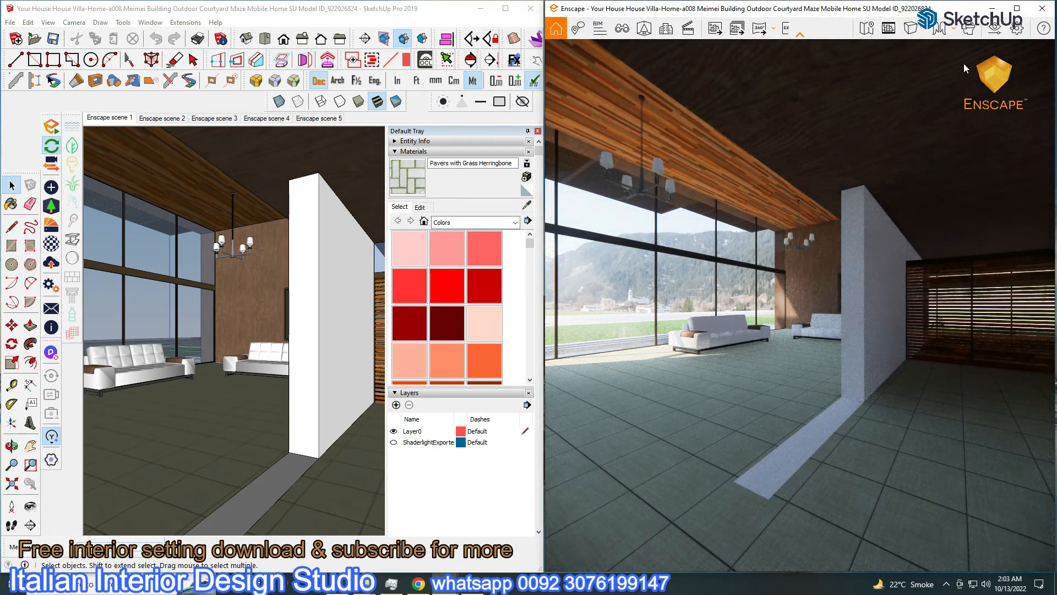
Switch the Enscape sky's Horizon Source from the HDRI skybox to Clear
left_click(993, 30)
left_click(770, 119)
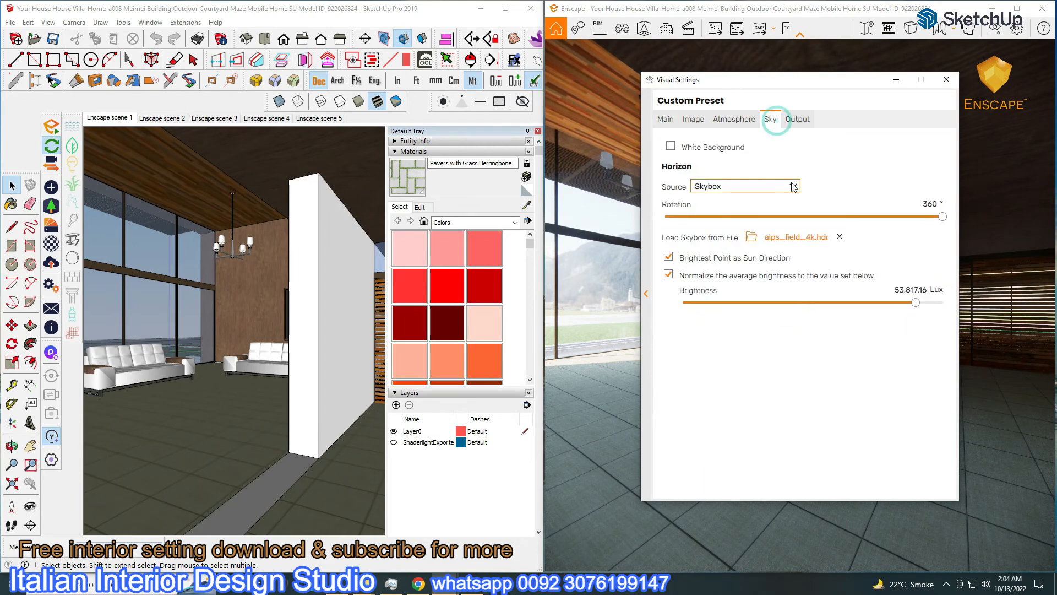
left_click(771, 186)
left_click(731, 200)
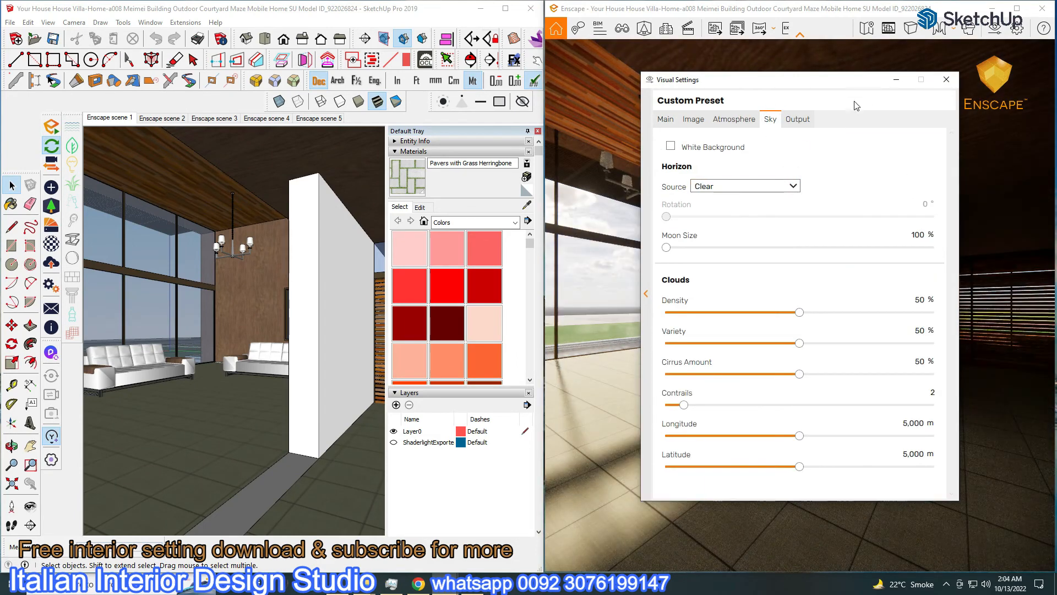
left_click(893, 81)
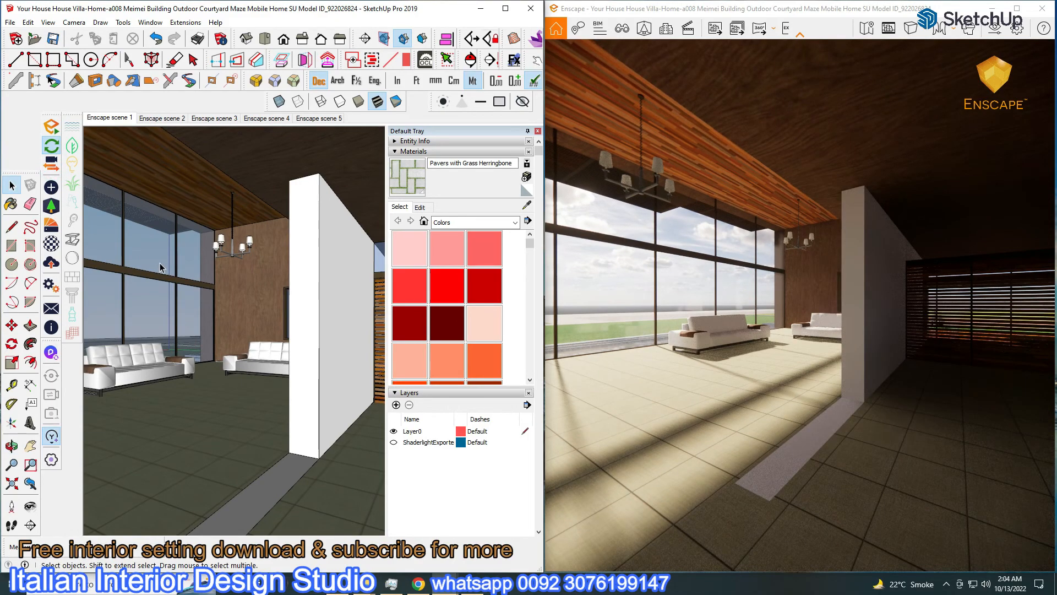
Synchronize the Enscape view with the SketchUp camera and orbit toward the sofas
left_click(45, 164)
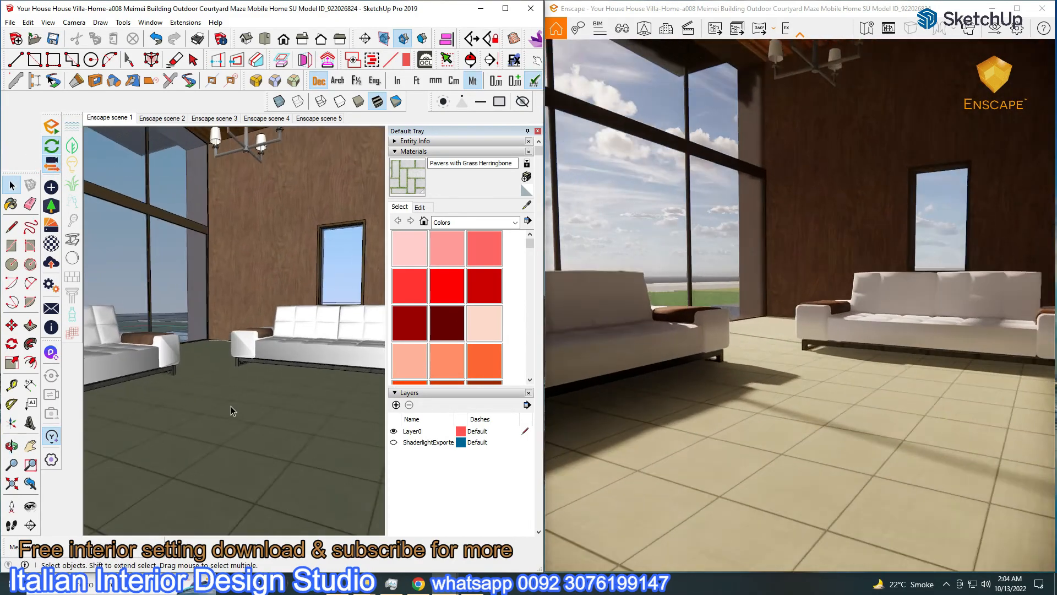
middle_click_drag(231, 410, 247, 470)
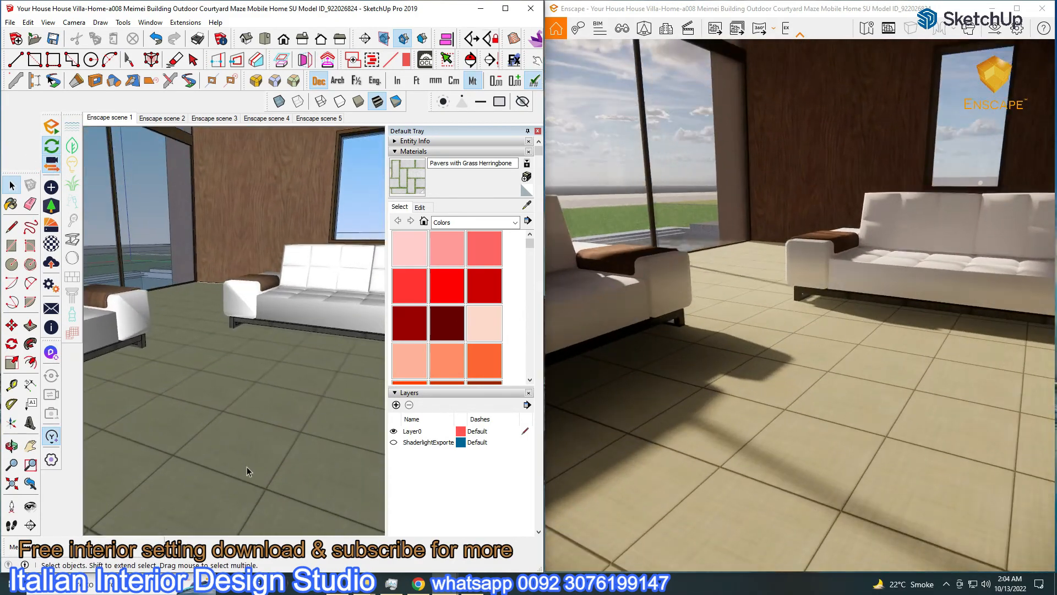
left_click(52, 246)
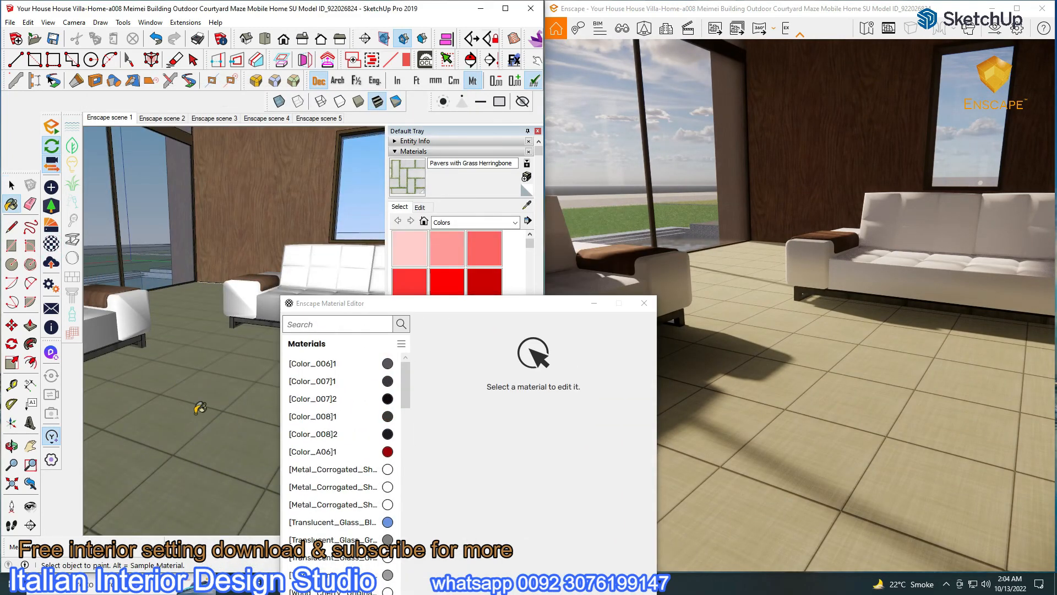
Give the floor material 26.1% roughness and an albedo-based height map with a weaker bump
left_click(191, 418, "alt")
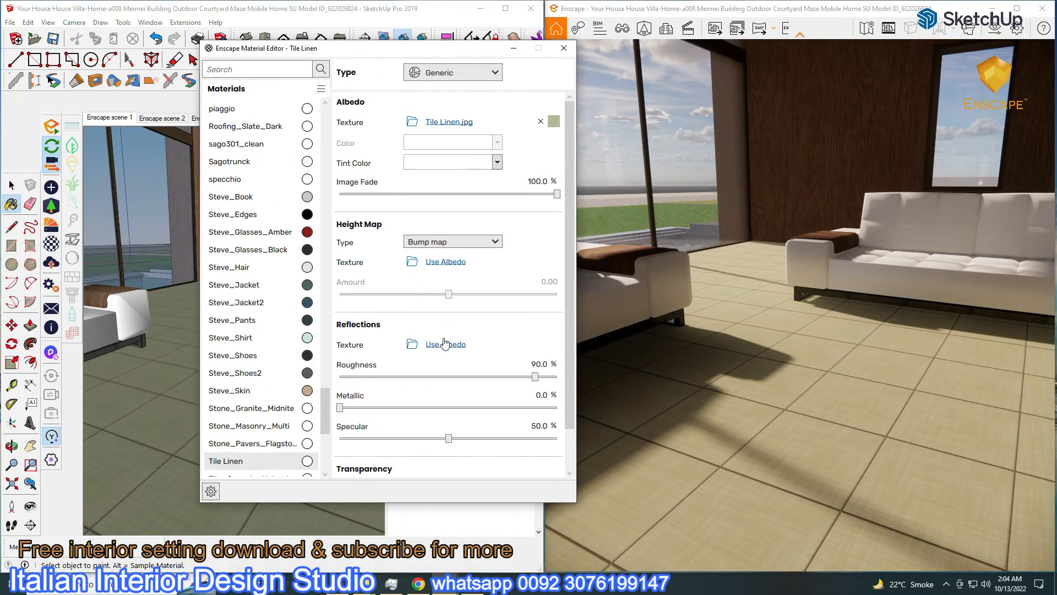
left_click_drag(535, 376, 392, 376)
left_click(461, 264)
right_click_drag(771, 331, 688, 231)
left_click_drag(508, 294, 482, 305)
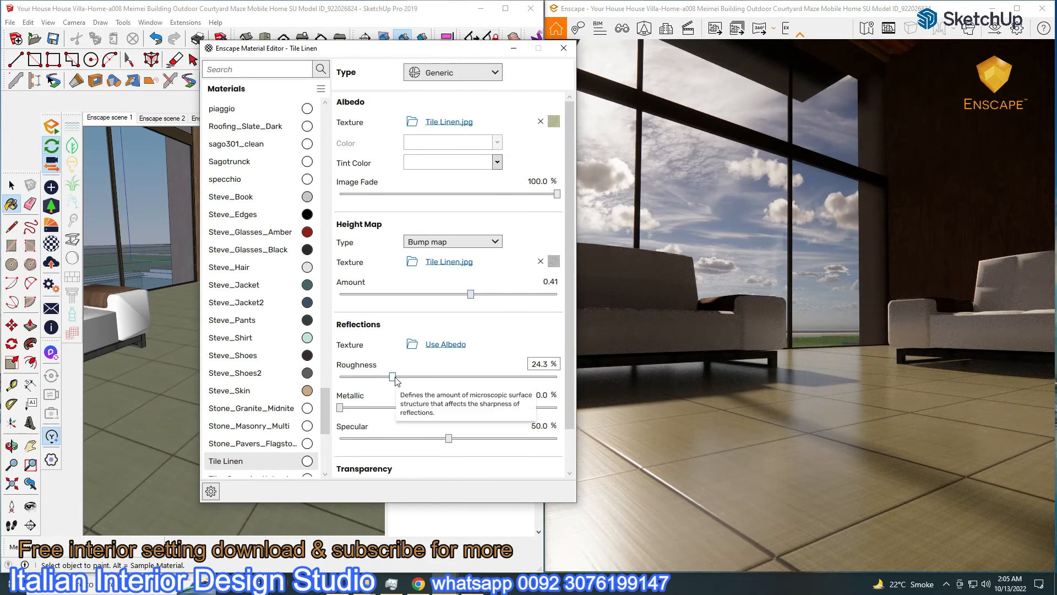
left_click_drag(392, 378, 396, 378)
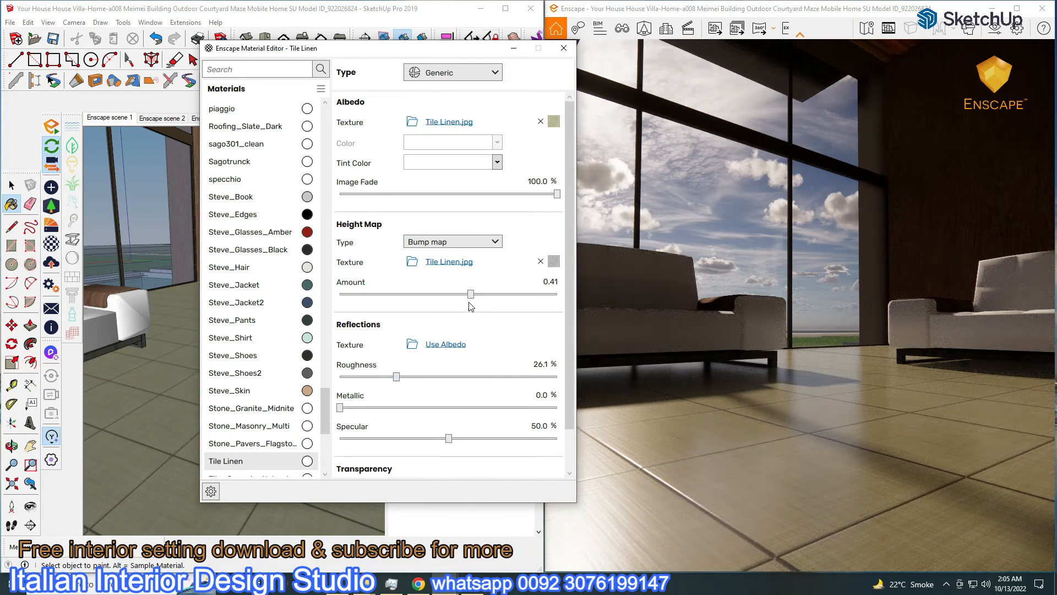
Darken the floor's albedo texture, tint it Silver and reduce its image fade
left_click(449, 123)
left_click_drag(567, 309, 547, 309)
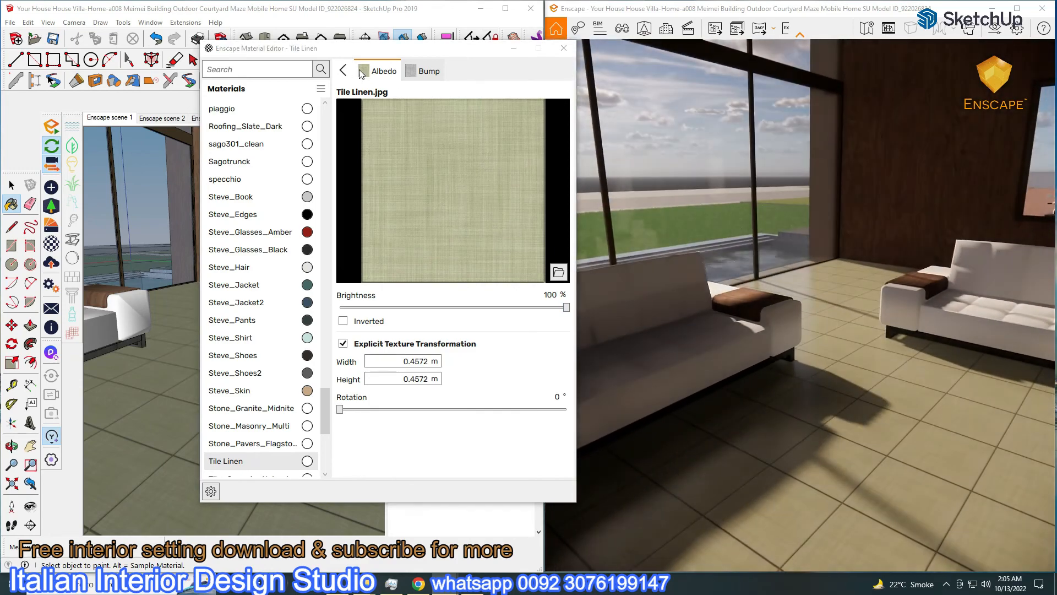
left_click(342, 70)
left_click(497, 162)
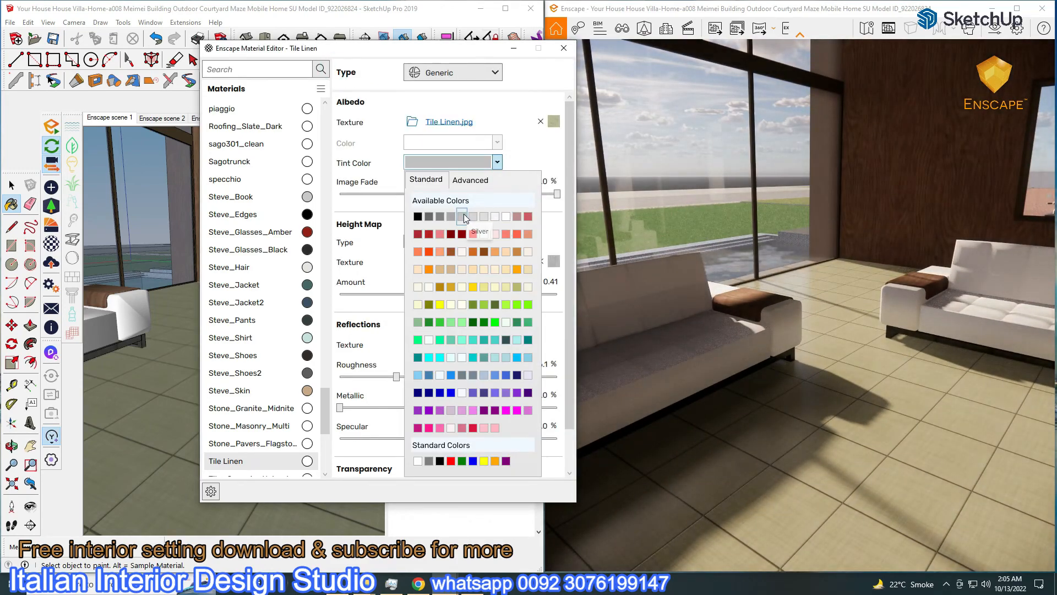
left_click(464, 216)
left_click_drag(557, 195, 506, 195)
right_click_drag(727, 385, 727, 429)
mouse_move(145, 330)
middle_mouse_down("shift")
mouse_move(137, 343)
mouse_move(170, 355)
middle_mouse_up("shift")
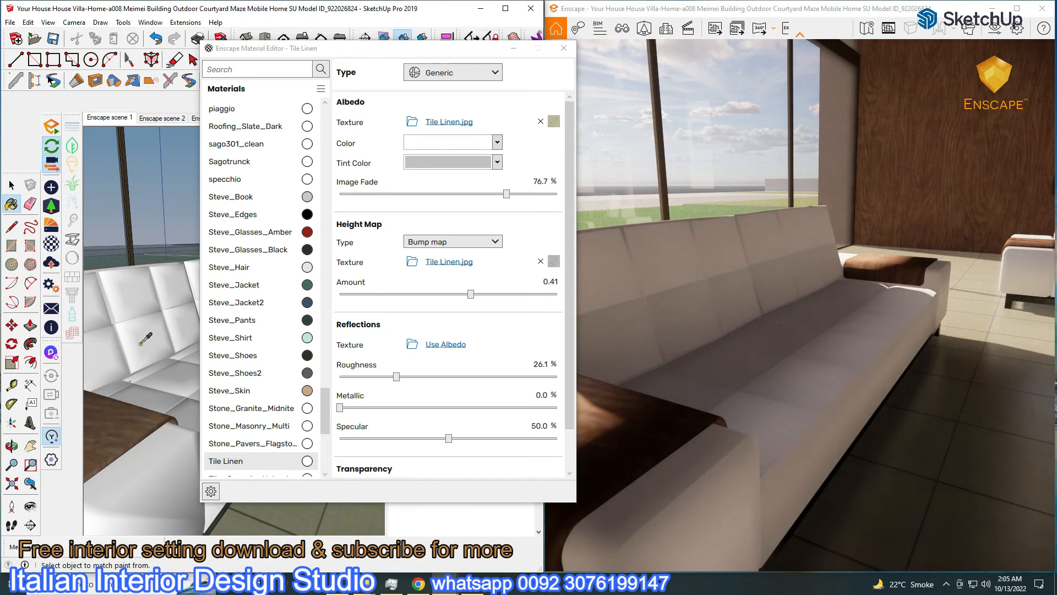
left_click(142, 344, "alt")
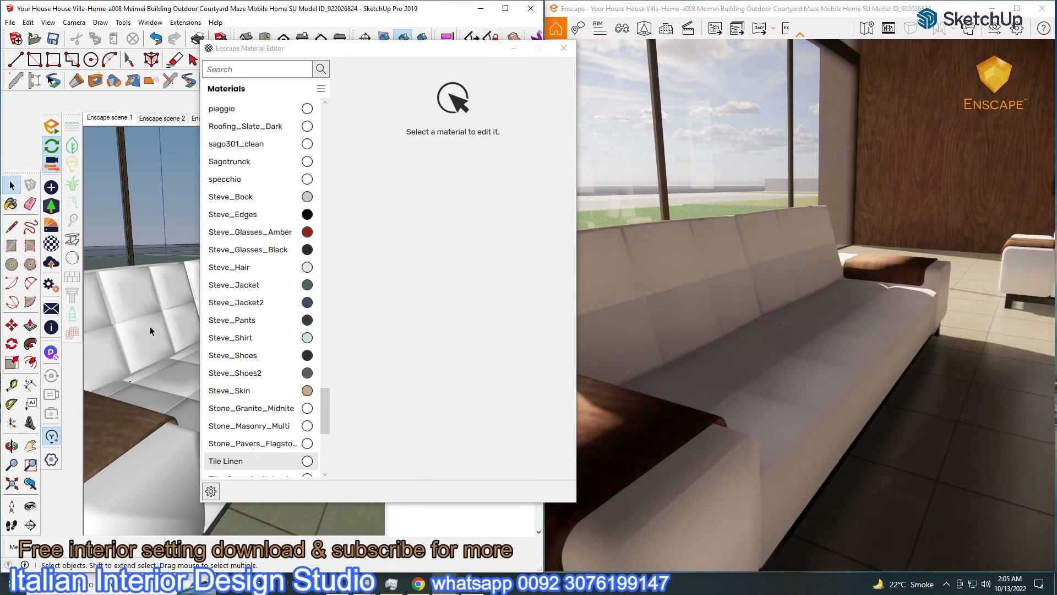
Move the material editor aside and select the white sectional sofa
left_click_drag(338, 54, 621, 85)
left_click(236, 398)
mouse_move(236, 399)
middle_mouse_down()
mouse_move(176, 419)
mouse_move(204, 384)
middle_mouse_up()
scroll(176, 420, "down", 2)
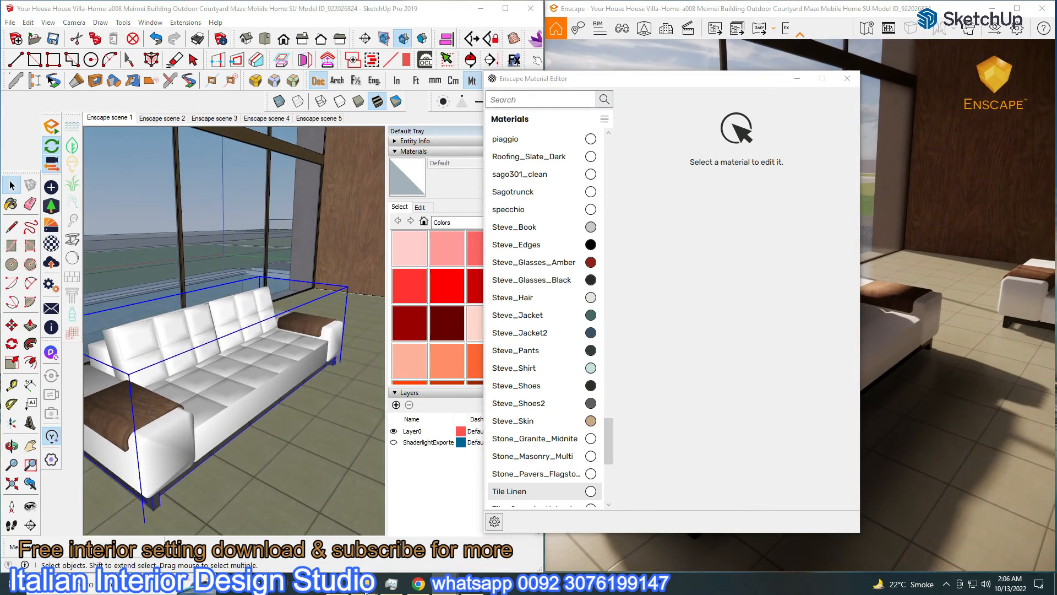
Drag a sofa model from L:\enscape component\Sofa into the SketchUp scene
mouse_move(366, 589)
left_click(365, 528)
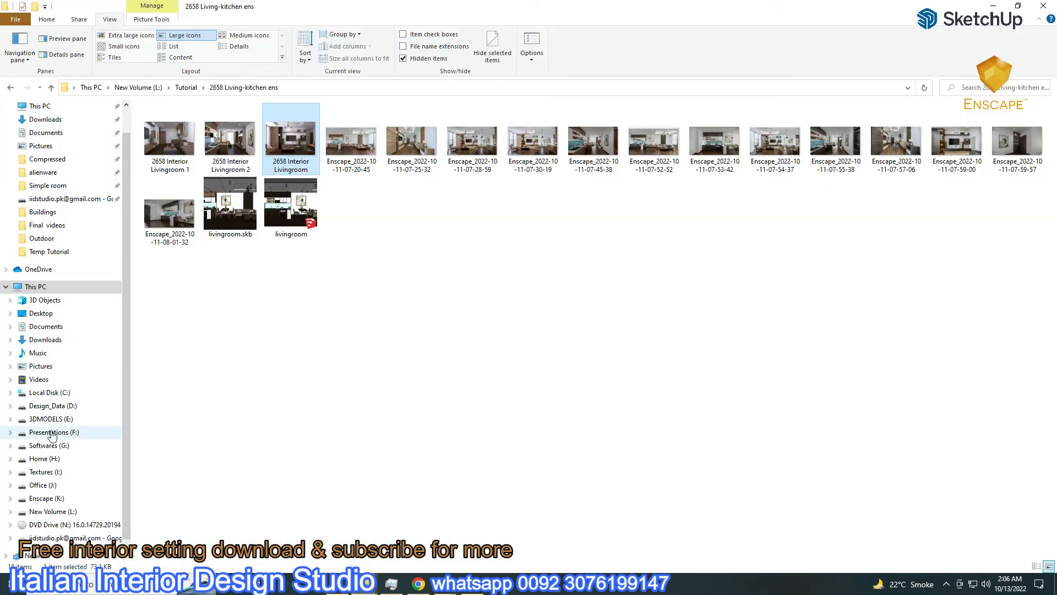
left_click(50, 511)
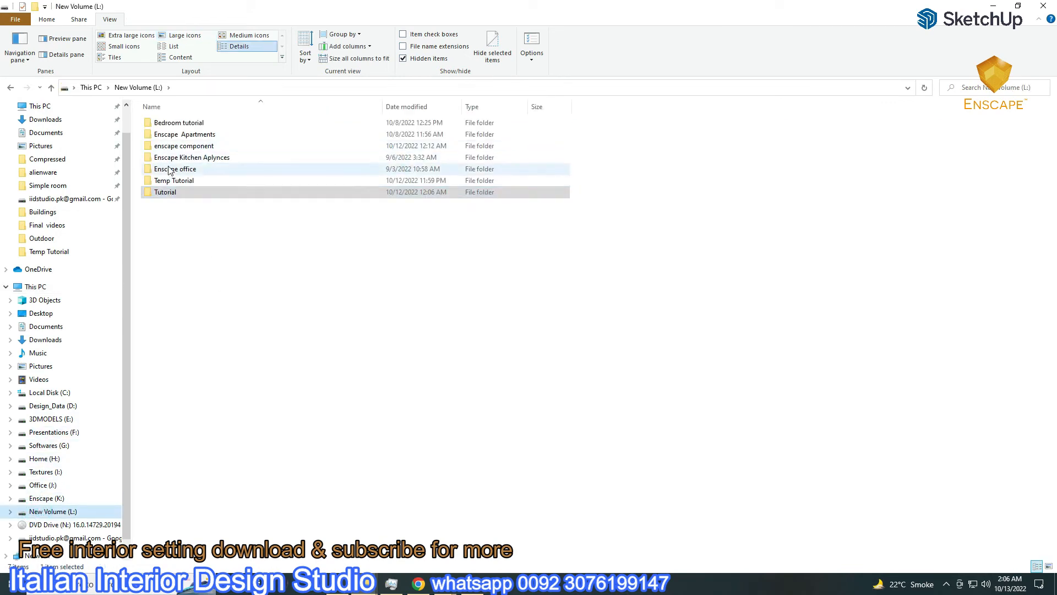
double_click(184, 146)
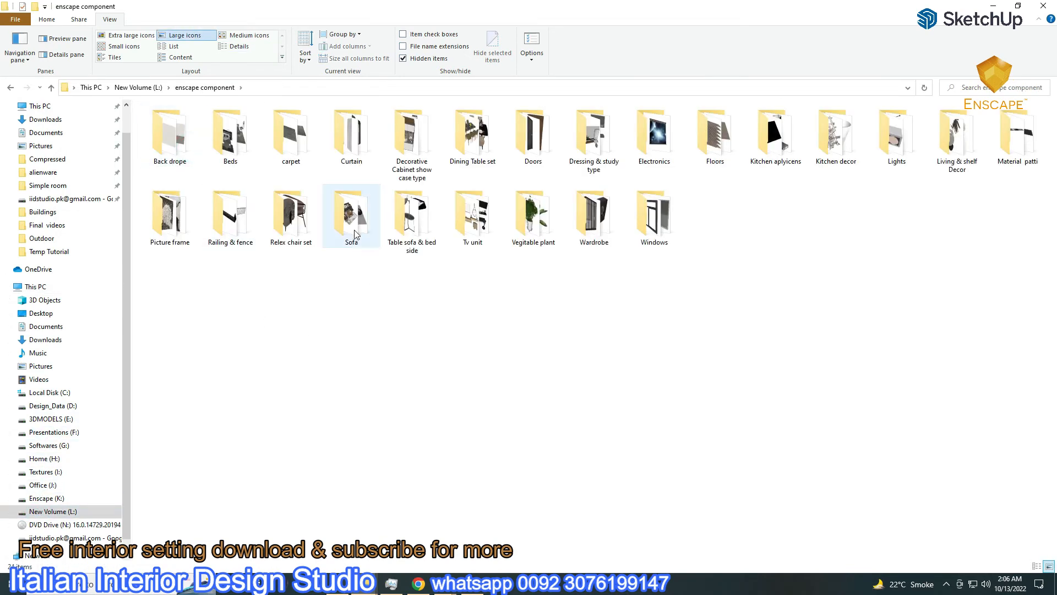
double_click(354, 229)
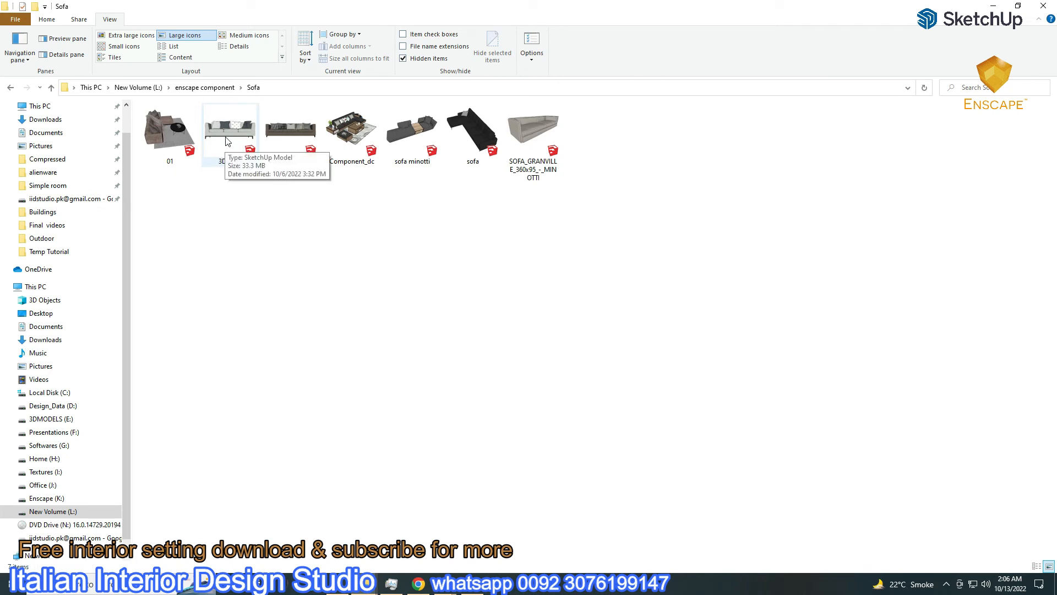
mouse_move(230, 132)
left_mouse_down()
mouse_move(330, 165)
mouse_move(385, 435)
mouse_move(445, 582)
left_mouse_up()
left_click_drag(369, 551, 334, 512)
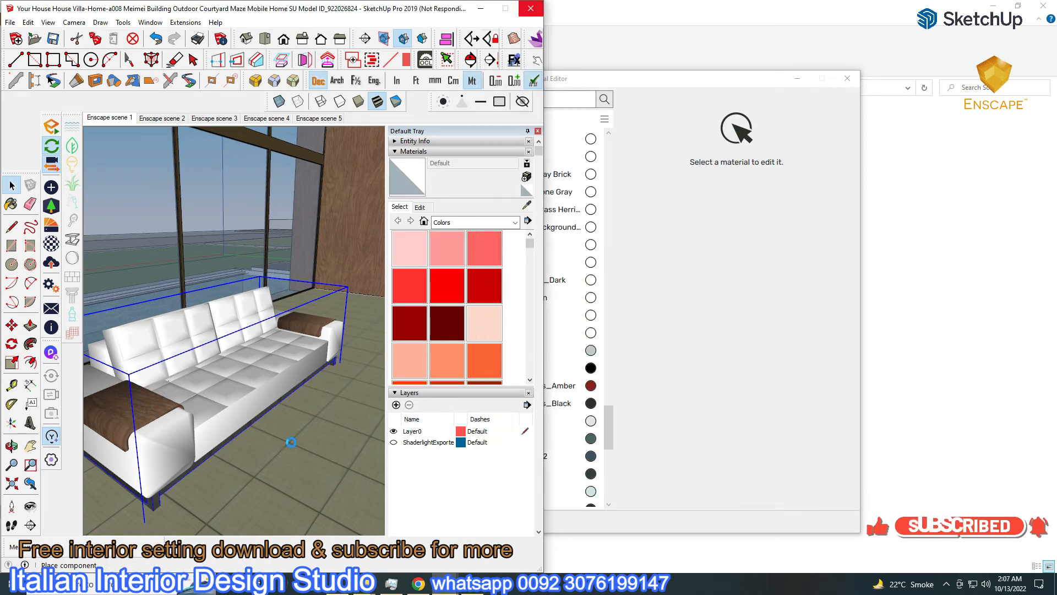
Move the grey sofa into the room, delete the white sectional and maximize SketchUp
left_click_drag(292, 443, 342, 393)
key("Delete")
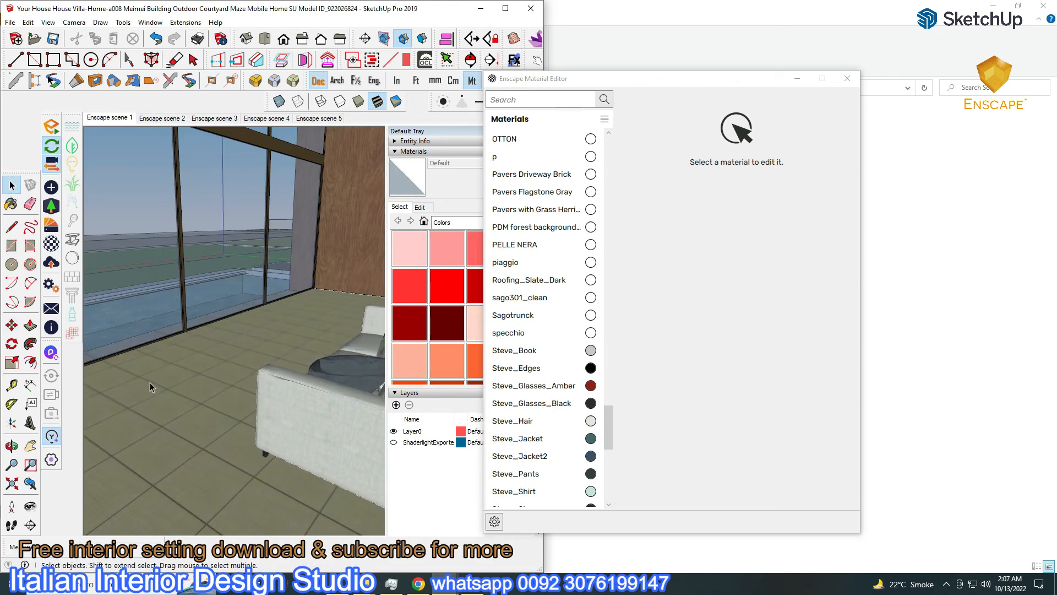
left_click(505, 11)
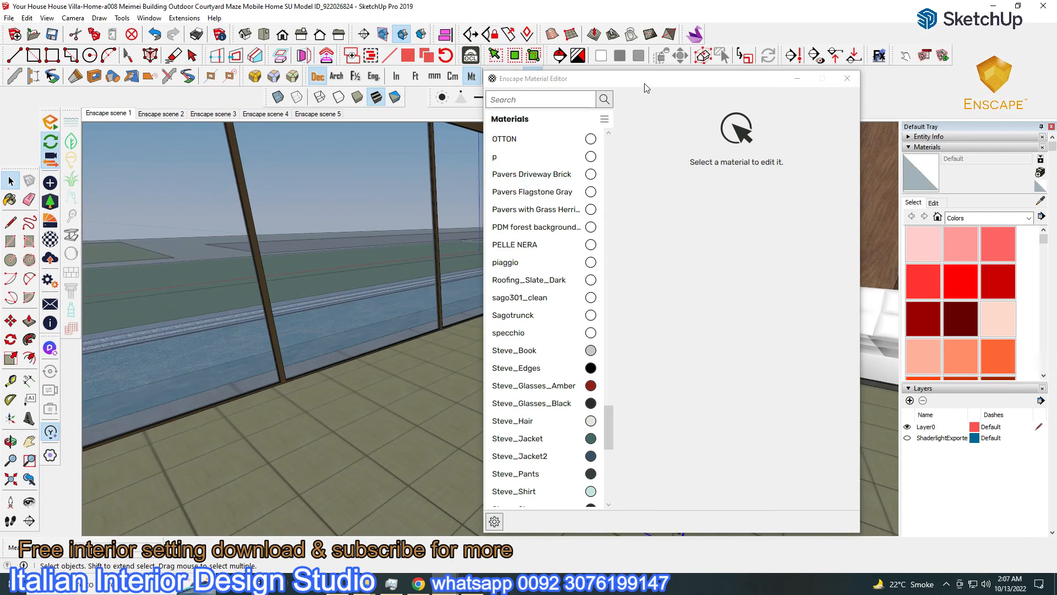
left_click_drag(698, 85, 102, 478)
Rotate the grey sofa 180 degrees and set it down near the windows
left_click(11, 321)
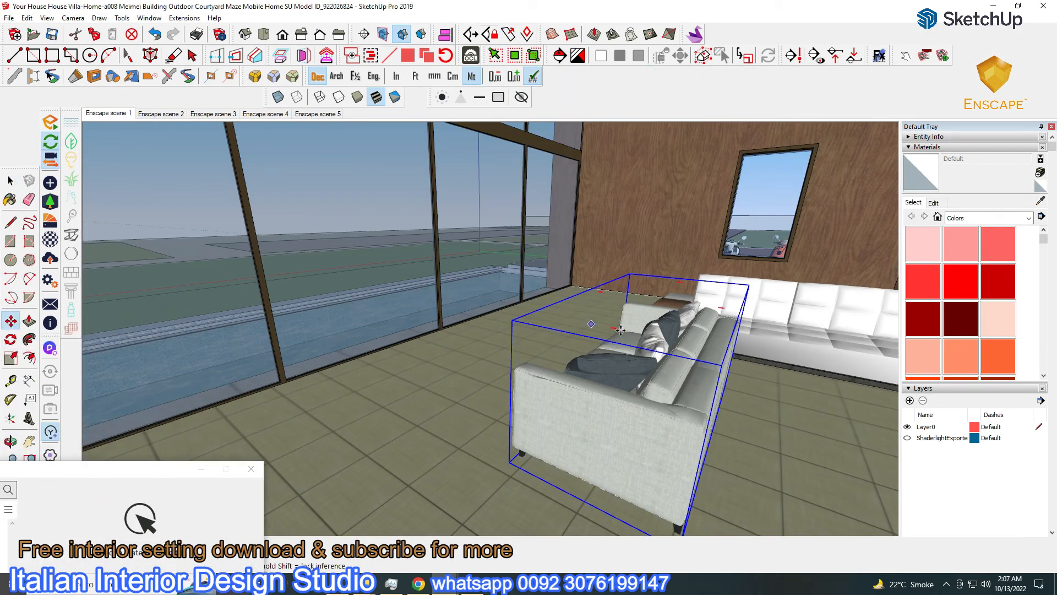
left_click(612, 328)
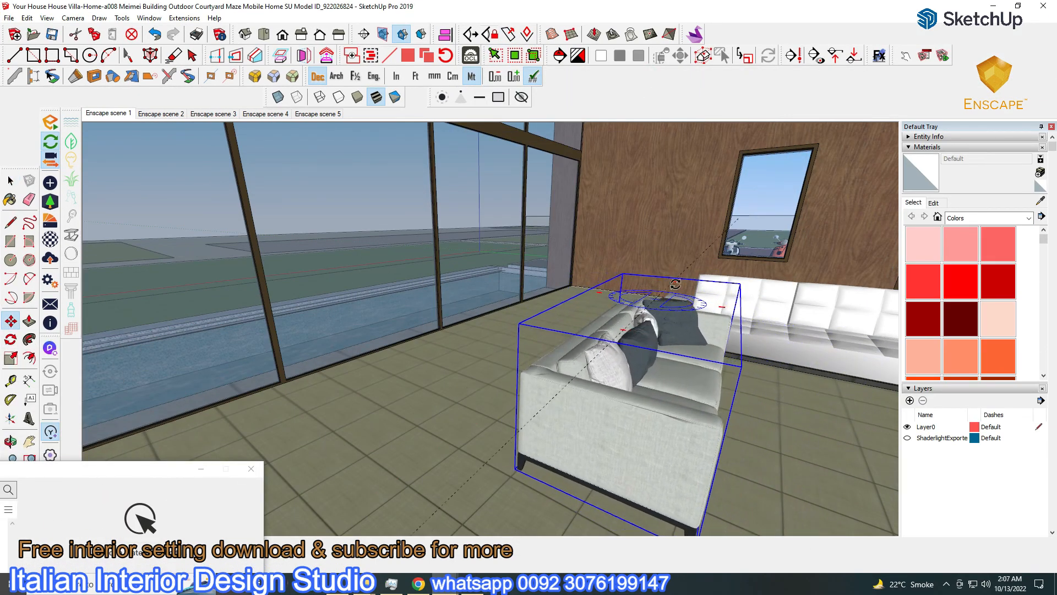
left_click(675, 285)
left_click_drag(506, 513, 398, 481)
left_click_drag(496, 455, 579, 475)
middle_click_drag(579, 475, 479, 439)
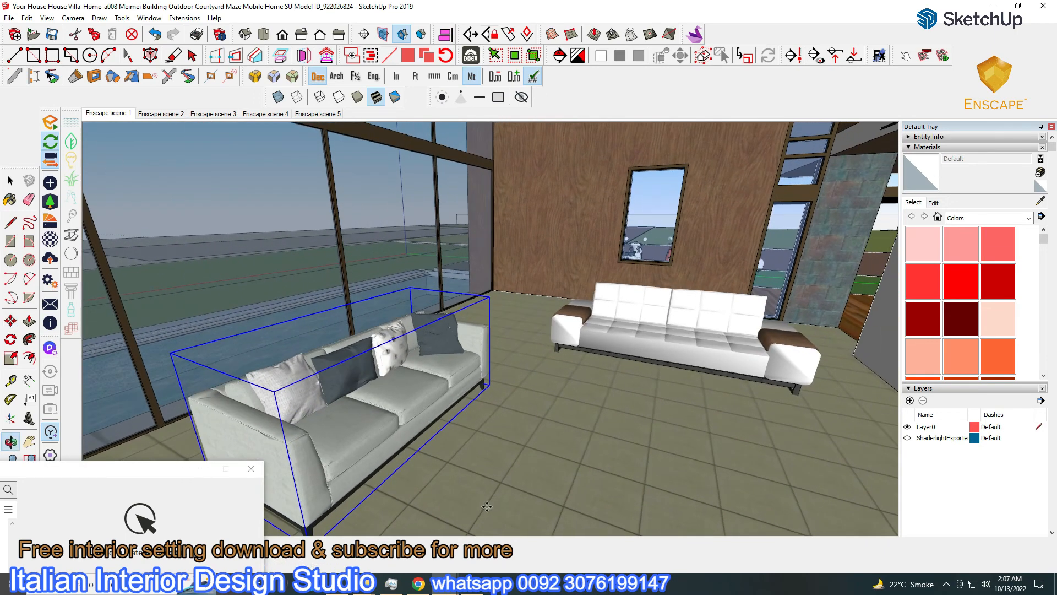
Delete the right white sofa and rotate a copy of the grey sofa
left_click(716, 344)
key("Delete")
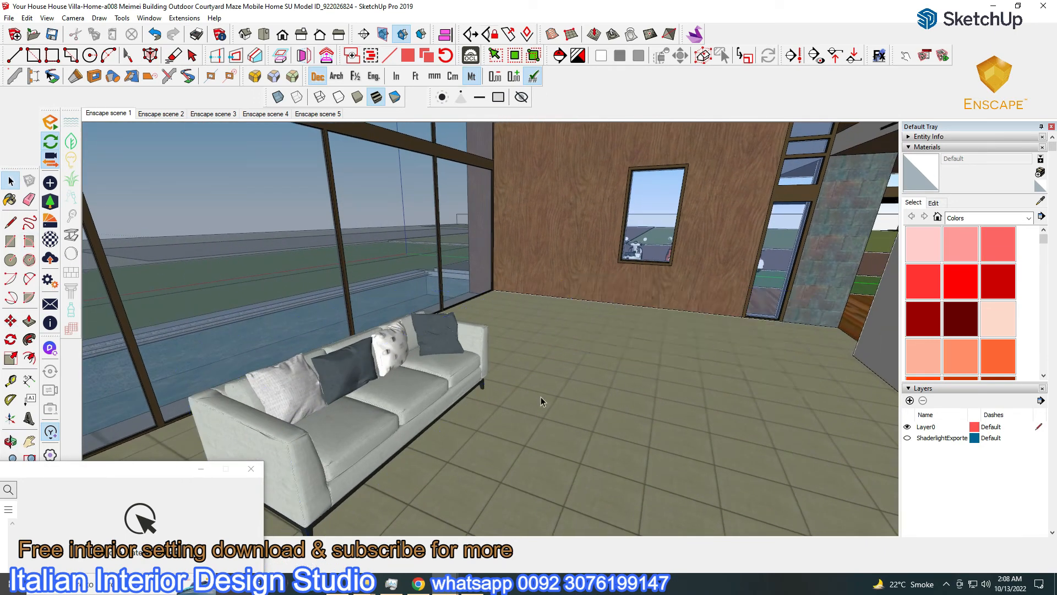
left_click(376, 407)
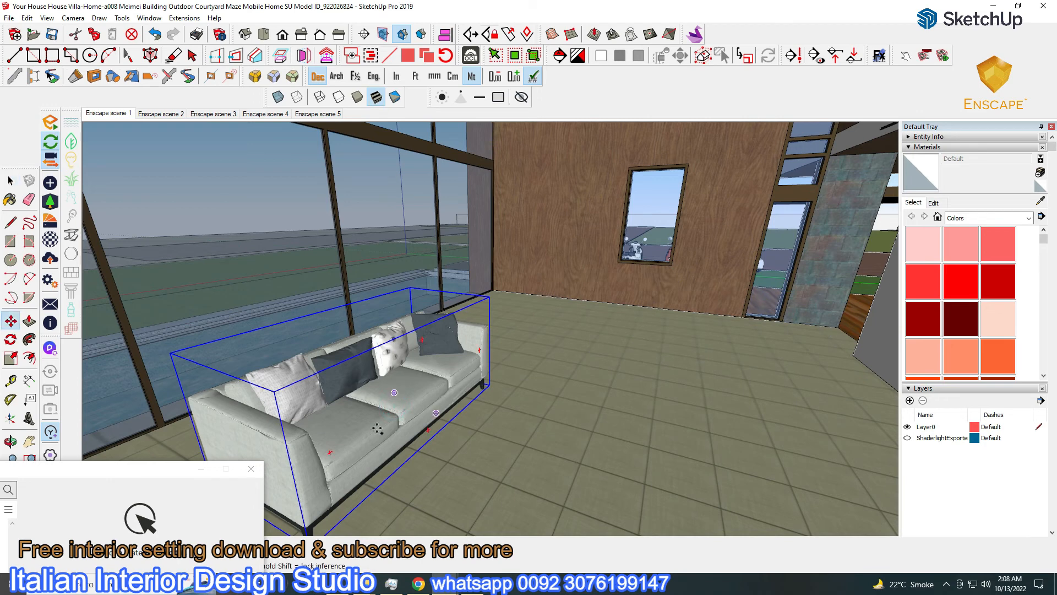
middle_click_drag(537, 319, 524, 280)
left_click(537, 278)
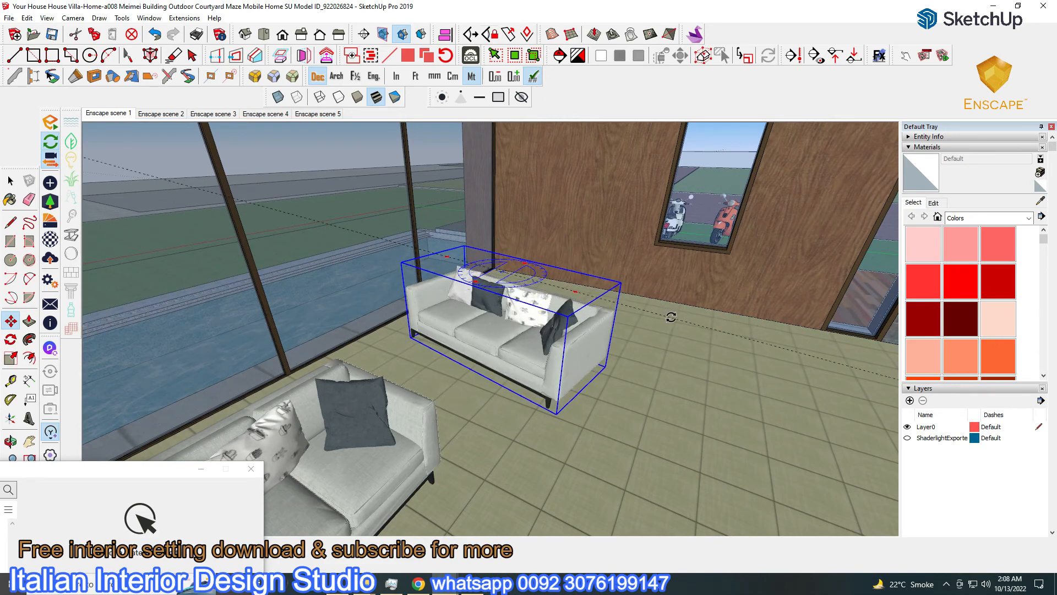
middle_click_drag(670, 318, 672, 365)
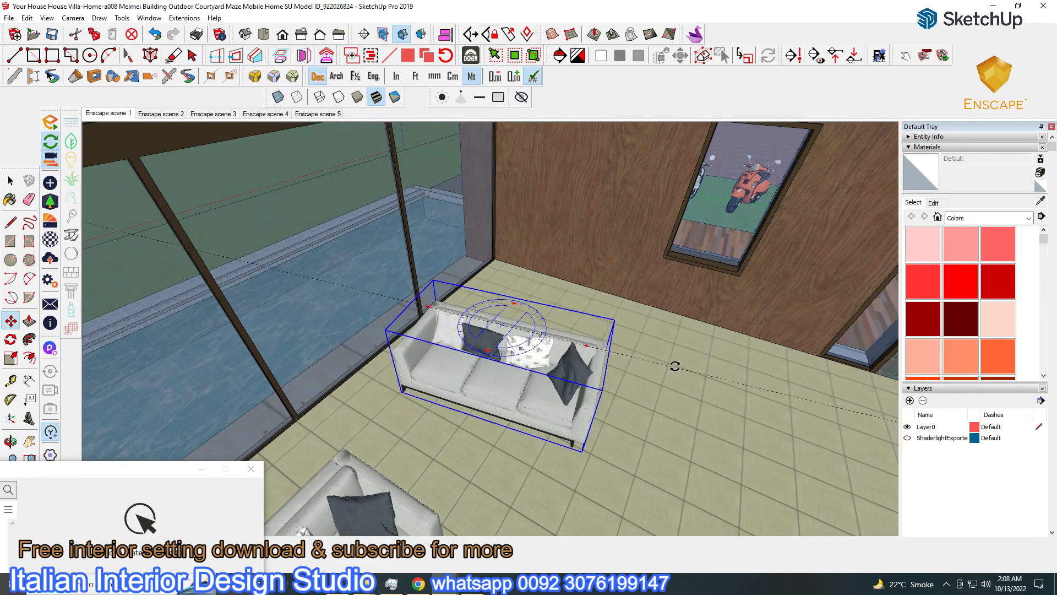
left_click(667, 389)
Place the sofa copy against the wooden wall and restore SketchUp to a smaller window
left_click(405, 406)
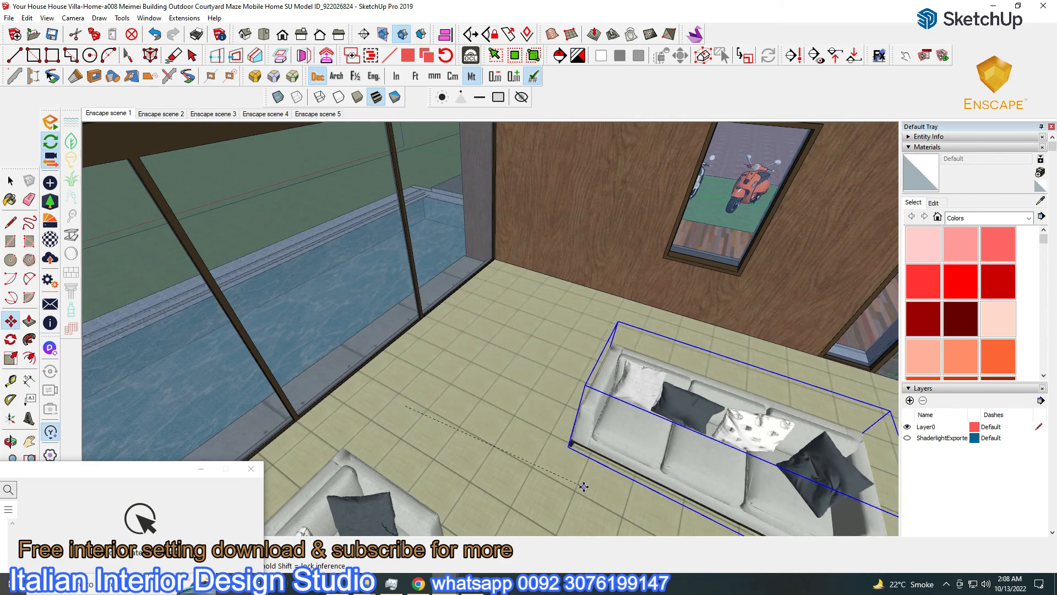
middle_click_drag(634, 435, 543, 367)
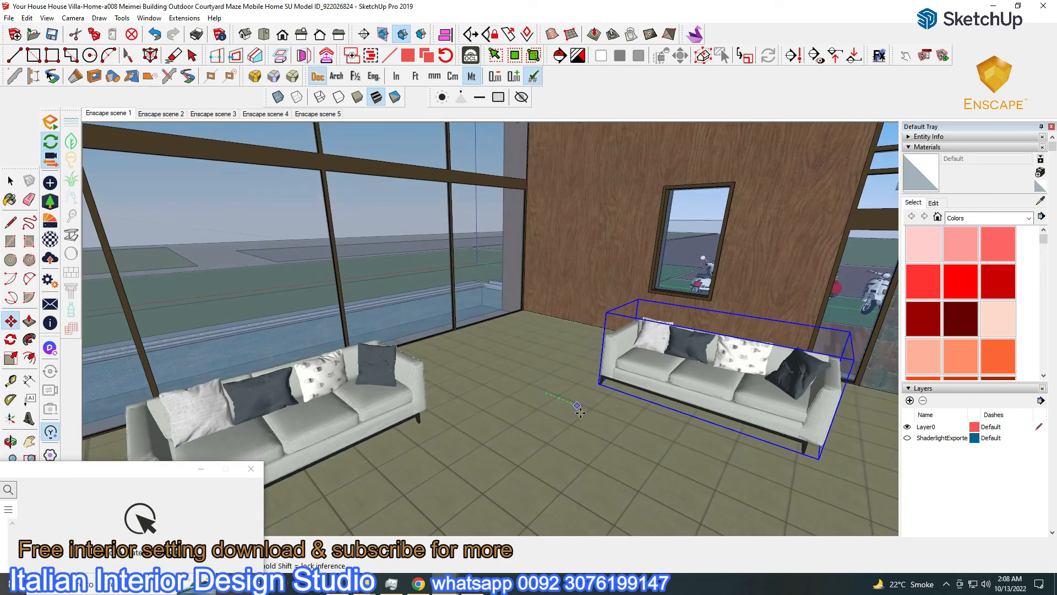
left_click(608, 419)
middle_click_drag(447, 408, 555, 441)
middle_click_drag(552, 339, 576, 490)
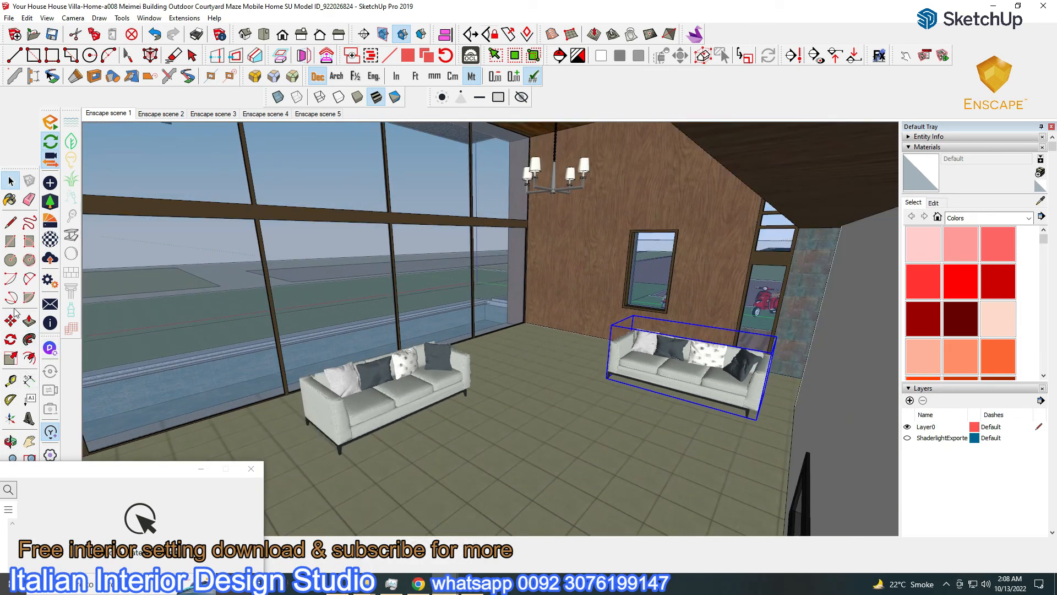
left_click(603, 445)
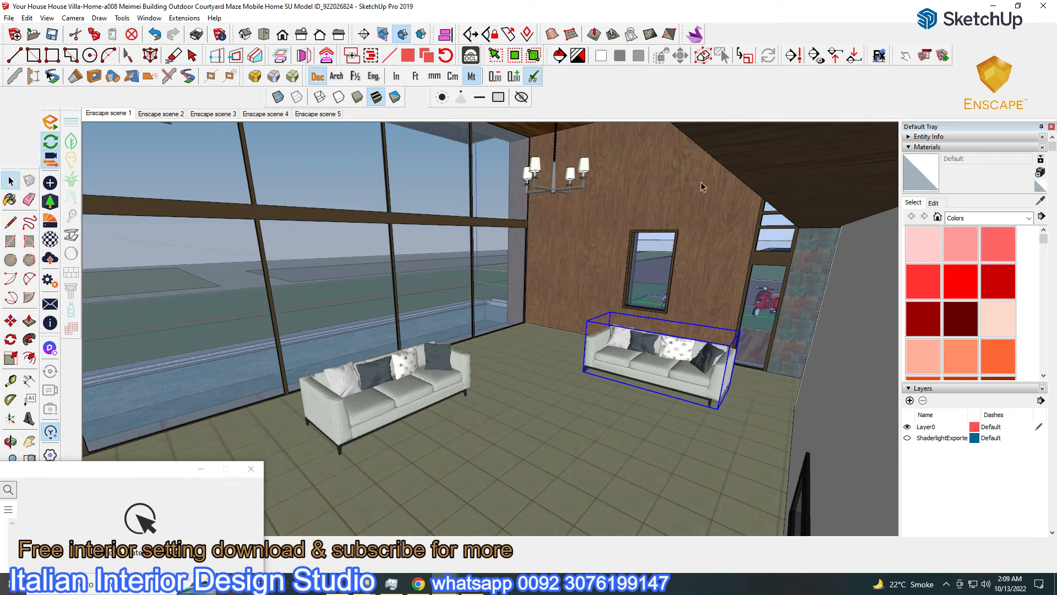
left_click(1019, 6)
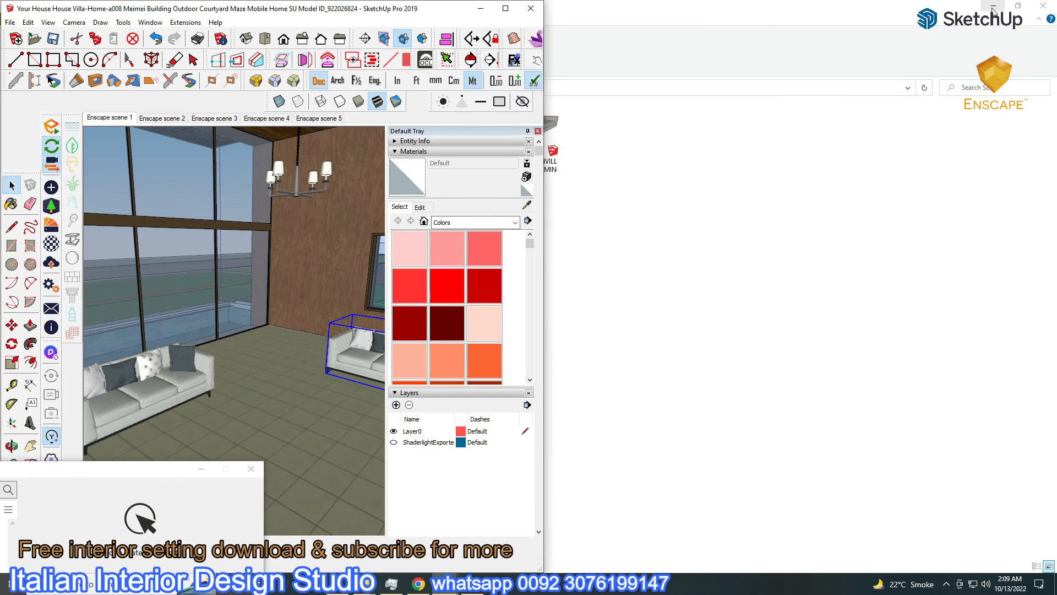
Lower the wood wall material's roughness to 58.4% and its bump amount to 1.53
scroll(364, 321, "up", 10)
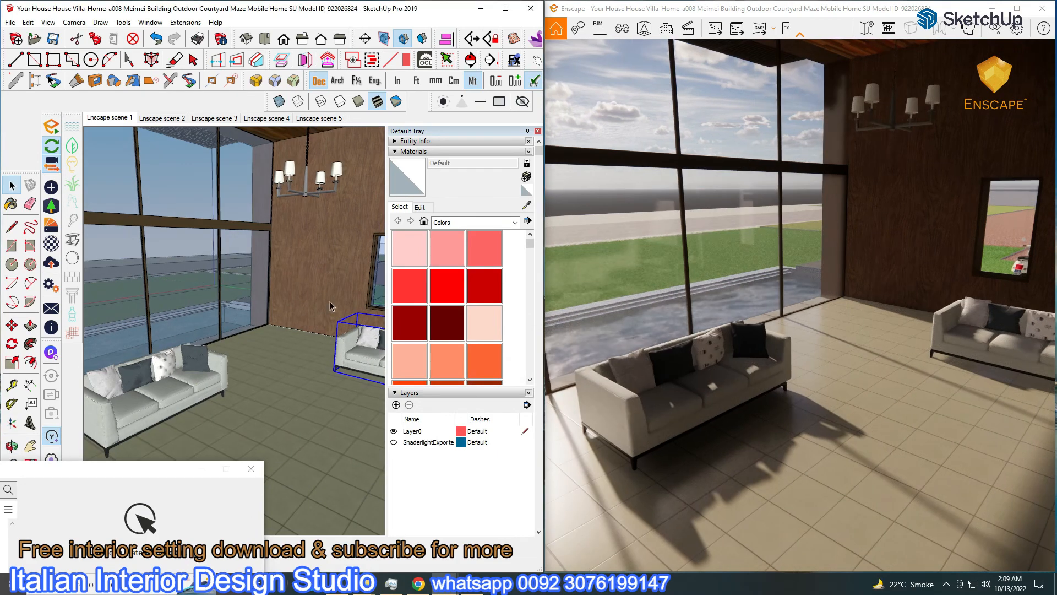
scroll(322, 187, "down", 3)
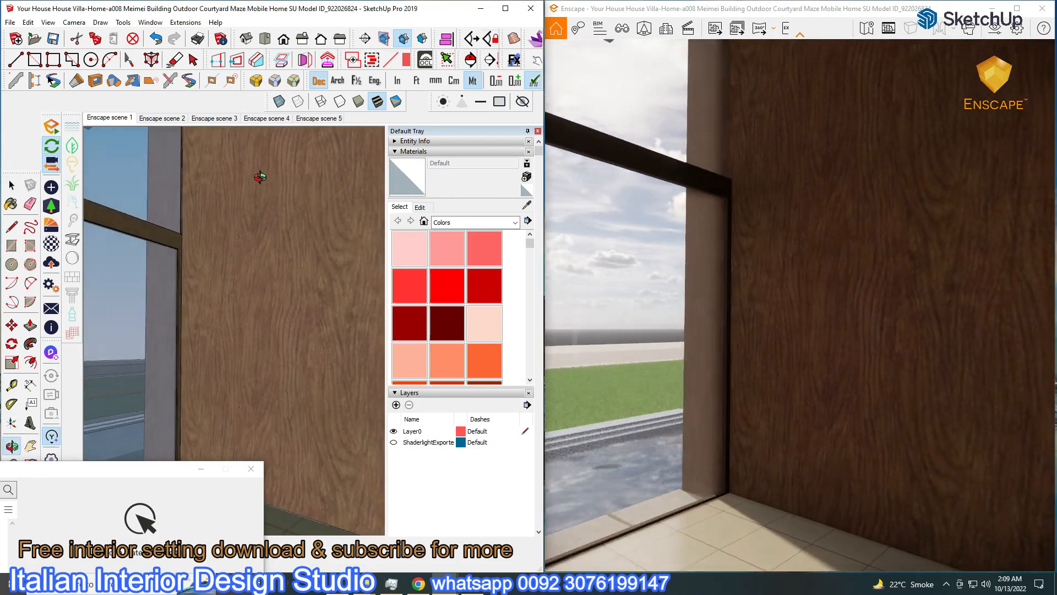
left_click_drag(377, 315, 369, 54)
left_click(209, 282)
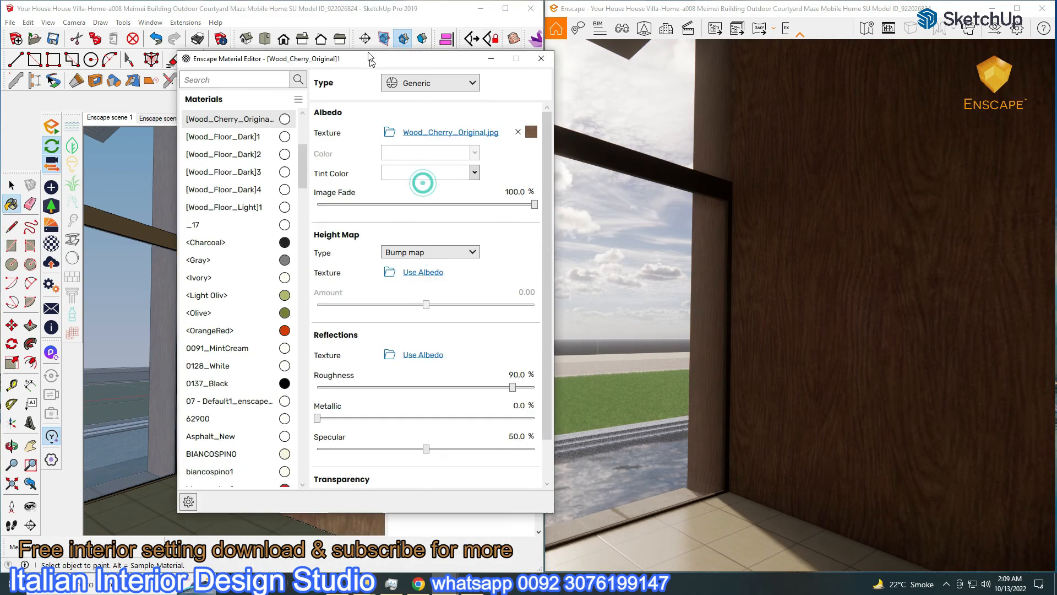
left_click_drag(512, 382, 442, 382)
left_click_drag(484, 304, 454, 305)
left_click(540, 54)
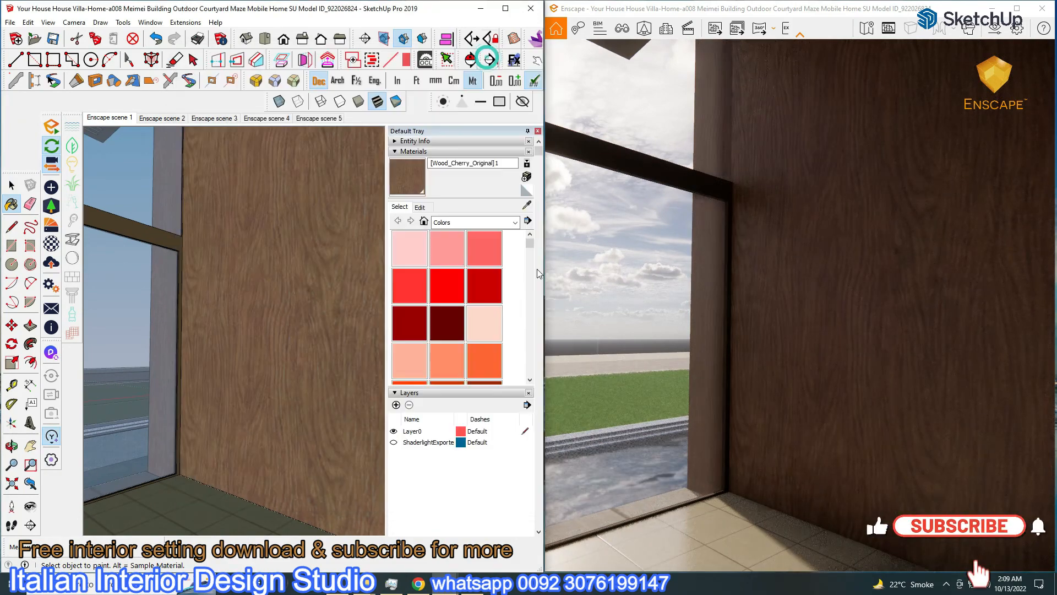
left_click_drag(598, 354, 630, 362)
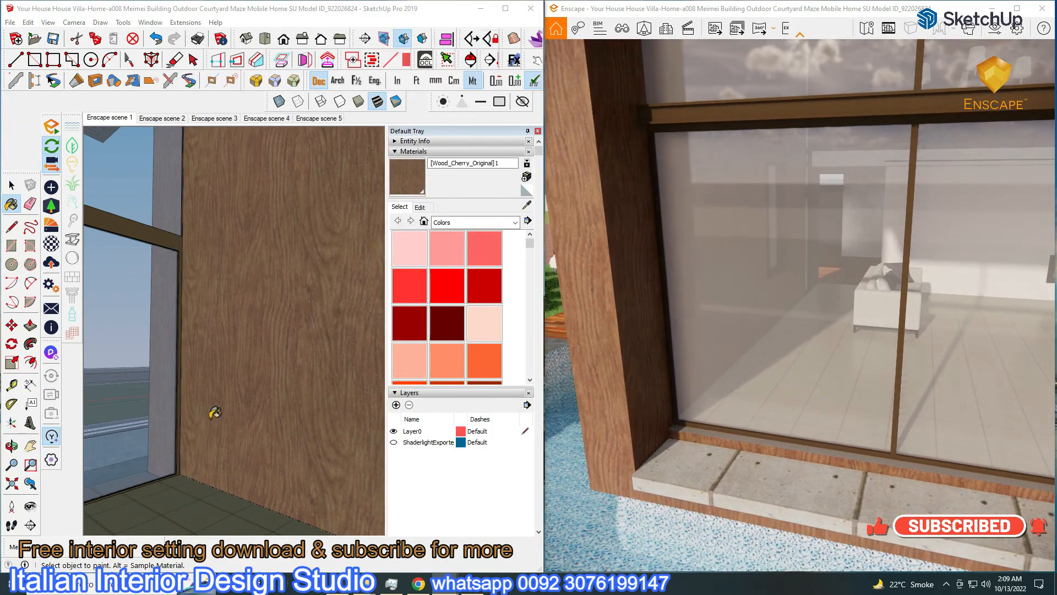
middle_click_drag(215, 413, 239, 507)
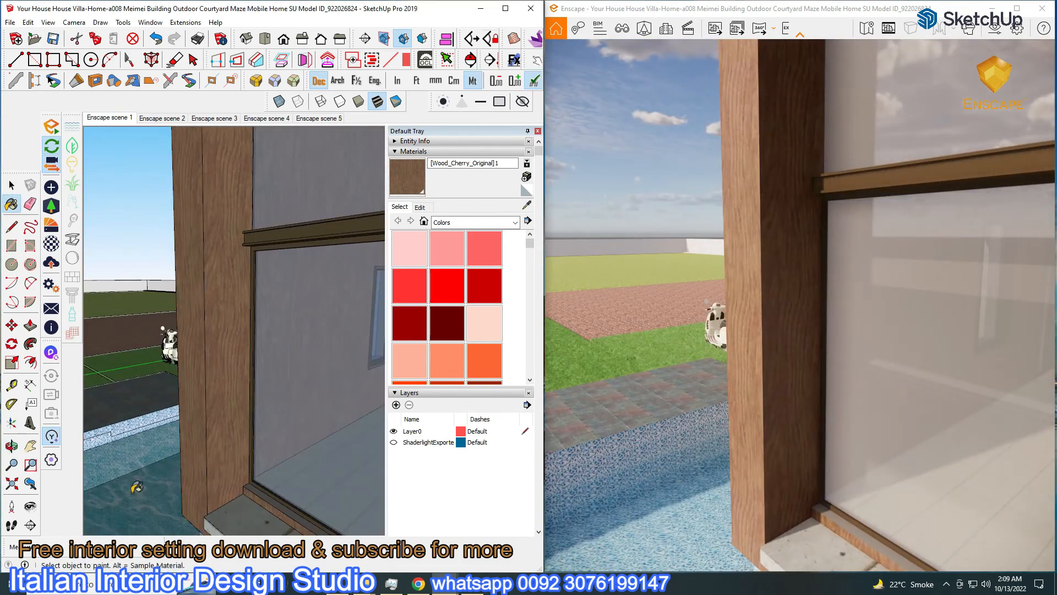
Give concrete (79.6% roughness) and Roofing_Slate_Dark paving (70.0%, bump 1.69) albedo bump maps
left_click(51, 243)
left_click_drag(275, 45, 391, 41)
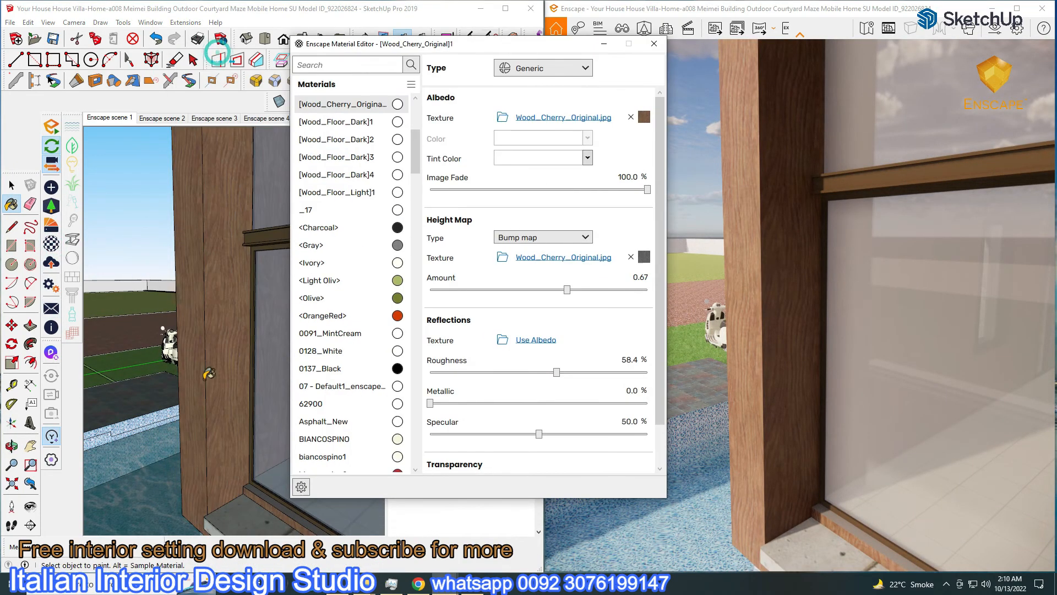
left_click_drag(625, 373, 603, 372)
left_click(536, 257)
middle_click_drag(149, 327, 191, 437)
left_click(190, 437, "alt")
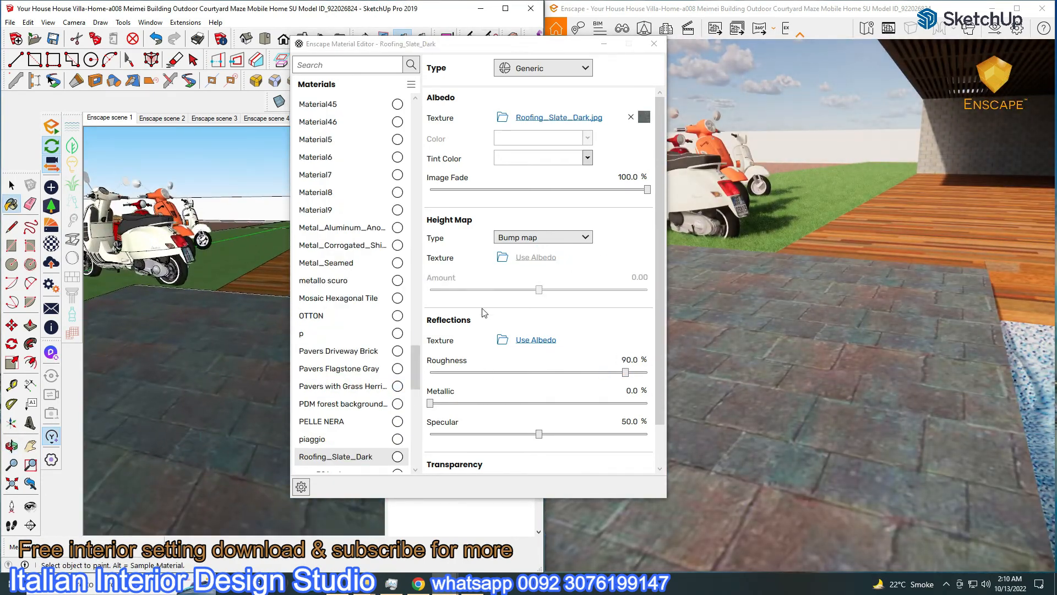
left_click(536, 257)
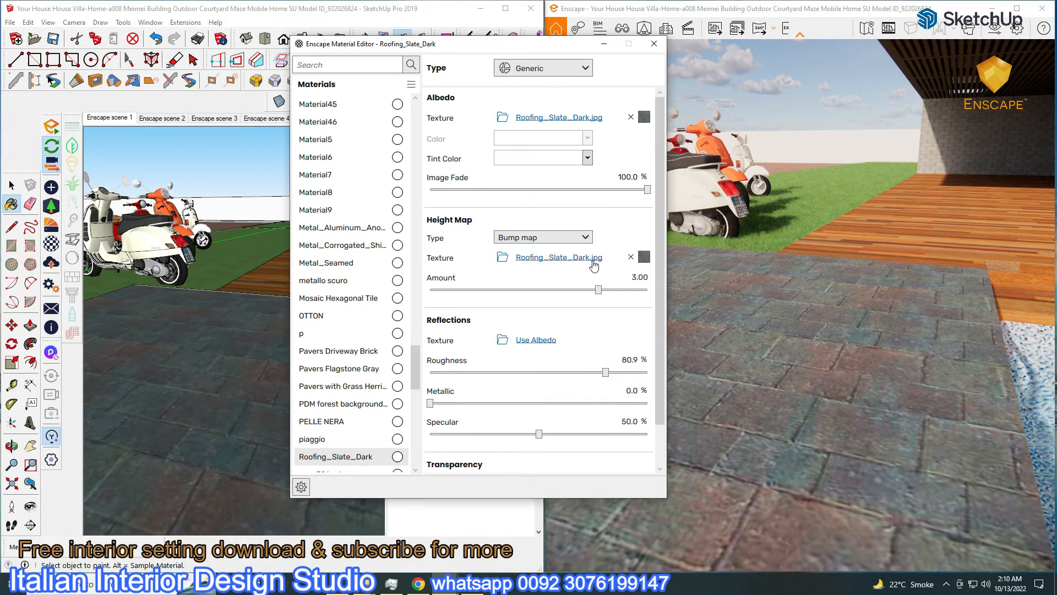
left_click_drag(605, 373, 581, 375)
left_click_drag(600, 290, 583, 291)
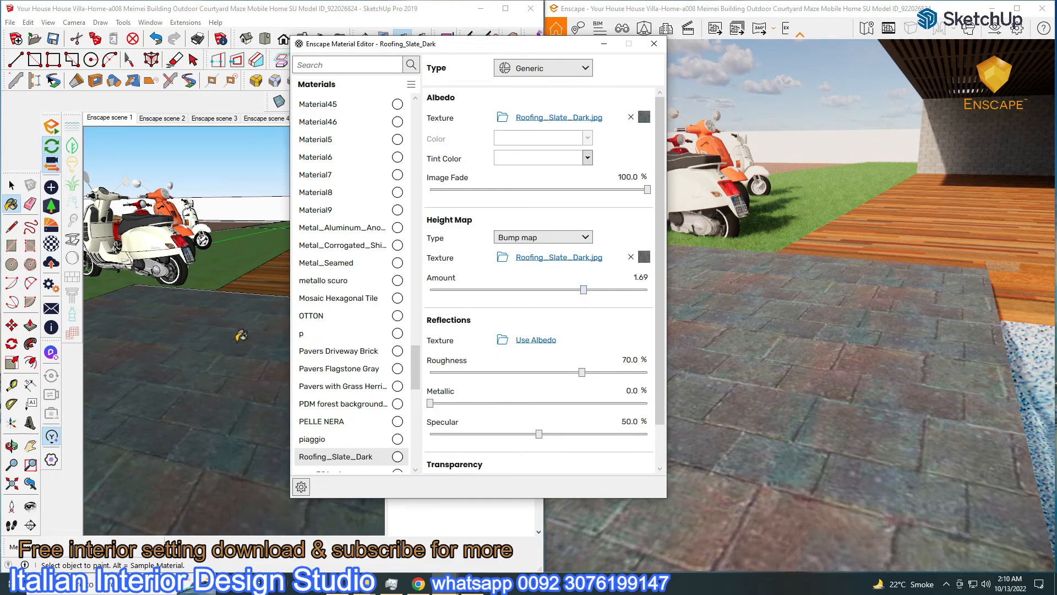
Set the deck's Wood_Floor_Dark to 58.4% roughness with its texture as bump map
middle_click_drag(242, 335, 247, 348)
scroll(402, 358, "down", 3)
middle_click_drag(231, 286, 219, 266)
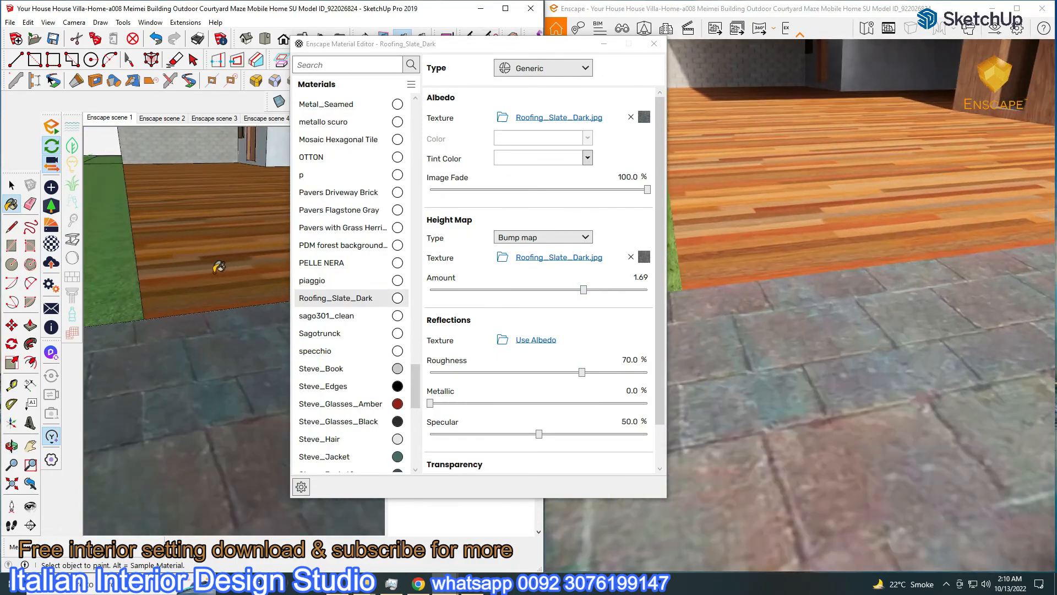
left_click(213, 263, "alt")
left_click_drag(624, 372, 554, 382)
left_click(537, 259)
mouse_move(270, 344)
middle_mouse_down()
mouse_move(220, 365)
mouse_move(244, 332)
middle_mouse_up()
scroll(244, 332, "down", 2)
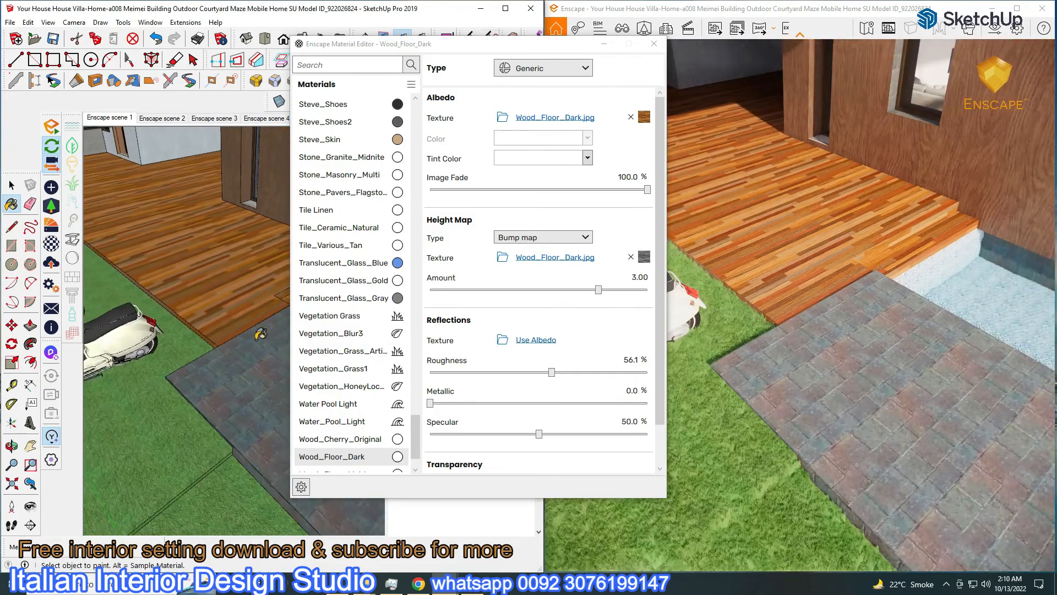
left_click_drag(551, 372, 557, 372)
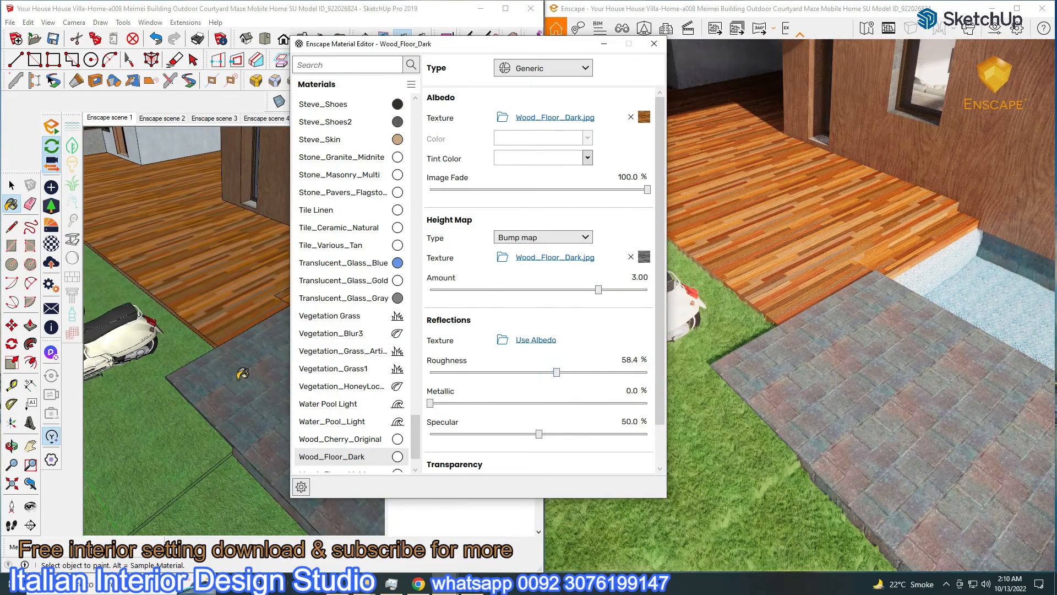
left_click_drag(401, 49, 739, 134)
mouse_move(237, 330)
middle_mouse_down()
mouse_move(214, 342)
mouse_move(218, 330)
middle_mouse_up()
left_click(218, 330, "alt")
Set the white scooter's BIANCOSPINO material type to Clearcoat
left_click(857, 154)
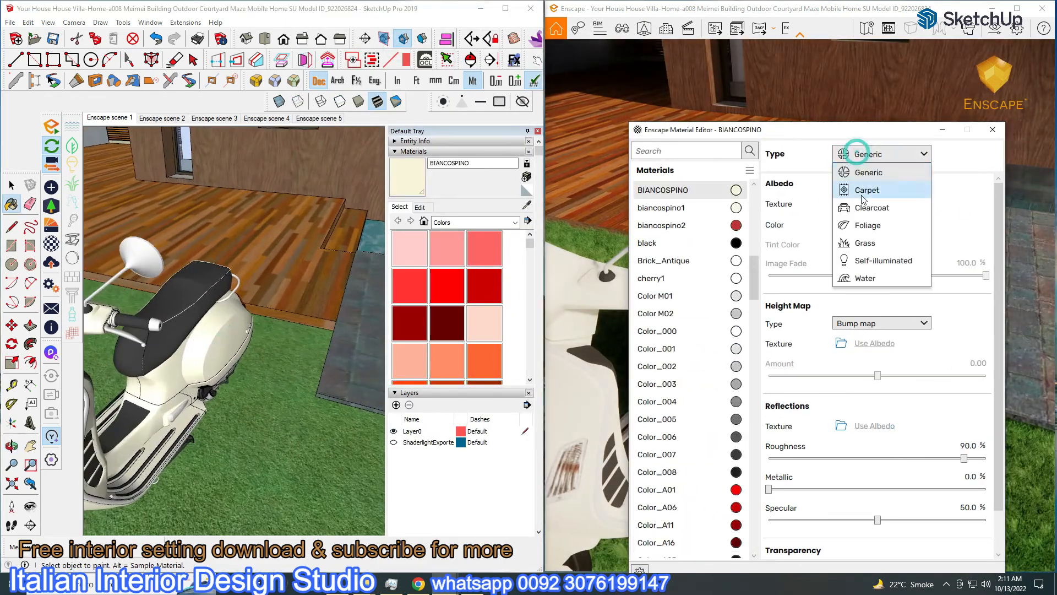
left_click(873, 208)
left_click_drag(714, 133, 279, 168)
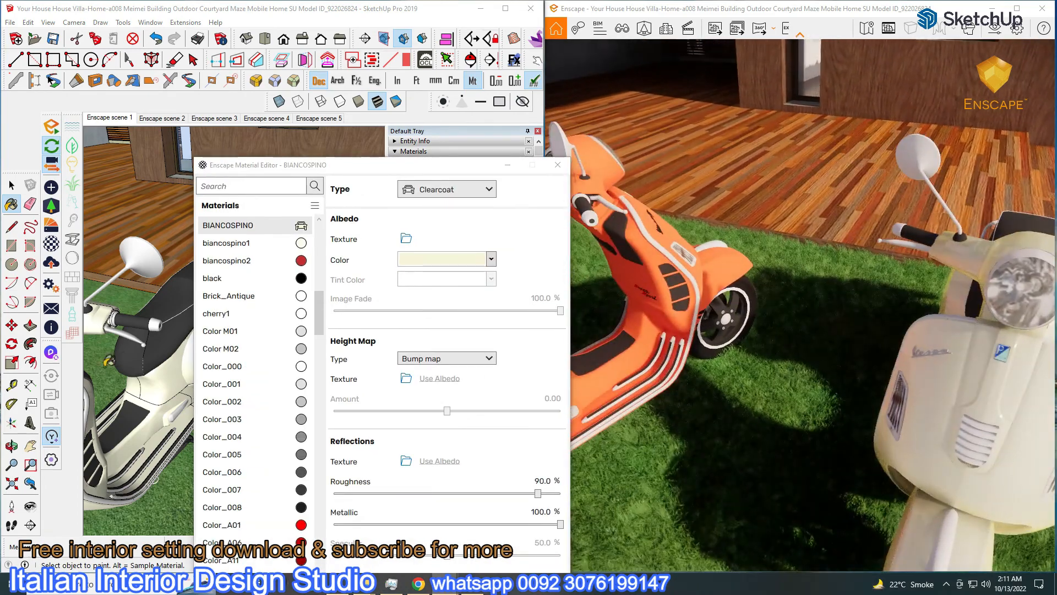
left_click_drag(244, 173, 483, 252)
mouse_move(231, 374)
middle_mouse_down()
mouse_move(288, 379)
mouse_move(128, 314)
mouse_move(117, 297)
middle_mouse_up()
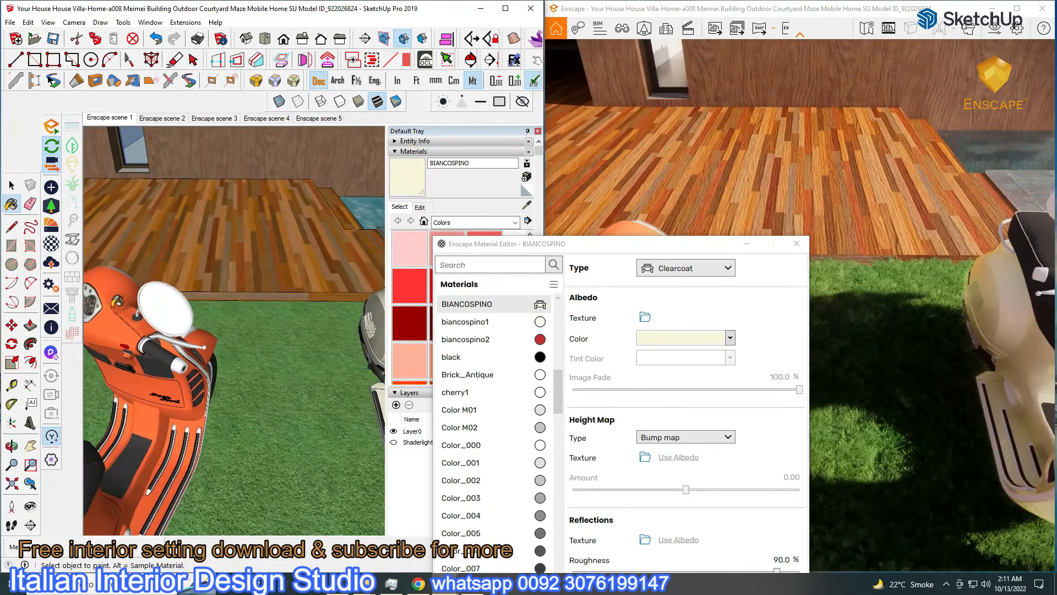
Sample the orange scooter's Color_B02 paint and make it Clearcoat
key("b")
left_click(118, 297, "alt")
left_click(662, 268)
left_click(676, 321)
left_click_drag(506, 243, 252, 212)
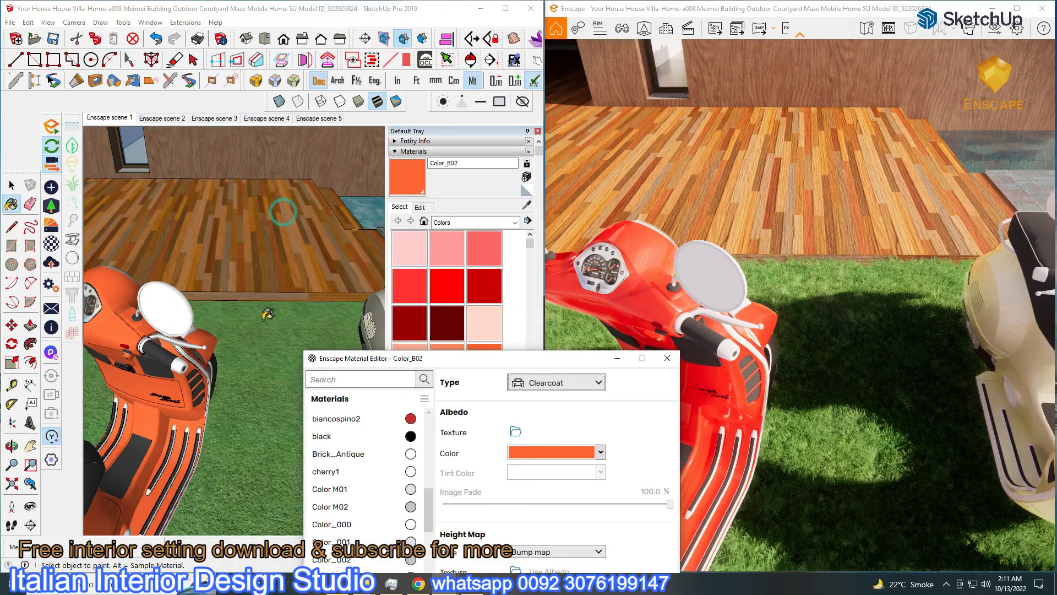
scroll(279, 207, "down", 5)
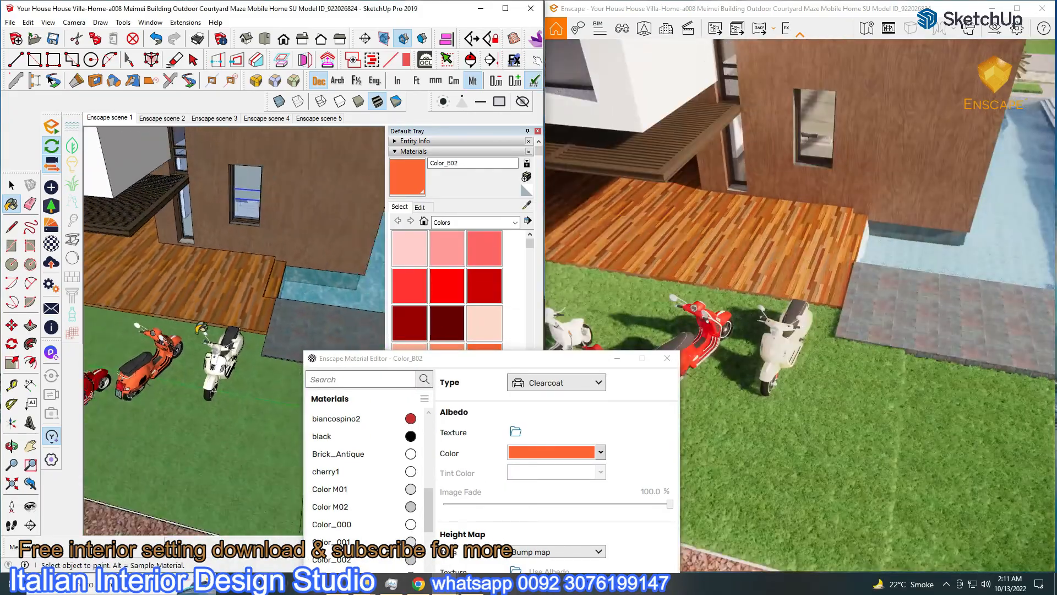
scroll(246, 318, "up", 10)
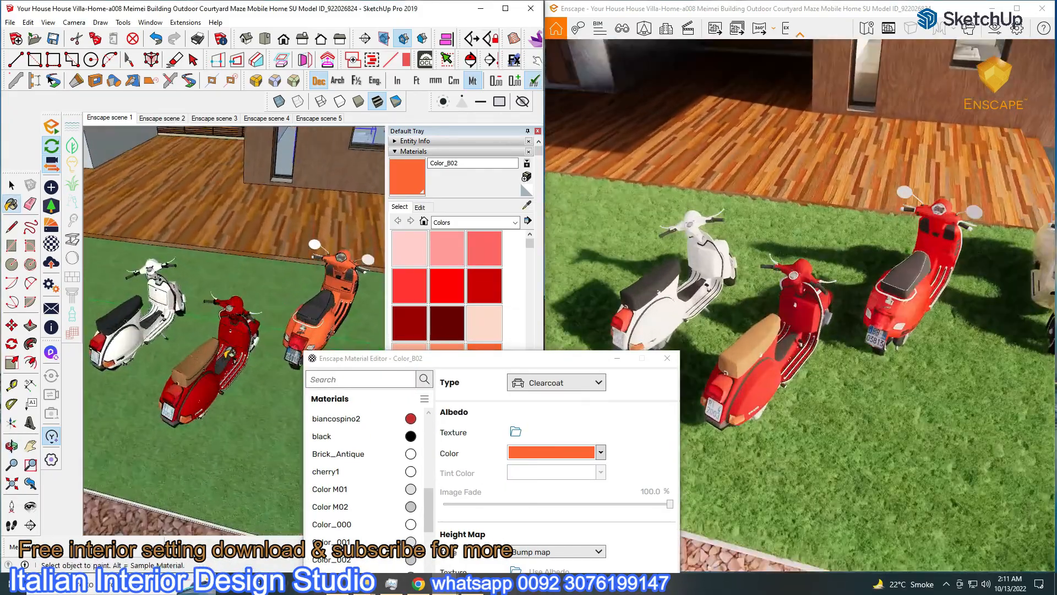
key("space")
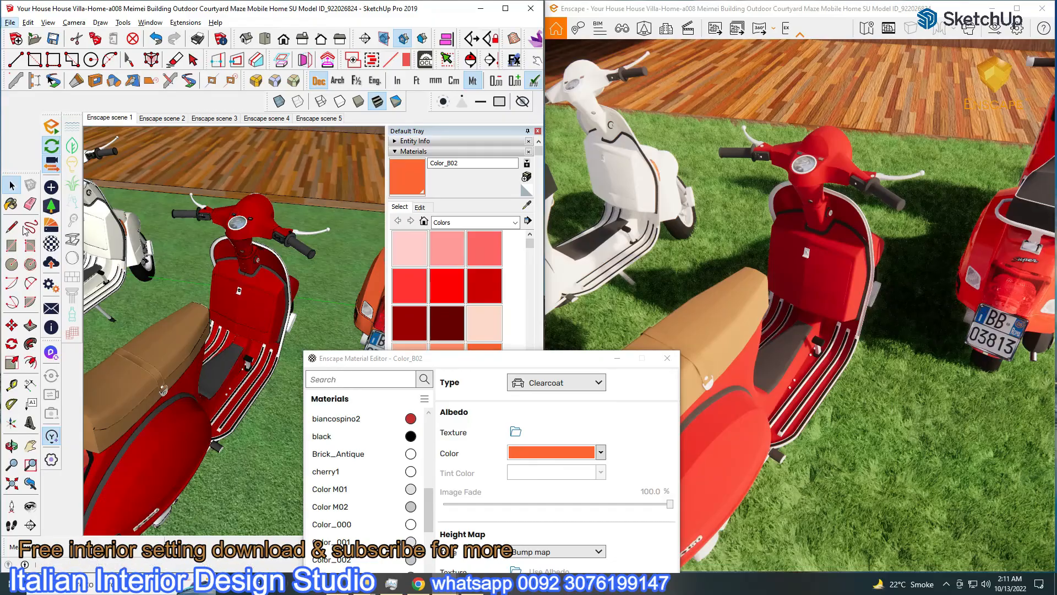
Make the red scooter's [Color_A06]1 and white biancospino1 paints Clearcoat
left_click(267, 330, "alt")
left_click(556, 382)
left_click(543, 418)
middle_click_drag(306, 339, 154, 332)
scroll(309, 337, "down", 5)
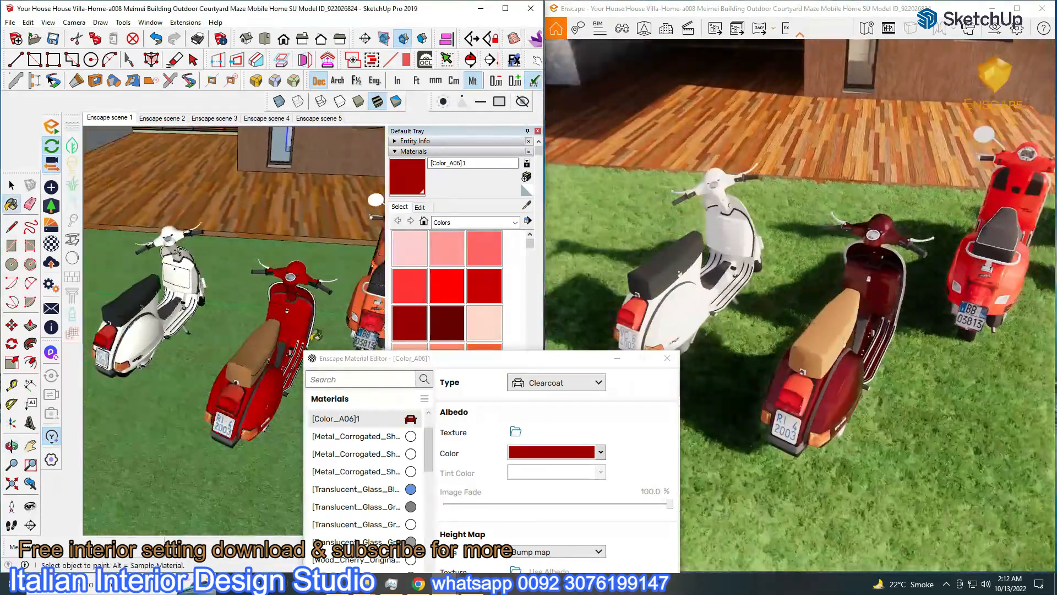
left_click(154, 332, "alt")
left_click(556, 382)
left_click(540, 433)
middle_click_drag(308, 340, 286, 342)
scroll(174, 315, "down", 10)
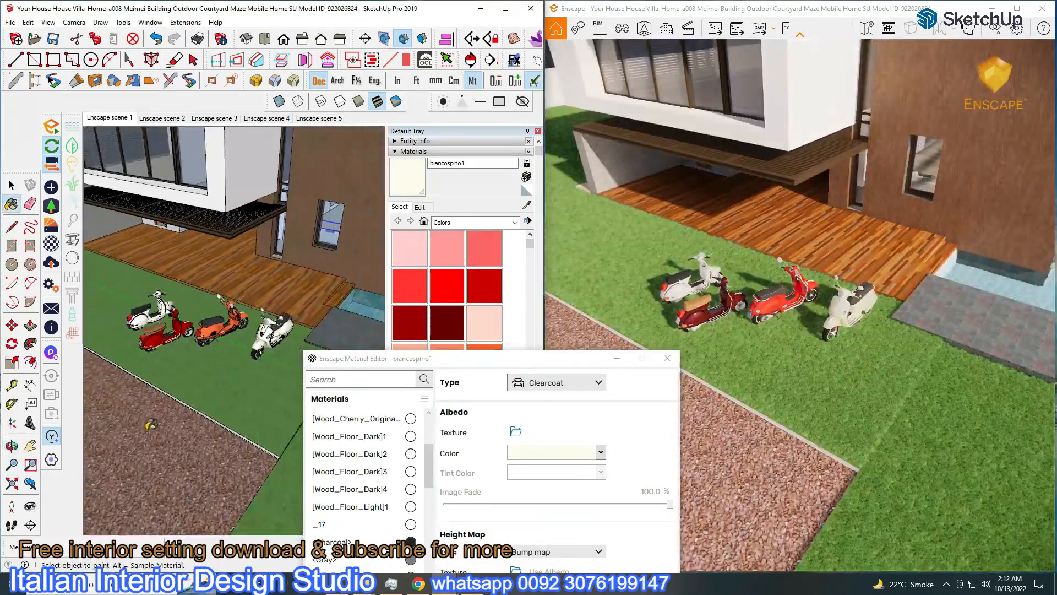
Sample the Groundcover Gravel Indian material from the ground
middle_click_drag(151, 424, 196, 411)
left_click(195, 412)
left_click_drag(394, 358, 291, 152)
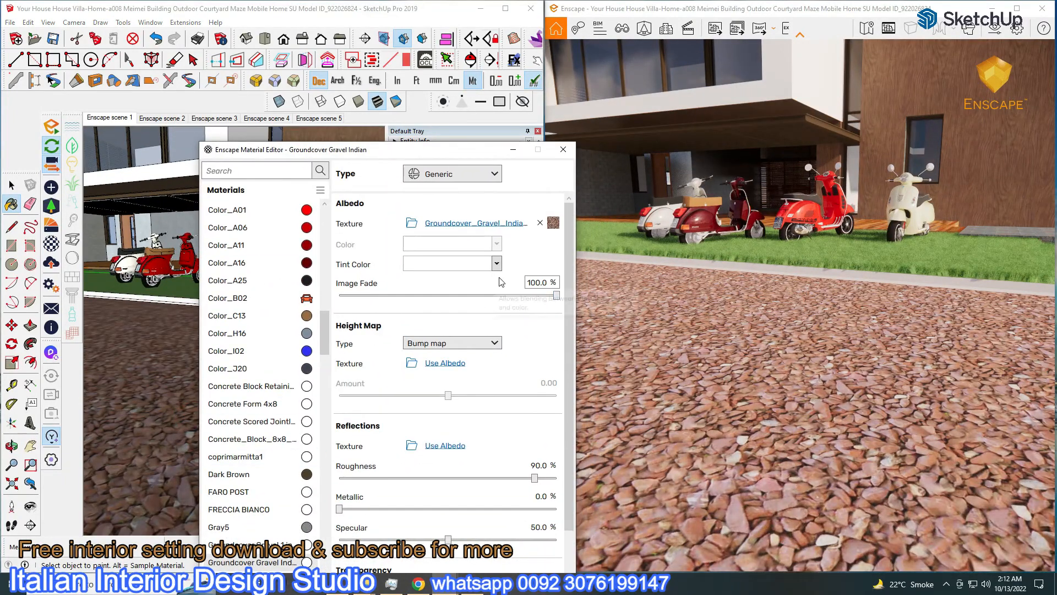
Replace the gravel albedo with Gravel02_2K_BaseColor from the Ground textures folder
left_click(494, 223)
left_click(342, 173)
left_click(415, 225)
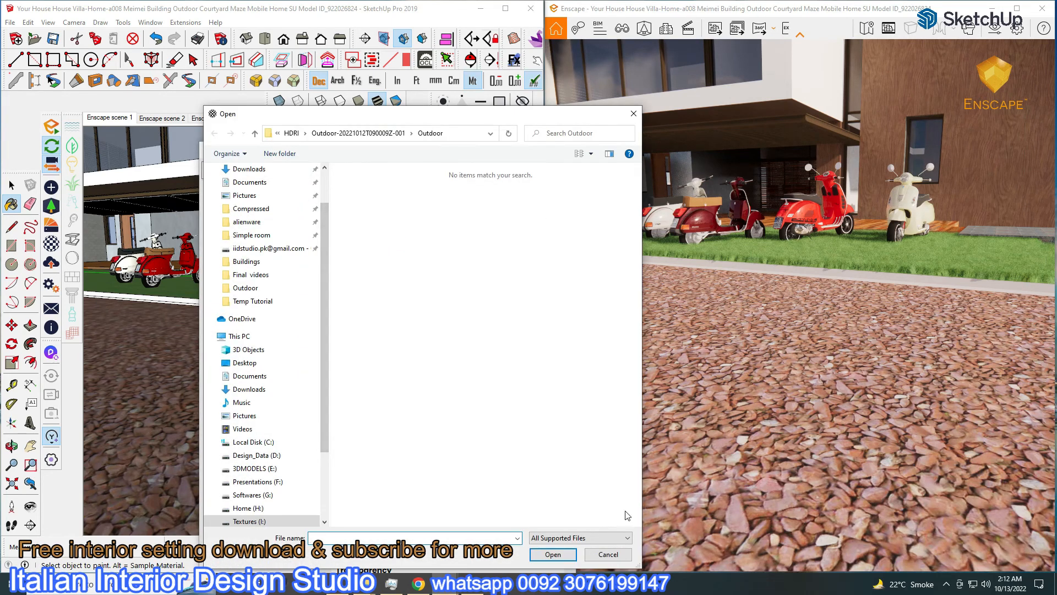
left_click(611, 557)
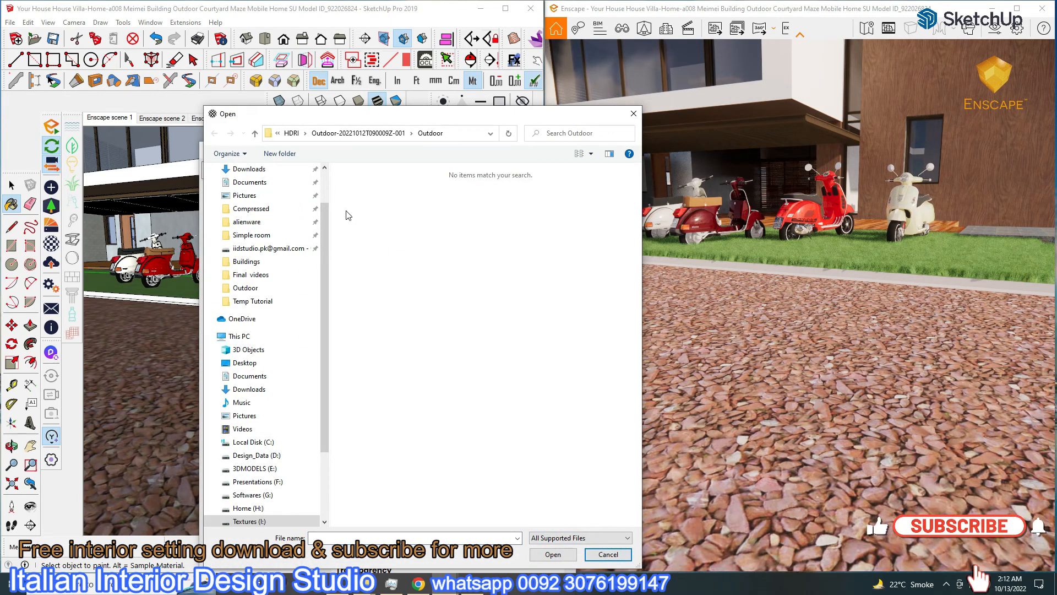
scroll(245, 499, "down", 1)
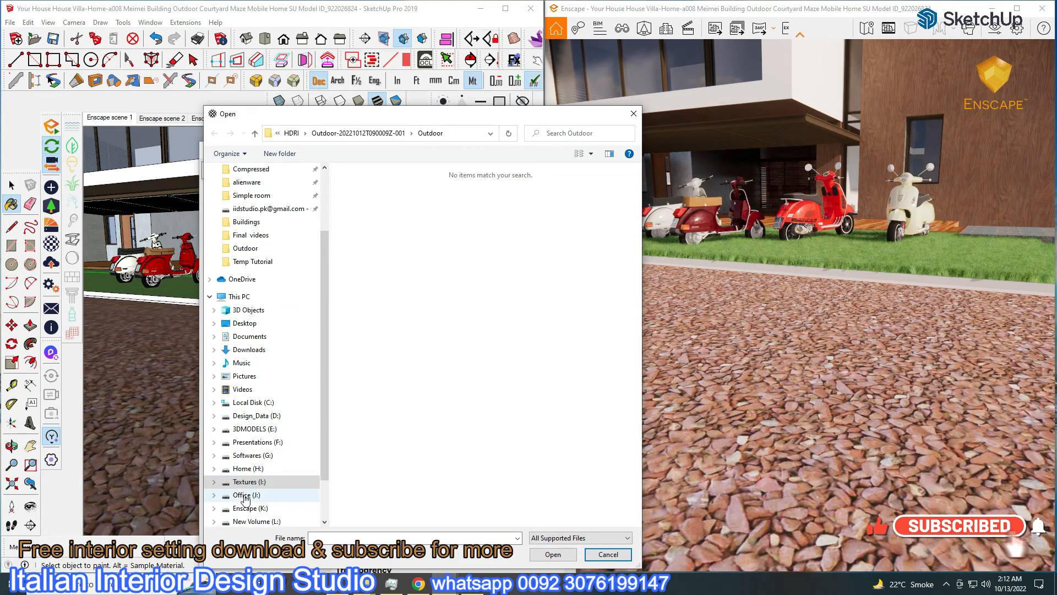
left_click(246, 482)
double_click(374, 218)
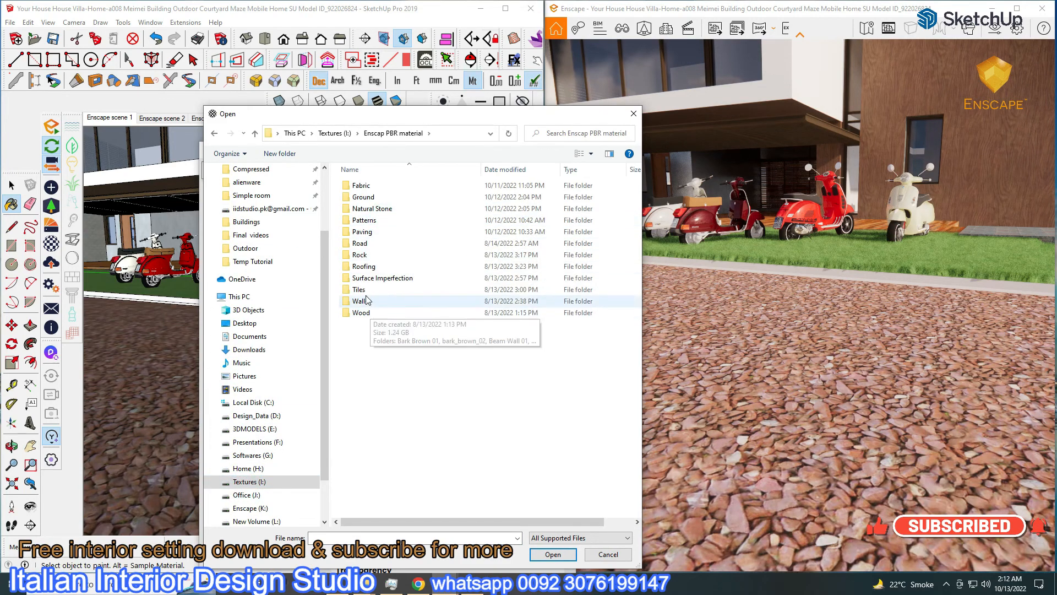
double_click(386, 197)
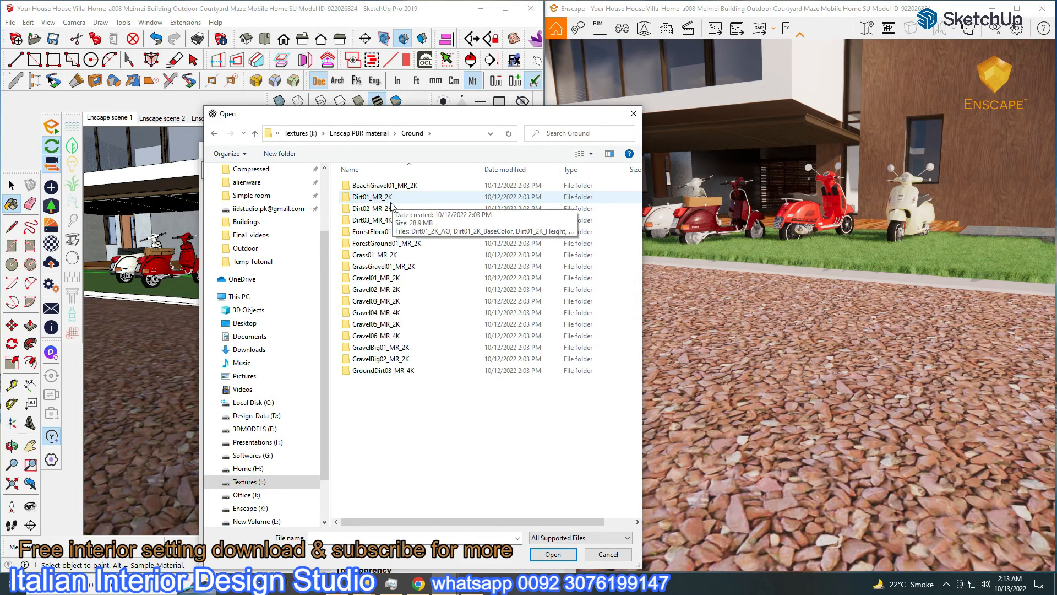
double_click(369, 278)
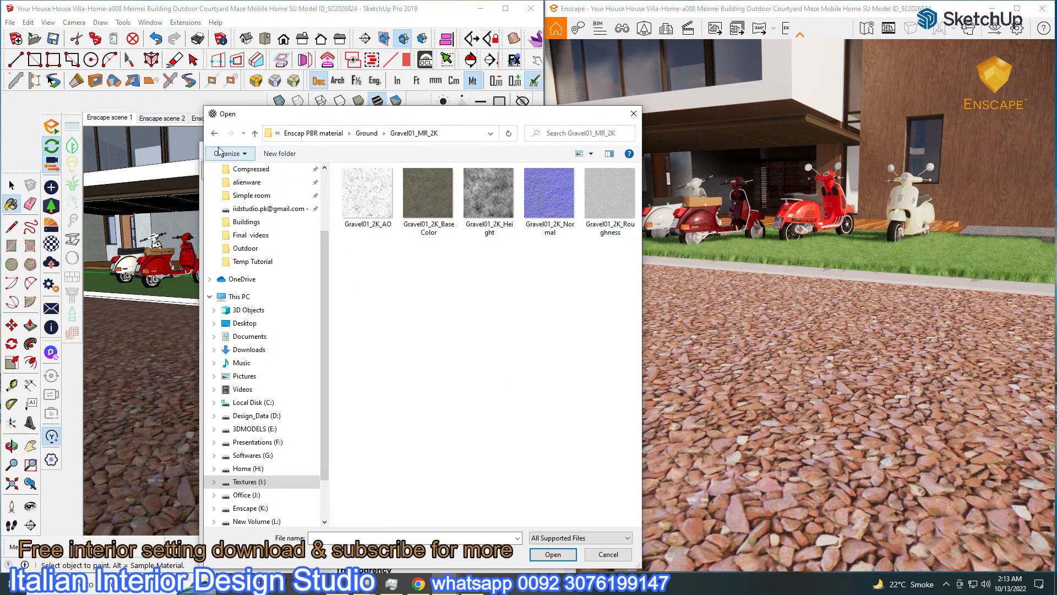
left_click(214, 133)
double_click(385, 286)
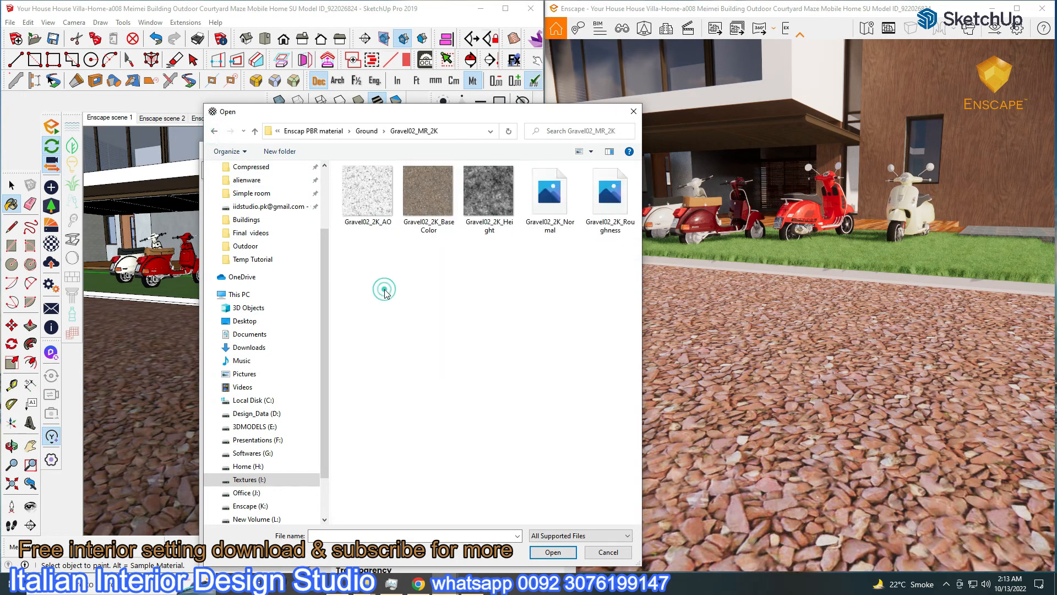
double_click(417, 212)
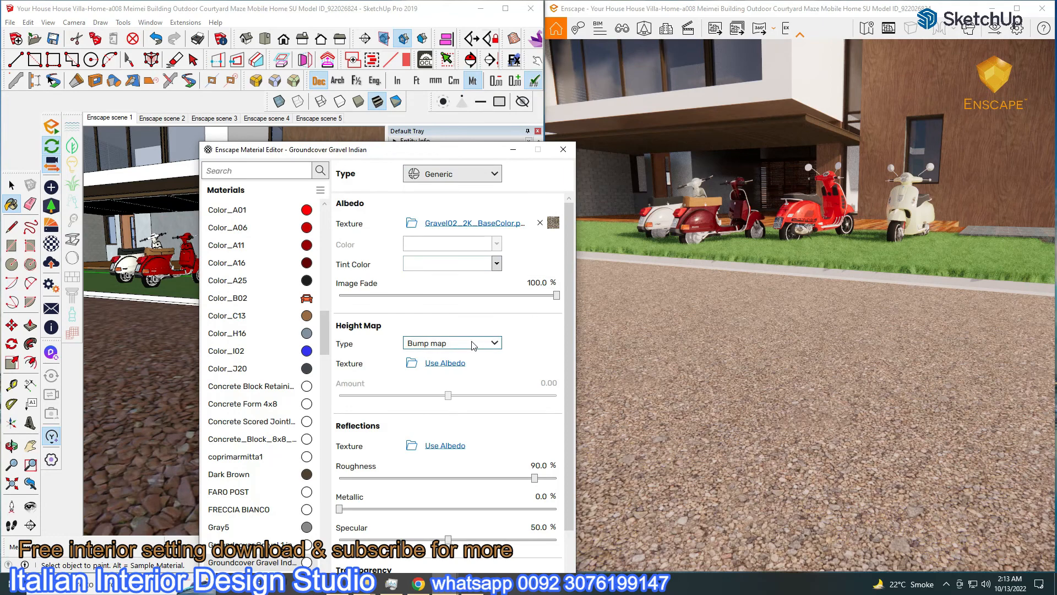
Tile the gravel texture at 1 m and use it as the height map
left_click(515, 224)
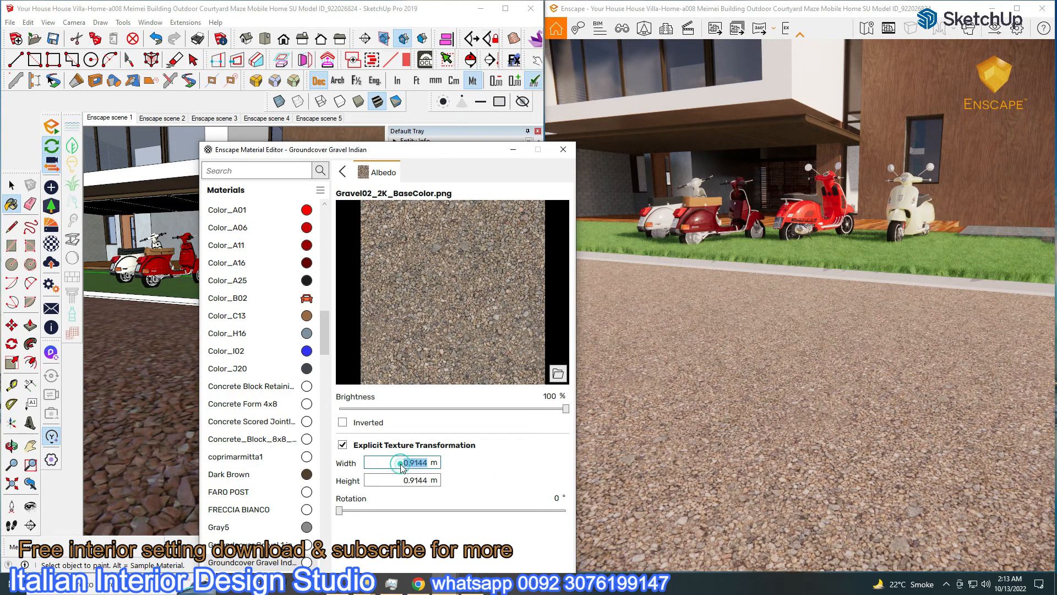
left_click(416, 480)
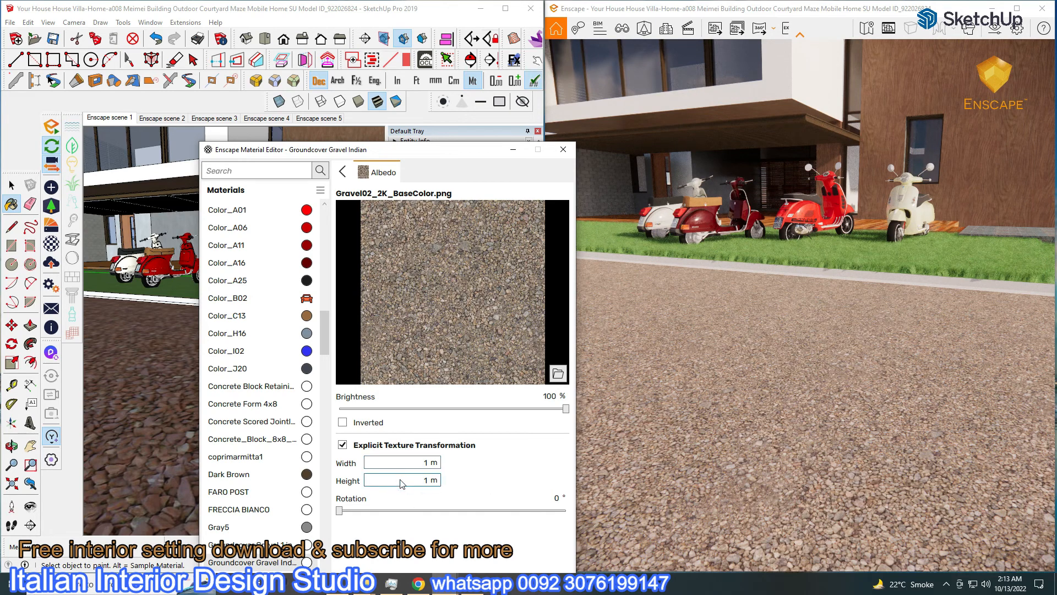
left_click(339, 173)
left_click(445, 364)
left_click(412, 366)
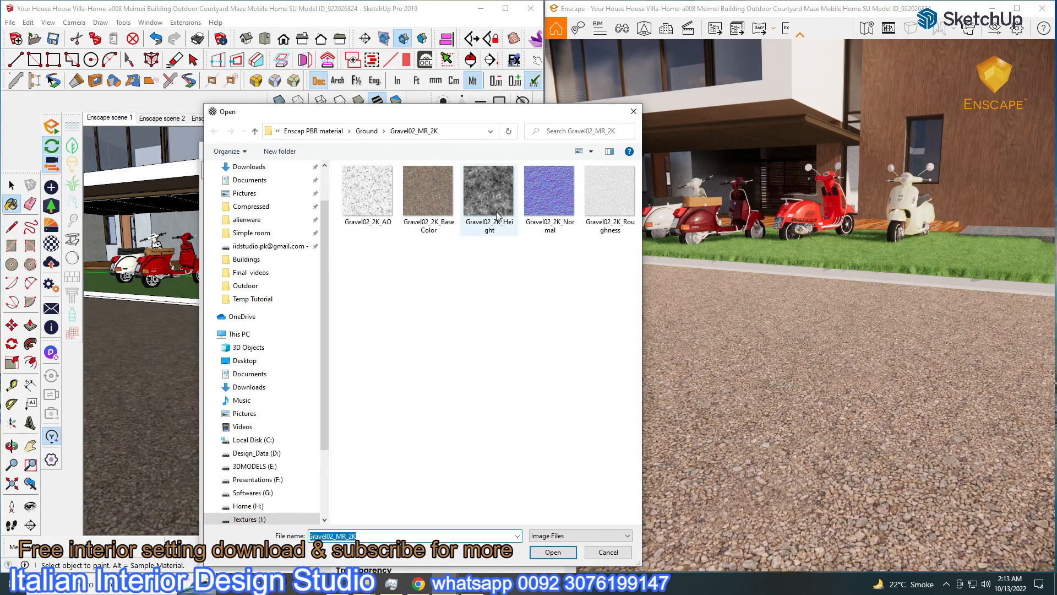
Load Gravel02_2K_Height.png as the height map and the gravel roughness texture for reflections
double_click(474, 218)
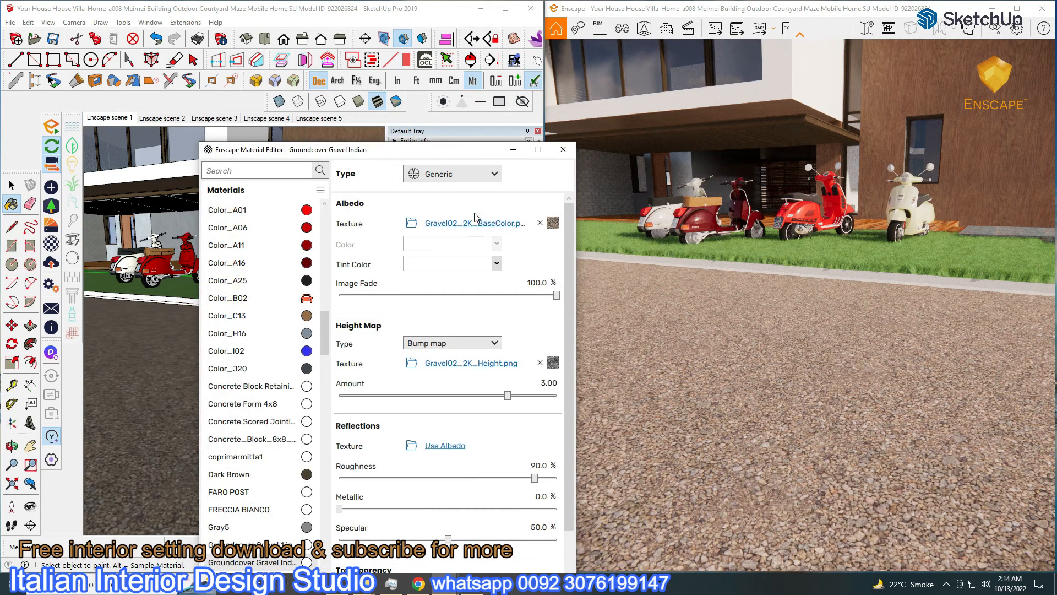
right_click_drag(740, 430, 675, 324)
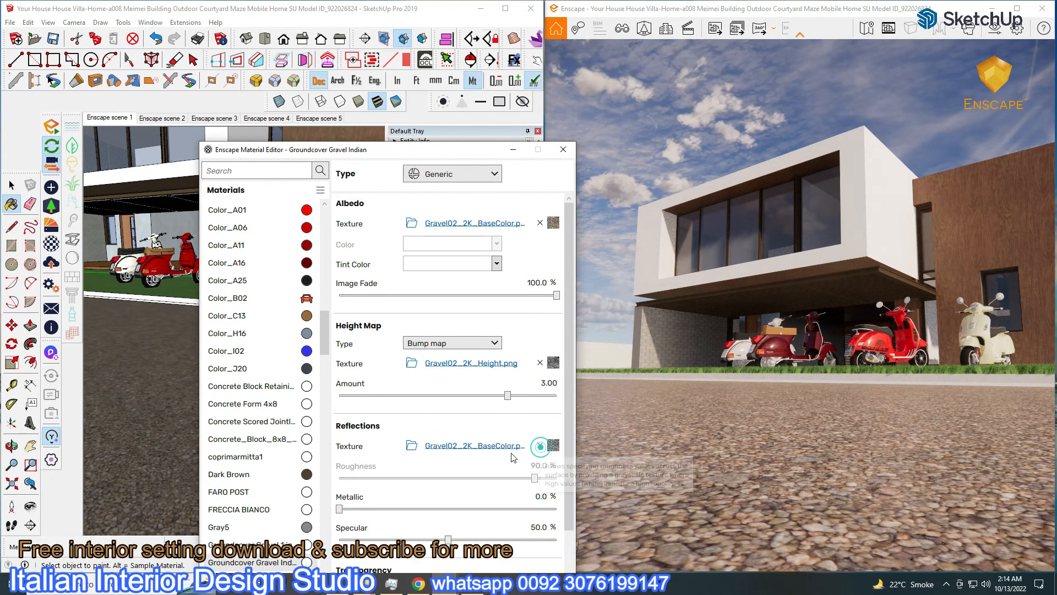
left_click(414, 448)
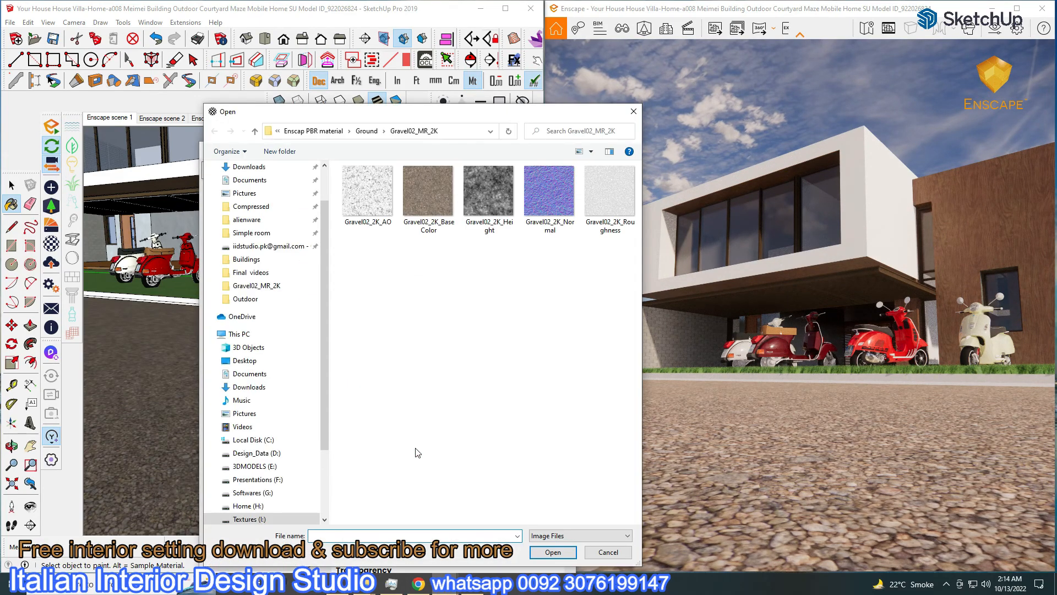
double_click(599, 224)
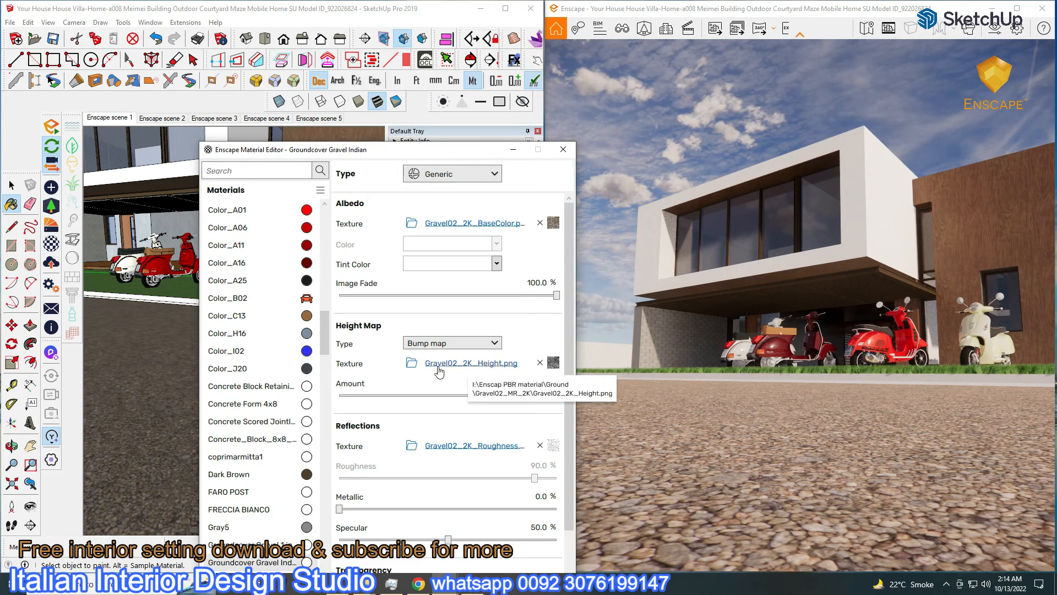
Replace the height texture with Gravel02_2K_Normal.png and set its type to Normal map at 100 intensity
left_click(442, 344)
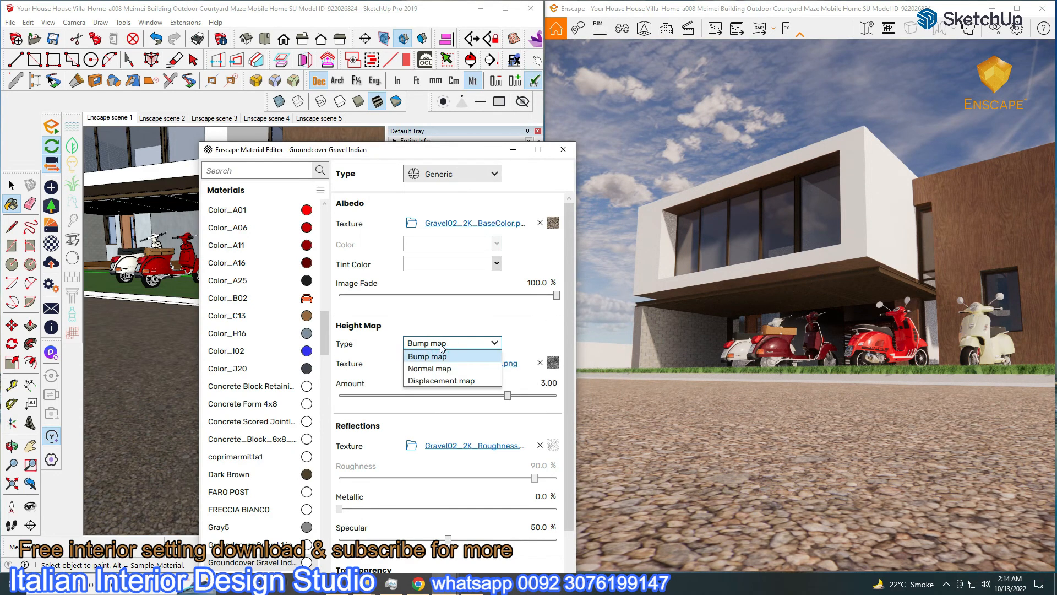
left_click(440, 344)
left_click(411, 364)
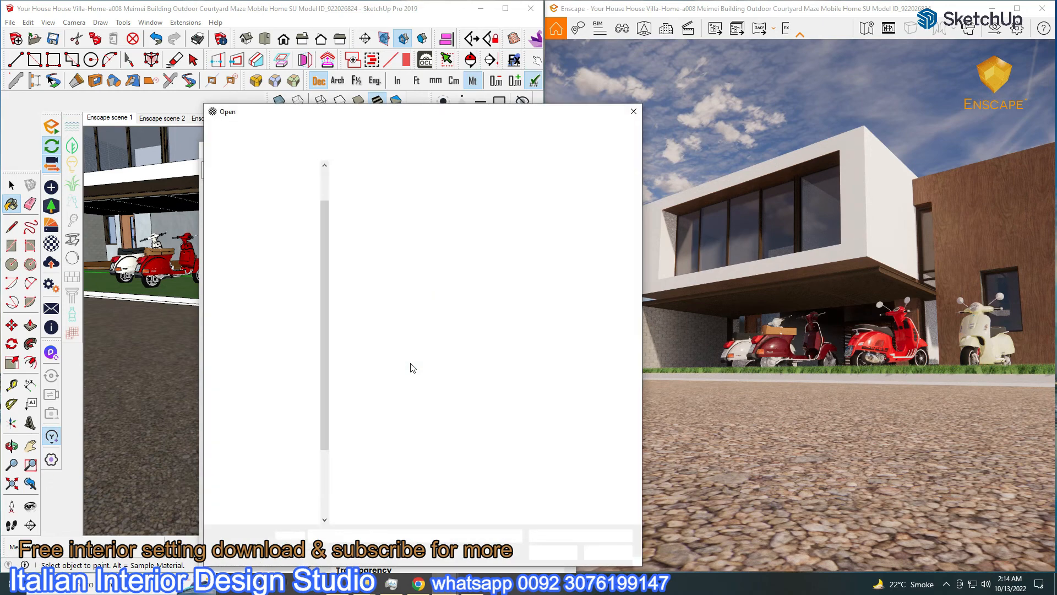
double_click(549, 190)
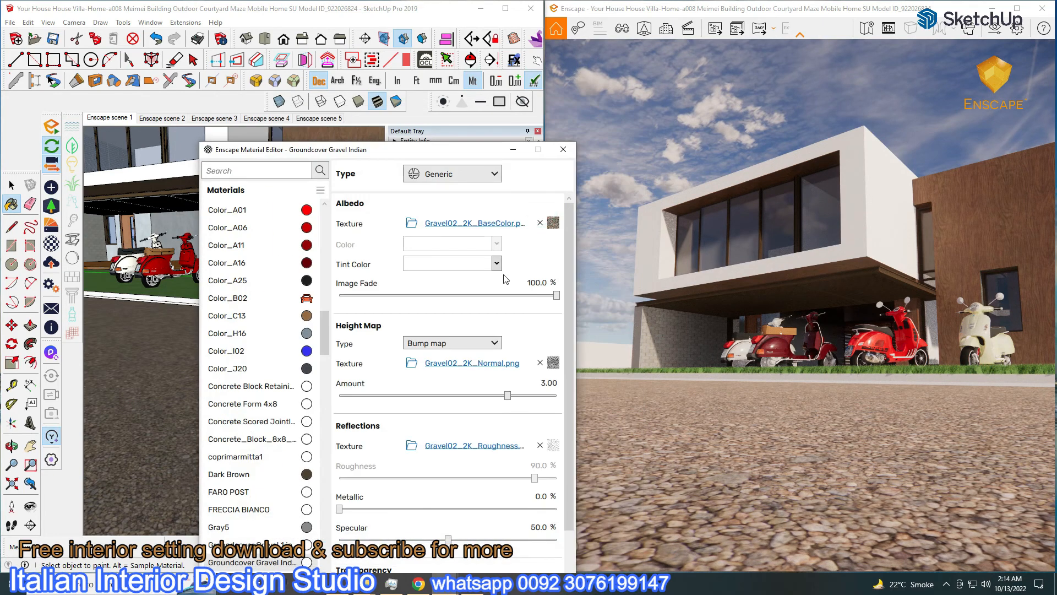
left_click(466, 343)
left_click(451, 368)
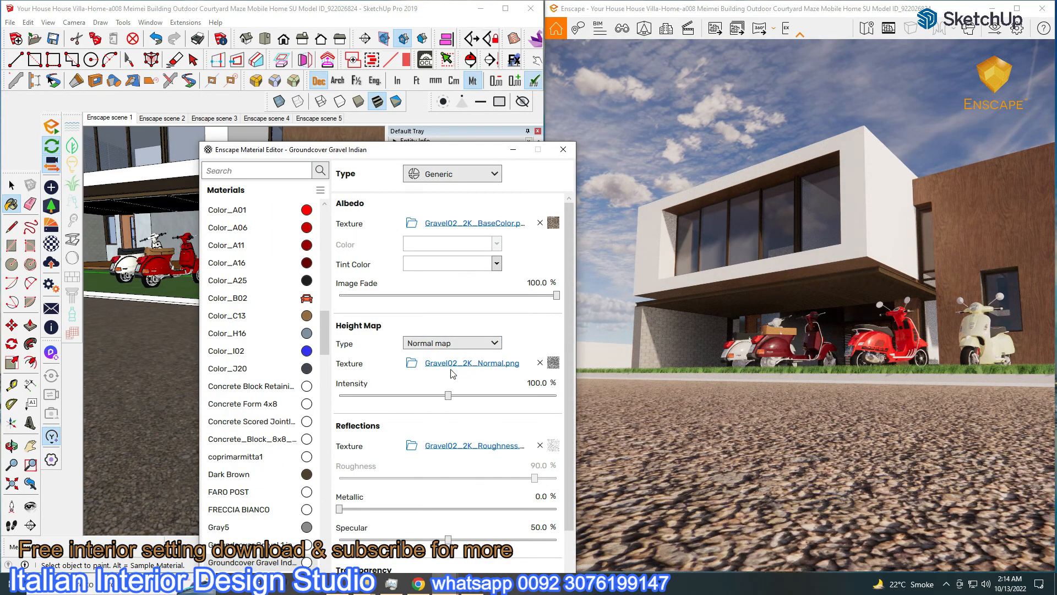
left_click(477, 365)
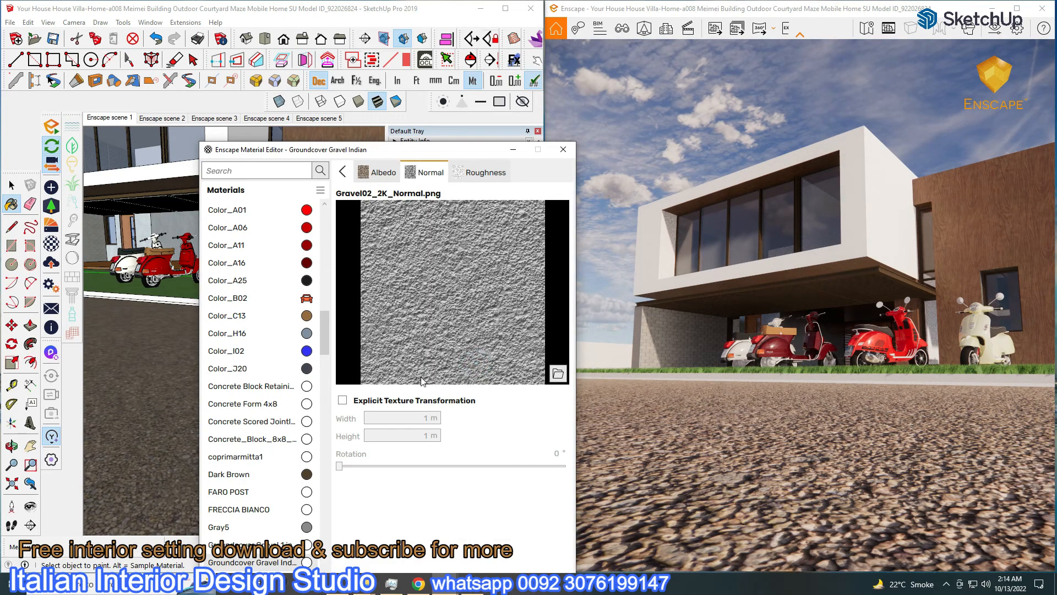
left_click(342, 171)
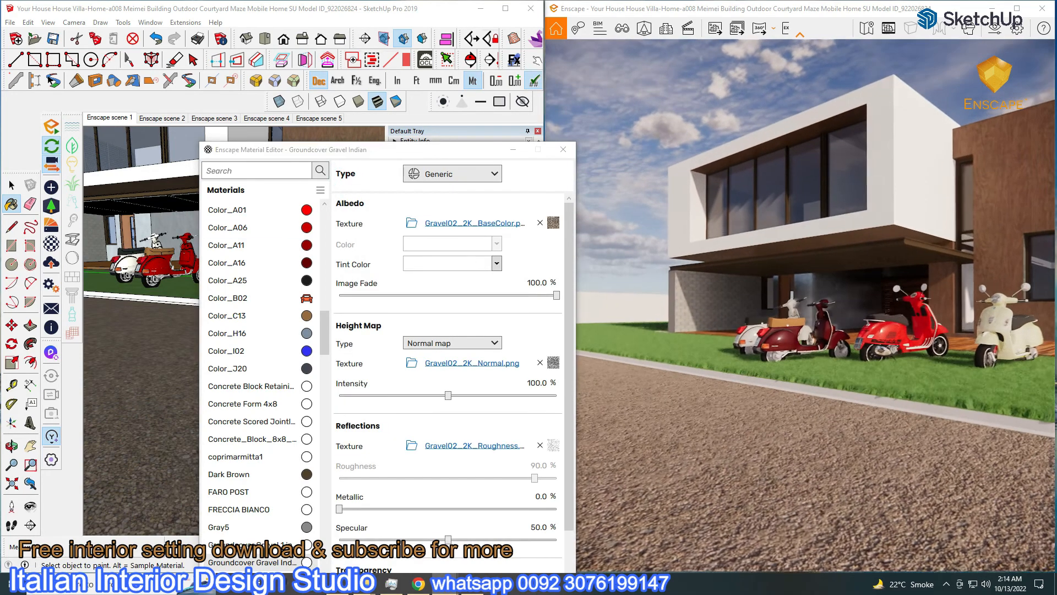
left_click_drag(767, 443, 810, 540)
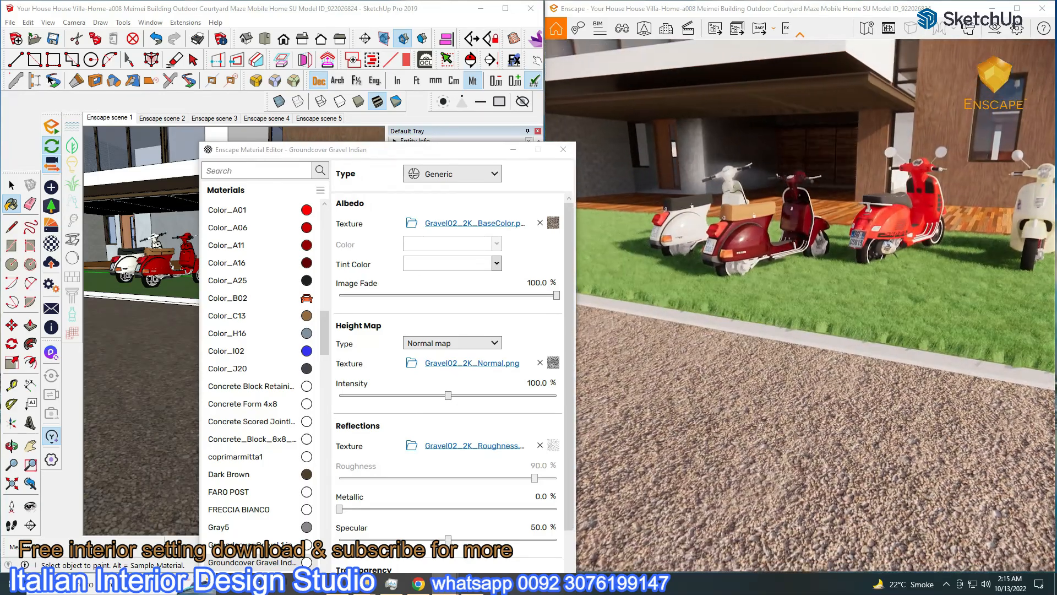
Sample the deck's Dark Brown material into the Enscape material editor
left_click_drag(305, 147, 517, 174)
middle_click_drag(248, 286, 257, 353)
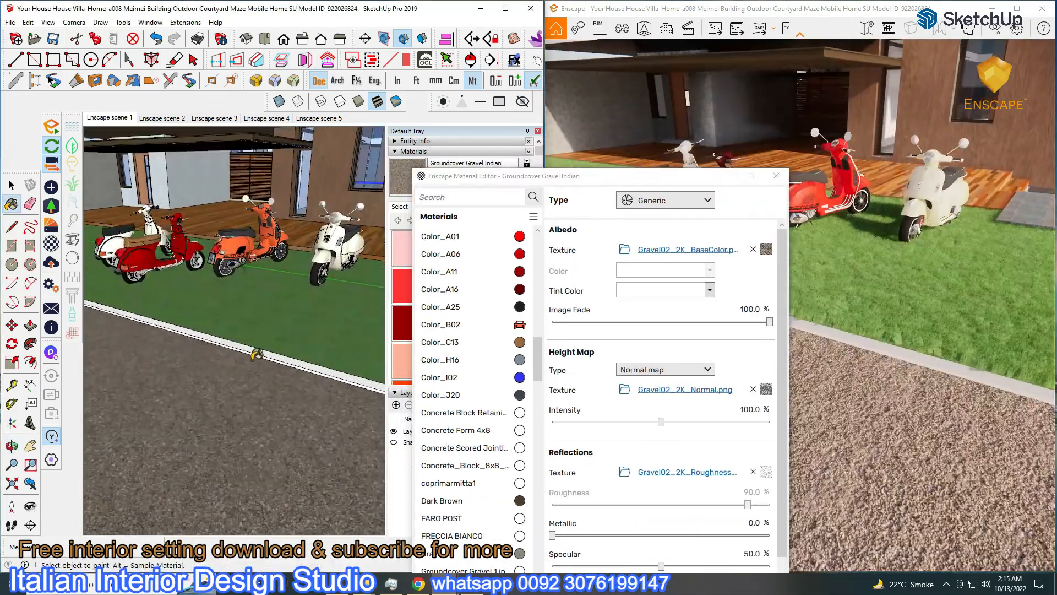
scroll(255, 352, "down", 3)
scroll(256, 260, "up", 1)
scroll(256, 261, "up", 4)
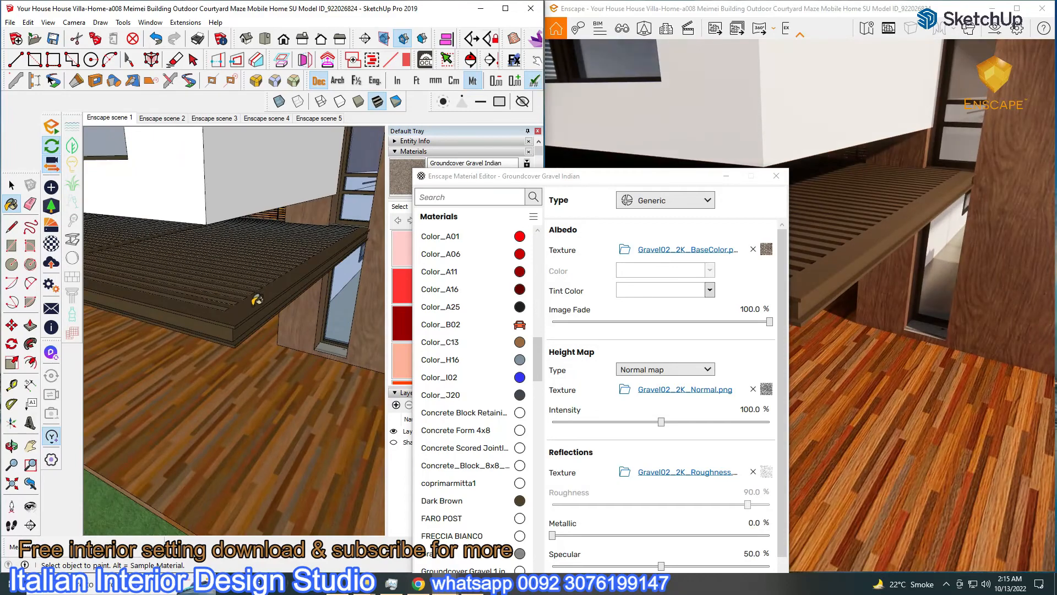
left_click(247, 305, "alt")
left_click_drag(621, 180, 554, 97)
Lower the Dark Brown roughness to 45.2% and darken its albedo colour to #4D4741
left_click_drag(681, 422, 607, 428)
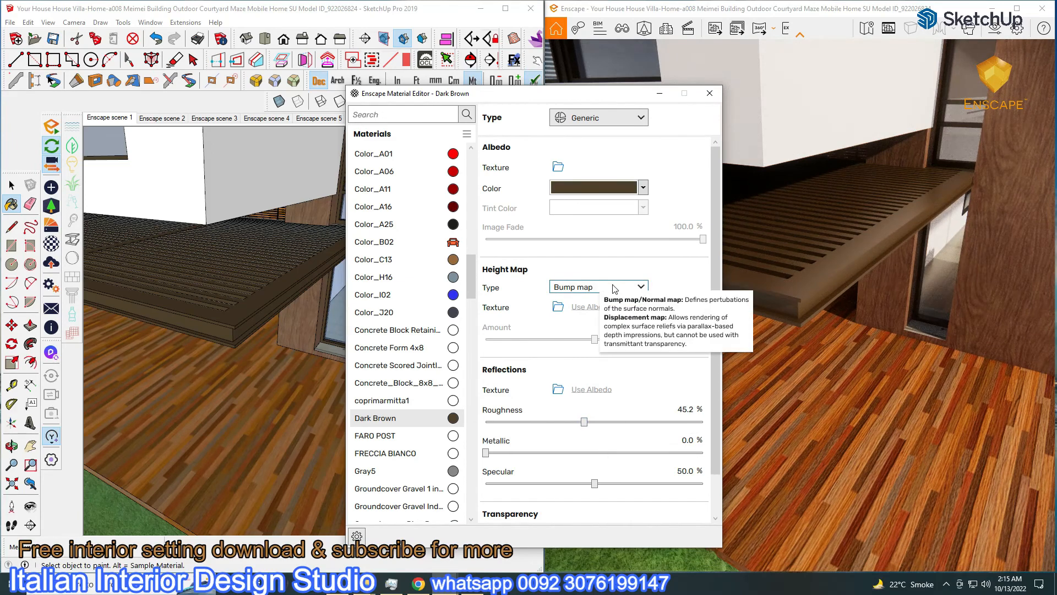
left_click(638, 188)
left_click(615, 206)
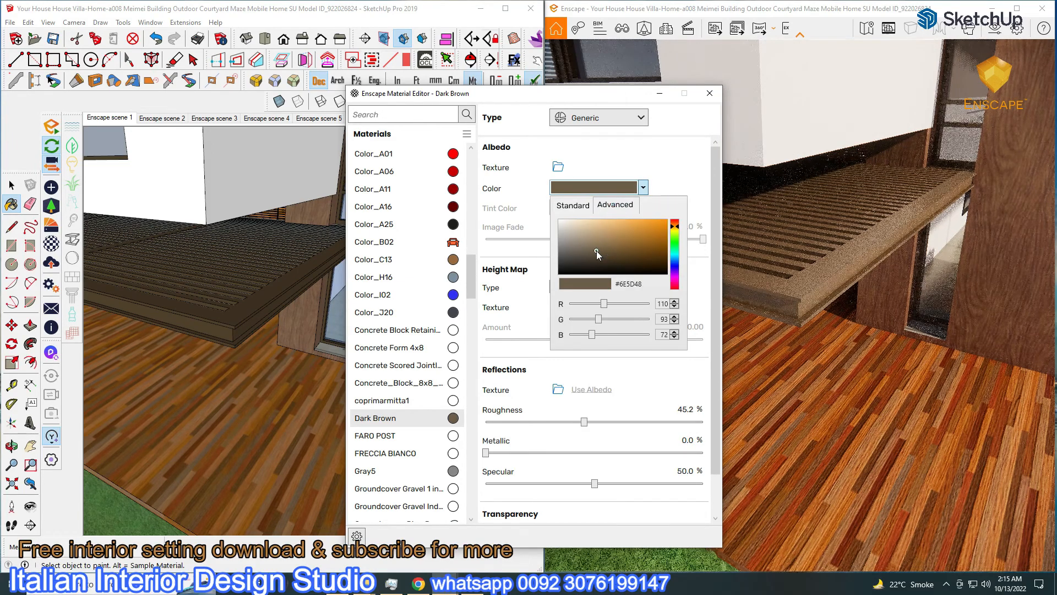
mouse_move(589, 249)
left_mouse_down()
mouse_move(587, 267)
mouse_move(577, 252)
mouse_move(577, 262)
left_mouse_up()
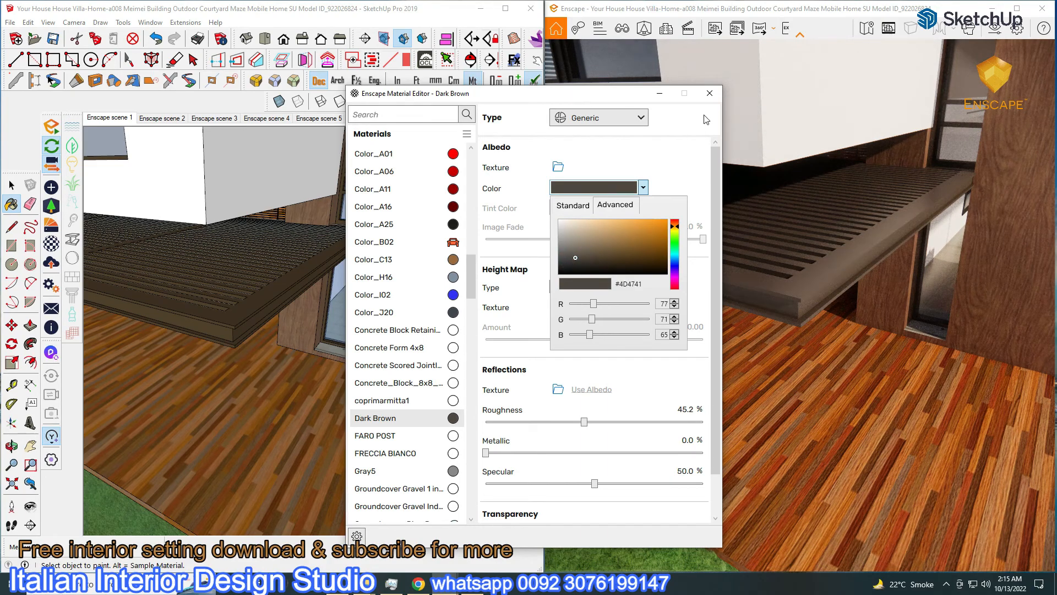
left_click(595, 147)
Close the material editor and orbit to an eye-level view of the pool house
left_click(659, 93)
scroll(286, 338, "down", 4)
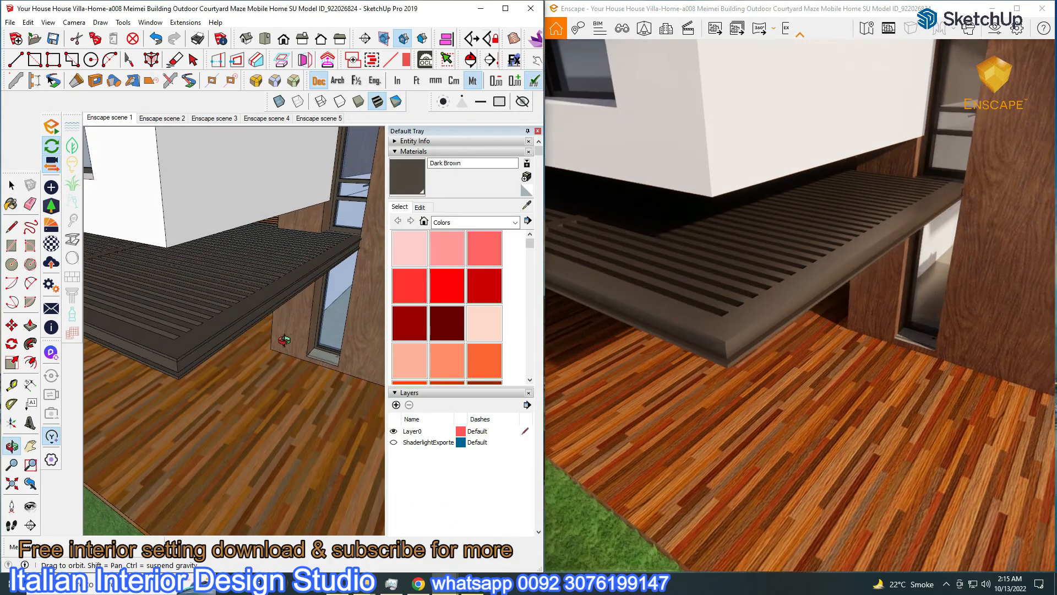
scroll(286, 338, "down", 4)
mouse_move(286, 338)
middle_mouse_down()
mouse_move(203, 317)
mouse_move(140, 323)
middle_mouse_up()
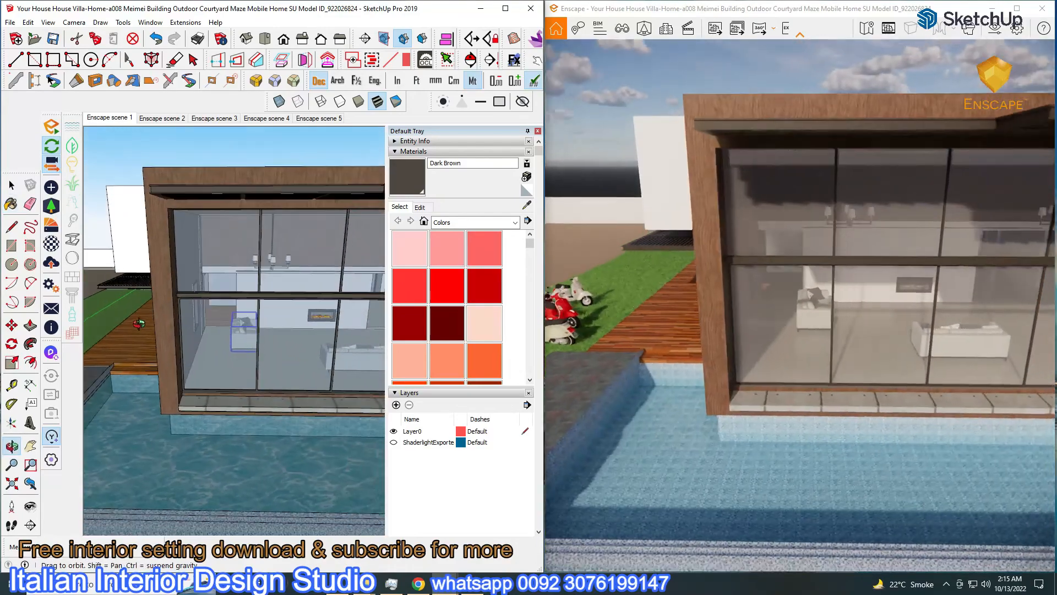
scroll(195, 340, "down", 1)
scroll(239, 437, "up", 8)
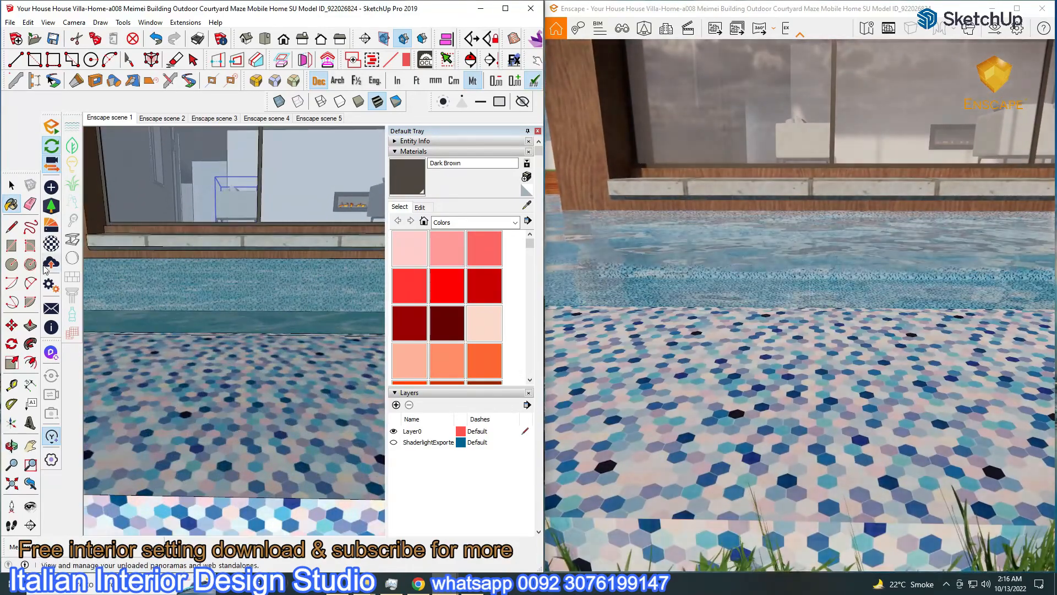
Sample the Mosaic Hexagonal Tile pool material and use its texture as the bump map
left_click(50, 243)
left_click(281, 394, "alt")
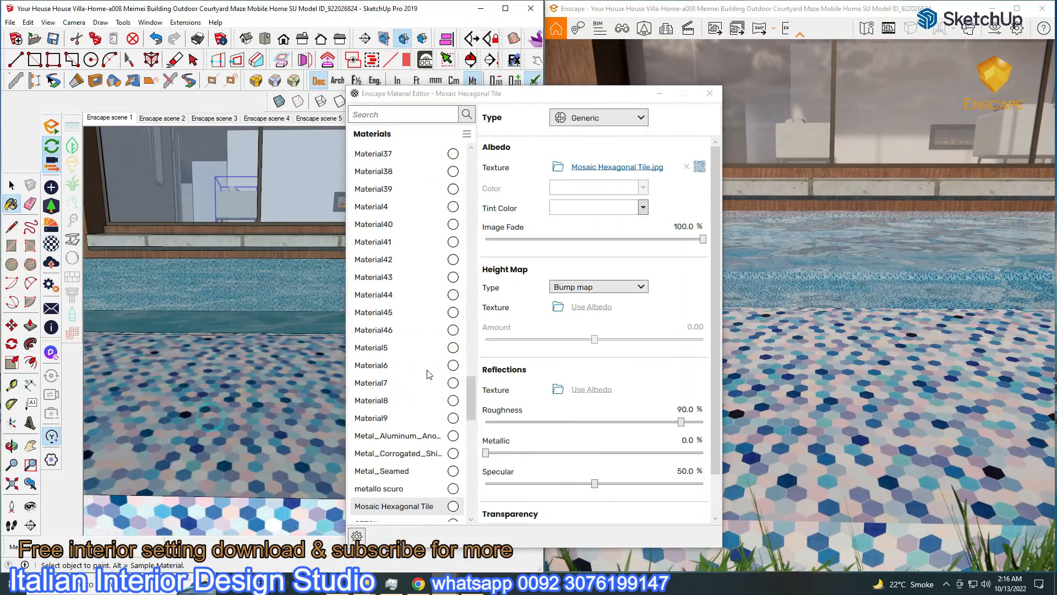
left_click_drag(681, 421, 620, 422)
left_click(591, 307)
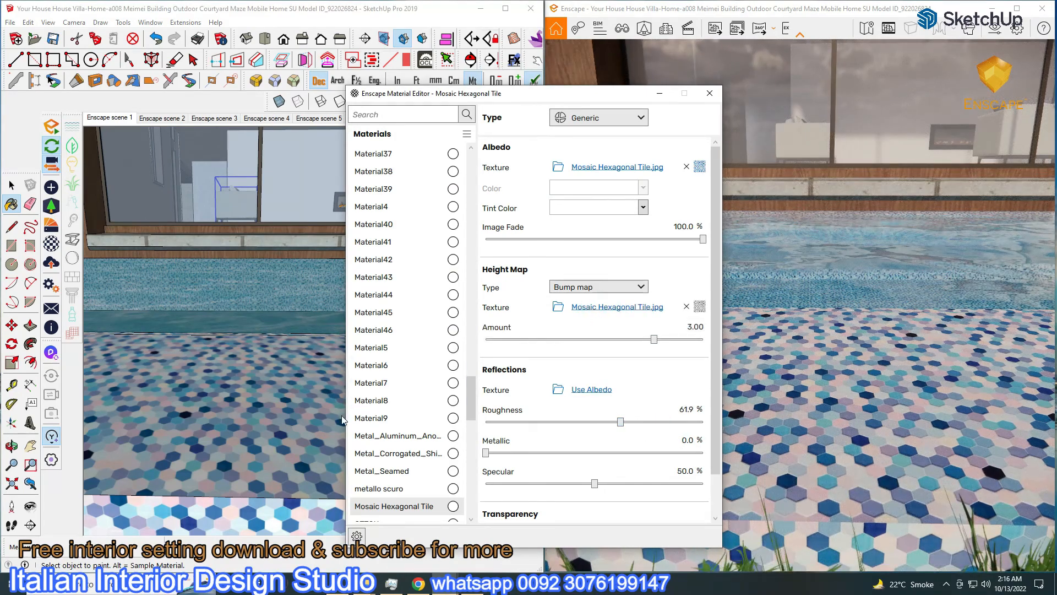
left_click_drag(621, 422, 612, 422)
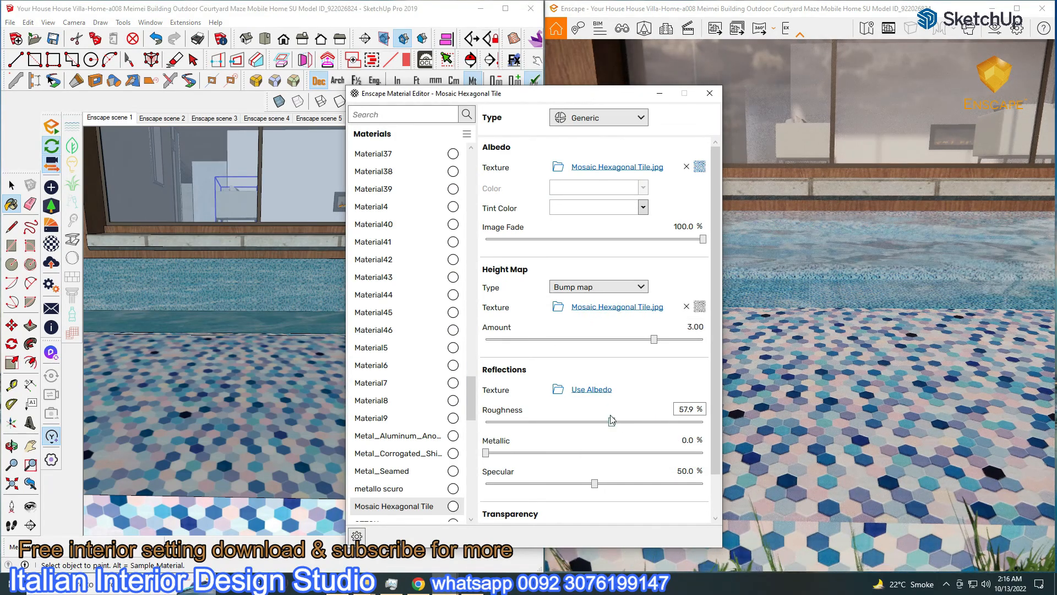
Dim the tile texture brightness to 85% and set the tile roughness to 37.4%
left_click(637, 168)
left_click_drag(712, 352, 678, 353)
middle_click_drag(307, 364, 288, 371)
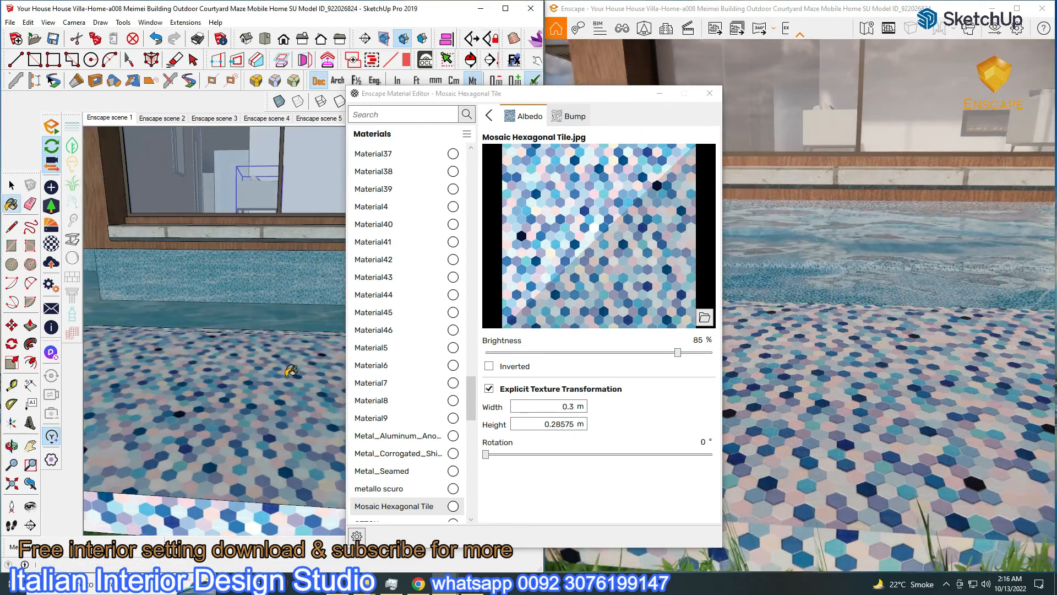
left_click(489, 115)
left_click_drag(609, 422, 567, 422)
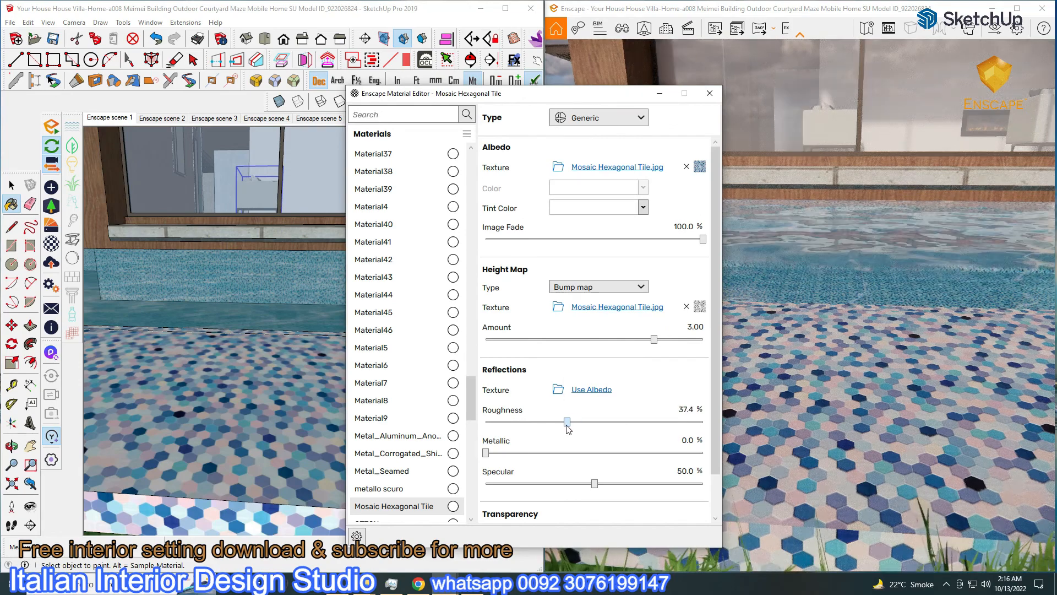
mouse_move(264, 396)
middle_mouse_down()
mouse_move(237, 407)
mouse_move(299, 404)
middle_mouse_up()
scroll(237, 407, "down", 3)
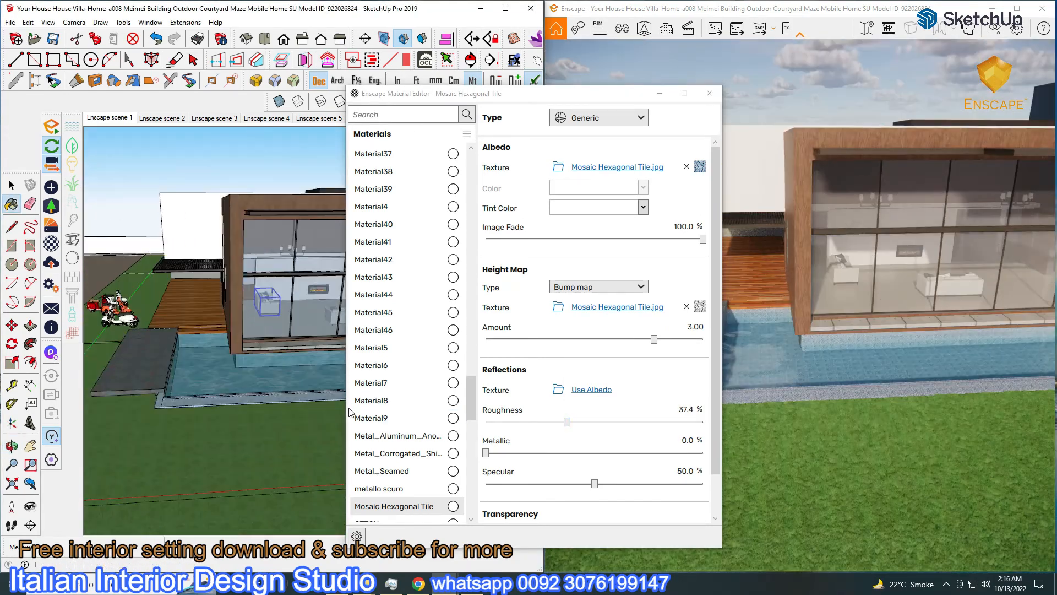
scroll(293, 389, "up", 4)
scroll(303, 263, "up", 5)
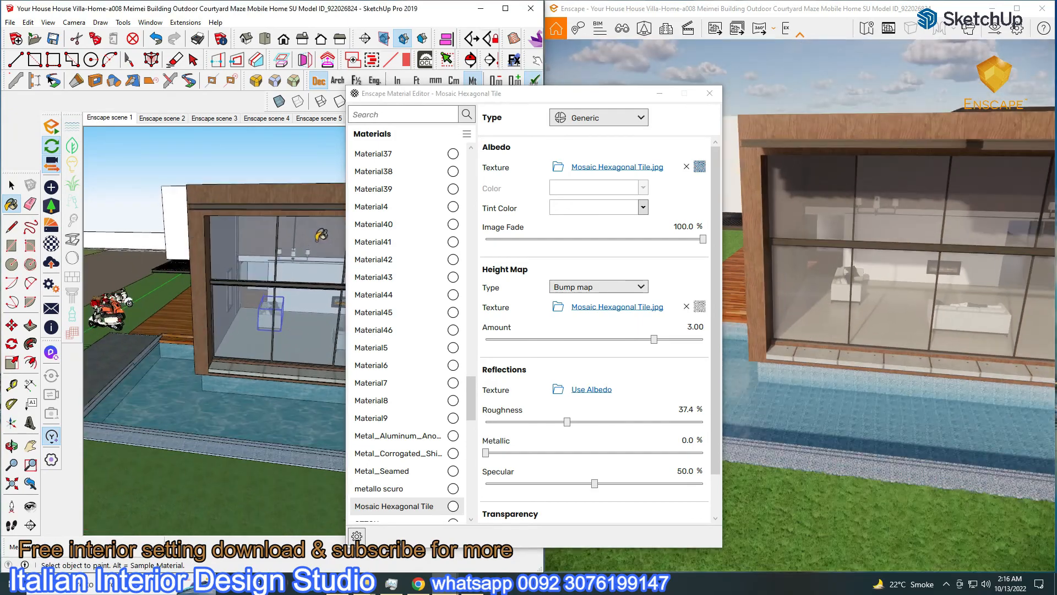
scroll(303, 263, "up", 8)
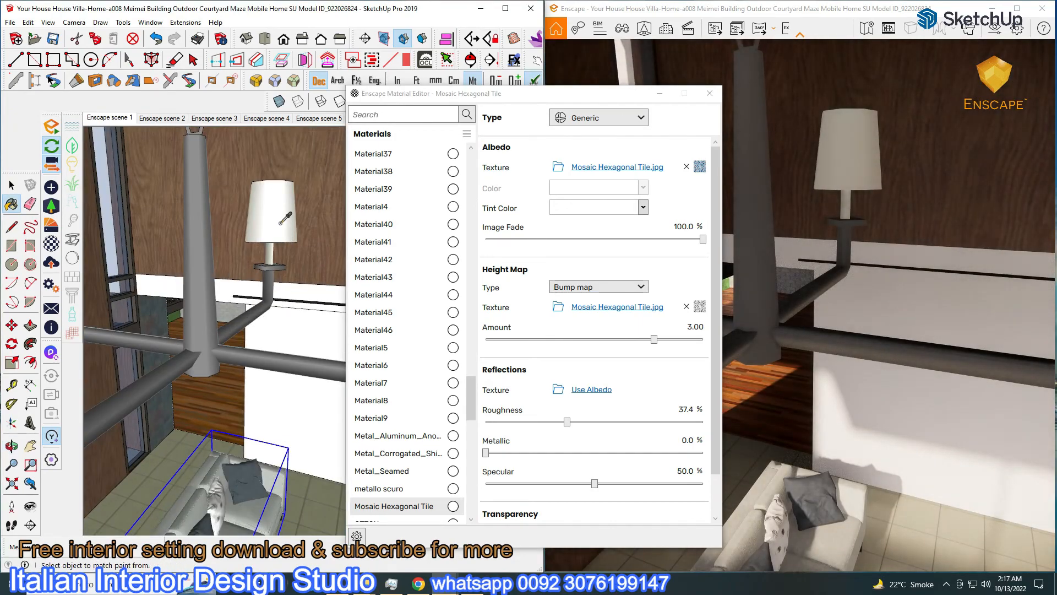
Make the chandelier's Ivory lampshade material self-illuminated
left_click(280, 226, "alt")
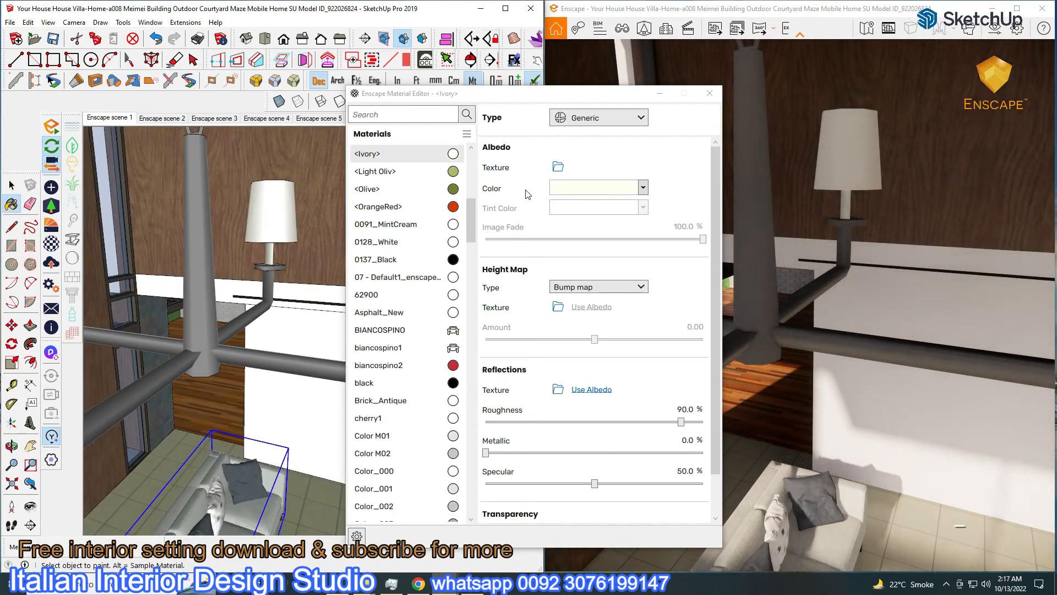
left_click(587, 126)
left_click(595, 216)
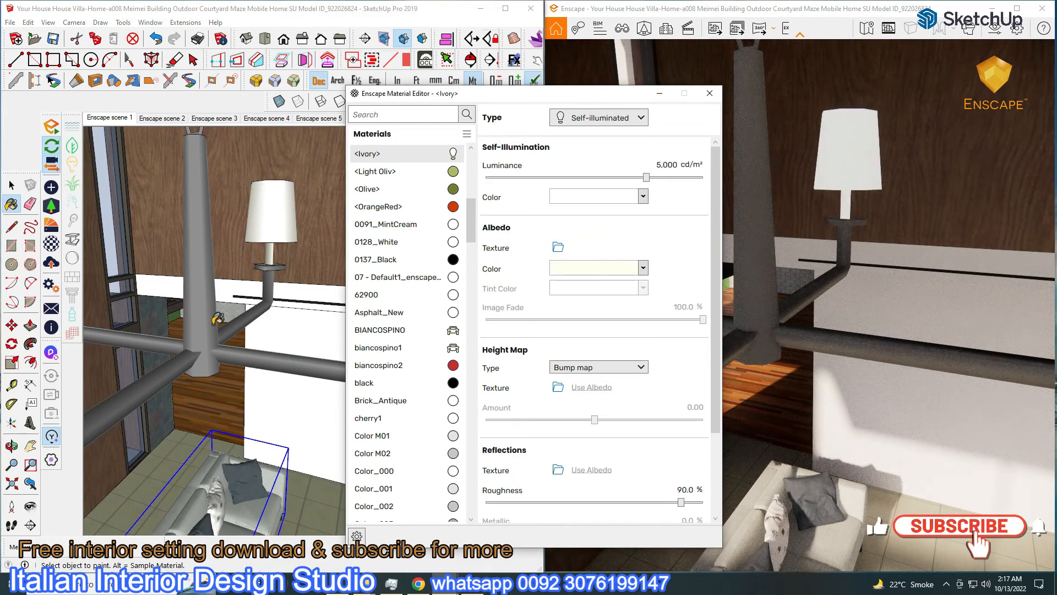
Make the chandelier's Gray material metallic with 23.2% roughness
left_click(208, 307, "alt")
left_click_drag(681, 422, 703, 453)
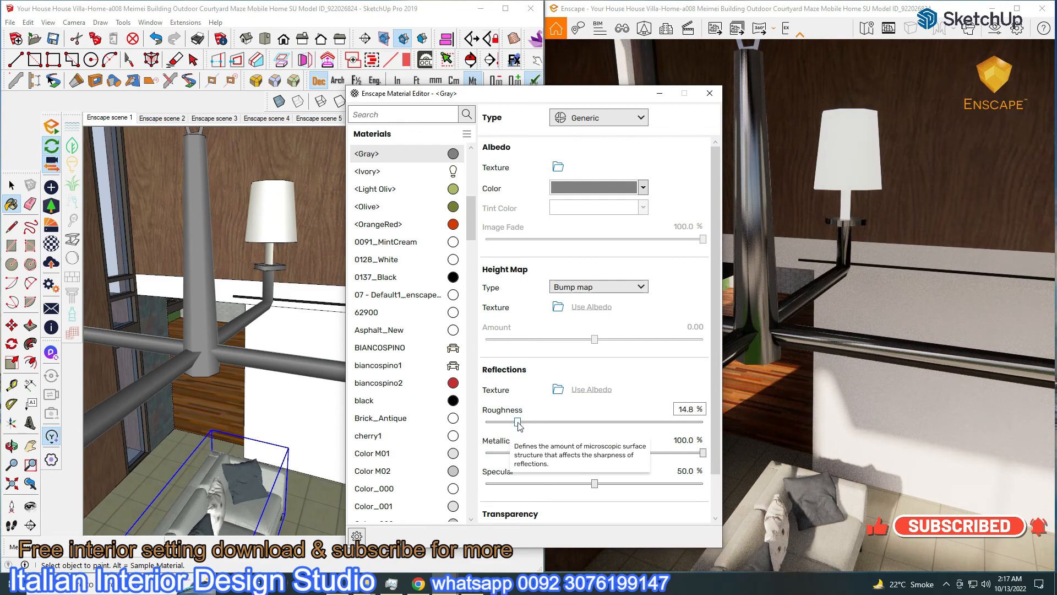
left_click_drag(518, 422, 535, 422)
scroll(242, 352, "up", 3)
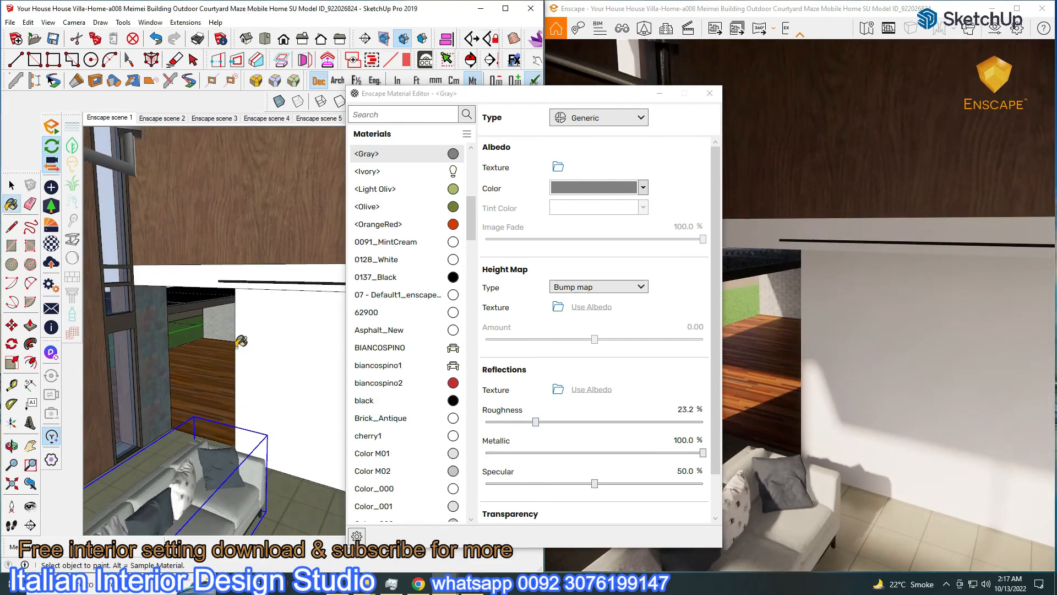
scroll(257, 357, "down", 3)
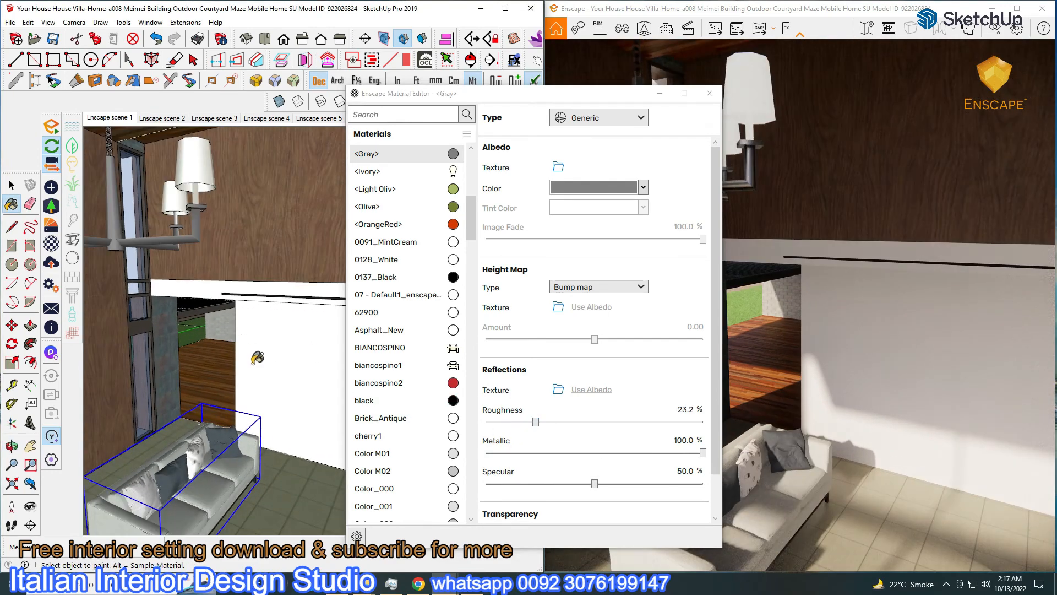
Raise the lampshade's self-illumination to 20,856 cd/m² and return to Enscape scene 1
left_click(207, 165, "alt")
left_click_drag(656, 177, 677, 186)
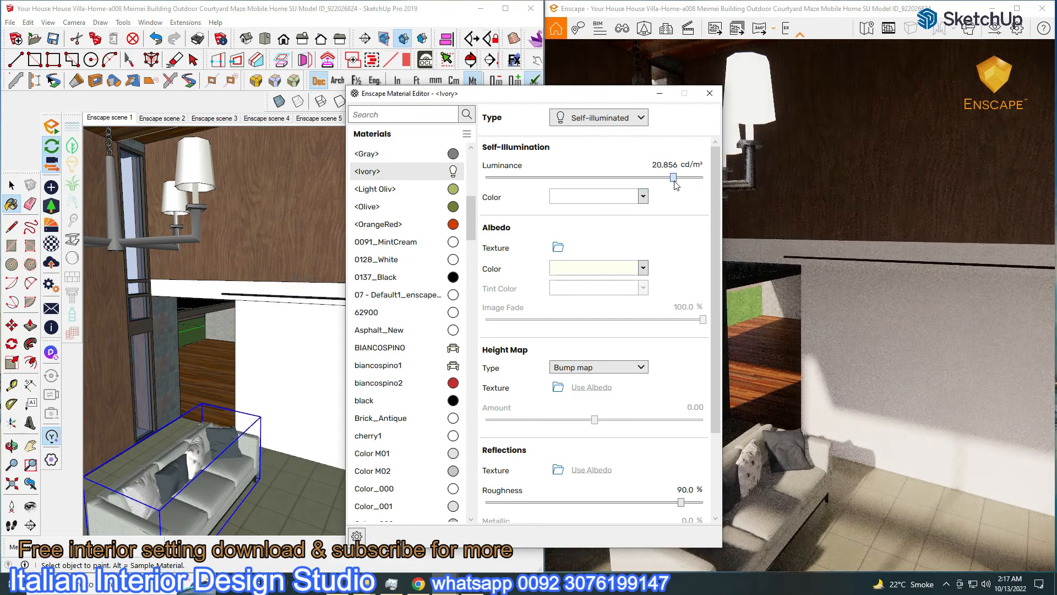
mouse_move(317, 304)
middle_mouse_down()
mouse_move(300, 297)
mouse_move(263, 312)
middle_mouse_up()
left_click(130, 120)
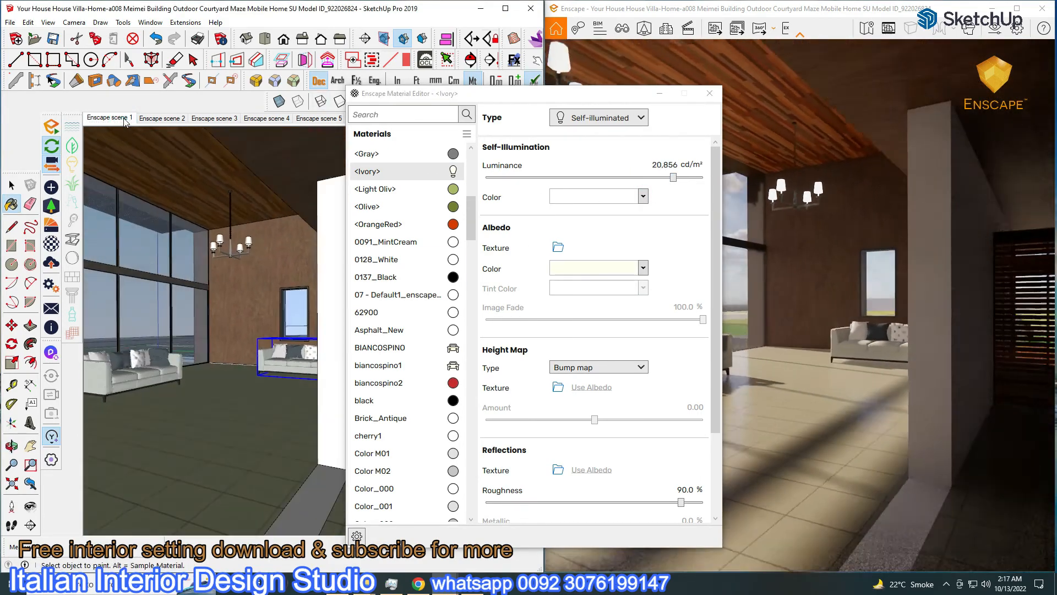
Lower the 0128_White wall material's roughness to 79.1%
left_click(304, 261, "alt")
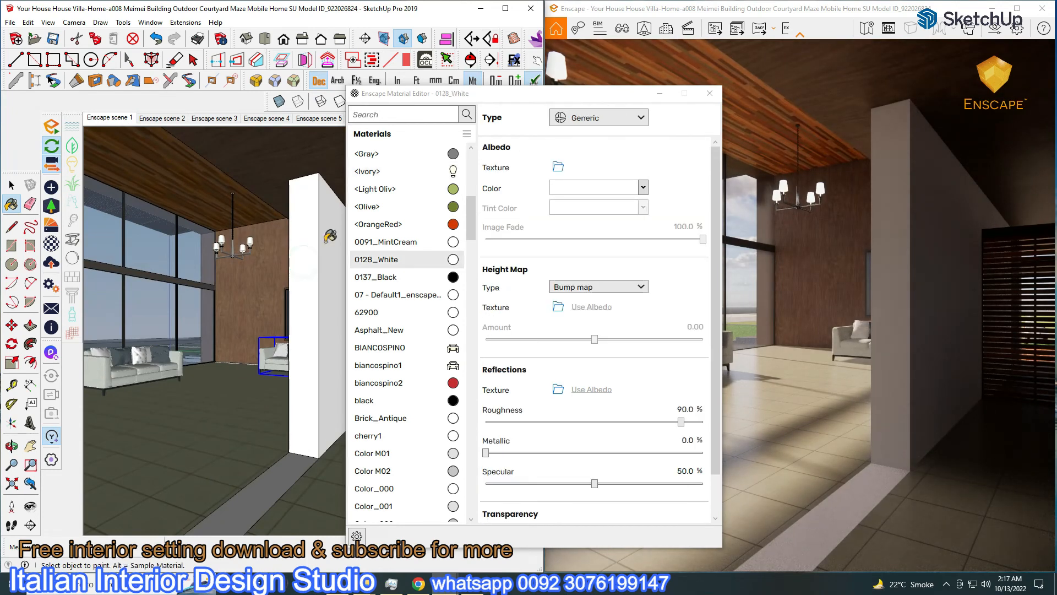
left_click_drag(681, 422, 658, 423)
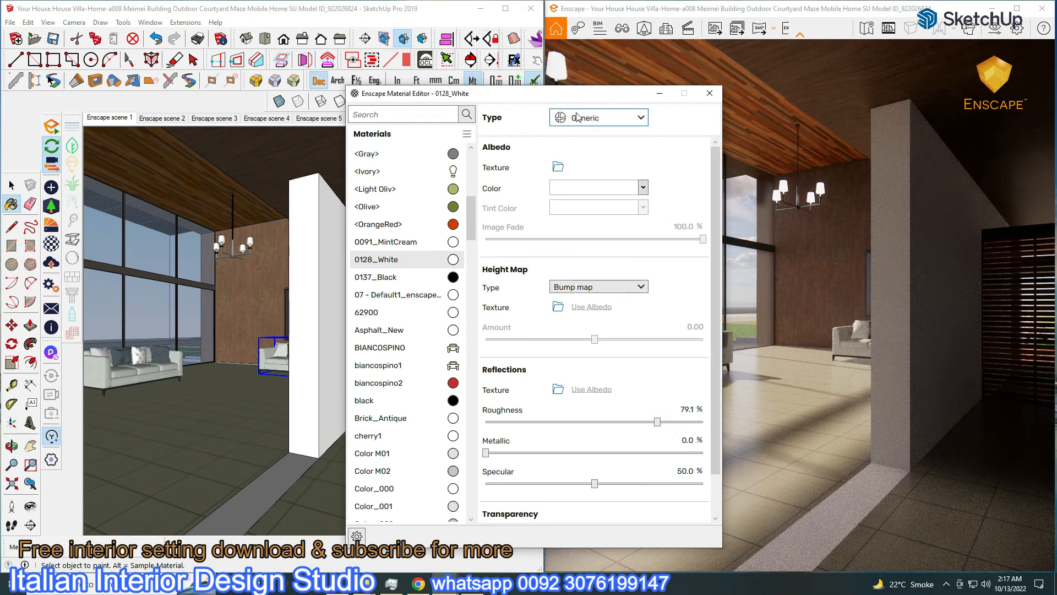
key("b")
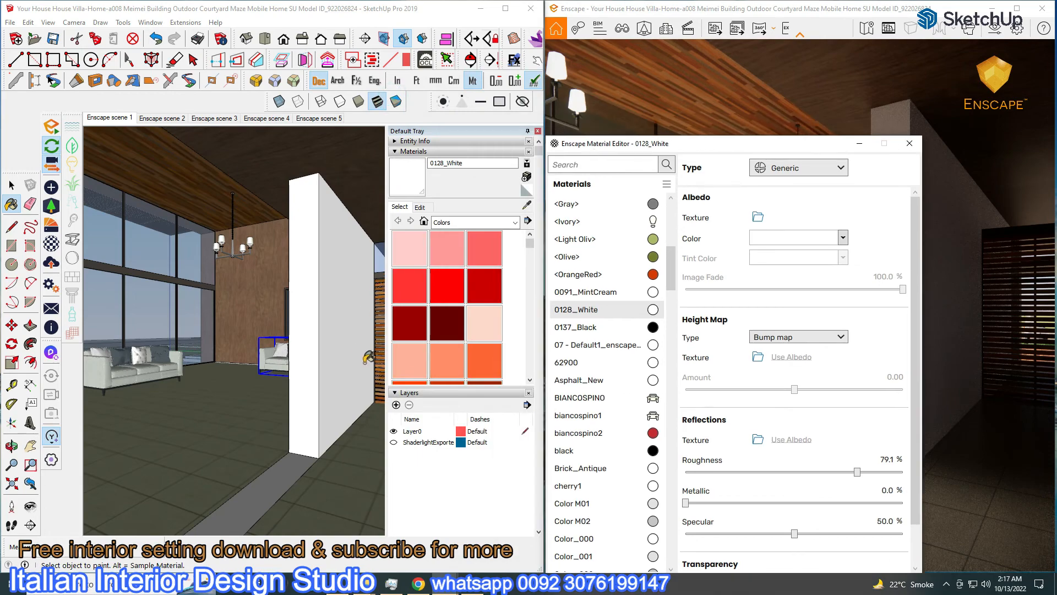
left_click(528, 132)
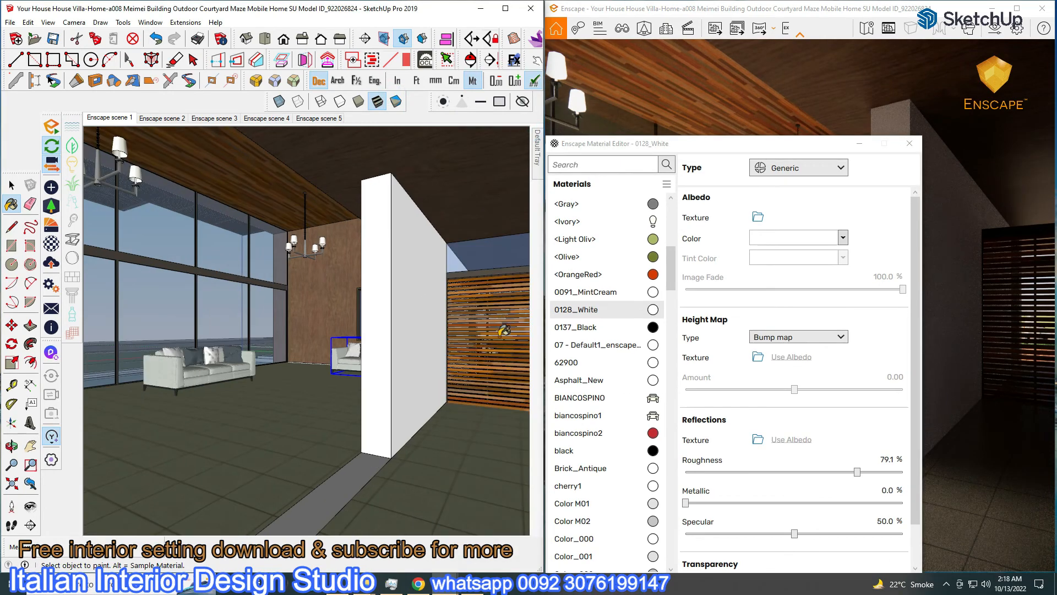
Close the Enscape material editor and enlarge the render to fill the screen
scroll(499, 330, "up", 5)
left_click(490, 335, "alt")
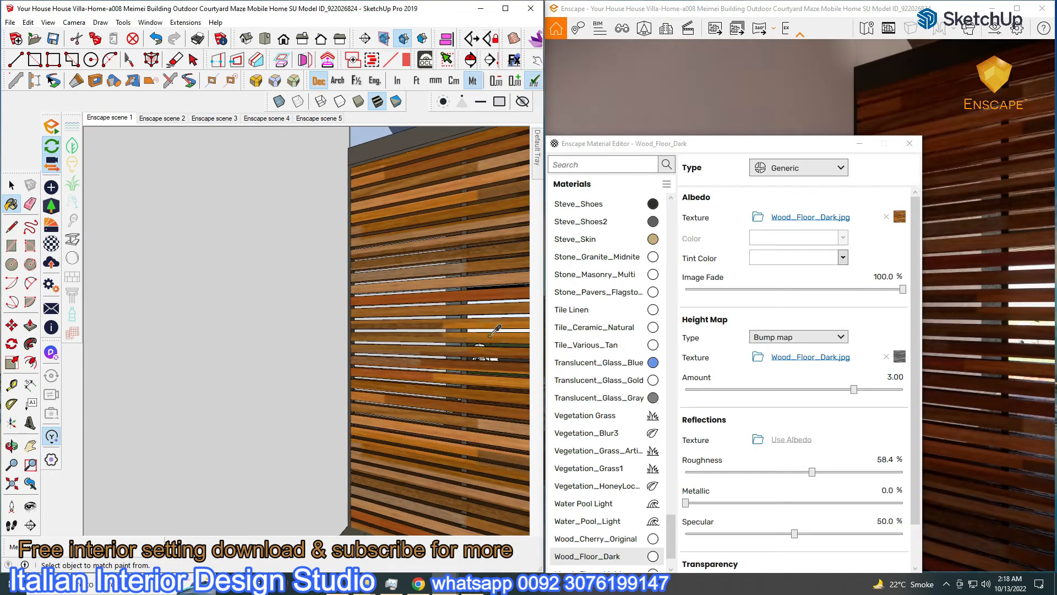
scroll(495, 330, "down", 8)
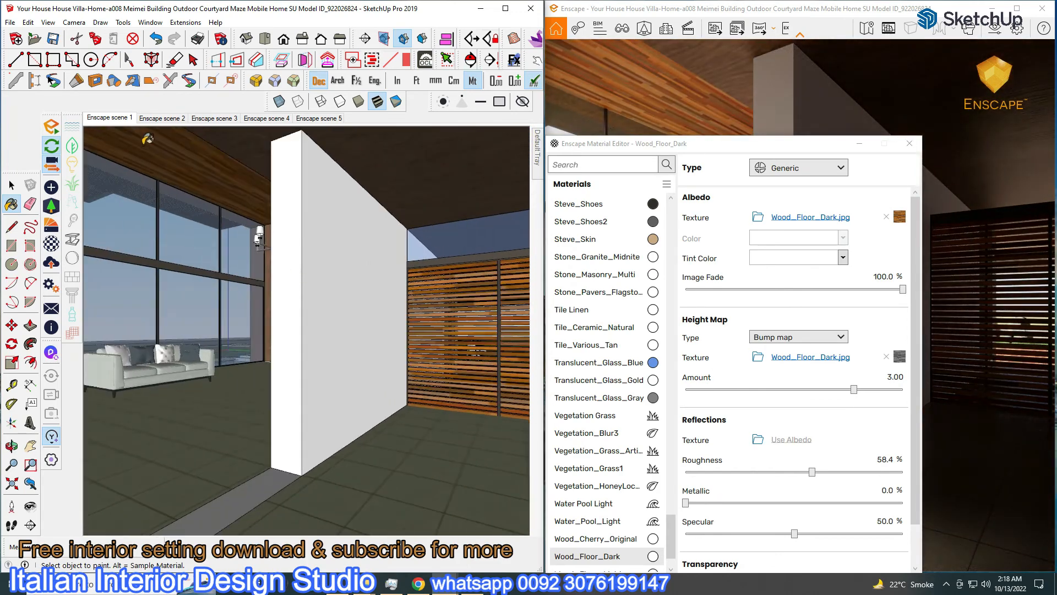
left_click(116, 118)
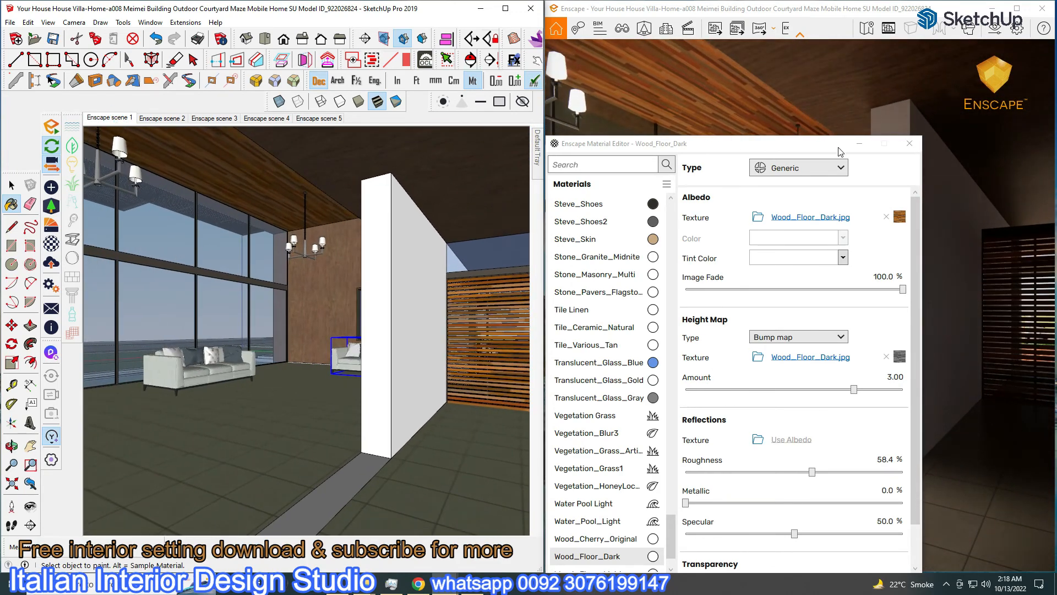
left_click(856, 145)
left_click(701, 379)
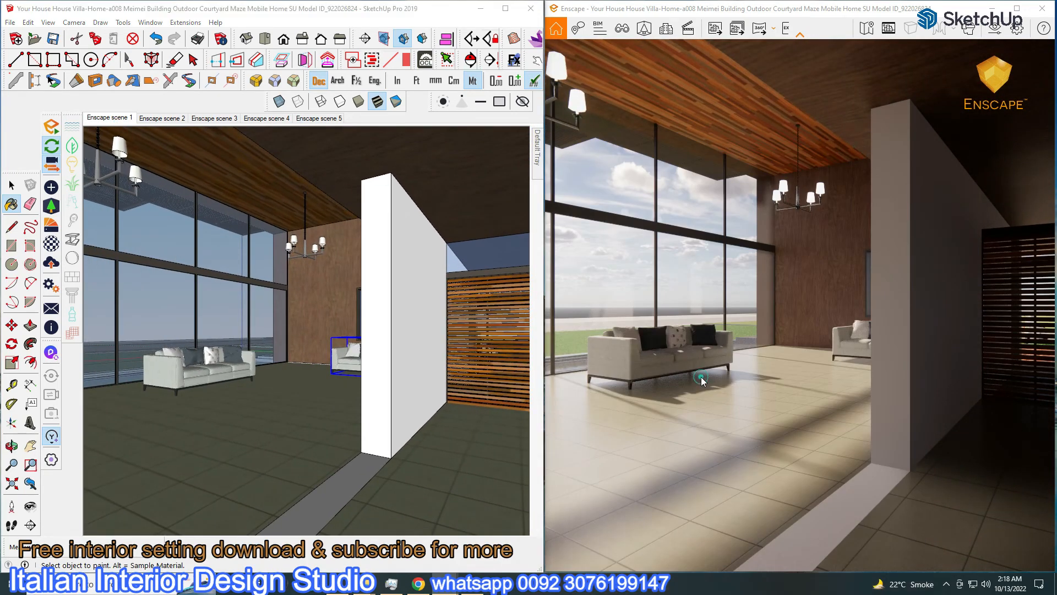
left_click(1018, 9)
Step through saved views Enscape scene 2 to scene 5, then restore the Enscape window
left_click(76, 24)
left_click(66, 185)
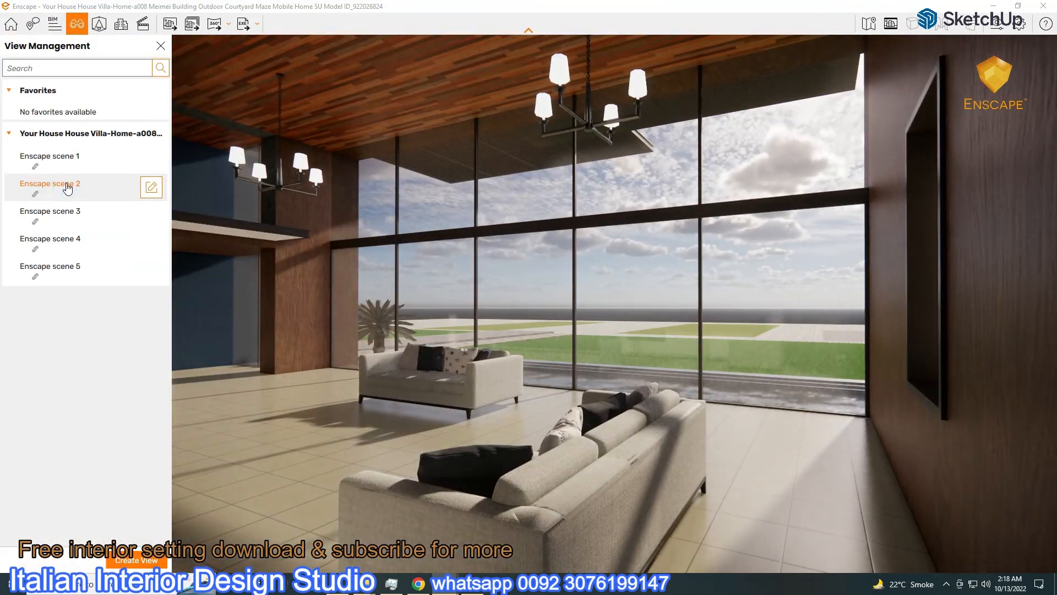
left_click(66, 213)
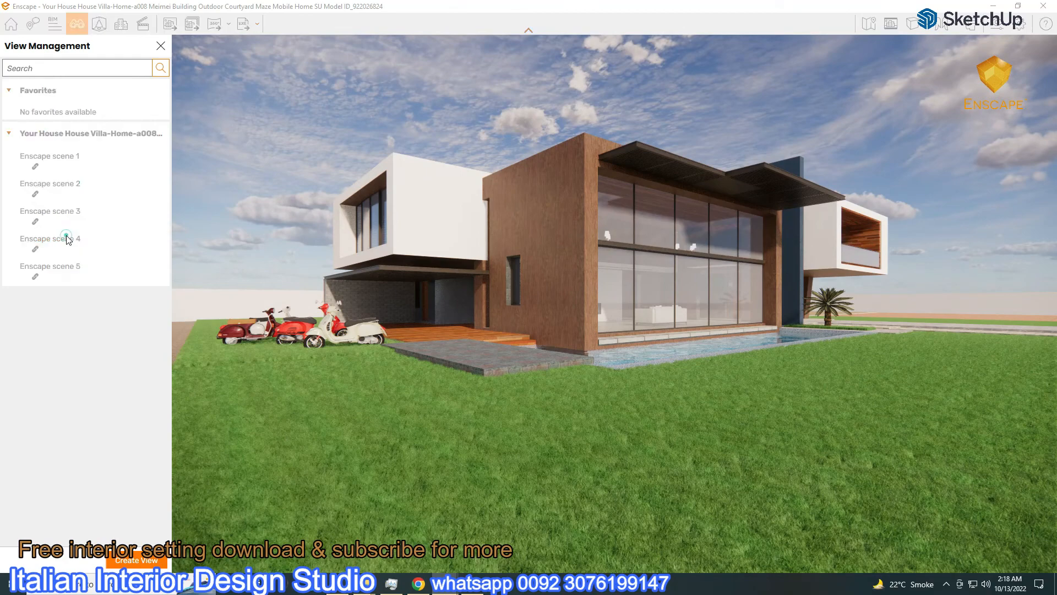
left_click(67, 240)
left_click(67, 267)
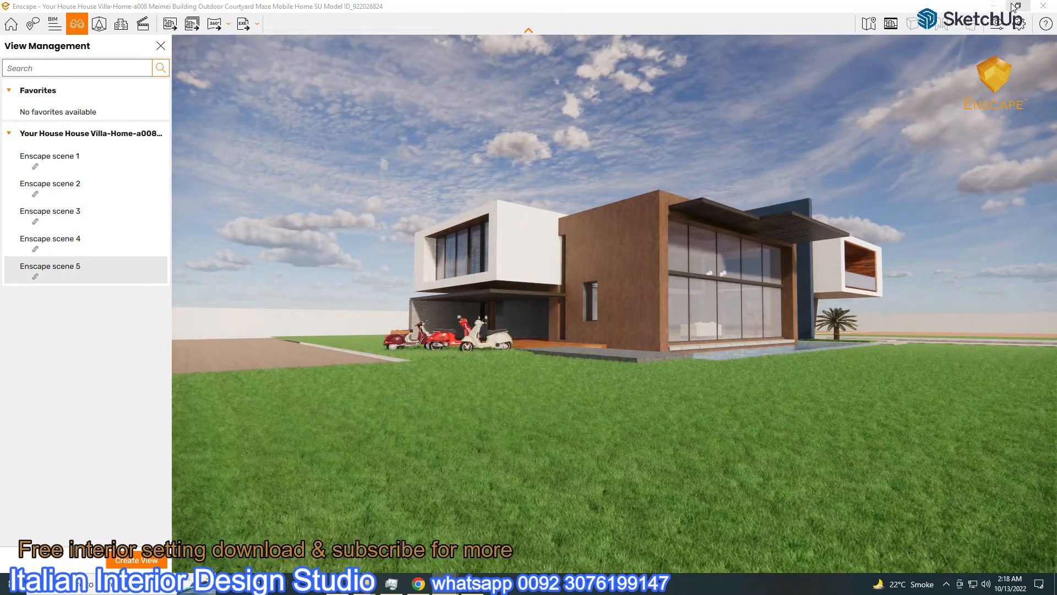
left_click(1016, 6)
Orbit the SketchUp model to a lower, frontal view of the house
mouse_move(385, 286)
middle_mouse_down()
mouse_move(338, 262)
mouse_move(309, 439)
middle_mouse_up()
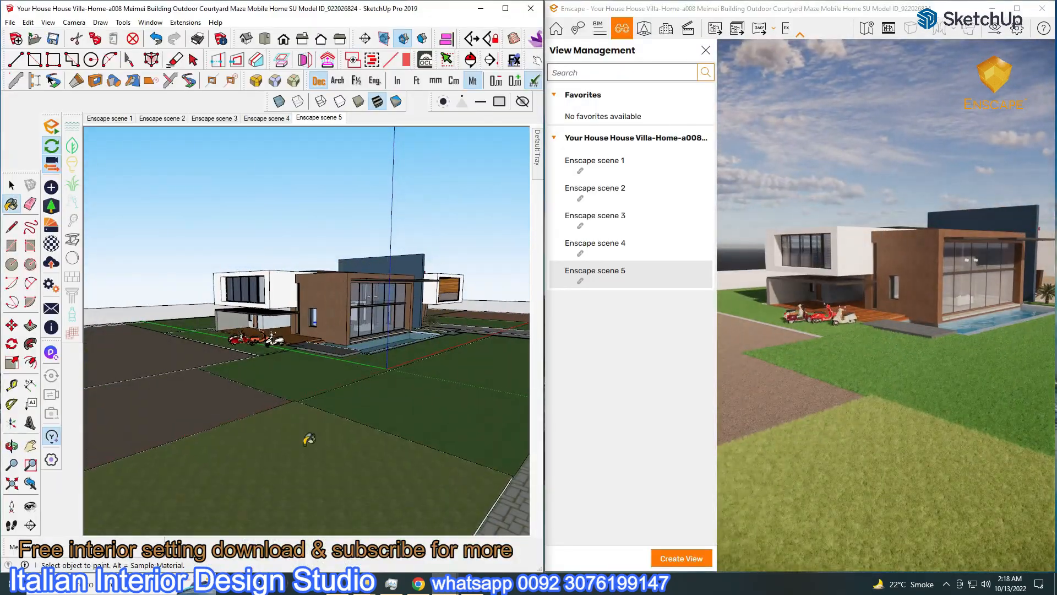
left_click(123, 22)
left_click(160, 357)
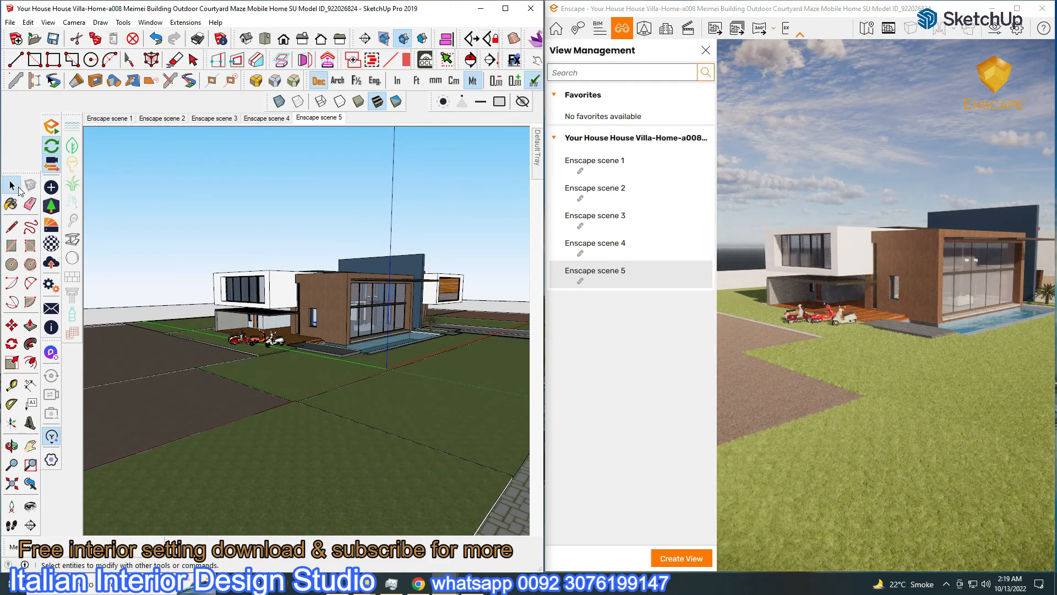
scroll(416, 228, "up", 3)
middle_click_drag(413, 223, 411, 185)
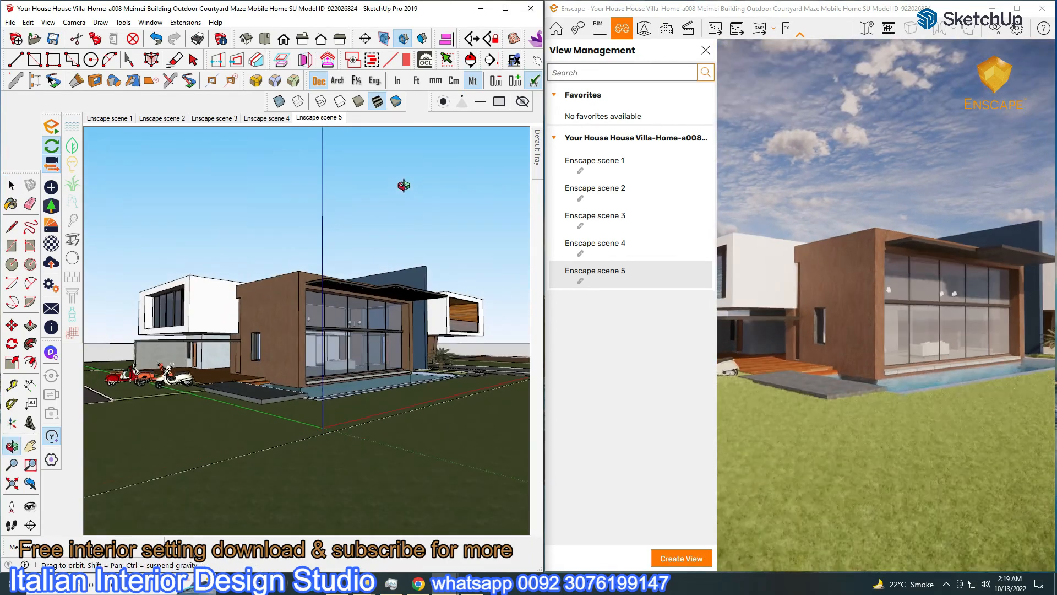
left_click(1014, 9)
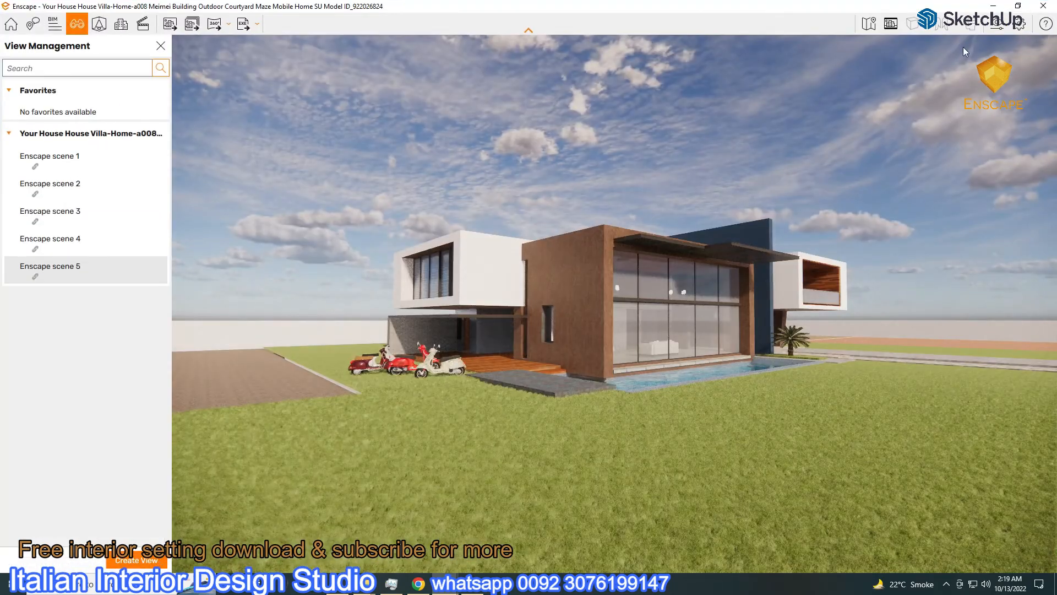
left_click(1018, 6)
Create a new text document on the desktop and open it in Notepad
left_click(483, 10)
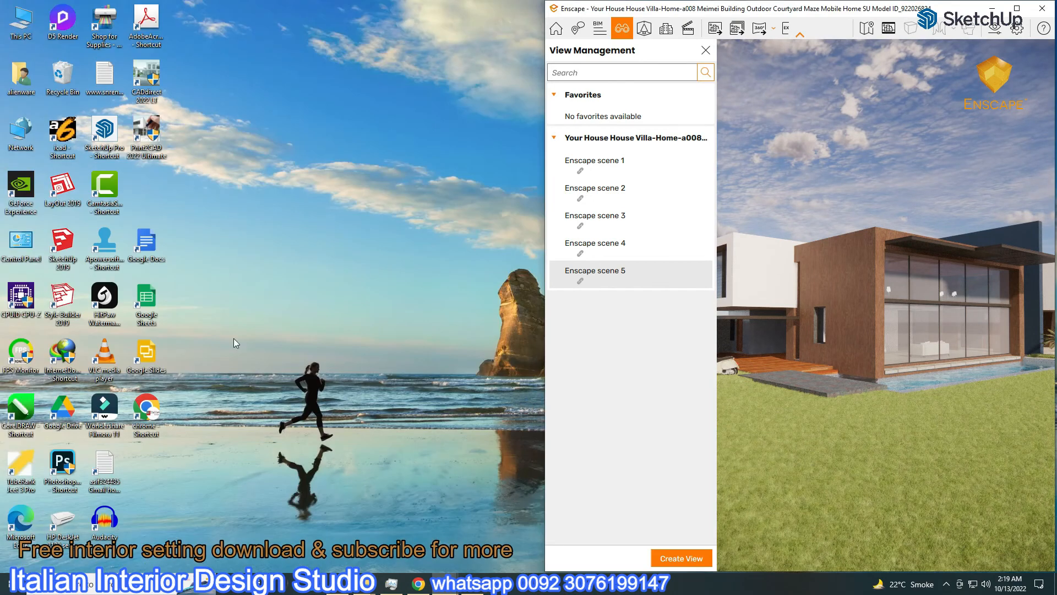
right_click(182, 228)
mouse_move(216, 332)
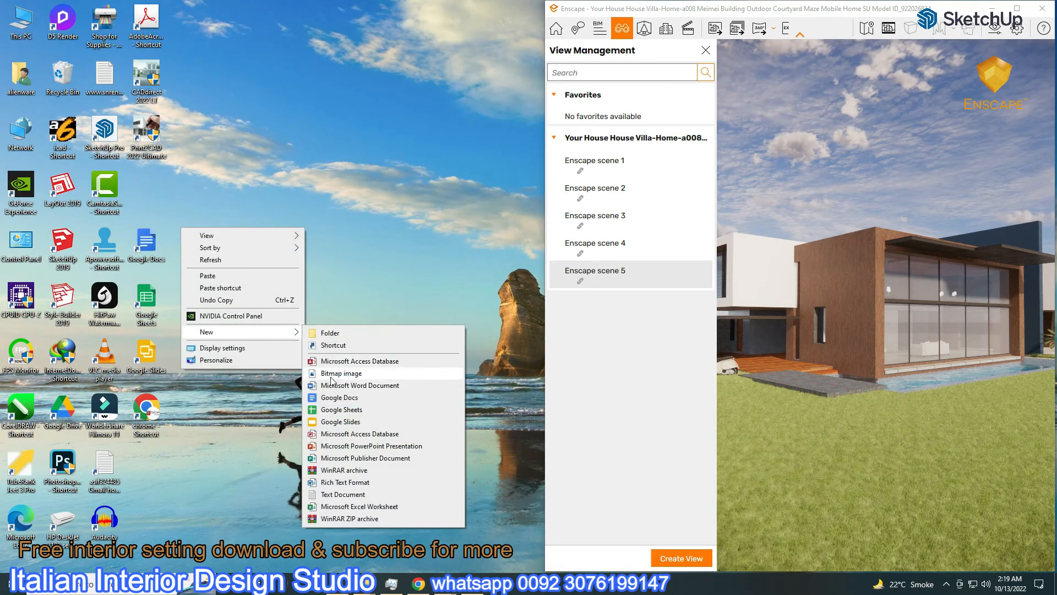
left_click(332, 495)
double_click(188, 245)
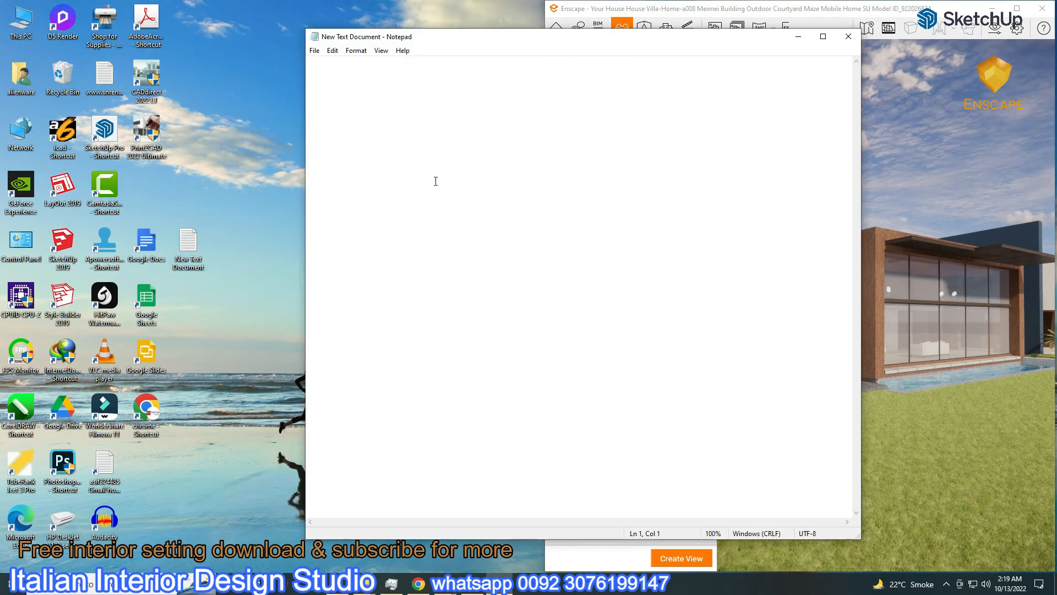
Set the Notepad font size to 72
left_click(381, 50)
mouse_move(356, 51)
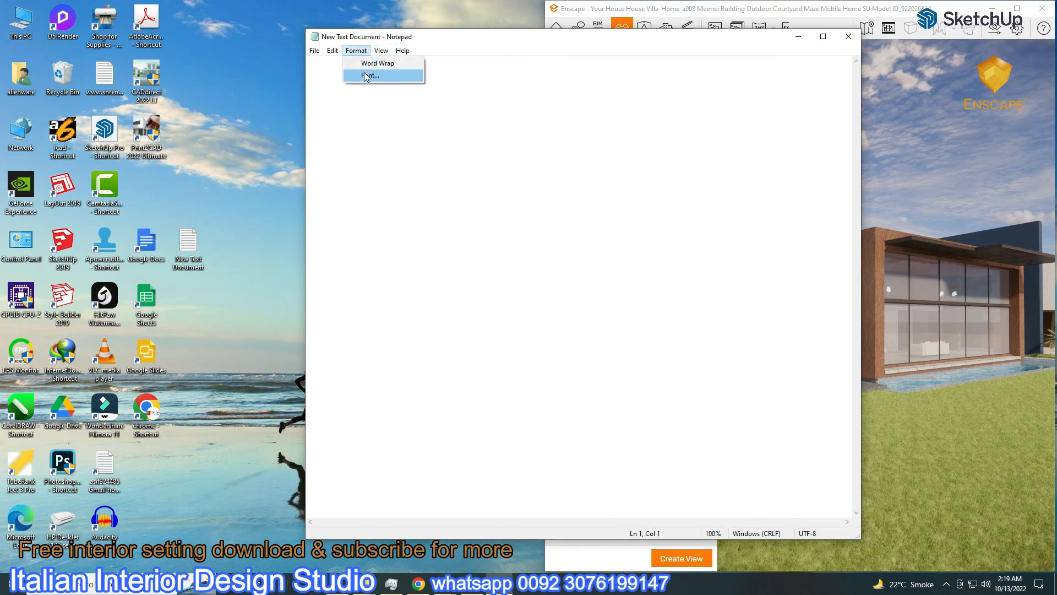
left_click(372, 75)
left_click(480, 358)
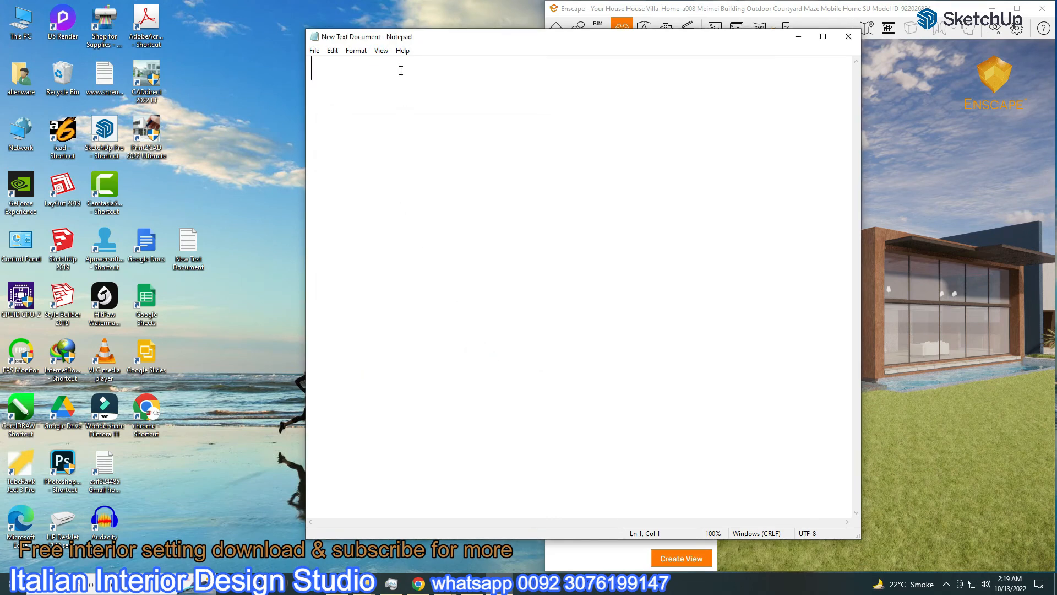
left_click(371, 76)
scroll(529, 187, "down", 3)
left_click(519, 204)
left_click(526, 212)
left_click(491, 359)
Resize Notepad to fill the left half of the screen beside Enscape
left_click(823, 37)
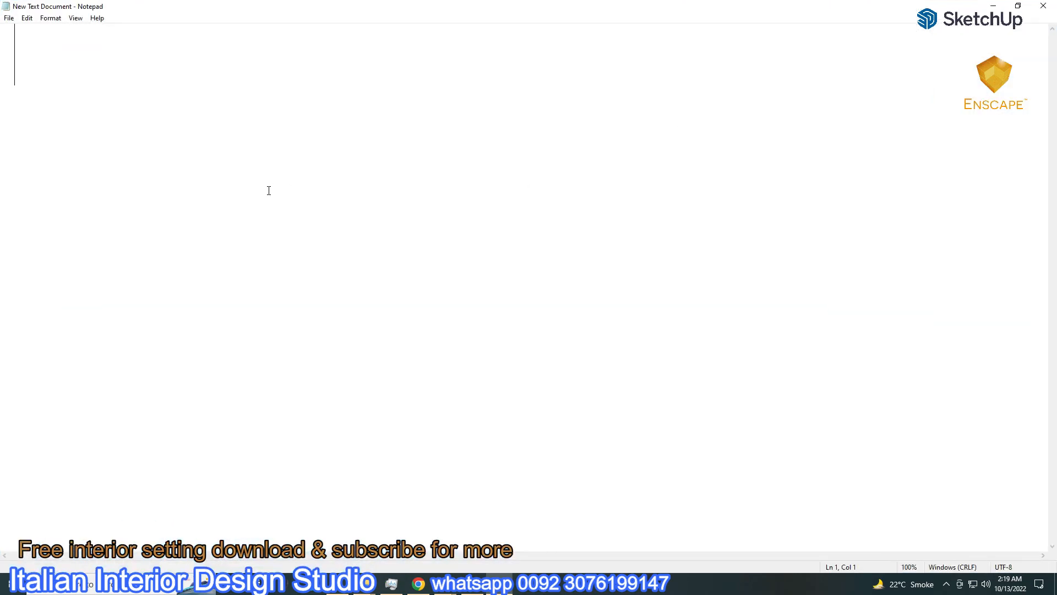
left_click(1018, 6)
left_click_drag(711, 21, 506, 22)
left_click_drag(637, 107, 541, 127)
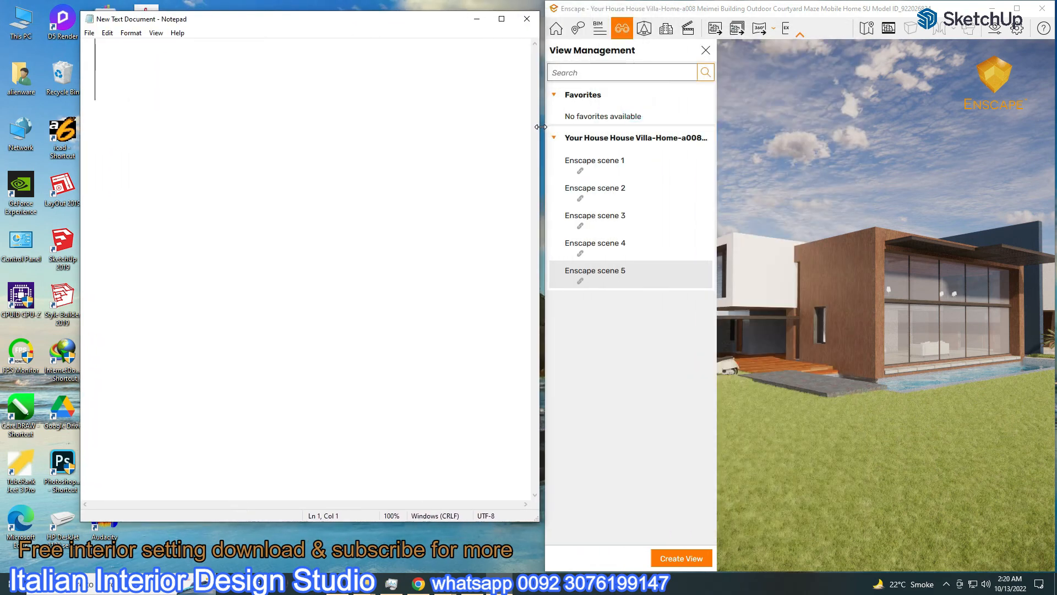
left_click_drag(83, 216, 6, 217)
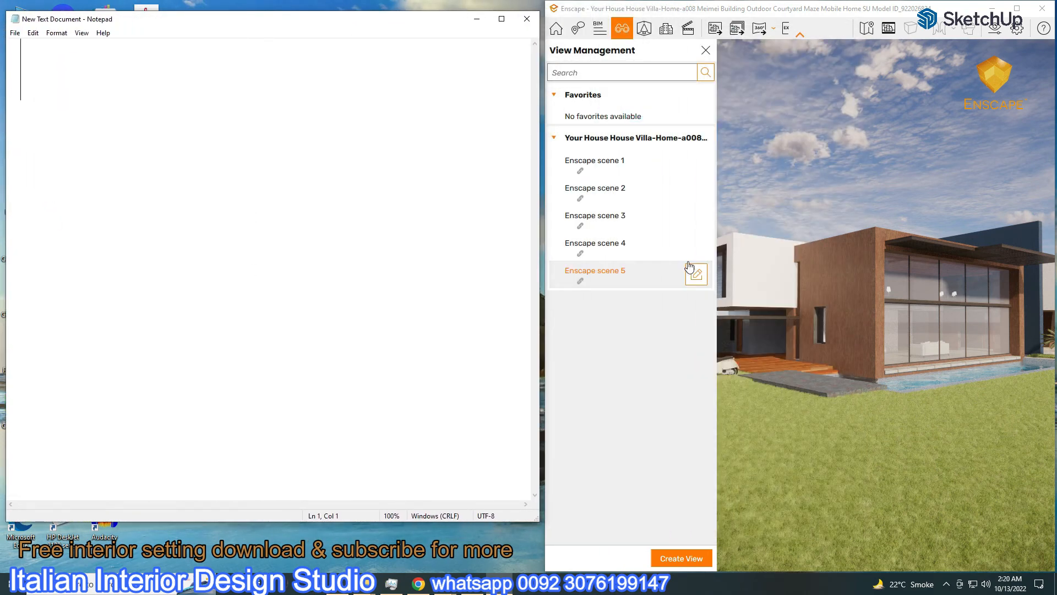
Type the note that there is no HDRI yet and 'what we can do with hdri'
left_click(706, 51)
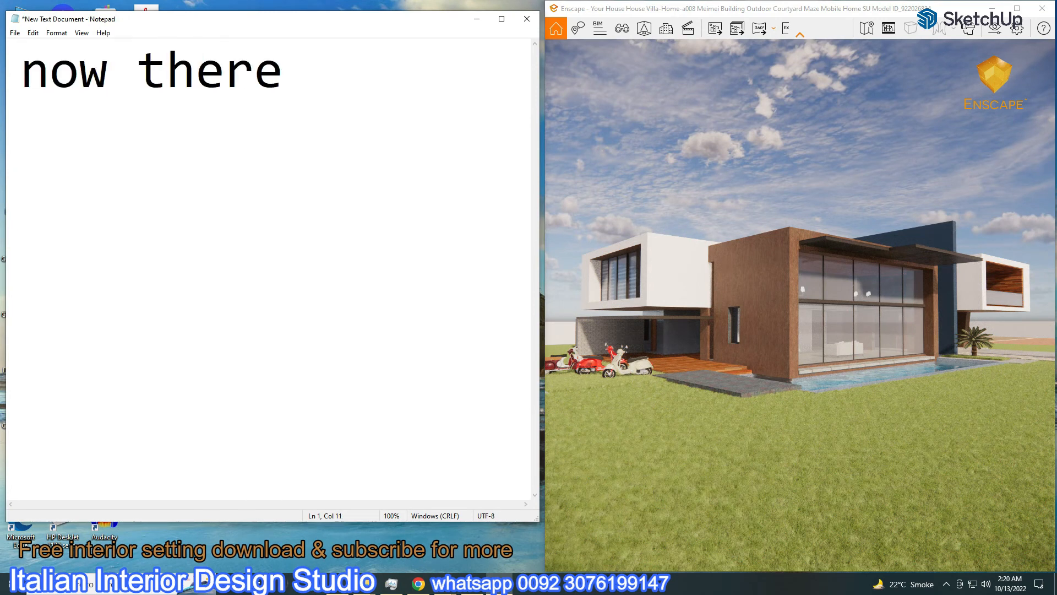
type("is no")
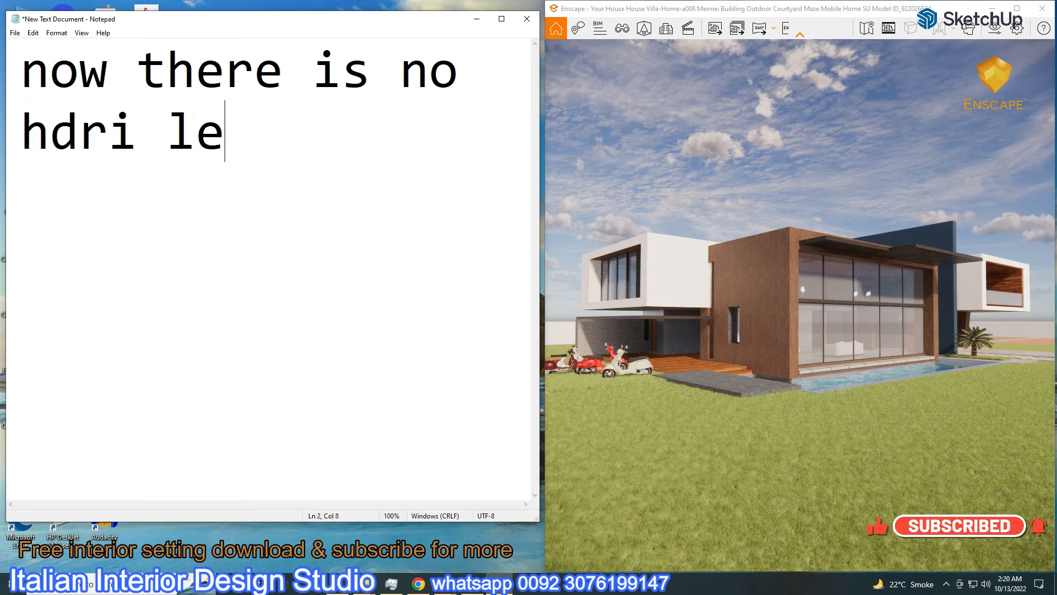
type("ee")
key("Return")
type("what we can")
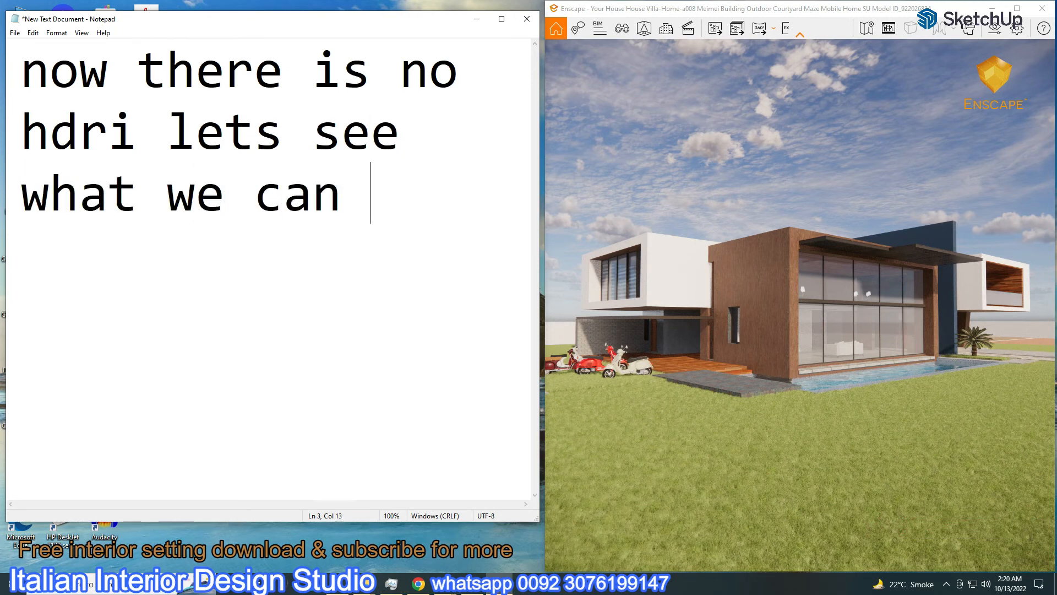
type(" do vth")
left_click_drag(519, 193, 422, 193)
type("with hdri")
key("Return")
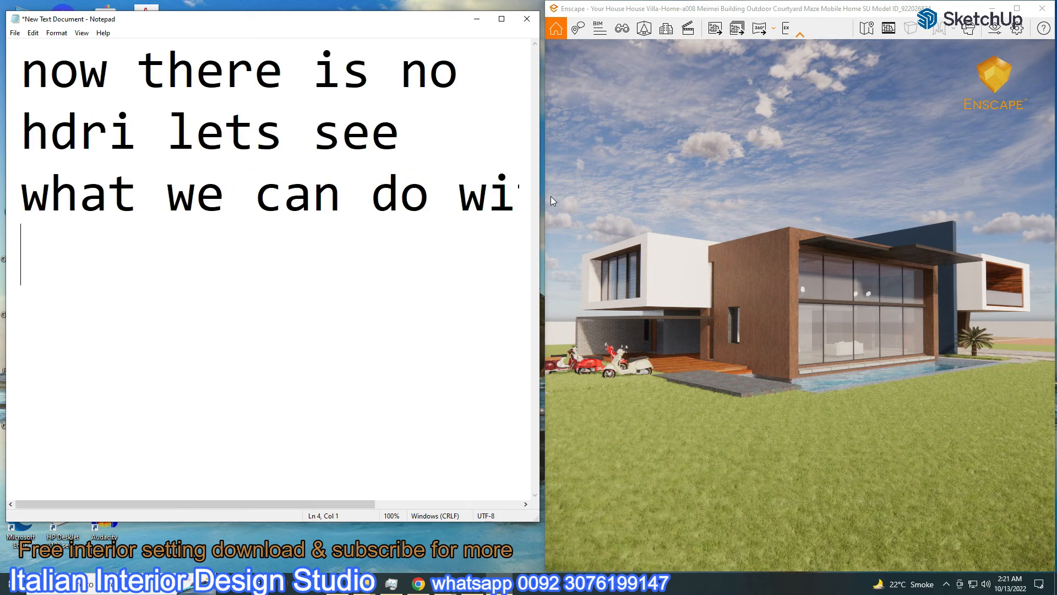
Reduce the Notepad font to a smaller size
left_click(57, 33)
left_click(71, 57)
left_click(227, 172)
left_click(188, 339)
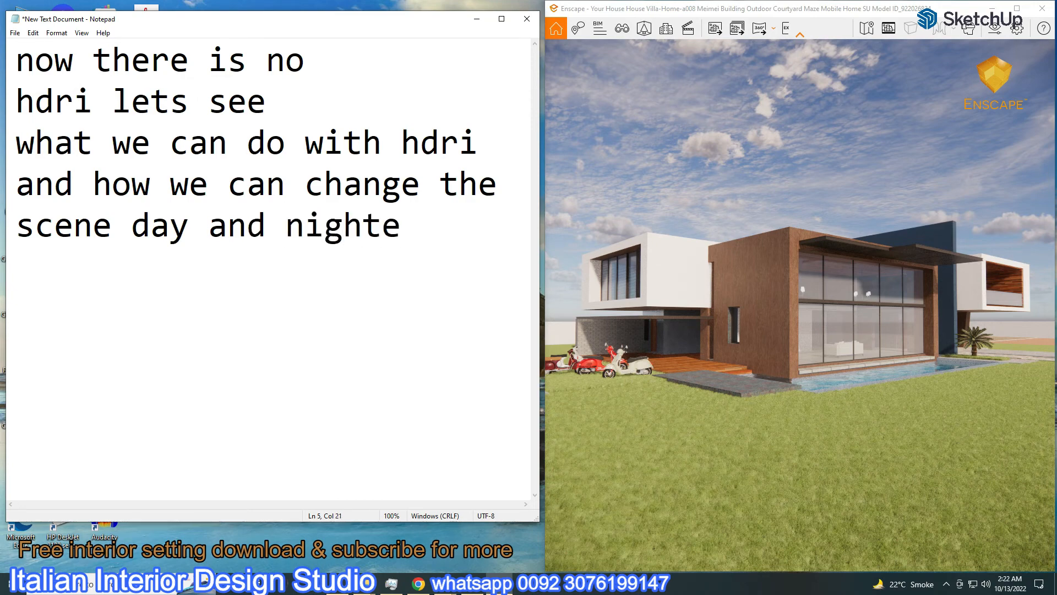
Hide Notepad, maximize Enscape, and fly through saved views to Enscape scene 5
left_click(477, 20)
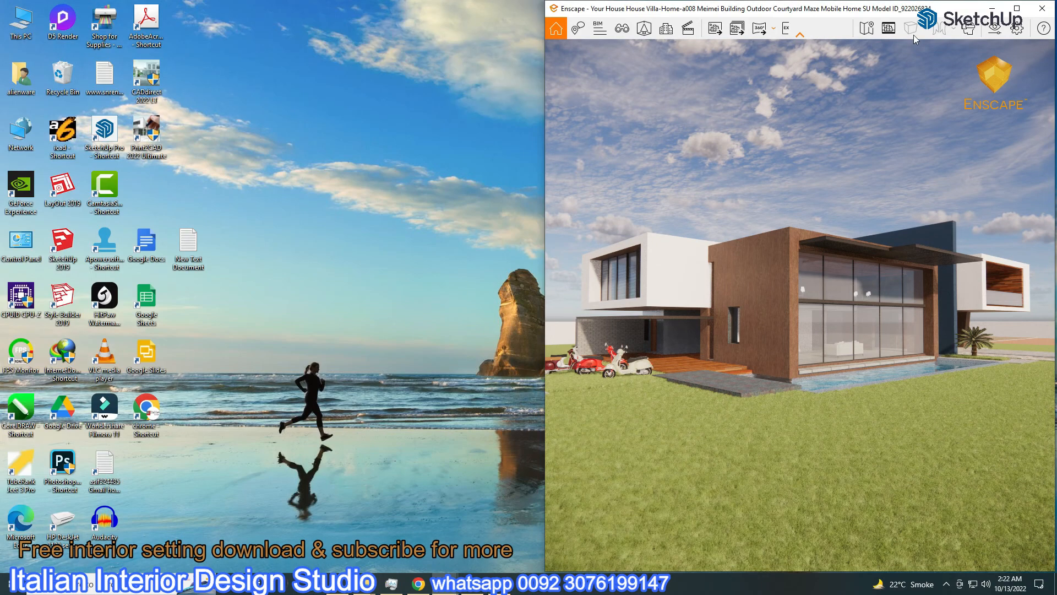
left_click(1019, 9)
left_click(77, 24)
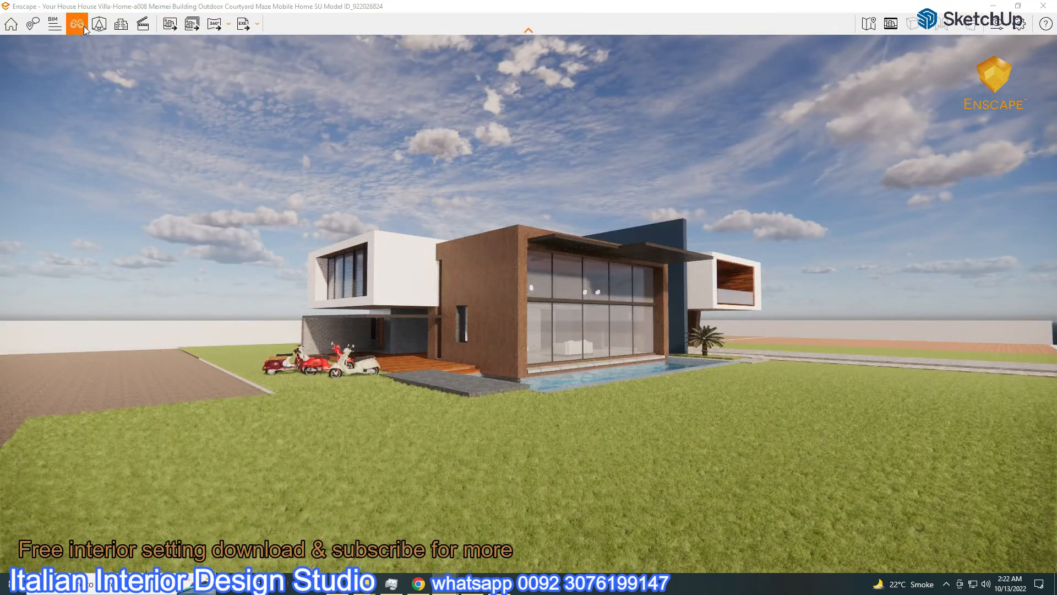
left_click(64, 173)
left_click(58, 185)
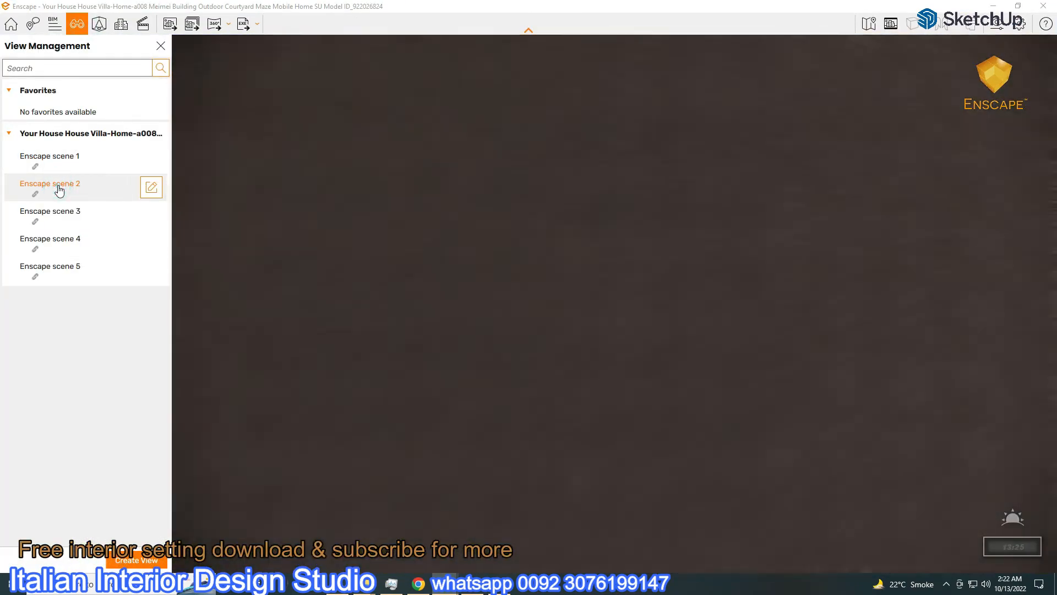
left_click(53, 212)
left_click(50, 238)
left_click(43, 267)
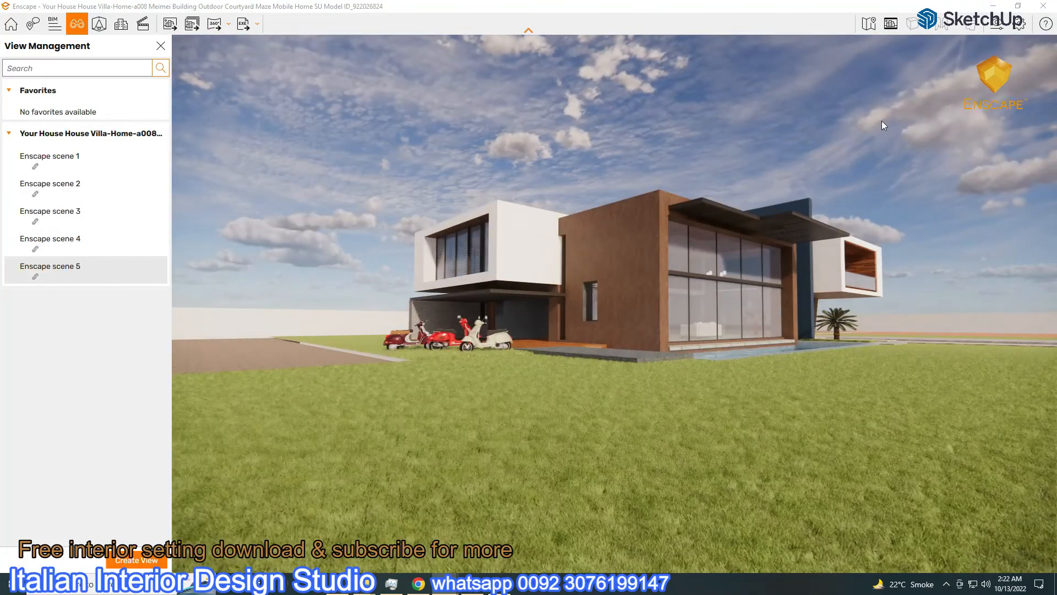
Use the alps_field_4k.hdr skybox as sky, lower exposure to 40%, and rotate it to 360°
left_click(997, 27)
left_click(795, 188)
left_click(743, 214)
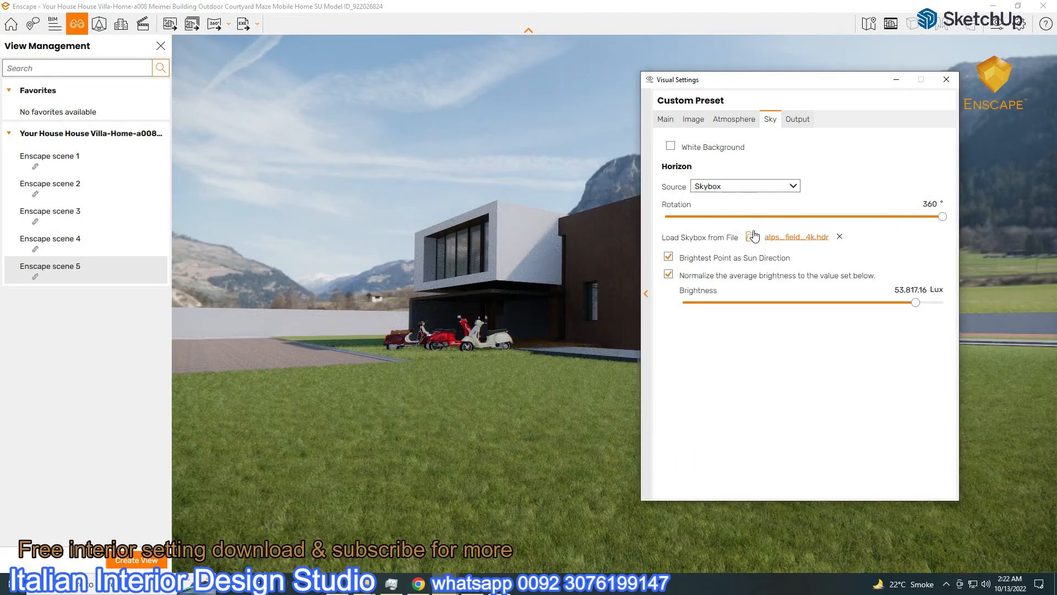
left_click_drag(856, 86, 238, 111)
left_click(47, 144)
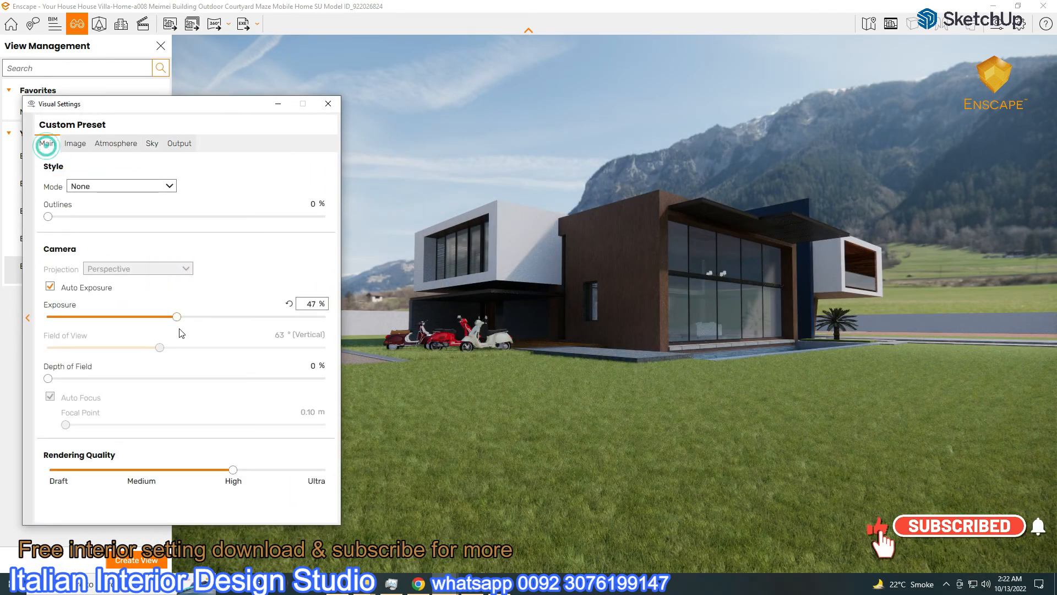
left_click_drag(174, 318, 158, 317)
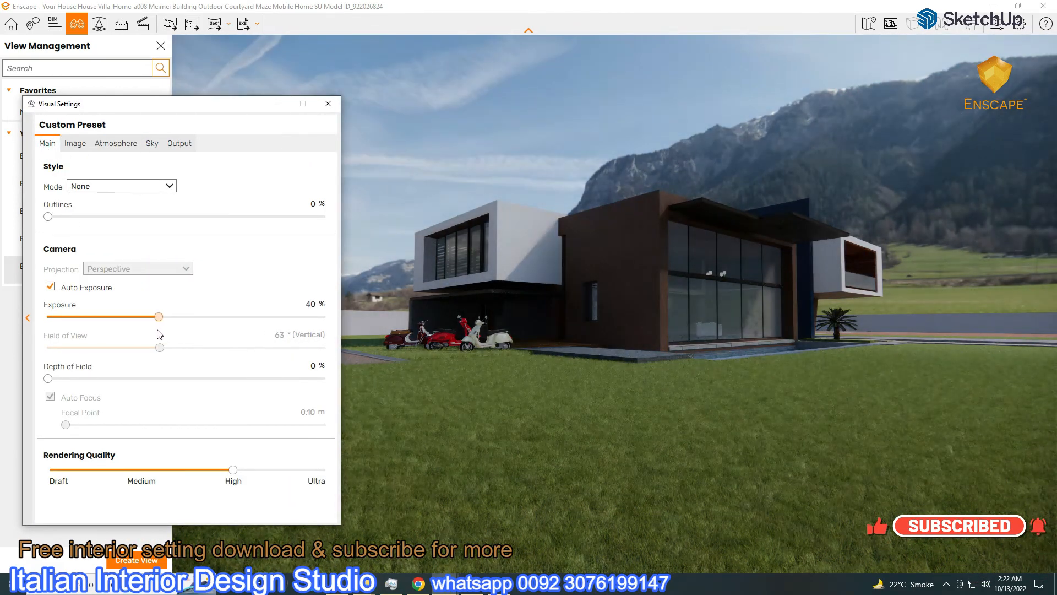
left_click(151, 143)
mouse_move(325, 241)
left_mouse_down()
mouse_move(242, 241)
mouse_move(333, 249)
left_mouse_up()
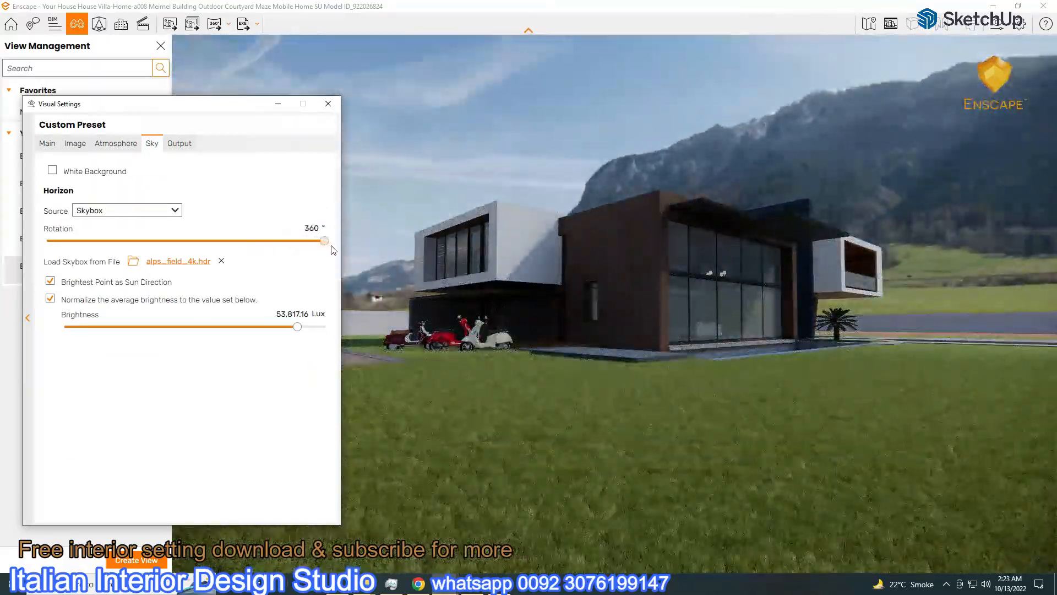
Darken for a night look: lower skybox brightness, exposure 25%, sun brightness 0%, brightest-point sun direction off
left_click_drag(300, 325, 229, 342)
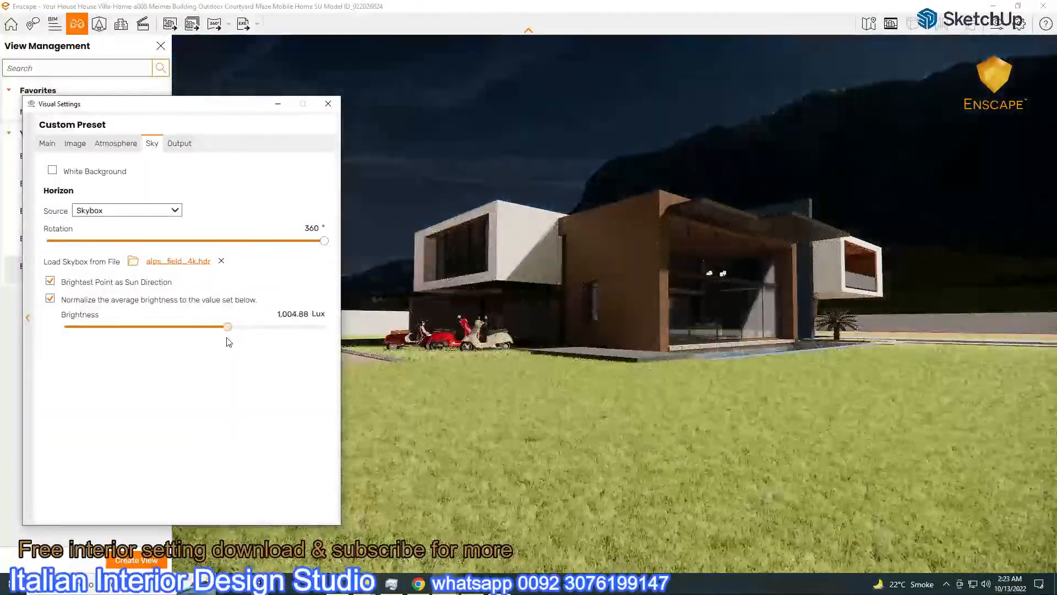
left_click(45, 143)
left_click_drag(159, 319, 116, 326)
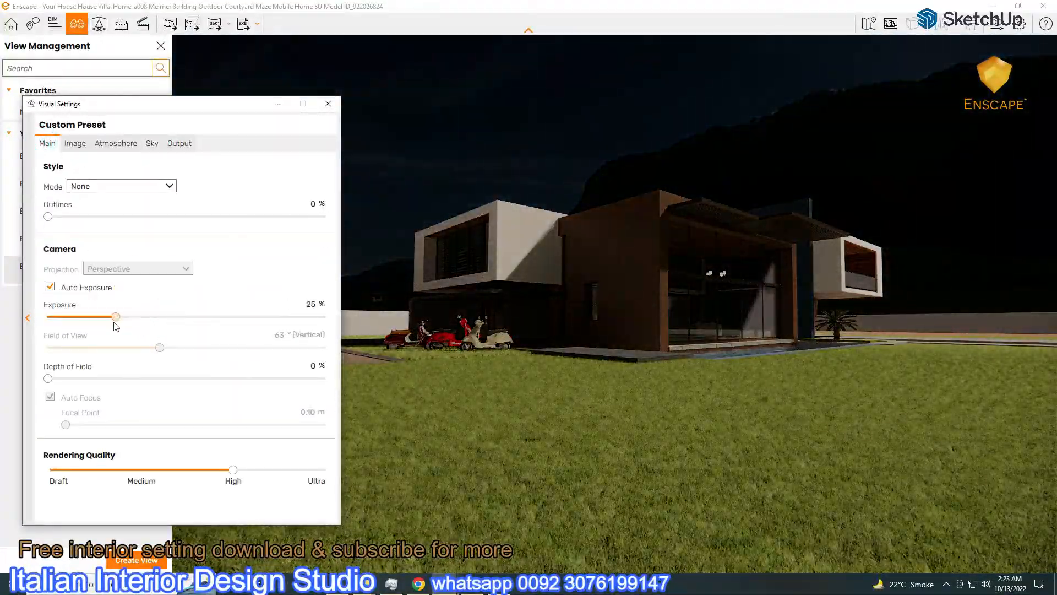
left_click(152, 146)
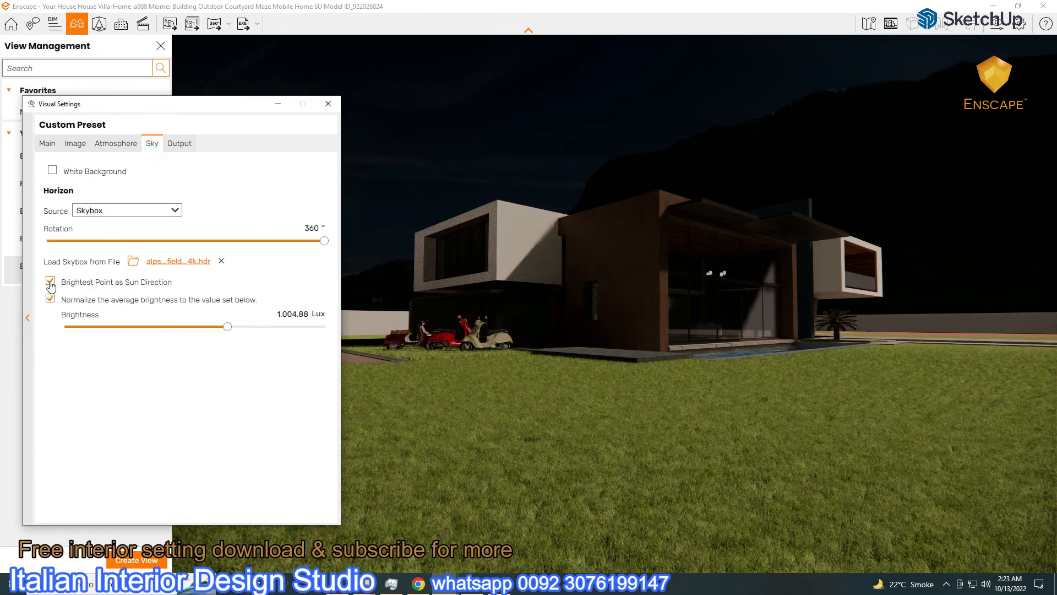
left_click(50, 282)
left_click(108, 140)
left_click_drag(68, 294, 26, 302)
left_click(152, 143)
mouse_move(224, 325)
left_mouse_down()
mouse_move(177, 331)
mouse_move(219, 340)
left_mouse_up()
Turn auto exposure off, set night sky brightness to 38% and shadow sharpness to 0%
left_click(47, 144)
left_click(50, 286)
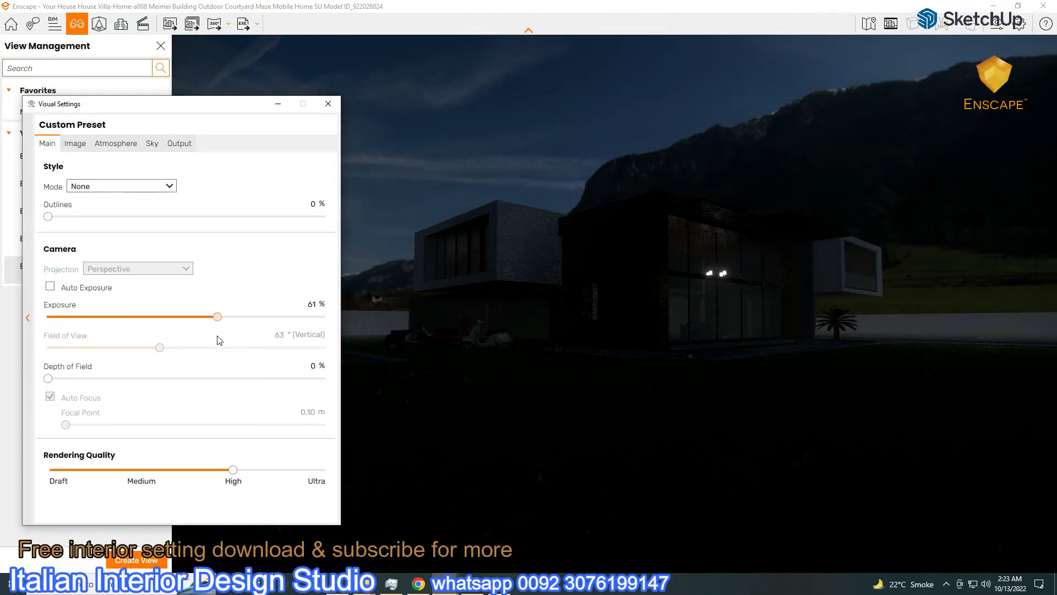
left_click(75, 144)
left_click(128, 142)
left_click_drag(141, 326, 291, 349)
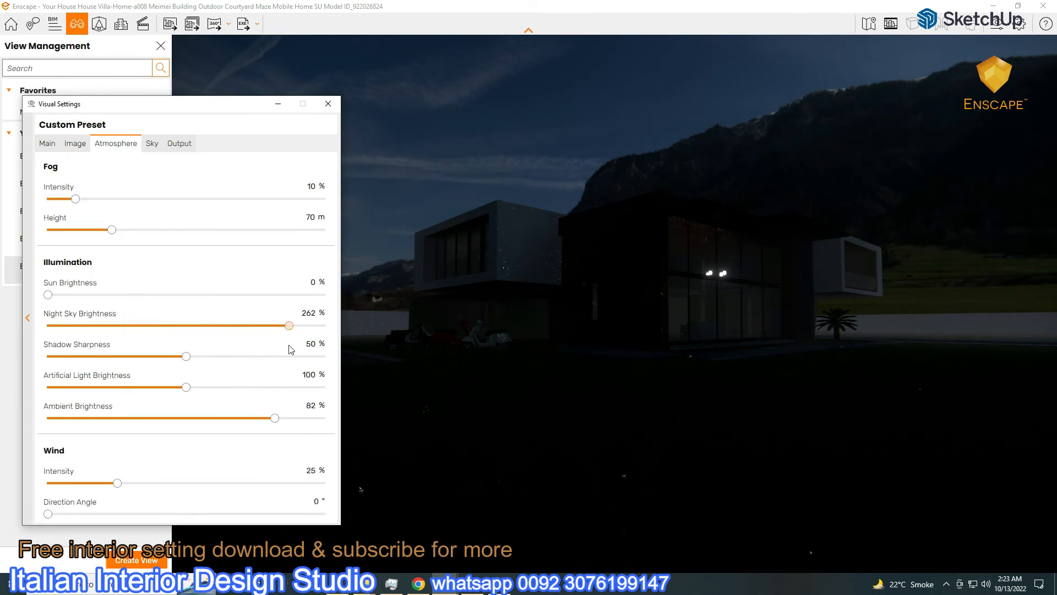
left_click_drag(96, 356, 83, 355)
left_click_drag(186, 356, 47, 356)
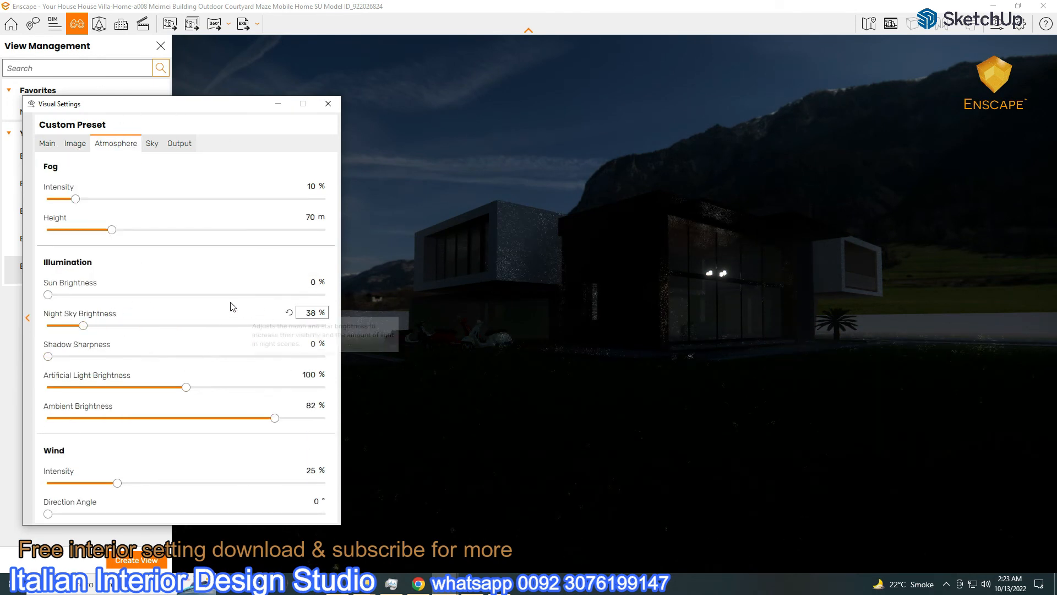
Raise the skybox brightness and set fog intensity to 32%
left_click(48, 143)
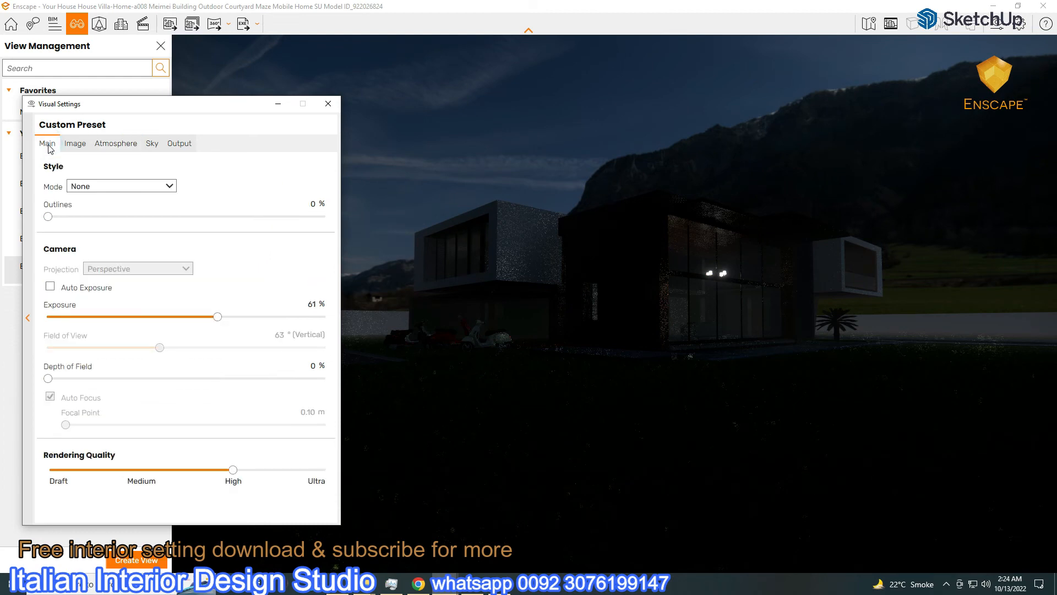
left_click(152, 143)
mouse_move(168, 326)
left_mouse_down()
mouse_move(198, 331)
mouse_move(177, 330)
left_mouse_up()
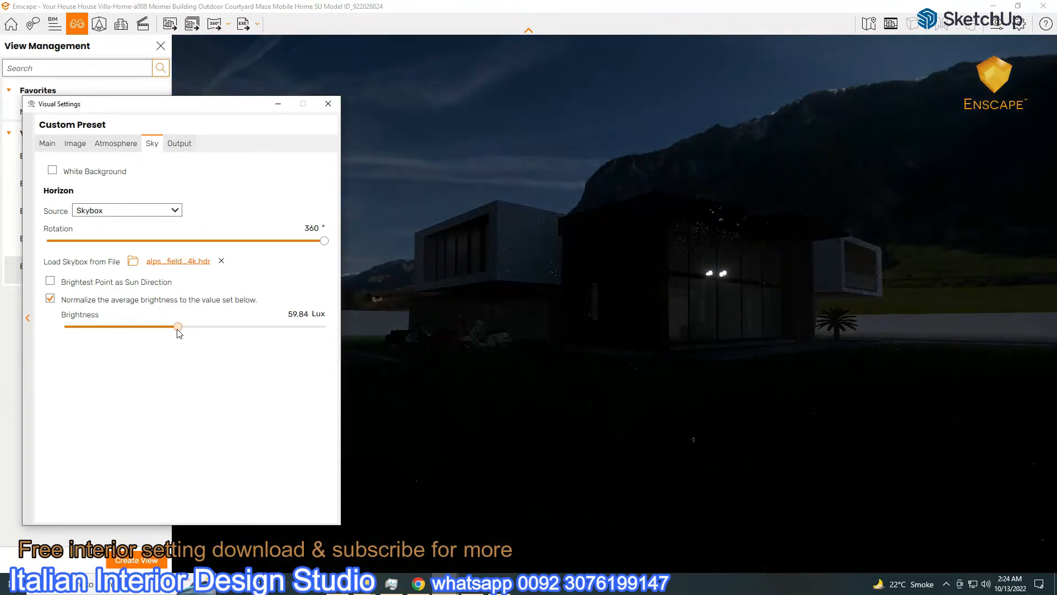
left_click(116, 143)
left_click_drag(76, 199, 98, 248)
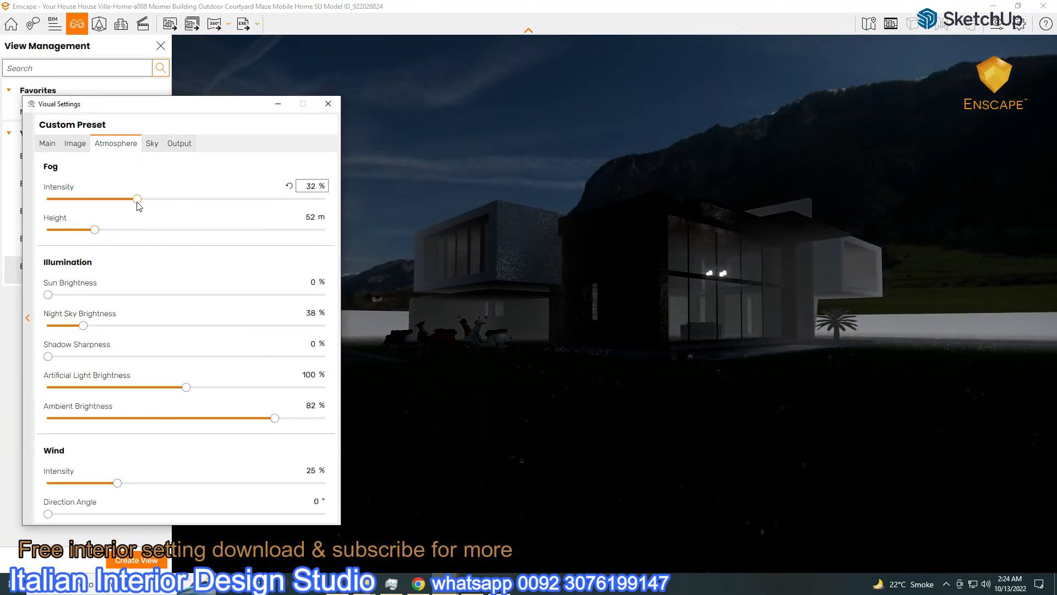
Re-enable auto exposure, raise skybox and sun brightness slightly, and bring exposure back up for daylight
left_click(48, 145)
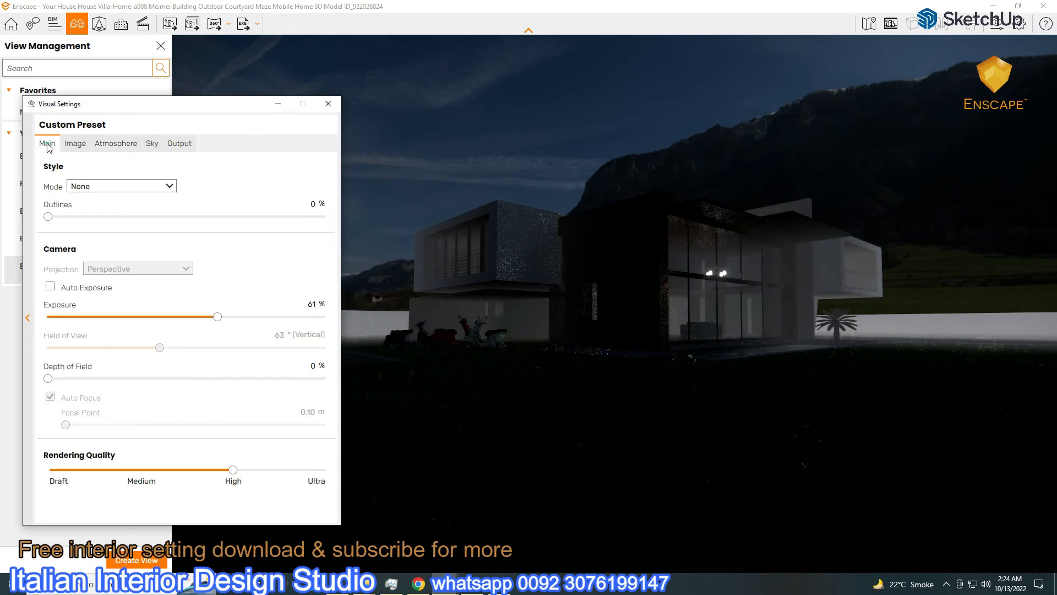
left_click(53, 288)
left_click_drag(217, 316, 100, 318)
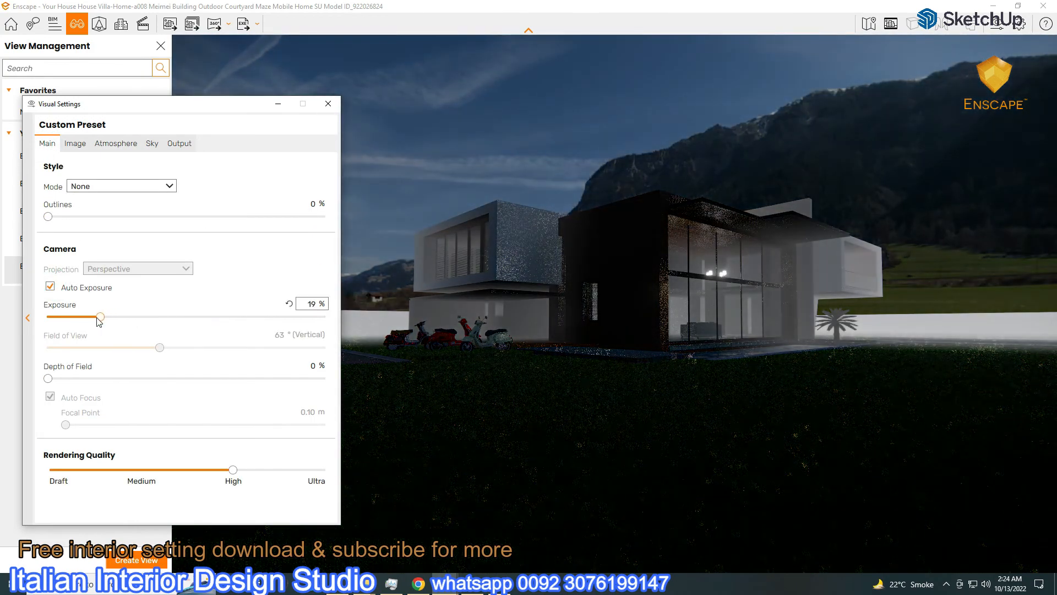
left_click(152, 144)
left_click_drag(183, 327, 272, 343)
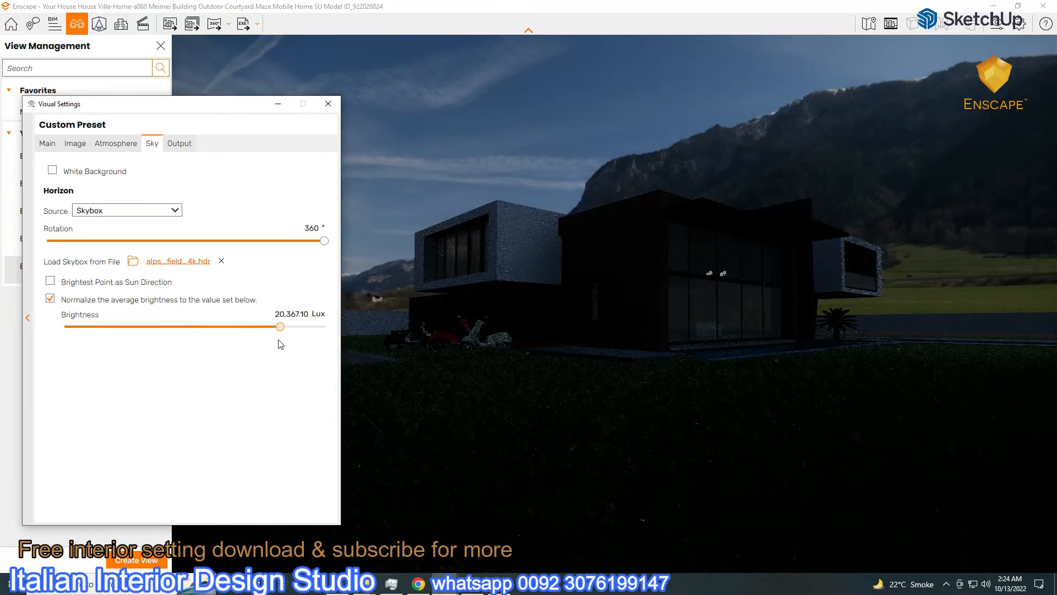
left_click(115, 143)
left_click_drag(85, 295, 57, 295)
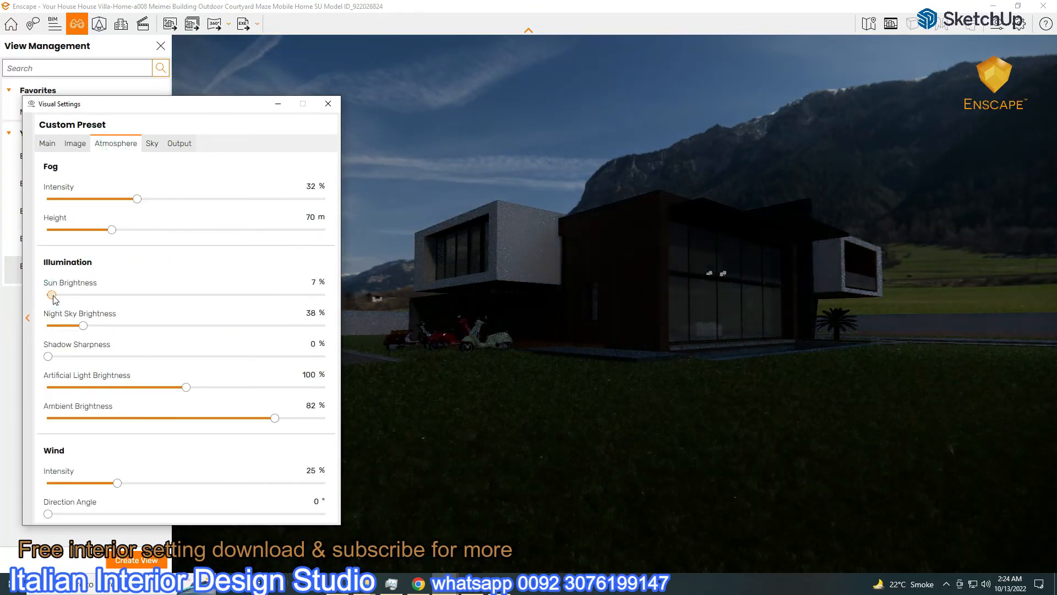
left_click(47, 143)
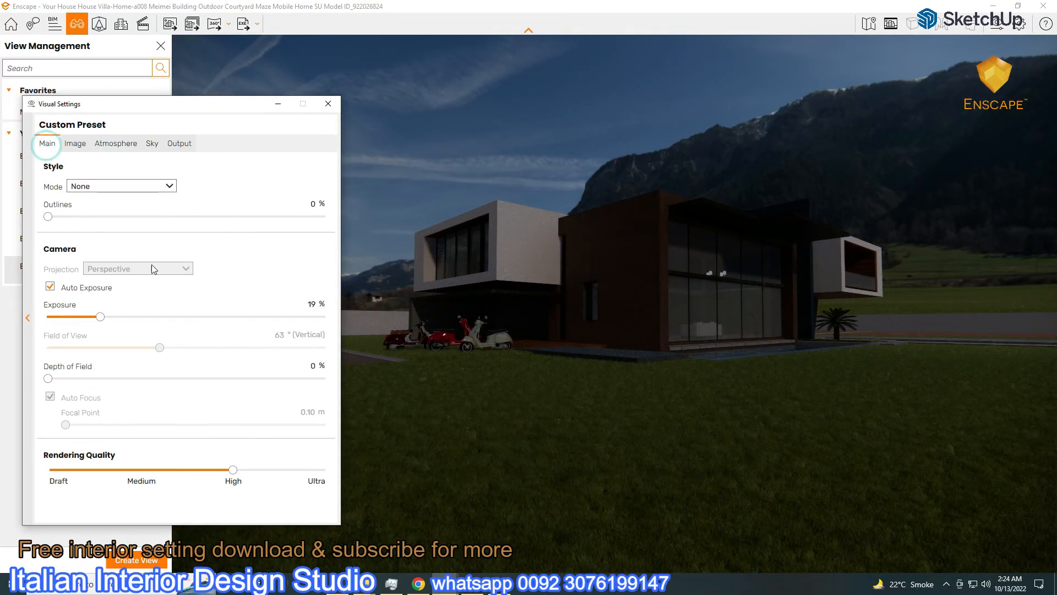
left_click_drag(100, 317, 181, 331)
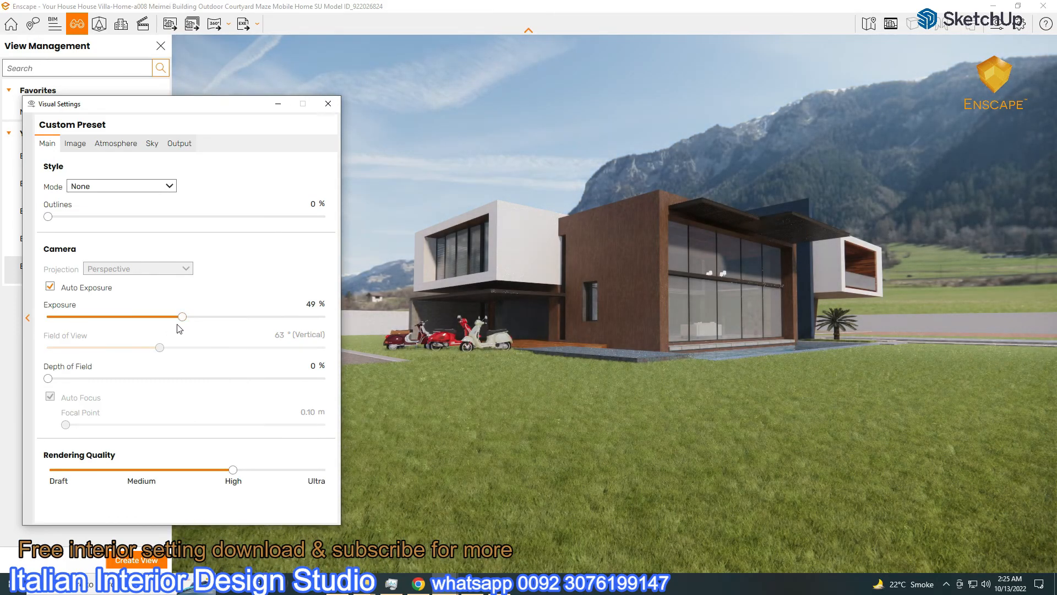
Raise the skybox brightness for daylight and set sun brightness to 40%
left_click(152, 143)
mouse_move(279, 326)
left_mouse_down()
mouse_move(266, 326)
mouse_move(279, 332)
left_mouse_up()
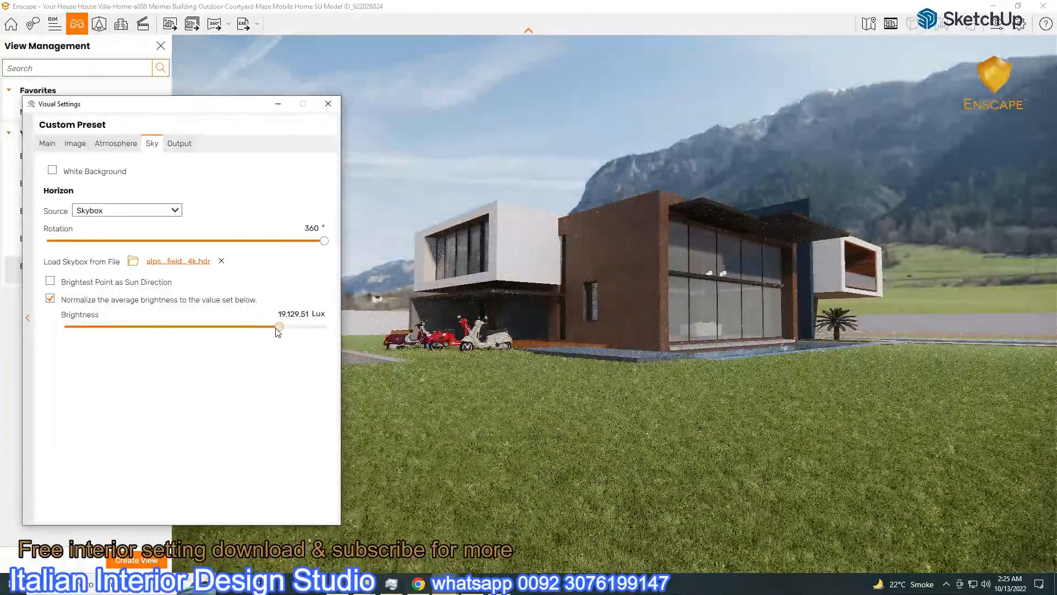
left_click(46, 145)
left_click(106, 144)
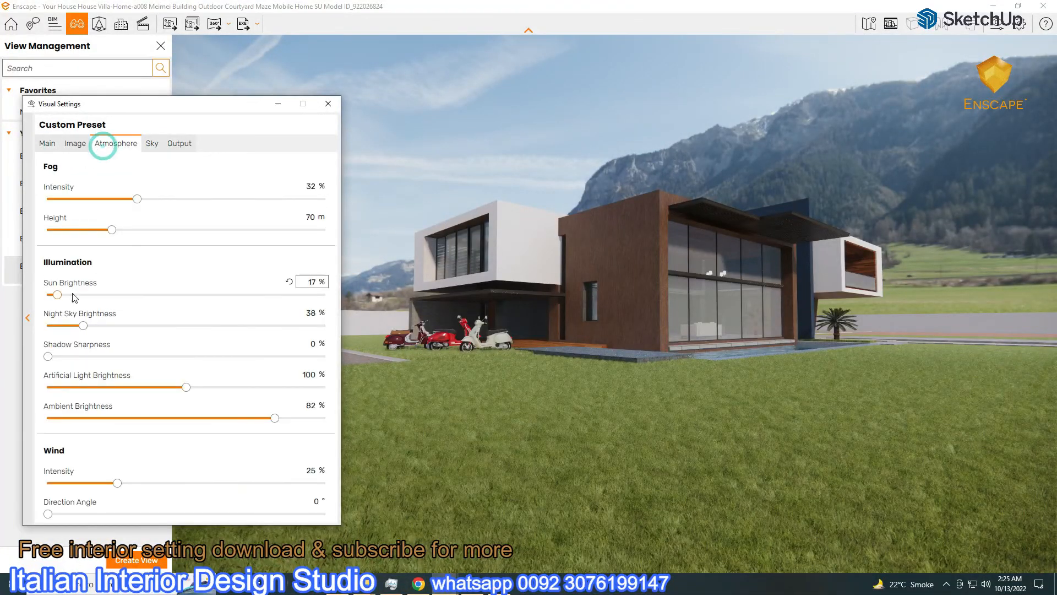
left_click(310, 283)
type("40")
key("Return")
Lower exposure to 38% and raise skybox brightness to 53,817.16 Lux
left_click(152, 143)
left_click_drag(274, 327, 275, 331)
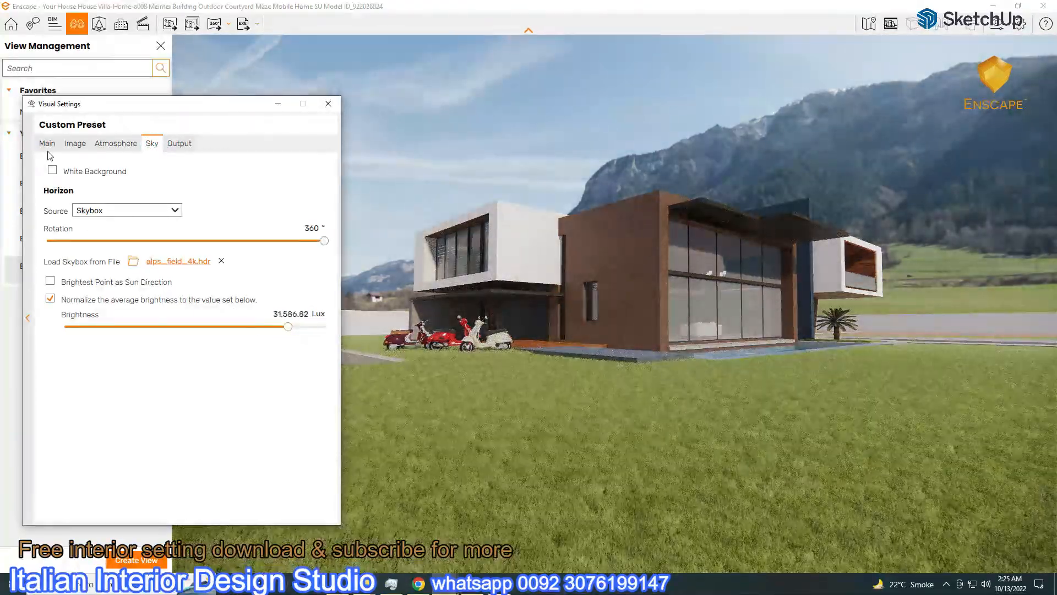
left_click(47, 143)
left_click_drag(182, 318, 153, 318)
left_click(152, 143)
left_click_drag(276, 327, 296, 332)
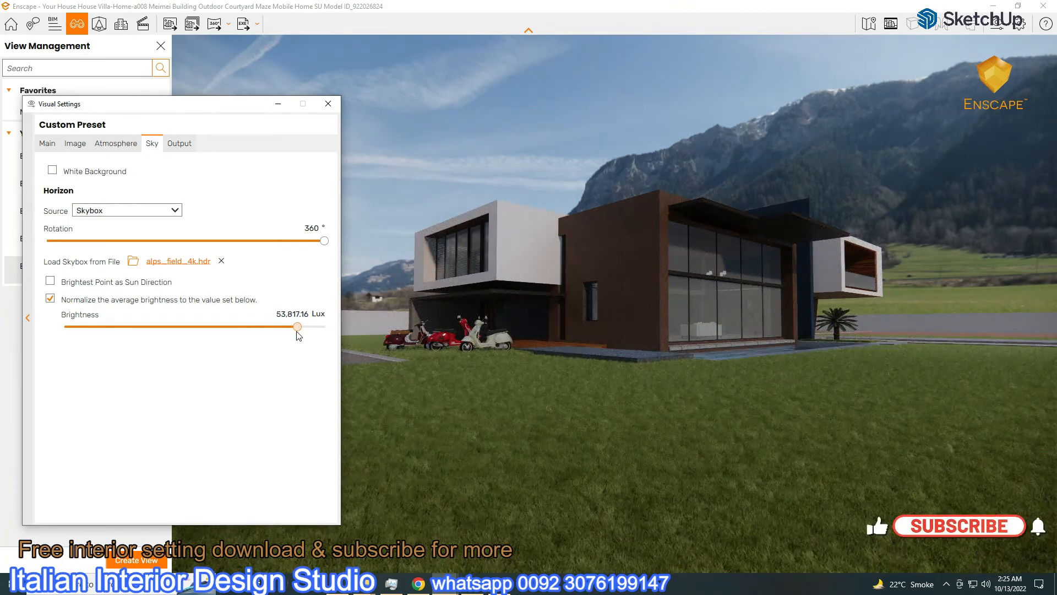
Use the skybox's brightest point as sun direction, rotate it to 333°, set exposure 47%, lower brightness
left_click(50, 281)
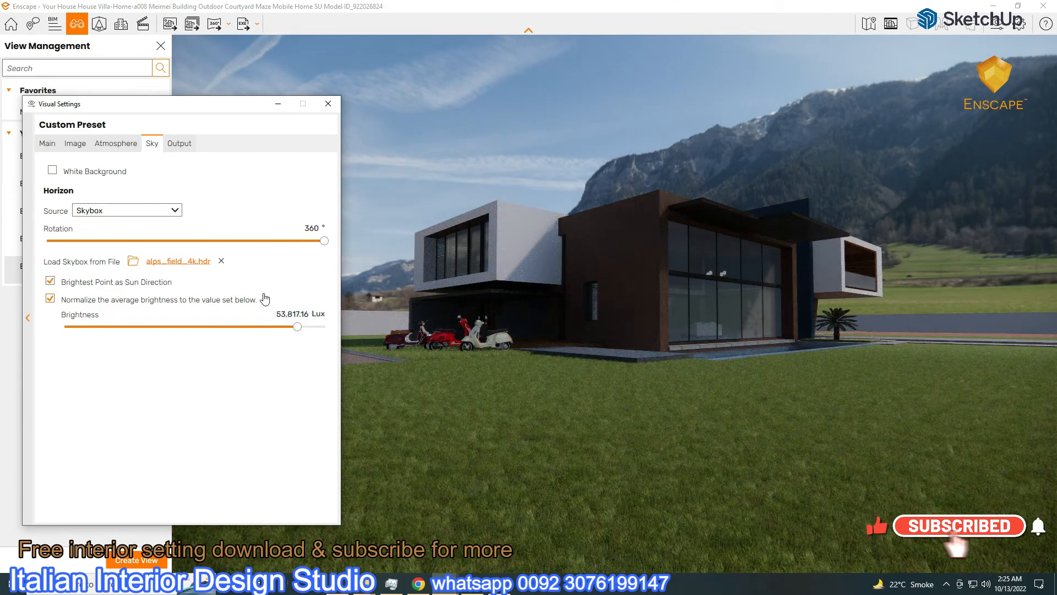
left_click_drag(324, 241, 305, 252)
left_click(48, 143)
left_click_drag(153, 318, 179, 323)
left_click(151, 143)
left_click_drag(292, 327, 260, 341)
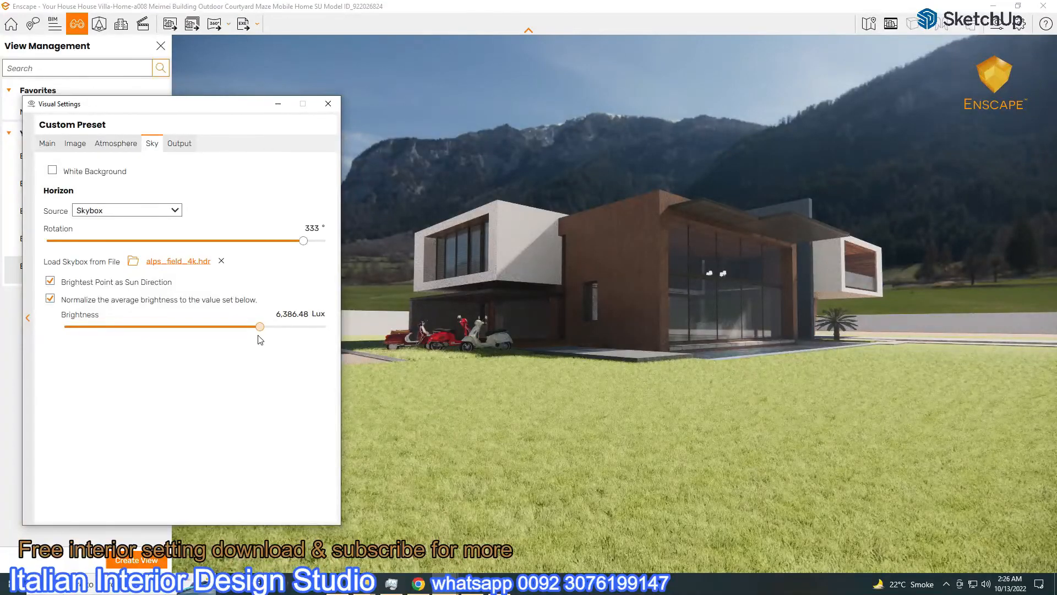
Lower exposure to 38%, raise skybox brightness, and set sun brightness to 45%
left_click(47, 143)
left_click_drag(175, 316, 154, 318)
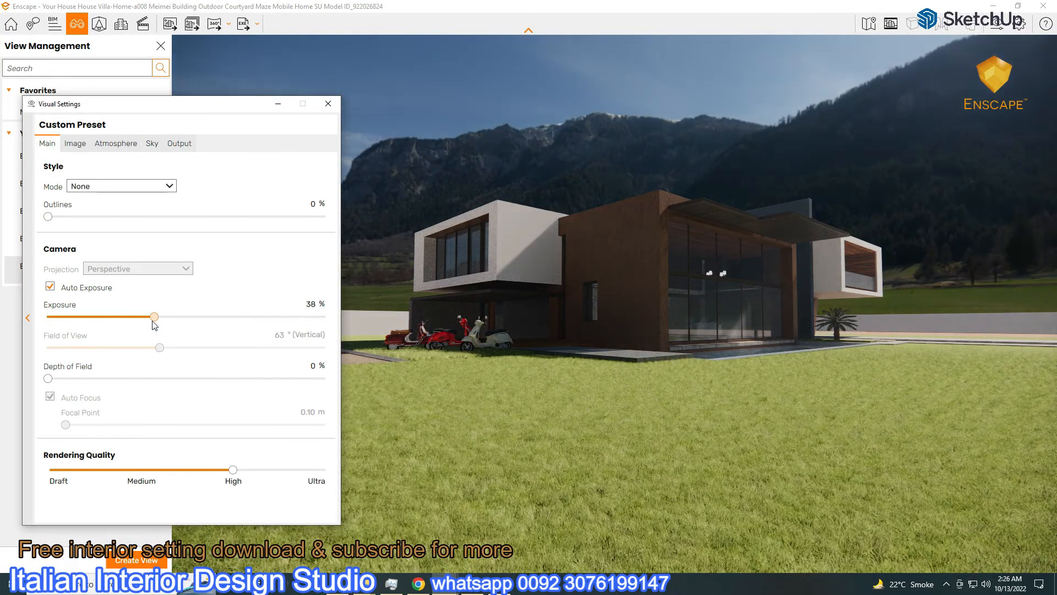
left_click(151, 143)
left_click_drag(265, 329, 282, 331)
left_click(75, 143)
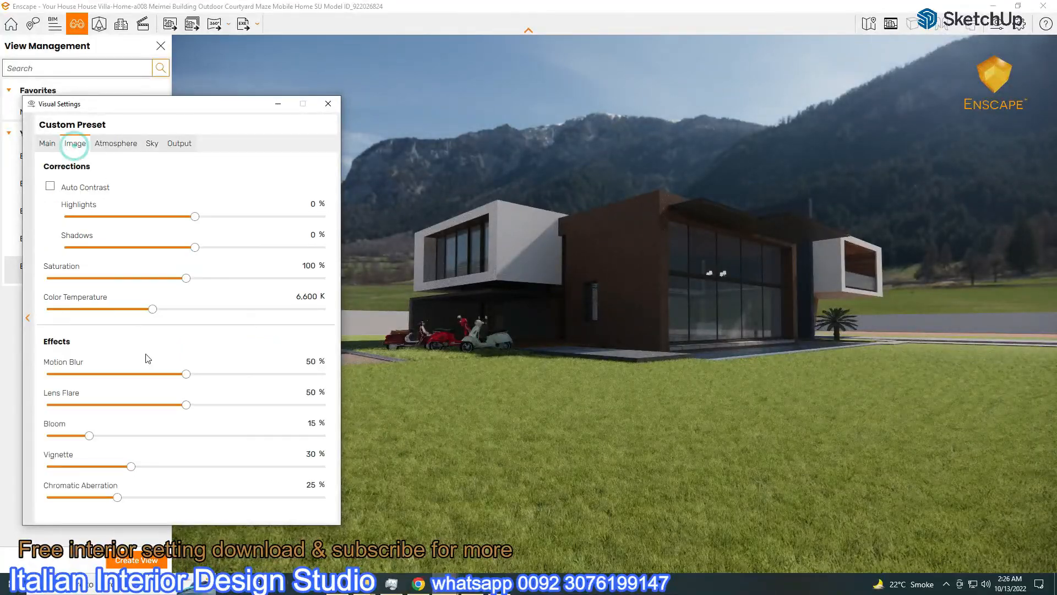
left_click(115, 143)
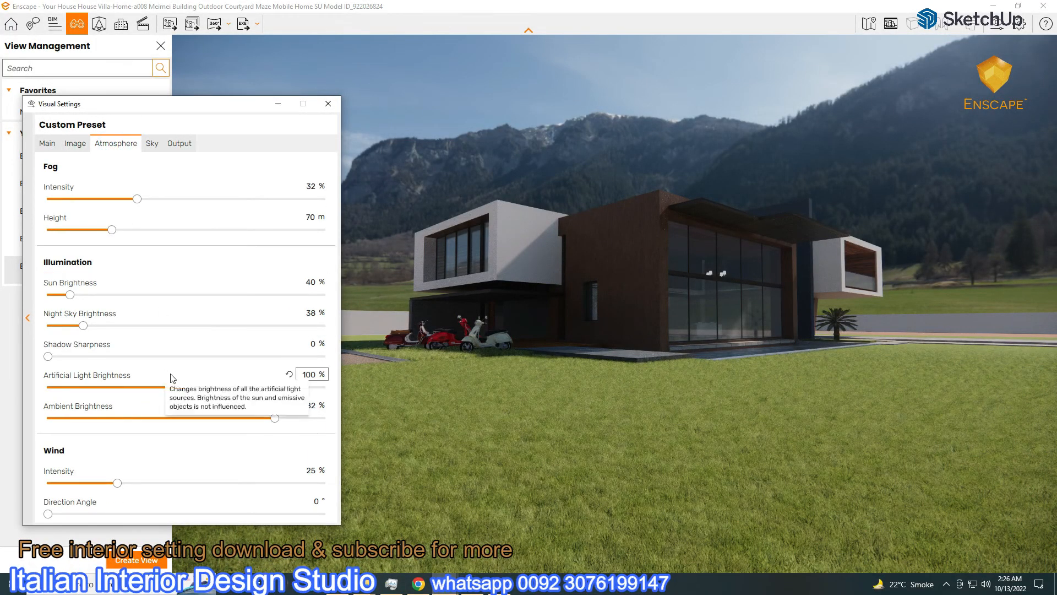
left_click_drag(71, 297, 94, 302)
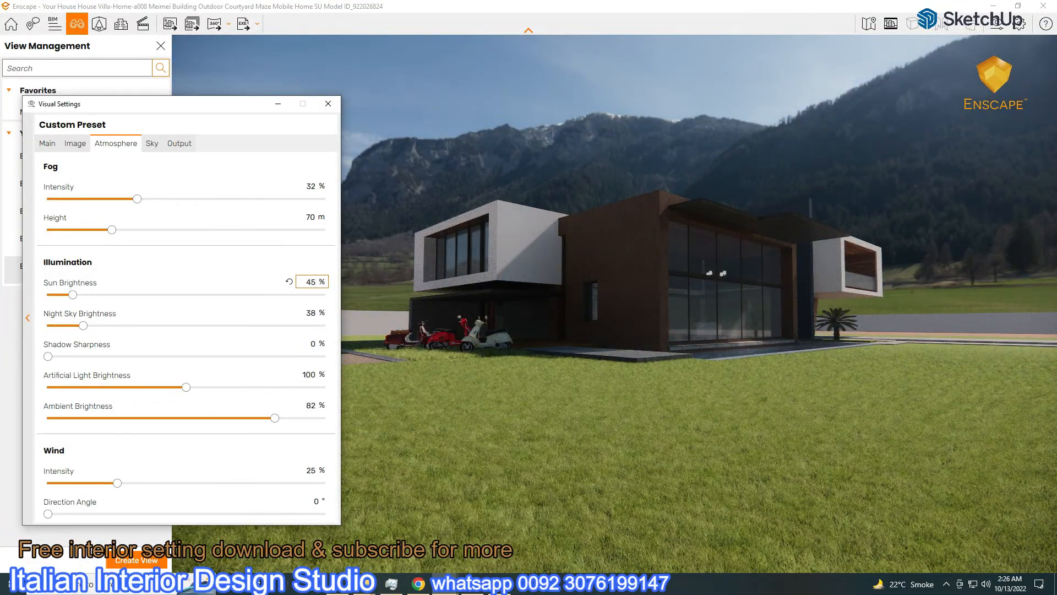
Lower the skybox brightness, turn auto exposure off and drop exposure to 6%
left_click(151, 144)
left_click_drag(279, 328, 288, 335)
left_click(47, 144)
left_click(50, 287)
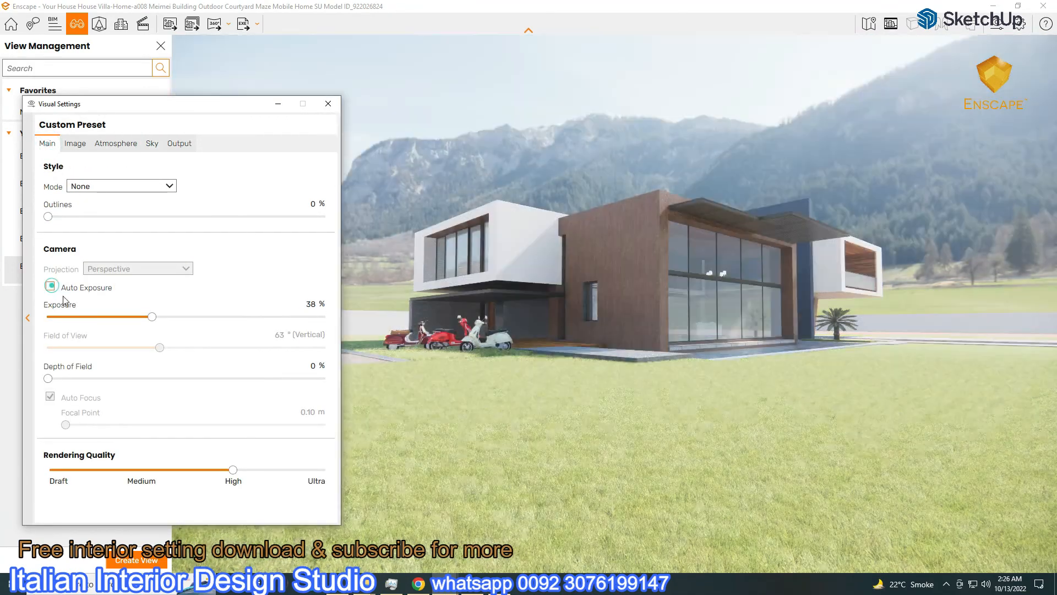
left_click_drag(152, 317, 66, 320)
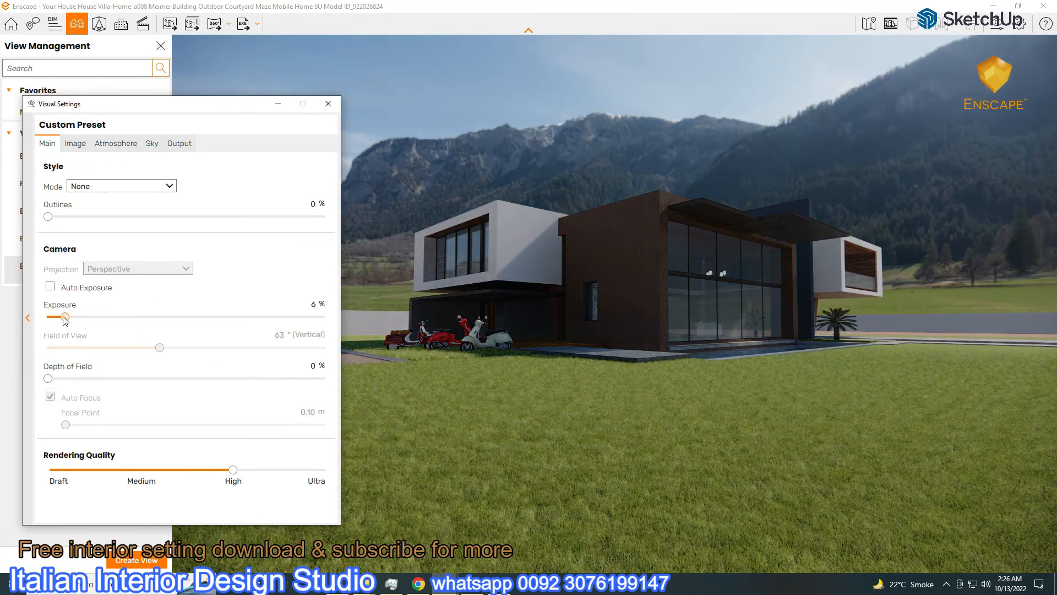
Raise skybox brightness slightly, rotate the skybox to reposition the mountains, and set exposure to 12%
left_click(151, 144)
left_click_drag(270, 328, 288, 329)
left_click_drag(303, 241, 158, 264)
left_click(47, 143)
left_click_drag(67, 316, 81, 316)
Set skybox brightness to 36,946.14 Lux, re-enable auto exposure, and rotate the skybox to 111°
left_click(152, 143)
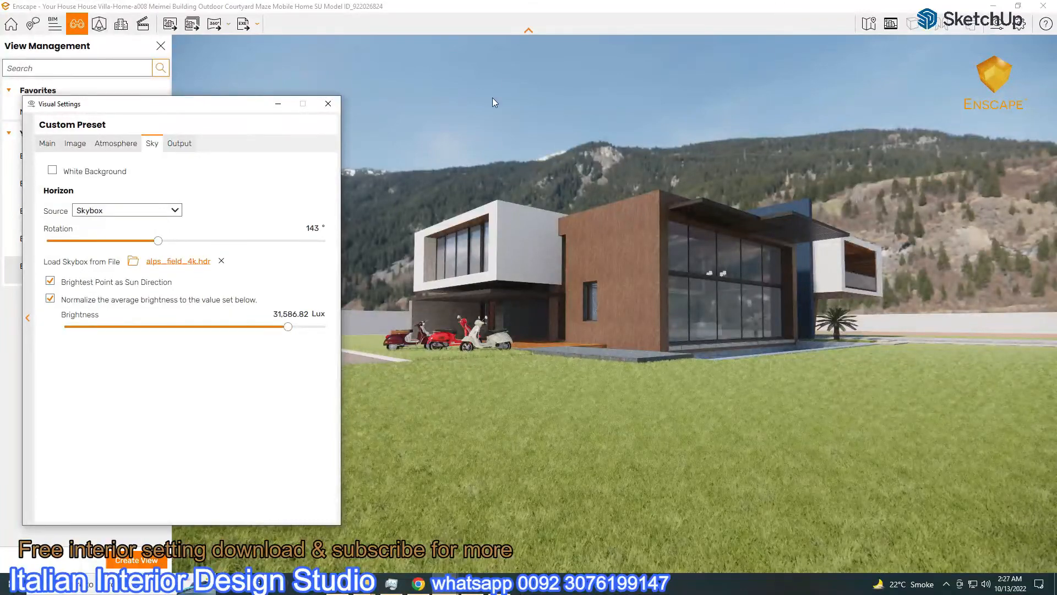
left_click_drag(287, 328, 292, 331)
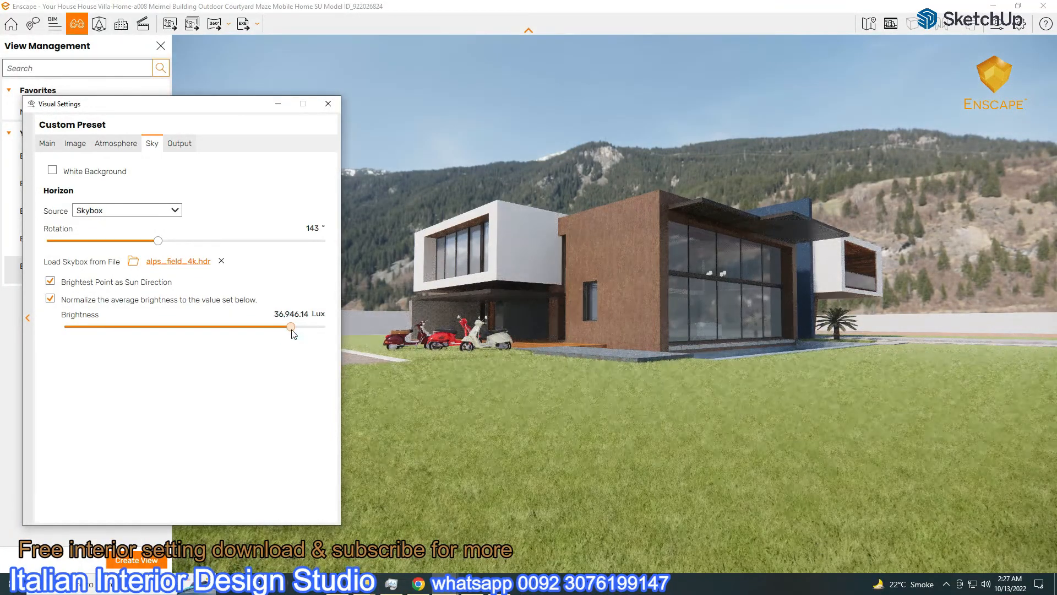
left_click(55, 146)
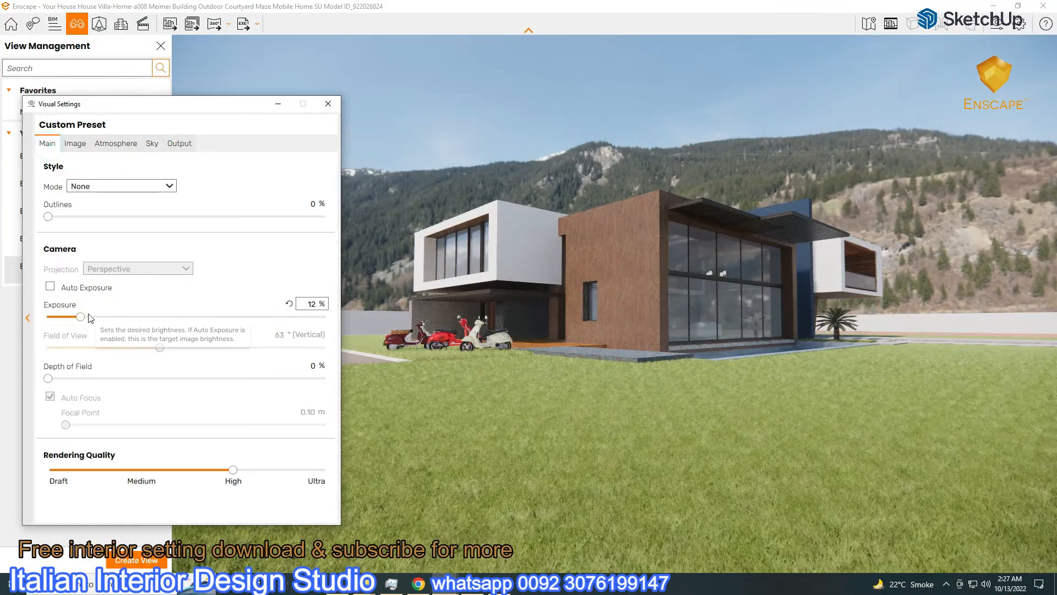
left_click(51, 286)
left_click_drag(79, 322, 170, 334)
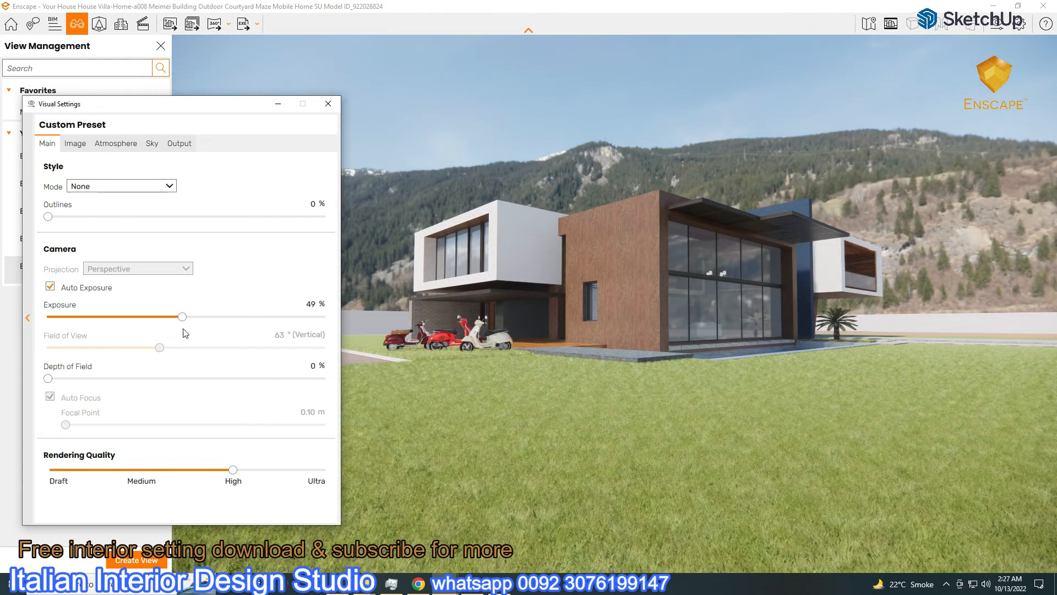
left_click(152, 143)
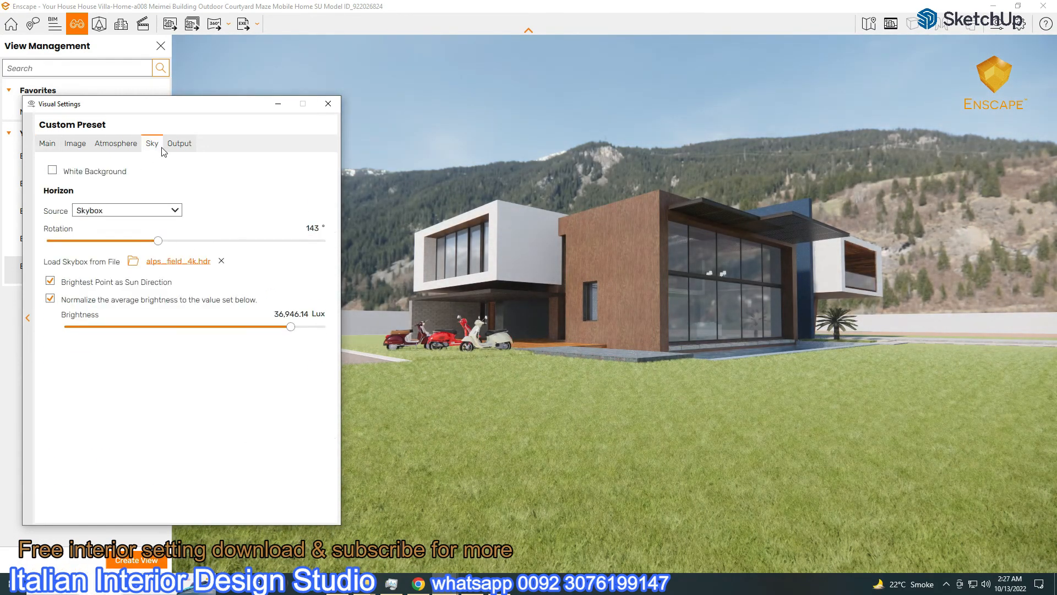
left_click_drag(158, 243, 132, 283)
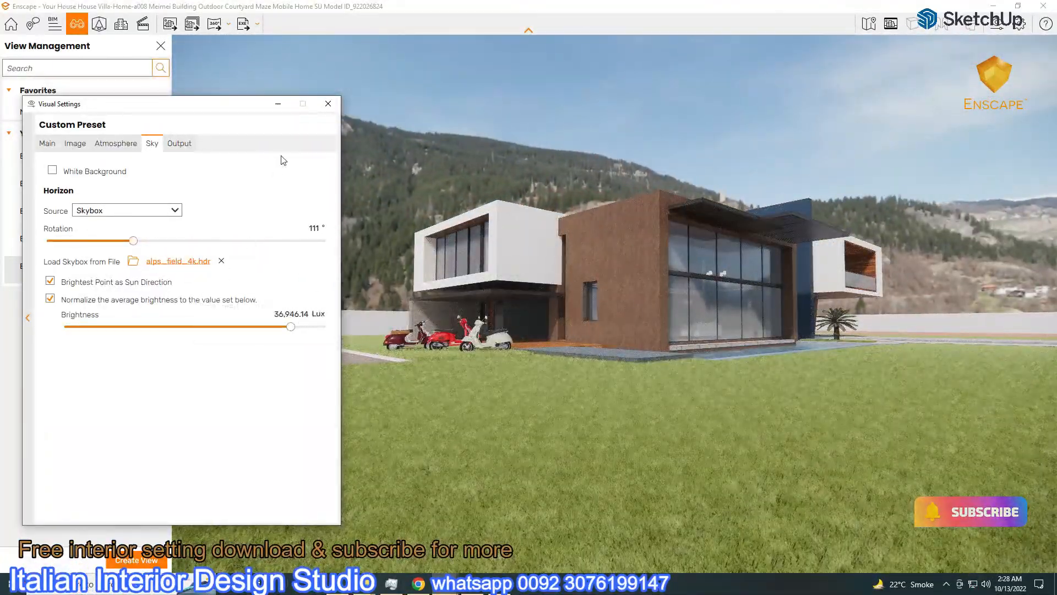
Close Visual Settings, switch to Enscape scene 1, and show SketchUp beside the restored Enscape window
left_click(328, 103)
left_click(51, 157)
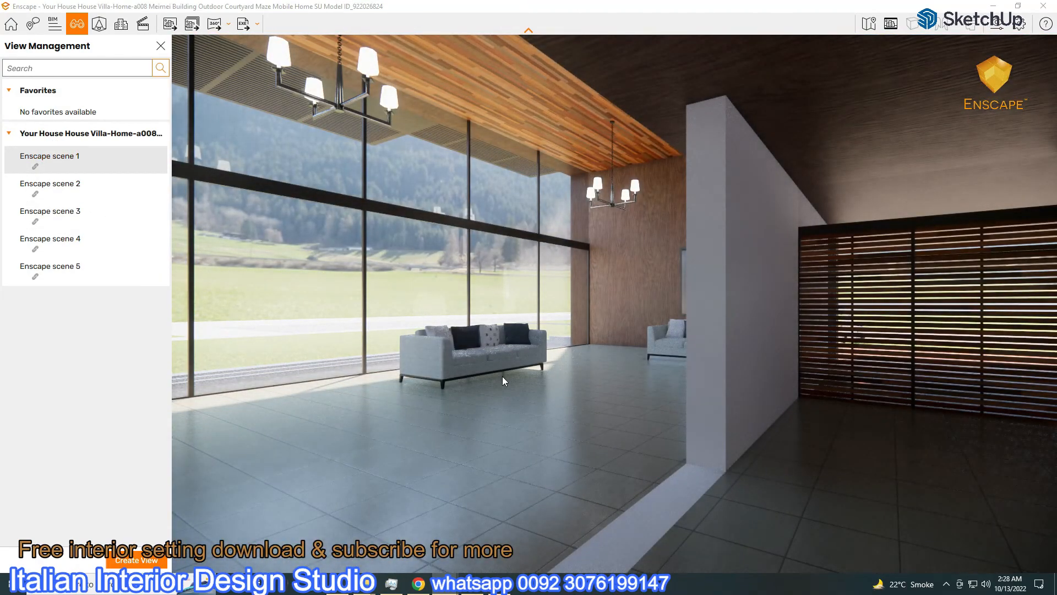
left_click(1018, 6)
mouse_move(449, 582)
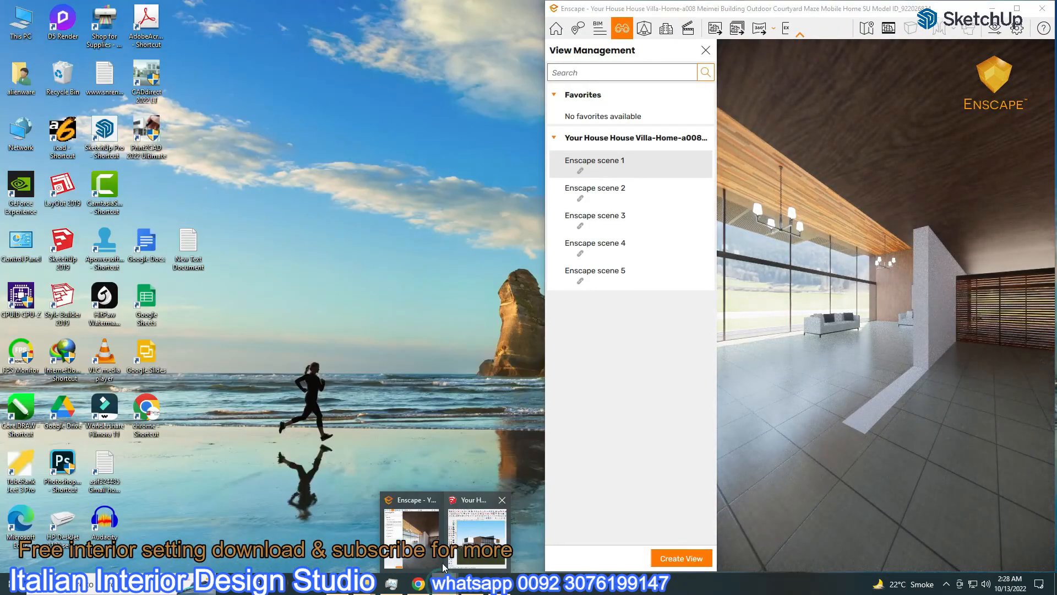
left_click(477, 515)
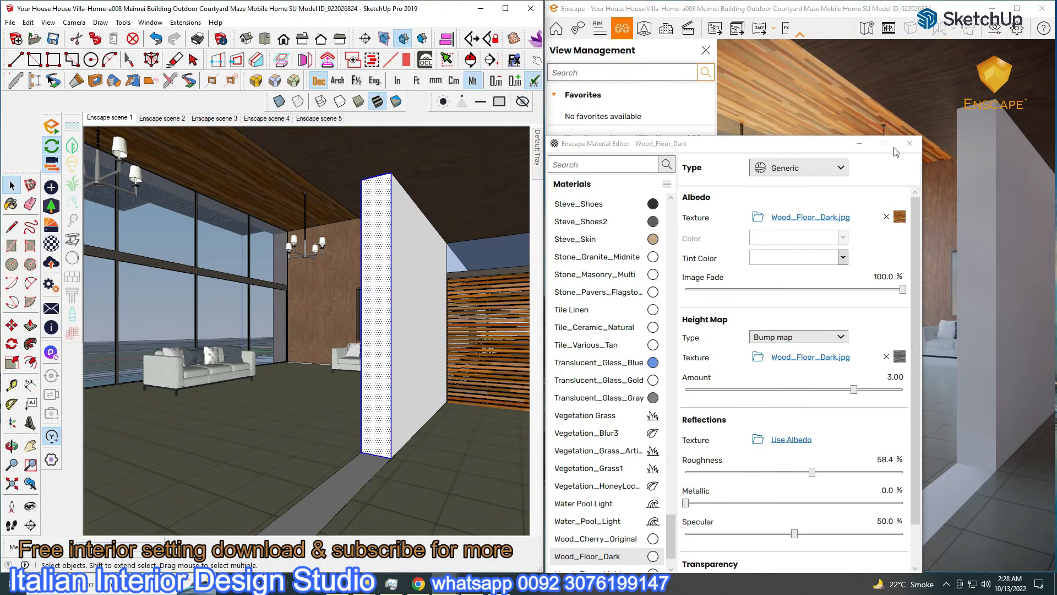
Paint the partition wall with Color M01 and return the view to Enscape scene 1
left_click(604, 189)
left_click(537, 141)
mouse_move(517, 244)
left_mouse_down()
mouse_move(517, 363)
mouse_move(517, 352)
left_mouse_up()
left_click(427, 336)
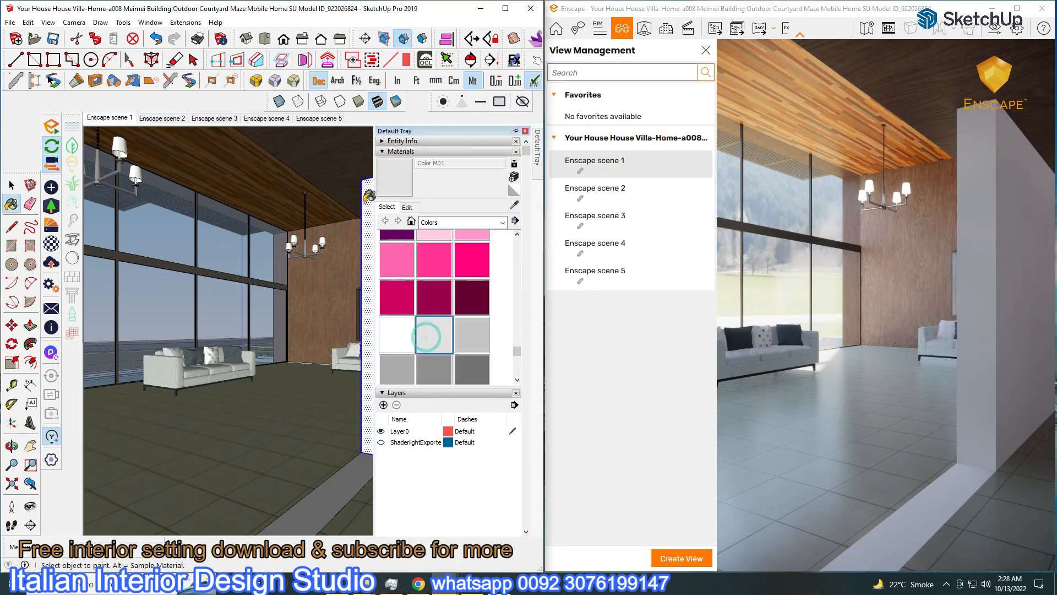
left_click(428, 264)
mouse_move(349, 265)
middle_mouse_down()
mouse_move(523, 352)
mouse_move(420, 342)
middle_mouse_up()
left_click(108, 117)
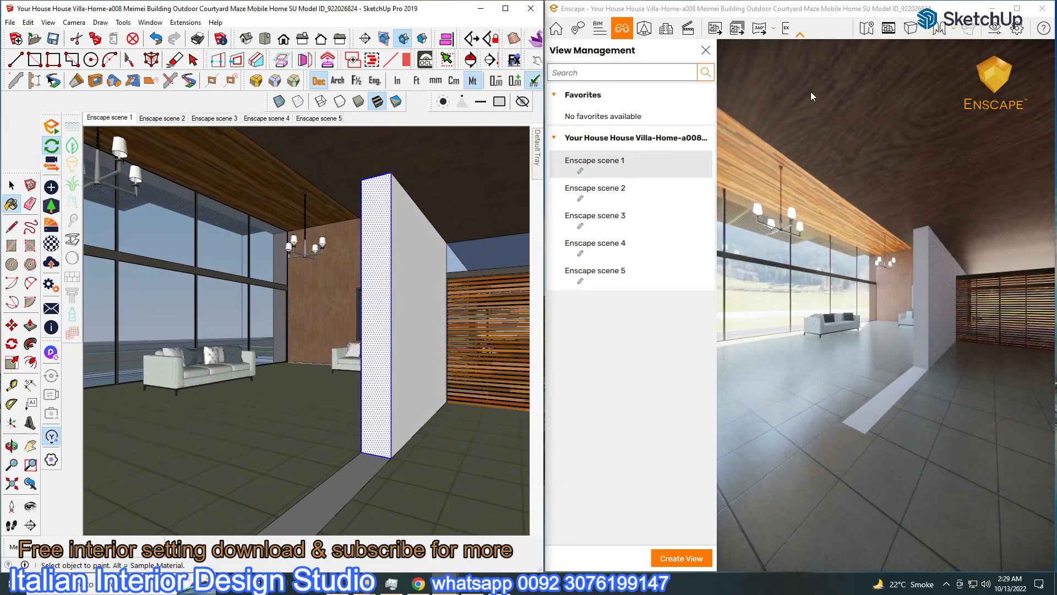
left_click(1018, 9)
left_click(1018, 9)
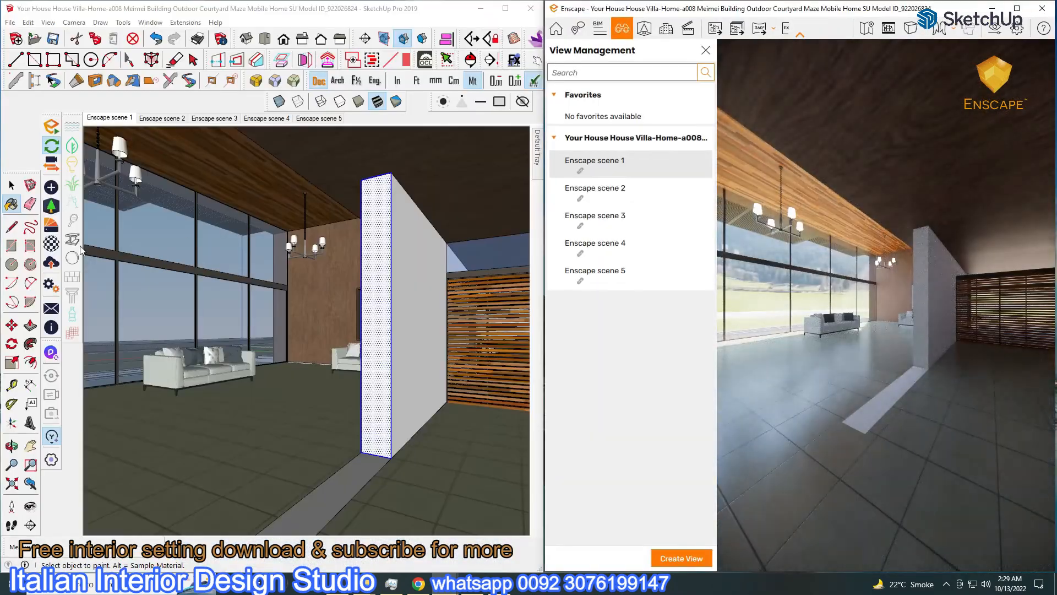
Set the wall material's roughness to 81.4% in the Enscape Material Editor and maximize Enscape
left_click(12, 205)
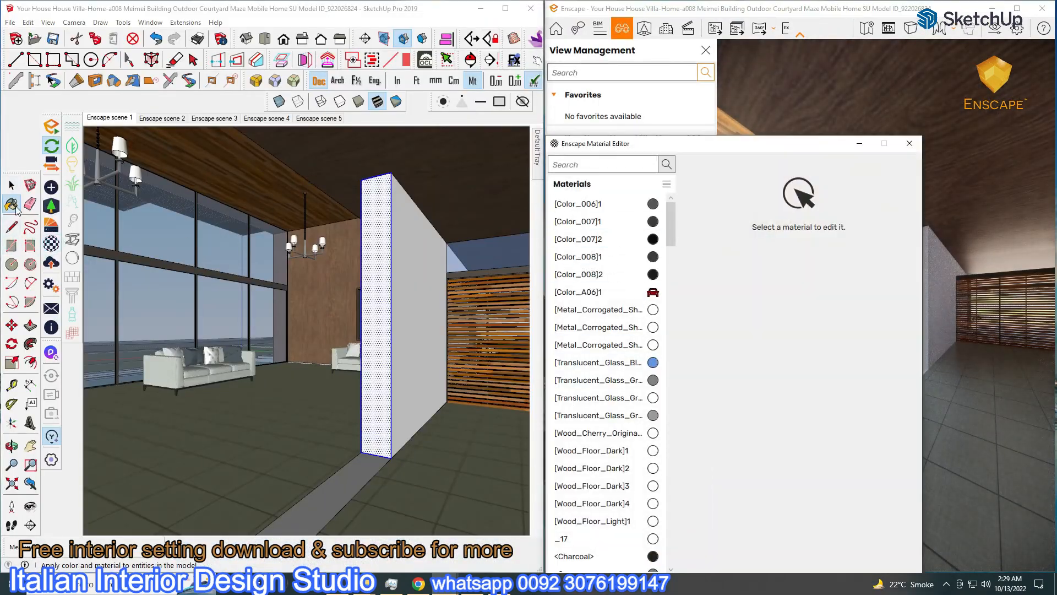
left_click(405, 286, "alt")
left_click_drag(883, 472, 862, 472)
left_click(910, 146)
key("space")
left_click(475, 203)
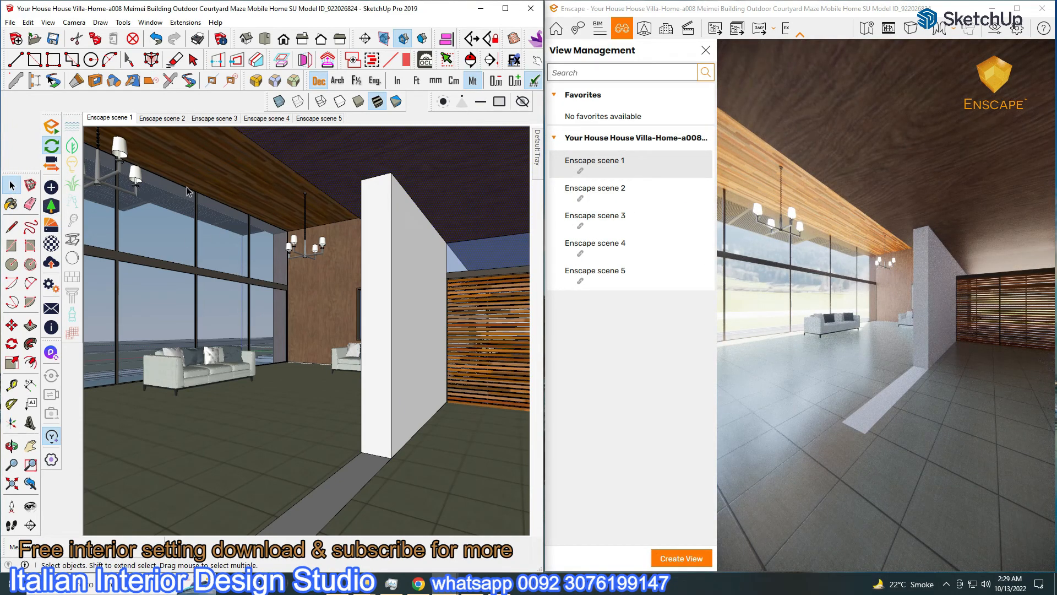
left_click(1017, 8)
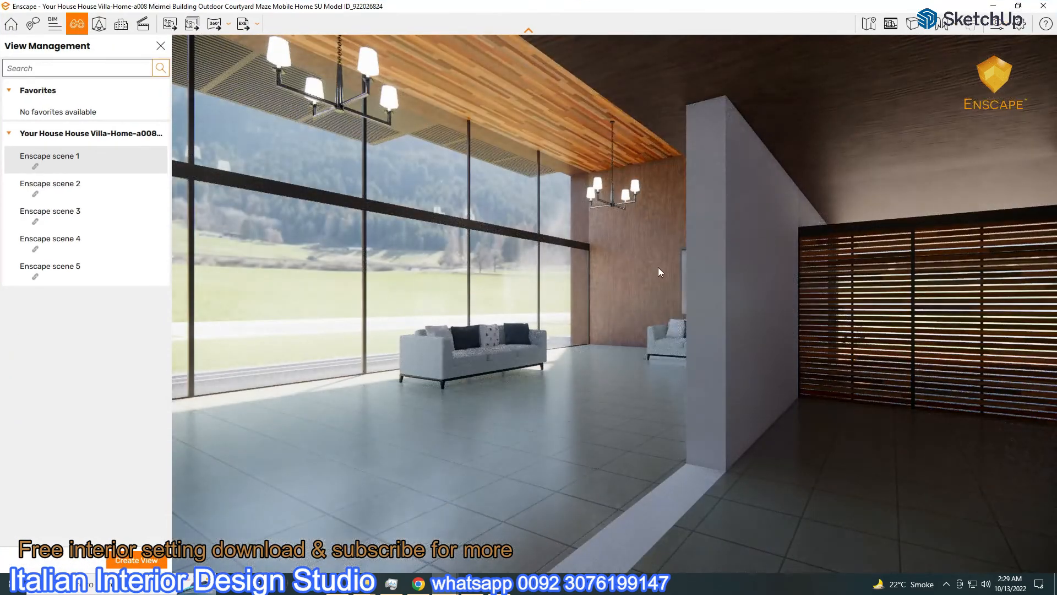
Lower the interior exposure, set skybox brightness to 22,375.20 Lux, and rotate mountains into the windows
left_click(997, 26)
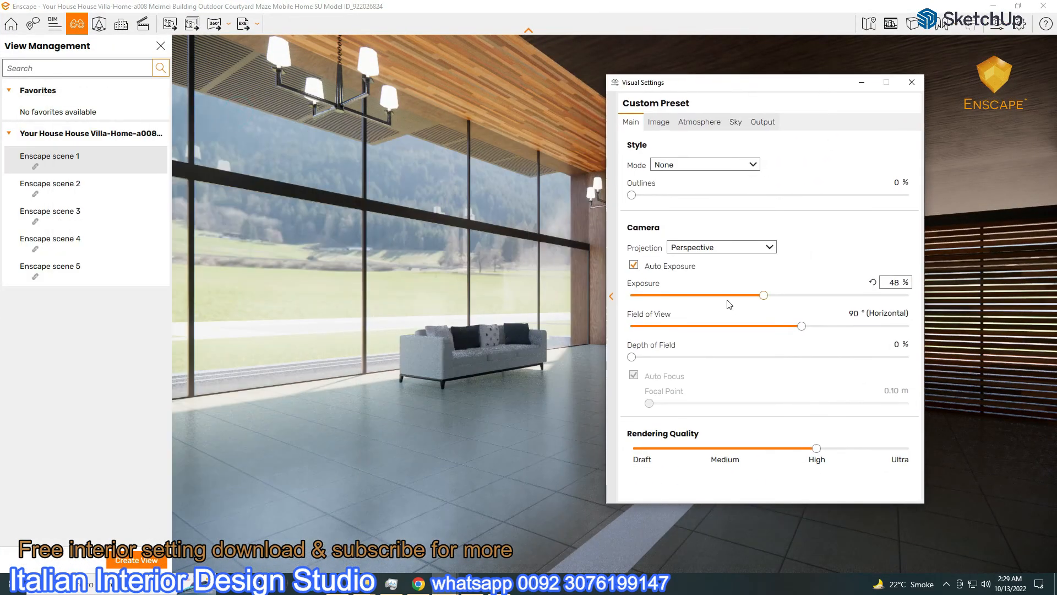
left_click(722, 295)
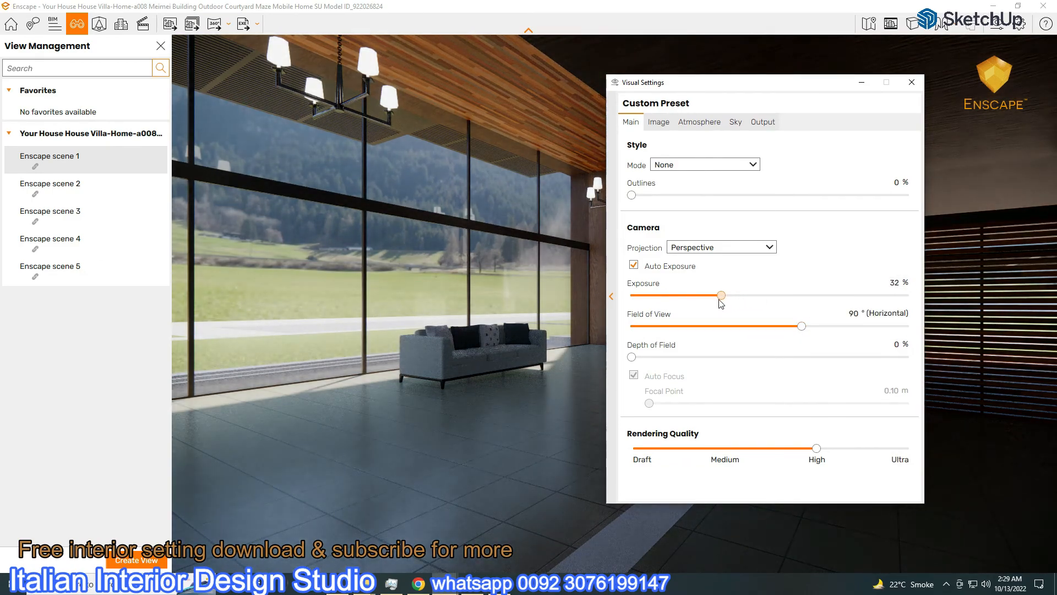
left_click(736, 122)
left_click_drag(874, 306, 866, 306)
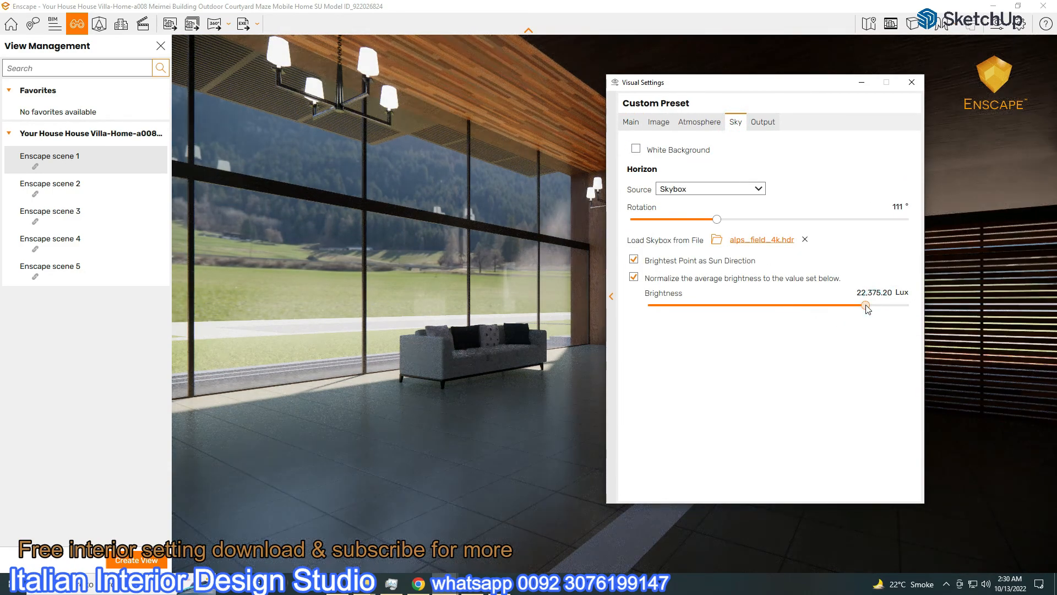
left_click_drag(717, 219, 787, 227)
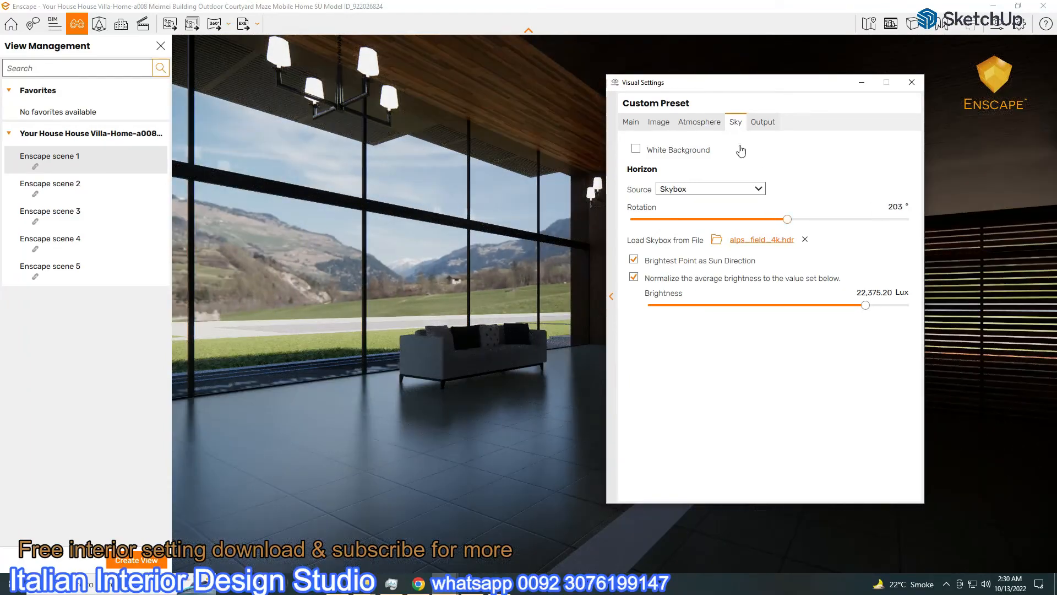
left_click(160, 48)
left_click_drag(658, 83, 793, 57)
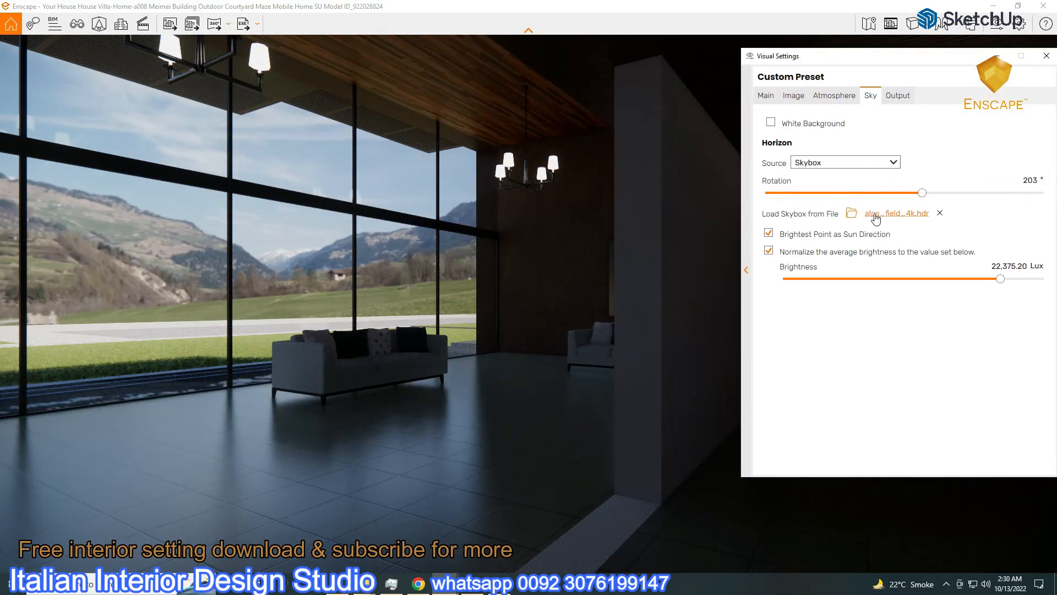
Nudge exposure up, keep artificial light at 100%, and raise ambient brightness to 93%
left_click(766, 96)
left_click_drag(862, 271, 869, 273)
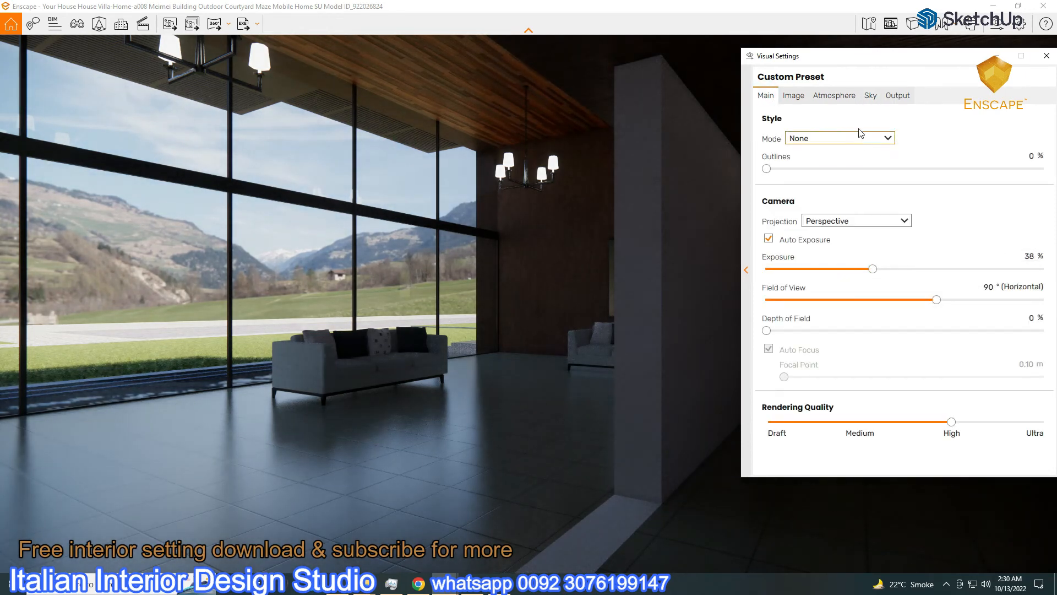
left_click(835, 96)
left_click_drag(907, 339, 1027, 339)
left_click(1011, 328)
left_click_drag(993, 370, 1027, 376)
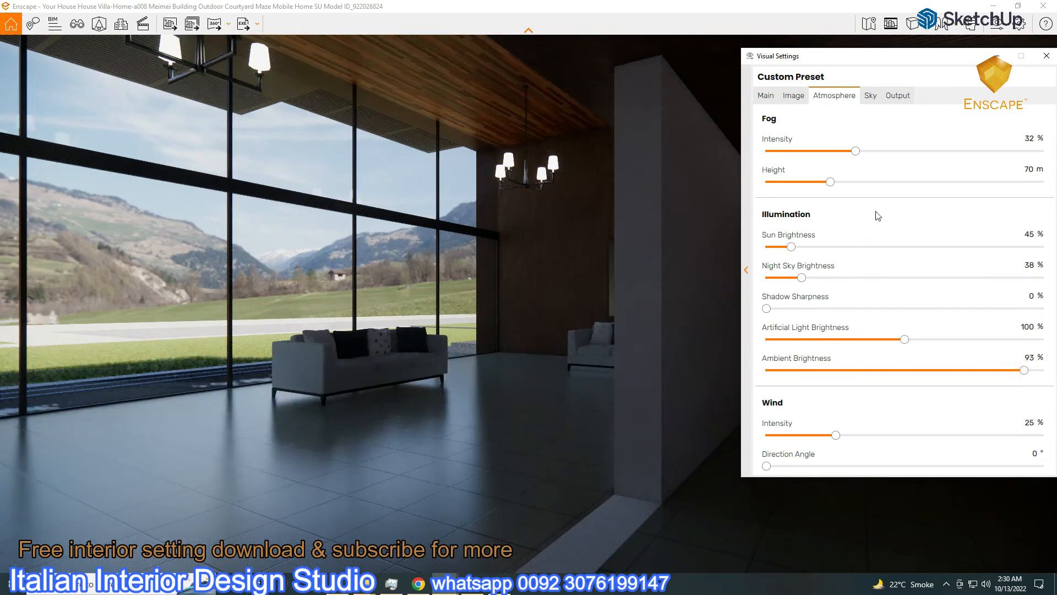
Rotate the skybox to 360°, close Visual Settings, and swing the camera out to the exterior
left_click(873, 96)
left_click_drag(924, 197, 1043, 193)
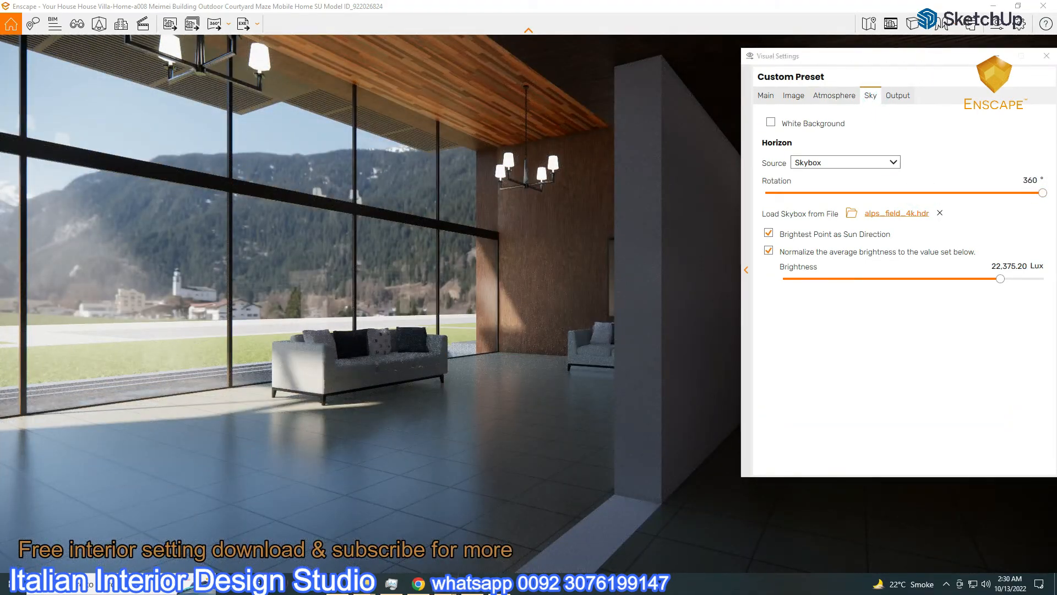
left_click(997, 23)
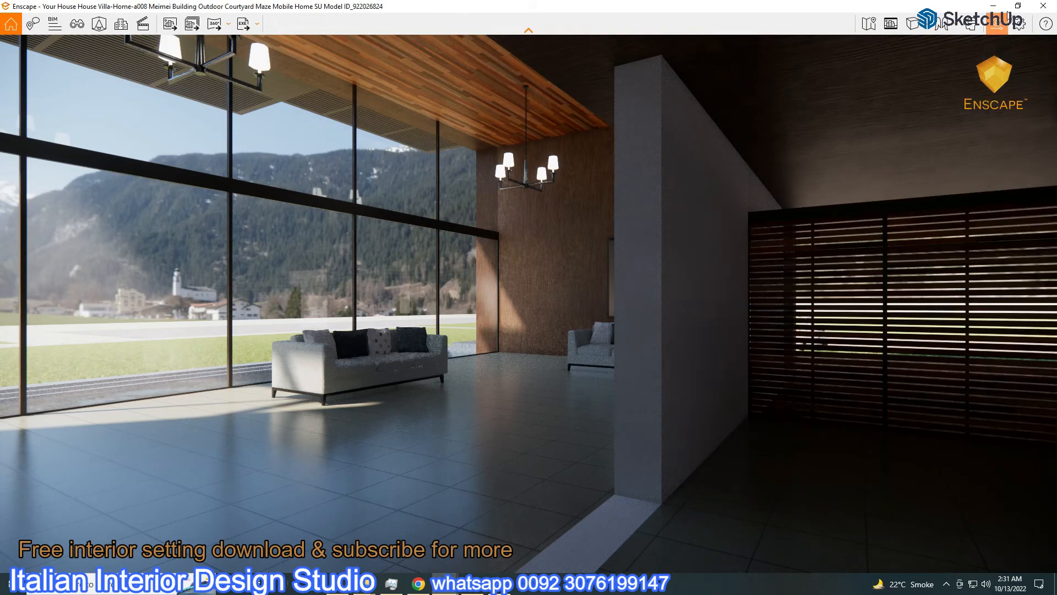
right_click_drag(509, 247, 178, 173)
Move to a higher view of the plot and search the Asset Library for 'tree'
scroll(271, 266, "down", 3)
scroll(279, 274, "down", 4)
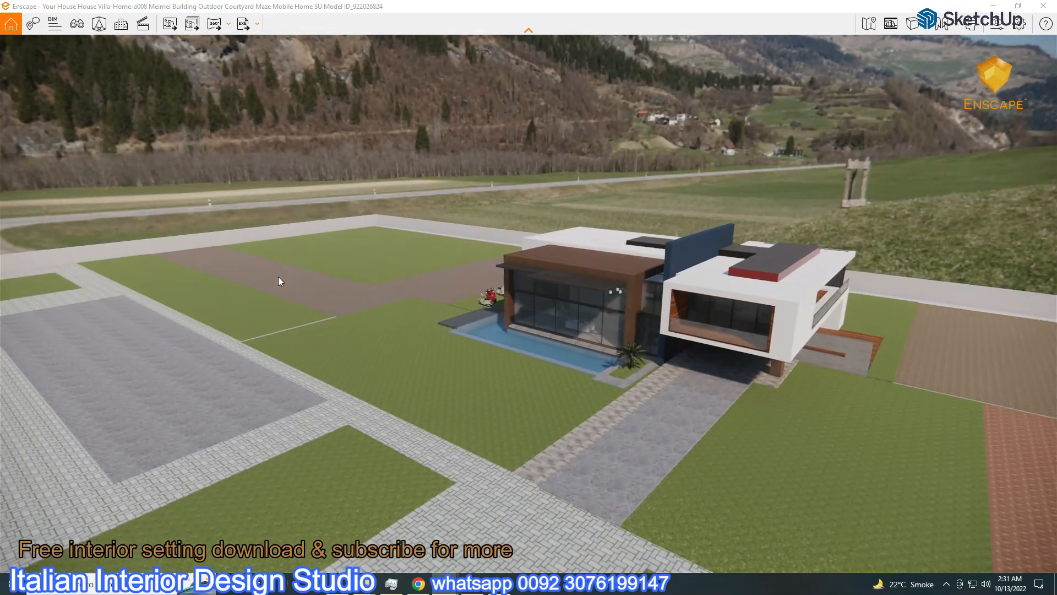
right_click_drag(288, 273, 380, 325)
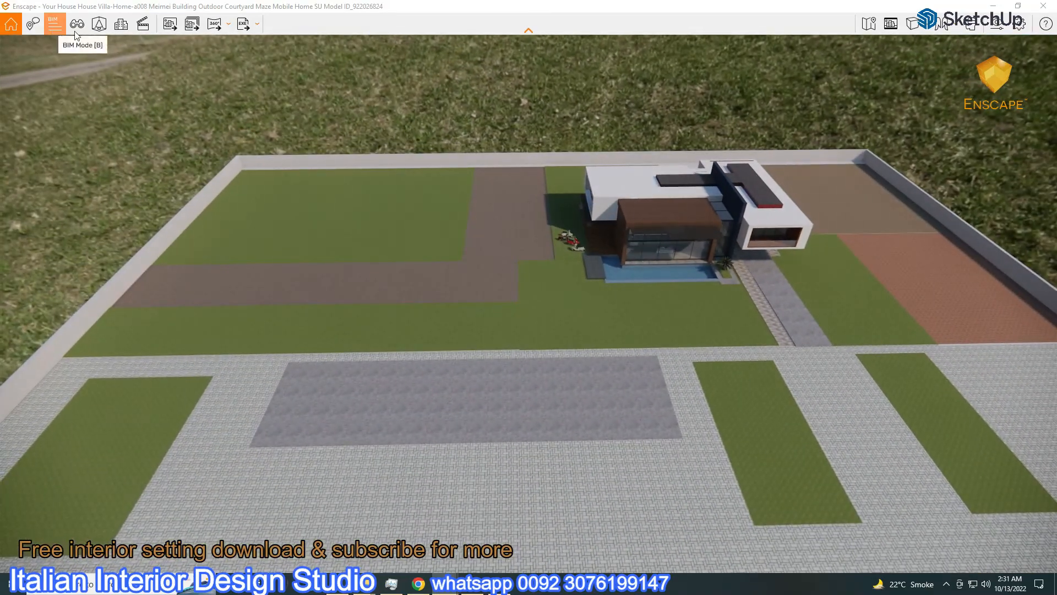
left_click(97, 32)
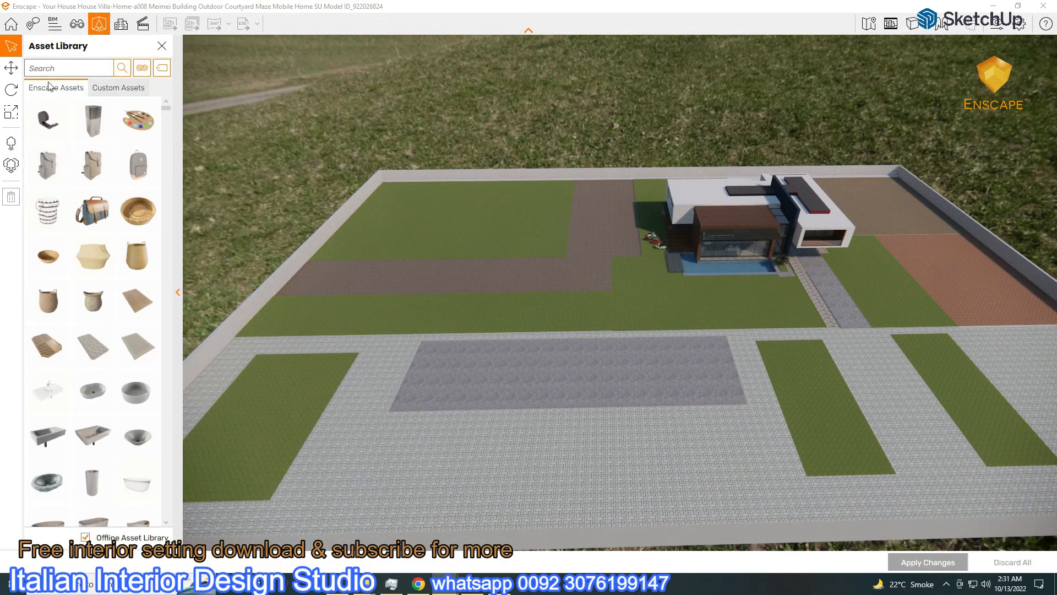
type("tree")
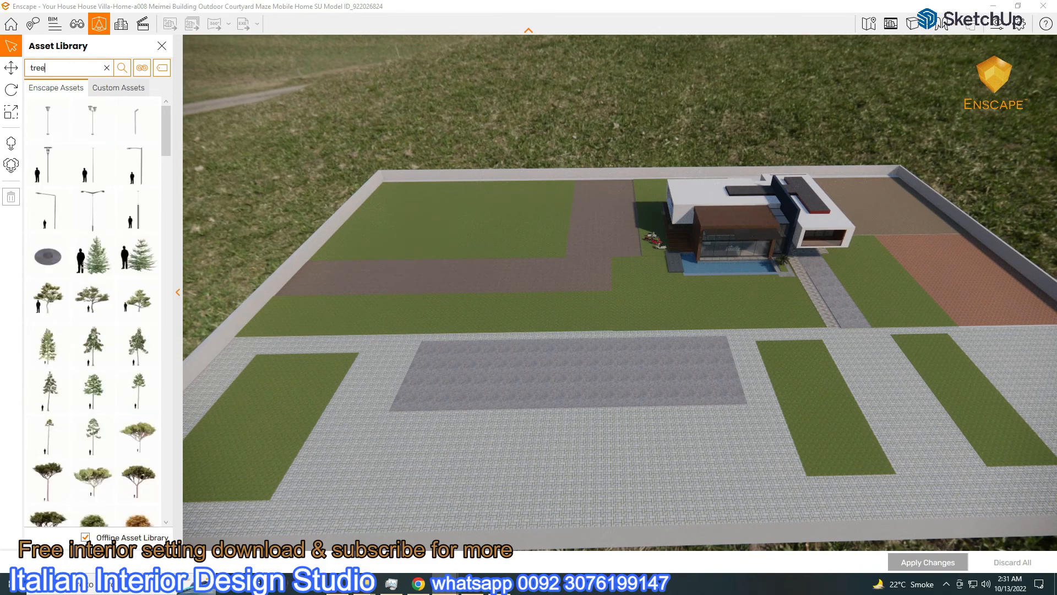
From above, draw an area placement rectangle and widen it to cover the left lawn
left_click(10, 168)
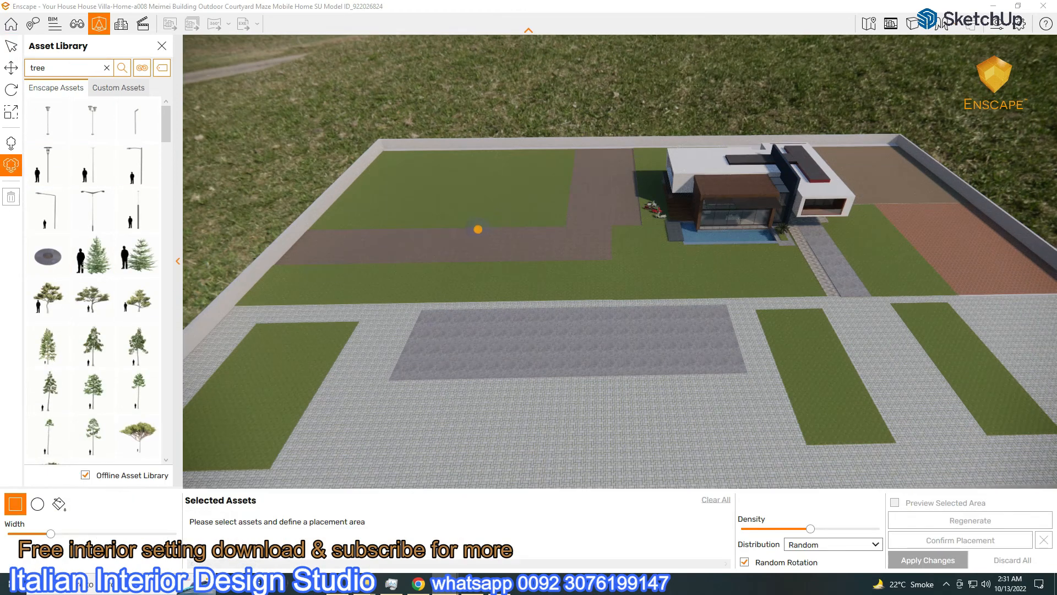
right_click_drag(478, 210, 477, 215)
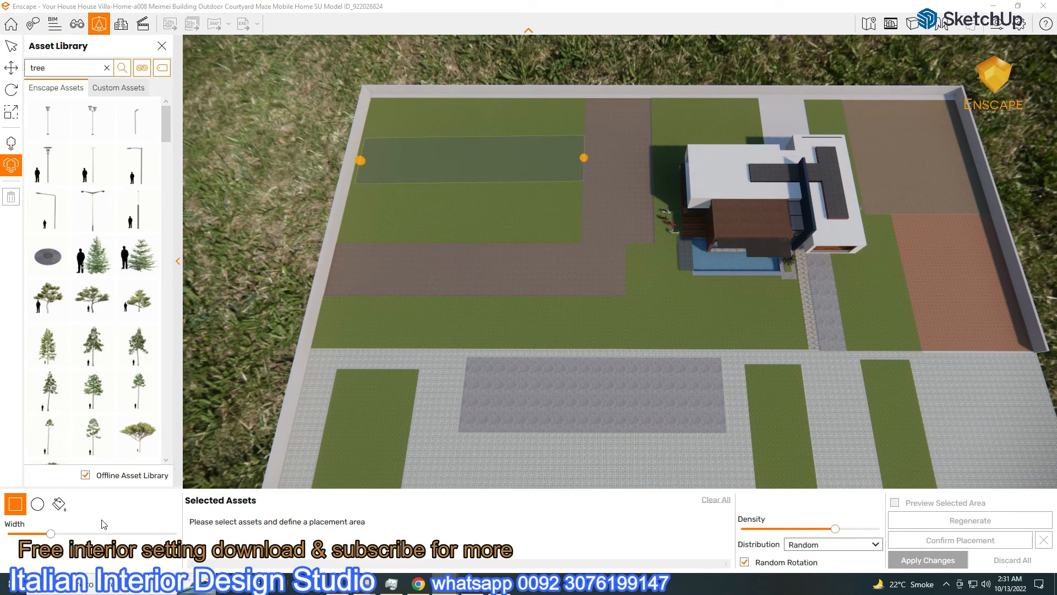
left_click_drag(51, 535, 128, 535)
left_click_drag(584, 159, 583, 163)
left_click_drag(360, 160, 354, 165)
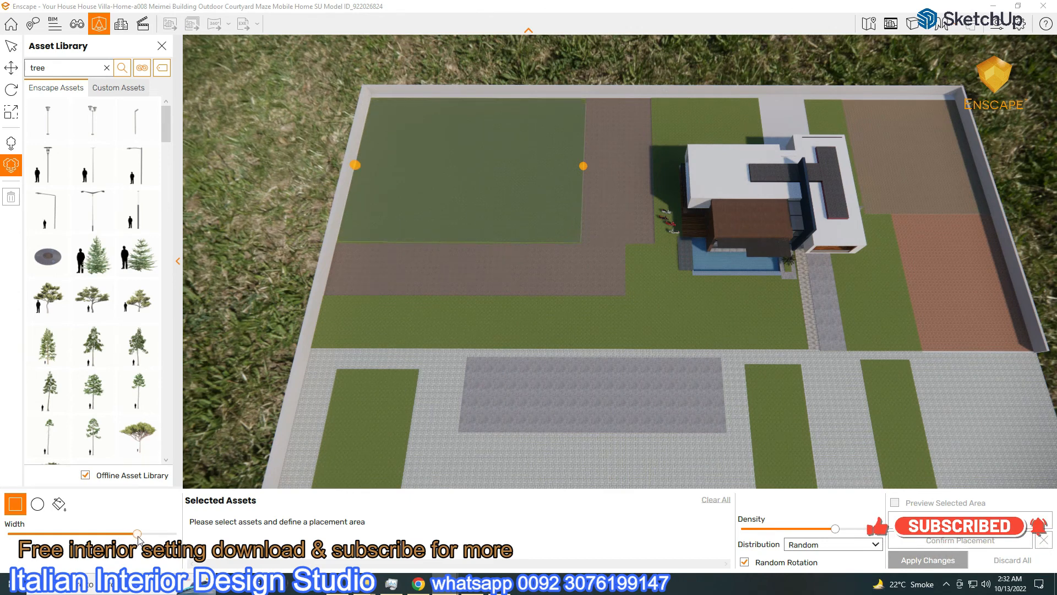
Add three conifer trees and the Elm tree to the selected assets
left_click(100, 272)
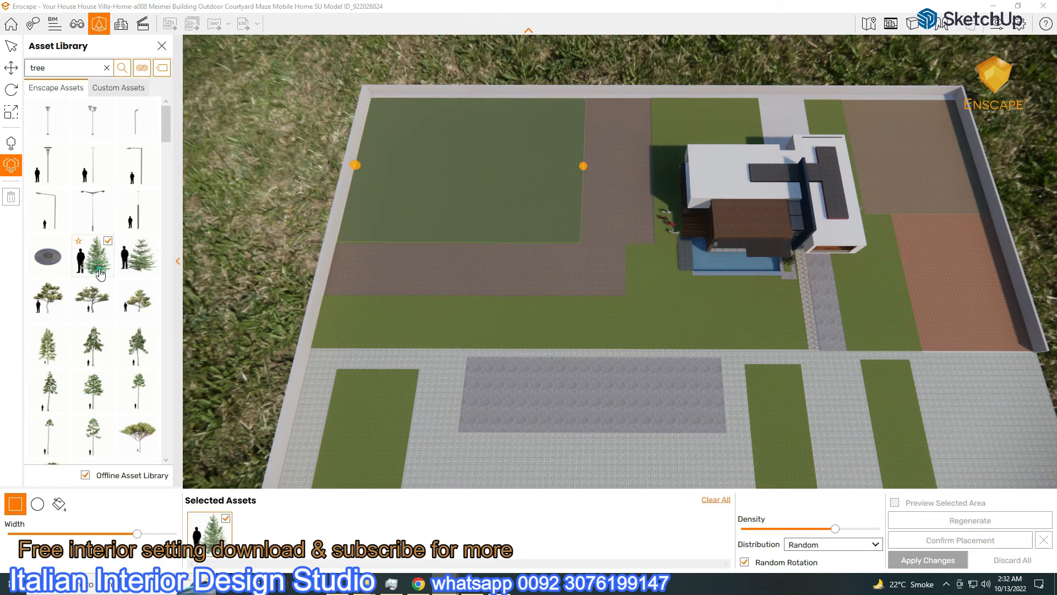
left_click(144, 310)
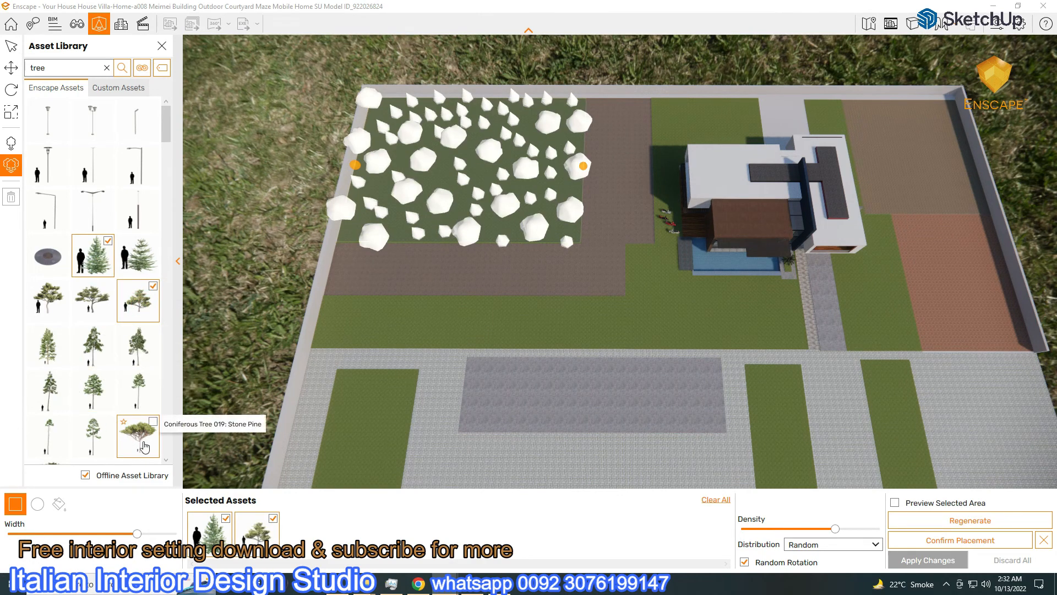
left_click(93, 300)
scroll(107, 356, "down", 3)
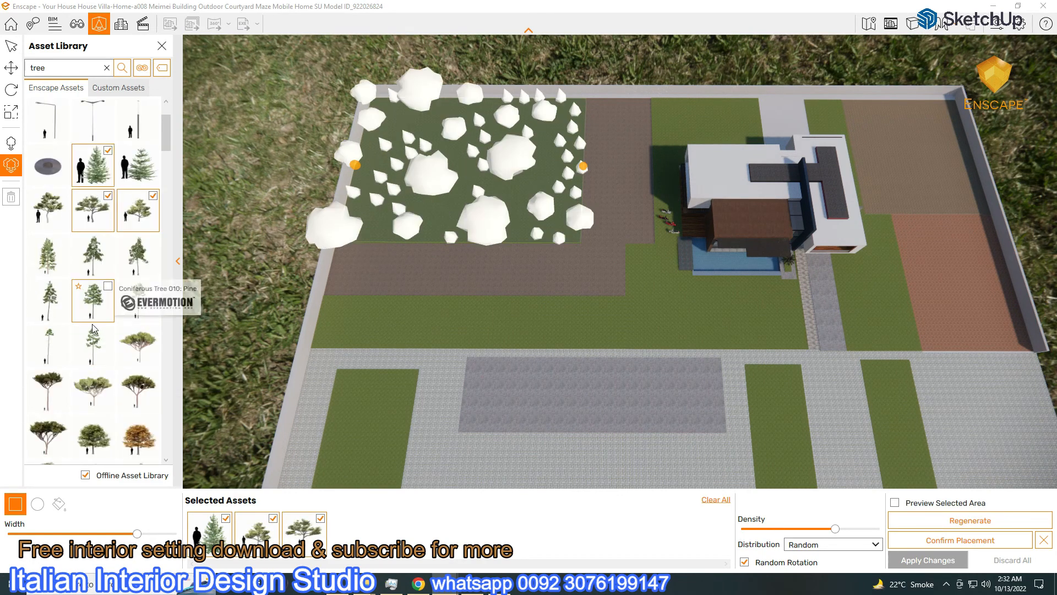
scroll(107, 357, "down", 3)
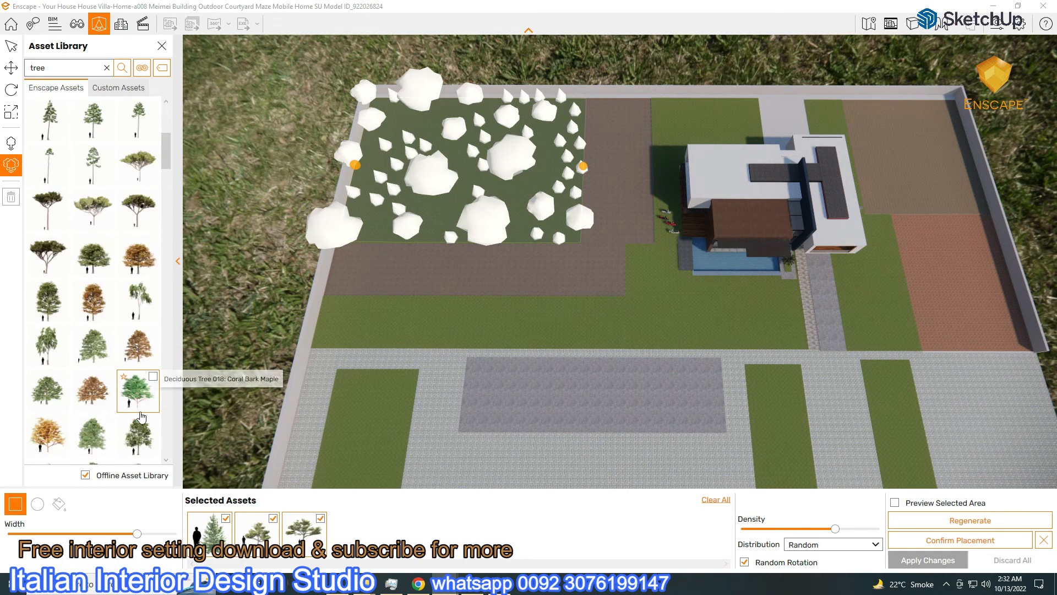
left_click(142, 417)
Add two fallen-leaves assets, a seventh tree and the Mangrove Tree
scroll(133, 355, "down", 3)
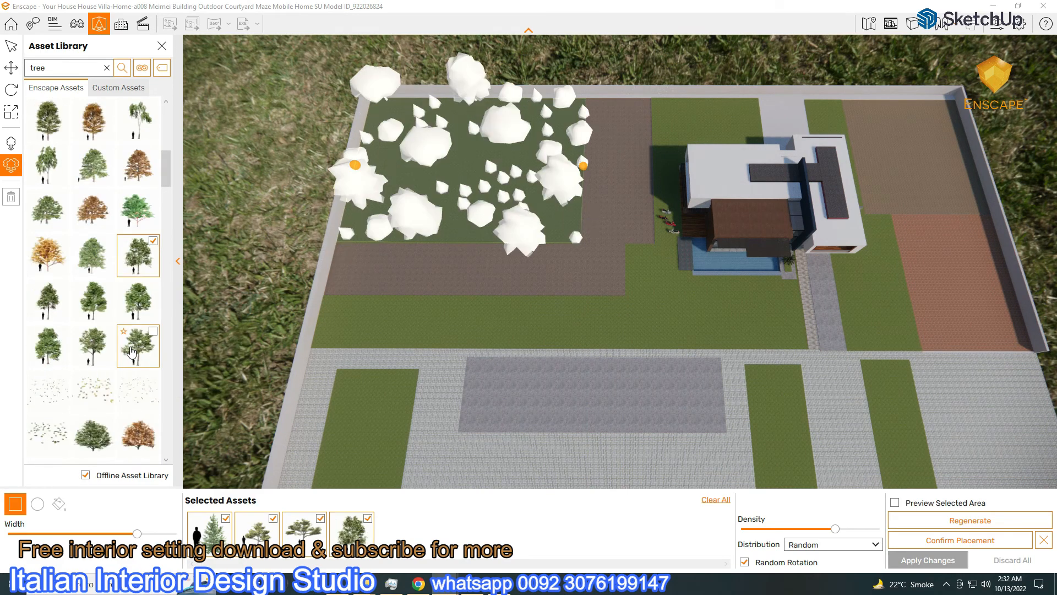
left_click(101, 356)
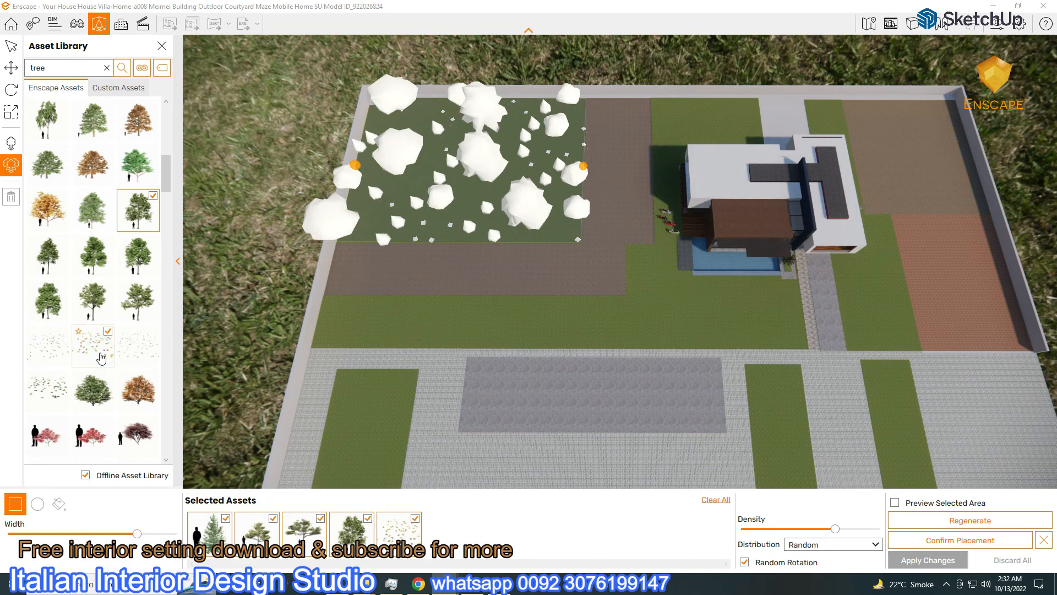
scroll(100, 358, "down", 2)
left_click(48, 256)
scroll(91, 313, "down", 4)
scroll(90, 312, "down", 5)
scroll(90, 312, "down", 5)
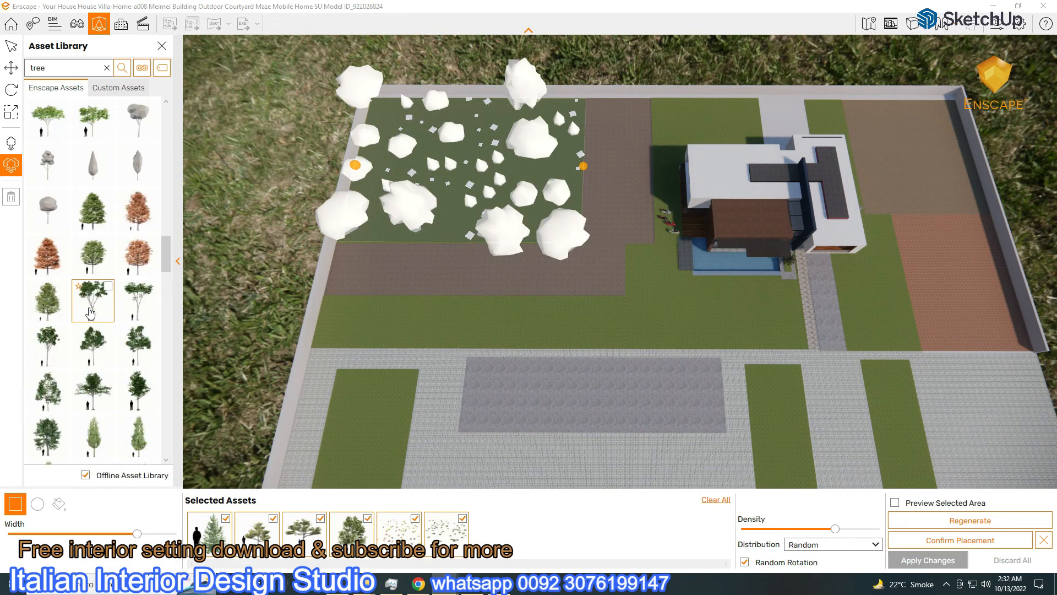
scroll(91, 312, "down", 1)
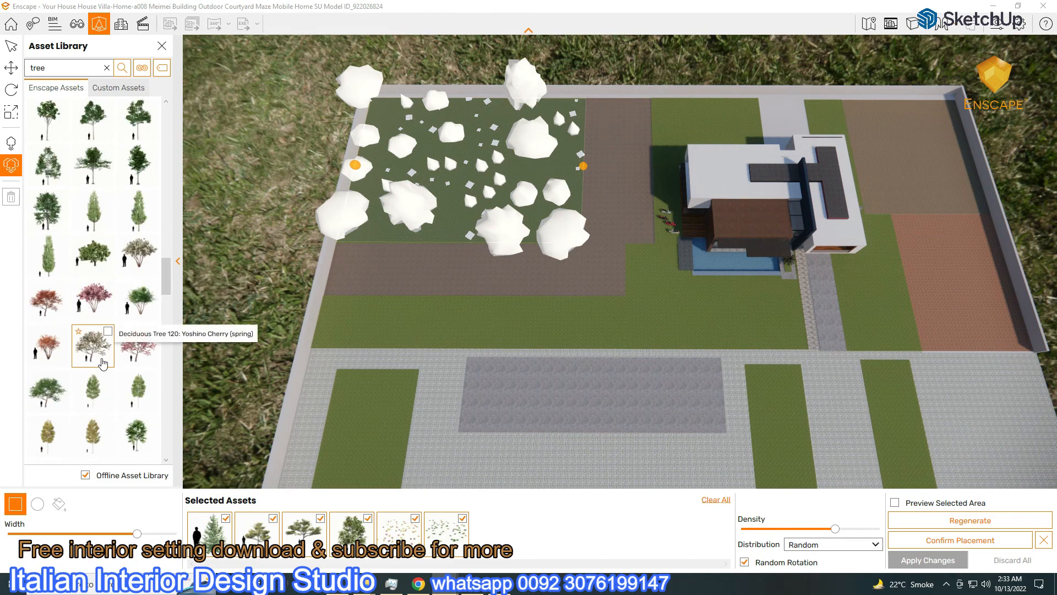
left_click(93, 389)
scroll(106, 322, "down", 10)
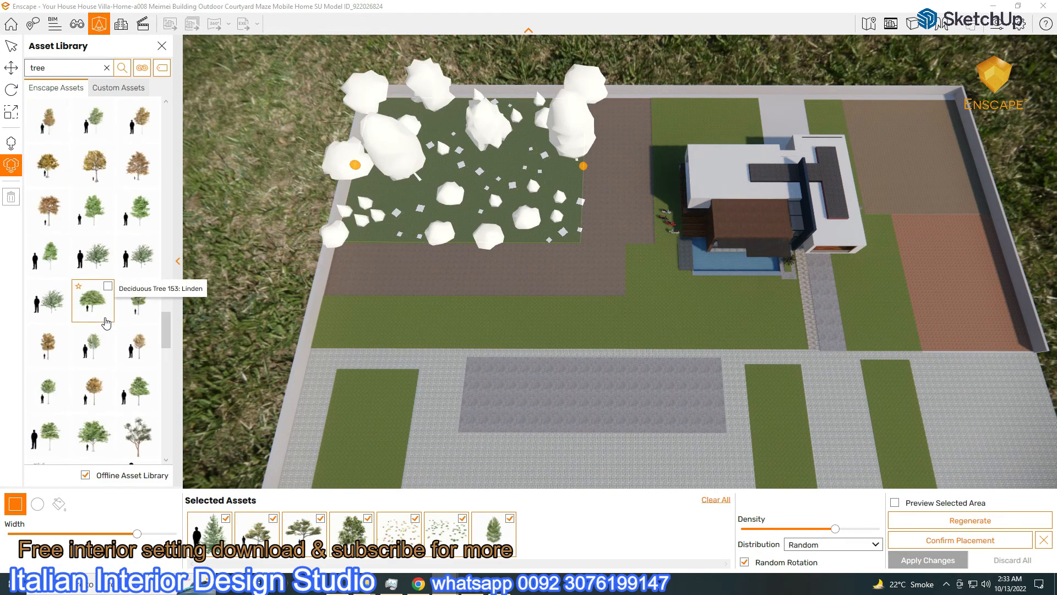
scroll(106, 323, "down", 6)
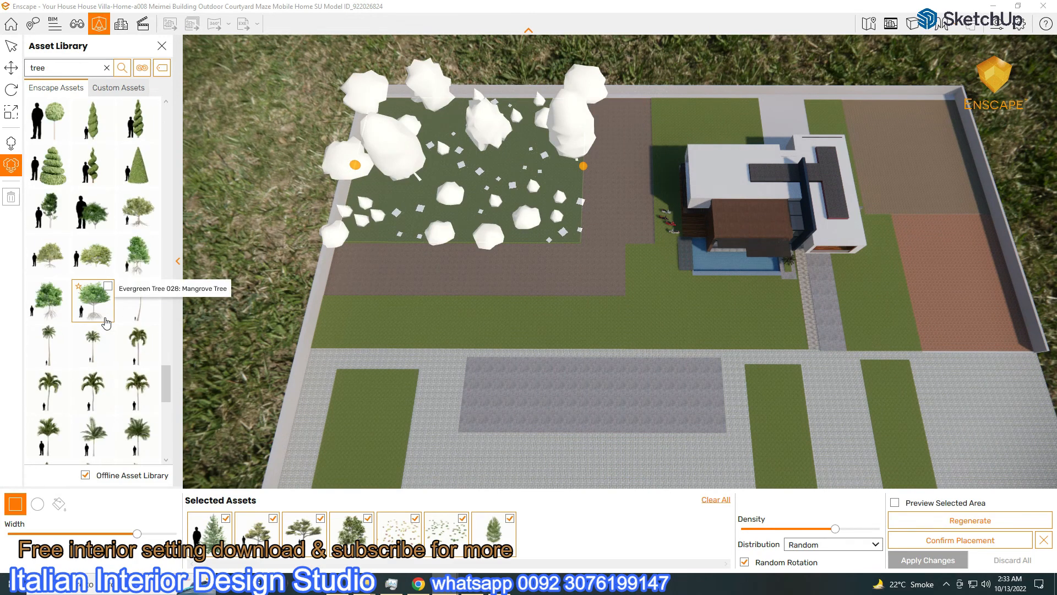
left_click(107, 286)
scroll(104, 286, "down", 5)
scroll(91, 289, "down", 10)
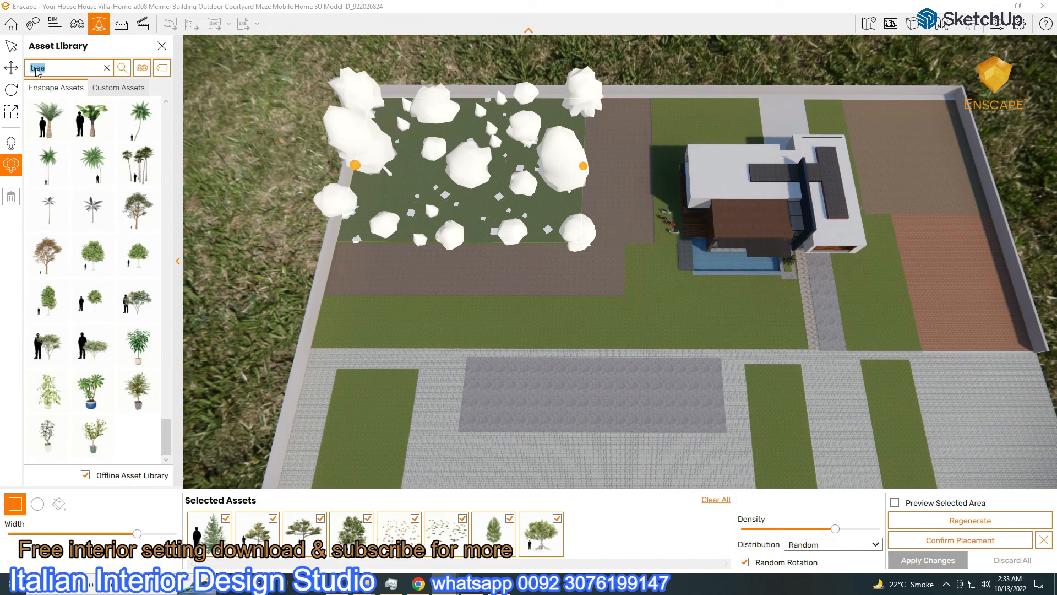
Clear the tree search and add a bush, Dwarf Peppermint and prickly-pear cactus
left_click(105, 67)
left_click_drag(166, 128, 153, 244)
left_click_drag(170, 288, 166, 361)
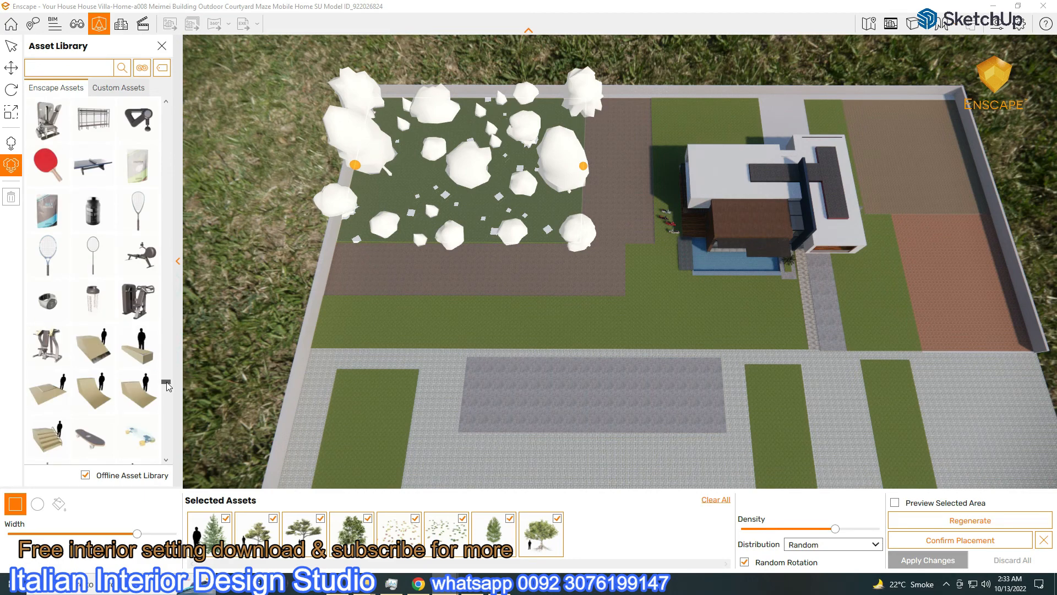
left_click(92, 165)
scroll(93, 220, "down", 3)
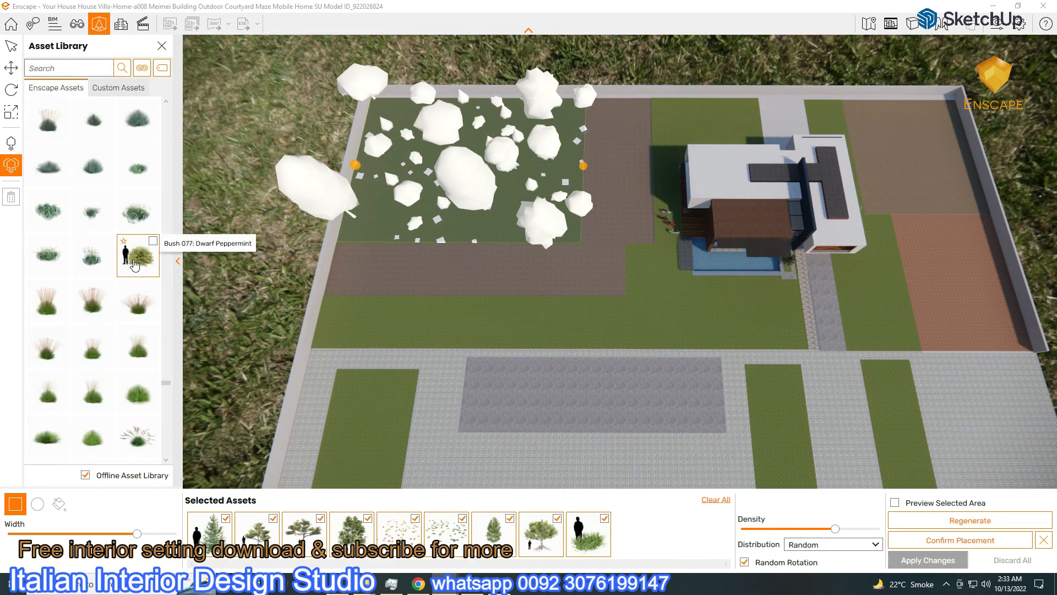
left_click(135, 266)
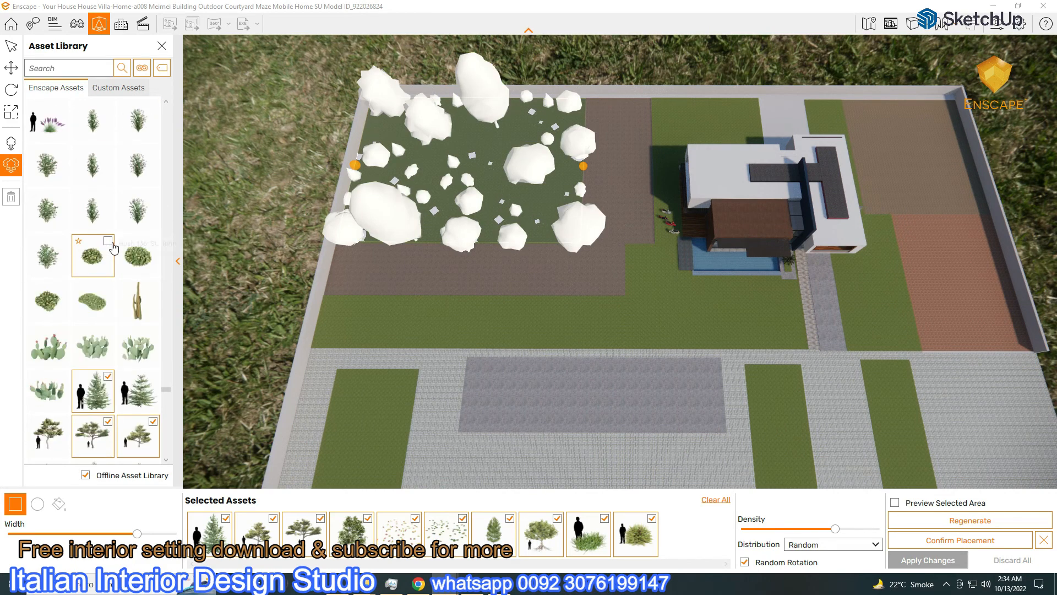
left_click(137, 344)
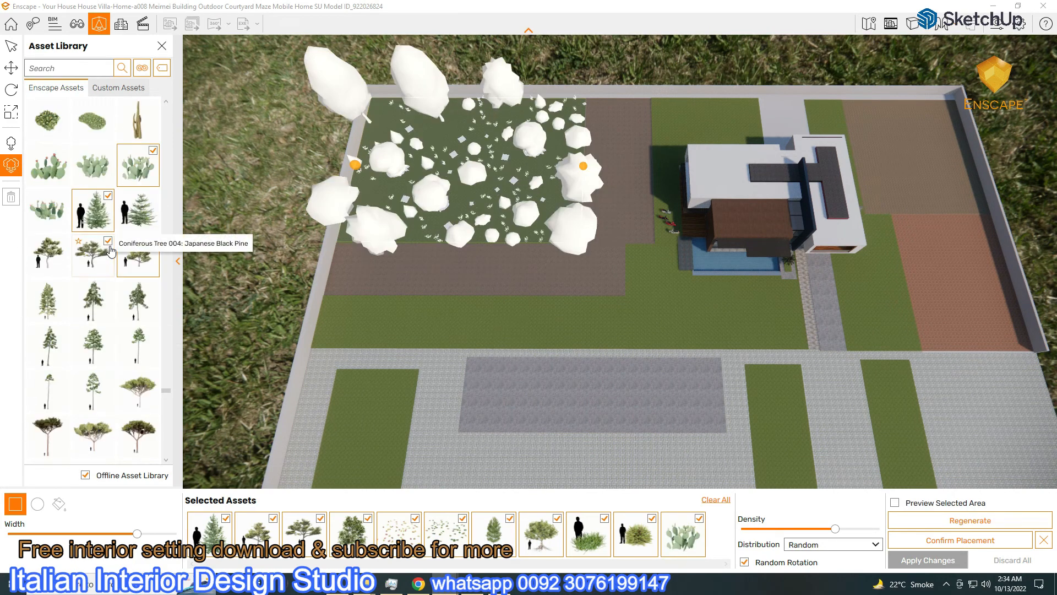
Add grass and a group of stones to the selected assets
scroll(113, 253, "down", 10)
scroll(119, 258, "down", 6)
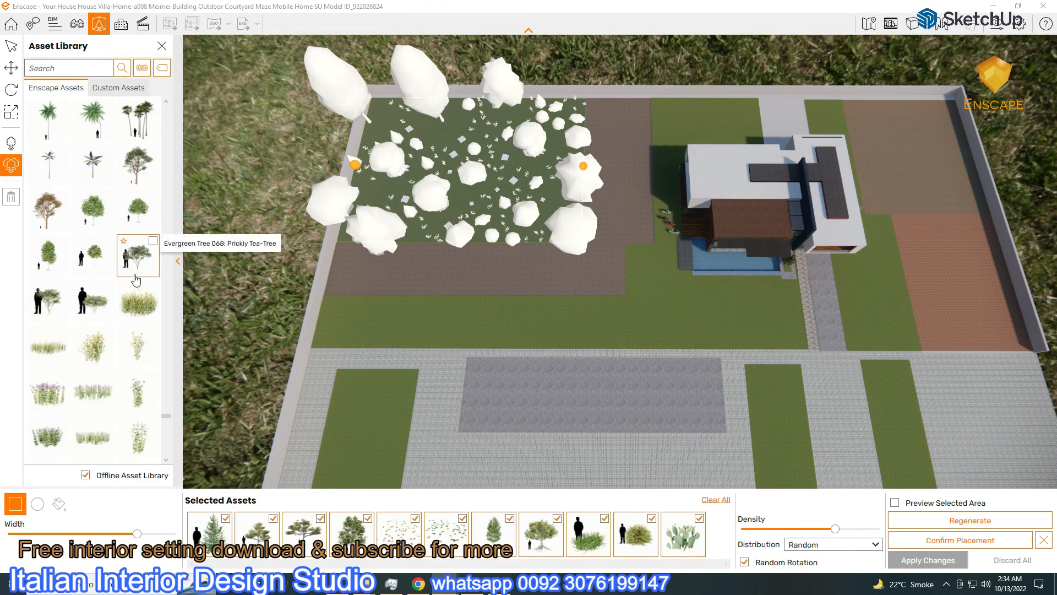
left_click(48, 346)
scroll(122, 254, "down", 4)
scroll(123, 253, "down", 8)
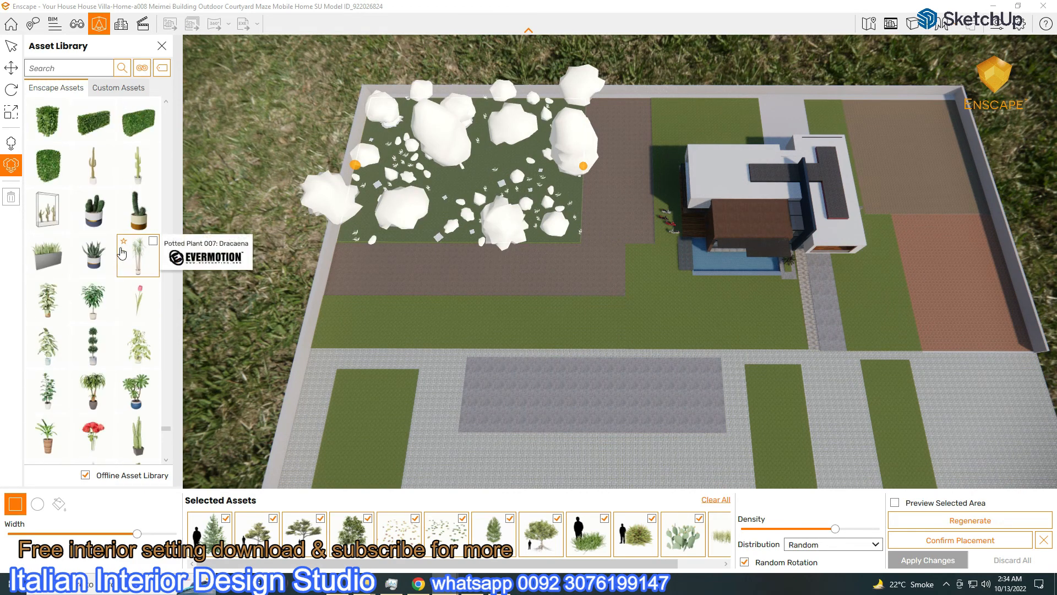
scroll(121, 253, "down", 8)
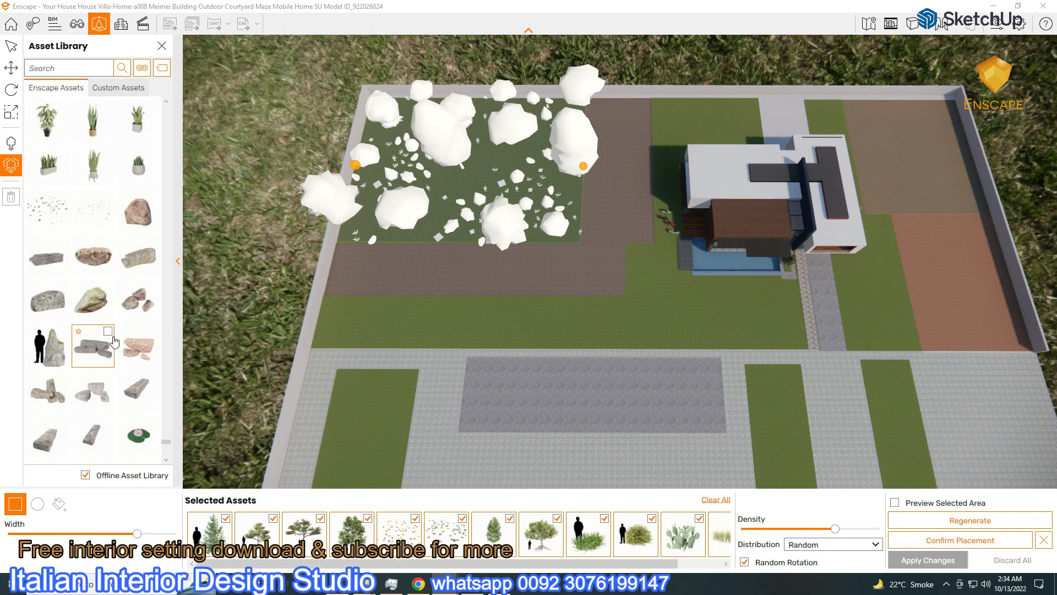
left_click(93, 391)
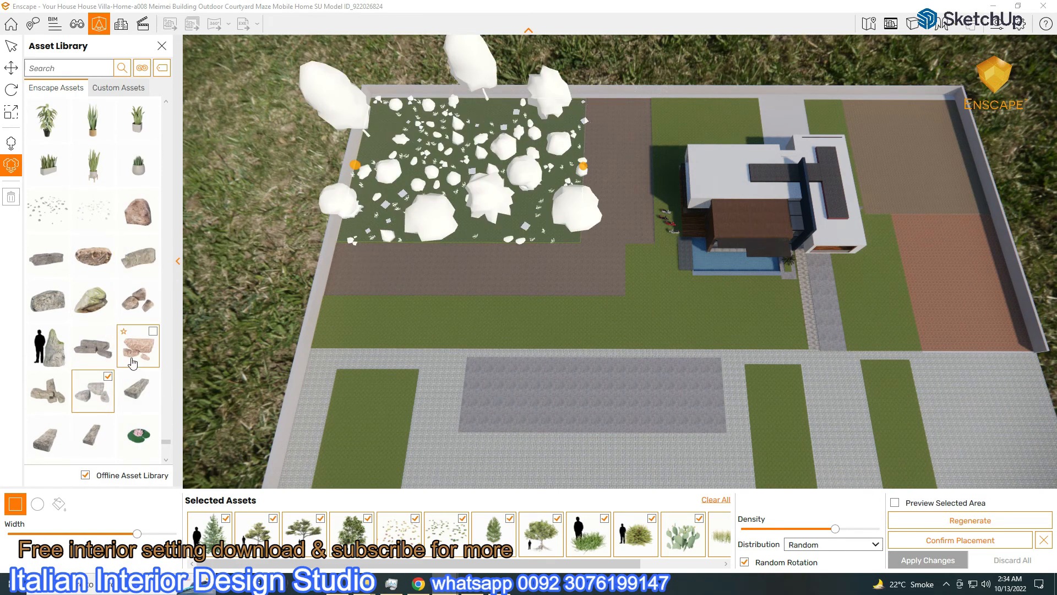
Raise the density, show placeholders, regenerate the layout twice and narrow the area slightly
left_click_drag(837, 532, 864, 529)
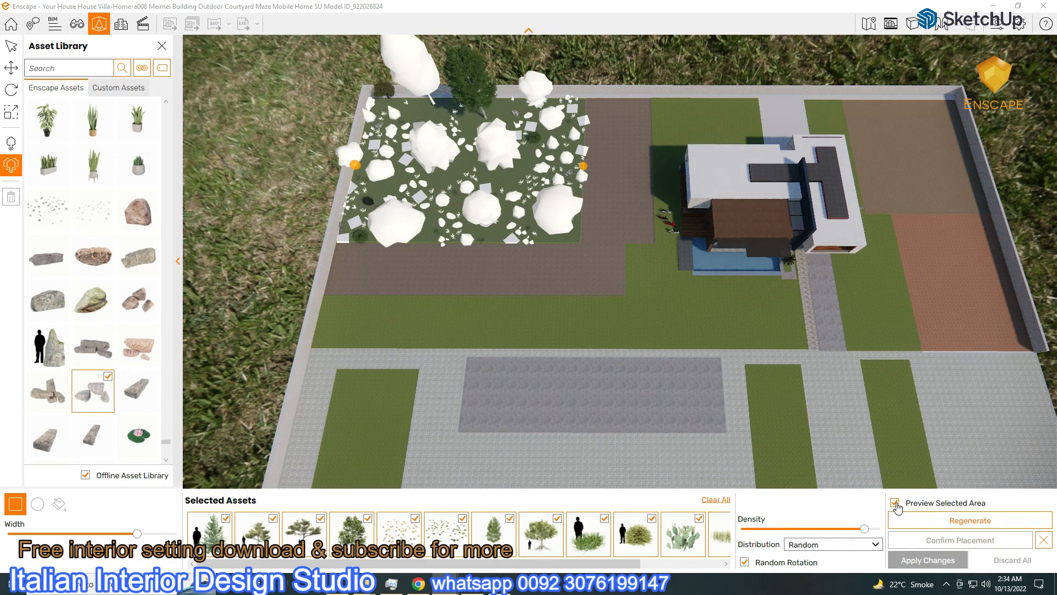
scroll(510, 184, "up", 5)
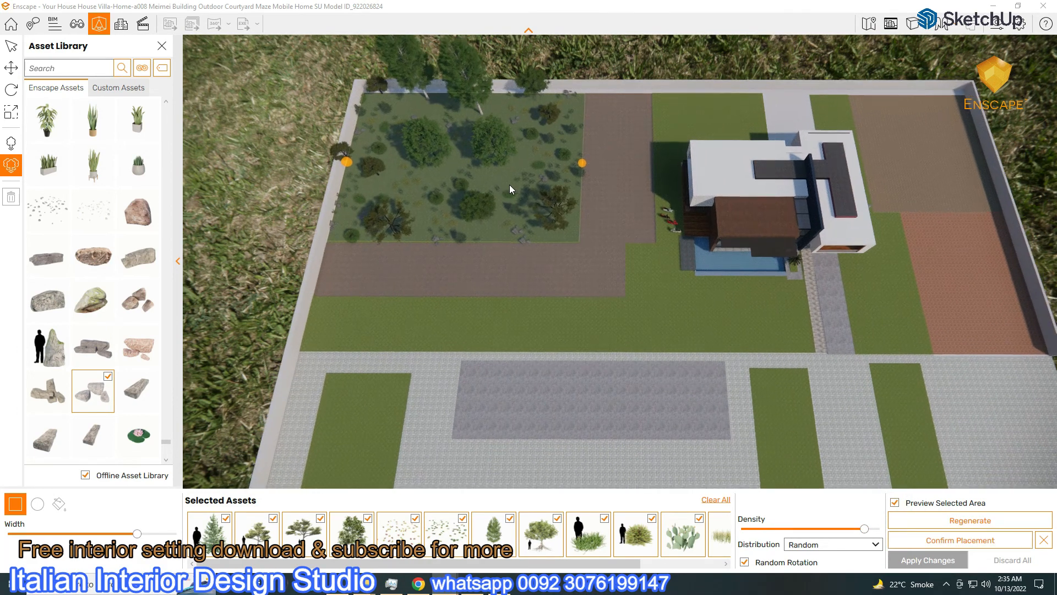
left_click(895, 503)
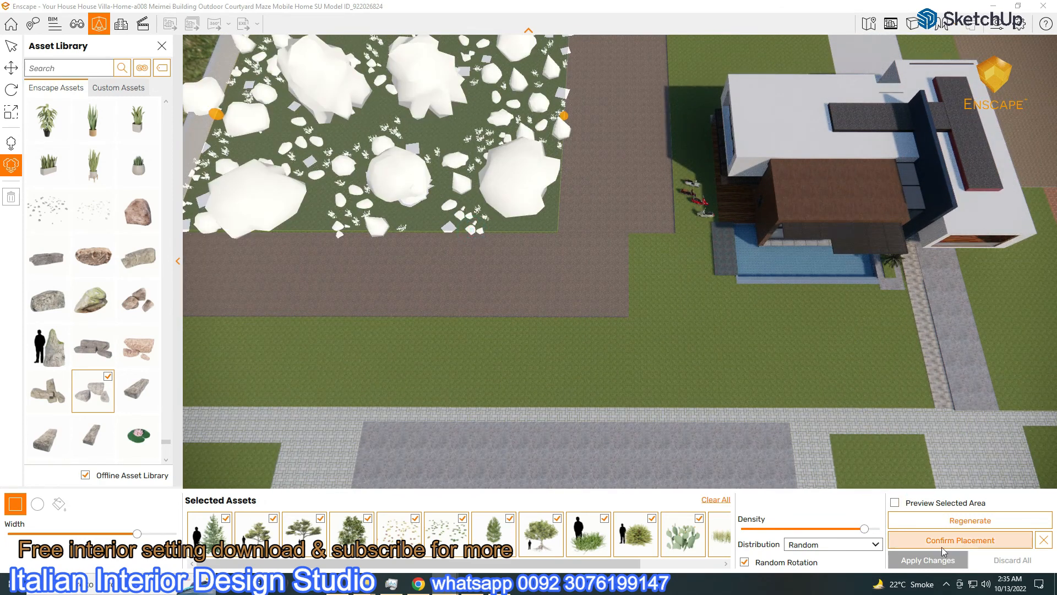
left_click(958, 522)
left_click(958, 523)
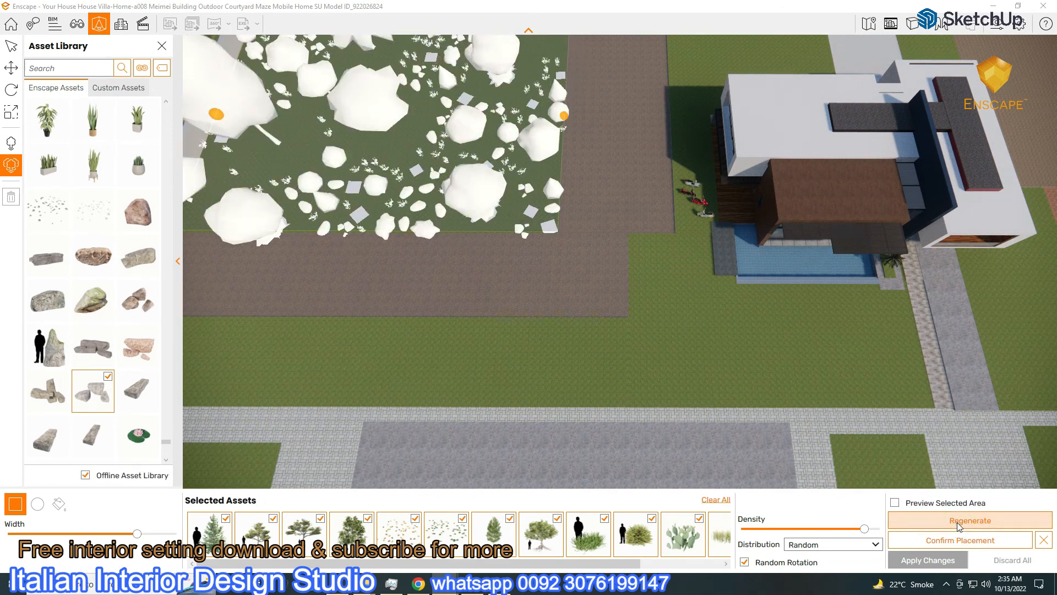
left_click_drag(137, 534, 129, 536)
Confirm and apply the lawn planting, then begin a new area on the lower lawn
left_click(934, 540)
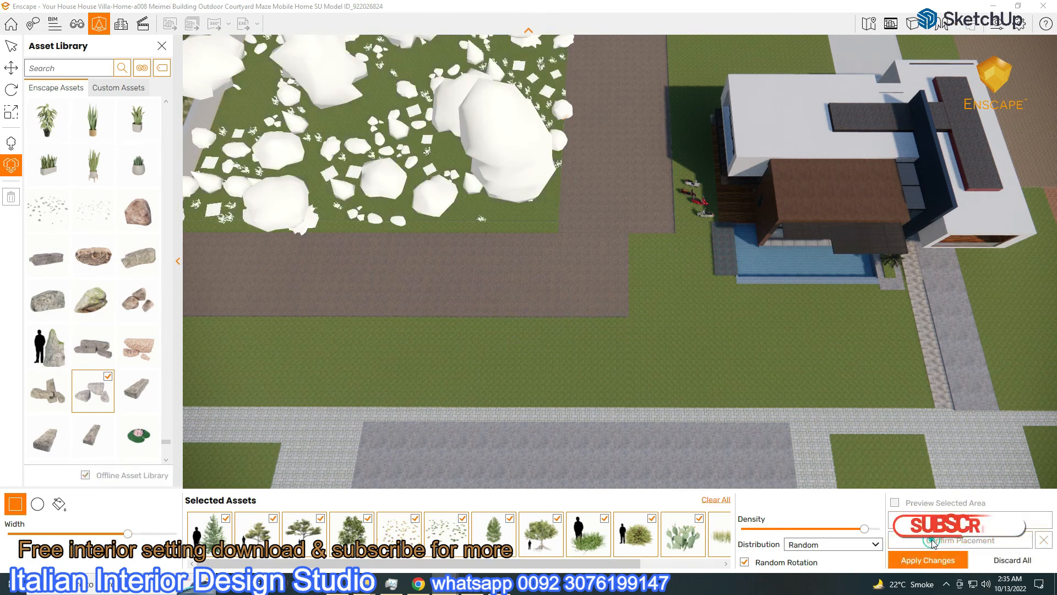
left_click(927, 563)
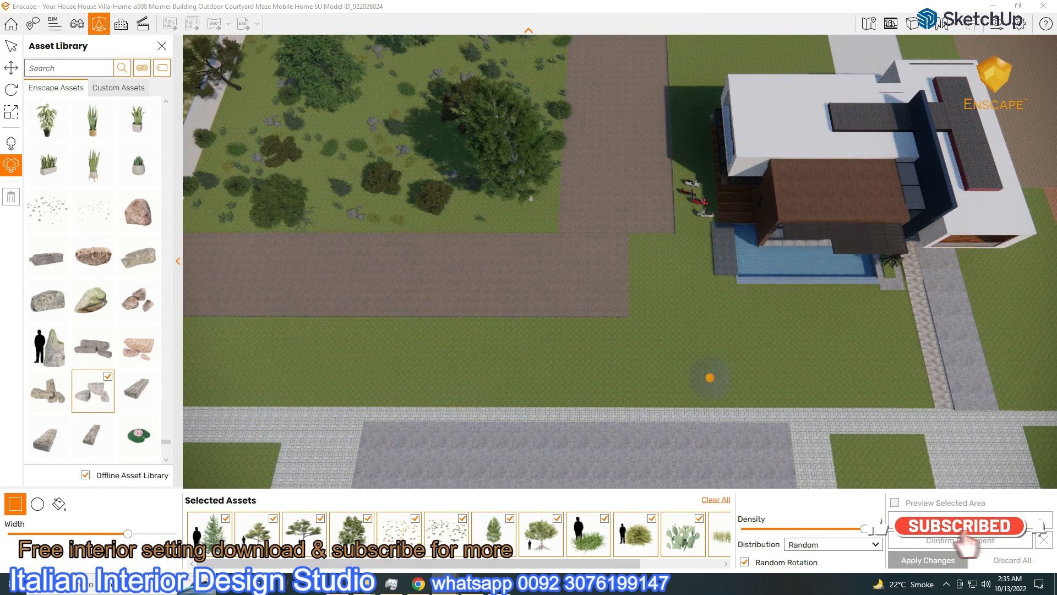
scroll(334, 366, "down", 5)
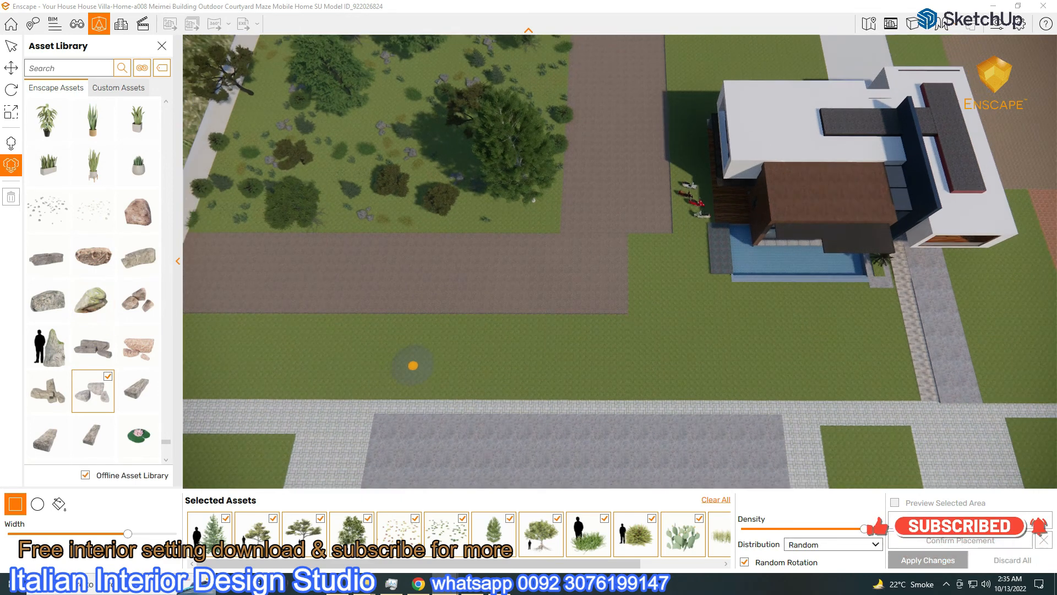
left_click(246, 328)
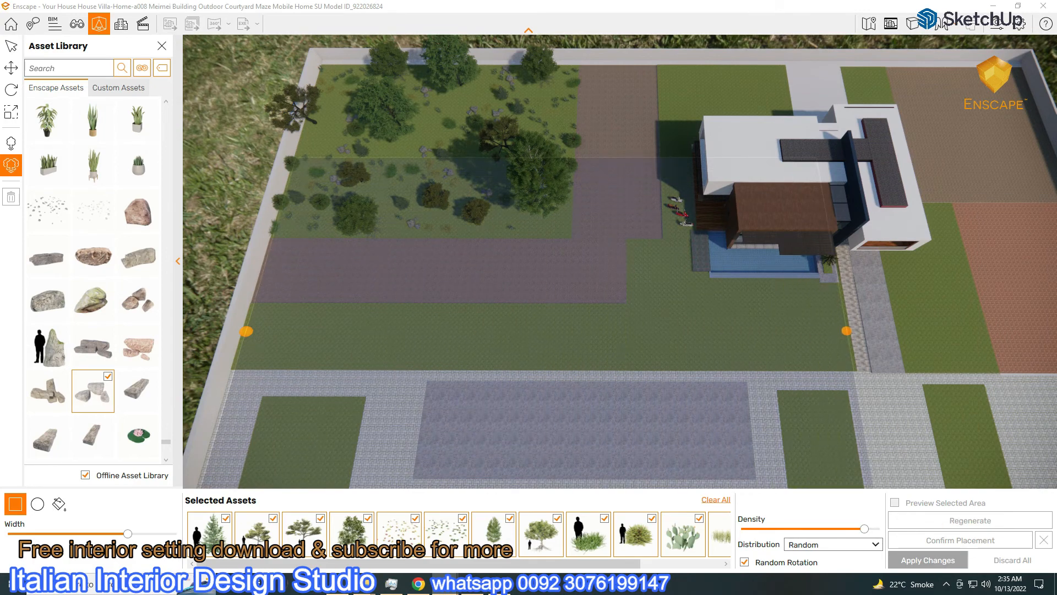
Finish the new strip, narrow its width, then confirm and apply its planting
left_click(851, 331)
left_click_drag(113, 537, 27, 532)
left_click(958, 541)
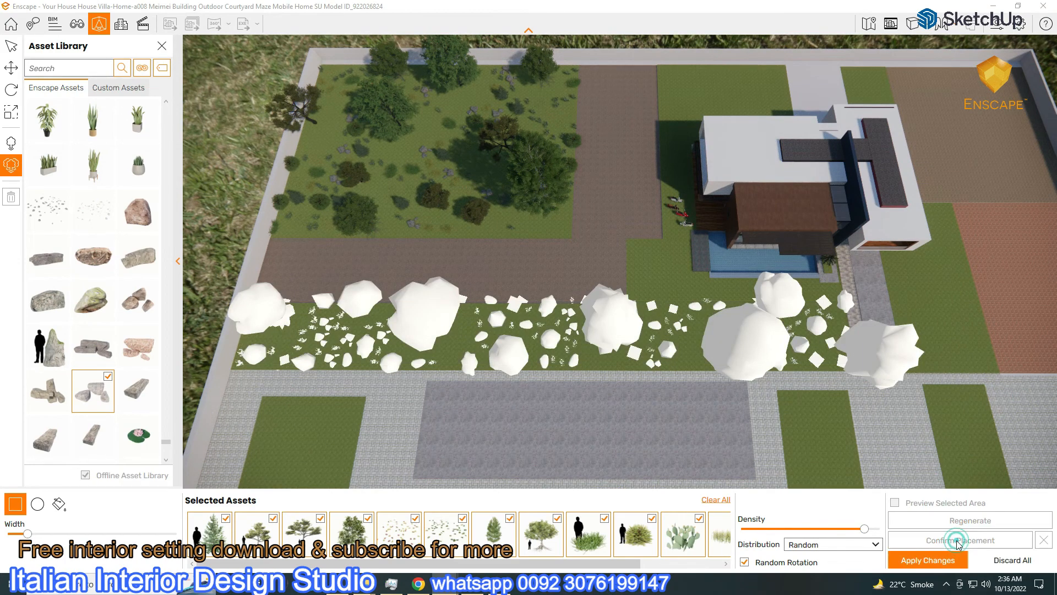
left_click(928, 560)
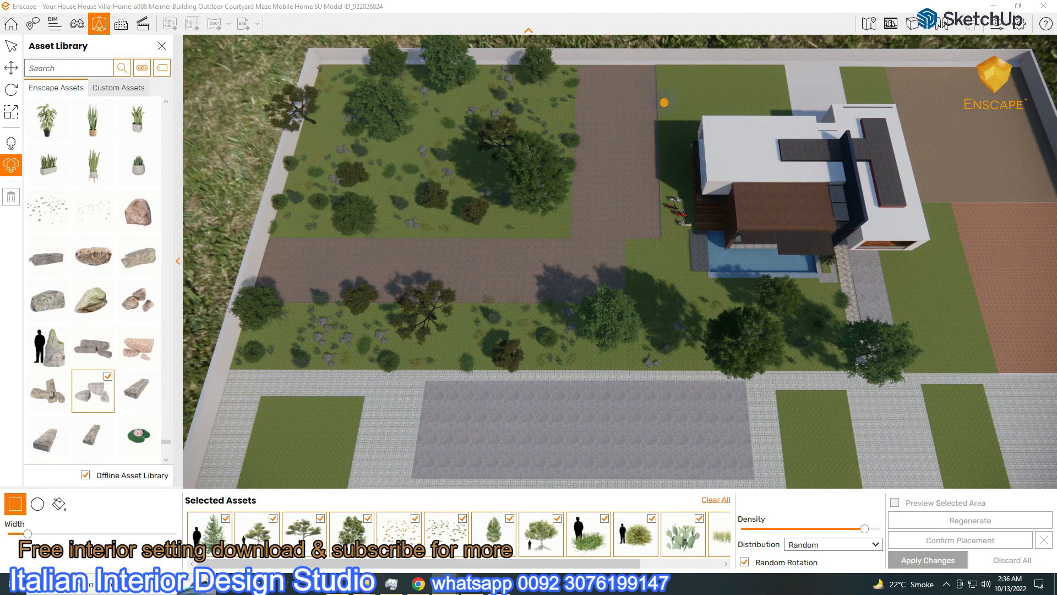
Draw a second strip behind the house, widen it for rocks, then confirm and apply
key("w")
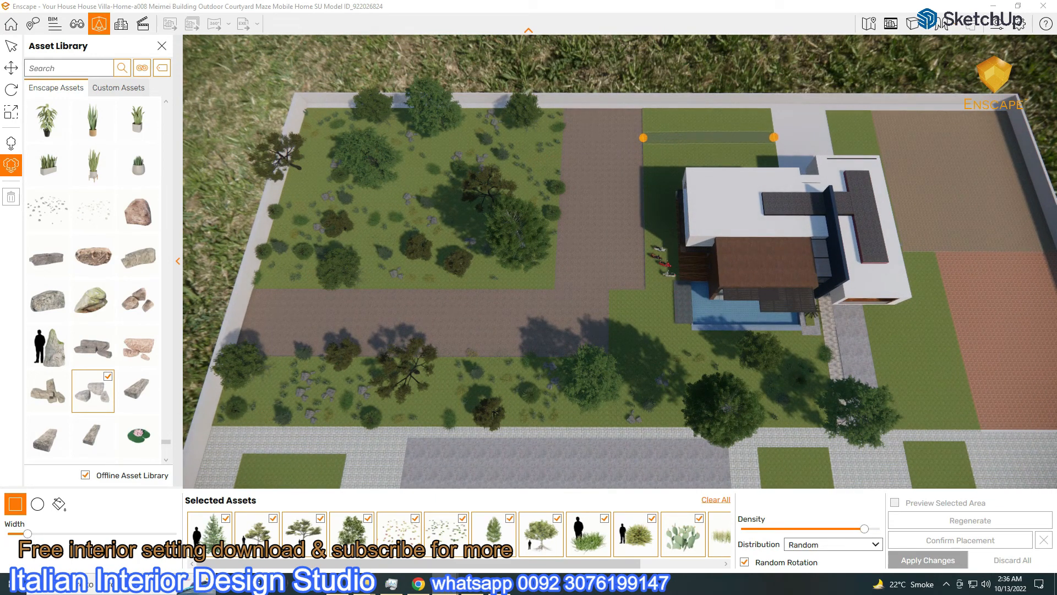
left_click(774, 138)
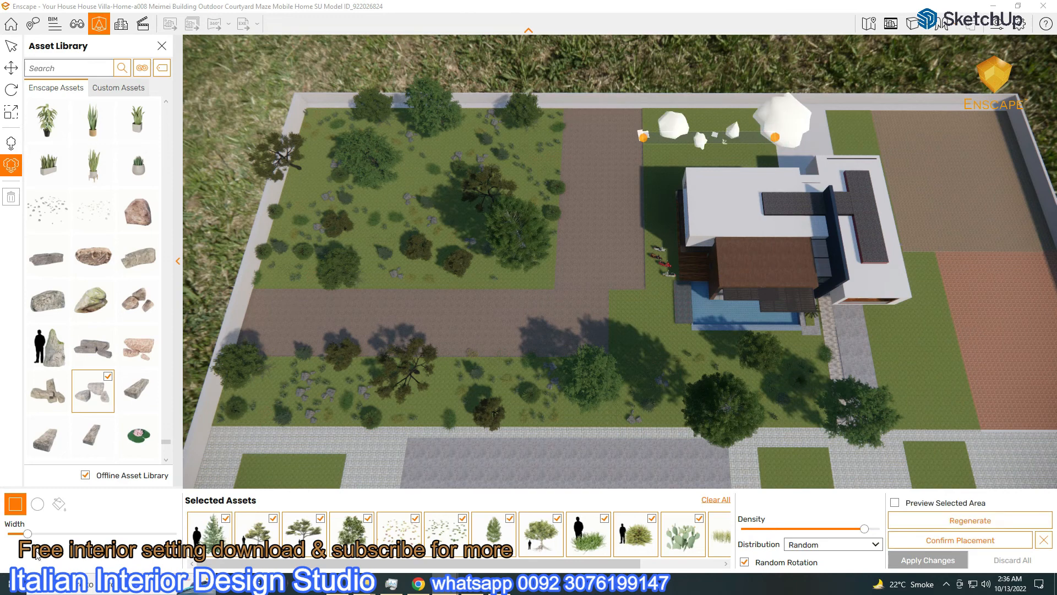
left_click_drag(34, 536, 100, 538)
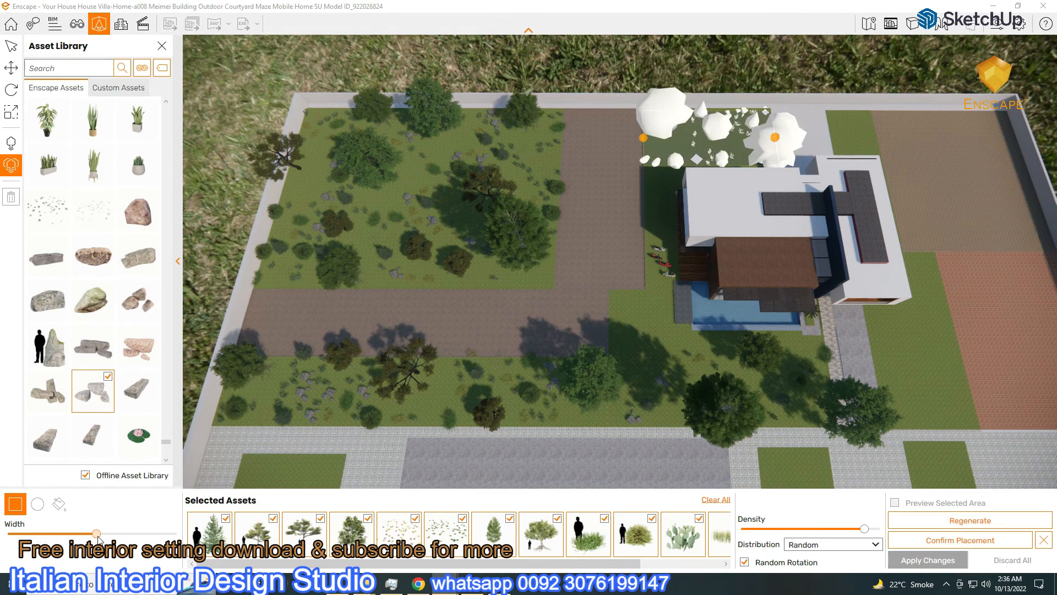
left_click(963, 541)
left_click(928, 560)
right_click_drag(746, 362, 606, 342)
Clear all selected assets, then add a tree, a white-flowered plant and a small red flower
left_click(715, 500)
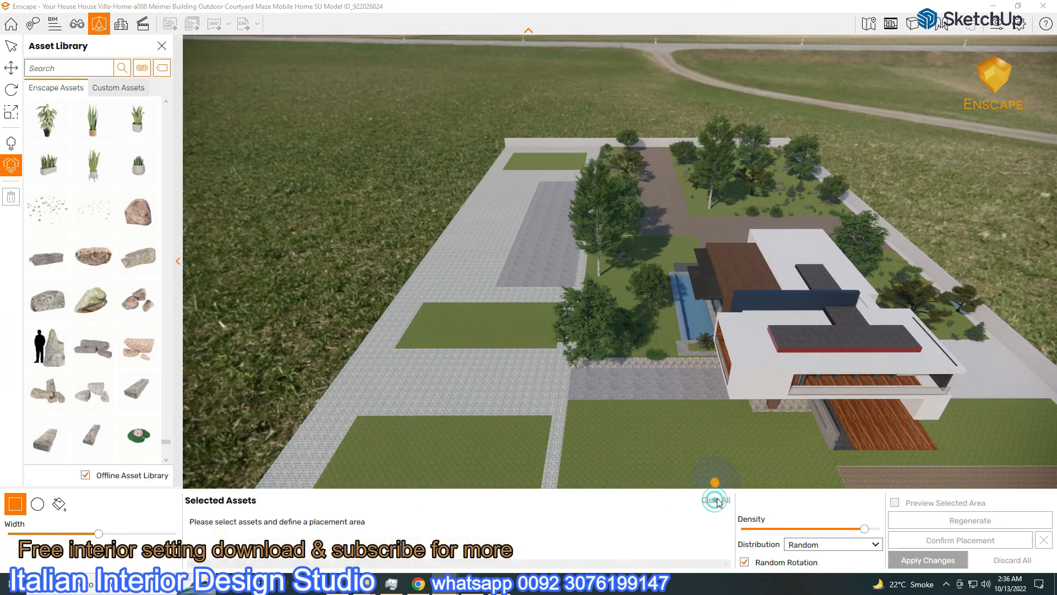
key("s")
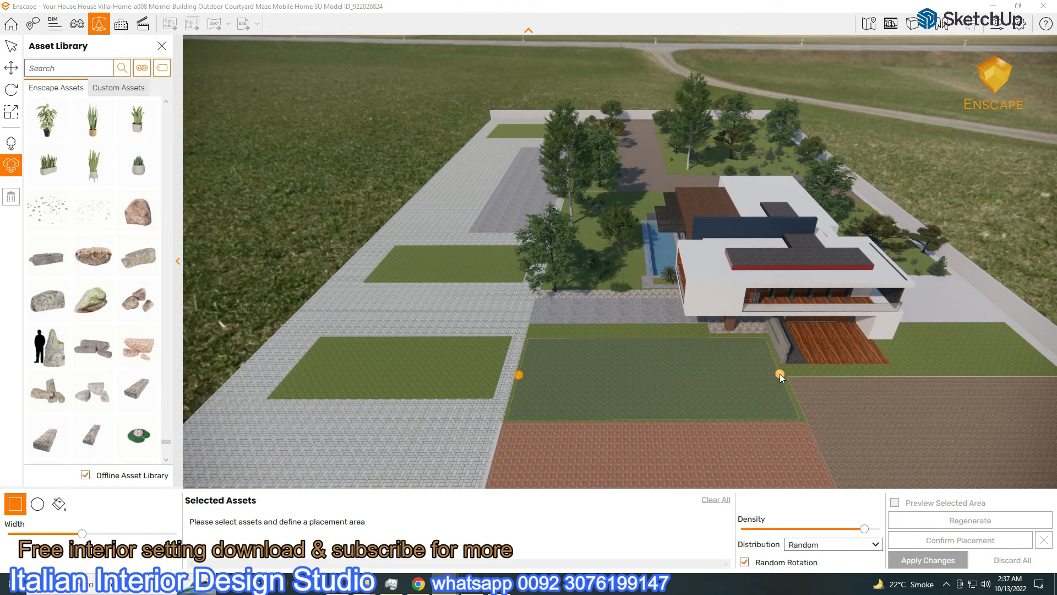
scroll(135, 353, "up", 5)
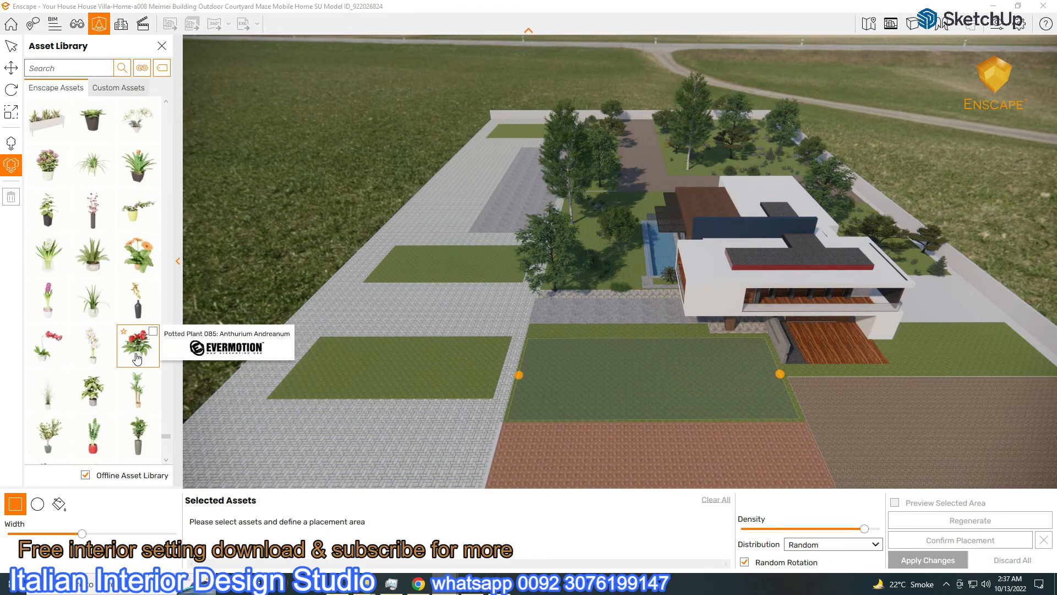
scroll(138, 360, "up", 5)
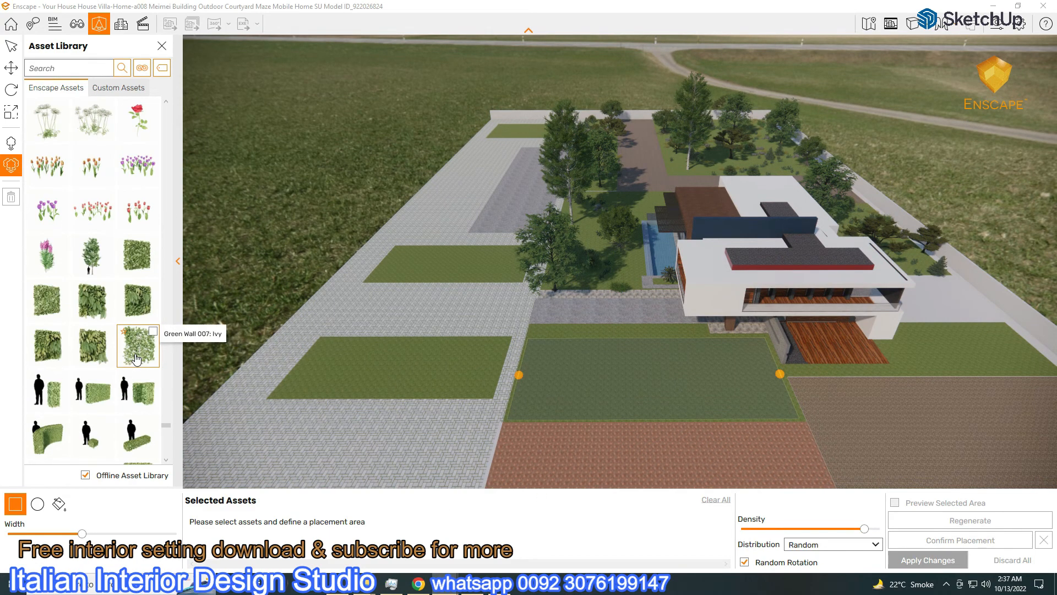
left_click(91, 268)
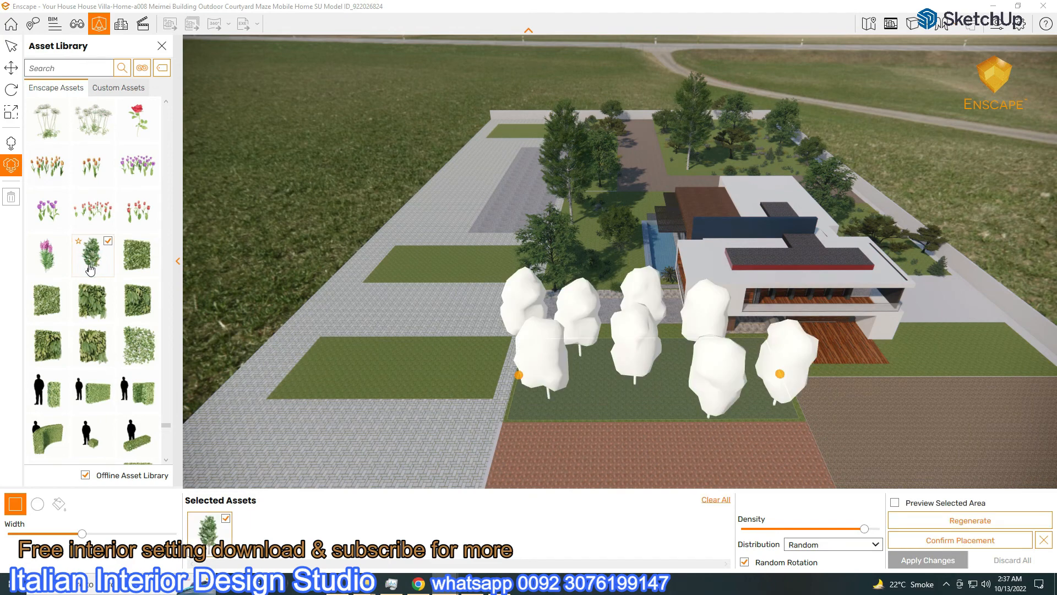
scroll(91, 268, "up", 4)
left_click(93, 291)
scroll(92, 220, "up", 1)
left_click(93, 209)
Add the Iris, a Hydrangea, a leafy plant and another flower to the mix
scroll(94, 221, "up", 4)
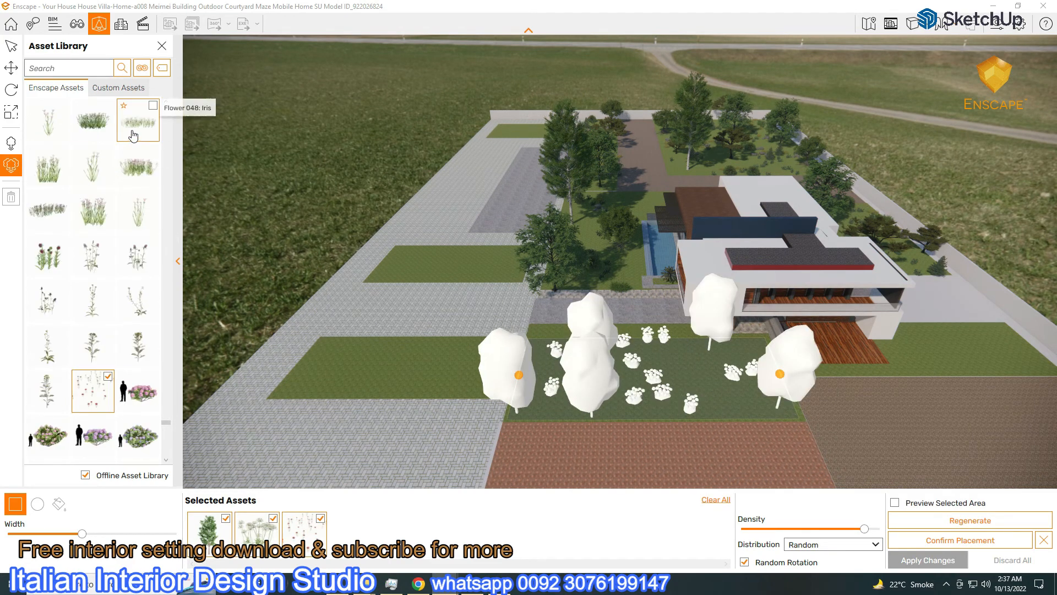
left_click(134, 135)
scroll(97, 210, "up", 4)
left_click(96, 209)
scroll(97, 209, "up", 4)
left_click(136, 124)
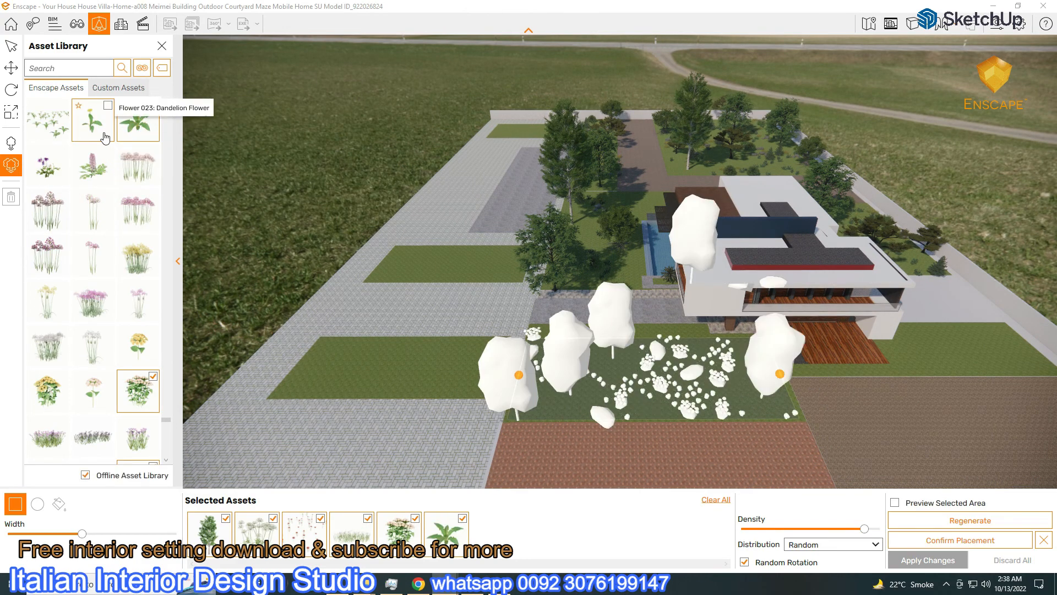
scroll(93, 166, "up", 2)
left_click(58, 218)
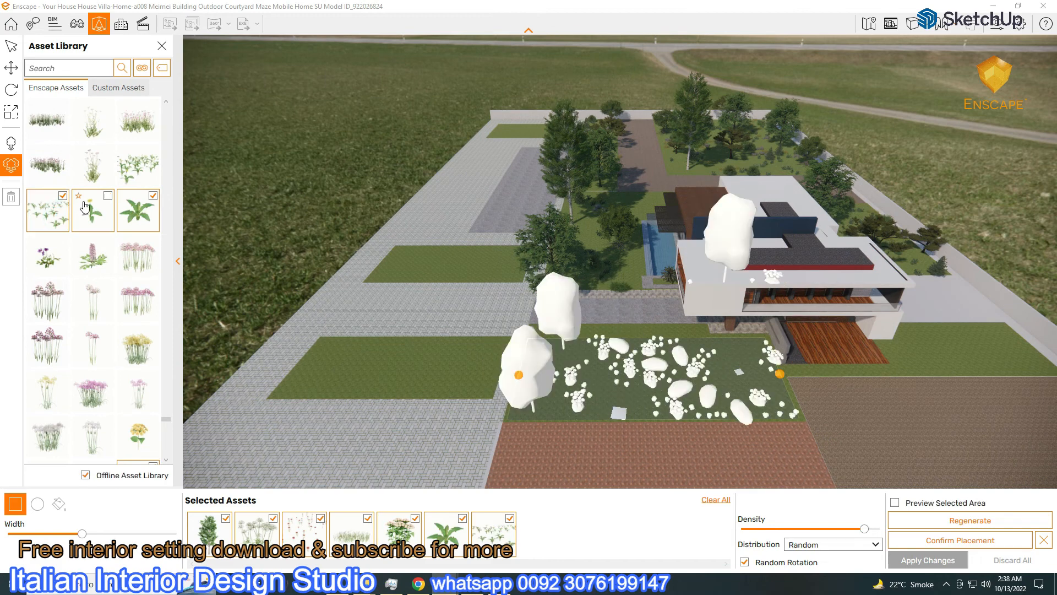
Add another tree and the Mangrove Tree, and remove the first tree from the mix
scroll(121, 247, "up", 10)
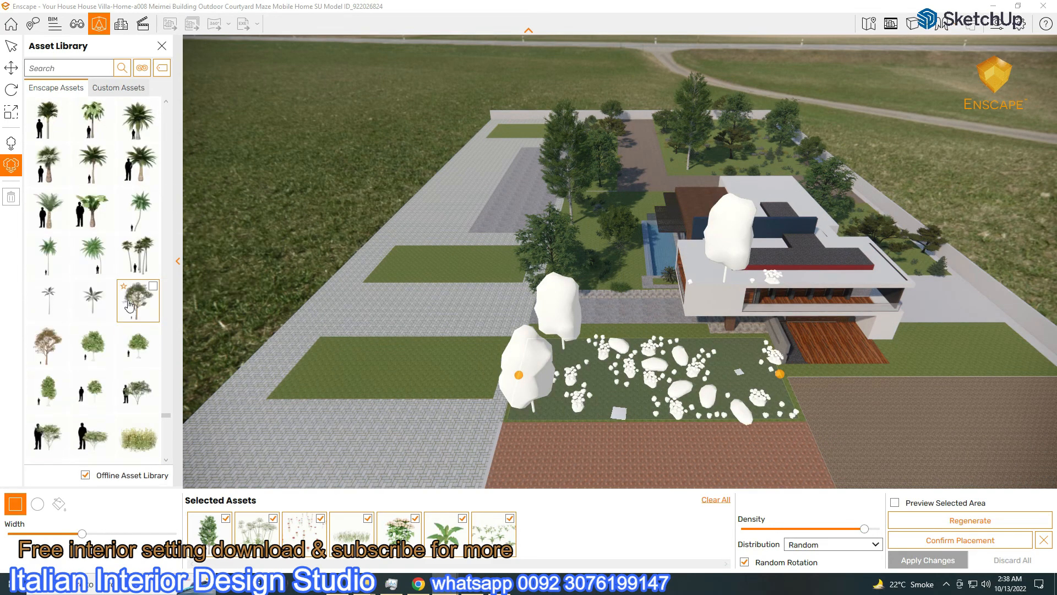
scroll(125, 300, "up", 5)
left_click(93, 212)
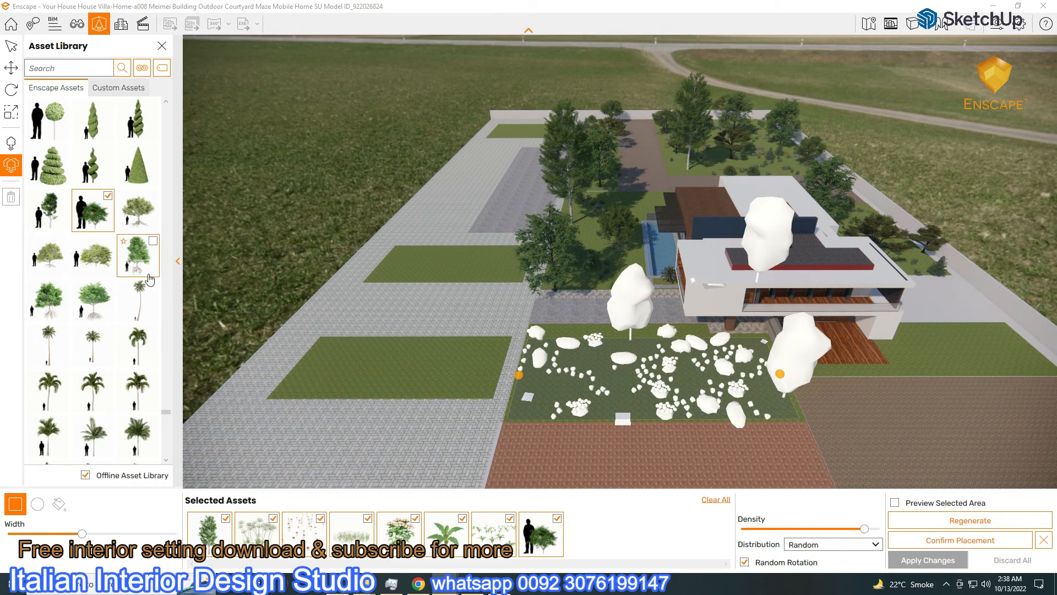
left_click(102, 265)
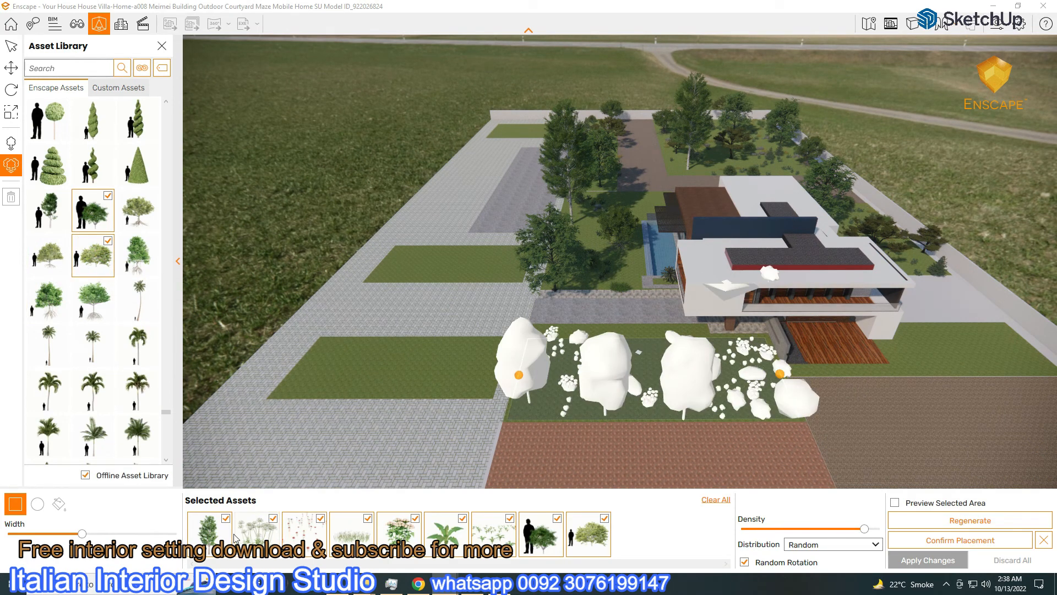
left_click(226, 518)
Narrow the placement width slightly and confirm the front-lawn plant layout
left_click_drag(83, 533, 77, 533)
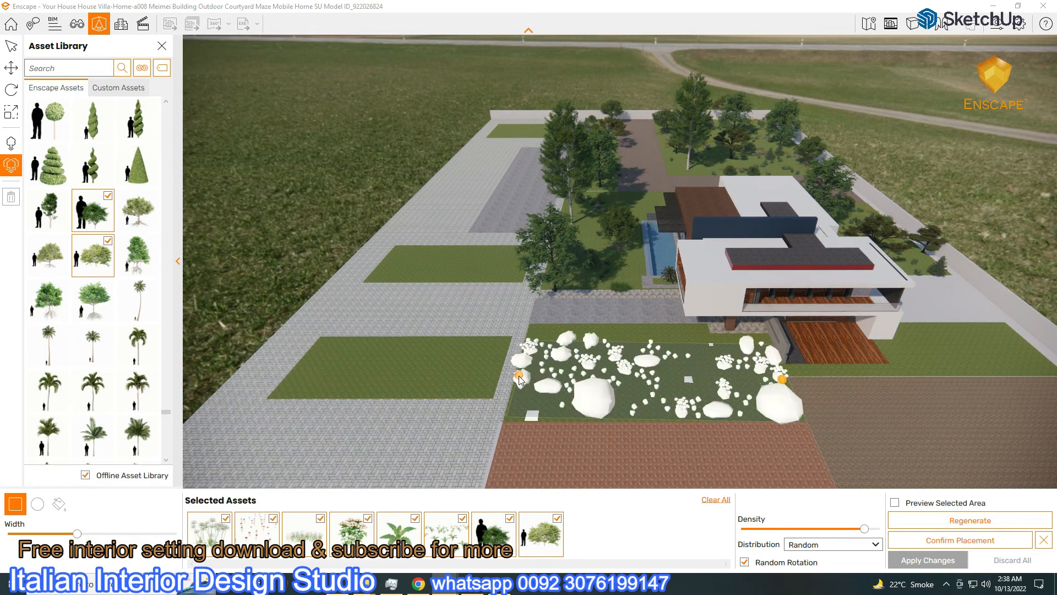
left_click_drag(79, 534, 70, 533)
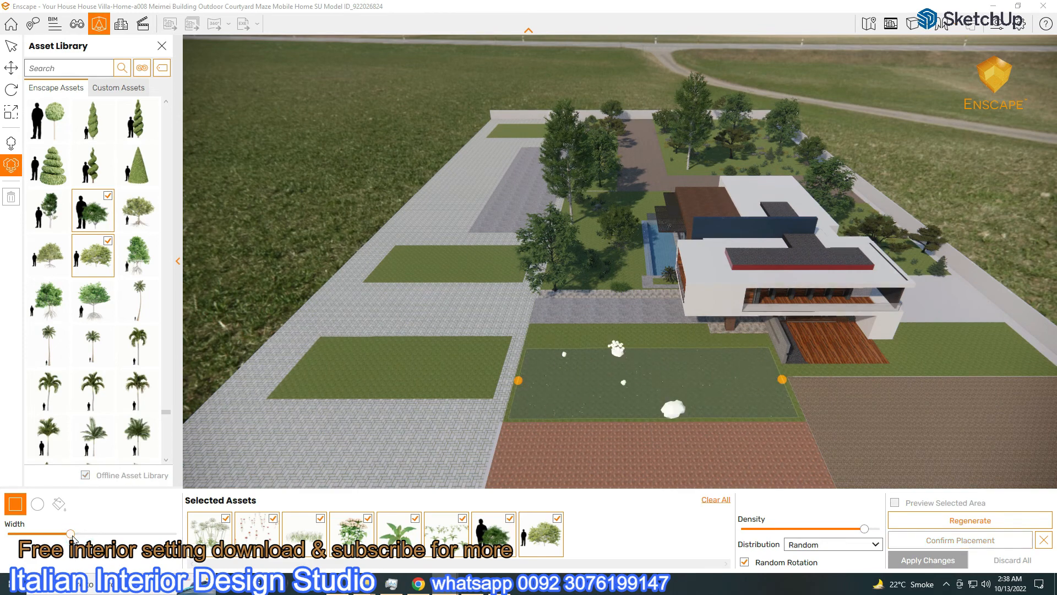
left_click(976, 543)
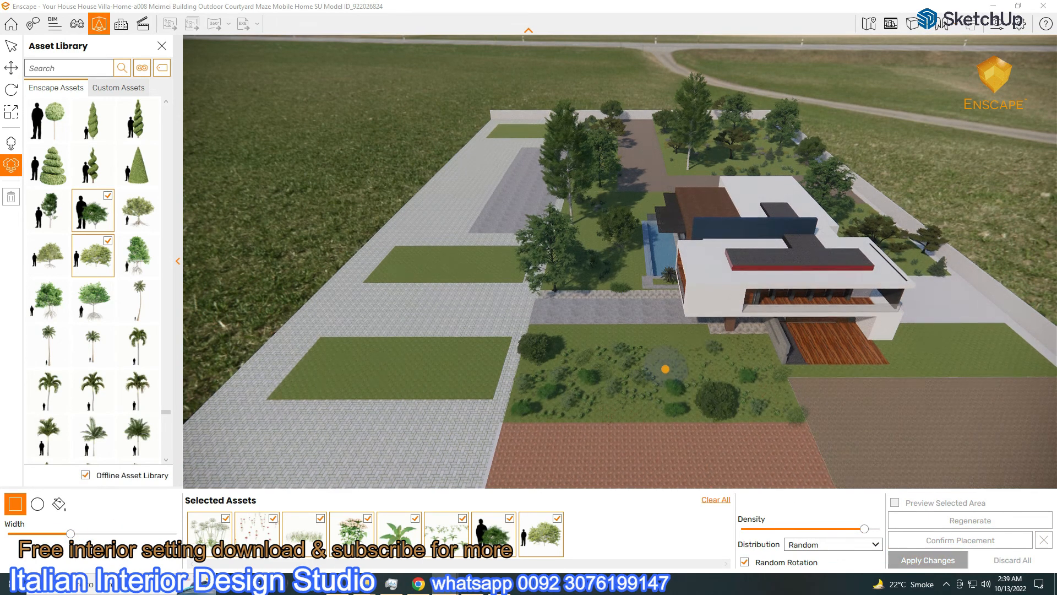
Draw a planting area along the front paving and narrow its width
scroll(665, 368, "up", 3)
left_click(481, 369)
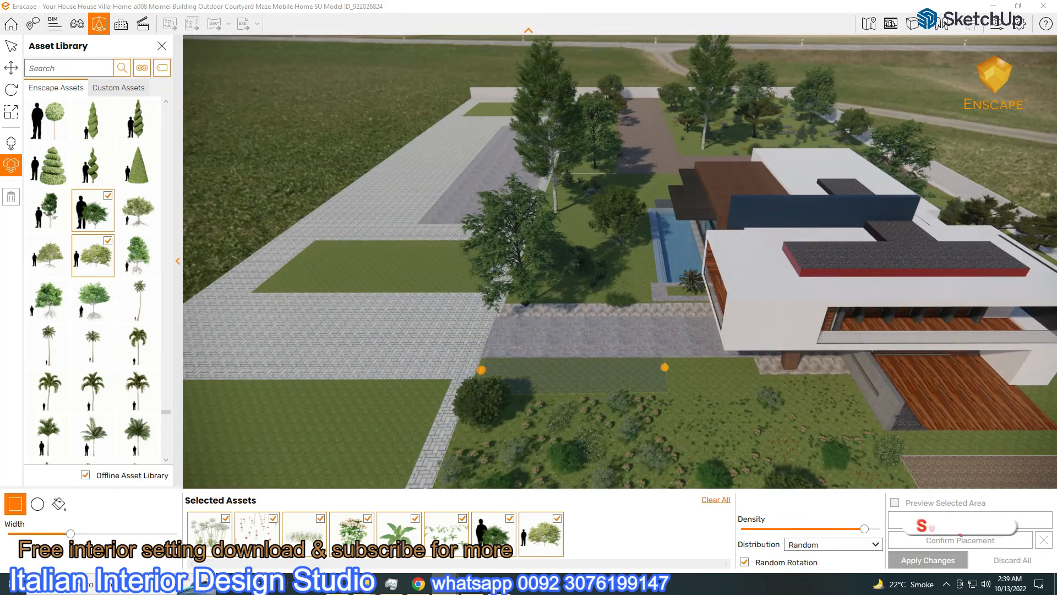
left_click(754, 369)
left_click_drag(71, 533, 35, 535)
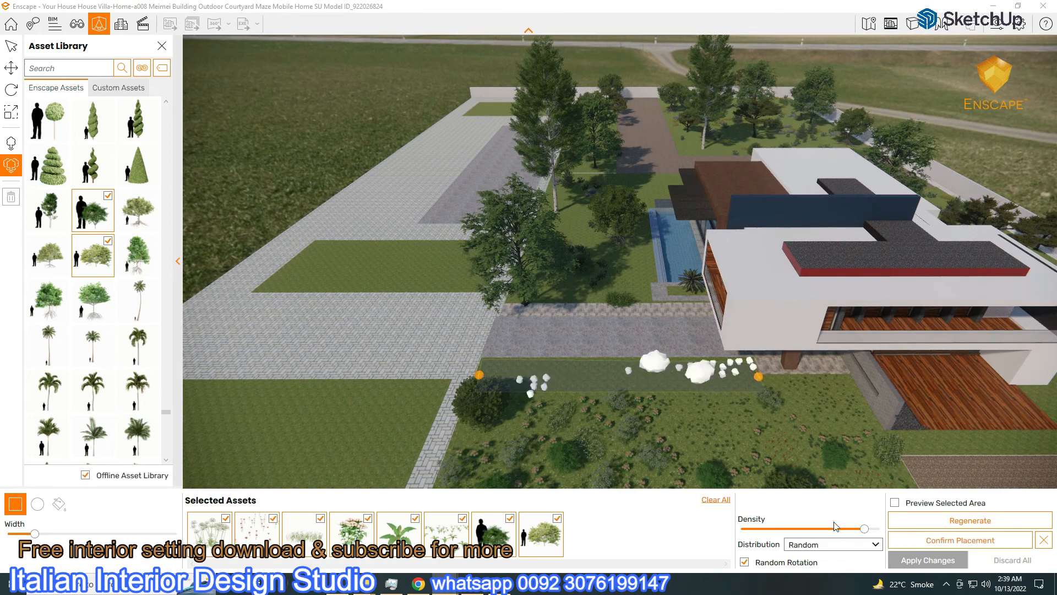
Set density to maximum, regenerate the layout several times and apply the plants
left_click(955, 521)
left_click(956, 521)
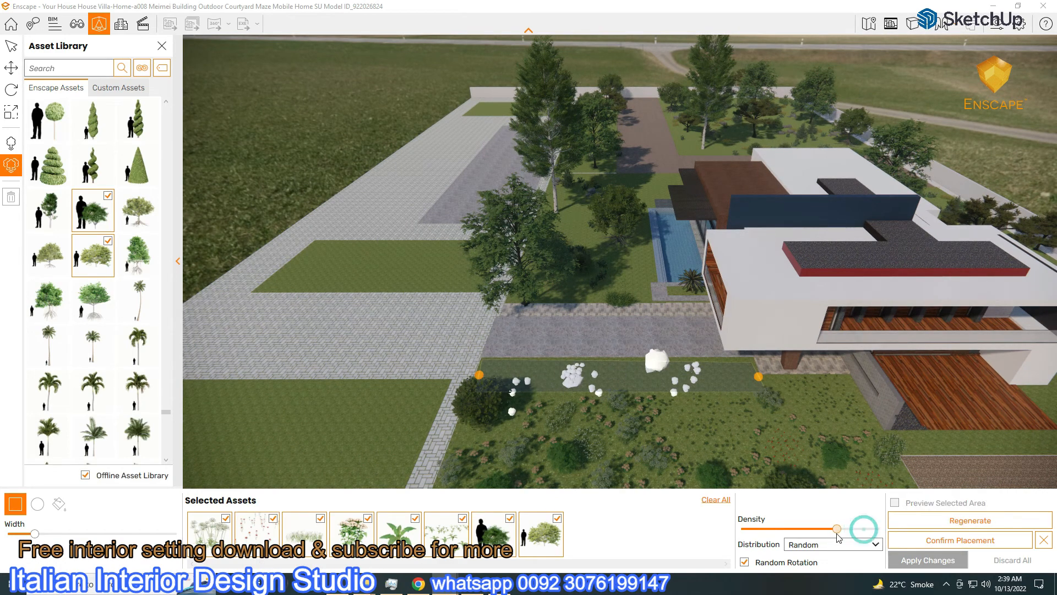
left_click_drag(862, 529, 879, 530)
left_click(937, 521)
left_click(942, 520)
left_click(943, 520)
left_click(945, 521)
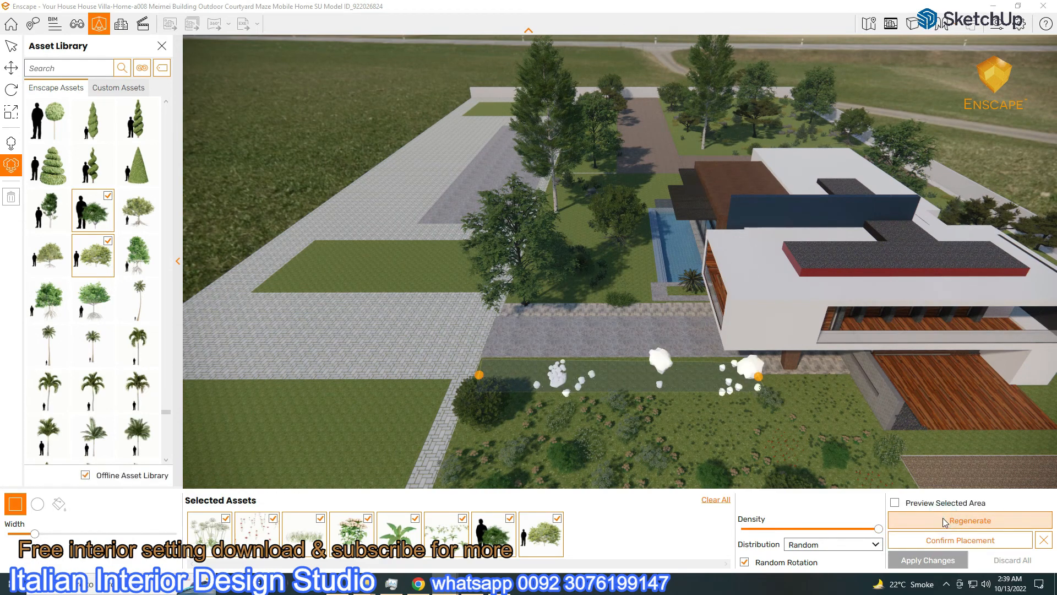
left_click(930, 561)
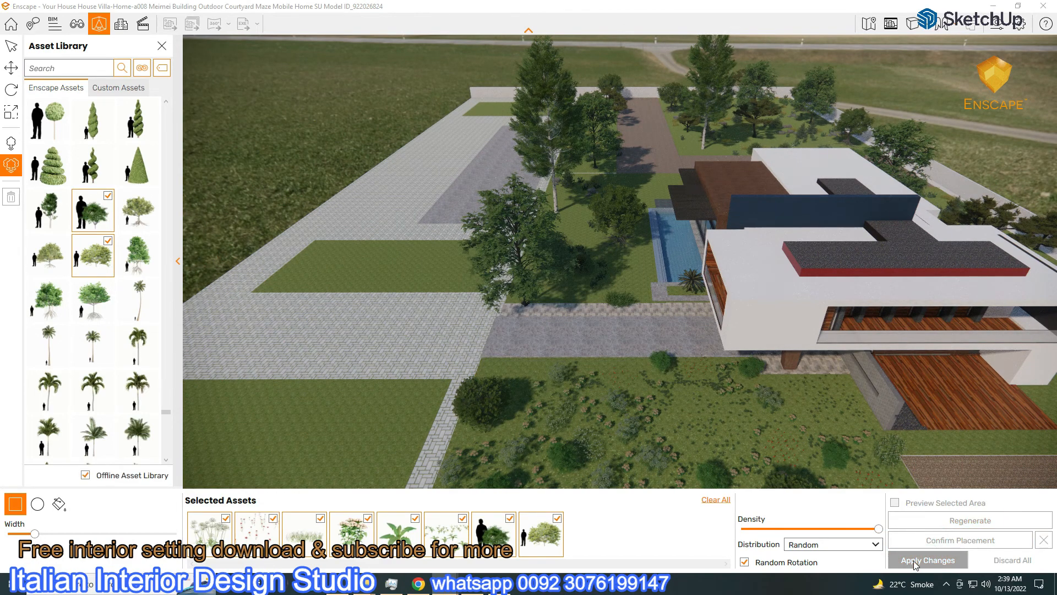
Plant a widened strip on the right lawn, apply it, then select the old Notepad note
scroll(550, 443, "down", 5)
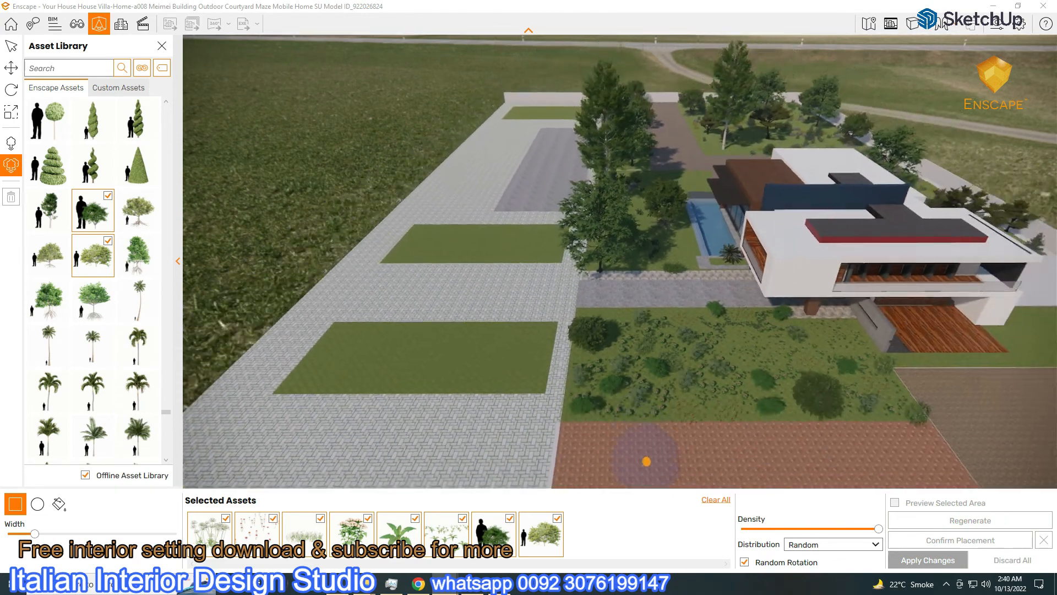
right_click_drag(706, 436, 1020, 384)
right_click_drag(823, 383, 752, 307)
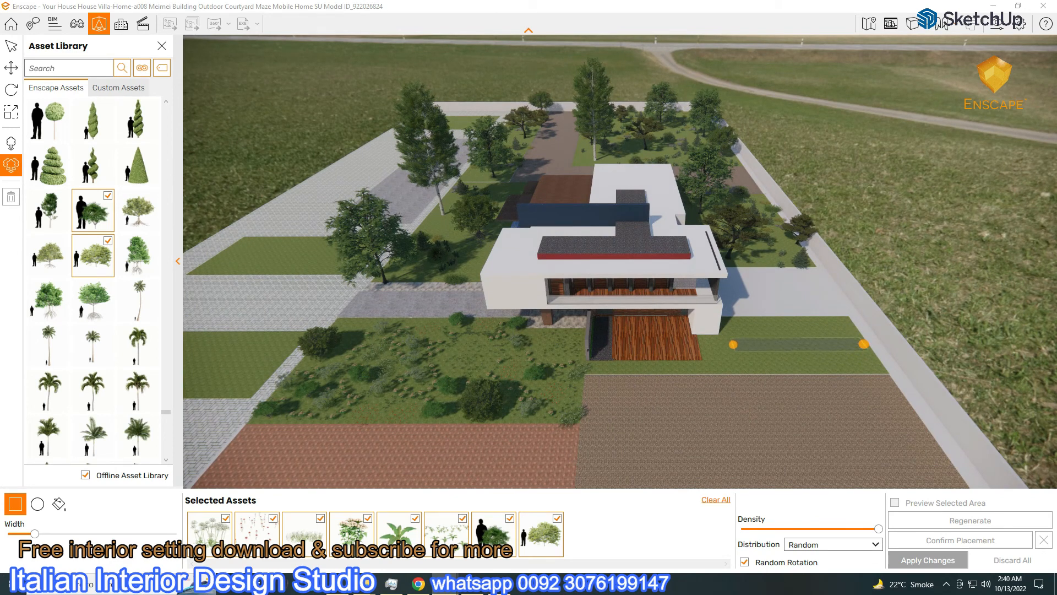
left_click(733, 344)
left_click_drag(34, 534, 114, 534)
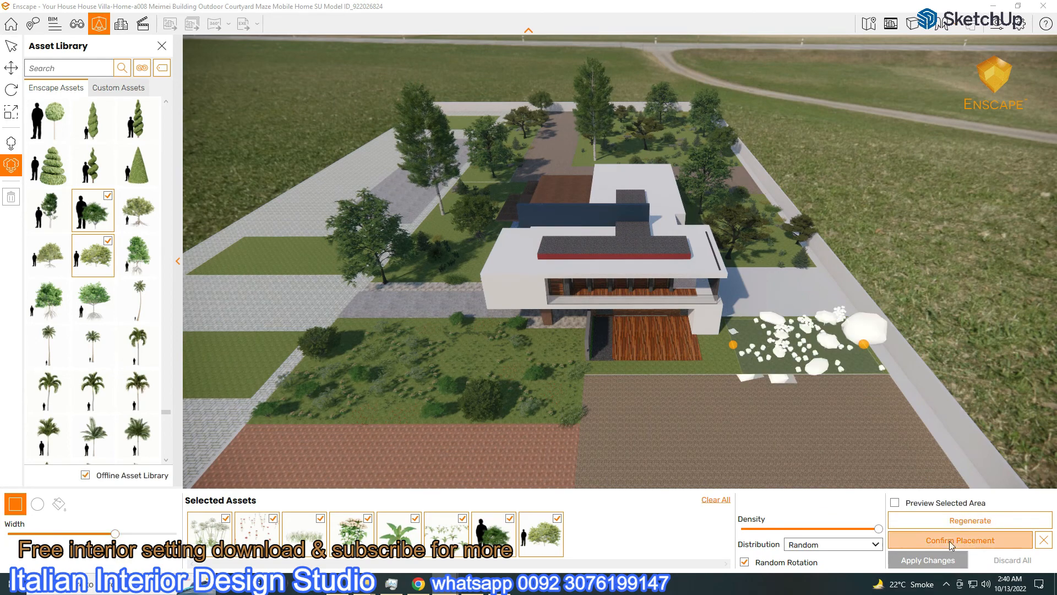
left_click(953, 542)
left_click(957, 559)
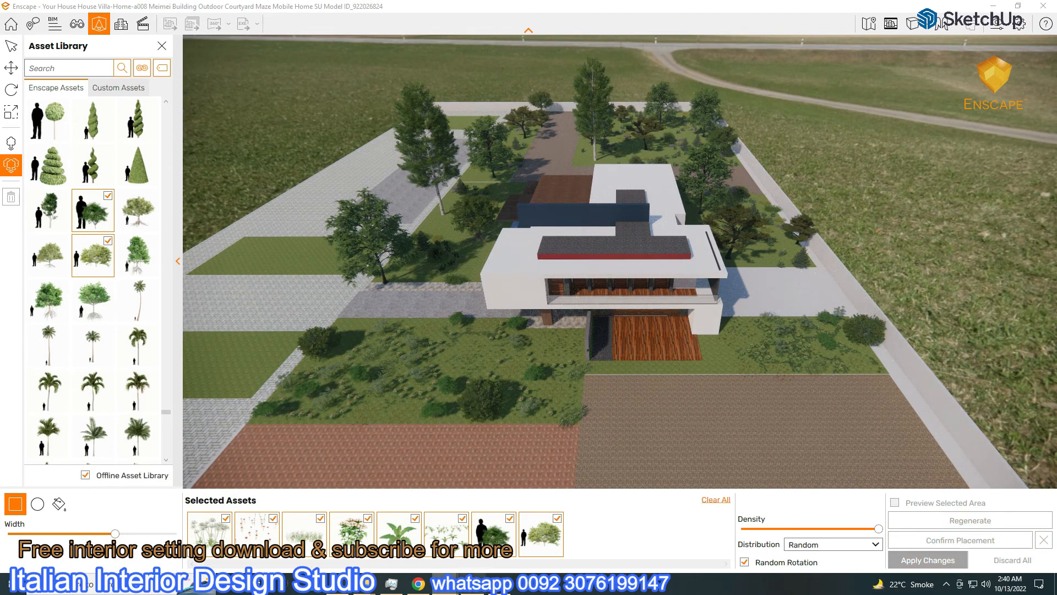
key("alt+Tab")
left_click_drag(18, 53, 443, 241)
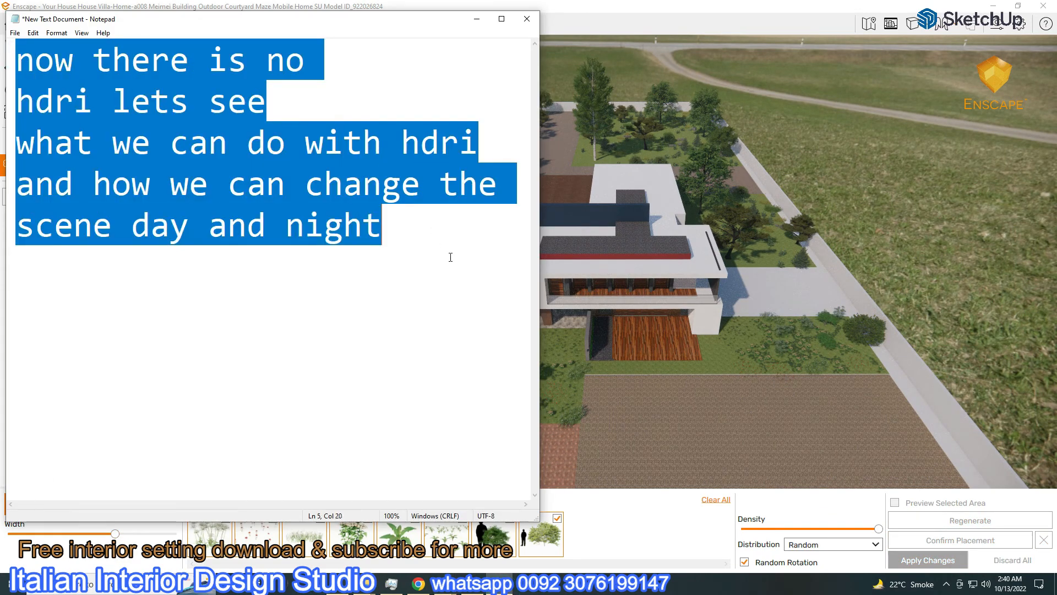
Delete the HDRI note and type 'Tree and plant work is just fo referance'
key("Delete")
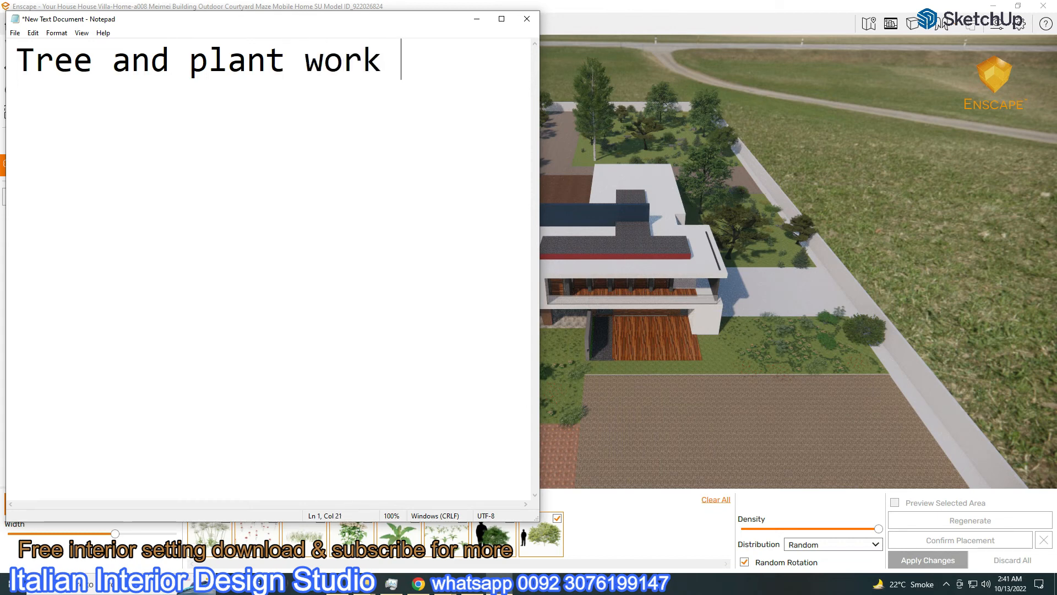
type("st")
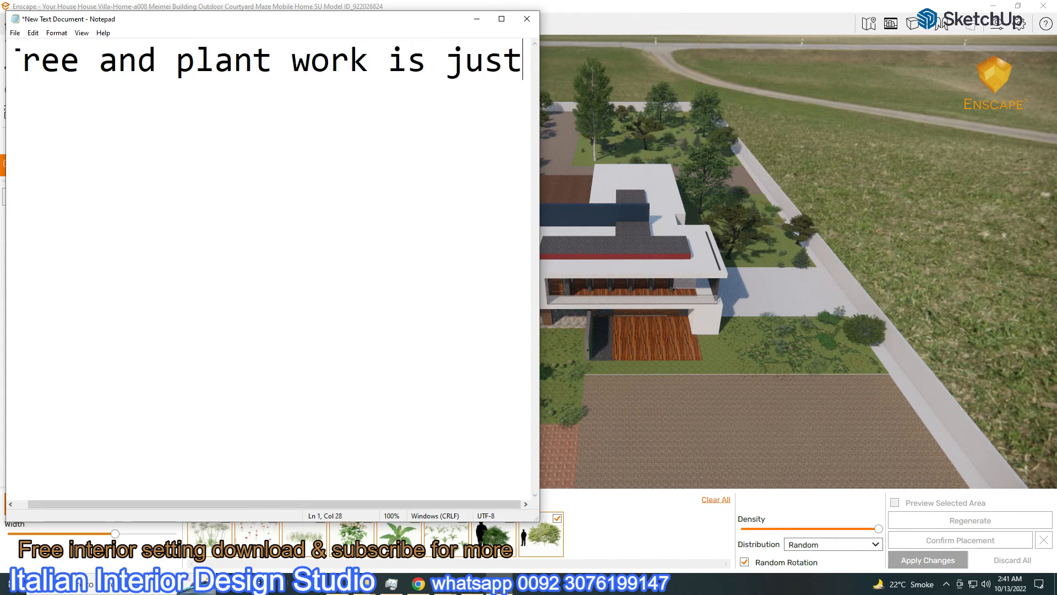
key("Return")
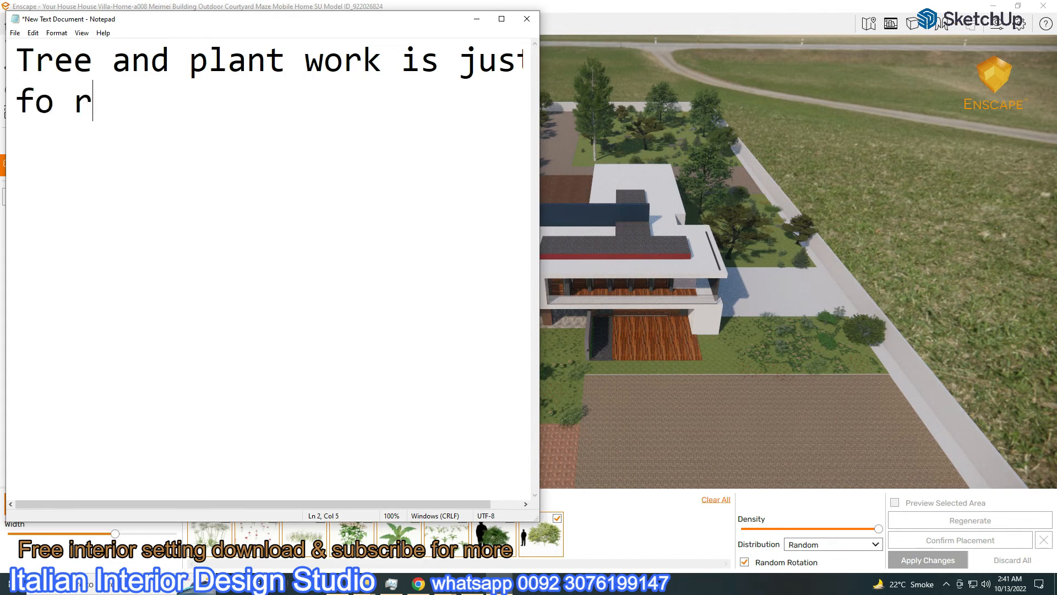
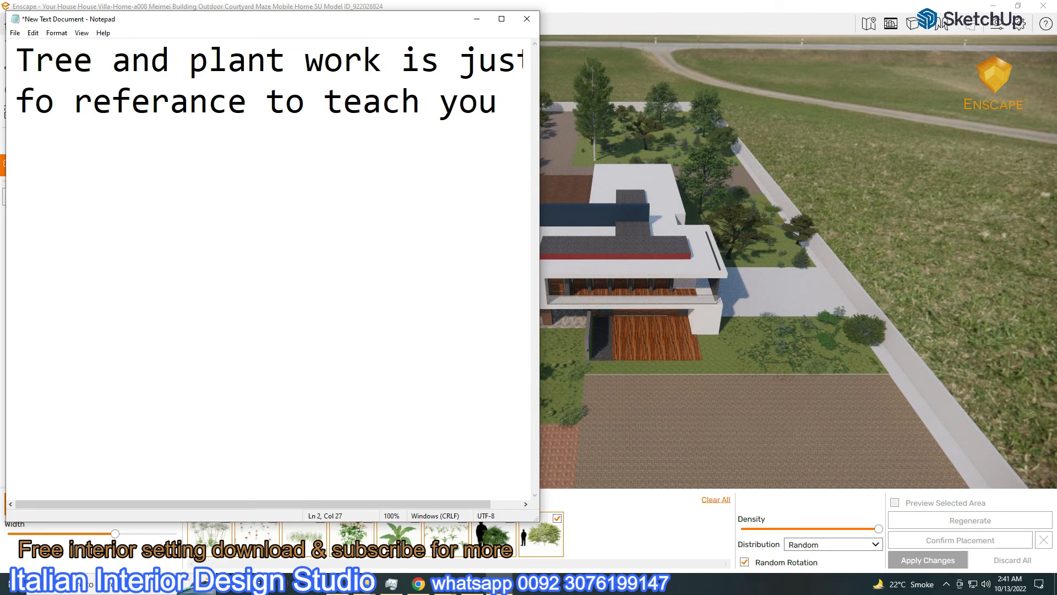
Finish the note with 'how it works' and reduce its font size to 36
type("how")
key("Return")
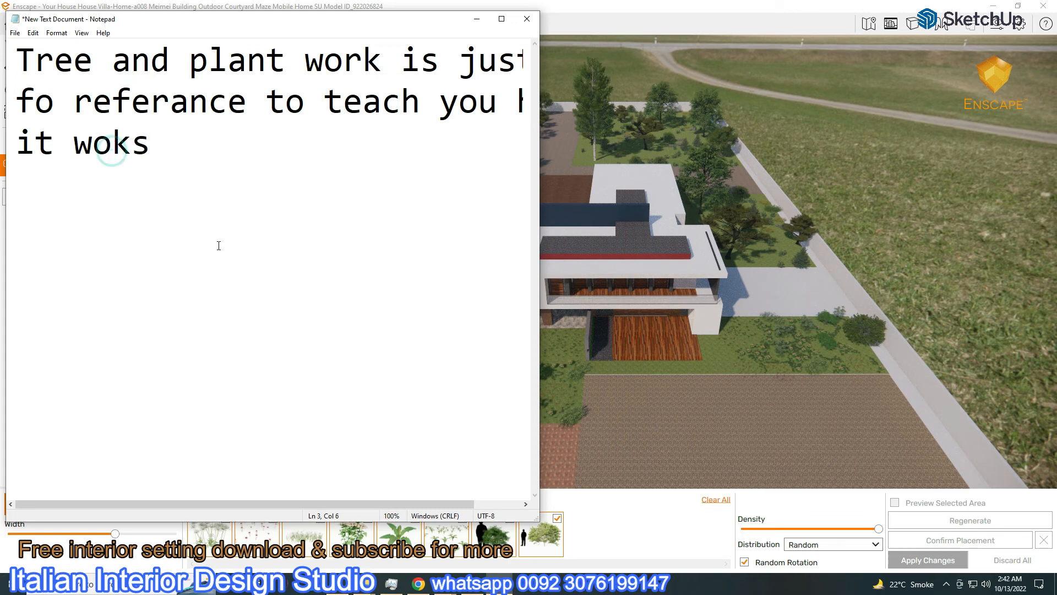
left_click(81, 33)
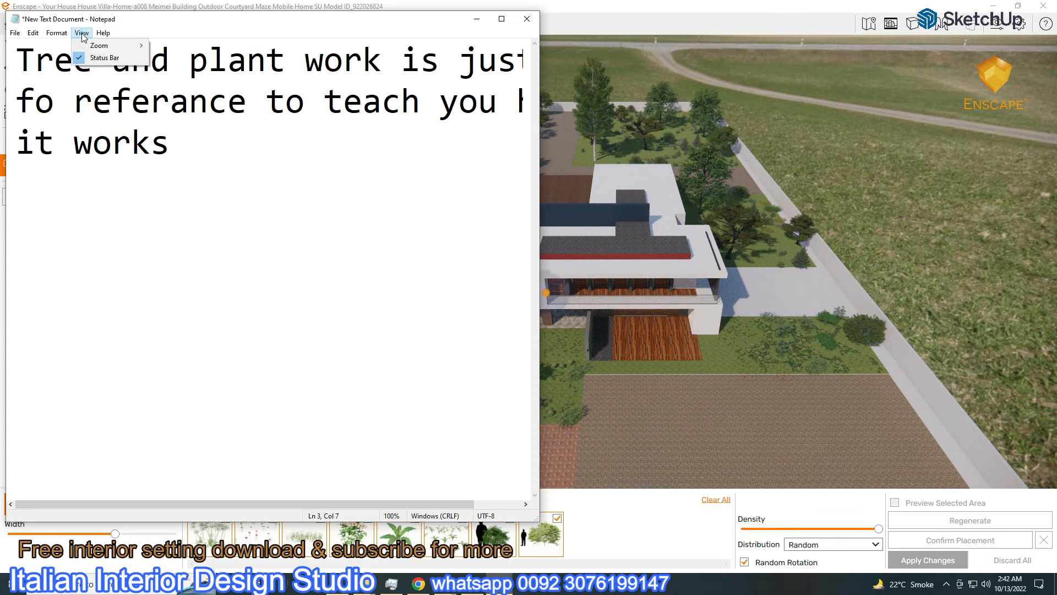
mouse_move(57, 32)
left_click(63, 58)
left_click(221, 180)
left_click(180, 340)
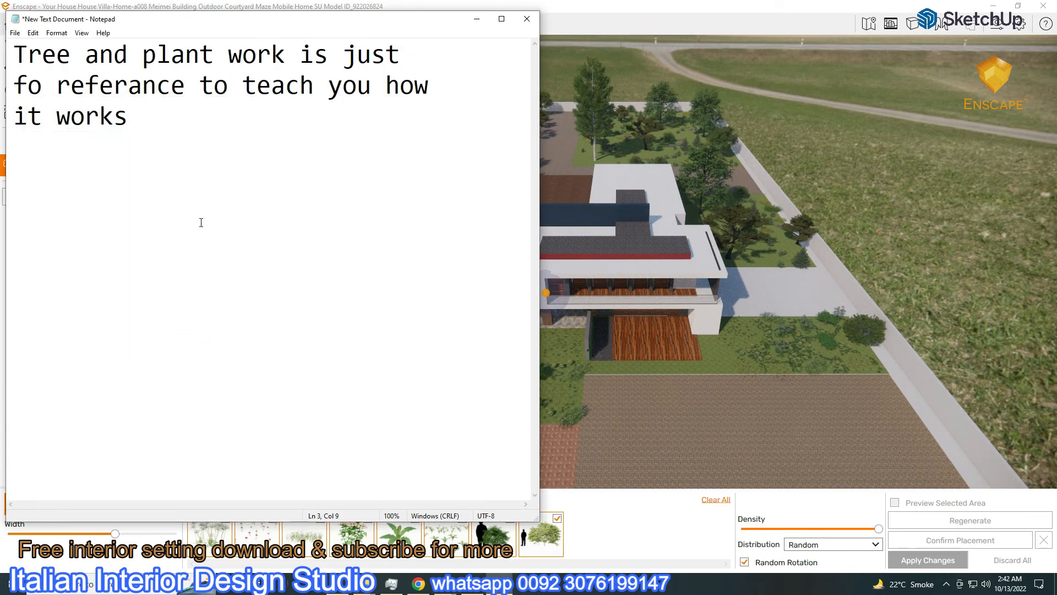
Clear the old plant assets and start a narrowed planting area on the lower lawn bed
left_click(476, 20)
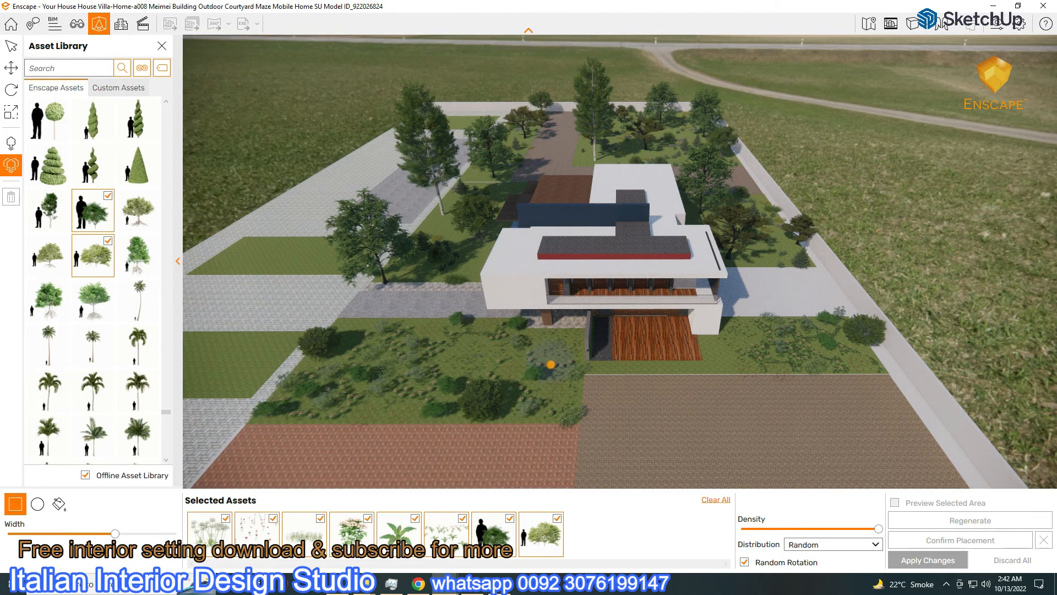
scroll(502, 374, "down", 2)
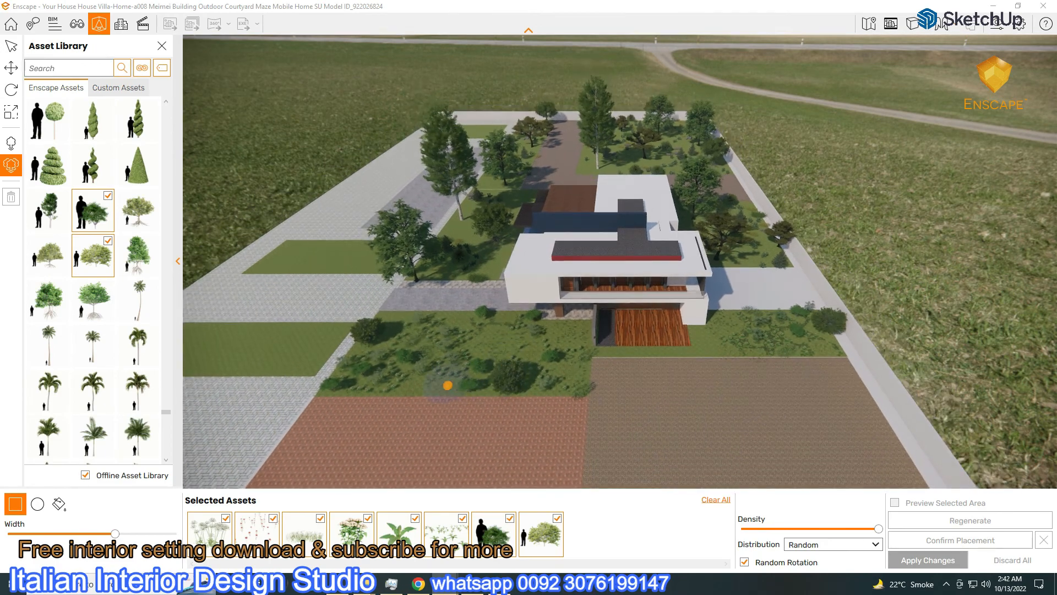
key("a")
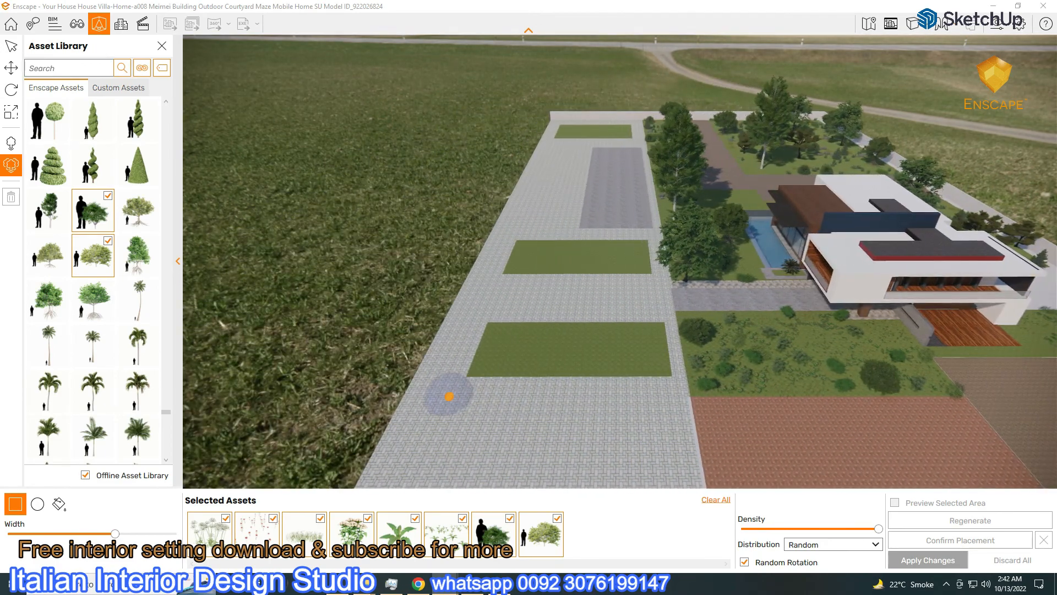
key("w")
right_click_drag(588, 267, 571, 355)
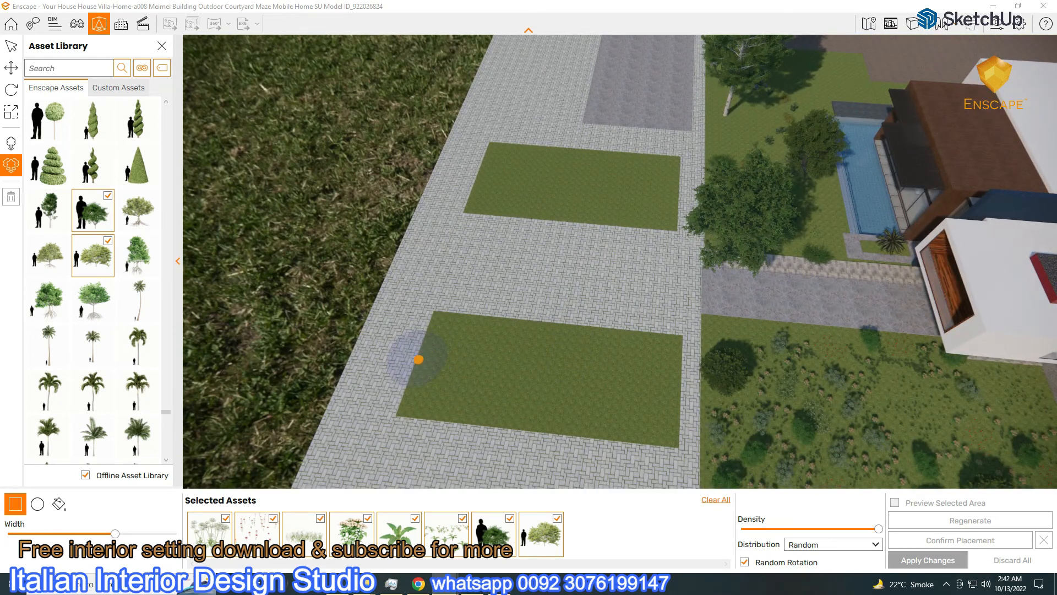
left_click(716, 499)
left_click(418, 360)
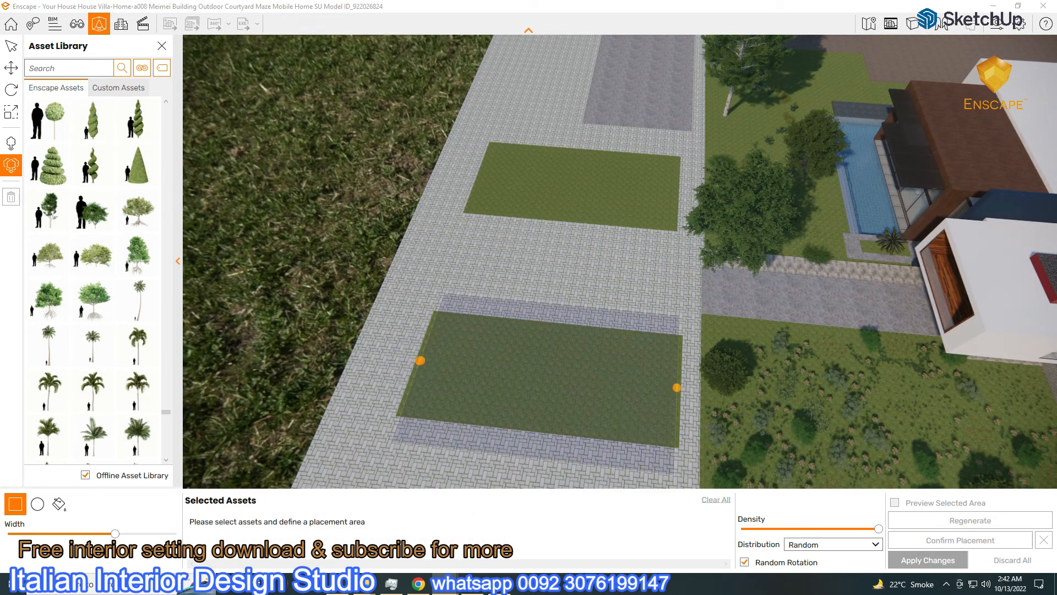
left_click_drag(109, 537, 74, 539)
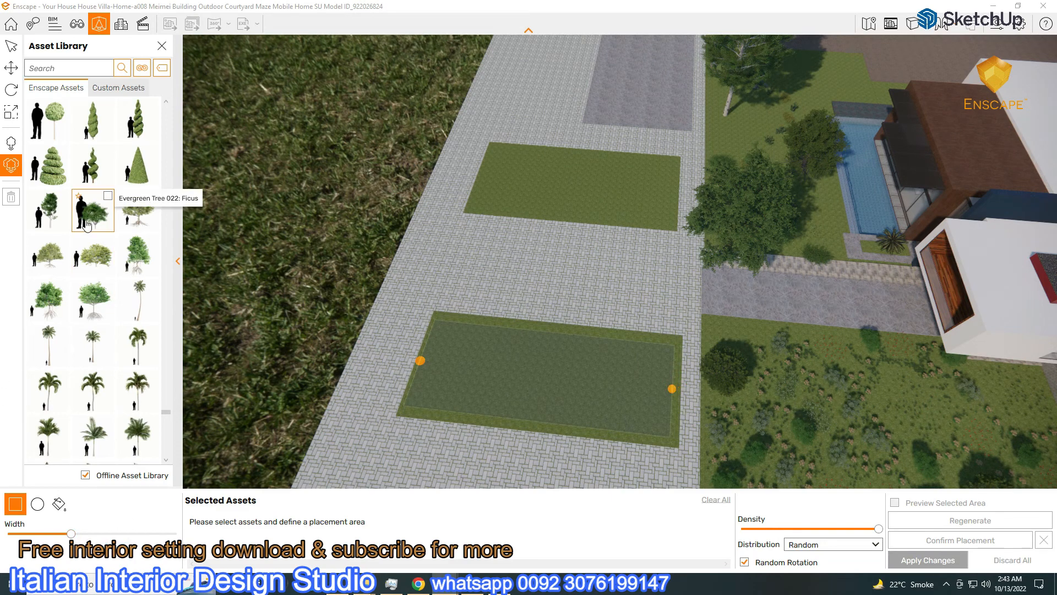
Add seven tree types including the Ficus, lower the density and apply them to the lower bed
left_click(92, 210)
left_click(137, 210)
left_click(48, 254)
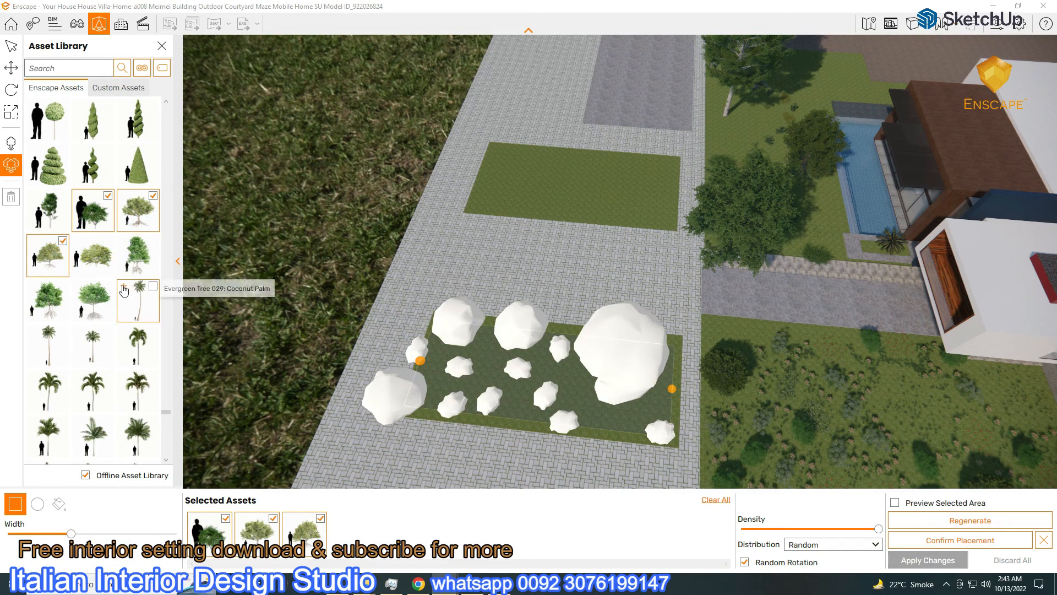
left_click(48, 300)
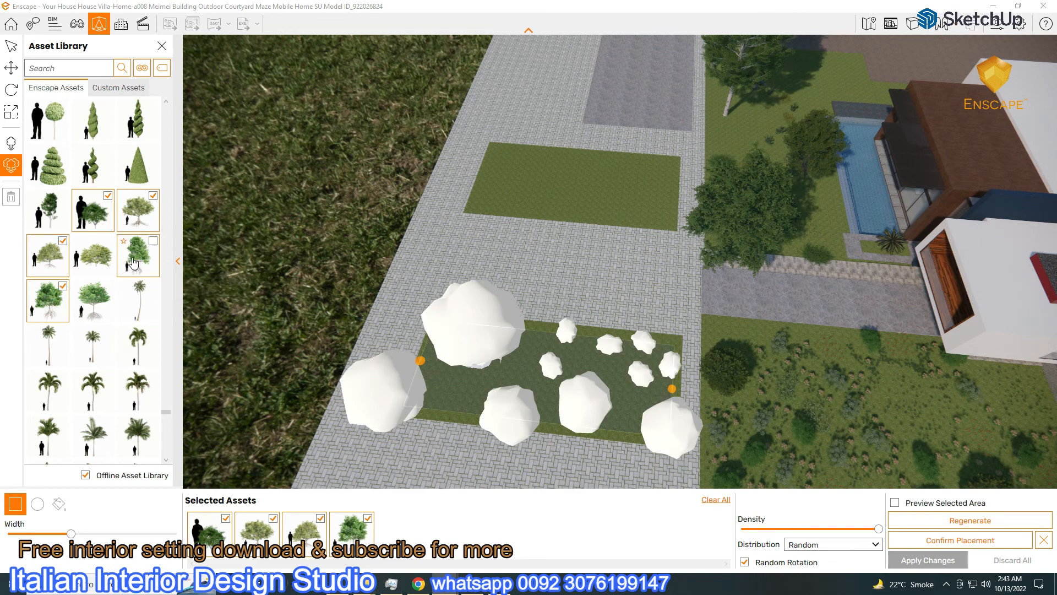
left_click(99, 262)
left_click_drag(879, 531, 844, 535)
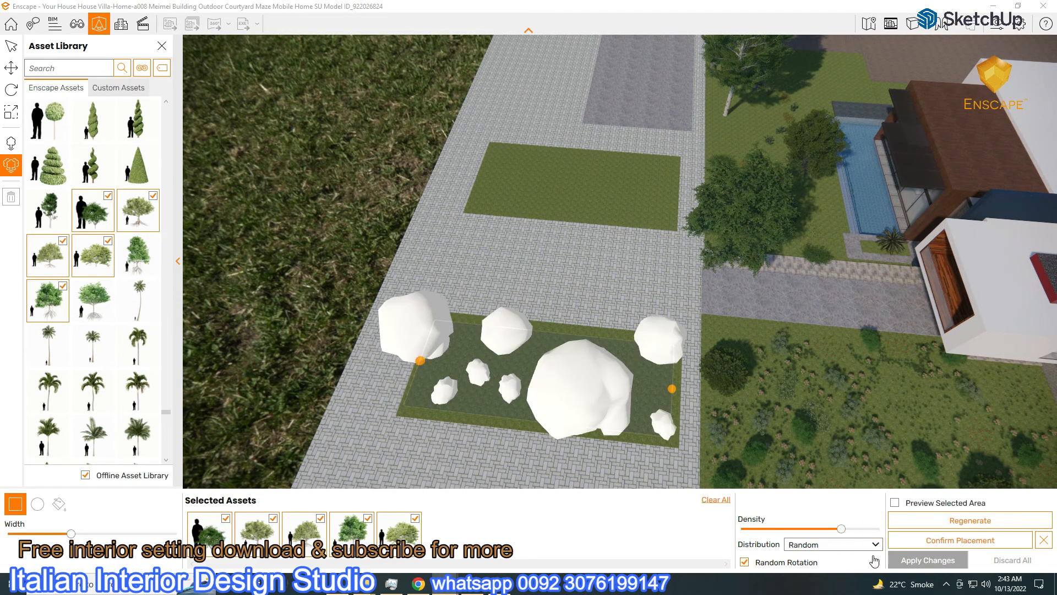
scroll(126, 292, "up", 5)
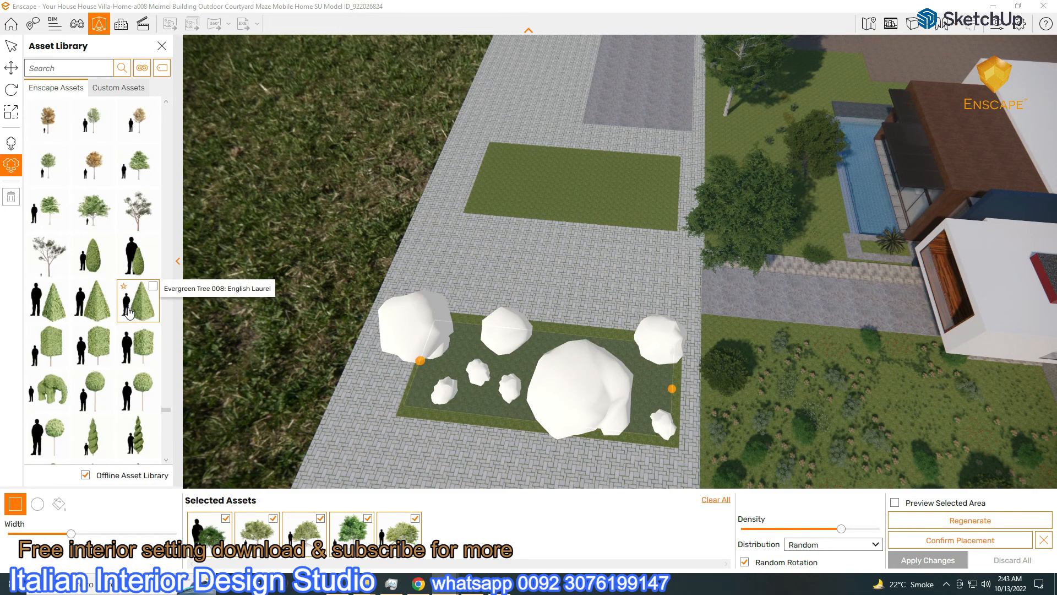
scroll(128, 312, "up", 3)
left_click(139, 164)
left_click(93, 165)
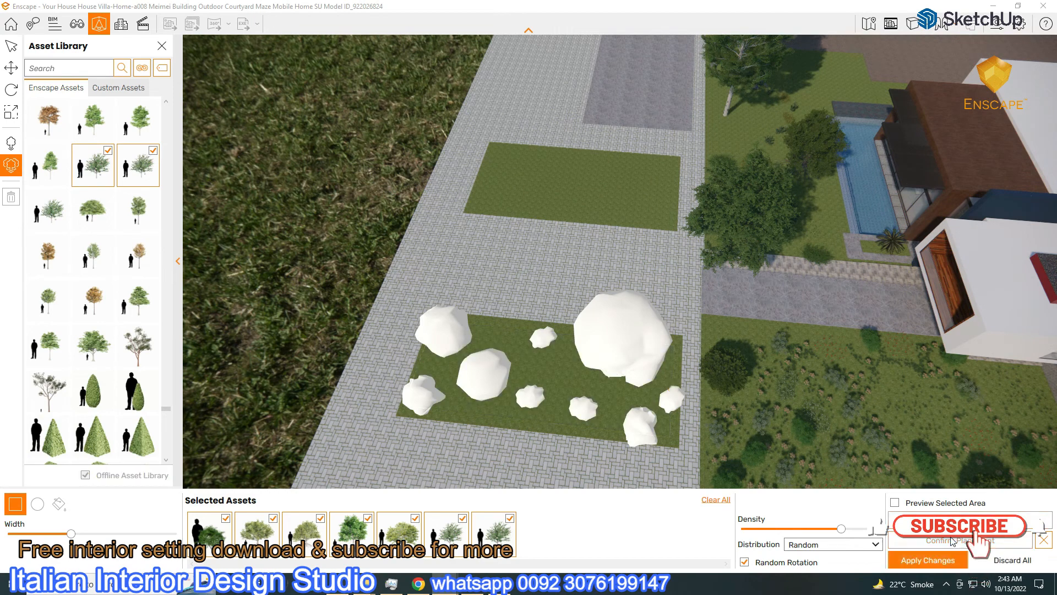
left_click(928, 560)
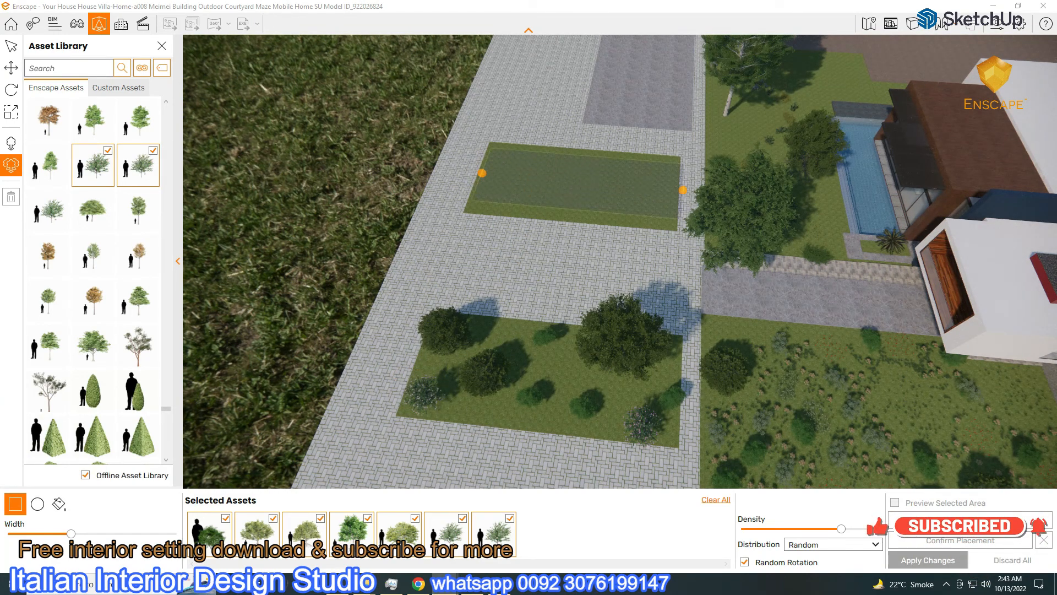
Scatter trees over a widened area on the upper lawn bed, apply, and close the library
left_click(677, 190)
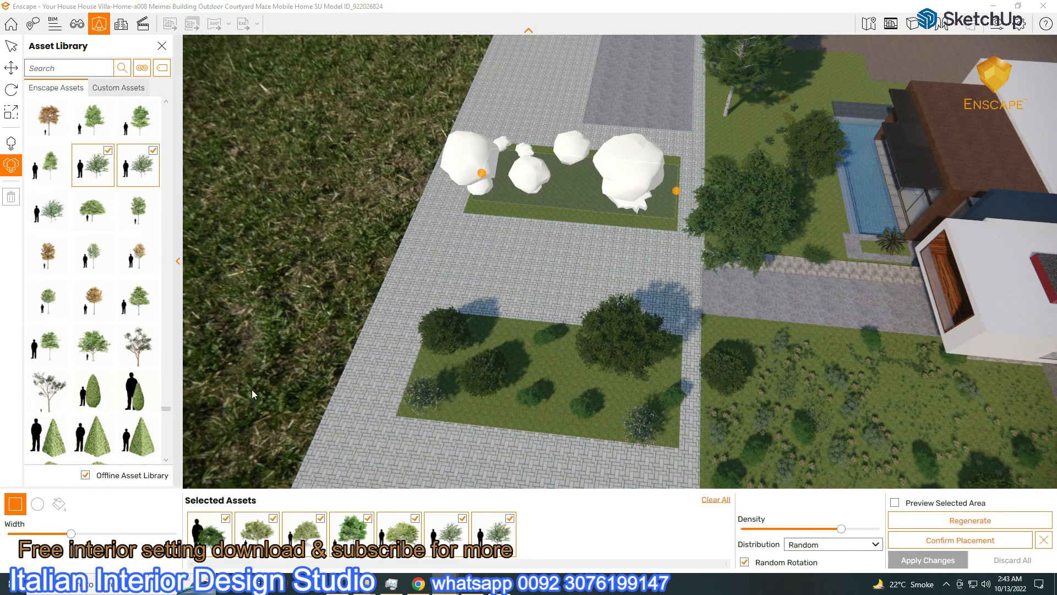
left_click_drag(71, 533, 82, 534)
left_click(920, 543)
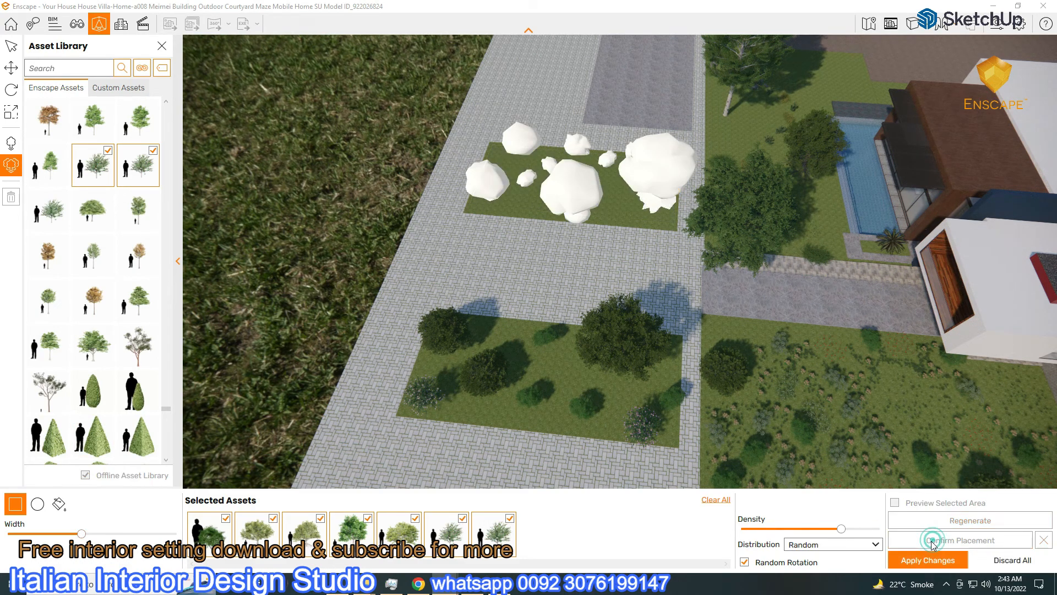
left_click(161, 47)
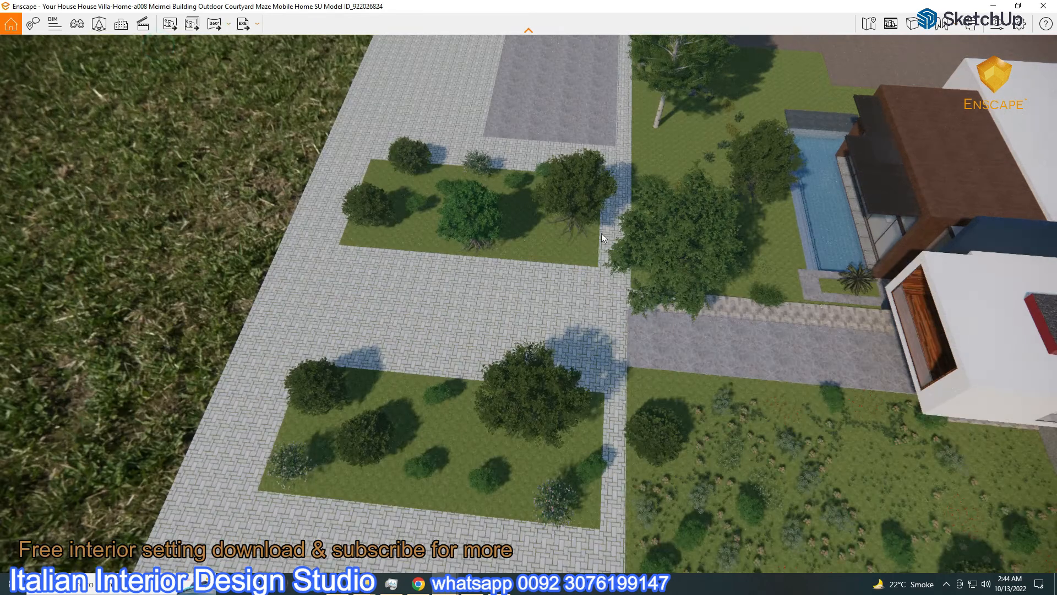
Step through saved Enscape scenes 1 to 5 in View Management
left_click(77, 24)
left_click(48, 158)
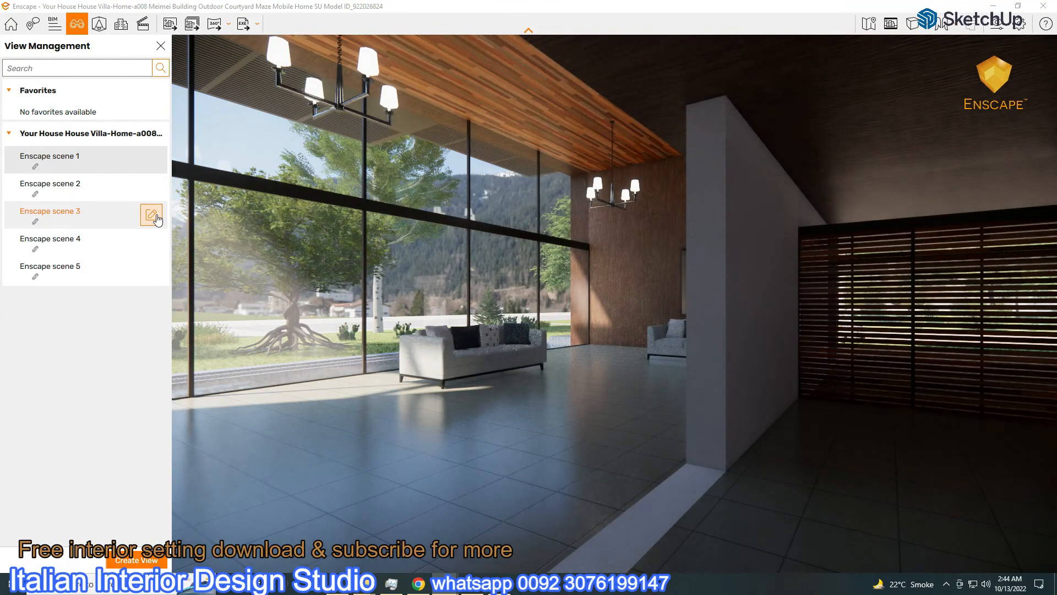
left_click(67, 186)
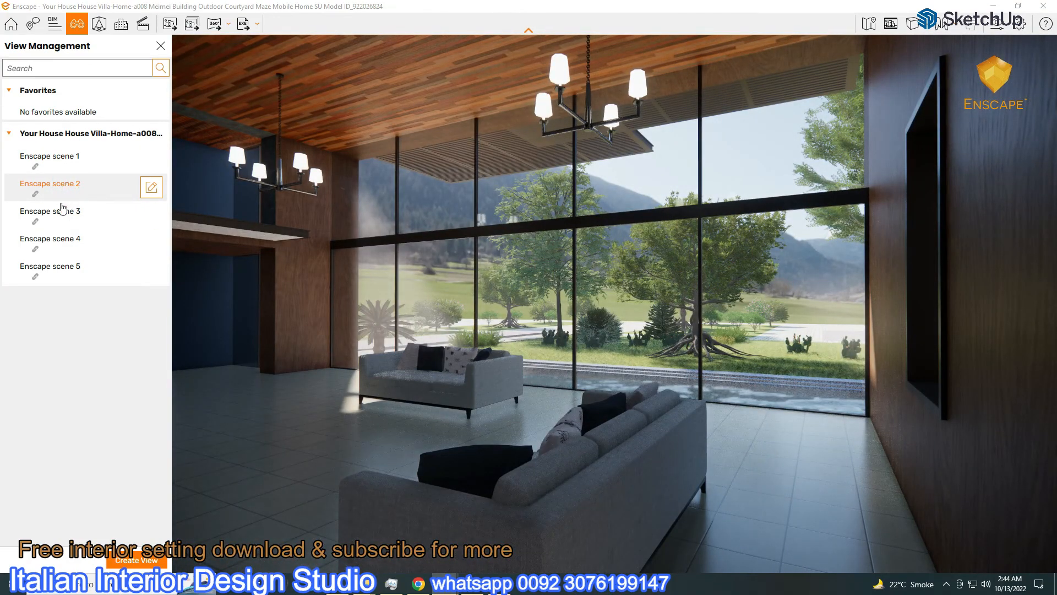
left_click(60, 210)
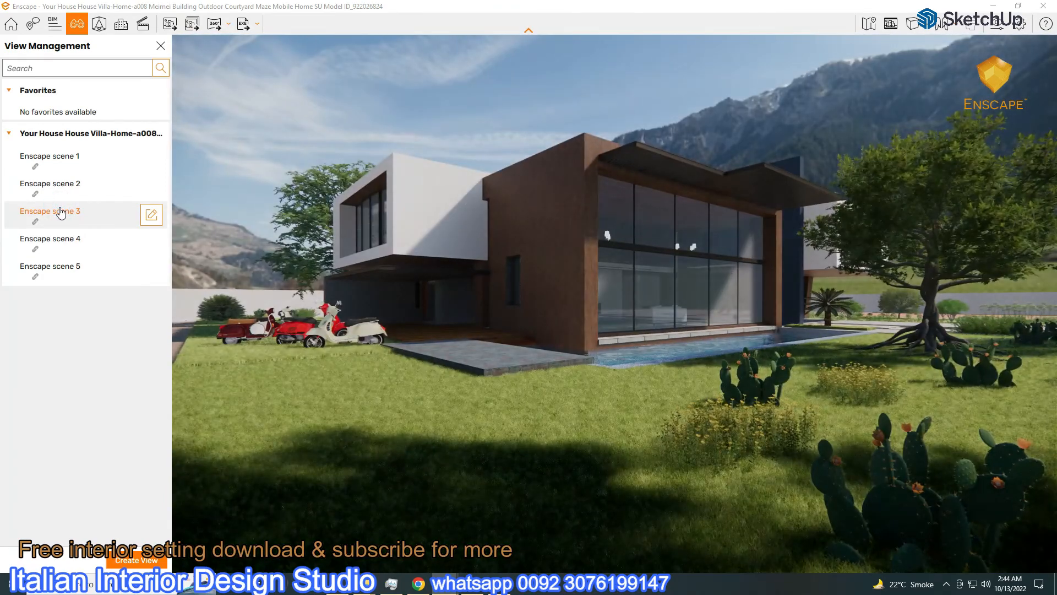
left_click(57, 239)
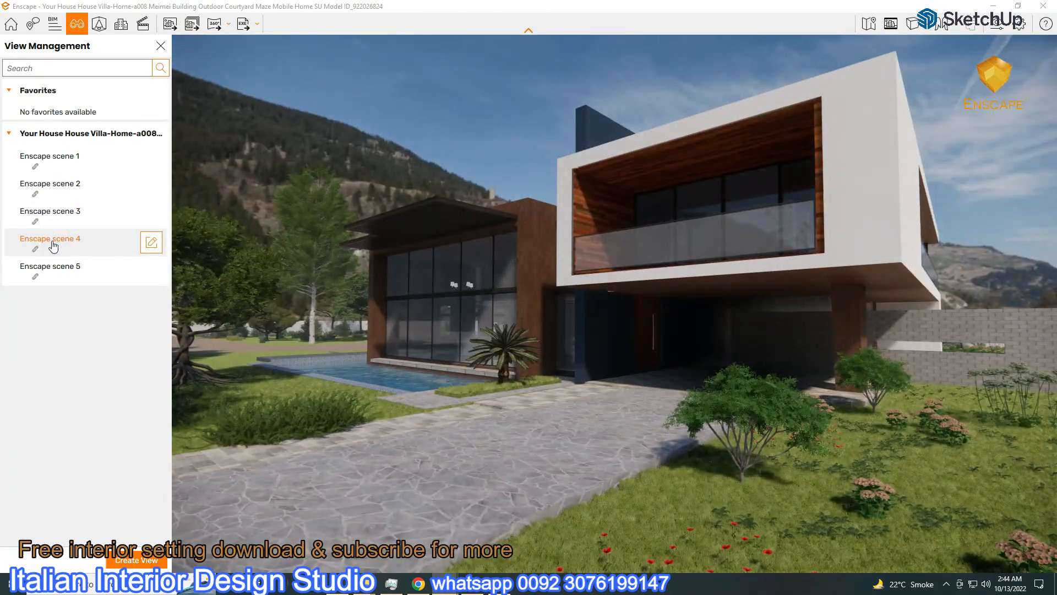
left_click(52, 268)
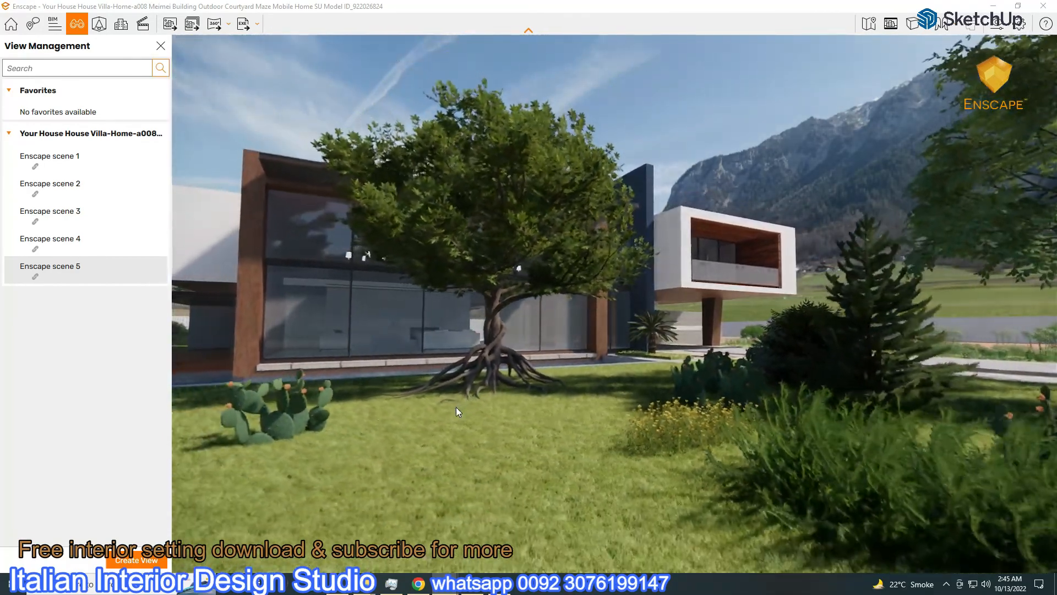
Move the large tree in front of the villa far off to the right and apply the change
left_click(96, 26)
left_click(476, 269)
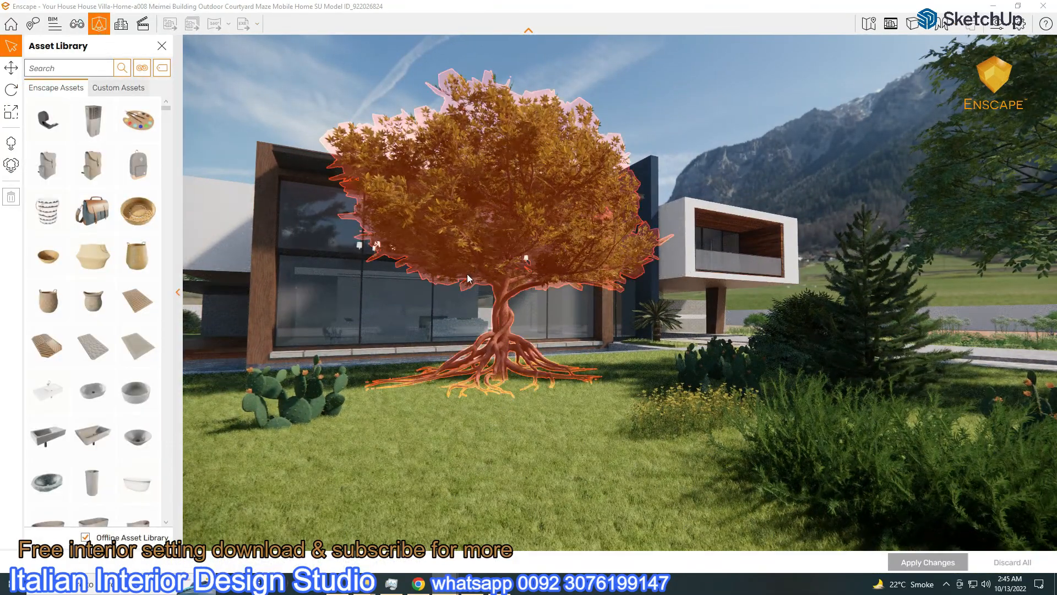
key("m")
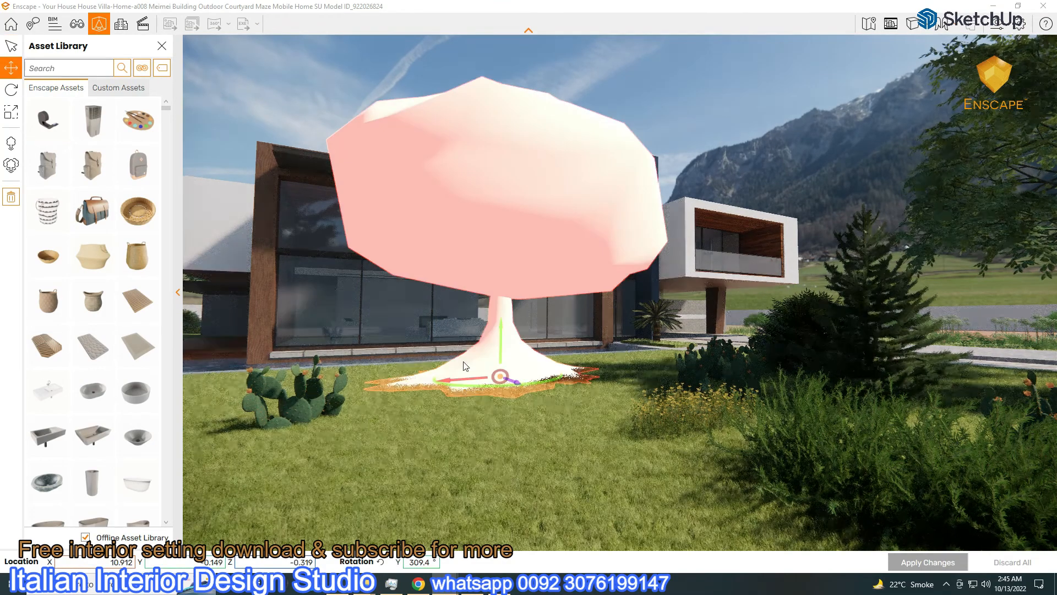
left_click_drag(452, 379, 969, 331)
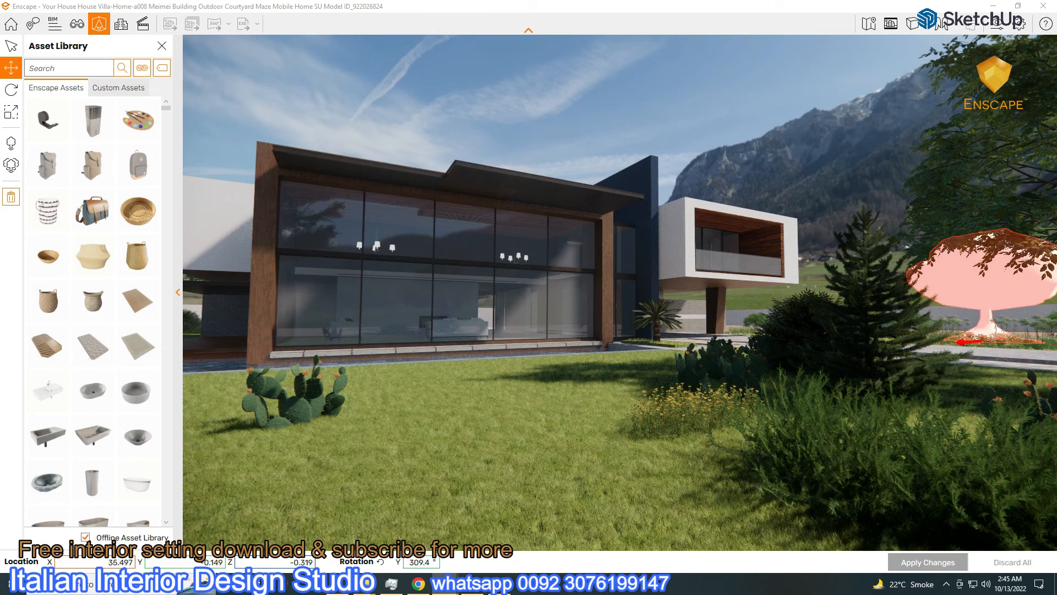
left_click_drag(982, 286, 982, 275)
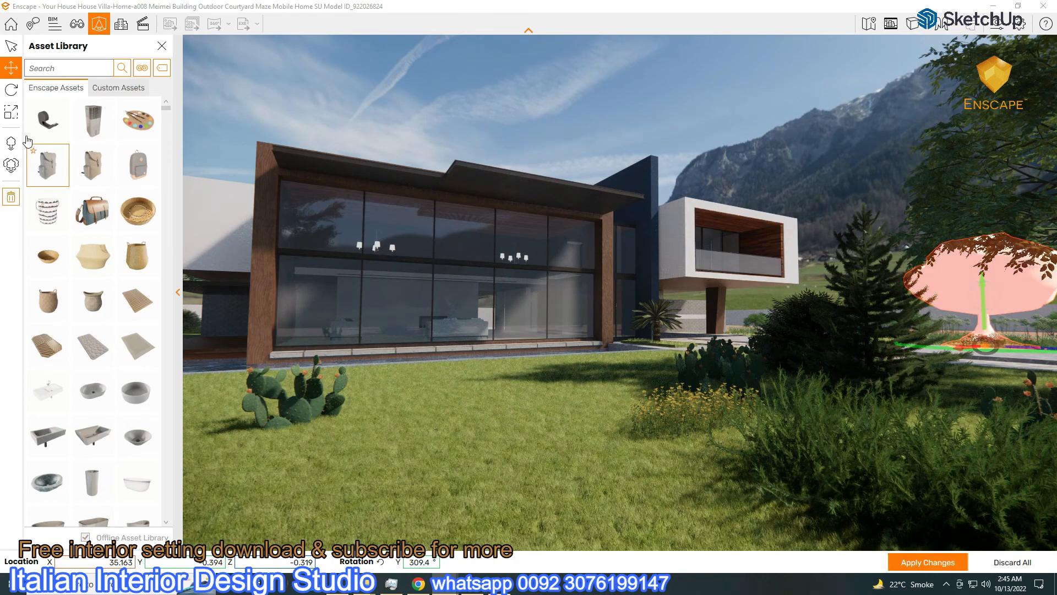
left_click(161, 46)
left_click(490, 315)
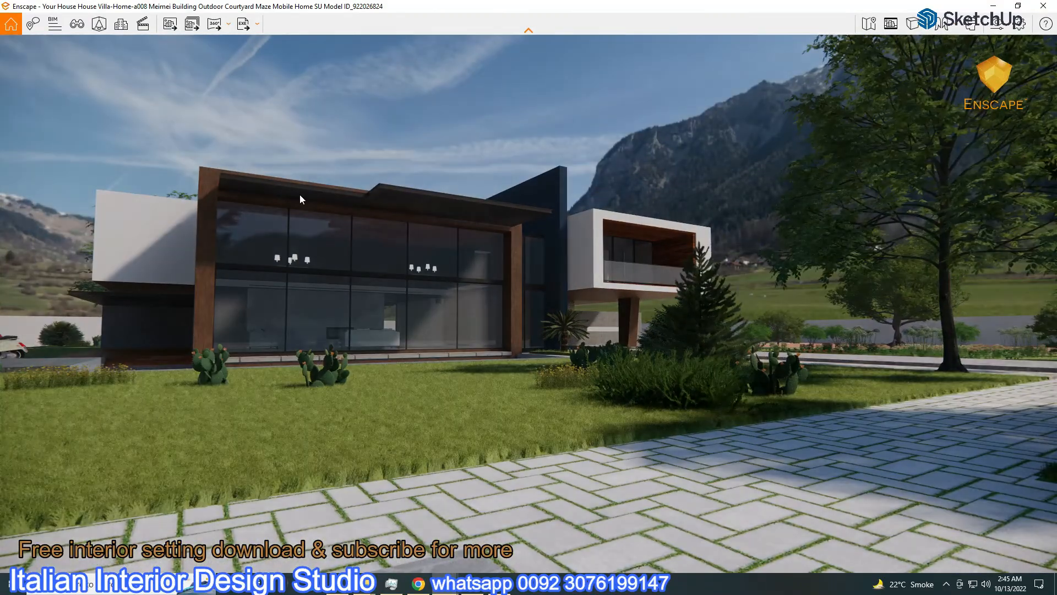
Orbit and walk the camera across the lawn, backing away to widen the view of the villa
left_click(76, 24)
right_click_drag(449, 364, 451, 366)
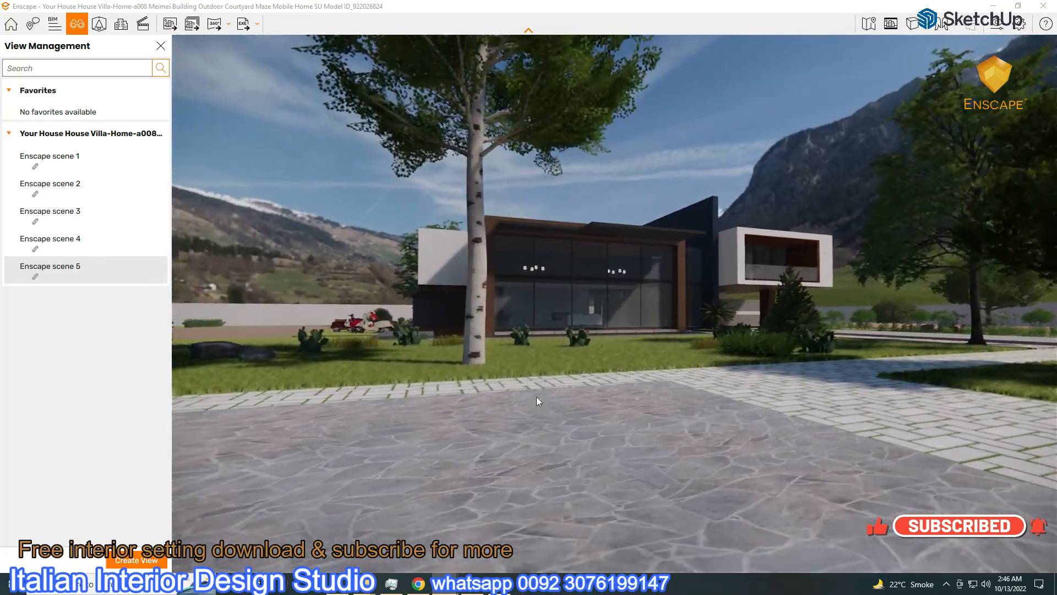
right_click_drag(575, 399, 448, 388)
key("a")
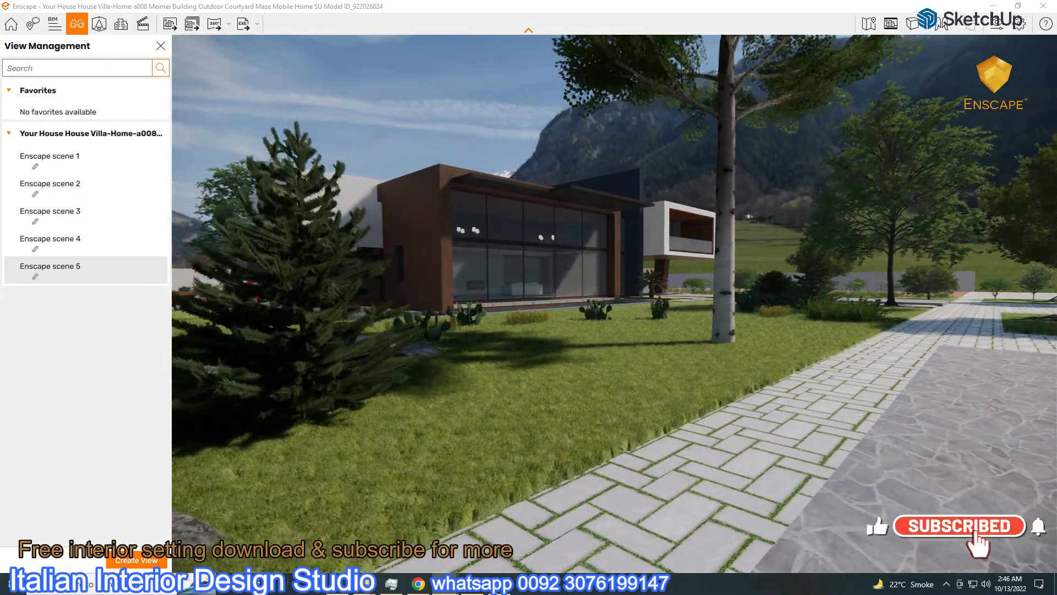
right_click_drag(473, 411, 394, 411)
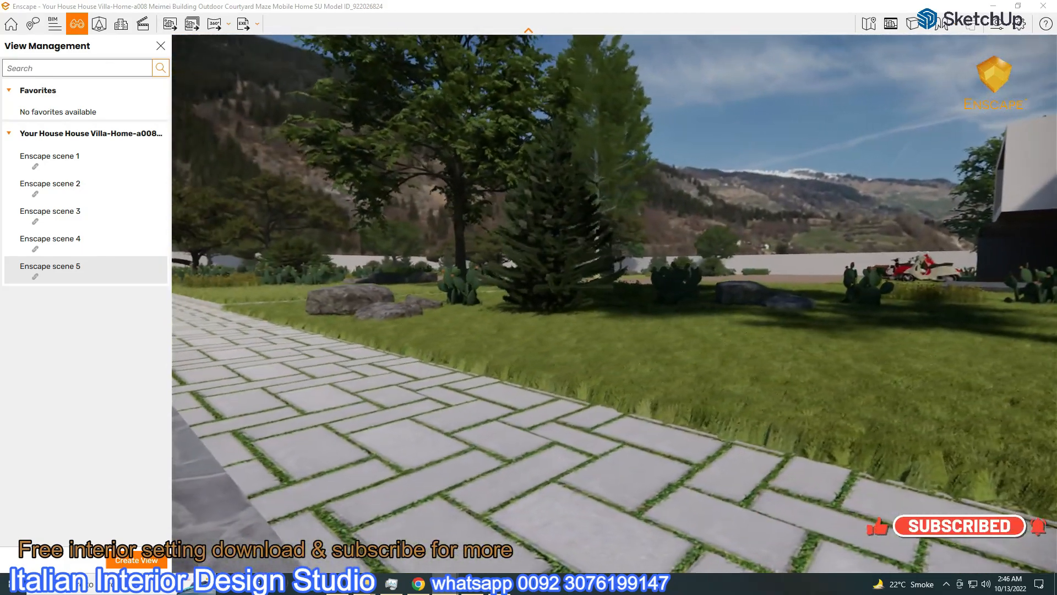
key("d")
key("d")
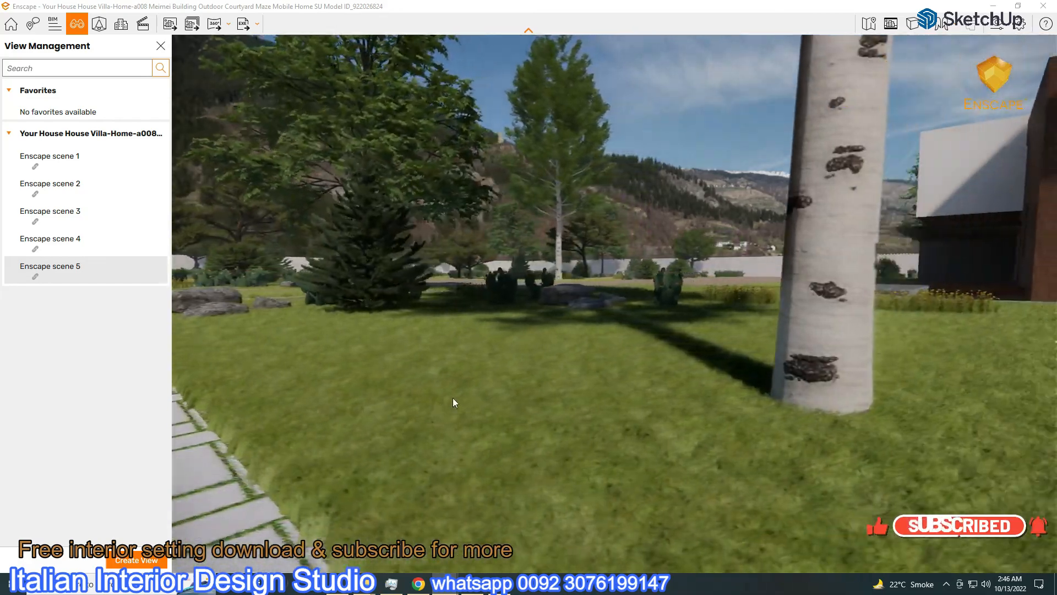
key("s")
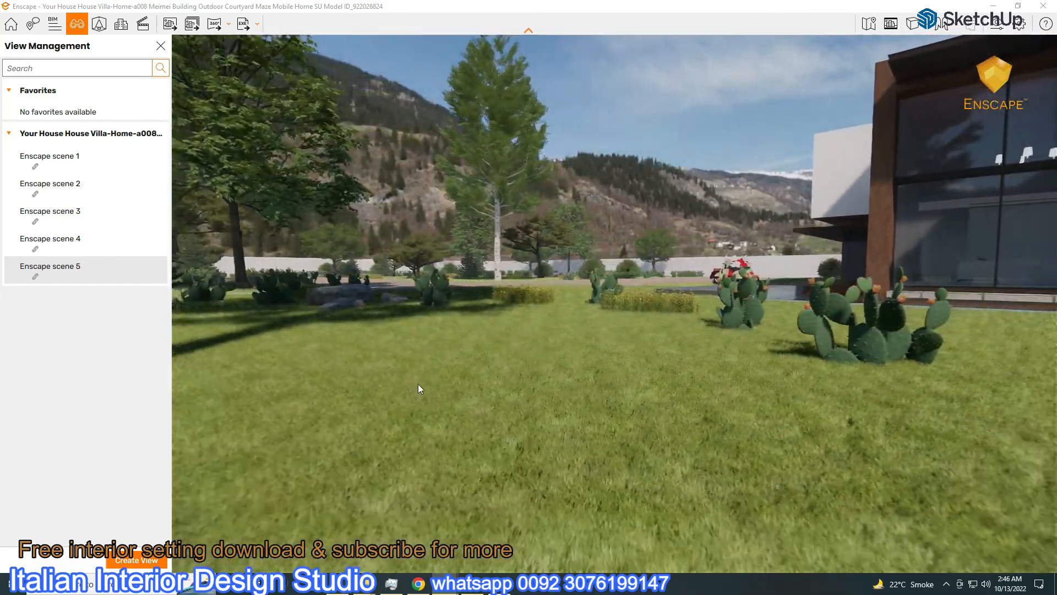
key("s")
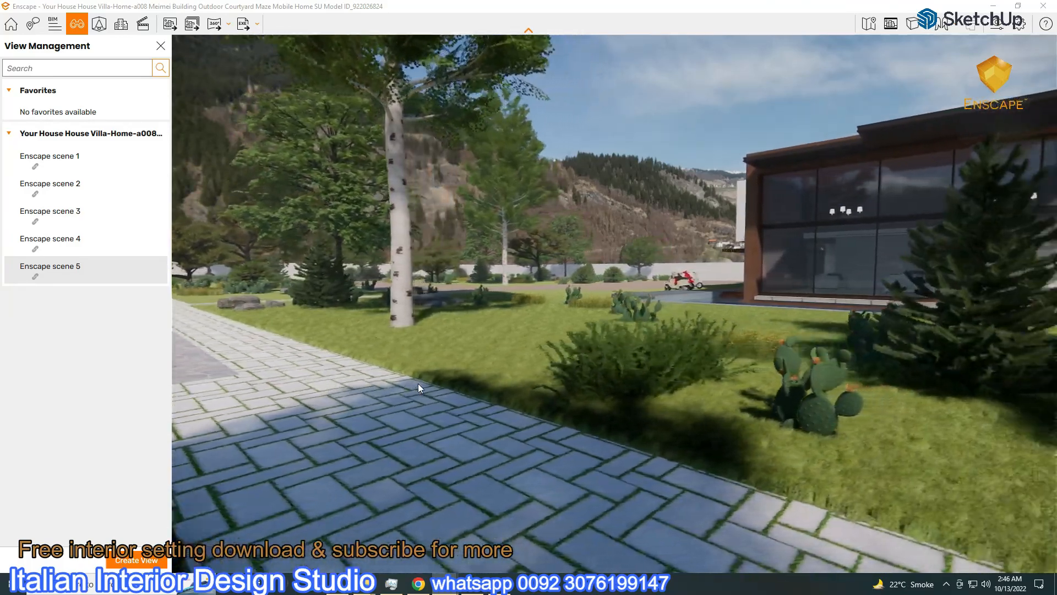
Walk right and back to frame the villa, balcony and stone driveway with plants in front
key("d")
left_click_drag(418, 383, 497, 408)
key("d")
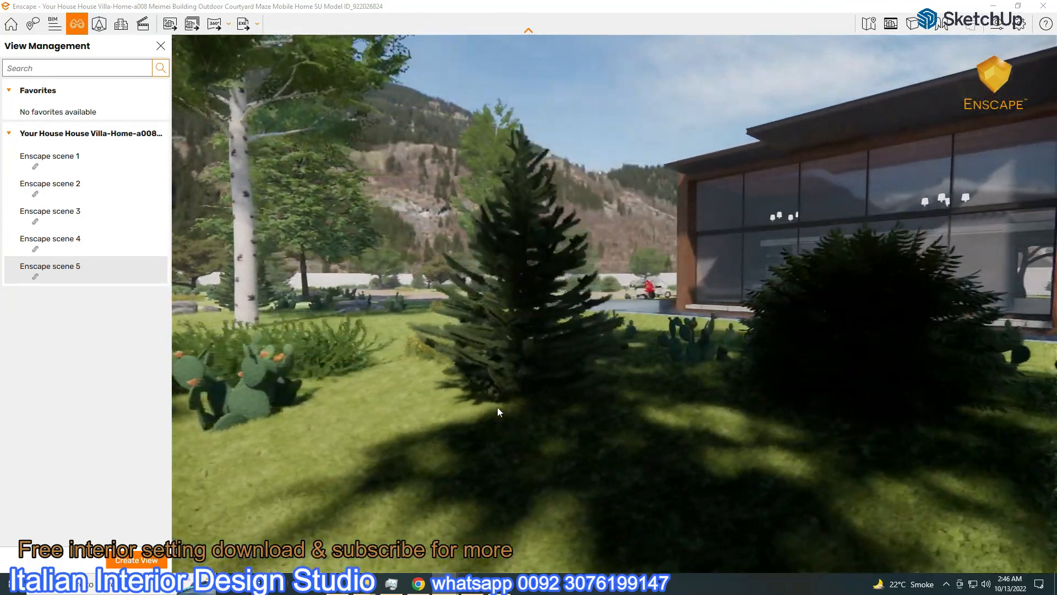
key("d")
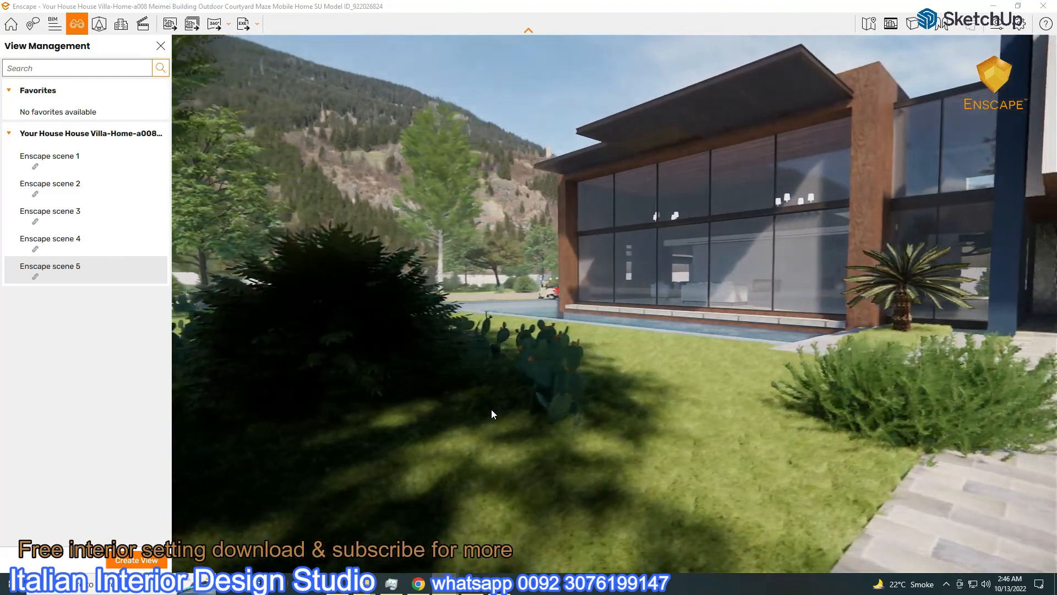
key("s")
key("s")
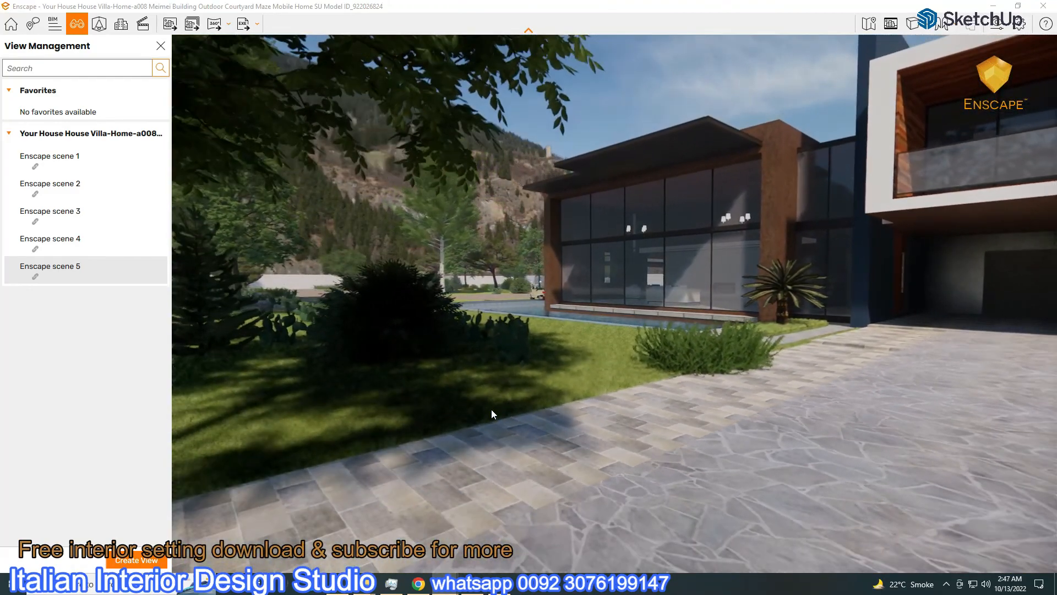
key("s")
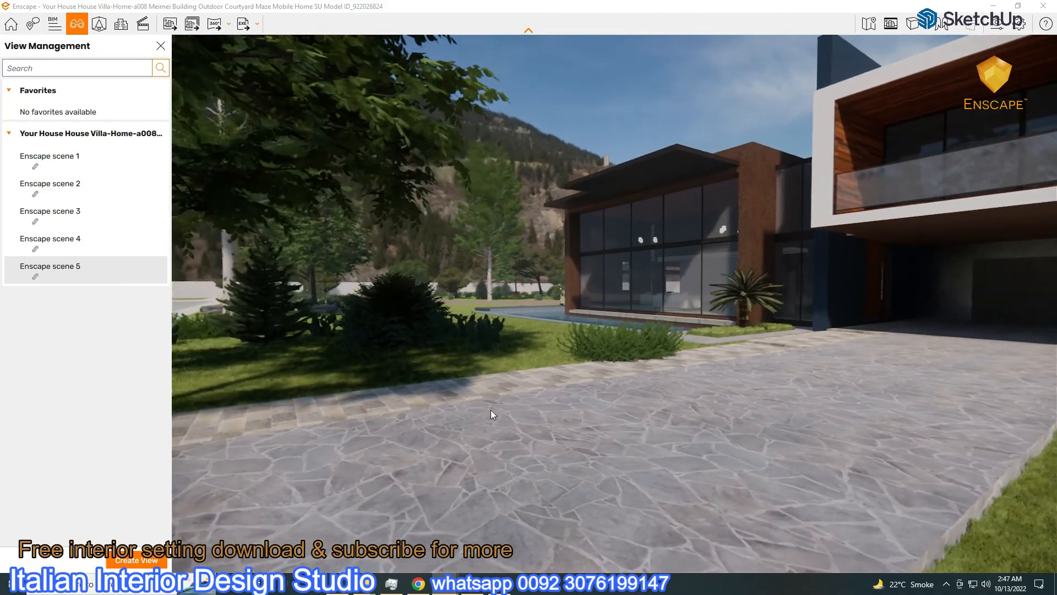
key("s")
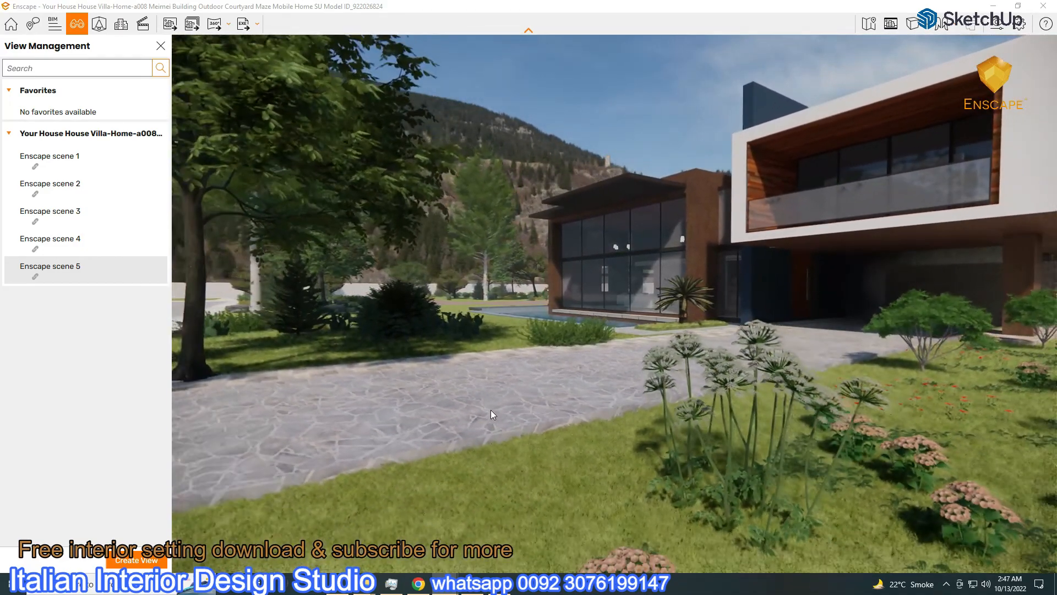
key("d")
left_click_drag(491, 410, 503, 410)
Walk the camera left, back and forward to frame the villa and driveway
key("a")
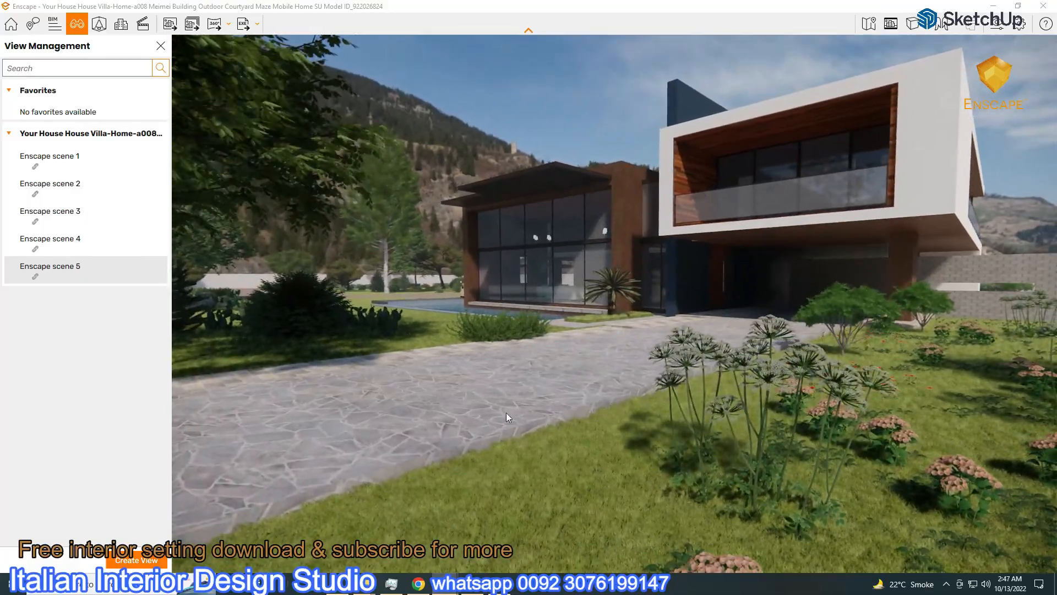
key("s")
key("a")
key("w")
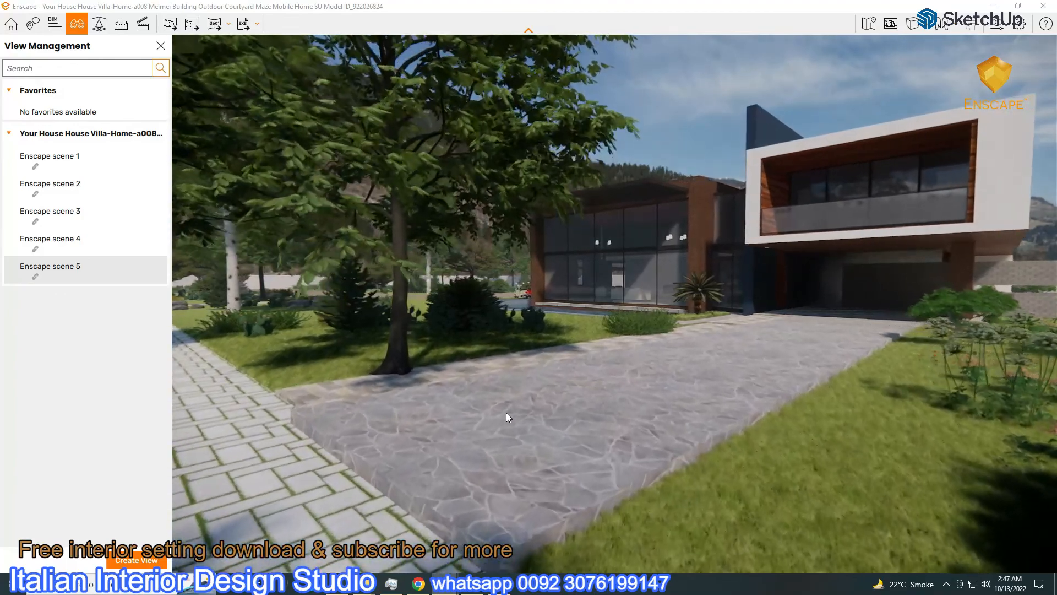
key("w")
Shift the large driveway tree back and to the left and apply the change
left_click(101, 27)
left_click(11, 67)
left_click(358, 363)
key("Delete")
key("ctrl+z")
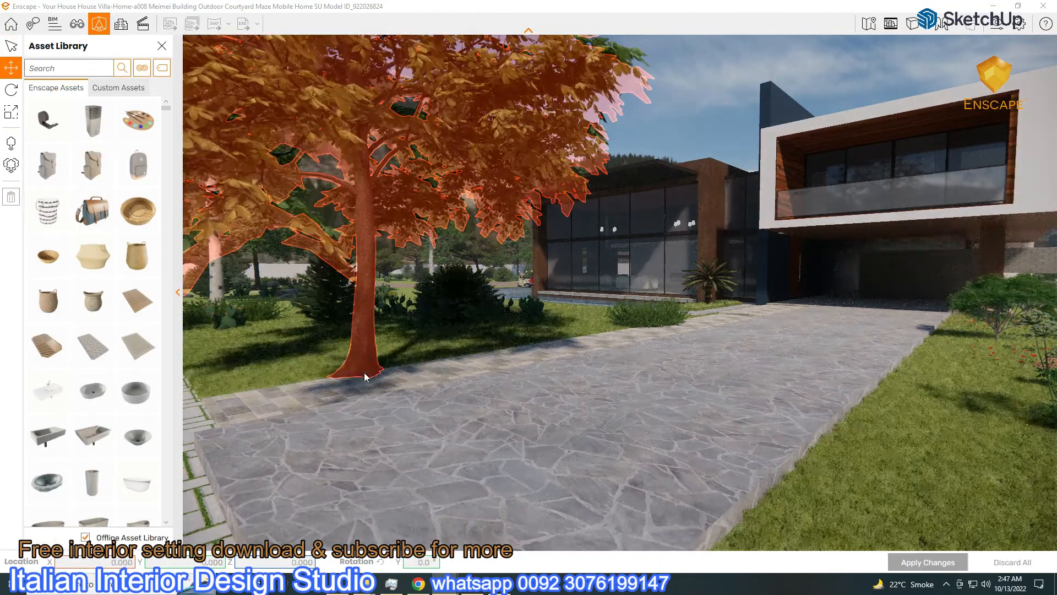
left_click_drag(373, 376, 352, 368)
left_click(653, 313)
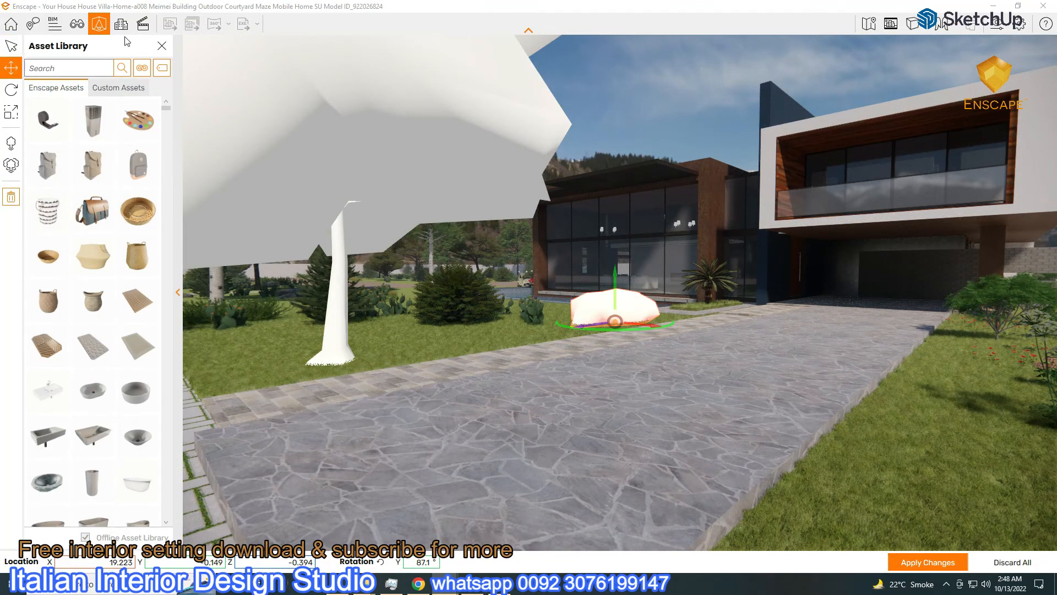
left_click(161, 45)
left_click(455, 317)
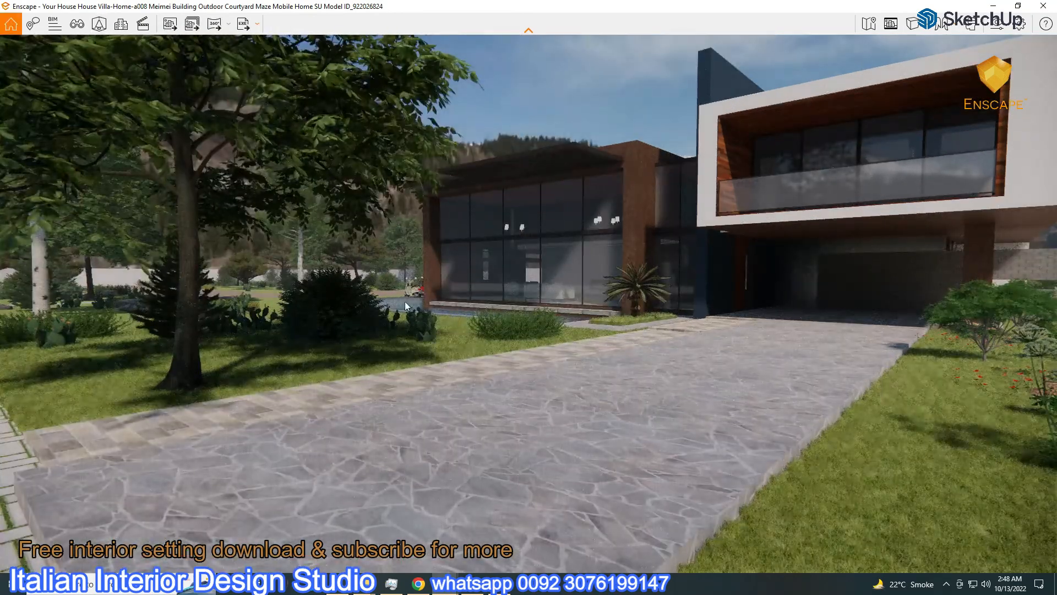
Walk the camera to frame the whole villa front, pool and stone driveway from the lawn
key("d")
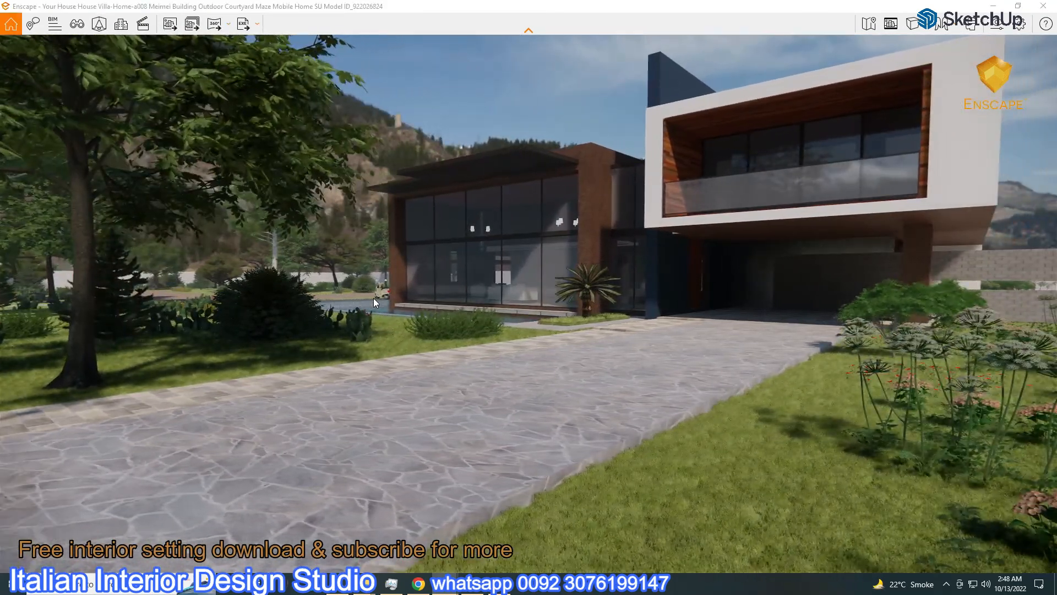
key("s")
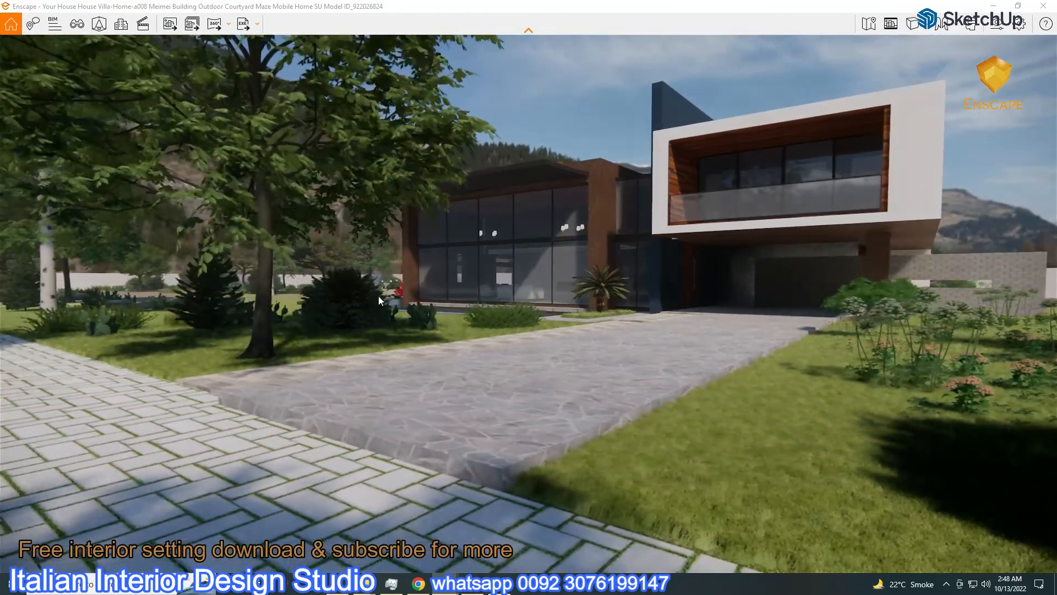
key("w")
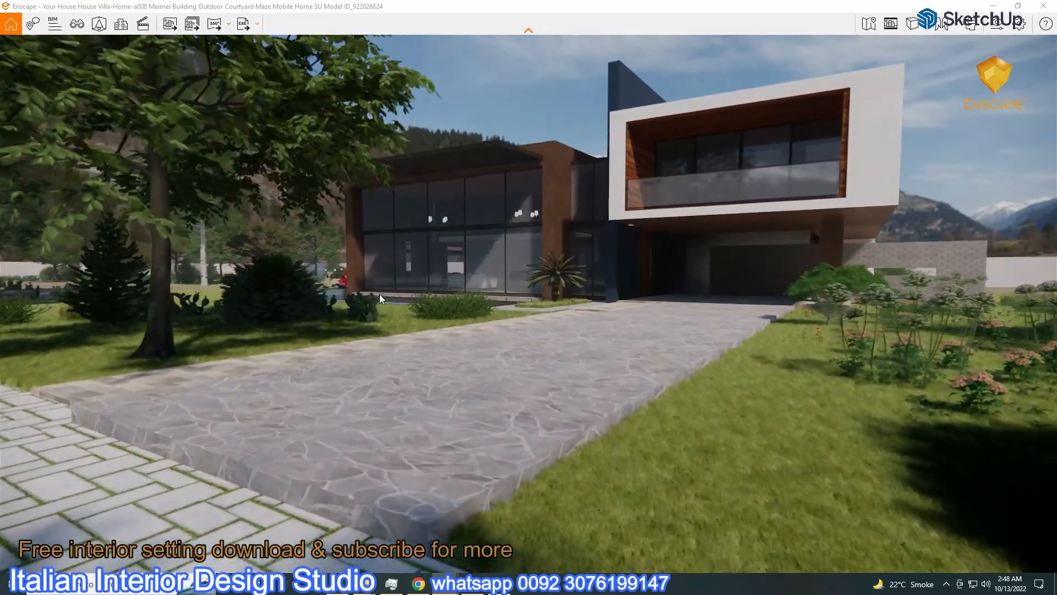
key("w")
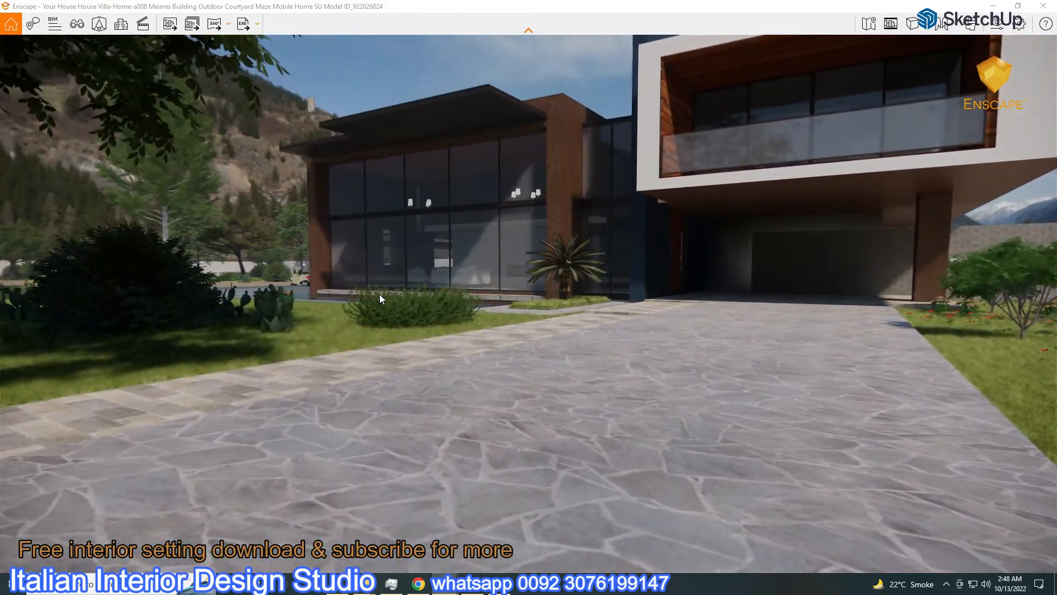
key("d")
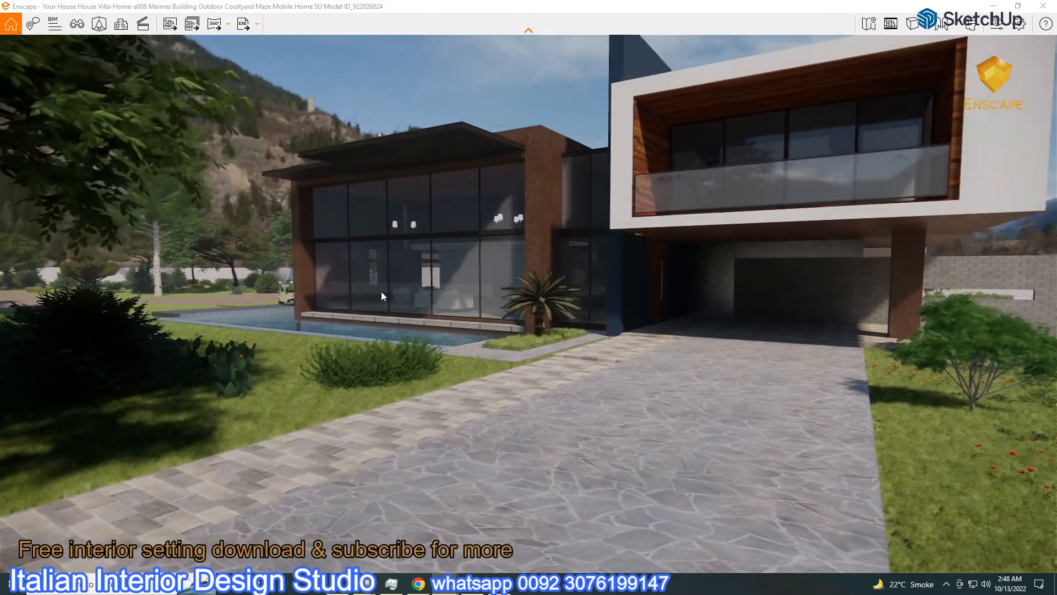
key("w")
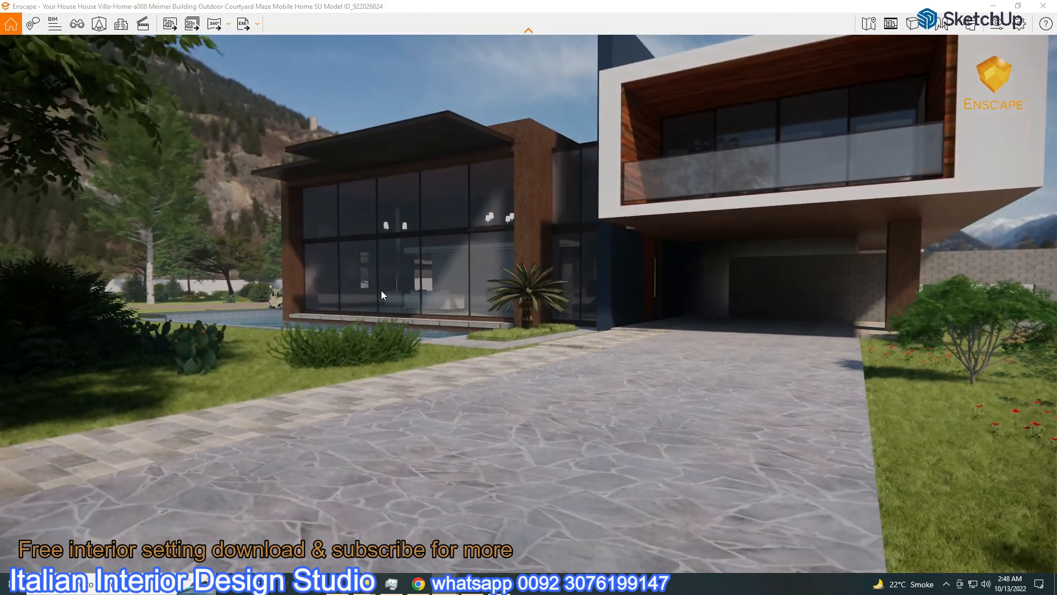
key("s")
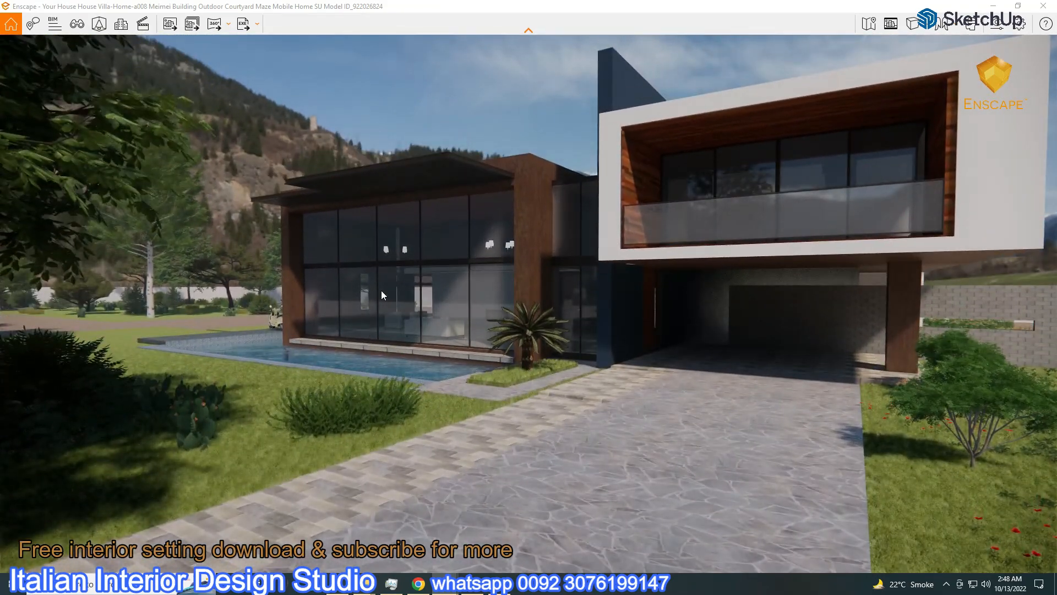
key("a")
key("d")
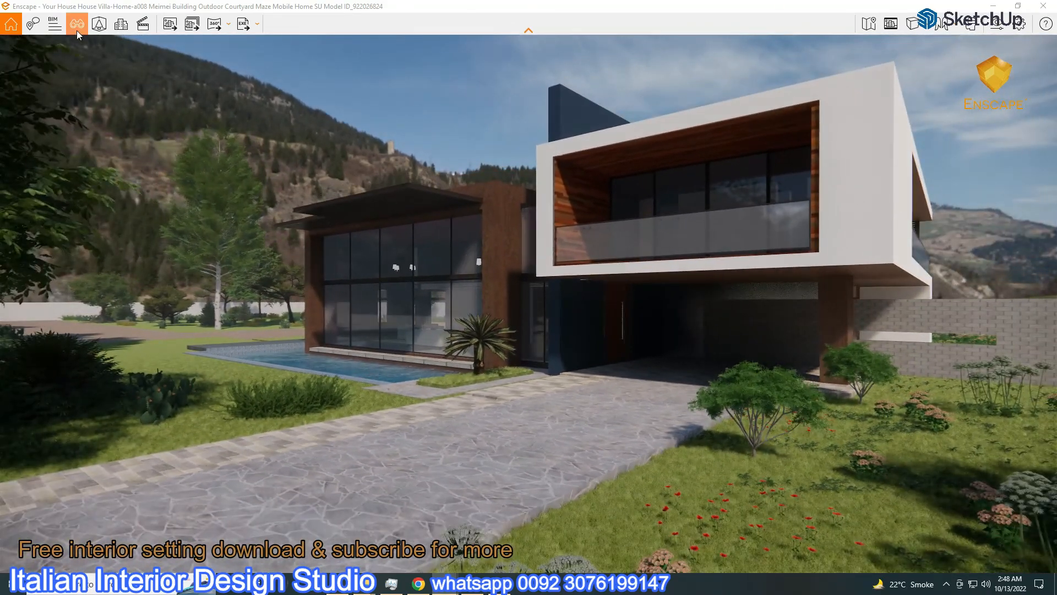
left_click(77, 27)
Save the current camera as Enscape scene 6 without storing the sun position
left_click(137, 560)
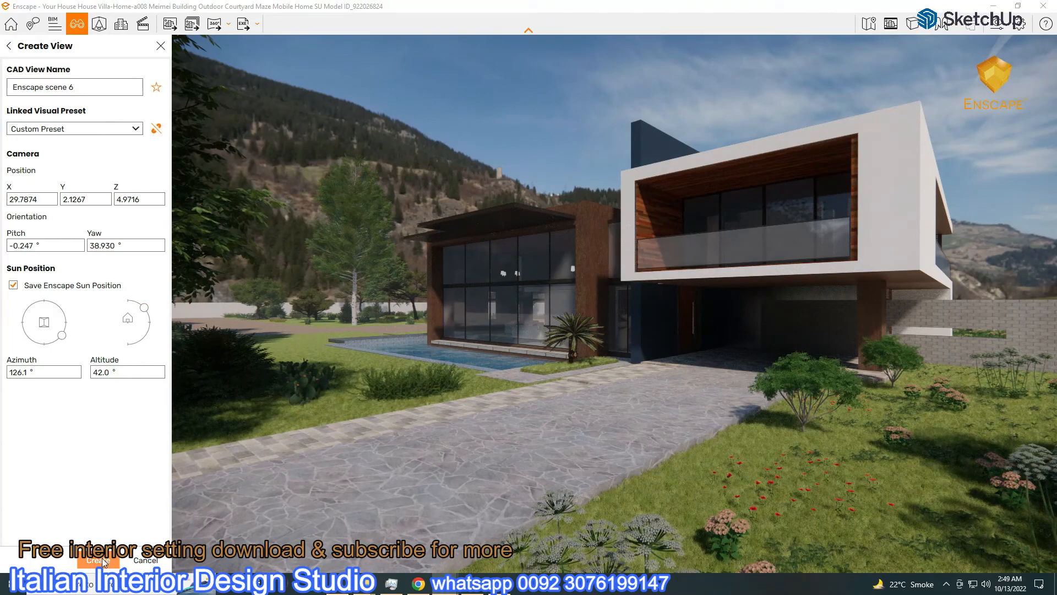
left_click(13, 285)
key("Return")
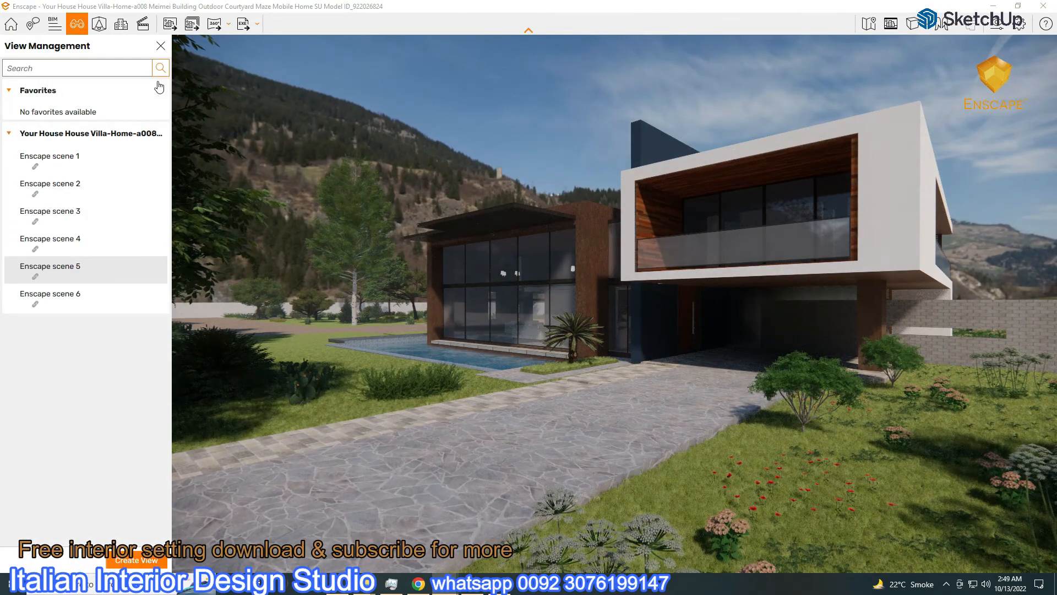
Switch back to the scene 1 interior view, open Visual Settings and minimize Enscape
left_click(36, 158)
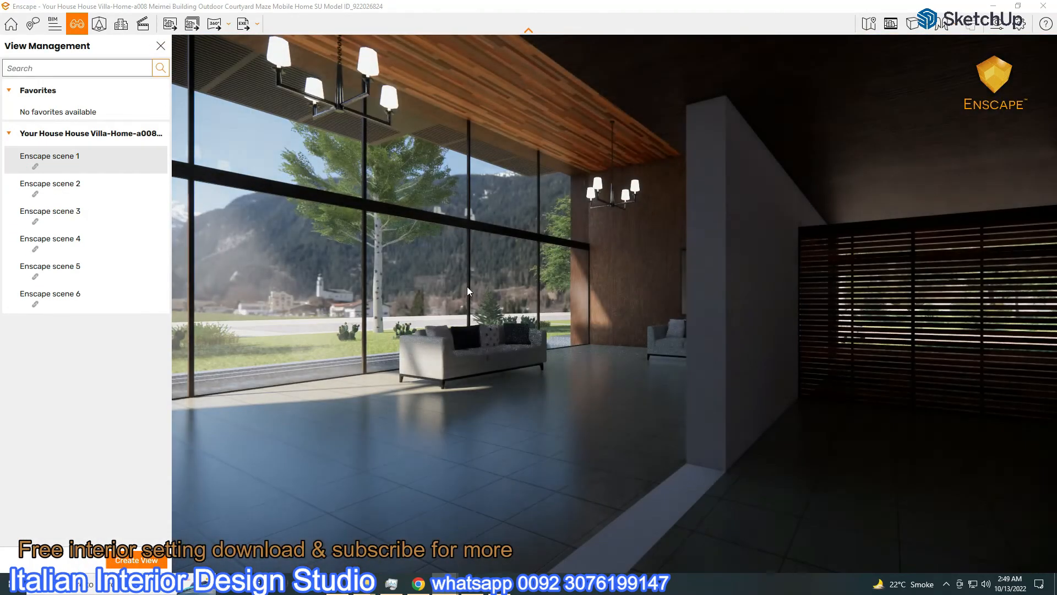
left_click(160, 45)
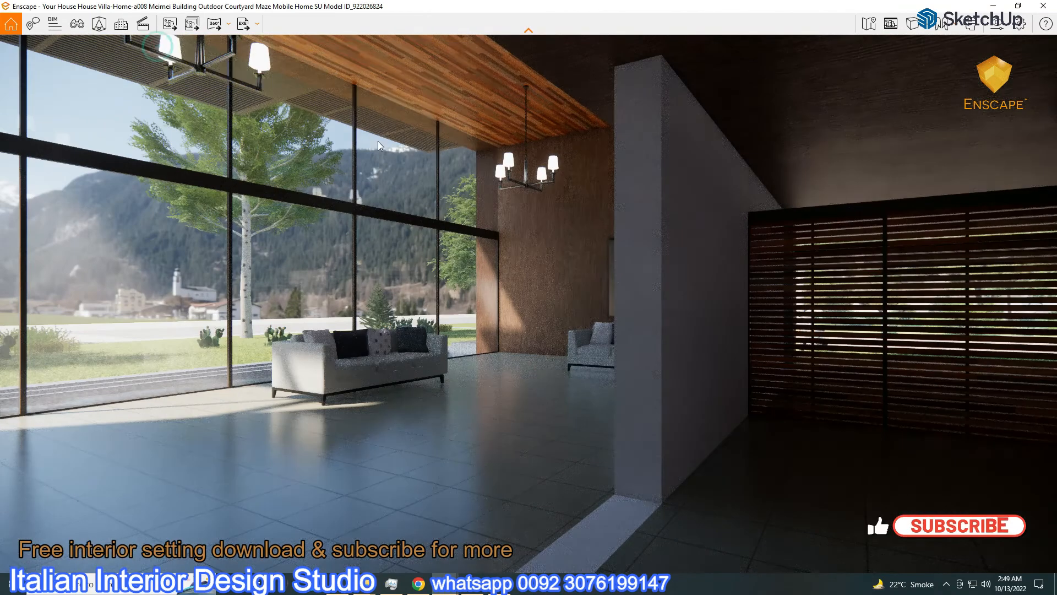
left_click(998, 23)
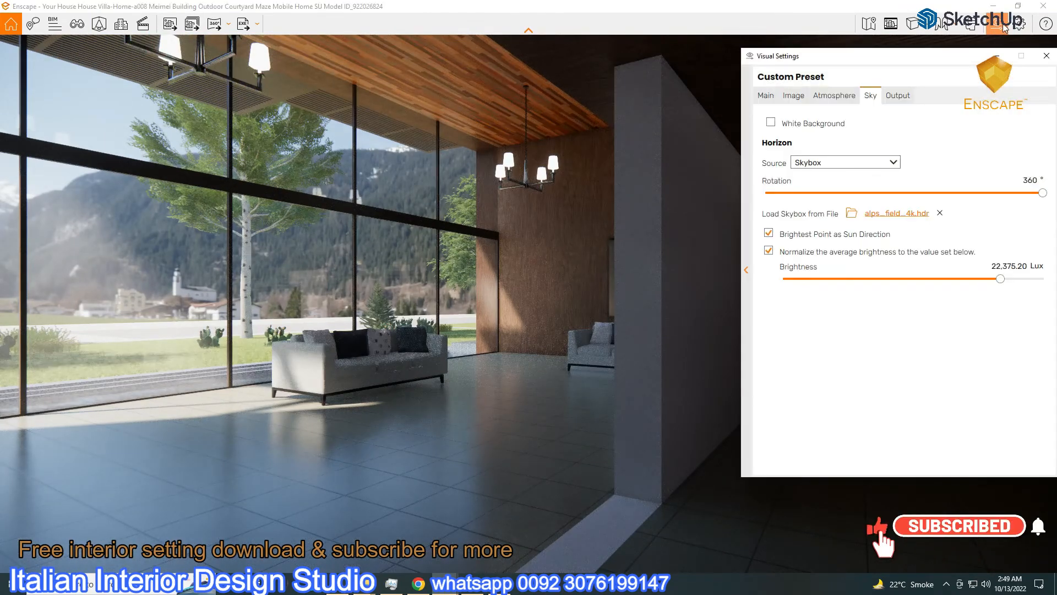
left_click(994, 7)
Rewrite the note about testing HDRI by day without object lights, then Enscape lights day and night
left_click(498, 586)
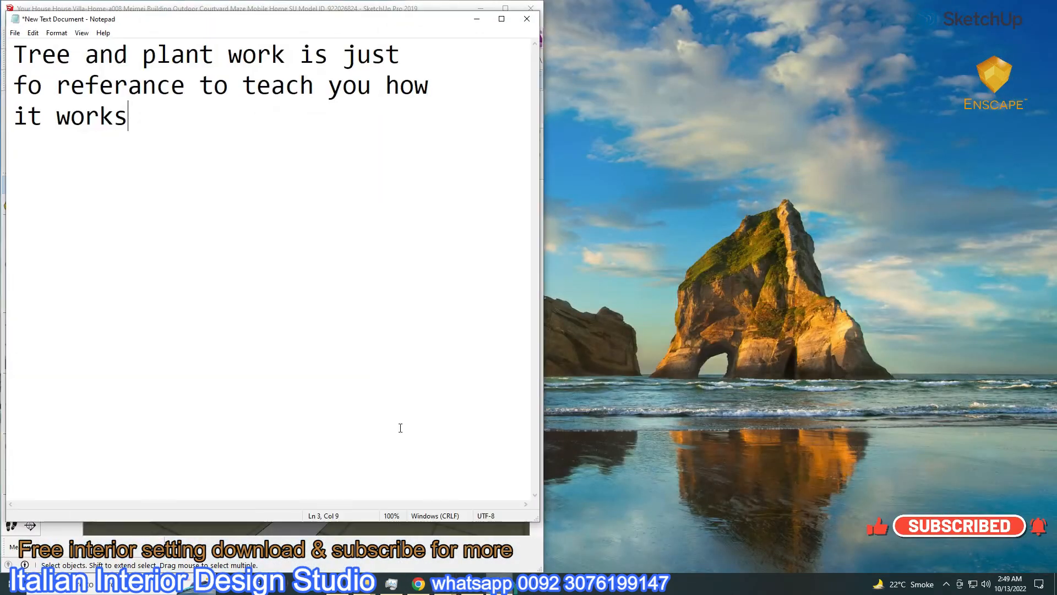
left_click_drag(11, 45, 405, 122)
type("Now")
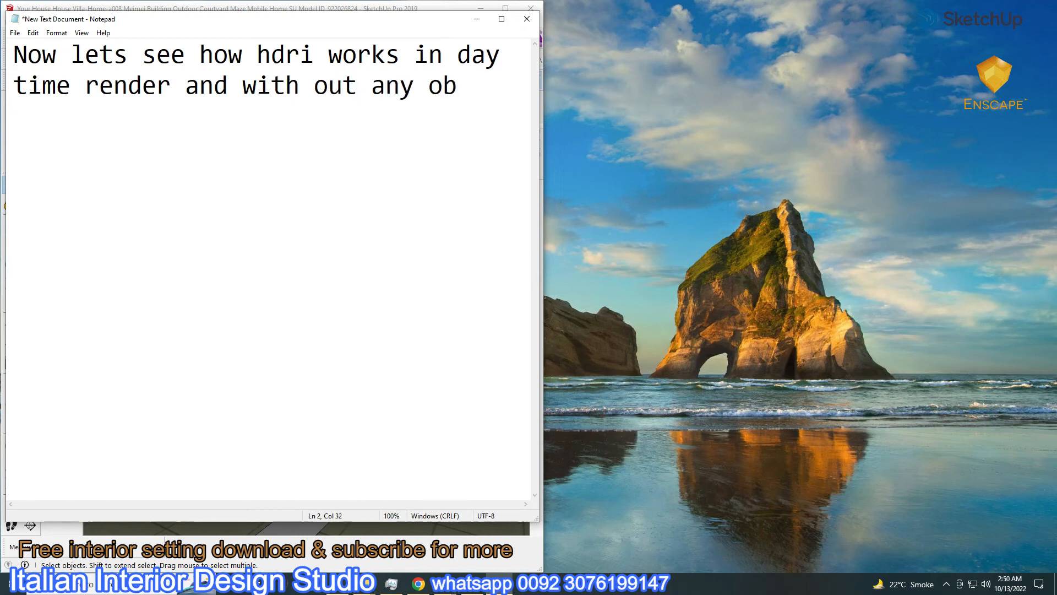
type("li")
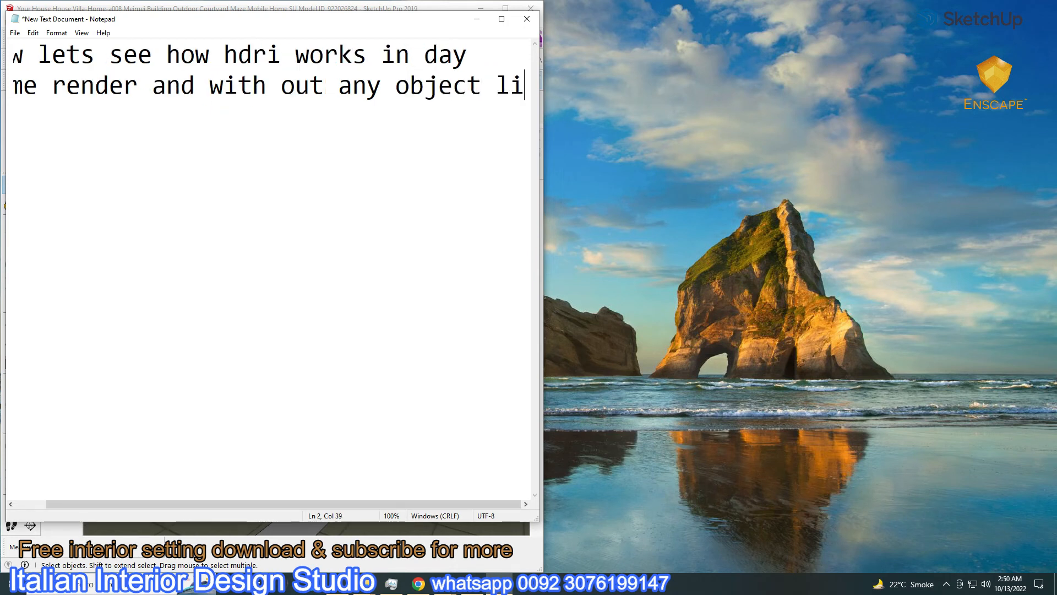
type("ght")
key("Return")
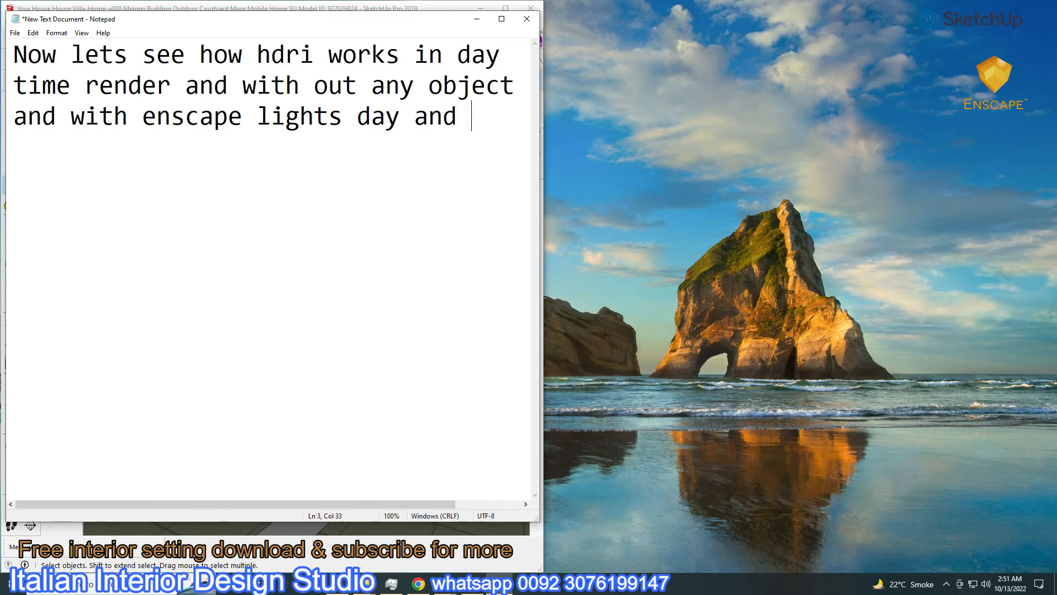
type("ight")
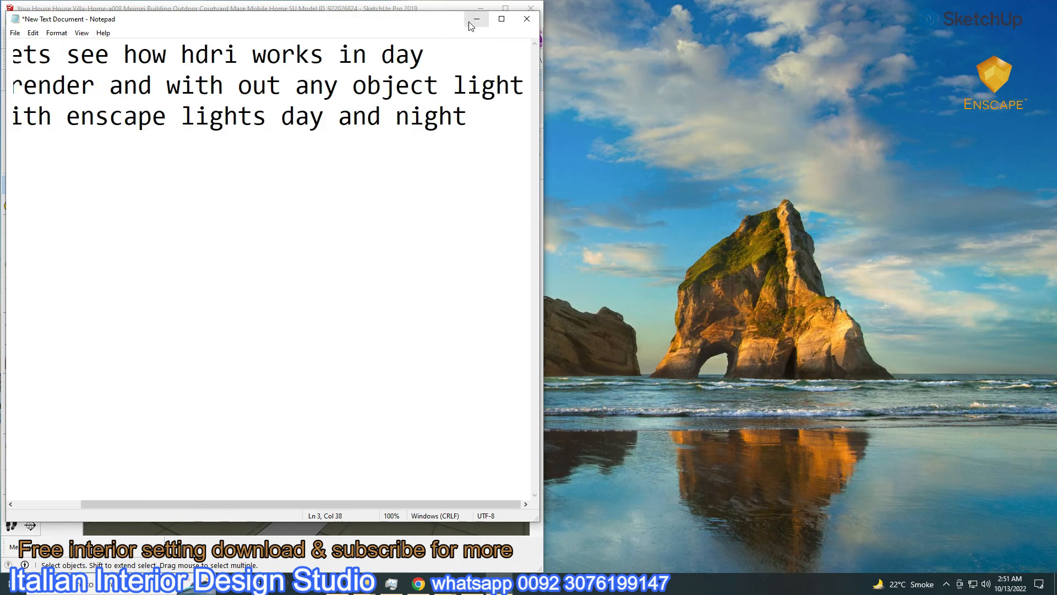
left_click(477, 18)
Place an Enscape rectangular light at the upper window and size it to 1.25 × 1.56 m
middle_click_drag(325, 374, 335, 378)
scroll(335, 378, "down", 10)
middle_click_drag(462, 410, 386, 404)
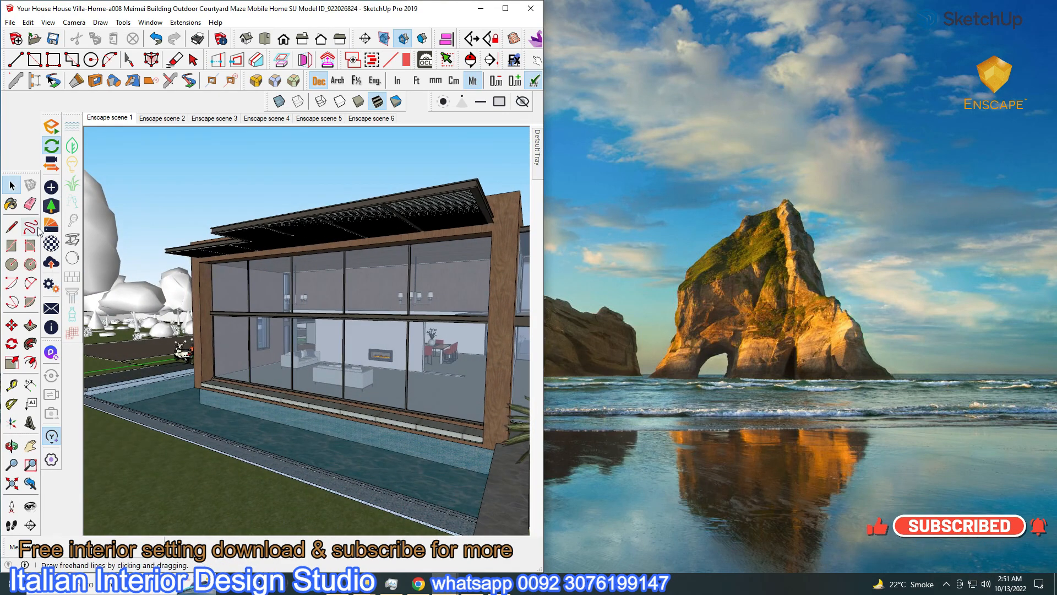
left_click(55, 208)
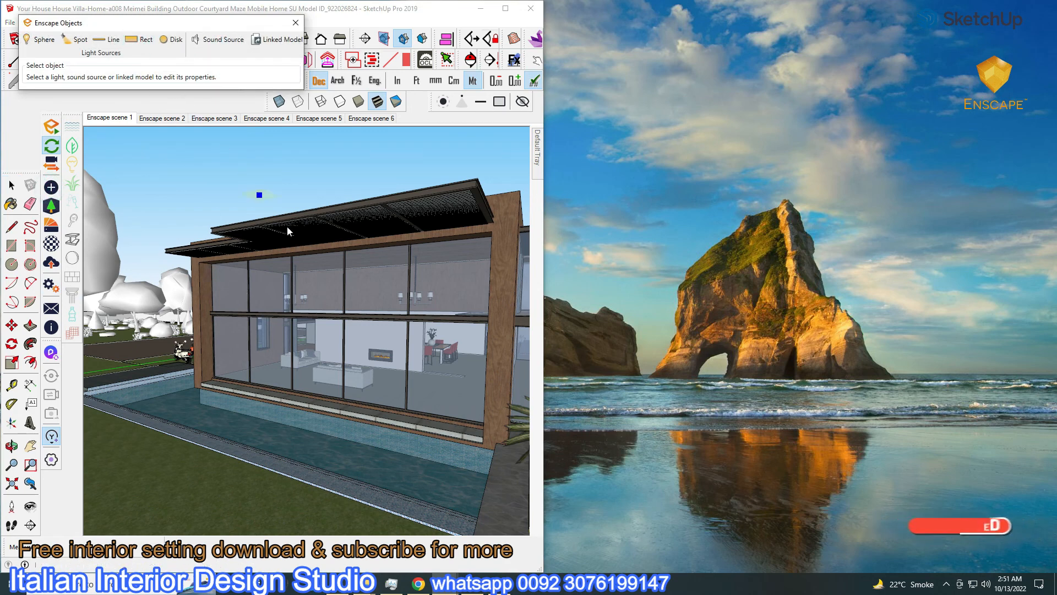
scroll(493, 275, "up", 3)
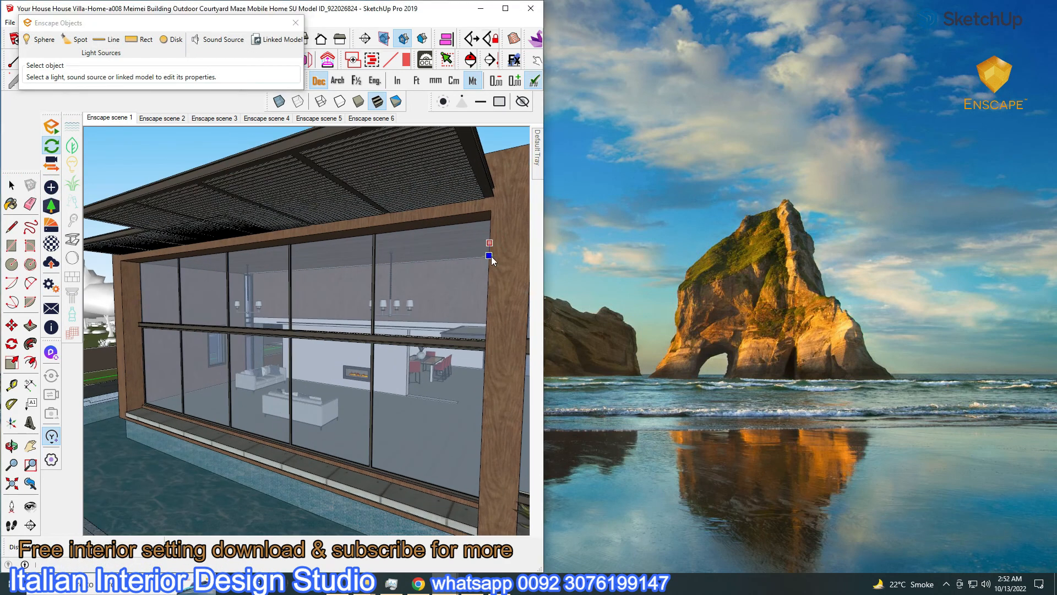
left_click(491, 308)
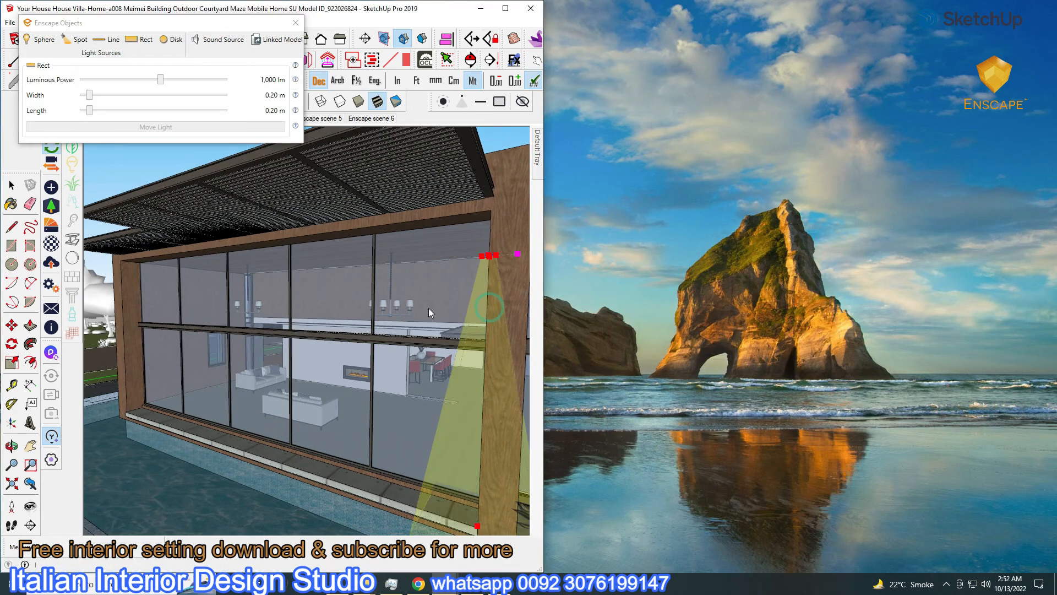
left_click(86, 110)
left_click_drag(90, 95, 147, 111)
Move the light onto the upper window panel and widen it to 1.59 m
mouse_move(346, 284)
middle_mouse_down()
mouse_move(363, 330)
mouse_move(37, 206)
middle_mouse_up()
key("space")
key("m")
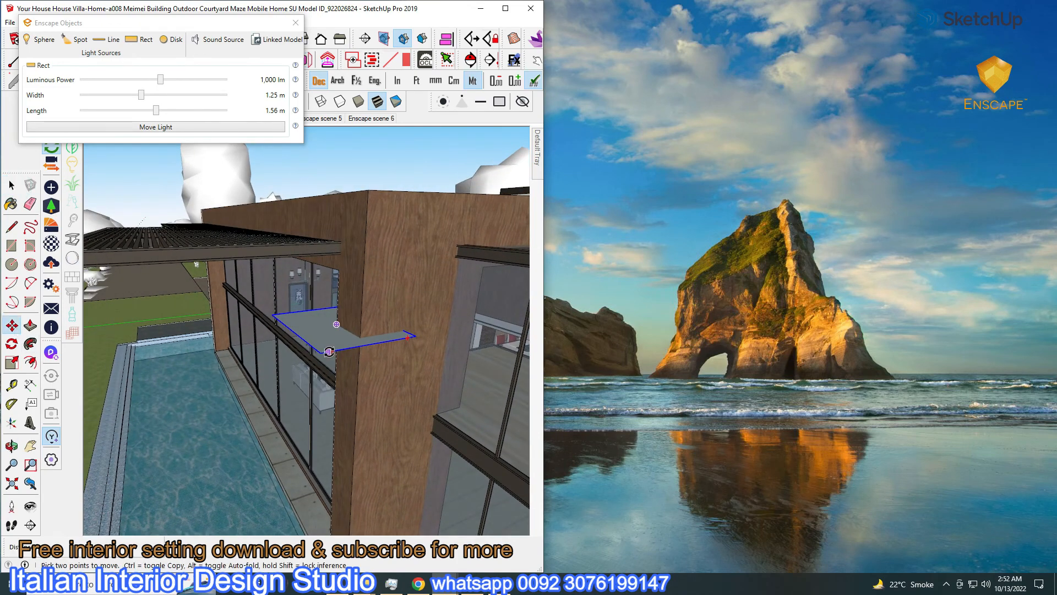
key("q")
key("m")
middle_click_drag(334, 360, 398, 322)
left_click(389, 281)
left_click(355, 292)
left_click_drag(141, 95, 157, 95)
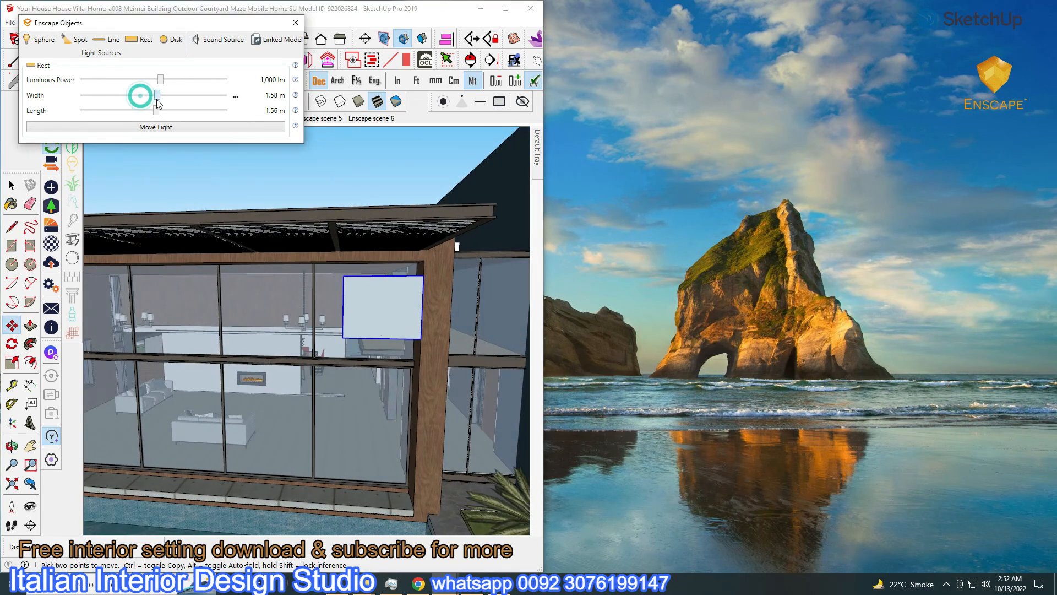
Copy the light onto the neighbouring window panels along the glass facade
key("ctrl")
left_click(370, 315)
left_click(270, 320)
middle_click_drag(274, 322, 384, 321)
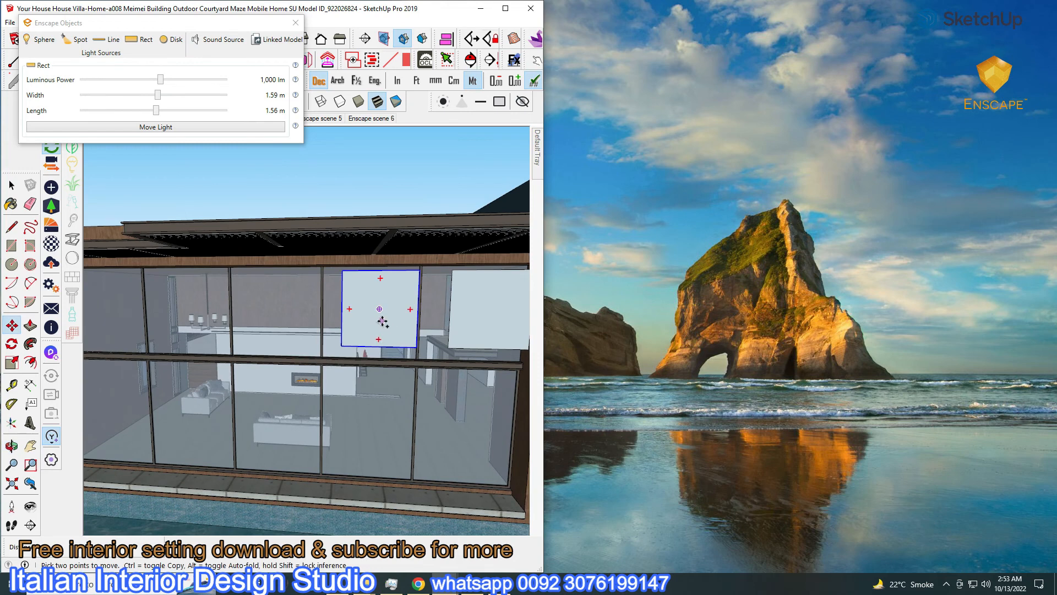
left_click(381, 320)
left_click(280, 324)
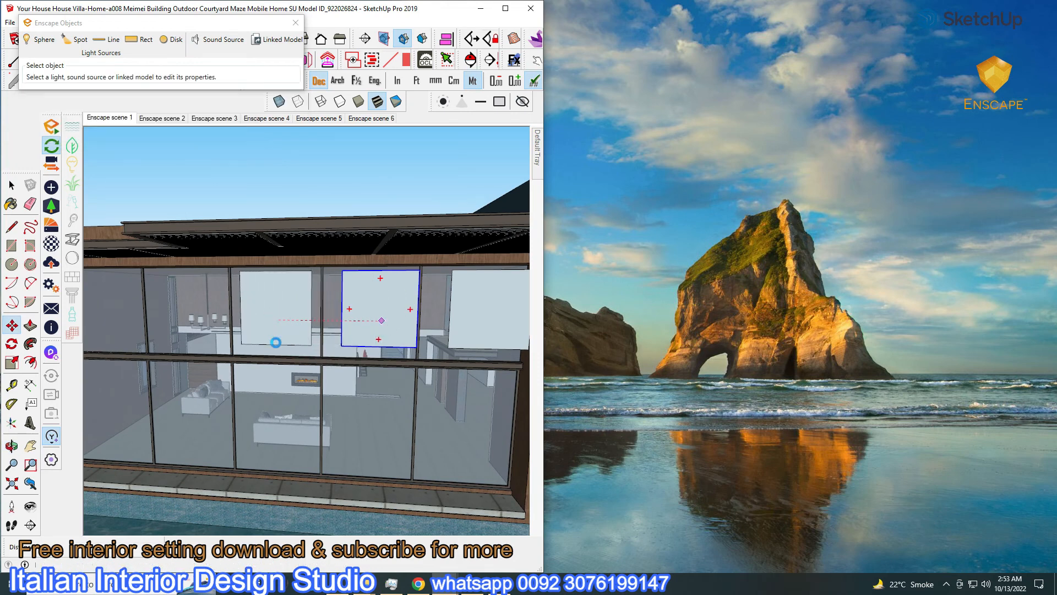
Undo the extra light copy and move a rectangular light onto the leftmost upper window
key("ctrl+z")
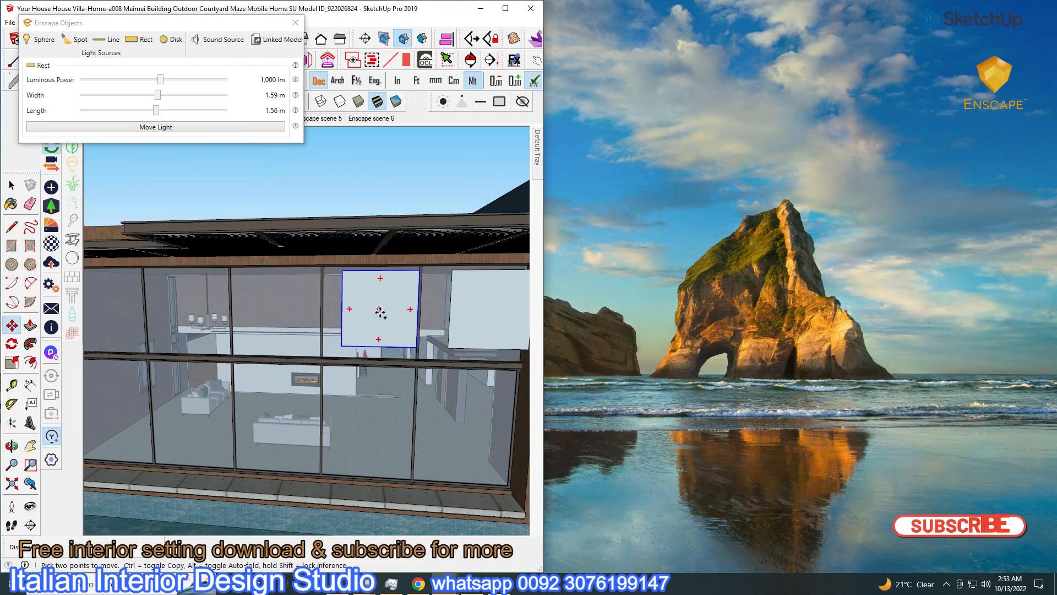
key("Escape")
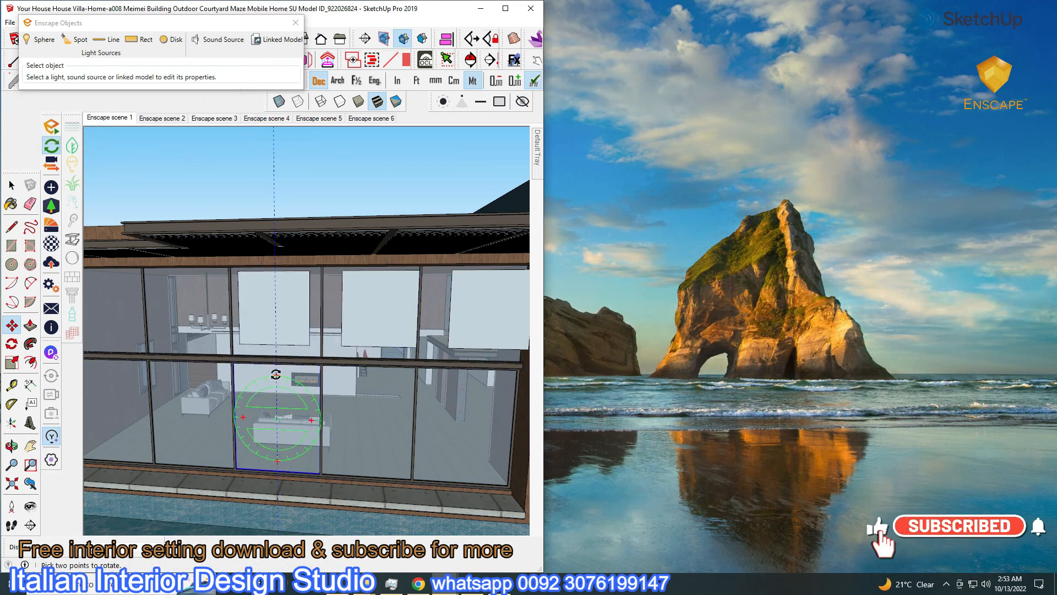
key("q")
middle_click_drag(276, 353, 349, 368)
left_click(349, 301)
key("m")
left_click(299, 314)
left_click(269, 315)
left_click(182, 311)
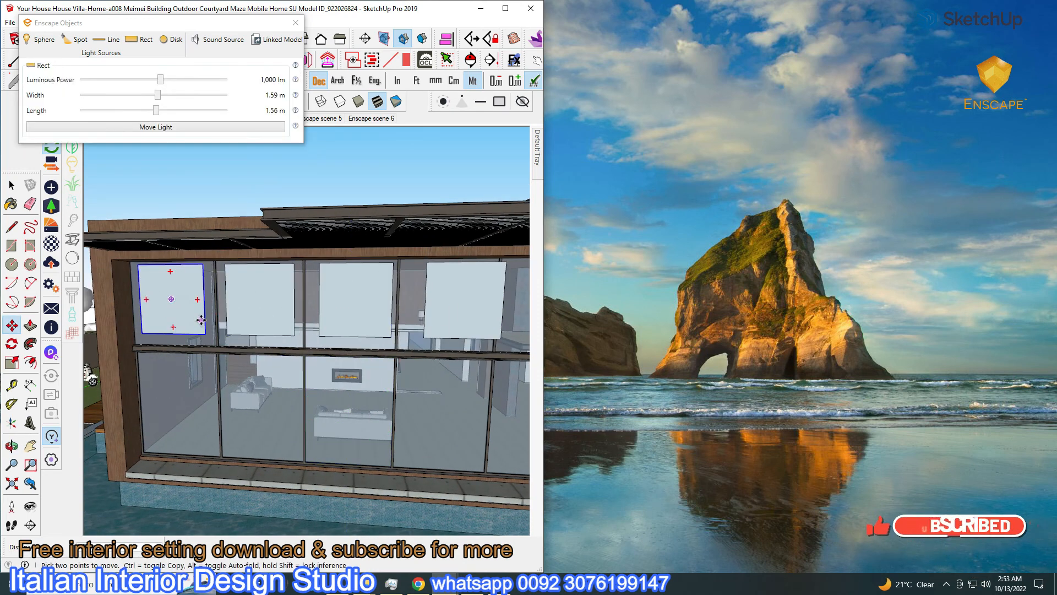
left_click(11, 187)
Group the three rectangular lights on the upper windows together
scroll(163, 319, "down", 5)
left_click(167, 315)
left_click(210, 310, "shift")
left_click(283, 317, "shift")
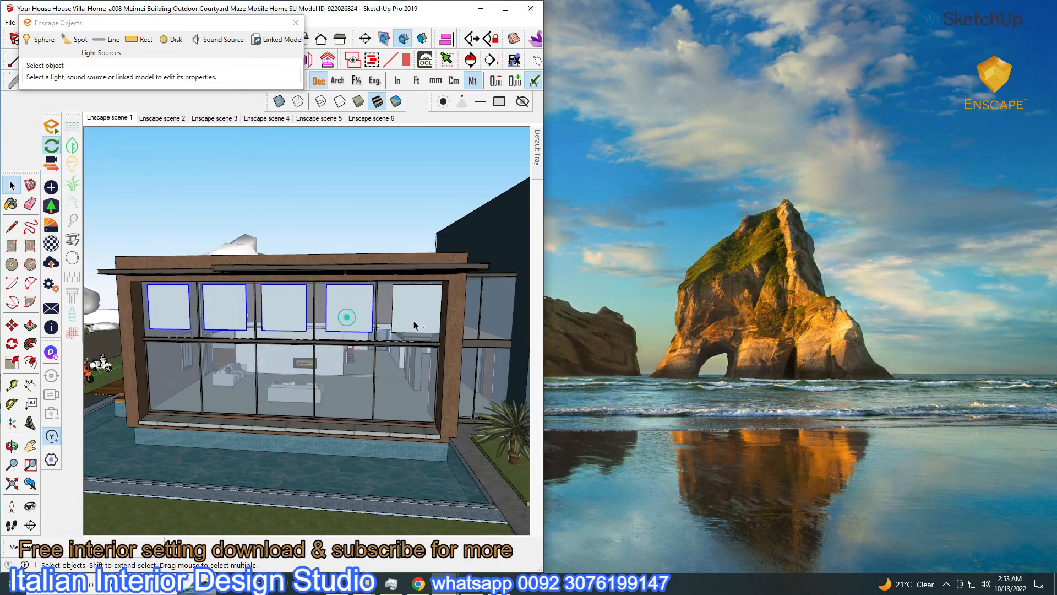
middle_click_drag(364, 313, 265, 340)
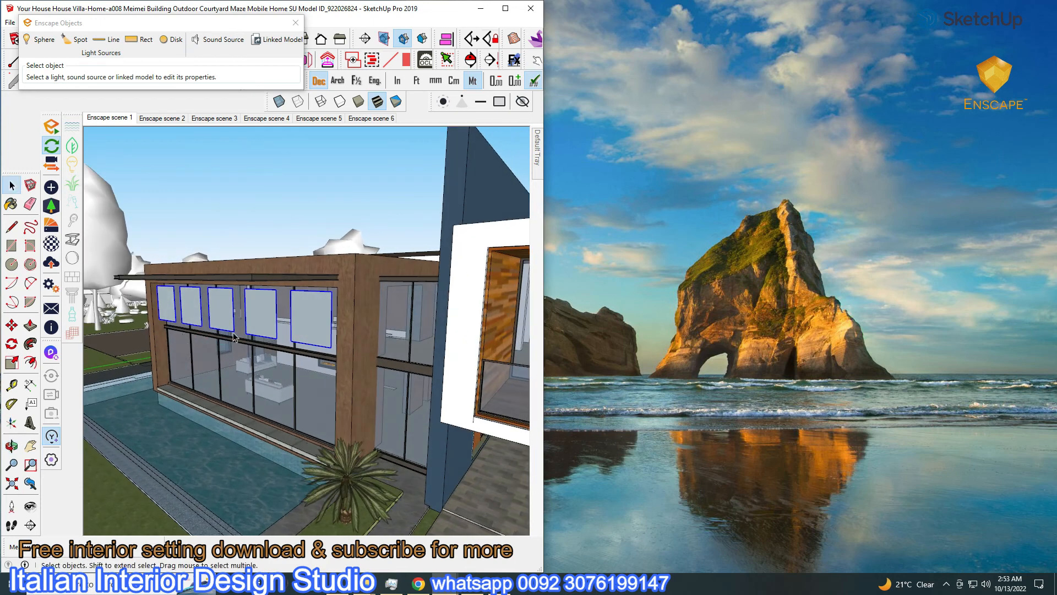
right_click(265, 341)
left_click(298, 429)
Copy the light group with Ctrl-Move onto the side glass wall beneath the overhang
key("m")
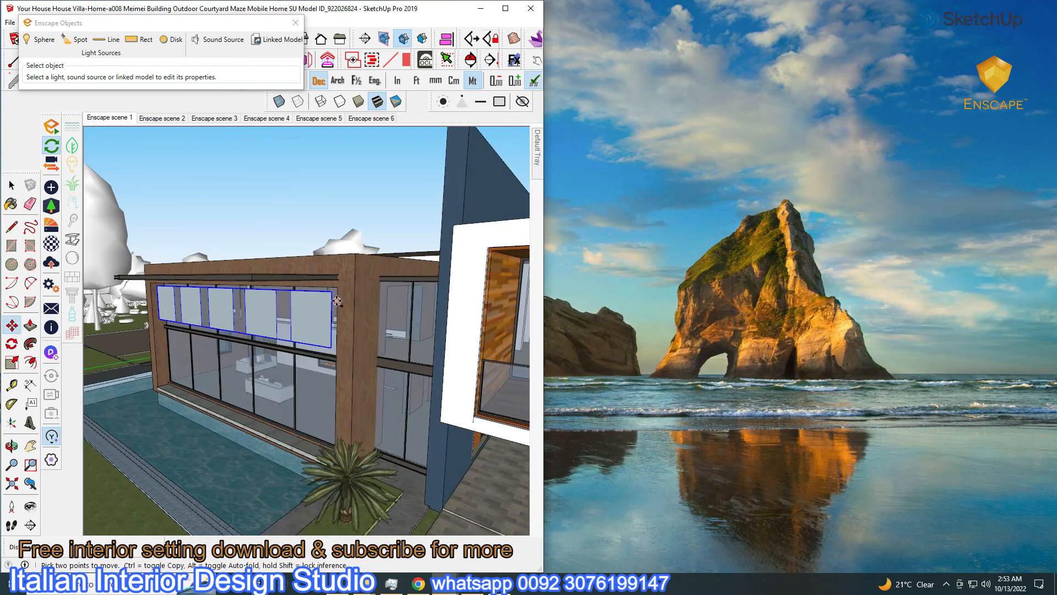
key("ctrl")
left_click(331, 292)
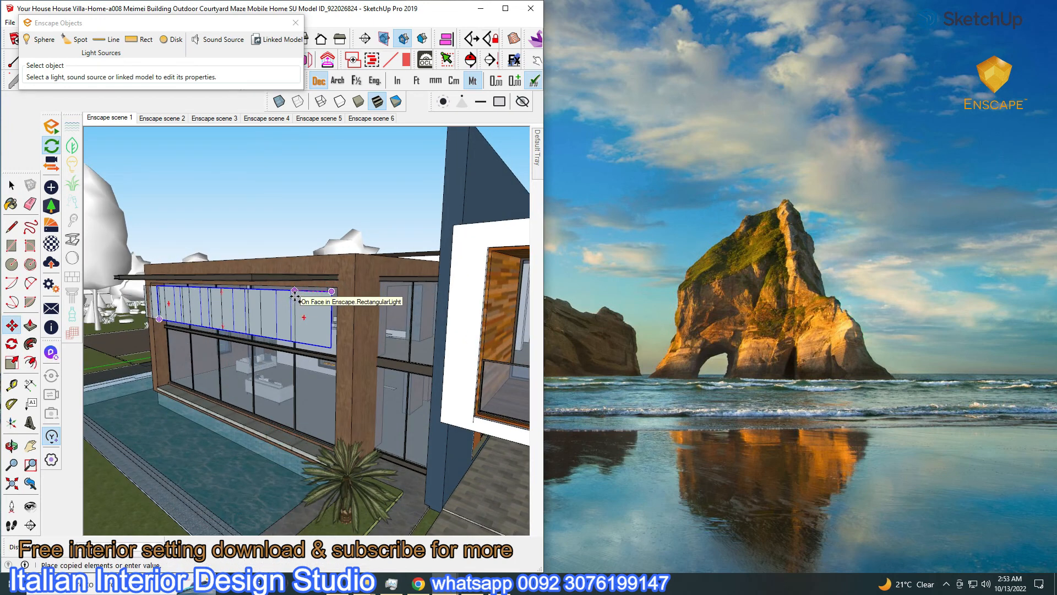
middle_click_drag(295, 298, 262, 328)
left_click(278, 331)
key("space")
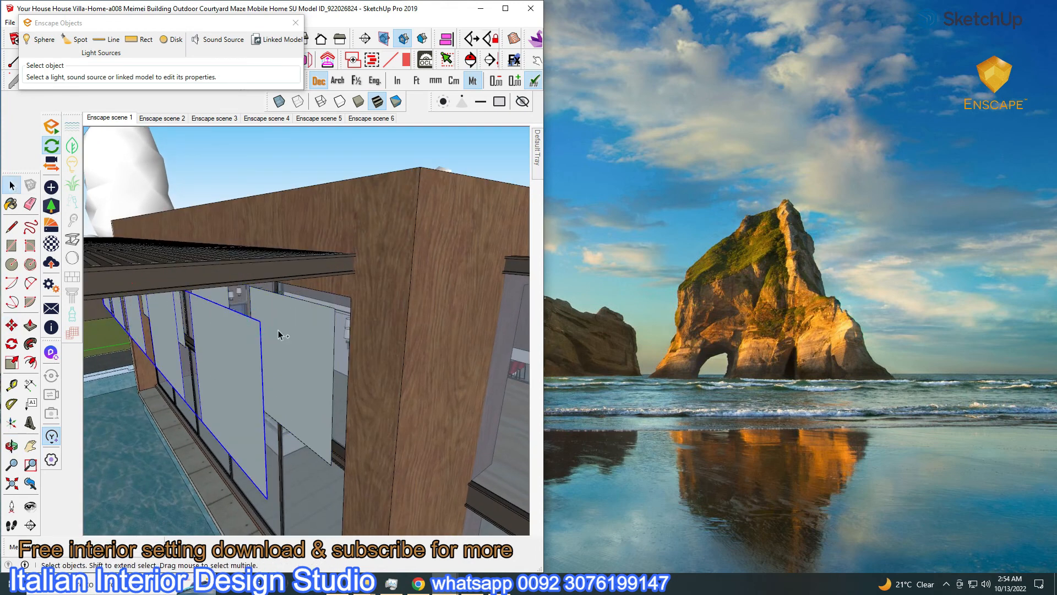
Move the copied light panel out to the pool edge
right_click(279, 332)
scroll(312, 439, "down", 5)
middle_click_drag(432, 409, 270, 366)
key("m")
left_click_drag(327, 373, 190, 382)
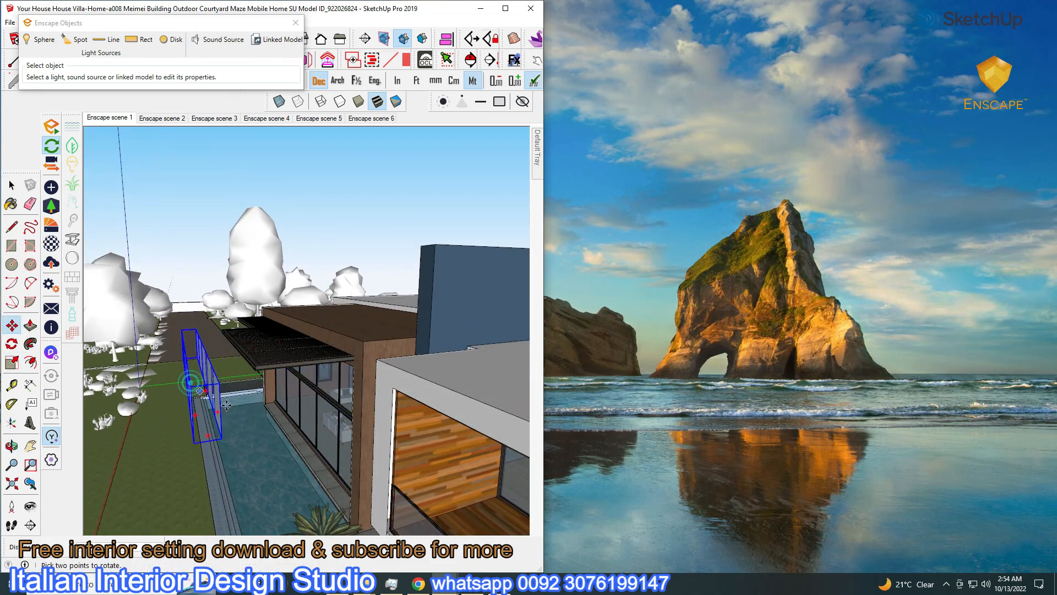
Restore the Enscape window beside SketchUp with the visual settings moved aside
left_click(457, 583)
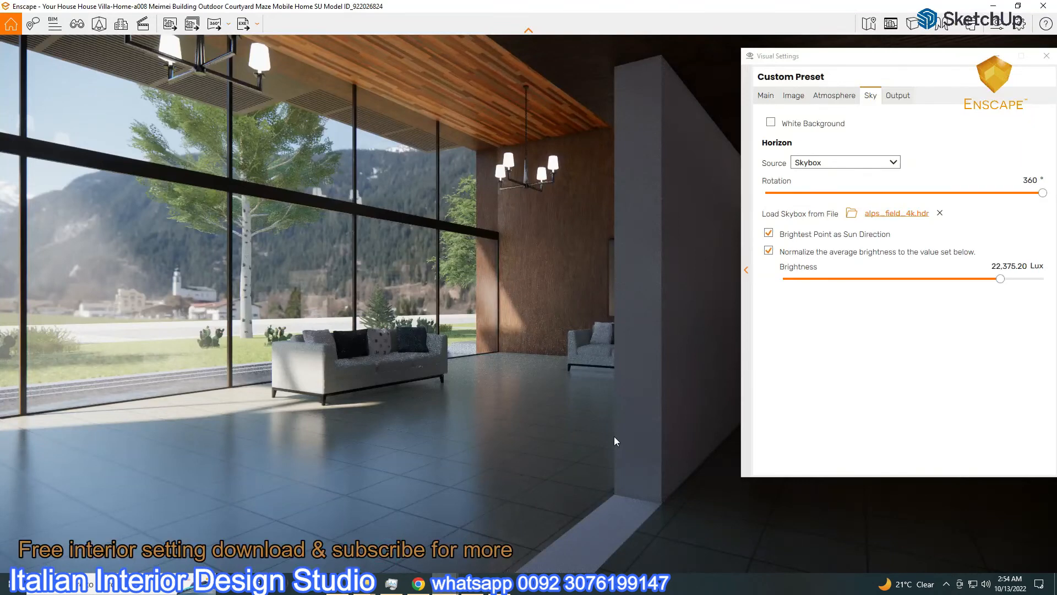
left_click(1027, 8)
mouse_move(903, 55)
left_mouse_down()
mouse_move(421, 189)
mouse_move(445, 428)
left_mouse_up()
left_click(159, 328)
key("space")
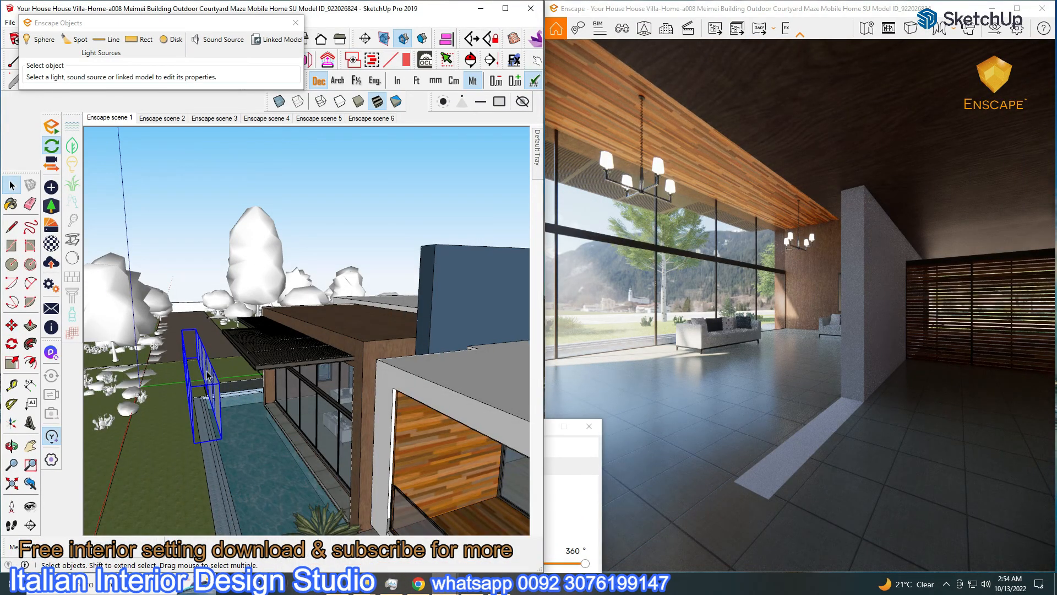
Add a new layer and toggle the Lights layer's visibility
mouse_move(543, 165)
left_click(381, 152)
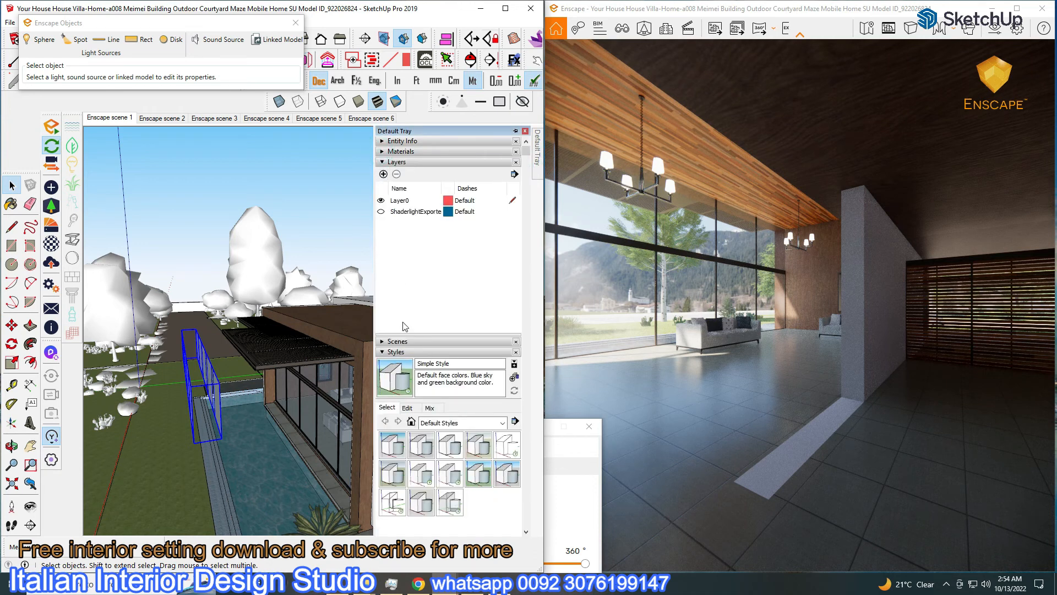
left_click(384, 174)
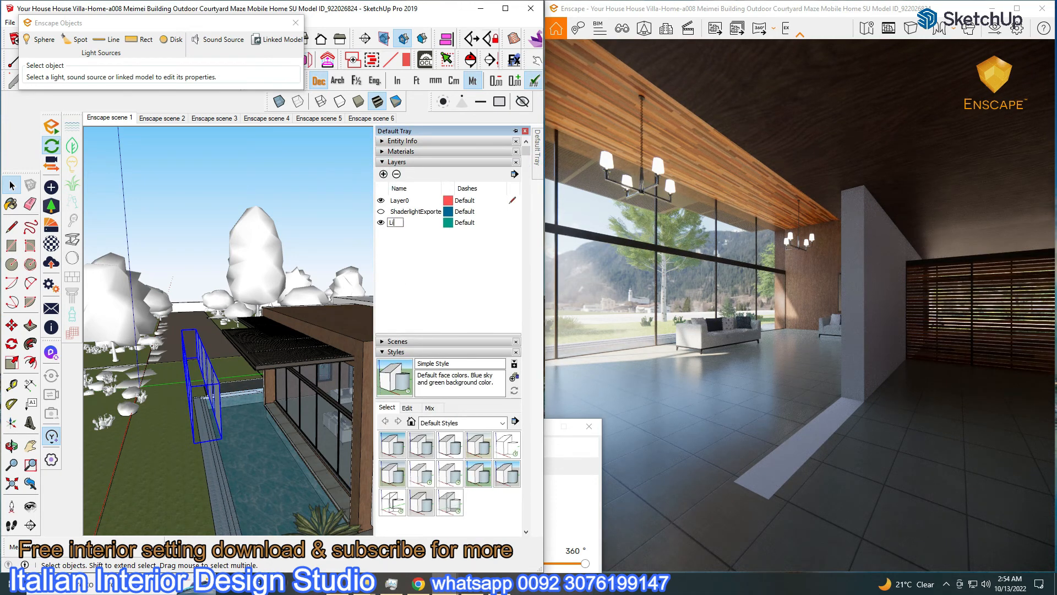
left_click(388, 141)
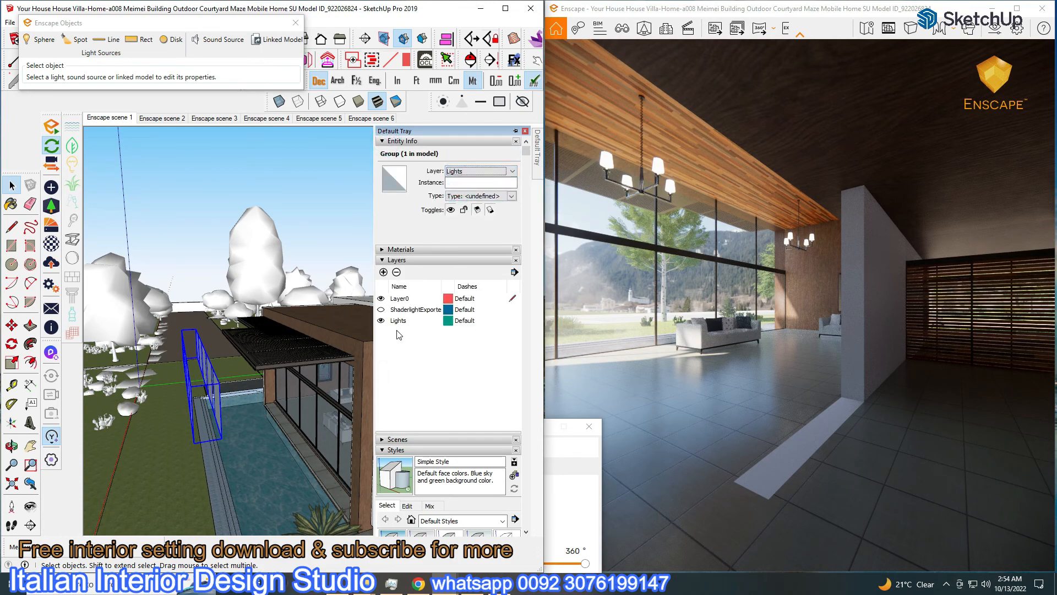
left_click(380, 321)
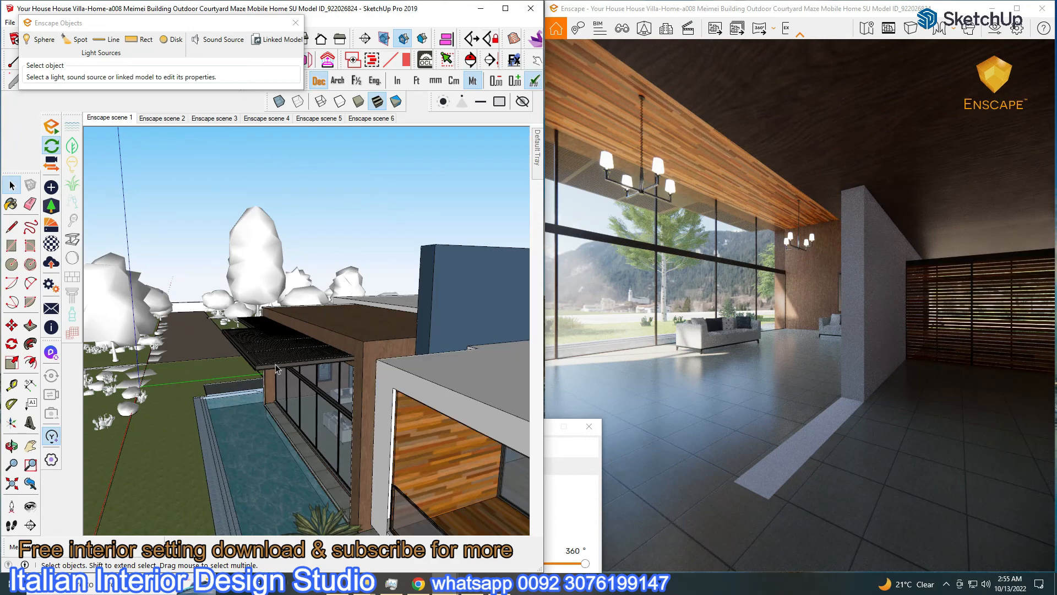
mouse_move(538, 168)
left_click(381, 321)
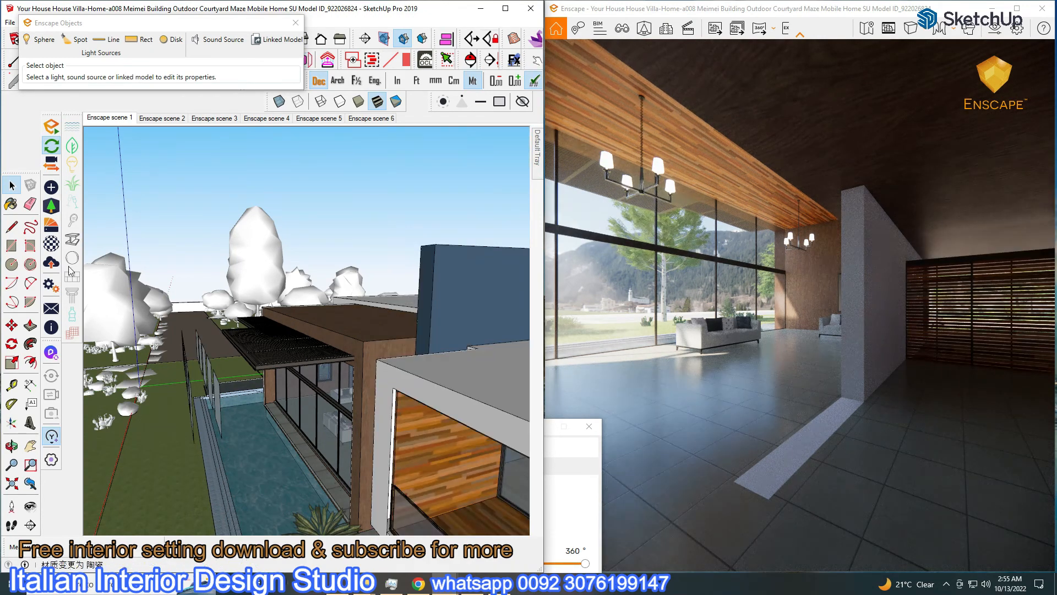
Explode the glass panel group and exit the group edit
double_click(215, 385)
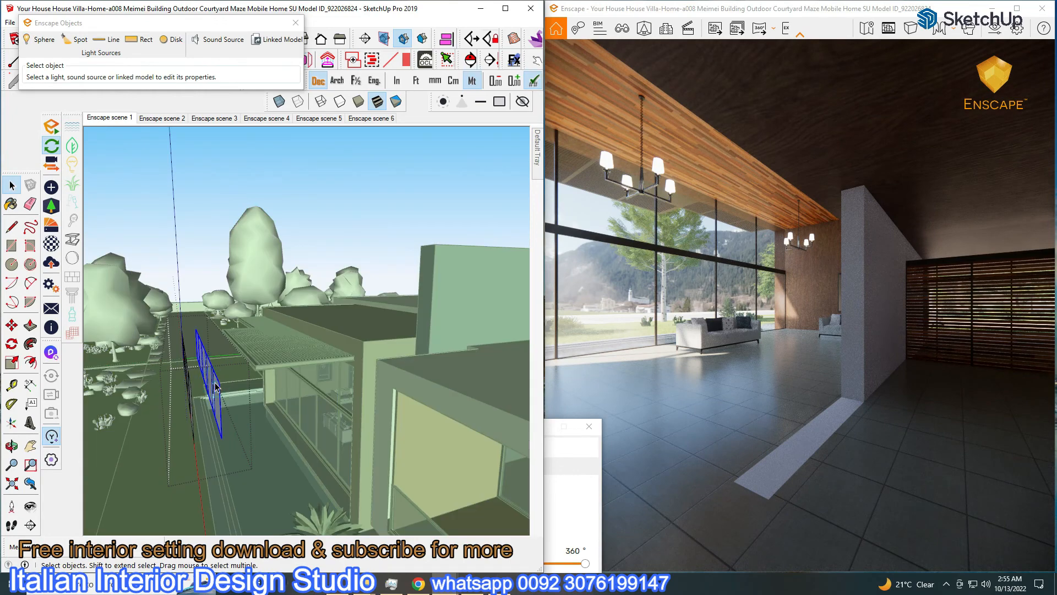
right_click(216, 402)
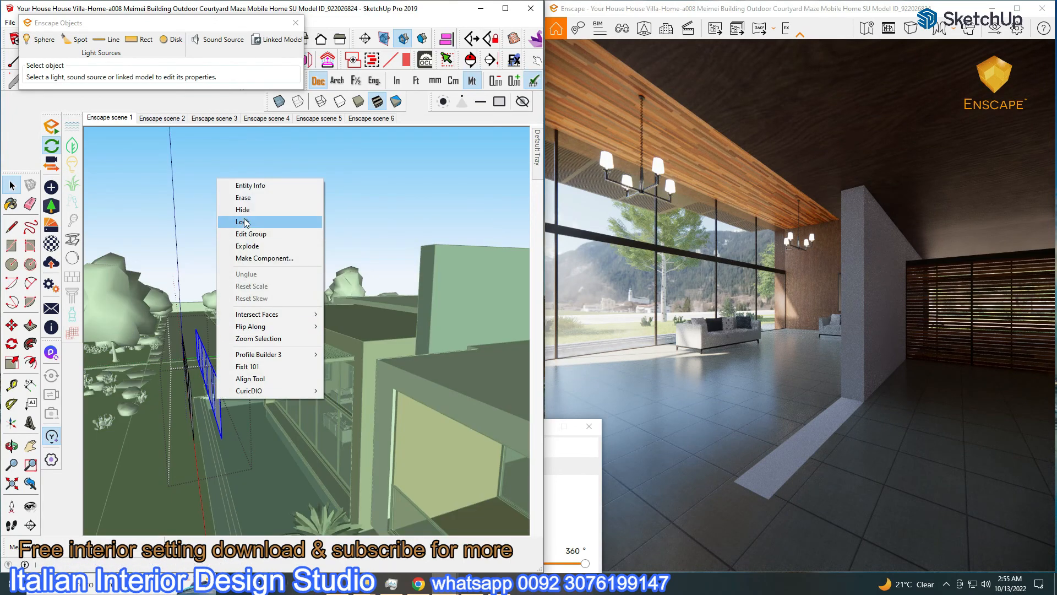
left_click(242, 243)
right_click(194, 414)
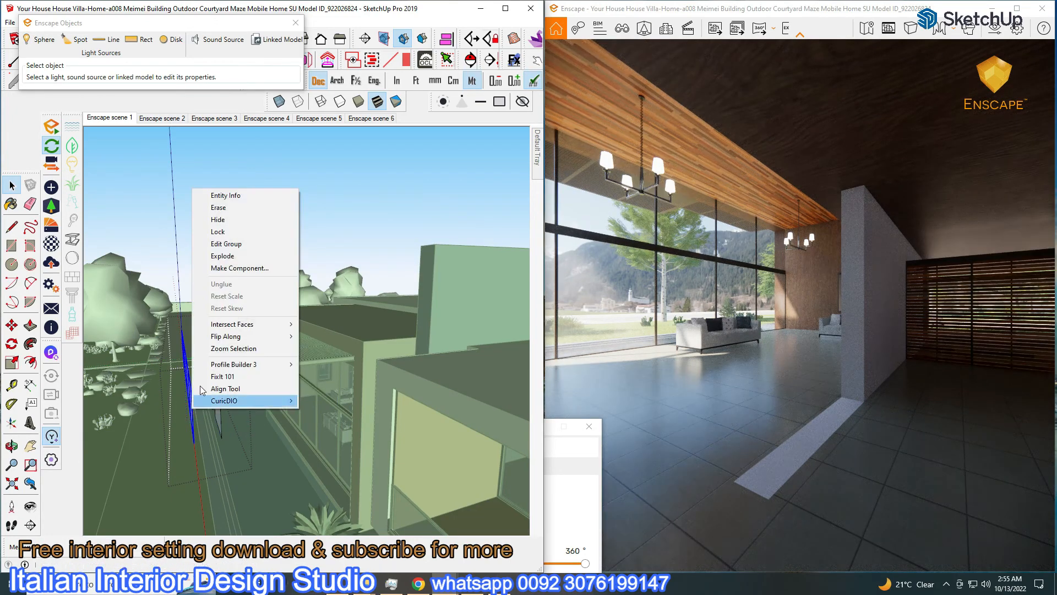
left_click(217, 253)
left_click(279, 420)
Set the rectangular light's luminous power to 7,632 lm and toggle the Lights layer
double_click(216, 410)
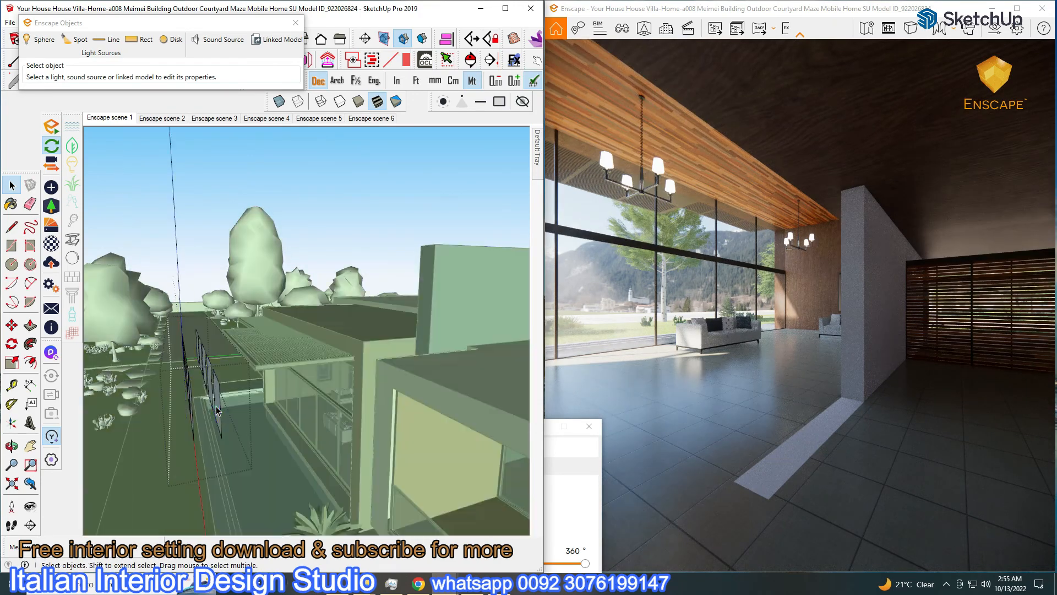
left_click_drag(160, 85, 184, 88)
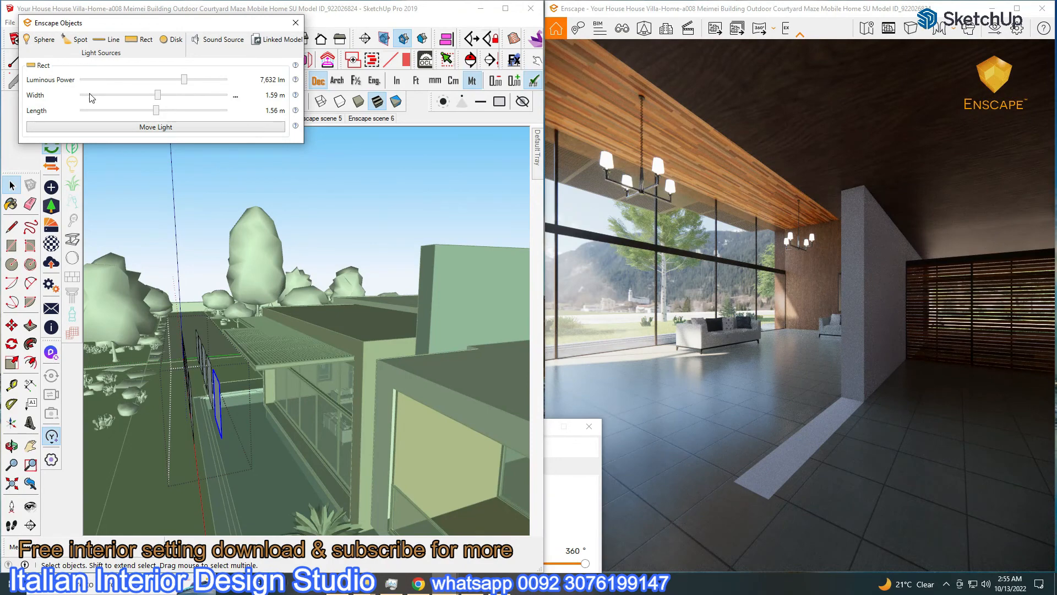
left_click(287, 190)
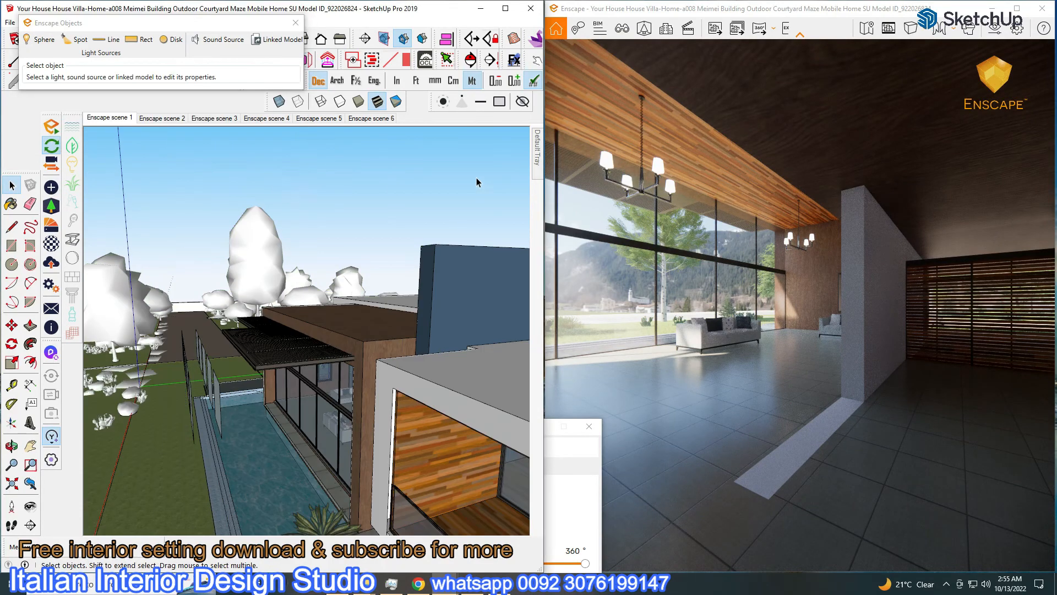
mouse_move(537, 159)
left_click(381, 321)
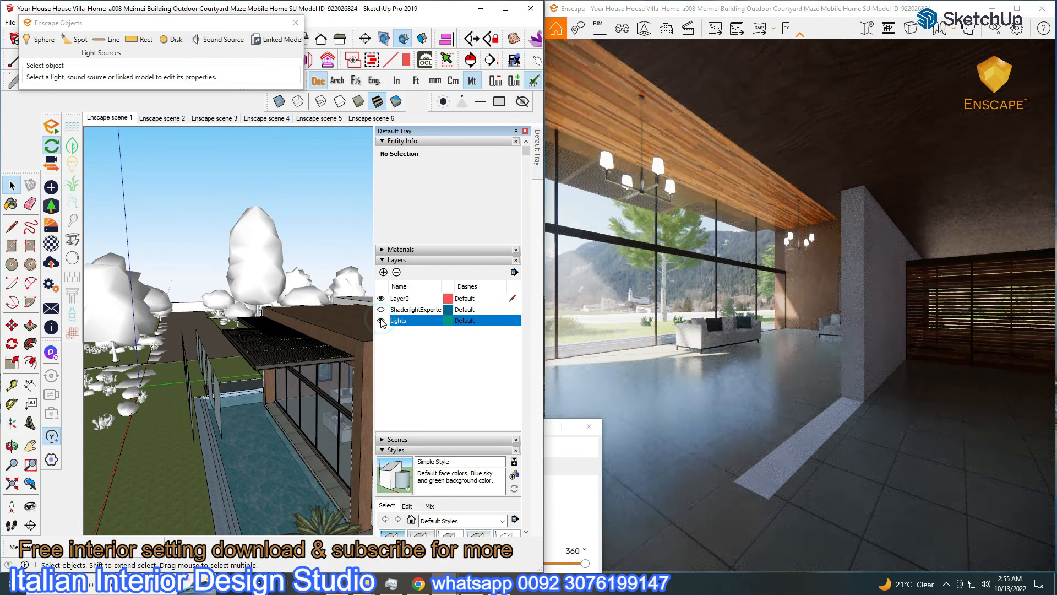
mouse_move(538, 161)
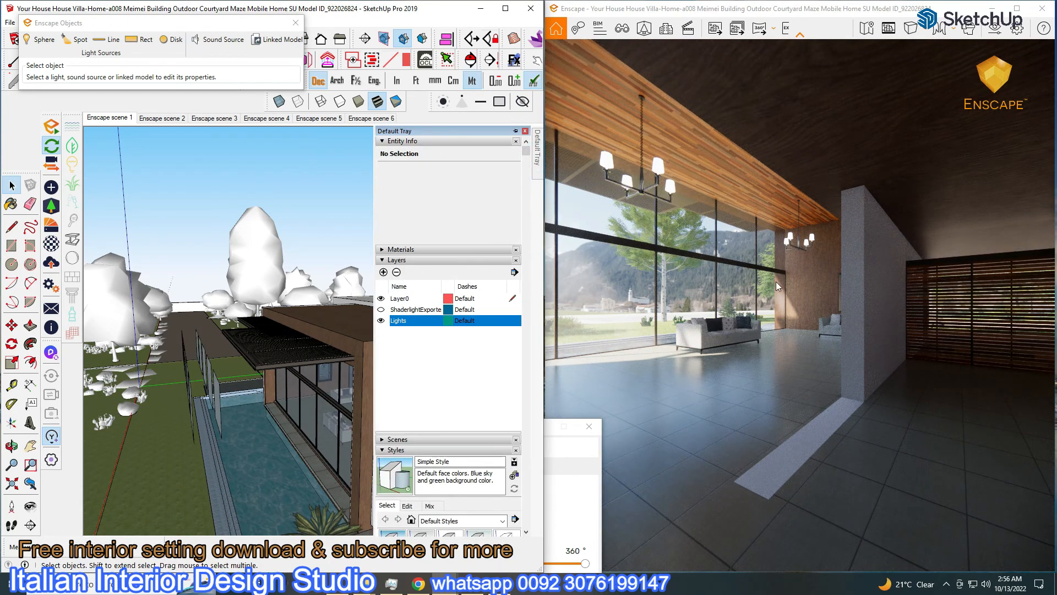
Walk the Enscape camera into the living room and pin the layers panel with Lights selected
key("d")
key("a")
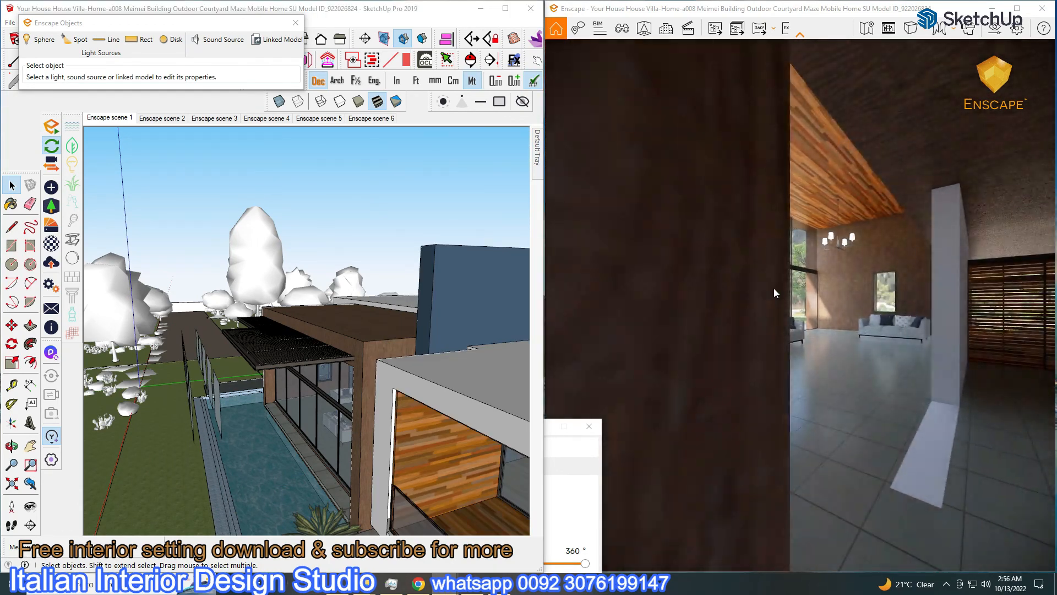
key("w")
key("a")
left_click(527, 130)
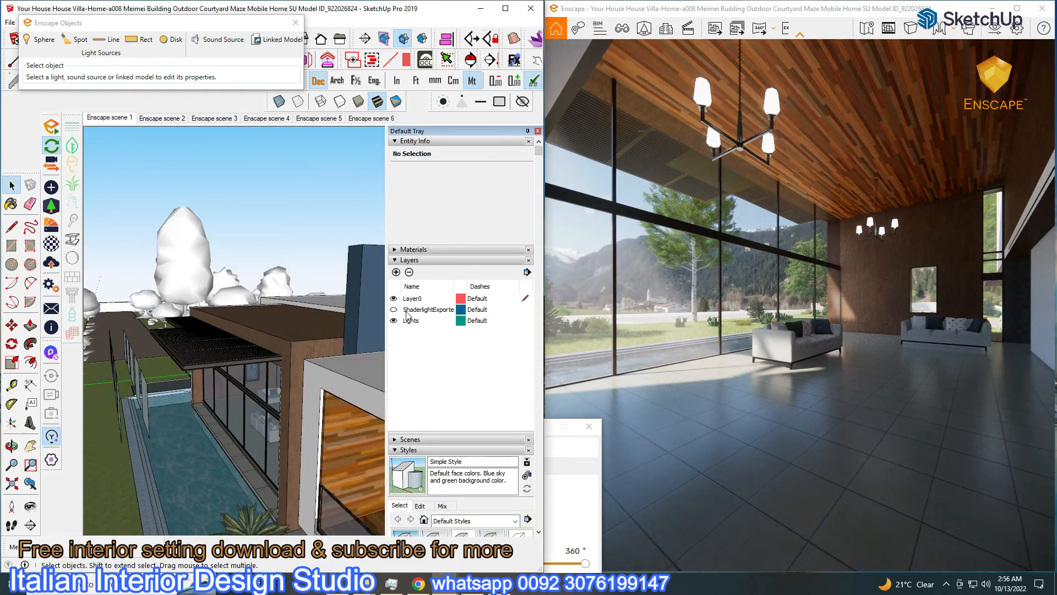
left_click(393, 321)
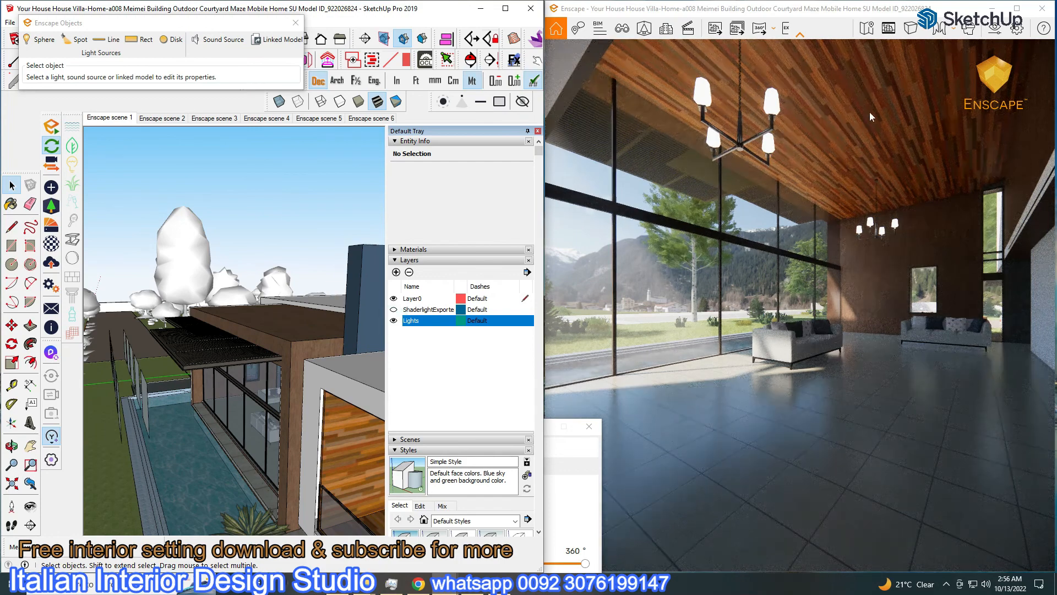
left_click(995, 31)
Set Enscape's sun brightness to 15% in the atmosphere settings
left_click_drag(487, 431, 436, 74)
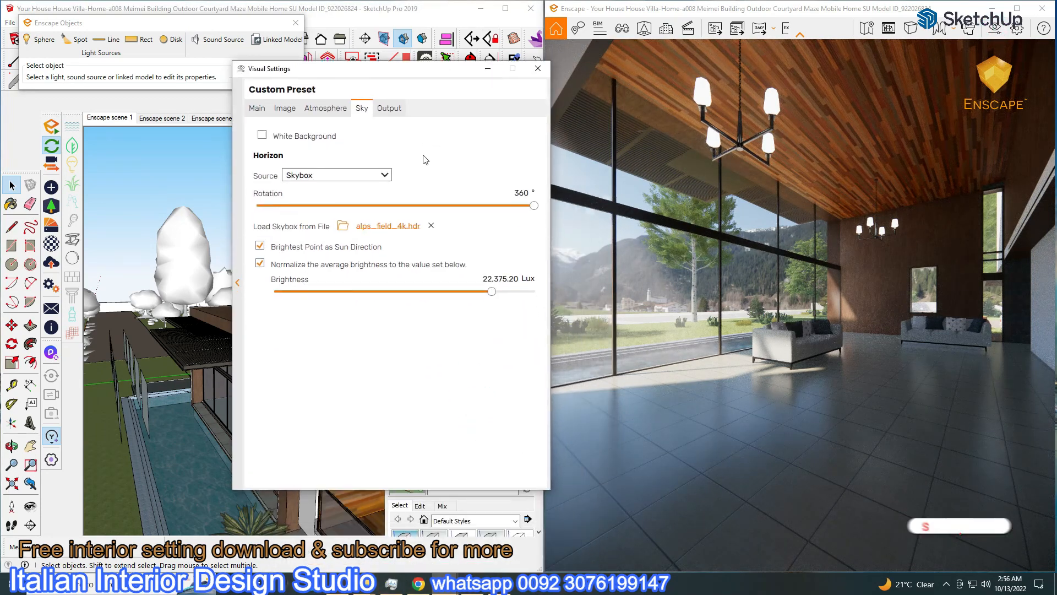
left_click(325, 107)
left_click(518, 248)
type("15")
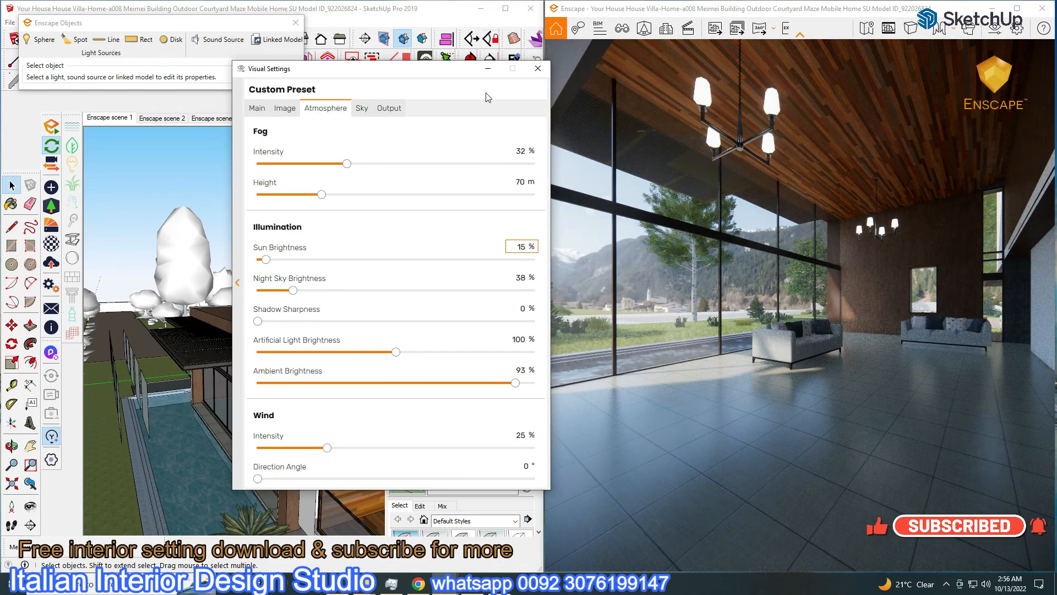
Raise the rectangular light's power to 107,668 lm, then close the group and hide the Lights layer
left_click_drag(456, 74, 270, 249)
left_click(394, 321)
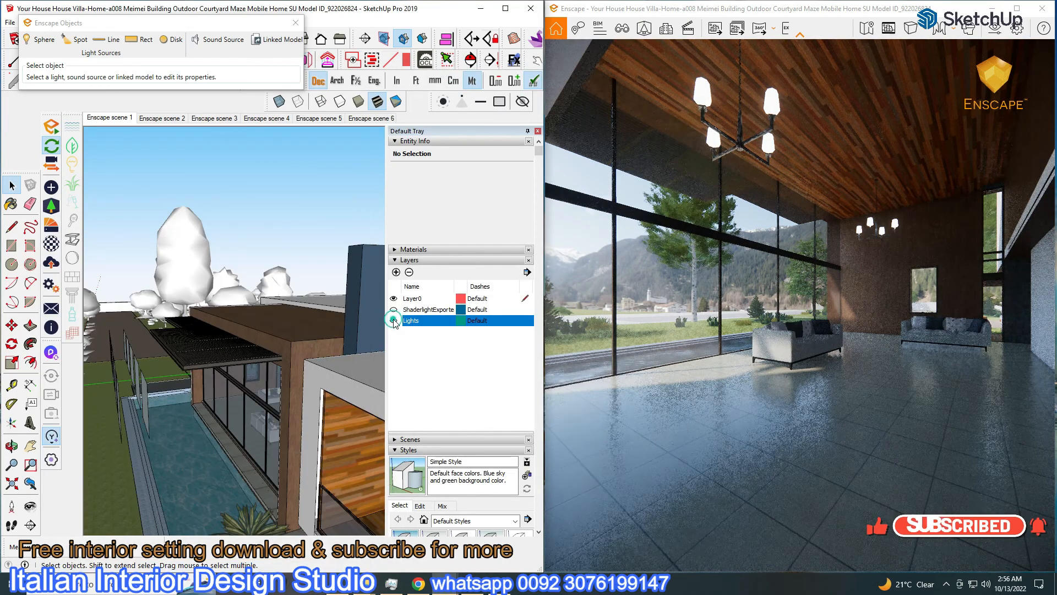
left_click(145, 400)
left_click_drag(204, 82, 215, 81)
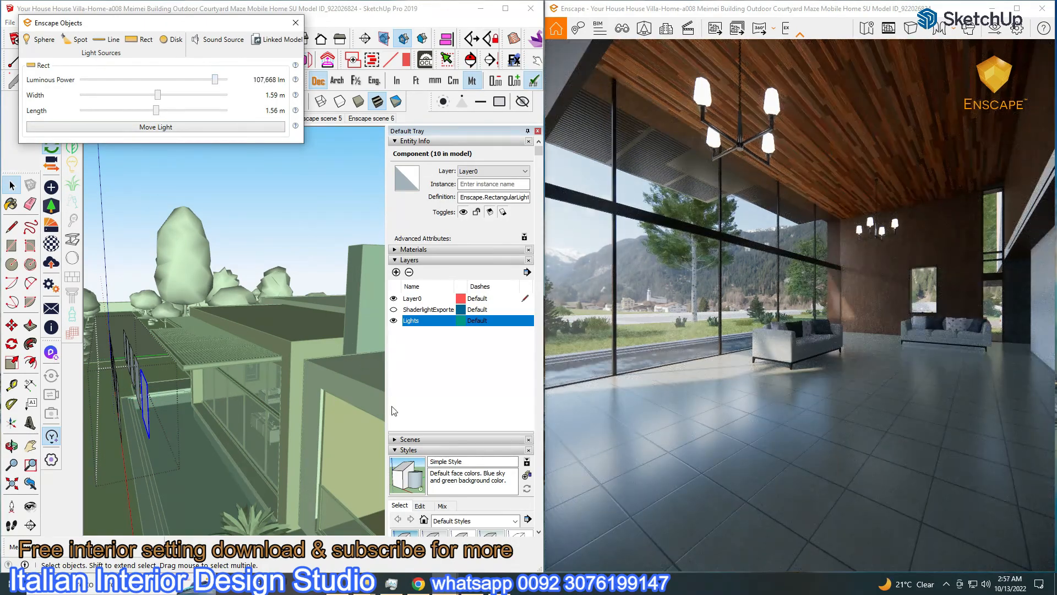
left_click(394, 321)
left_click(351, 316)
right_click(317, 238)
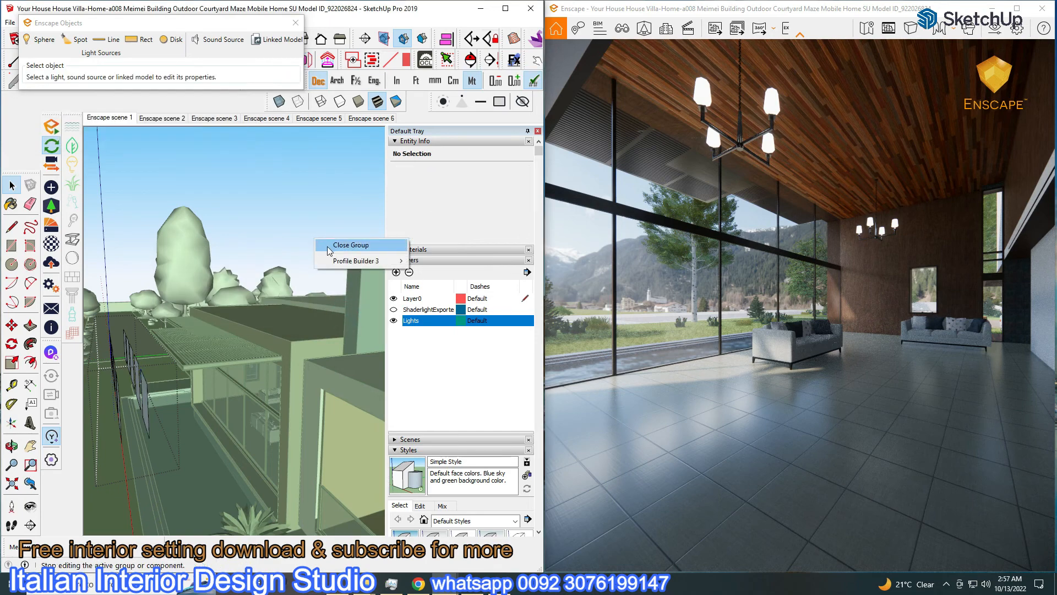
left_click(331, 247)
left_click(394, 321)
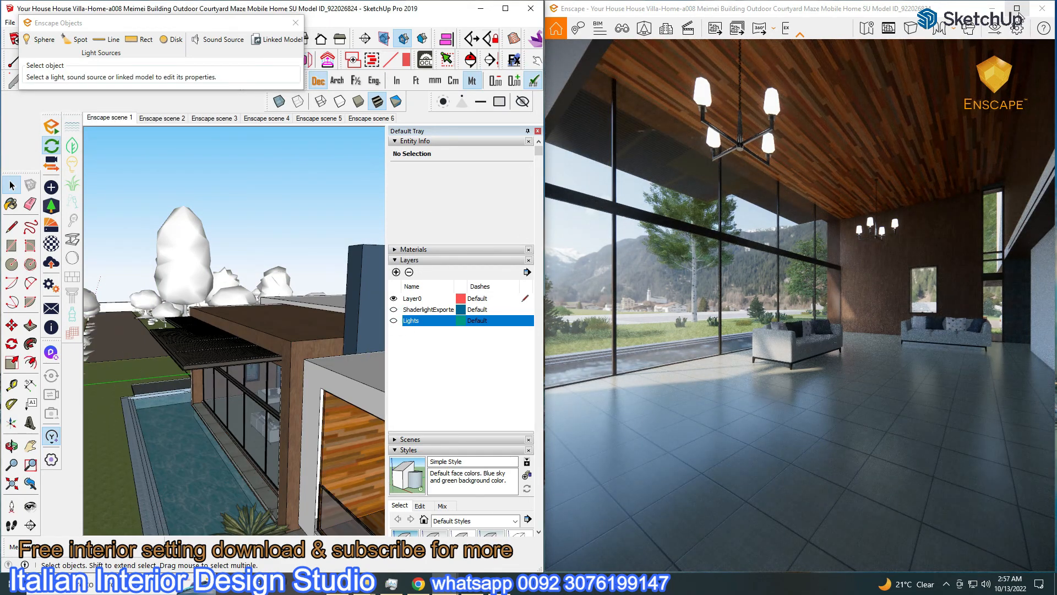
Set sky brightness to 13,550.79 Lux and artificial light brightness to 165%
left_click(996, 31)
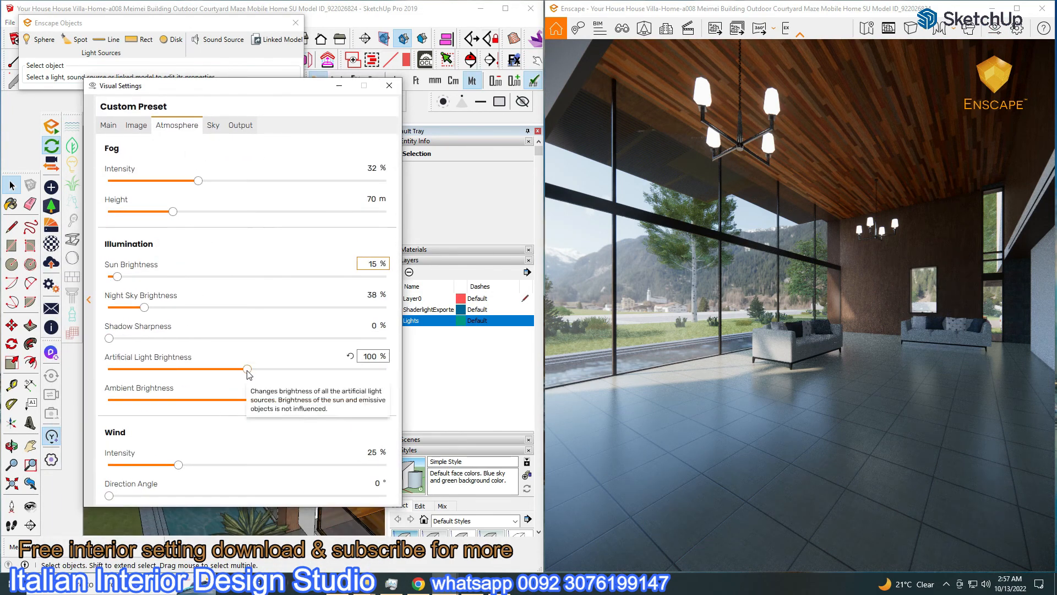
left_click(214, 125)
left_click_drag(343, 309, 335, 310)
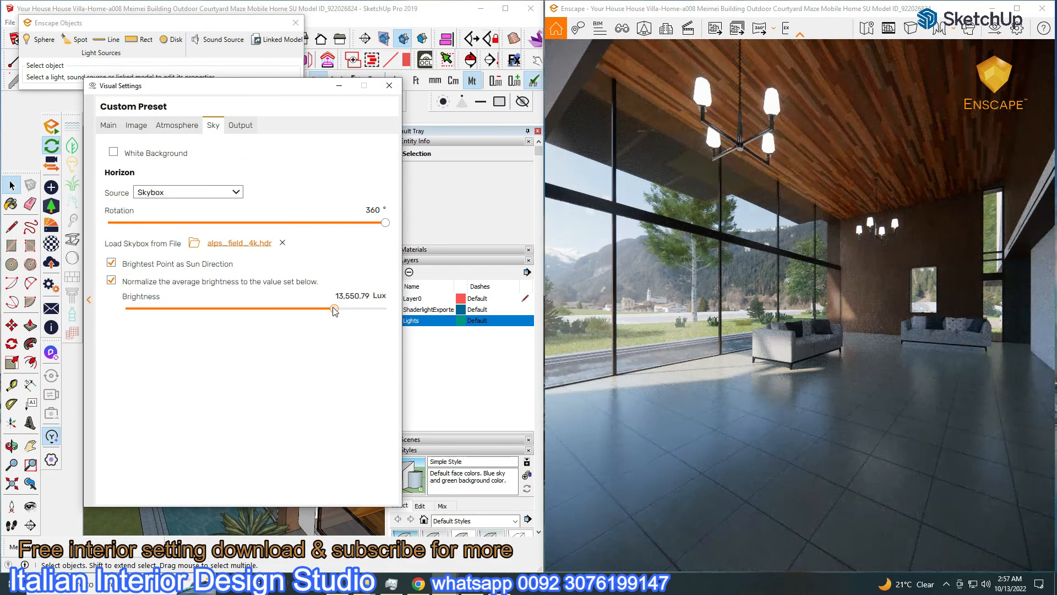
left_click(108, 125)
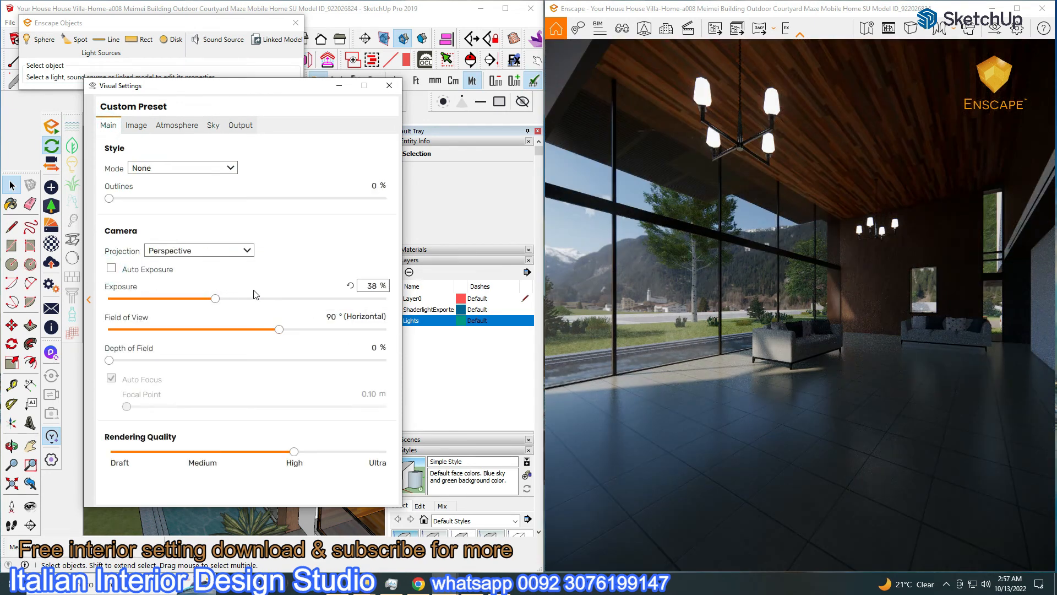
left_click(173, 125)
left_click_drag(248, 371, 238, 390)
mouse_move(262, 86)
left_mouse_down()
mouse_move(414, 430)
mouse_move(409, 446)
left_mouse_up()
left_click(394, 322)
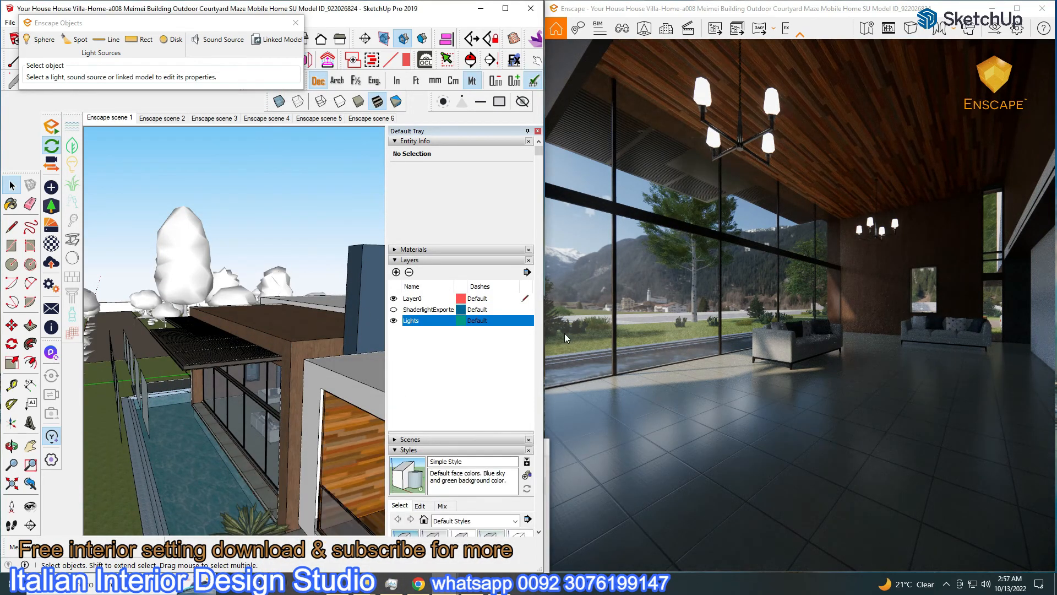
left_click(1004, 30)
left_click_drag(386, 444, 259, 101)
mouse_move(256, 384)
left_mouse_down()
mouse_move(355, 385)
mouse_move(270, 384)
left_mouse_up()
Resize the rectangular light inside the group to 3.00 m by 3.00 m
left_click(359, 101)
scroll(229, 431, "up", 2)
middle_click_drag(228, 431, 176, 425)
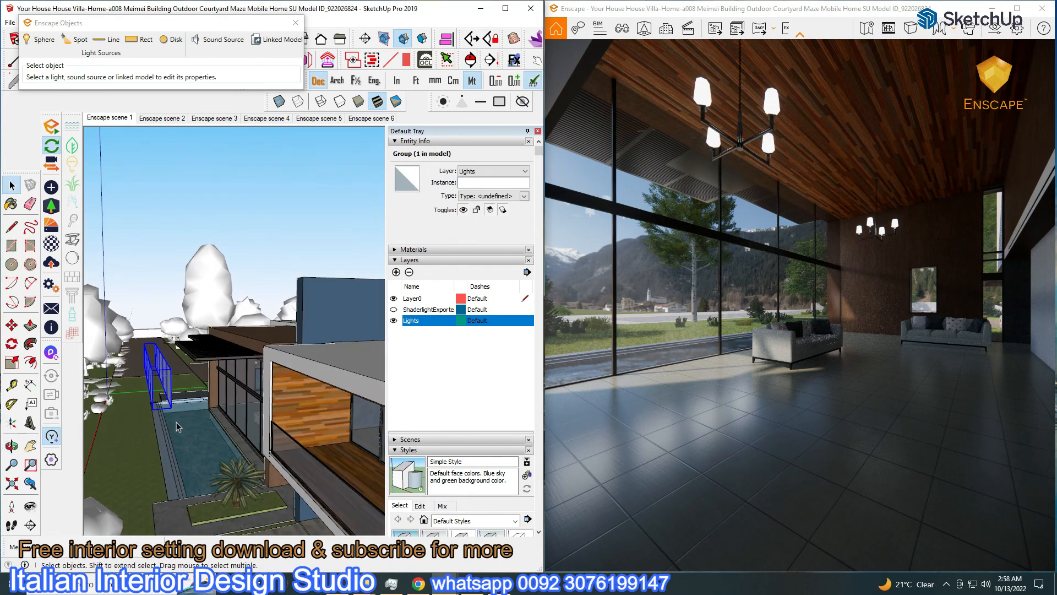
left_click(11, 325)
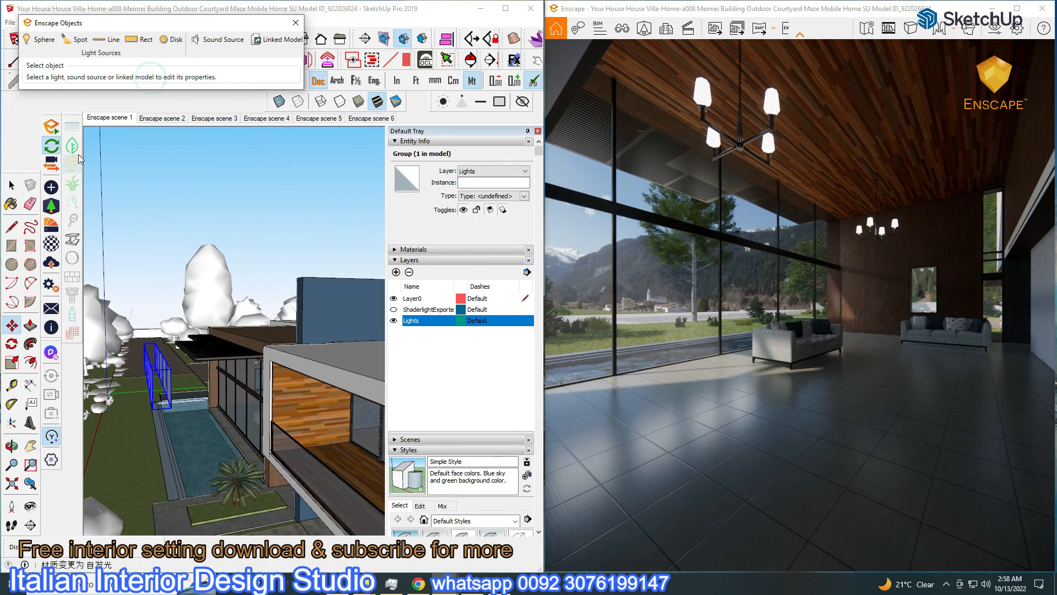
left_click(146, 40)
left_click(169, 392)
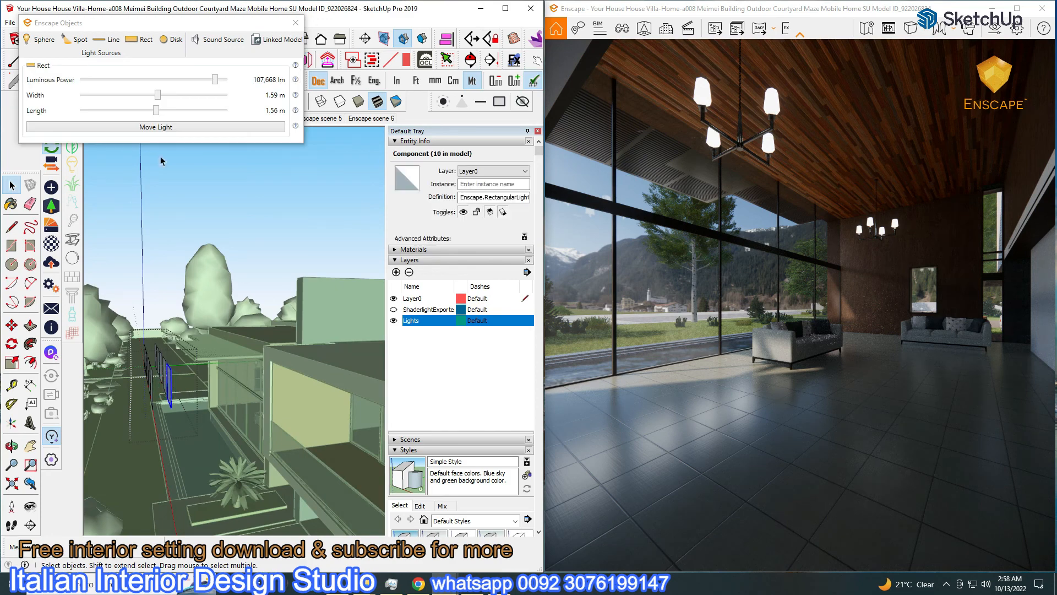
left_click_drag(157, 96, 245, 103)
left_click_drag(156, 111, 234, 110)
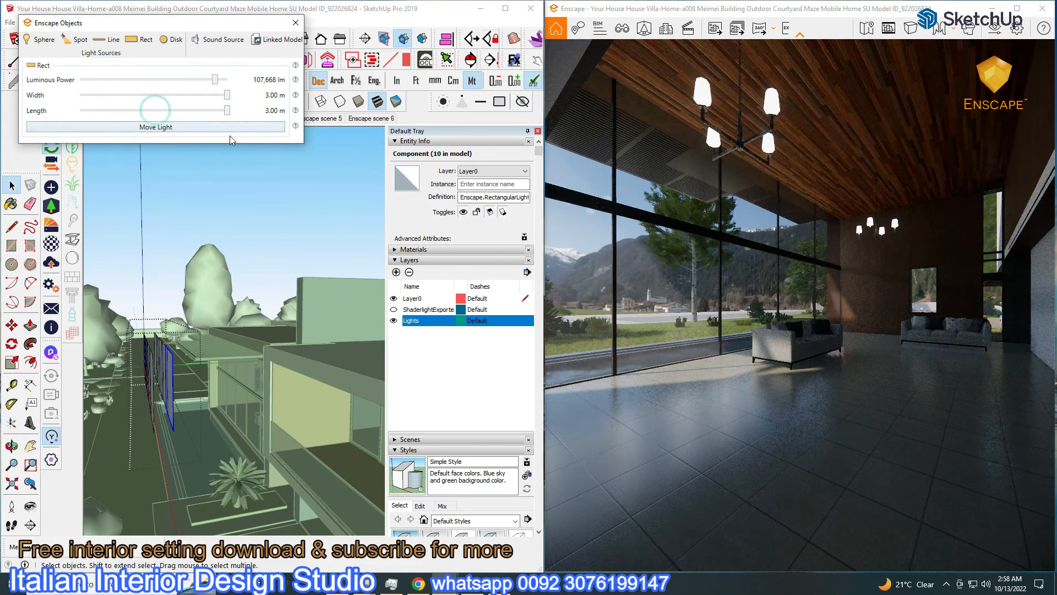
left_click(295, 26)
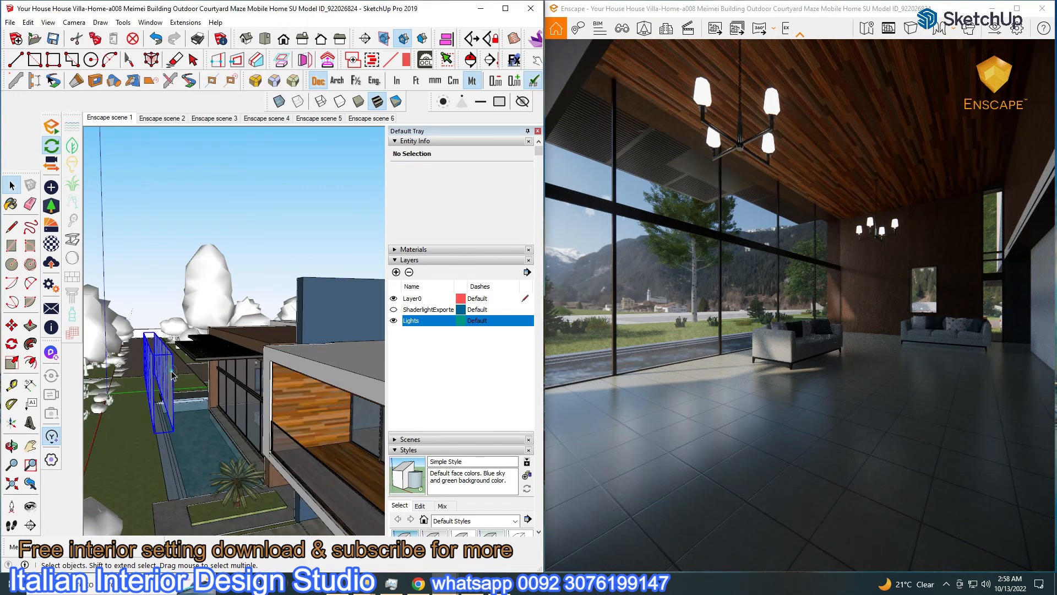
Tilt the light group through several rotations
left_click(12, 325)
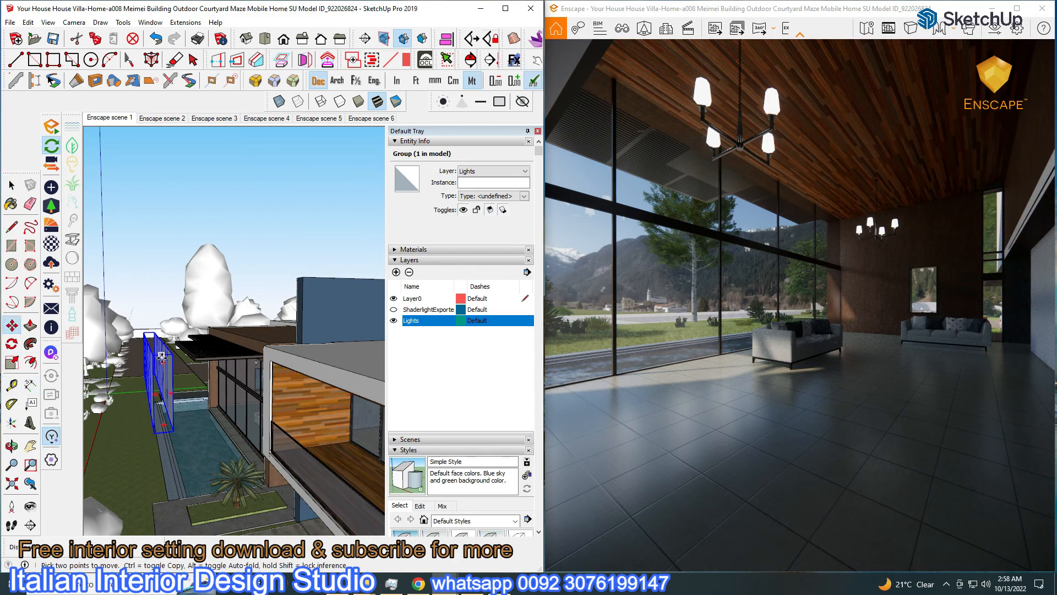
left_click(164, 345)
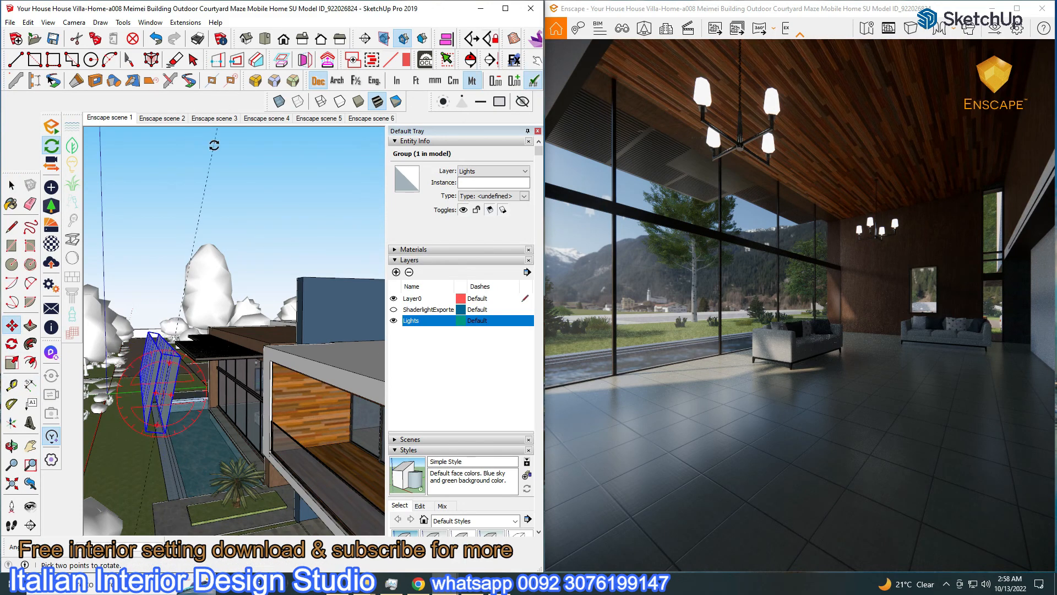
left_click(250, 164)
left_click(177, 361)
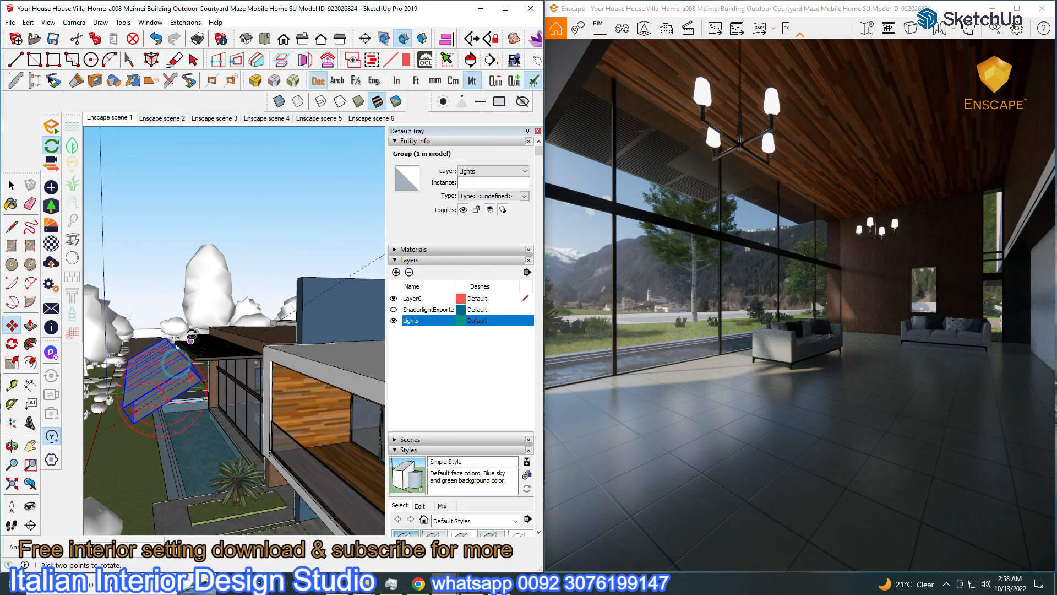
left_click(282, 202)
left_click(181, 366)
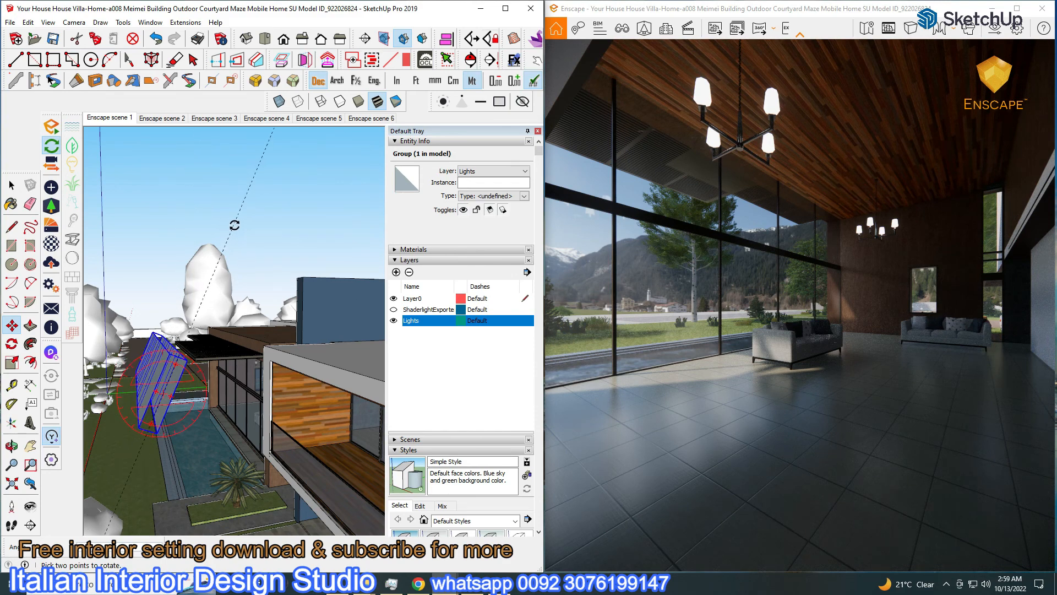
left_click(261, 236)
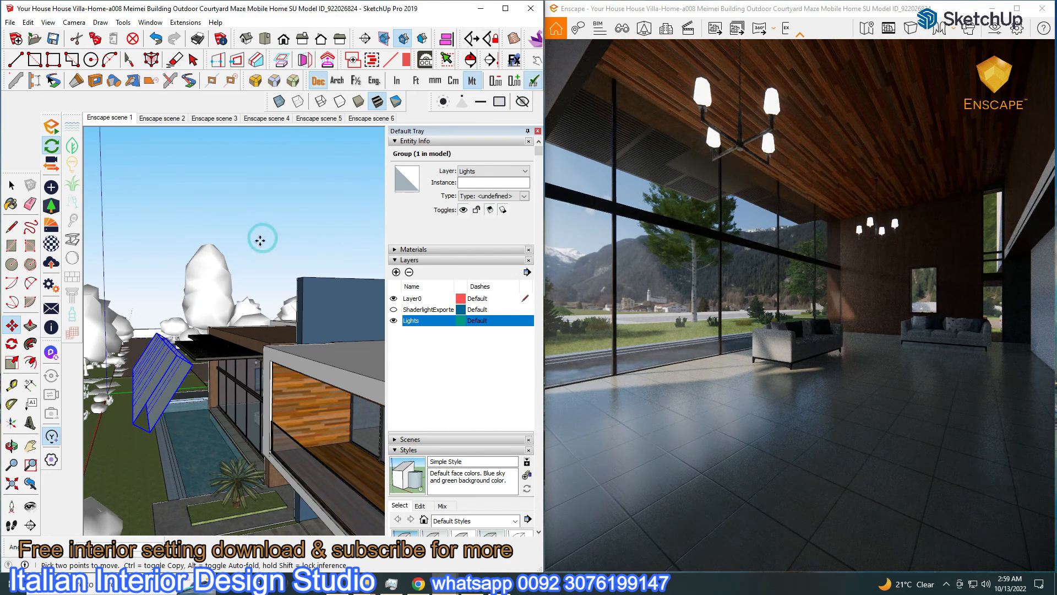
Move the tilted light group higher and to the right above the garden
left_click(162, 259)
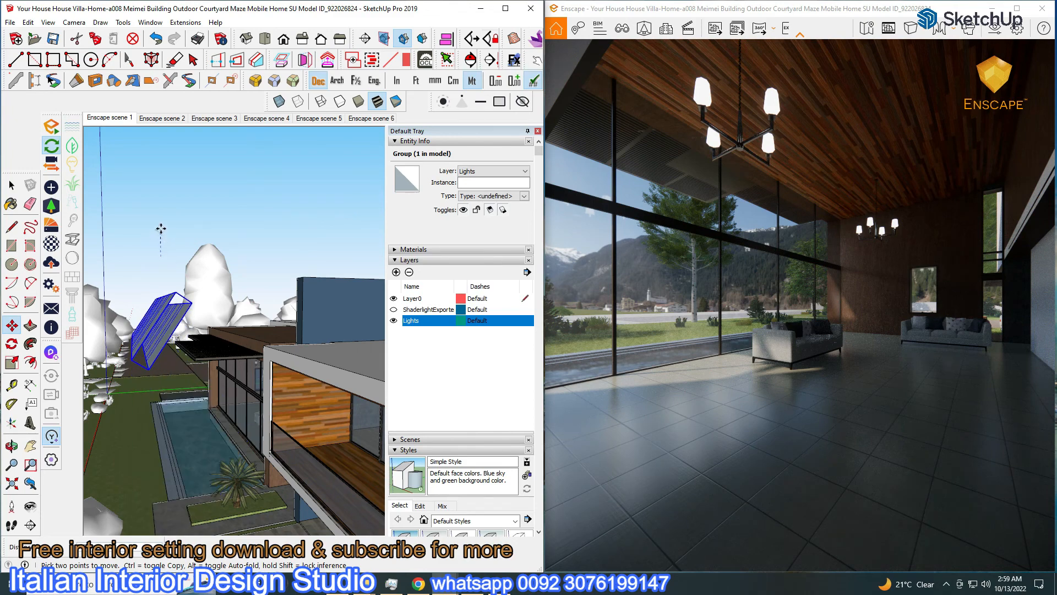
left_click(161, 228)
left_click(161, 237)
left_click(155, 224)
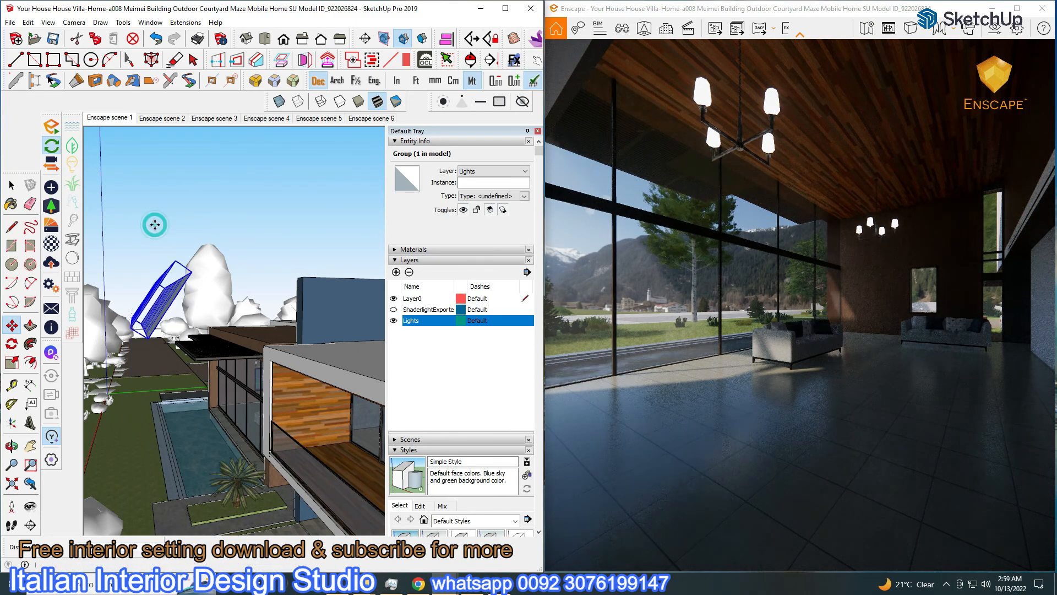
mouse_move(281, 291)
middle_mouse_down()
mouse_move(218, 318)
mouse_move(307, 193)
mouse_move(287, 193)
middle_mouse_up()
left_click(185, 270)
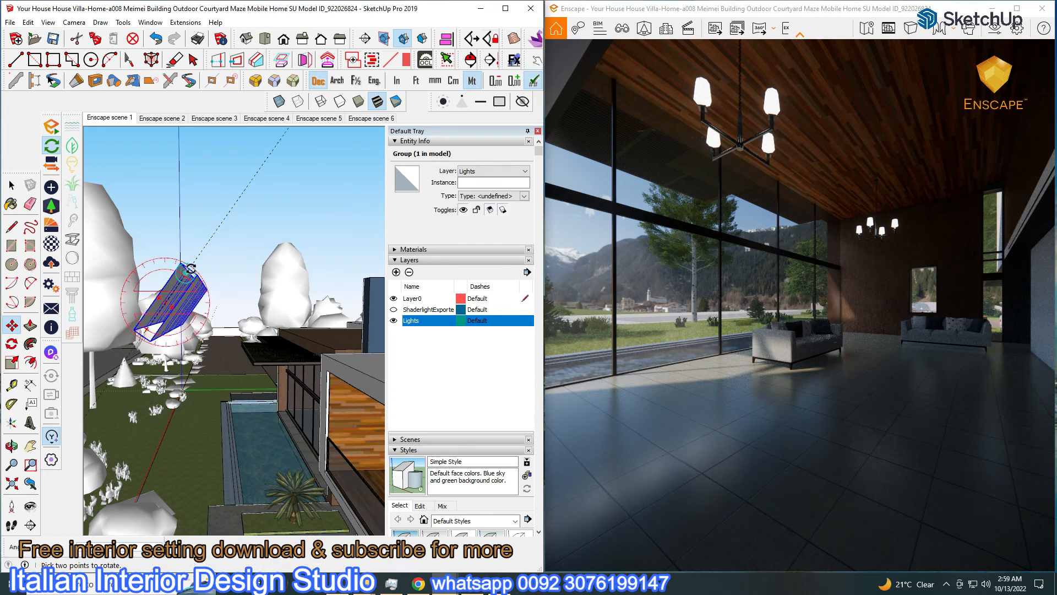
left_click(187, 269)
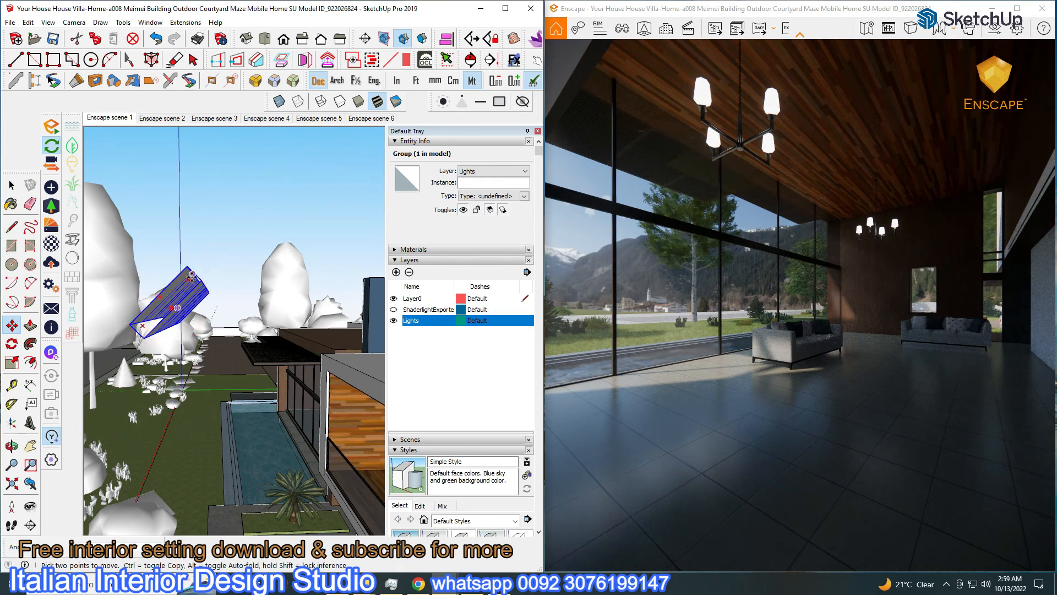
left_click(203, 270)
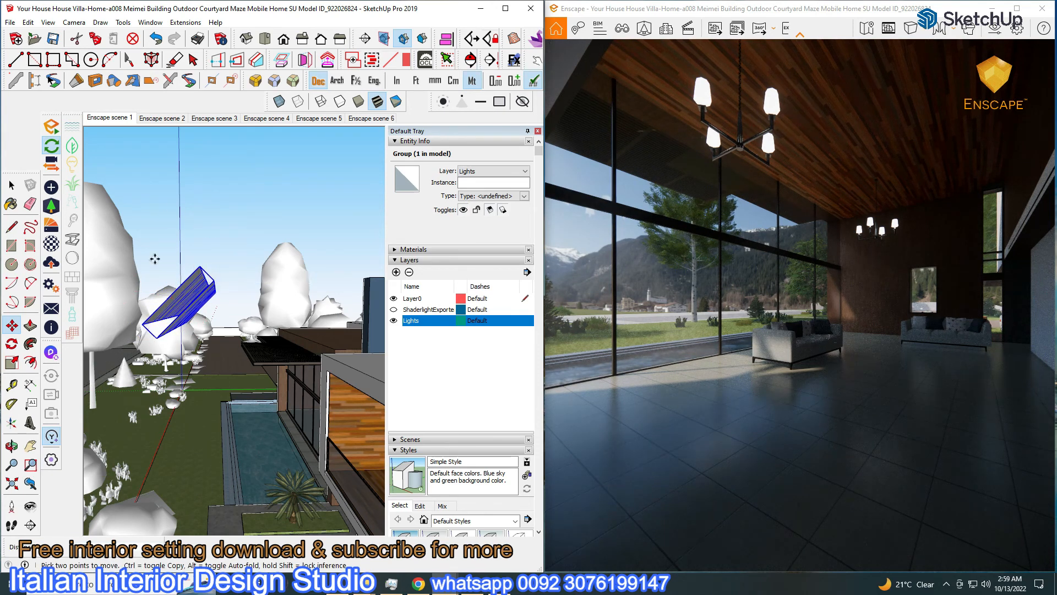
key("space")
Raise the rectangular light's luminous power to 300,000 lm
double_click(179, 297)
left_click(182, 296)
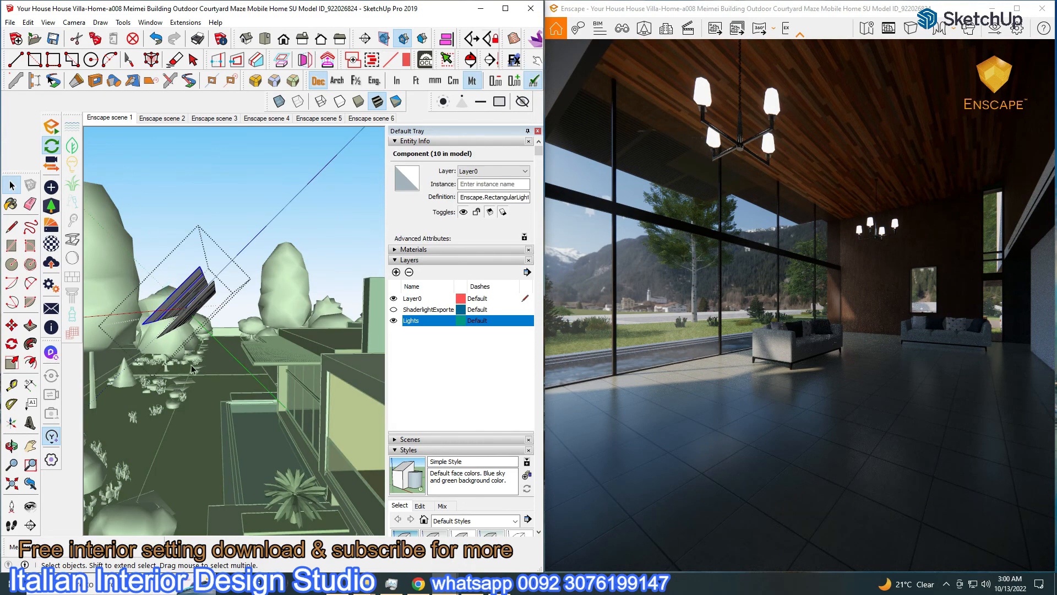
left_click(52, 208)
left_click_drag(229, 95, 244, 94)
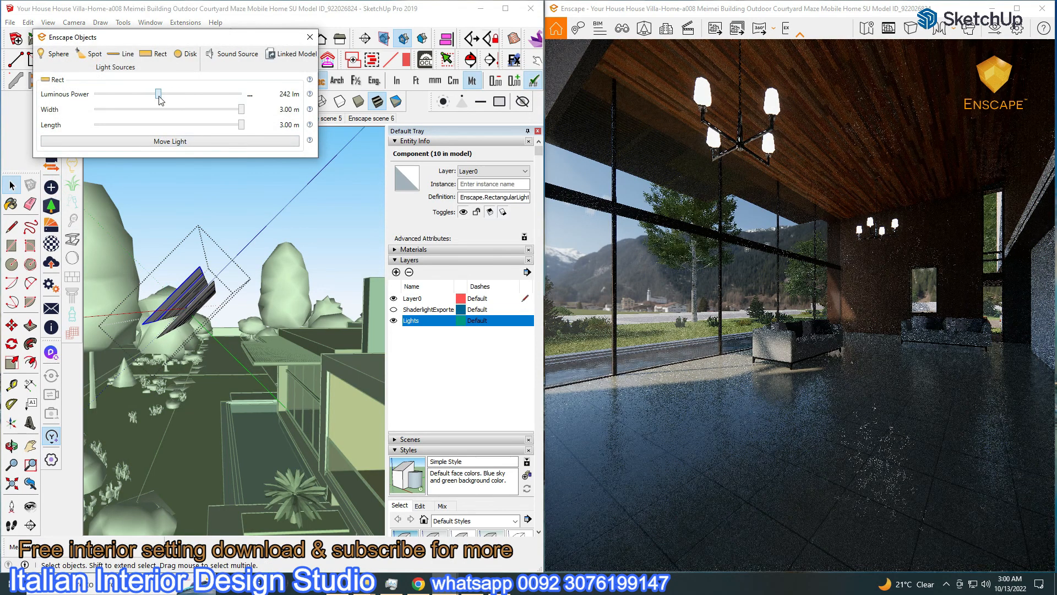
left_click(309, 39)
Move the light group higher and to the left
left_click(236, 165)
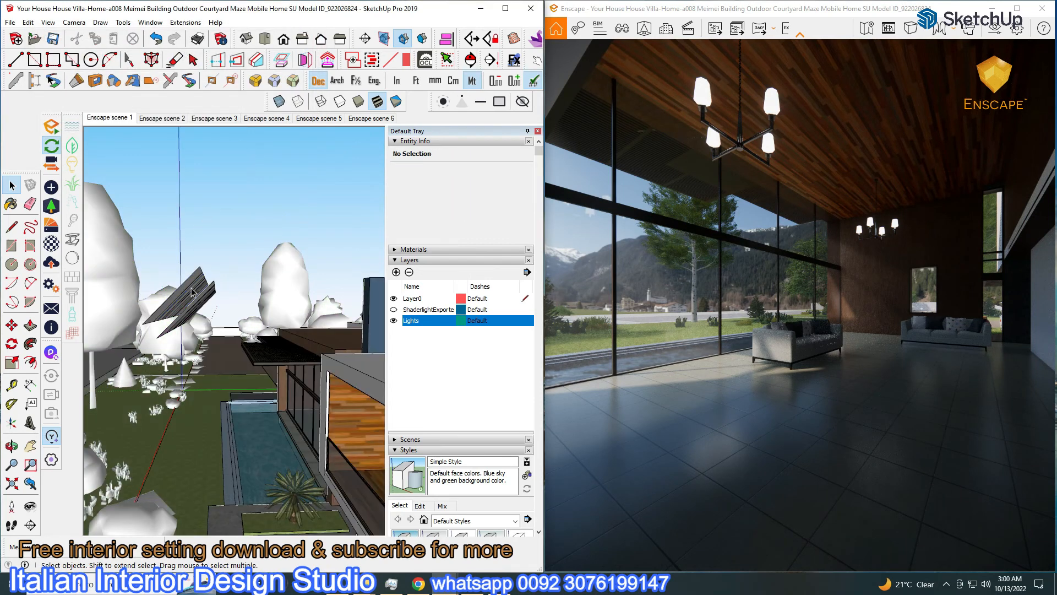
left_click(212, 300)
scroll(229, 325, "down", 2)
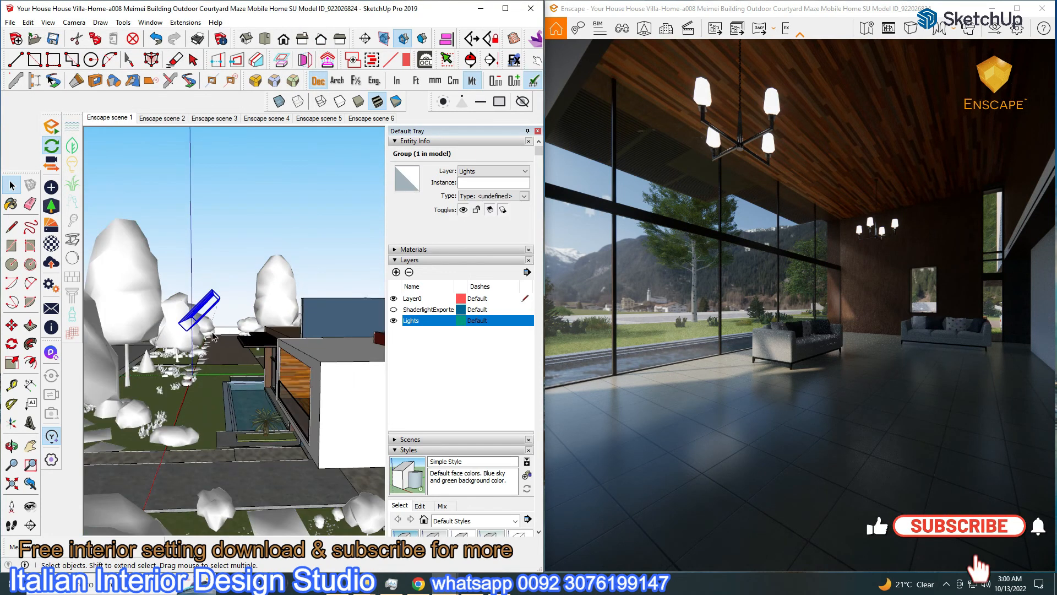
key("m")
left_click(208, 301)
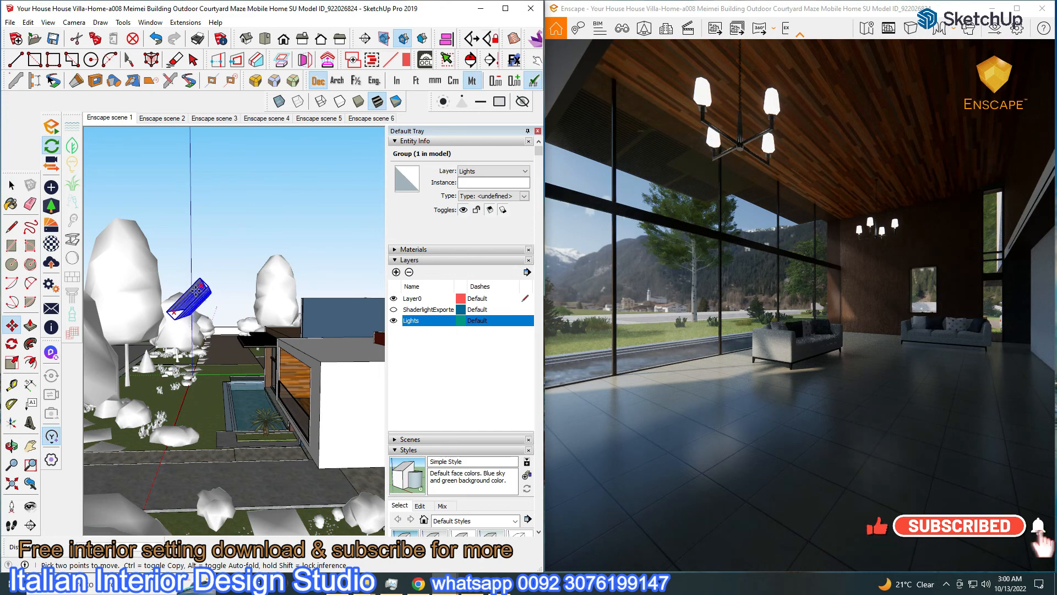
left_click(186, 275)
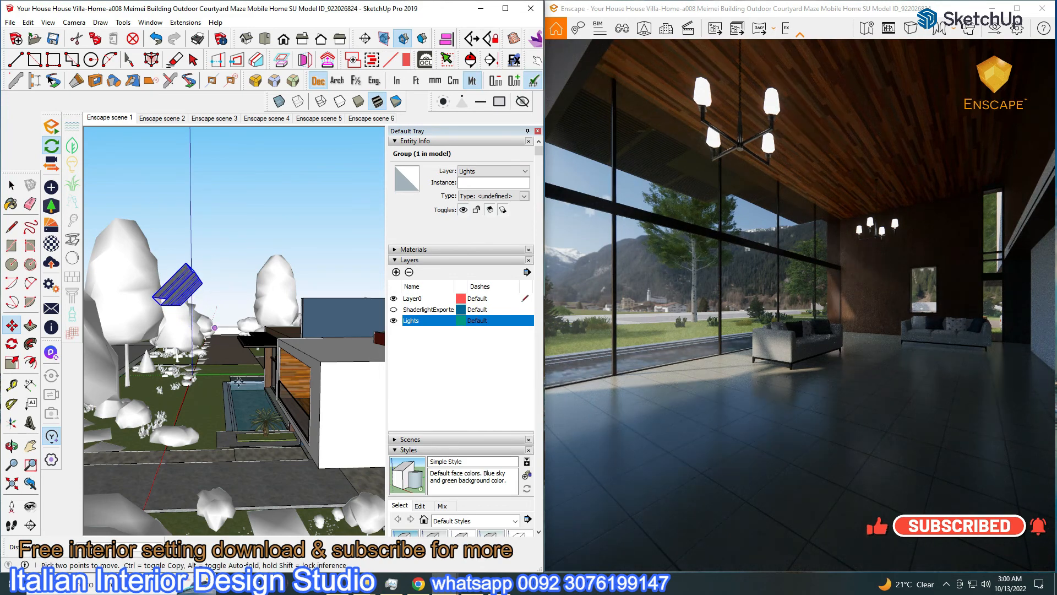
Raise the artificial light brightness and adjust the sky rotation in Visual Settings
left_click(51, 284)
left_click_drag(281, 384, 308, 423)
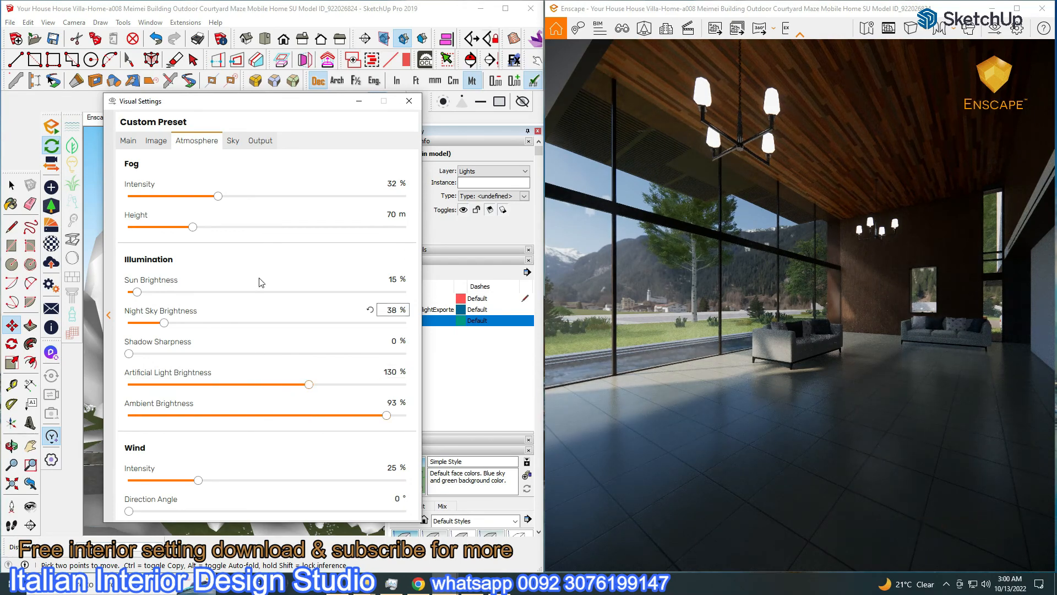
left_click(234, 141)
mouse_move(405, 238)
left_mouse_down()
mouse_move(307, 256)
mouse_move(361, 240)
mouse_move(415, 243)
left_mouse_up()
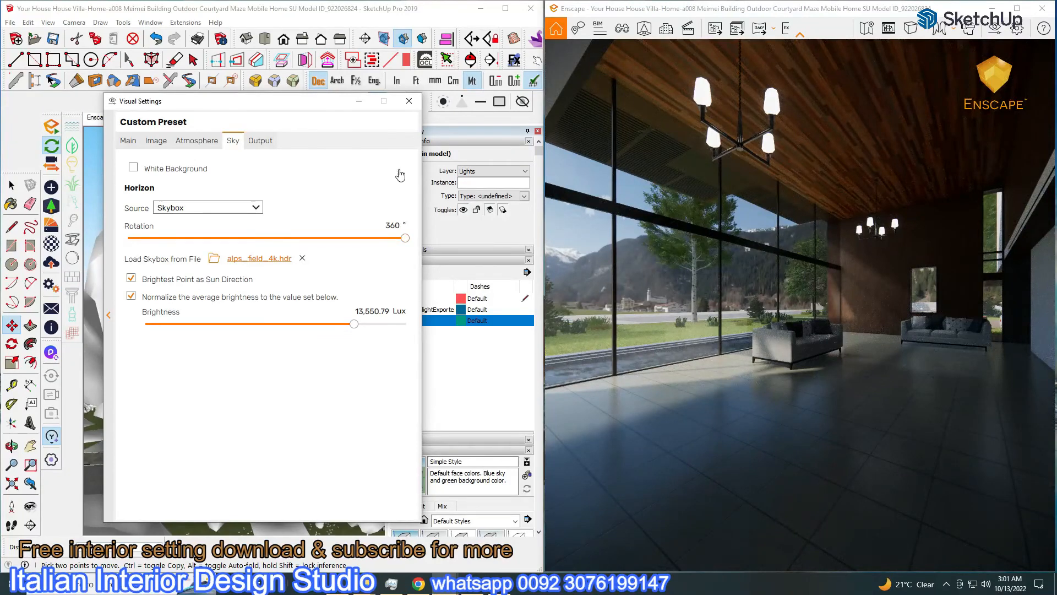
left_click(359, 101)
Rotate the light group to a steeper tilt toward the house and orbit to check it
middle_click_drag(182, 353, 142, 394)
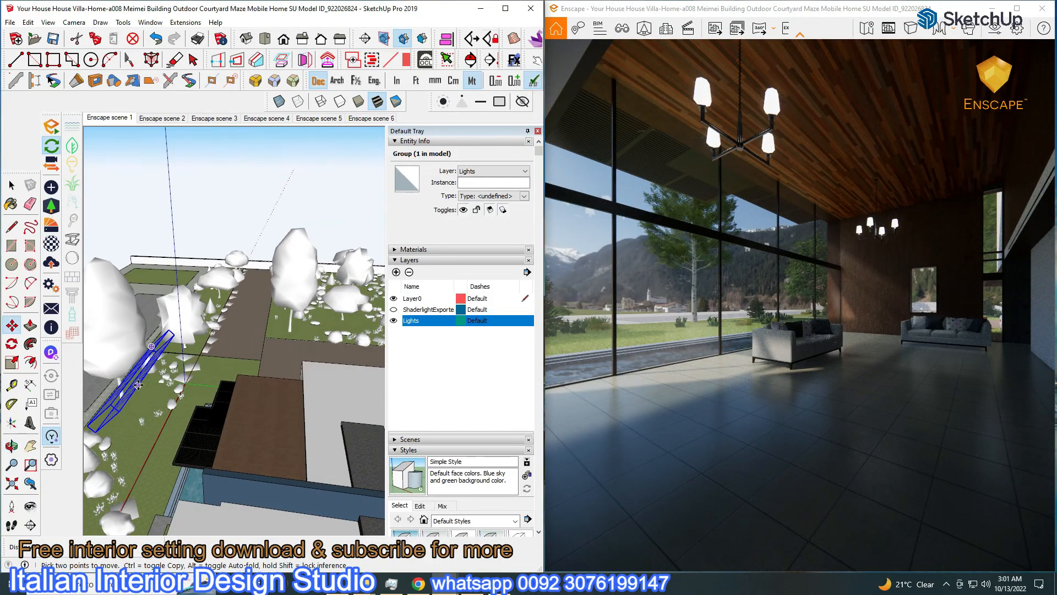
key("q")
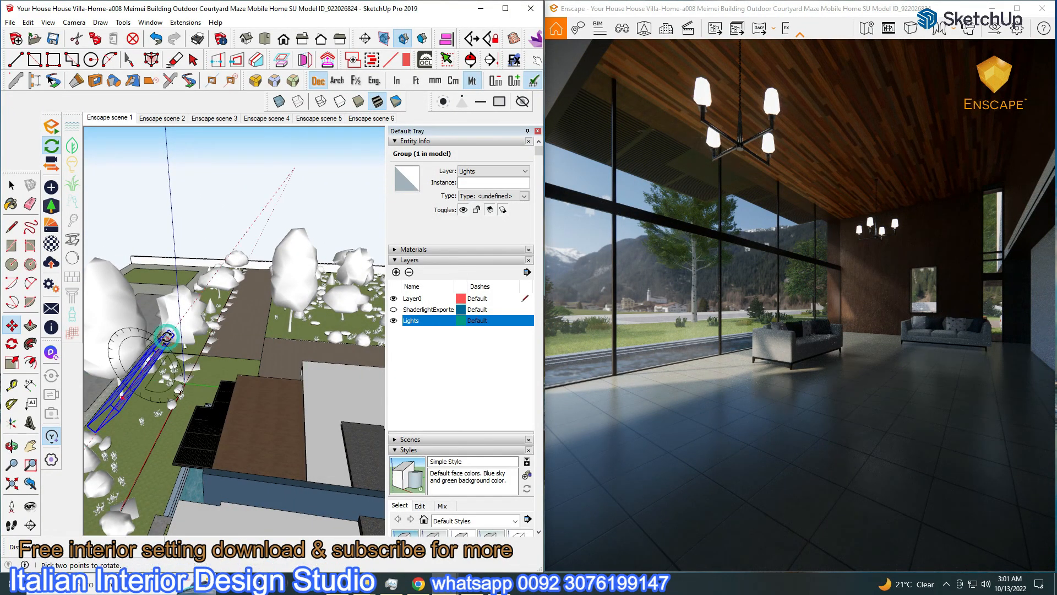
left_click(167, 335)
left_click(160, 330)
mouse_move(160, 330)
middle_mouse_down()
mouse_move(257, 373)
mouse_move(218, 404)
mouse_move(184, 398)
mouse_move(264, 338)
middle_mouse_up()
key("m")
key("q")
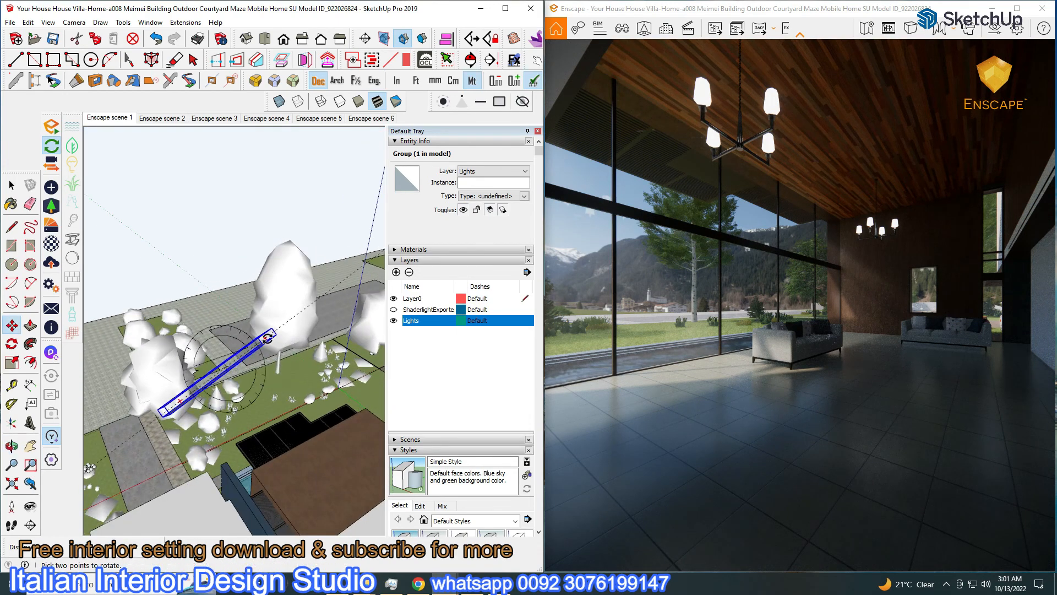
left_click(263, 337)
left_click(284, 338)
key("m")
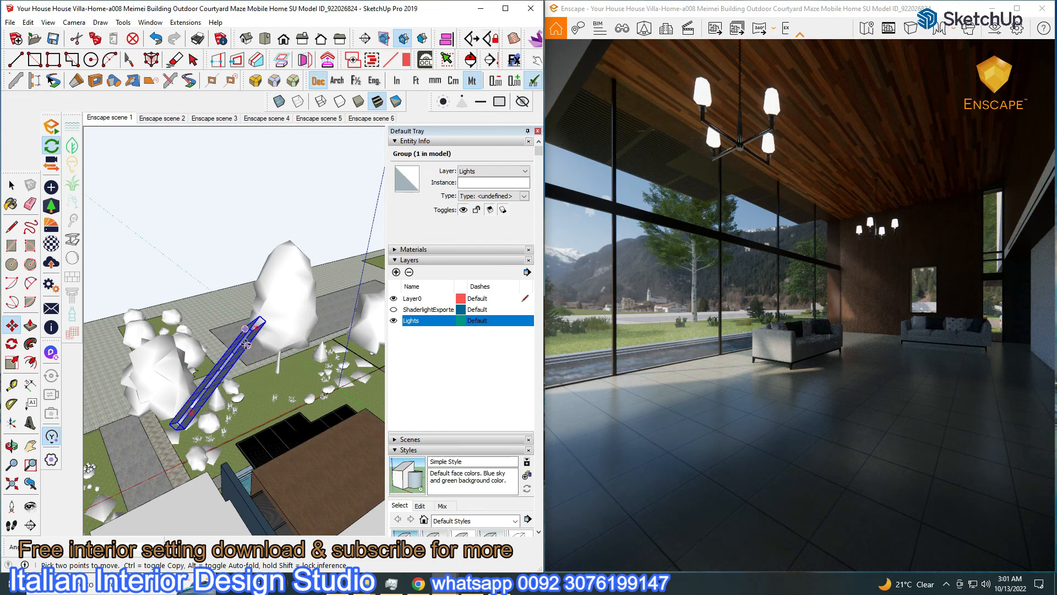
mouse_move(246, 345)
middle_mouse_down()
mouse_move(552, 285)
mouse_move(325, 347)
middle_mouse_up()
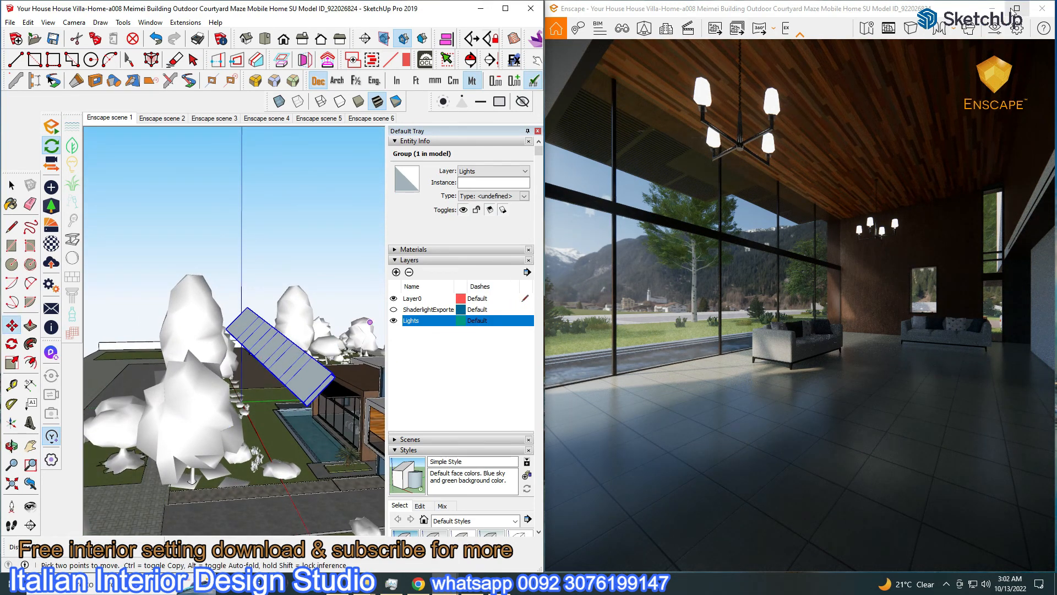
Check the image settings, then enlarge the Enscape render to full screen
left_click(49, 285)
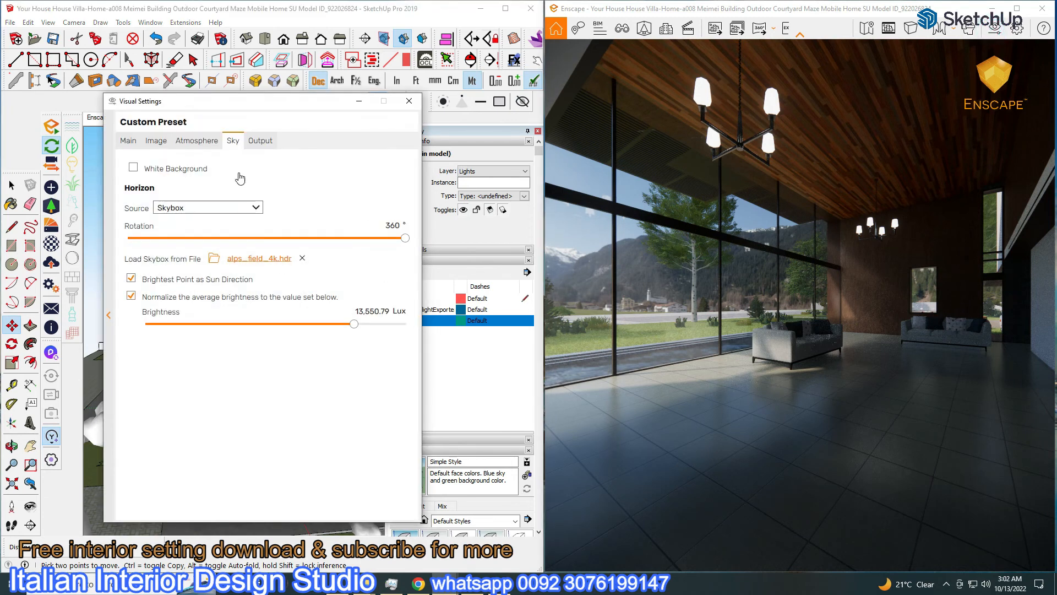
left_click(155, 140)
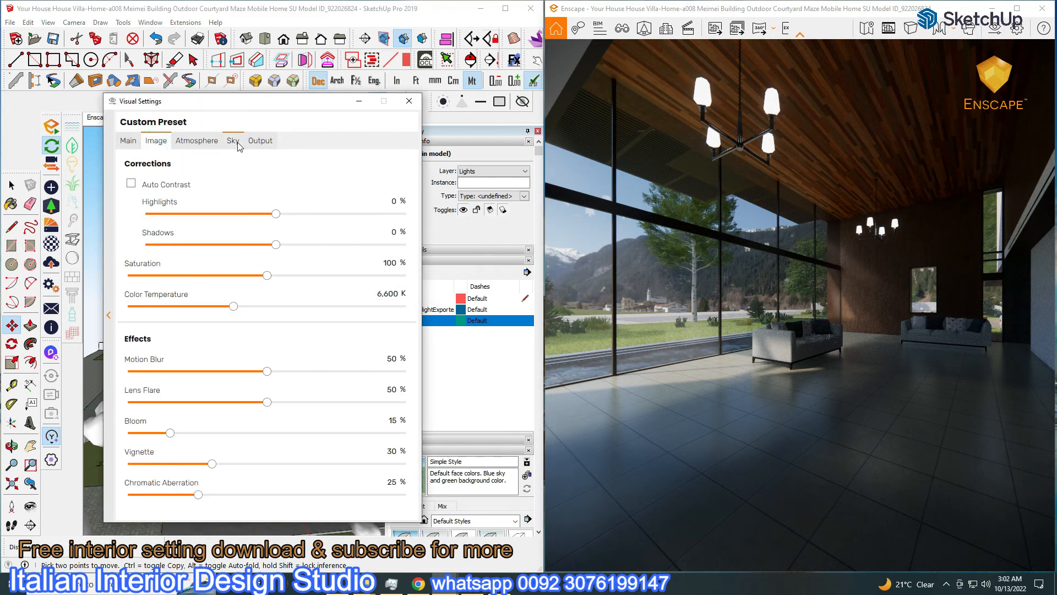
left_click(359, 101)
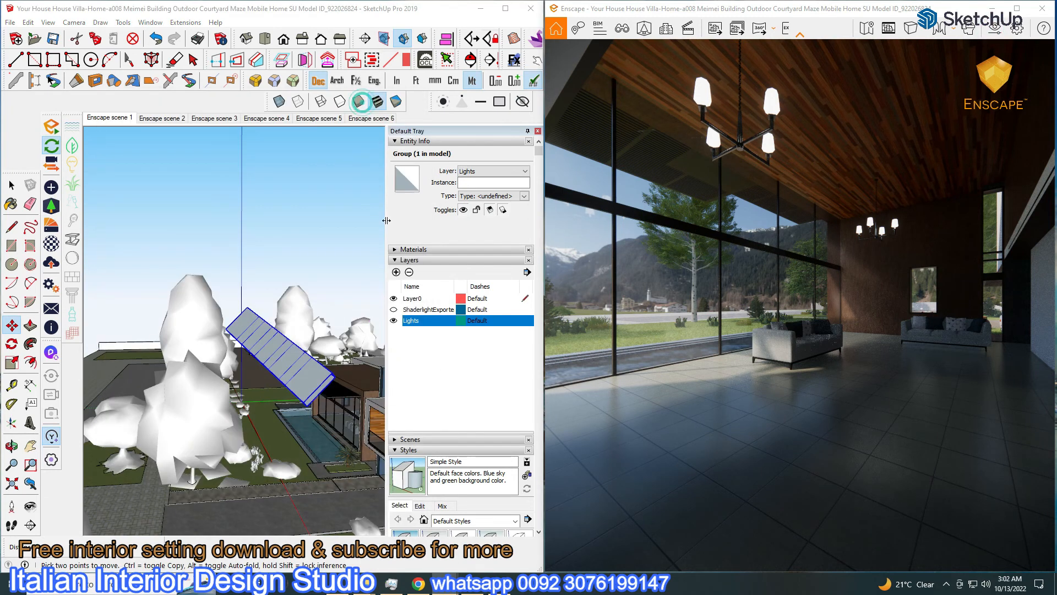
left_click(1017, 9)
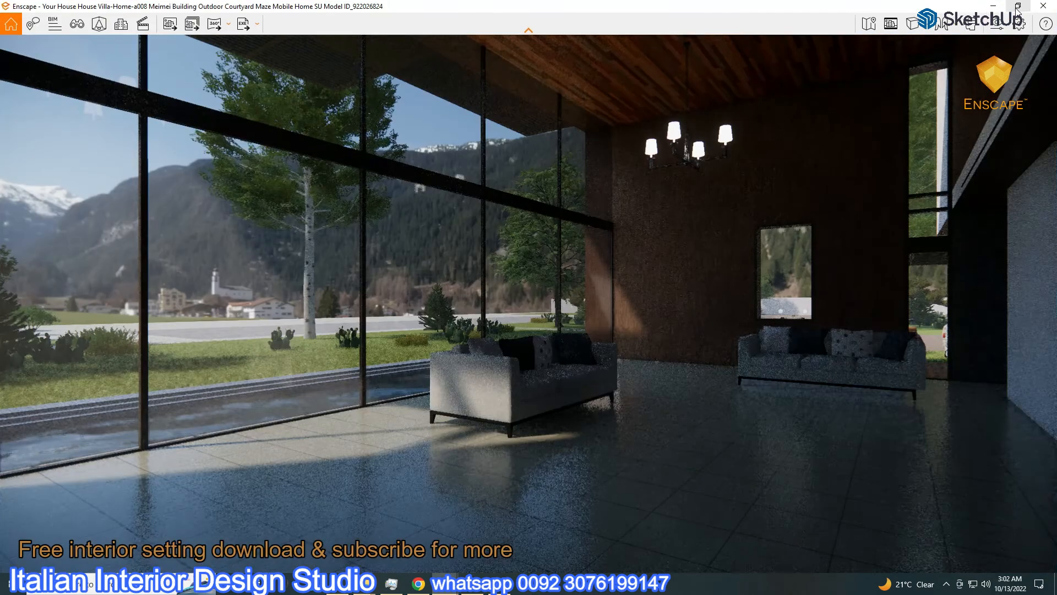
Raise sky brightness to 18,539.20 Lux, brighten exposure, and set Sun Brightness to 45%
left_click(998, 24)
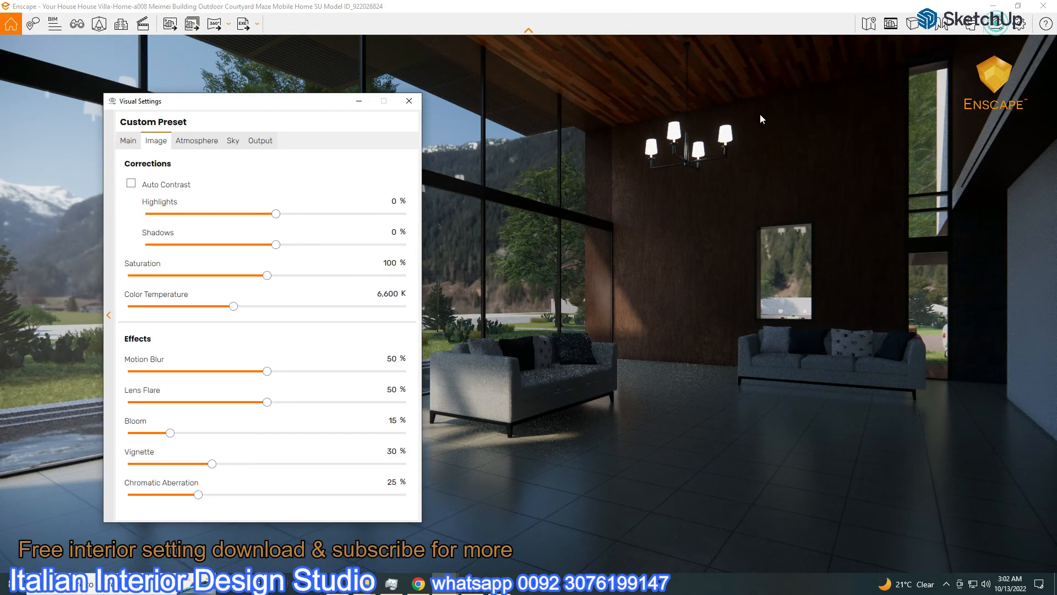
left_click(227, 141)
left_click_drag(347, 324, 360, 323)
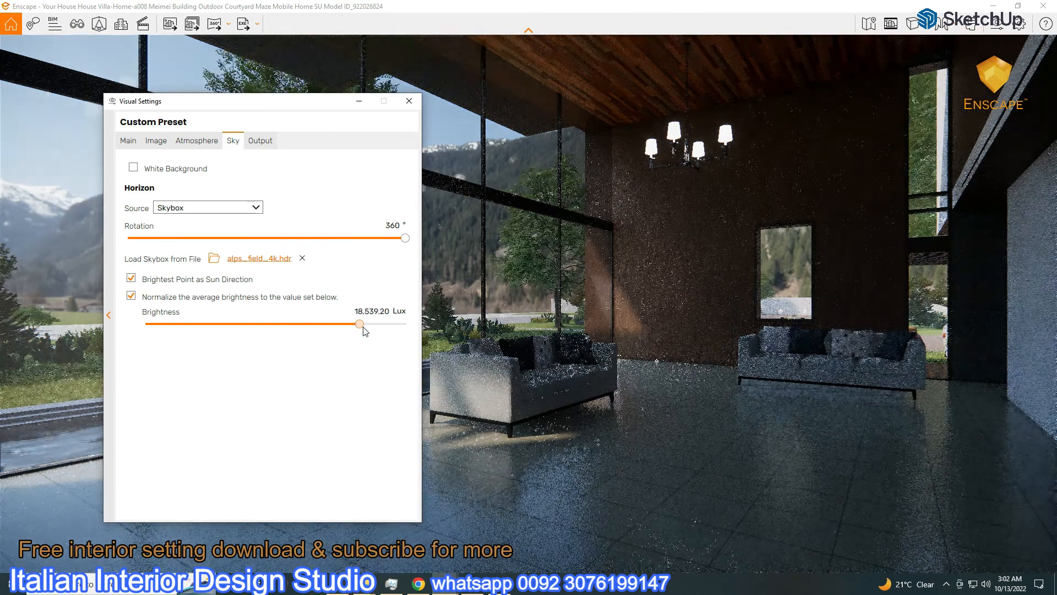
left_click(128, 140)
left_click_drag(206, 314, 266, 320)
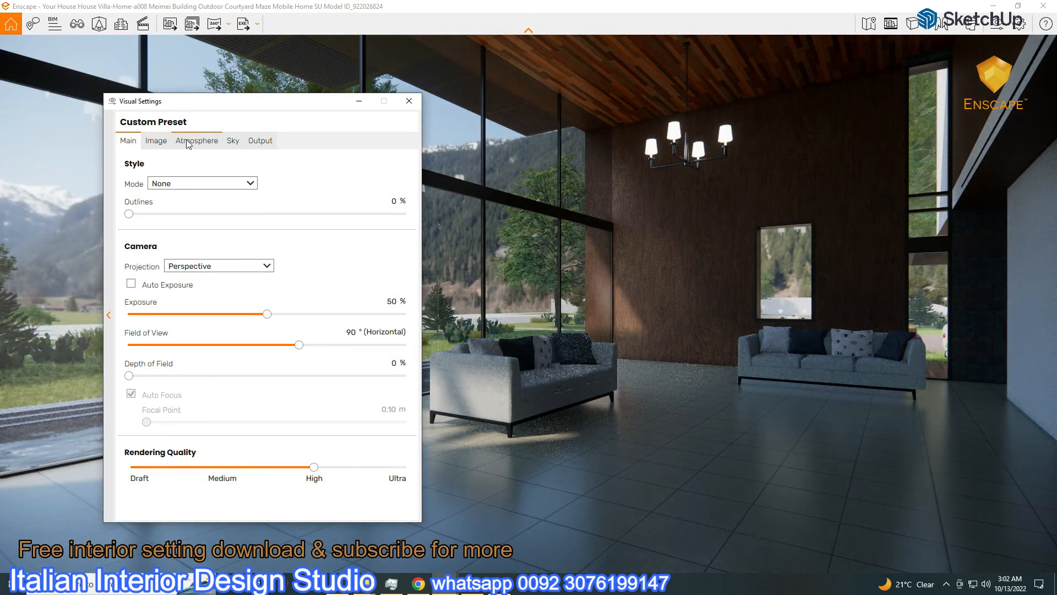
left_click(180, 140)
left_click(402, 282)
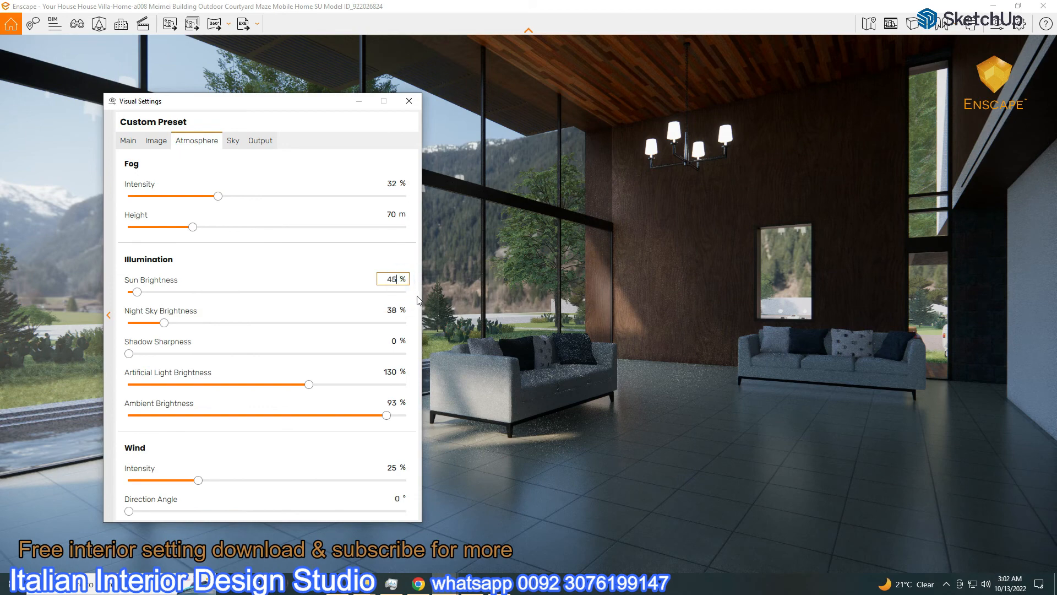
key("Return")
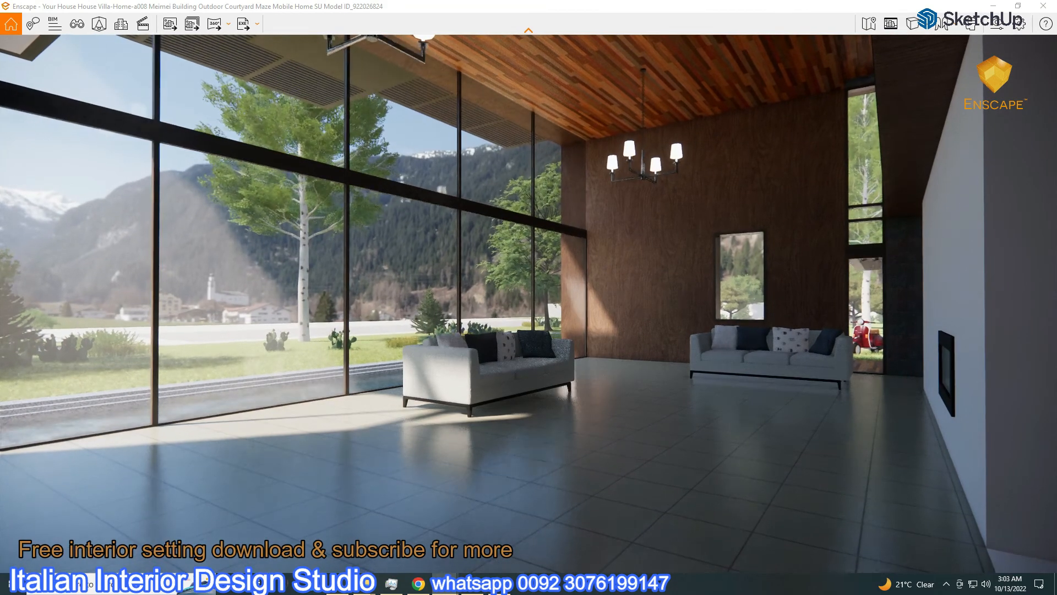
Set Artificial Light and Ambient Brightness to 100% and exposure to 51%
left_click(998, 25)
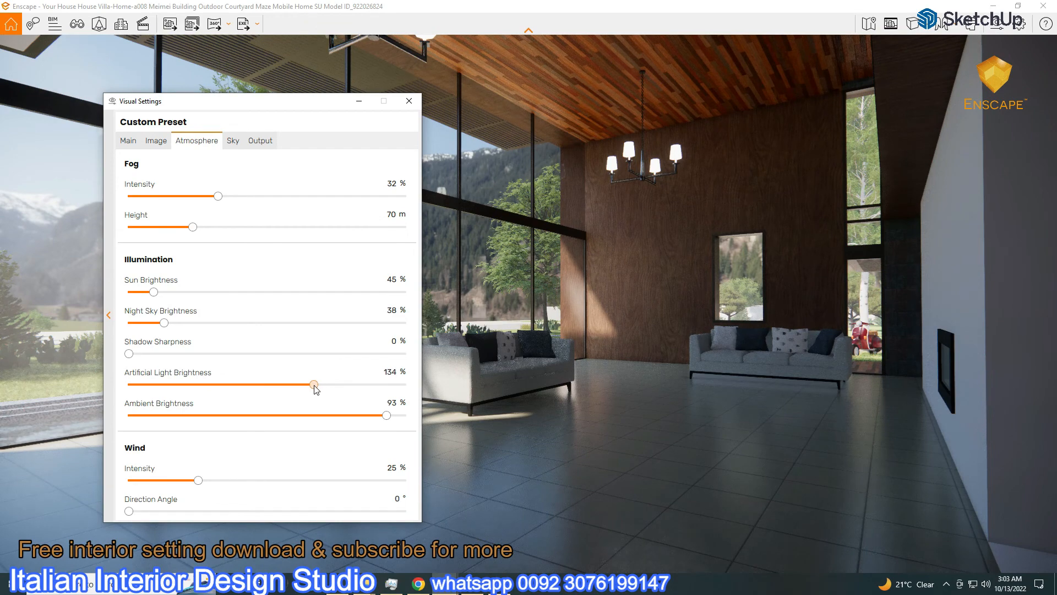
double_click(390, 372)
left_click_drag(387, 415, 405, 415)
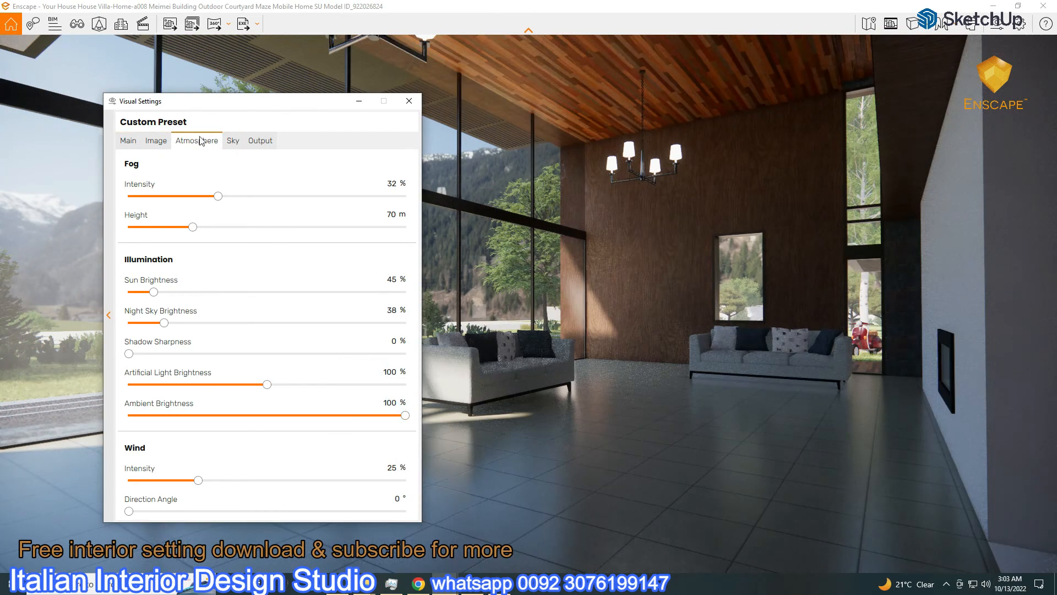
left_click(128, 140)
left_click_drag(267, 314, 271, 314)
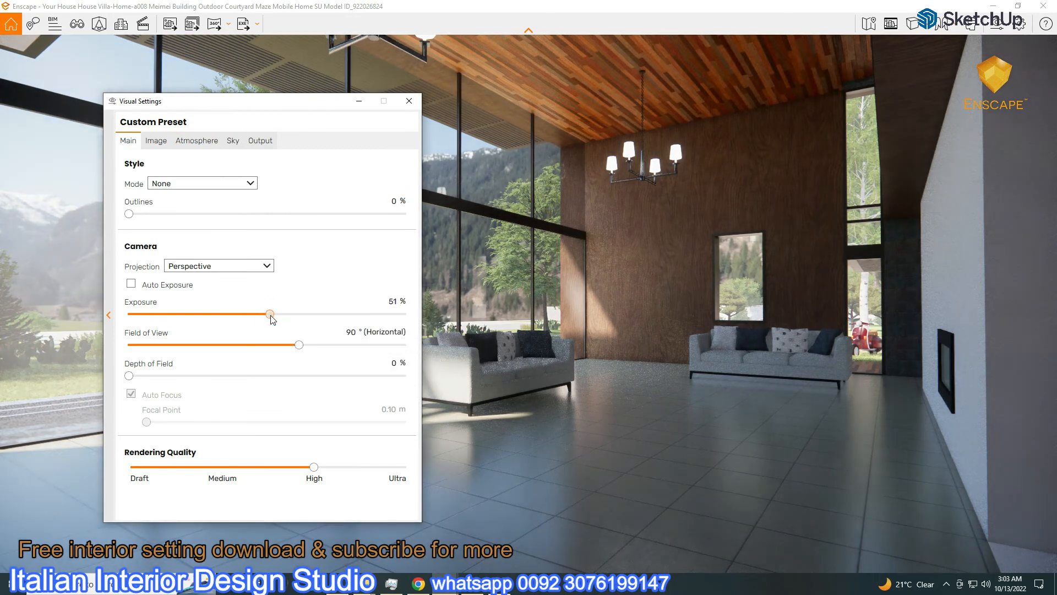
left_click(131, 283)
Settle exposure at 50% and sky brightness at 17,412.69 Lux, then minimize the settings
left_click_drag(247, 107, 736, 110)
left_click(729, 149)
left_click_drag(853, 329, 847, 332)
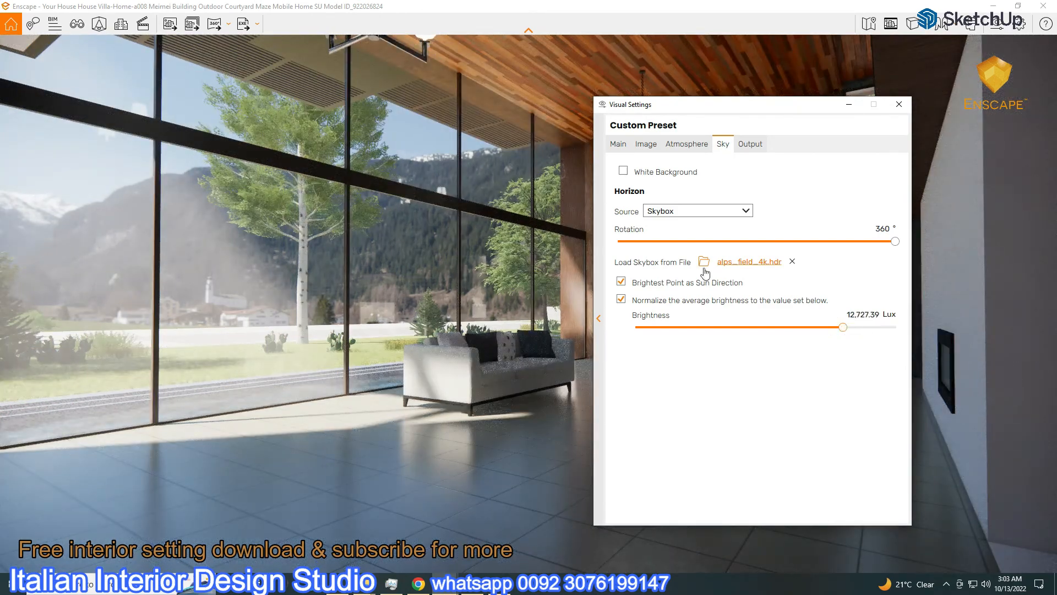
left_click(618, 145)
left_click_drag(760, 321, 759, 323)
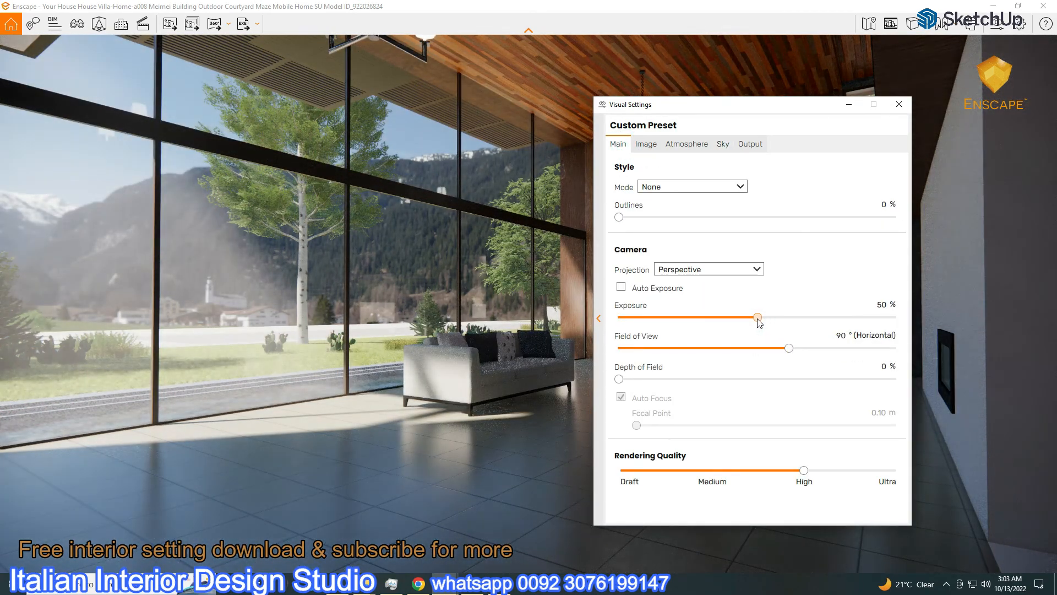
left_click(723, 145)
left_click_drag(846, 328, 857, 330)
left_click(849, 107)
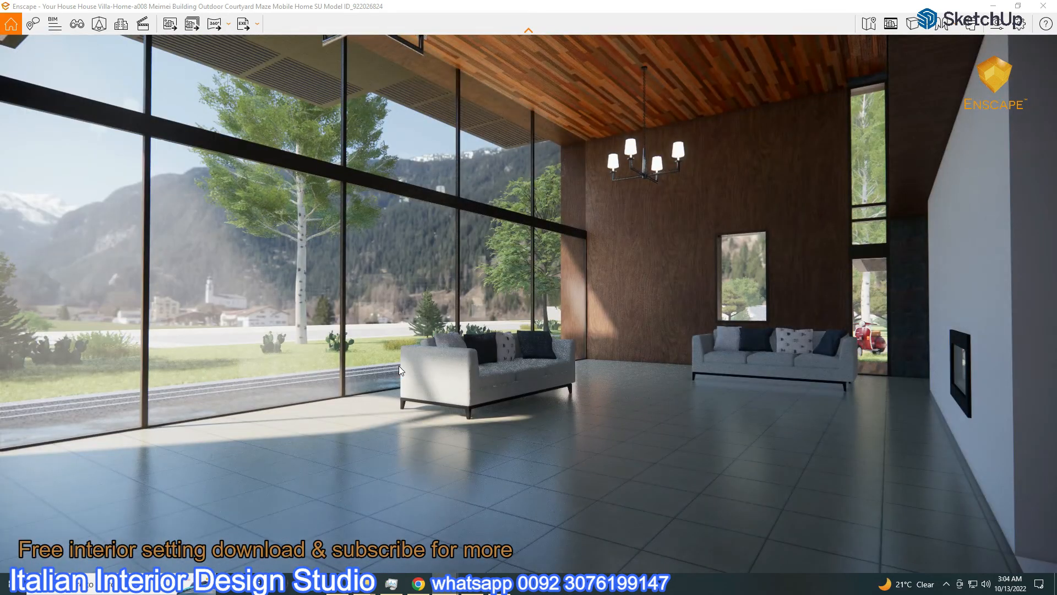
Move the render camera sideways and lower in the room, then set exposure to 51%
key("d")
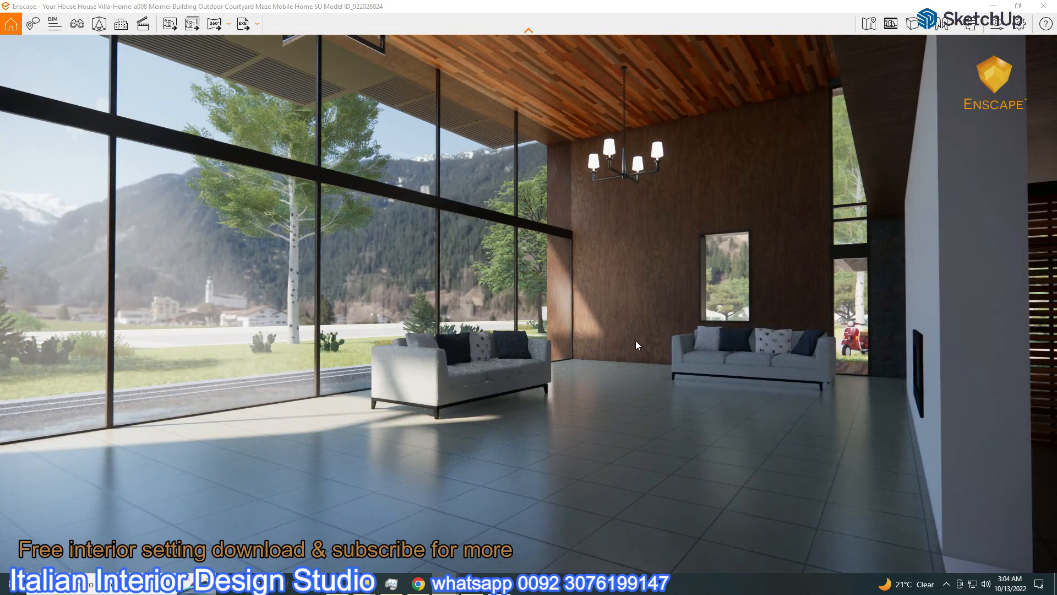
key("q")
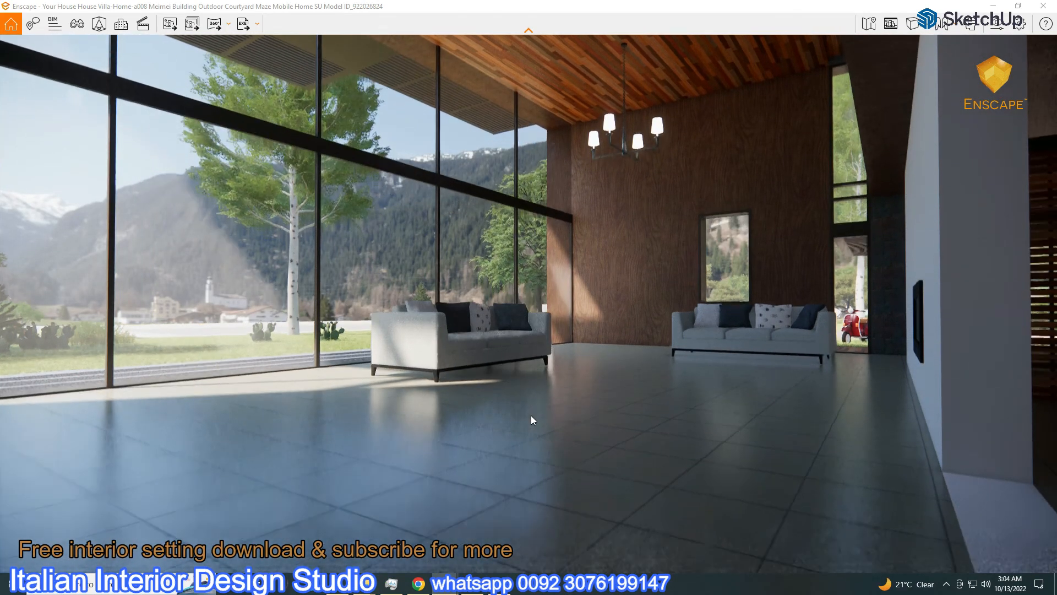
left_click(998, 23)
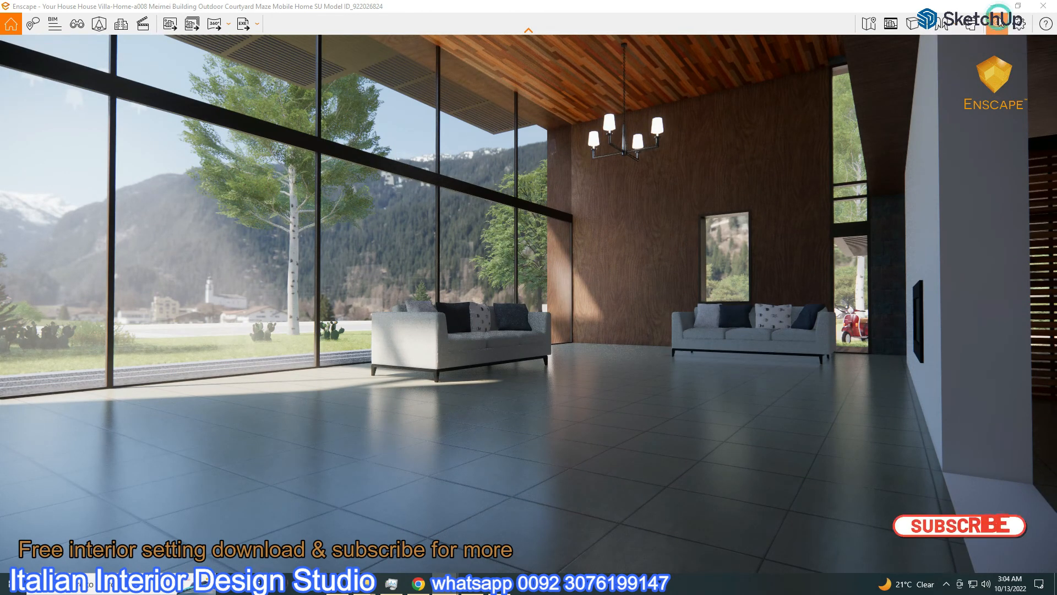
left_click(688, 143)
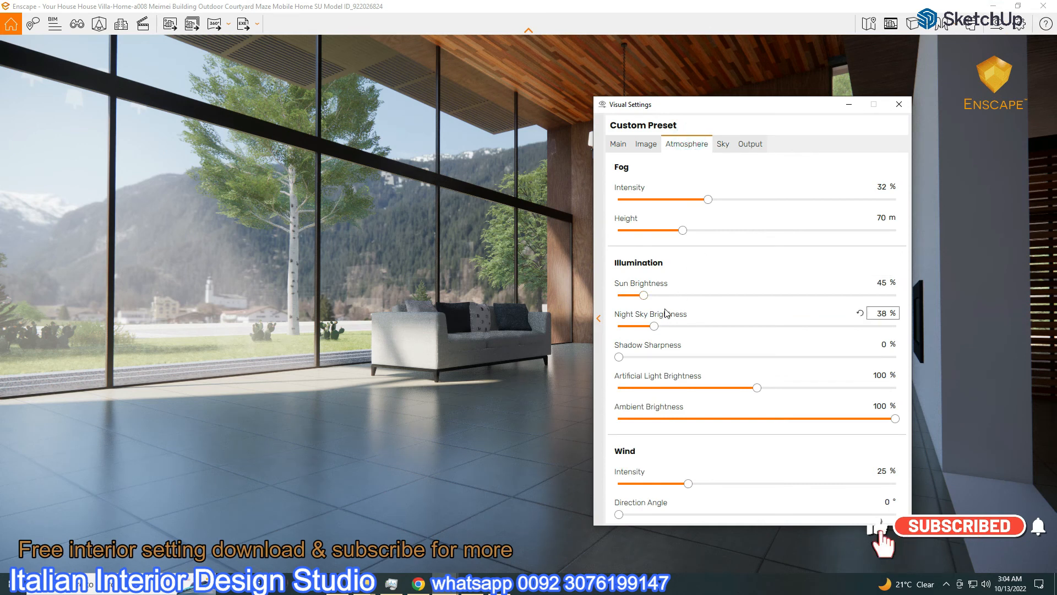
left_click_drag(668, 122, 767, 116)
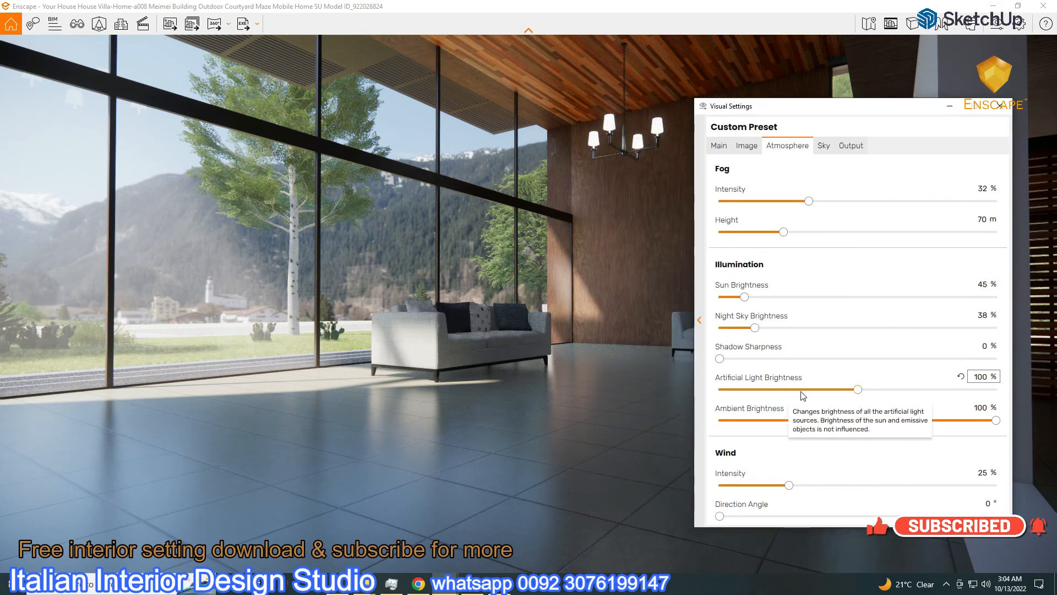
left_click(720, 146)
left_click_drag(855, 321, 861, 321)
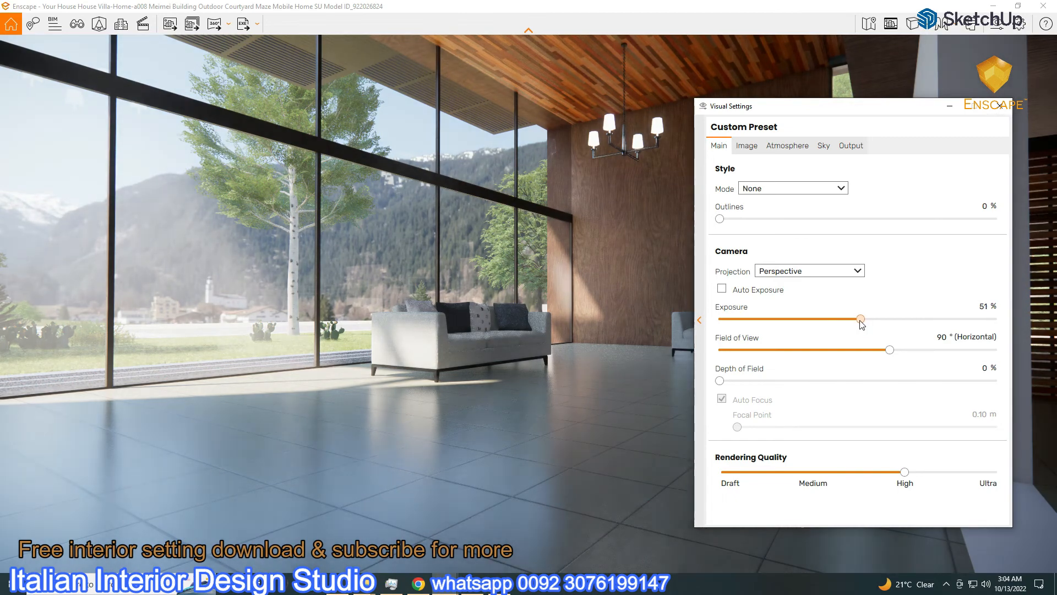
Hide the visual settings and shrink the render window to share the screen
left_click(825, 148)
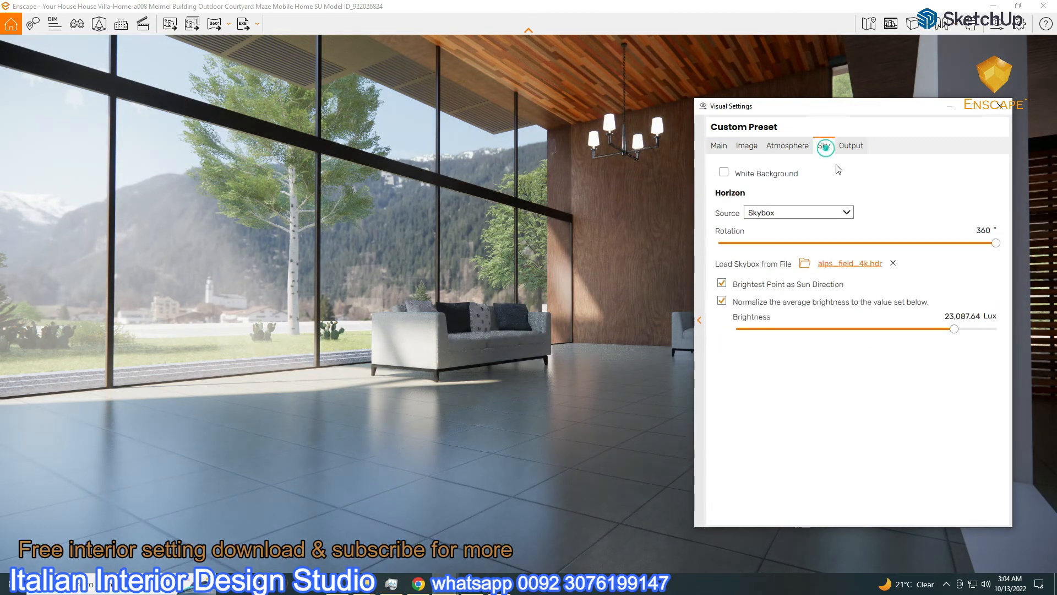
left_click(950, 105)
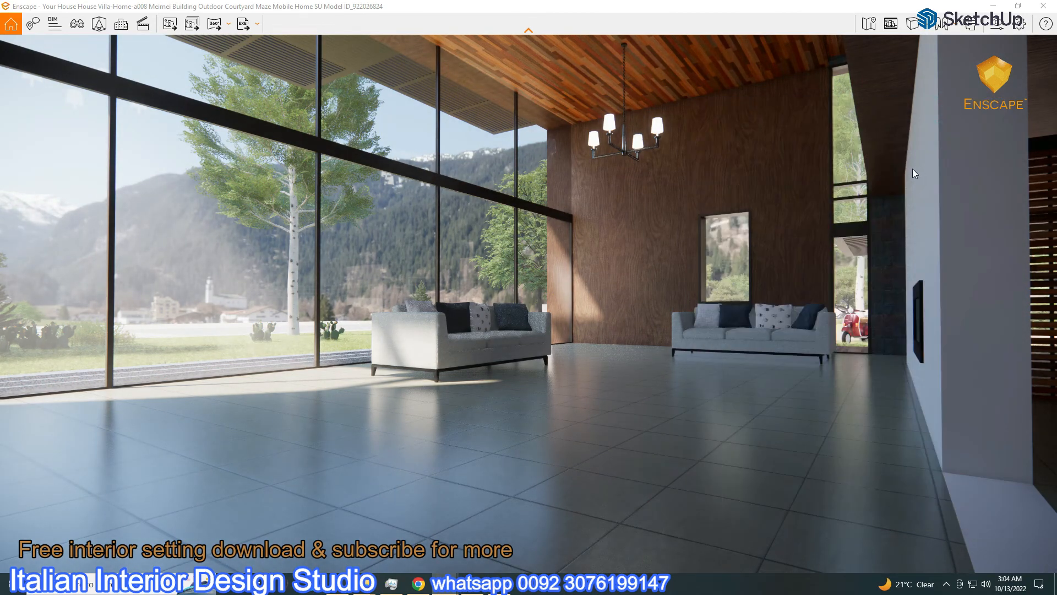
left_click(1012, 7)
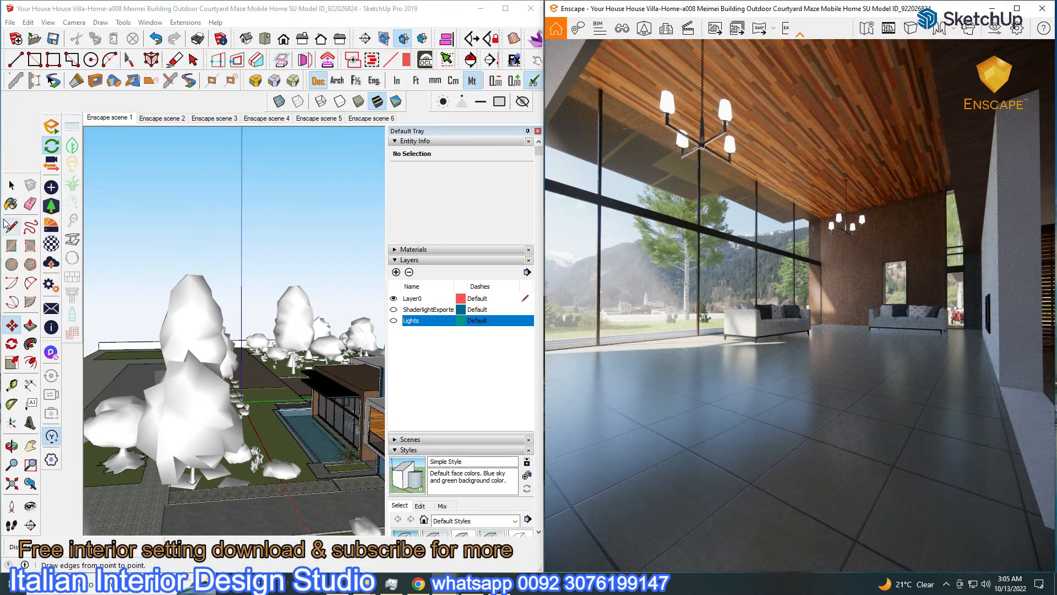
In Enscape scene 1, sample the floor's Tile Linen material into the Enscape material editor
left_click(108, 118)
key("b")
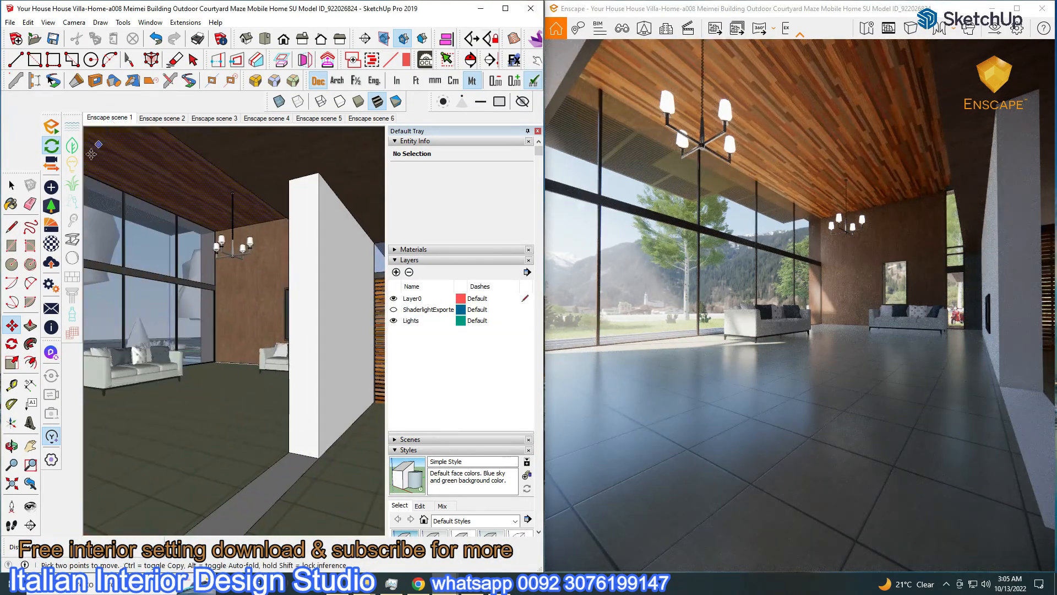
left_click(232, 429, "alt")
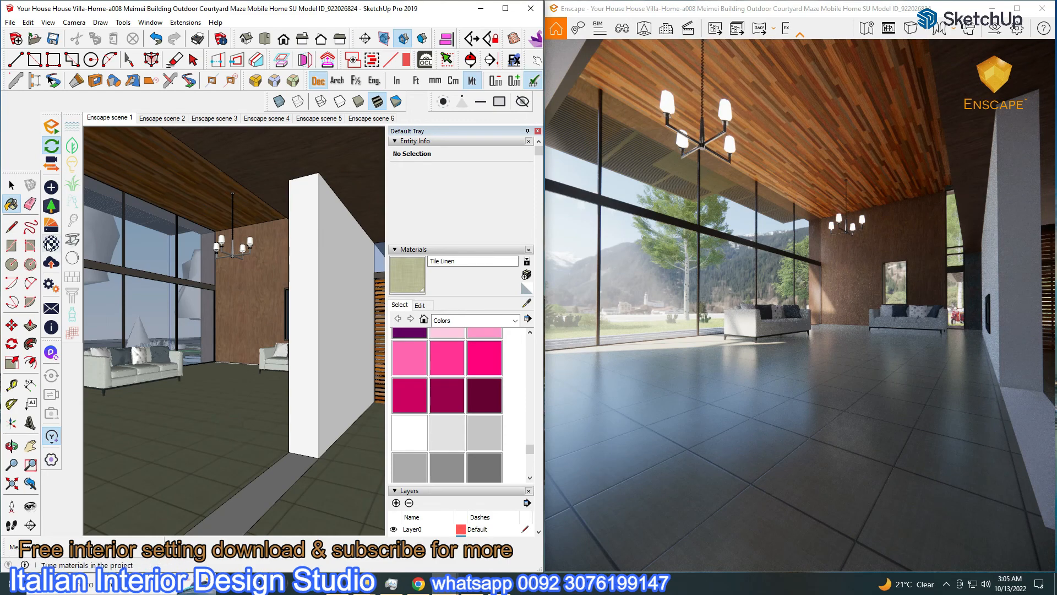
left_click(51, 242)
left_click_drag(689, 144, 201, 27)
Give Tile Linen a WhiteSmoke tint, 90.1% image fade, 21% roughness and 0.67 bump
left_click(357, 143)
left_click(356, 197)
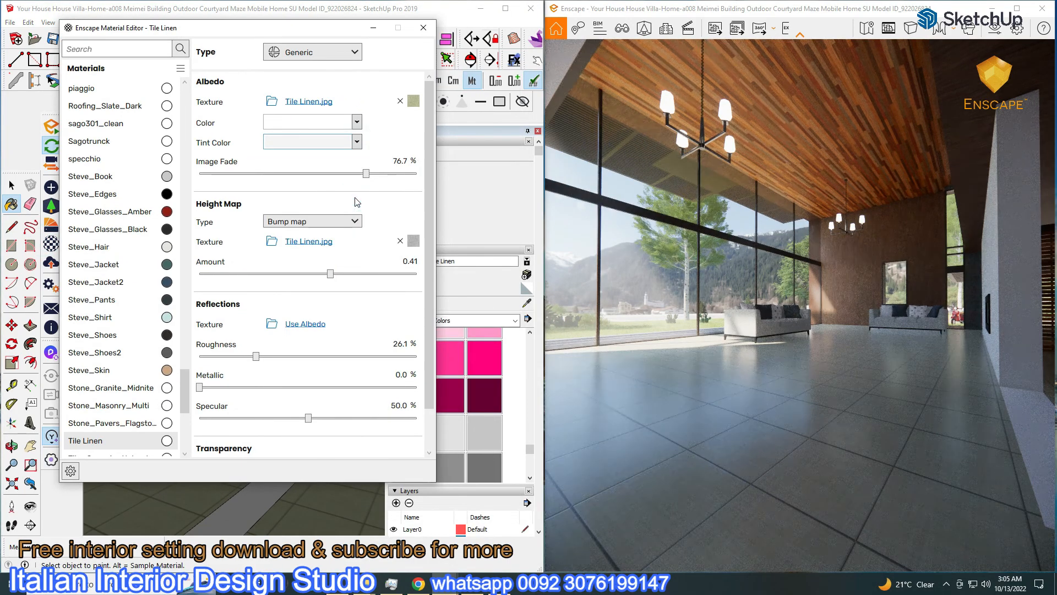
left_click_drag(366, 174, 396, 174)
left_click_drag(256, 356, 246, 357)
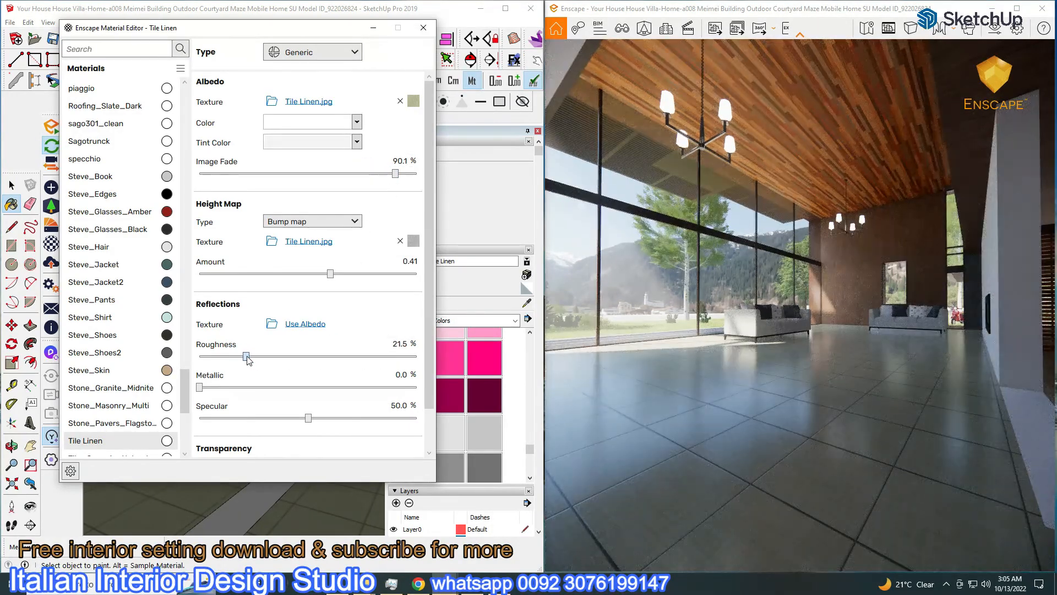
left_click_drag(330, 273, 336, 274)
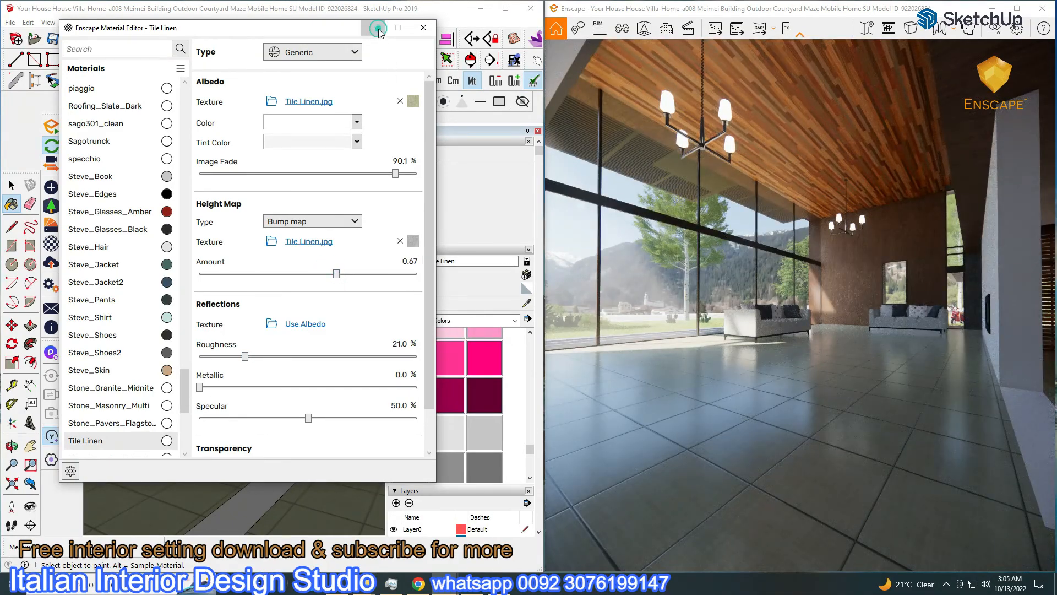
left_click(378, 30)
left_click(1017, 8)
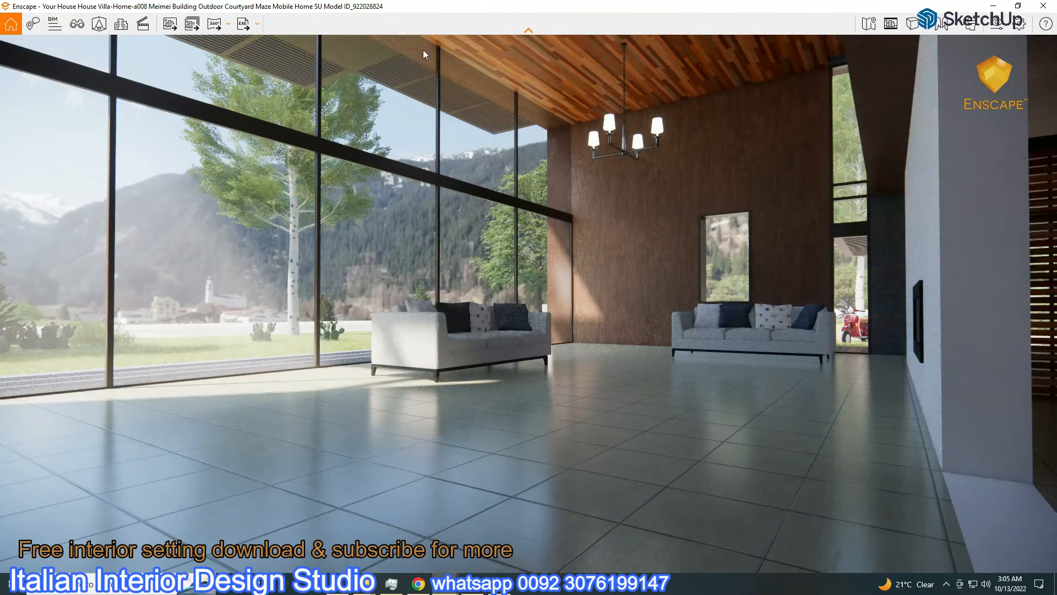
Save a render screenshot to Pictures and set output resolution to Ultra HD 3840×2160
left_click(169, 24)
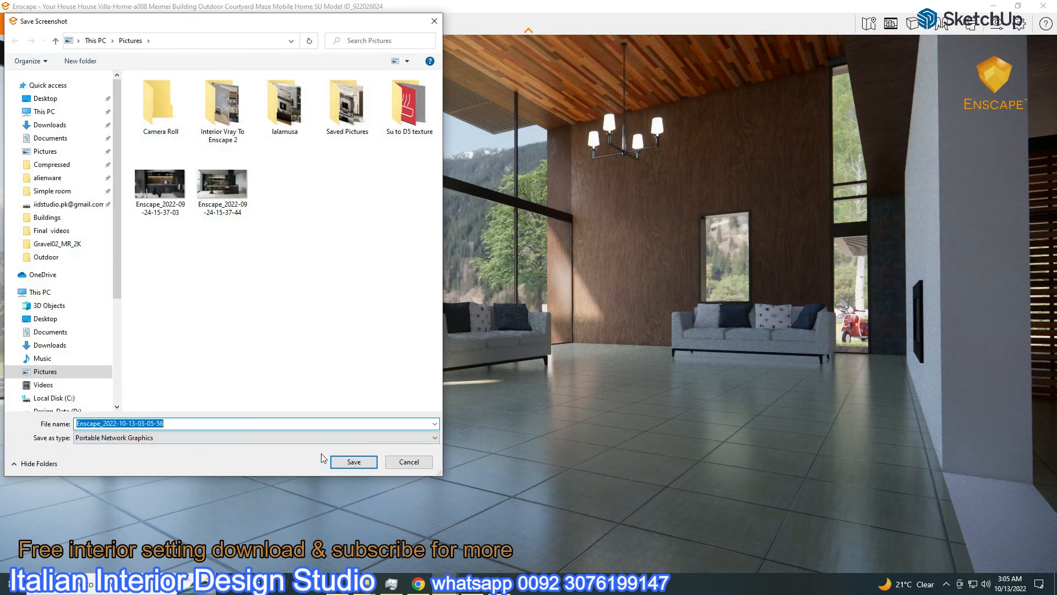
left_click(355, 462)
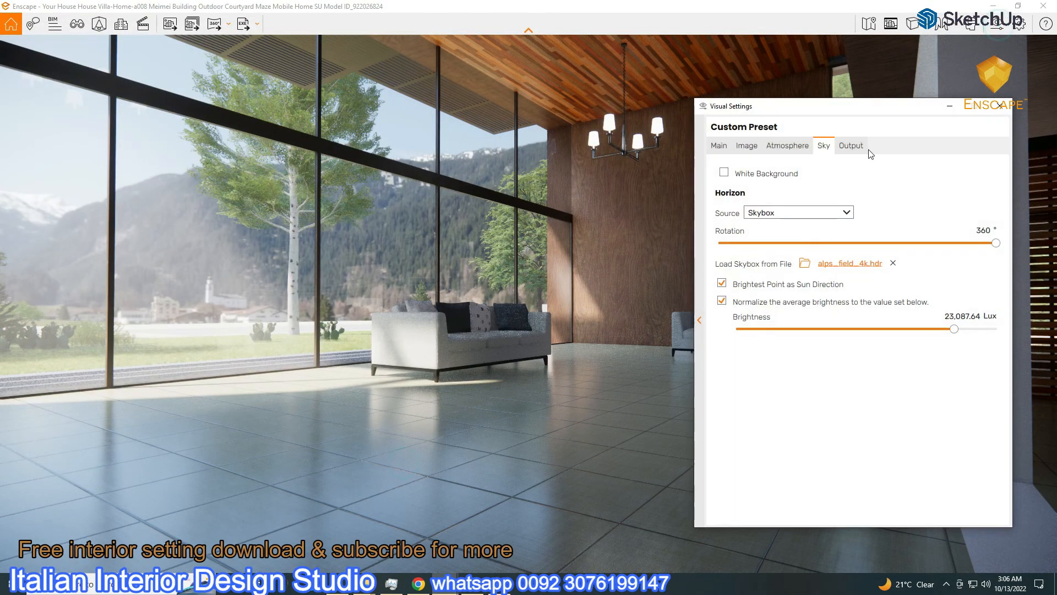
left_click(852, 146)
left_click(826, 188)
left_click(789, 248)
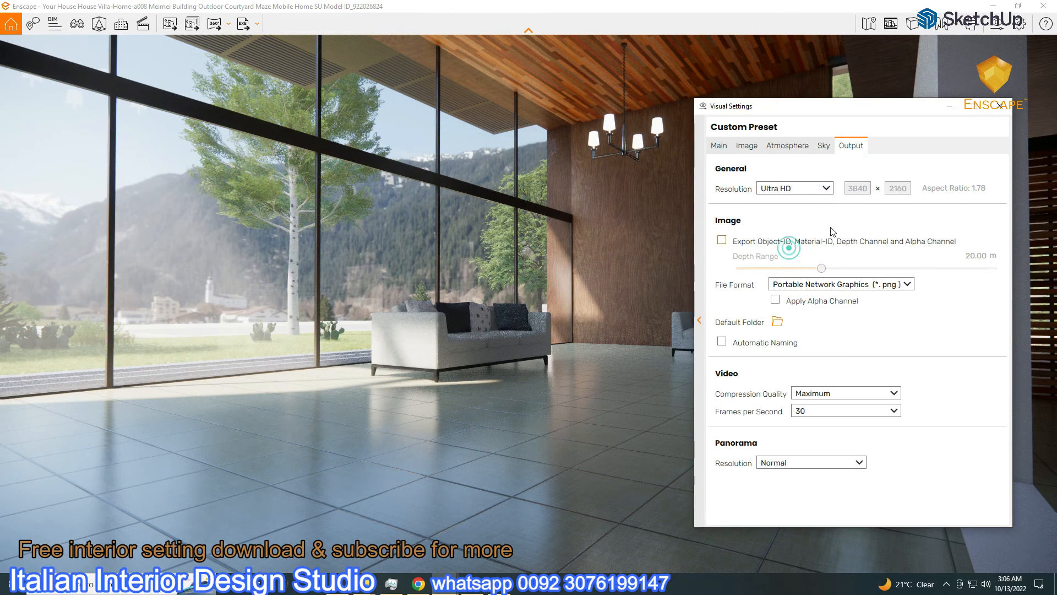
left_click(999, 106)
Save another screenshot at Ultra HD and restore the render window to half screen
left_click(170, 30)
left_click(351, 461)
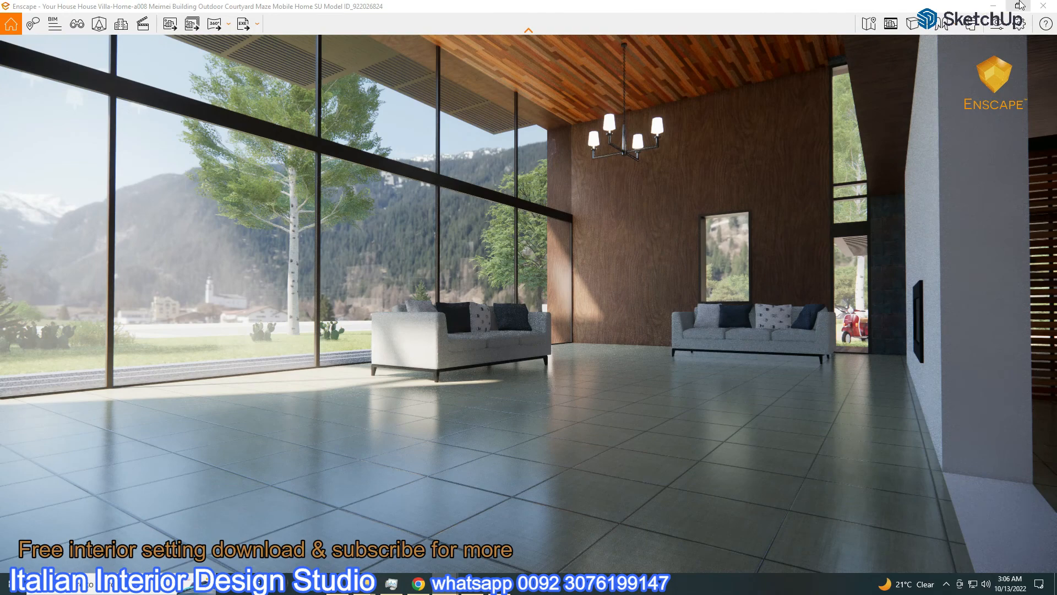
left_click(1019, 5)
Turn Sun Brightness down to 0% in the Atmosphere settings
left_click(994, 28)
mouse_move(743, 102)
left_mouse_down()
mouse_move(439, 25)
mouse_move(358, 17)
left_mouse_up()
left_click(393, 56)
left_click_drag(352, 208, 327, 208)
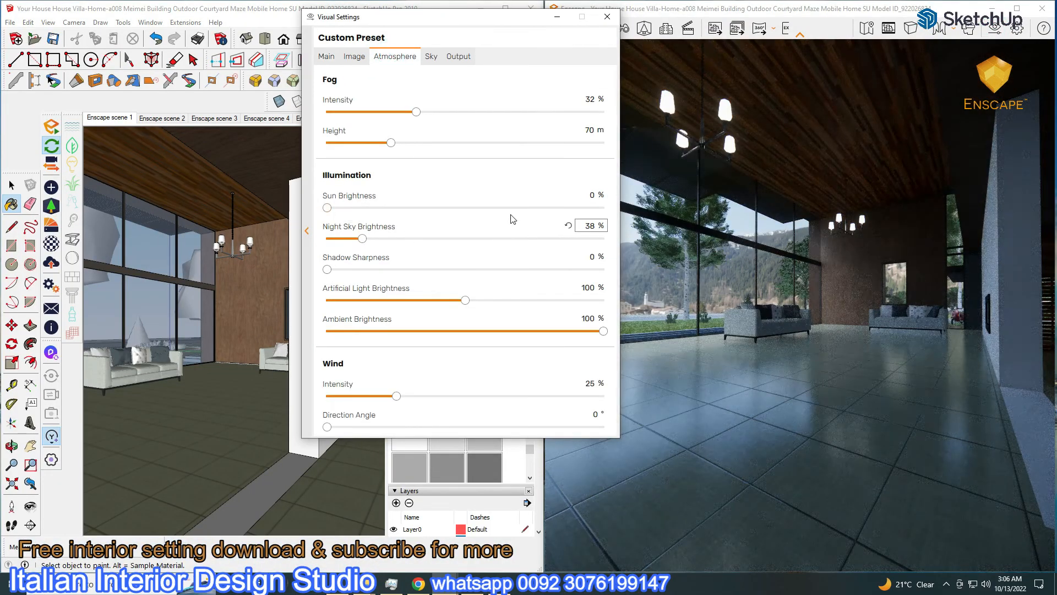
Make the Lights layer visible in the Layers tray
mouse_move(364, 44)
left_mouse_down()
mouse_move(276, 341)
mouse_move(69, 417)
left_mouse_up()
left_click(394, 251)
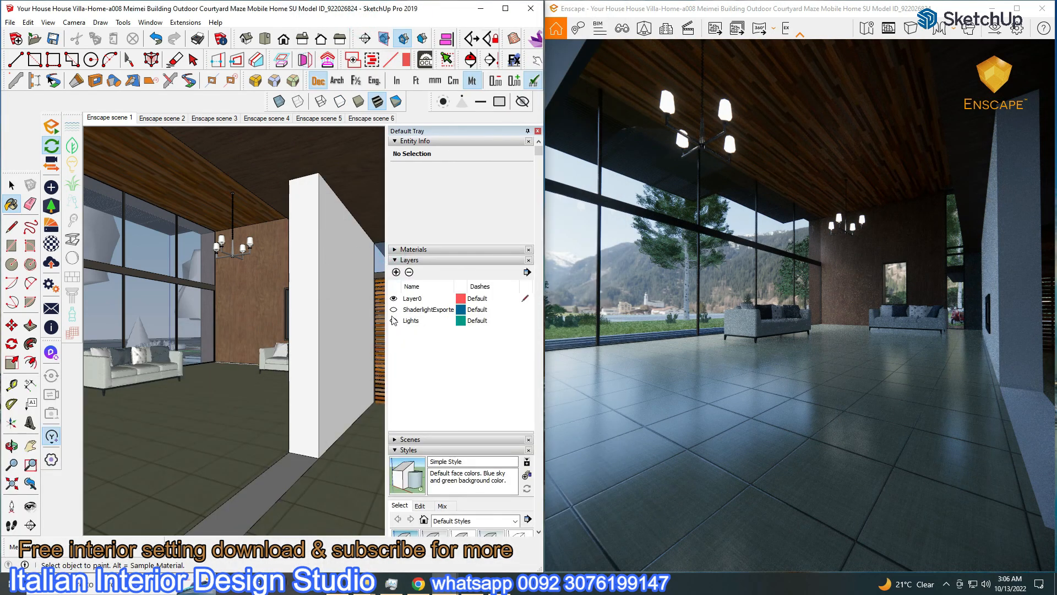
left_click(394, 323)
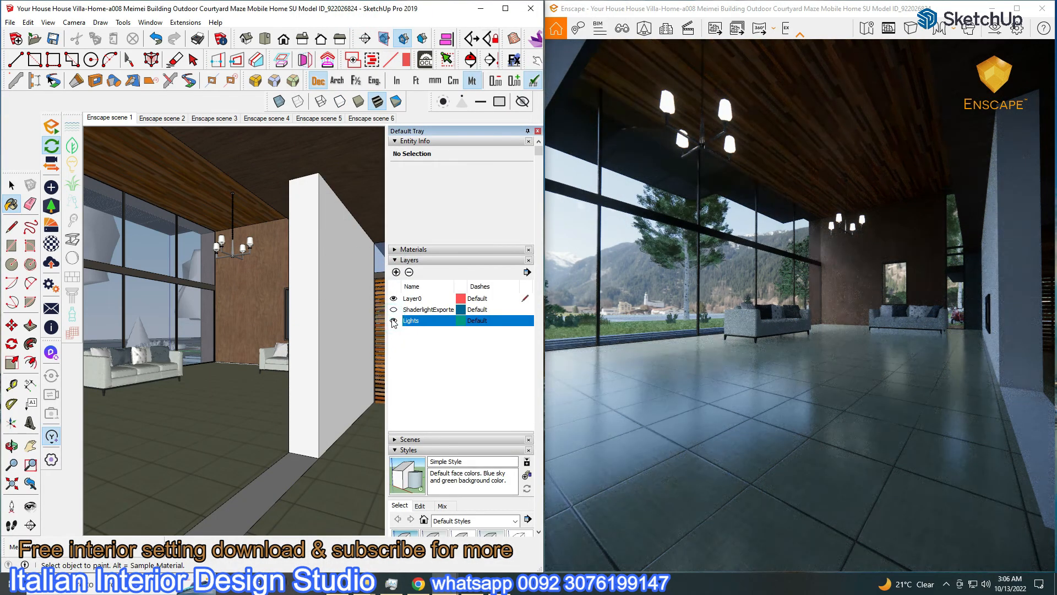
Raise Artificial Light Brightness to 197% and minimize the visual settings
left_click(200, 391)
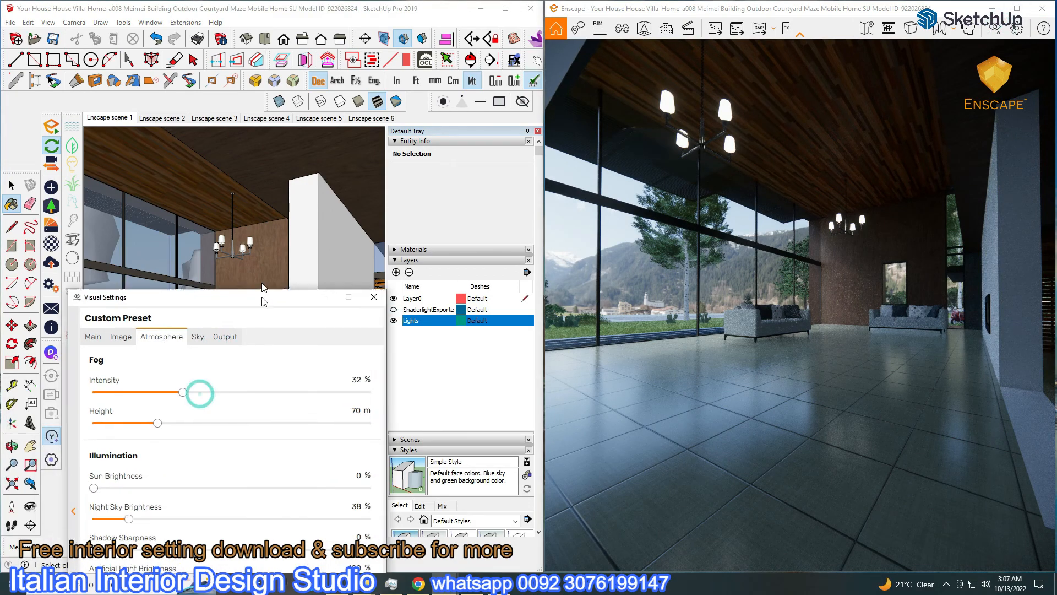
left_click_drag(213, 396, 333, 399)
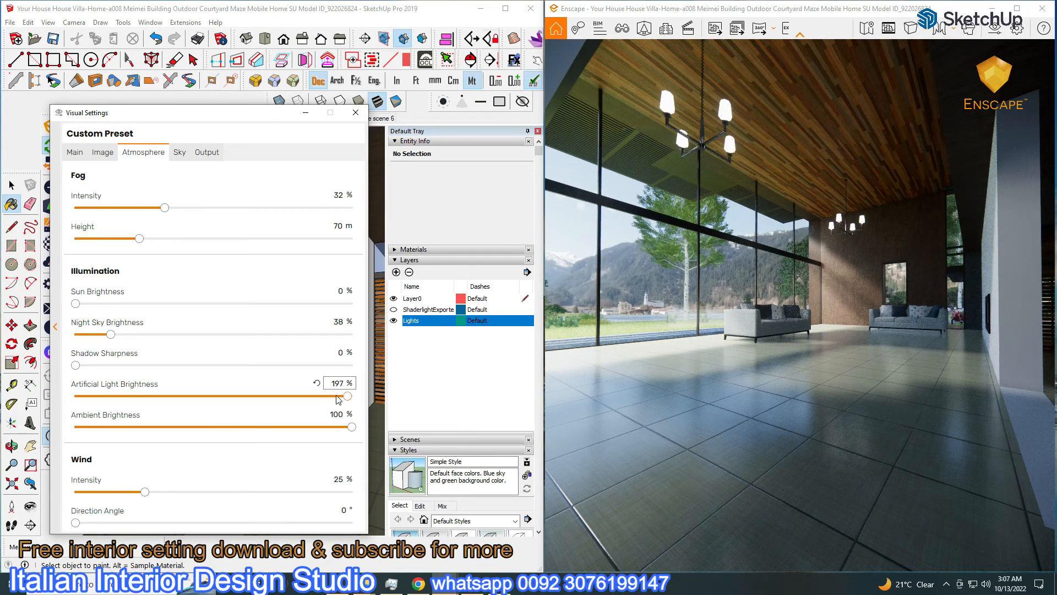
left_click(306, 112)
mouse_move(287, 290)
middle_mouse_down()
mouse_move(280, 350)
mouse_move(290, 370)
middle_mouse_up()
Move the light panel group to sit beside the pool
scroll(293, 374, "down", 5)
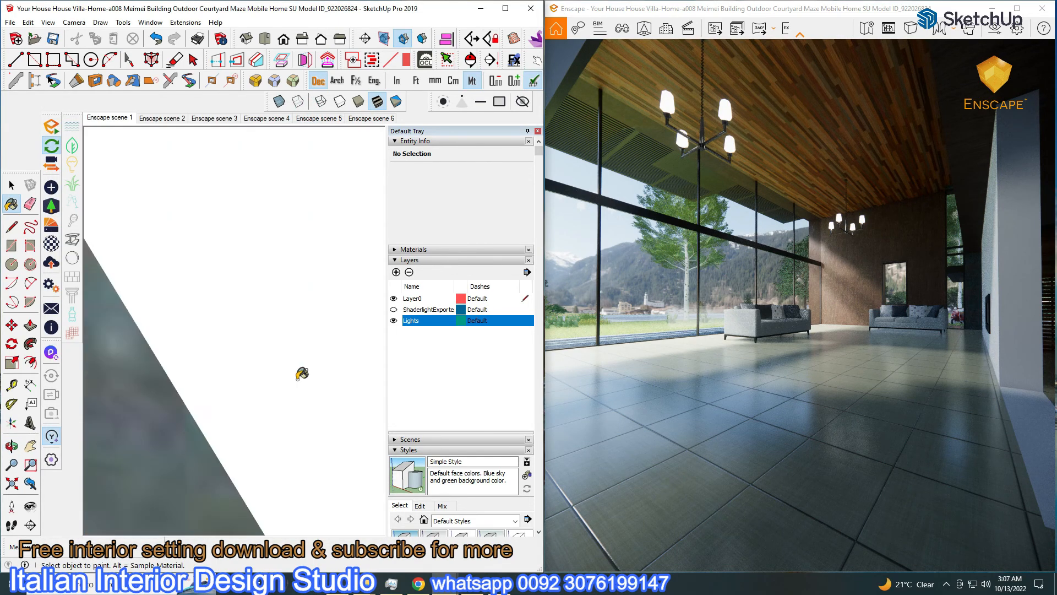
scroll(302, 375, "down", 10)
mouse_move(302, 372)
middle_mouse_down()
mouse_move(331, 393)
mouse_move(226, 464)
mouse_move(205, 429)
middle_mouse_up()
key("m")
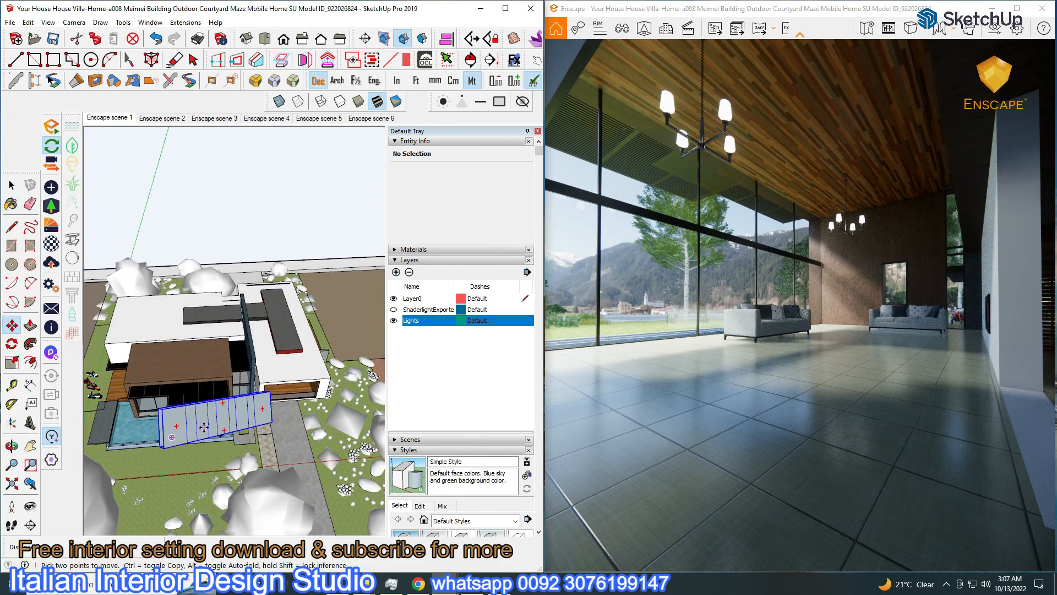
left_click(164, 412)
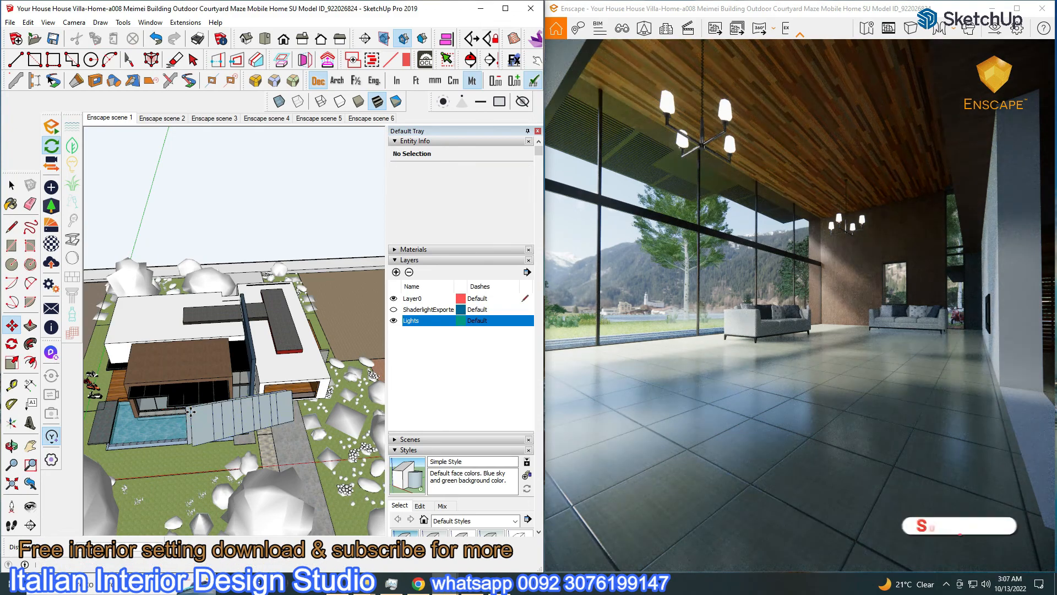
left_click(223, 409)
Rotate the light panel to an angle and clear the selection
middle_click_drag(223, 409, 319, 391)
key("q")
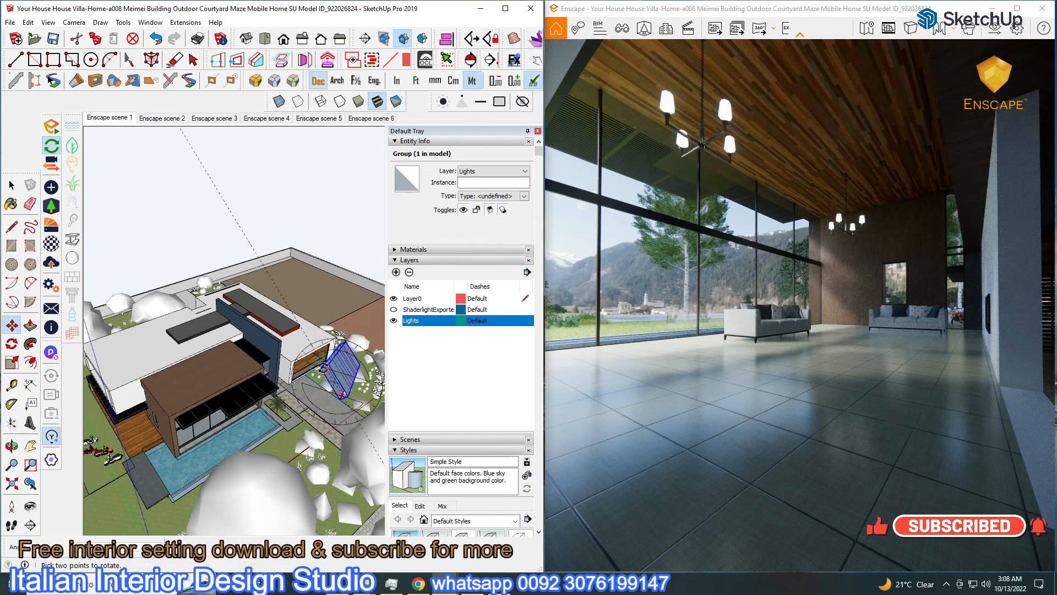
left_click(335, 378)
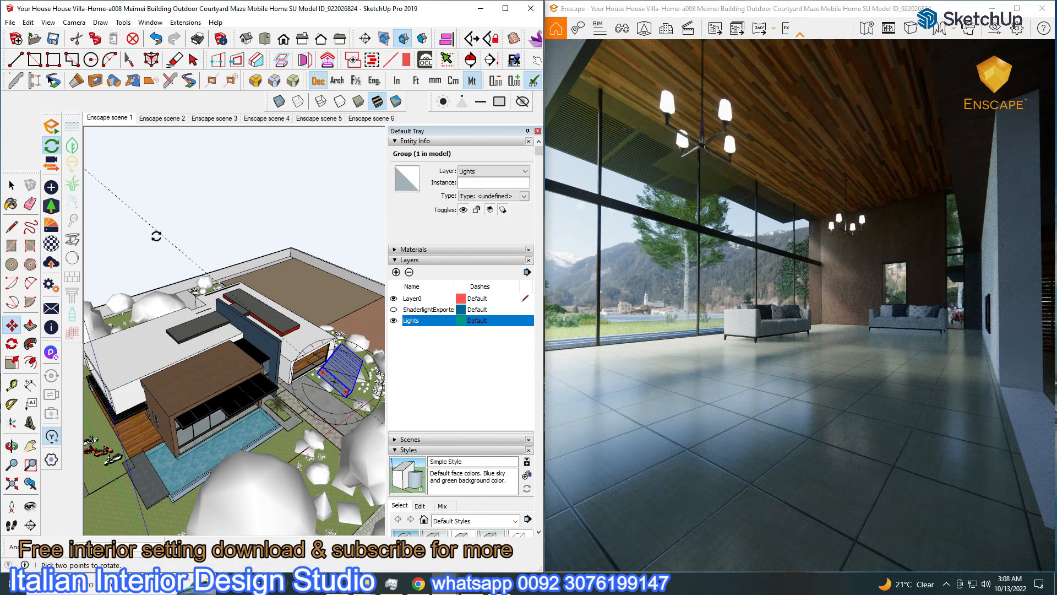
key("Escape")
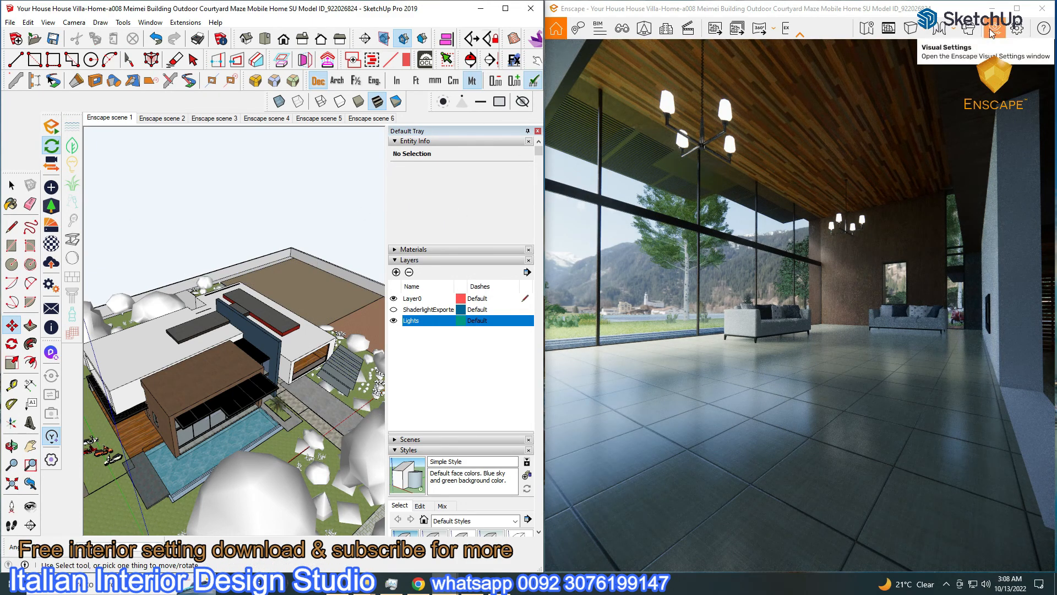
Adjust the exposure level in Enscape's main camera settings
left_click(501, 101)
left_click(75, 152)
left_click_drag(220, 325, 215, 326)
Raise sky brightness to 31,586.82 Lux and put the sky settings panel away
left_click(179, 152)
left_click_drag(304, 335, 317, 336)
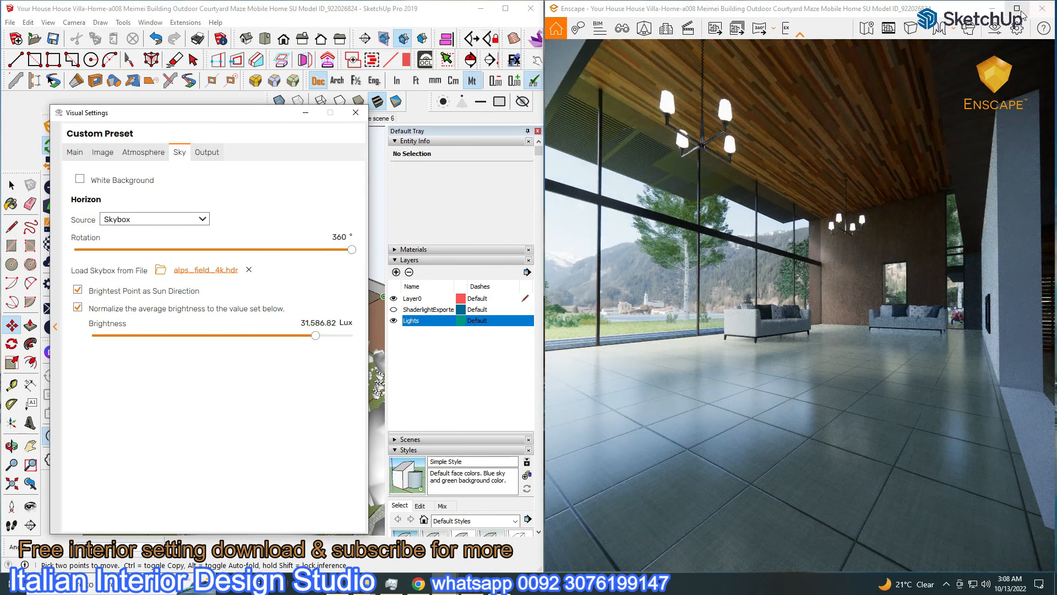
left_click(1018, 9)
left_click_drag(287, 115, 800, 228)
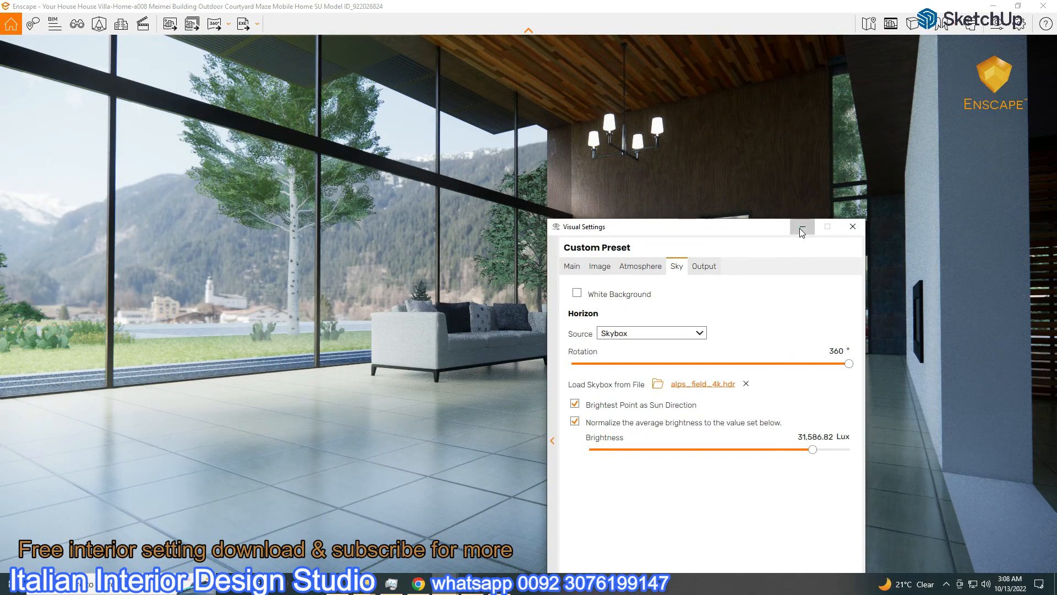
left_click(801, 228)
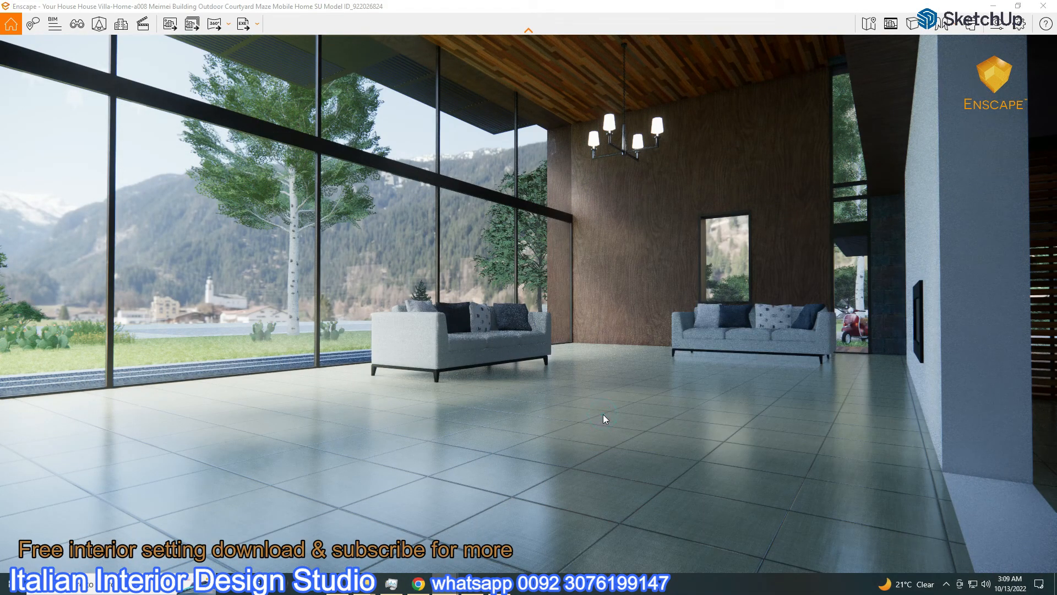
Return to the side-by-side view and try rotating the light group, cancelling the rotation
left_click(1018, 6)
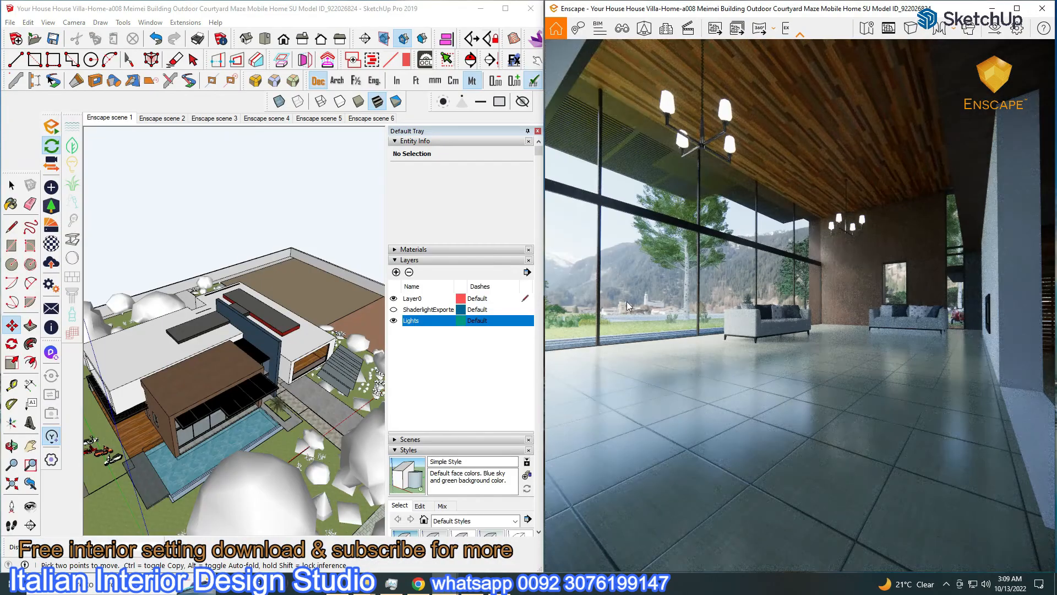
middle_click_drag(307, 399, 330, 395)
key("q")
left_click(329, 386)
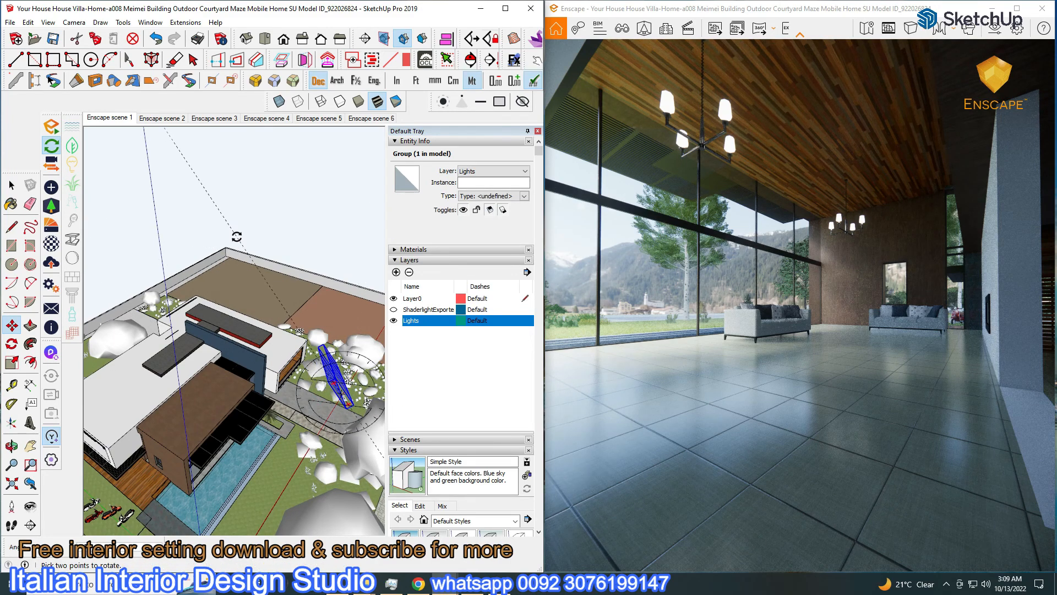
mouse_move(236, 287)
middle_mouse_down()
mouse_move(231, 332)
mouse_move(313, 323)
middle_mouse_up()
key("m")
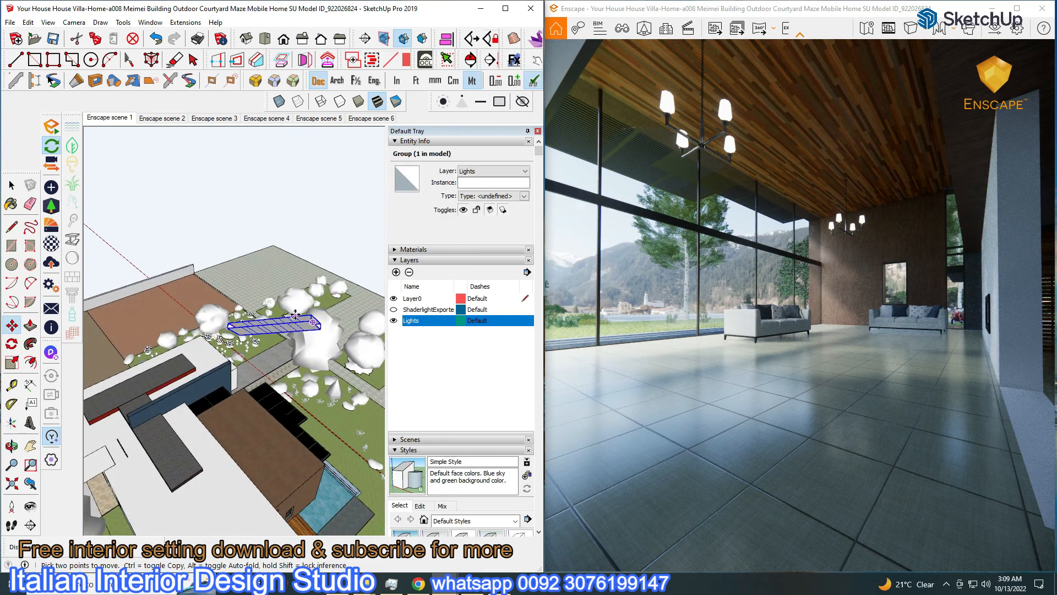
key("q")
left_click(272, 323)
left_click(314, 324)
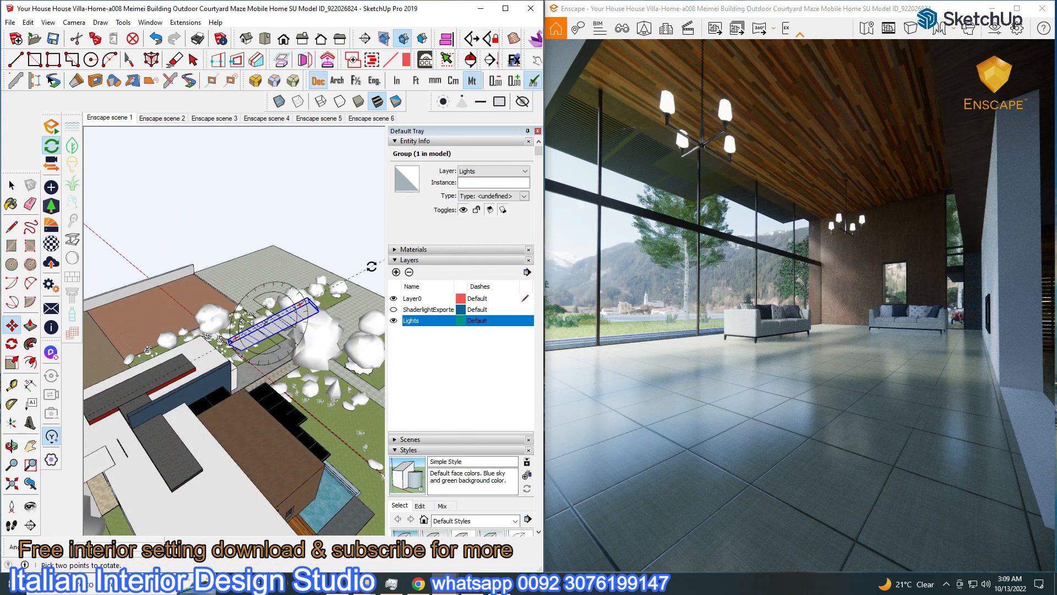
key("Escape")
Move the light group along the vertical axis
middle_click_drag(372, 267, 309, 259)
key("m")
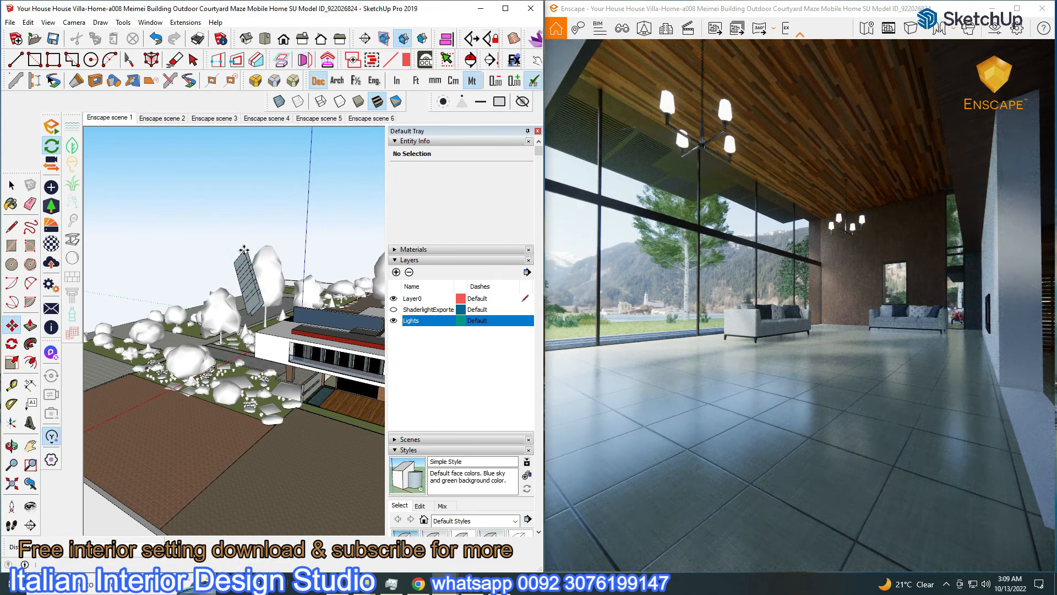
left_click(242, 247)
left_click(244, 242)
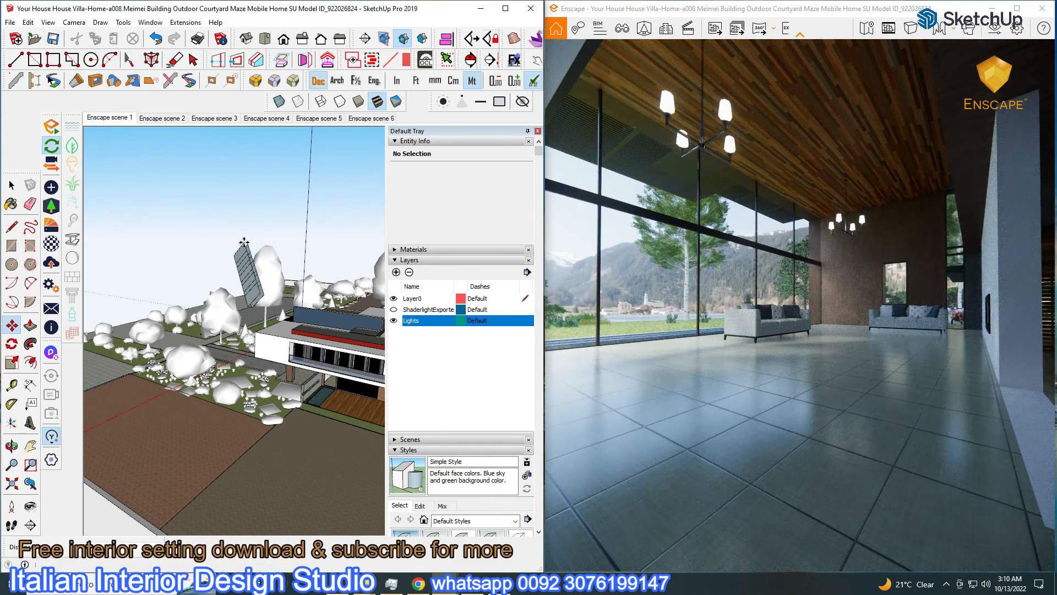
mouse_move(244, 243)
middle_mouse_down()
mouse_move(342, 353)
mouse_move(356, 254)
mouse_move(331, 226)
middle_mouse_up()
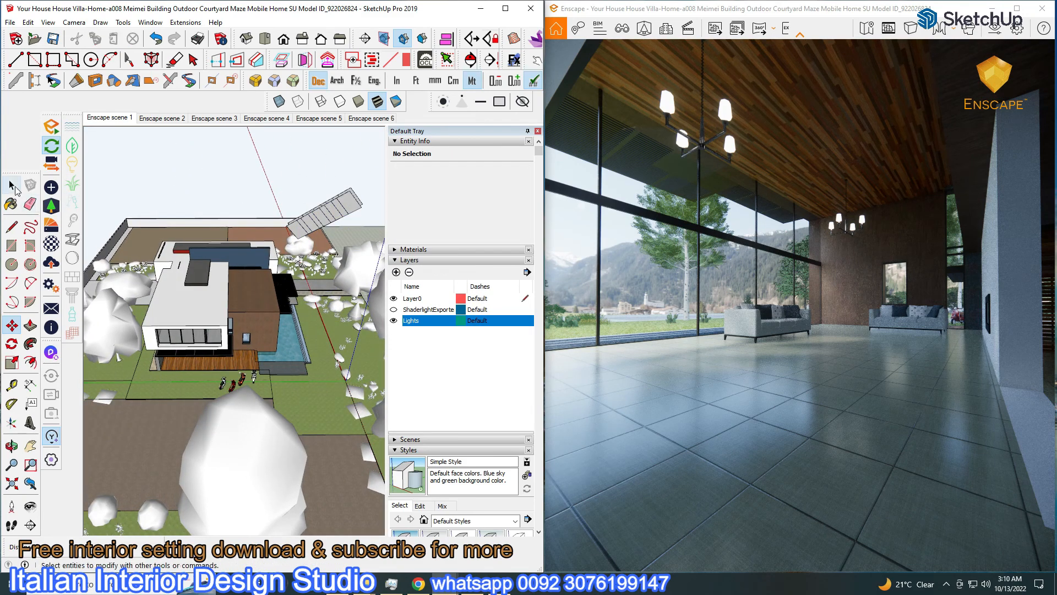
Reposition the tilted light panel group lower and further left, undoing a stray move
left_click(323, 221)
key("m")
left_click(272, 186)
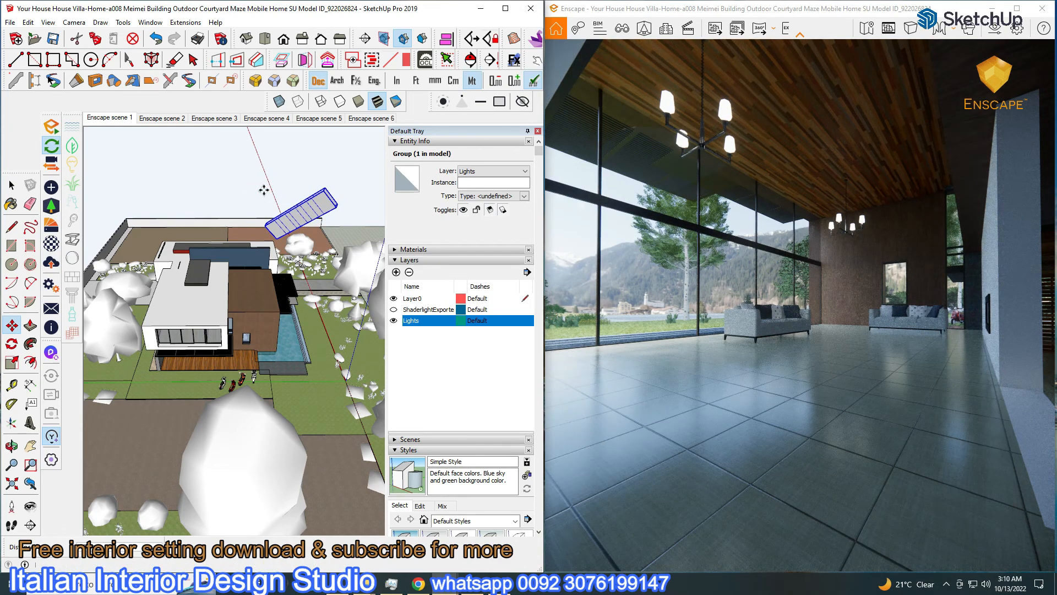
key("ctrl+z")
left_click(266, 190)
left_click(262, 202)
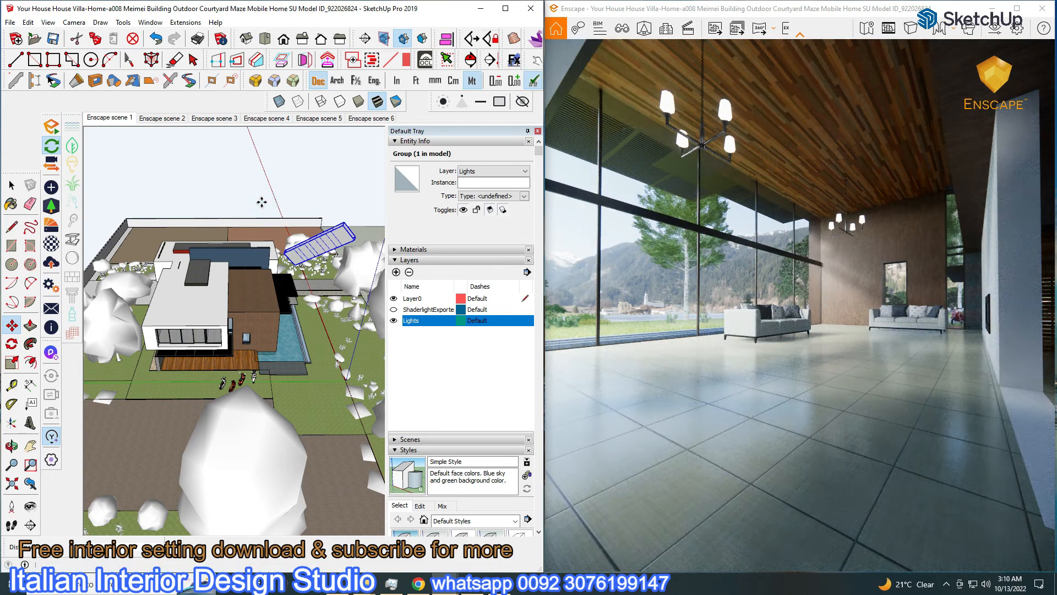
scroll(275, 219, "up", 3)
mouse_move(267, 242)
middle_mouse_down()
mouse_move(260, 170)
mouse_move(268, 310)
middle_mouse_up()
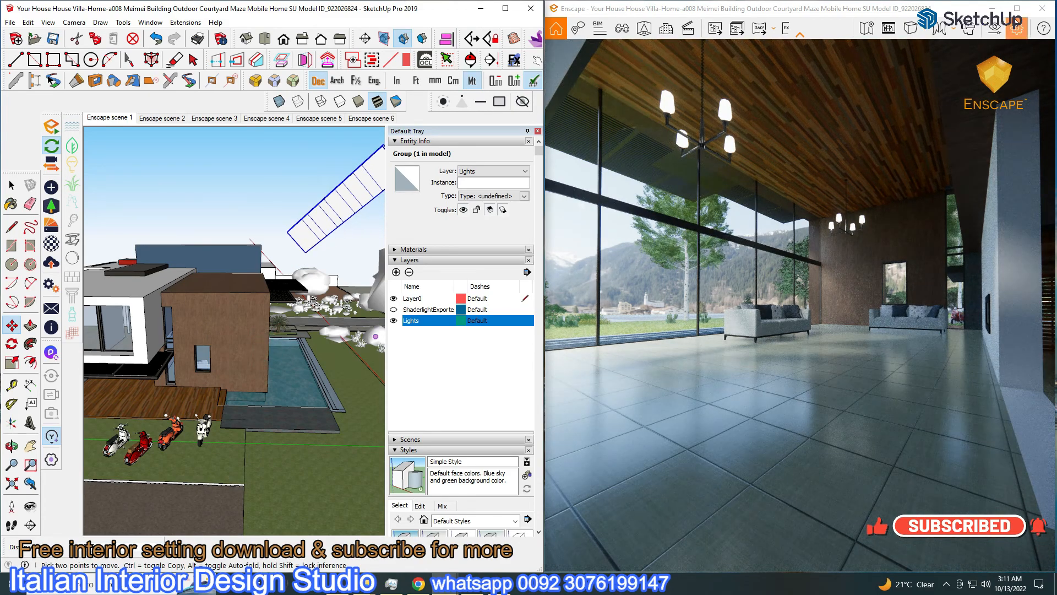
Give the light group a new rotation angle from a top-down view
left_click(1017, 8)
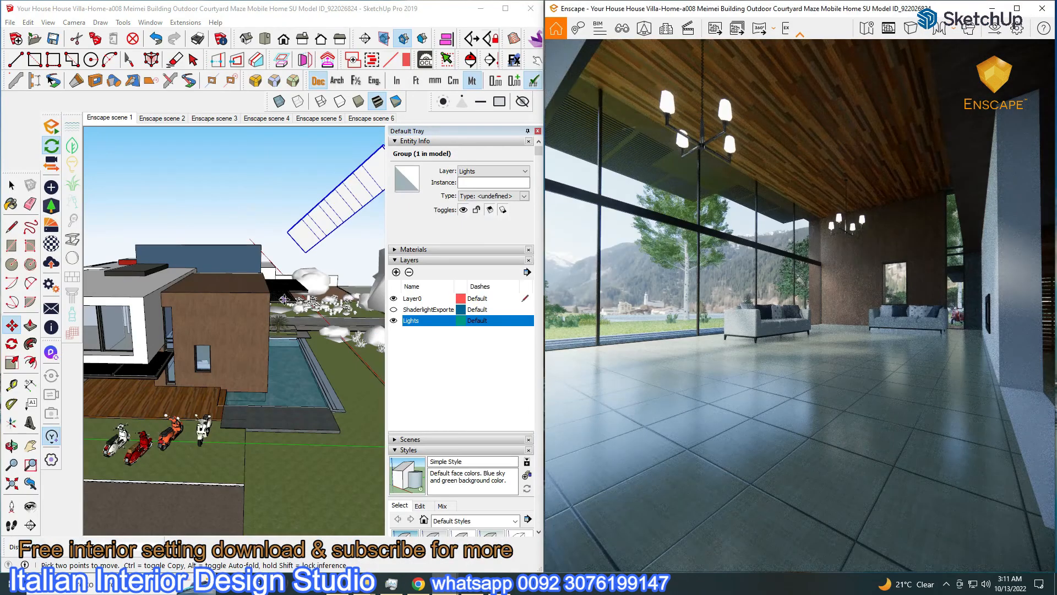
middle_click_drag(231, 330, 164, 375)
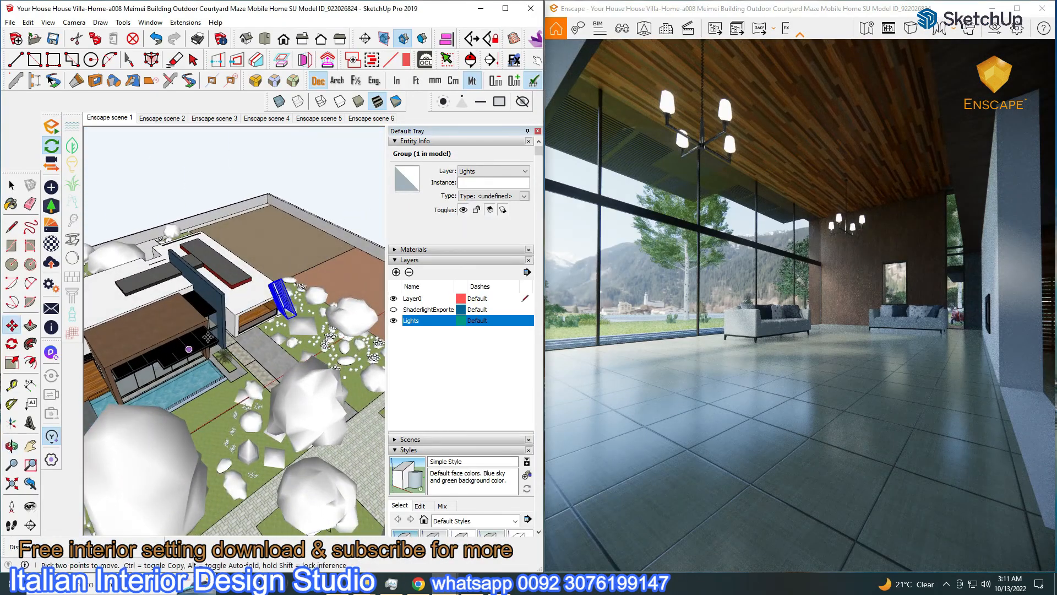
middle_click_drag(296, 317, 321, 376)
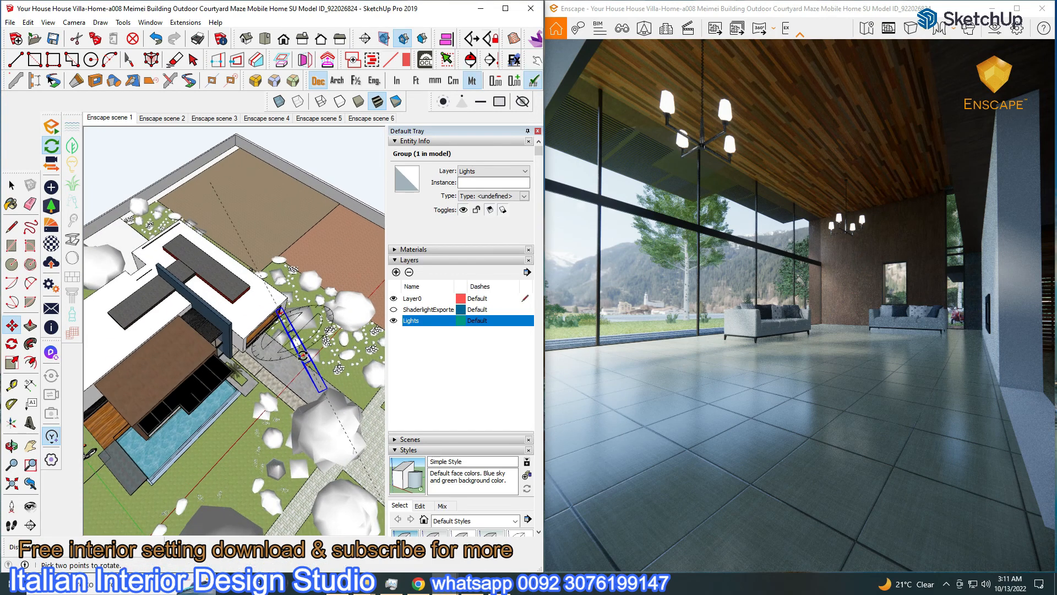
left_click(302, 365)
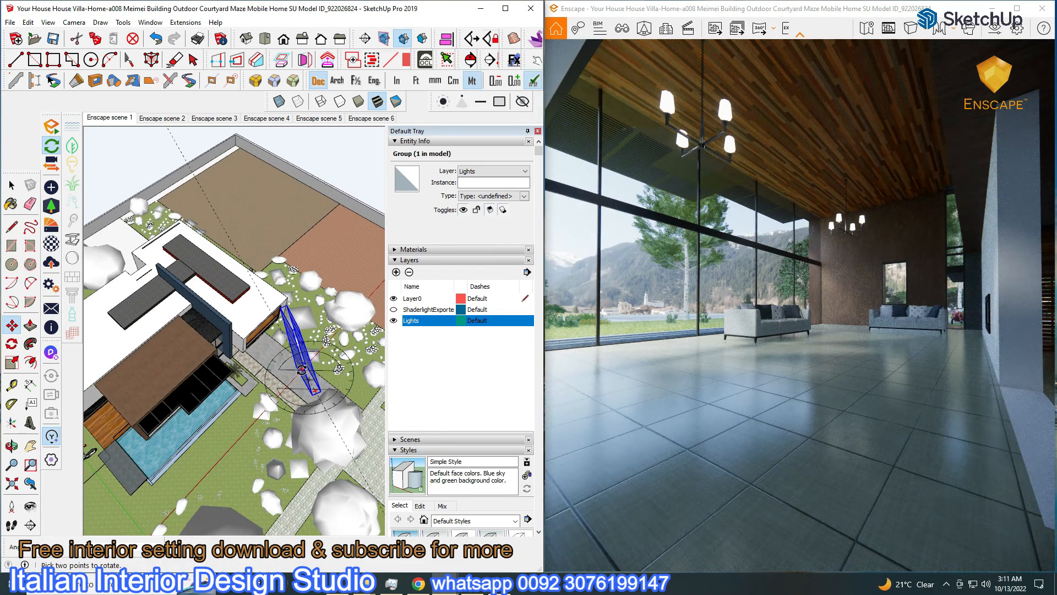
left_click(11, 185)
left_click(11, 325)
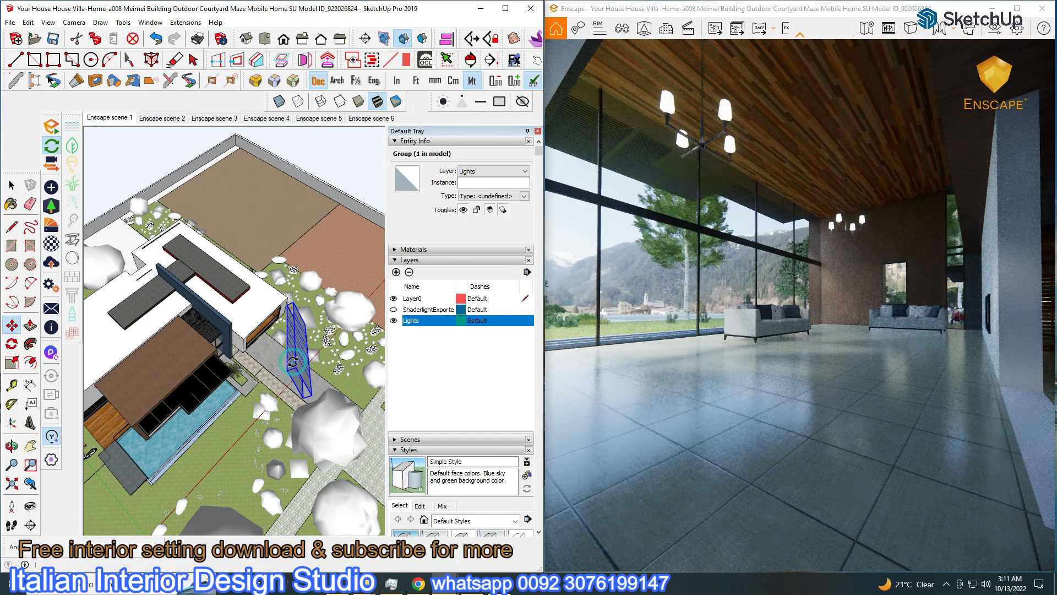
Check the render full screen, then rotate the light group to its final angle
left_click(1016, 9)
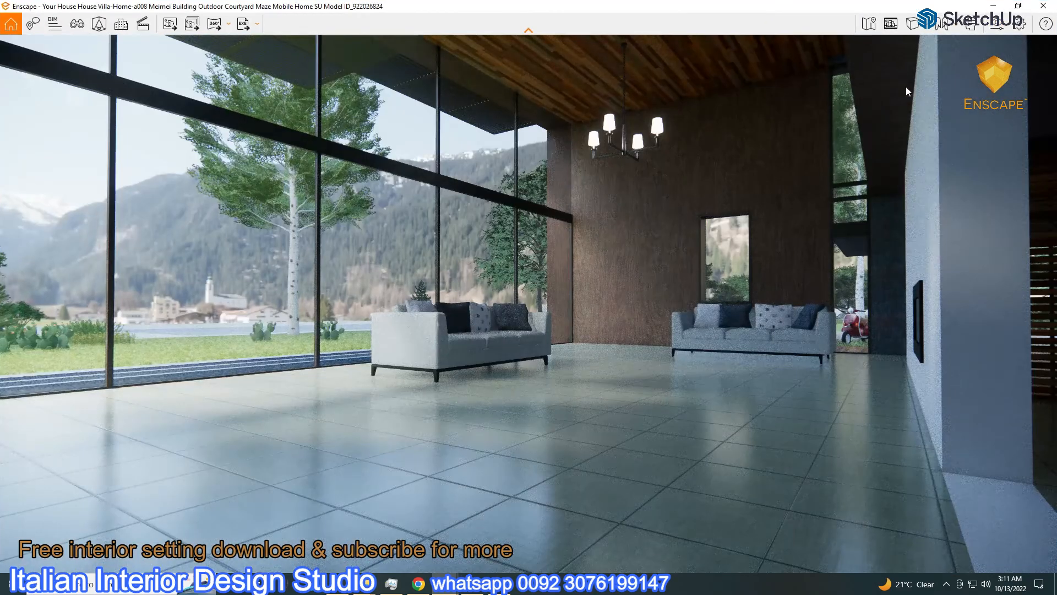
left_click(1018, 8)
scroll(304, 362, "up", 3)
mouse_move(304, 363)
middle_mouse_down()
mouse_move(358, 301)
mouse_move(320, 294)
middle_mouse_up()
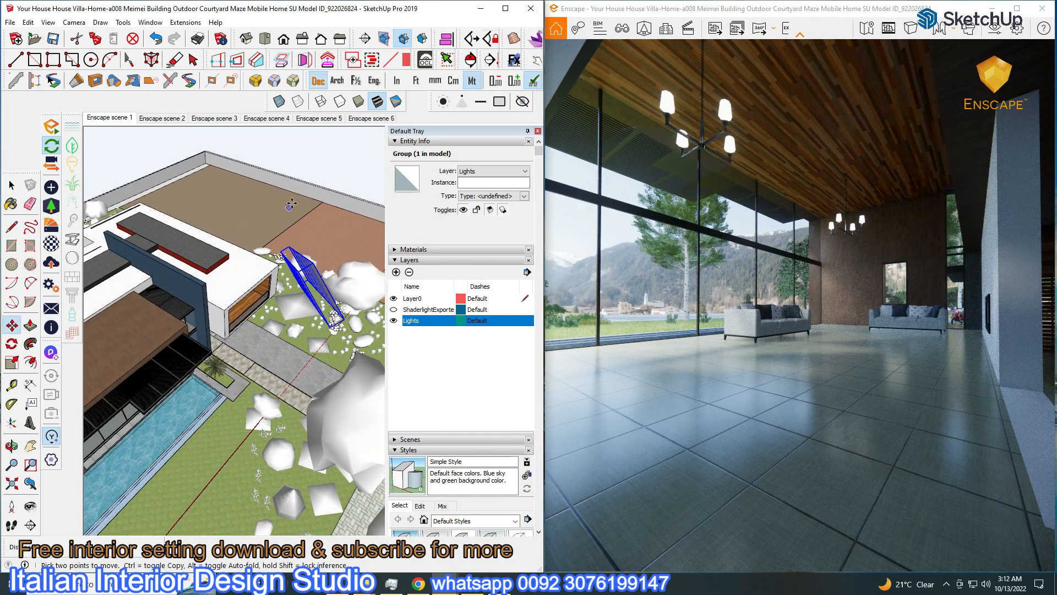
middle_click_drag(303, 204, 336, 301)
key("q")
left_click(330, 308)
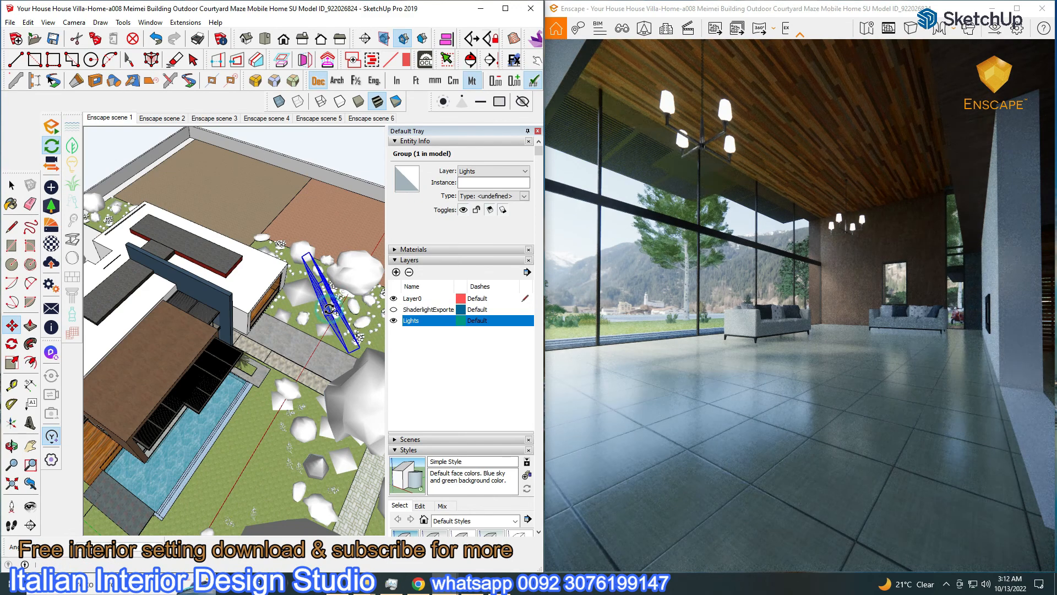
Move the light group down the vertical axis to just above the lawn, undoing a stray move
mouse_move(88, 300)
middle_mouse_down()
mouse_move(102, 267)
mouse_move(144, 228)
middle_mouse_up()
scroll(145, 230, "down", 3)
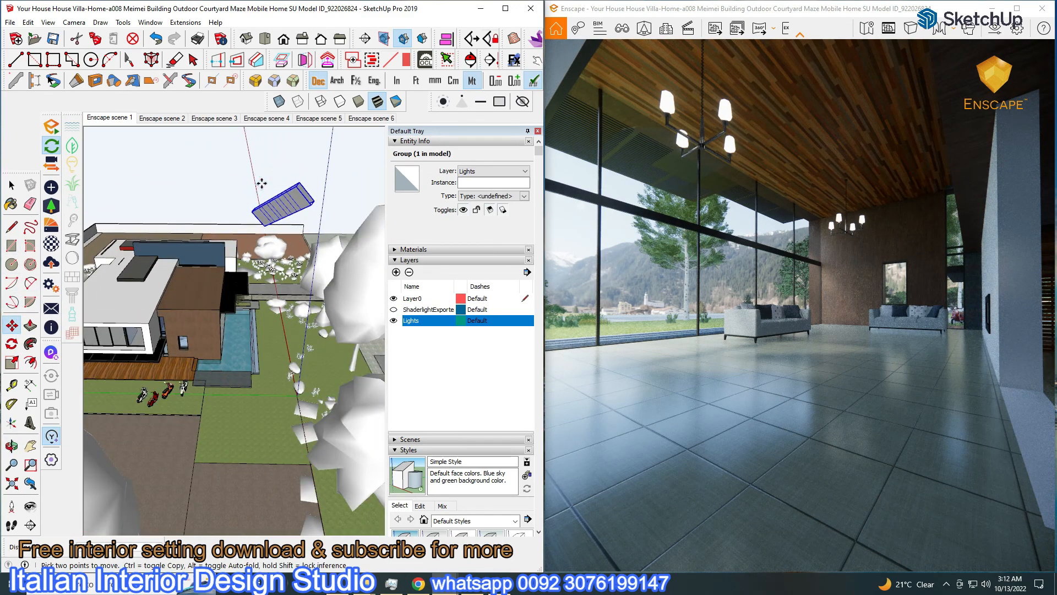
left_click_drag(258, 186, 265, 186)
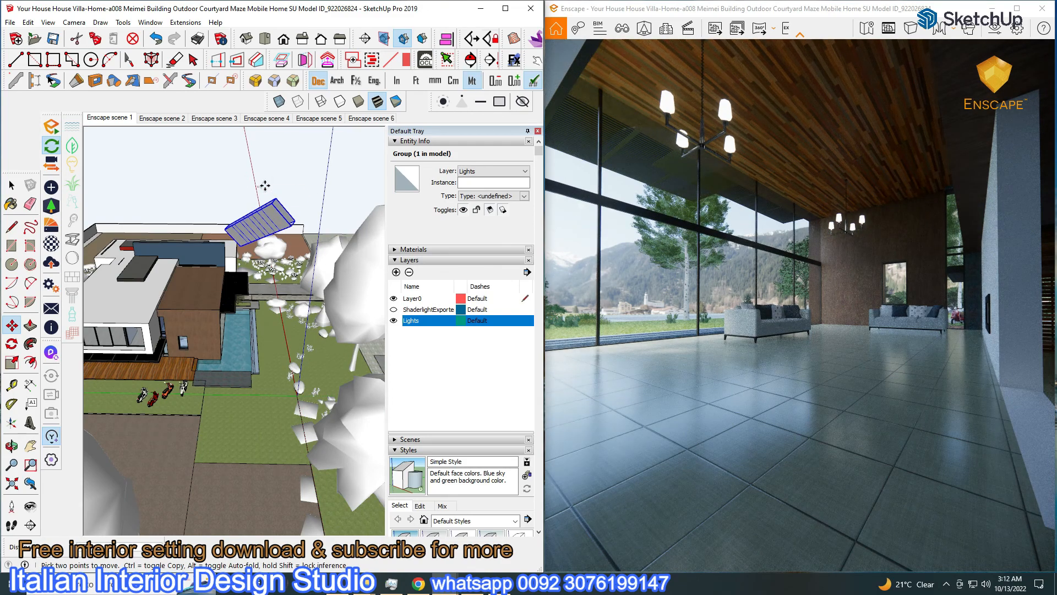
key("ctrl+z")
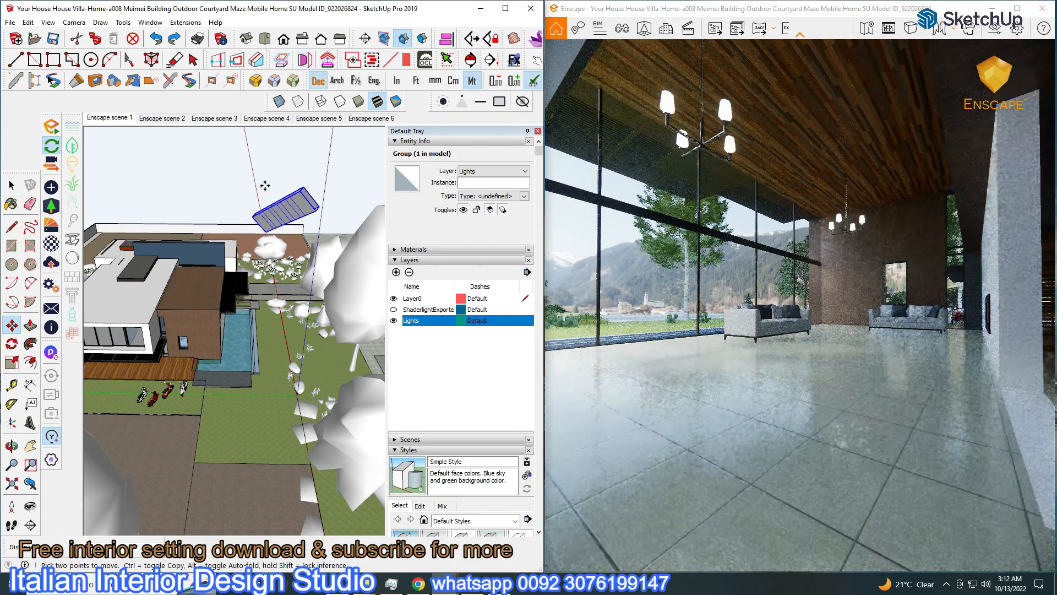
mouse_move(265, 178)
middle_mouse_down()
mouse_move(268, 142)
mouse_move(264, 167)
middle_mouse_up()
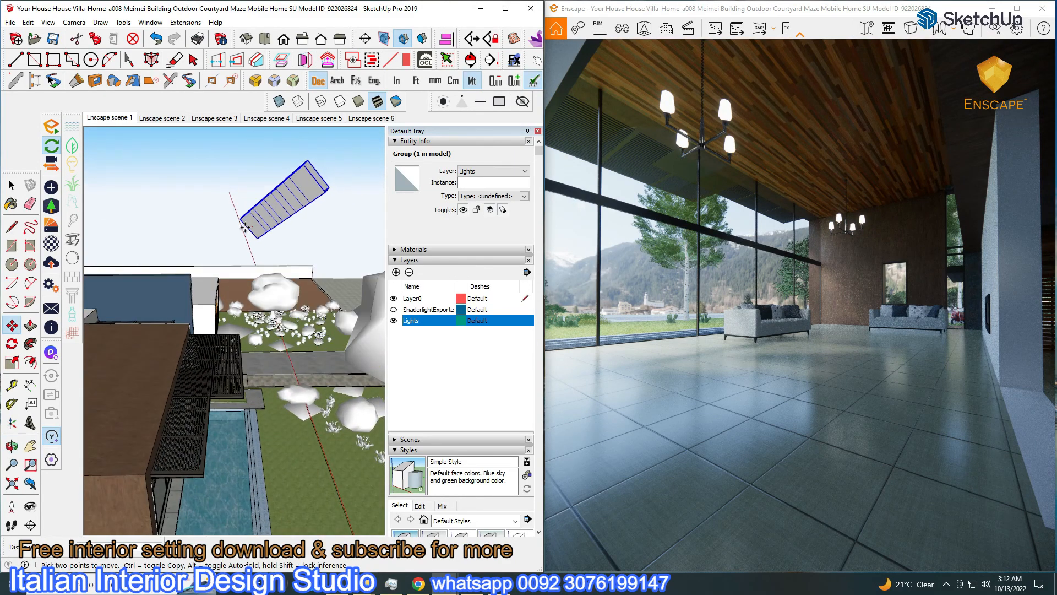
left_click(16, 324)
left_click(244, 230)
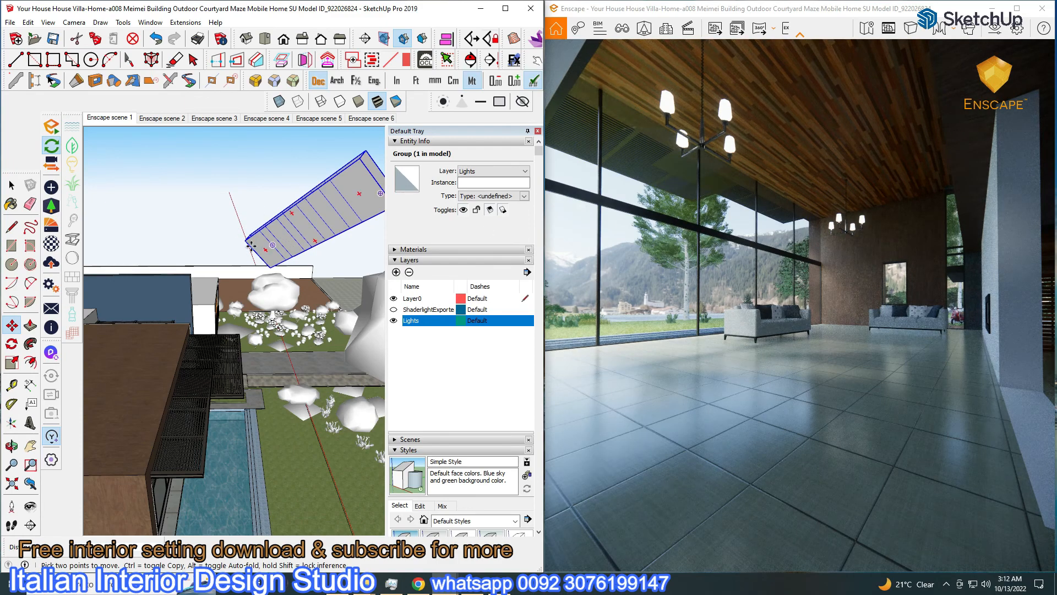
middle_click_drag(271, 240, 242, 236)
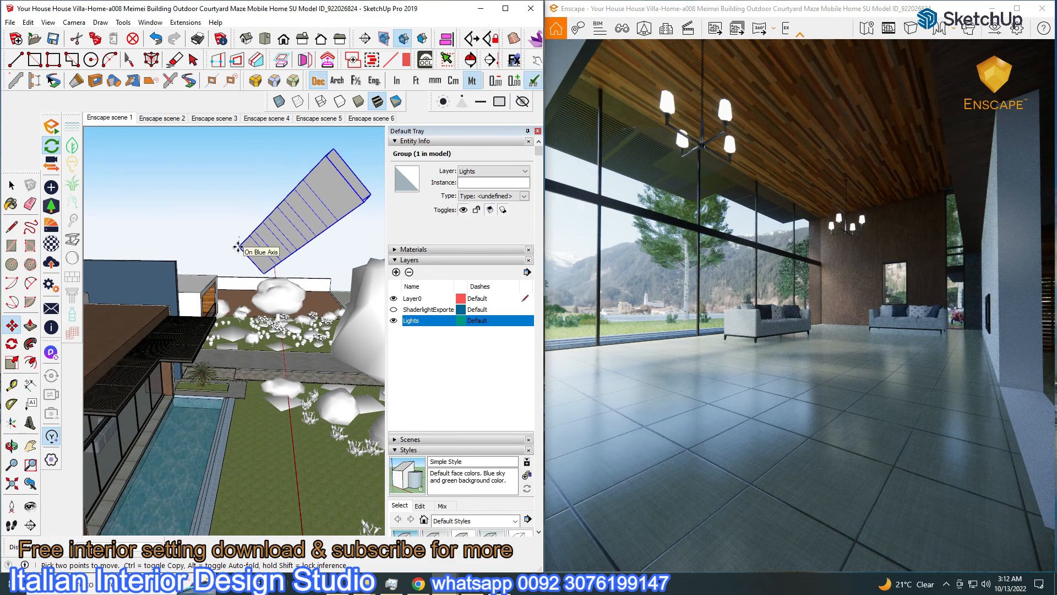
left_click(238, 247)
middle_click_drag(277, 238, 240, 300)
Browse to E:\Enscape Data\Enscape lights and look inside the Light from exterior folder
left_click(264, 289)
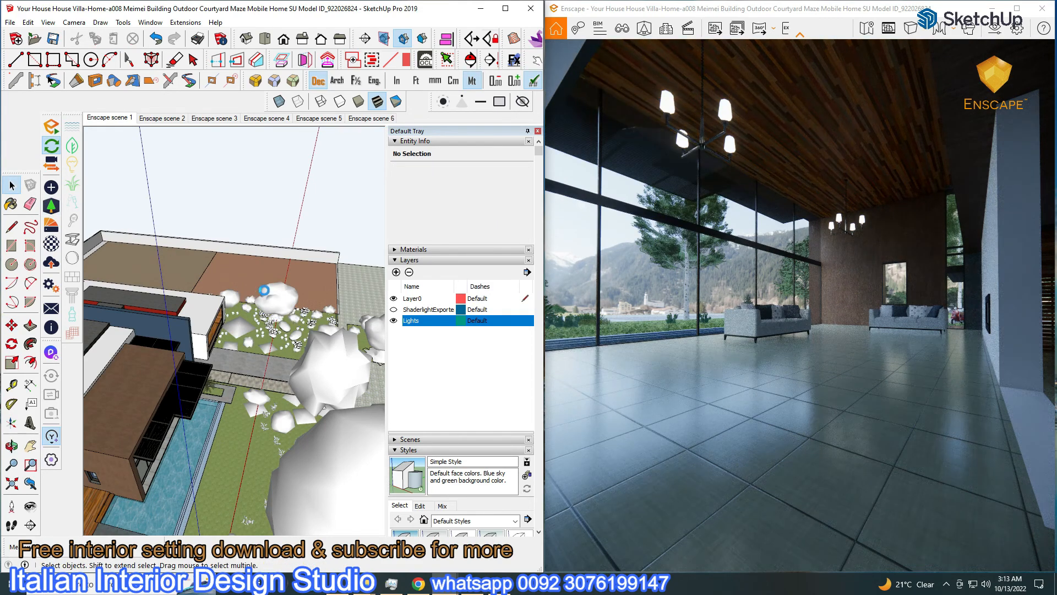
left_click(364, 585)
left_click(372, 526)
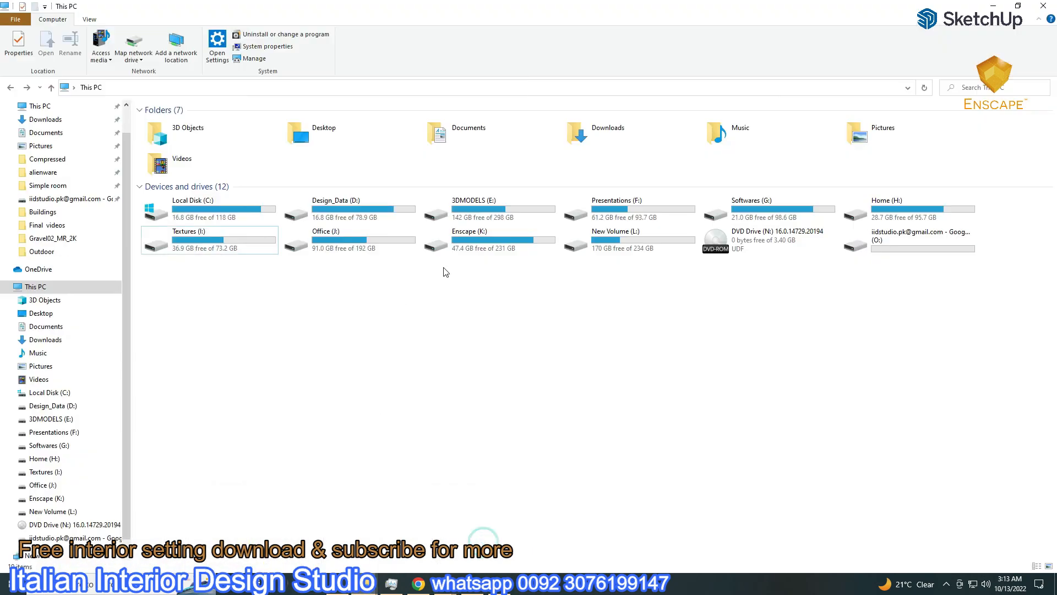
double_click(475, 212)
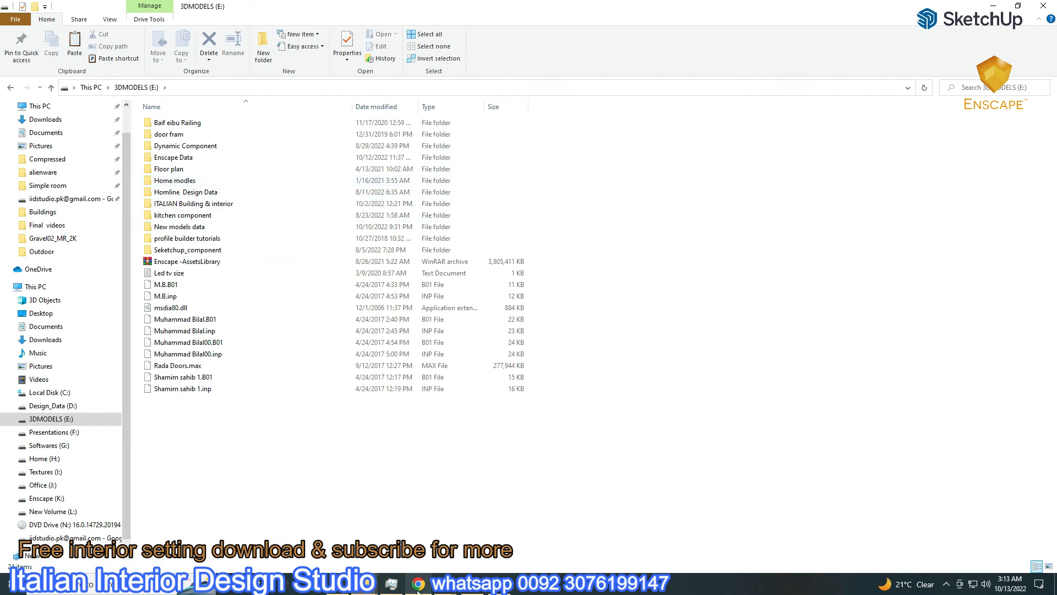
double_click(175, 158)
double_click(185, 158)
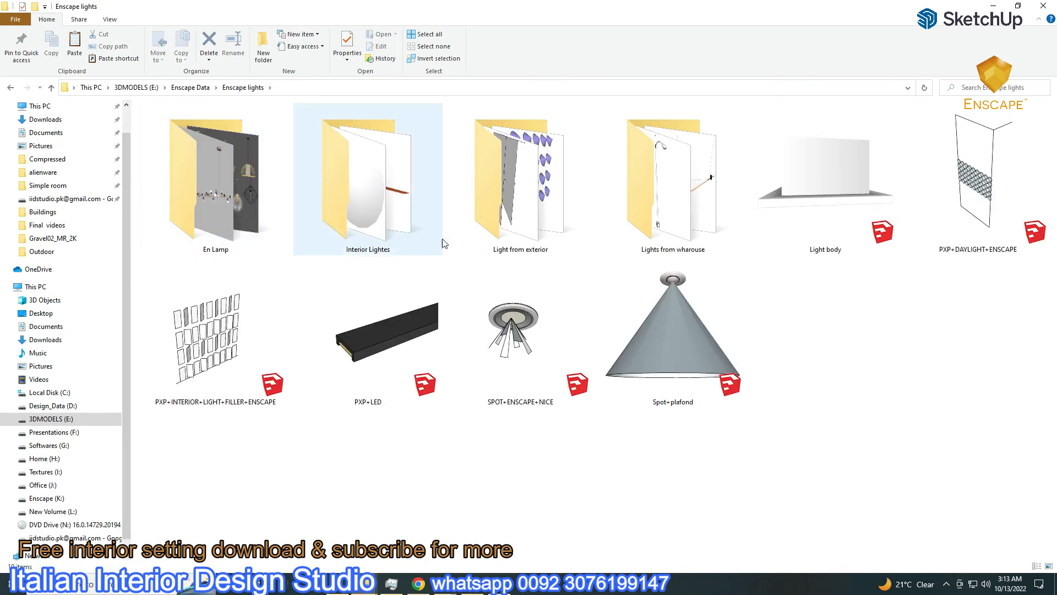
double_click(506, 237)
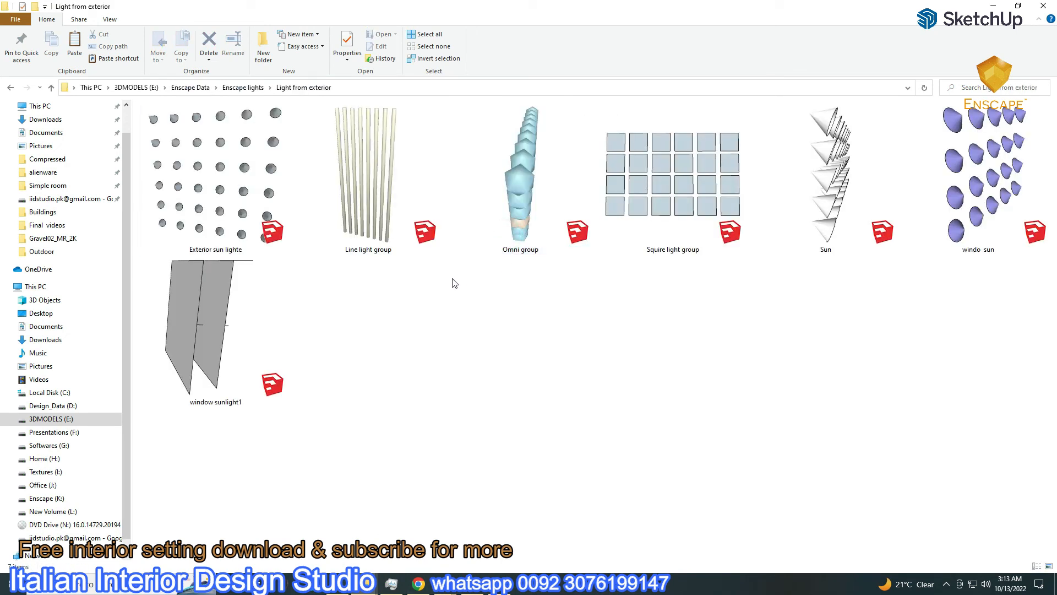
left_click(245, 232)
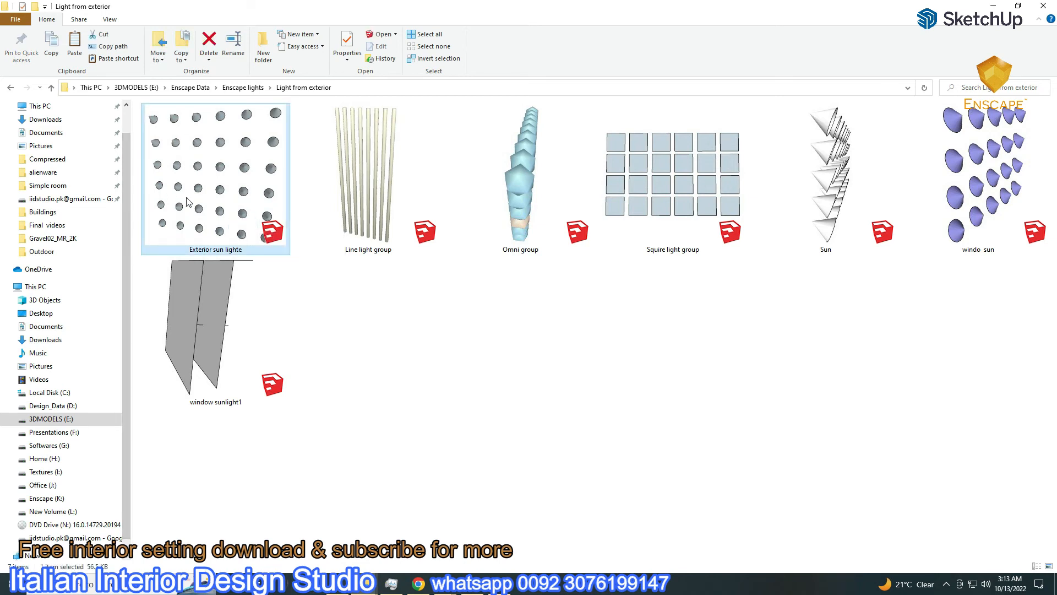
Back in Enscape lights, pick the PXP+DAYLIGHT+ENSCAPE model and bring it into the villa
left_click(11, 88)
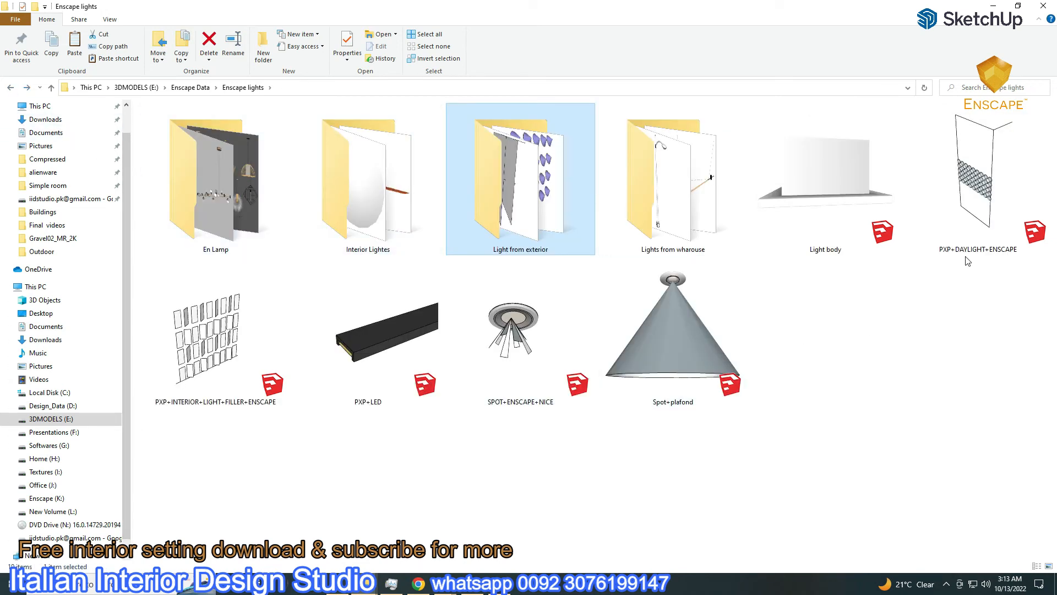
left_click(978, 209)
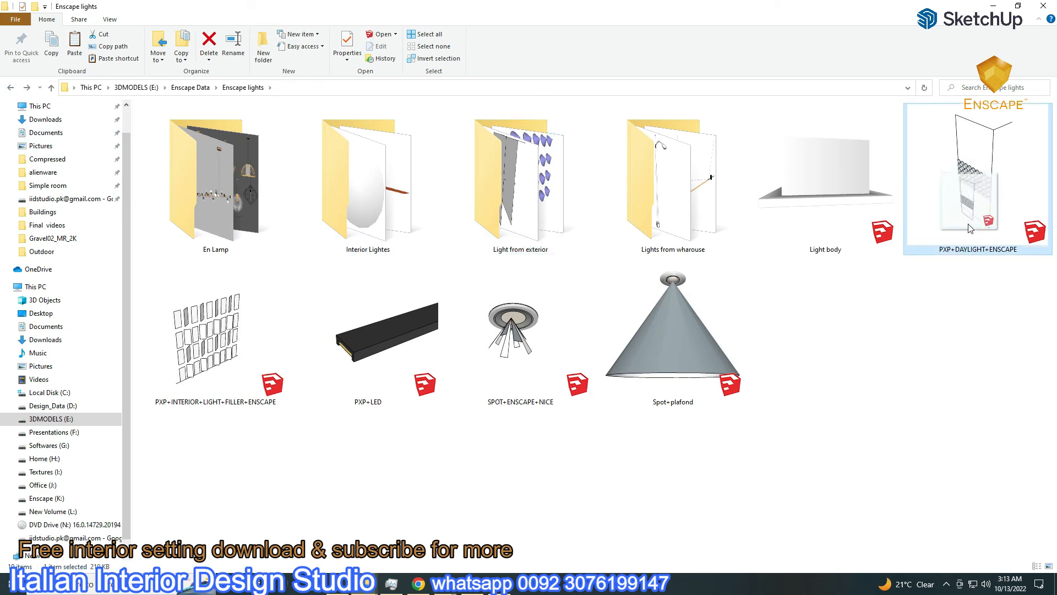
mouse_move(445, 584)
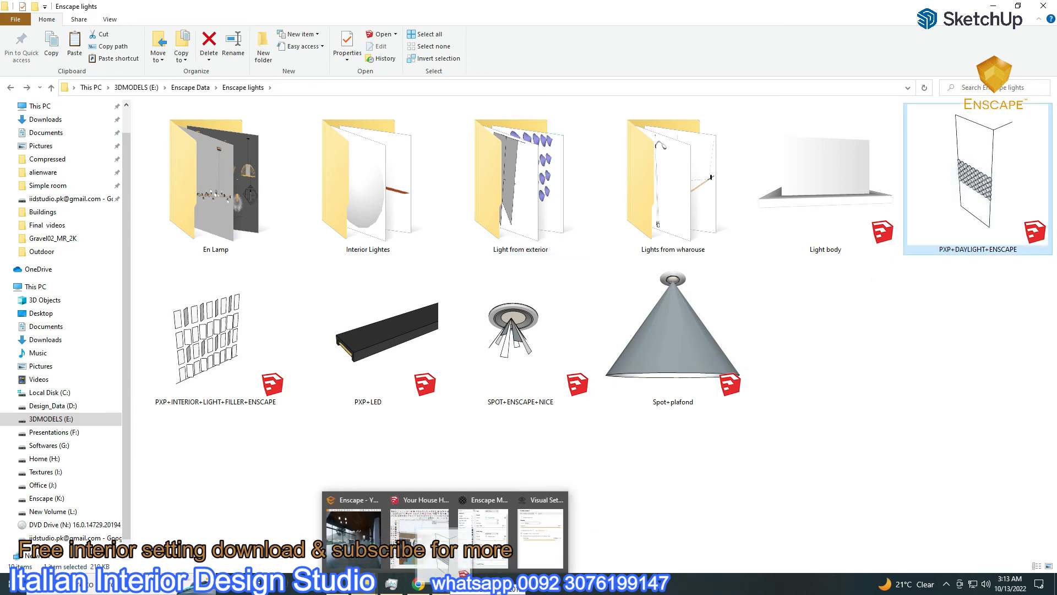
left_click(422, 560)
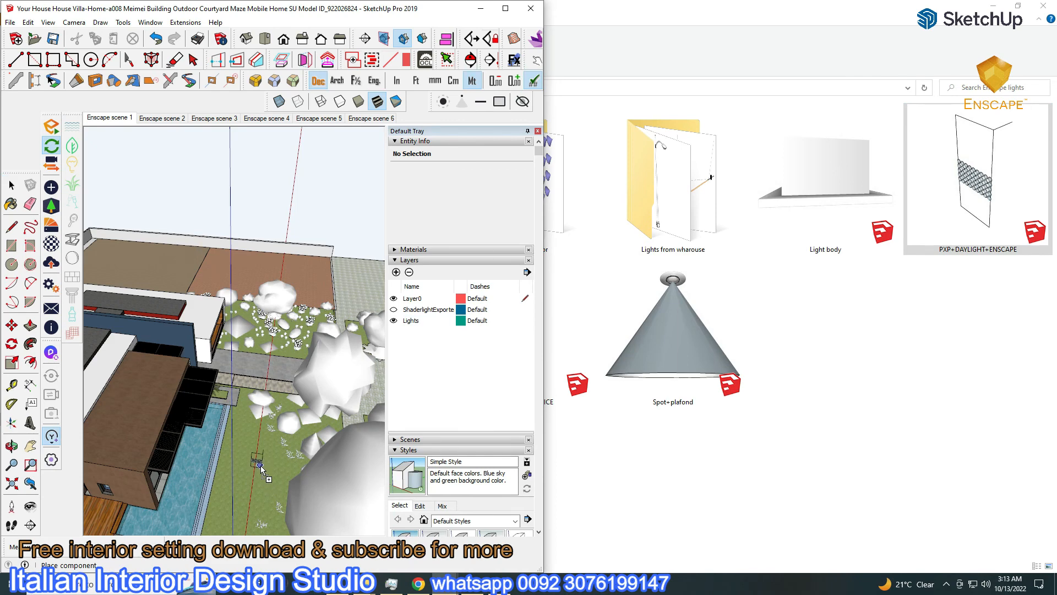
Place the PXP+DAYLIGHT+ENSCAPE component on the lawn beside the pool and rotate it into position
left_click(260, 465)
scroll(260, 465, "up", 5)
key("m")
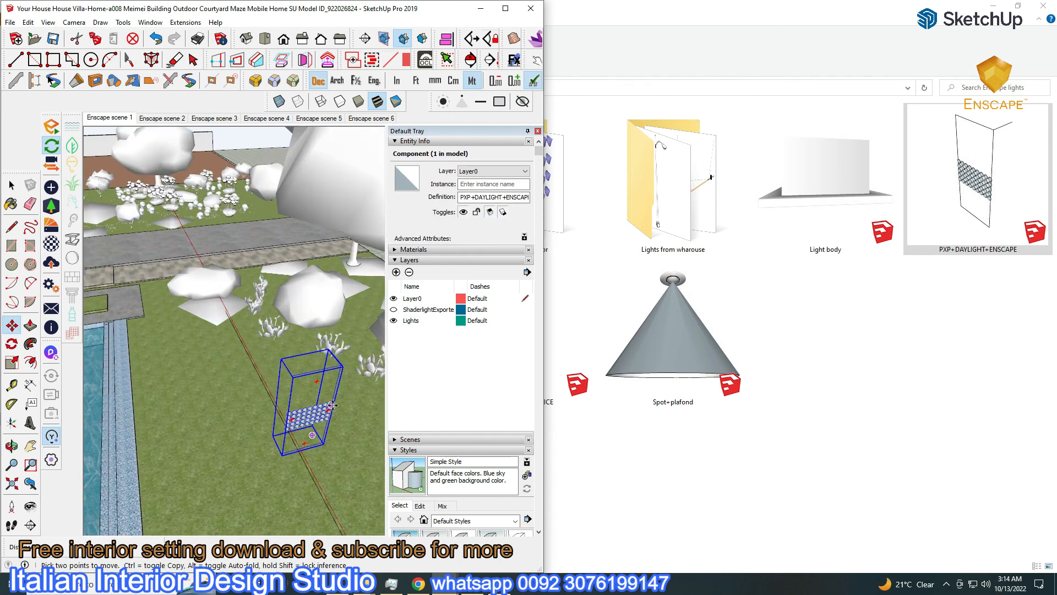
scroll(332, 408, "up", 1)
left_click(286, 362)
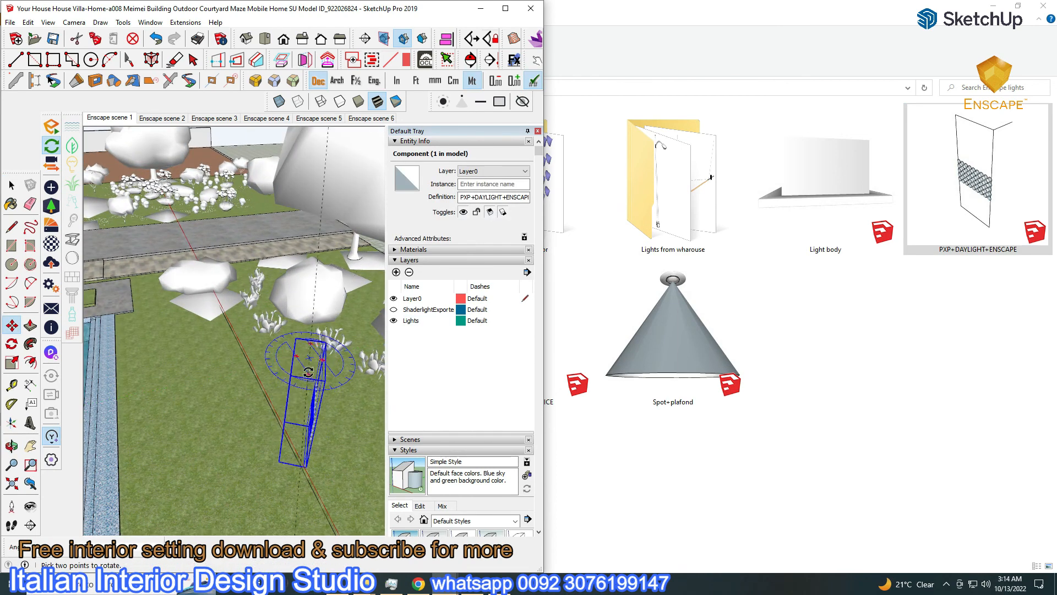
middle_click_drag(329, 384, 314, 365)
key("m")
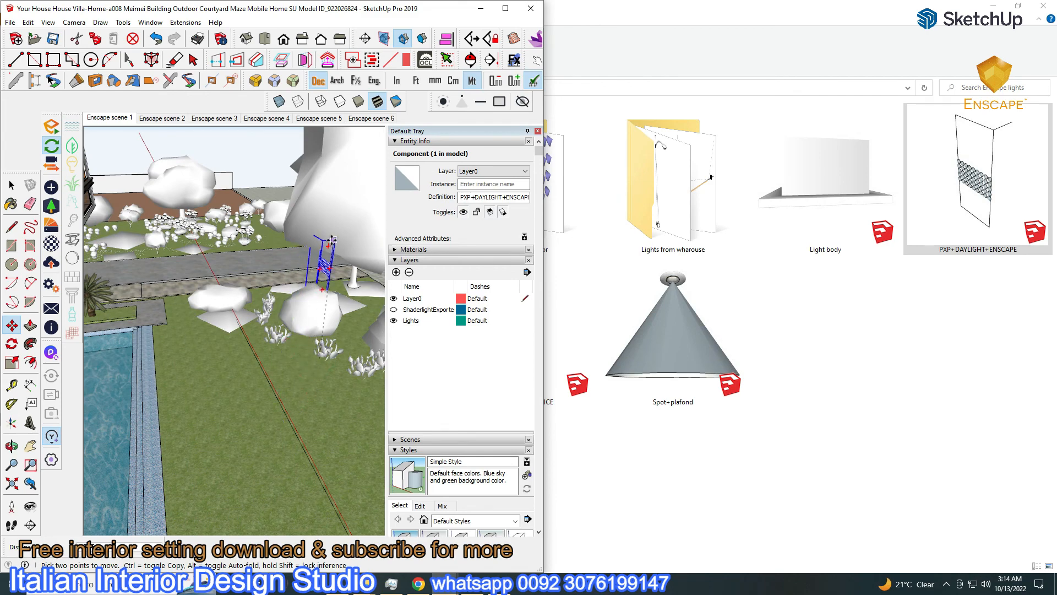
middle_click_drag(338, 206, 204, 259)
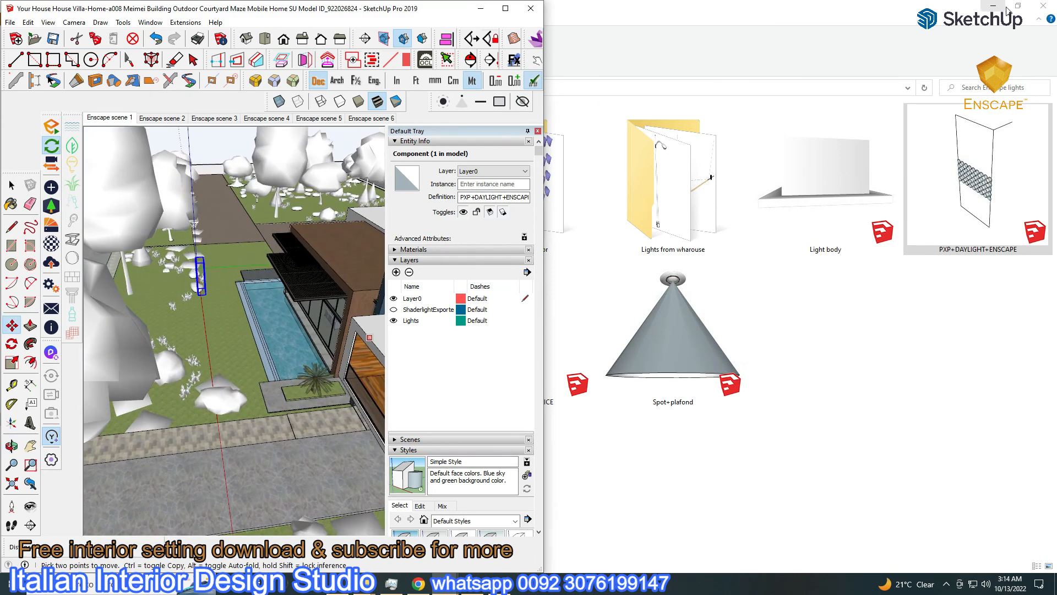
Clear away the file browser windows and drill into the component's spotlight group
left_click(994, 7)
left_click(500, 135)
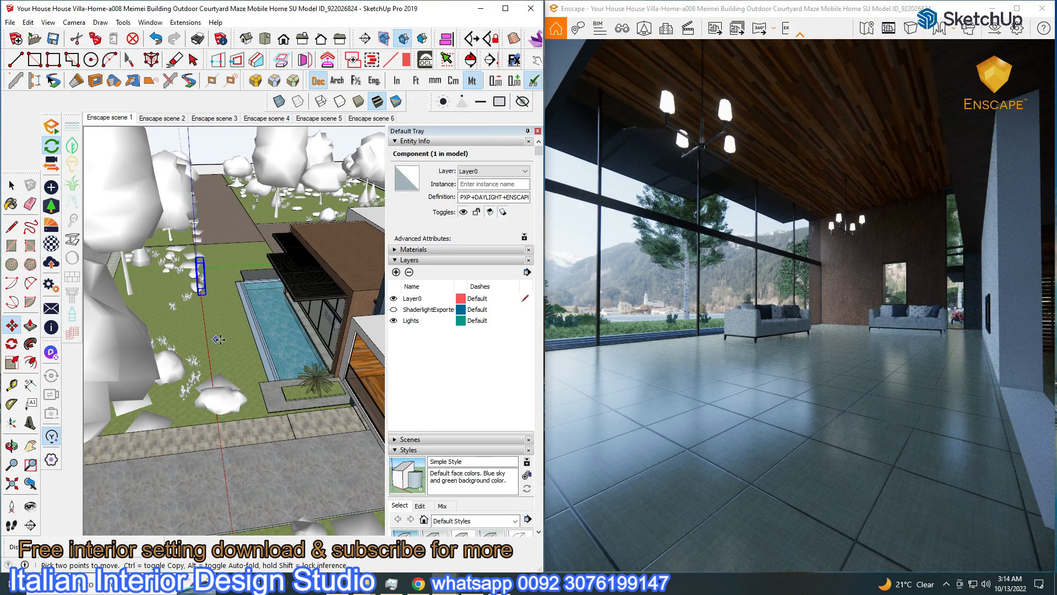
scroll(217, 340, "up", 5)
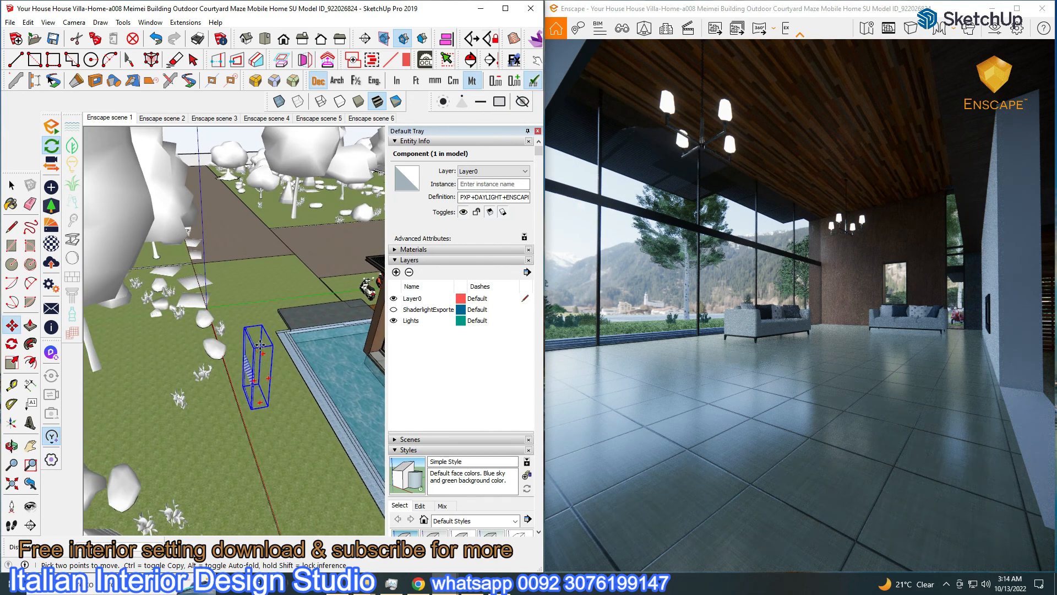
scroll(176, 261, "up", 5)
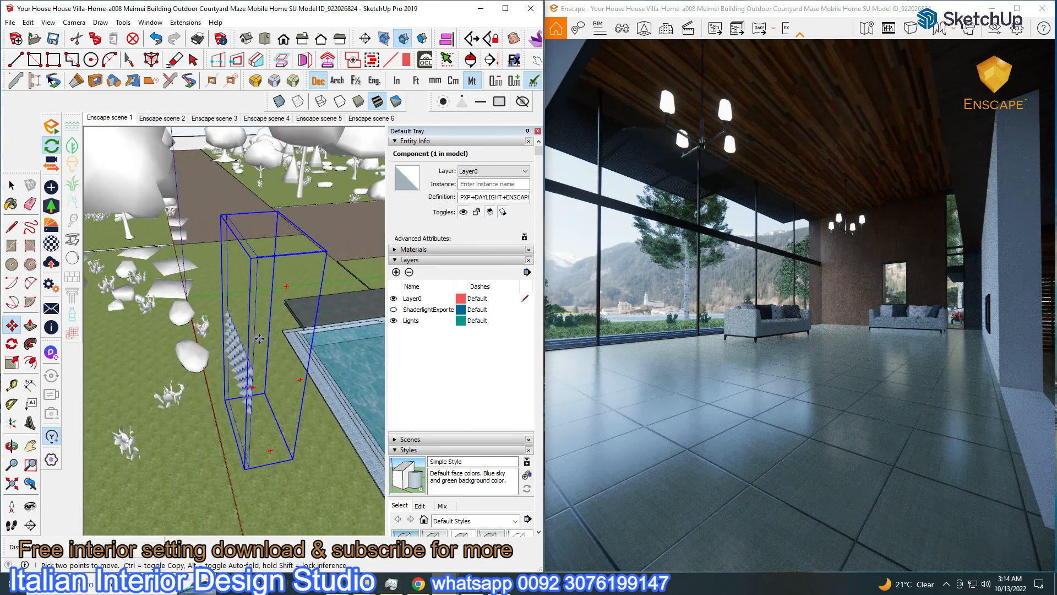
scroll(251, 303, "up", 5)
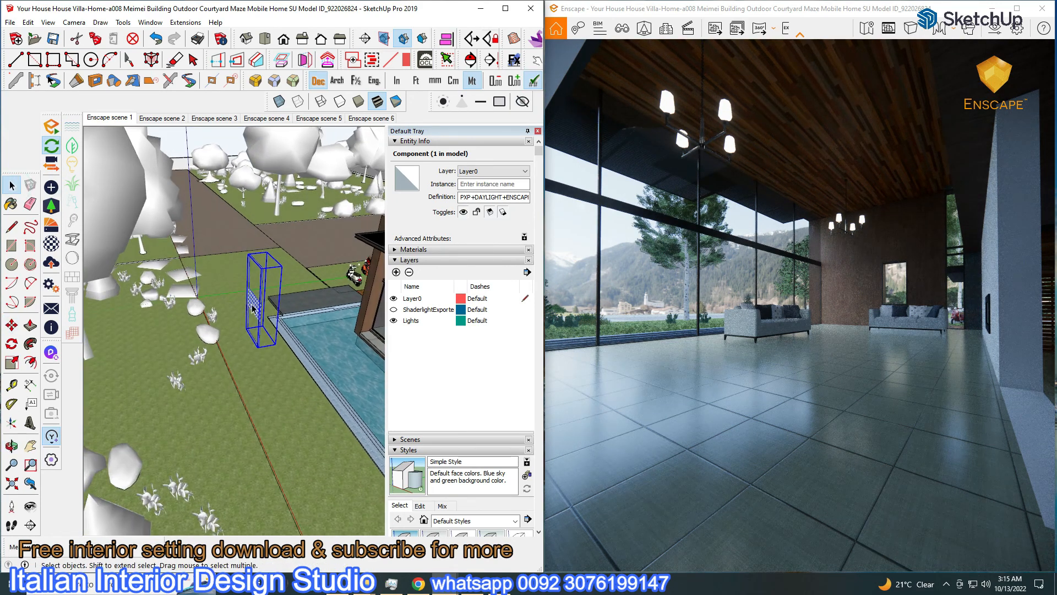
double_click(253, 307)
left_click(252, 306)
double_click(253, 307)
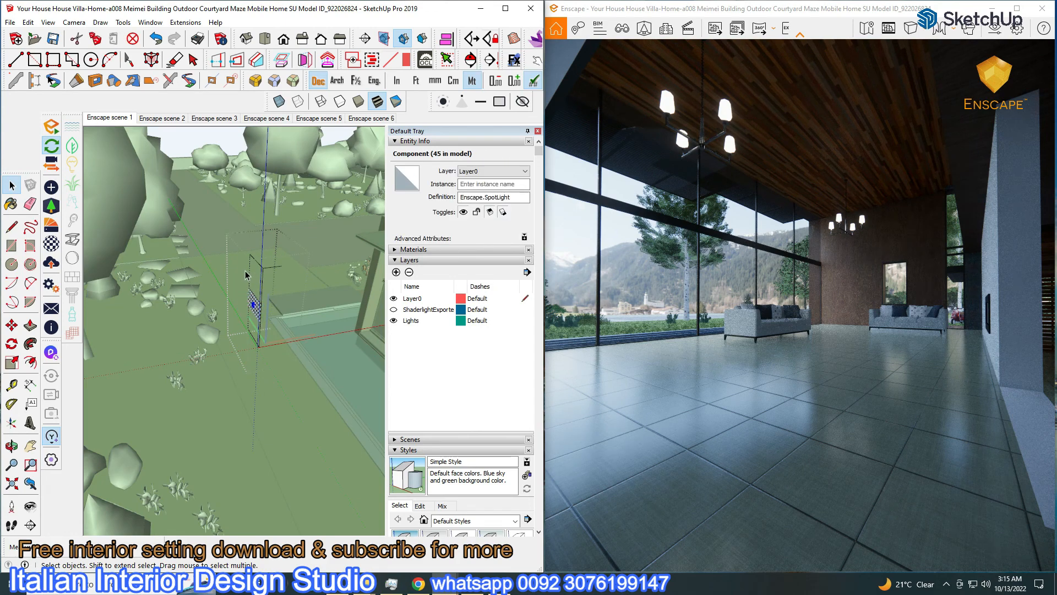
Stack two copies of the spotlight grid on top of the original
left_click(11, 326)
middle_click_drag(237, 286, 223, 198)
key("ctrl")
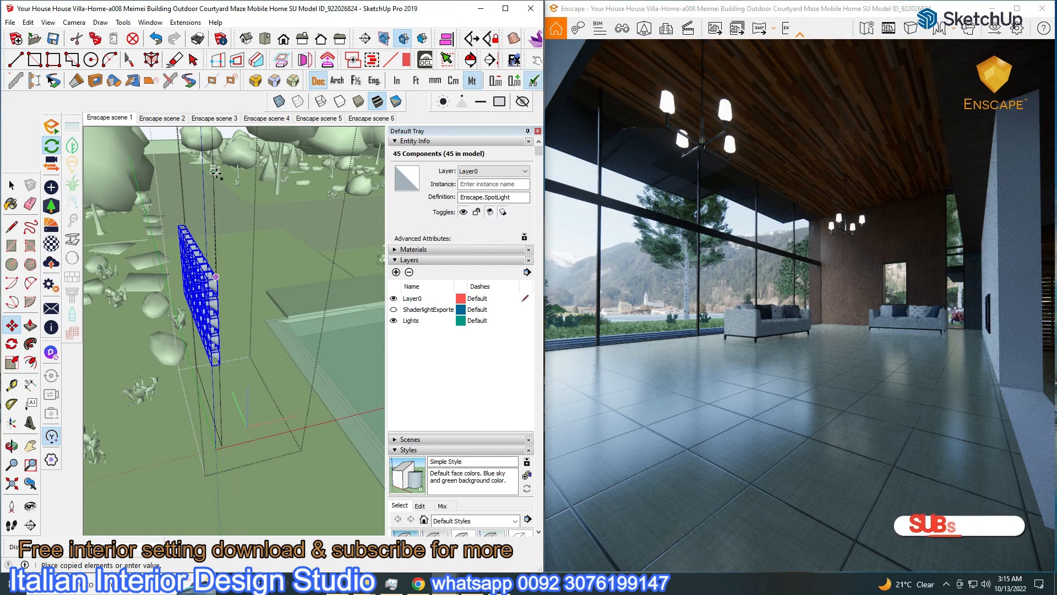
mouse_move(228, 143)
middle_mouse_down()
mouse_move(231, 236)
mouse_move(272, 290)
middle_mouse_up()
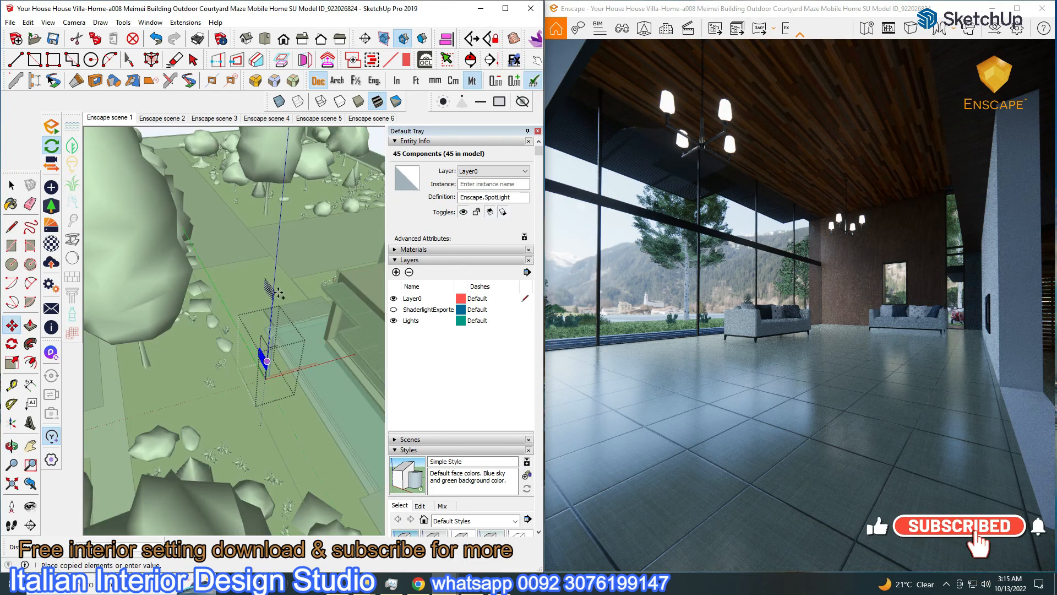
scroll(291, 307, "up", 2)
mouse_move(272, 336)
middle_mouse_down()
mouse_move(291, 307)
mouse_move(331, 287)
middle_mouse_up()
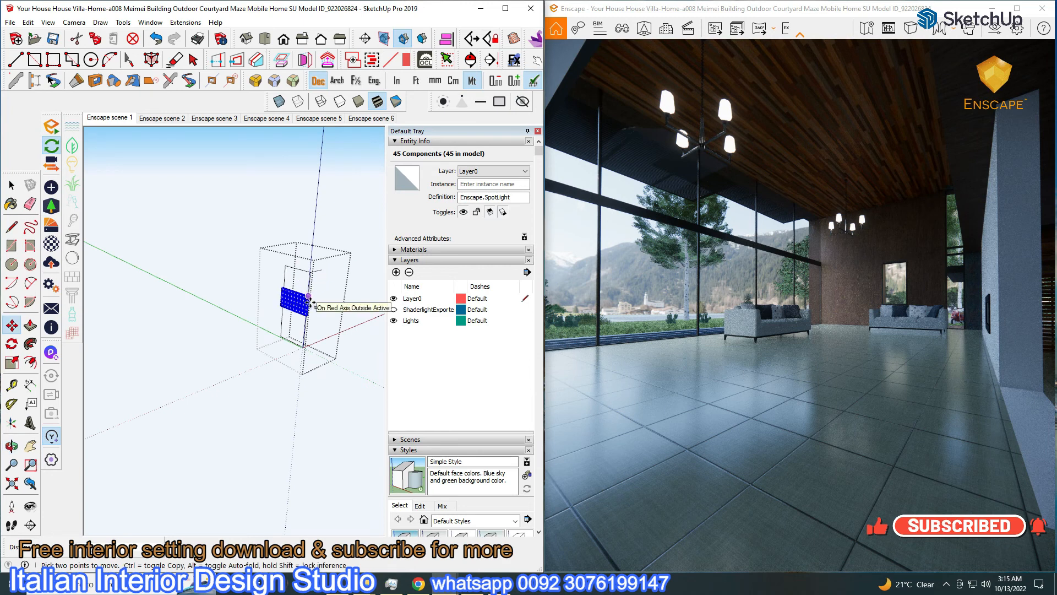
key("Escape")
scroll(280, 333, "up", 5)
key("shift+z")
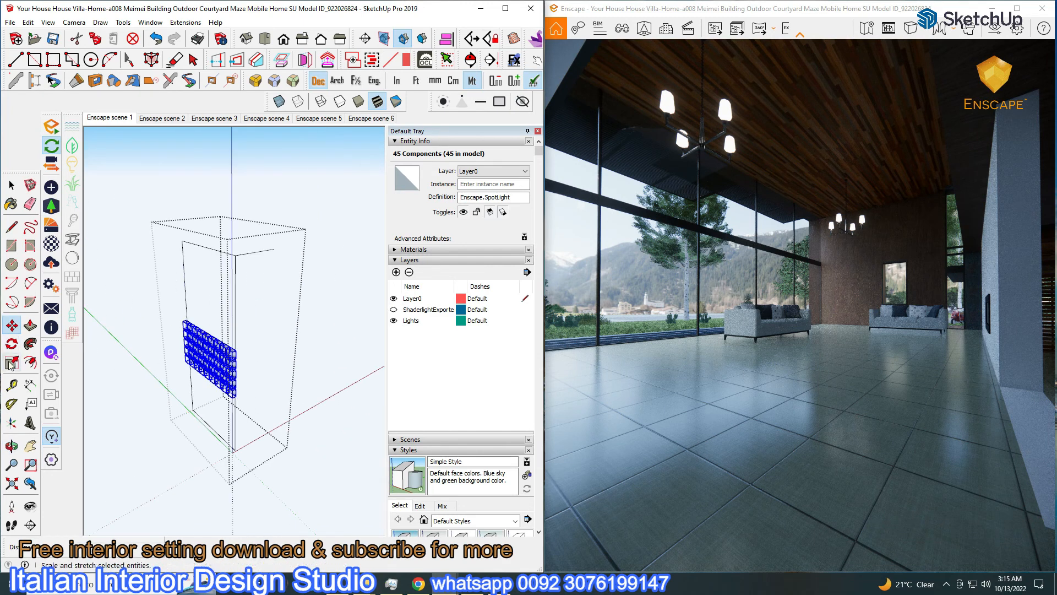
left_click(237, 351)
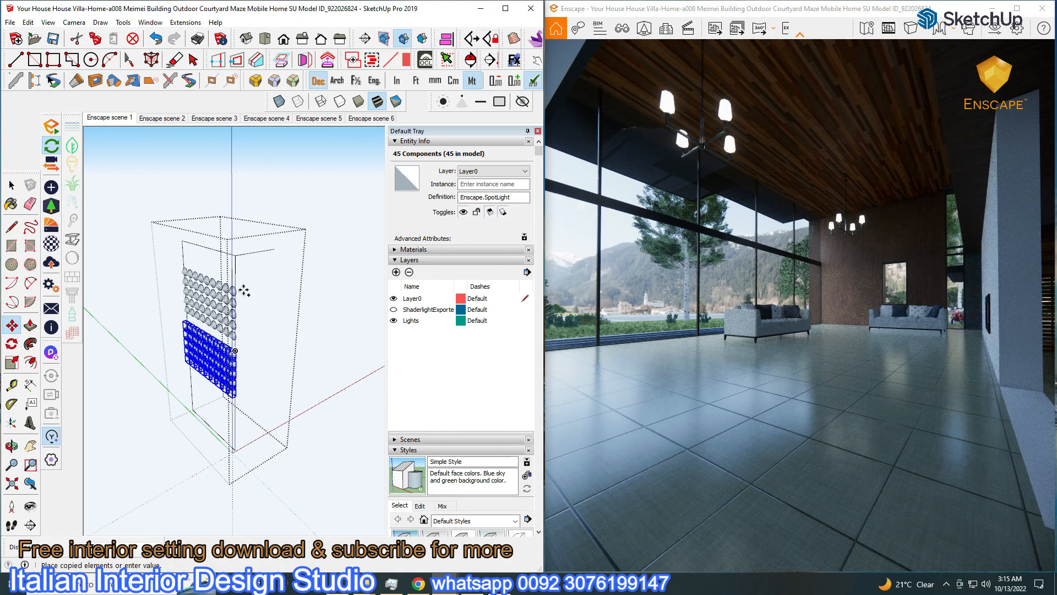
left_click(242, 295)
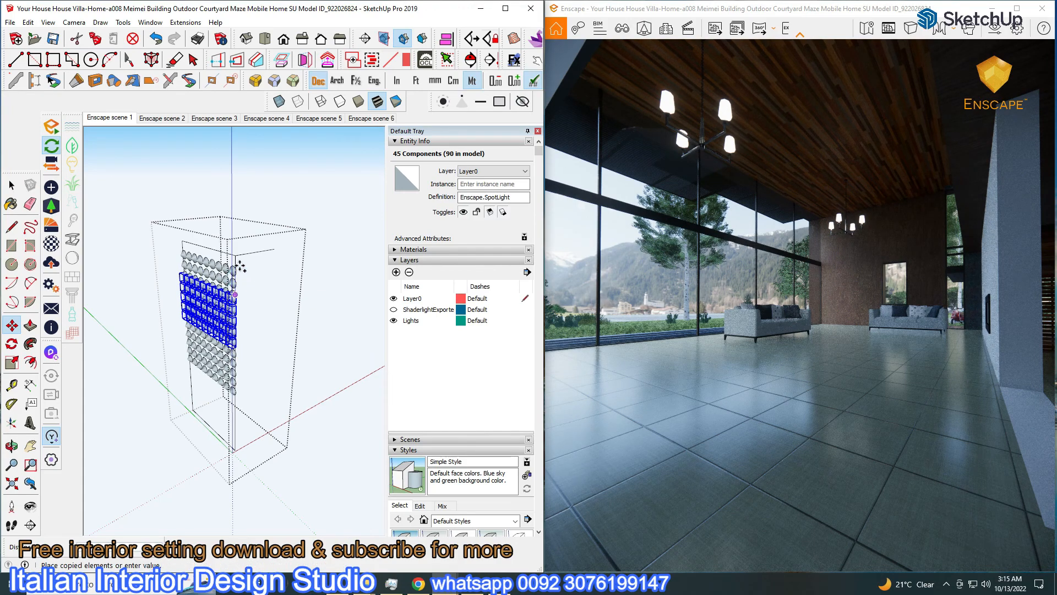
left_click(238, 239)
middle_click_drag(235, 312, 413, 320)
Copy the stacked grids into three columns, then duplicate them upward to double the panel height
key("ctrl+a")
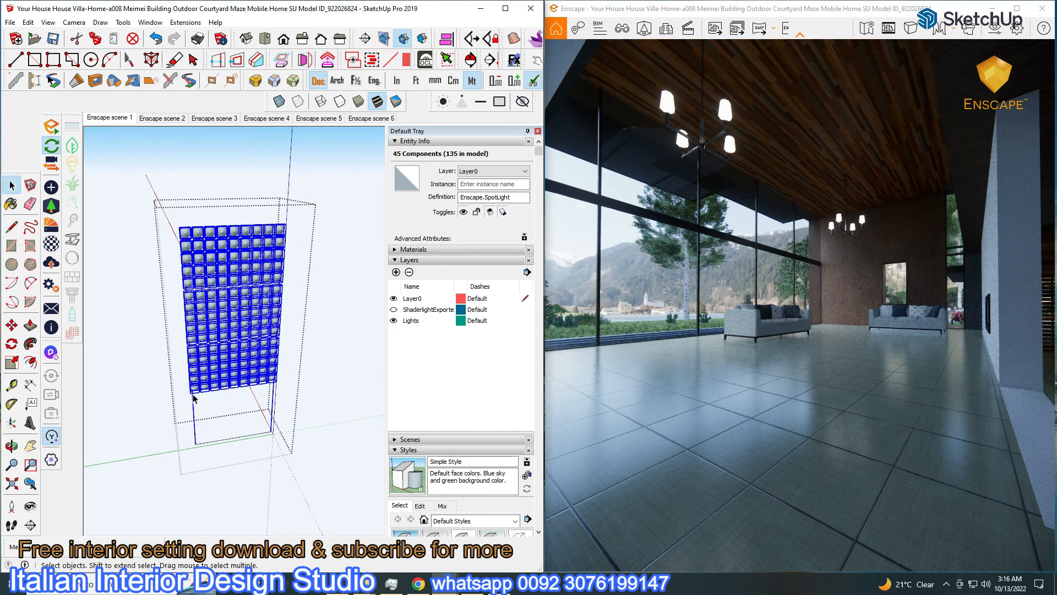
scroll(247, 383, "down", 1)
left_click(268, 379)
key("ctrl")
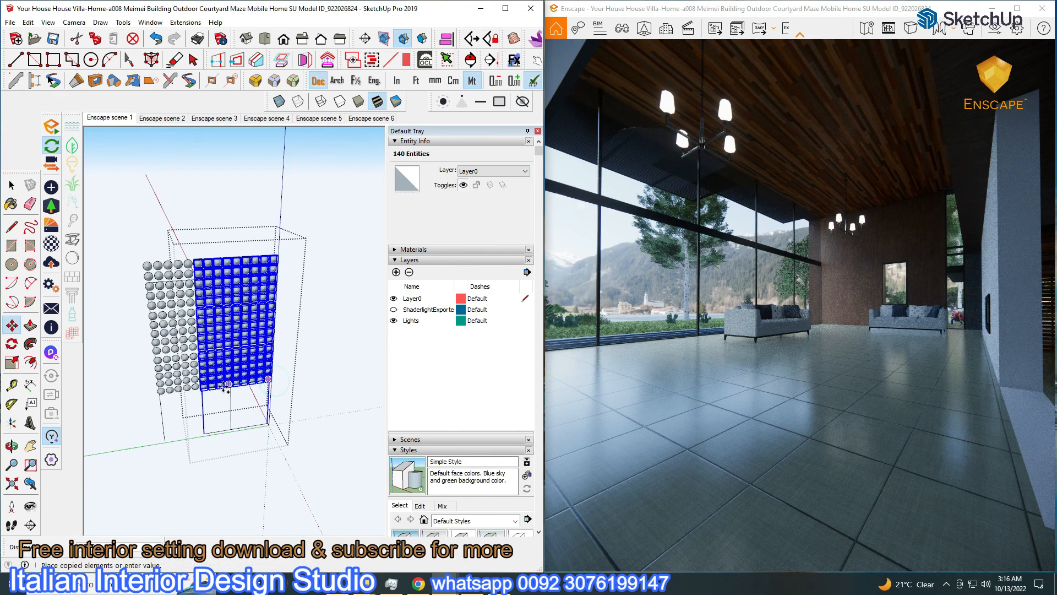
left_click(203, 387)
mouse_move(202, 387)
middle_mouse_down()
mouse_move(256, 390)
mouse_move(264, 379)
middle_mouse_up()
left_click(231, 377)
key("ctrl")
left_click(173, 379)
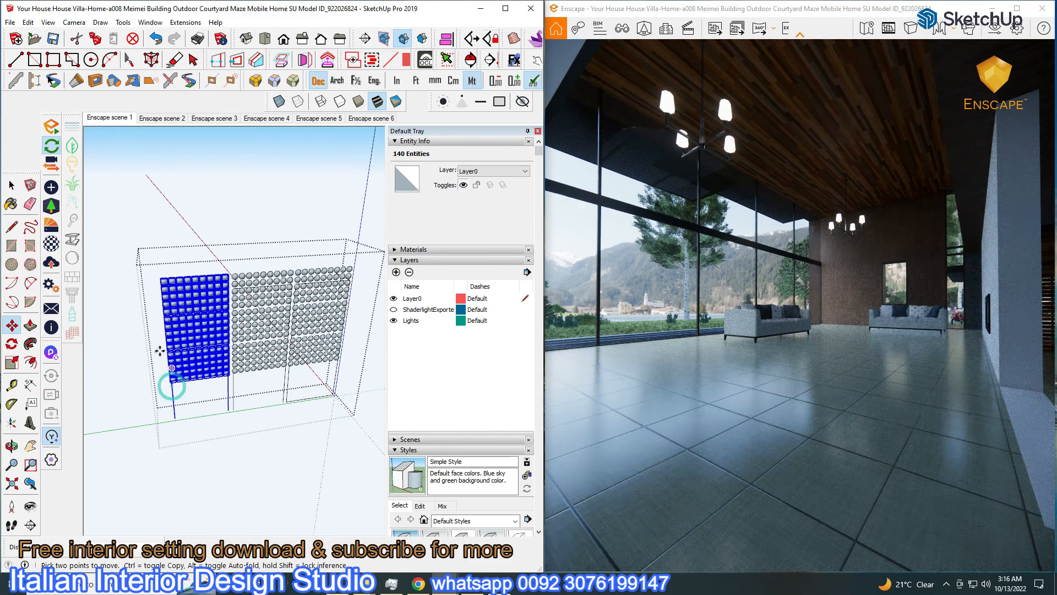
left_click_drag(138, 411, 137, 410)
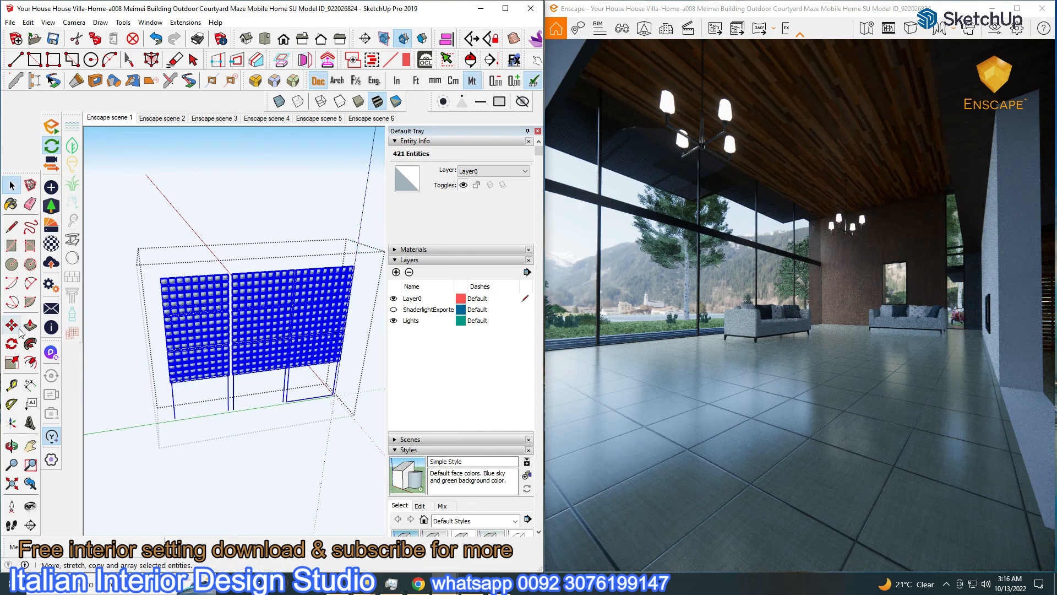
left_click(337, 360)
key("ctrl")
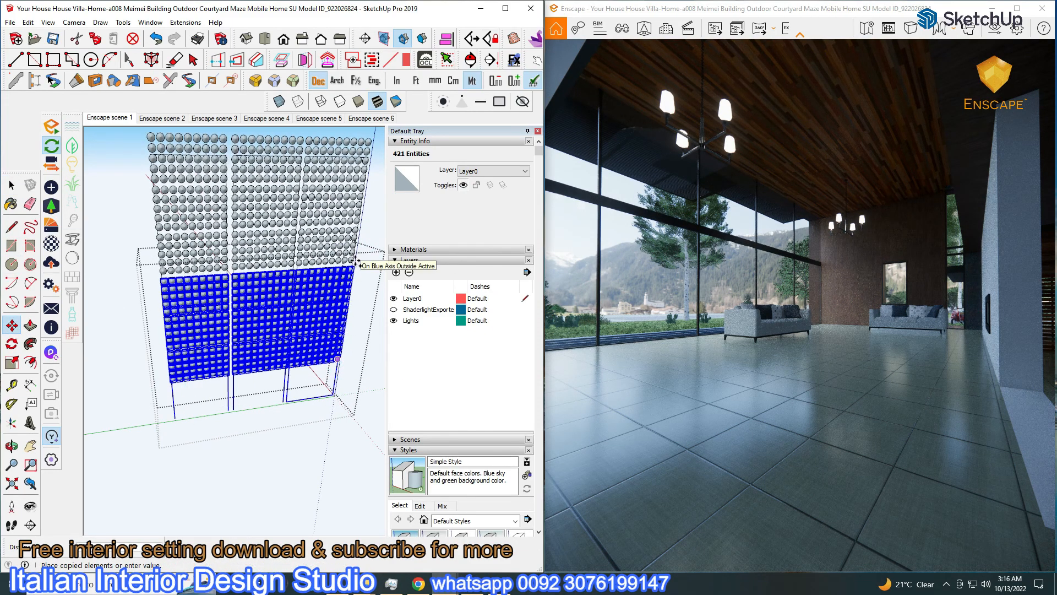
left_click(84, 230)
Set the panel's spotlights to 356 cd luminous intensity and close the light settings
left_click(149, 143)
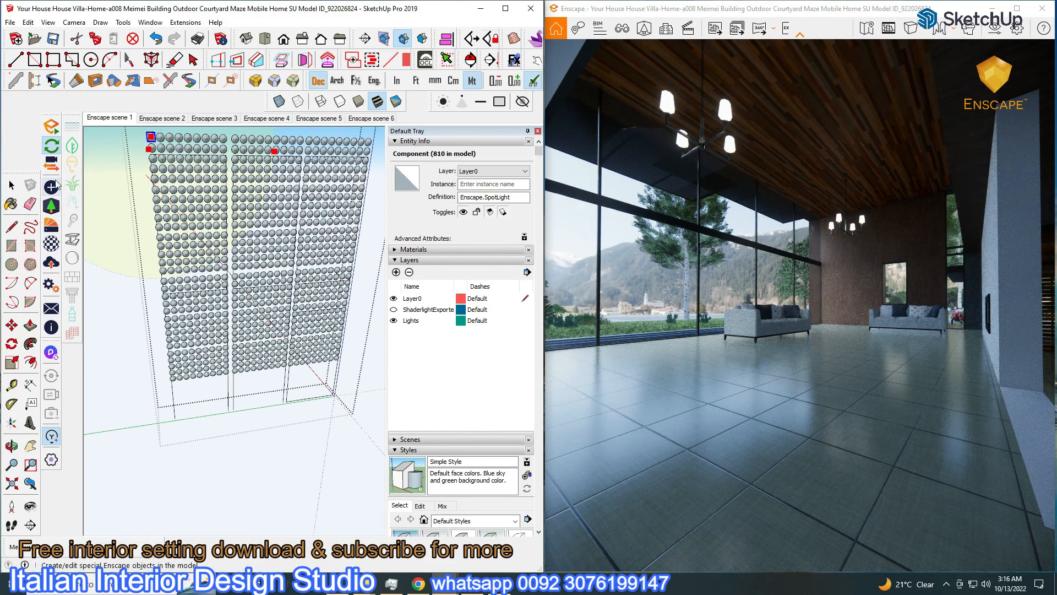
left_click(50, 187)
left_click_drag(234, 198, 264, 199)
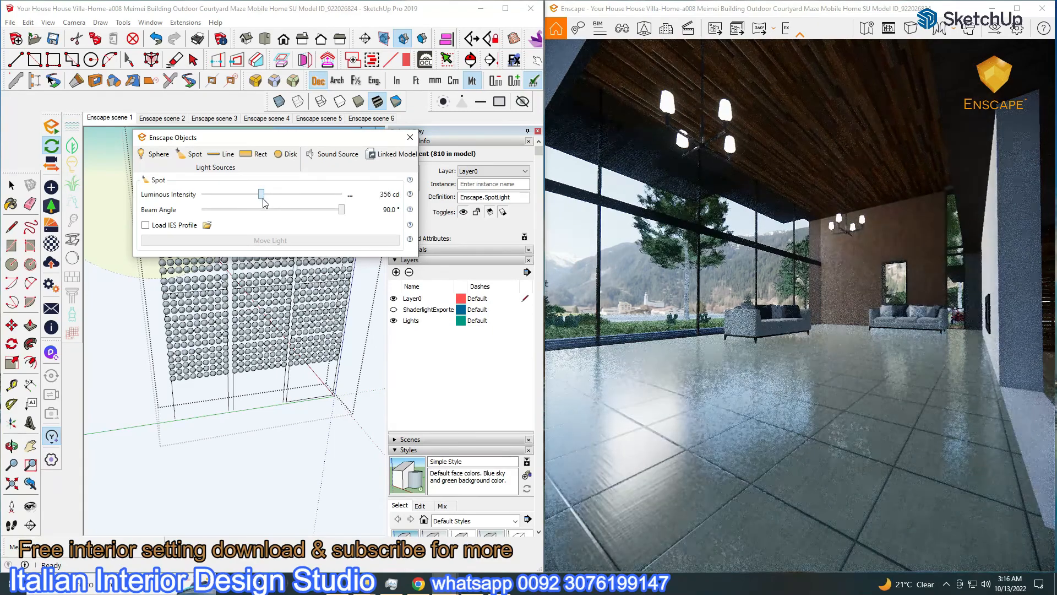
left_click(999, 28)
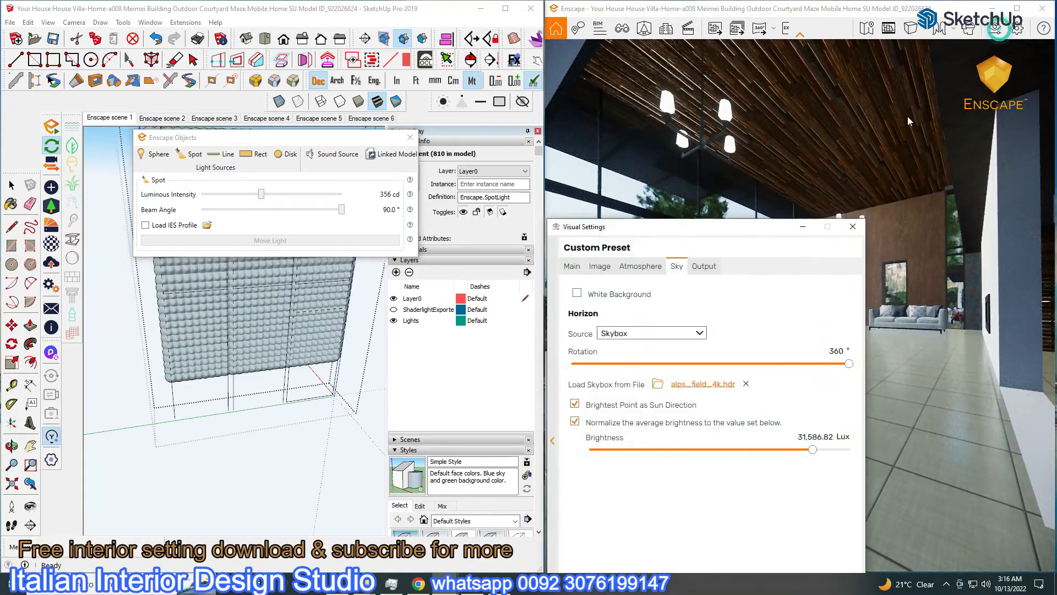
left_click(641, 265)
left_click(814, 498)
key("Escape")
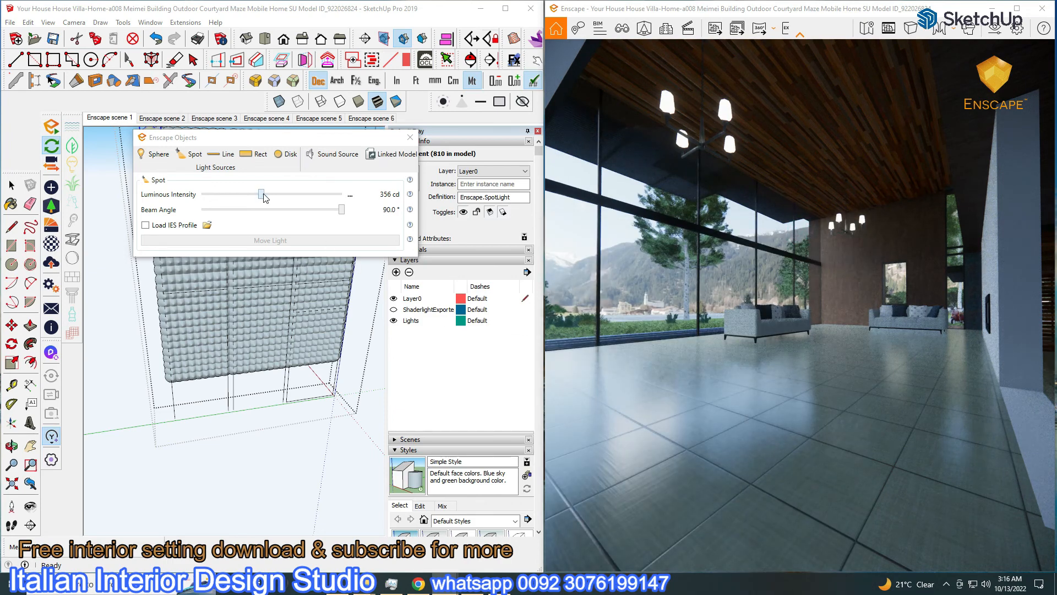
left_click_drag(265, 197, 271, 197)
left_click(410, 137)
left_click(11, 186)
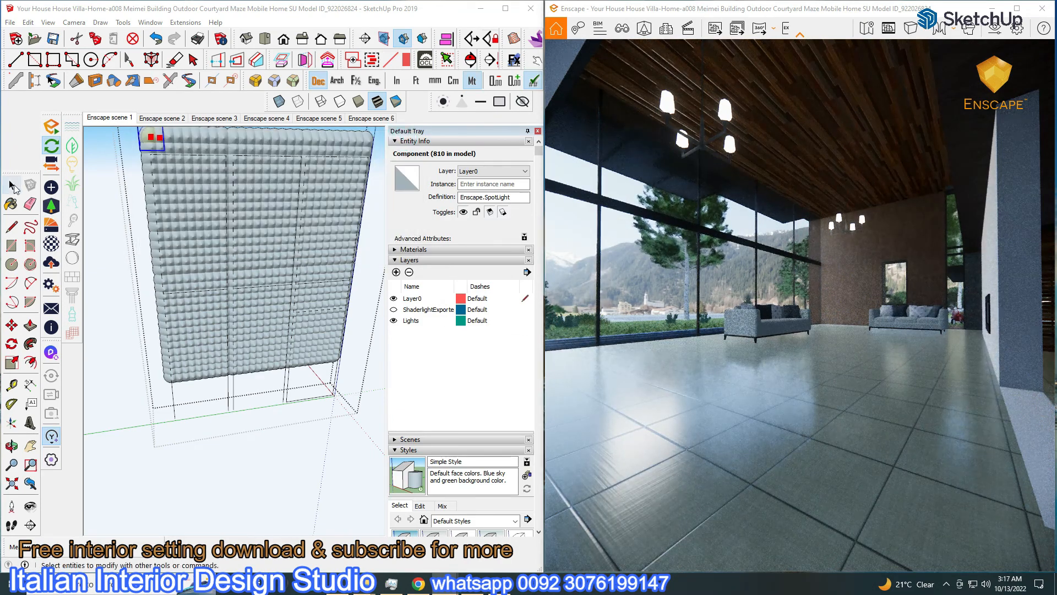
Move the glass daylight panel beside the house and tilt it to a steeper angle
left_click(199, 382)
mouse_move(199, 382)
middle_mouse_down()
mouse_move(255, 465)
mouse_move(235, 459)
mouse_move(298, 467)
mouse_move(243, 404)
middle_mouse_up()
left_click(243, 405)
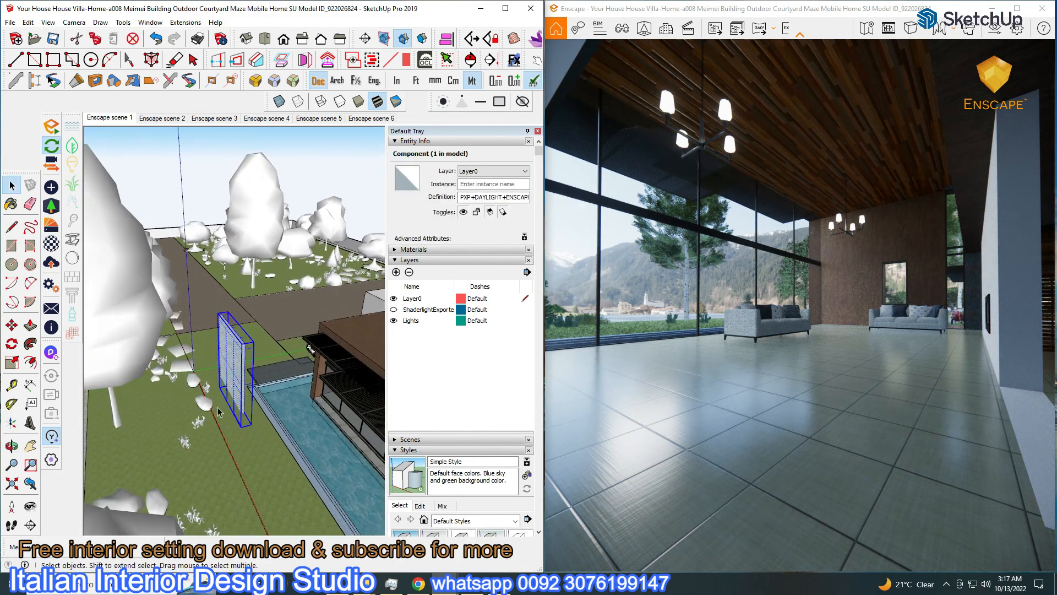
left_click(11, 325)
left_click(247, 402)
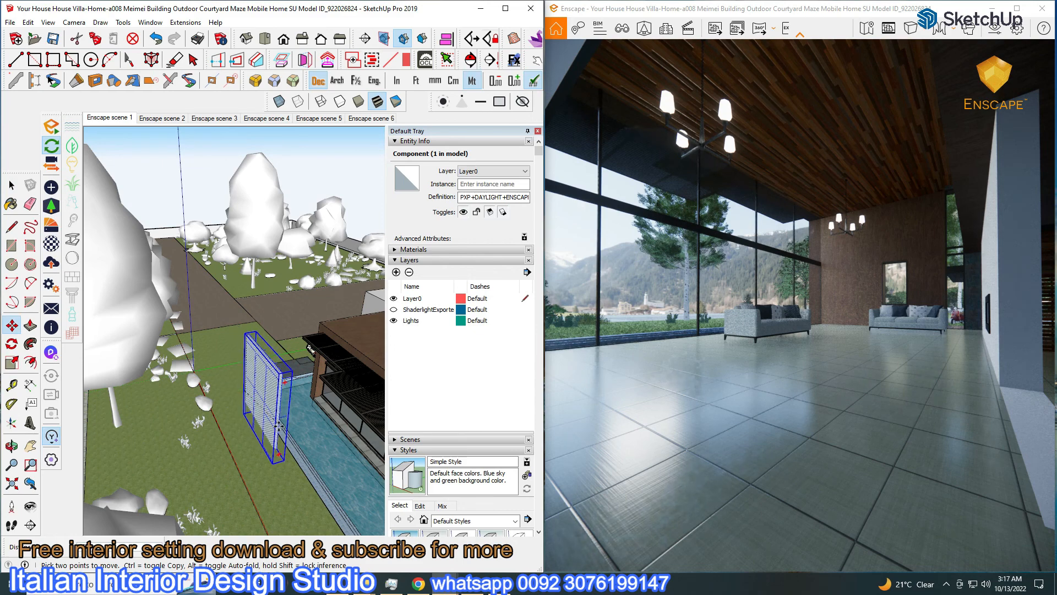
left_click(245, 409)
middle_click_drag(245, 409, 221, 281)
mouse_move(221, 281)
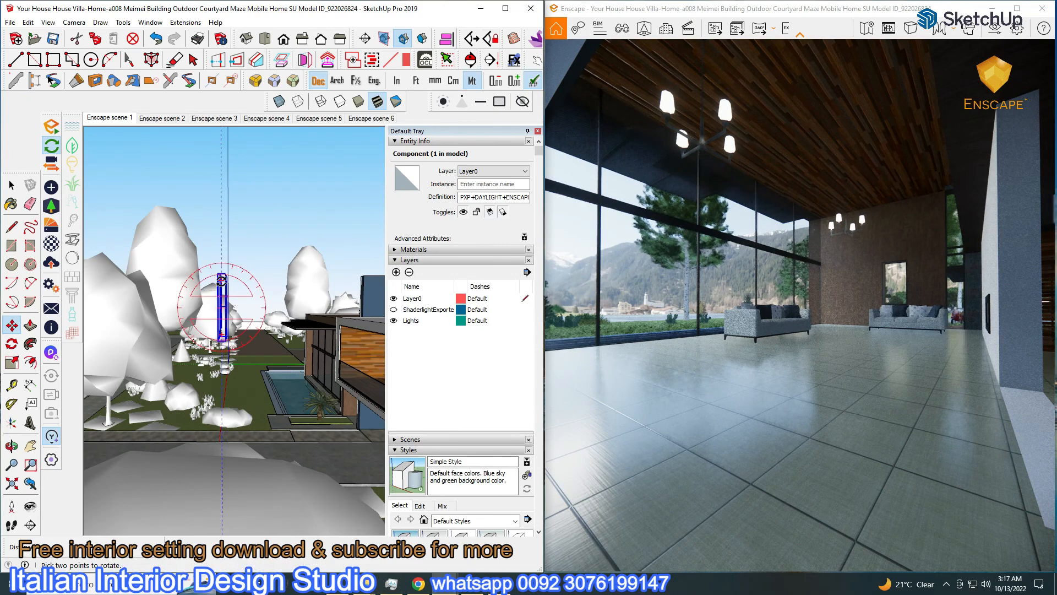
left_click_drag(239, 260, 236, 279)
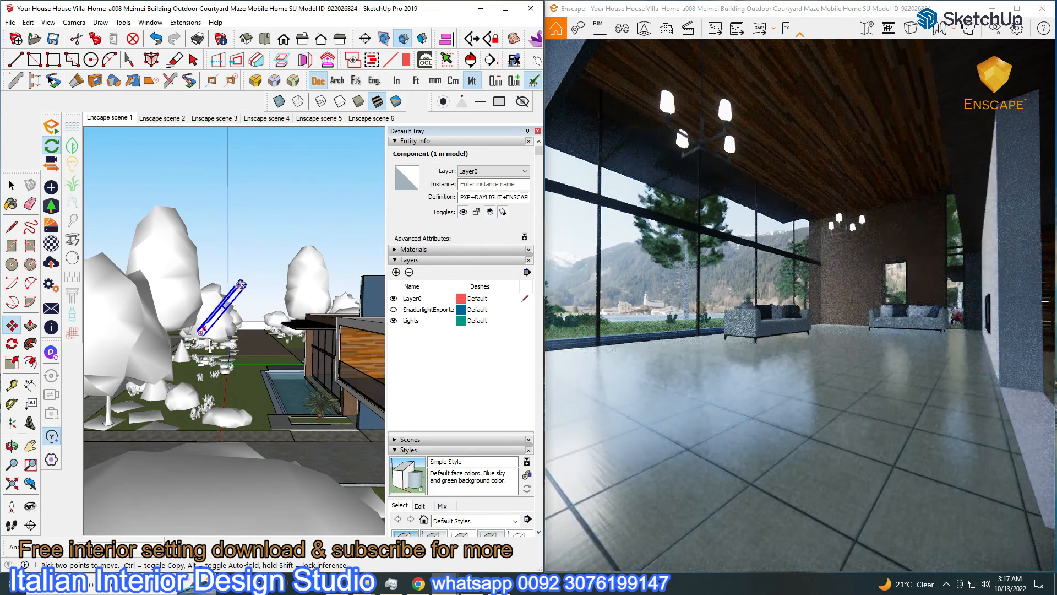
left_click(245, 283)
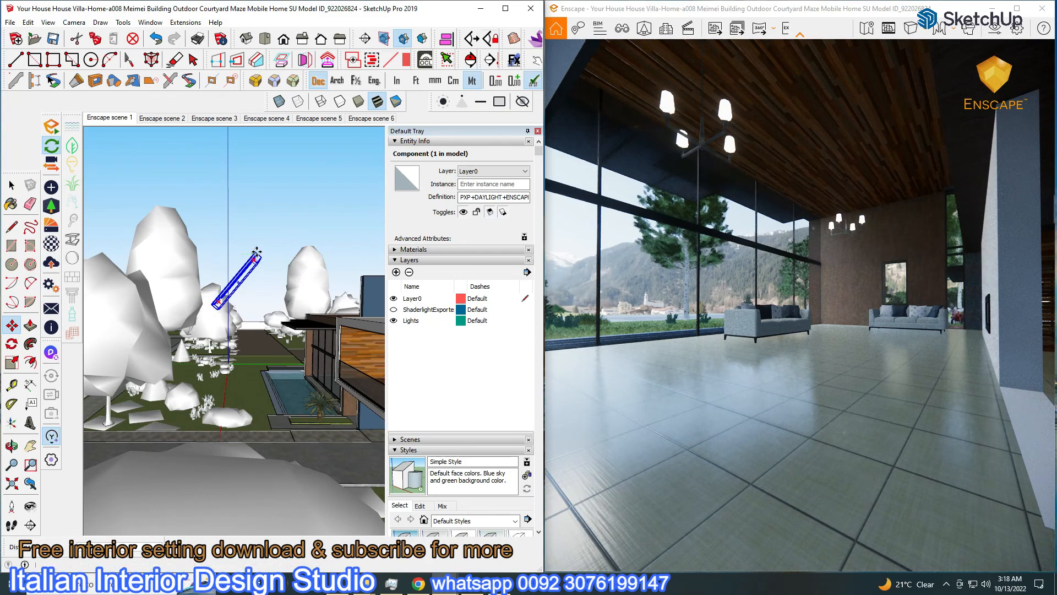
Maximize the Enscape render, lower exposure to 39% and raise artificial light brightness to 121%
left_click(1017, 9)
left_click(1017, 10)
left_click(996, 25)
left_click(572, 266)
left_click_drag(713, 441, 682, 448)
left_click_drag(642, 226, 760, 61)
left_click(757, 102)
left_click_drag(830, 345, 858, 350)
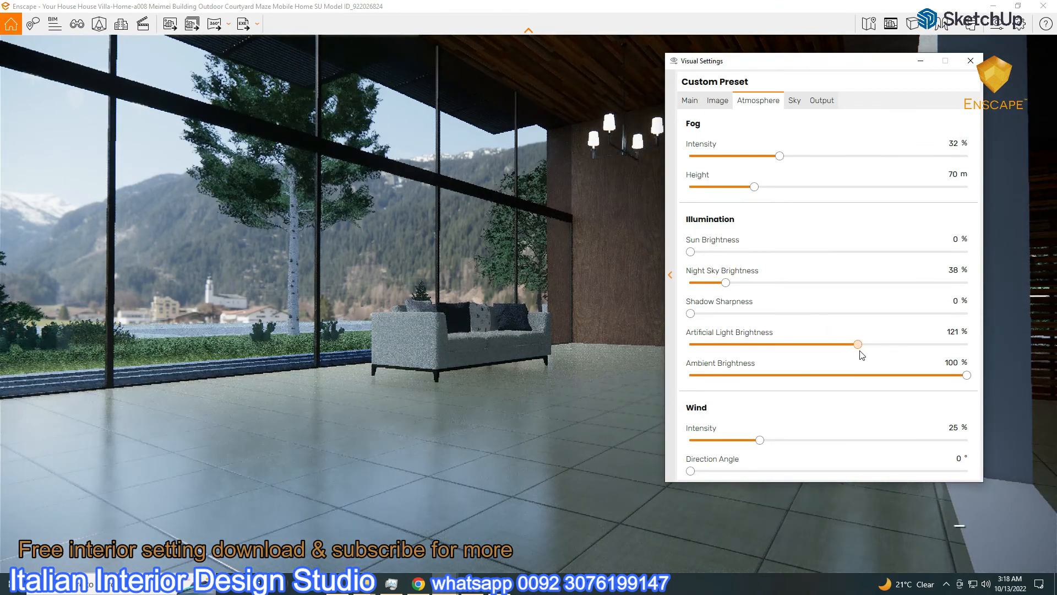
Set Enscape's Sun Brightness to 15%
double_click(956, 239)
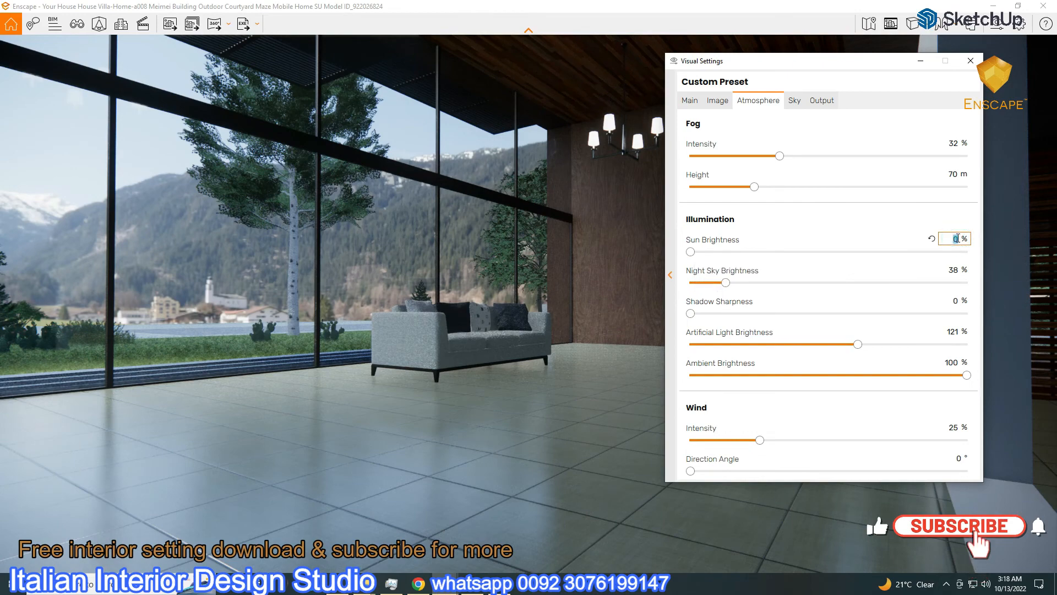
type("5")
left_click(906, 236)
double_click(958, 239)
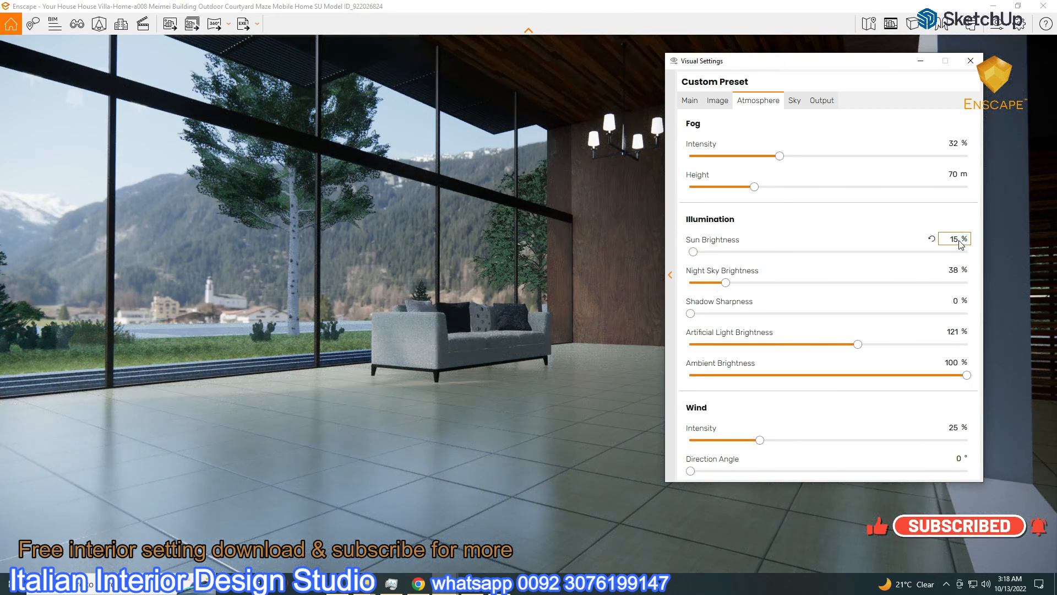
type("15")
left_click(843, 238)
Nudge exposure up, raise artificial light brightness to 145%, and hide the visual settings
left_click_drag(817, 67, 281, 132)
left_click(264, 168)
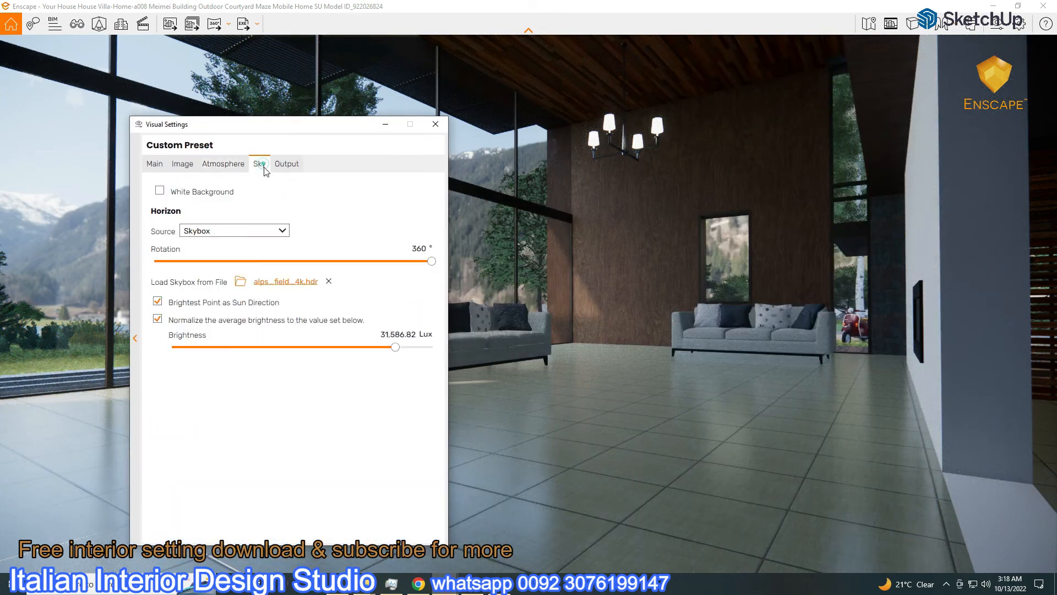
left_click(154, 163)
left_click_drag(269, 341, 280, 345)
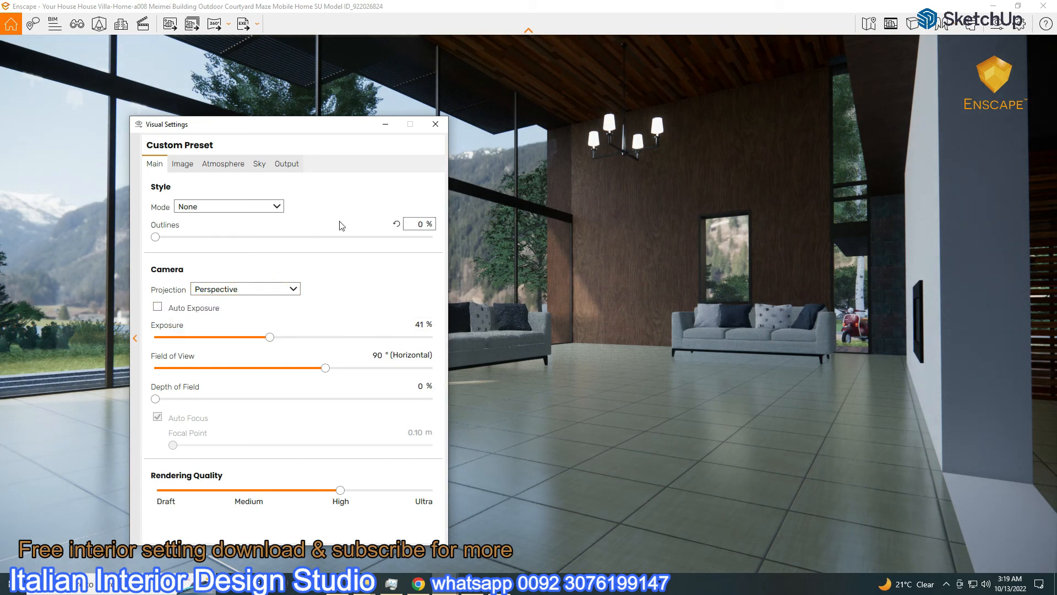
left_click(237, 164)
left_click_drag(326, 410, 352, 418)
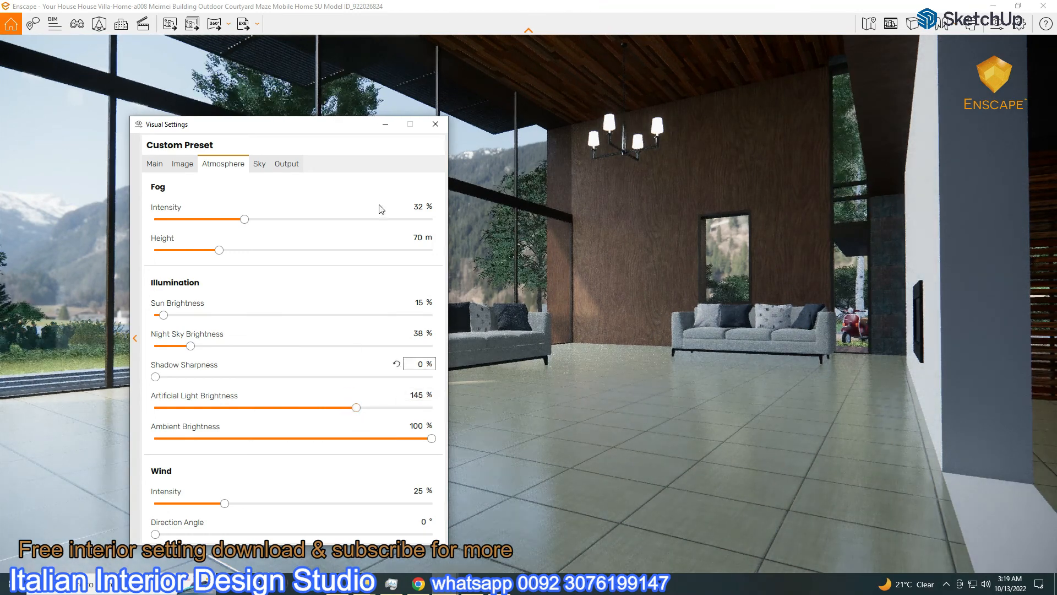
left_click(384, 125)
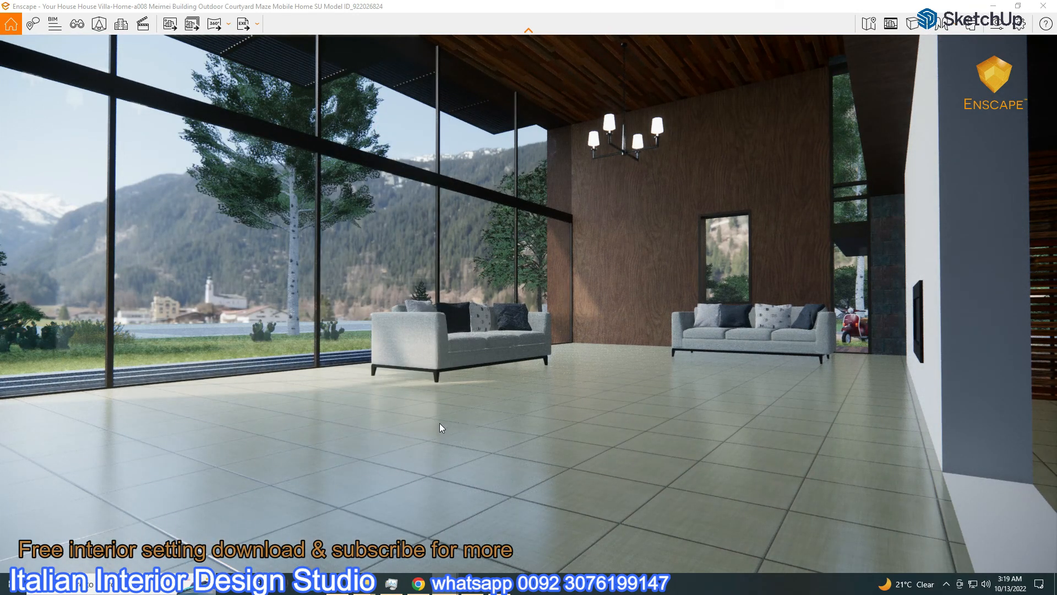
left_click_drag(438, 424, 584, 424)
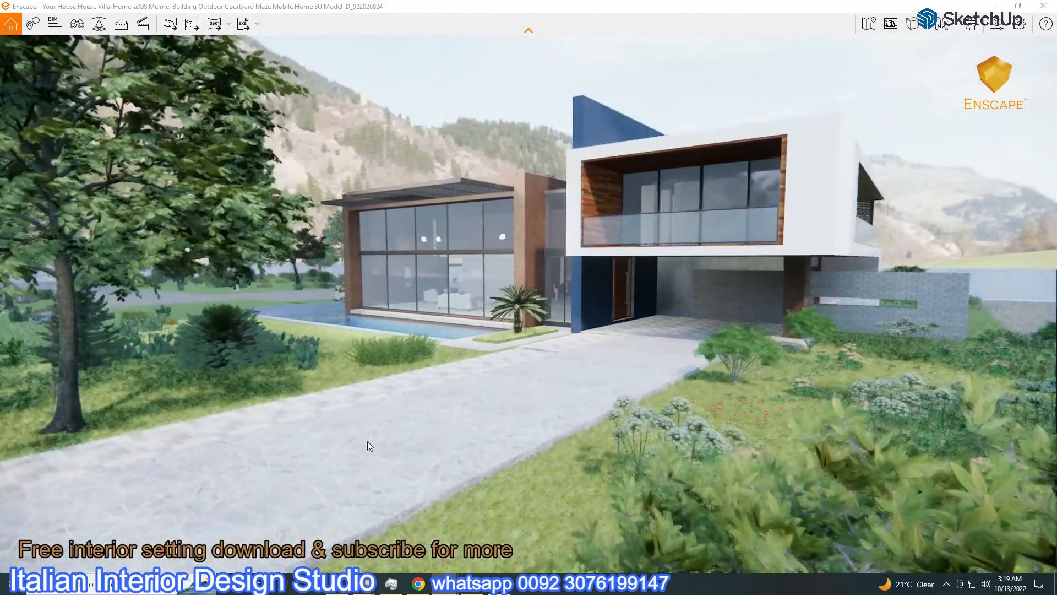
left_click(76, 24)
Jump to Enscape scene 1 and set rendering quality to Ultra
left_click(63, 160)
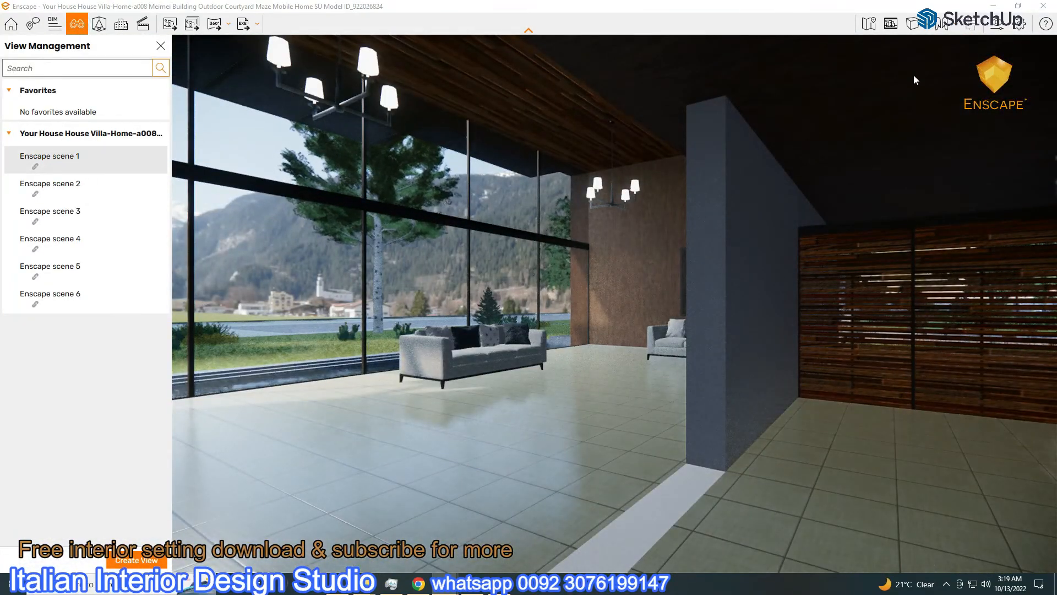
left_click(997, 24)
left_click(155, 163)
left_click_drag(339, 489, 419, 497)
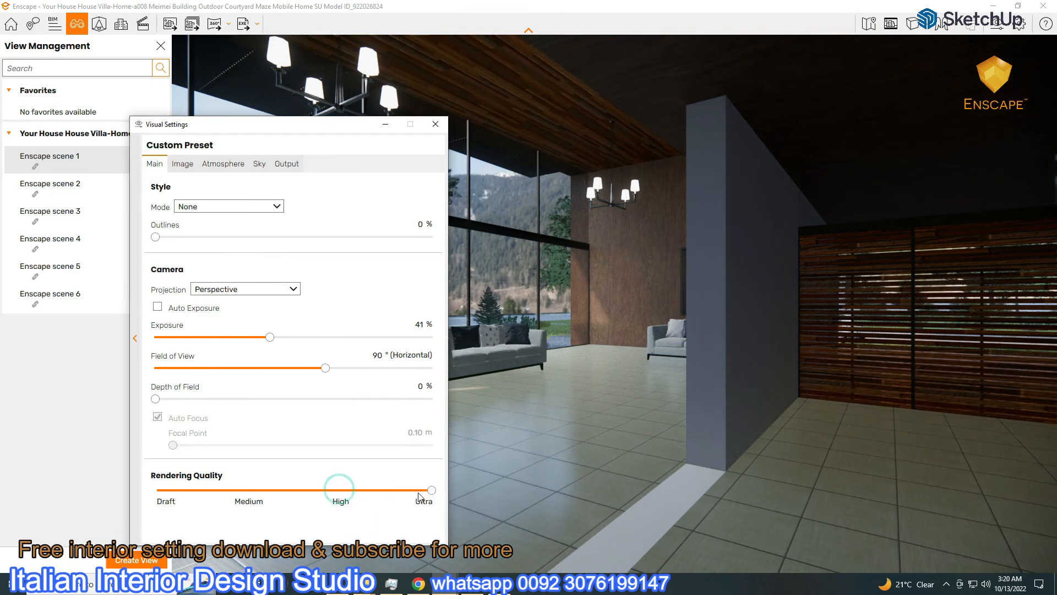
left_click(386, 124)
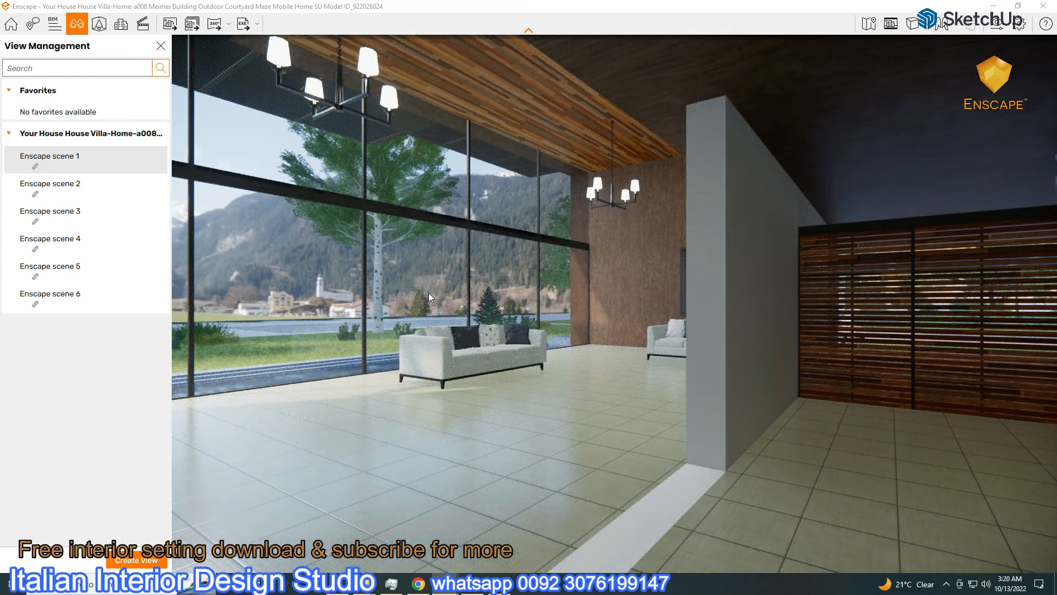
Walk the camera into the living room and shrink the Enscape window beside SketchUp
key("e")
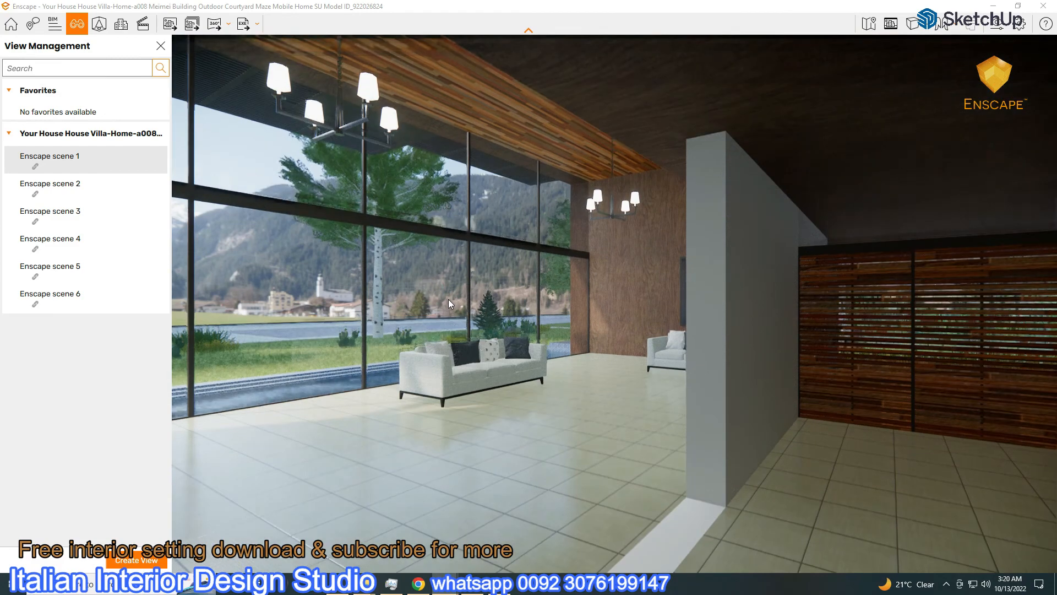
key("q")
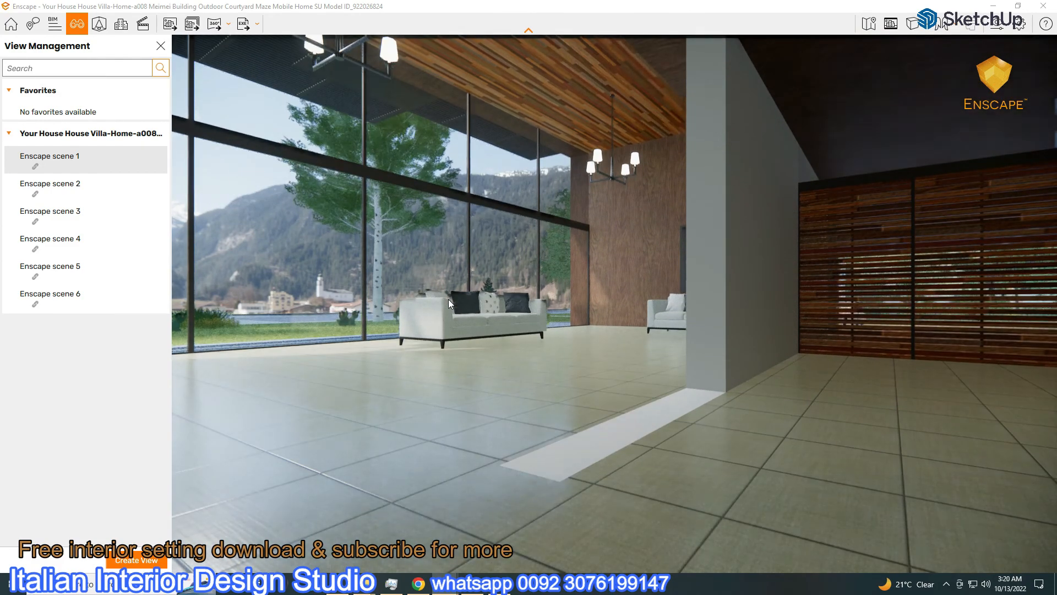
key("a")
key("w")
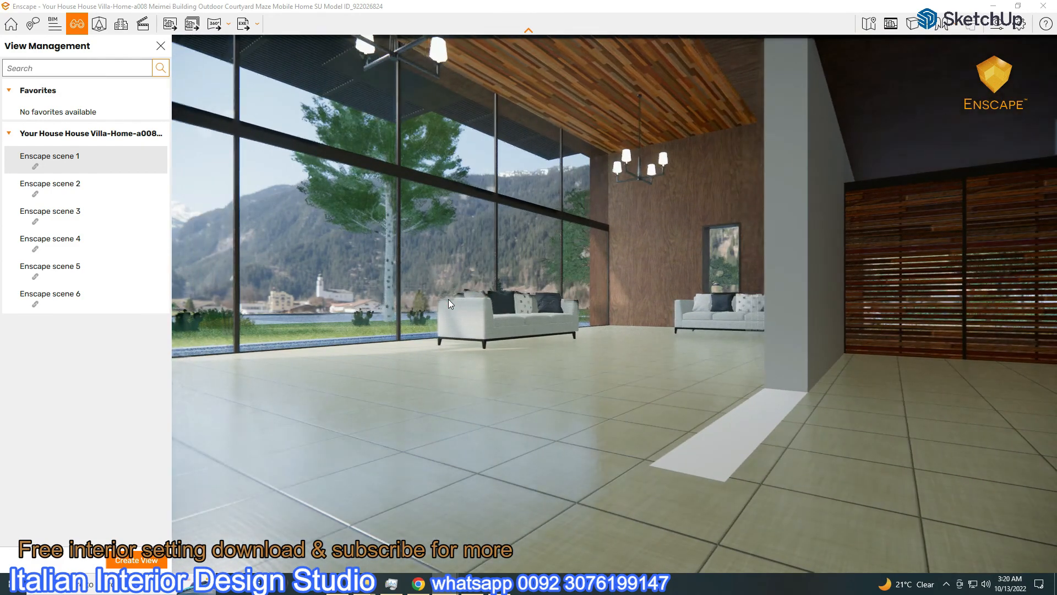
key("w")
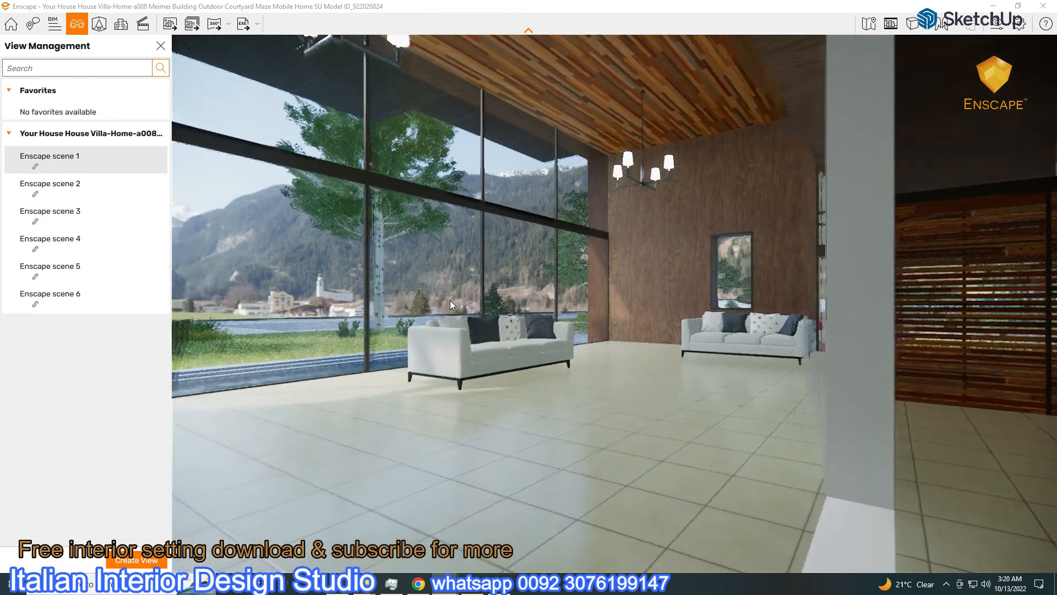
key("a")
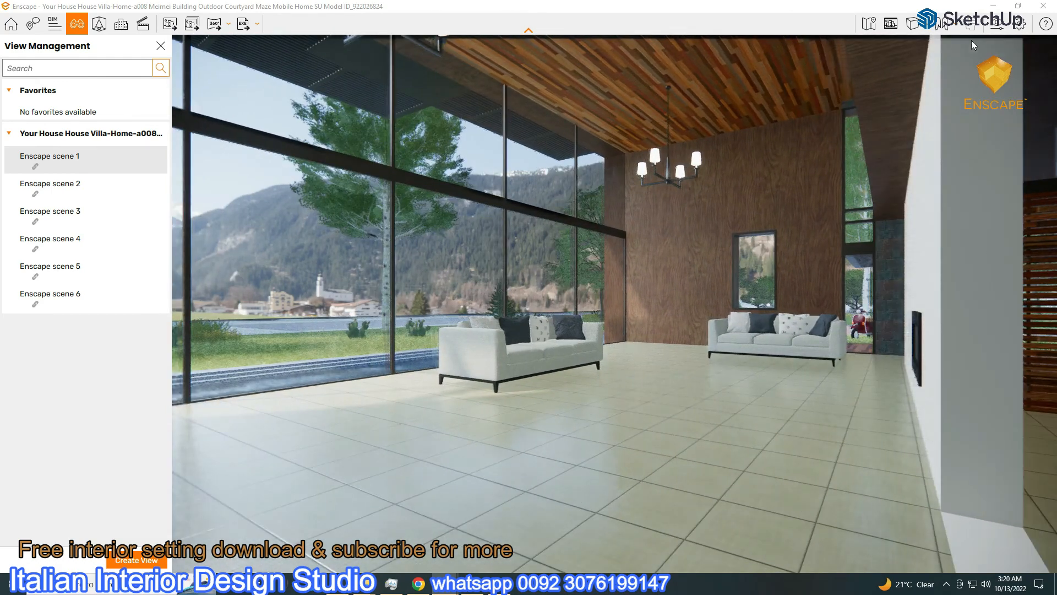
left_click(1019, 7)
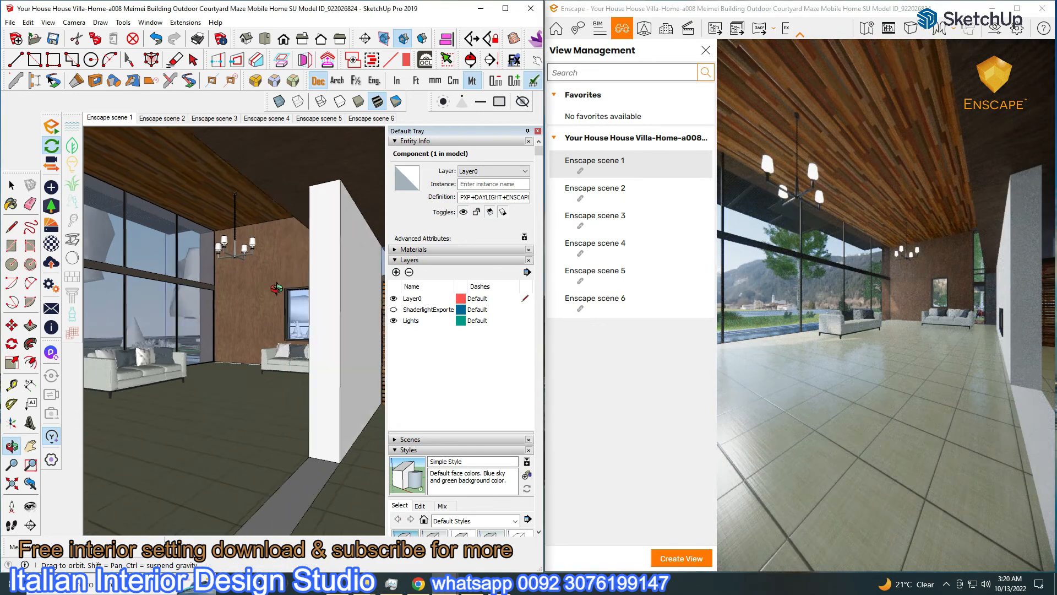
scroll(322, 322, "up", 3)
scroll(204, 329, "up", 7)
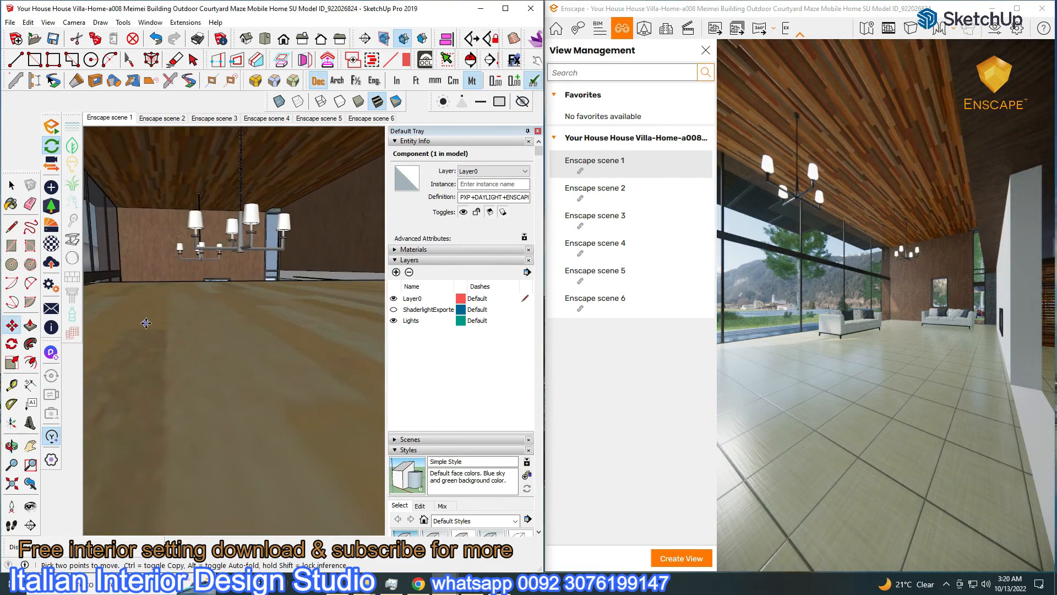
scroll(233, 334, "down", 10)
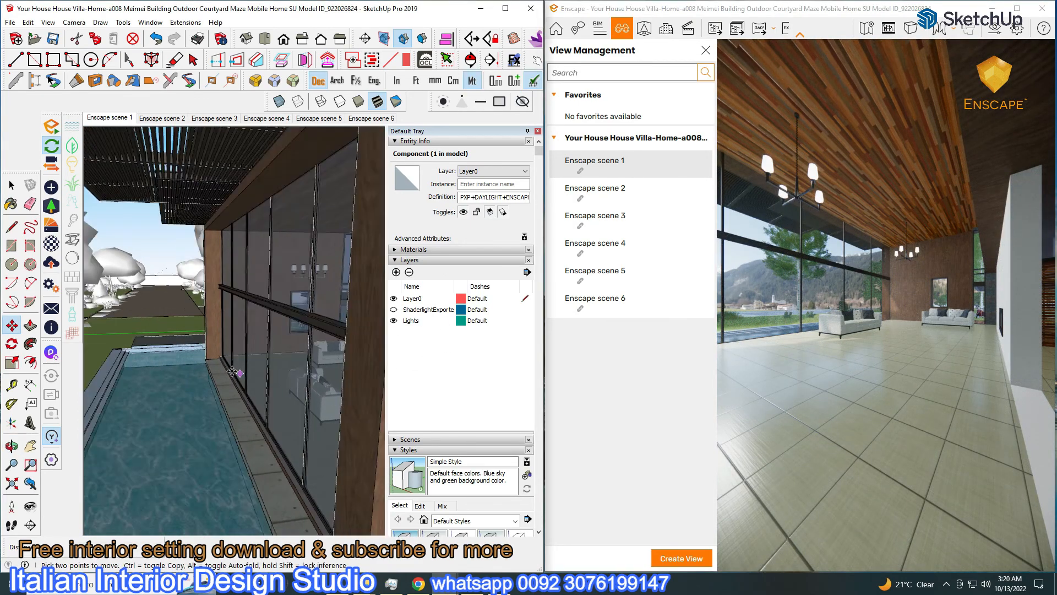
scroll(243, 364, "down", 2)
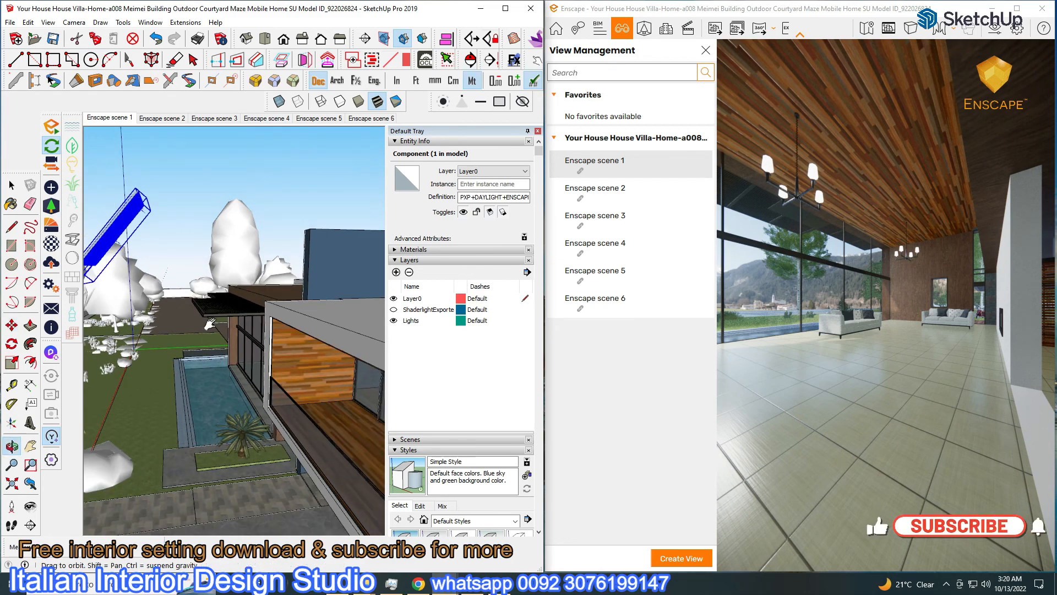
scroll(211, 322, "down", 3)
left_click(12, 186)
middle_click_drag(187, 283, 188, 250)
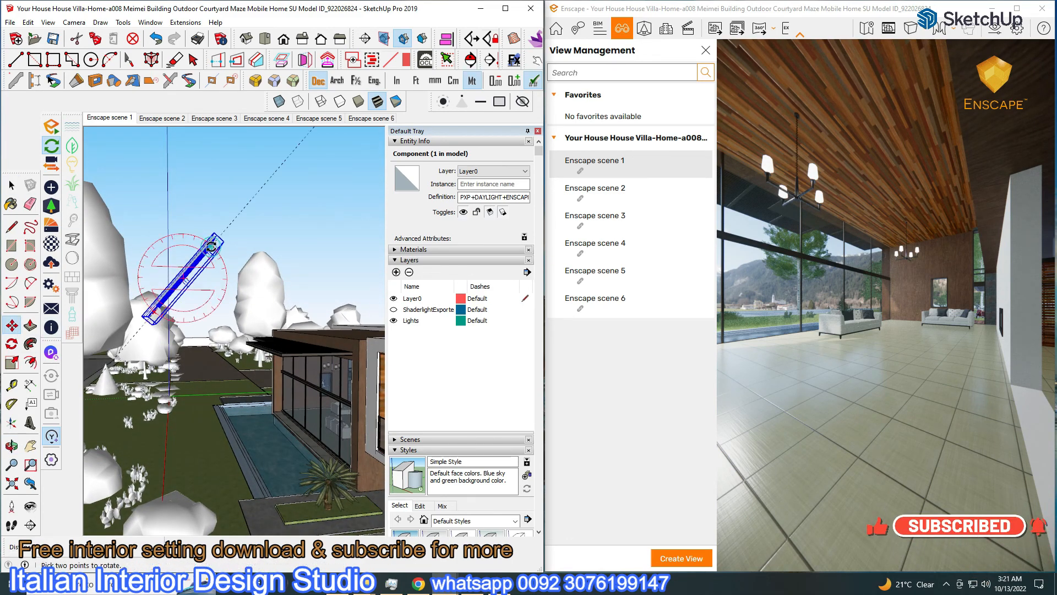
key("m")
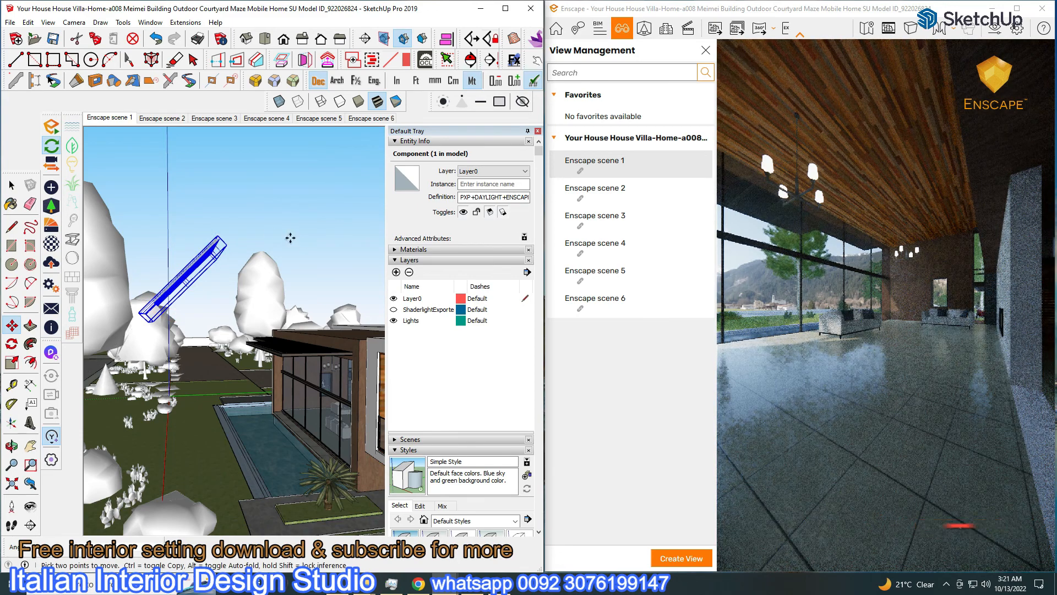
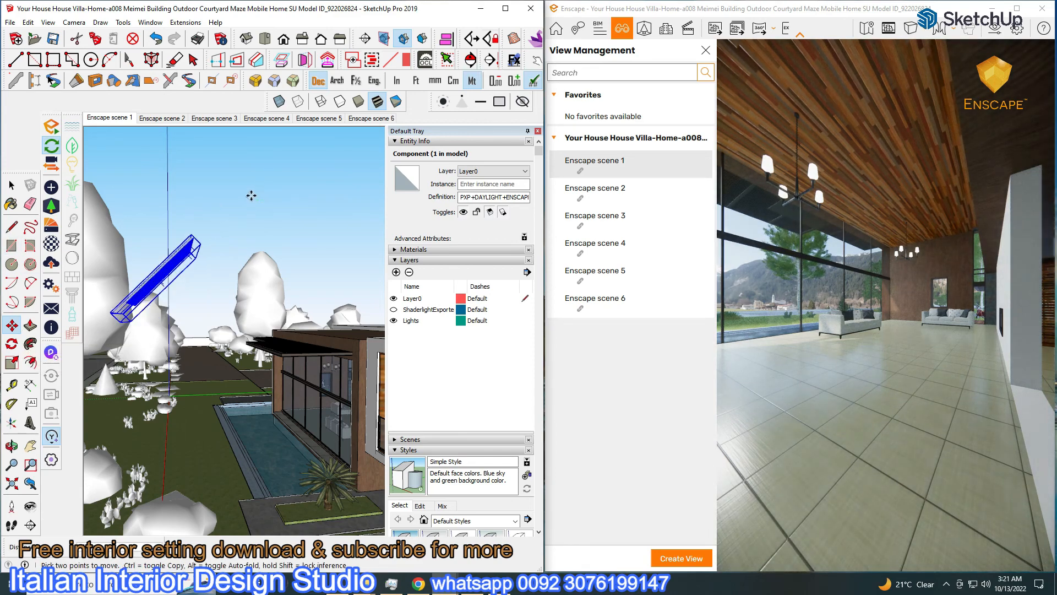
Move the rectangular light component left and slightly up over the garden, then hide the Lights layer
left_click(227, 193)
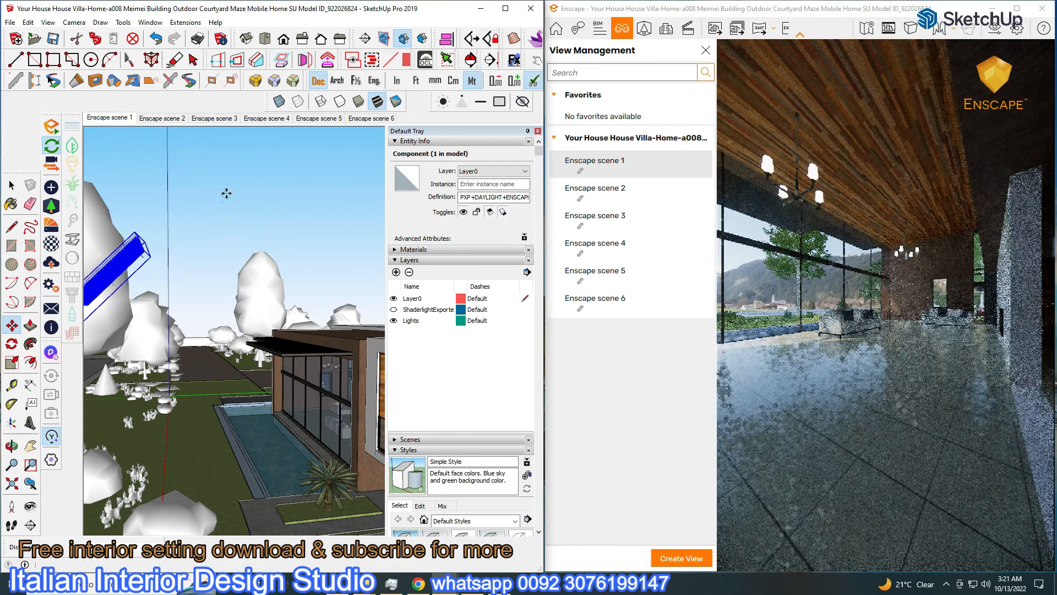
mouse_move(288, 229)
middle_mouse_down()
mouse_move(294, 314)
mouse_move(277, 344)
middle_mouse_up()
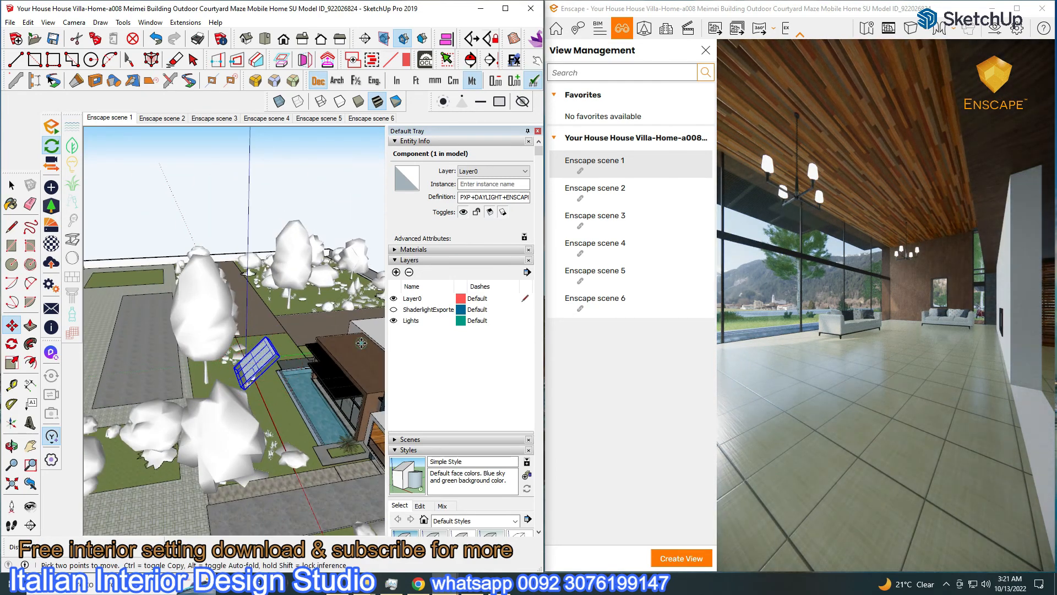
left_click(344, 350)
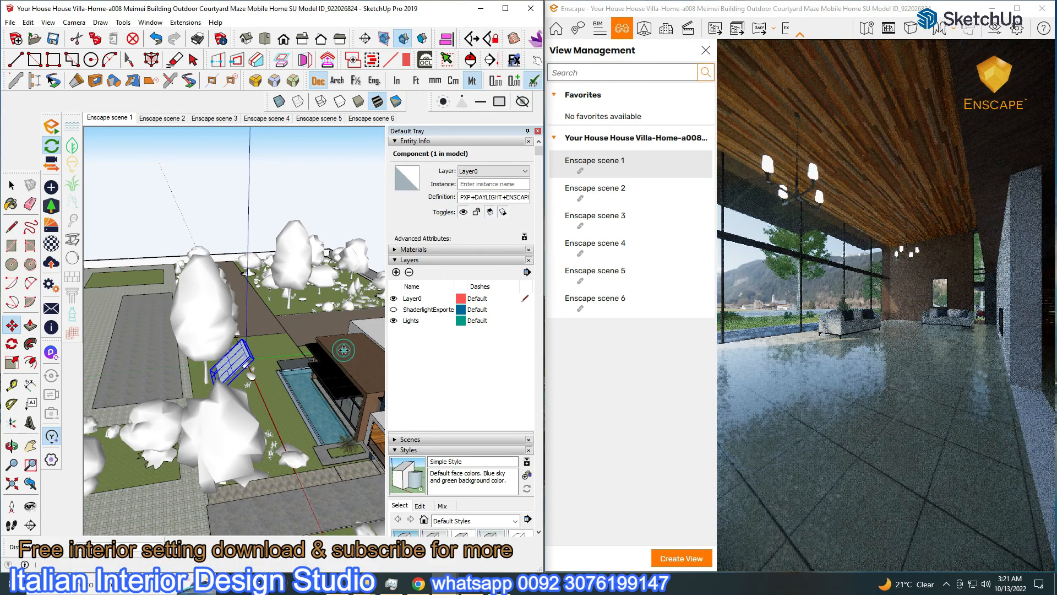
left_click(1017, 8)
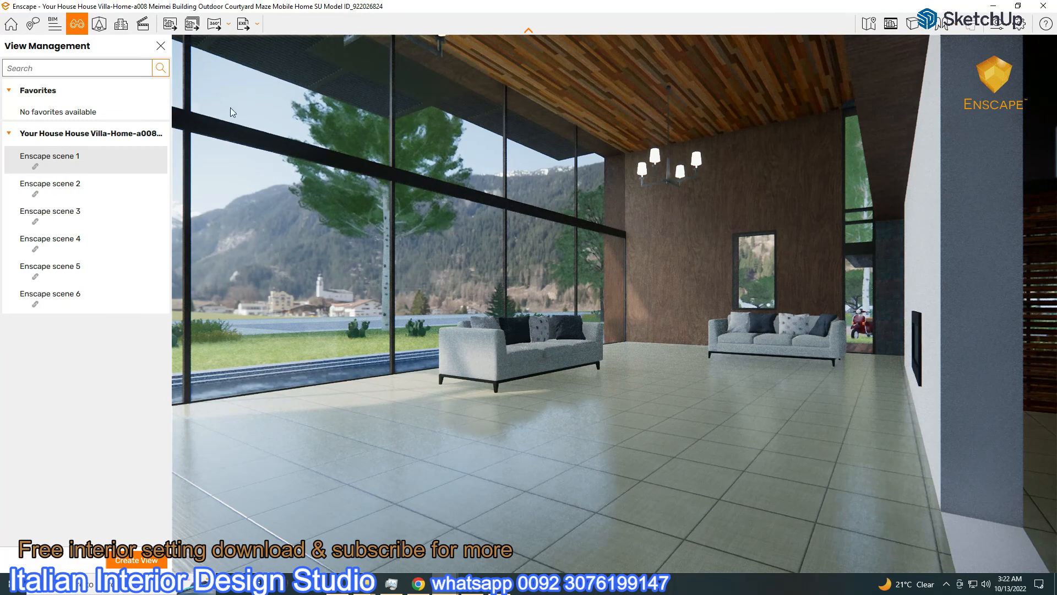
left_click(1016, 8)
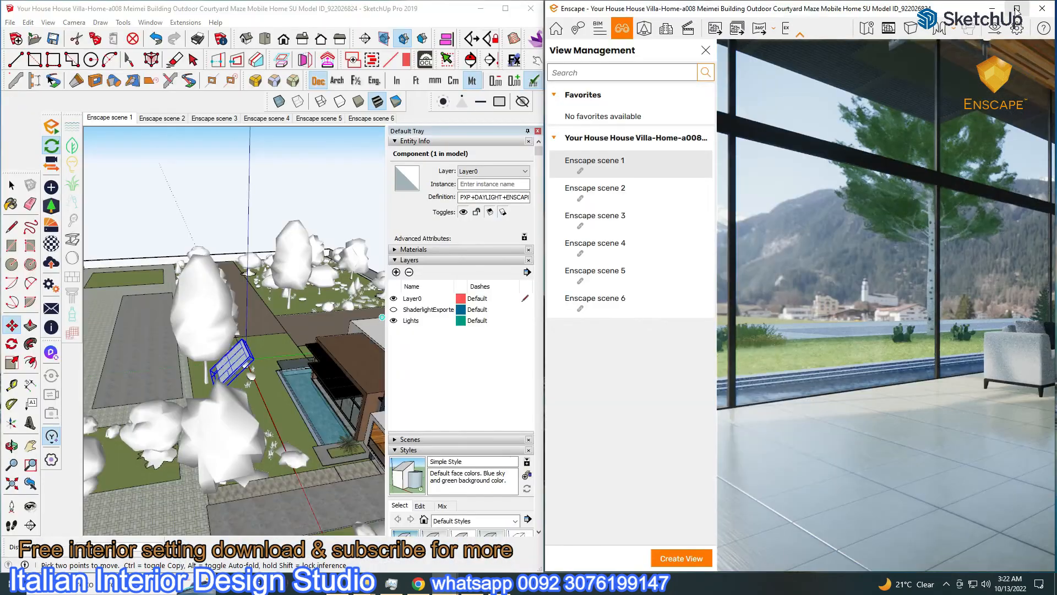
left_click(394, 324)
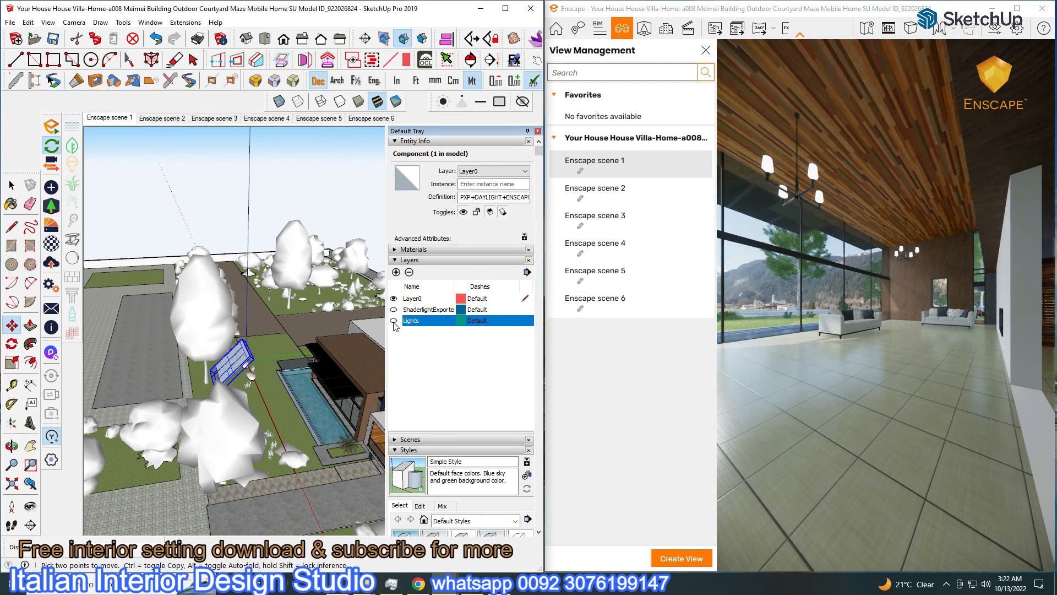
Set the spot light's luminous intensity to 13,571 cd and view the living room render full screen
double_click(243, 365)
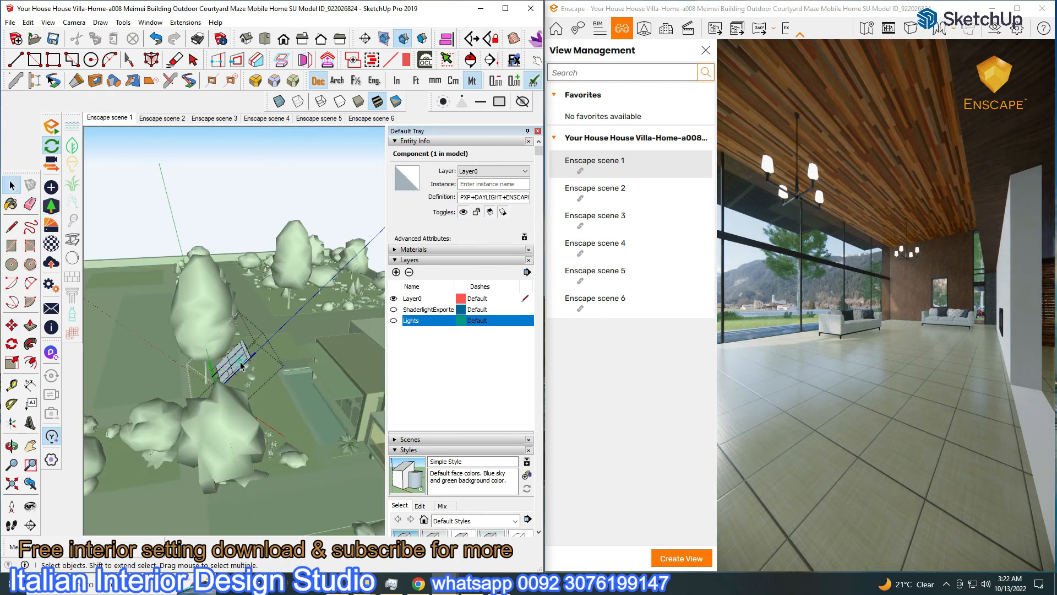
left_click(51, 188)
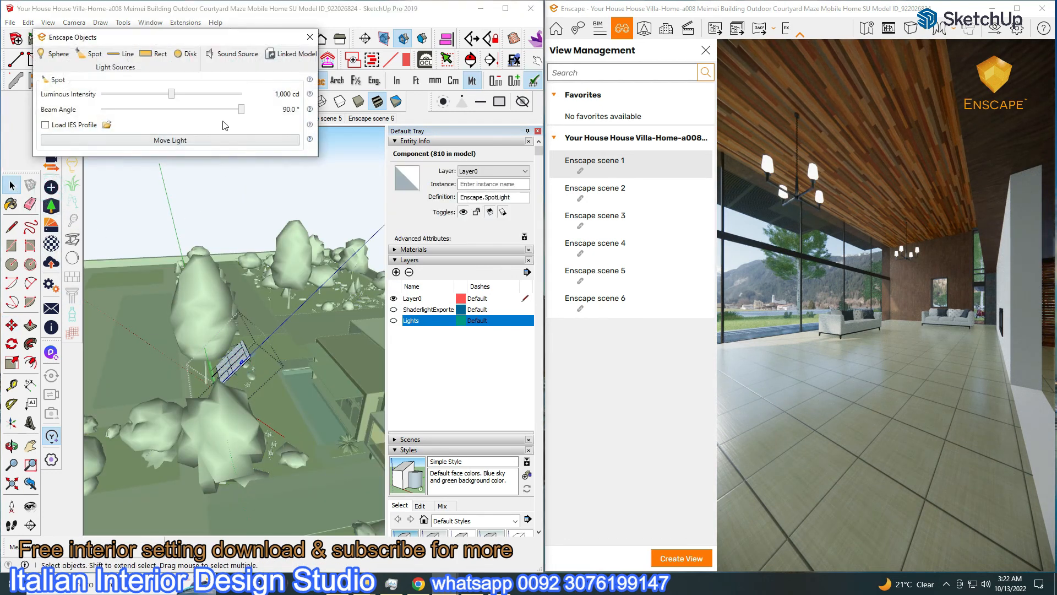
left_click_drag(173, 100, 200, 104)
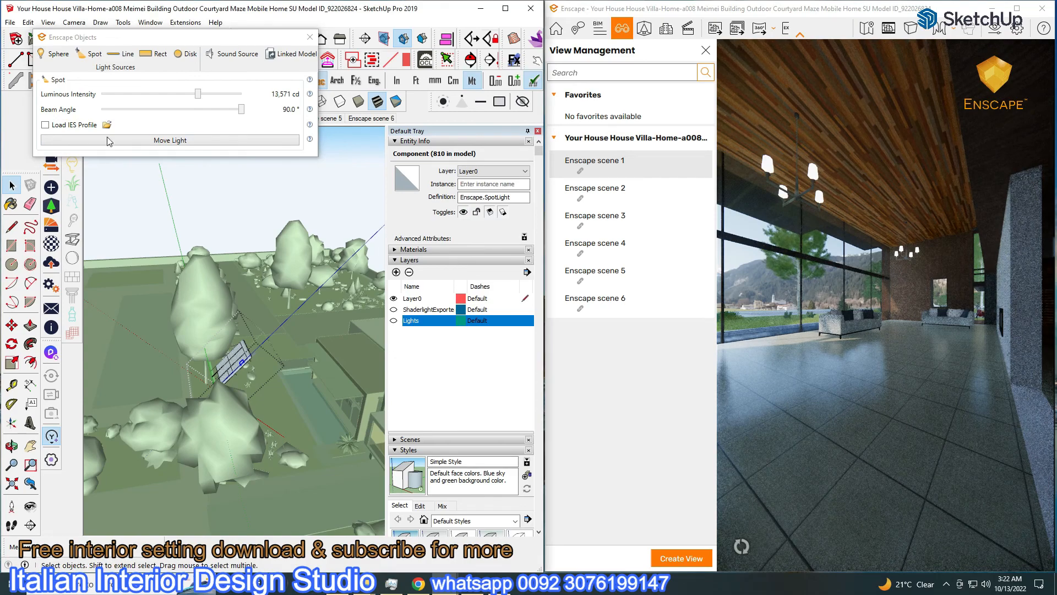
left_click(309, 36)
left_click(187, 207)
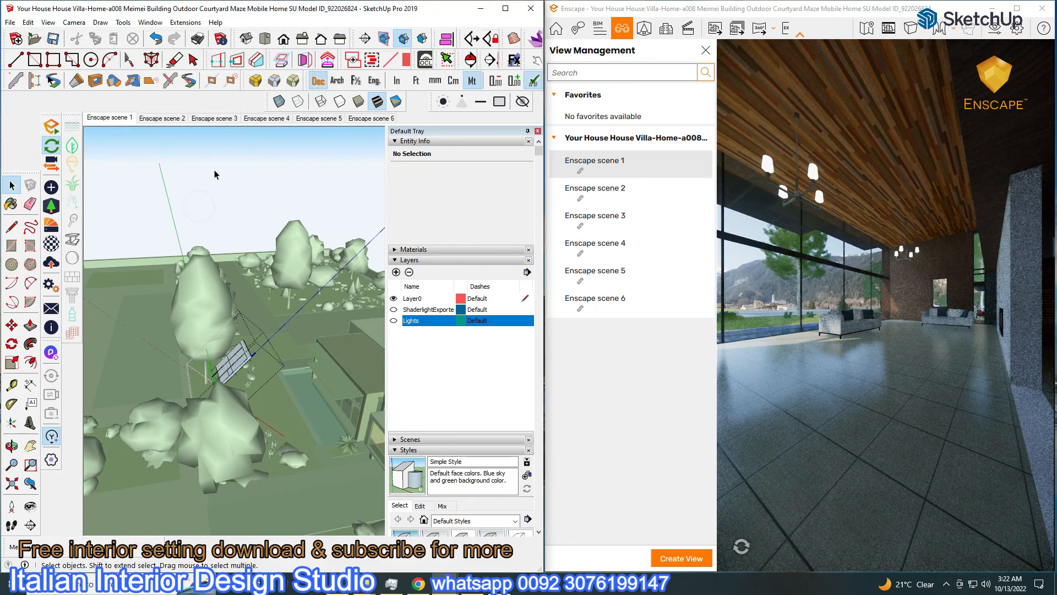
left_click(899, 222)
left_click(1016, 8)
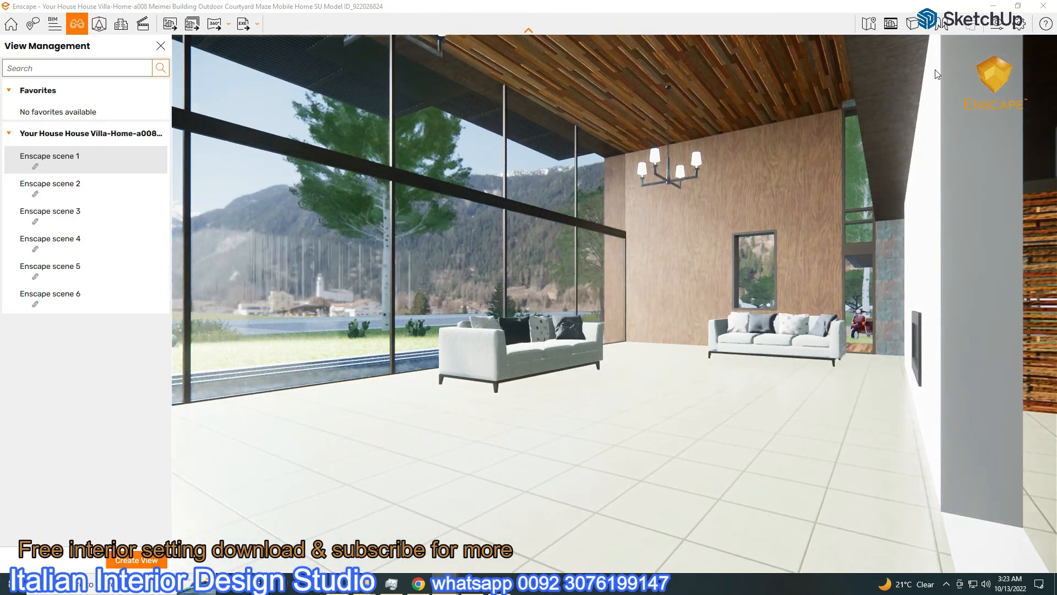
Lower artificial light brightness to 49% and turn the Lights layer back on
left_click(998, 23)
left_click(222, 164)
left_click_drag(356, 407, 230, 409)
left_click_drag(290, 143, 912, 171)
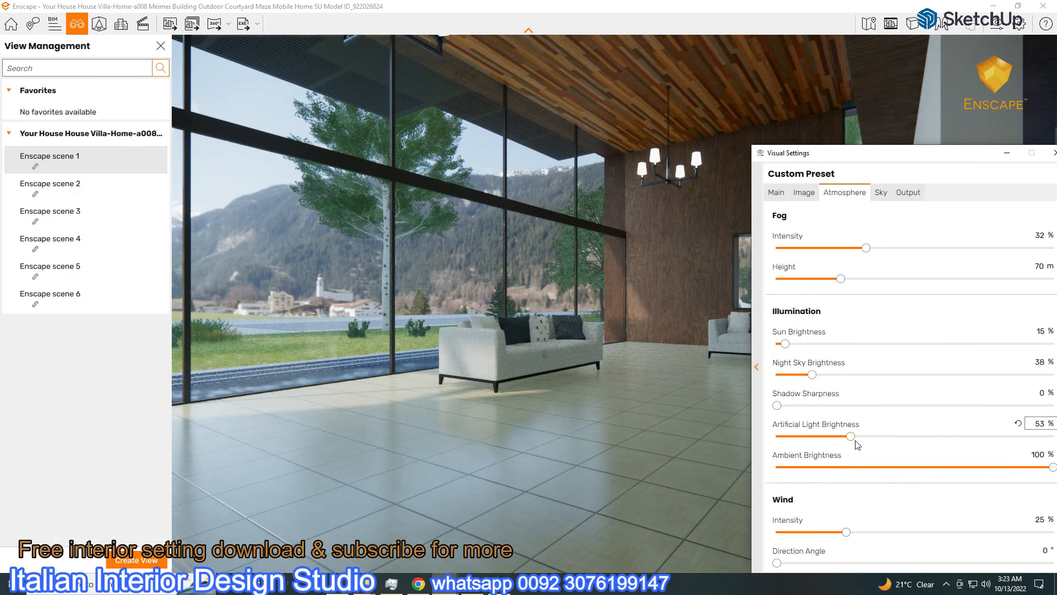
left_click_drag(850, 436, 845, 436)
left_click_drag(872, 155, 387, 192)
left_click(425, 180)
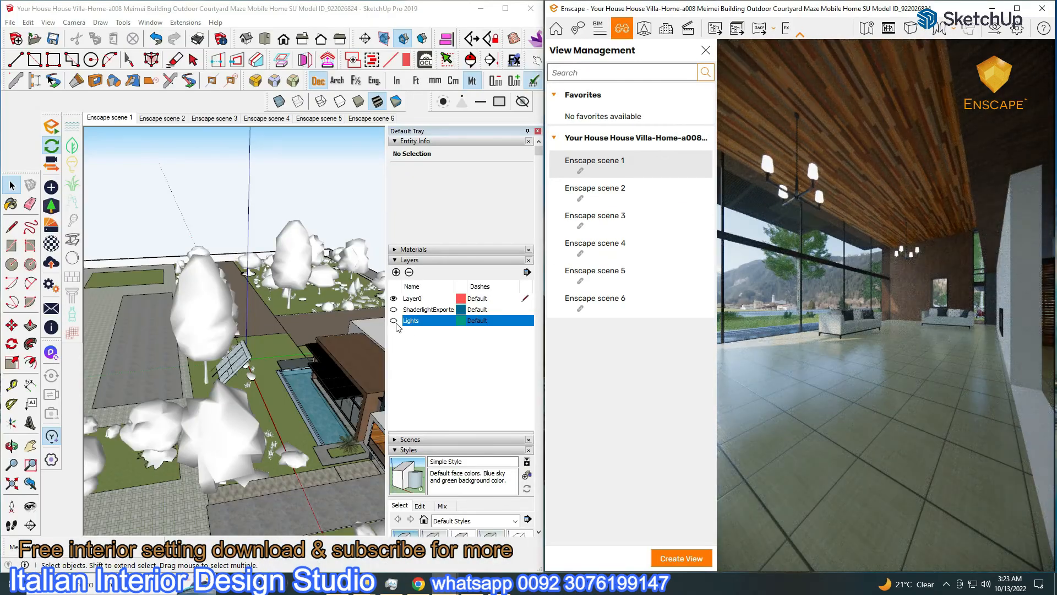
left_click(394, 321)
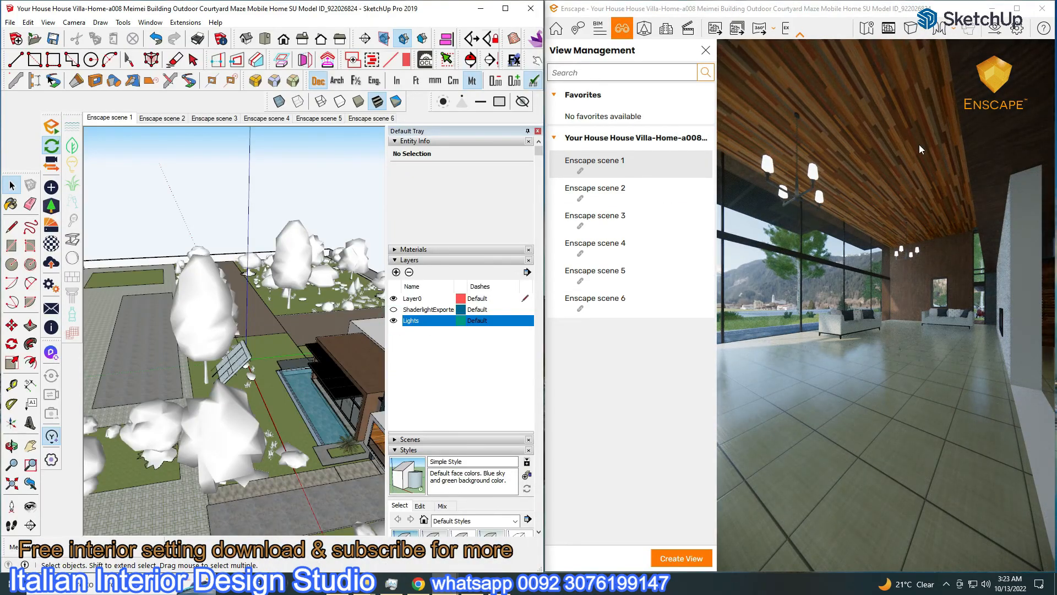
Raise artificial light brightness to 60% in the full-screen render
left_click(1018, 8)
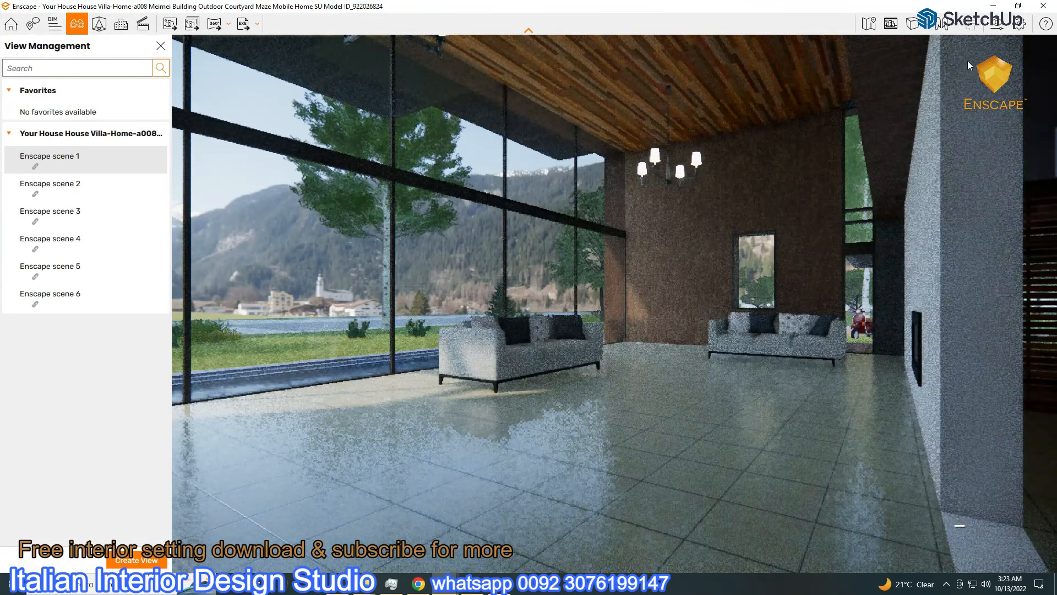
left_click(1001, 28)
left_click_drag(453, 177, 915, 28)
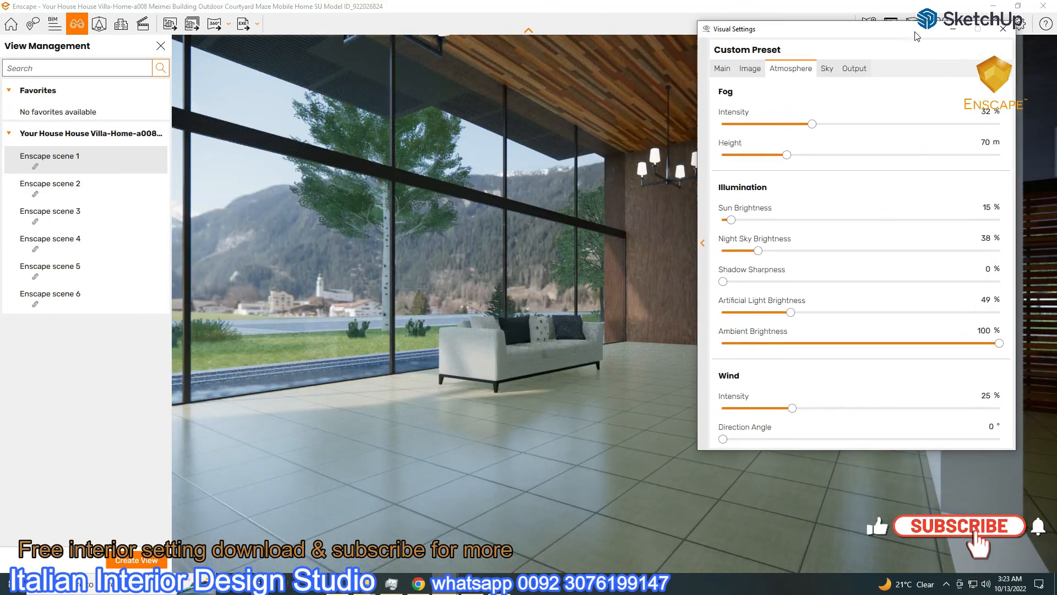
left_click_drag(795, 314, 807, 319)
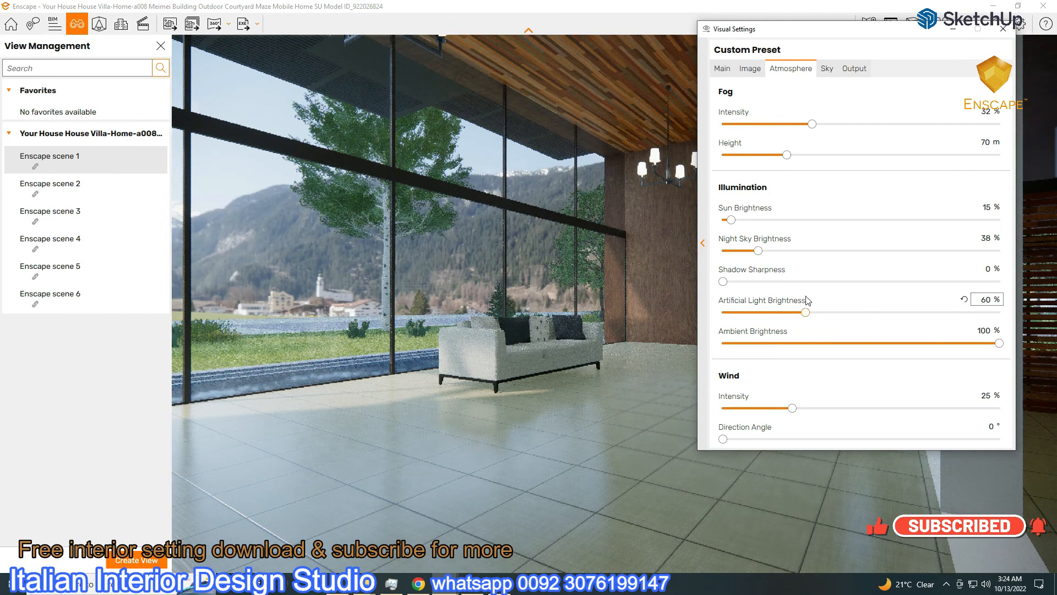
left_click(953, 28)
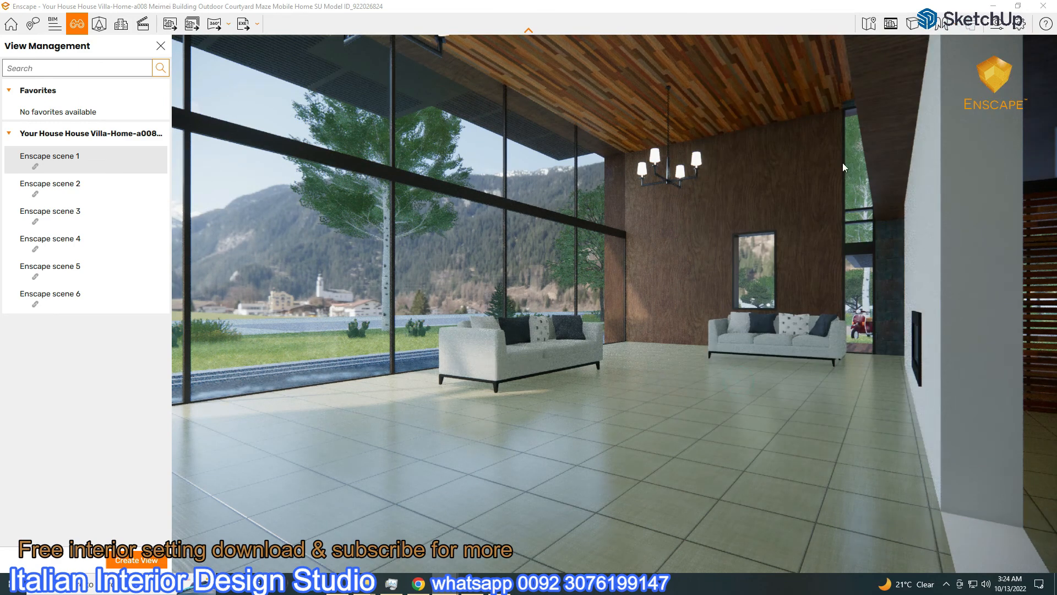
left_click(998, 24)
Step through Enscape scenes 2, 3 and 4 and show the villa's exterior front full screen
left_click(1003, 28)
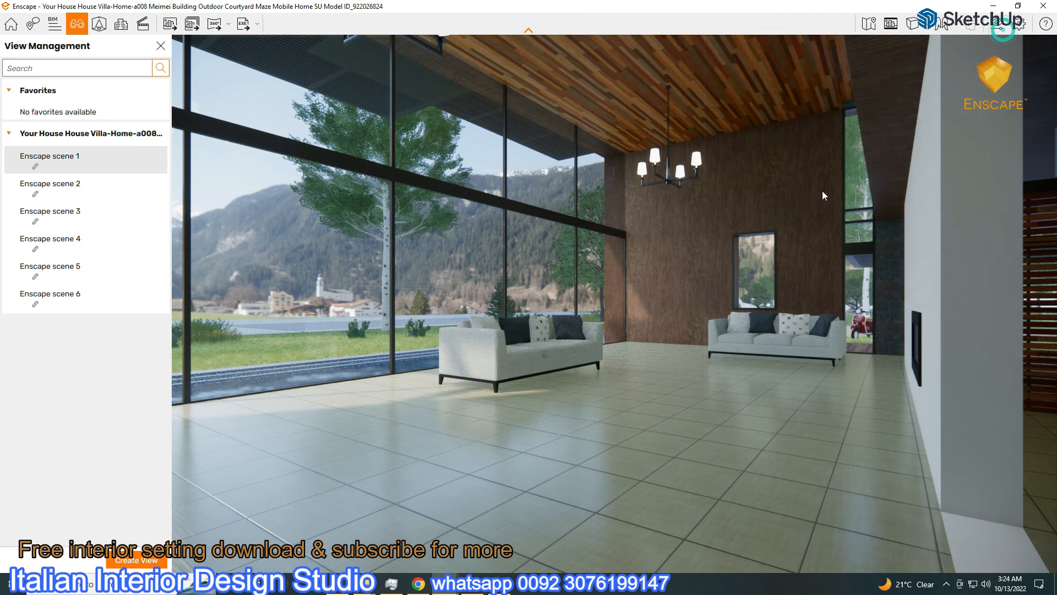
left_click(46, 188)
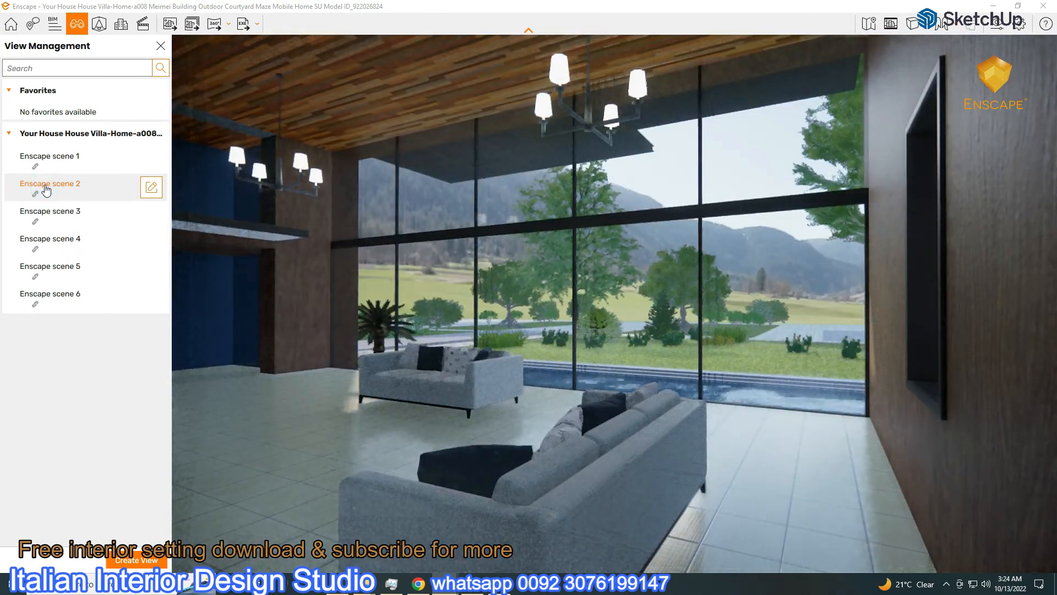
left_click(44, 216)
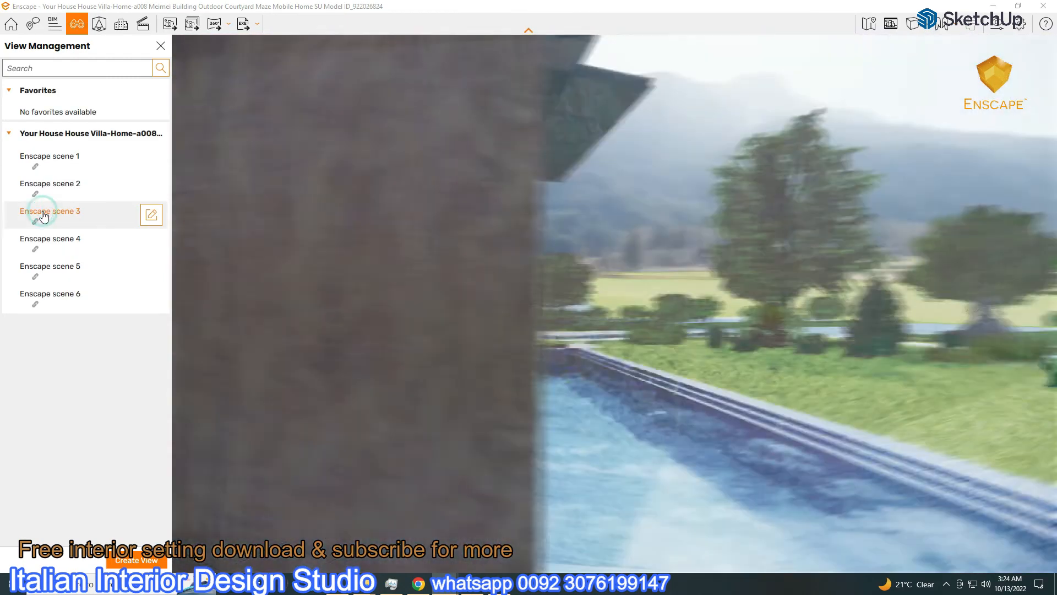
left_click(49, 242)
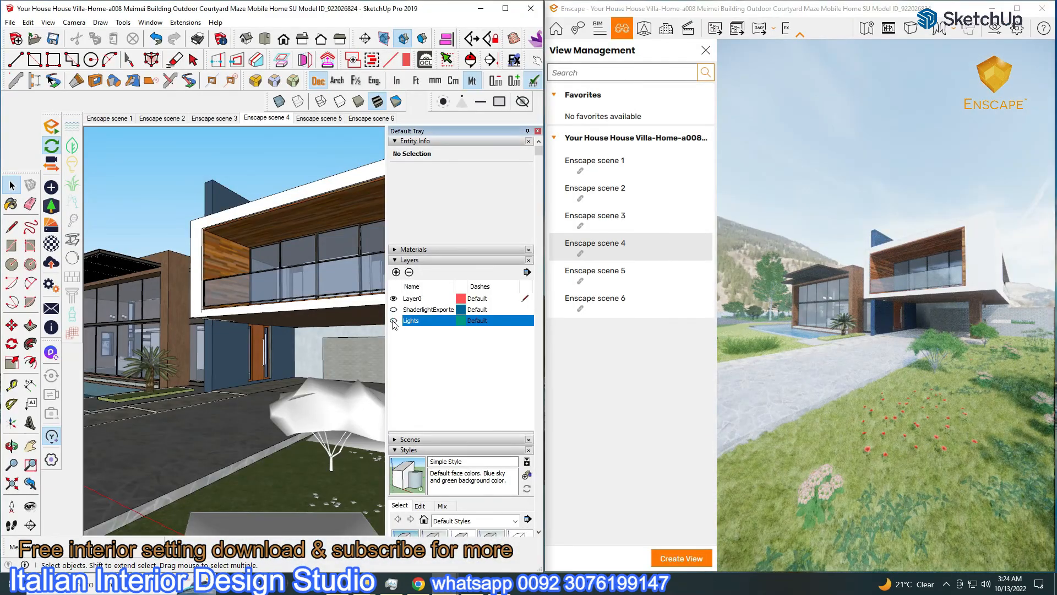
scroll(237, 324, "down", 3)
mouse_move(238, 325)
middle_mouse_down()
mouse_move(243, 352)
mouse_move(144, 382)
middle_mouse_up()
scroll(243, 352, "down", 4)
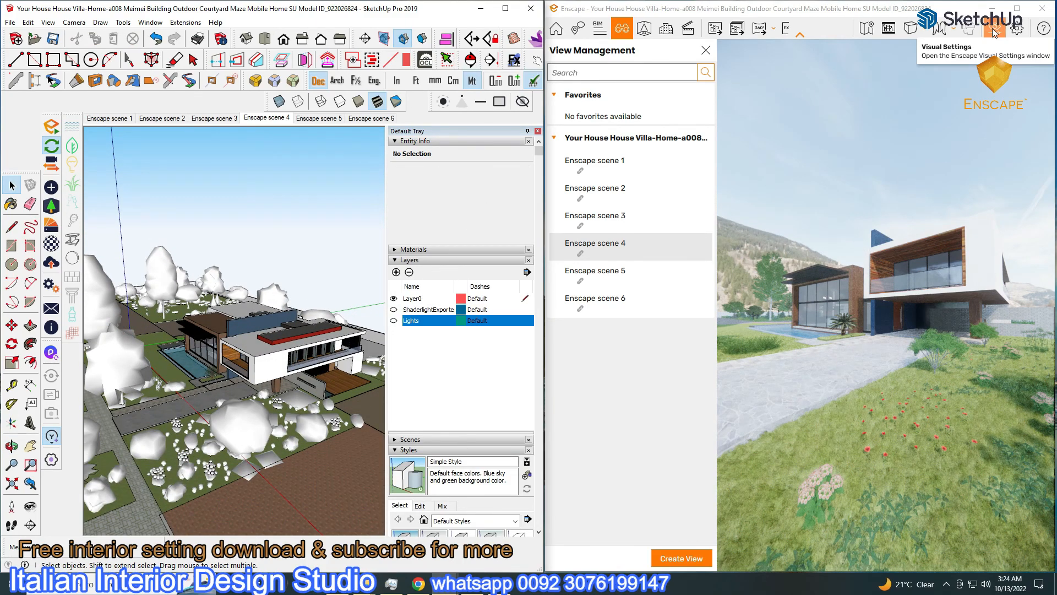
left_click(1017, 8)
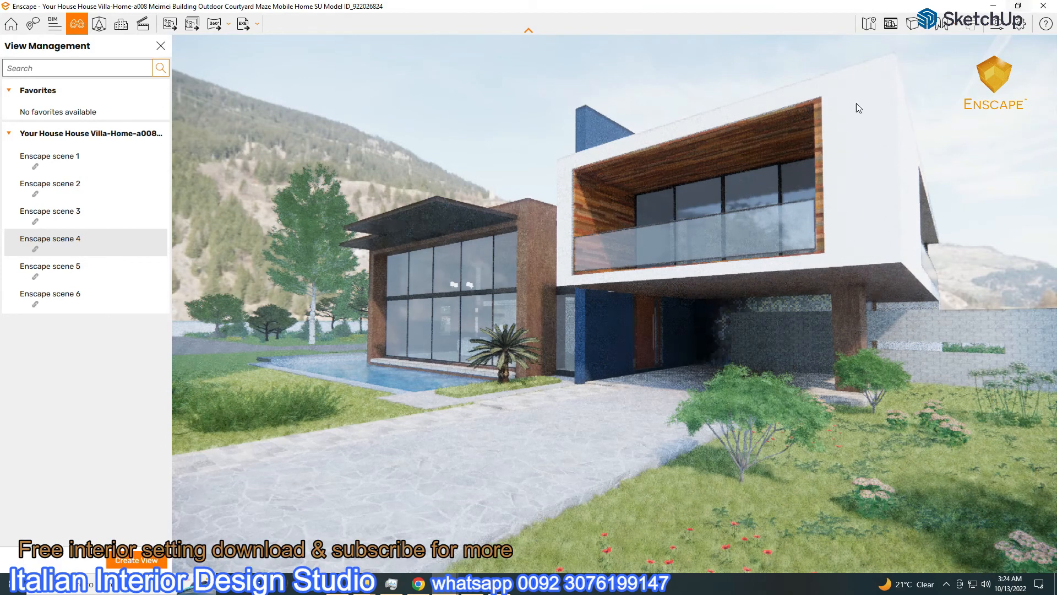
Darken exposure to 26% and lower sky brightness to 13,982.26 Lux
left_click(997, 28)
left_click_drag(835, 248, 798, 254)
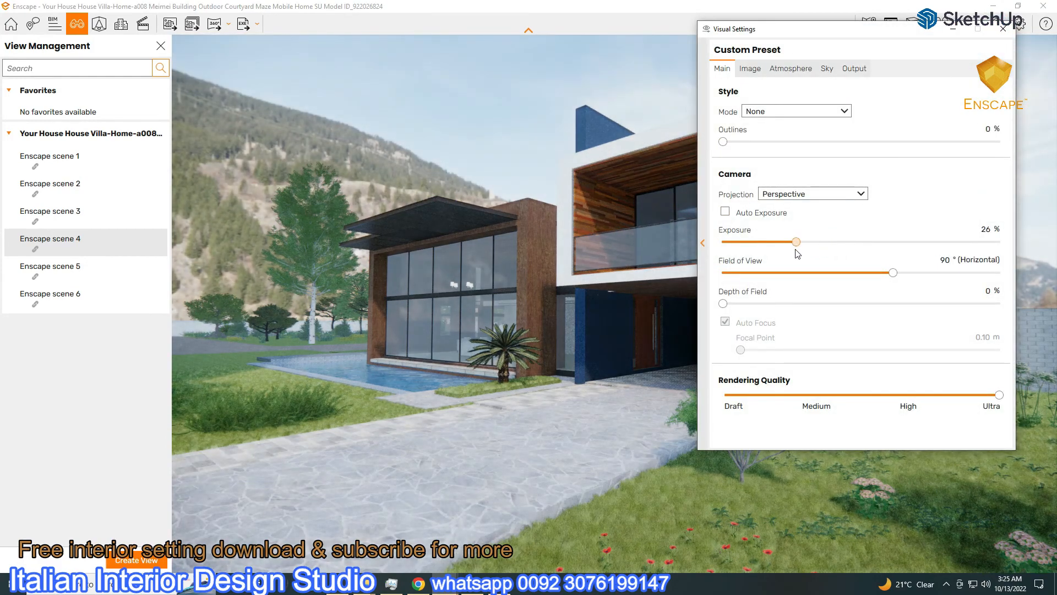
left_click_drag(808, 29, 113, 32)
left_click(134, 71)
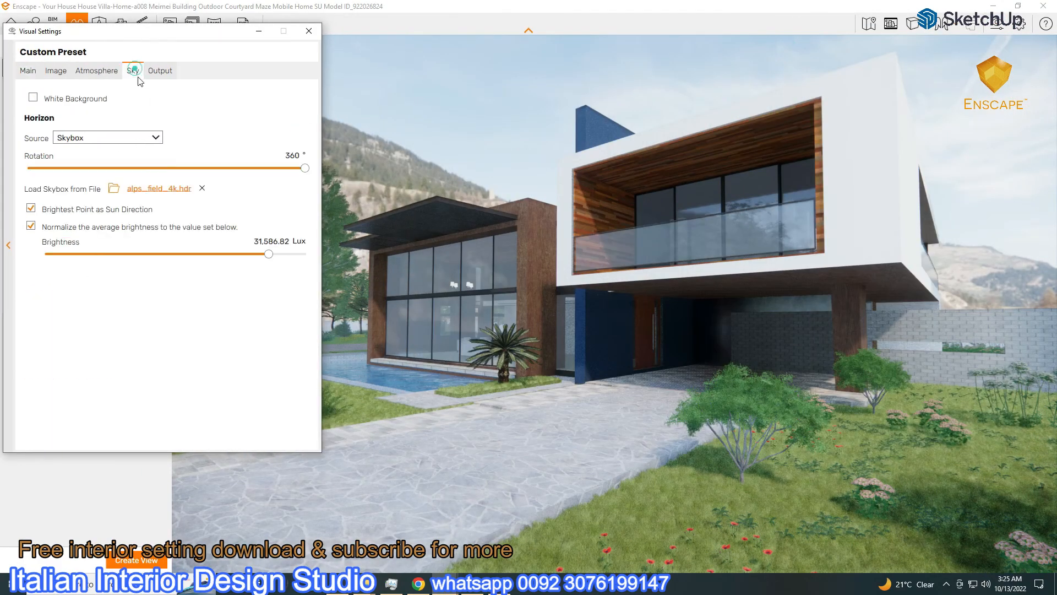
left_click_drag(270, 254, 255, 255)
left_click_drag(177, 36, 488, 78)
Load abandoned_parking_4k.hdr from the Outdoor folder as the skybox, rotated to 203°
left_click(877, 241)
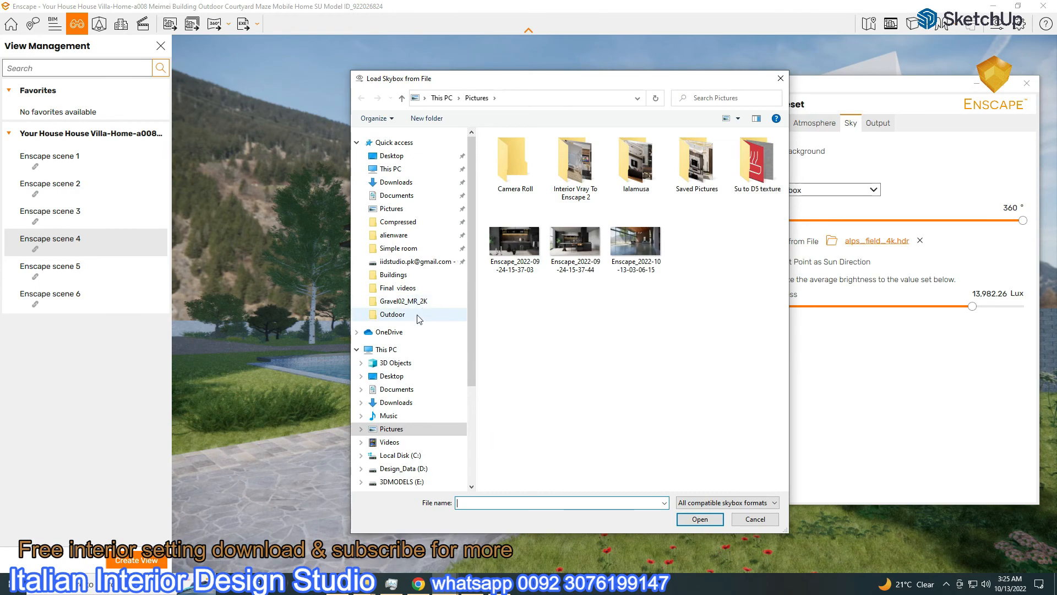
left_click(418, 317)
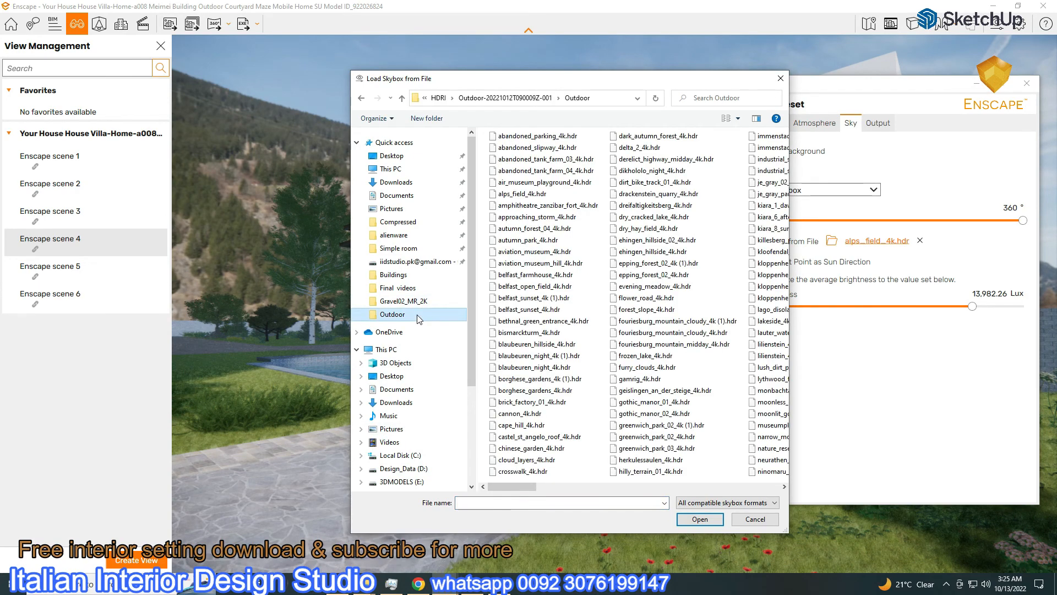
double_click(520, 136)
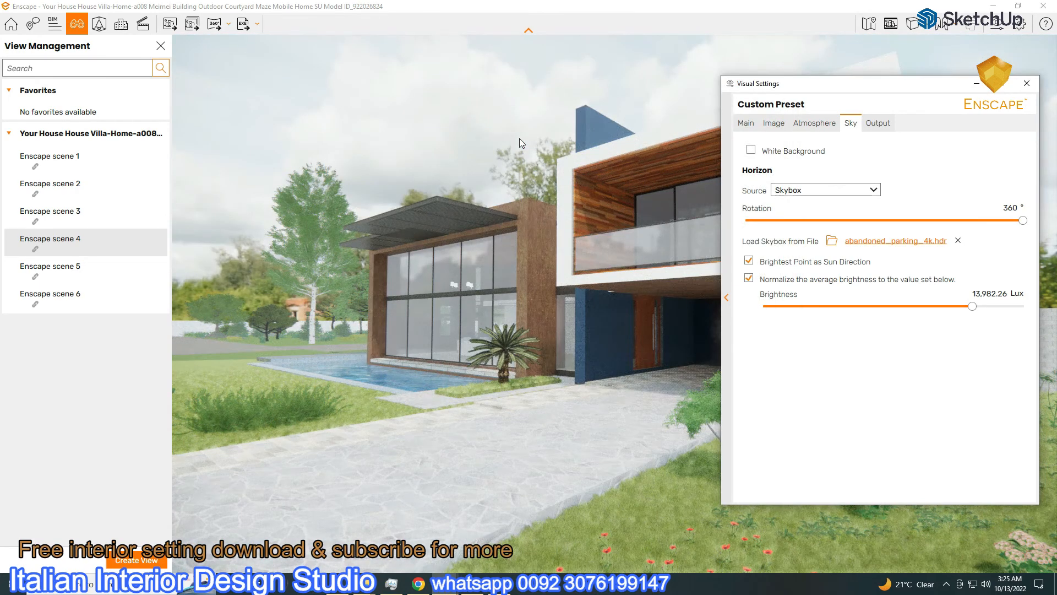
left_click_drag(1023, 221, 903, 220)
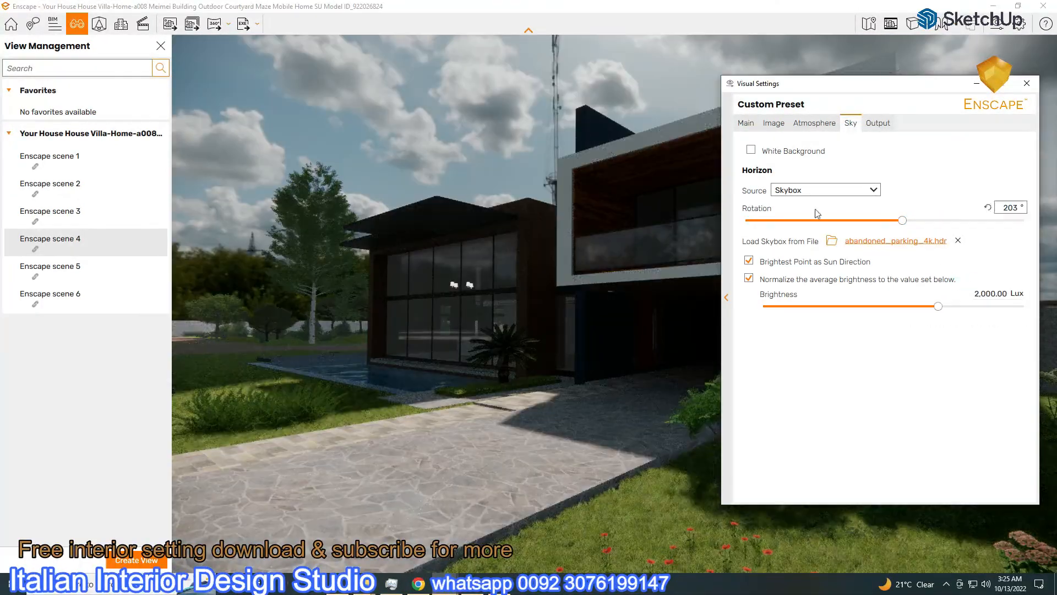
Raise exposure to 51% and set sky brightness to 2,823.38 Lux
left_click(746, 123)
left_click_drag(834, 298, 944, 308)
left_click(852, 124)
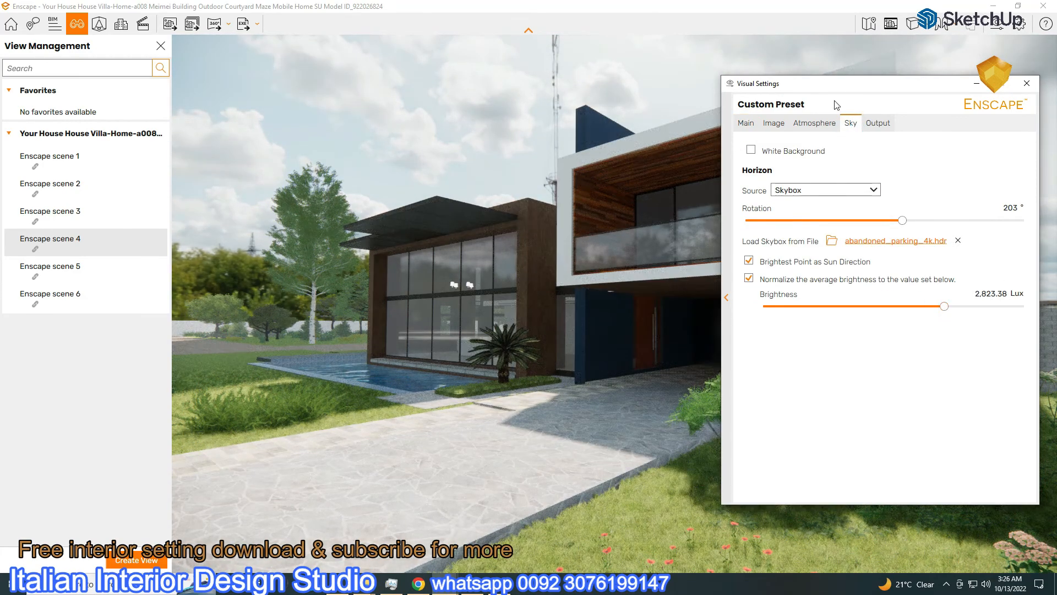
left_click_drag(832, 86, 607, 161)
left_click(752, 153)
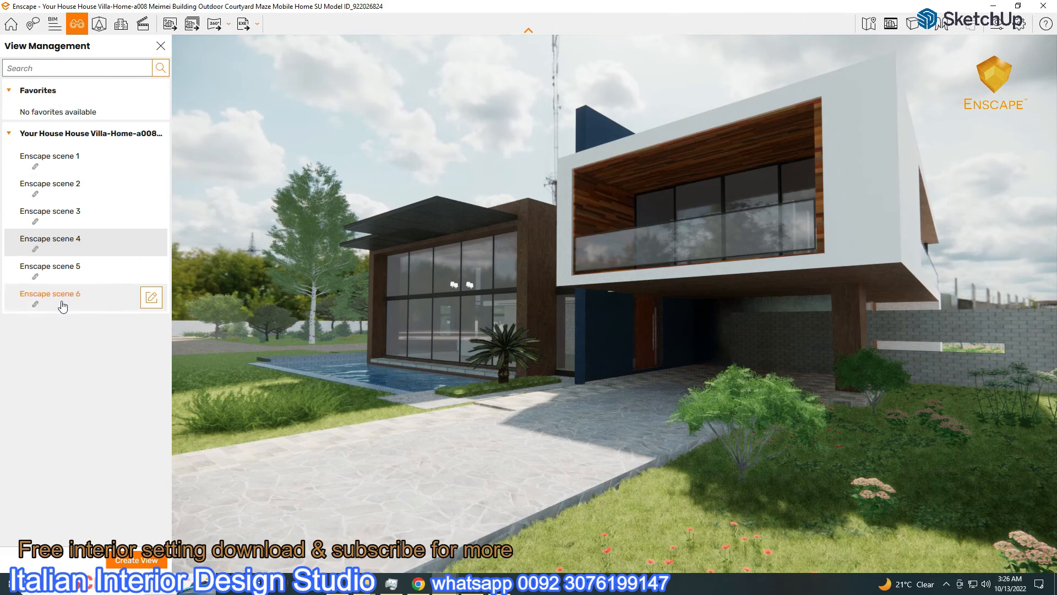
Rotate the skybox while viewing scene 1, then check scenes 2 and 3
left_click(51, 157)
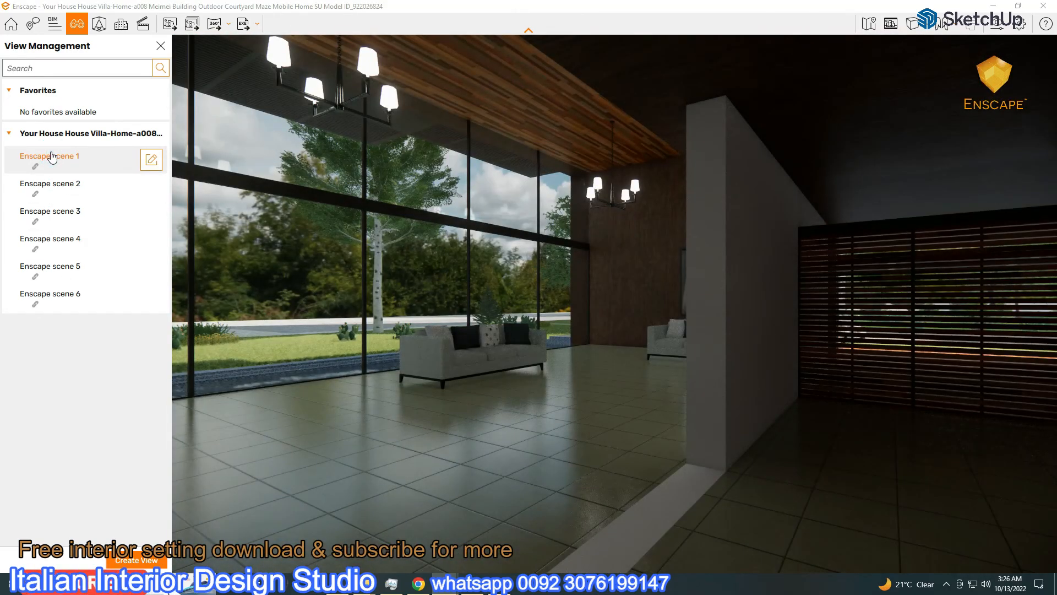
left_click(899, 29)
left_click_drag(678, 293, 543, 324)
left_click(801, 153)
left_click(49, 185)
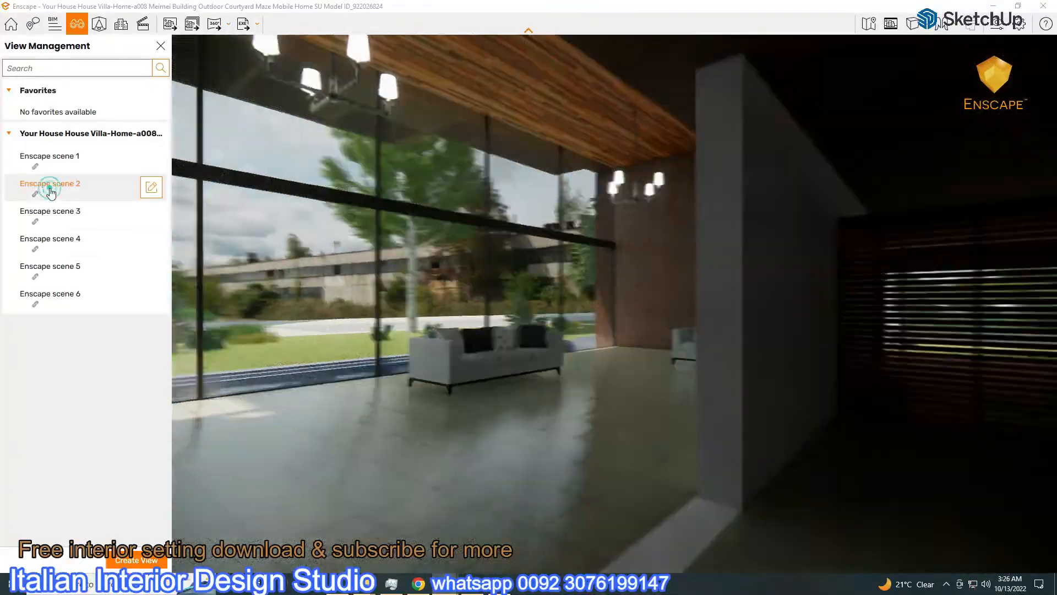
left_click(47, 212)
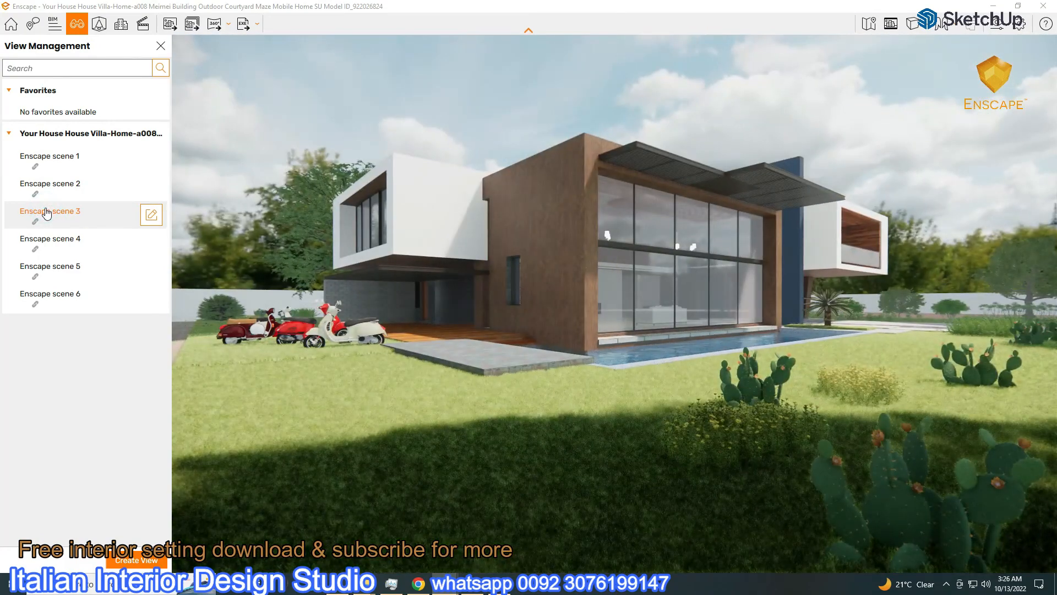
Set the sky brightness to 3,743.54 Lux
left_click(916, 23)
left_click_drag(550, 142, 807, 30)
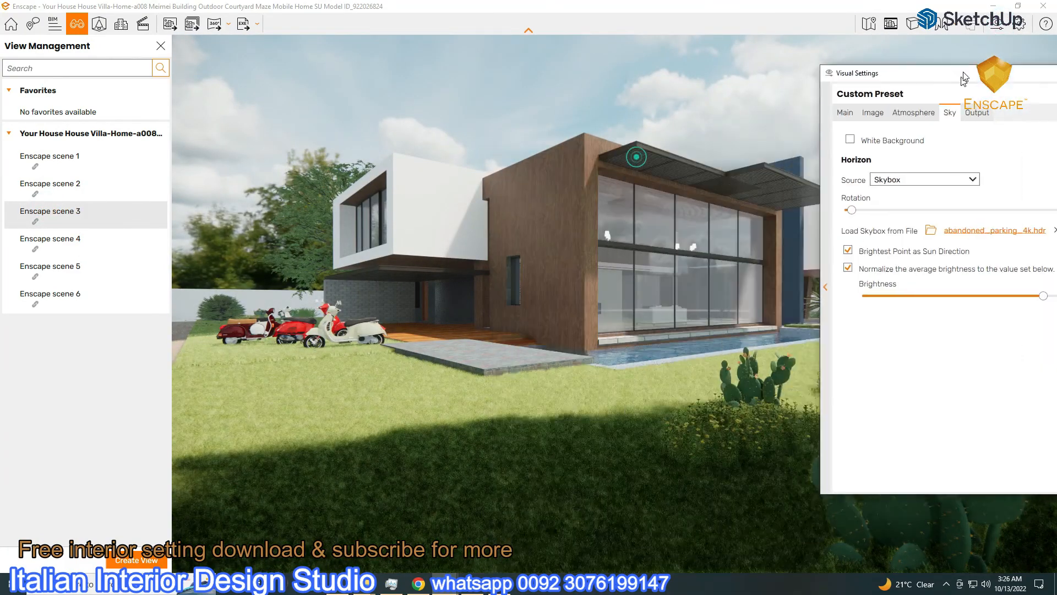
left_click_drag(977, 252, 908, 246)
left_click(772, 70)
left_click_drag(846, 38, 128, 58)
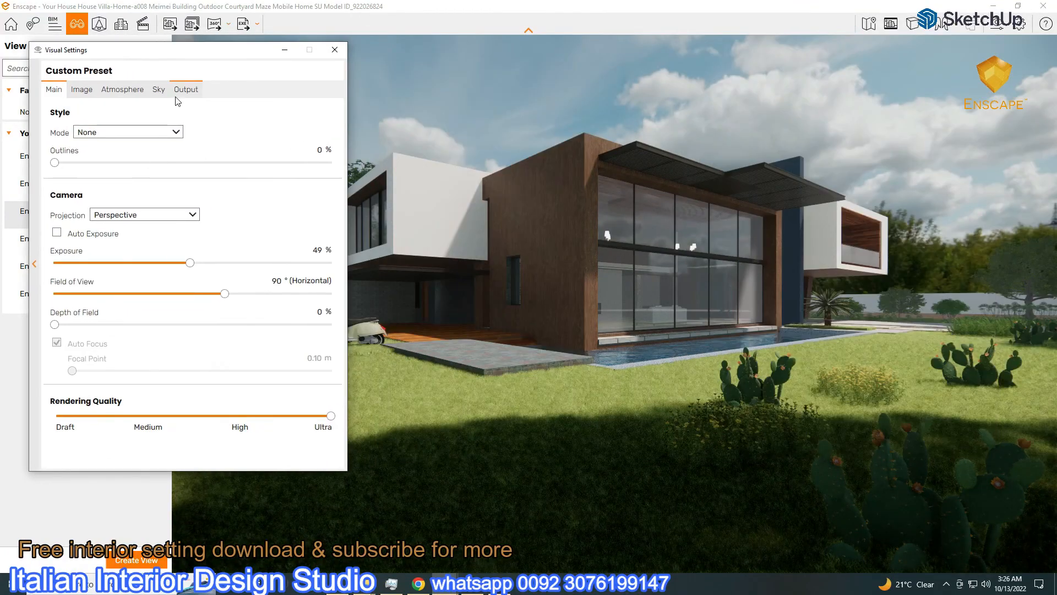
left_click(159, 89)
left_click_drag(237, 273, 255, 274)
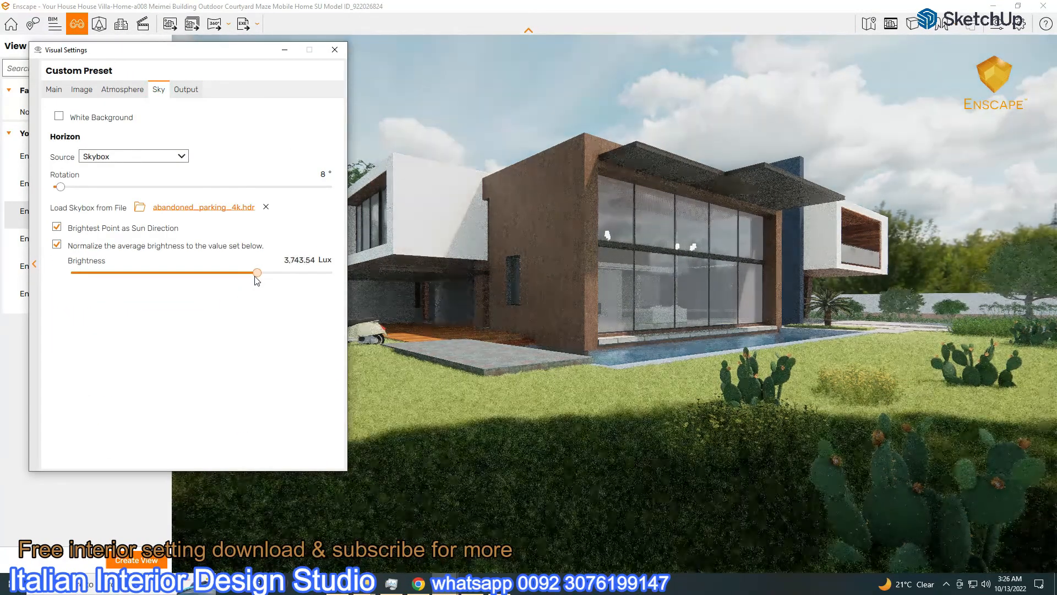
left_click_drag(158, 50, 882, 27)
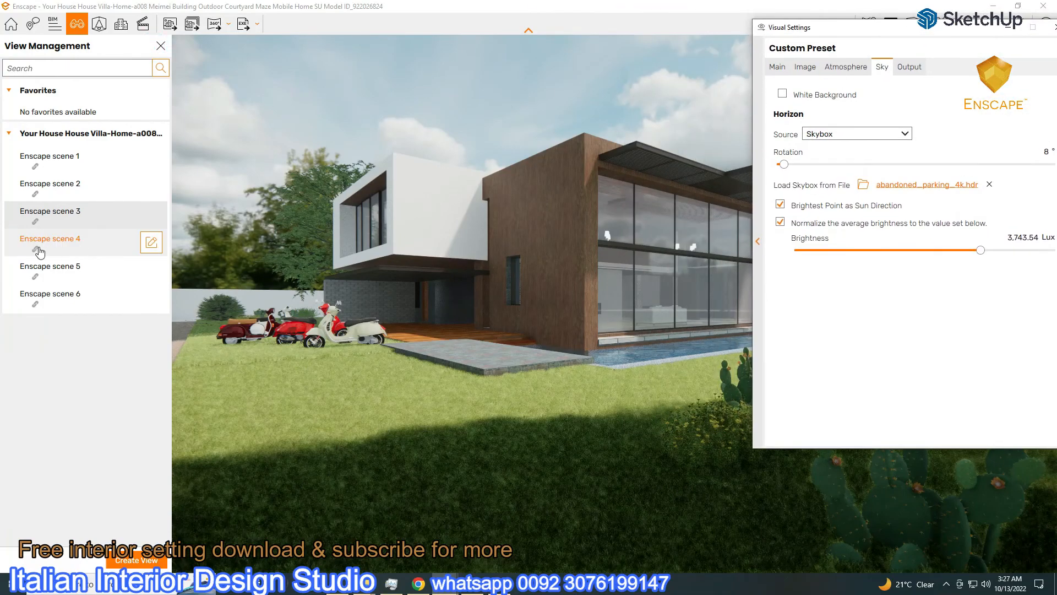
Cycle through scenes 4, 5 and 6, return to scene 1, and reopen the sky settings
left_click(40, 252)
left_click(52, 266)
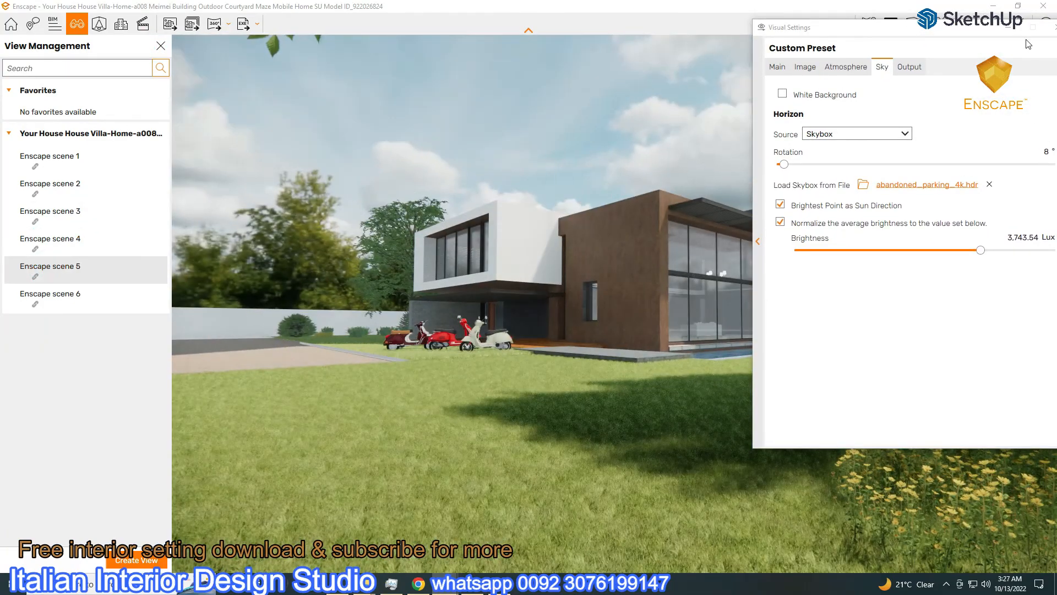
left_click(50, 294)
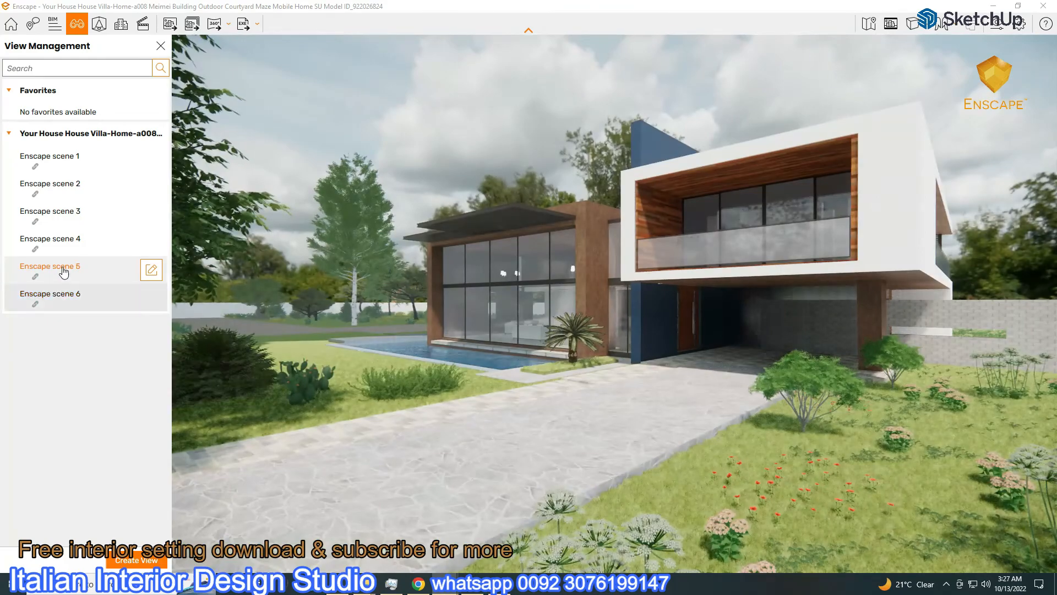
left_click(63, 270)
left_click(70, 240)
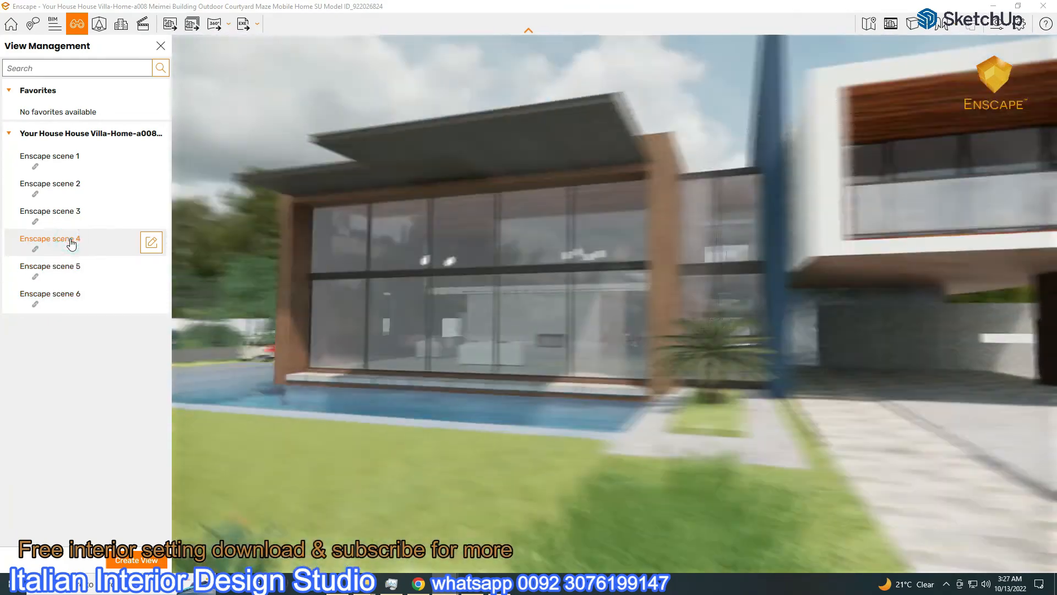
left_click(72, 215)
left_click(73, 188)
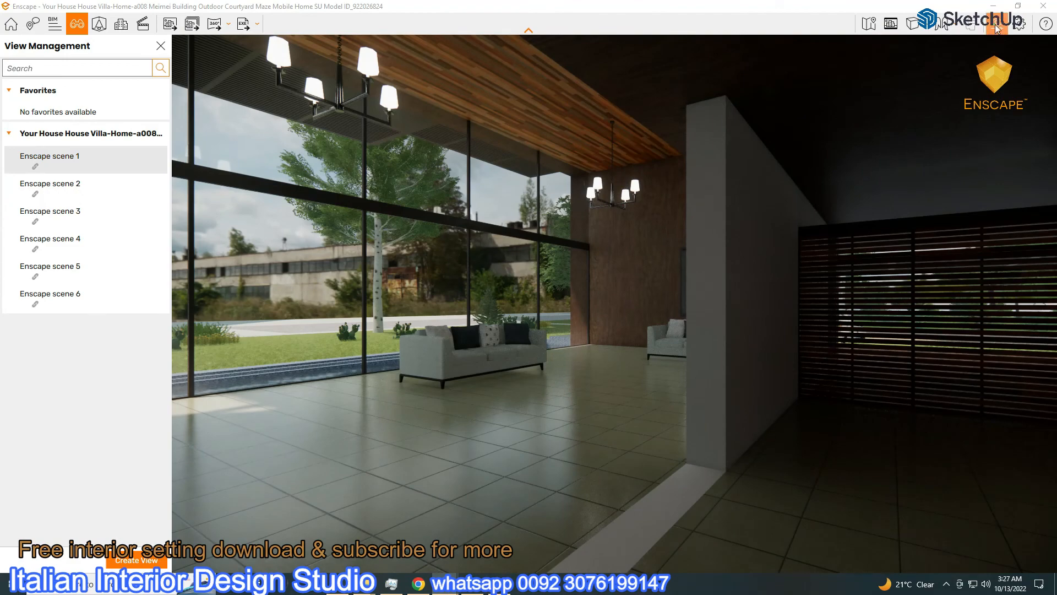
left_click(996, 24)
left_click(746, 80)
Try abandoned_slipway_4k.hdr as the skybox, rotating it and raising sky brightness
left_click(768, 201)
left_click_drag(846, 82, 363, 86)
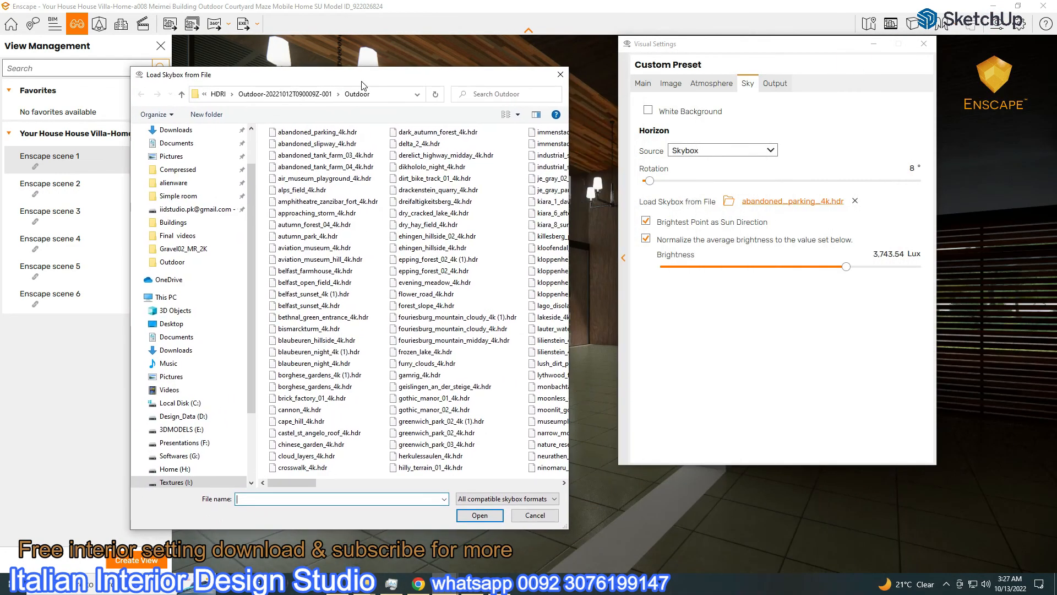
double_click(327, 145)
left_click_drag(651, 181, 781, 182)
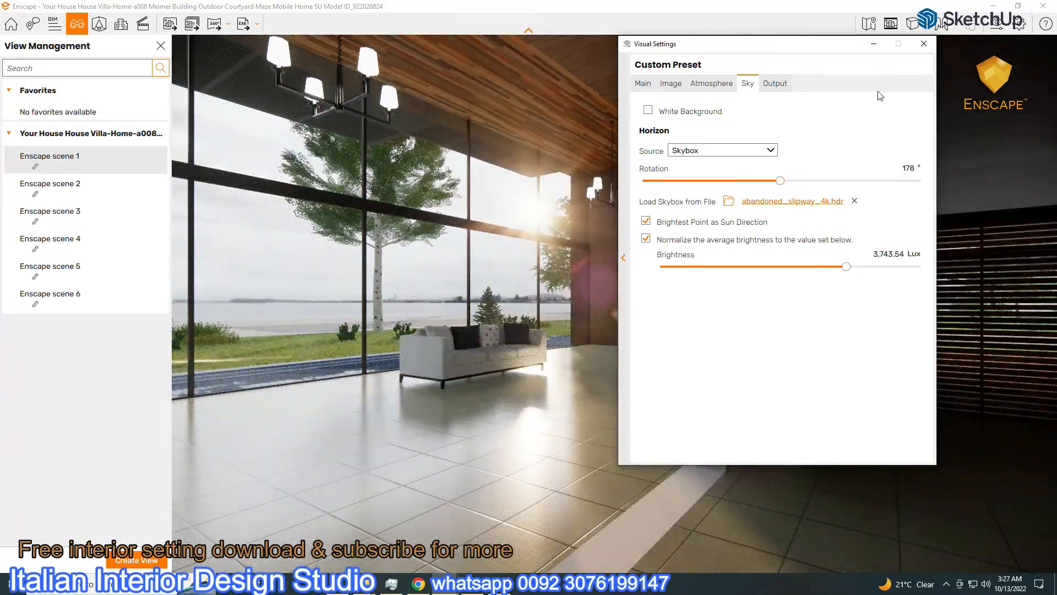
left_click_drag(782, 182, 941, 212)
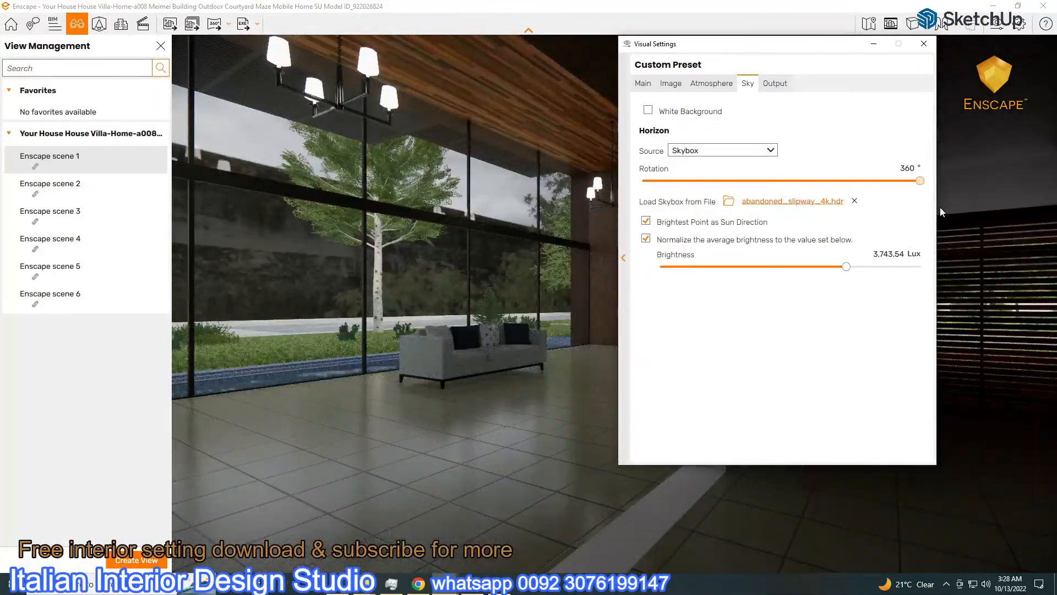
left_click(814, 204)
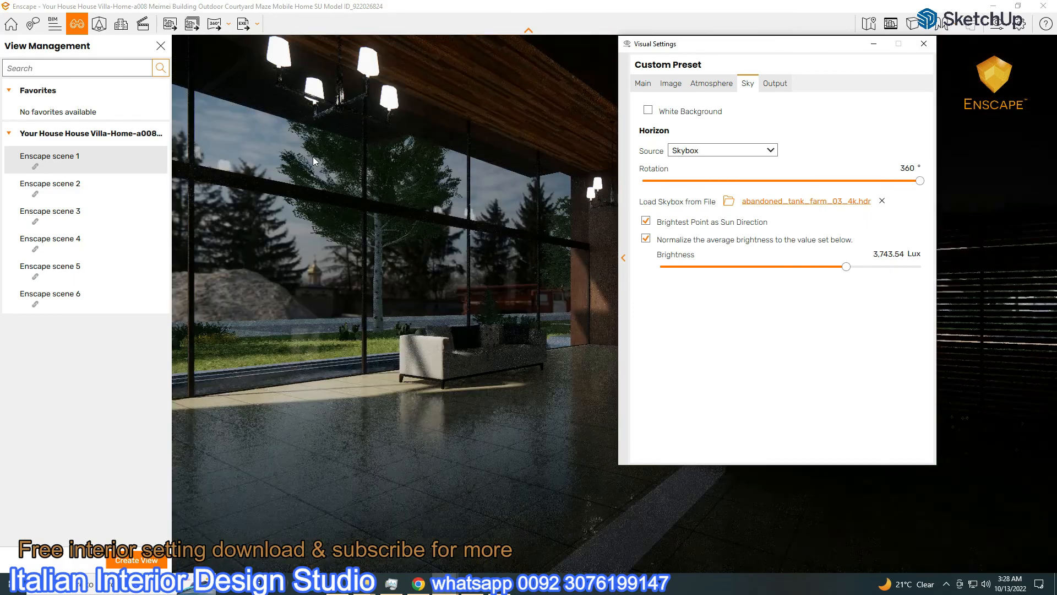
left_click_drag(920, 185, 678, 185)
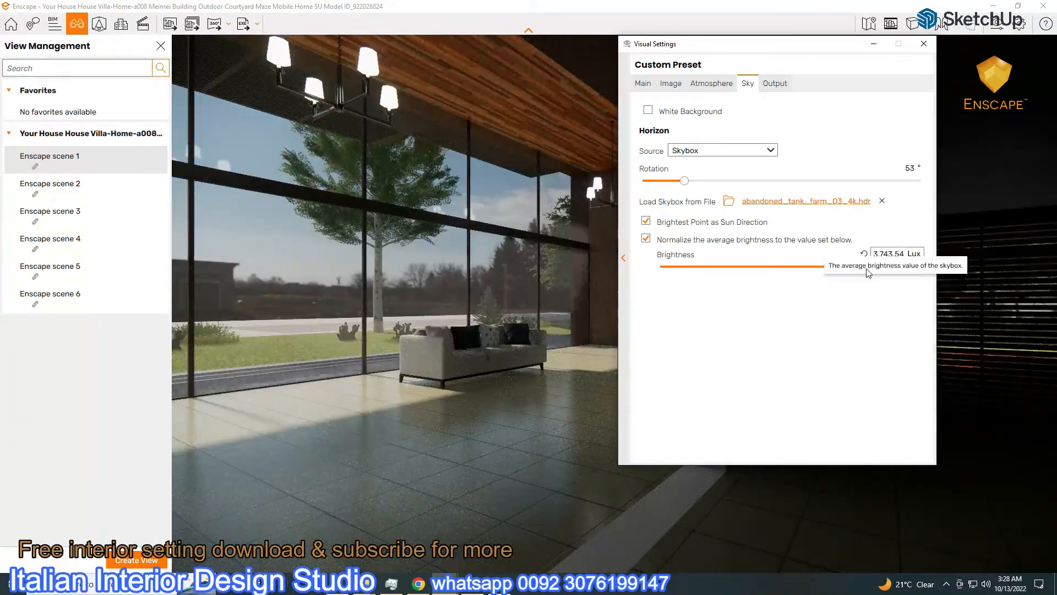
left_click_drag(846, 267, 855, 269)
Load abandoned_tank_farm_04_4k.hdr as the skybox at 314° rotation and view scene 1
left_click(793, 202)
double_click(326, 172)
left_click_drag(685, 180, 865, 181)
left_click(870, 43)
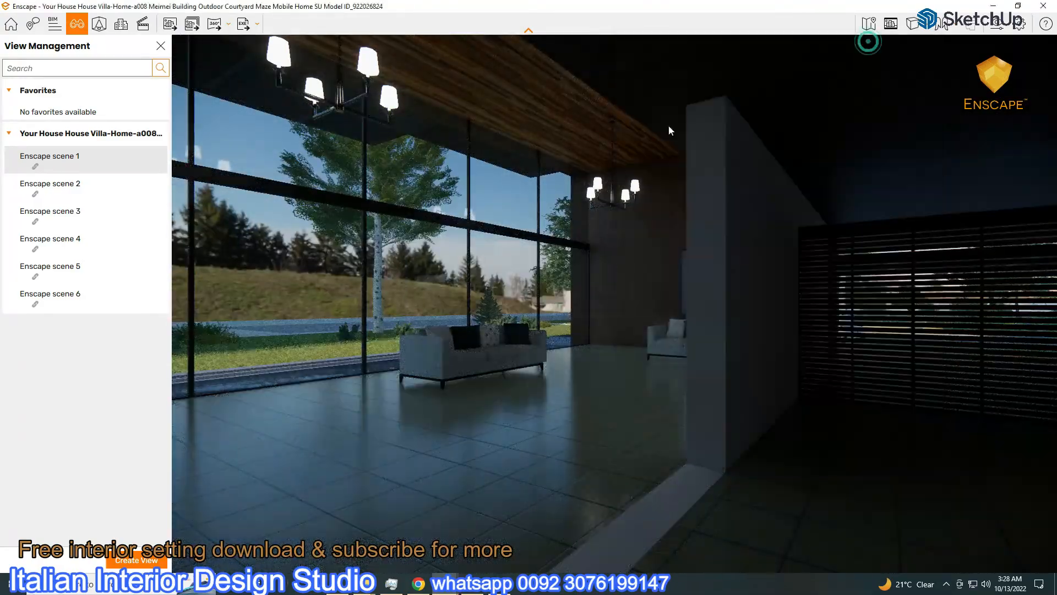
left_click(52, 164)
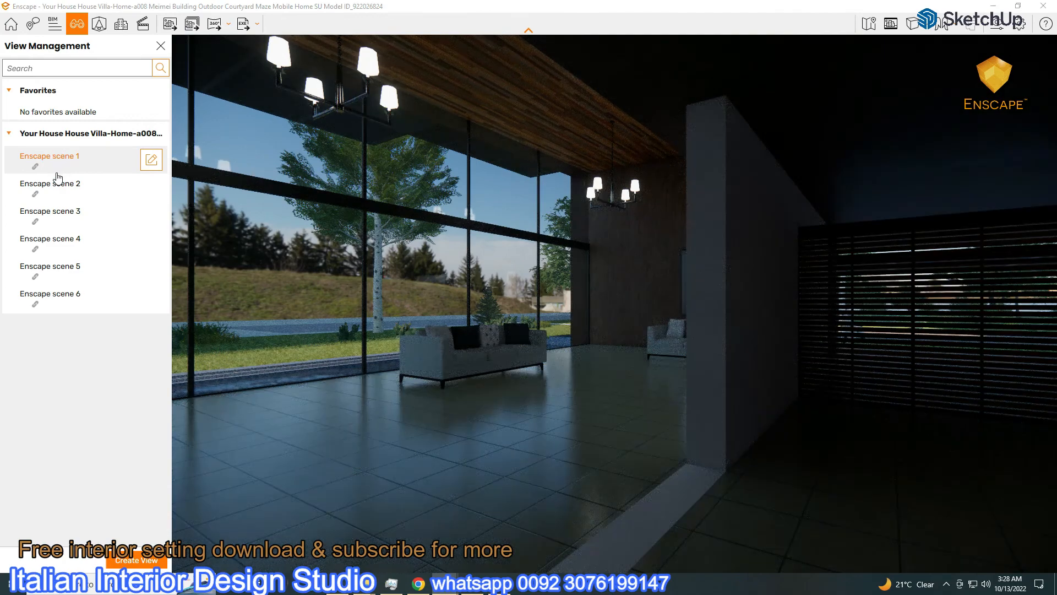
Raise sky brightness to 6,790.83 Lux and exposure to 52%
left_click(996, 24)
left_click_drag(852, 266, 857, 266)
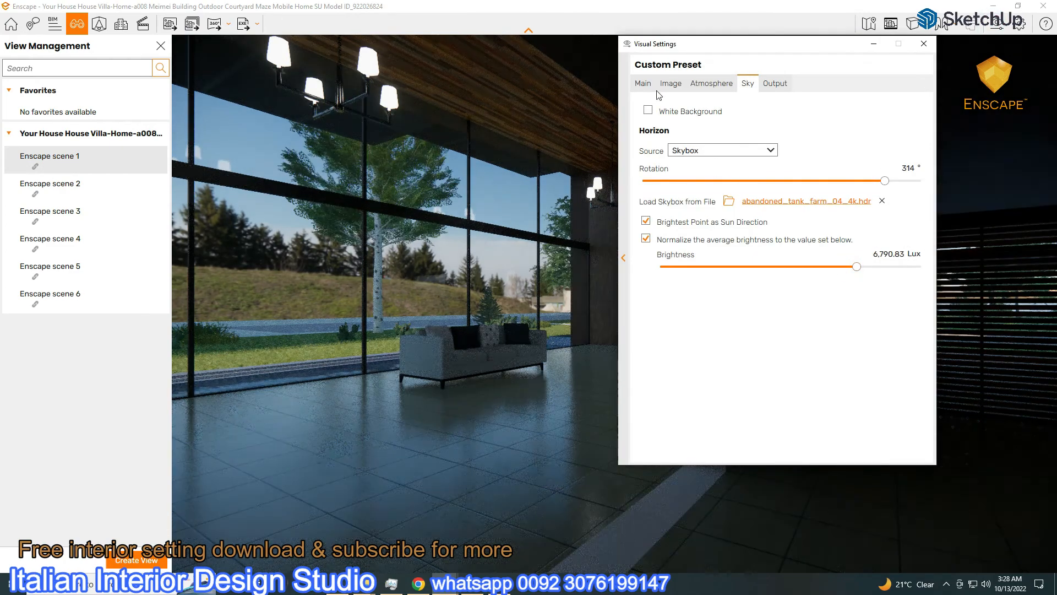
left_click(645, 85)
left_click_drag(779, 257, 788, 257)
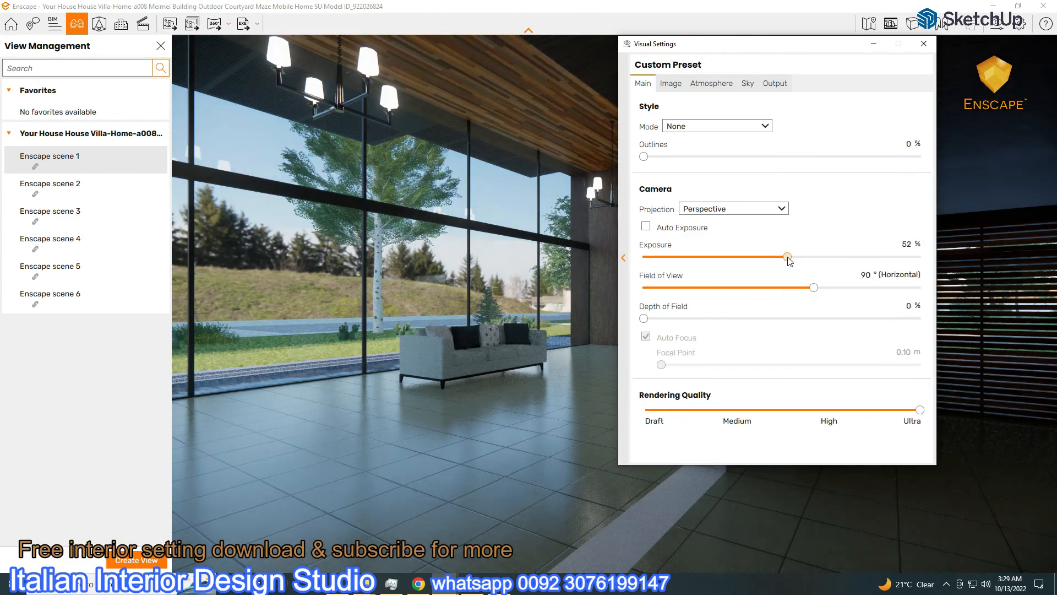
left_click(52, 184)
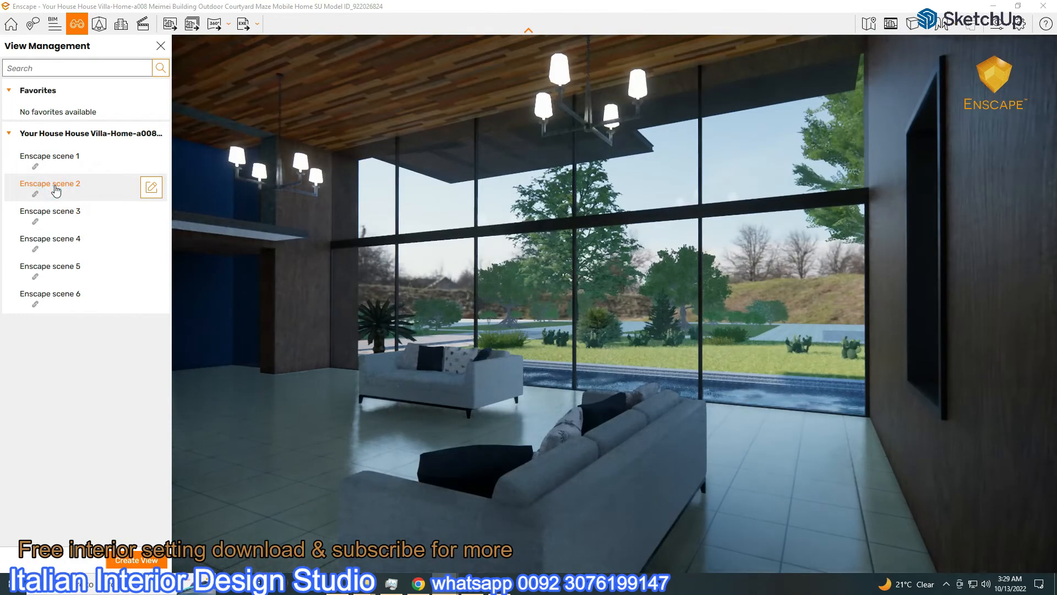
Fly to the scene 4 exterior, lower exposure to 51%, and rotate the skybox
left_click(54, 212)
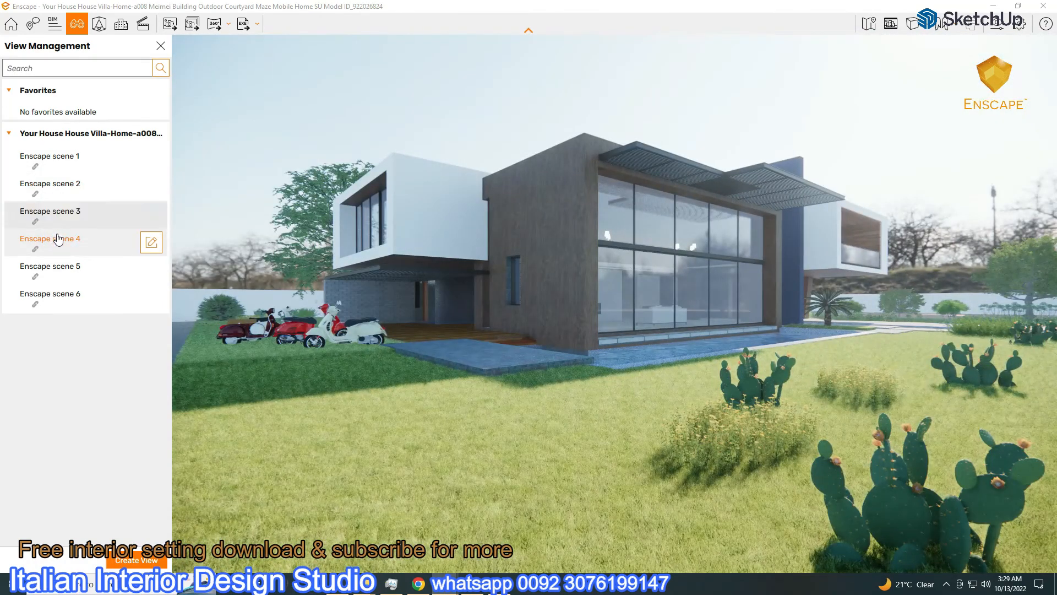
left_click(58, 238)
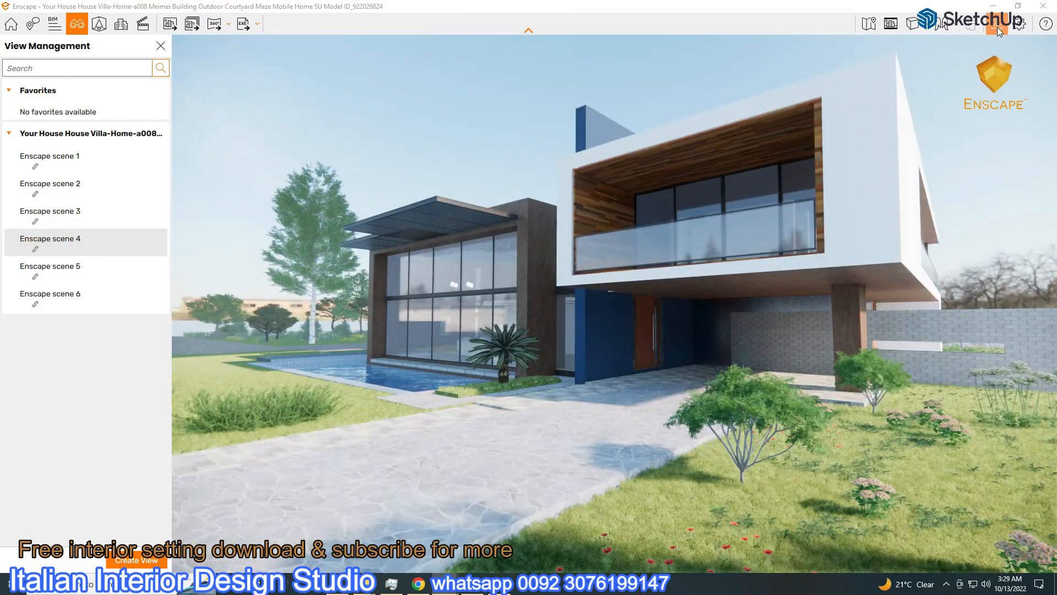
left_click(997, 29)
left_click_drag(789, 260, 786, 262)
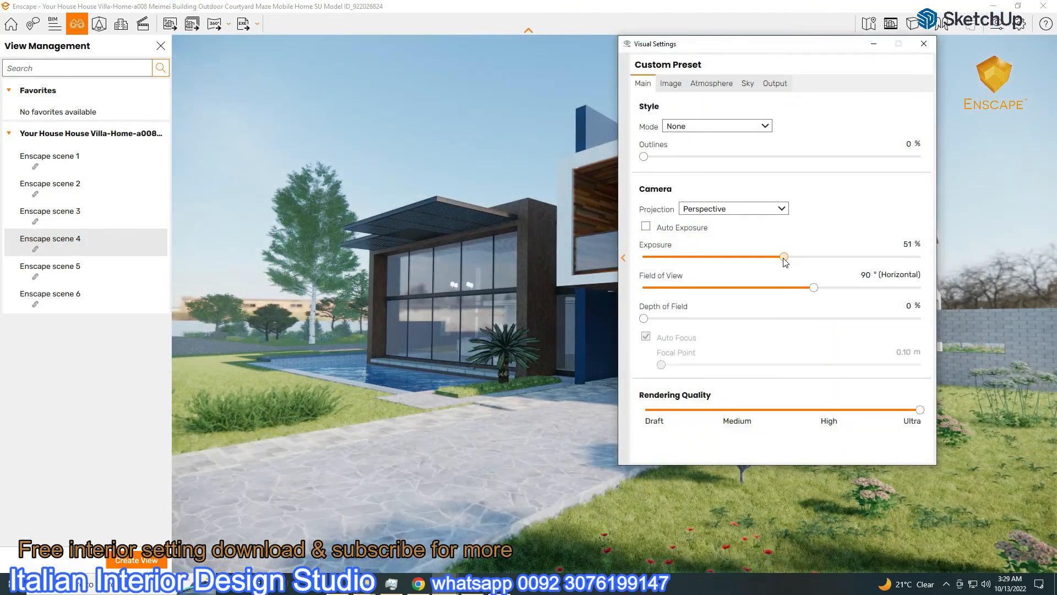
left_click(741, 85)
left_click_drag(885, 181, 728, 204)
left_click_drag(688, 51, 32, 272)
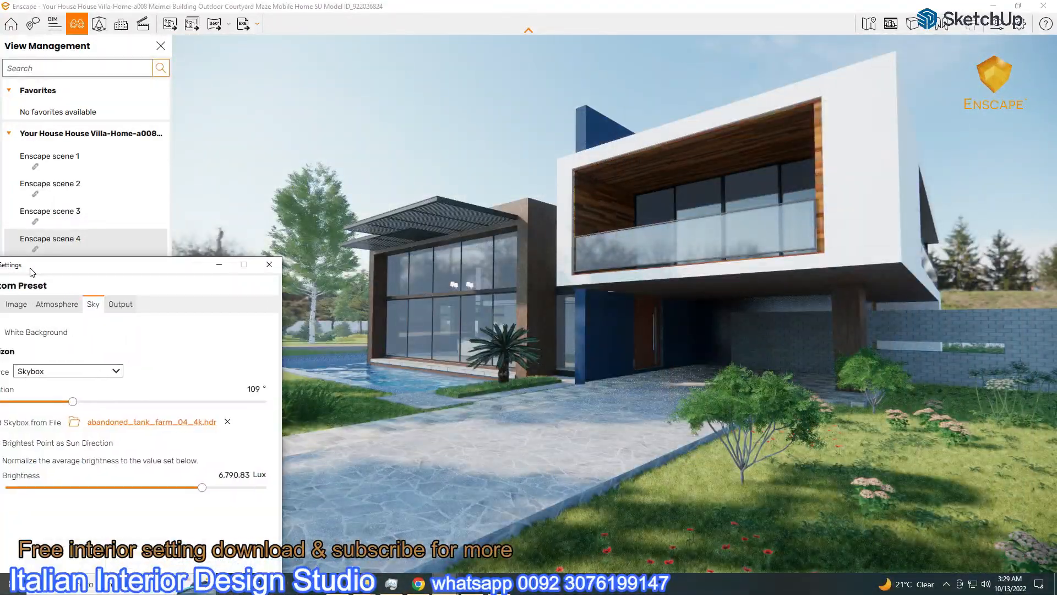
Load air_museum_playground_4k.hdr at 279° rotation and about 3,986 Lux sky brightness
left_click(121, 422)
left_click(121, 422)
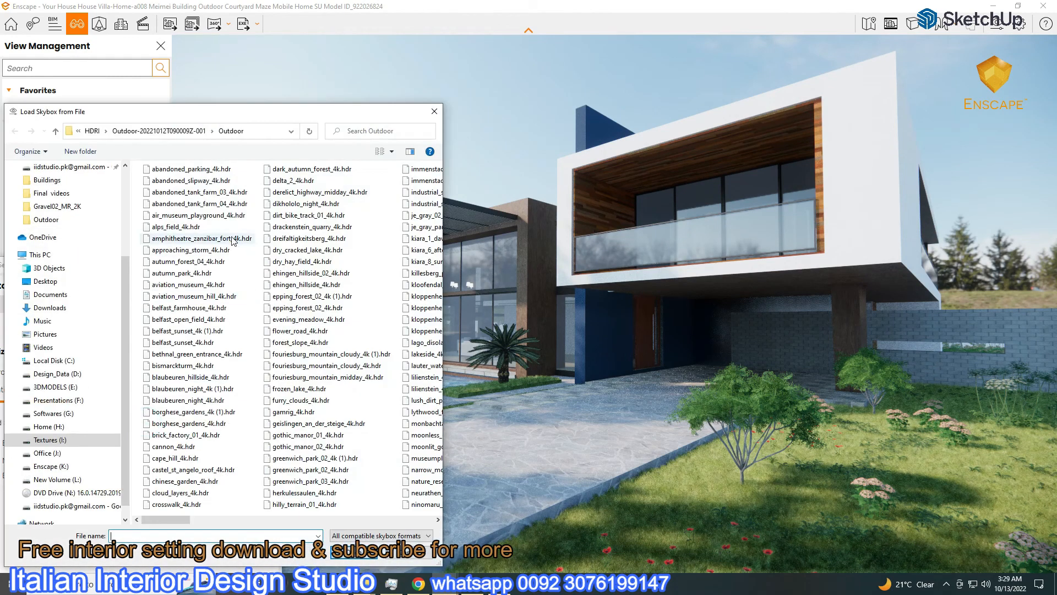
double_click(191, 207)
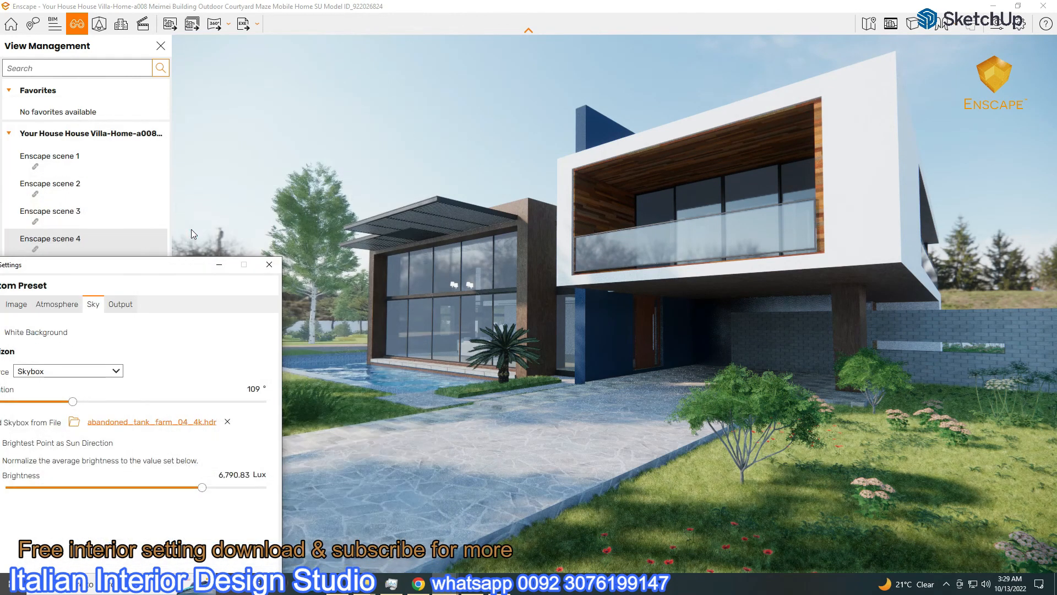
left_click(150, 422)
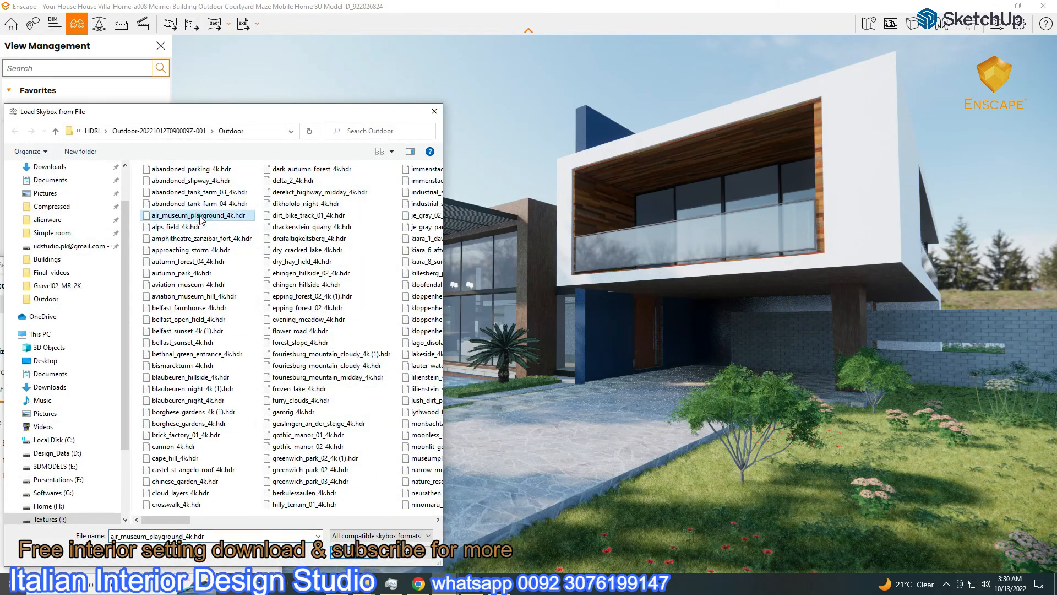
double_click(200, 216)
left_click_drag(213, 266, 916, 111)
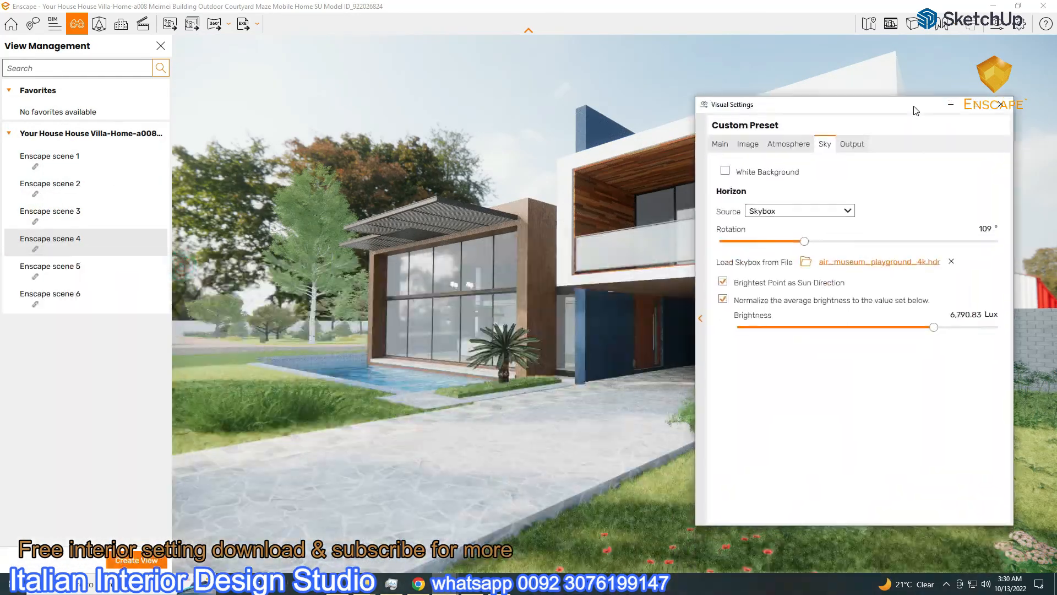
left_click_drag(806, 245, 749, 298)
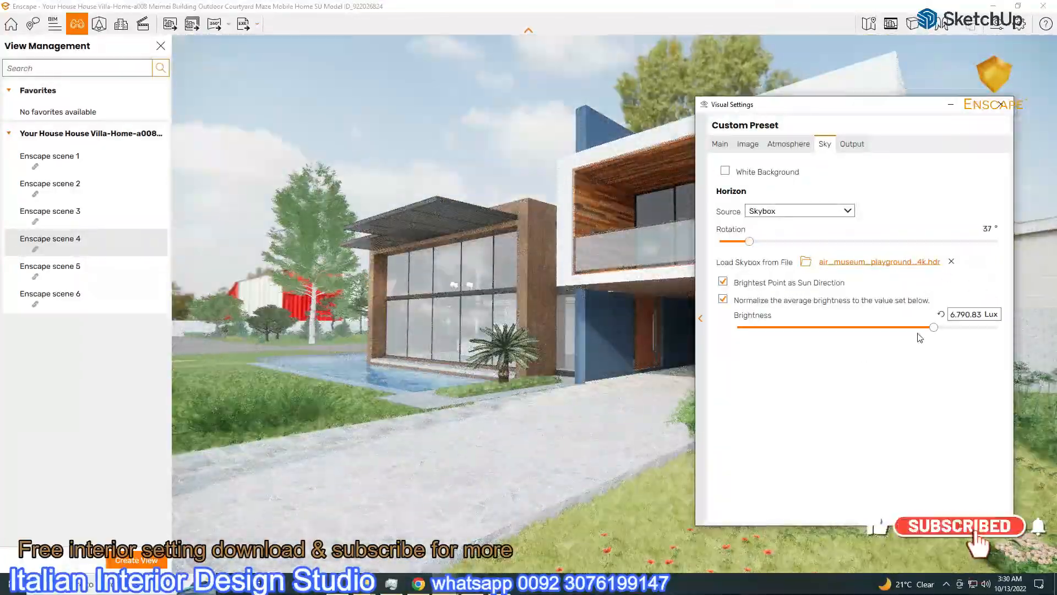
left_click_drag(936, 331, 928, 333)
Set the camera exposure to 49%
left_click(719, 144)
left_click(857, 319)
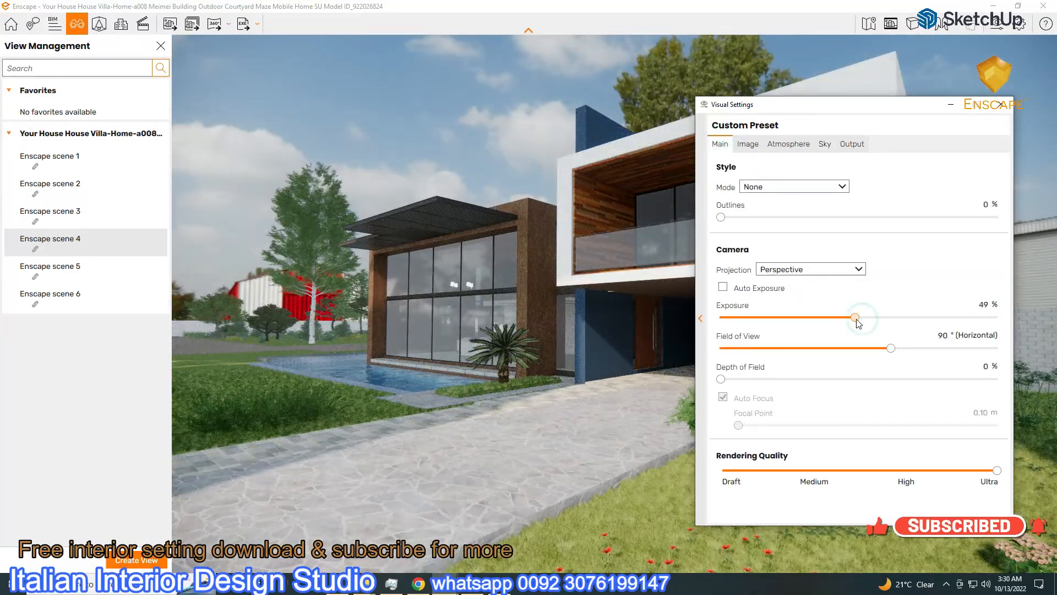
left_click_drag(903, 113, 845, 163)
left_click(765, 194)
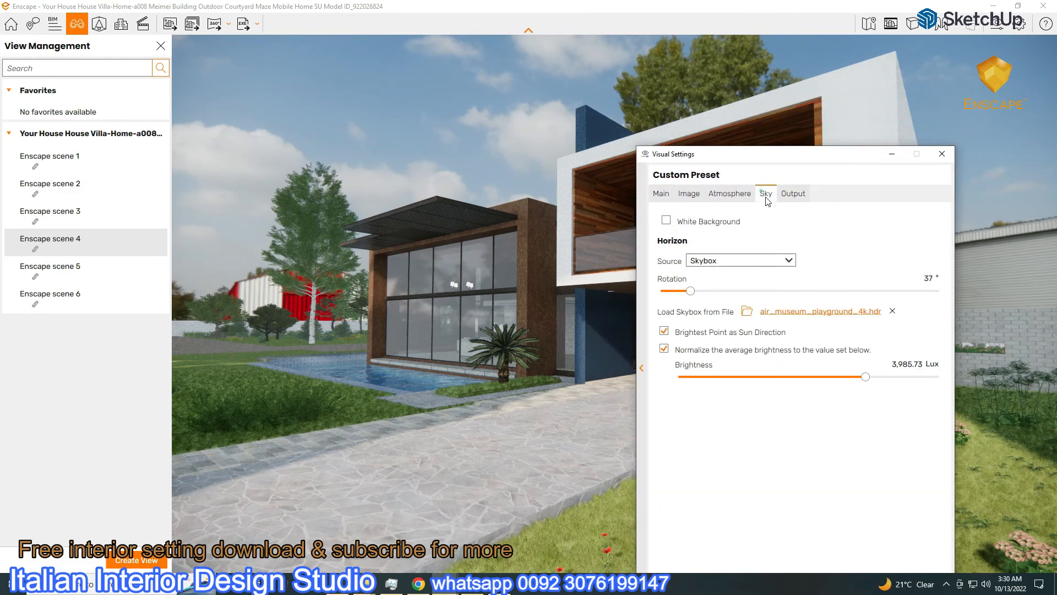
Try amphitheatre_zanzibar_fort_4k.hdr, then settle on approaching_storm_4k.hdr and adjust its rotation
left_click(808, 314)
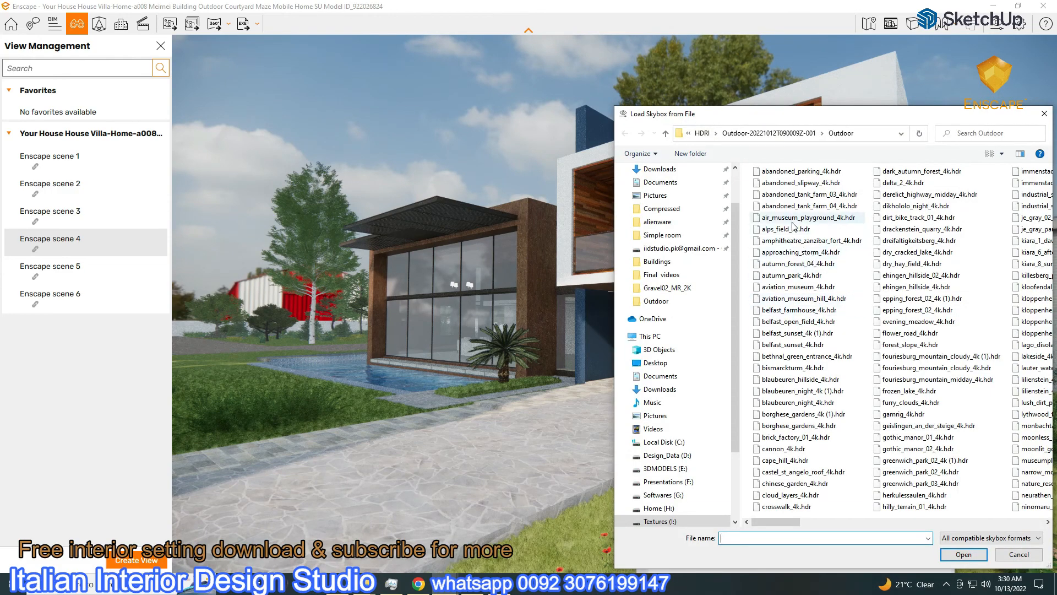
double_click(796, 241)
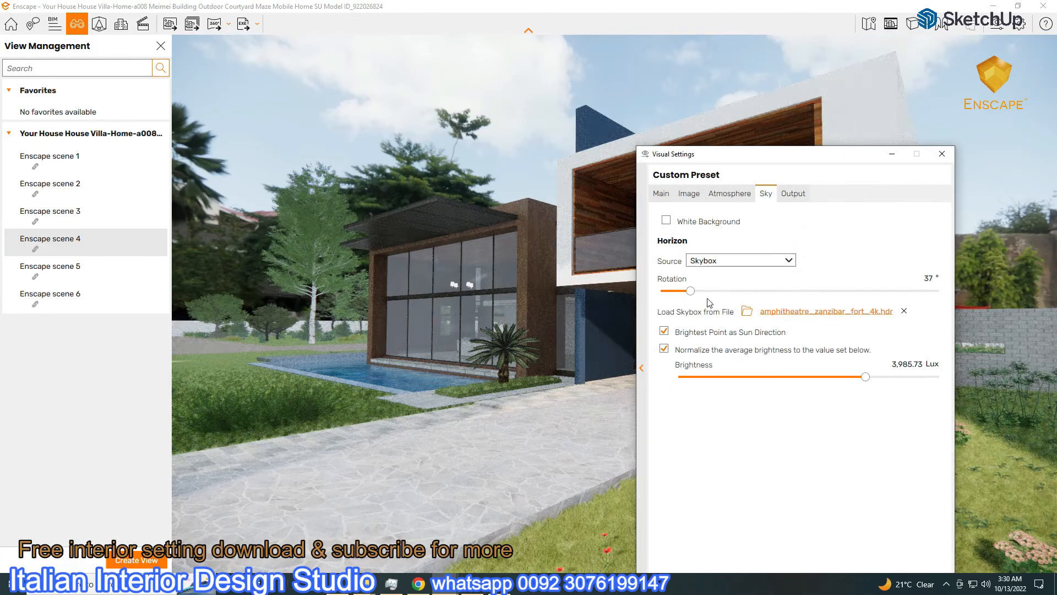
left_click_drag(691, 291, 883, 307)
left_click(860, 312)
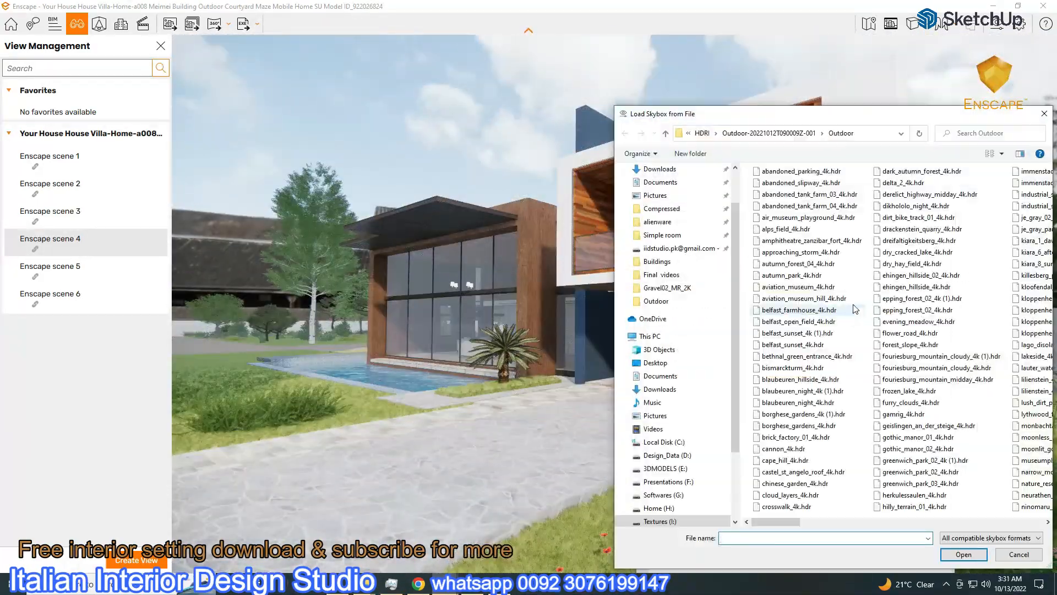
double_click(809, 253)
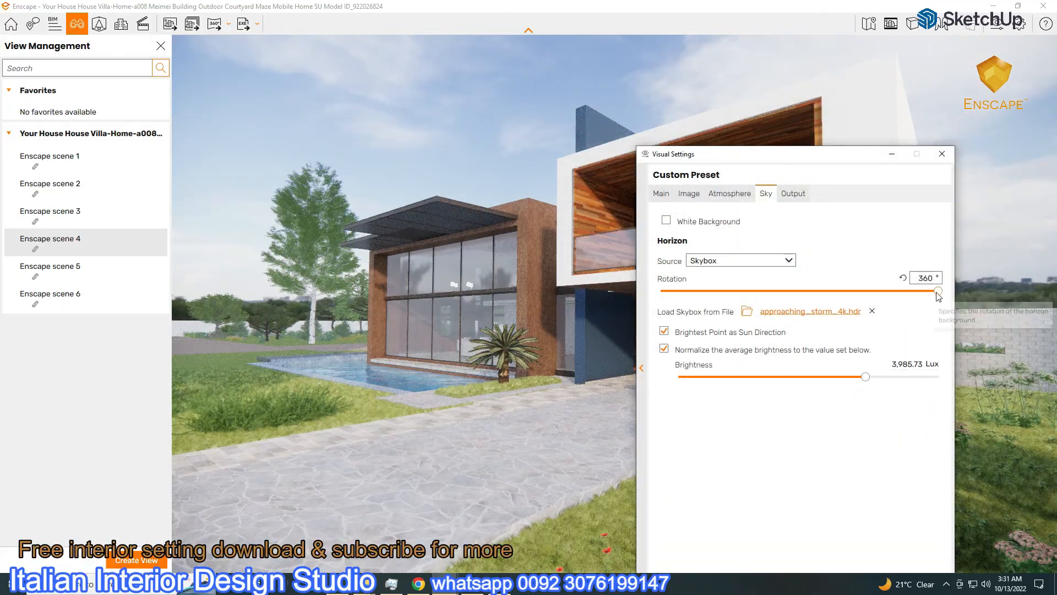
left_click_drag(939, 296, 688, 342)
left_click(893, 153)
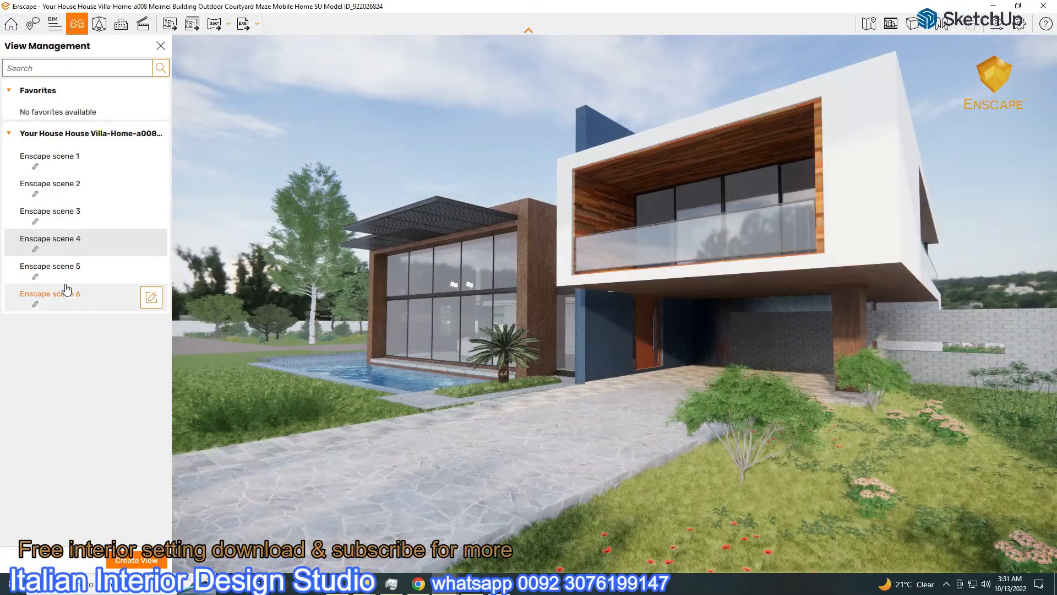
Rotate the sky to 164° for the scene 1 interior view
left_click(77, 157)
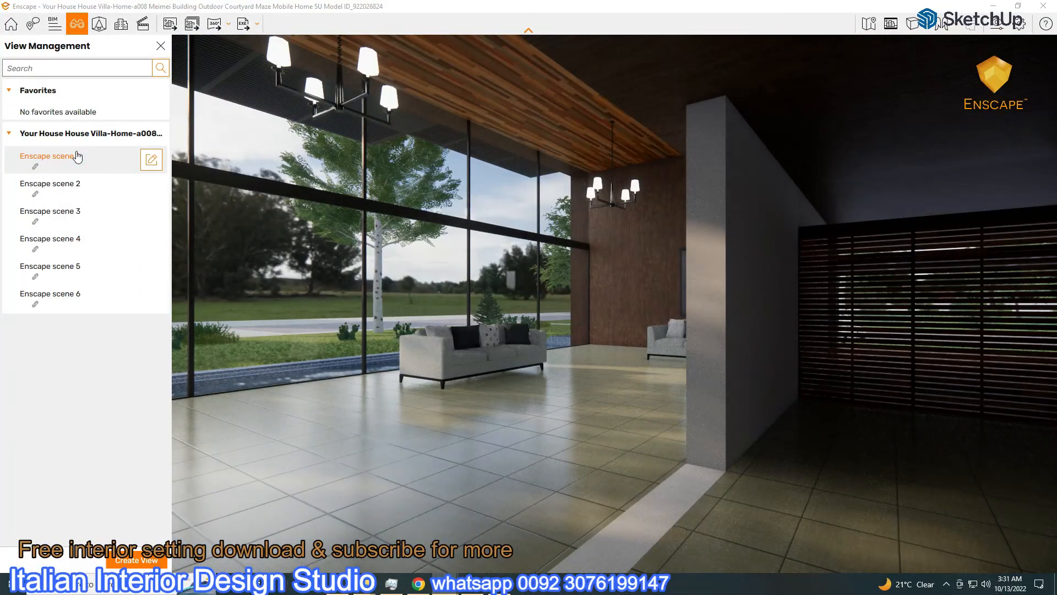
left_click(994, 25)
left_click_drag(690, 291, 893, 318)
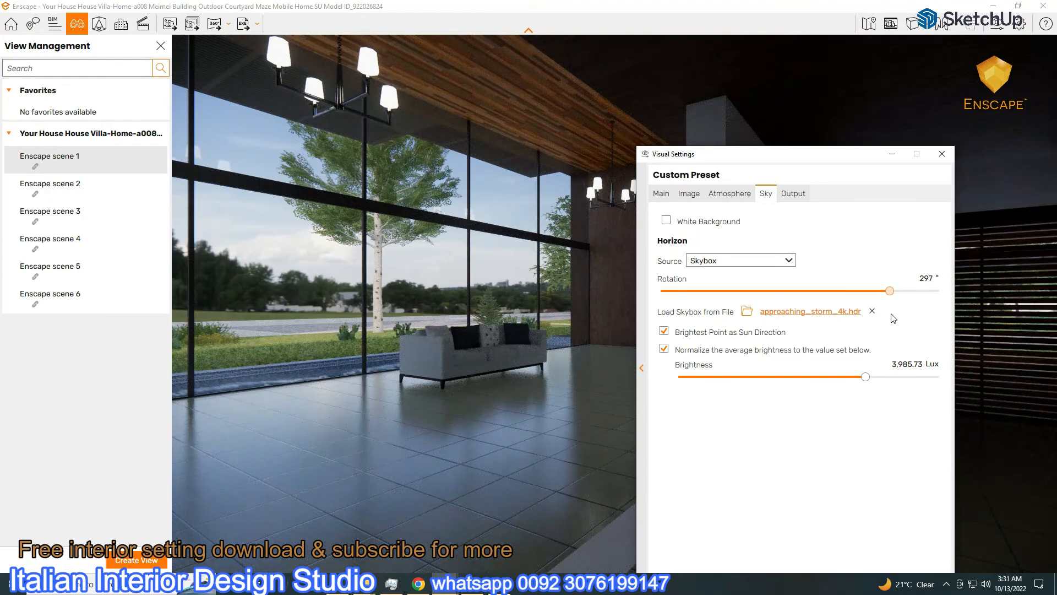
left_click(892, 154)
On the scene 3 exterior, rotate the sky from 297° to 179° and nudge brightness up
left_click(76, 193)
left_click(70, 214)
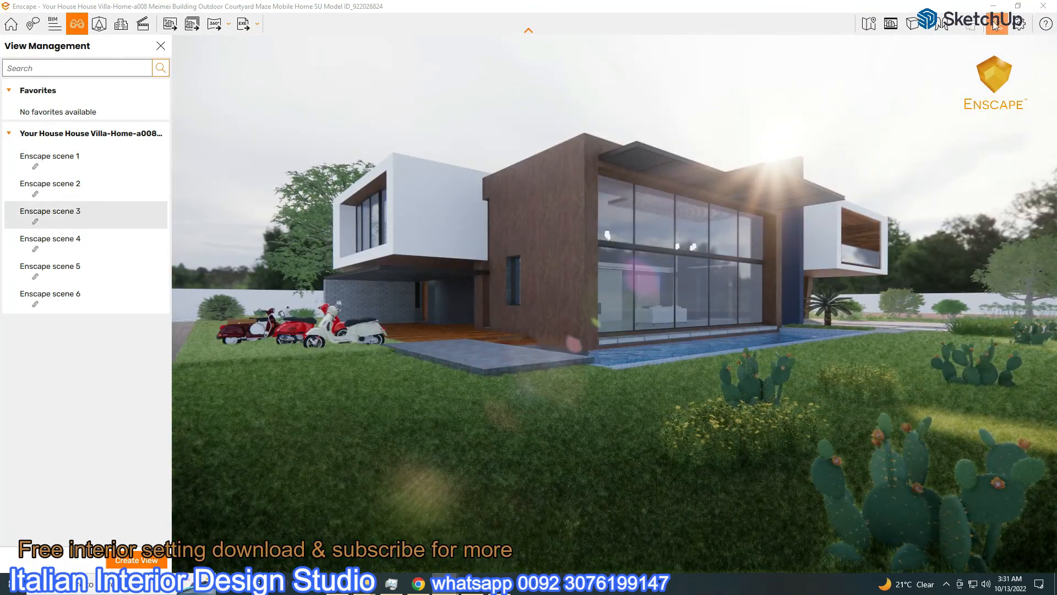
left_click(995, 26)
left_click_drag(786, 132, 337, 127)
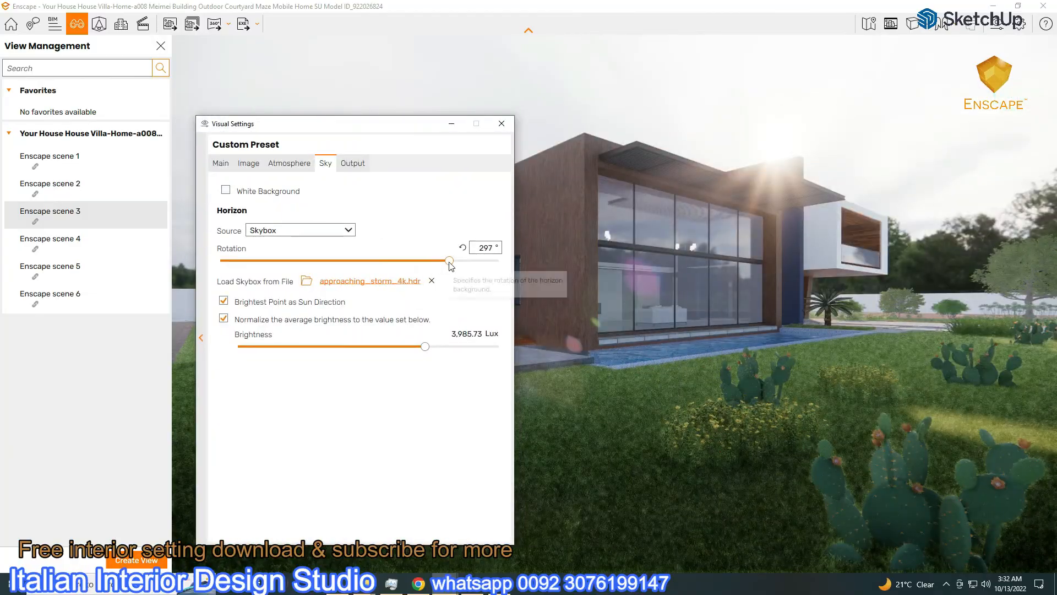
left_click_drag(450, 260, 358, 261)
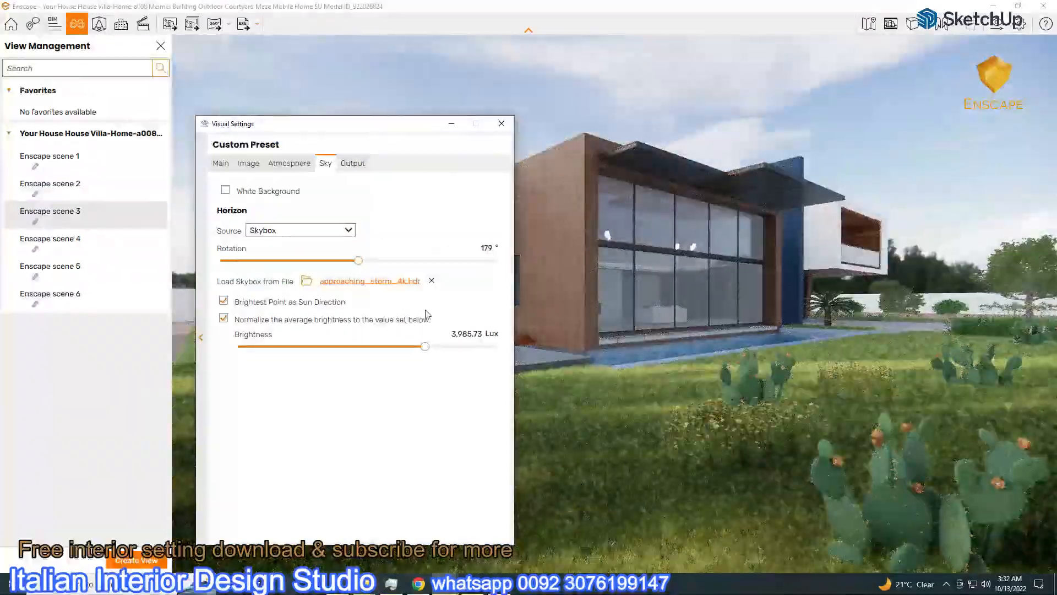
left_click_drag(428, 351, 432, 349)
left_click(222, 164)
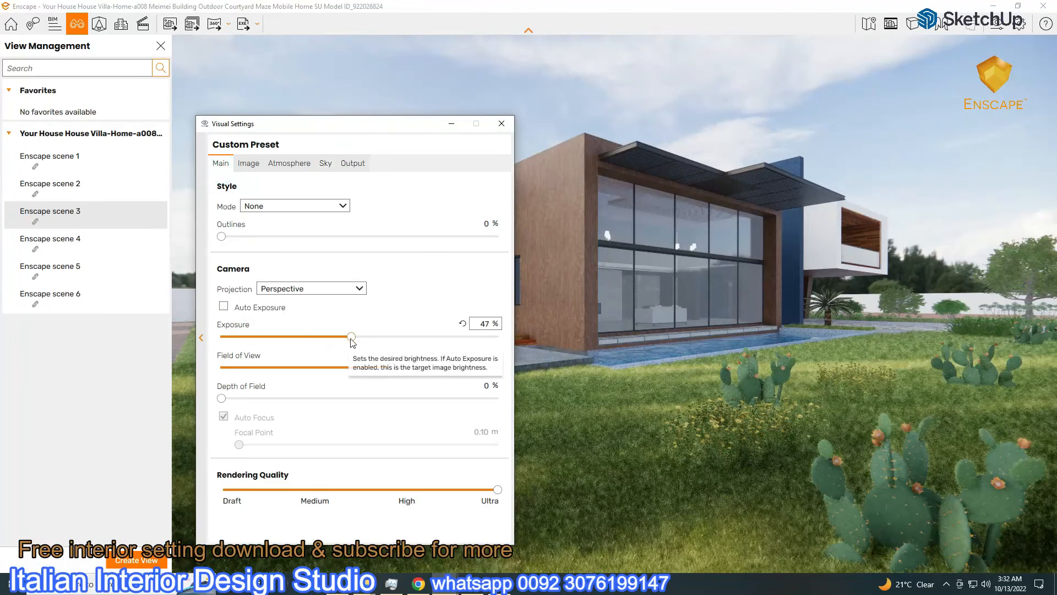
left_click_drag(404, 125, 552, 212)
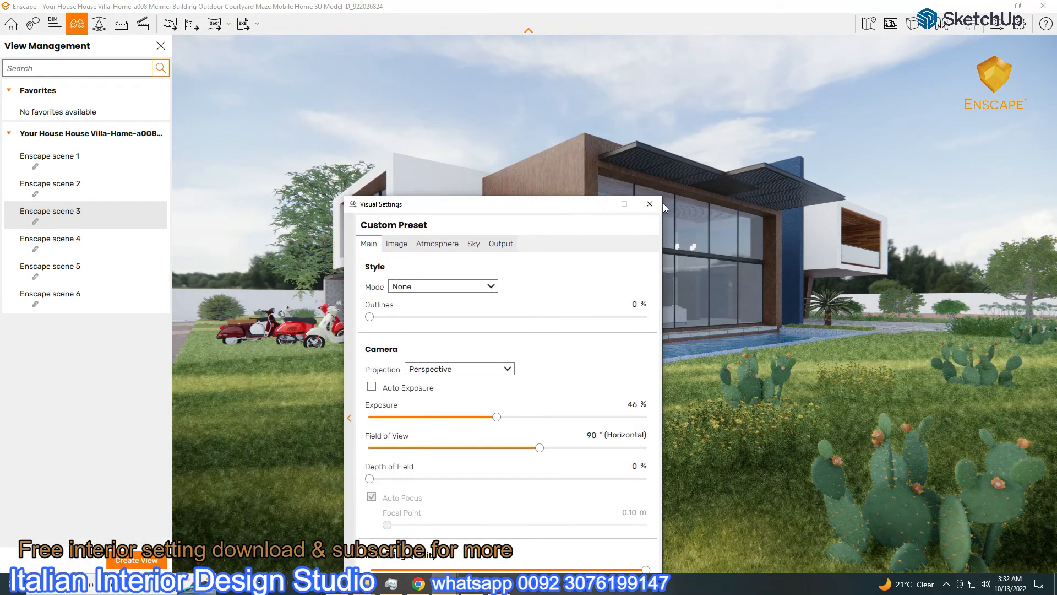
left_click(473, 244)
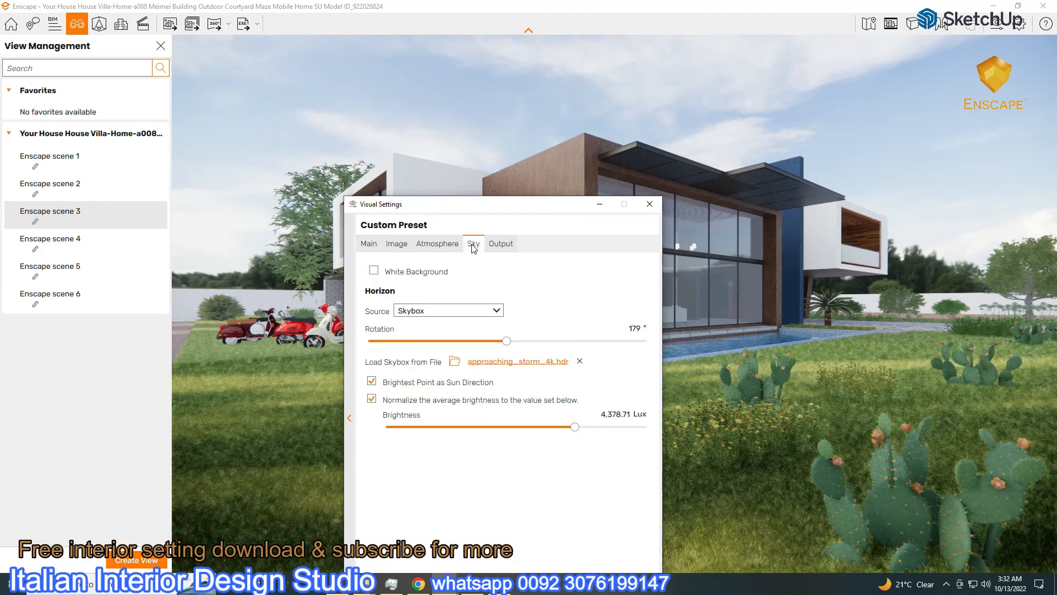
Try autumn_forest_04_4k.hdr at 32°, then view the scene 1 interior with the sky at 103°
left_click(500, 367)
double_click(529, 264)
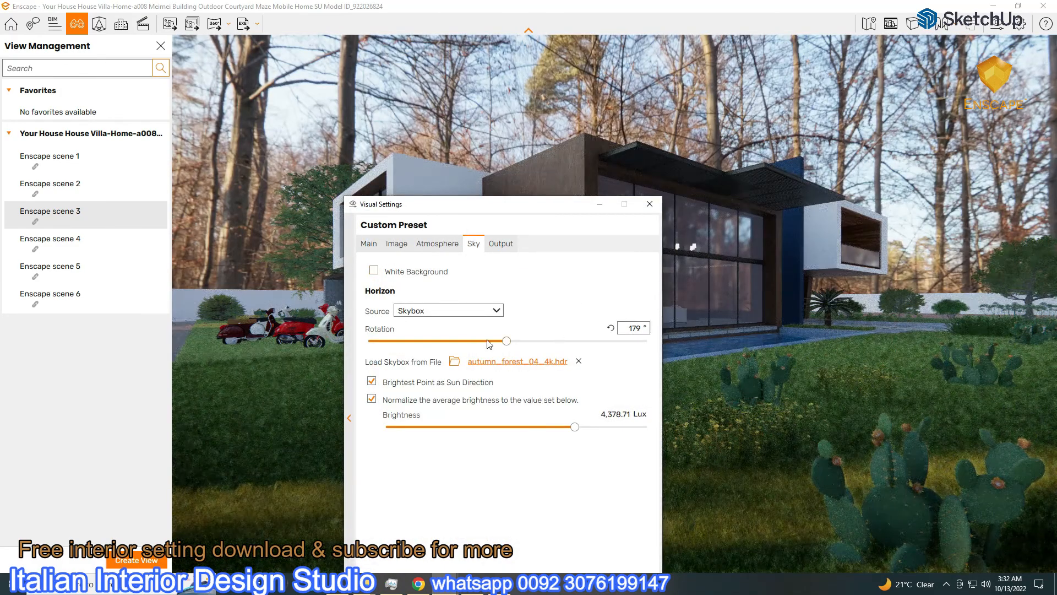
left_click_drag(488, 341, 393, 341)
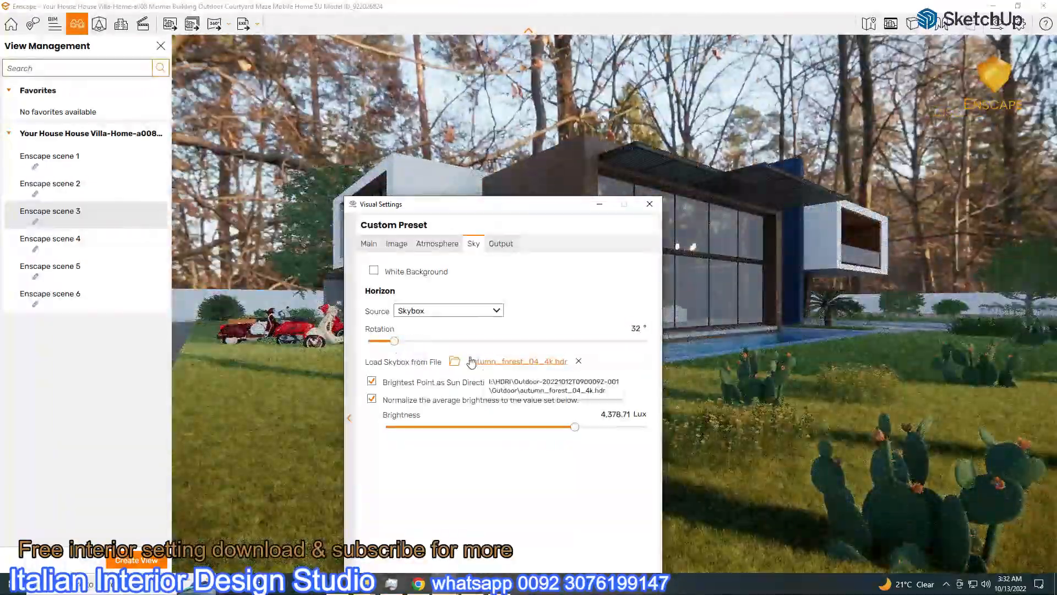
left_click(64, 159)
left_click_drag(496, 203, 882, 95)
left_click_drag(781, 231, 881, 231)
Load autumn_park_4k.hdr rotated to 360° at 13,115.61 Lux brightness
left_click(880, 252)
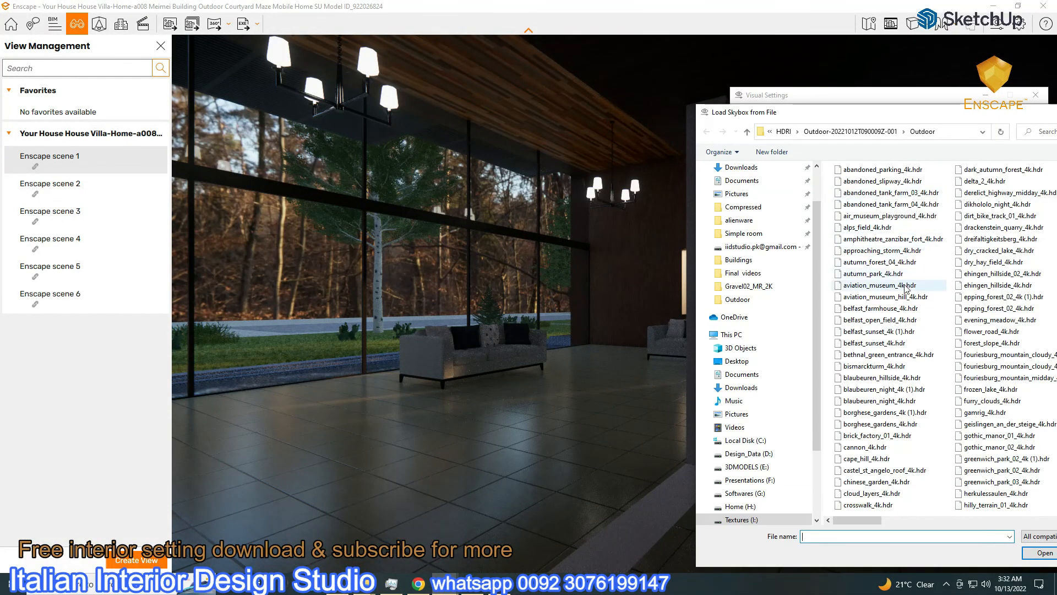
double_click(898, 274)
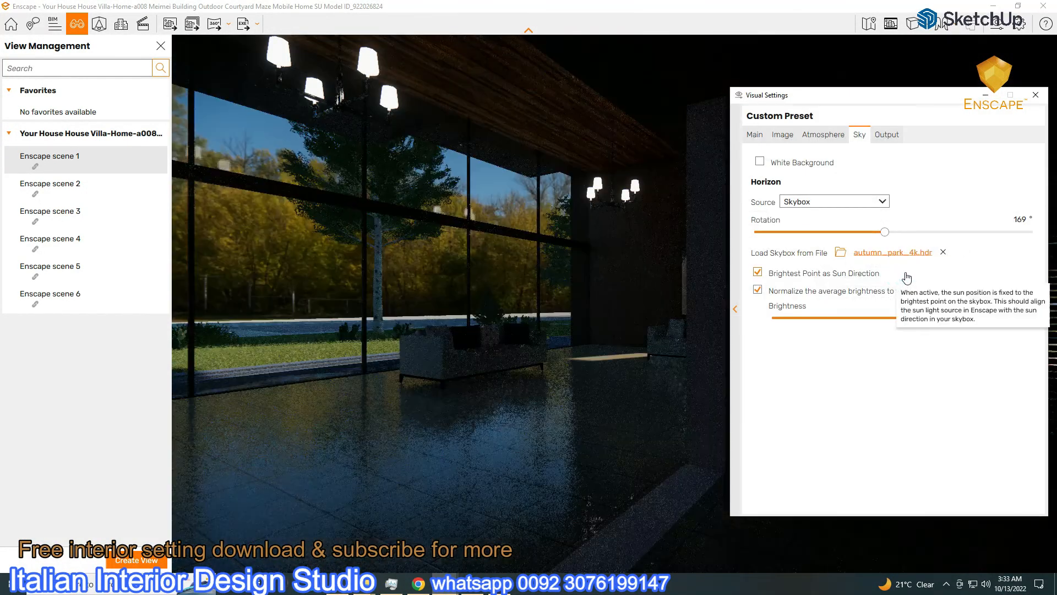
left_click_drag(885, 232, 773, 272)
left_click_drag(963, 323, 906, 319)
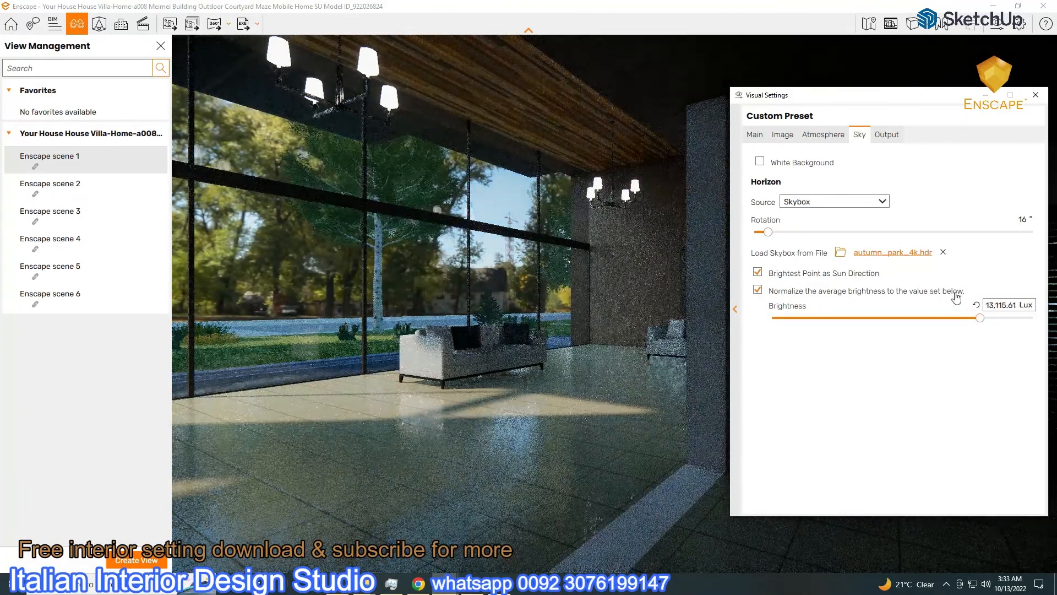
Load aviation_museum_4k.hdr and rotate it to 333° so aircraft appear behind the glass
left_click(755, 134)
left_click_drag(808, 95, 606, 99)
left_click(620, 139)
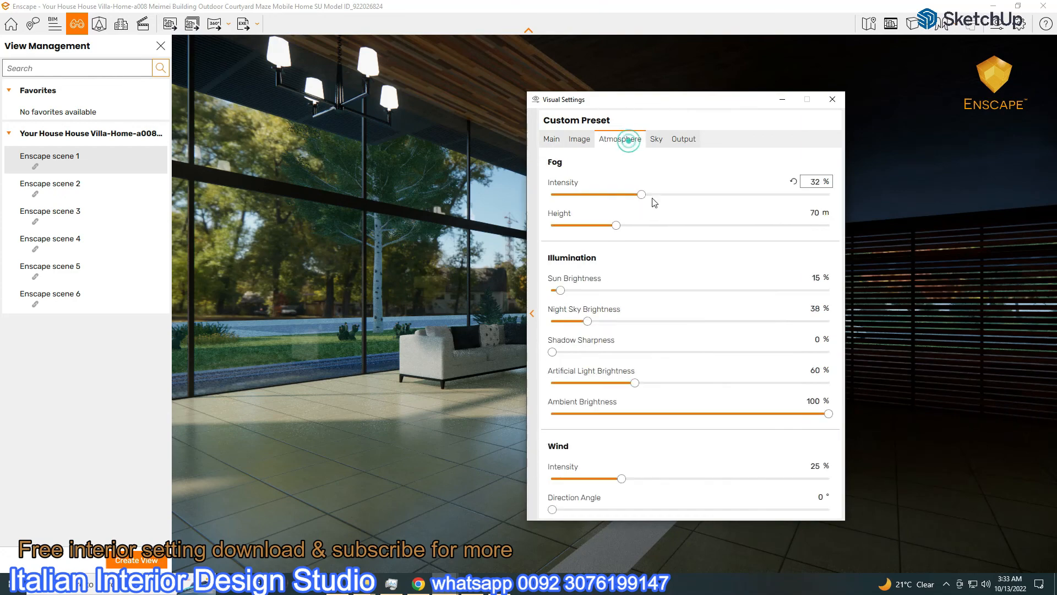
left_click(657, 140)
left_click(685, 258)
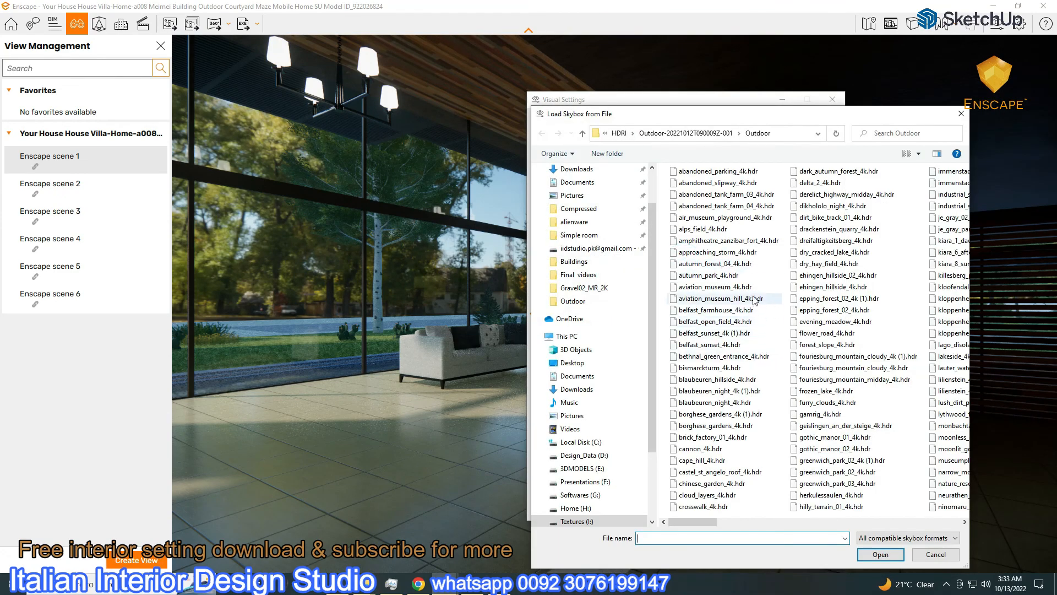
double_click(738, 287)
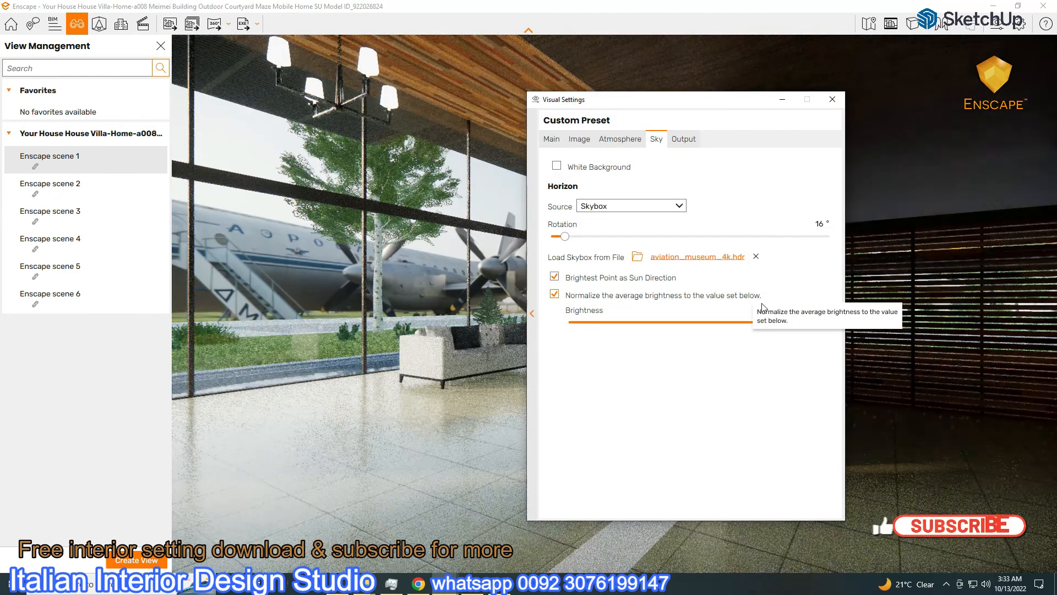
left_click_drag(565, 237, 808, 237)
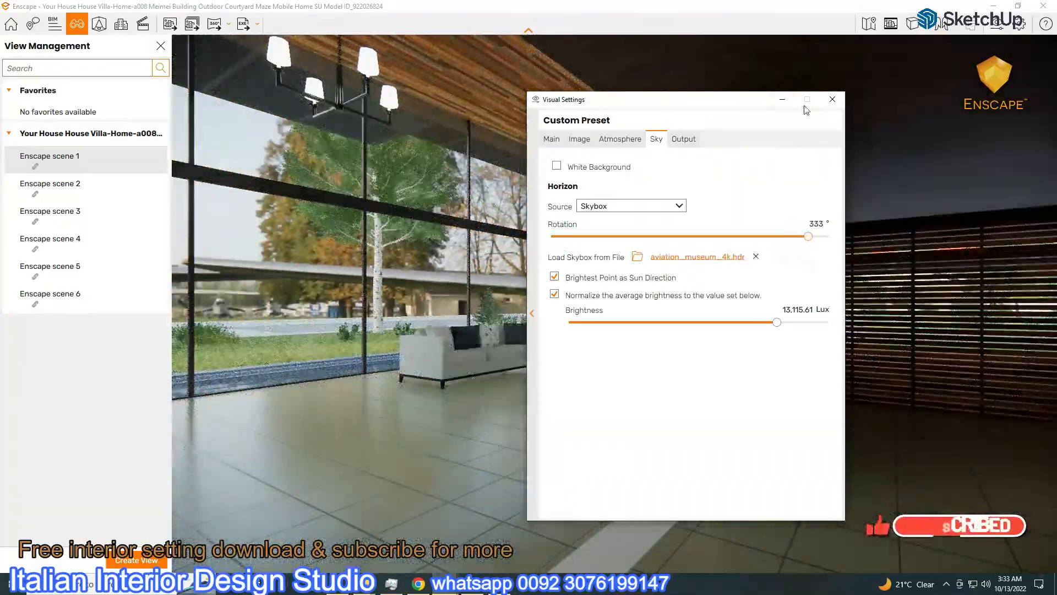
left_click(782, 99)
left_click(63, 184)
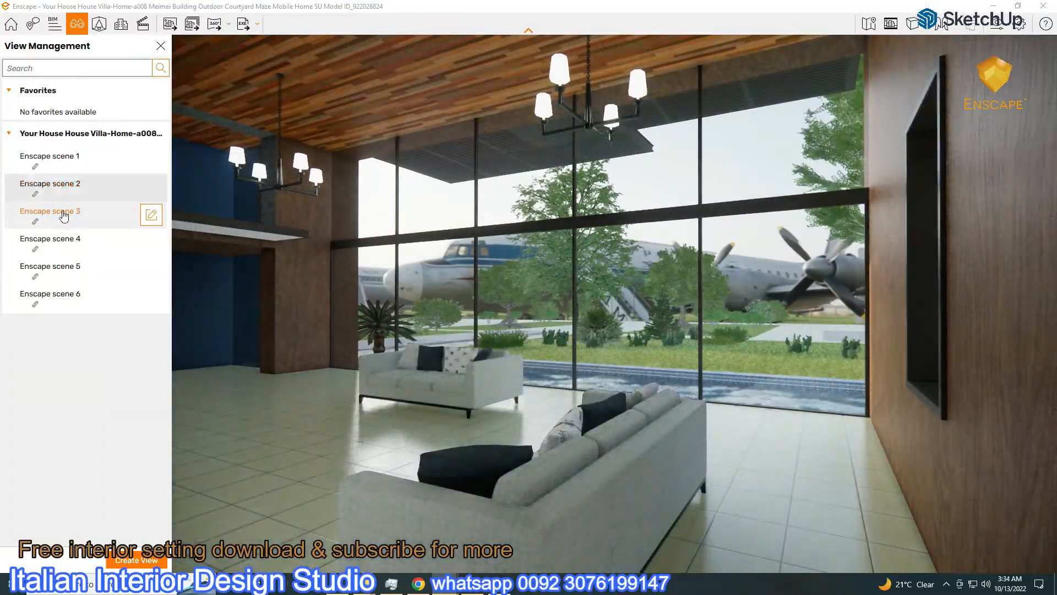
On the scene 3 exterior, rotate the sky from 333° to 135°
left_click(63, 214)
left_click(997, 24)
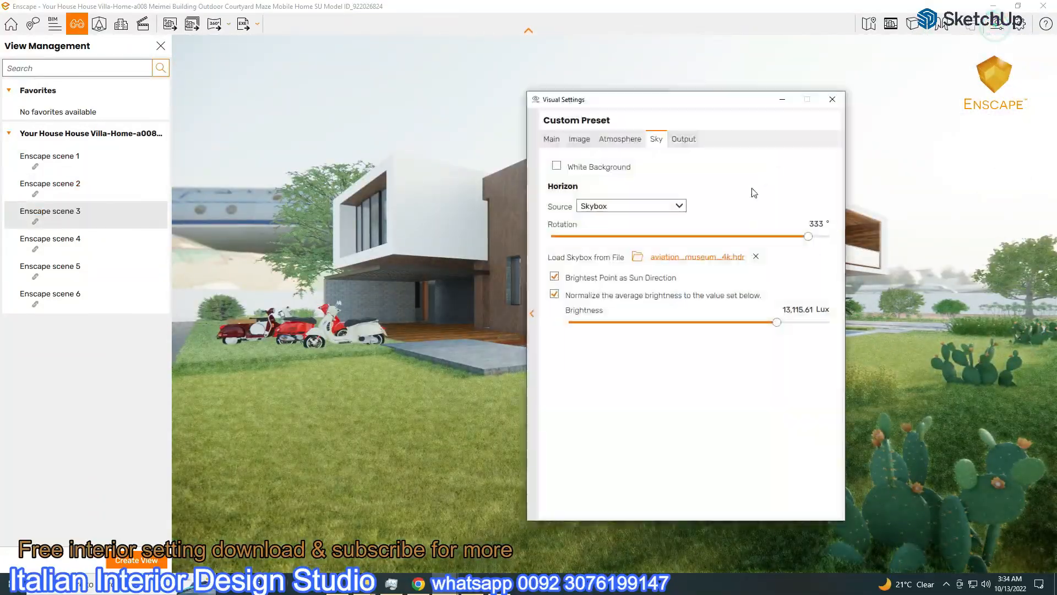
left_click_drag(804, 236, 546, 262)
left_click_drag(608, 102, 223, 193)
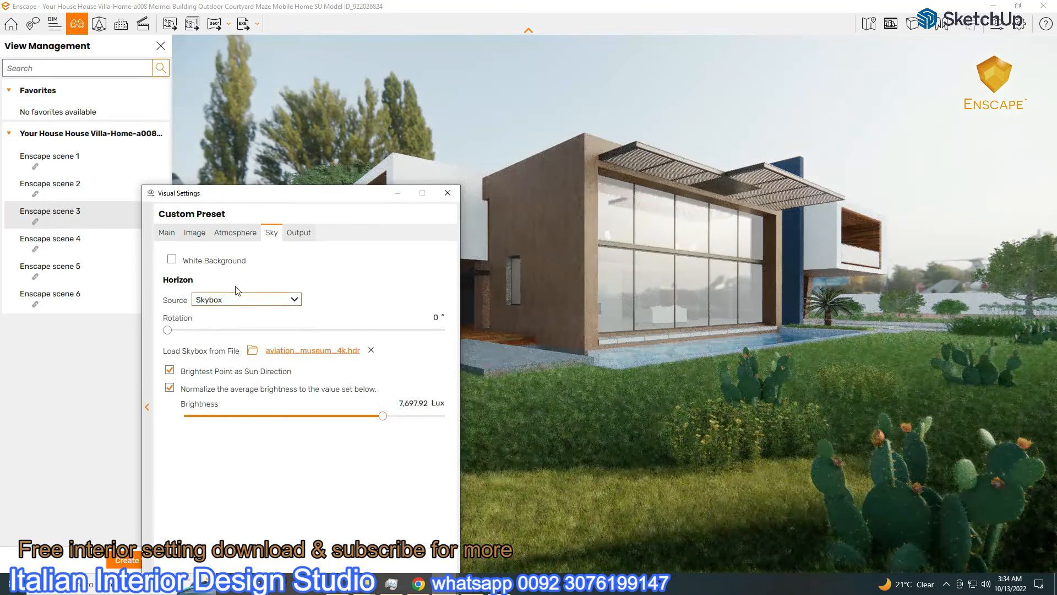
Raise exposure to 48%, set sky brightness to 7,697.92 Lux, and save an exterior screenshot
left_click(168, 233)
left_click_drag(275, 406, 302, 408)
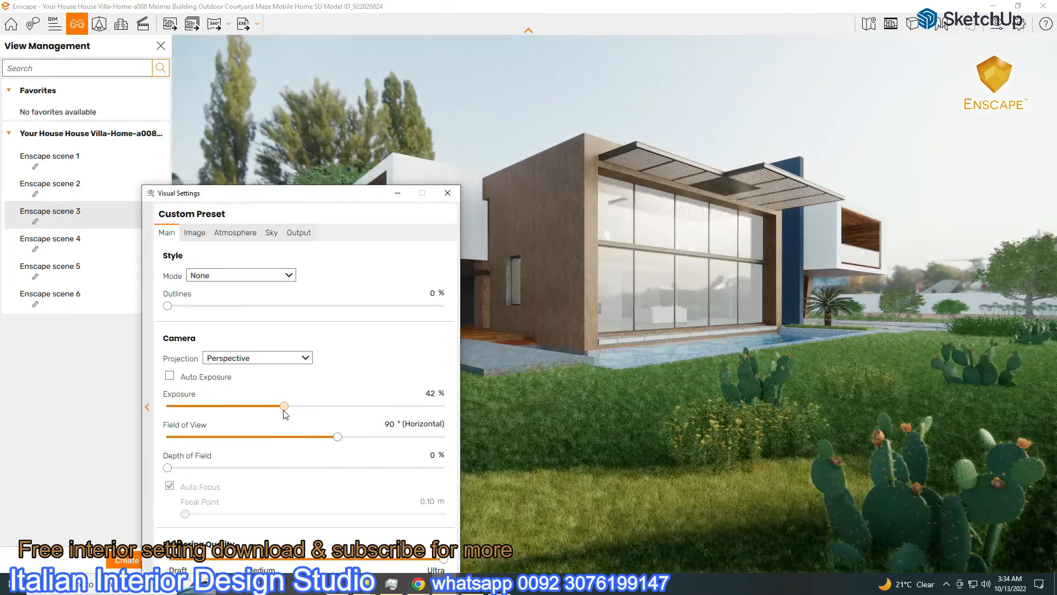
left_click(271, 232)
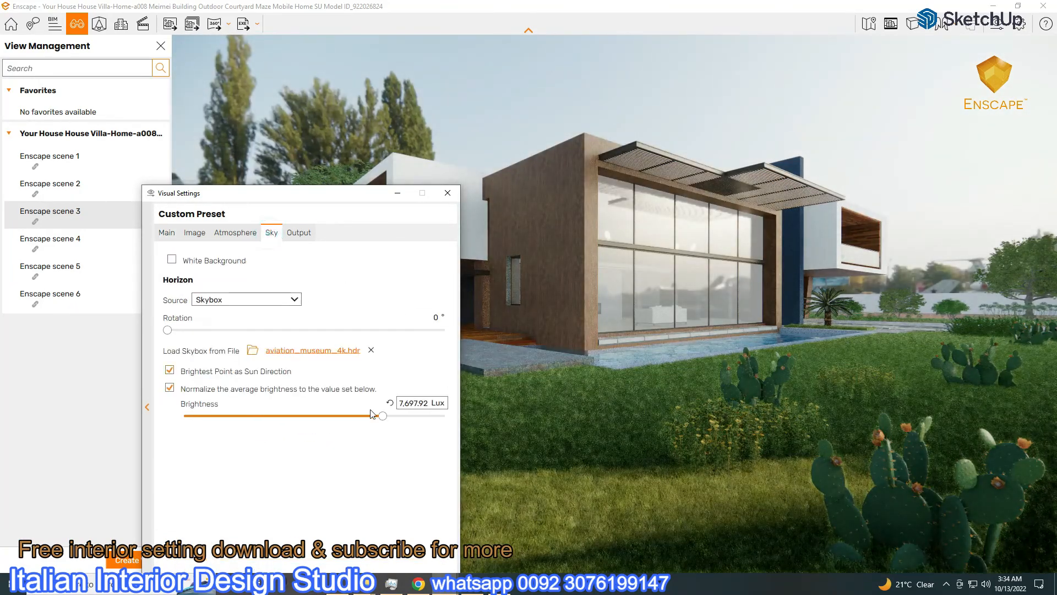
left_click_drag(373, 413, 377, 413)
left_click_drag(338, 195, 229, 504)
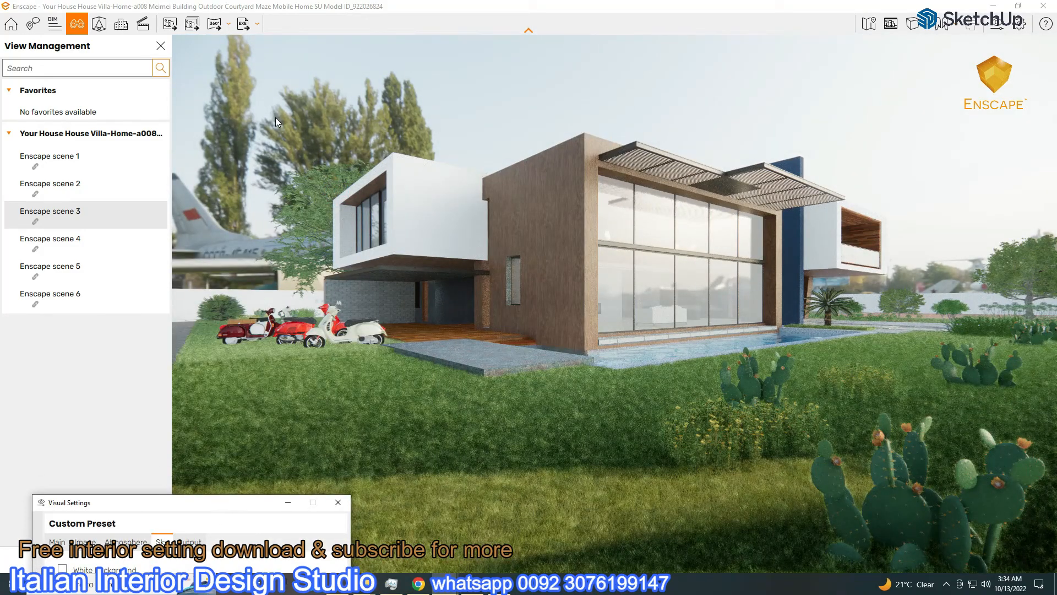
left_click(170, 32)
left_click(363, 462)
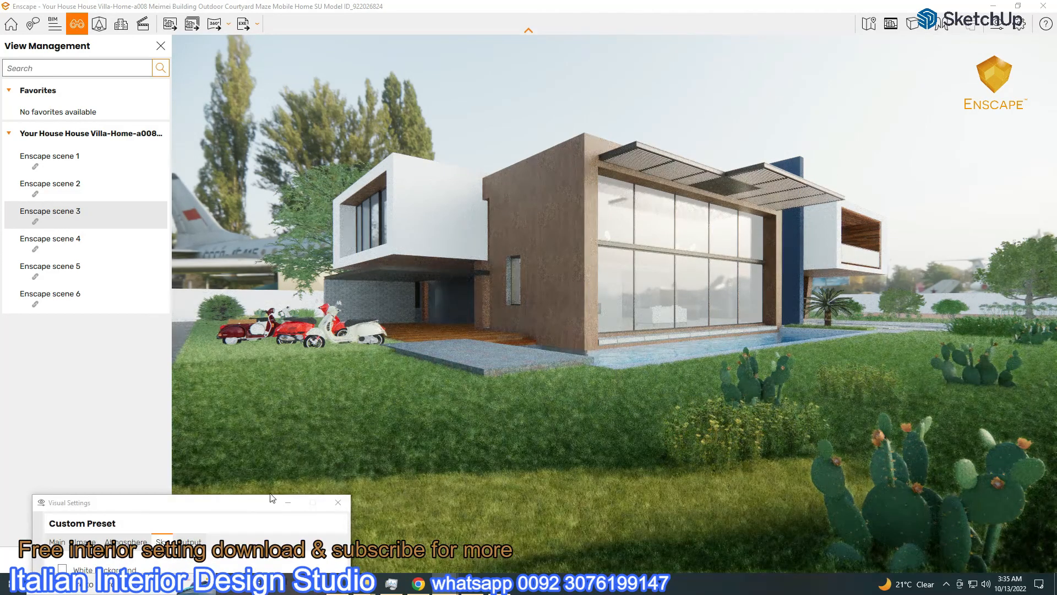
Load aviation_museum_hill_4k.hdr from the Outdoor HDRI folder on the Textures drive as the skybox
left_click(379, 348)
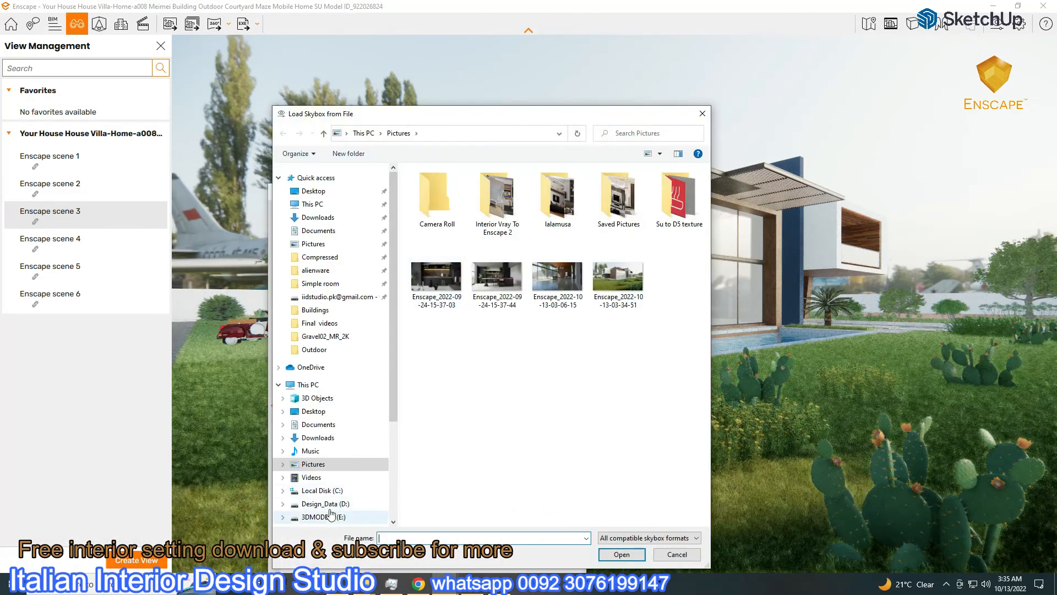
scroll(331, 496, "down", 3)
left_click(318, 468)
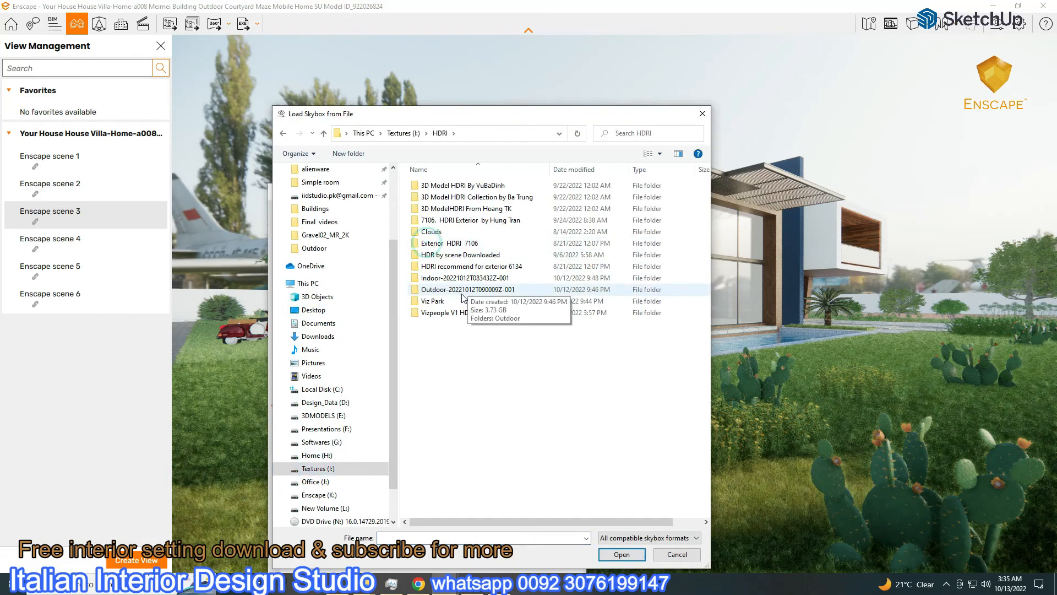
double_click(441, 290)
double_click(433, 220)
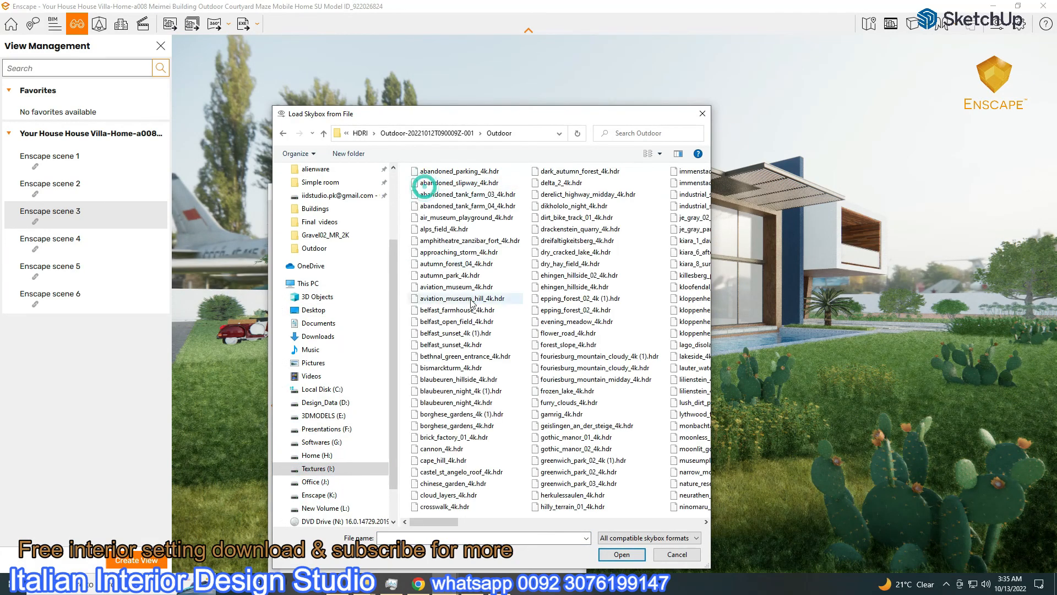
double_click(462, 299)
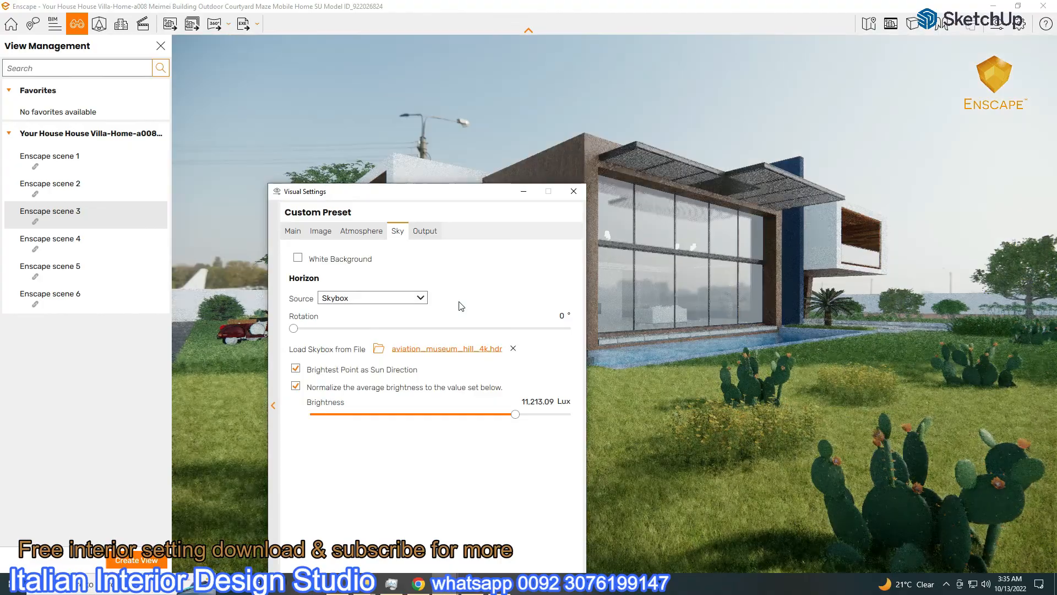
Fine-tune exposure and bring the sky brightness to about 8,726 Lux
left_click_drag(405, 200, 110, 240)
mouse_move(236, 464)
left_mouse_down()
mouse_move(220, 464)
mouse_move(241, 466)
mouse_move(224, 479)
mouse_move(237, 457)
left_mouse_up()
left_click_drag(85, 245, 190, 230)
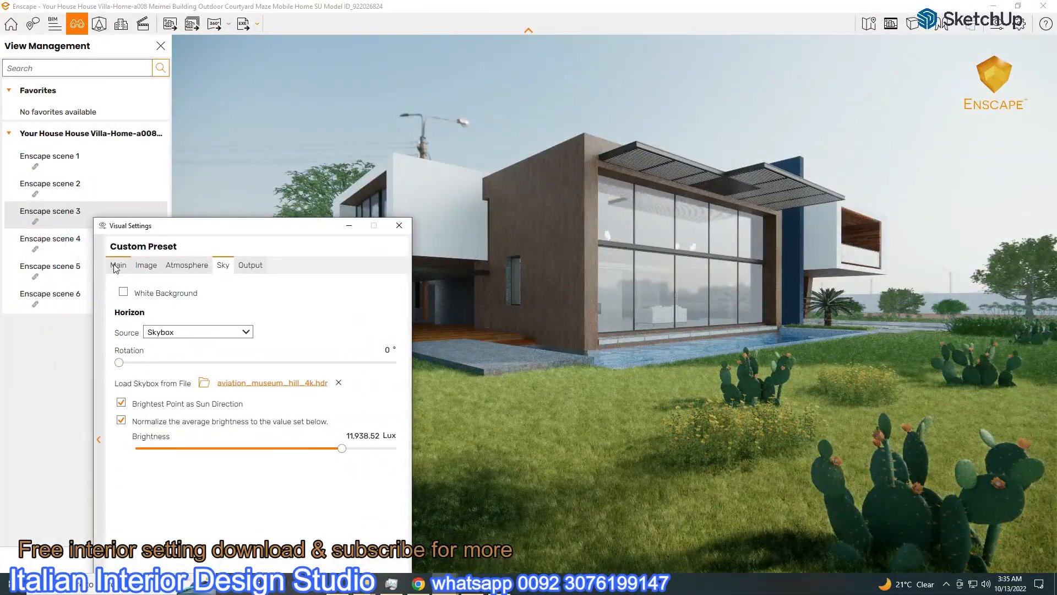
left_click(118, 265)
left_click_drag(215, 439, 238, 455)
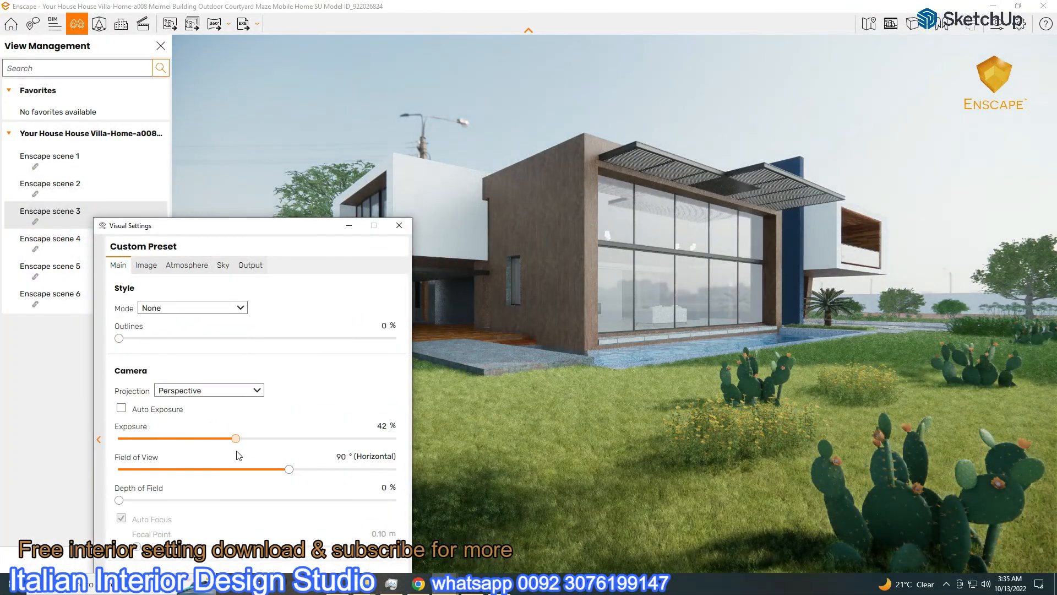
left_click(222, 265)
left_click_drag(337, 448, 341, 453)
Rotate the skybox to about 181° and reduce brightness to 6,181.38 Lux
left_click_drag(279, 236, 252, 145)
left_click_drag(92, 272, 228, 292)
left_click_drag(238, 136, 217, 128)
mouse_move(289, 342)
left_mouse_down()
mouse_move(297, 342)
mouse_move(280, 343)
left_mouse_up()
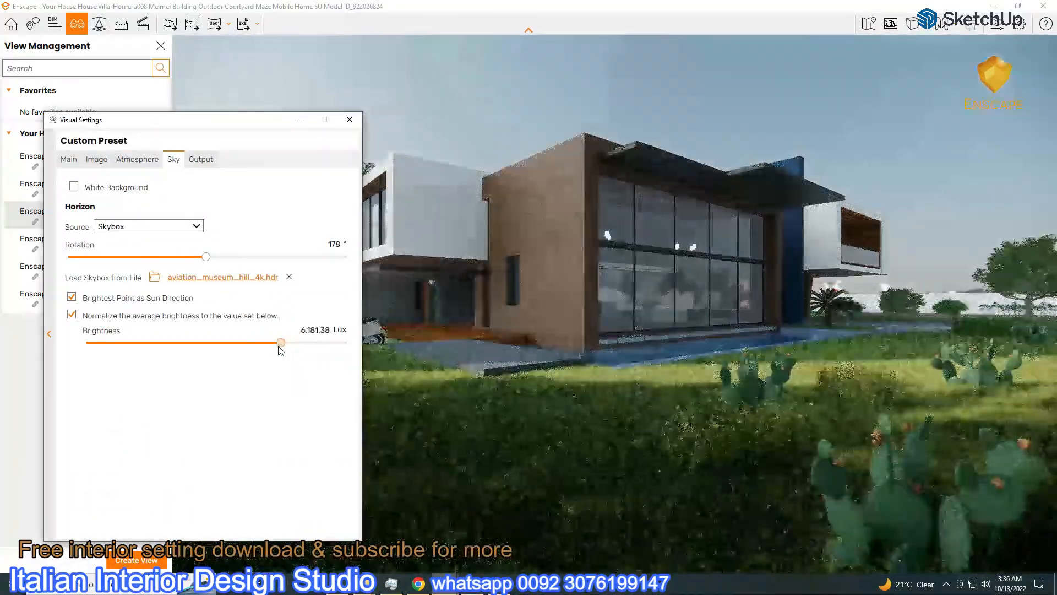
Set exposure to 50%, sky brightness to 5,626.62 Lux and rotation to 360°
left_click(69, 159)
left_click_drag(193, 333, 209, 333)
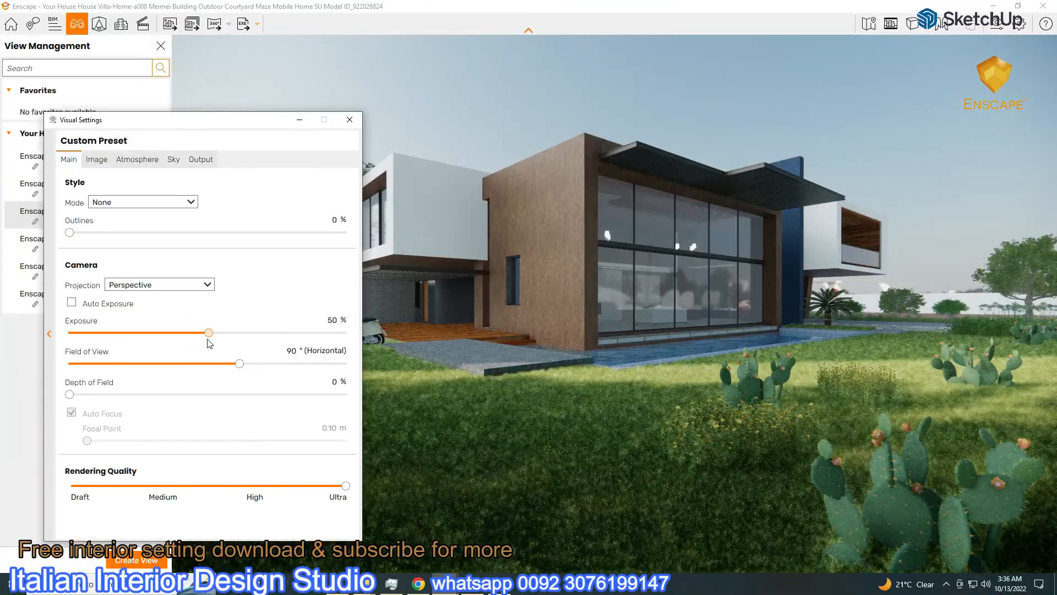
left_click(173, 159)
left_click_drag(277, 343, 280, 344)
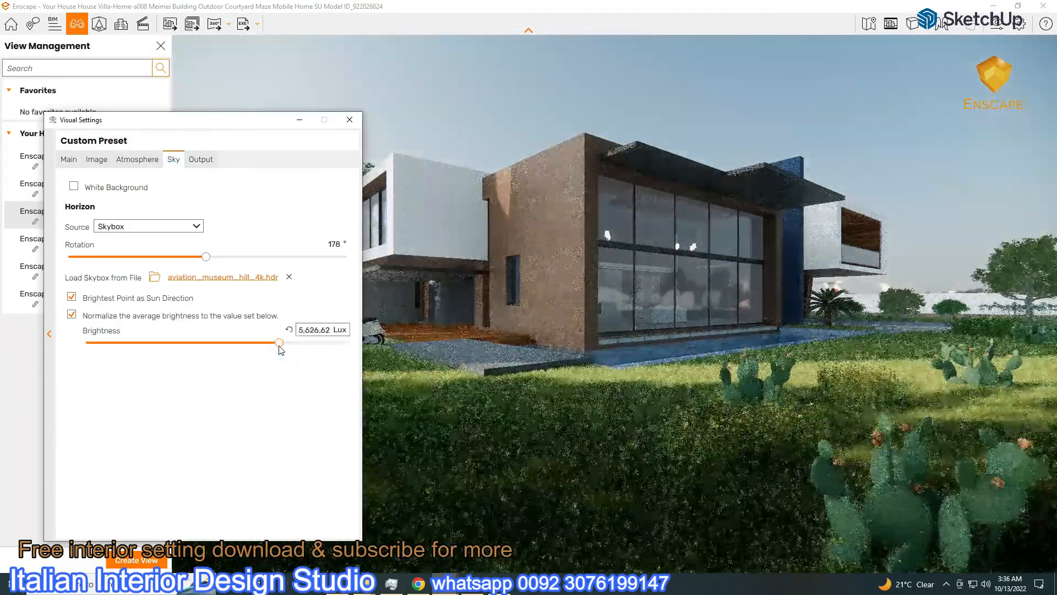
left_click_drag(206, 256, 366, 277)
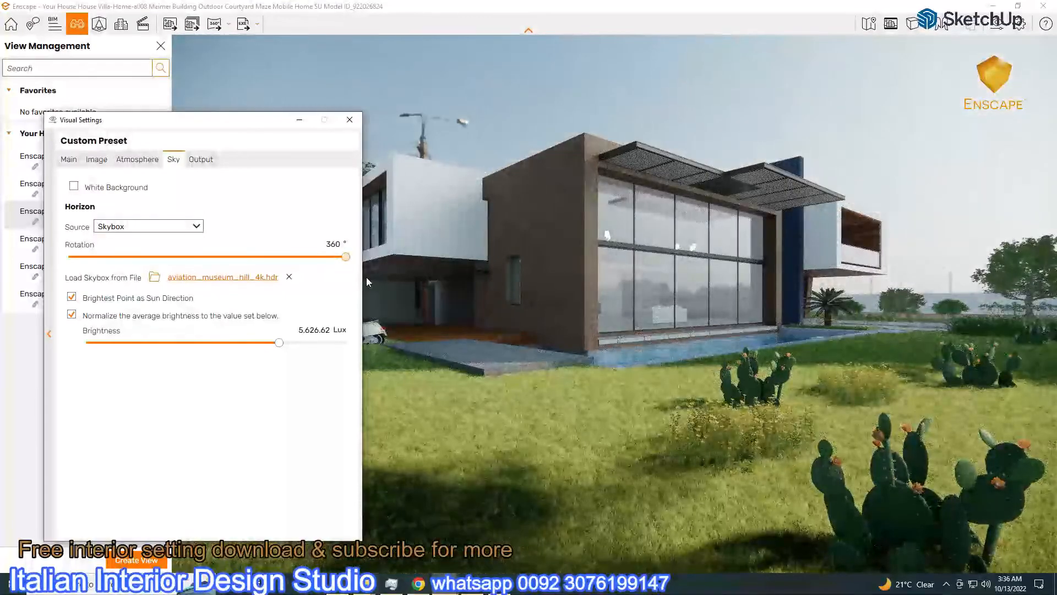
left_click_drag(270, 132, 335, 94)
left_click(302, 242)
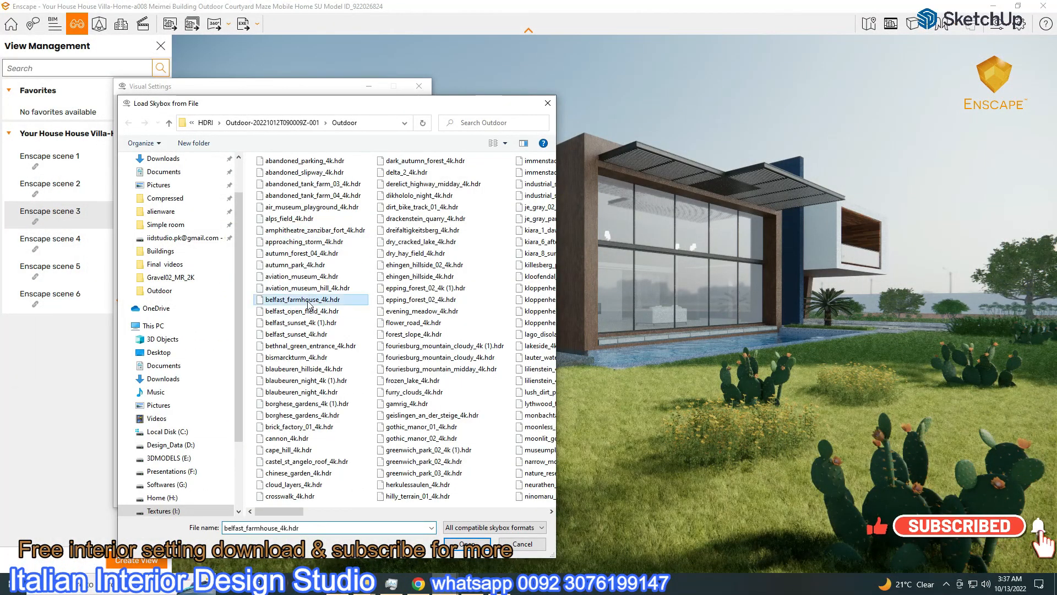
Try belfast_farmhouse_4k.hdr at 8,456.91 Lux with exposure 52%, rotating the sun direction
double_click(308, 301)
left_click_drag(255, 91, 160, 154)
left_click_drag(264, 372, 275, 377)
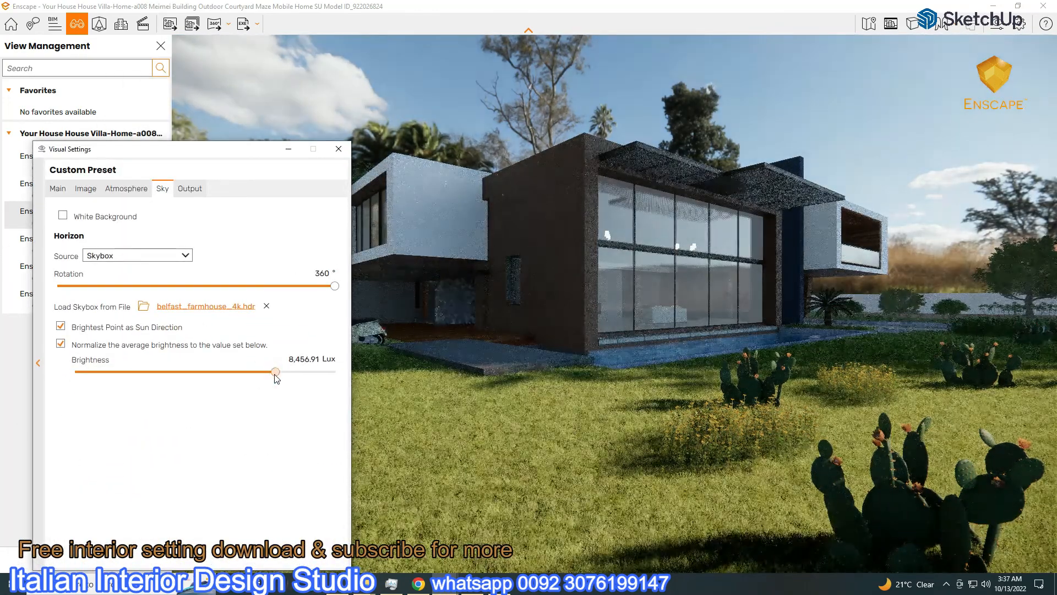
left_click(57, 188)
left_click_drag(201, 364, 205, 368)
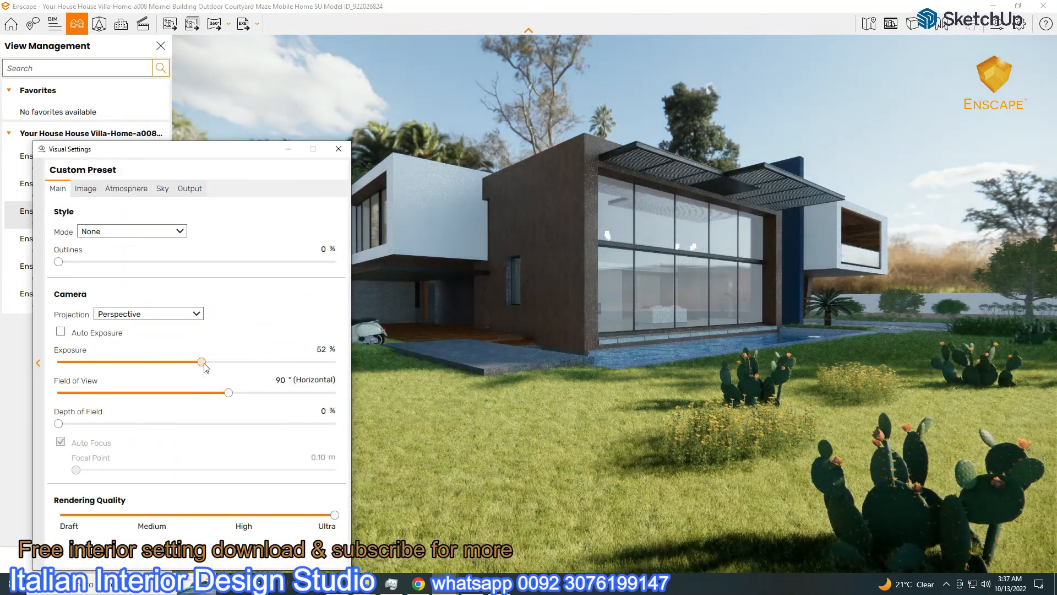
left_click_drag(178, 158, 174, 288)
left_click(159, 318)
left_click_drag(330, 417, 117, 454)
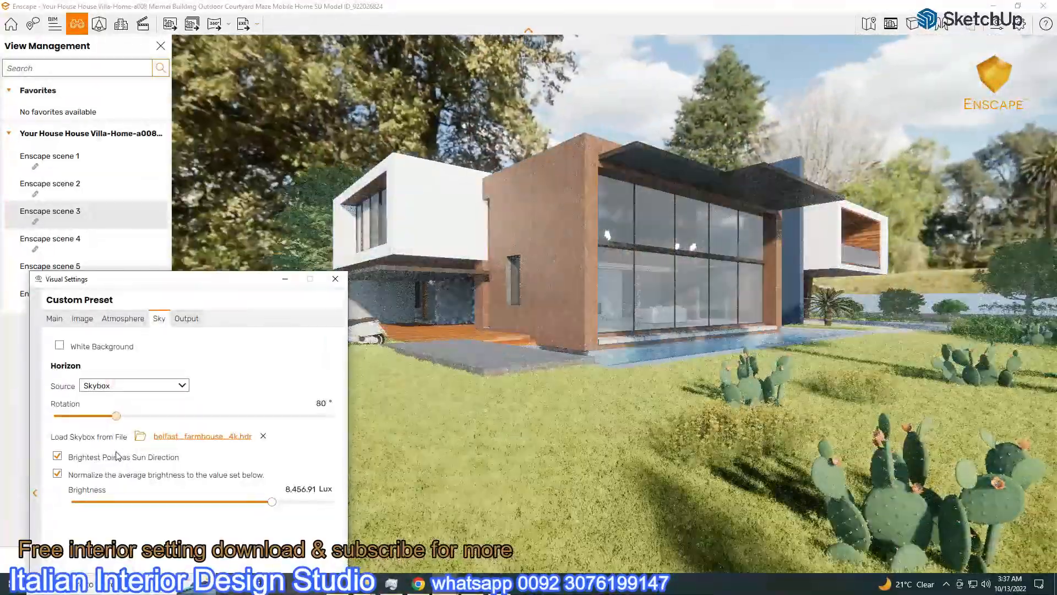
Switch to belfast_open_field_4k.hdr with exposure about 49%, lower brightness and a new rotation
left_click(183, 437)
double_click(231, 324)
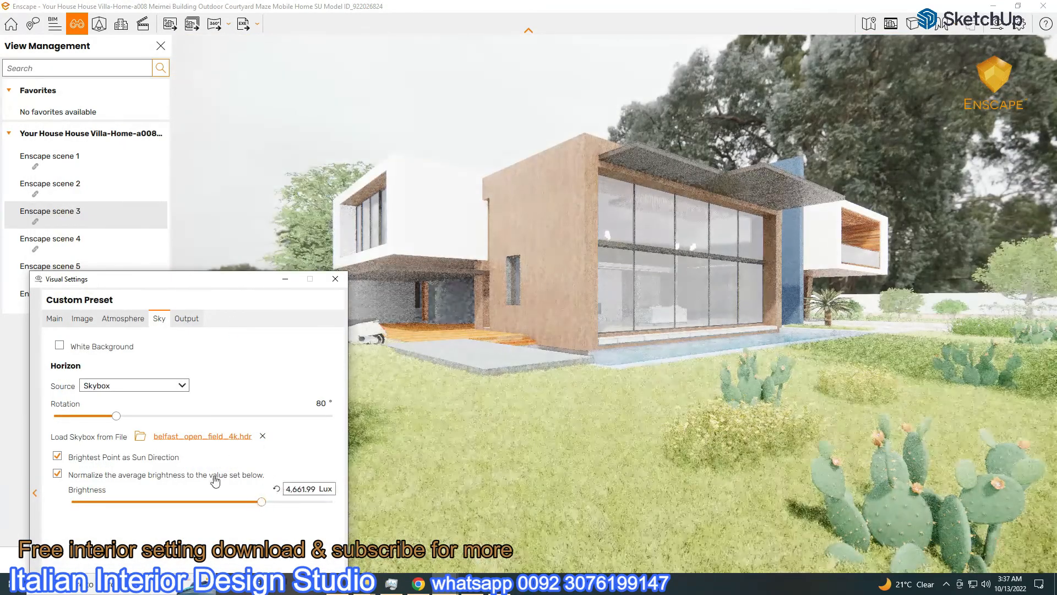
left_click(55, 319)
left_click(194, 491)
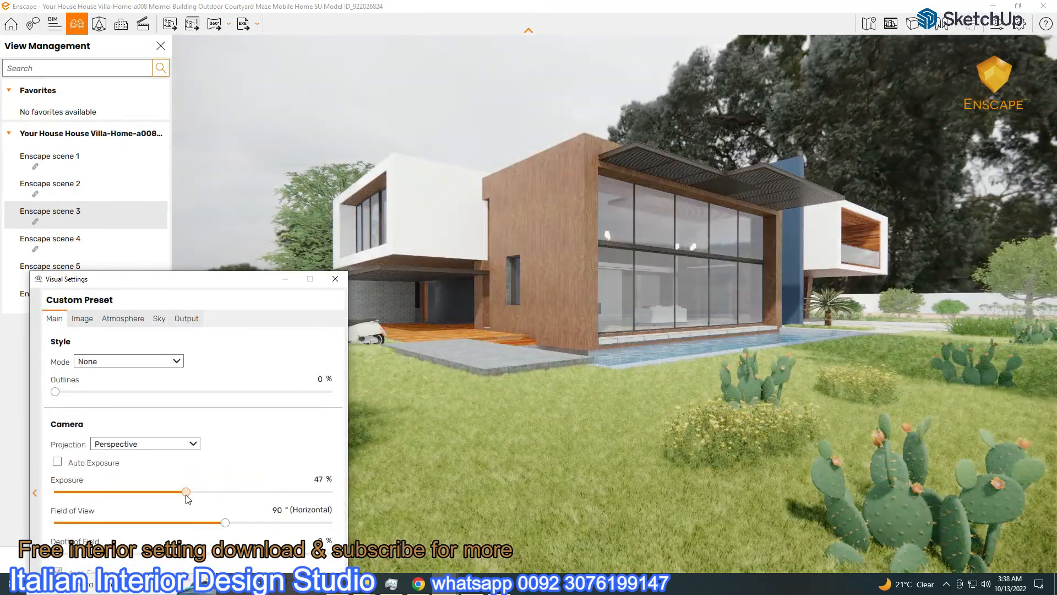
left_click(158, 319)
left_click_drag(262, 506, 254, 502)
left_click_drag(116, 415, 315, 426)
Lower exposure to 30% and raise the sky brightness slightly
left_click(54, 318)
left_click_drag(184, 492, 139, 492)
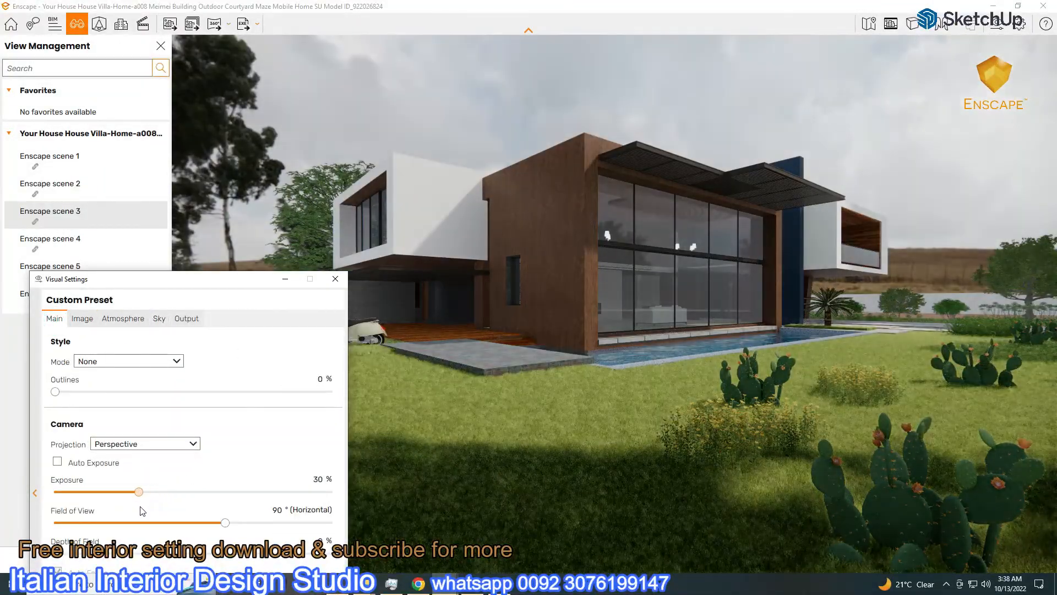
left_click(163, 323)
left_click(266, 502)
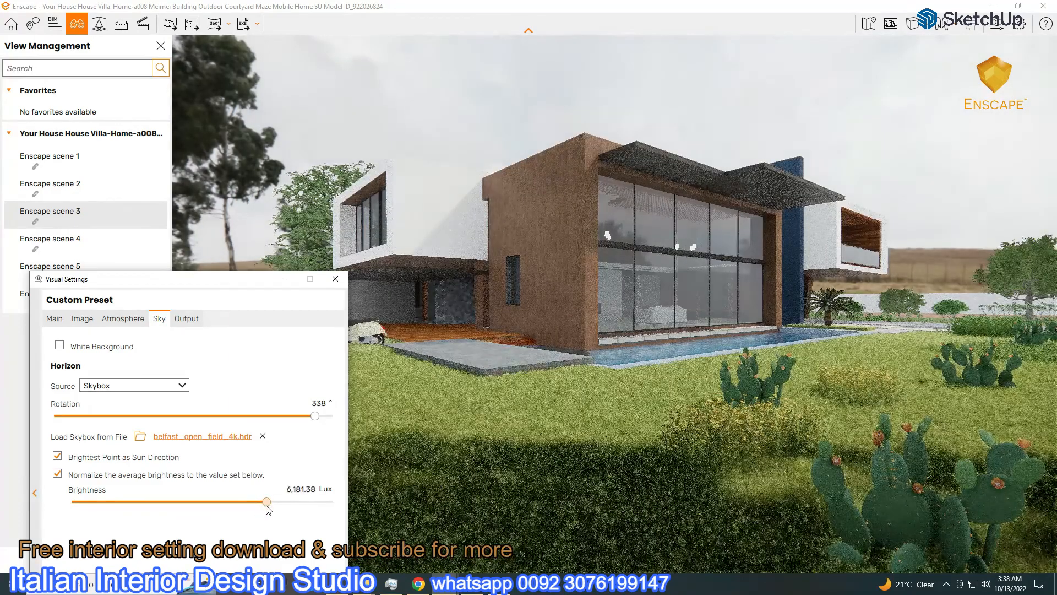
left_click_drag(205, 279, 226, 543)
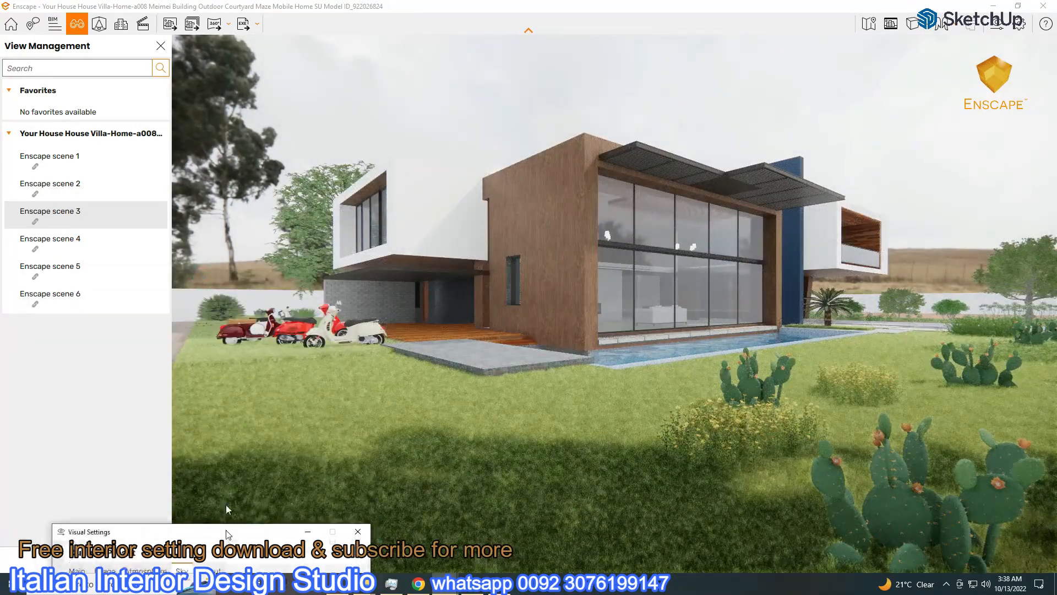
Cycle through Enscape scenes 1 and 2, then return to the scene 3 exterior
left_click(62, 160)
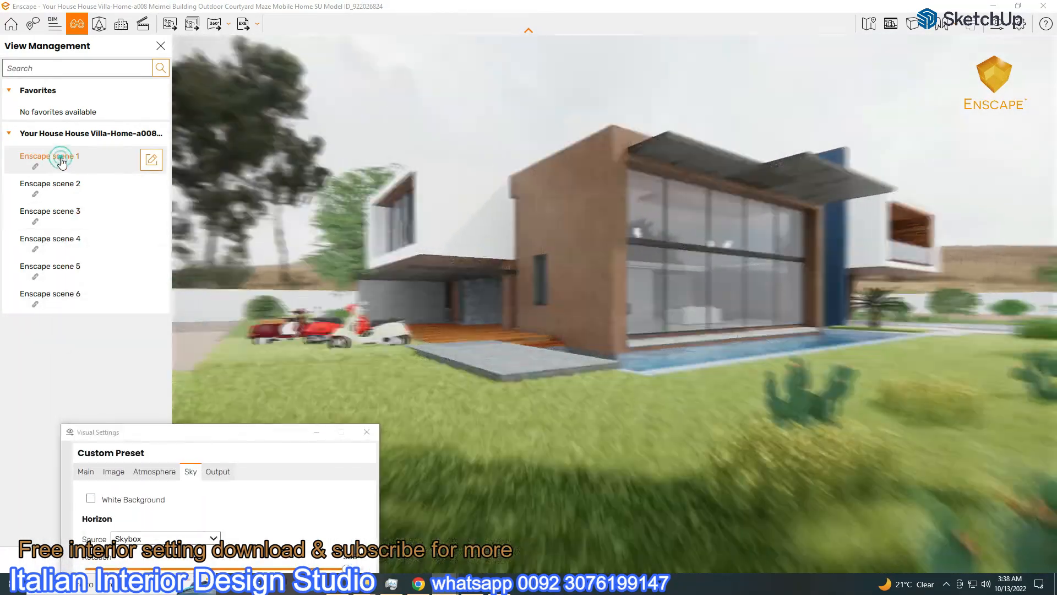
left_click(63, 186)
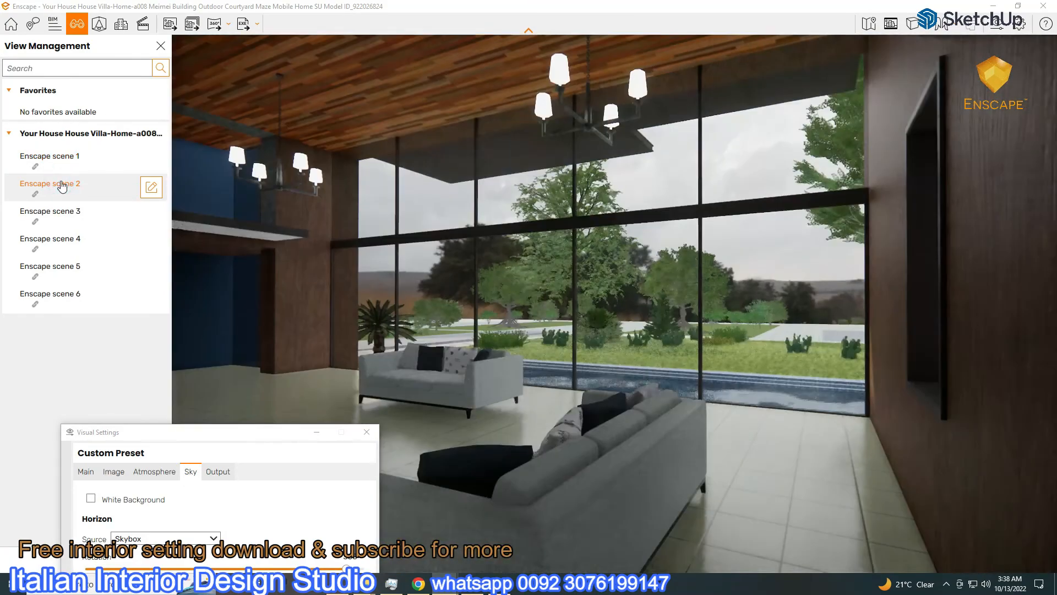
left_click(61, 212)
Load belfast_sunset_4k (1).hdr as the Enscape skybox
left_click(189, 442)
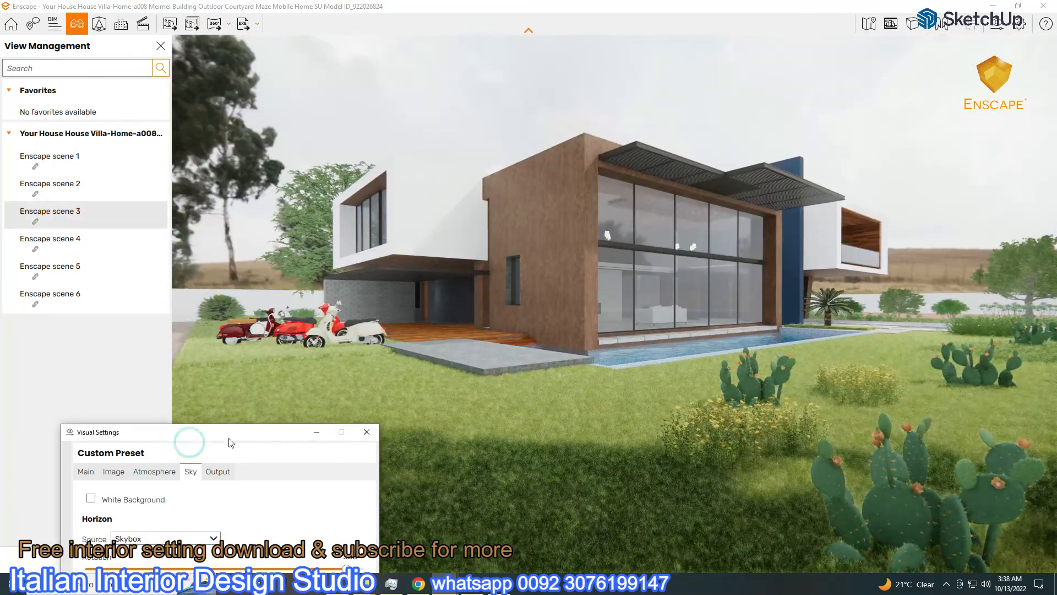
left_click_drag(229, 425, 267, 154)
left_click(276, 304)
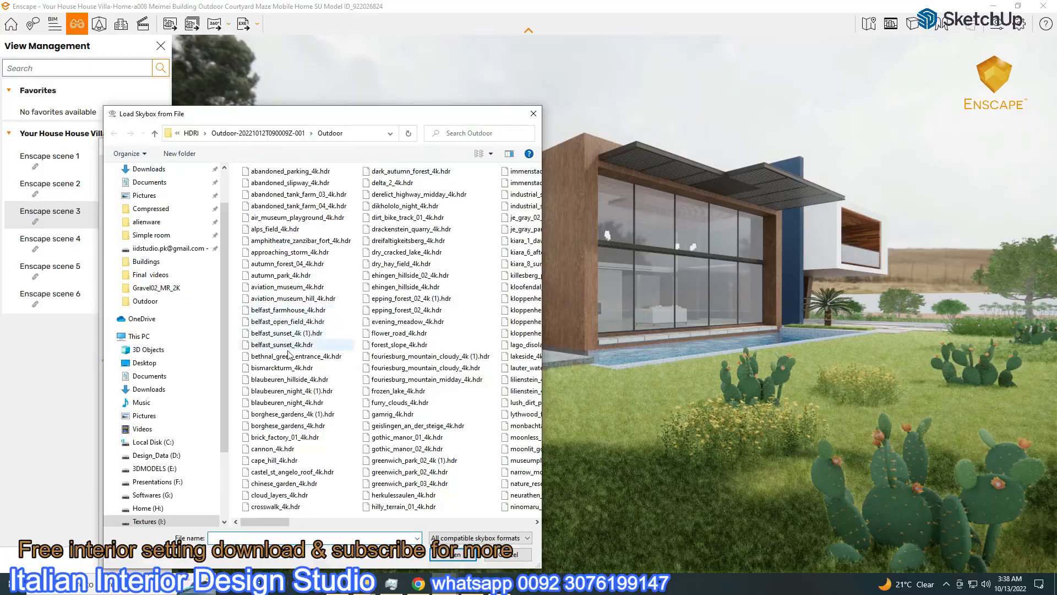
double_click(283, 333)
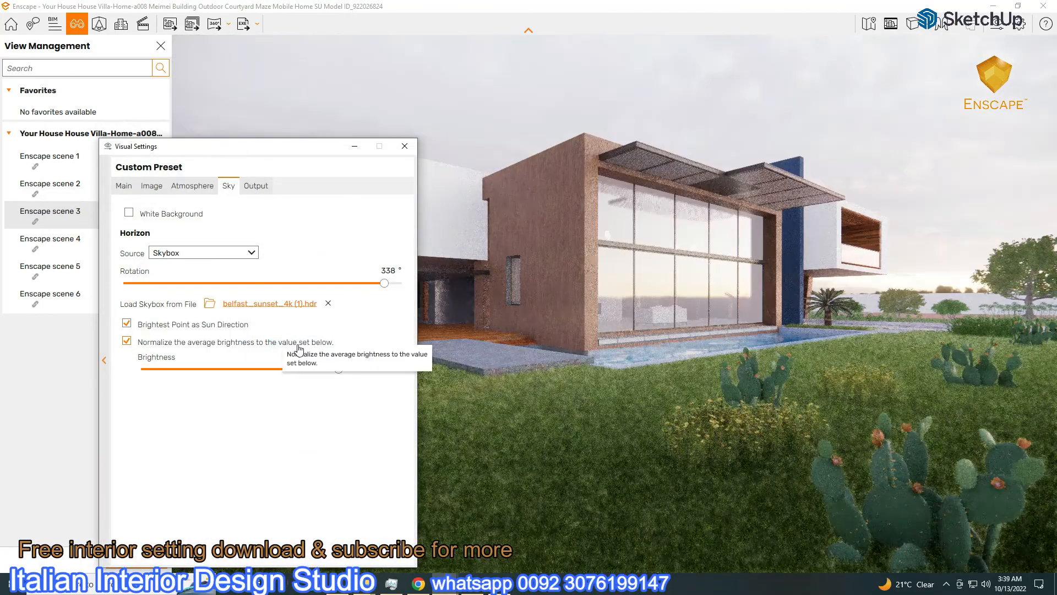
Rotate the sunset skybox, lower the exposure, and dim the sky brightness for dusk
left_click_drag(279, 147, 163, 132)
left_click_drag(268, 268, 7, 268)
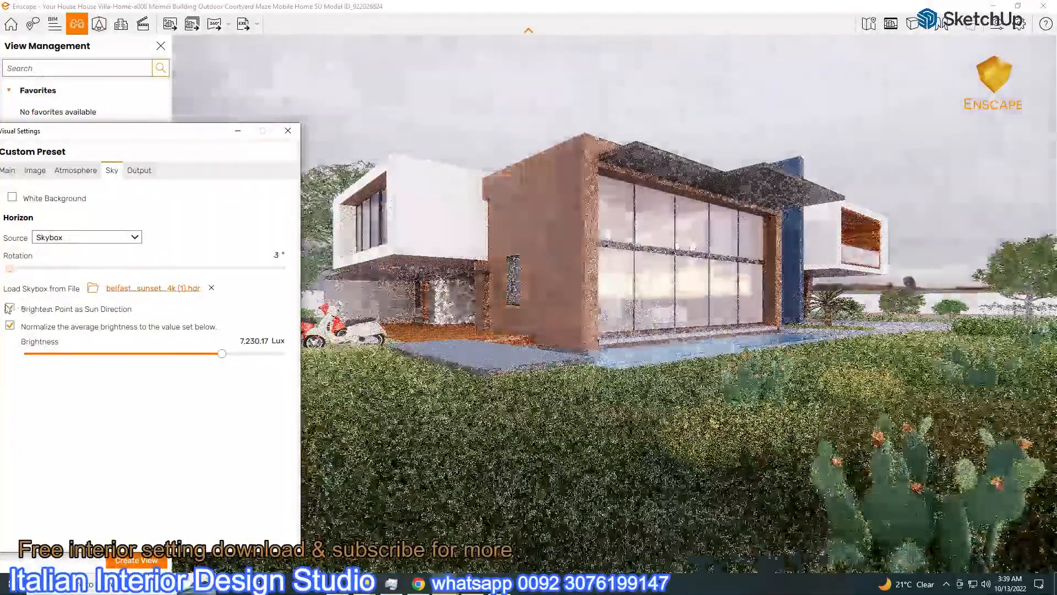
left_click_drag(116, 139, 237, 180)
left_click(121, 215)
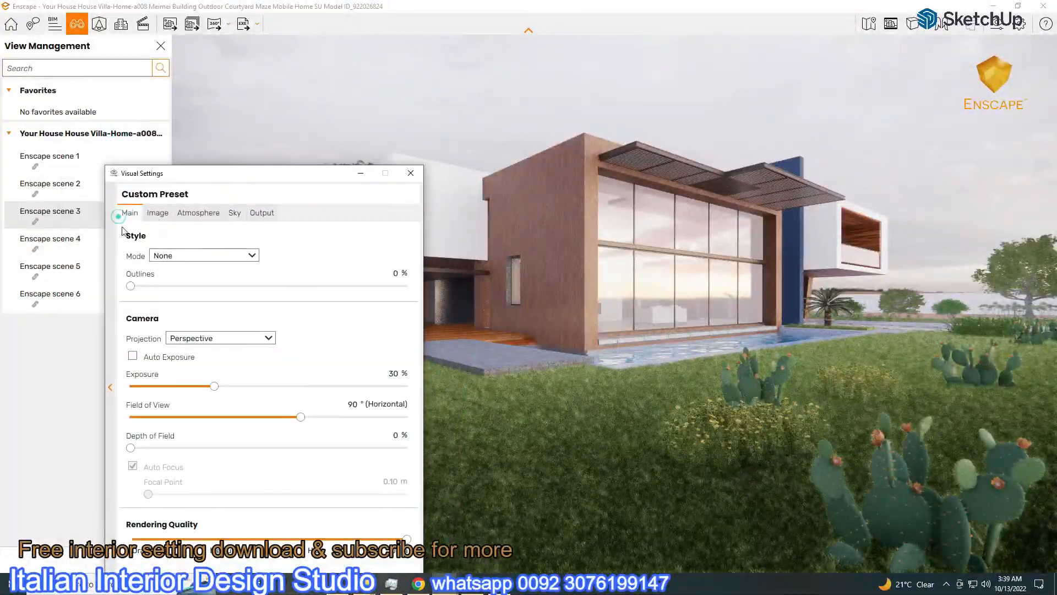
left_click_drag(213, 387, 183, 389)
left_click(235, 212)
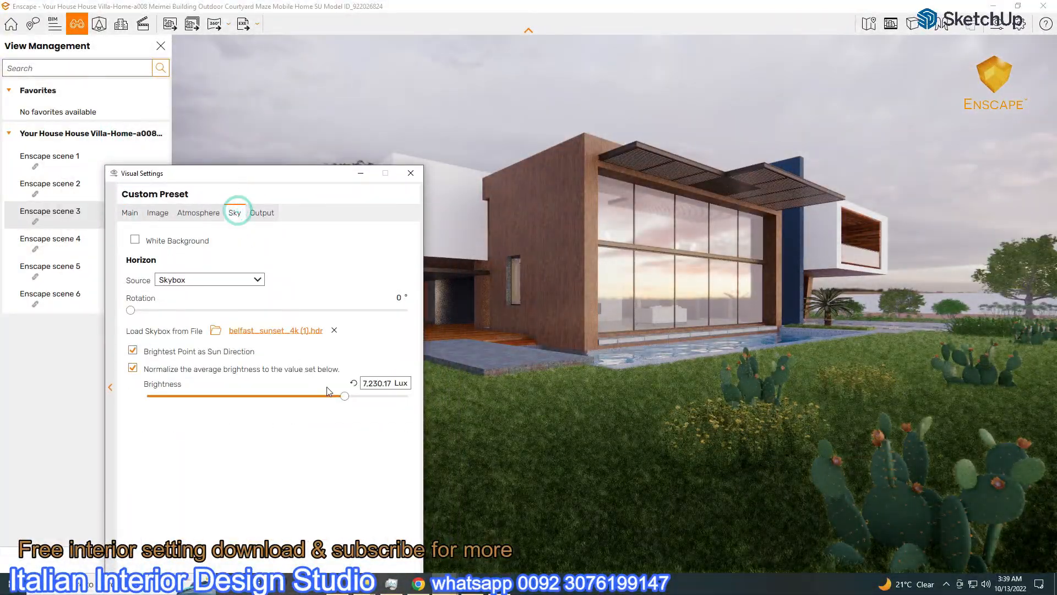
left_click(346, 396)
left_click_drag(353, 401, 318, 409)
Raise exposure to 48%, try fog intensity and height, then reset fog to 10%
left_click_drag(198, 172, 118, 118)
left_click(49, 159)
left_click_drag(103, 332, 183, 332)
left_click(118, 158)
left_click_drag(141, 213, 268, 213)
left_click_drag(114, 245, 236, 245)
left_click_drag(268, 214, 172, 214)
left_click_drag(236, 244, 87, 245)
left_click_drag(172, 214, 123, 214)
left_click(290, 200)
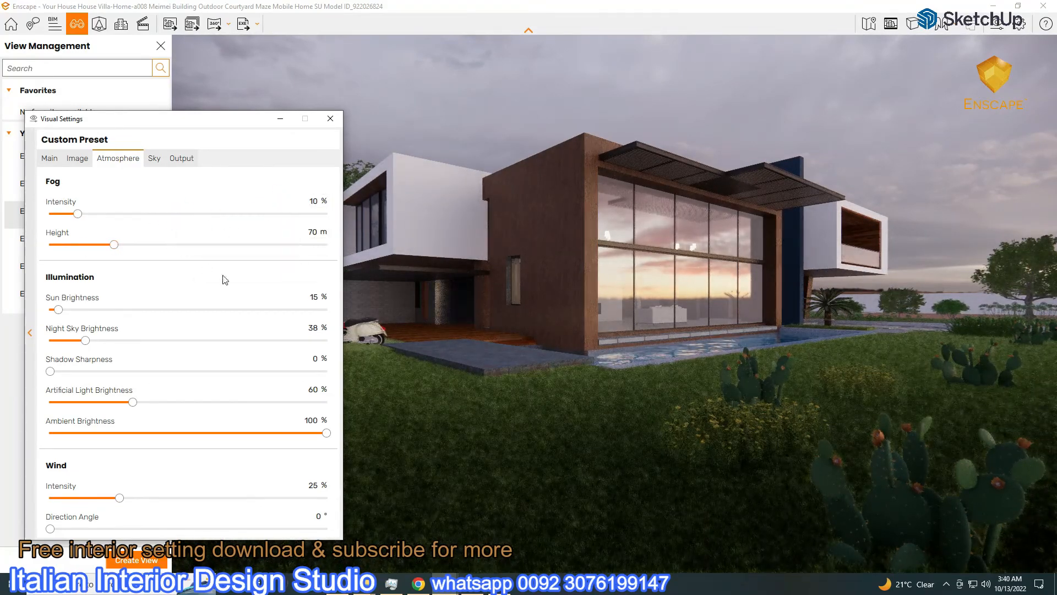
Fine-tune sky brightness, exposure and sun brightness, and rotate the skybox to about 75°
left_click(157, 163)
mouse_move(237, 342)
left_mouse_down()
mouse_move(170, 331)
mouse_move(228, 342)
left_mouse_up()
left_click(49, 158)
left_click(155, 160)
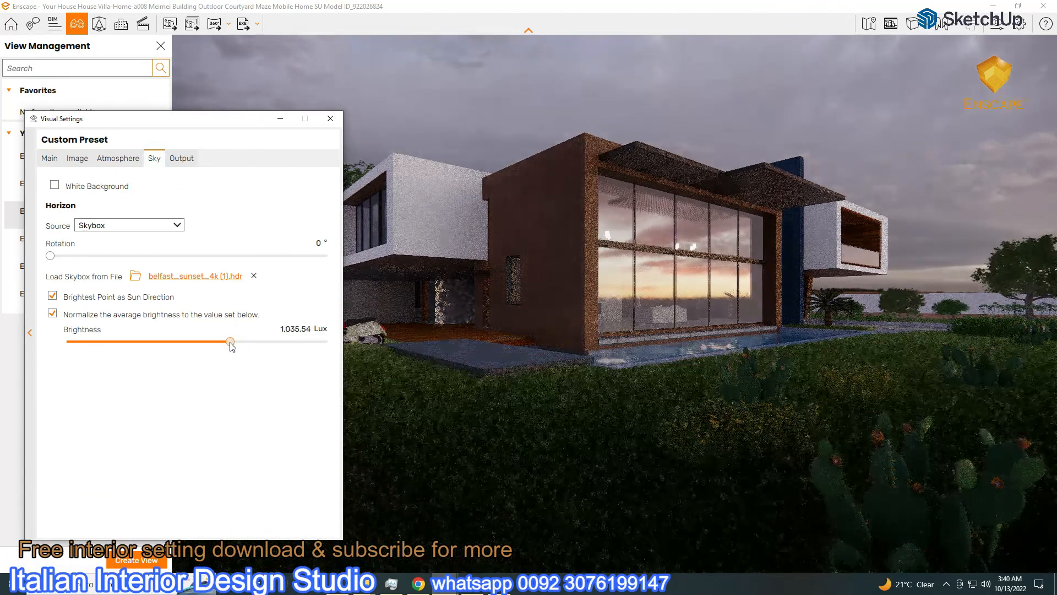
left_click(110, 165)
left_click_drag(59, 310, 146, 310)
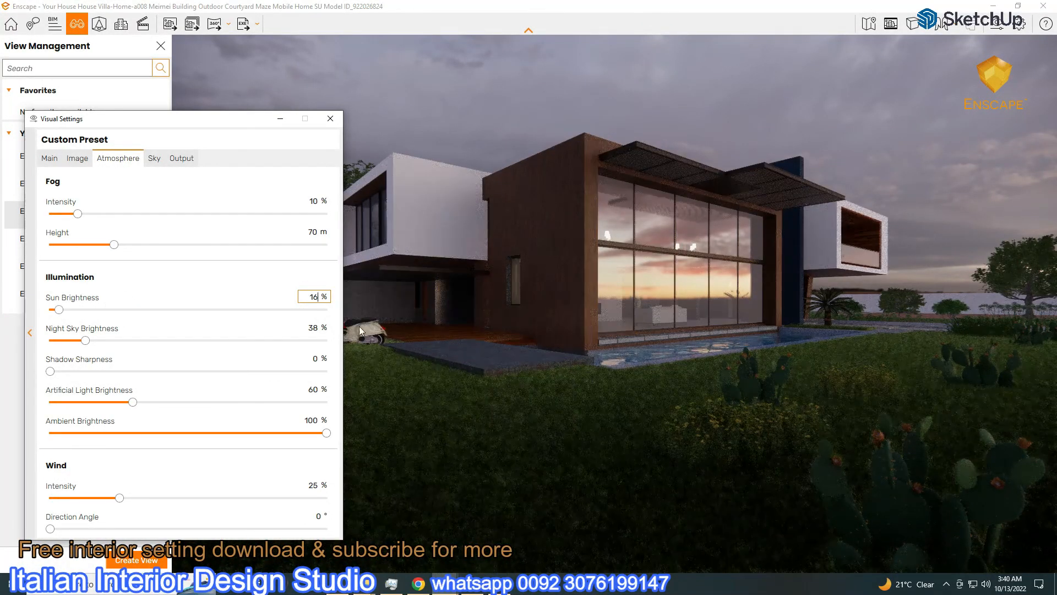
left_click(155, 159)
left_click_drag(231, 341, 239, 342)
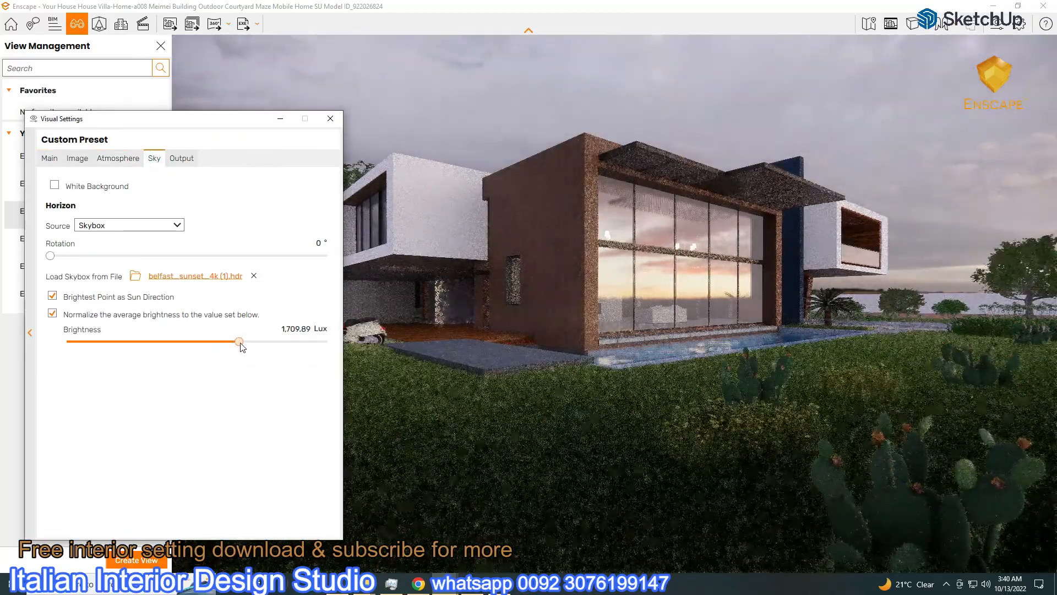
left_click_drag(50, 256, 106, 262)
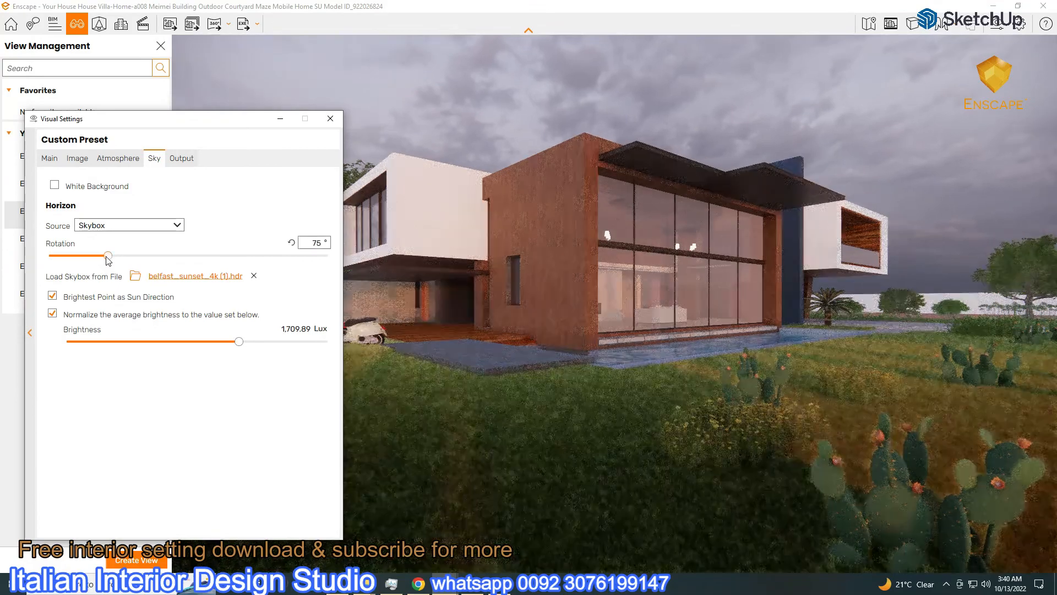
left_click_drag(241, 341, 175, 332)
Lower the sun brightness to 35% and the skybox brightness to about 1,250 Lux
left_click(49, 158)
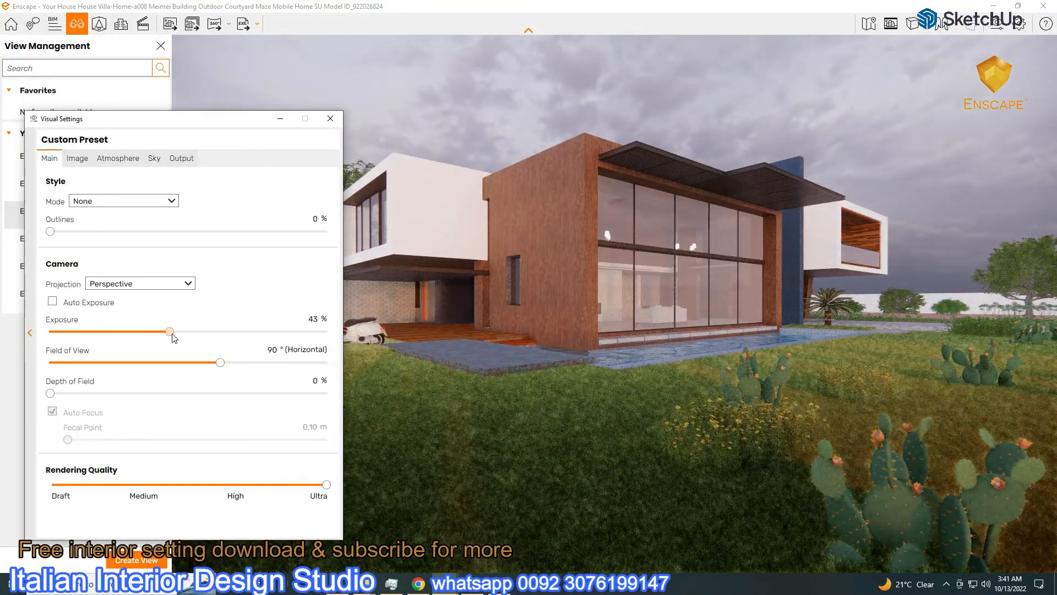
left_click(113, 158)
left_click_drag(82, 310, 72, 314)
left_click(155, 158)
left_click_drag(248, 341, 192, 340)
Shift the render's colour temperature in the image correction settings
left_click(49, 160)
left_click(119, 160)
left_click(77, 160)
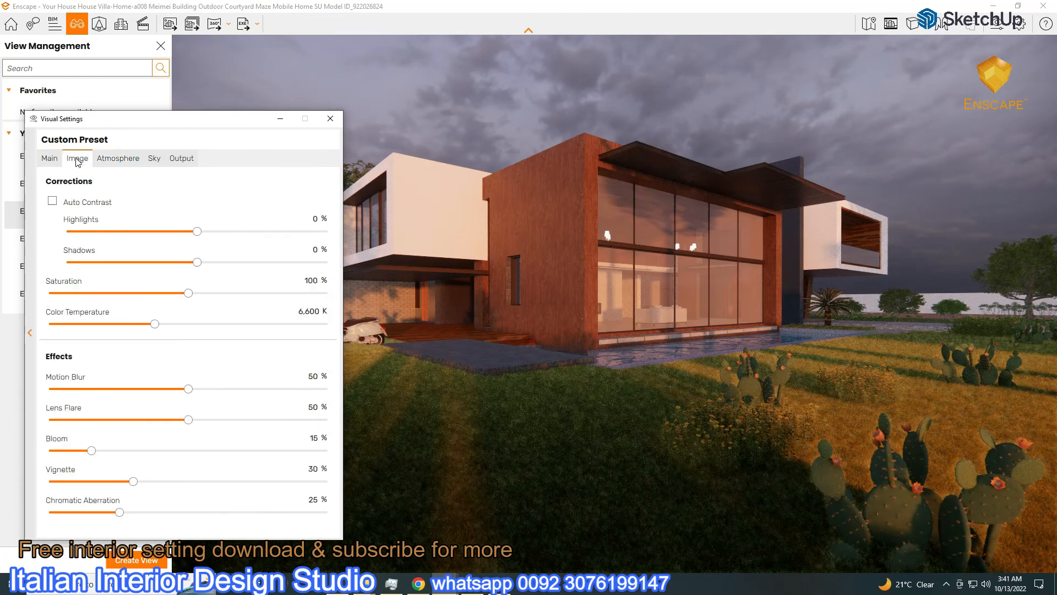
left_click_drag(74, 324, 216, 324)
left_click_drag(156, 358, 104, 361)
Set skybox brightness to about 1,606 Lux, lower exposure slightly, and reset the colour temperature
left_click(154, 158)
left_click_drag(218, 341, 238, 346)
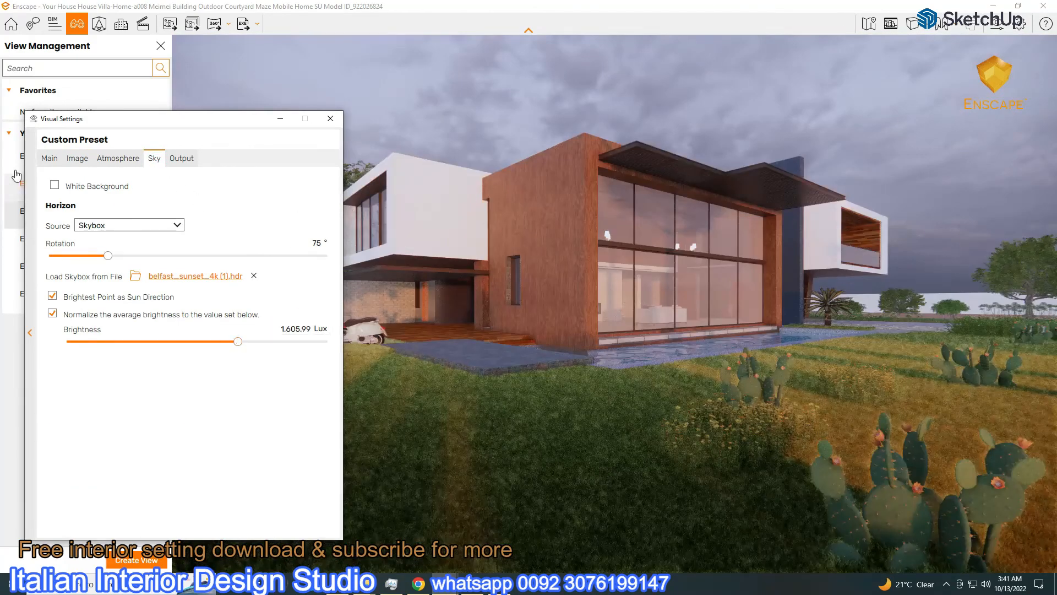
left_click(50, 158)
left_click(185, 332)
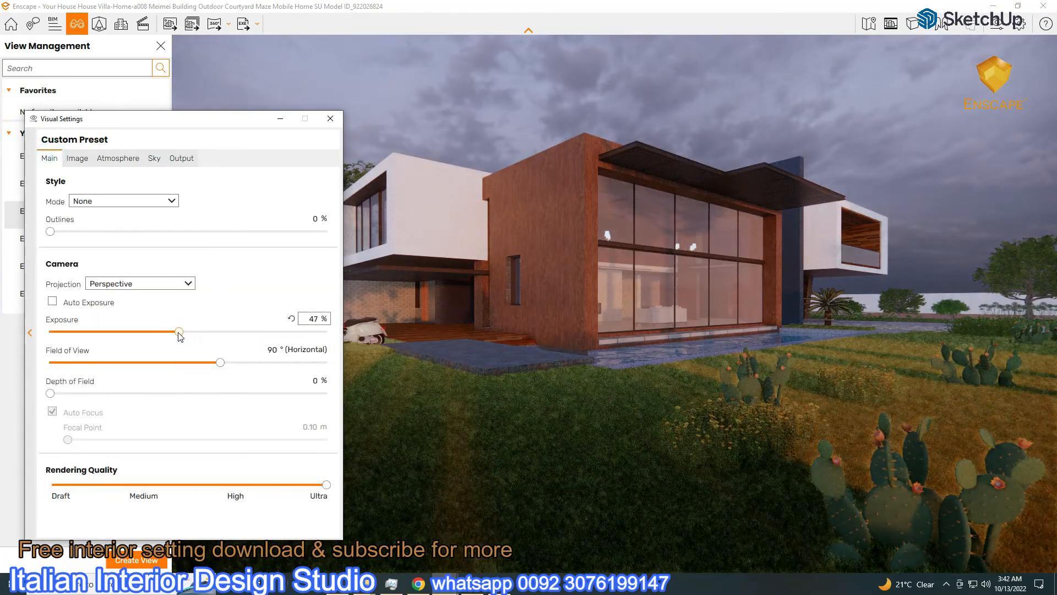
left_click(108, 160)
left_click(154, 160)
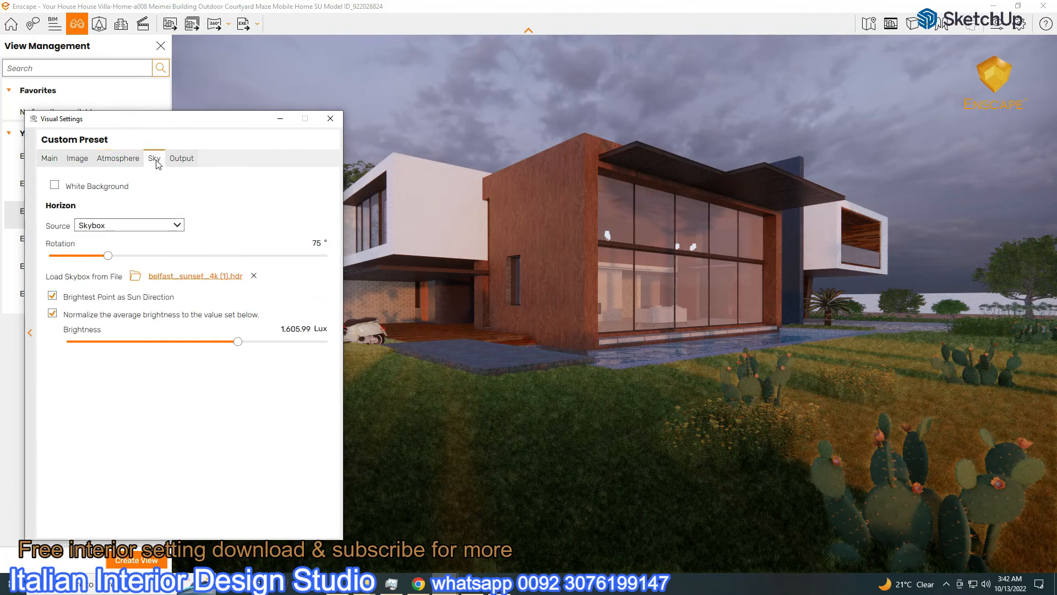
left_click(77, 158)
left_click(285, 312)
Raise the skybox brightness and enter 15 as the sun brightness, keeping exposure at 50%
left_click(104, 161)
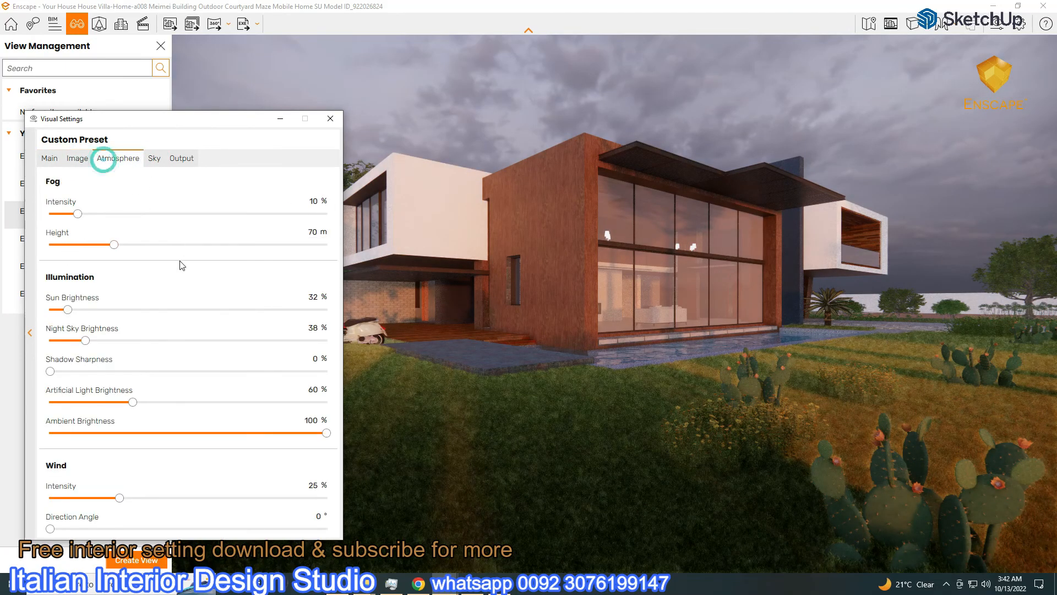
left_click_drag(68, 309, 121, 309)
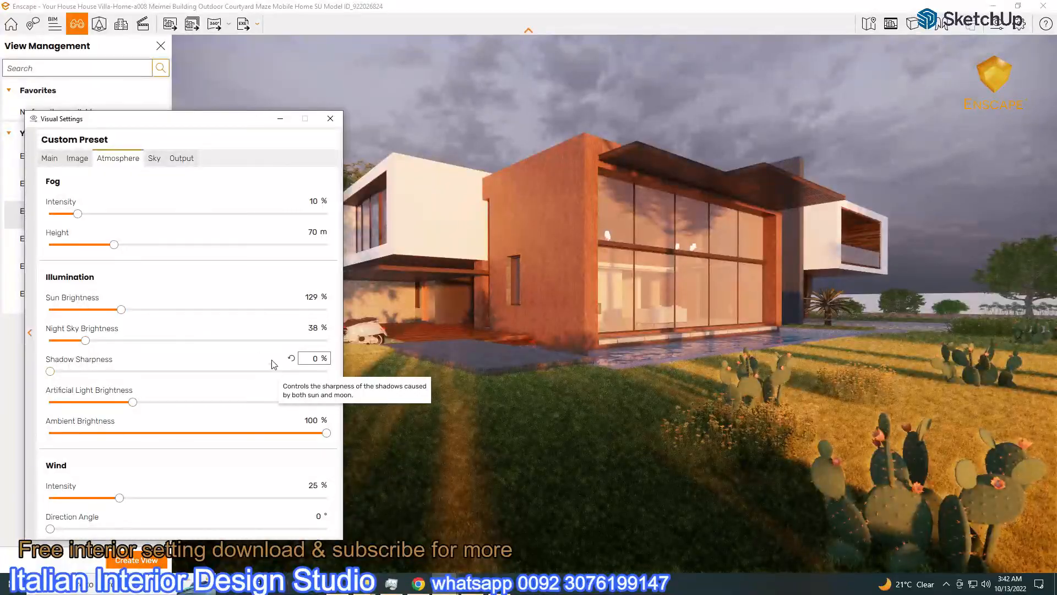
left_click(153, 159)
mouse_move(238, 341)
left_mouse_down()
mouse_move(198, 341)
mouse_move(254, 341)
mouse_move(242, 341)
left_mouse_up()
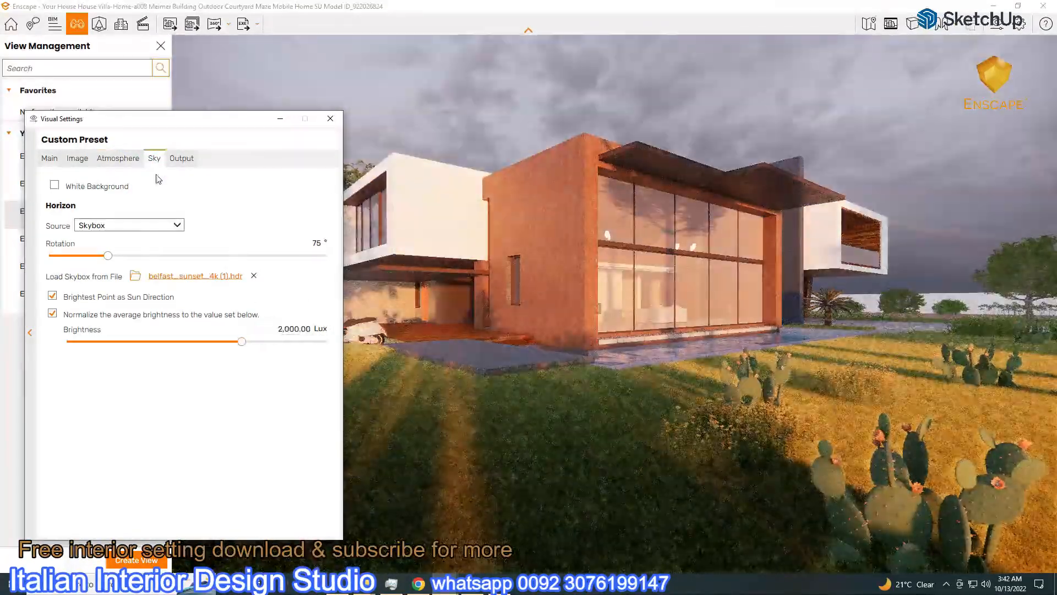
left_click(53, 159)
left_click(118, 158)
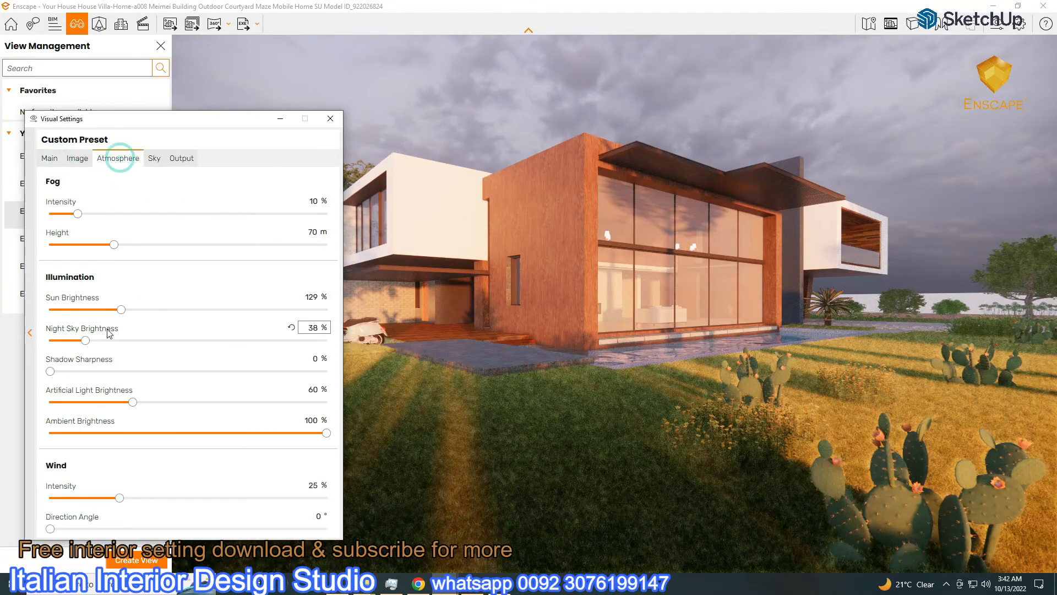
type("1")
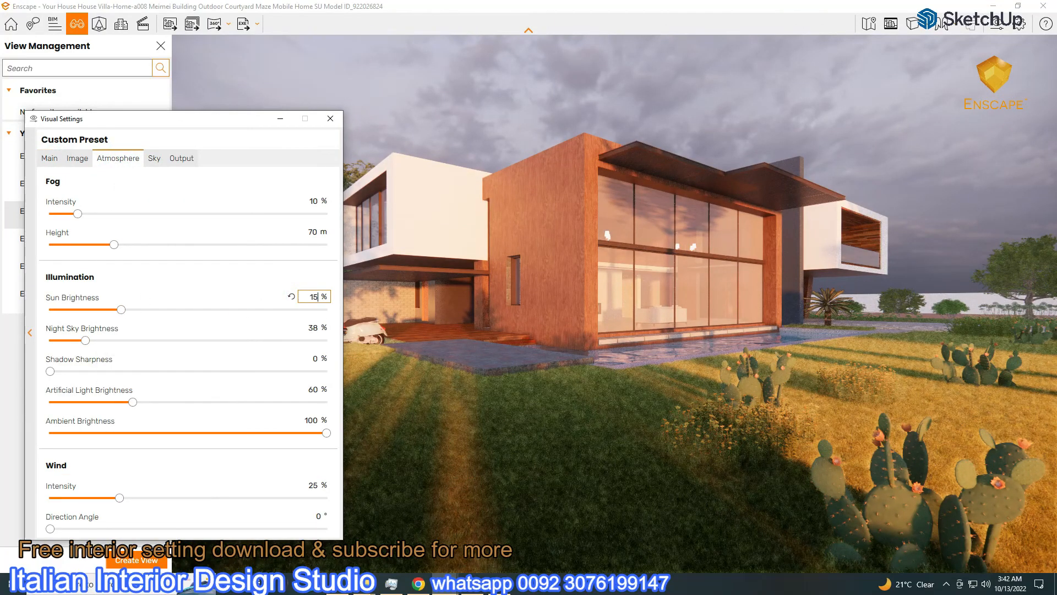
type("5")
left_click_drag(247, 127, 218, 67)
left_click(22, 99)
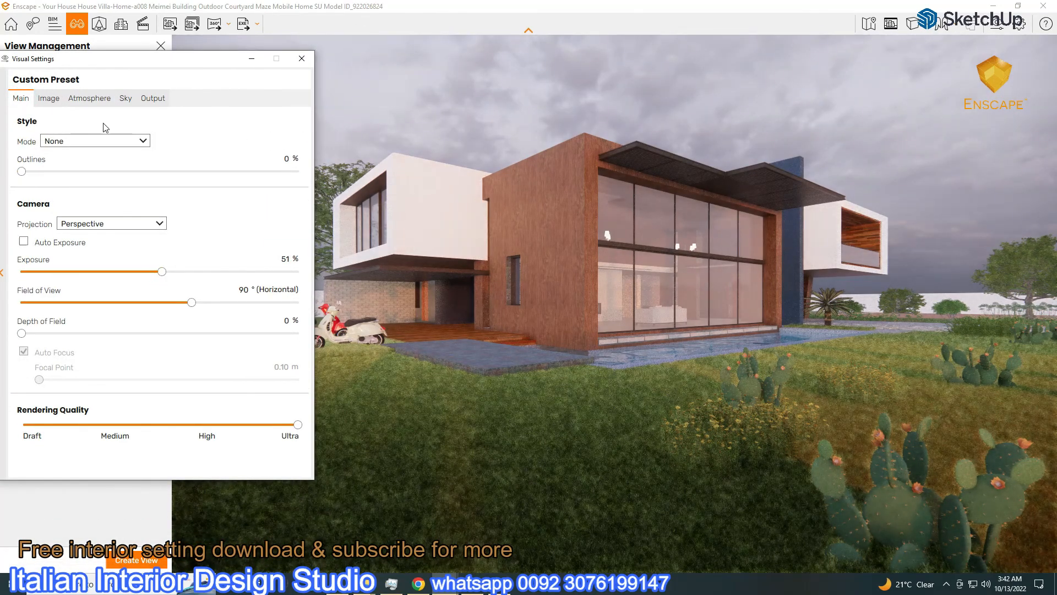
left_click(125, 98)
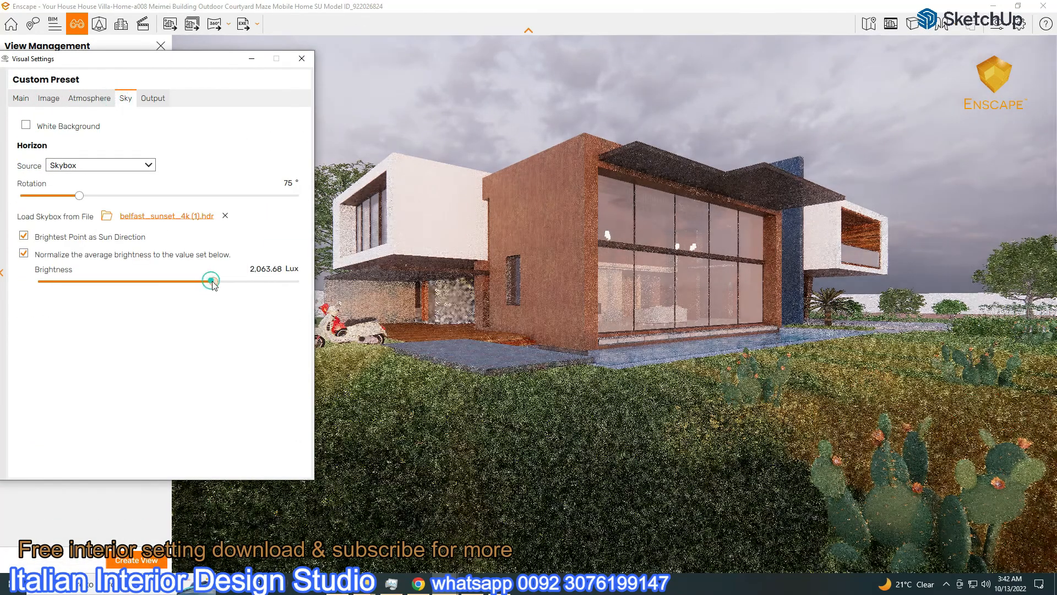
Try bethnal_green_entrance_4k, then load bismarckturm_4k.hdr as the skybox and rotate it
left_click(164, 222)
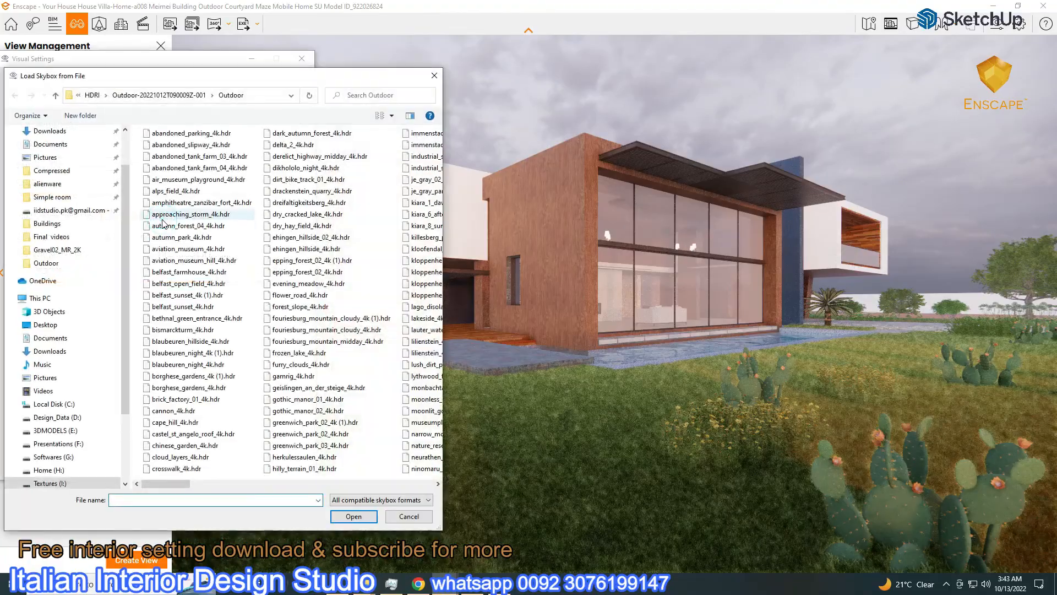
double_click(185, 318)
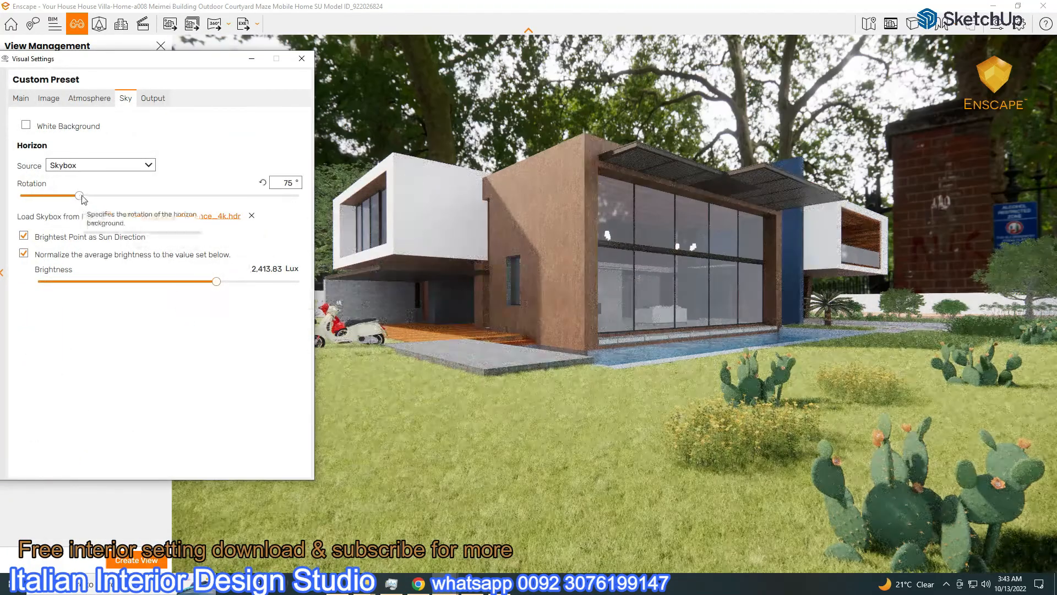
left_click_drag(80, 195, 300, 195)
left_click(194, 218)
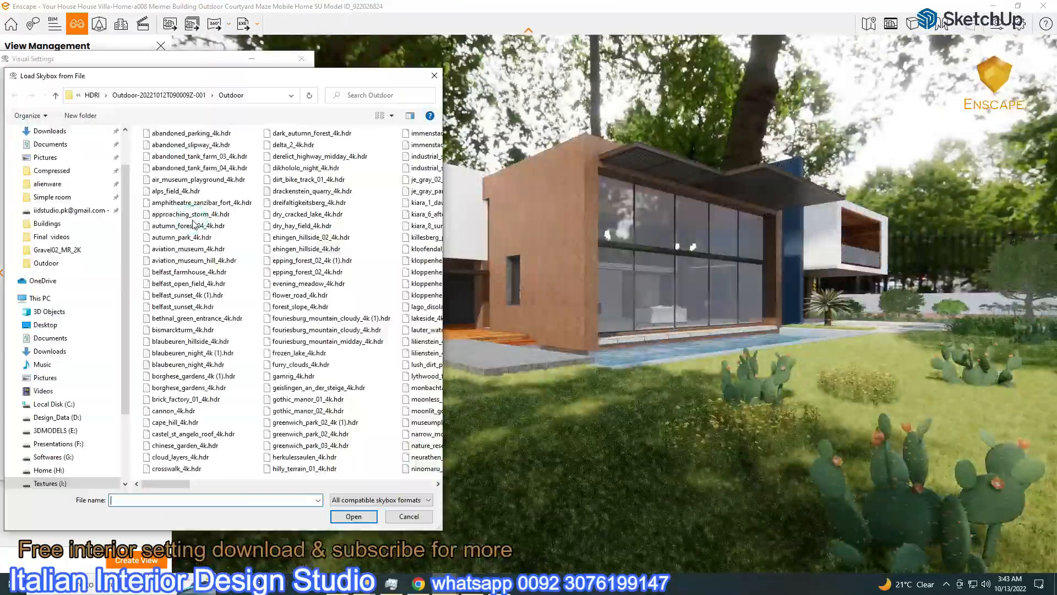
double_click(198, 330)
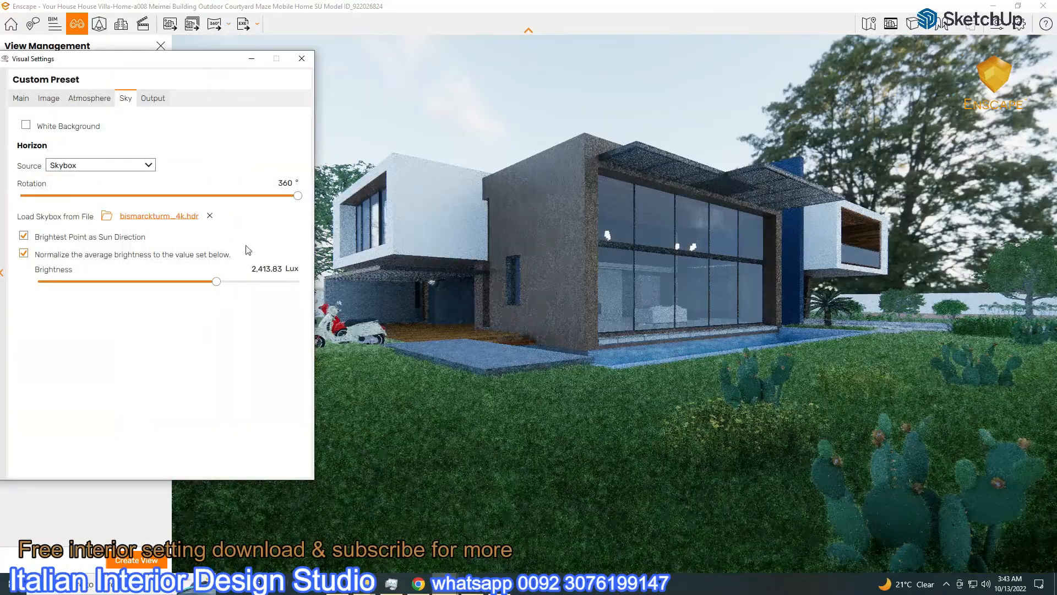
left_click_drag(298, 196, 96, 196)
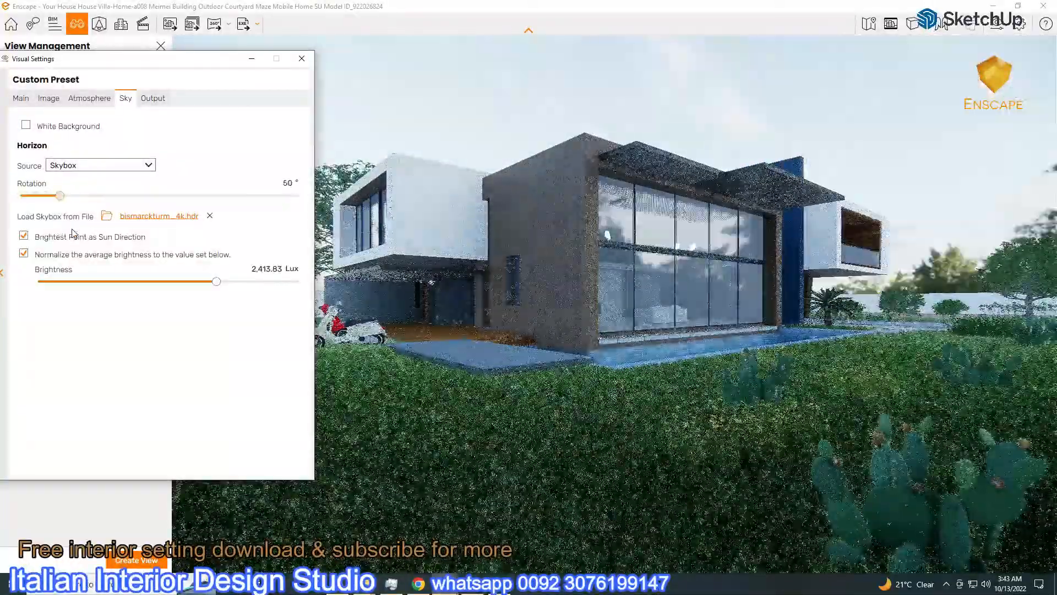
Adjust the exposure to about 49% and slightly raise the skybox brightness
left_click(22, 100)
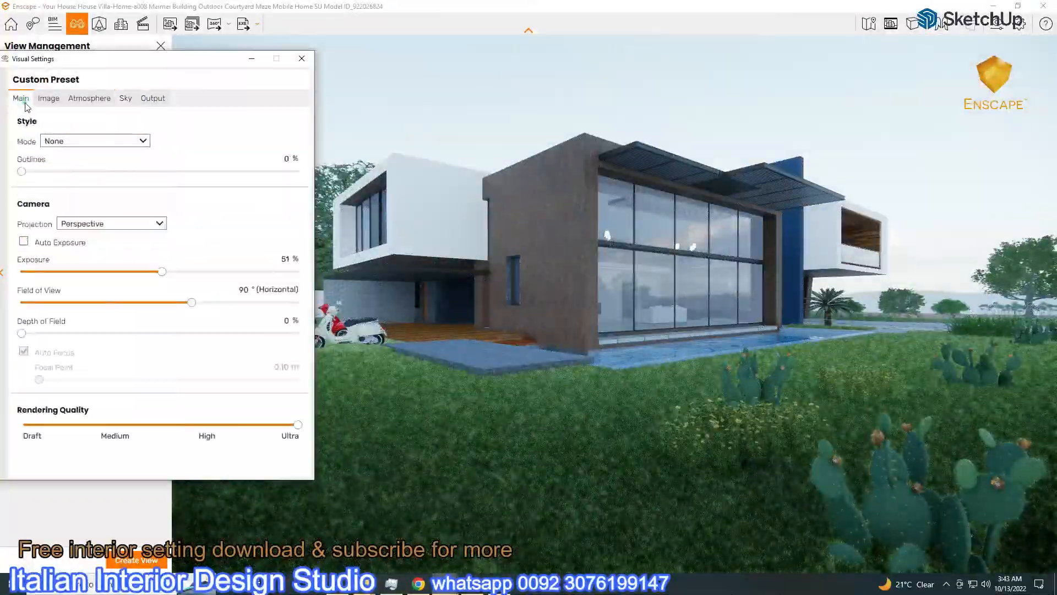
left_click_drag(163, 273, 154, 276)
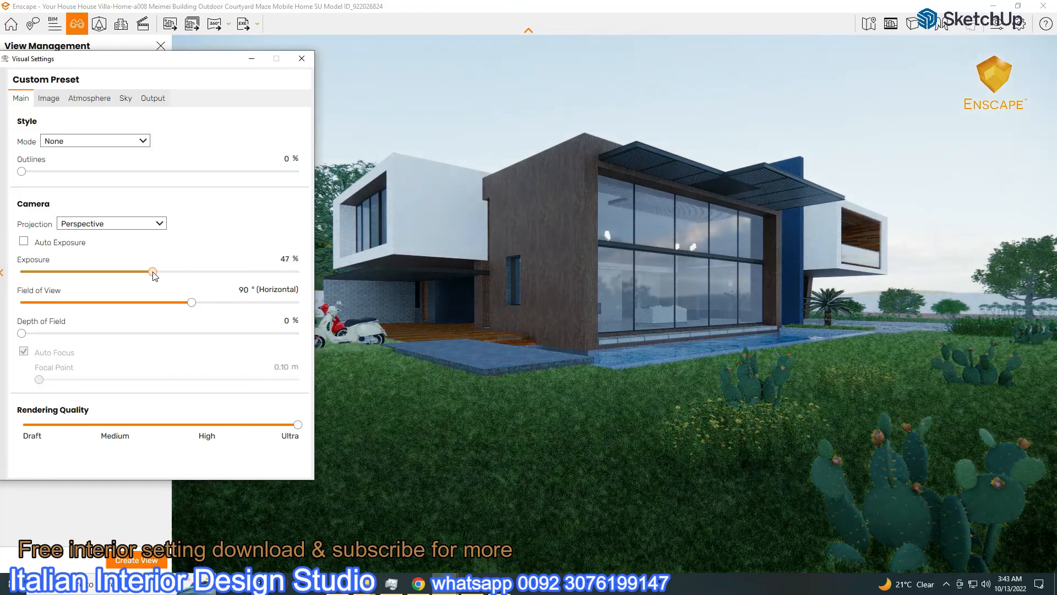
left_click(117, 100)
left_click_drag(217, 283, 226, 283)
left_click(25, 100)
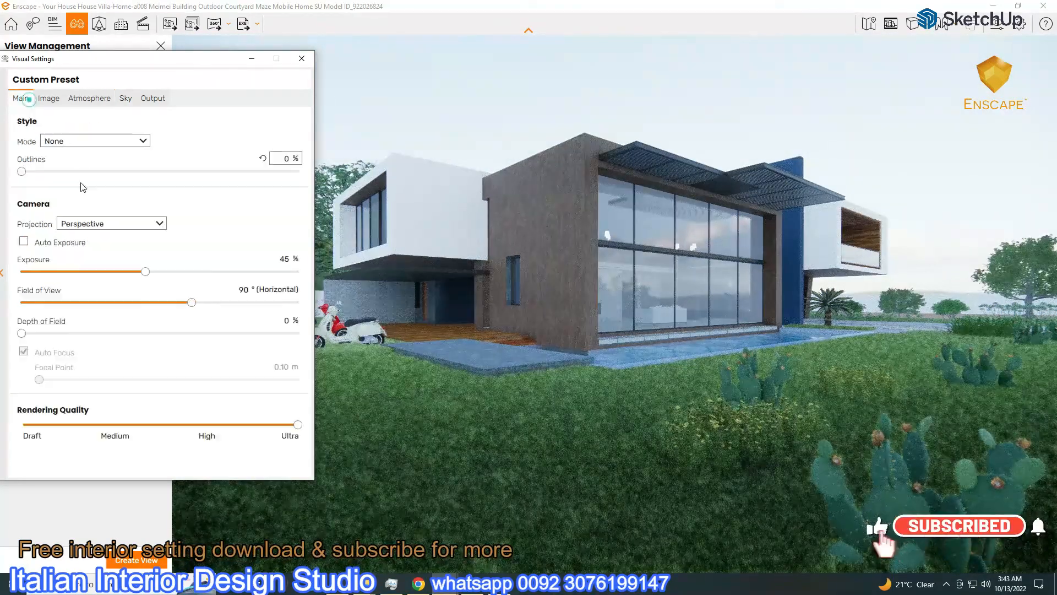
left_click_drag(156, 277, 162, 278)
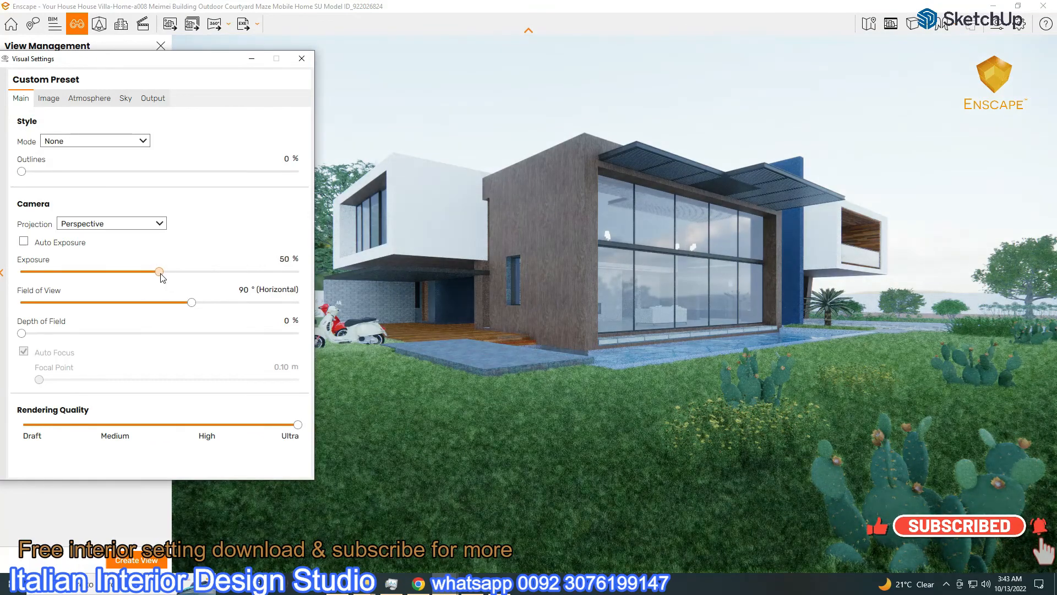
left_click(61, 99)
left_click(126, 100)
Load blaubeuren_hillside_4k.hdr as the skybox and rotate it around the villa
left_click(168, 219)
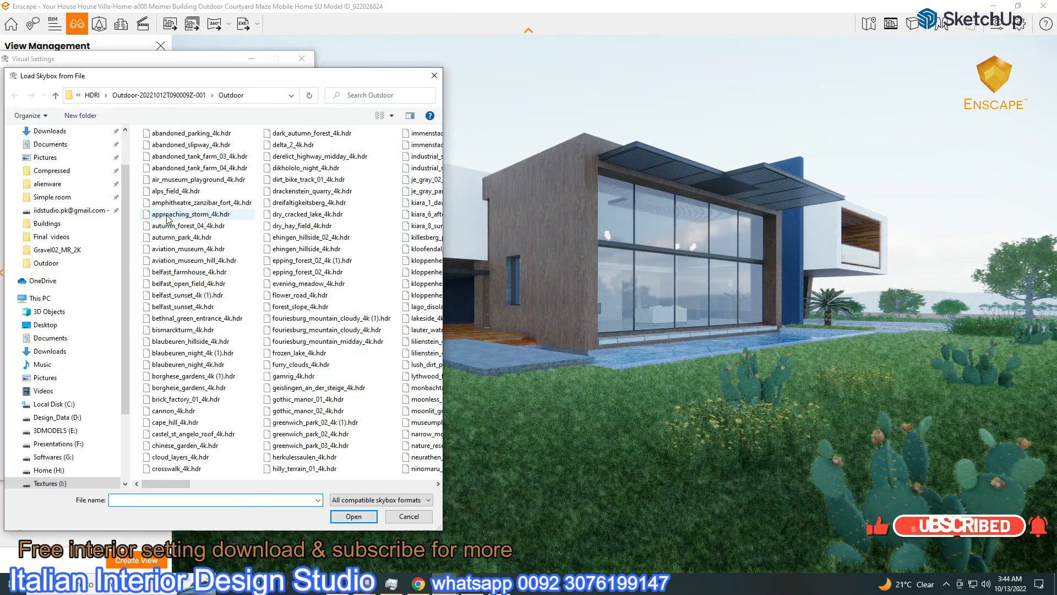
double_click(218, 343)
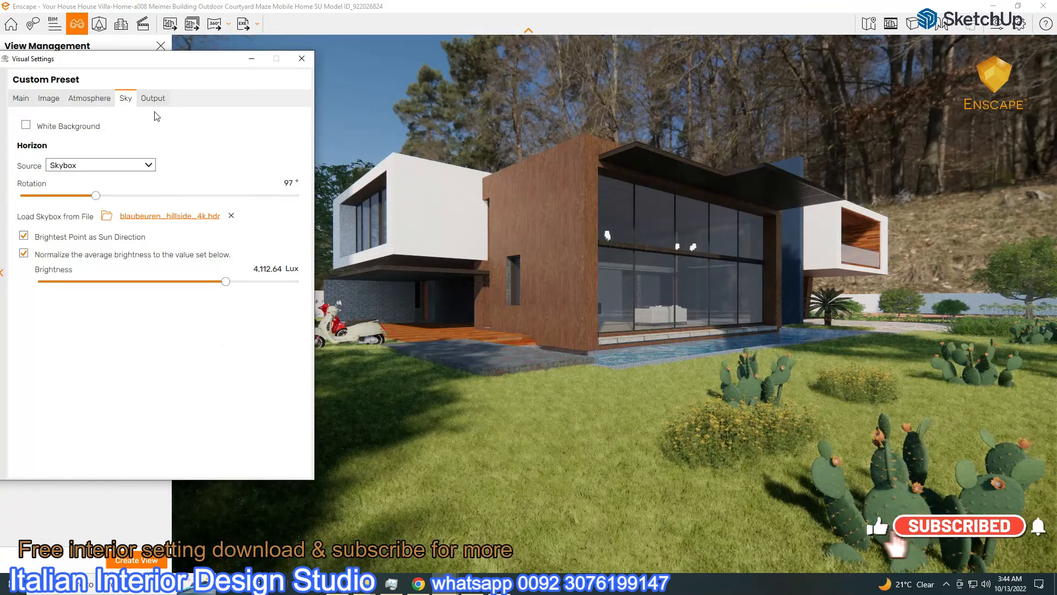
mouse_move(174, 68)
left_mouse_down()
mouse_move(62, 373)
mouse_move(68, 55)
mouse_move(171, 50)
left_mouse_up()
left_click_drag(228, 263, 236, 263)
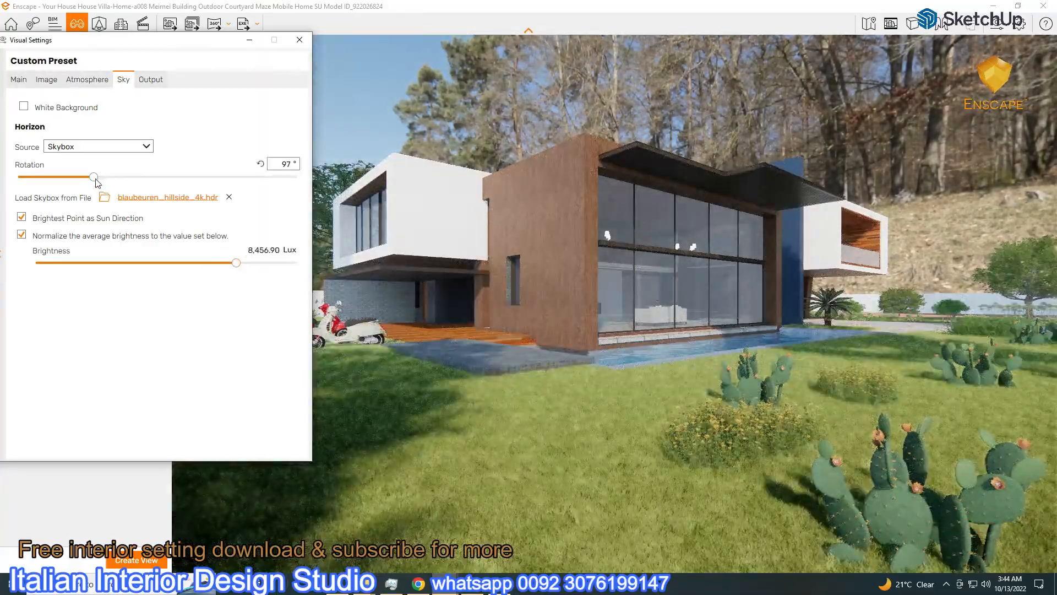
left_click_drag(96, 178, 158, 219)
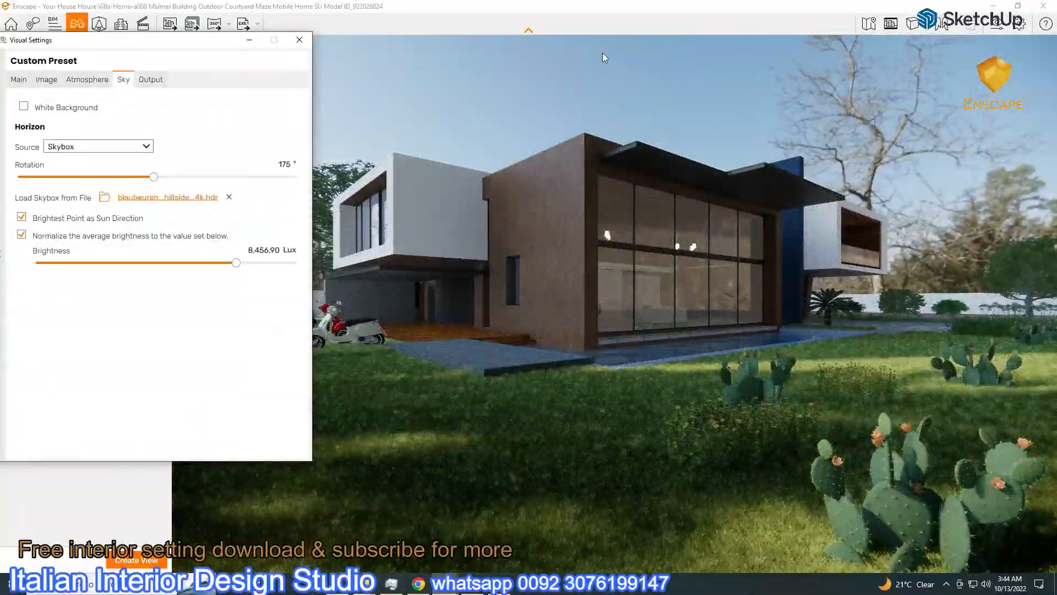
Nudge exposure to 51%, set ambient brightness to 50, and rotate the skybox to 190°
left_click(155, 253)
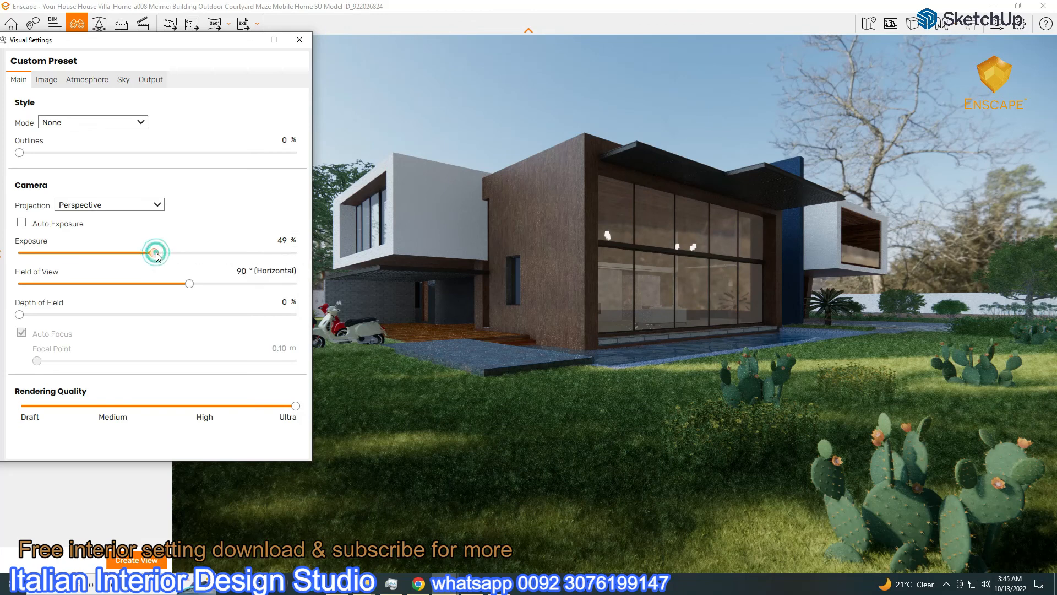
left_click_drag(161, 256, 162, 255)
left_click(88, 80)
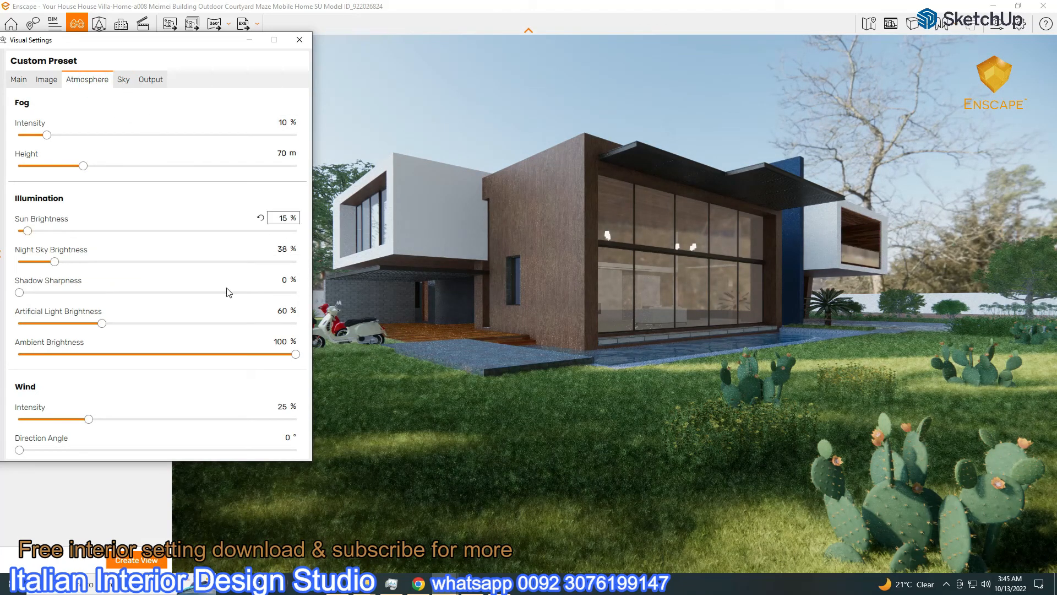
type("50")
key("Return")
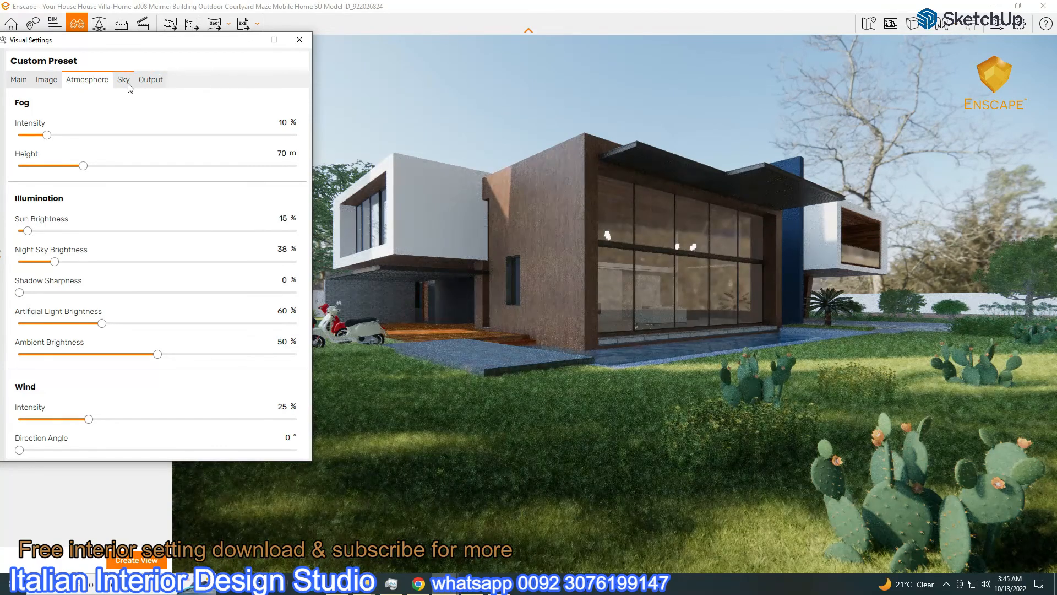
left_click_drag(146, 50, 179, 89)
left_click(156, 123)
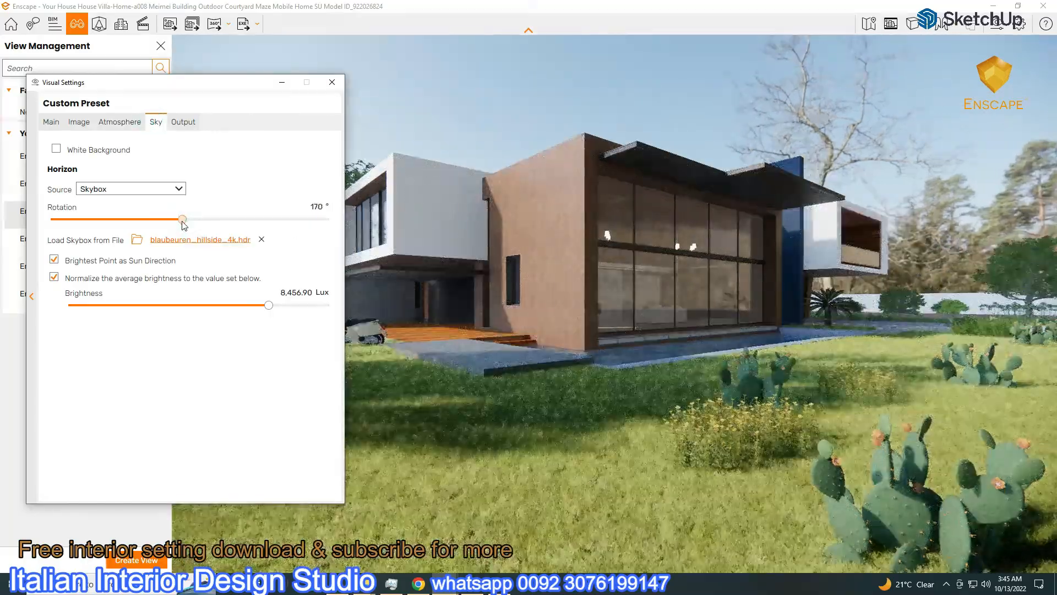
left_click_drag(188, 223, 200, 222)
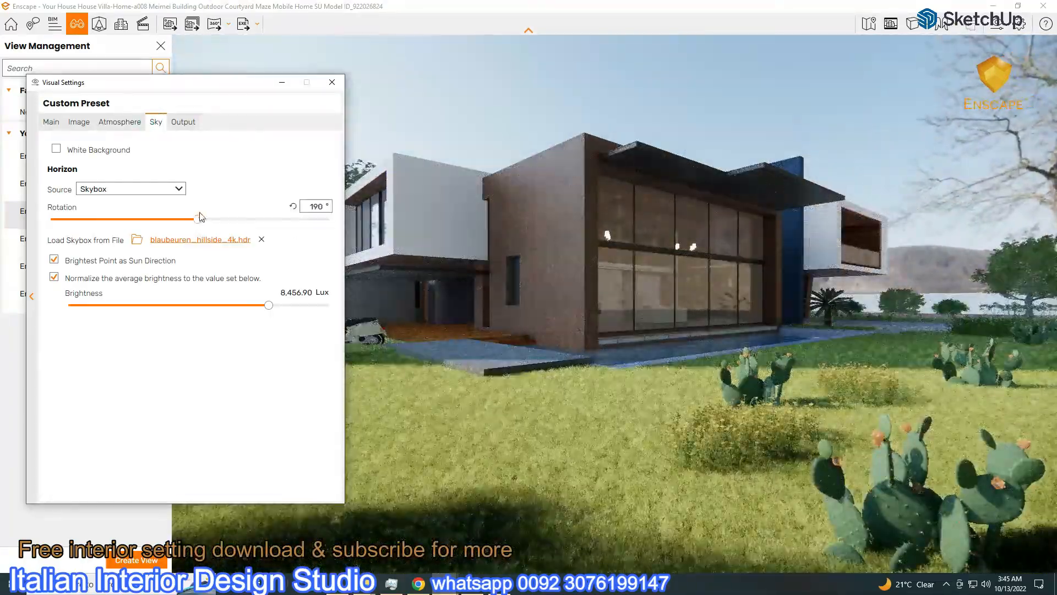
left_click(282, 84)
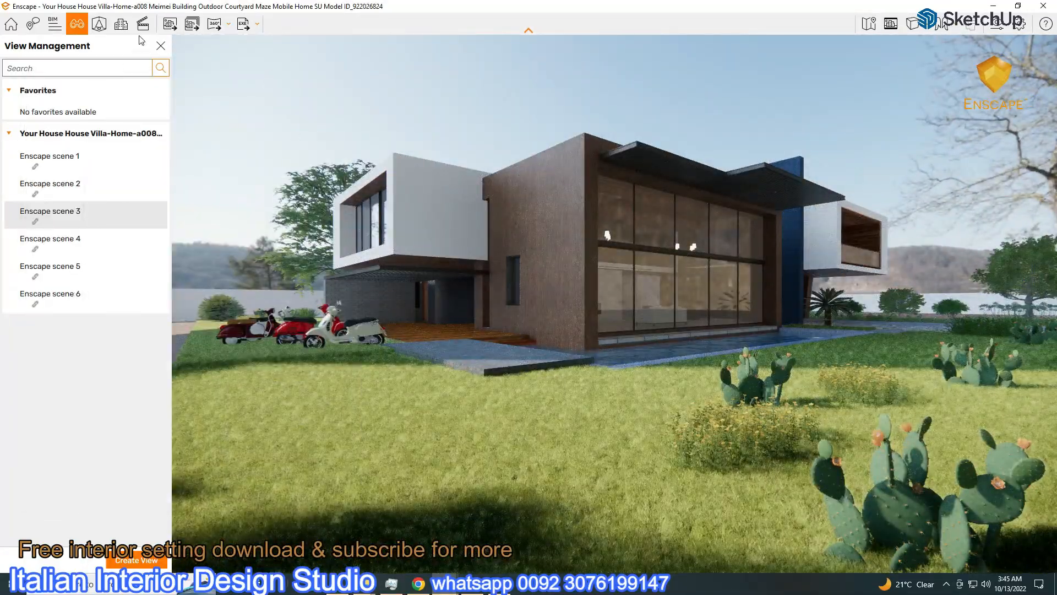
Export and save a screenshot of the current exterior render
left_click(170, 24)
left_click(358, 461)
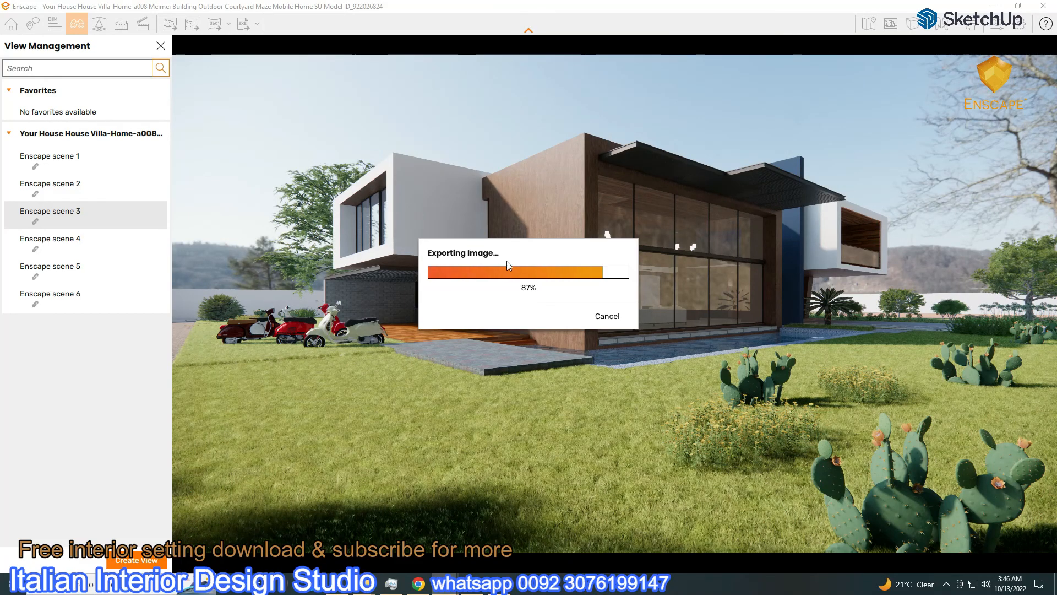
left_click(997, 23)
Load blaubeuren_night_4k (1).hdr from the Outdoor HDRI folder as the skybox
left_click(138, 239)
scroll(99, 410, "down", 3)
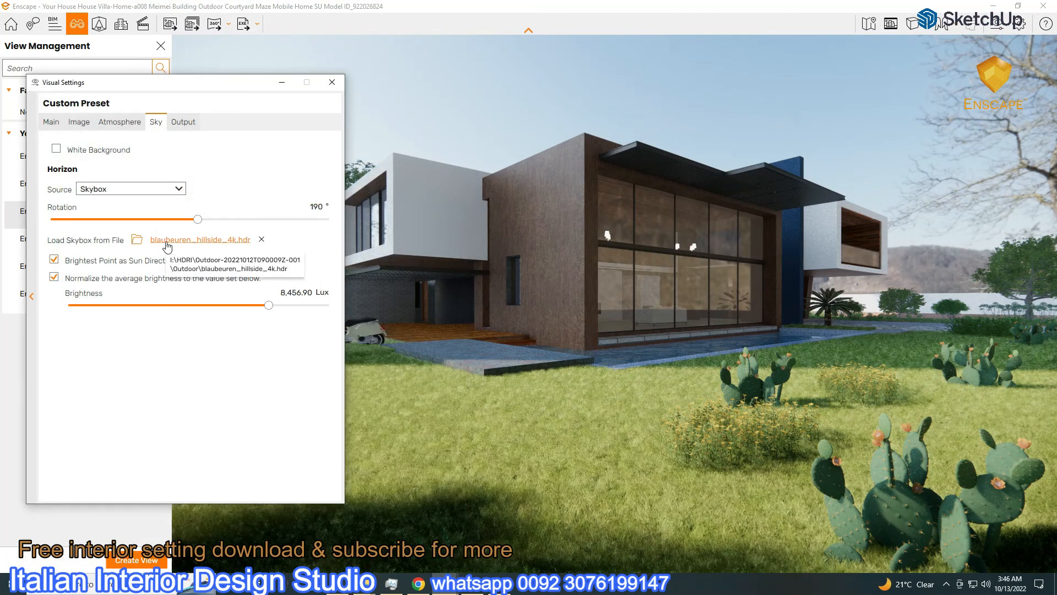
left_click(167, 243)
left_click(76, 428)
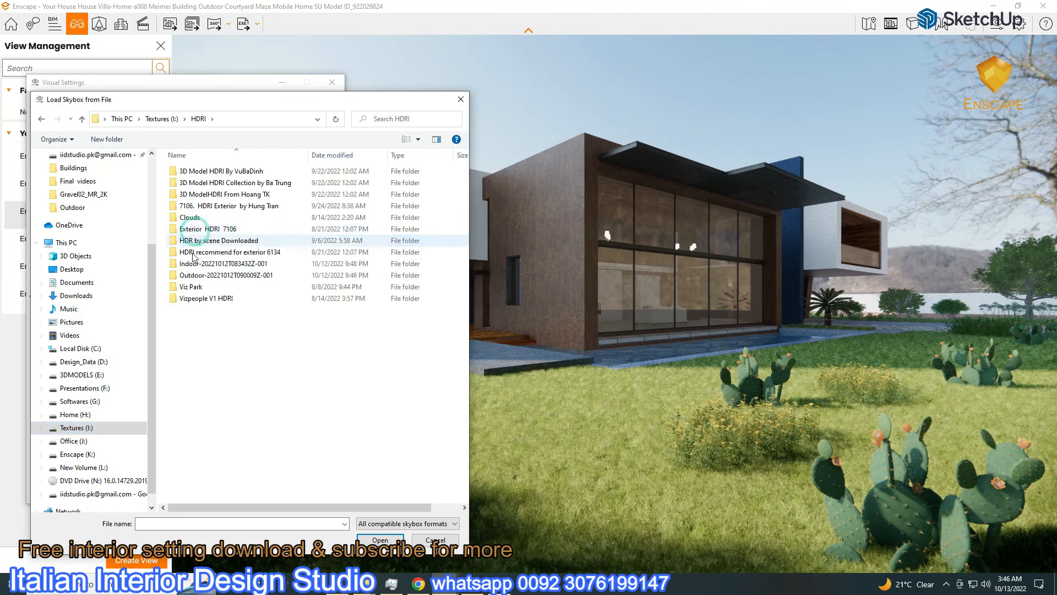
double_click(209, 275)
double_click(190, 172)
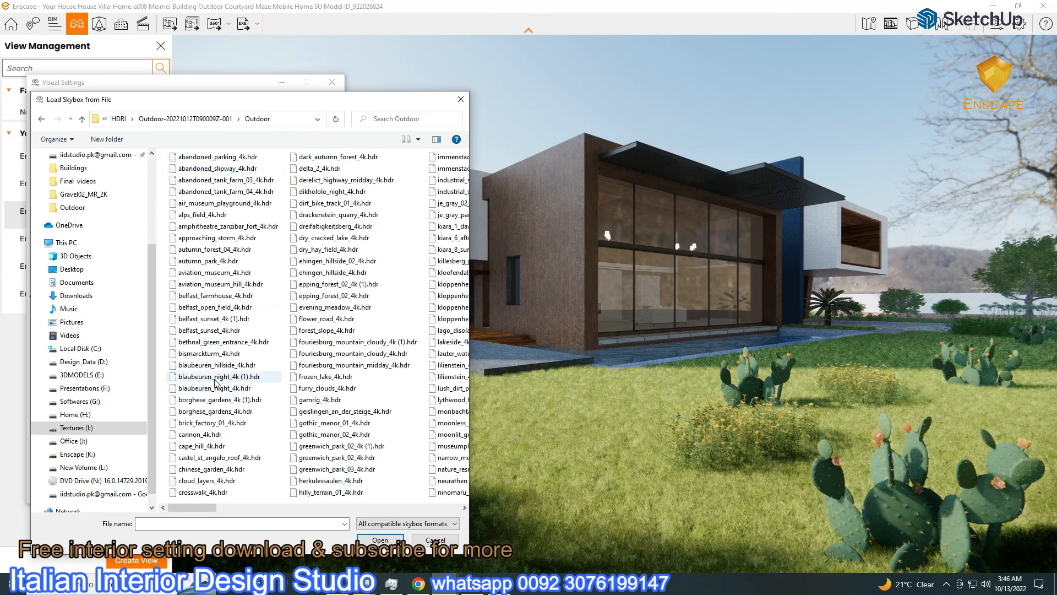
double_click(211, 377)
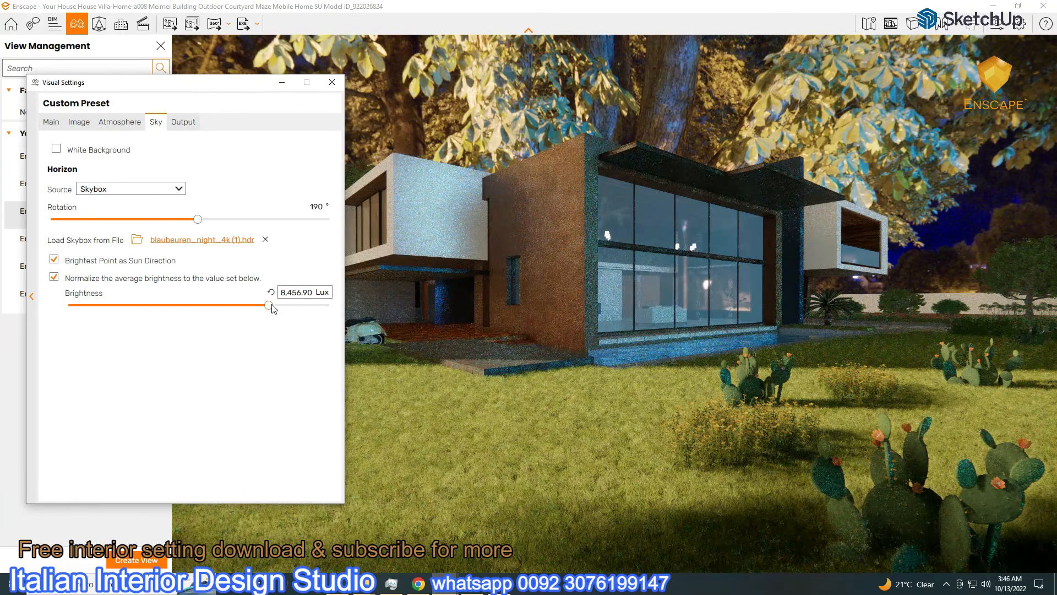
Set sun brightness to 0%, lower exposure, raise sky brightness to about 2,913 Lux, and rotate the night sky
left_click(270, 292)
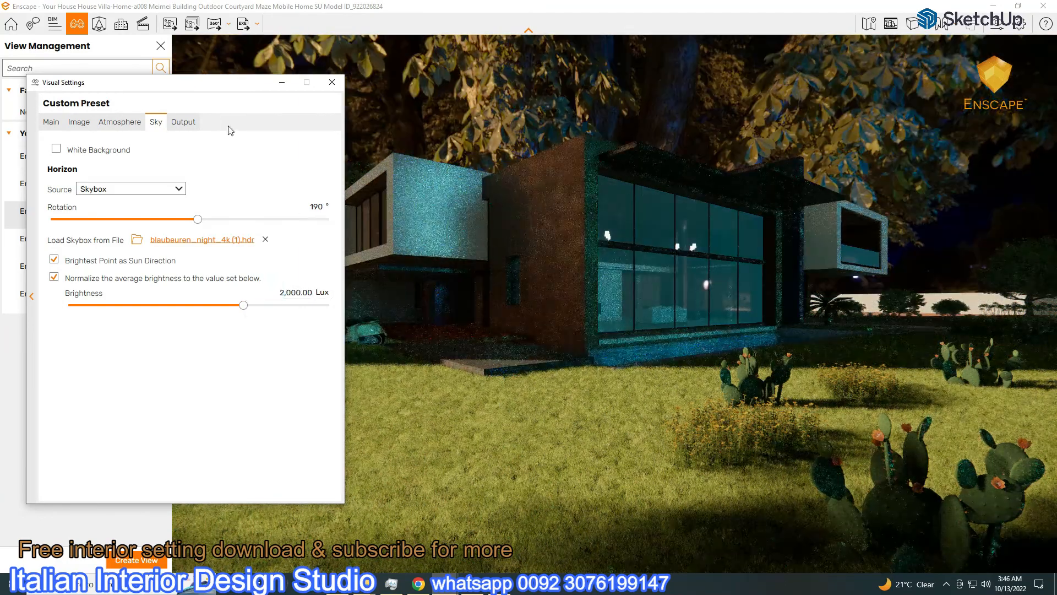
left_click(54, 260)
left_click(110, 122)
left_click_drag(60, 273, 38, 275)
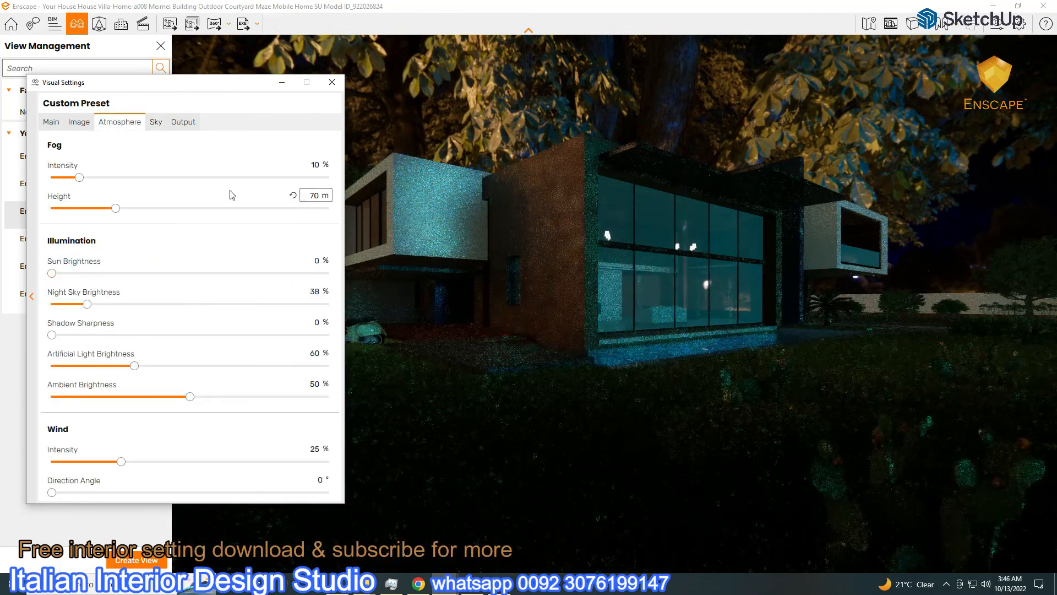
left_click(51, 122)
left_click_drag(189, 295, 166, 296)
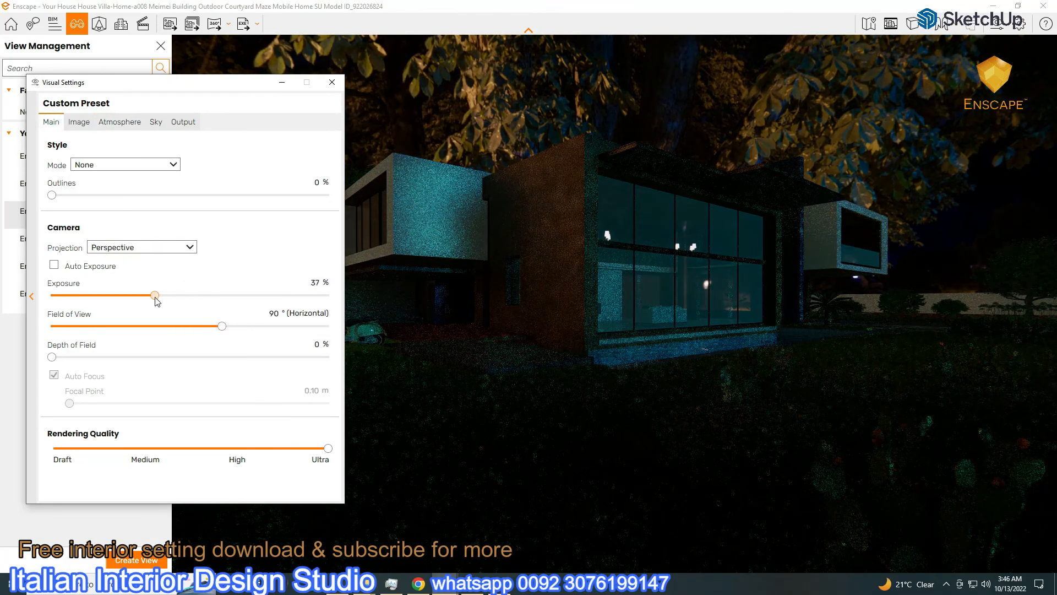
left_click(156, 122)
left_click_drag(245, 310, 251, 307)
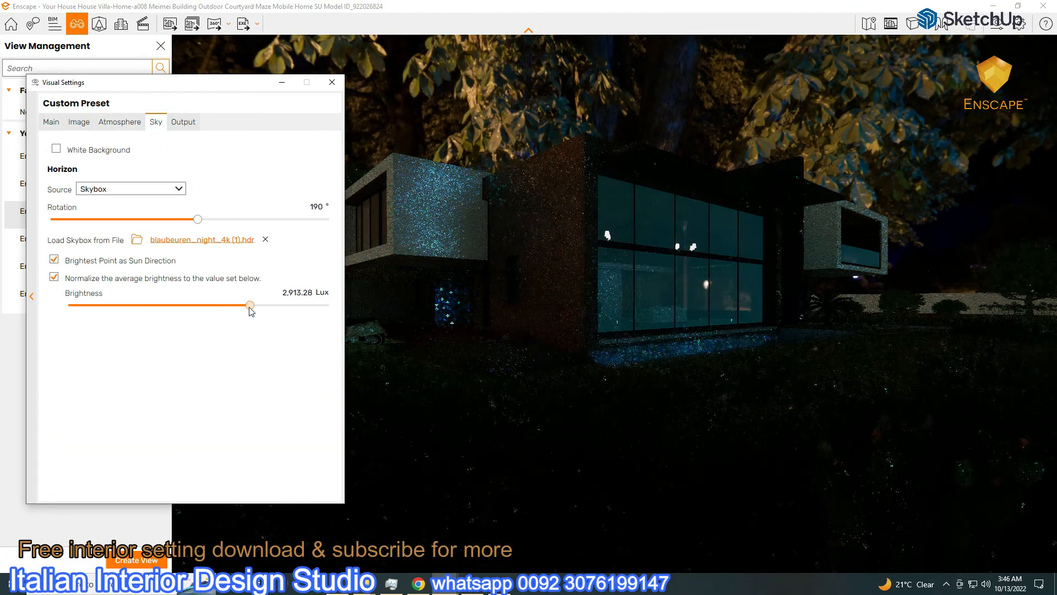
left_click_drag(198, 219, 123, 240)
Return to scene 3, cut the lens flare to 16%, then switch to the scene 1 interior
left_click_drag(227, 93, 961, 236)
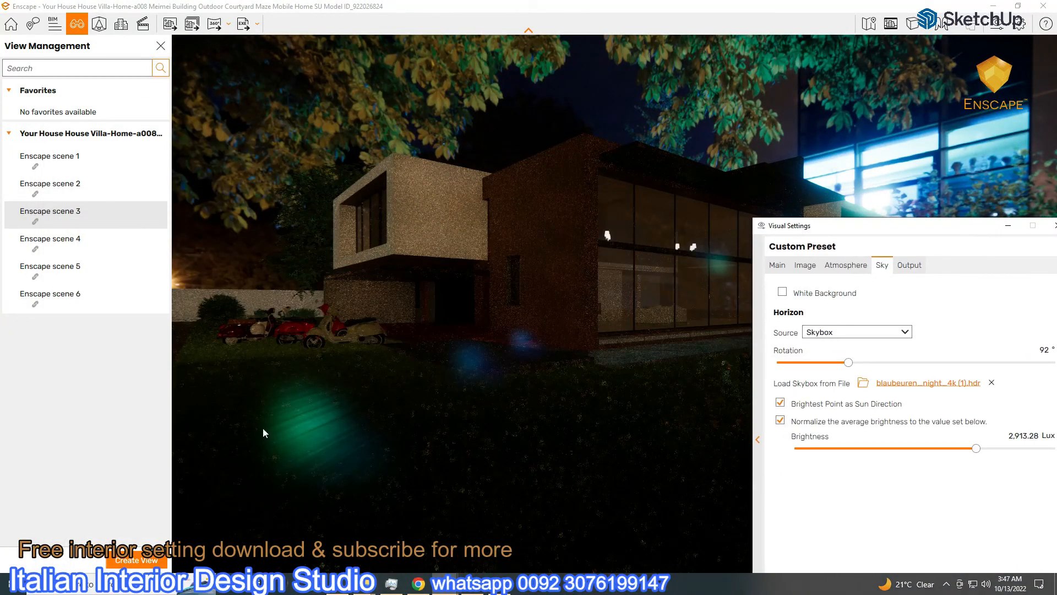
left_click_drag(278, 388, 292, 414)
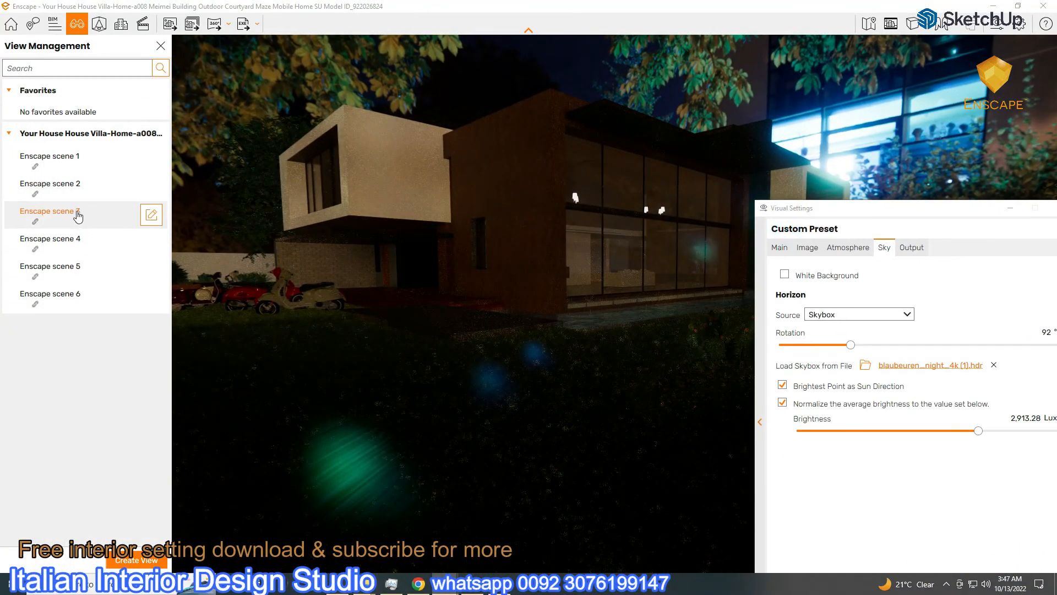
left_click(77, 216)
left_click_drag(784, 208, 814, 123)
left_click(845, 161)
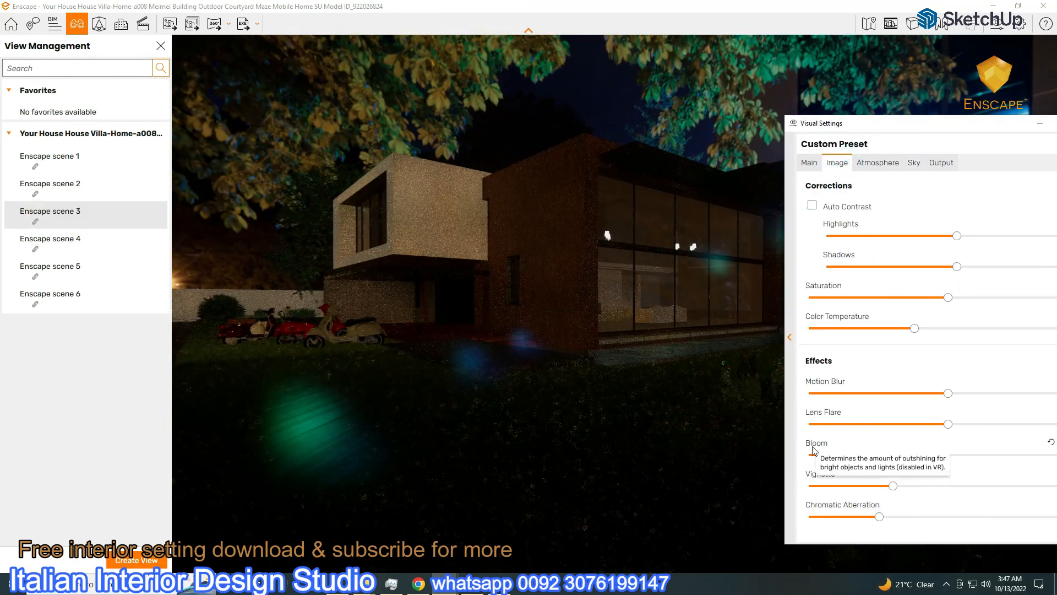
left_click_drag(947, 424, 1003, 424)
left_click_drag(829, 126, 60, 11)
left_click_drag(233, 309, 83, 312)
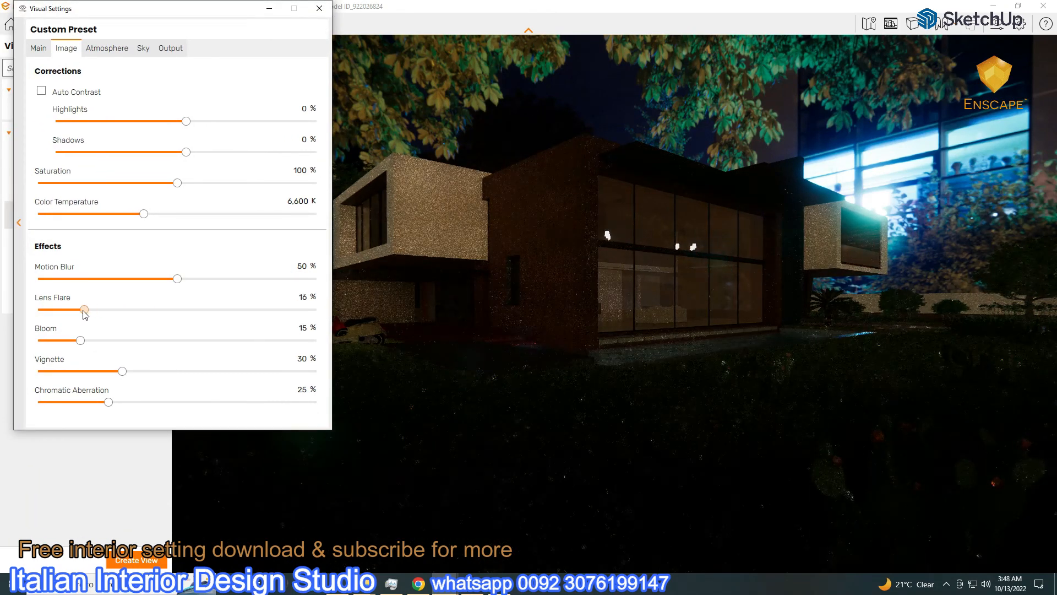
left_click(265, 9)
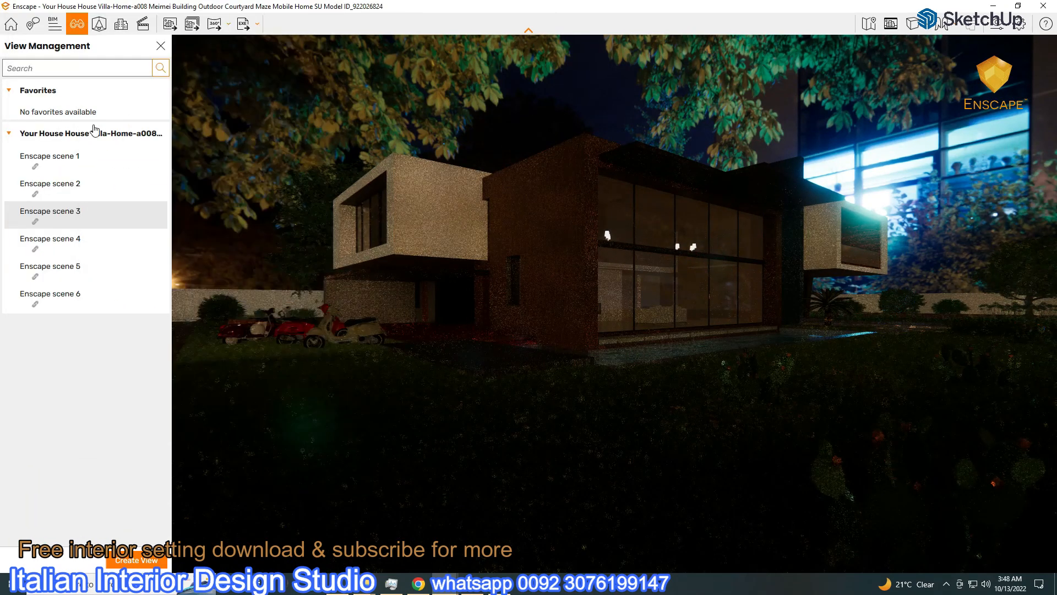
left_click(66, 159)
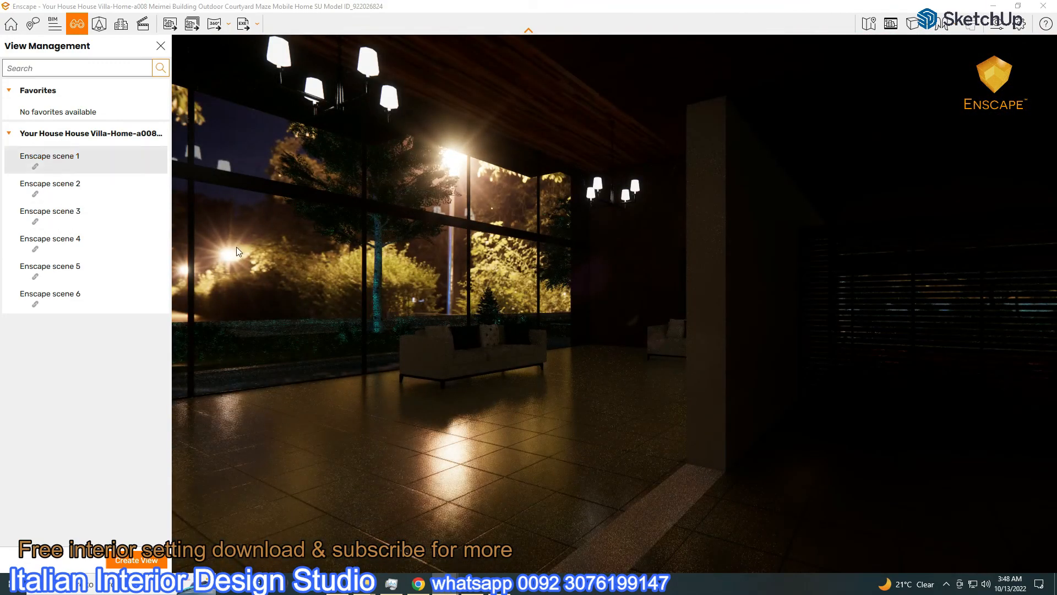
Replace the Notepad note with one about needing interior and exterior light, then minimize Notepad
key("alt+Tab")
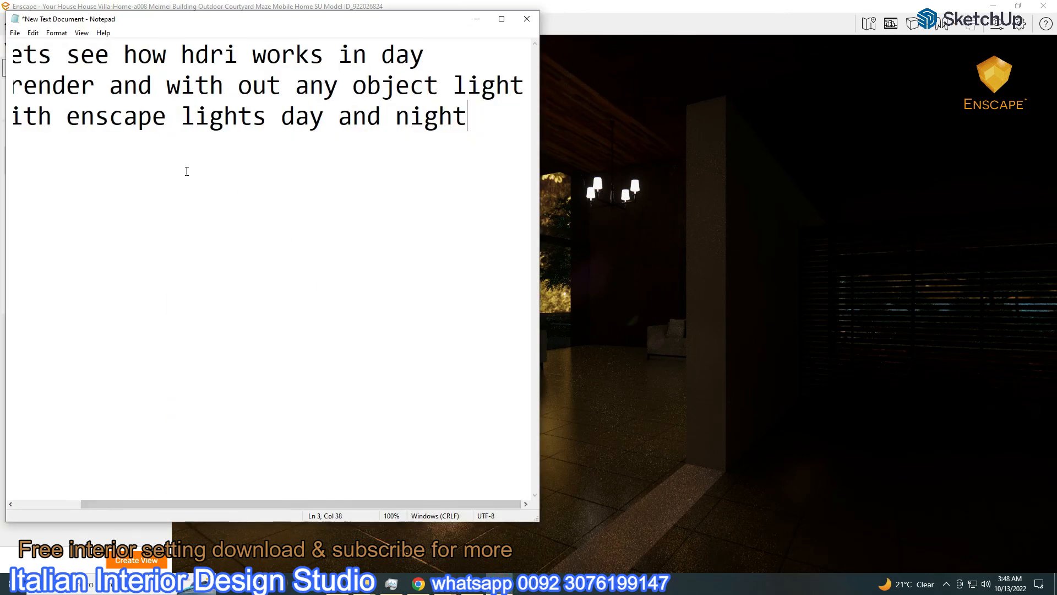
key("ctrl+a")
key("BackSpace")
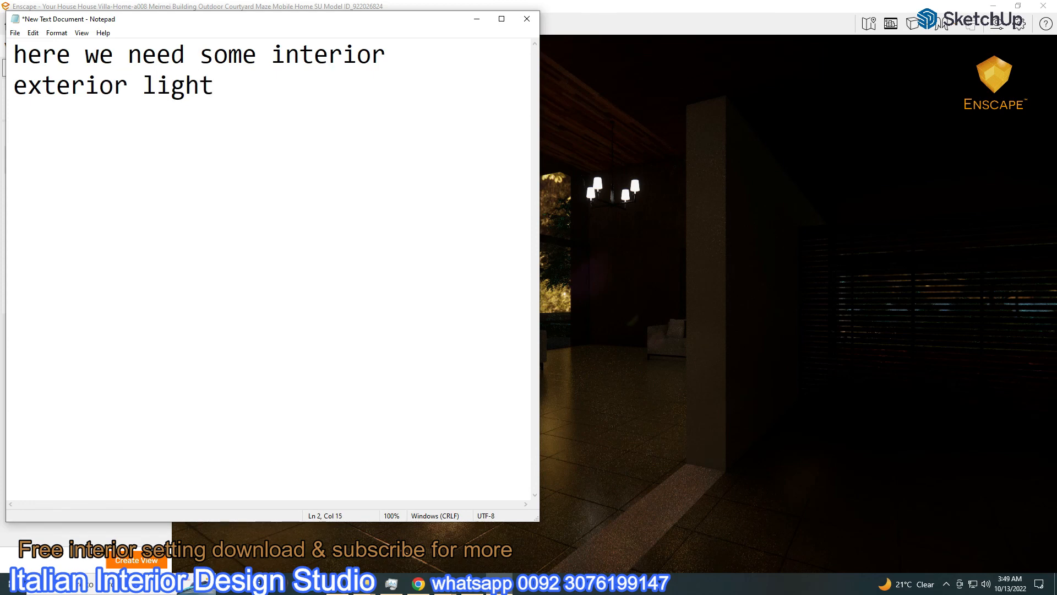
left_click(476, 19)
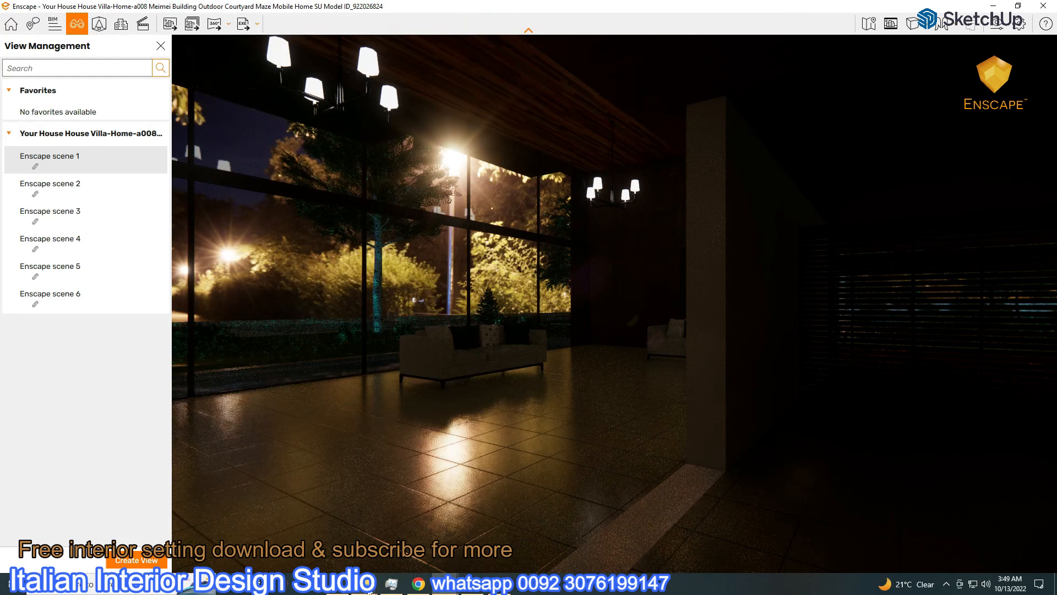
mouse_move(370, 590)
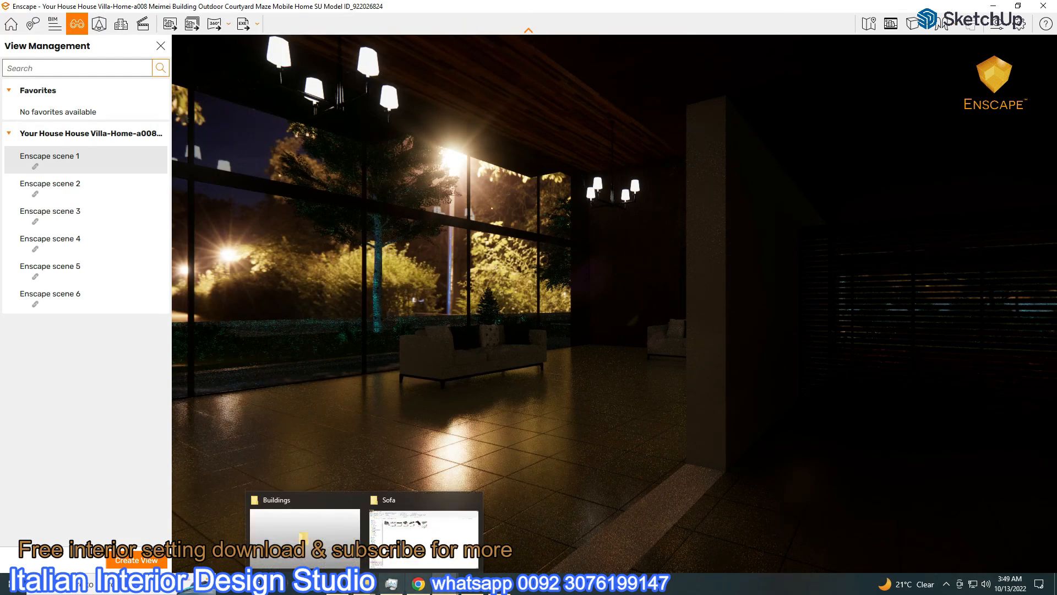
Place a rectangular Enscape light in the living room, sized 2.88 m by 2.84 m
left_click(1017, 6)
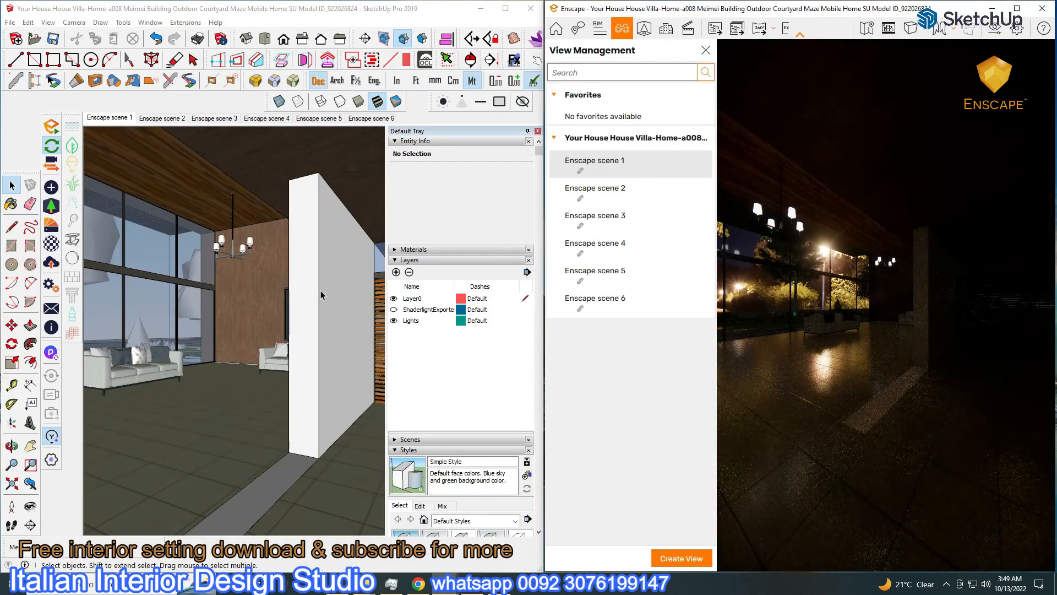
left_click(53, 243)
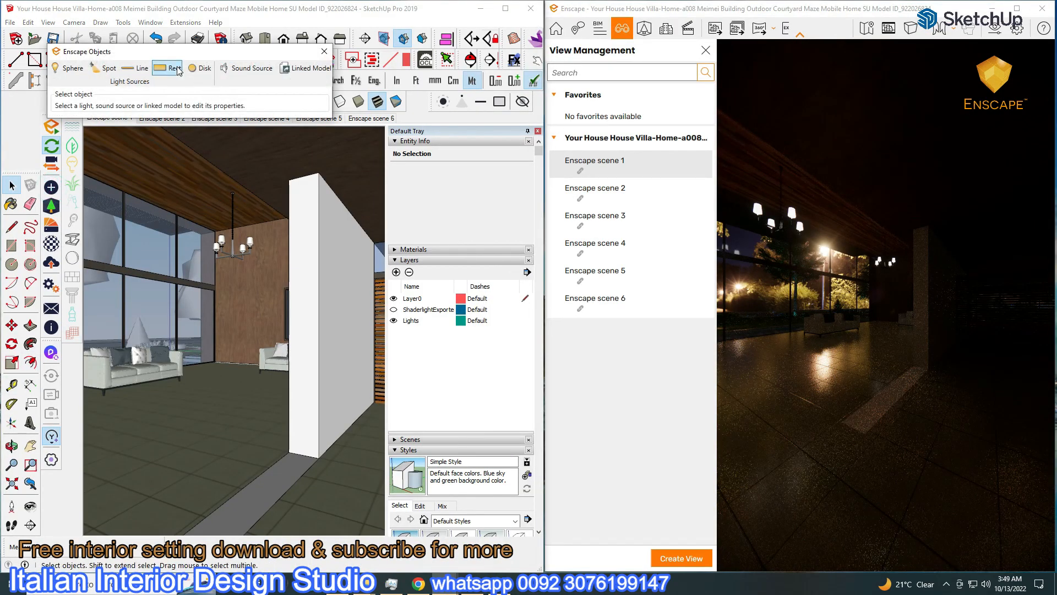
left_click(289, 201)
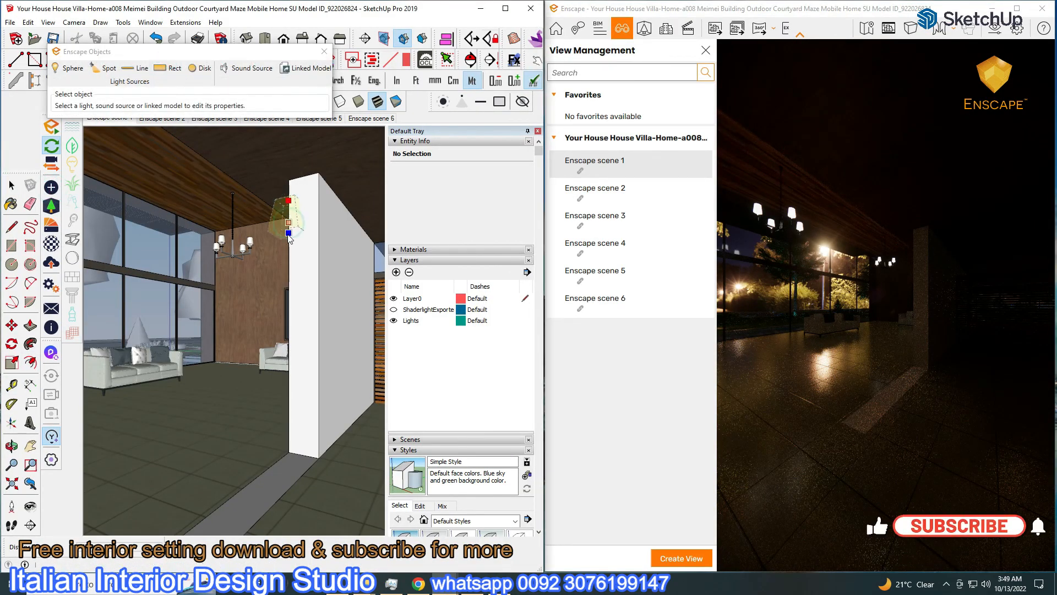
left_click(291, 237)
left_click_drag(120, 126, 236, 126)
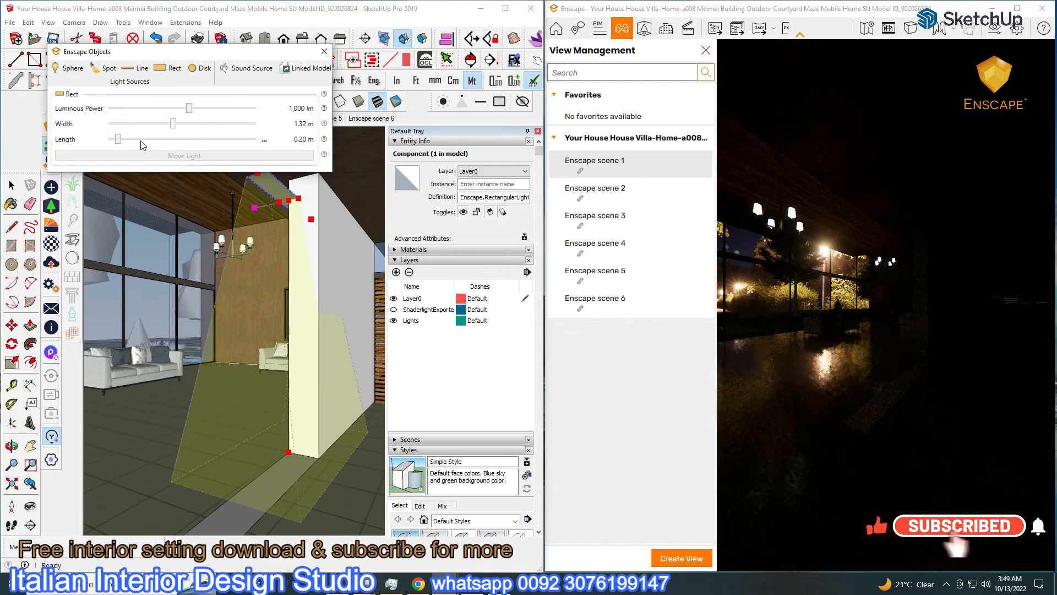
left_click_drag(119, 139, 249, 124)
Move the rectangular light into the ceiling corner and lay it flat on the living-room ceiling
mouse_move(224, 213)
middle_mouse_down()
mouse_move(281, 189)
mouse_move(361, 222)
mouse_move(418, 223)
middle_mouse_up()
scroll(314, 227, "up", 4)
left_click(11, 185)
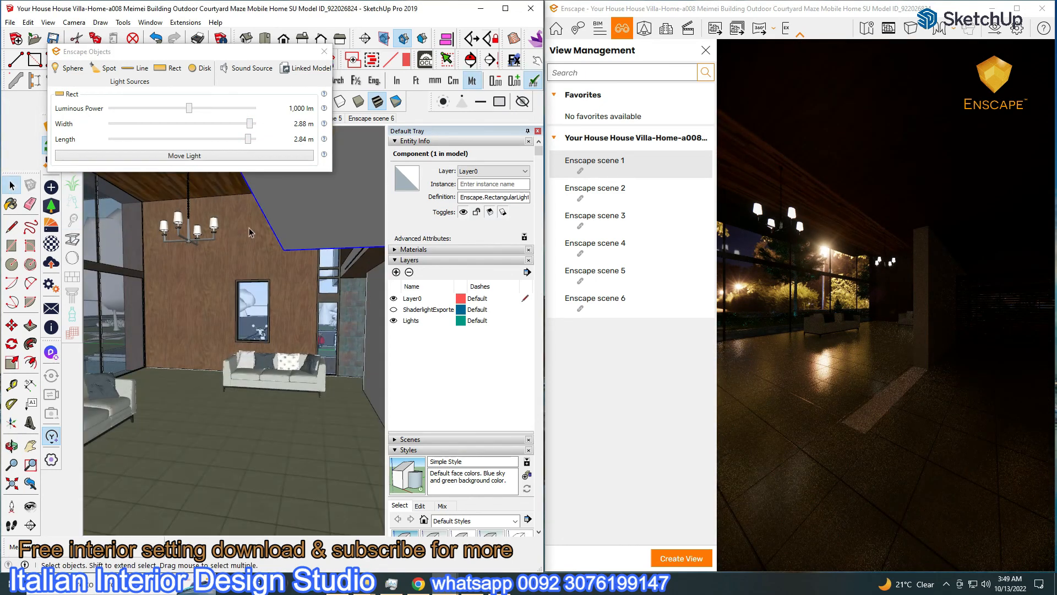
left_click_drag(227, 51, 249, 9)
mouse_move(253, 199)
middle_mouse_down()
mouse_move(251, 219)
mouse_move(223, 245)
mouse_move(366, 243)
mouse_move(302, 303)
middle_mouse_up()
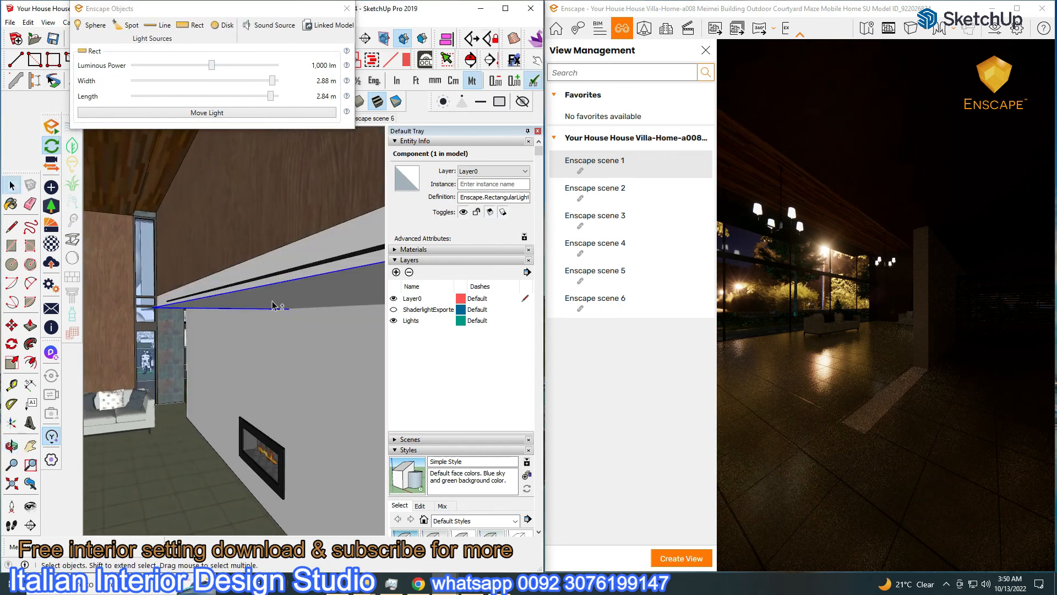
left_click(205, 300)
left_click(140, 182)
left_click(143, 174)
left_click(111, 169)
mouse_move(246, 345)
middle_mouse_down()
mouse_move(219, 311)
mouse_move(229, 226)
mouse_move(248, 217)
mouse_move(217, 209)
mouse_move(259, 285)
mouse_move(311, 342)
middle_mouse_up()
left_click(220, 220)
left_click(284, 228)
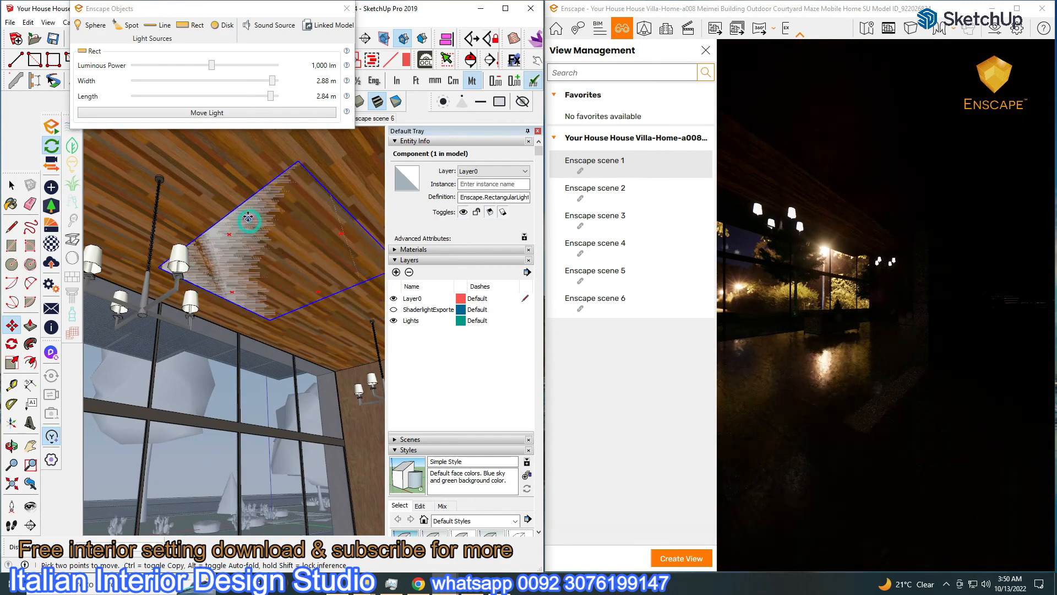
middle_click_drag(284, 229, 294, 265)
left_click_drag(300, 214, 301, 242)
Raise the light's luminous power to 77,340 lm and maximize the Enscape window
left_click_drag(211, 65, 264, 76)
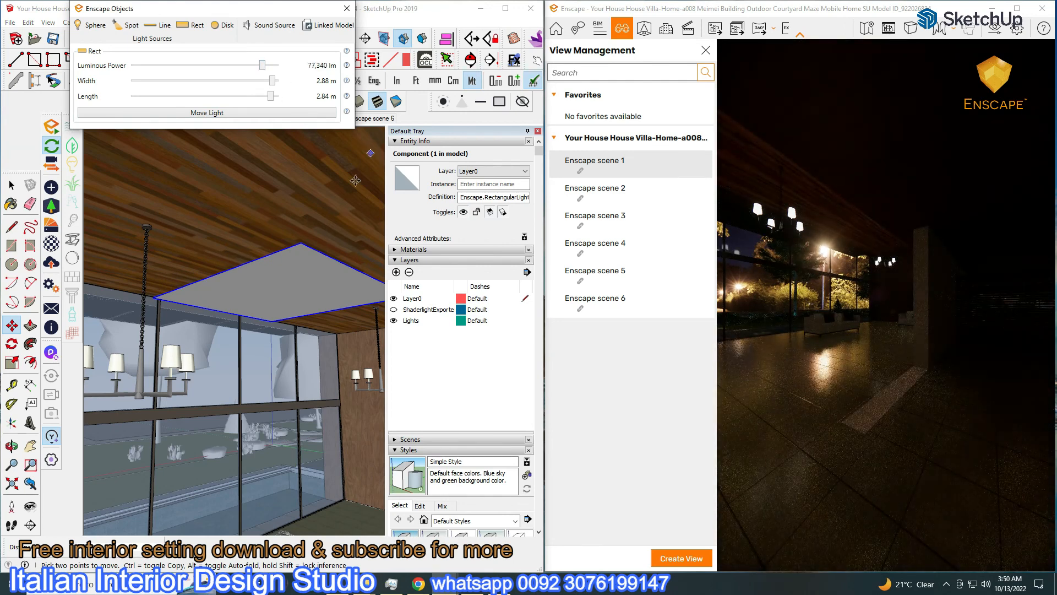
left_click(11, 186)
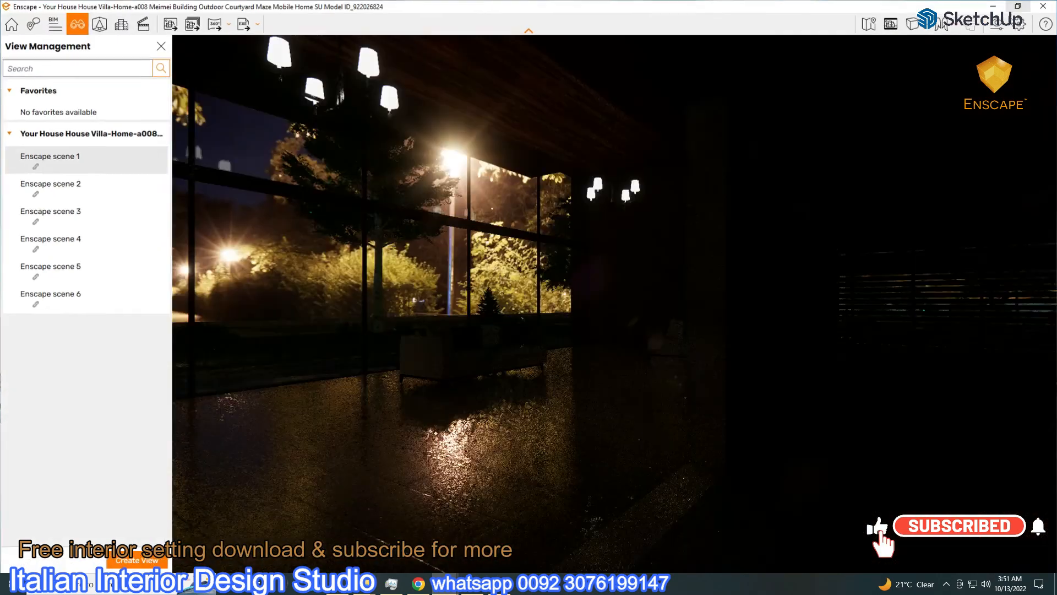
key("super+Up")
left_click(997, 23)
Set camera exposure to 50% and artificial light brightness to 131%
left_click(38, 49)
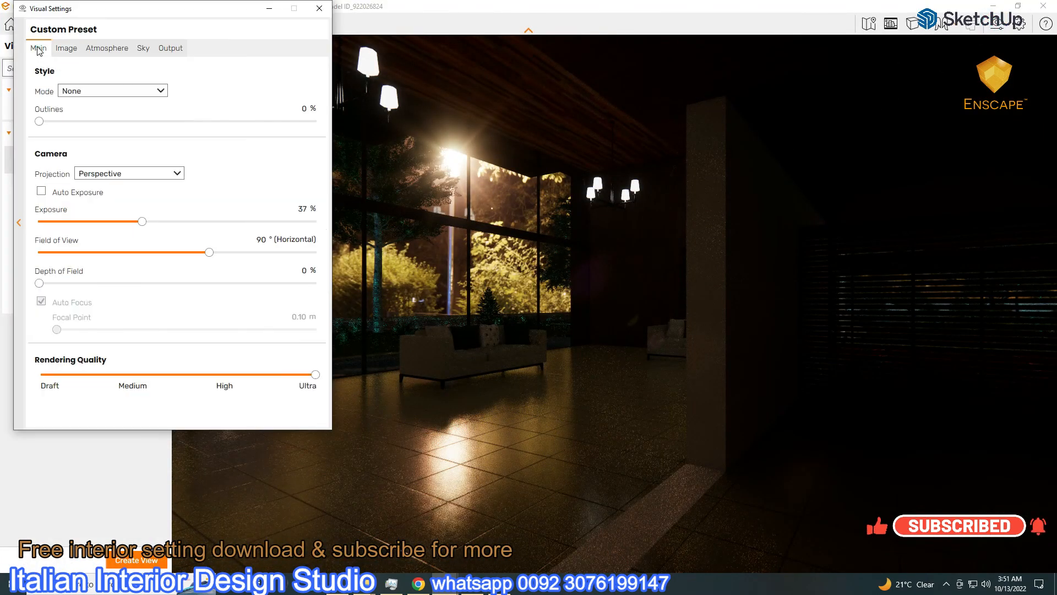
left_click_drag(140, 221, 154, 223)
left_click(107, 48)
left_click_drag(117, 292, 253, 311)
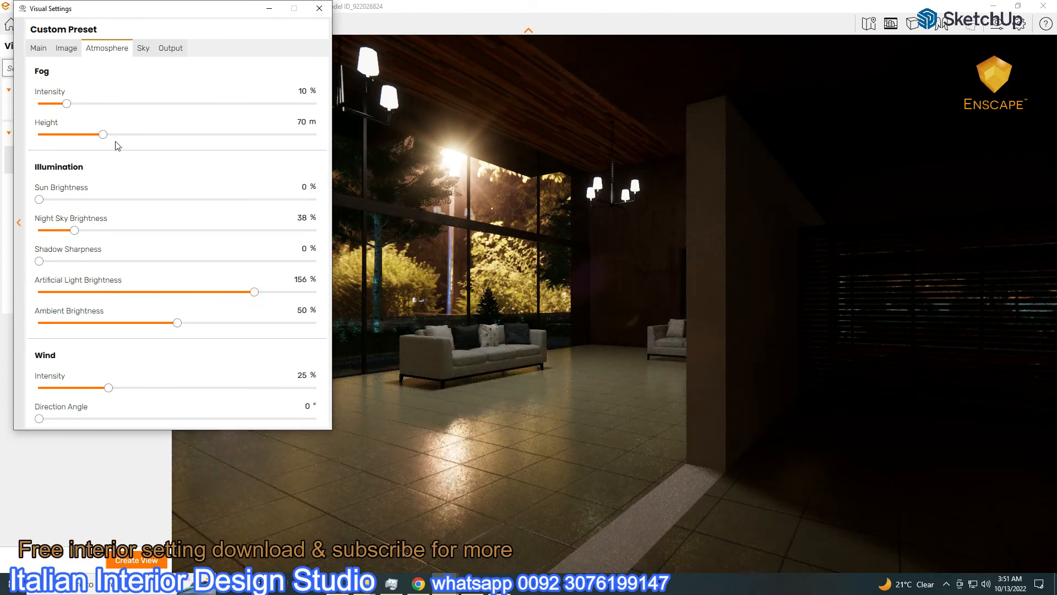
left_click(37, 49)
left_click_drag(154, 220, 177, 225)
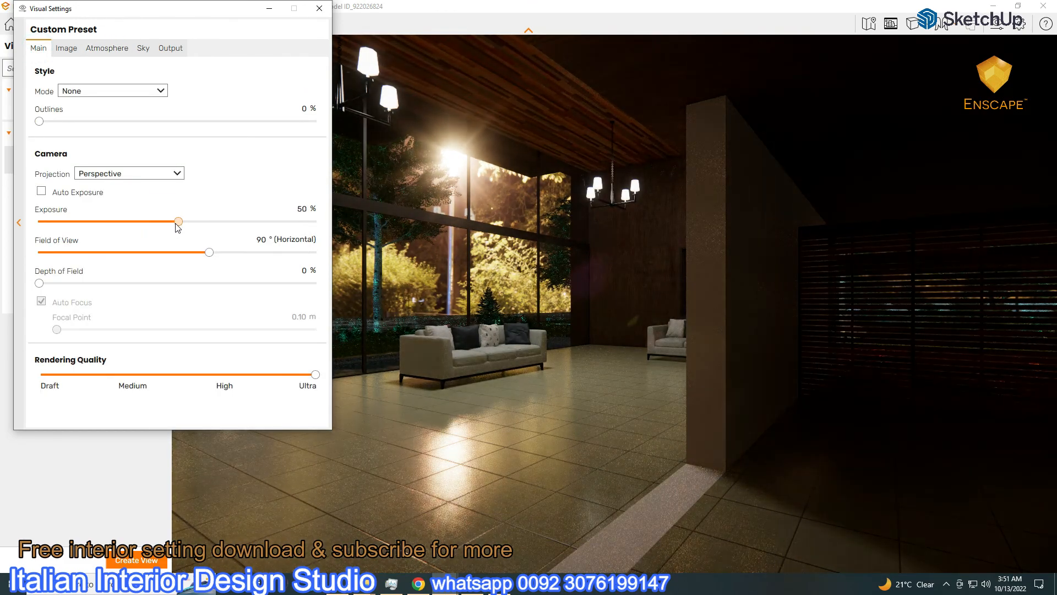
left_click(269, 10)
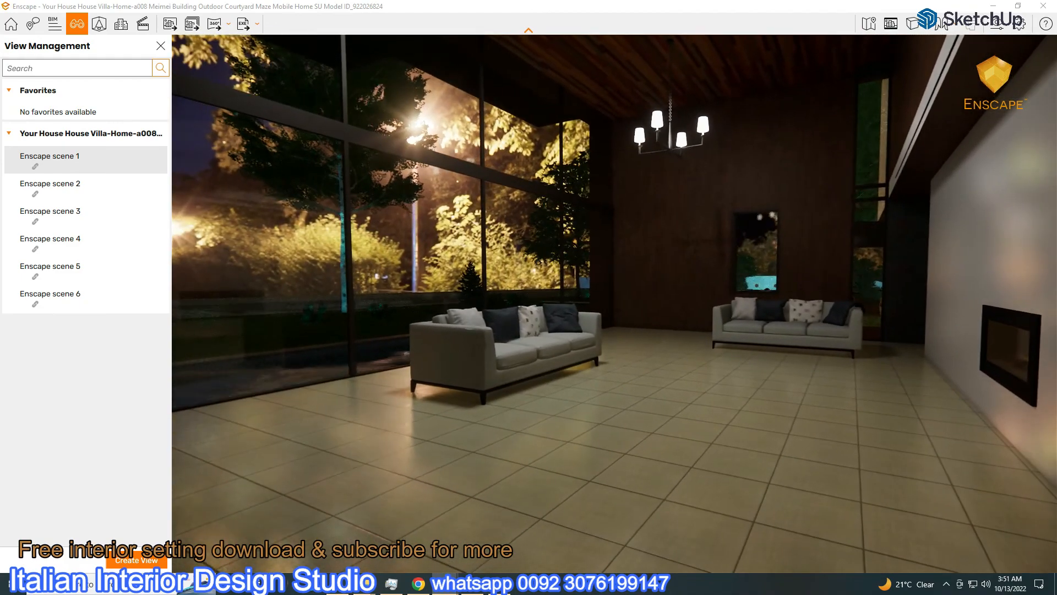
Lower the sky brightness to 589.03 lux and bring SketchUp back to the front
left_click(1000, 25)
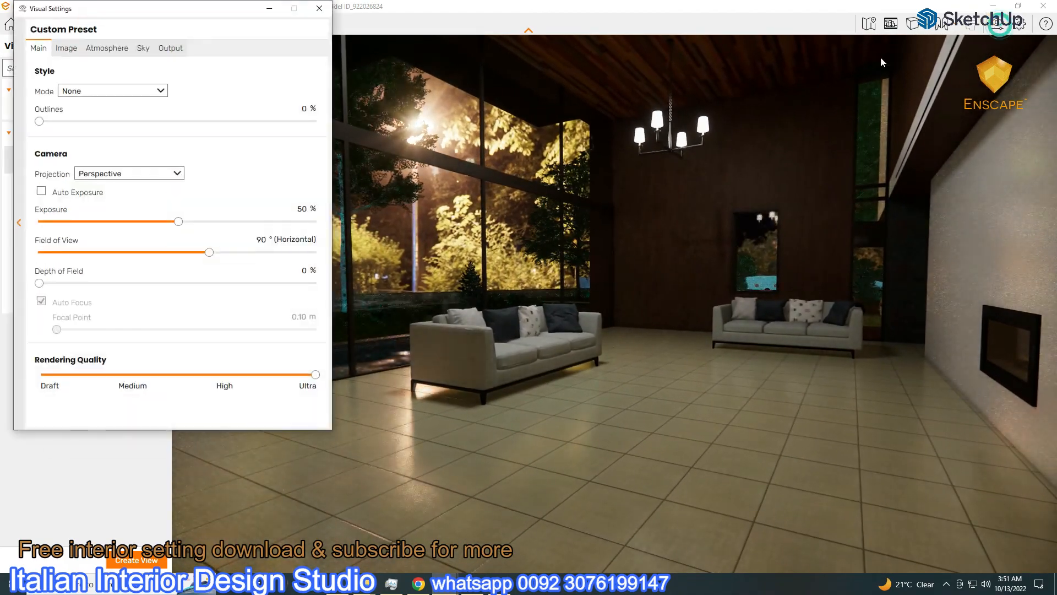
left_click(144, 48)
left_click_drag(236, 232, 211, 234)
left_click_drag(219, 15, 961, 299)
mouse_move(450, 590)
left_click(412, 529)
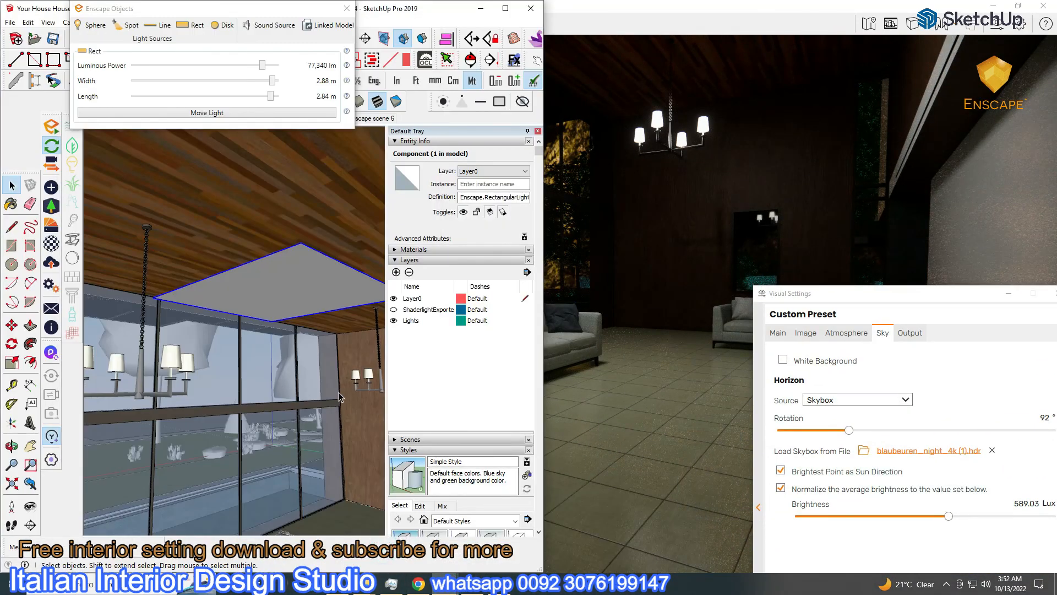
Copy the rectangular ceiling light beside the original, then return Enscape to full screen
left_click(505, 9)
scroll(639, 306, "up", 3)
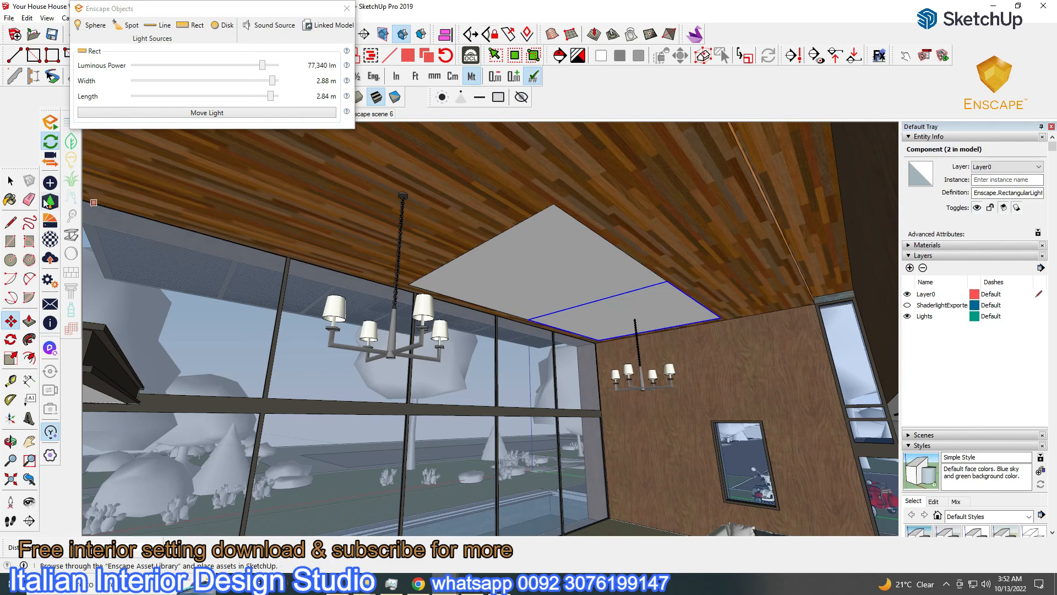
middle_click_drag(452, 324, 650, 316)
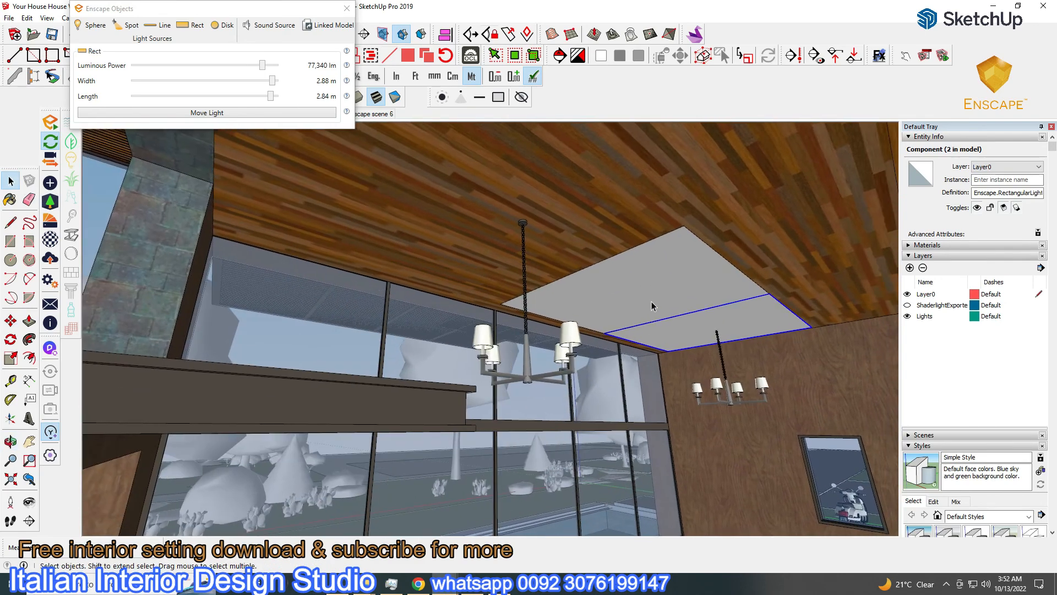
left_click(684, 226)
left_click(1018, 6)
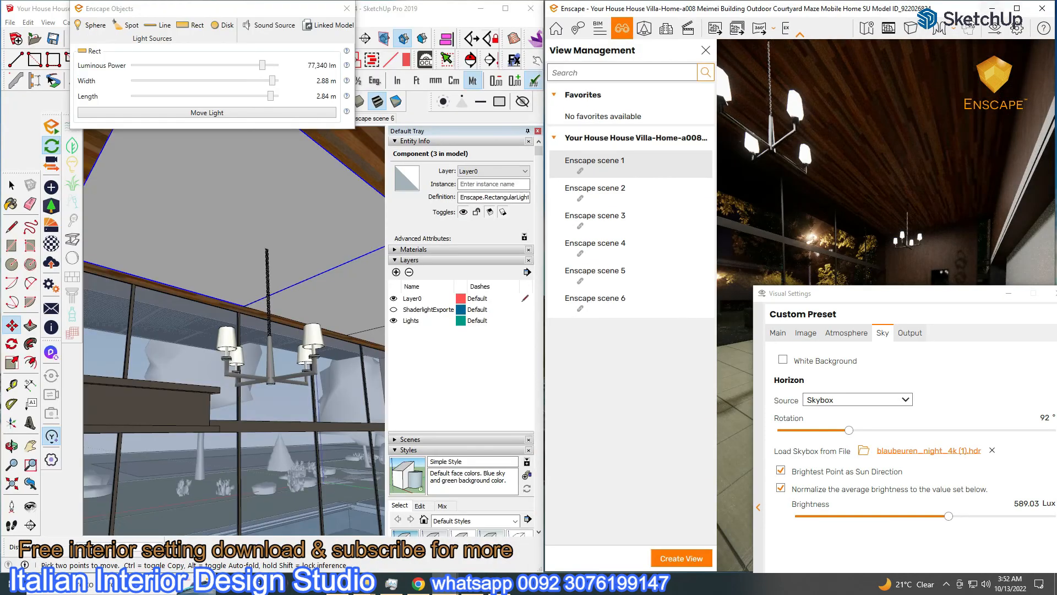
left_click(1017, 8)
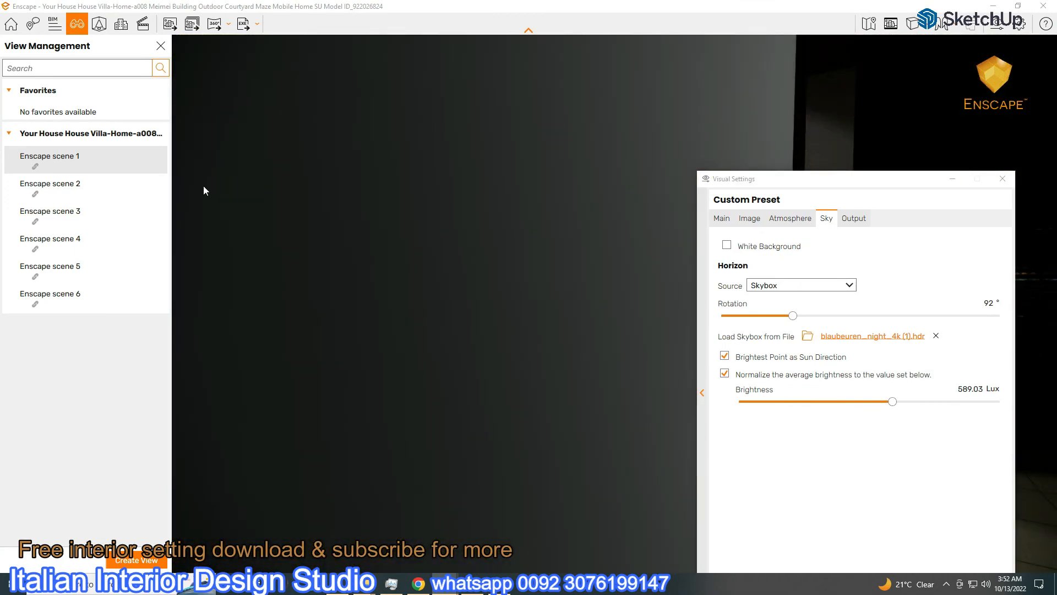
Jump to Enscape scene 1 and raise the sky brightness to 4,378.71 Lux
left_click(33, 158)
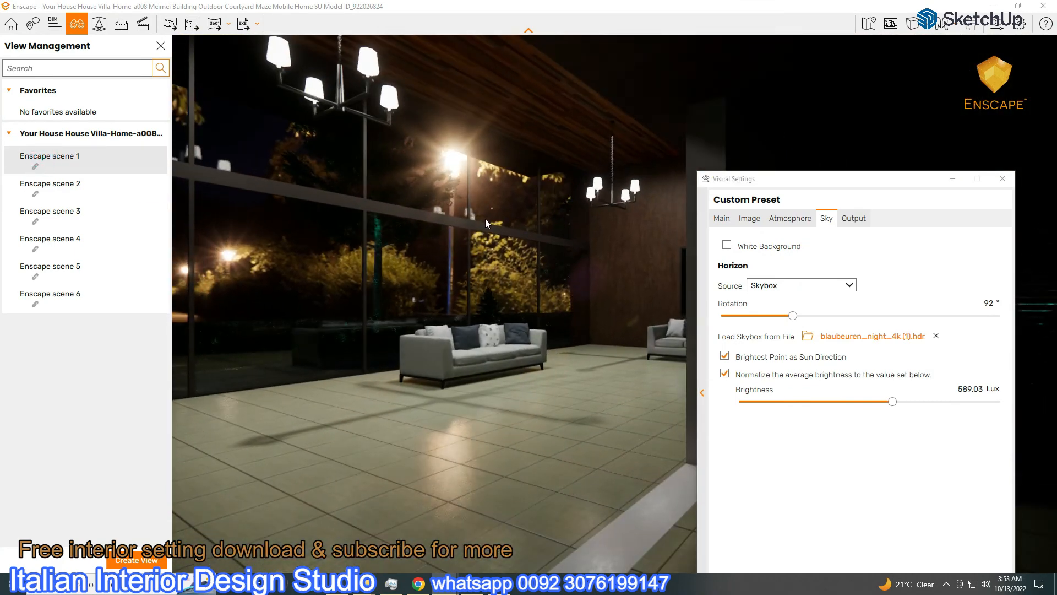
left_click(791, 219)
left_click_drag(938, 462, 906, 480)
left_click(826, 218)
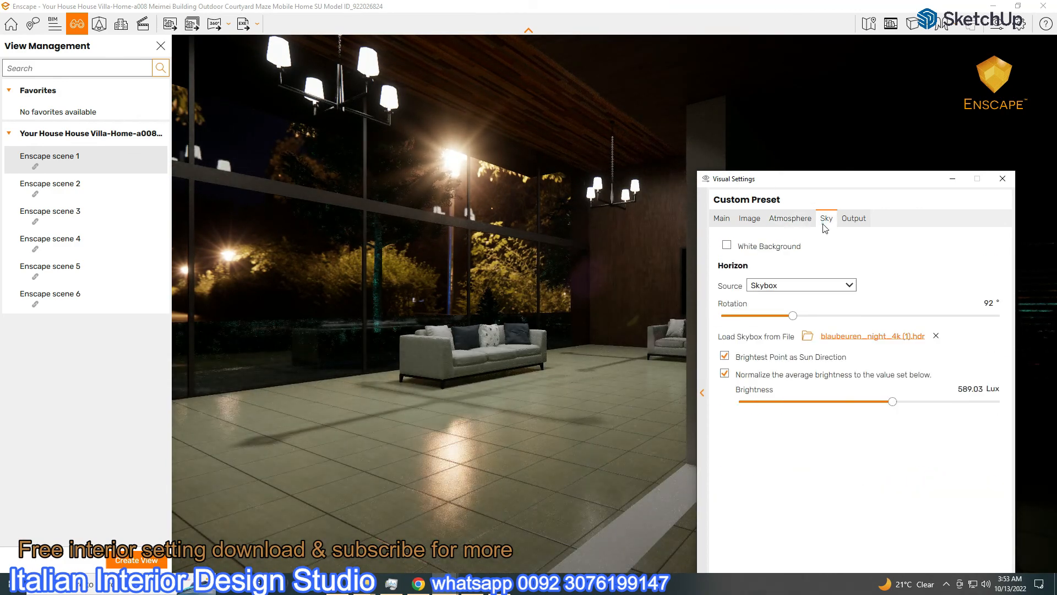
left_click_drag(893, 401, 927, 403)
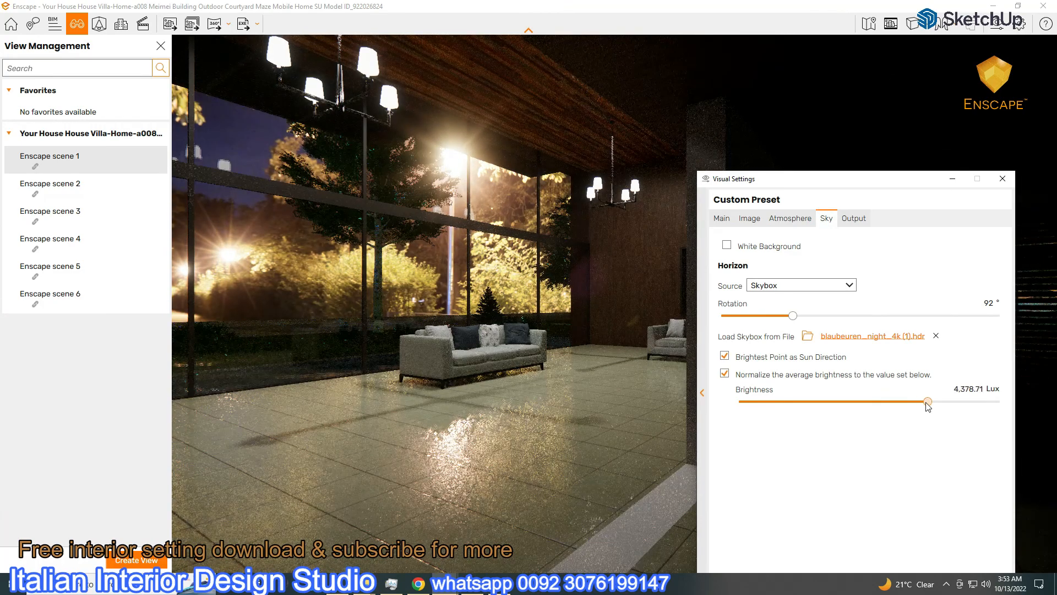
left_click(783, 219)
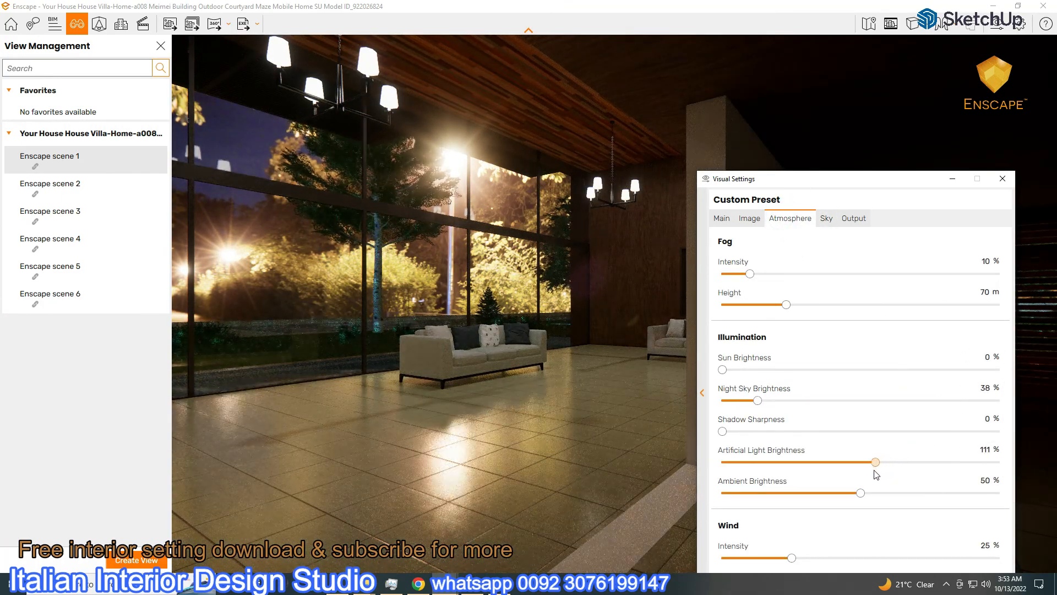
Rotate the skybox behind the windows and raise the artificial light brightness
left_click(162, 48)
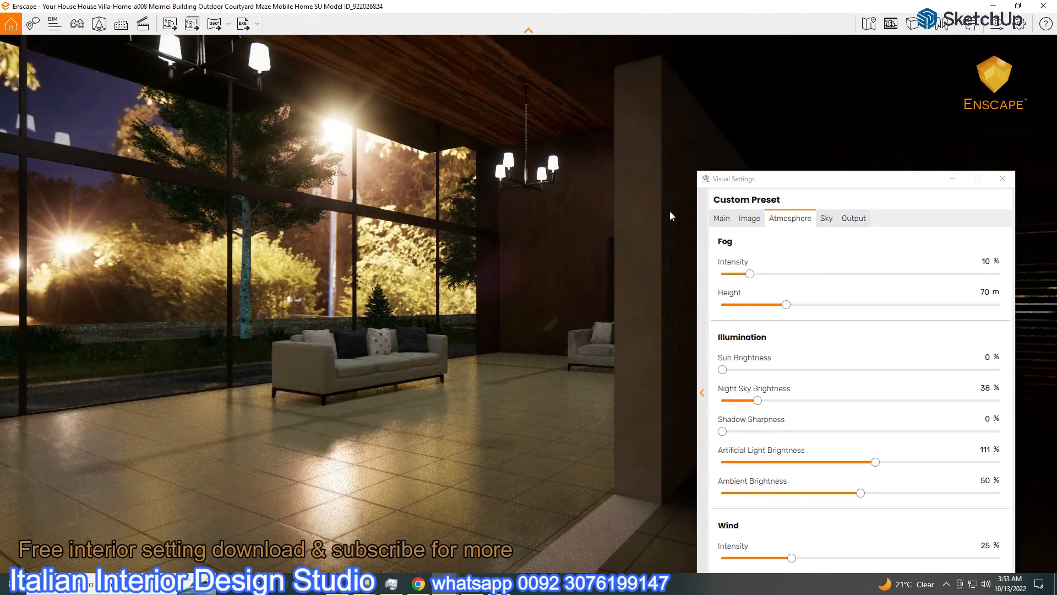
left_click(826, 218)
left_click_drag(793, 322, 919, 337)
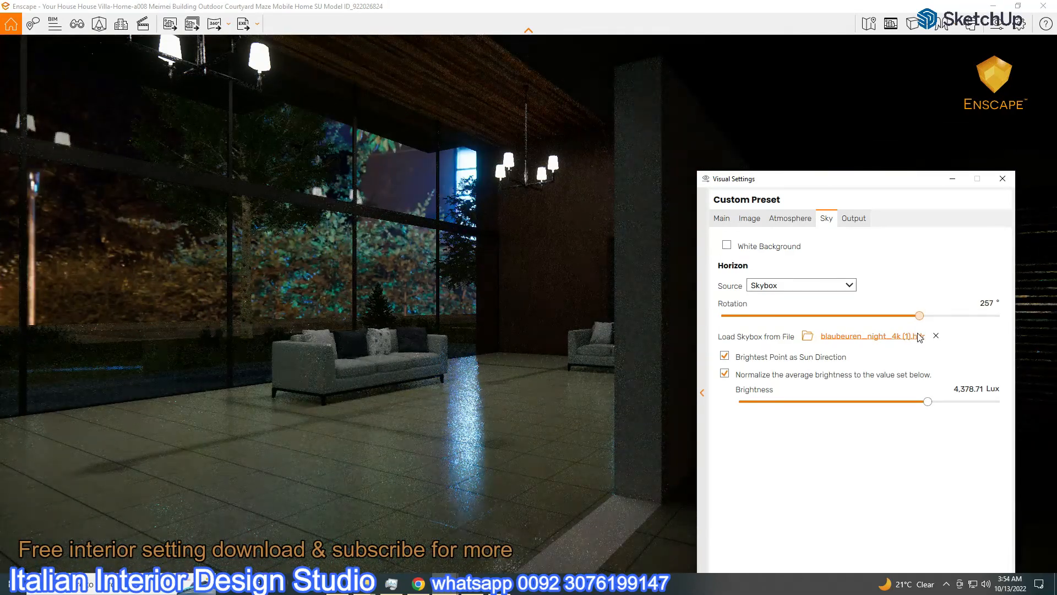
left_click(790, 218)
left_click_drag(874, 462, 925, 464)
Shift and turn the camera to the left, with Visual Settings moved to the bottom left
left_click(236, 312)
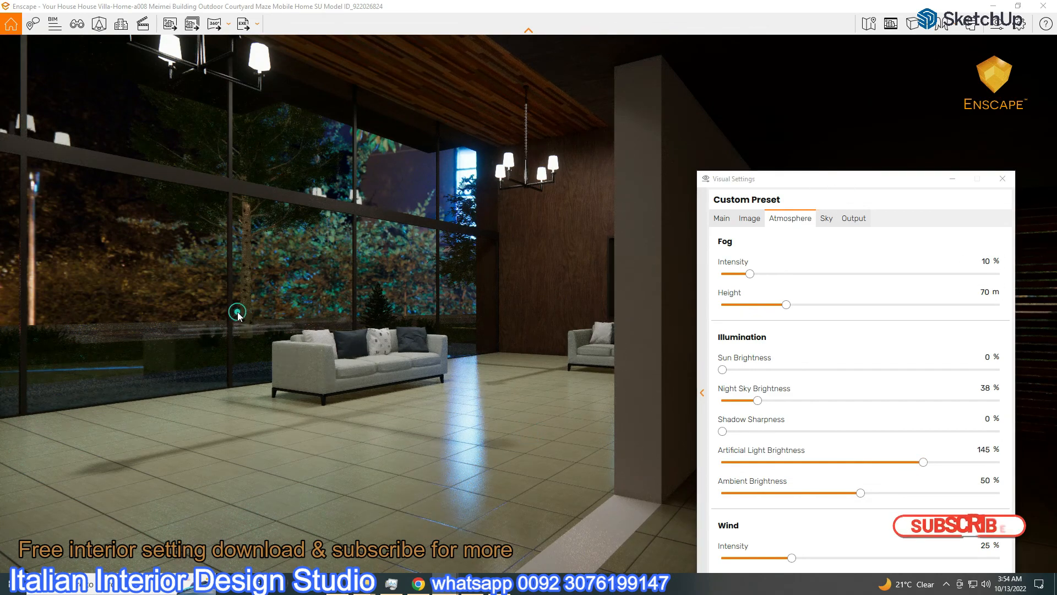
key("a")
left_click_drag(224, 312, 214, 312)
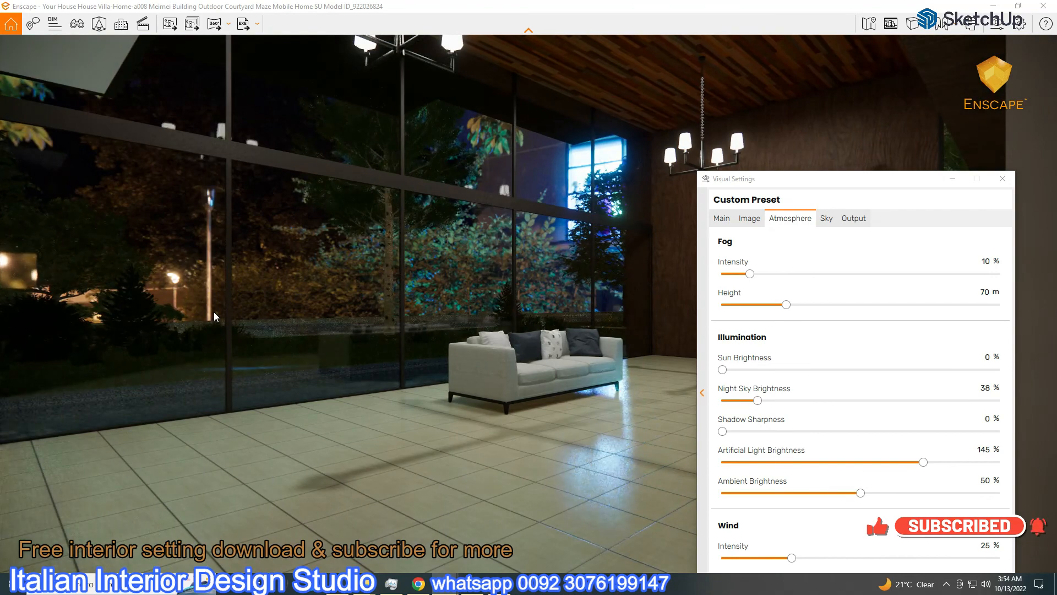
left_click_drag(782, 179, 851, 400)
Review the Notepad notes, then bring SketchUp forward with the materials panel expanded
left_click(474, 583)
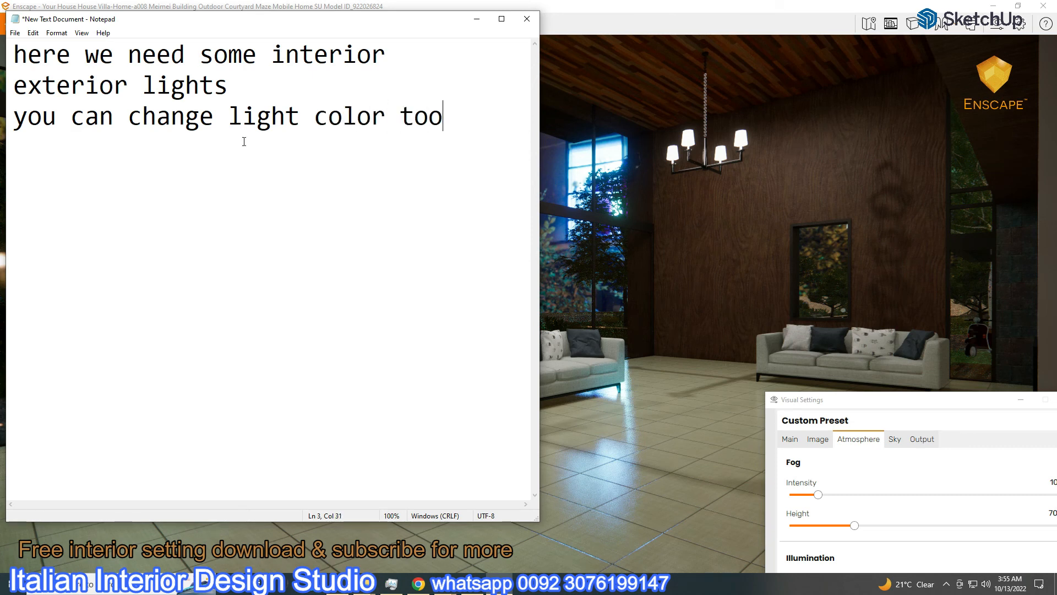
left_click(477, 18)
mouse_move(468, 584)
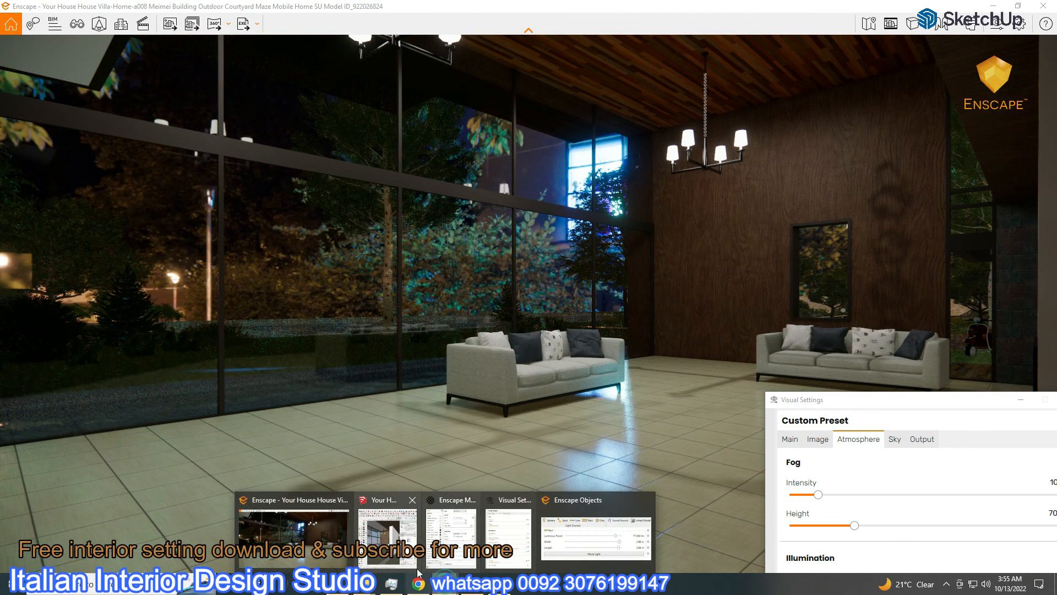
left_click(388, 518)
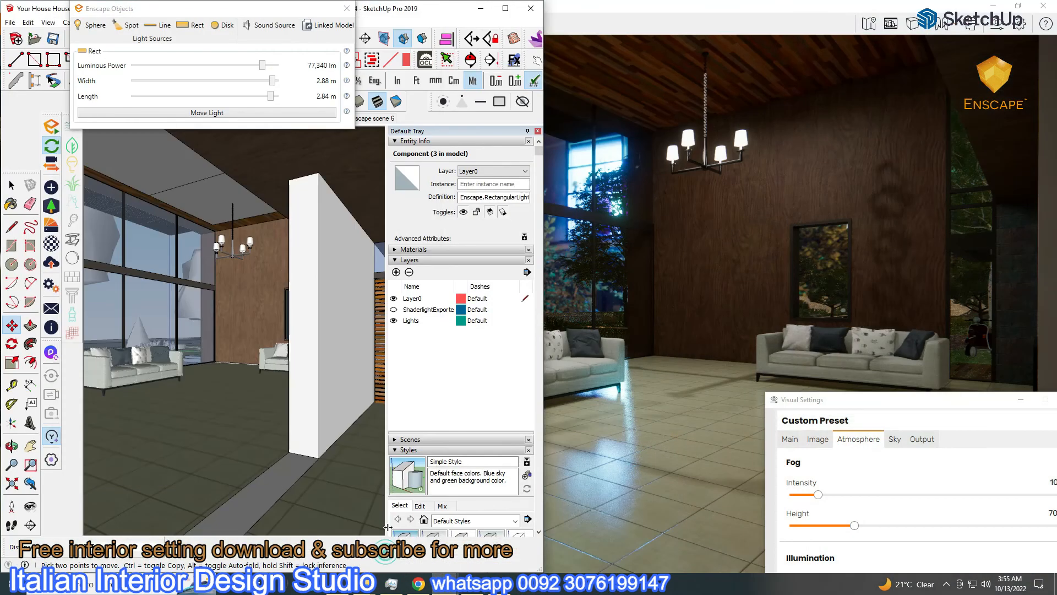
left_click(401, 250)
scroll(483, 375, "up", 10)
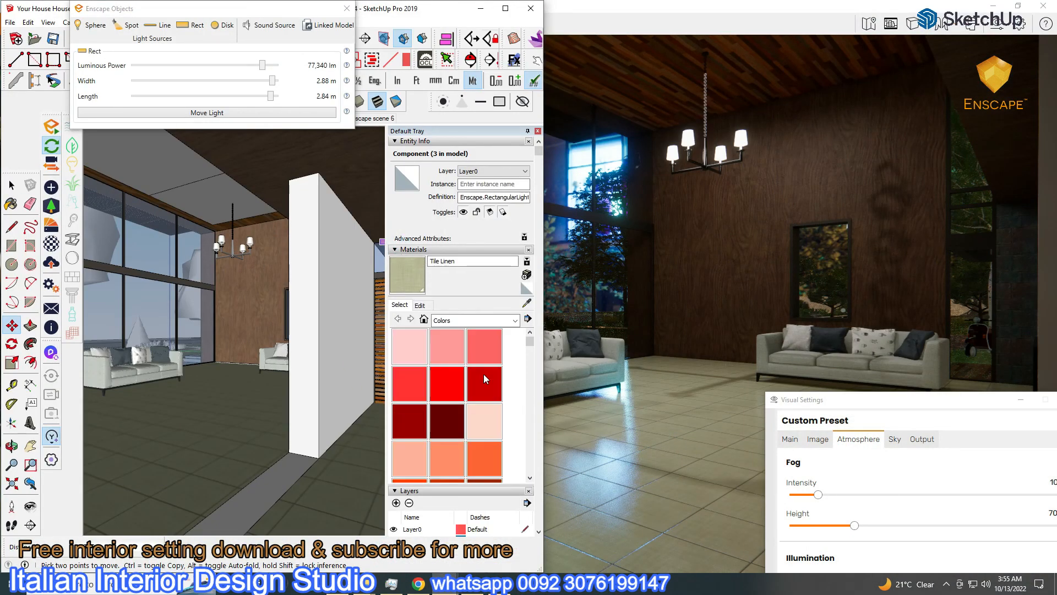
Paint the rectangular ceiling light with light orange Color C03
scroll(483, 378, "up", 3)
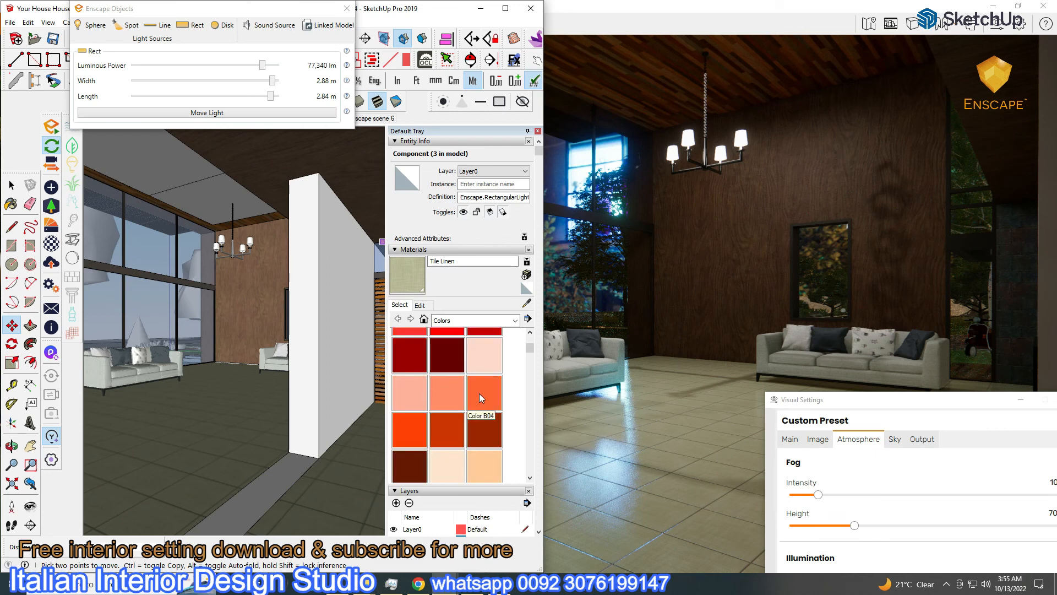
scroll(429, 393, "down", 6)
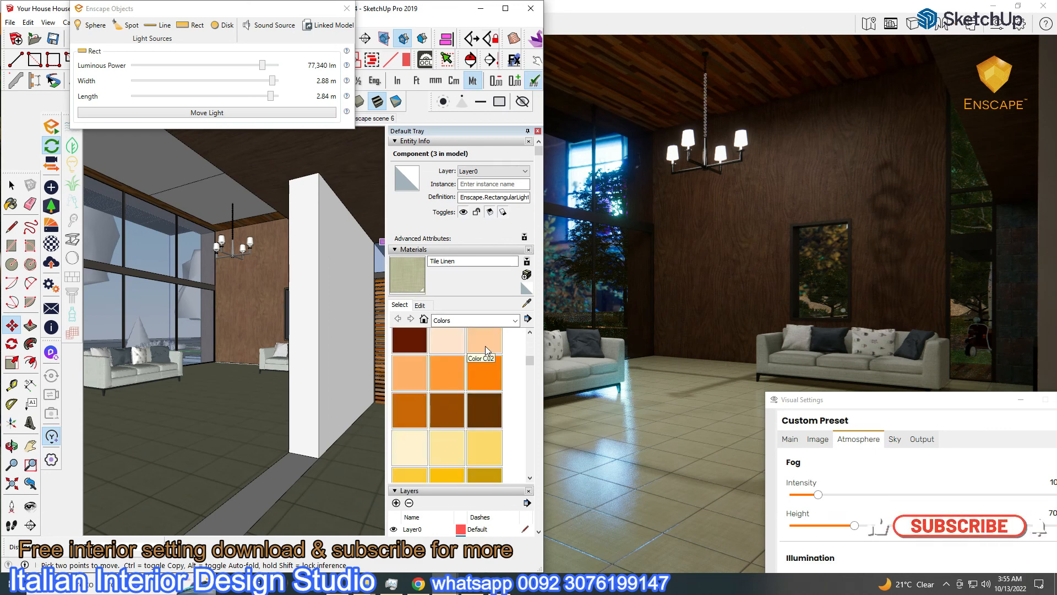
left_click(414, 370)
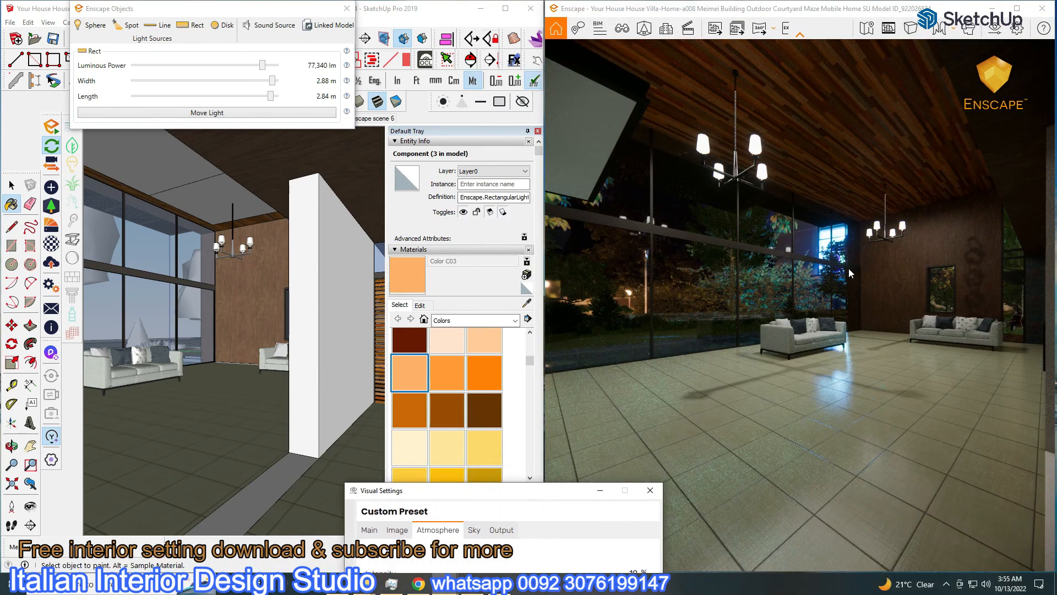
left_click(400, 370)
left_click(208, 185)
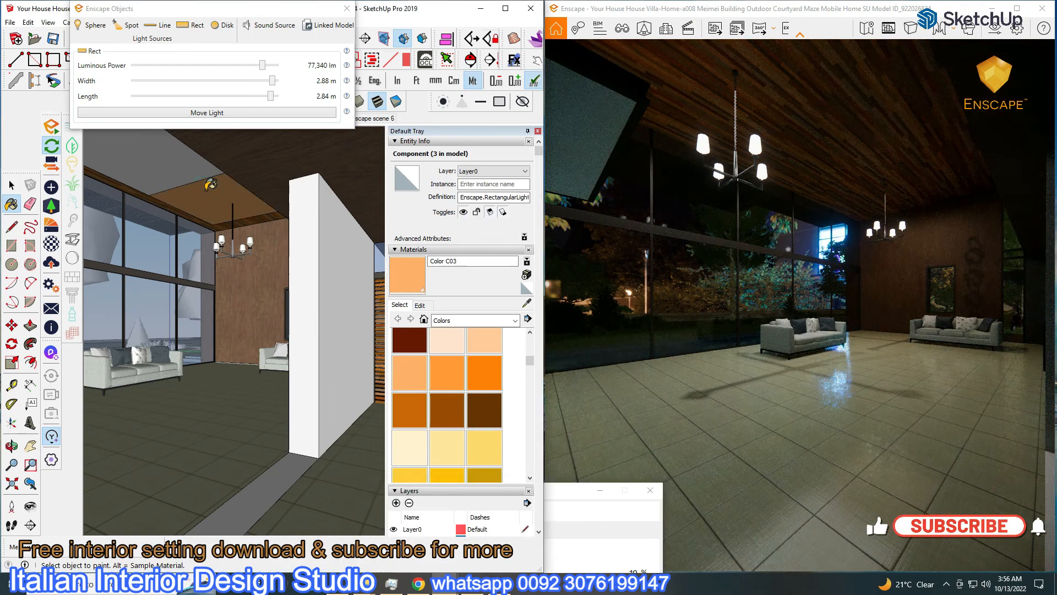
key("o")
left_click_drag(141, 219, 116, 142)
key("b")
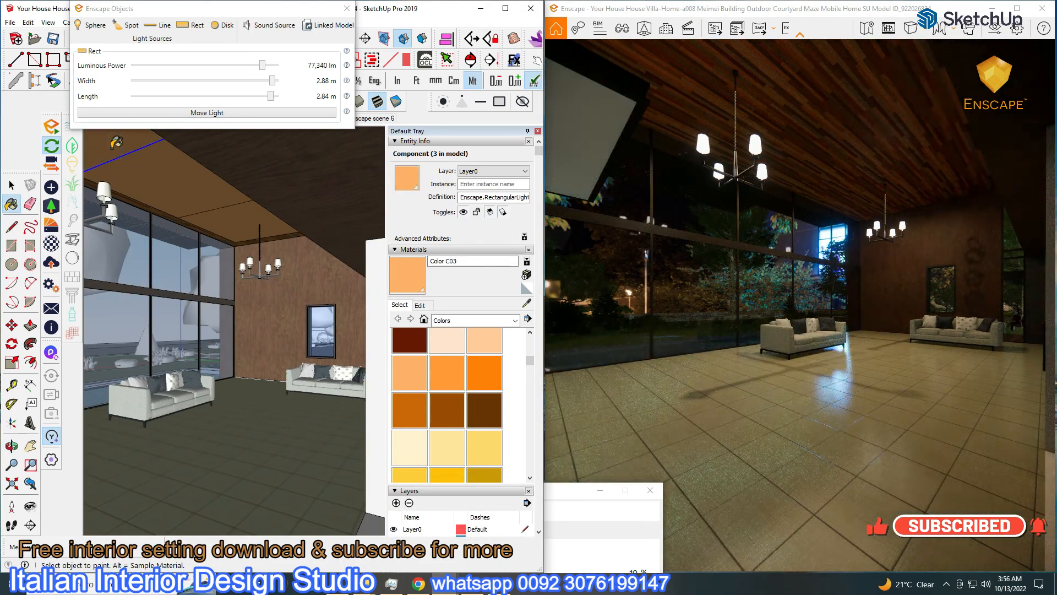
Try 180% artificial light brightness and repaint the ceiling light light peach Color C02
left_click_drag(580, 491, 532, 135)
mouse_move(525, 418)
left_mouse_down()
mouse_move(570, 420)
mouse_move(463, 420)
mouse_move(547, 420)
left_mouse_up()
mouse_move(372, 135)
left_mouse_down()
mouse_move(415, 377)
mouse_move(414, 437)
left_mouse_up()
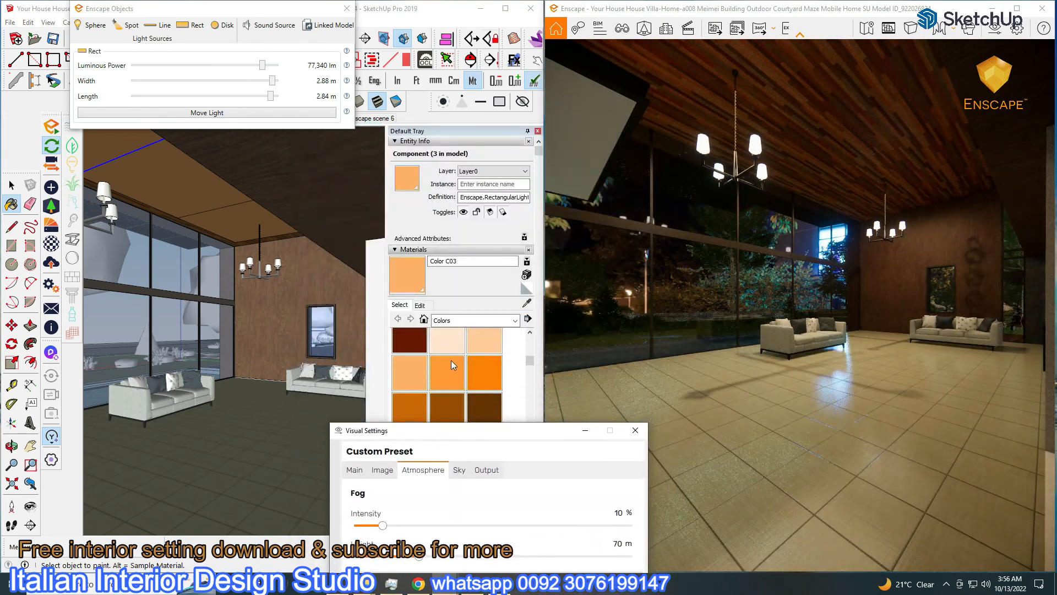
left_click(477, 344)
left_click(205, 209)
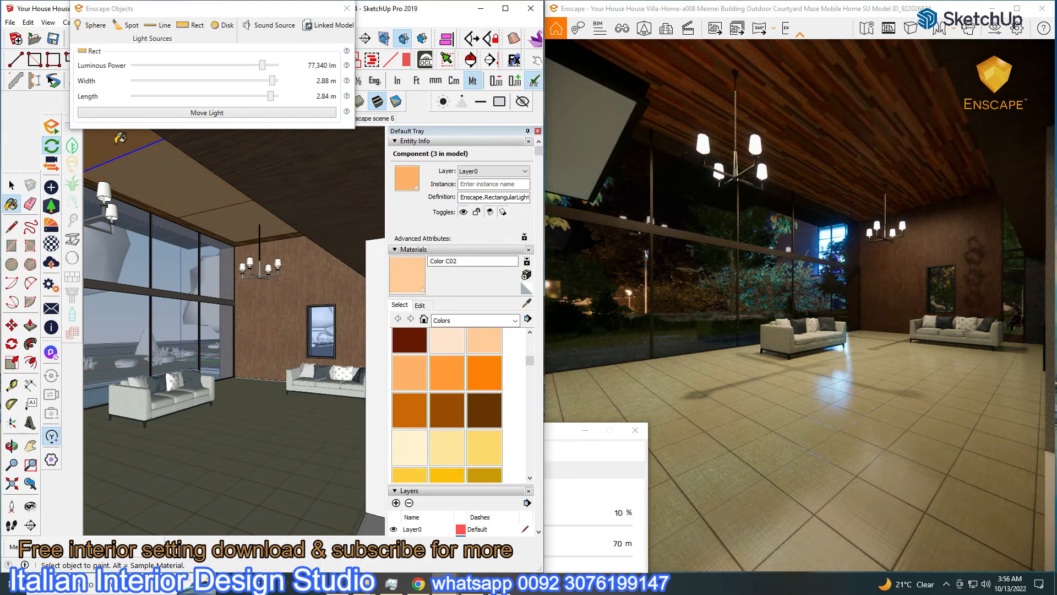
Drop artificial light brightness to 133% and paint the lights pale peach Color C01
left_click_drag(562, 430, 559, 230)
mouse_move(581, 514)
left_mouse_down()
mouse_move(537, 515)
mouse_move(589, 507)
mouse_move(540, 512)
mouse_move(561, 511)
left_mouse_up()
left_click_drag(397, 230, 359, 511)
left_click(388, 358)
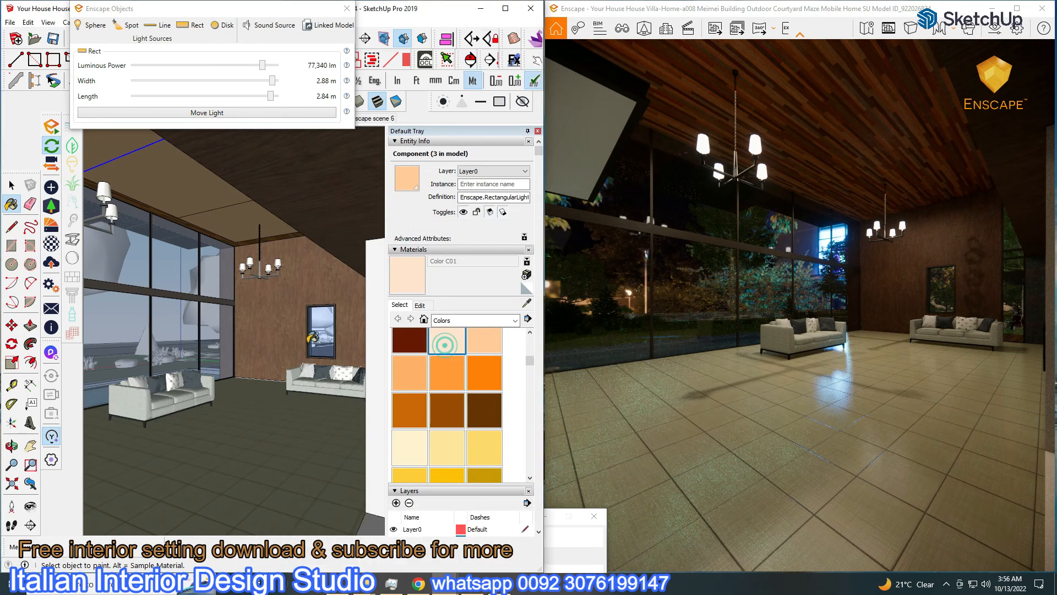
key("o")
left_click_drag(207, 253, 216, 254)
key("b")
Raise the artificial light brightness again and return Enscape to full screen
left_click_drag(573, 520, 583, 172)
left_click_drag(544, 462, 550, 464)
left_click(555, 168)
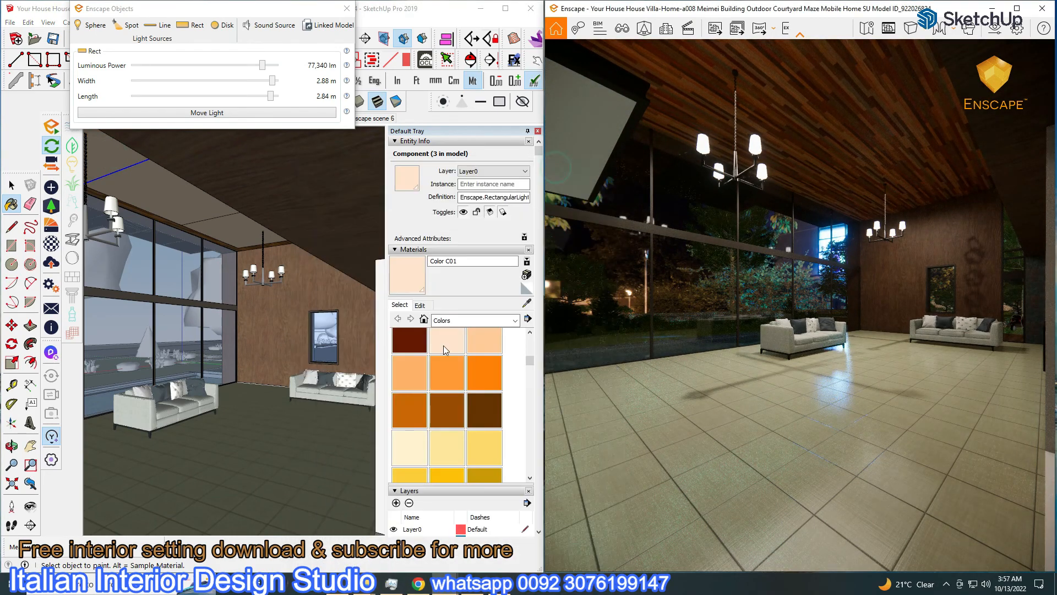
left_click(1025, 11)
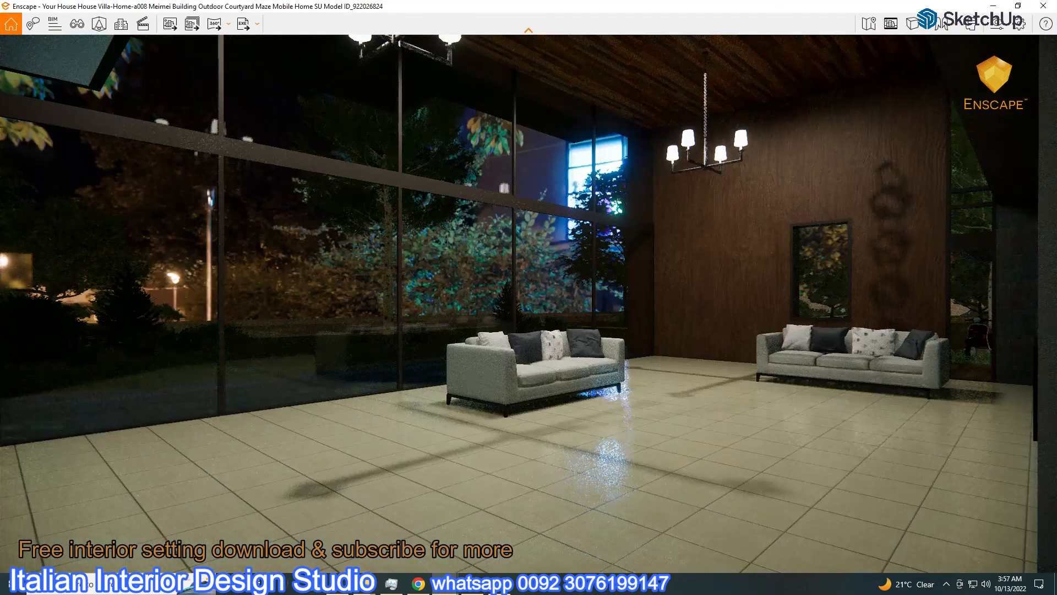
Rotate the skybox to 245° and widen the interior field of view
left_click(995, 26)
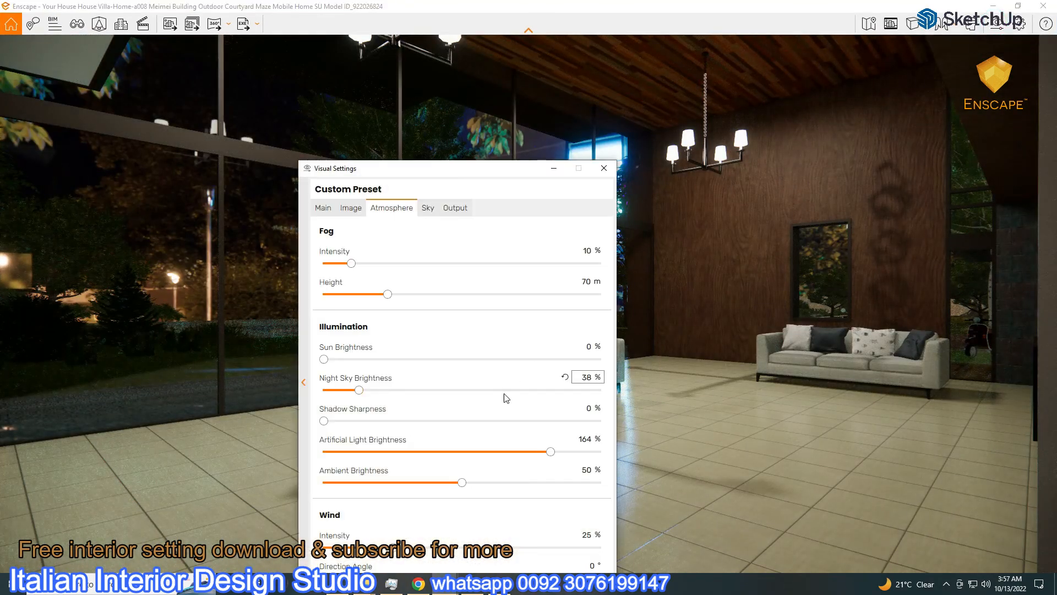
left_click(427, 208)
left_click_drag(521, 305, 513, 305)
left_click_drag(462, 178, 653, 213)
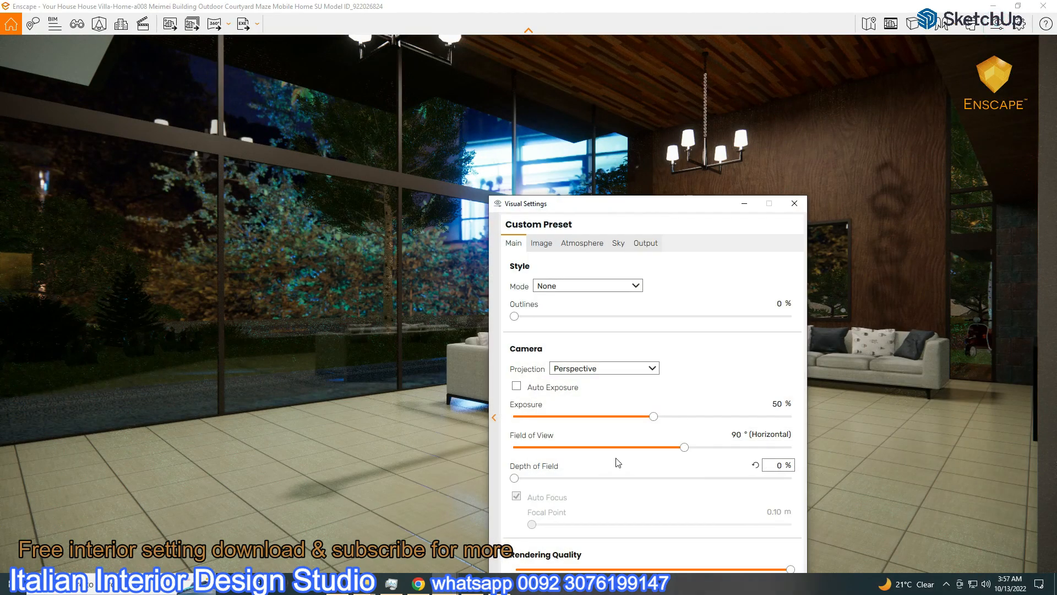
left_click_drag(684, 447, 711, 447)
left_click(794, 203)
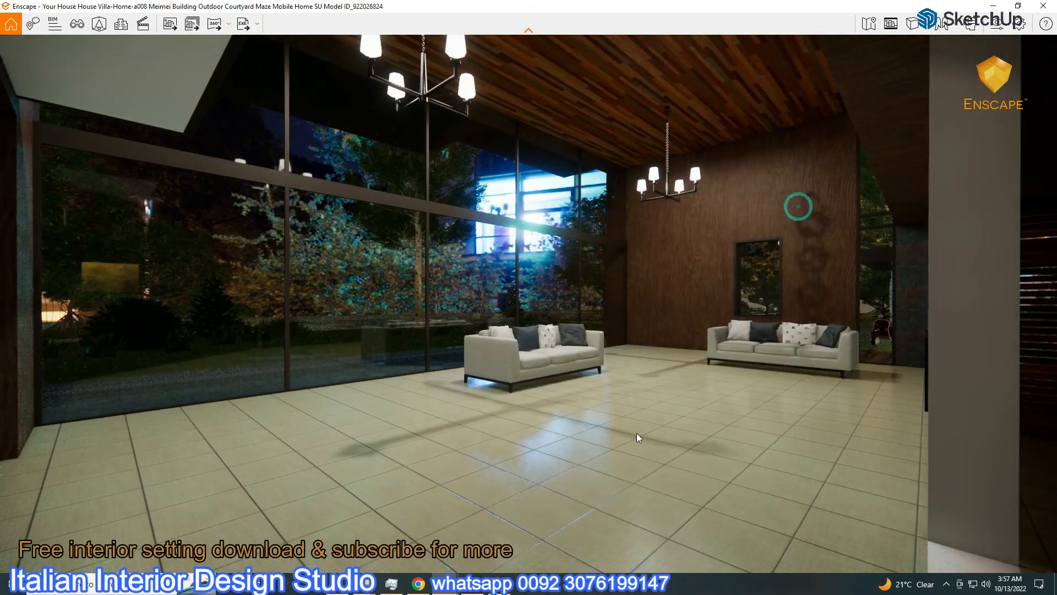
Save a PNG screenshot of the interior view, then switch to saved view Enscape scene 2
left_click(172, 24)
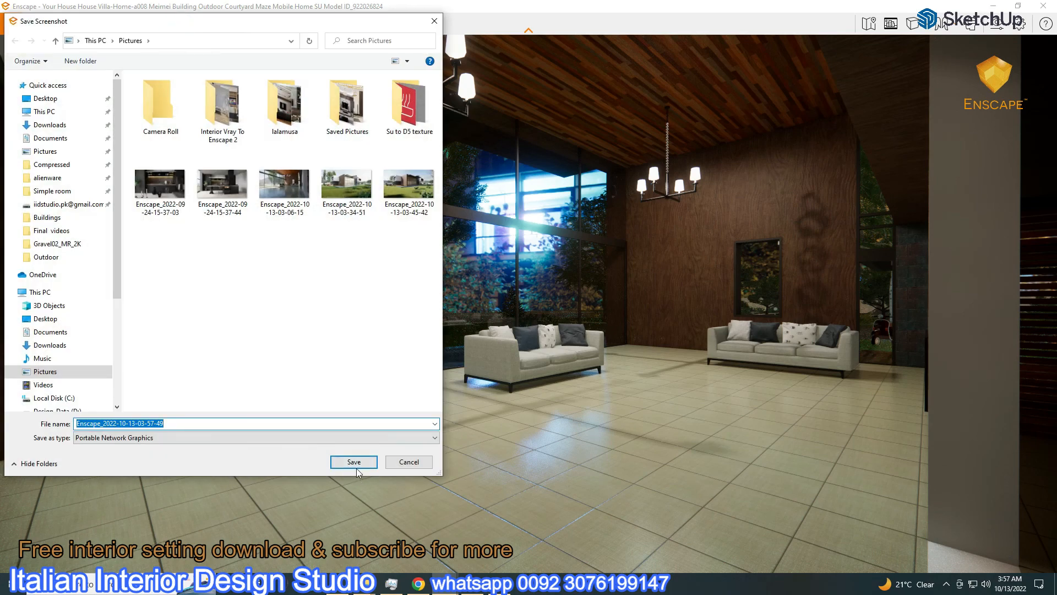
left_click(355, 462)
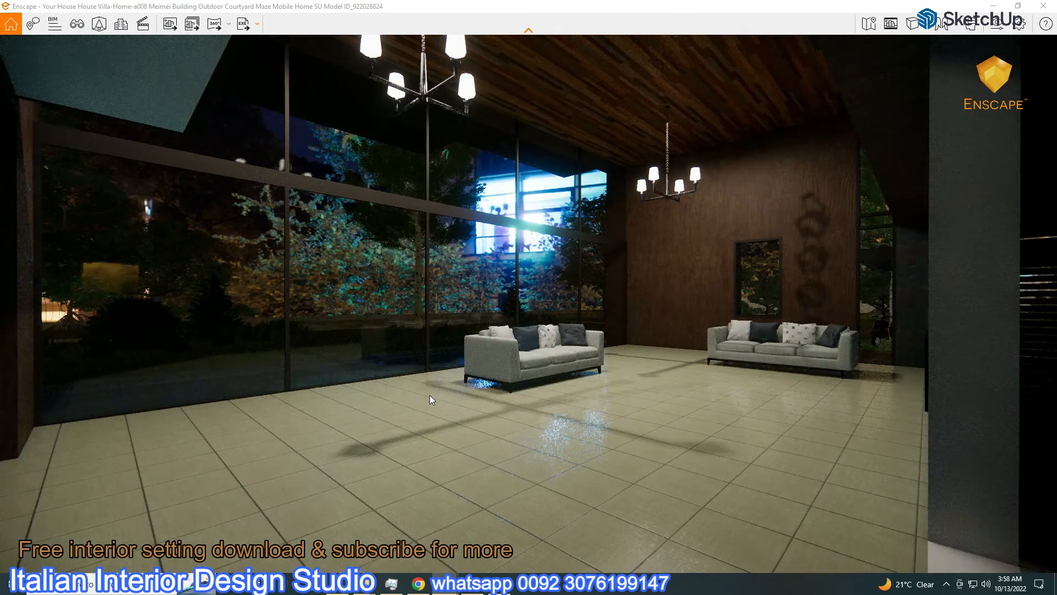
left_click(1019, 6)
left_click(1016, 7)
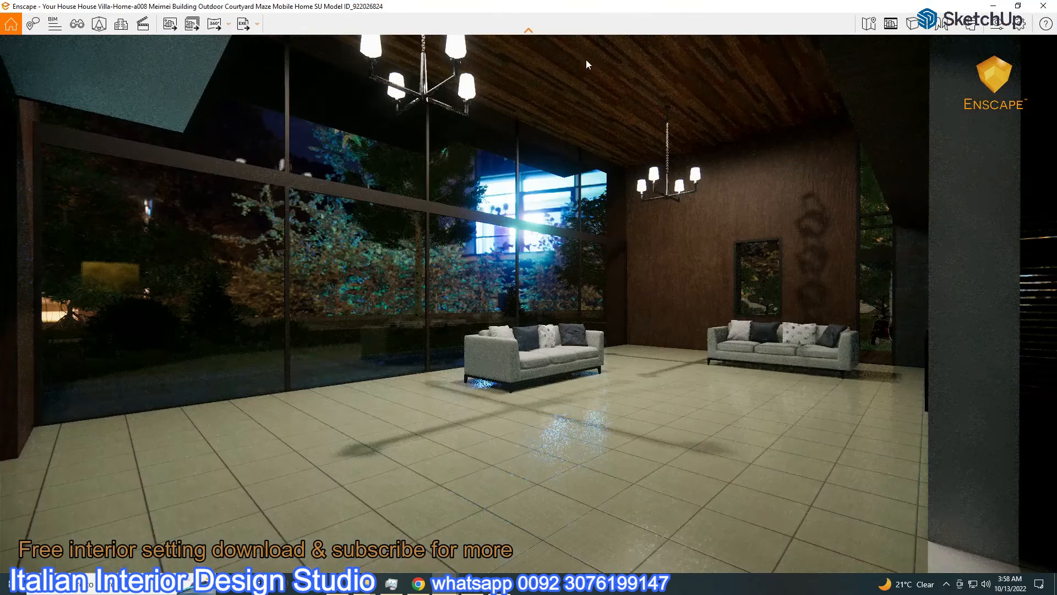
left_click(77, 25)
left_click(66, 190)
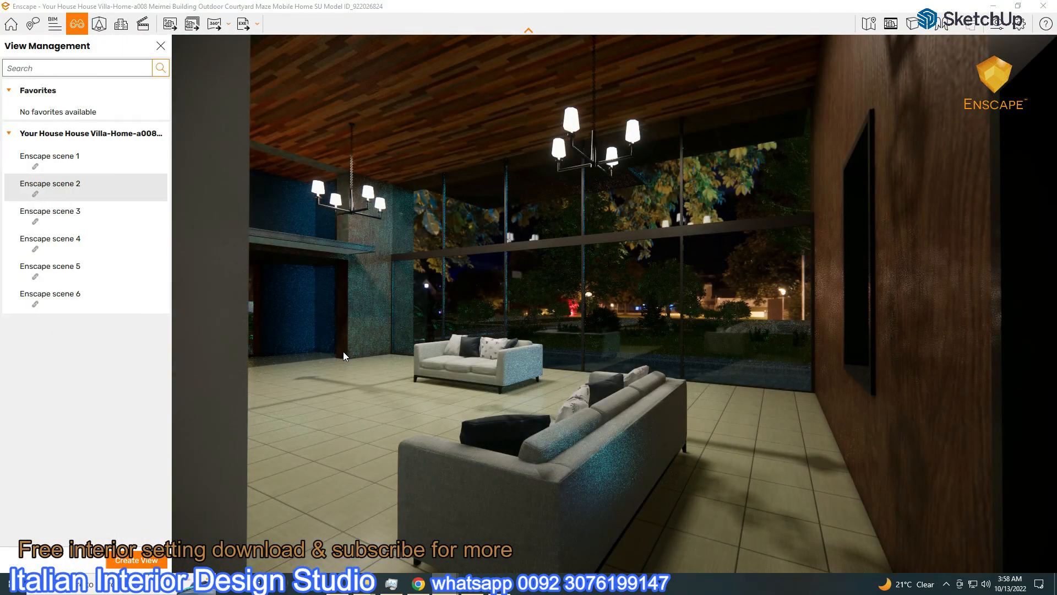
Switch to exterior view Enscape scene 3, lower exposure slightly and rotate the skybox to 24°
scroll(342, 351, "up", 3)
key("a")
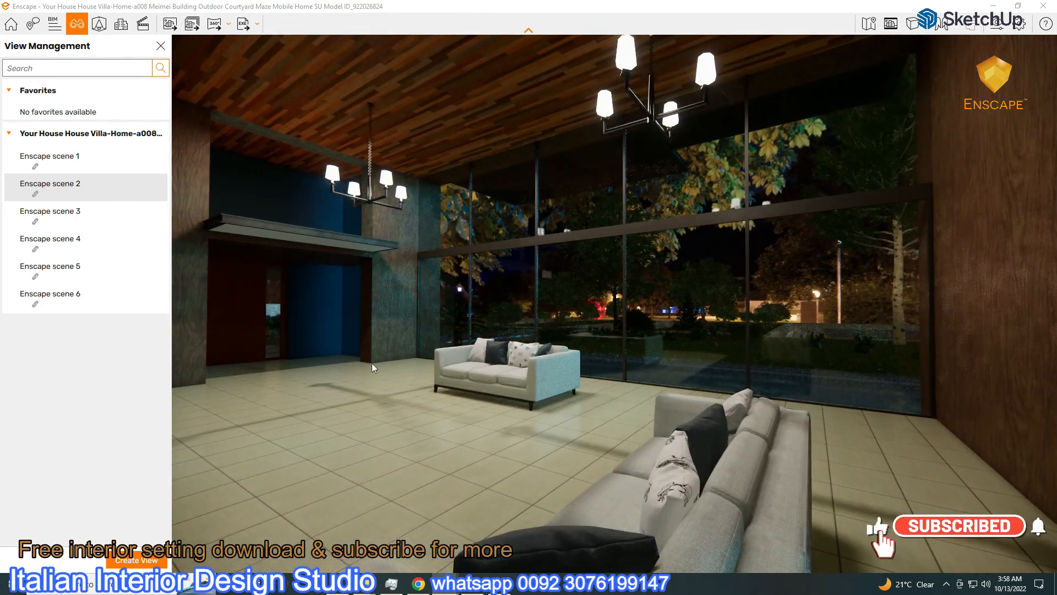
left_click(62, 215)
left_click(998, 23)
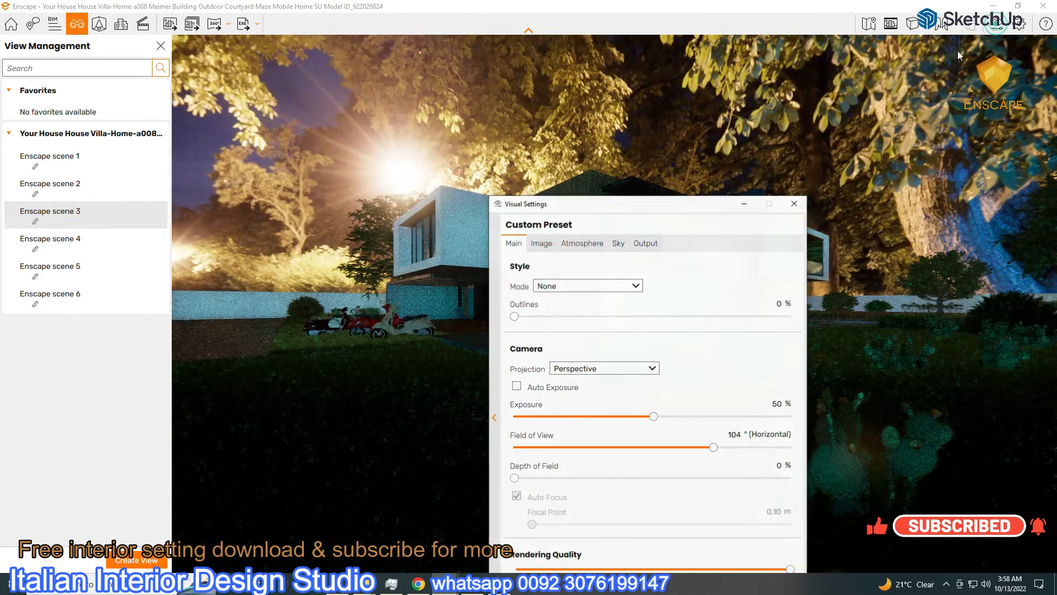
left_click_drag(653, 416, 649, 417)
left_click(618, 243)
left_click_drag(656, 341, 496, 376)
left_click_drag(558, 211, 137, 123)
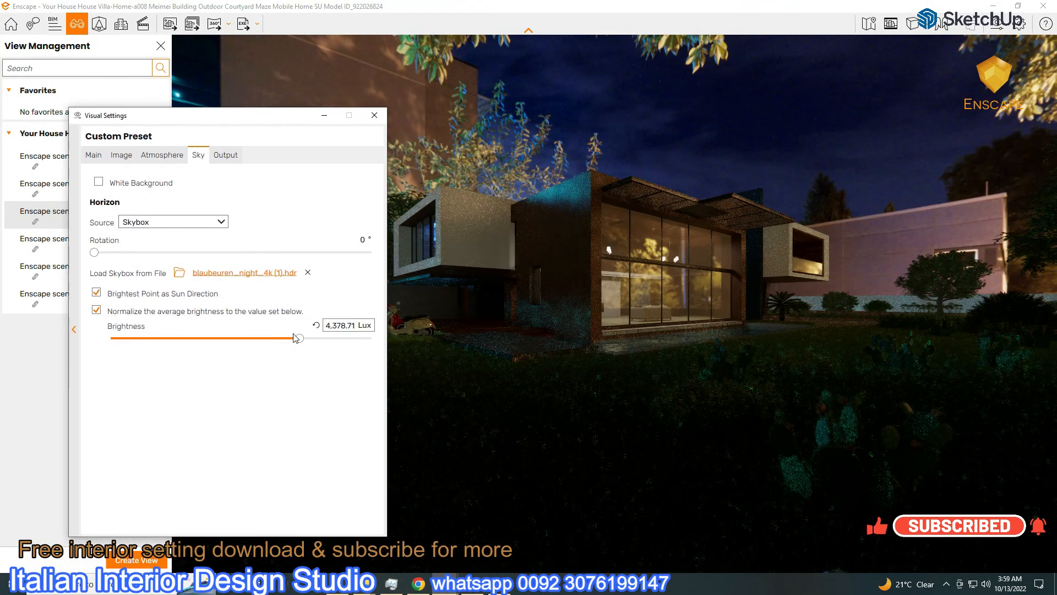
left_click_drag(253, 123, 373, 151)
Load benhil.jpg from the Textures HDRI folder as the skybox and dim it to 444.25 Lux
left_click(366, 299)
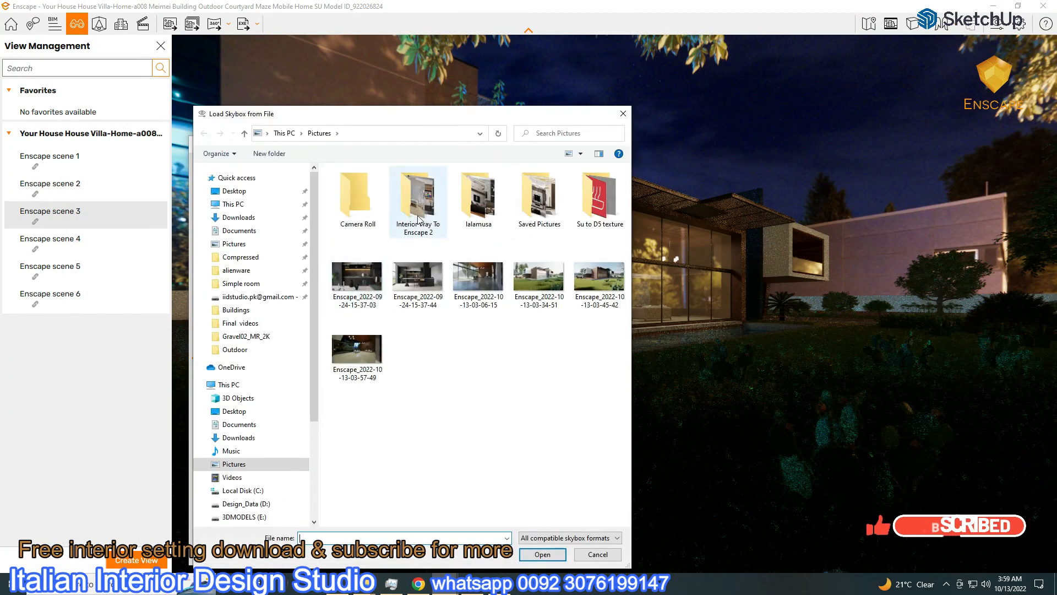
left_click_drag(310, 398, 310, 464)
left_click(242, 468)
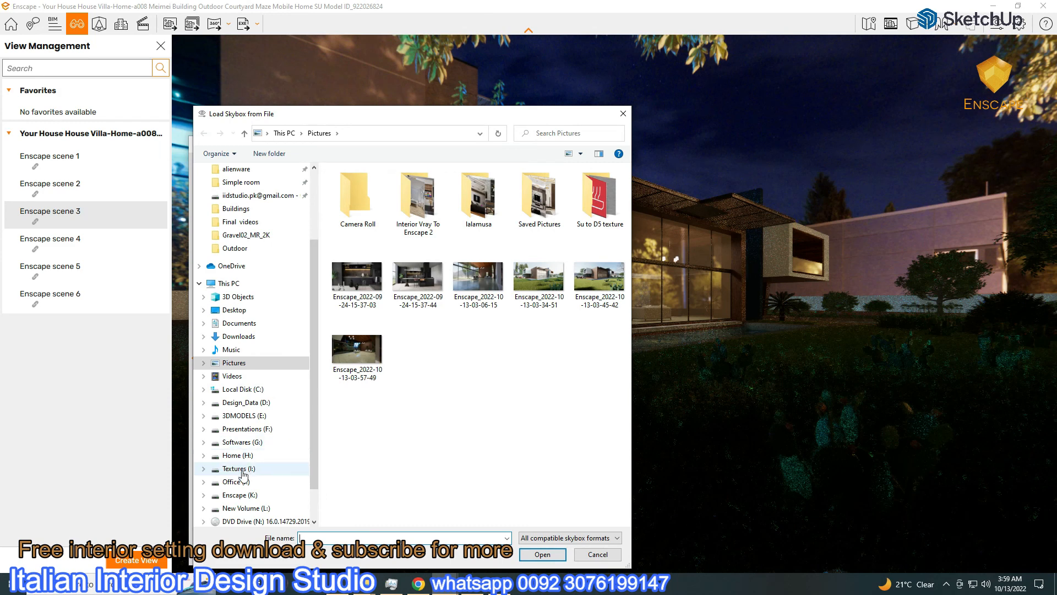
double_click(385, 254)
double_click(392, 266)
key("alt+Left")
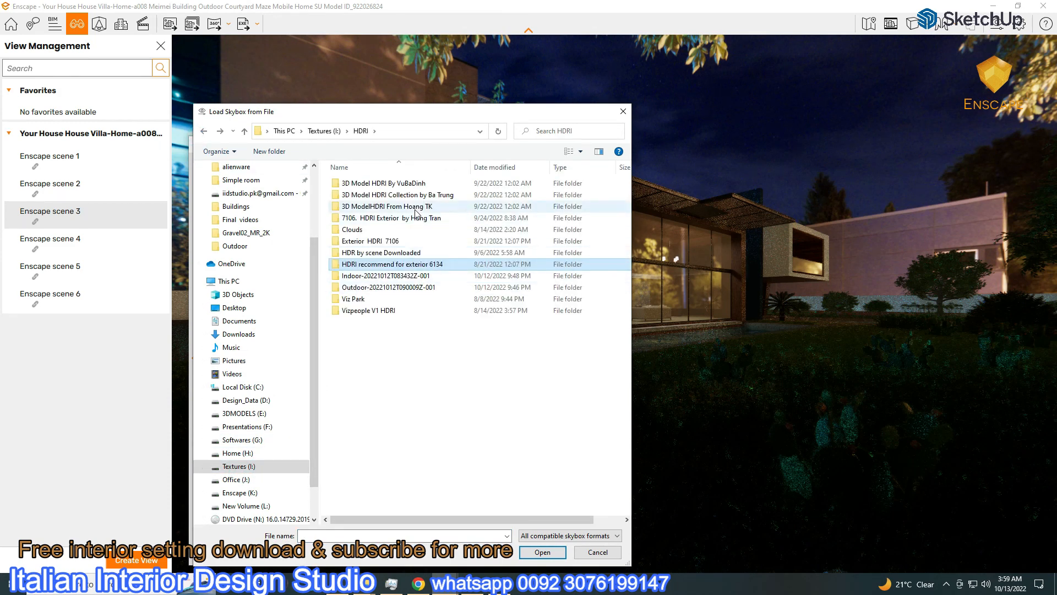
double_click(403, 219)
double_click(395, 190)
left_click_drag(231, 144, 134, 60)
left_click_drag(322, 283, 267, 273)
left_click(117, 99)
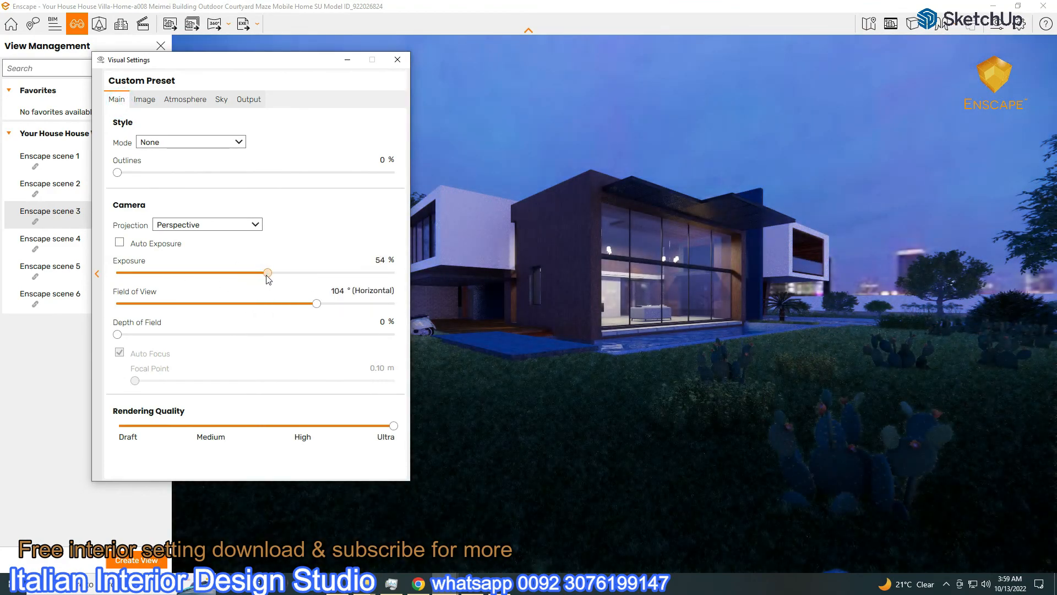
Rotate the benhil.jpg skybox to 177° and lower its brightness
left_click(220, 100)
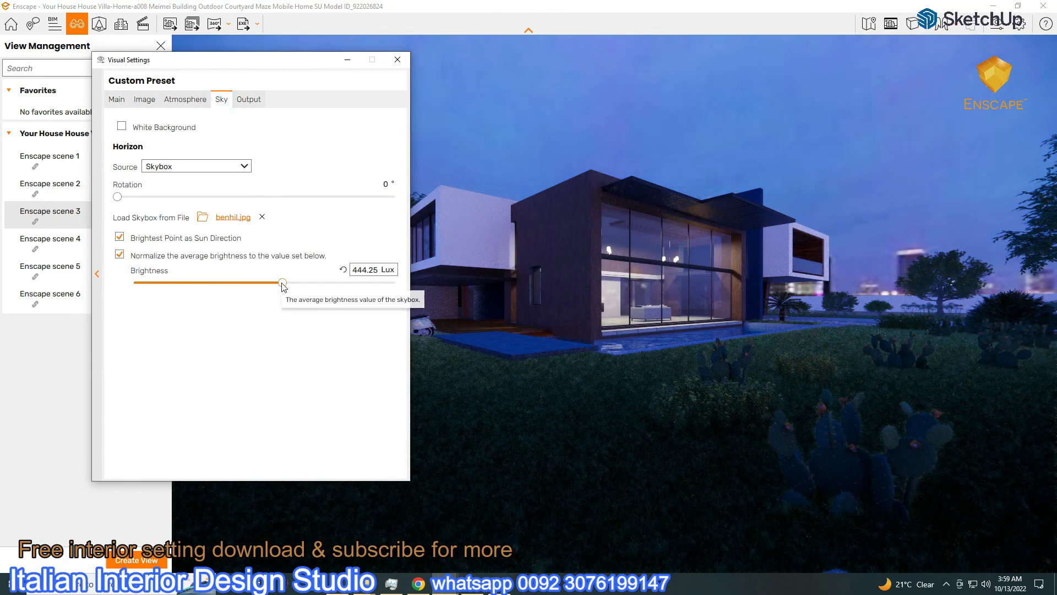
left_click_drag(282, 283, 276, 283)
left_click_drag(117, 196, 277, 252)
left_click_drag(247, 59, 888, 130)
left_click_drag(915, 270, 895, 269)
left_click_drag(867, 138, 174, 95)
Set skybox brightness to 404.38 Lux and camera exposure to 53%
left_click(64, 128)
left_click_drag(215, 304, 216, 306)
left_click(141, 131)
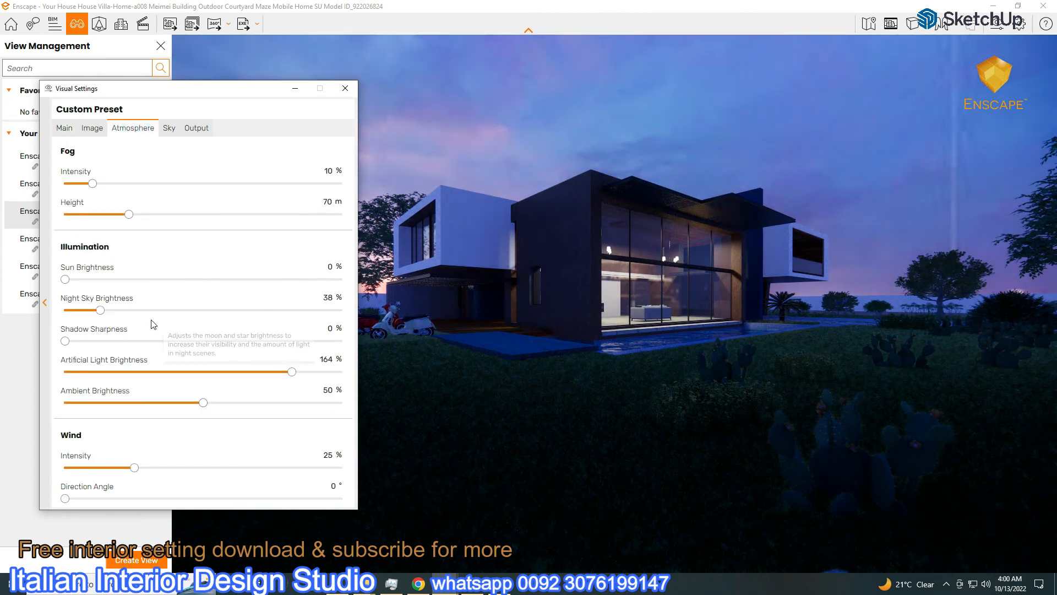
left_click(169, 129)
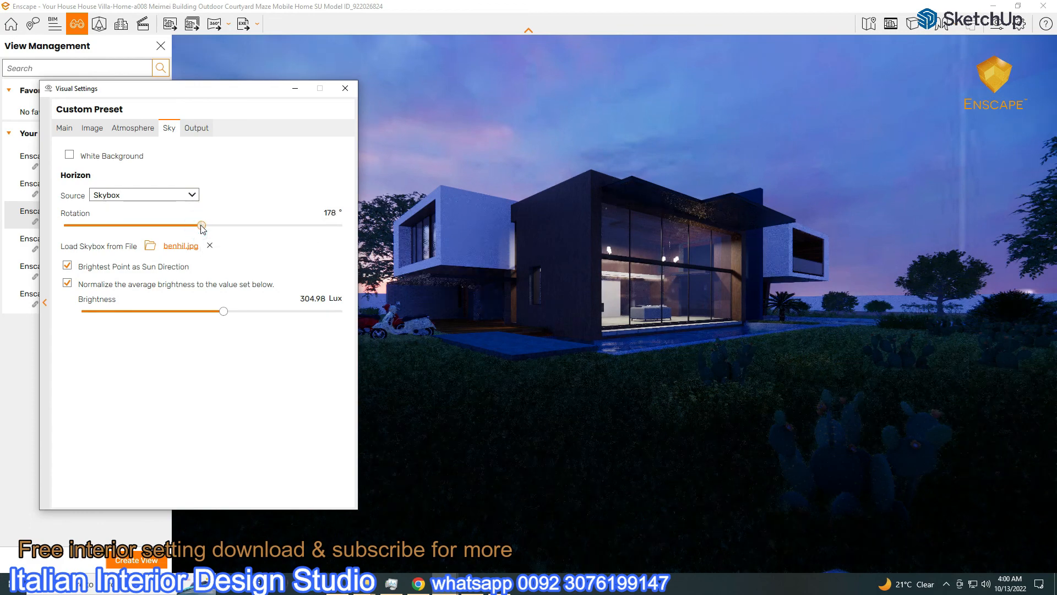
left_click_drag(221, 94, 221, 128)
left_click_drag(223, 345, 229, 346)
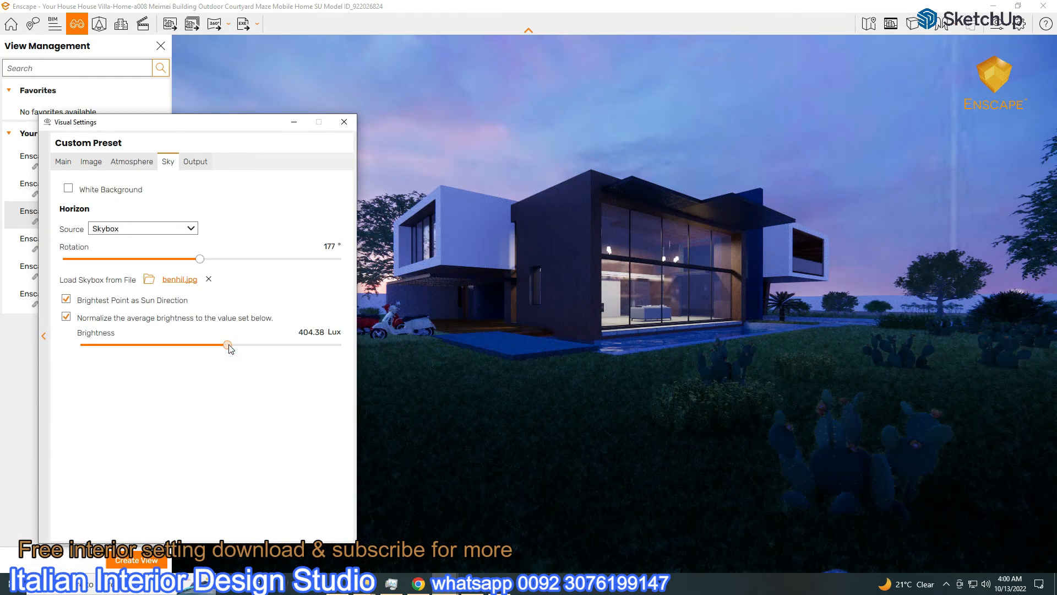
left_click(63, 162)
left_click_drag(217, 334, 212, 335)
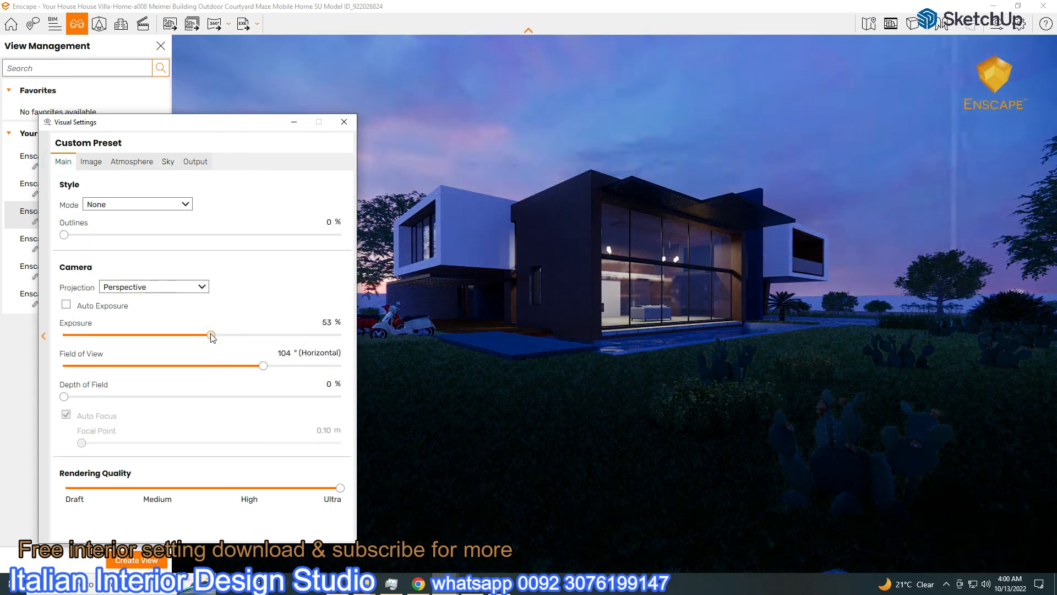
Close Visual Settings and save a screenshot of the dusk exterior
left_click(344, 122)
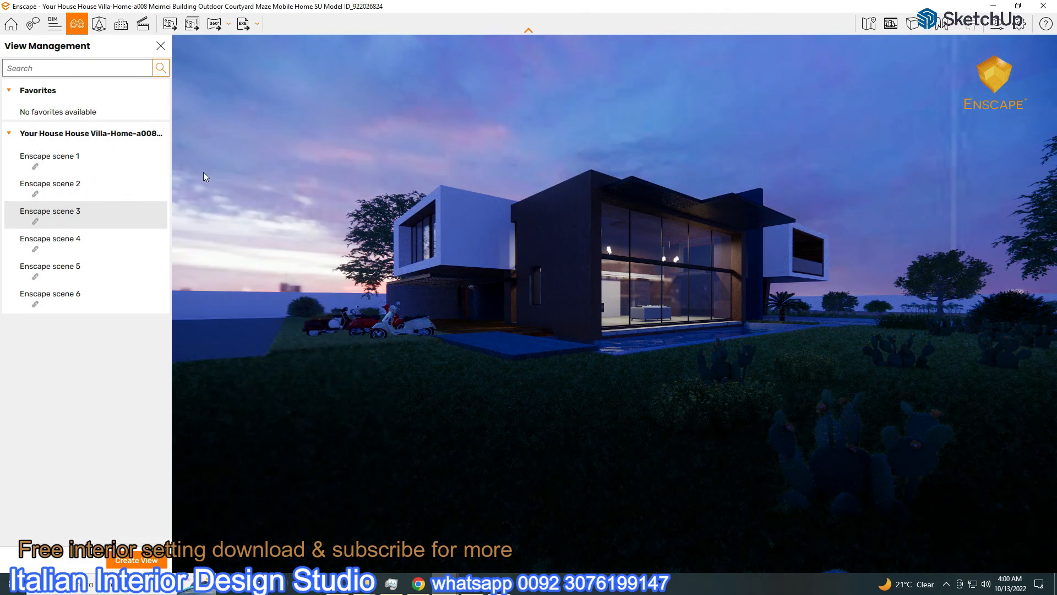
left_click(169, 24)
left_click(354, 463)
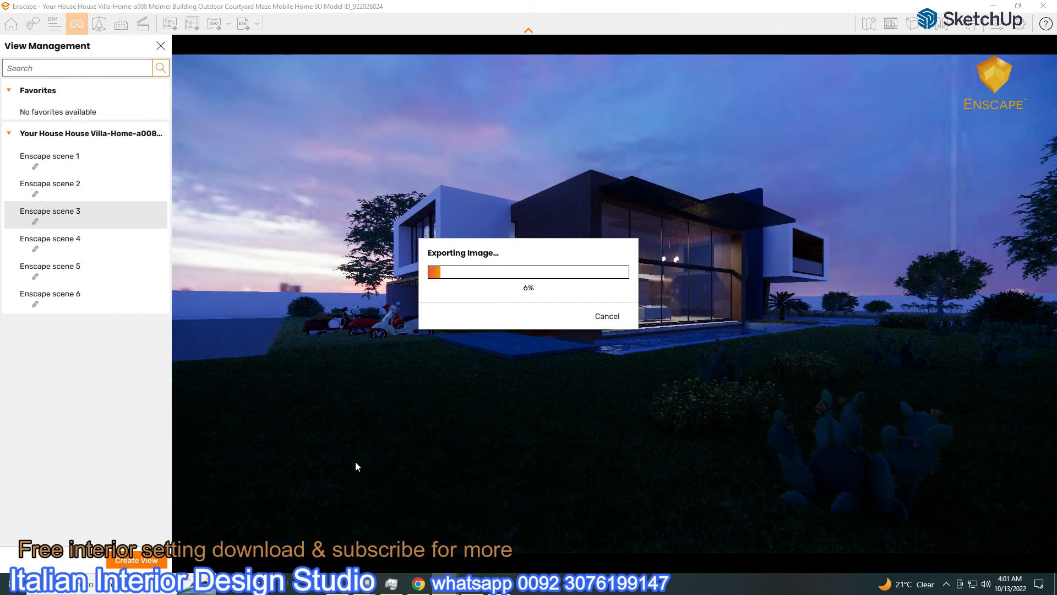
In the Notepad notes, type 'still ther is no exterior garden' and start the next line with 'light'
mouse_move(498, 583)
left_click(499, 531)
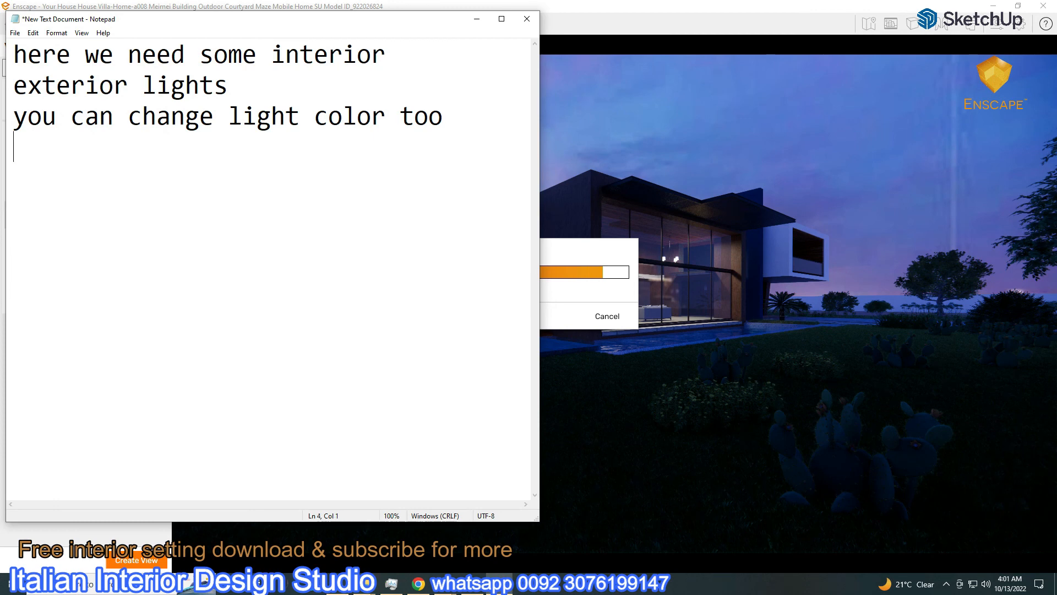
key("BackSpace")
type("ill ther is no exterio")
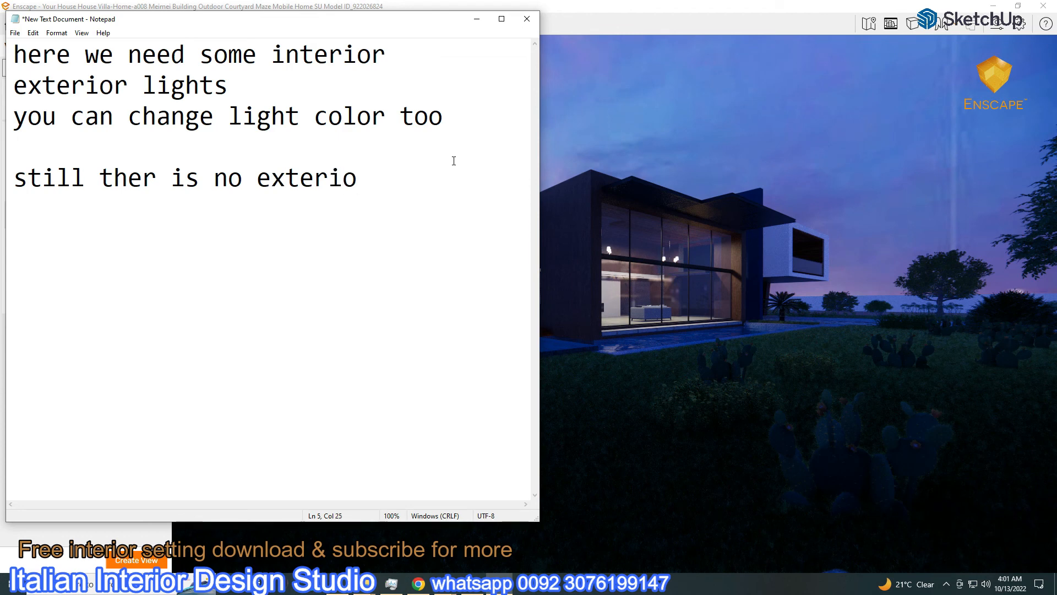
type("gardan")
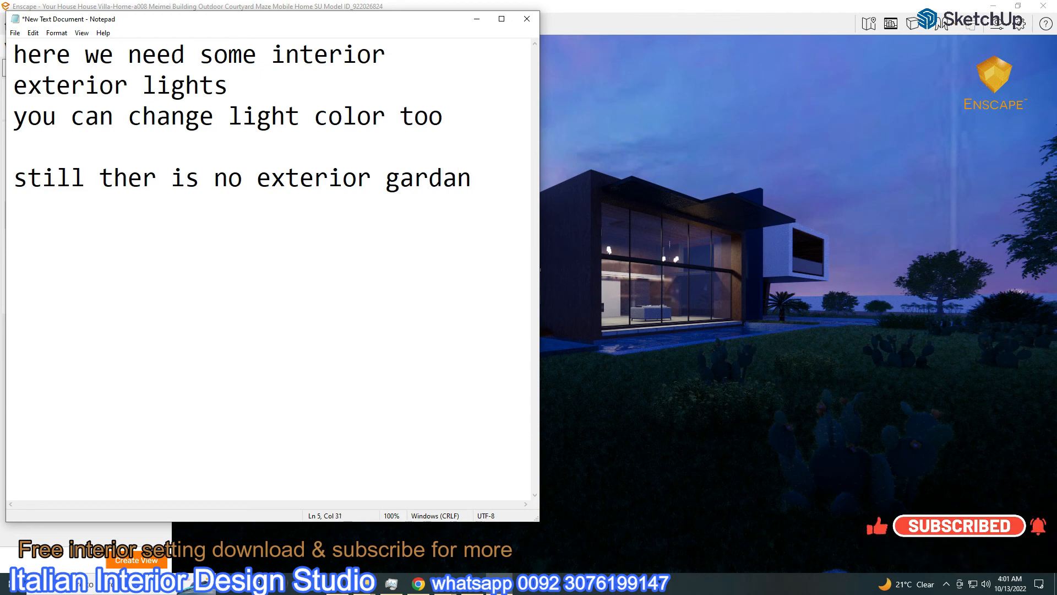
key("Return")
type("light co")
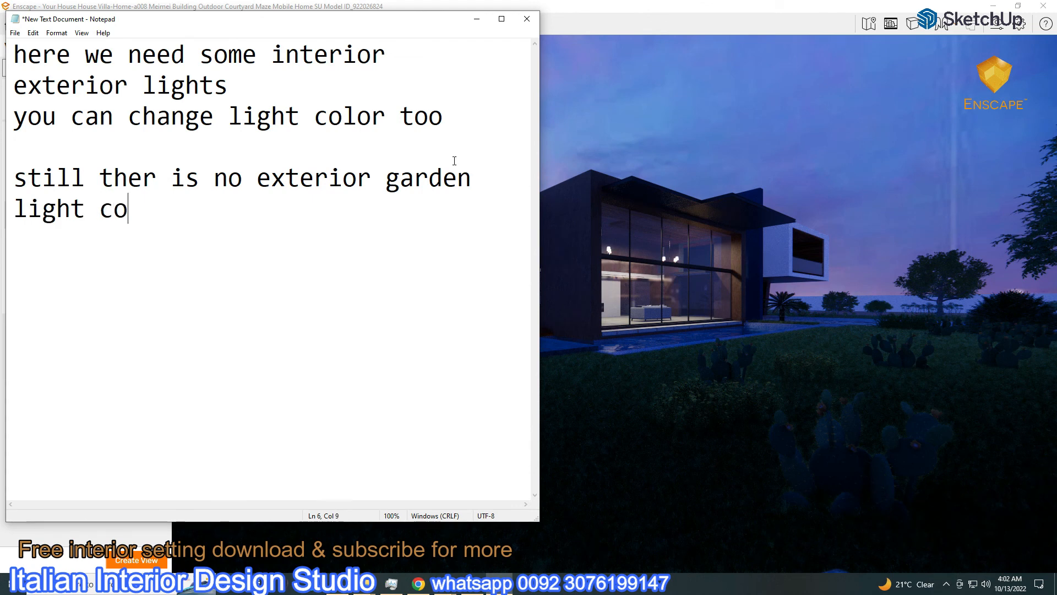
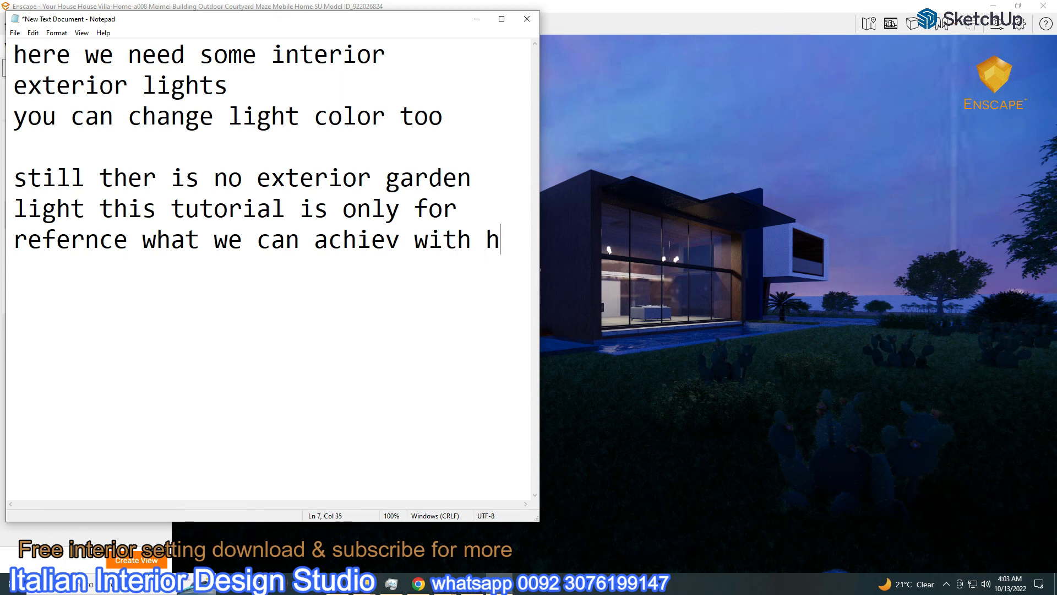
Finish typing 'help' in the Notepad note and start a new line
type("elp")
key("Return")
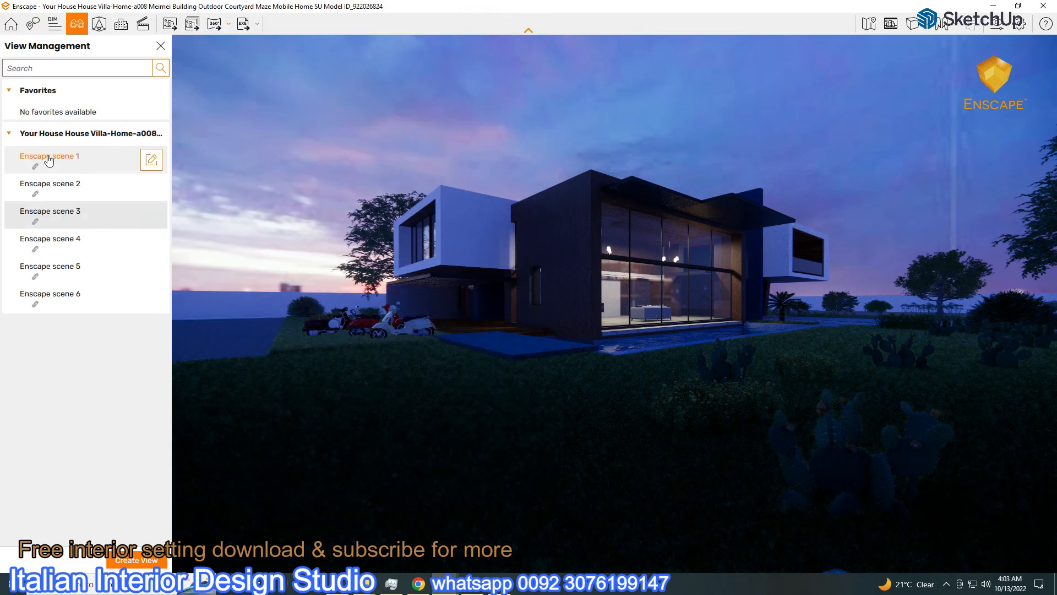
On Enscape scene 1, lower artificial light brightness to 117% in Atmosphere settings
left_click(48, 159)
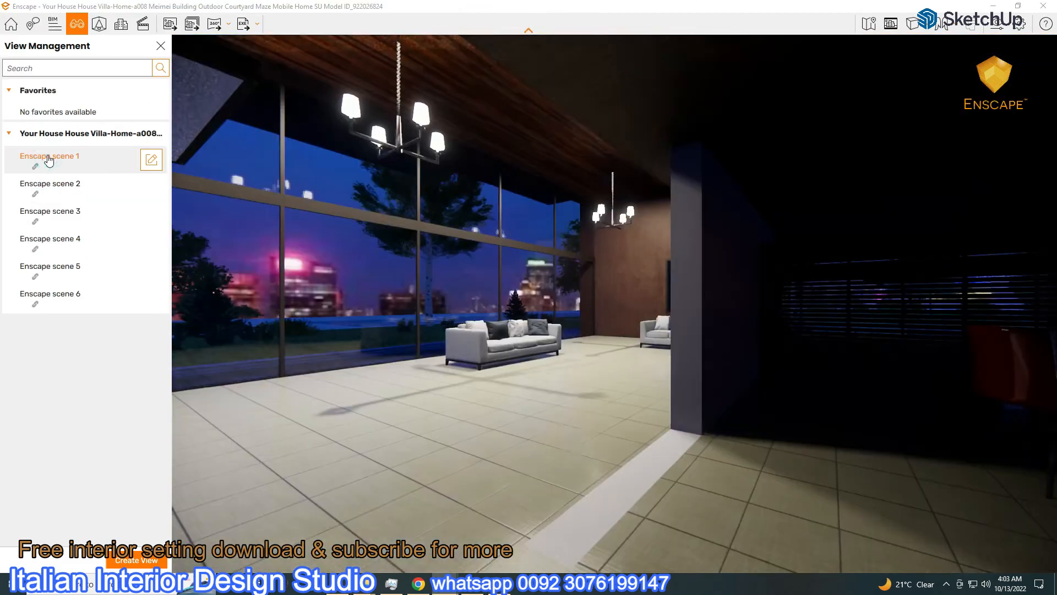
left_click(997, 24)
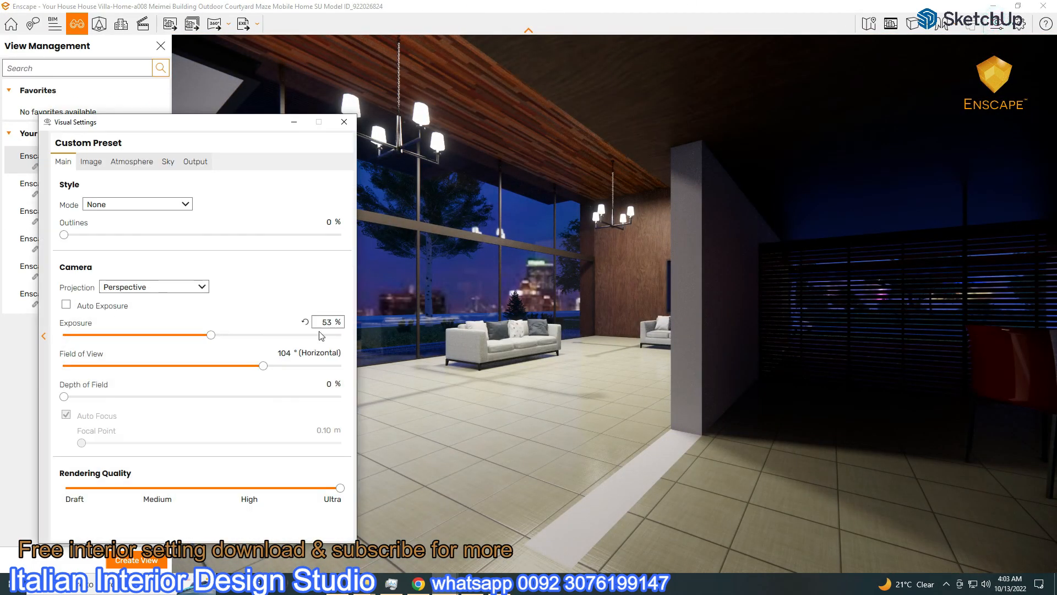
left_click(118, 165)
left_click_drag(288, 406, 223, 419)
left_click_drag(205, 132, 768, 100)
Reset sky rotation to 0° and load benhil 4400x2200.hdr as the skybox, rotating it
left_click(732, 129)
left_click_drag(763, 226, 628, 243)
left_click_drag(762, 98, 784, 107)
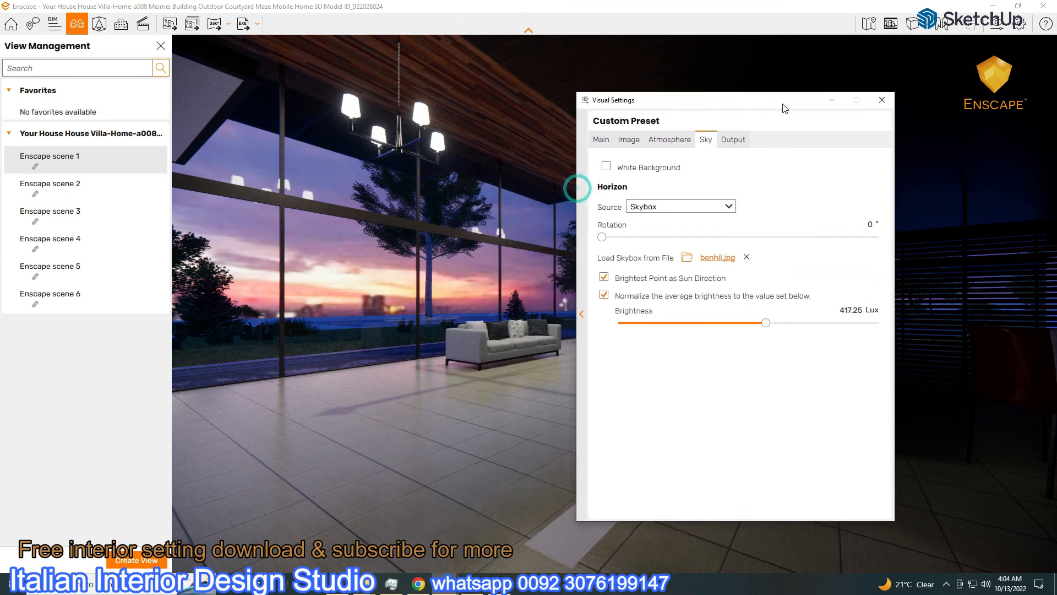
left_click(714, 256)
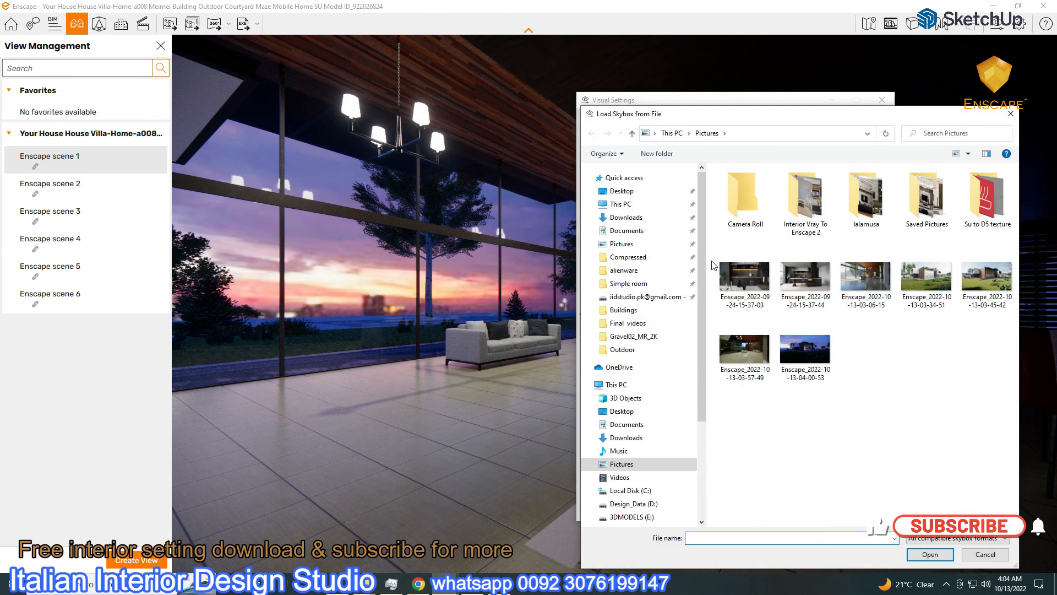
left_click_drag(716, 114, 567, 39)
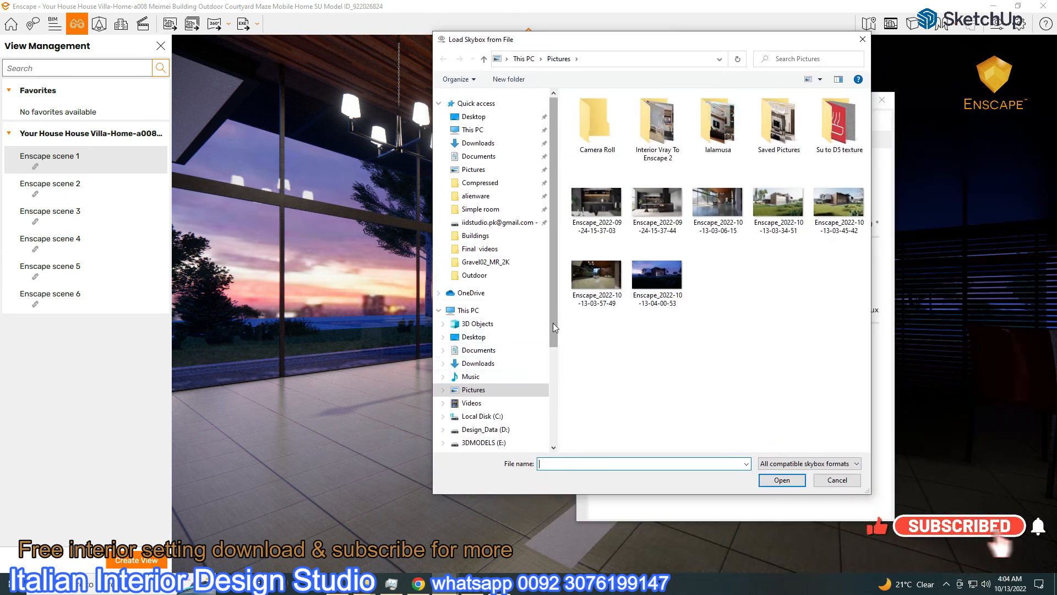
scroll(554, 323, "down", 3)
left_click(478, 380)
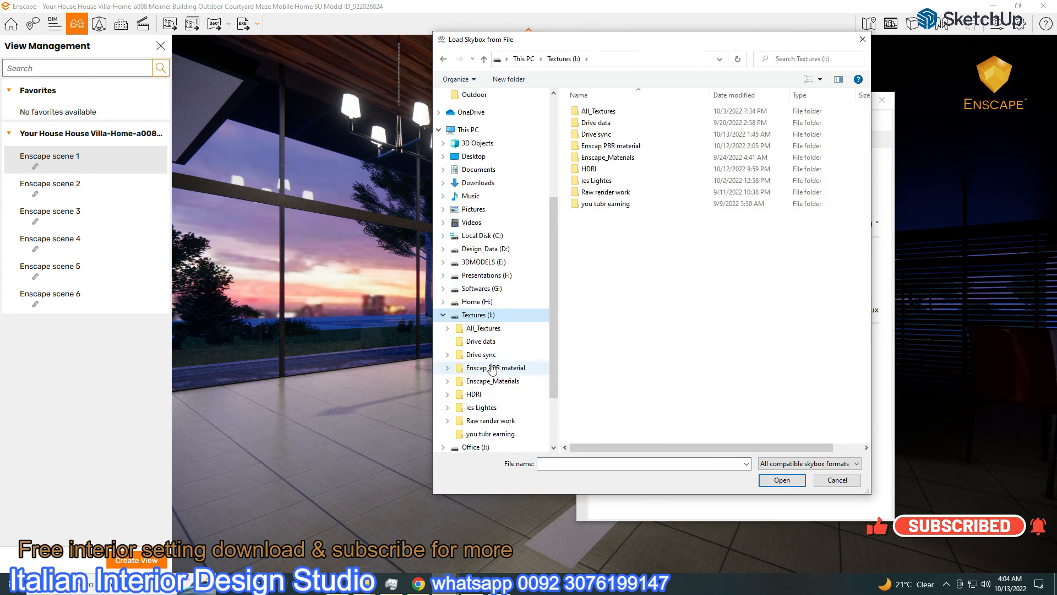
double_click(589, 168)
double_click(605, 134)
double_click(589, 118)
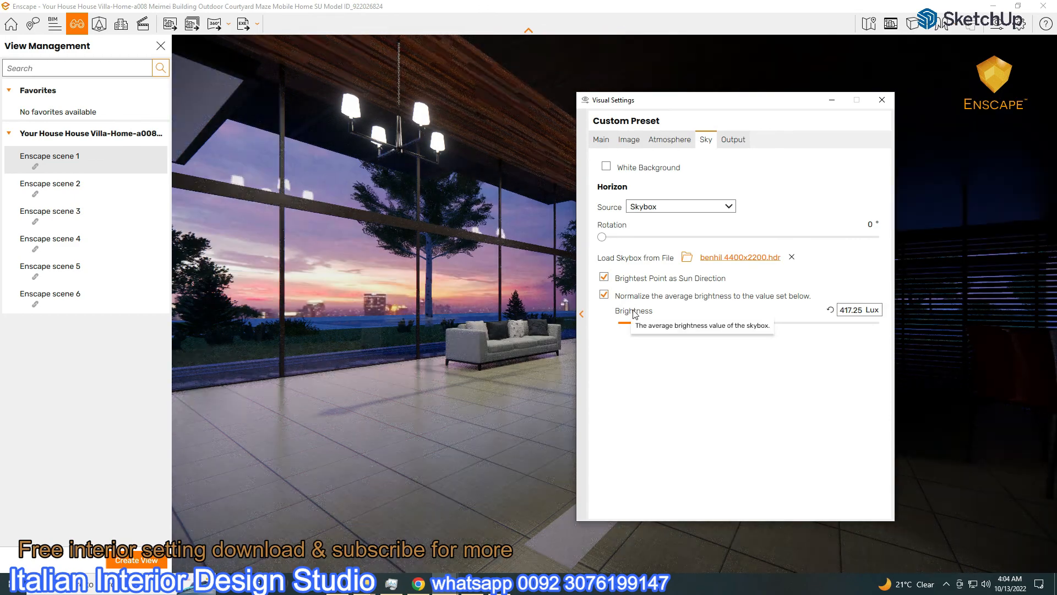
left_click_drag(602, 237, 698, 237)
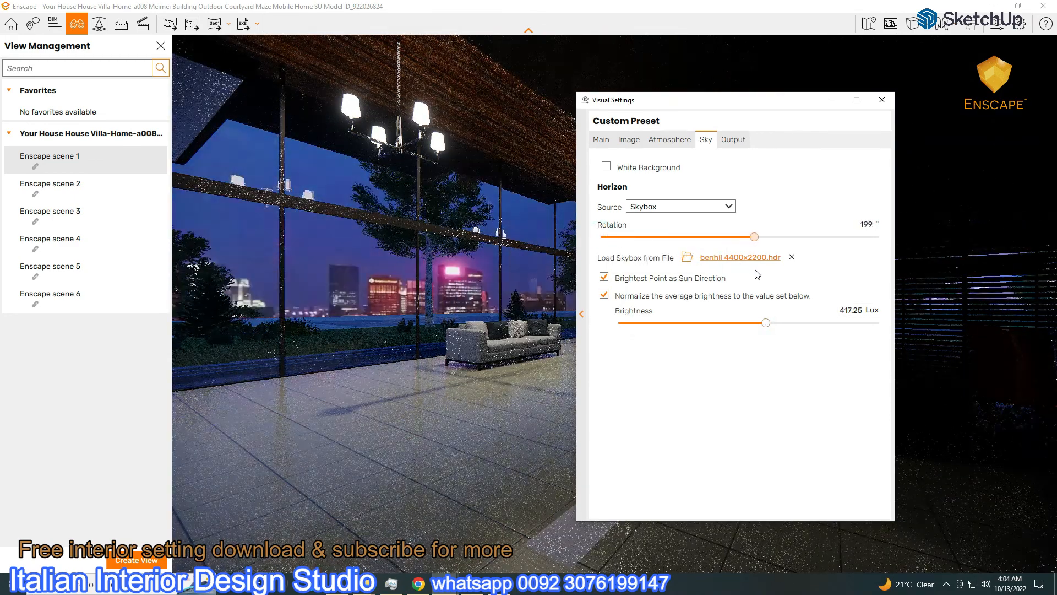
Replace the skybox with btrr 8000x4000.hdr and rotate it to about 85°
left_click(687, 257)
left_click(717, 116)
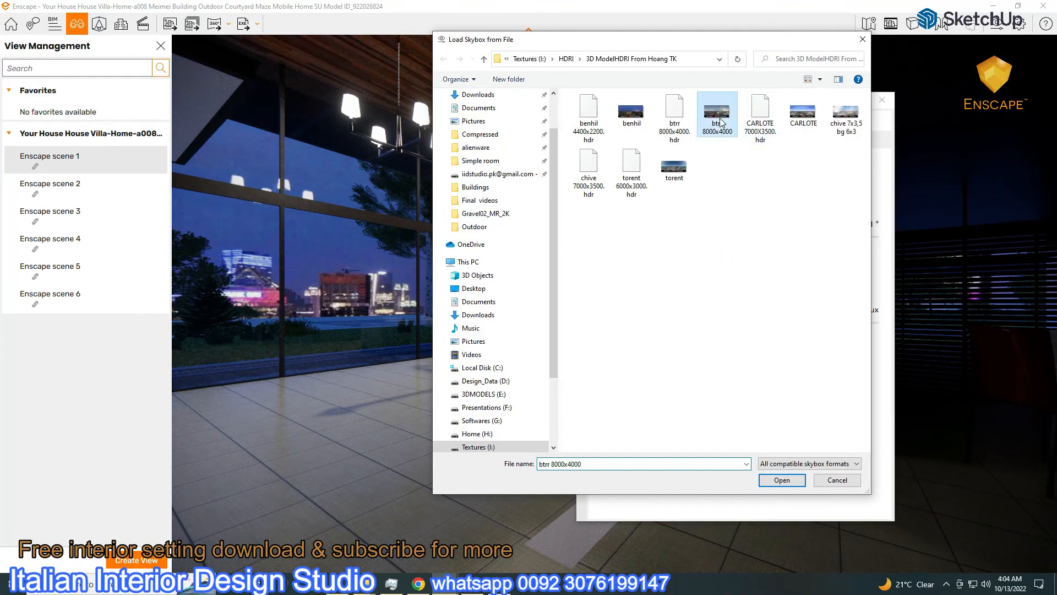
double_click(675, 119)
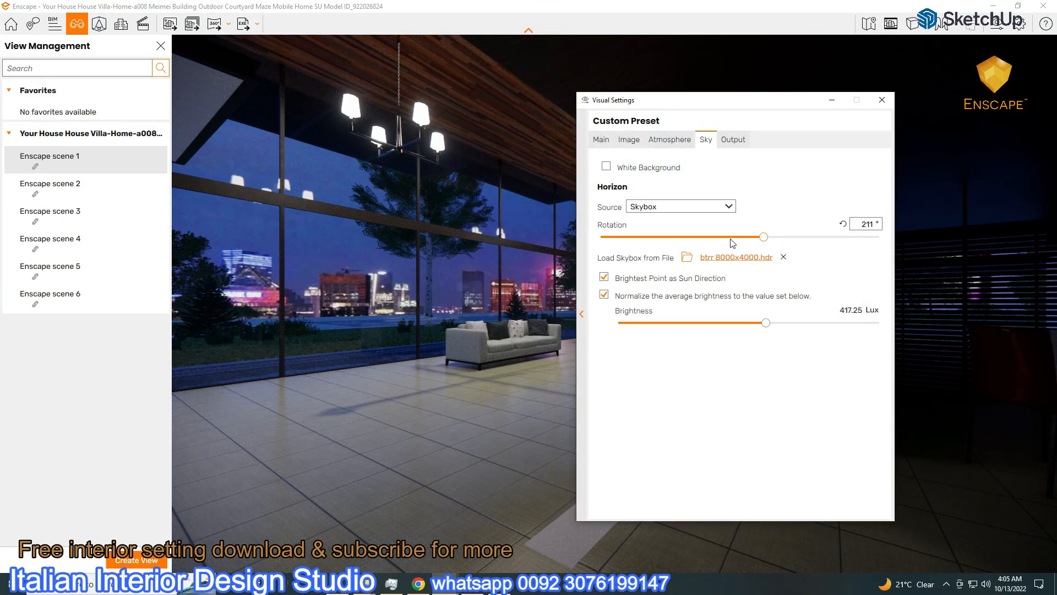
left_click_drag(763, 237, 664, 251)
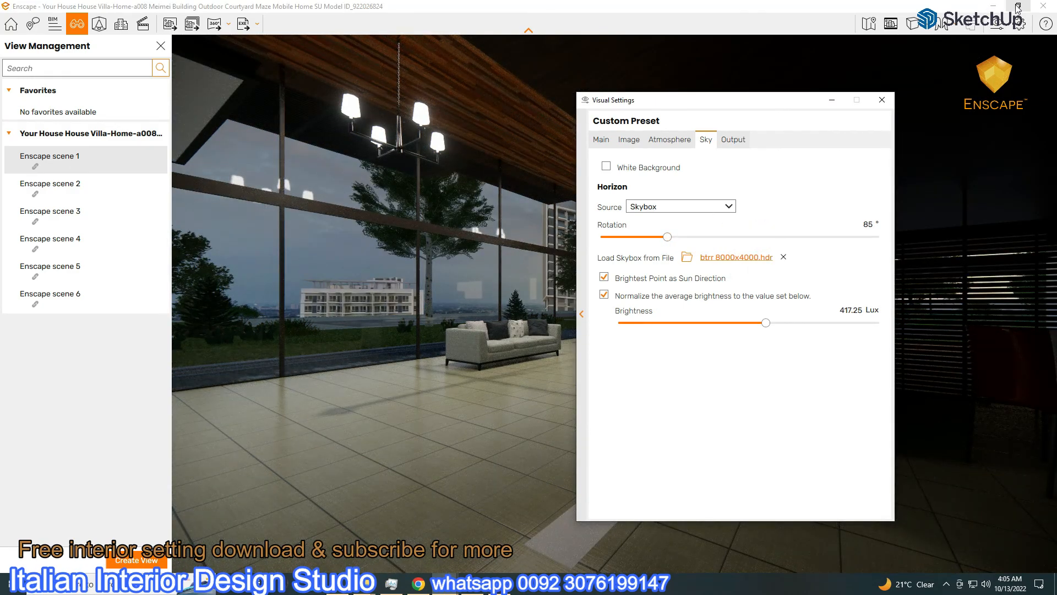
Try the 17.hdr and 15.hdr skyboxes, dimming sky brightness to 379.80 Lux
left_click(754, 257)
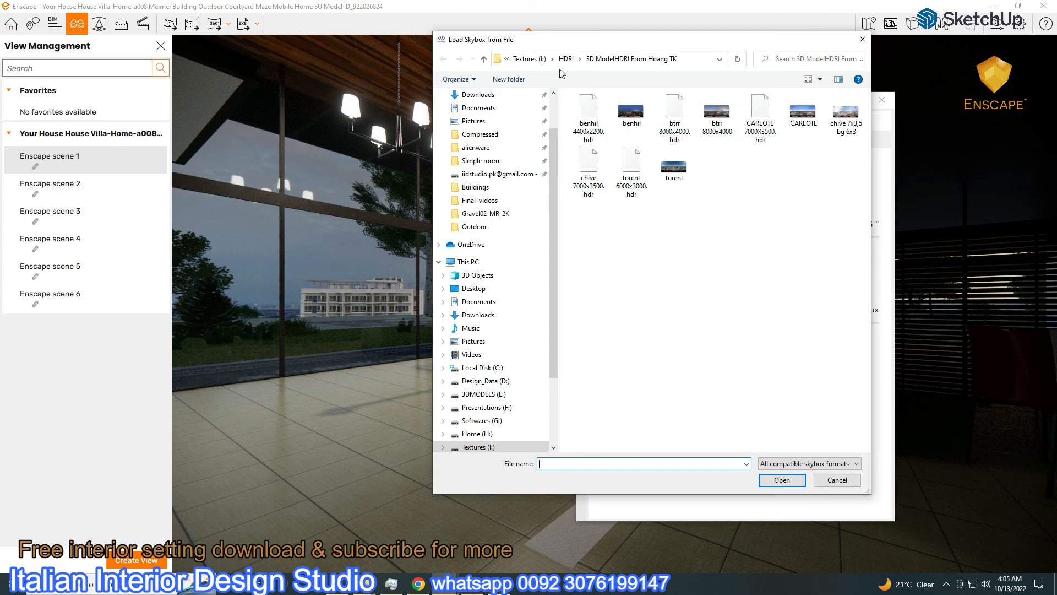
left_click(483, 59)
double_click(622, 127)
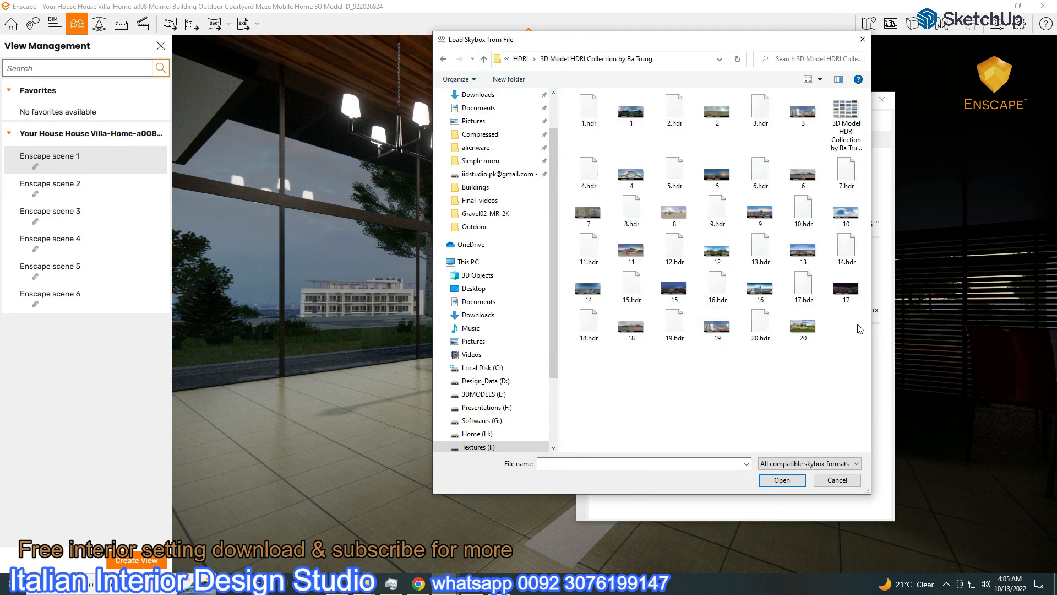
double_click(805, 288)
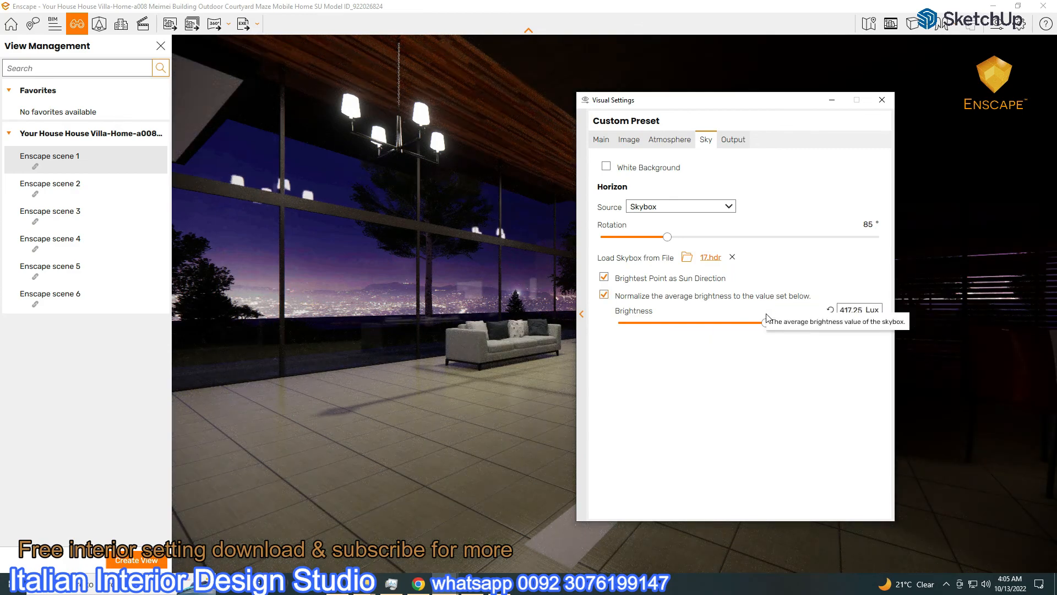
left_click_drag(768, 325, 766, 328)
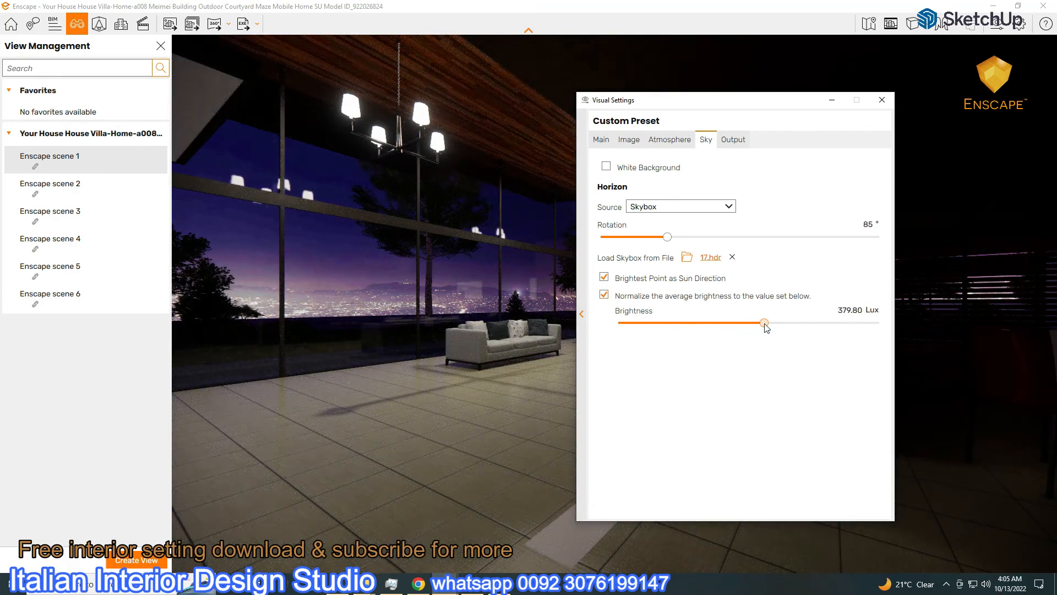
left_click_drag(667, 238, 798, 262)
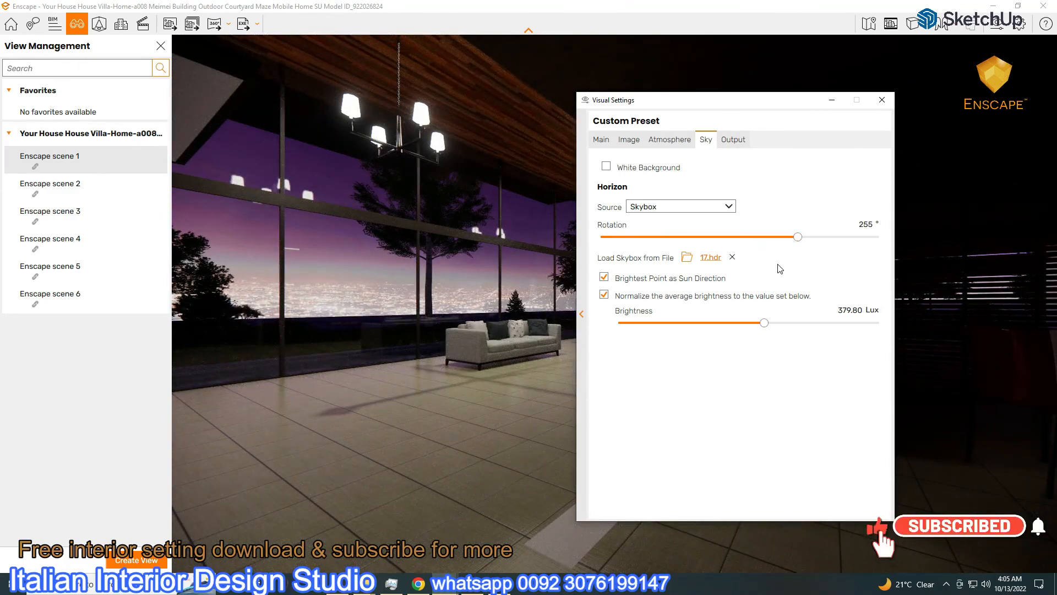
left_click(714, 259)
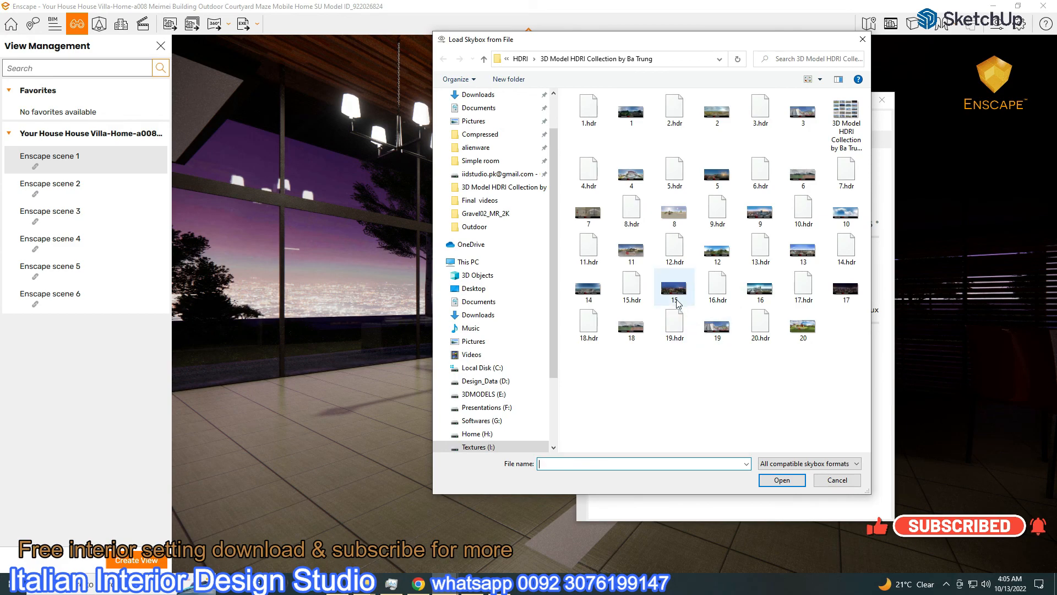
double_click(632, 292)
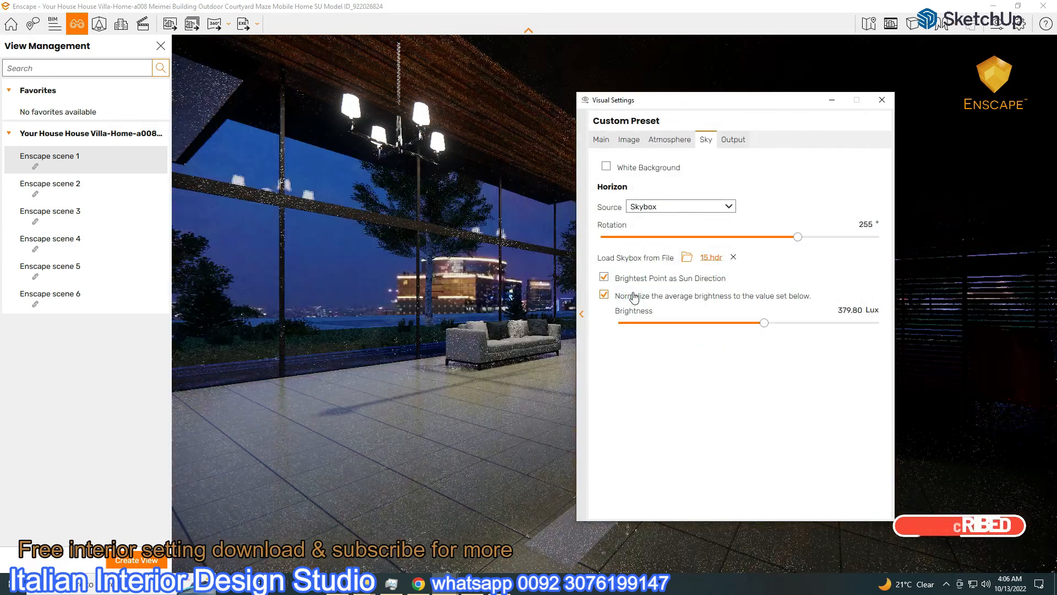
left_click_drag(793, 238, 719, 253)
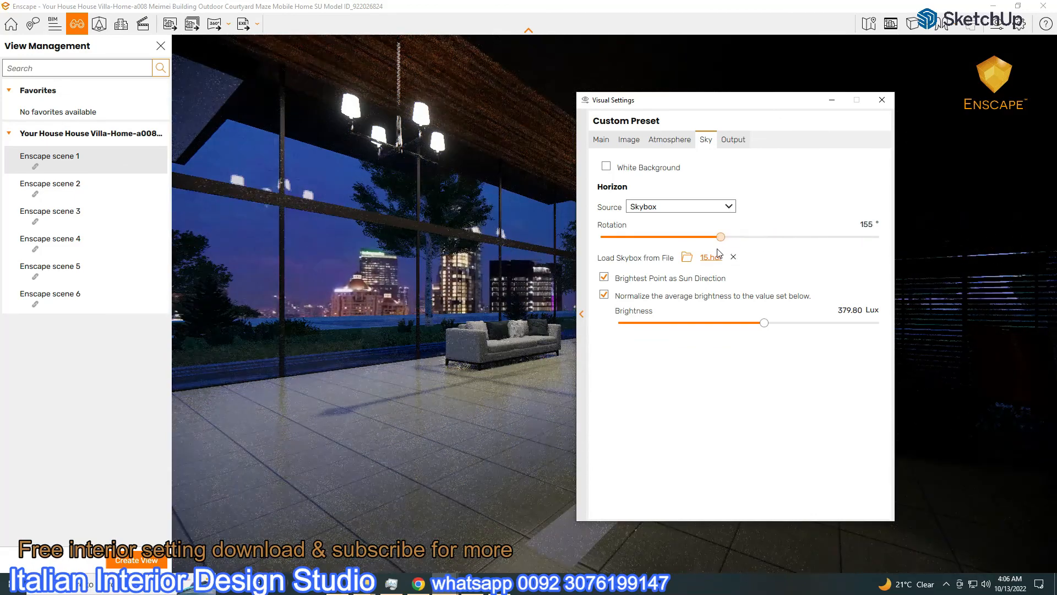
Load borghese_gardens_4k (1).hdr from the Outdoor HDRI folder as the skybox
left_click(719, 260)
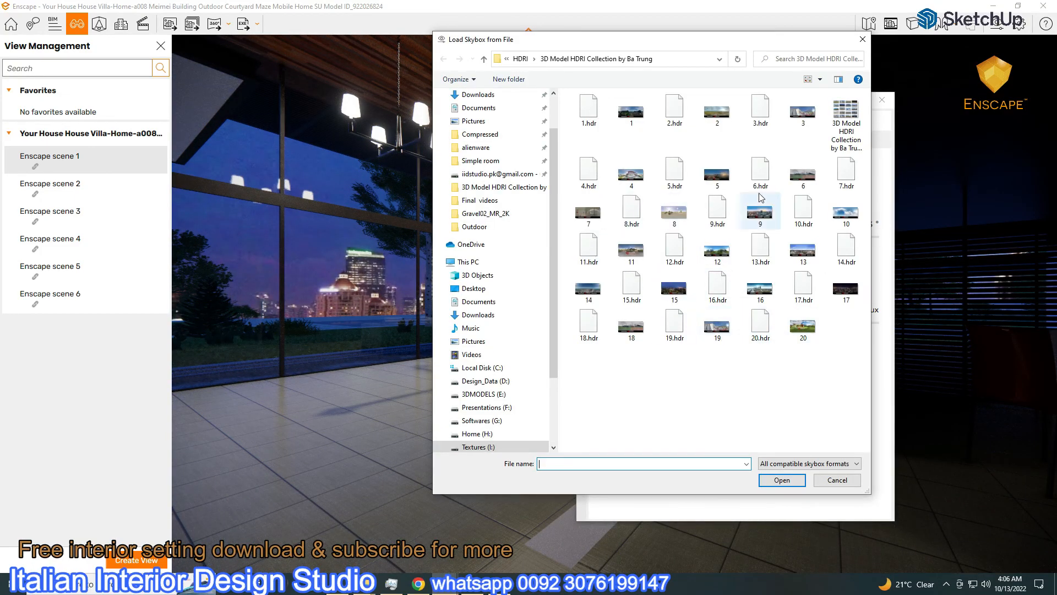
left_click(484, 59)
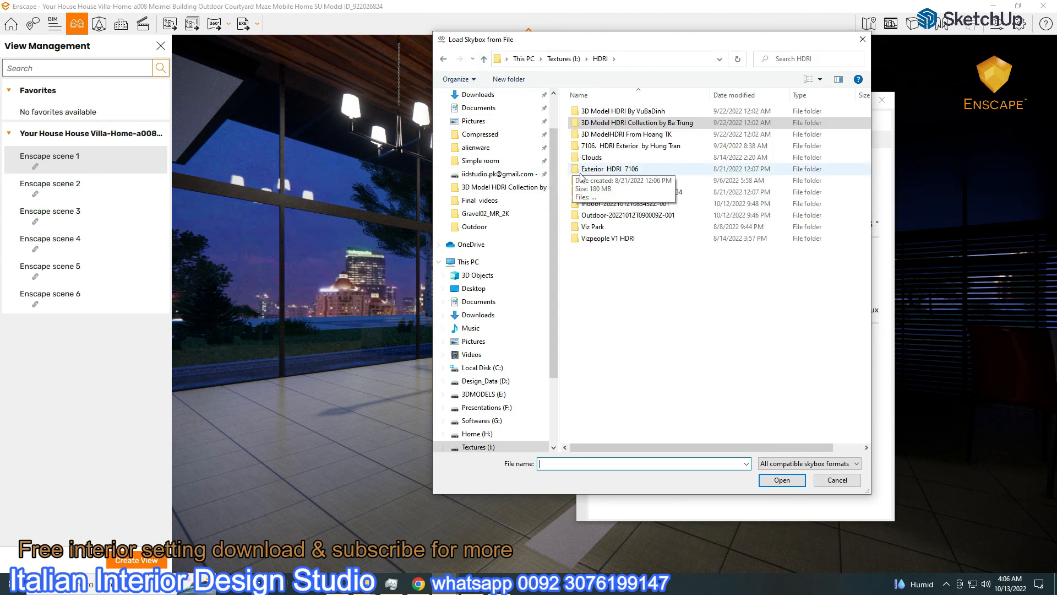
left_click(628, 112)
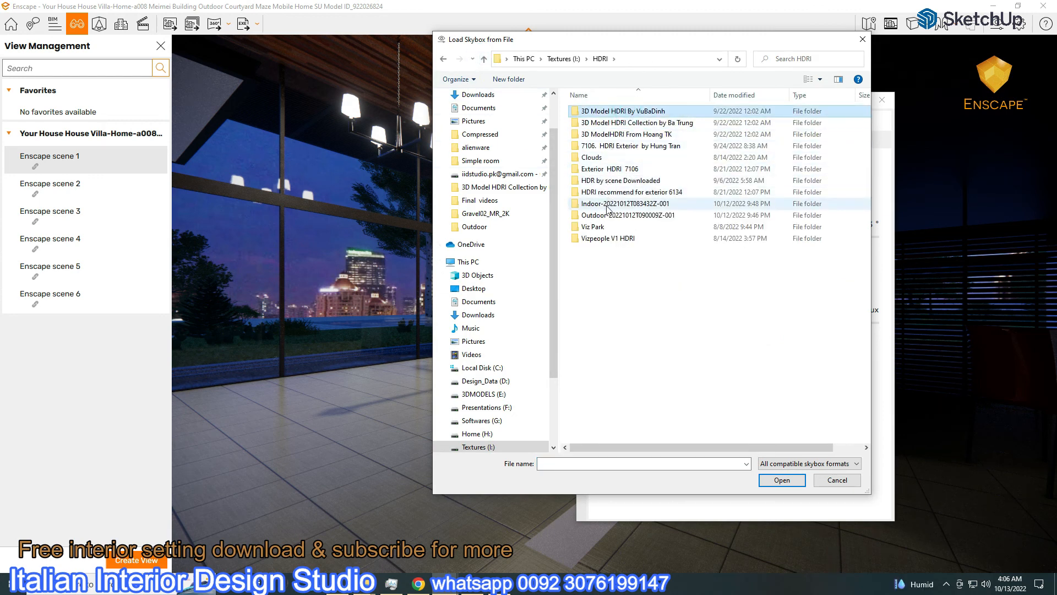
double_click(627, 215)
double_click(584, 110)
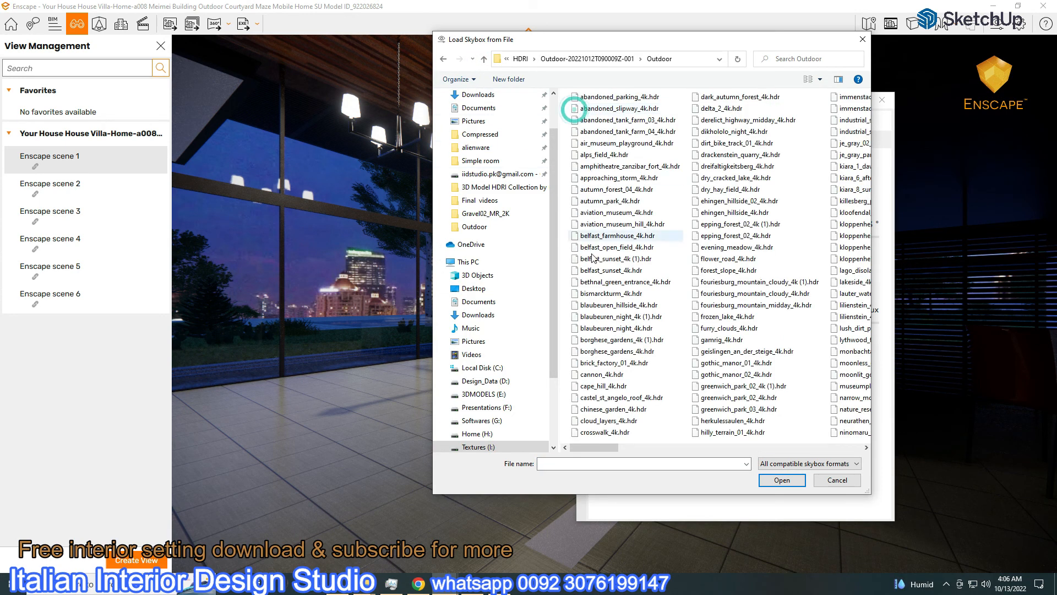
double_click(596, 342)
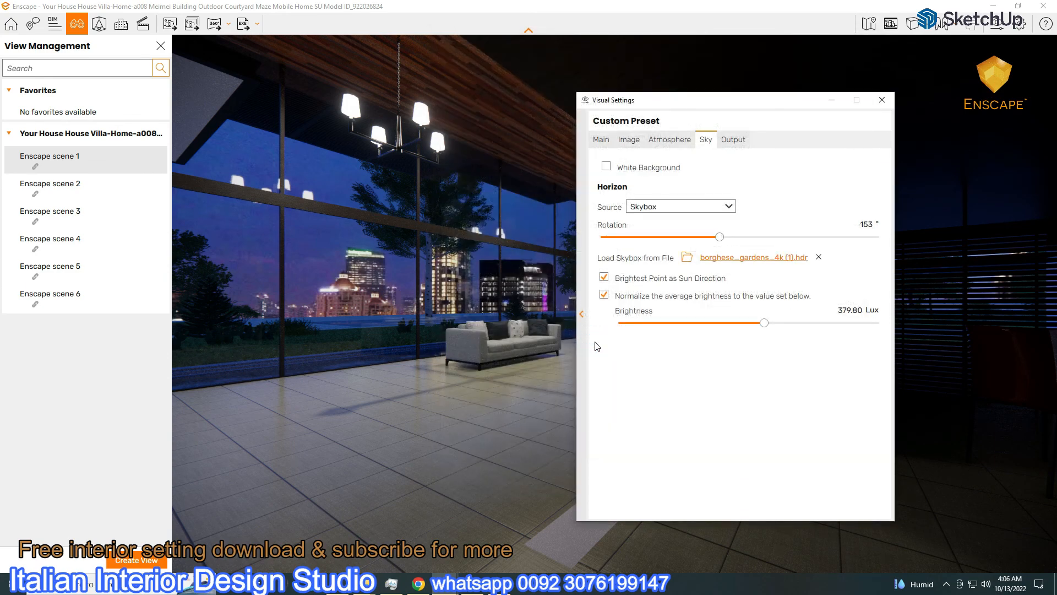
Raise sky brightness to 7,007.06 Lux, exposure to 54%, and reset artificial light brightness
left_click_drag(755, 324, 816, 324)
left_click(601, 140)
left_click_drag(749, 313, 751, 313)
left_click(669, 140)
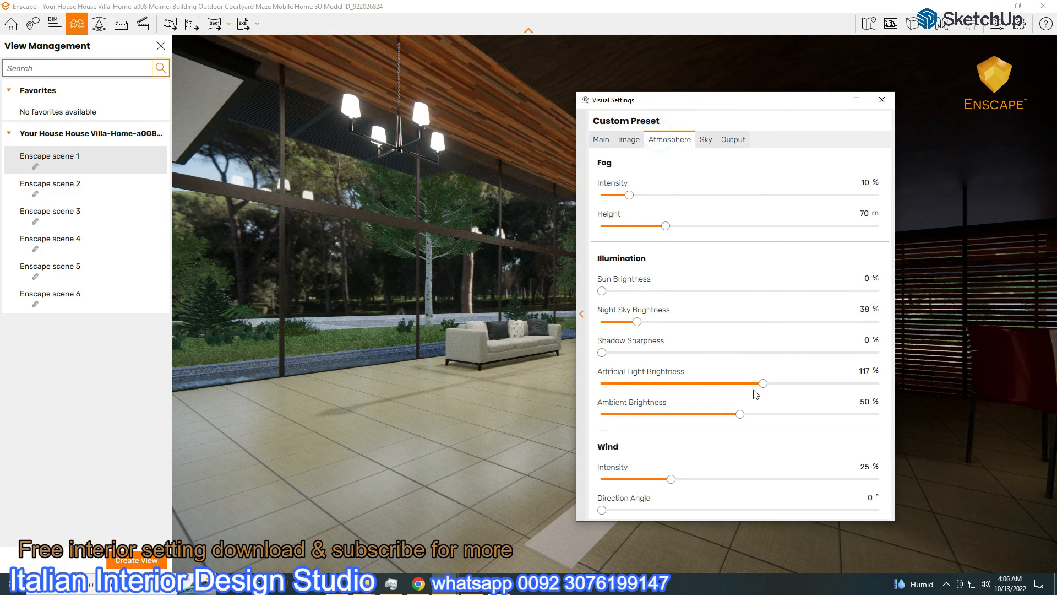
left_click_drag(762, 382, 611, 384)
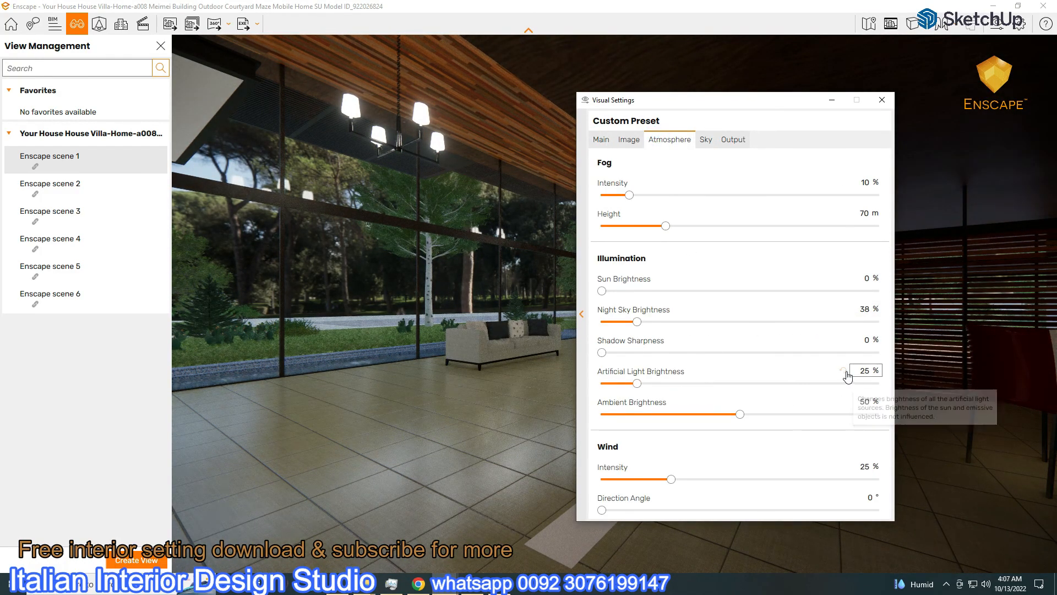
left_click(843, 370)
left_click(706, 139)
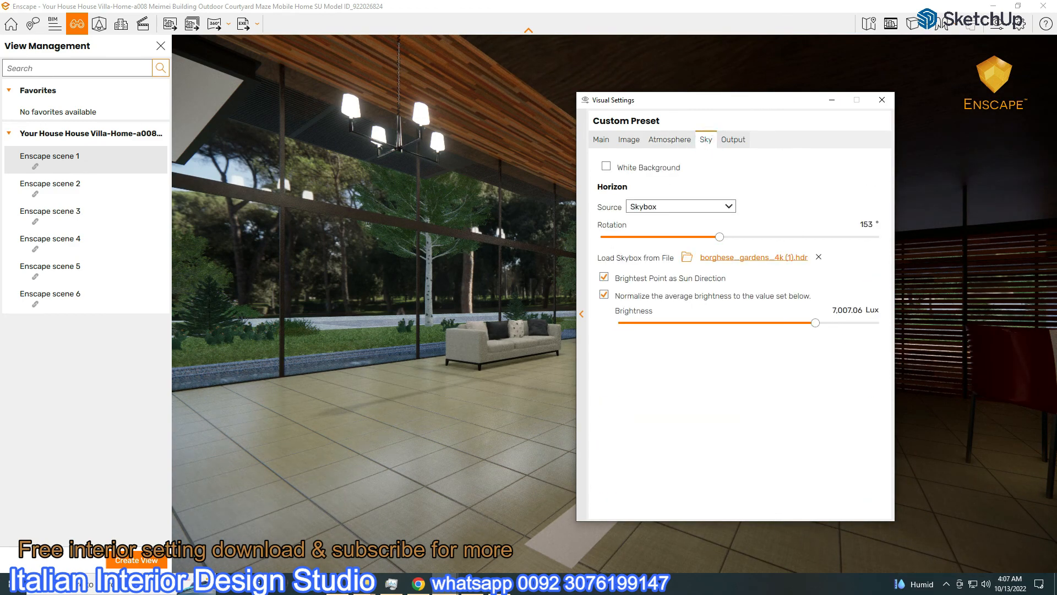
In SketchUp, put the selected lights on the Lights layer and hide that layer
left_click(1018, 6)
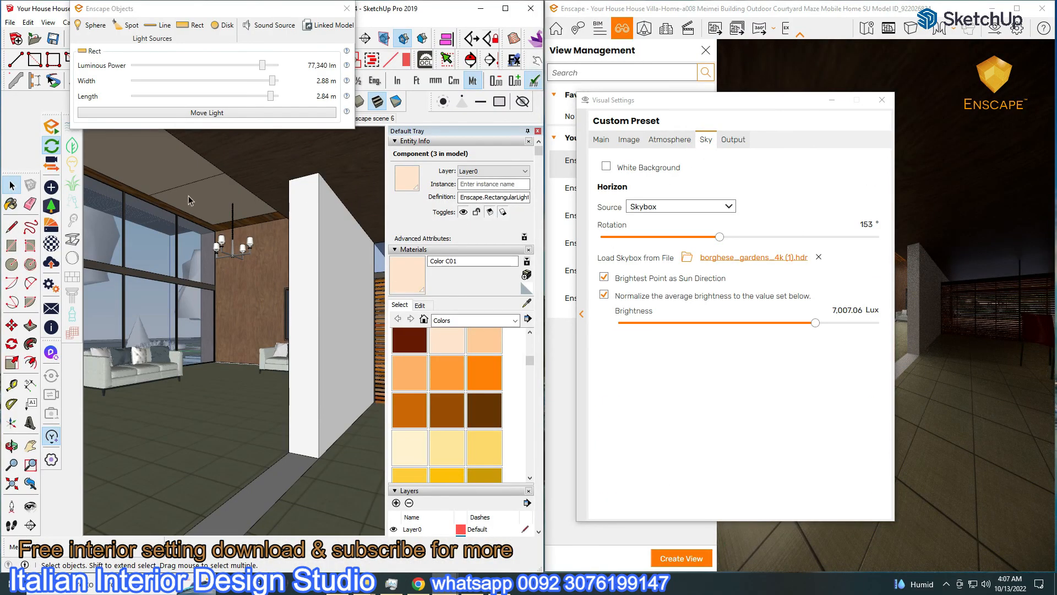
left_click(163, 177, "shift")
scroll(165, 182, "up", 3)
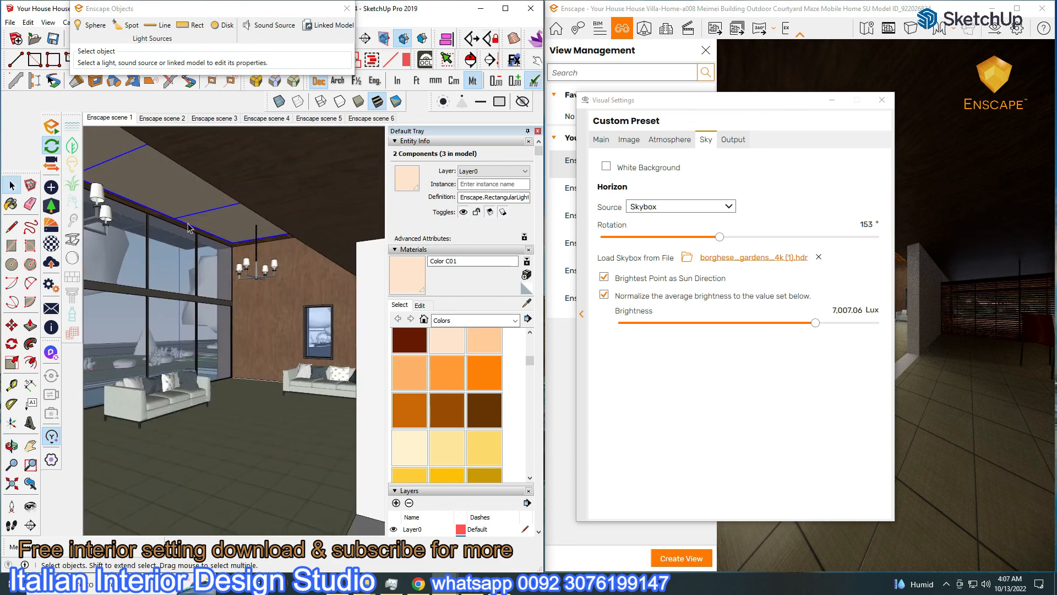
left_click(468, 172)
left_click(473, 195)
left_click(413, 249)
left_click(395, 323)
left_click(394, 321)
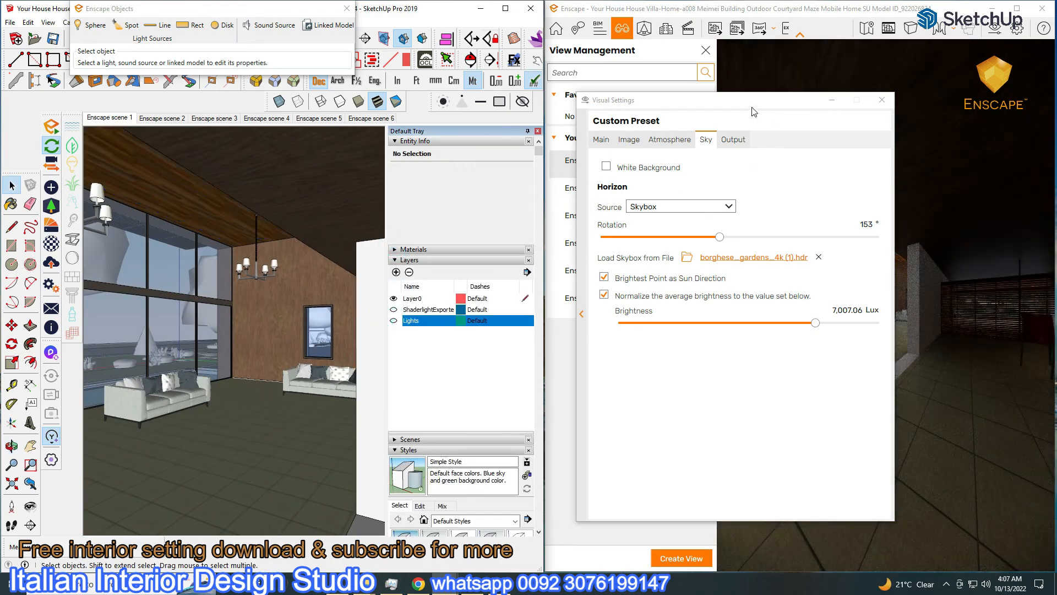
Rotate the garden sky HDRI to 319° in the full-screen Enscape view
left_click(1017, 8)
left_click_drag(663, 102, 774, 107)
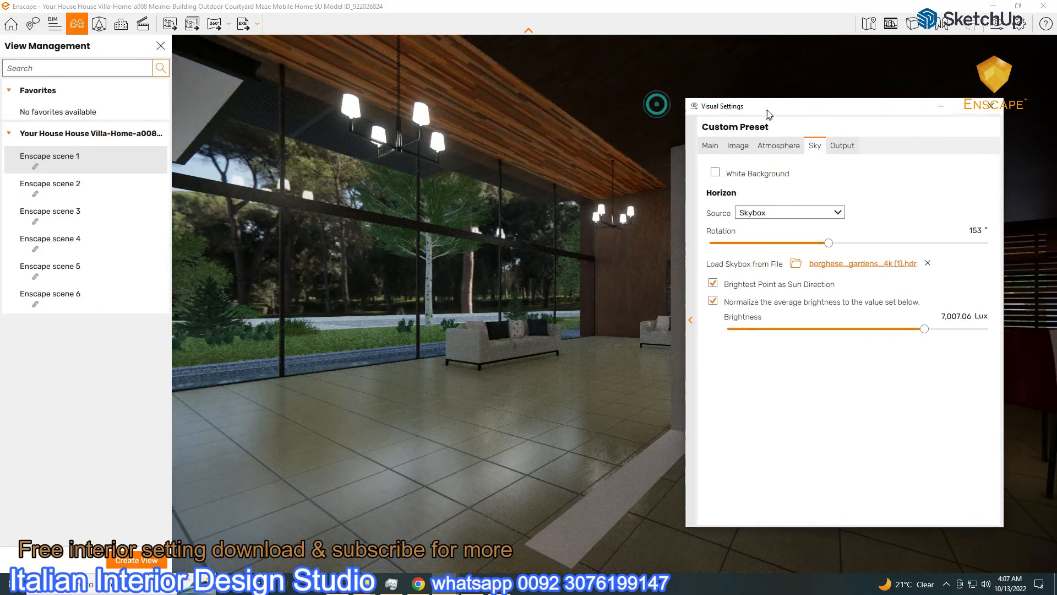
left_click_drag(830, 242, 949, 242)
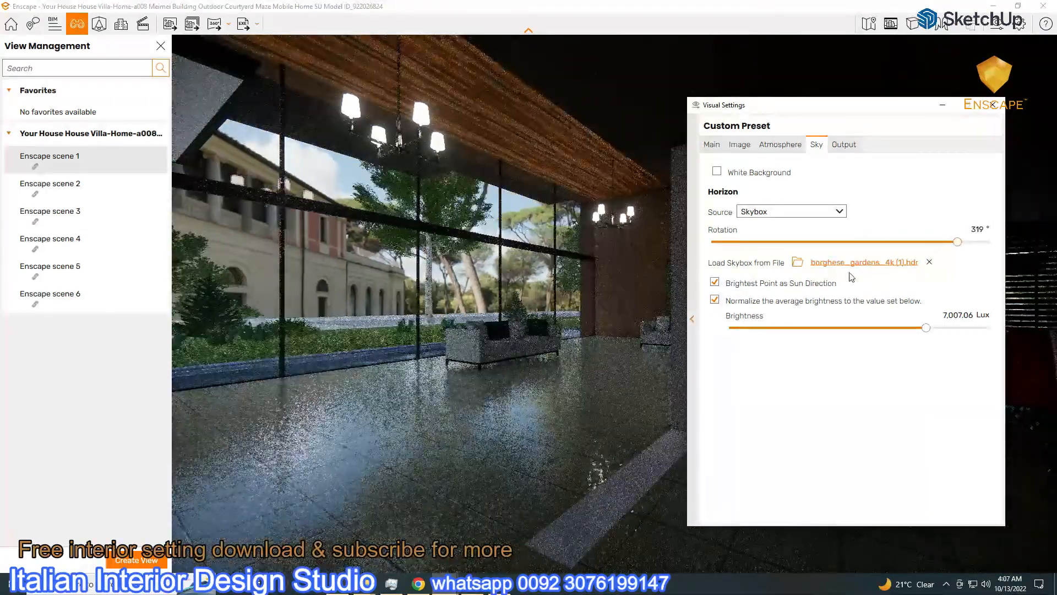
Load cannon_4k.hdr as skybox, set exposure to 34% and sky brightness to 7,460.38 Lux
left_click(851, 263)
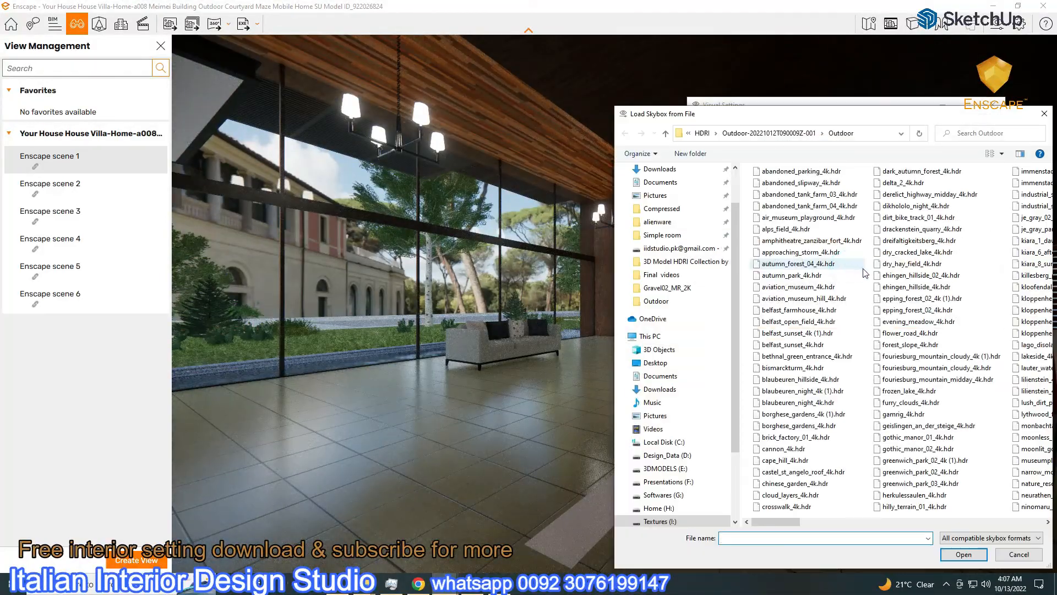
double_click(808, 447)
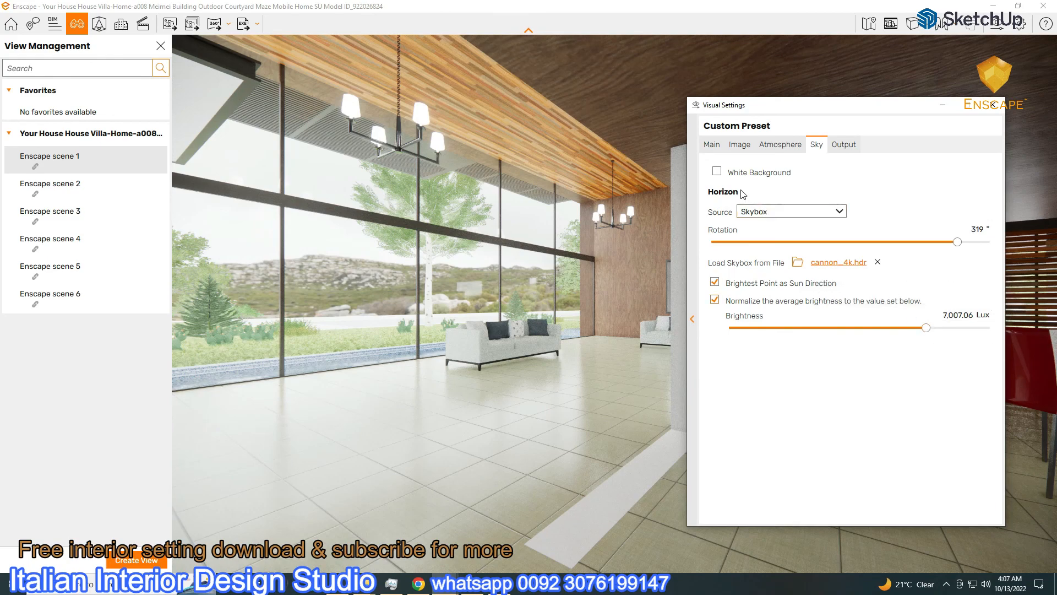
left_click(712, 145)
left_click_drag(862, 318, 851, 318)
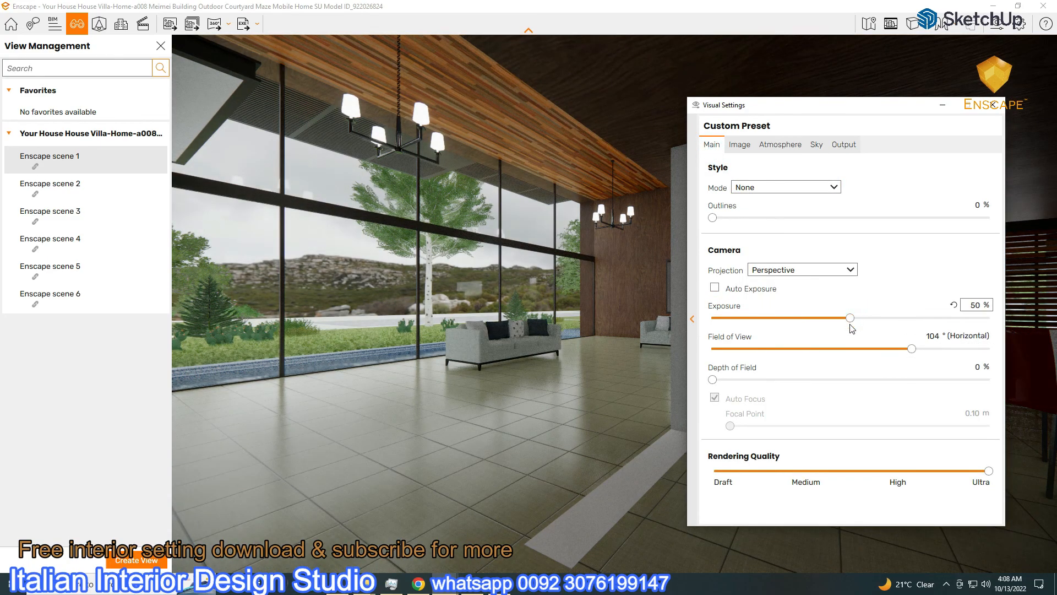
left_click(817, 146)
left_click_drag(927, 328, 928, 330)
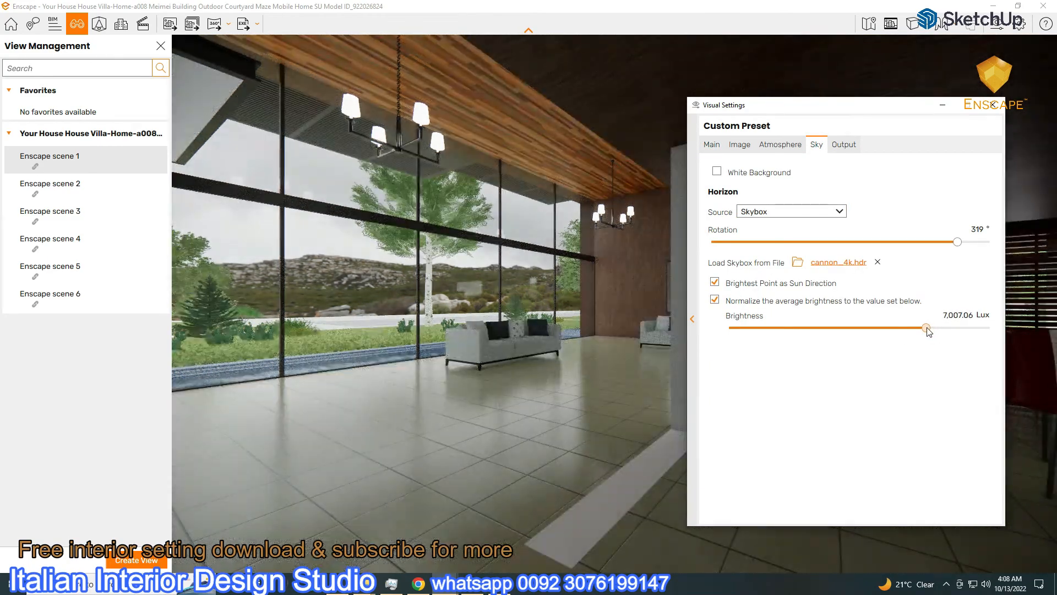
left_click(711, 145)
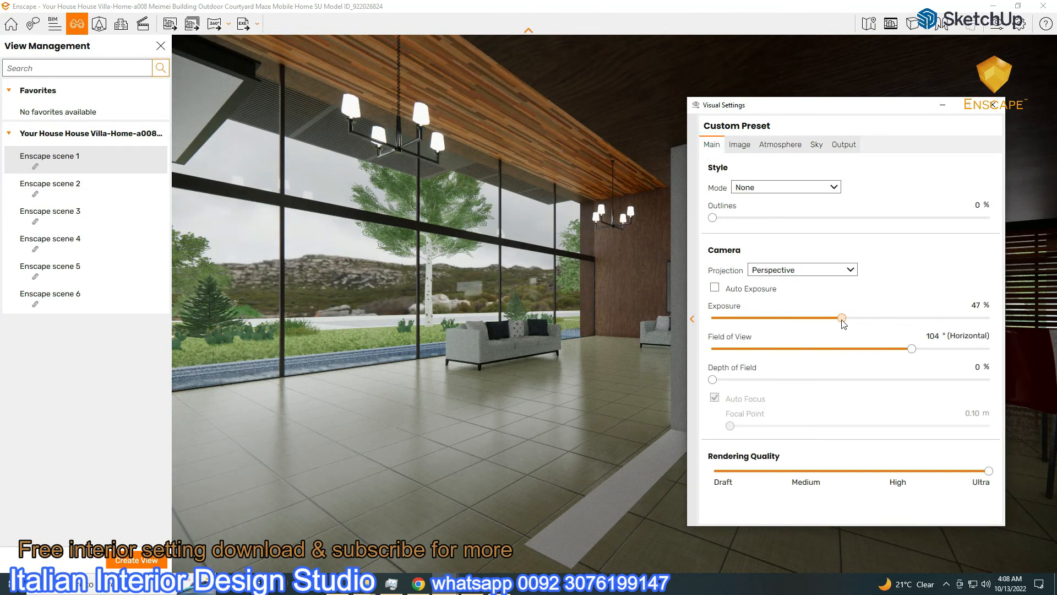
left_click_drag(835, 319, 807, 319)
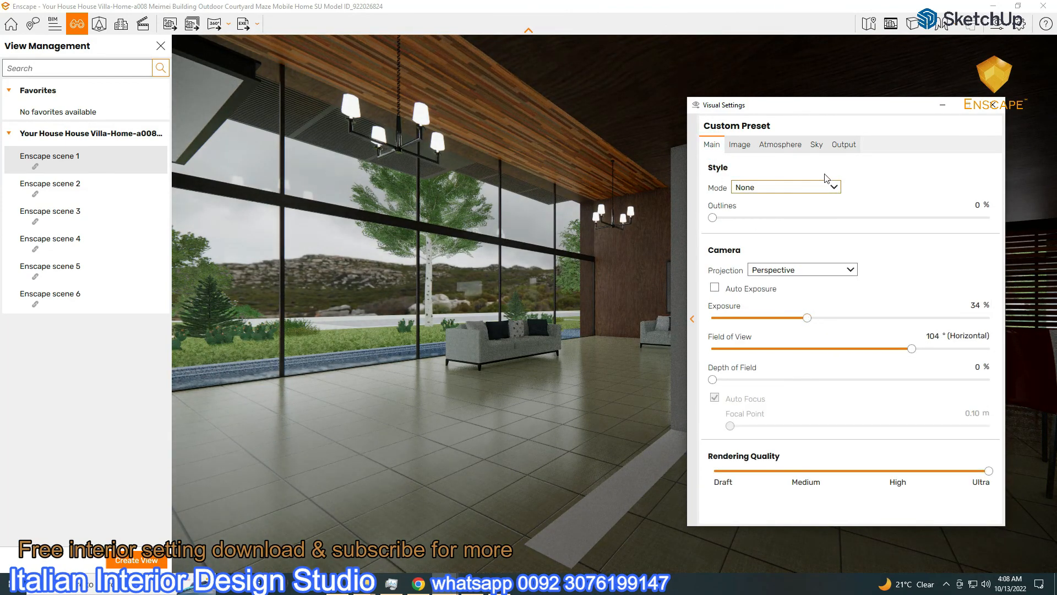
left_click(817, 144)
left_click_drag(928, 328, 924, 326)
Show the Lights layer again and raise artificial light brightness to 120%
left_click(1018, 6)
left_click_drag(697, 138, 511, 438)
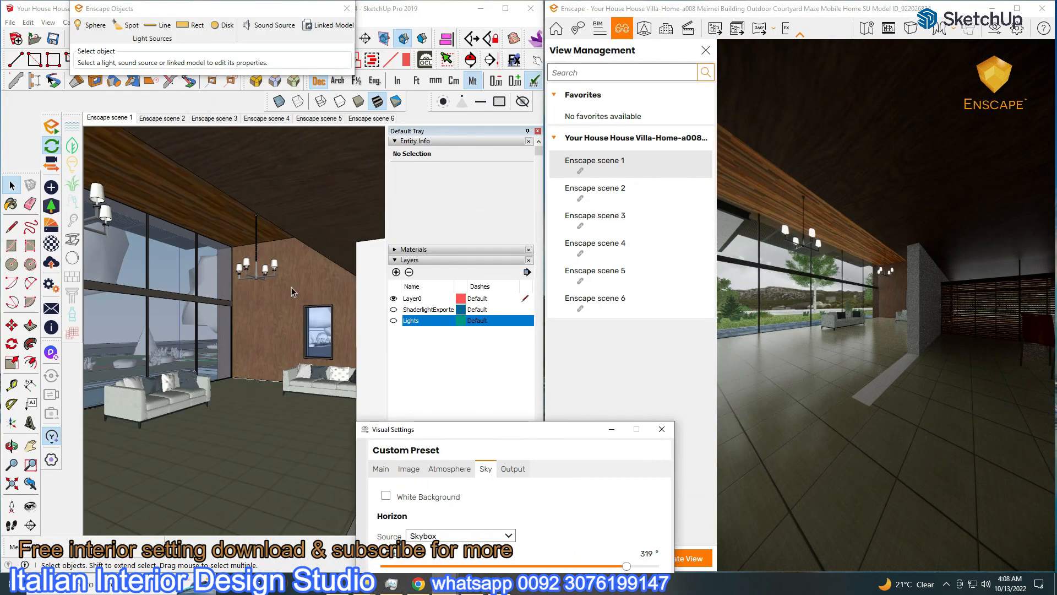
left_click(394, 321)
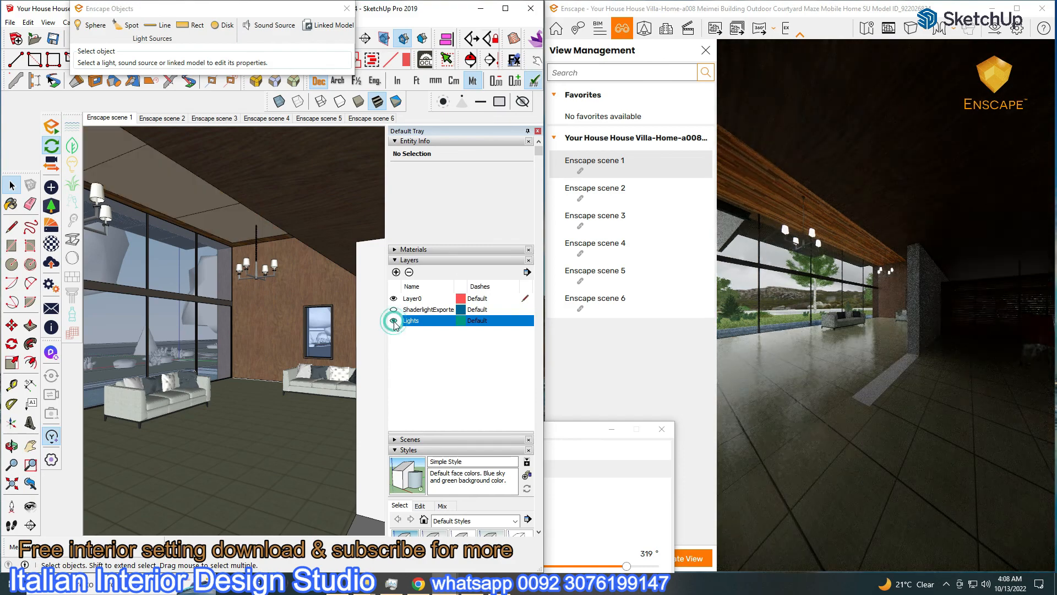
left_click(1018, 9)
left_click_drag(551, 401, 852, 140)
left_click(812, 180)
left_click_drag(886, 431, 912, 431)
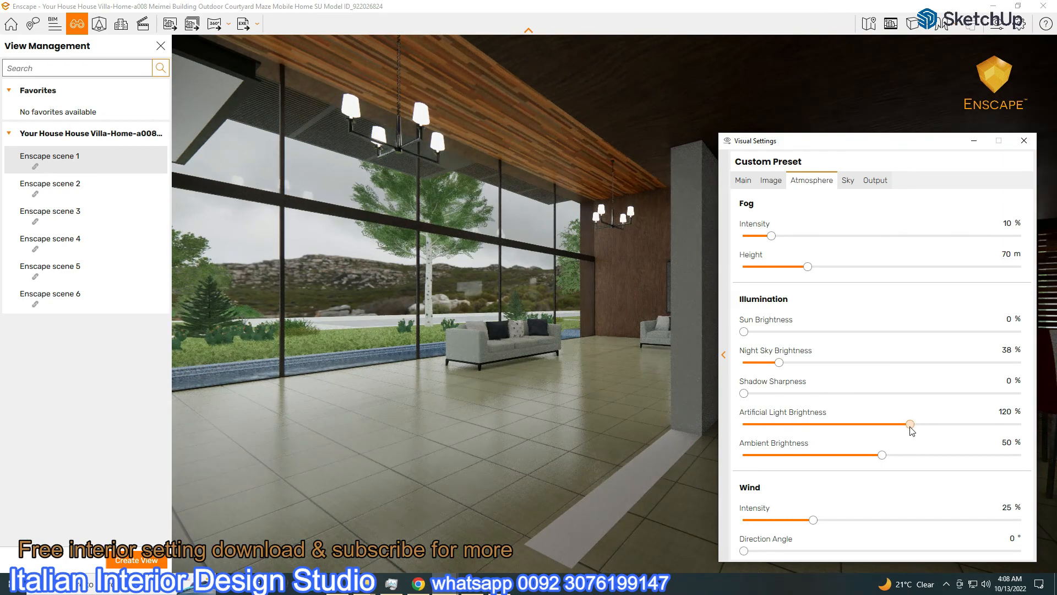
Raise sky brightness to 9,891.79 Lux and walk the camera into the living room
left_click(848, 180)
left_click_drag(963, 364, 965, 368)
left_click(1024, 141)
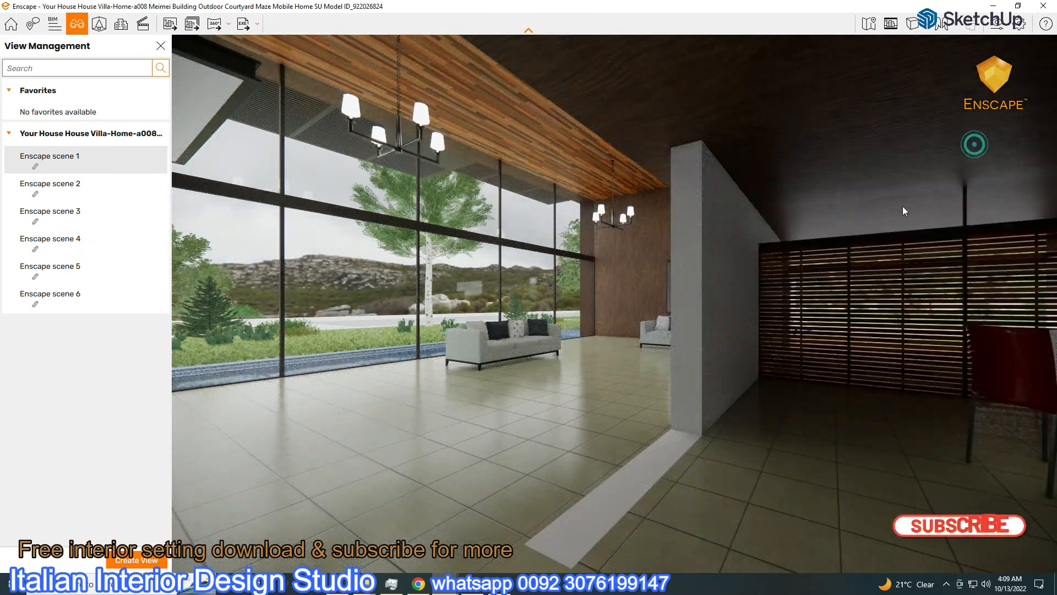
key("w")
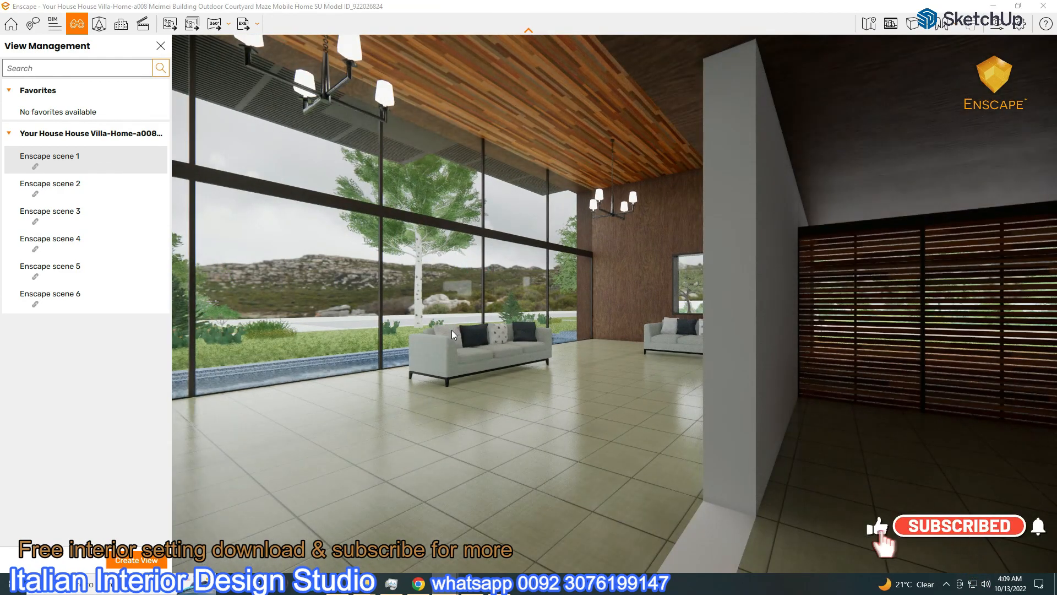
key("a")
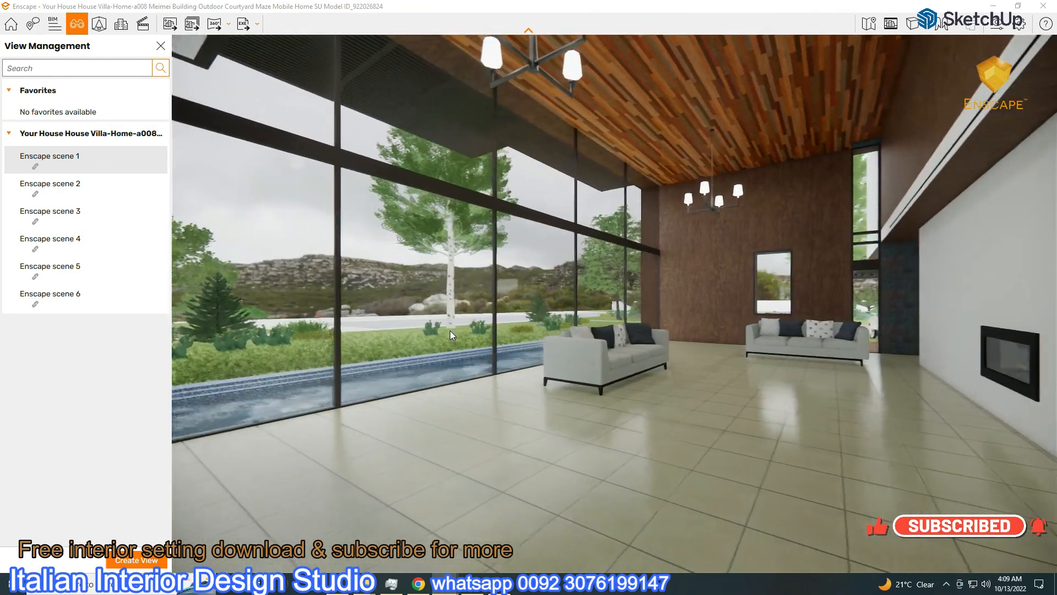
Set artificial light brightness to 87% and return to Enscape scene 1
left_click(998, 24)
left_click_drag(783, 159, 84, 31)
left_click(105, 49)
left_click_drag(201, 293, 160, 314)
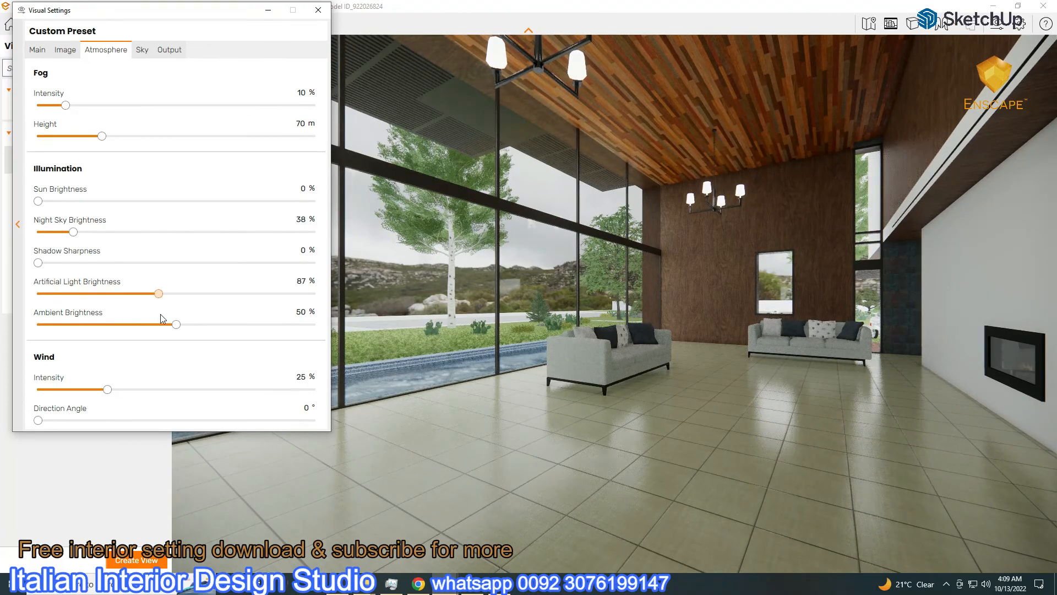
left_click(268, 10)
left_click(44, 157)
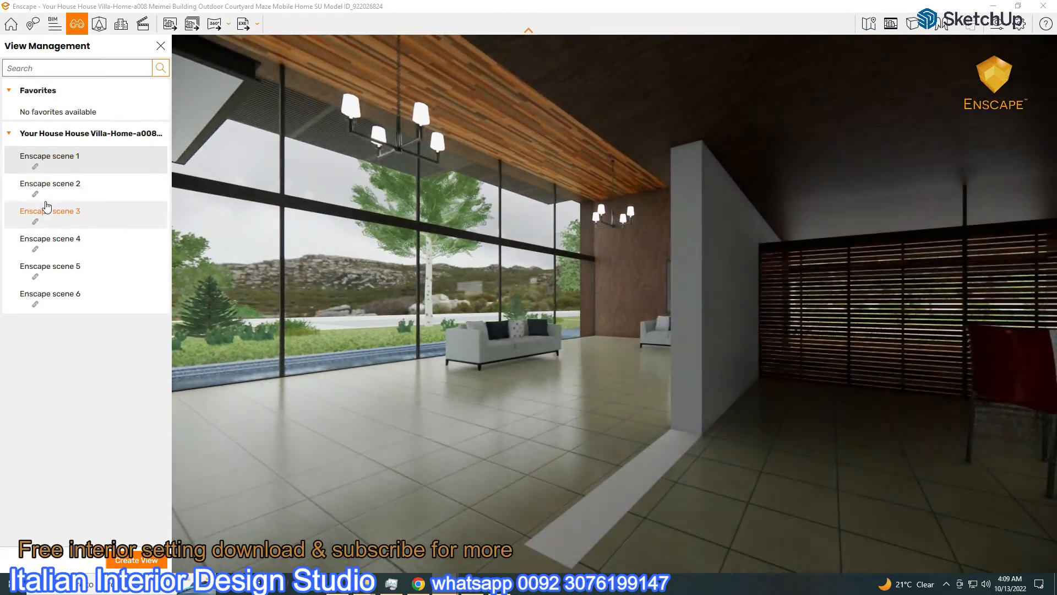
Step through scenes 2–4, then on scene 4 set fog to 96% intensity and adjust fog height
left_click(51, 185)
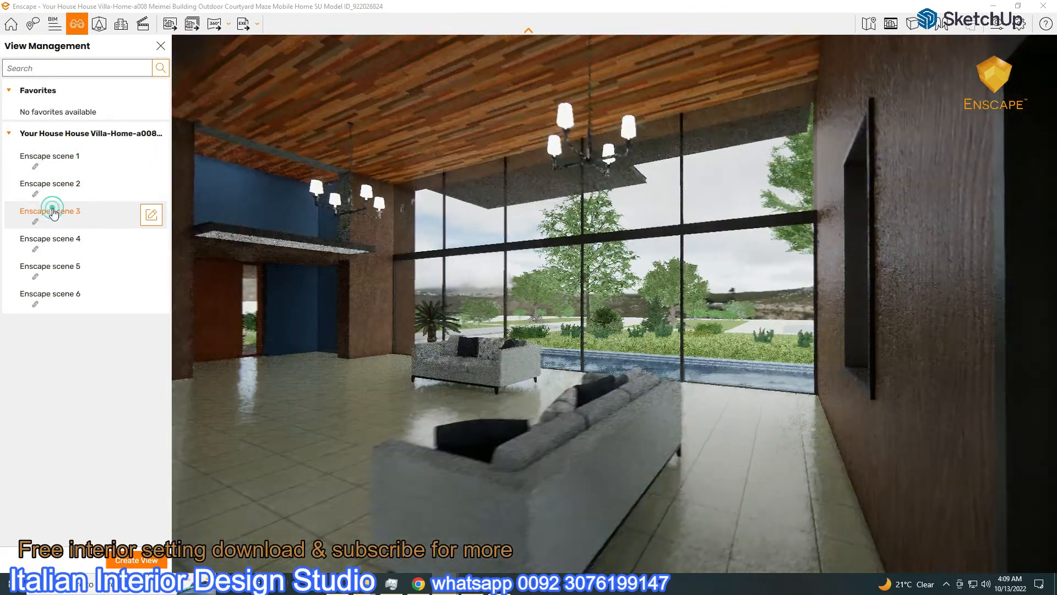
left_click(52, 212)
left_click(50, 240)
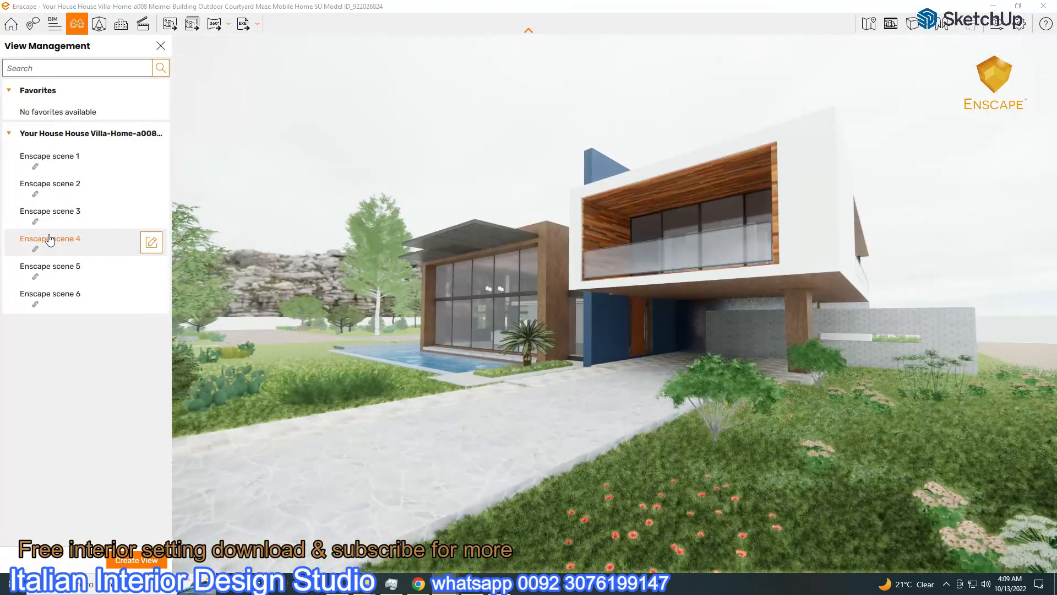
left_click(997, 26)
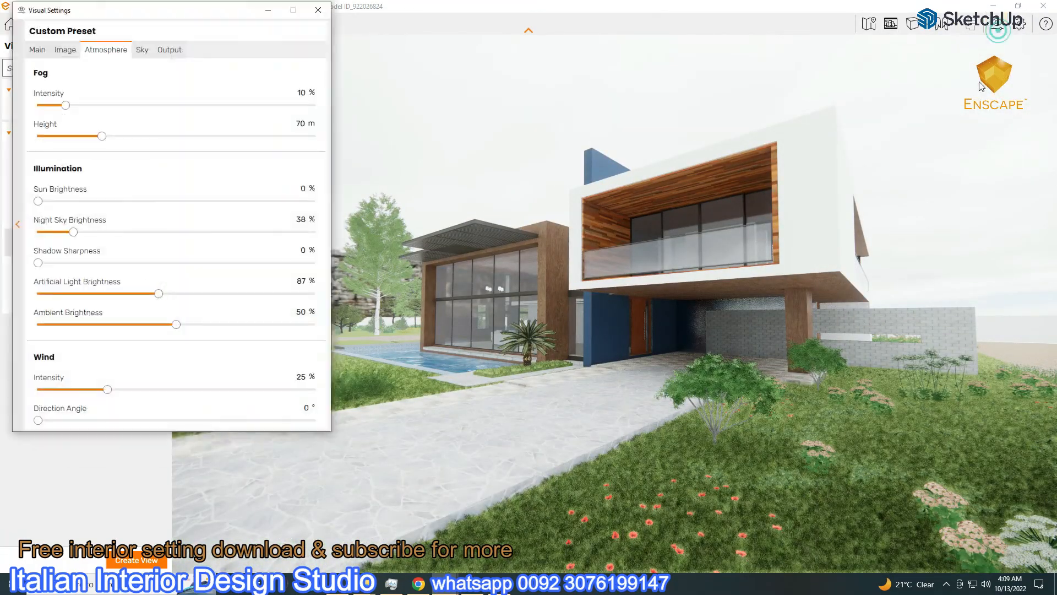
left_click_drag(66, 104, 302, 107)
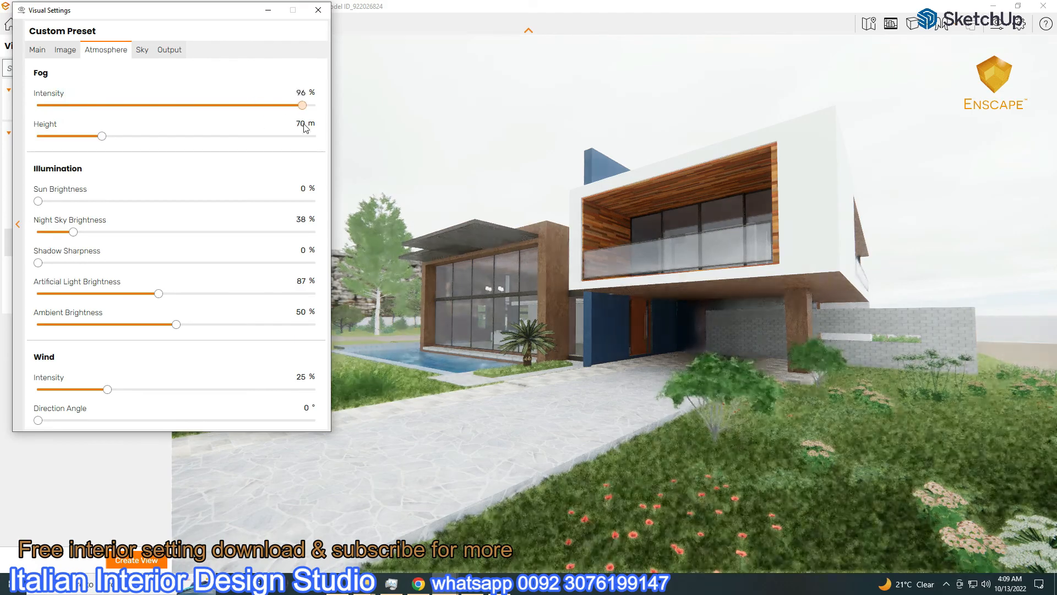
left_click_drag(102, 137, 208, 136)
left_click_drag(137, 19, 779, 103)
left_click_drag(848, 226, 714, 240)
Rotate the sky HDRI from 336° to 106° and preview the render
left_click(916, 209)
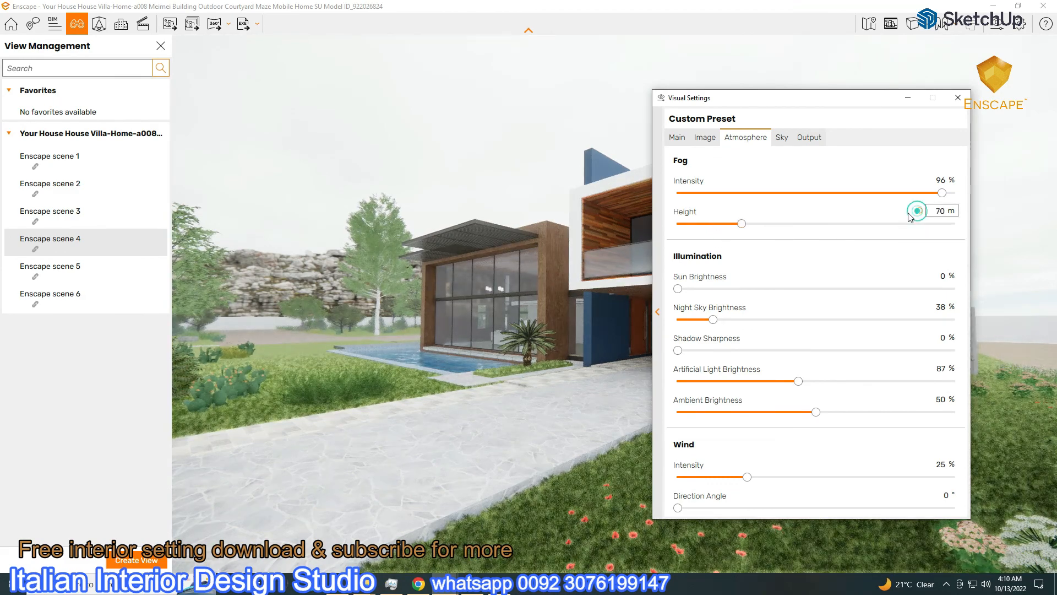
left_click(779, 137)
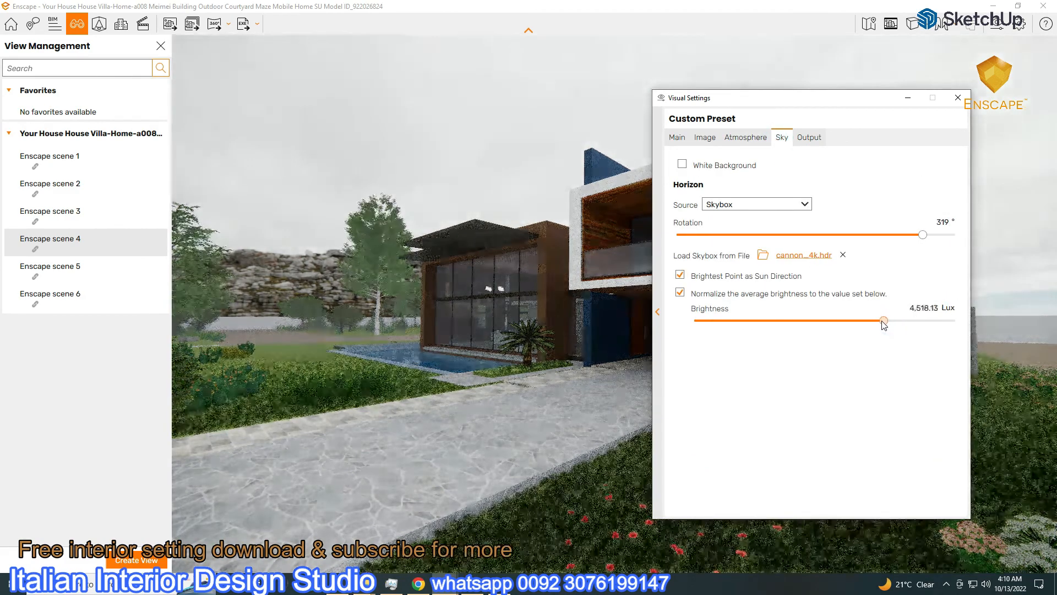
left_click(677, 137)
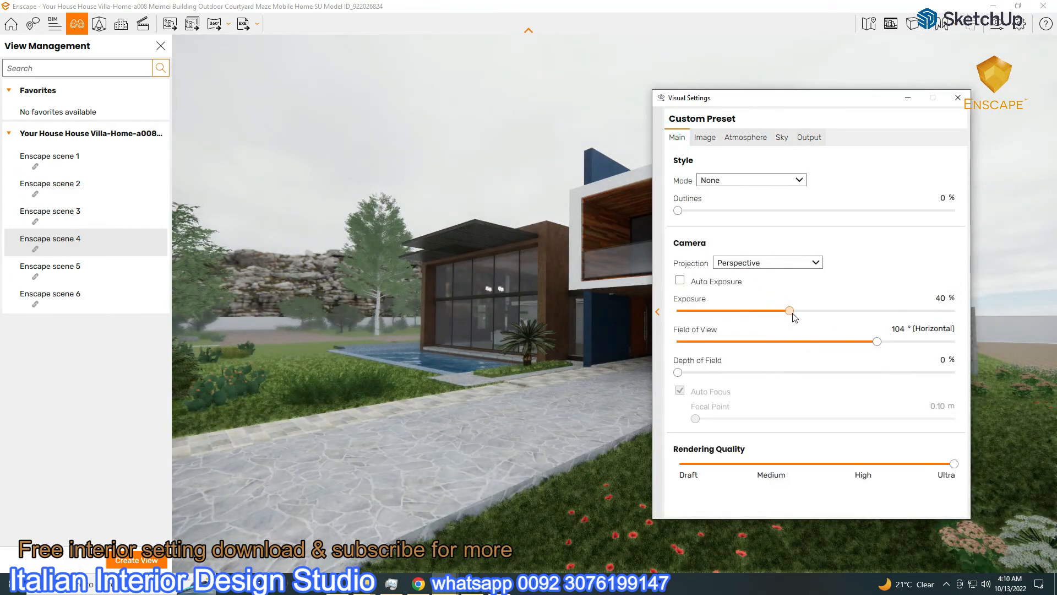
left_click_drag(740, 97, 784, 203)
left_click(826, 243)
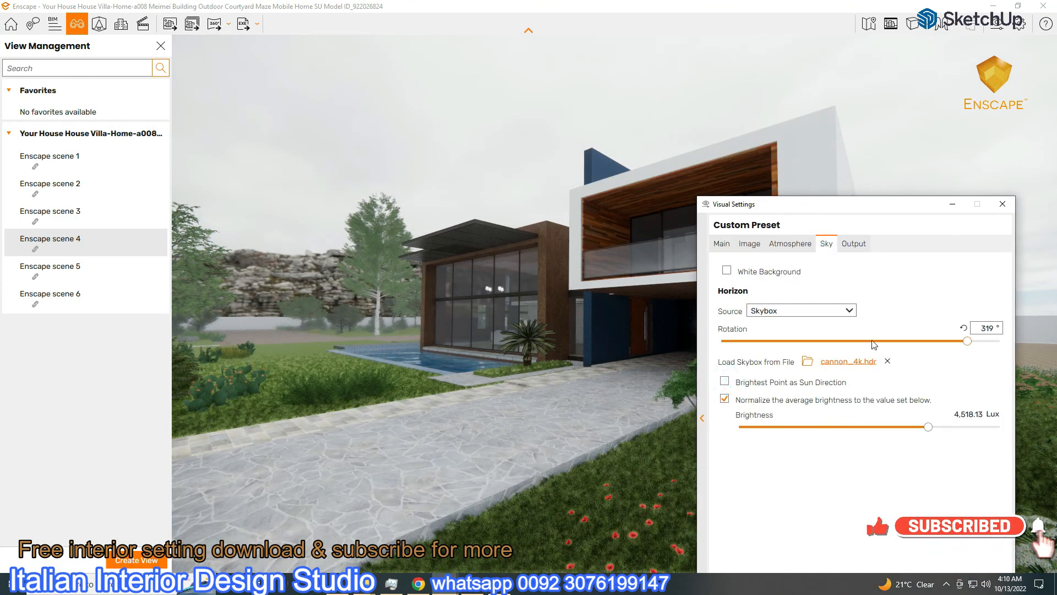
left_click_drag(836, 211, 224, 160)
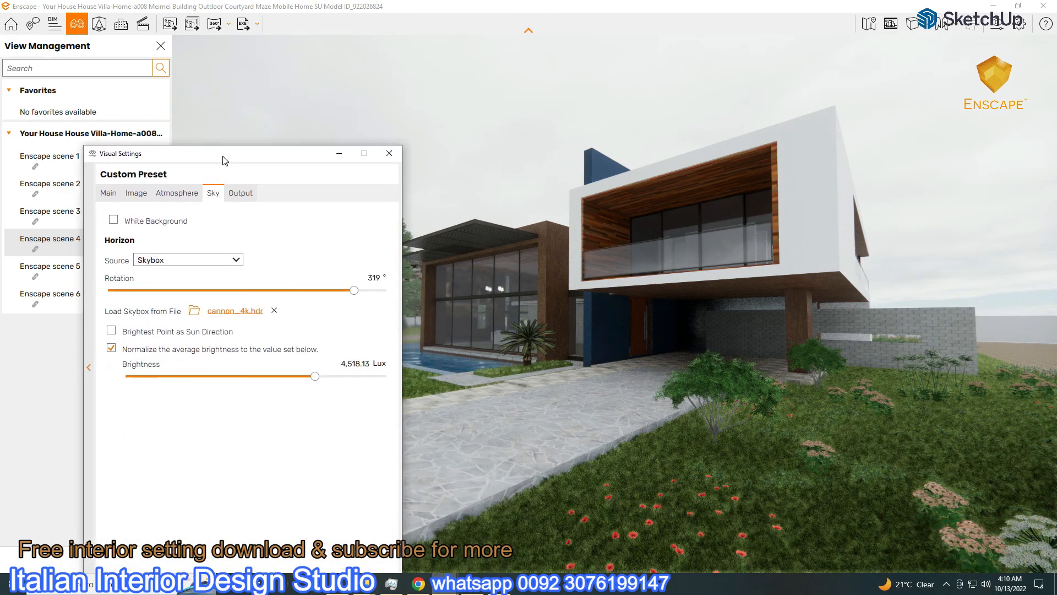
left_click_drag(354, 293, 366, 290)
left_click_drag(331, 155, 953, 109)
left_click_drag(989, 245, 815, 254)
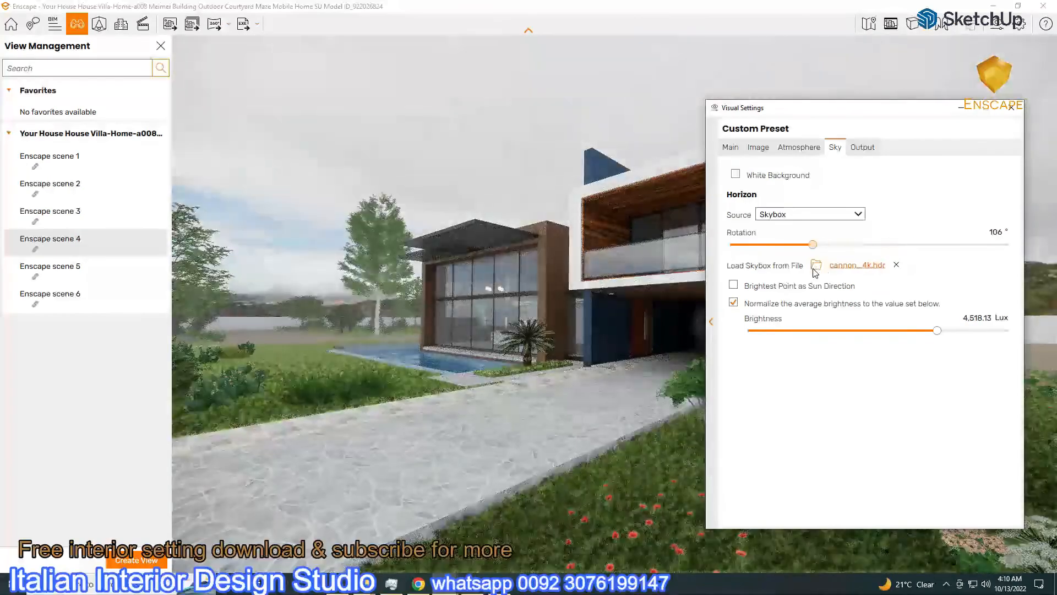
left_click(962, 108)
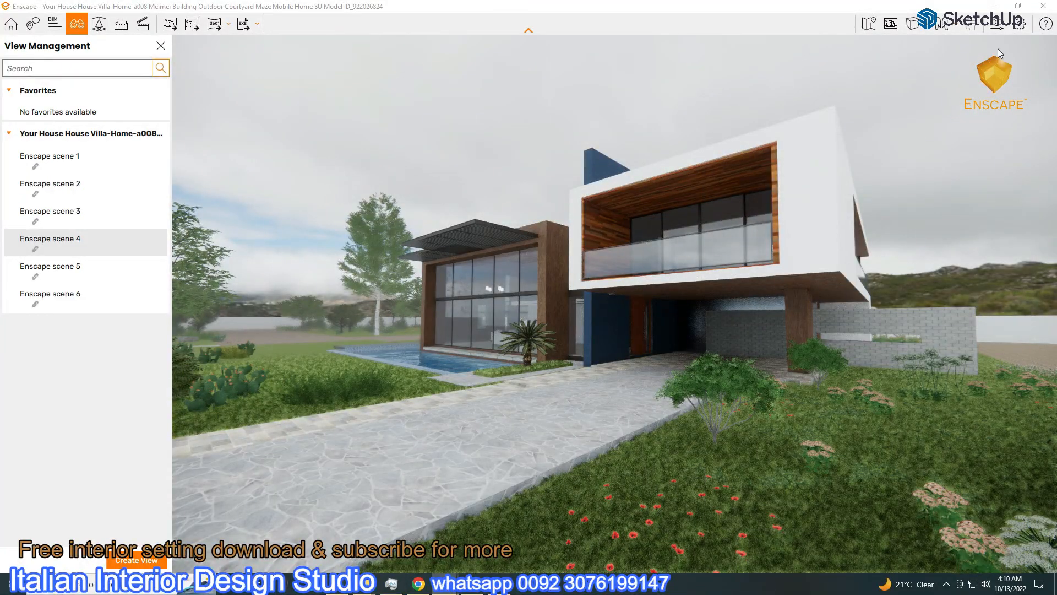
Lower sky brightness to 2,129.39 Lux, raise fog height to 122 m, reset fog intensity to 10%
left_click(1000, 24)
mouse_move(938, 332)
left_mouse_down()
mouse_move(948, 337)
mouse_move(925, 341)
left_mouse_up()
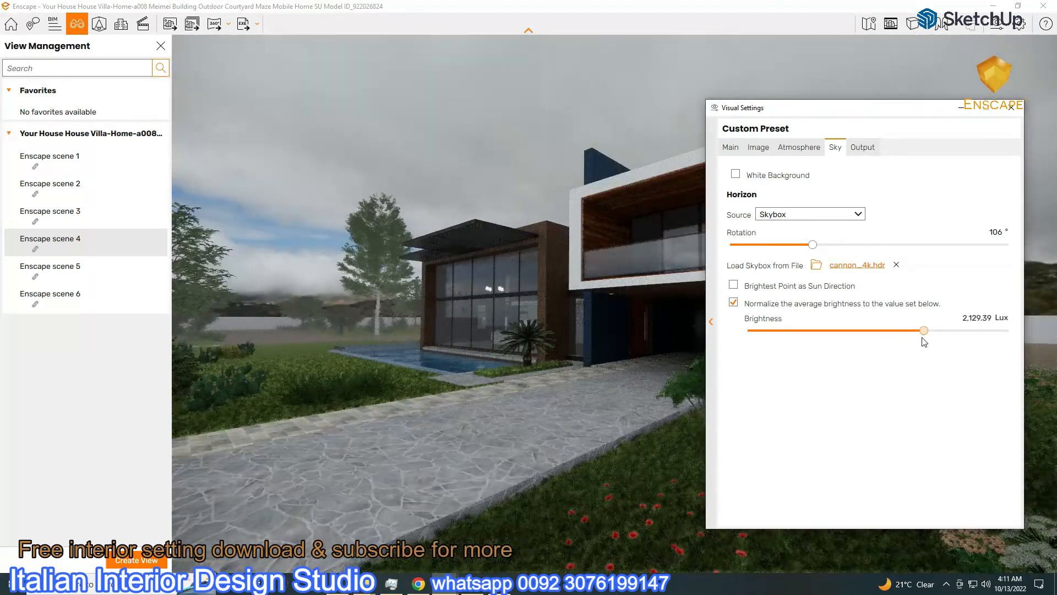
left_click(737, 148)
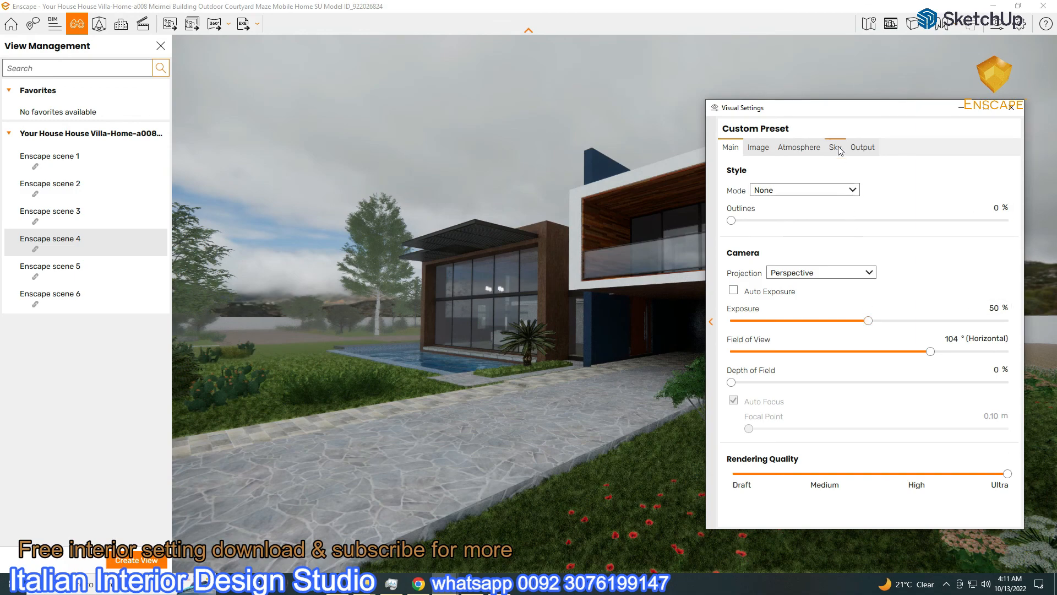
left_click(836, 147)
left_click(799, 148)
left_click_drag(798, 236, 848, 247)
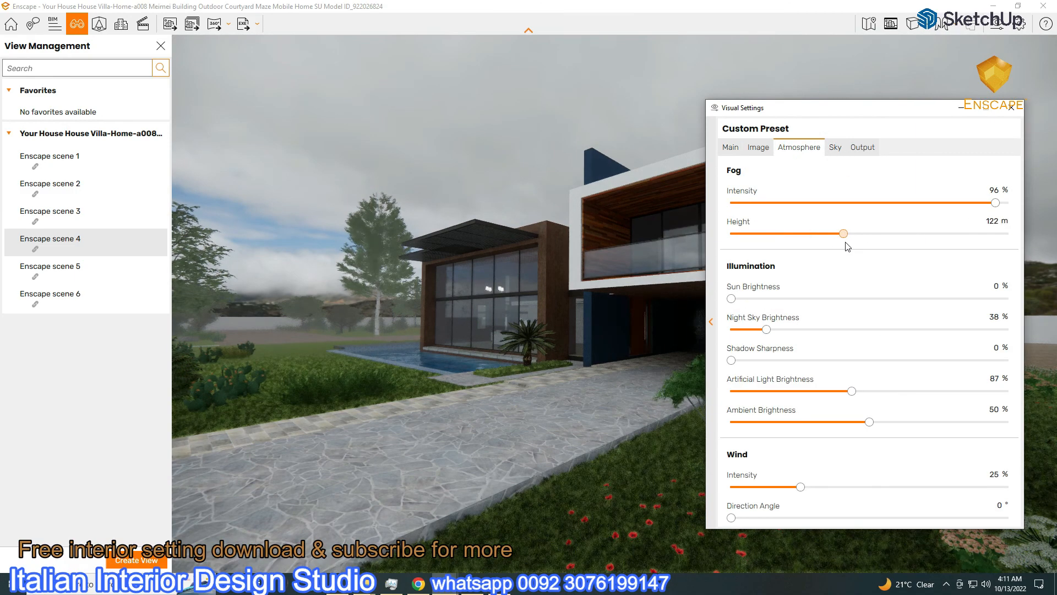
left_click_drag(995, 202, 902, 204)
left_click_drag(836, 233, 866, 240)
left_click(975, 191)
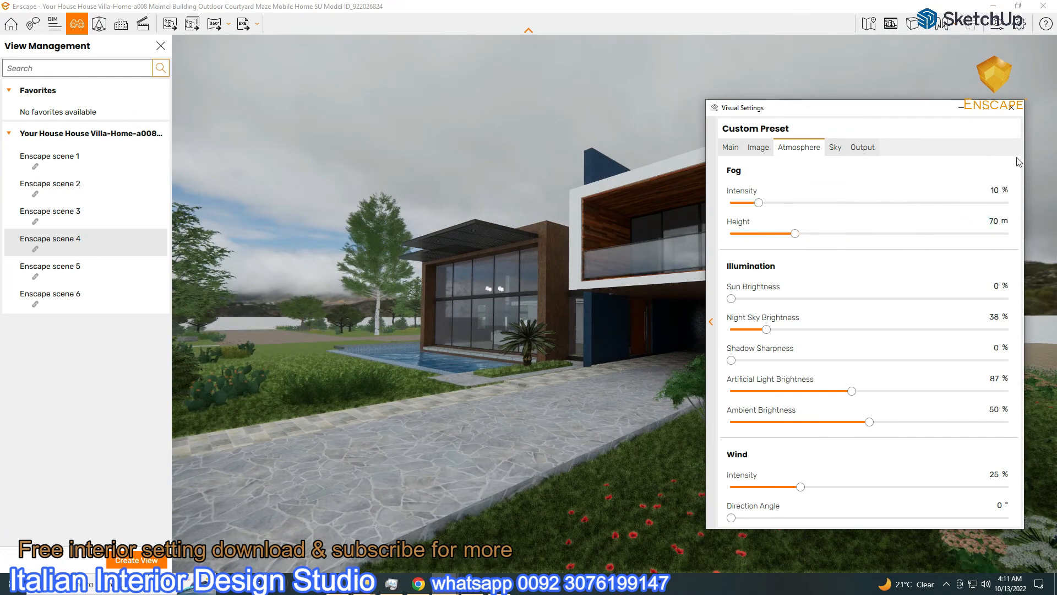
left_click(967, 111)
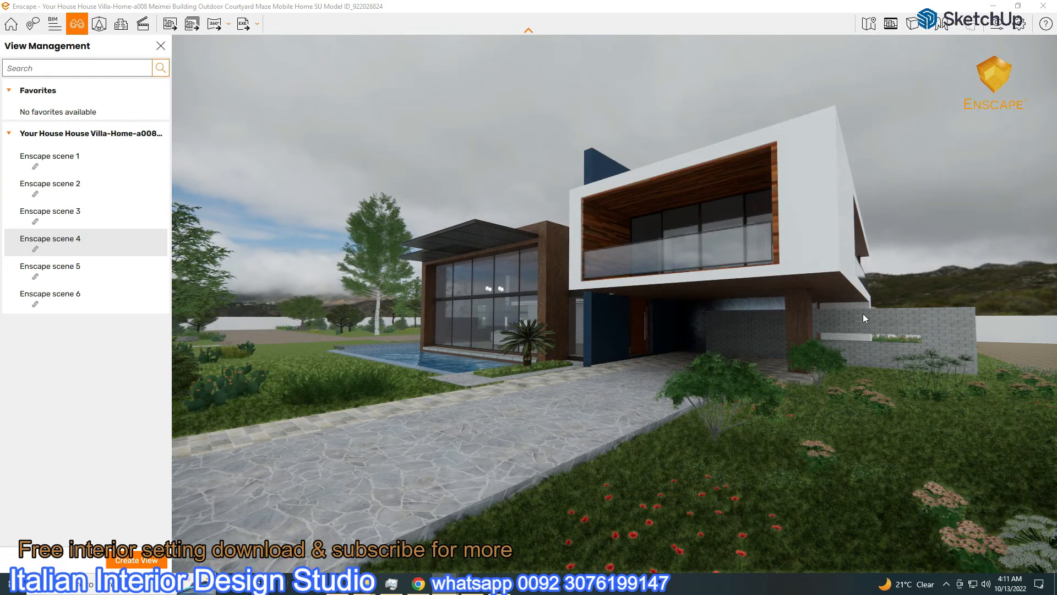
Raise artificial light brightness to 98% and close Visual Settings
left_click(1003, 29)
left_click_drag(852, 392, 868, 445)
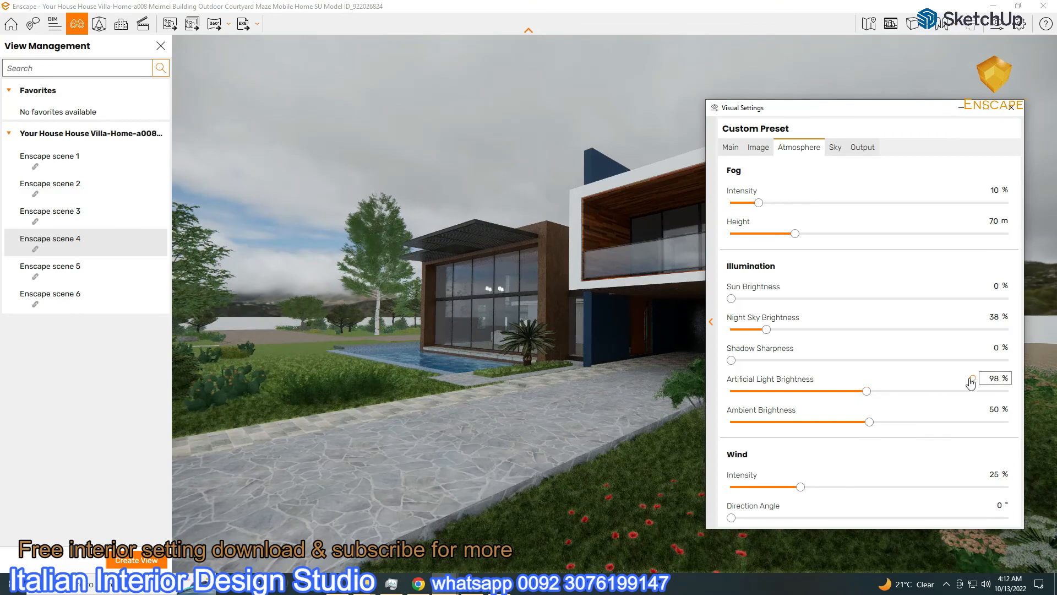
left_click(957, 110)
On scene 5's camera view, rotate the sky to 278°
left_click(81, 269)
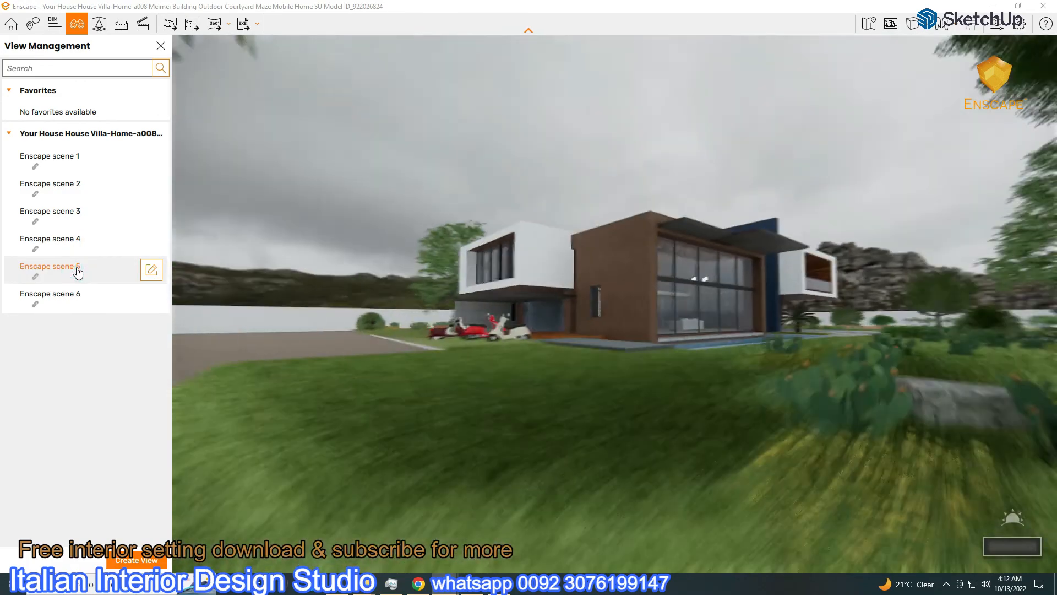
left_click(64, 296)
left_click(60, 268)
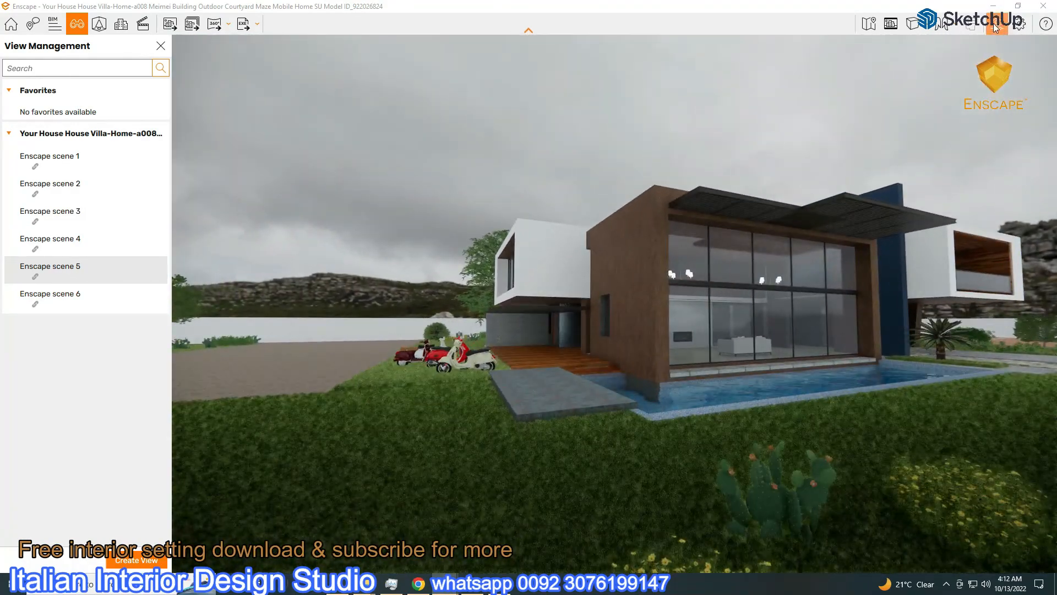
left_click(996, 25)
left_click_drag(793, 106, 76, 8)
left_click(105, 48)
left_click_drag(81, 145, 214, 145)
Load cape_hill_4k.hdr as skybox at 0° rotation and 5,284.72 Lux brightness
left_click_drag(172, 15, 438, 50)
left_click(404, 203)
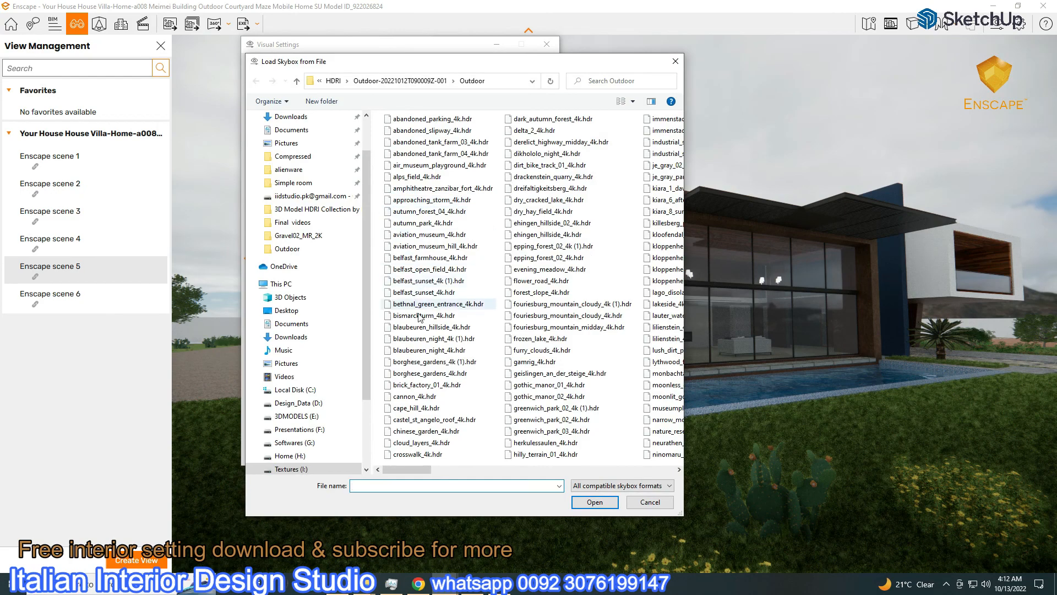
double_click(413, 408)
left_click_drag(402, 52, 223, 51)
left_click_drag(281, 267, 308, 267)
left_click_drag(301, 180, 63, 186)
left_click_drag(308, 267, 297, 266)
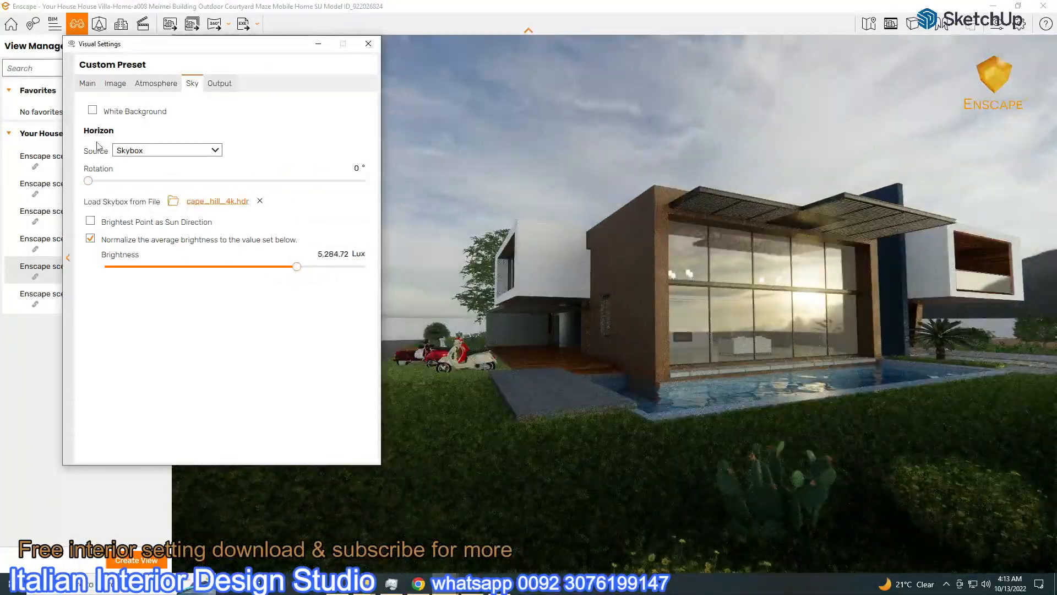
Set exposure to 45%, sky brightness to 5,626.62 Lux, and return to scene 1
left_click(88, 83)
mouse_move(213, 256)
left_mouse_down()
mouse_move(226, 257)
mouse_move(214, 258)
left_mouse_up()
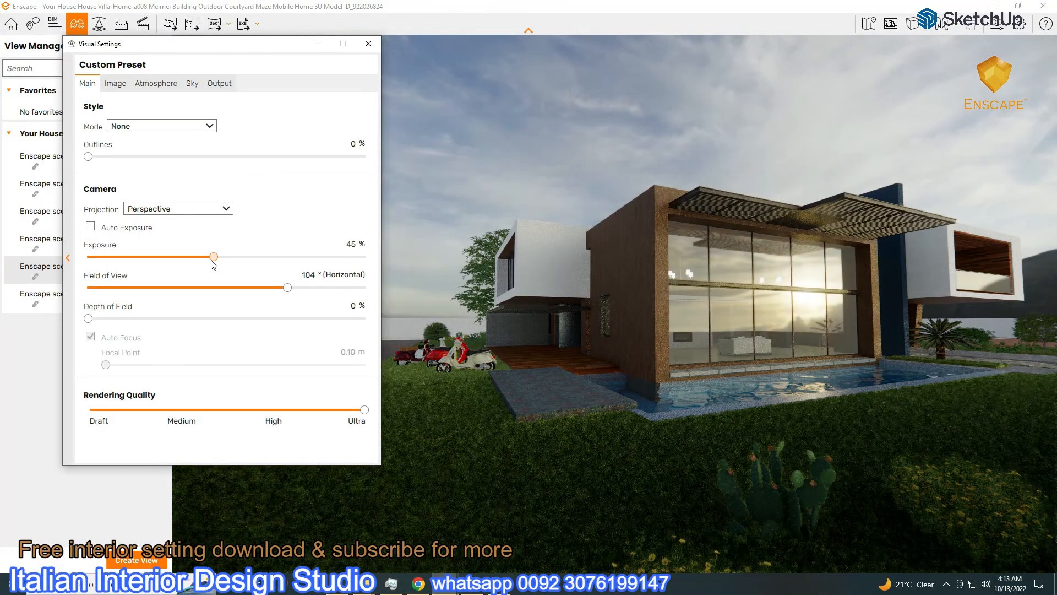
left_click(192, 83)
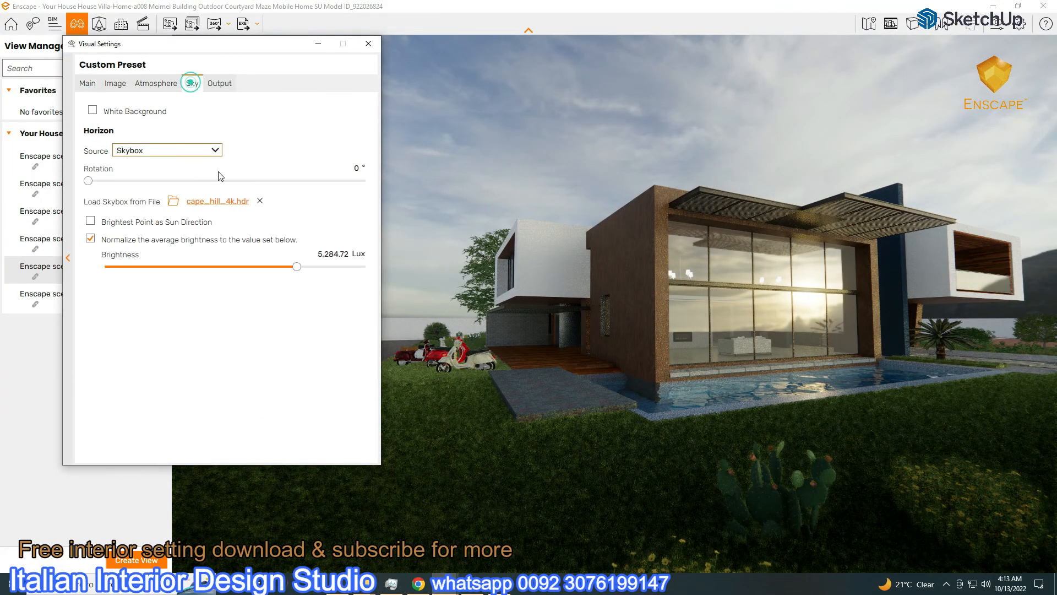
left_click_drag(296, 267, 298, 268)
left_click(318, 44)
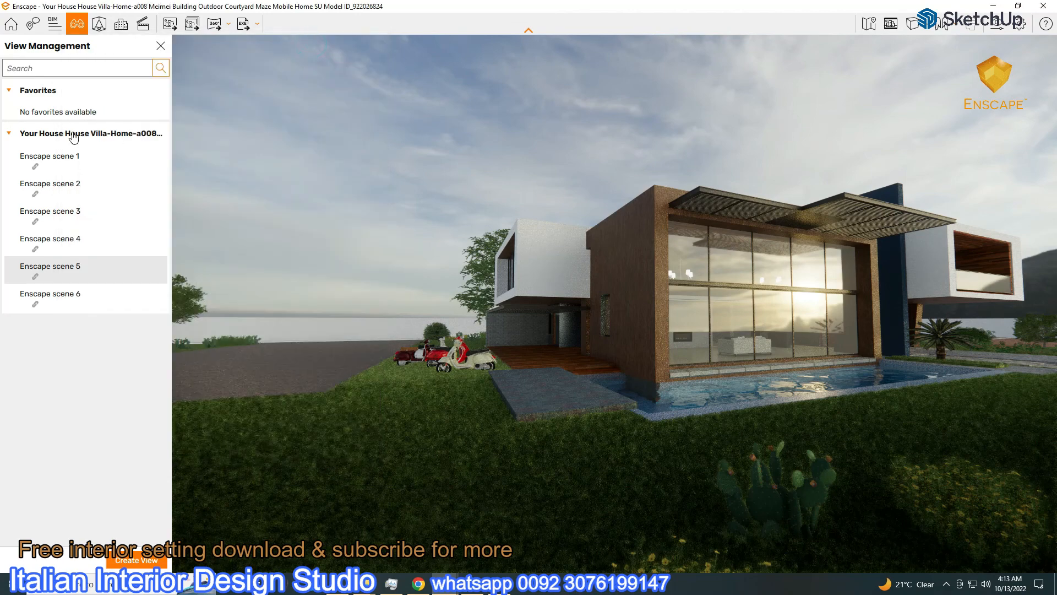
left_click(55, 157)
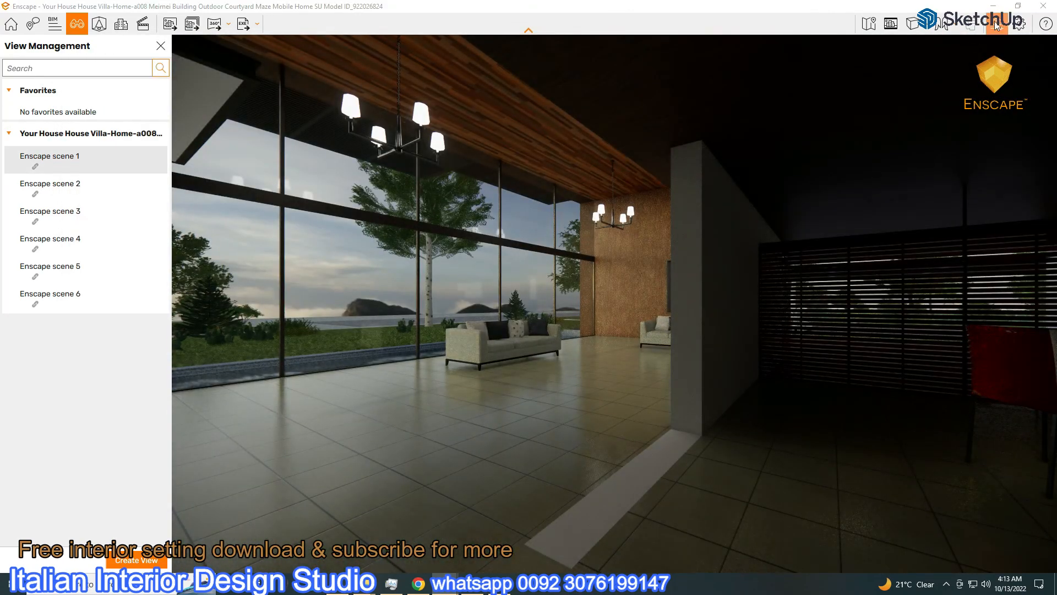
Raise the artificial light brightness, rotate the sky so mountains sit behind the glass, and dim the sky slightly
left_click(993, 28)
left_click(157, 84)
left_click_drag(224, 329, 261, 329)
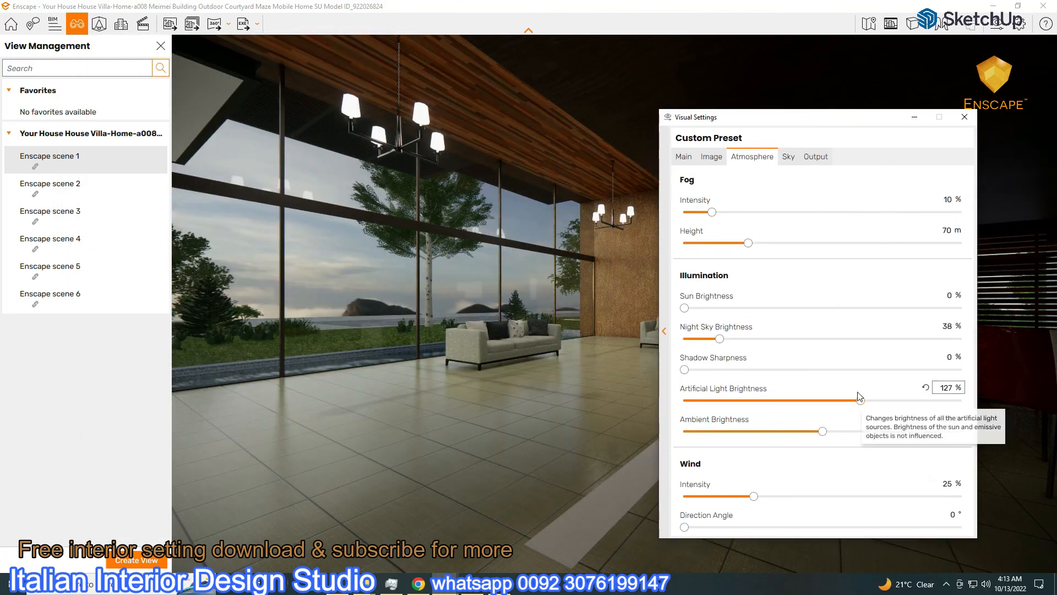
left_click(788, 158)
left_click_drag(824, 120, 924, 116)
left_click_drag(784, 251, 912, 253)
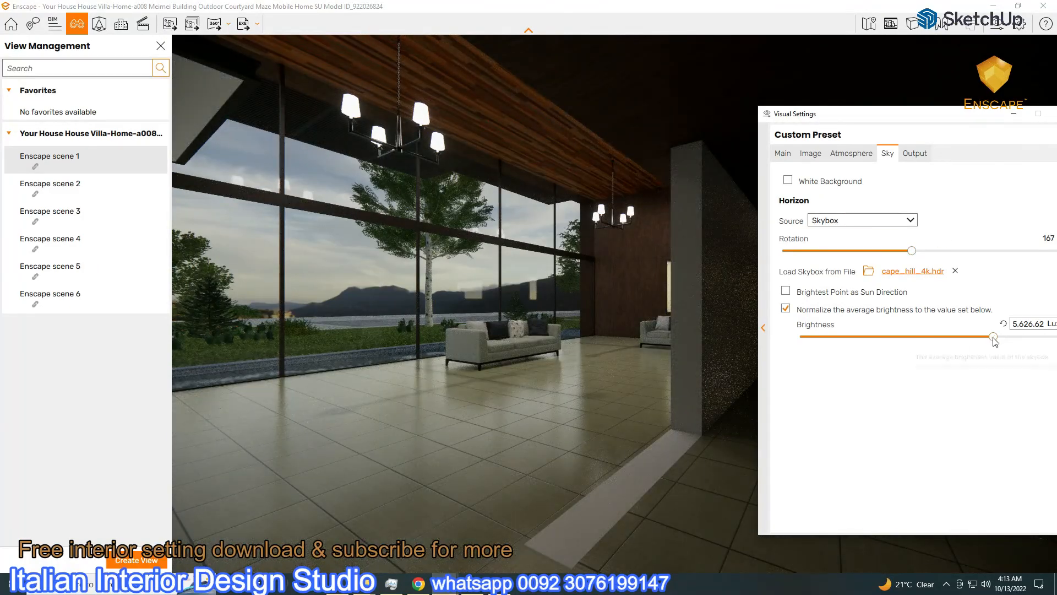
left_click_drag(993, 337, 977, 337)
Set the camera exposure to 52 %
left_click(781, 154)
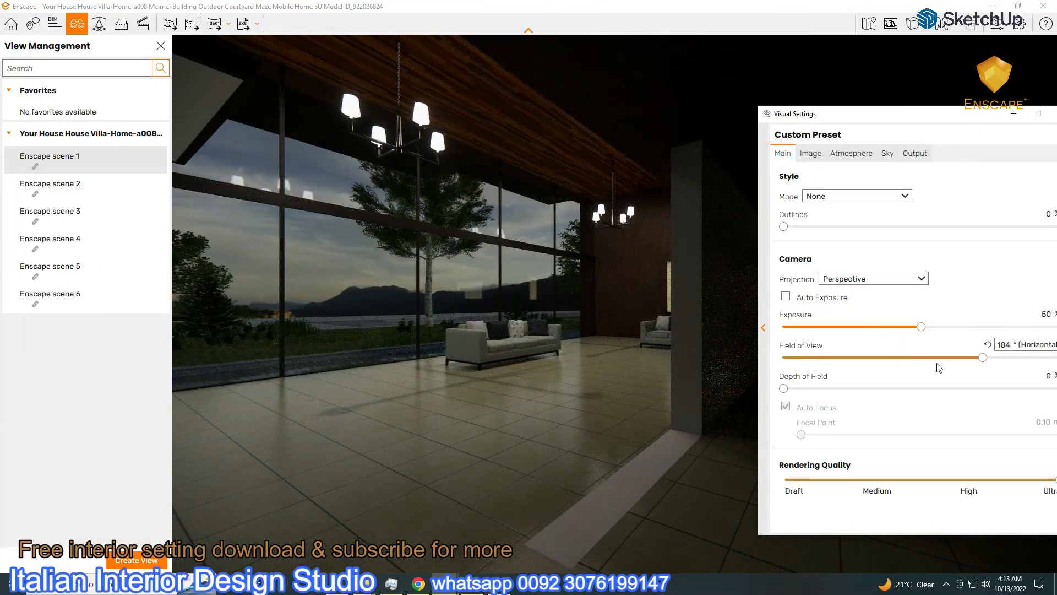
left_click(851, 155)
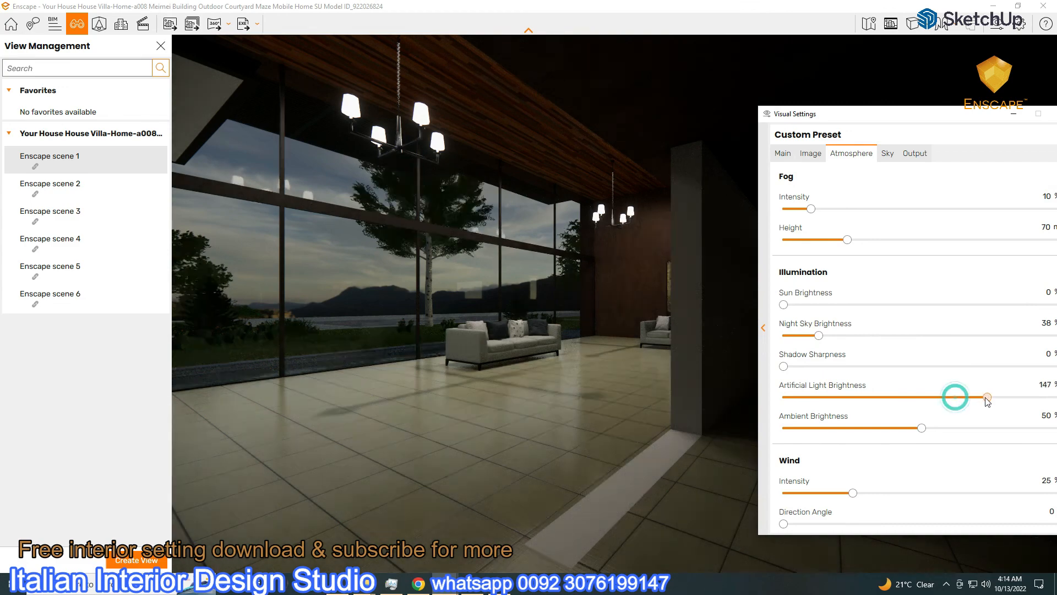
left_click(783, 154)
left_click_drag(922, 328, 927, 327)
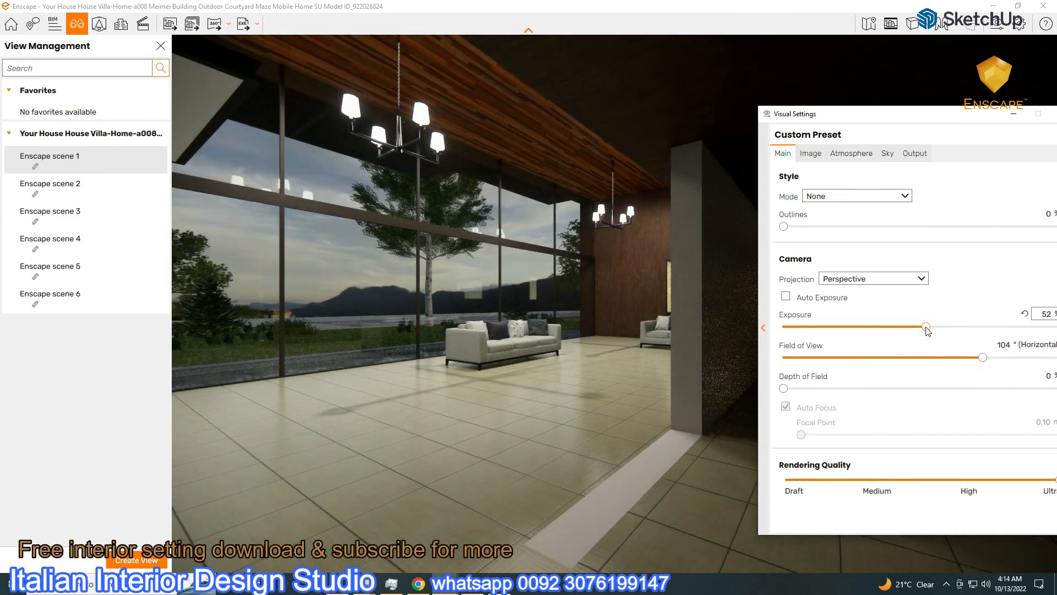
left_click_drag(869, 121, 861, 190)
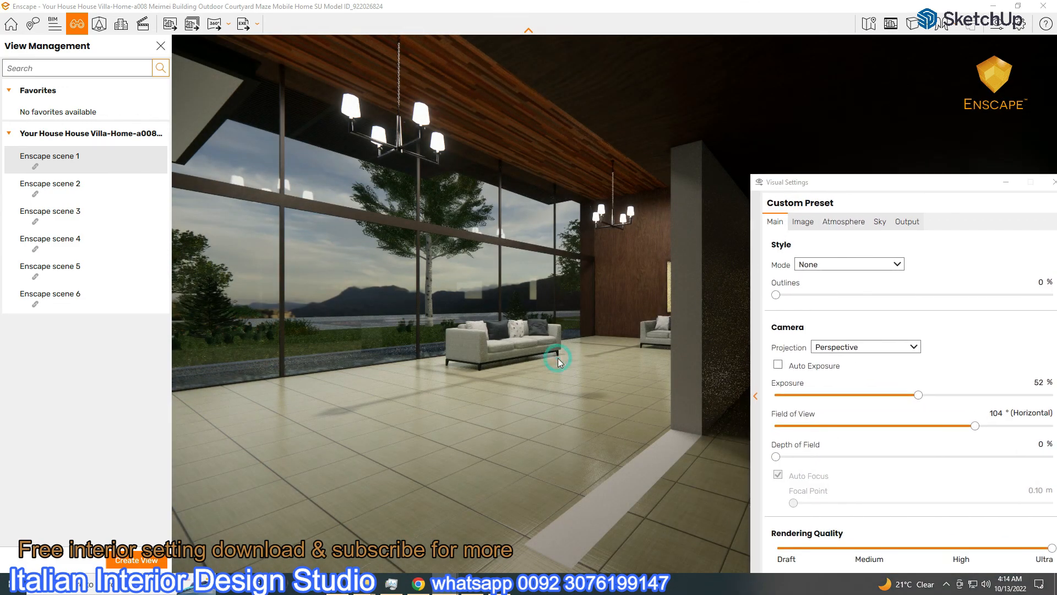
Slide the camera left and save the view as Enscape scene 7
scroll(558, 357, "up", 2)
key("a")
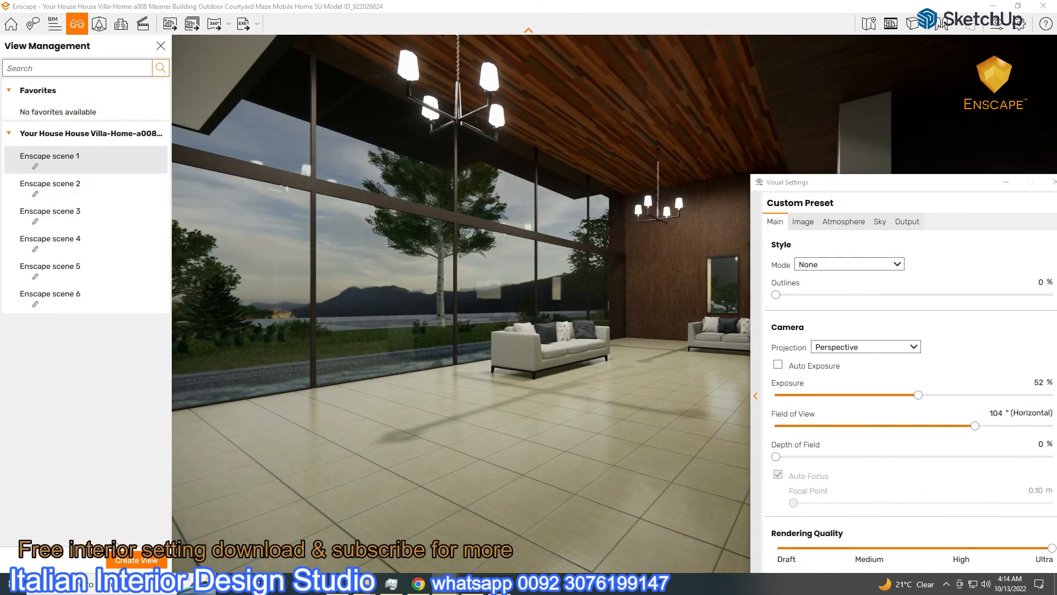
key("a")
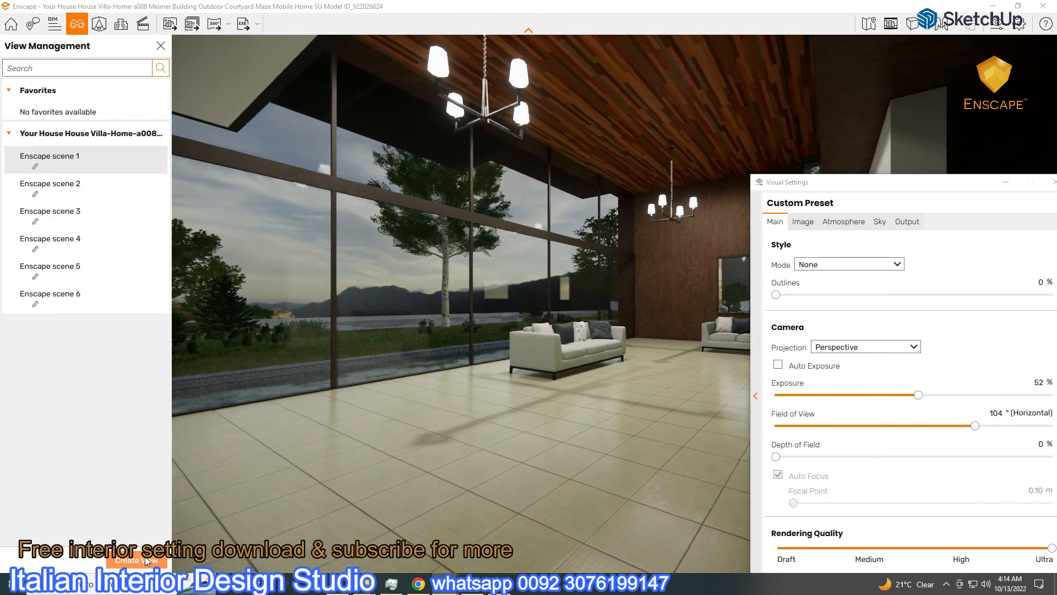
left_click(136, 560)
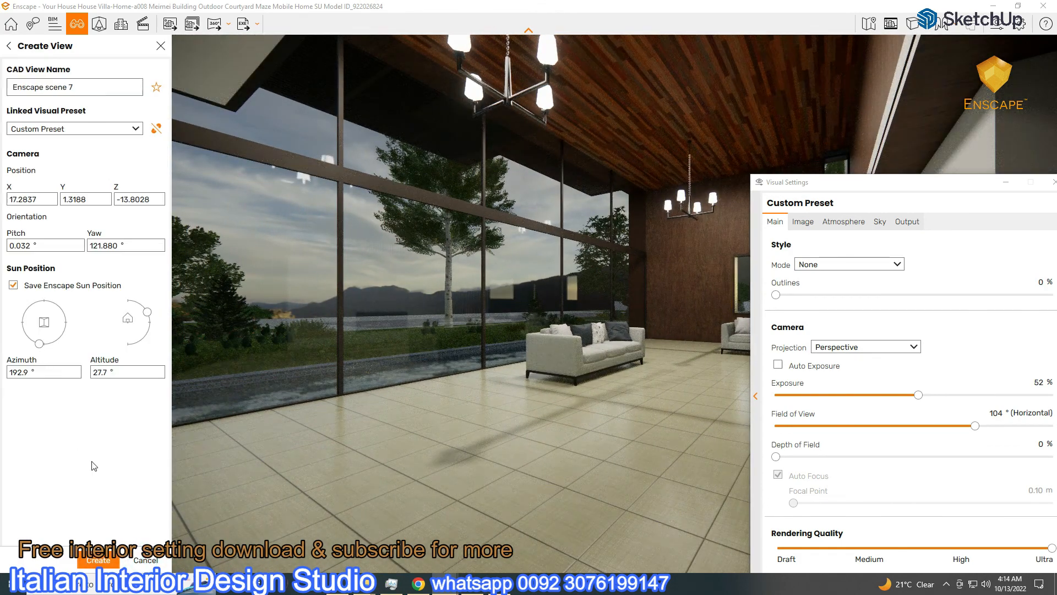
left_click(95, 561)
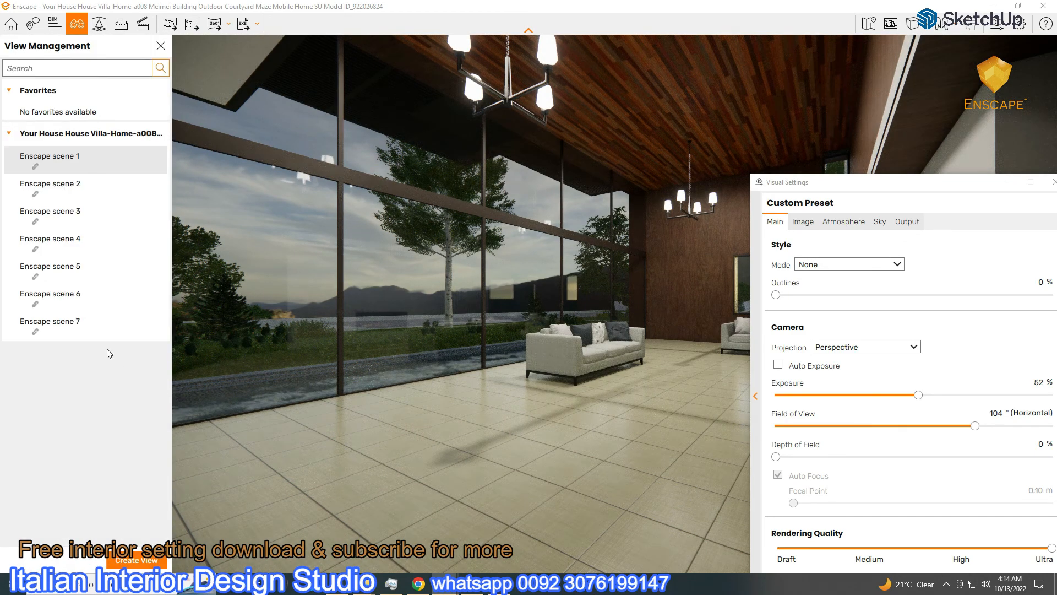
Switch to Enscape scene 3's exterior view and bring up its sky settings
left_click(65, 159)
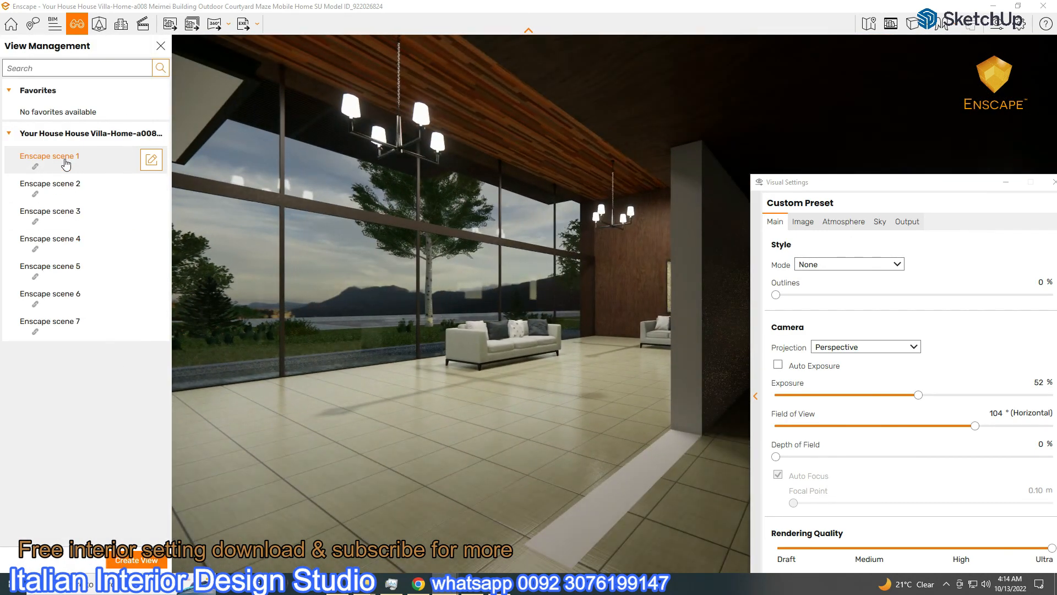
left_click(1031, 185)
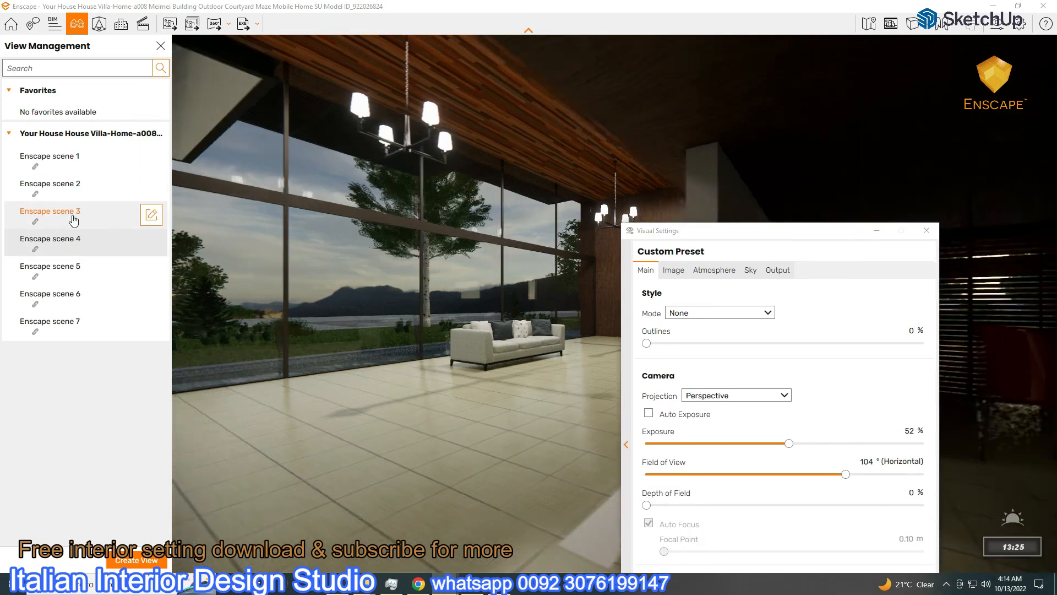
left_click(76, 220)
left_click_drag(708, 231, 300, 61)
left_click(341, 99)
Load castel_st_angelo_roof_4k.hdr as the sky, rotate it and brighten it to 3,628.03 Lux
left_click(371, 217)
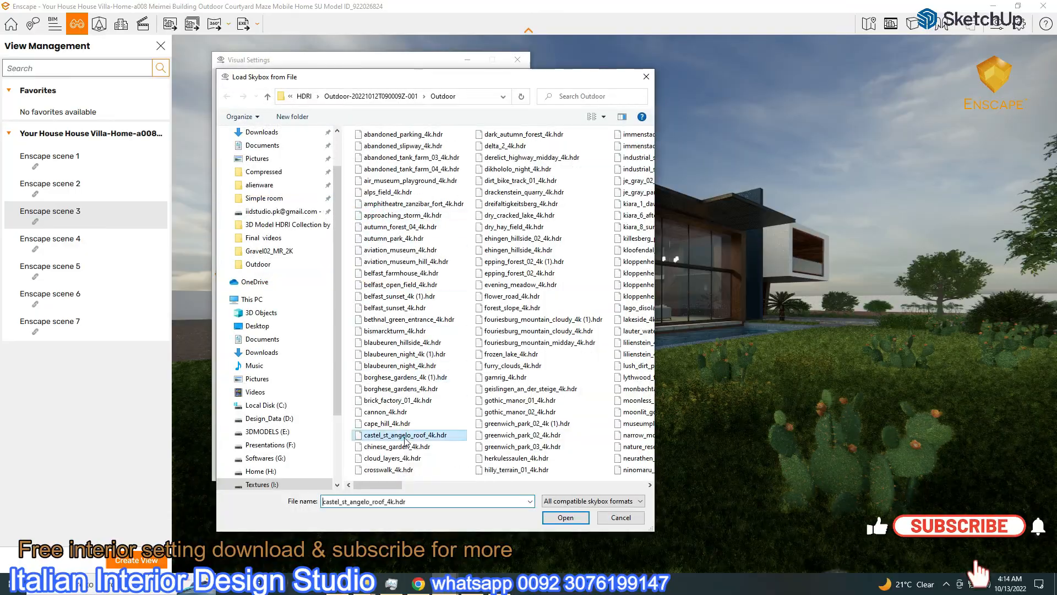
double_click(406, 436)
left_click_drag(365, 197, 336, 197)
left_click_drag(307, 72, 122, 63)
left_click_drag(247, 274, 255, 279)
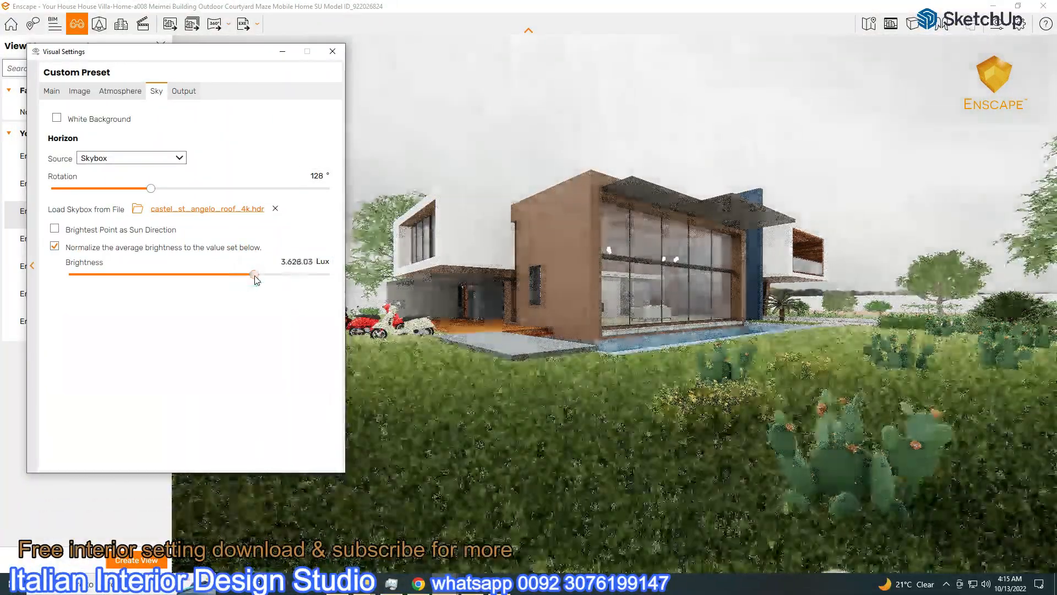
Set exposure to 47 %, sky brightness to 4,963.60 Lux and artificial light to 174 %
left_click(51, 91)
left_click_drag(196, 265, 184, 265)
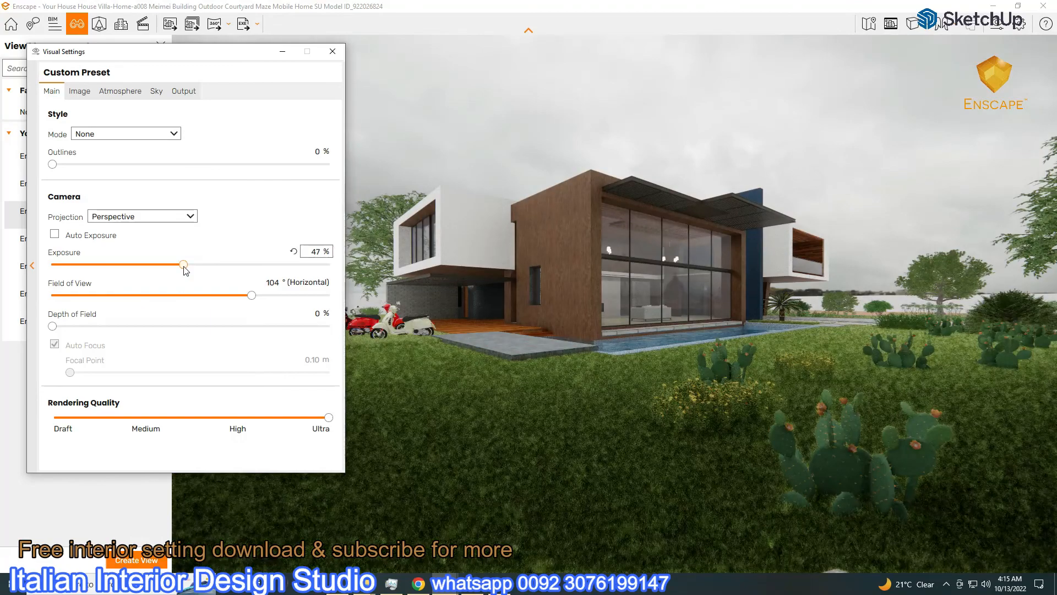
left_click(156, 92)
left_click_drag(251, 278, 259, 282)
left_click(122, 92)
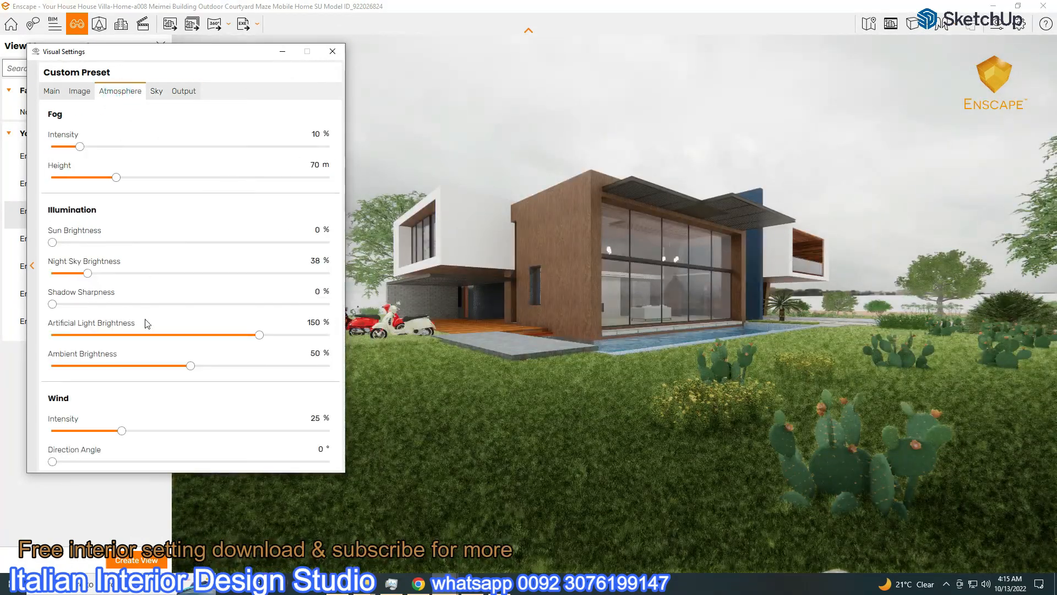
left_click_drag(258, 334, 294, 347)
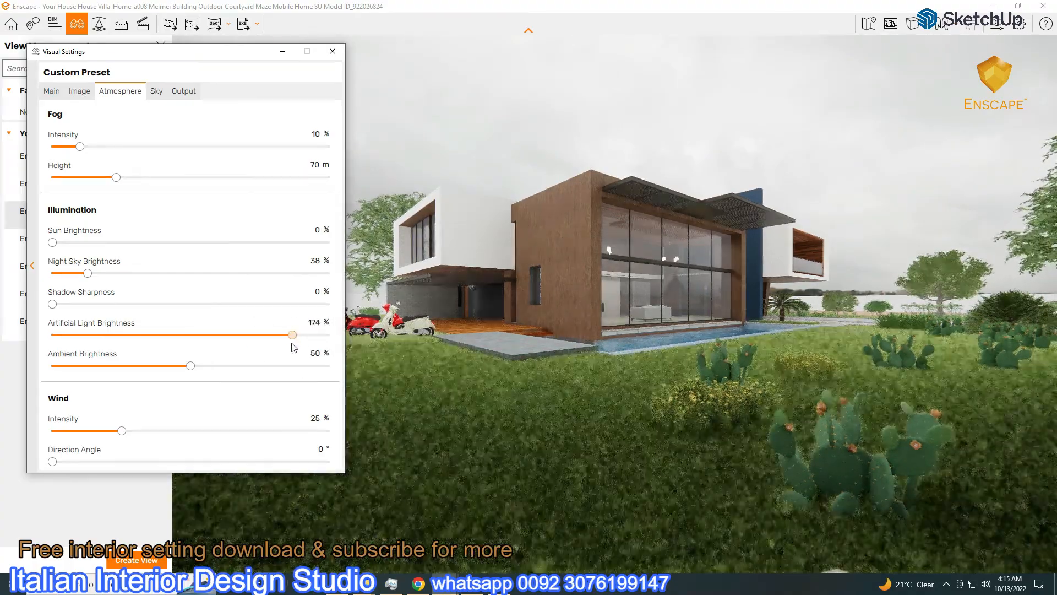
Export scene 3 as a rendered image, then switch to scene 7's interior view
left_click(283, 50)
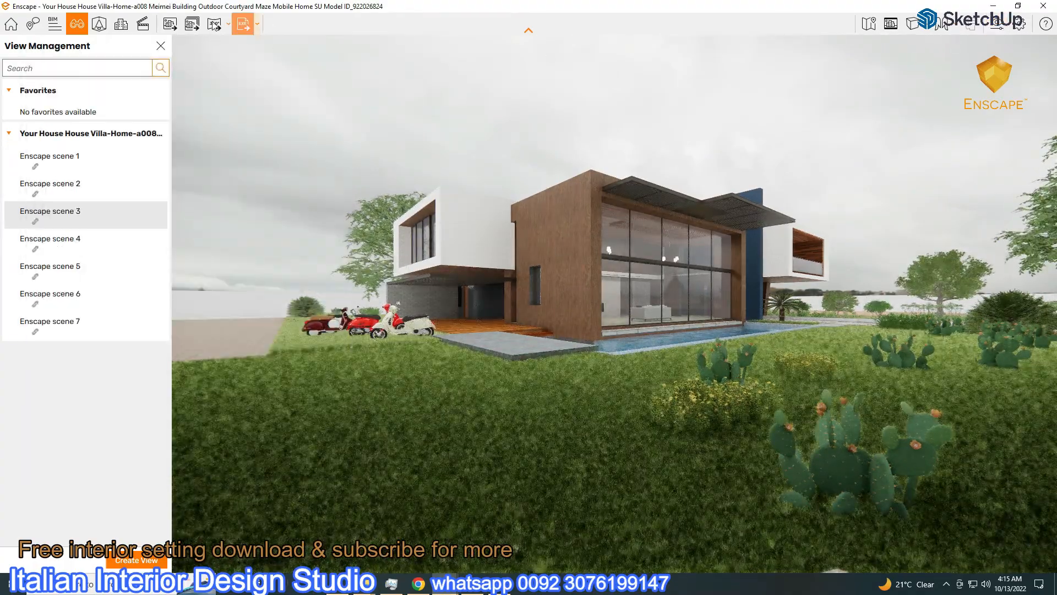
left_click(168, 24)
left_click(352, 465)
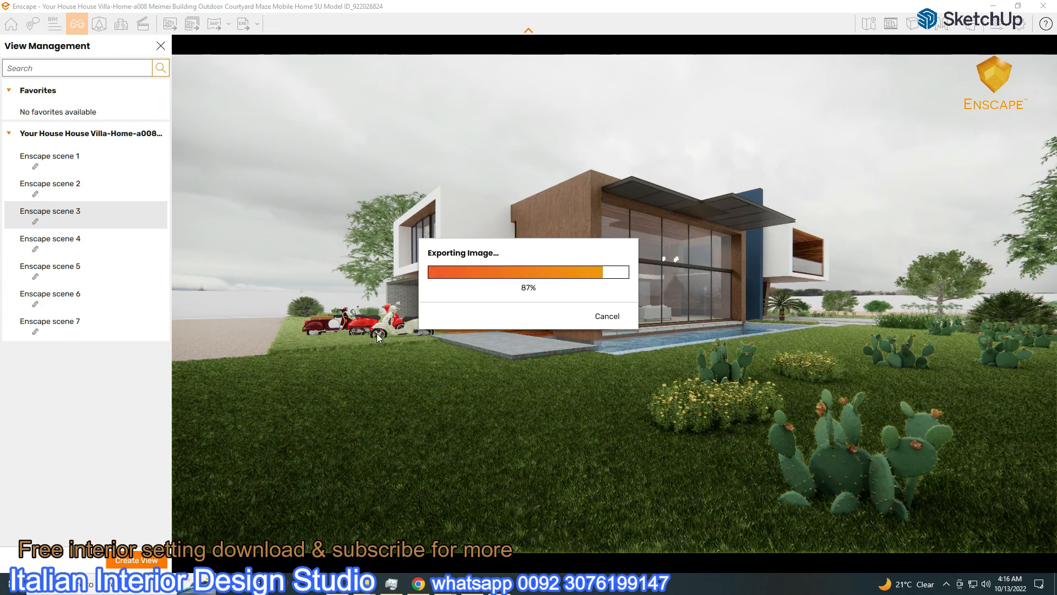
left_click(61, 324)
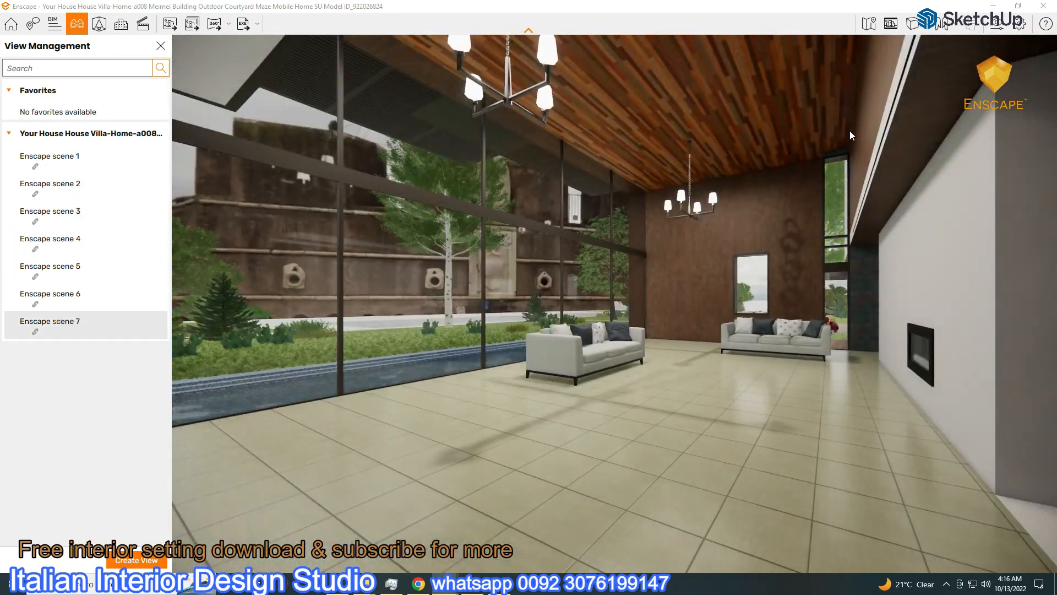
Rotate the current sky to 296° in the visual settings
left_click(999, 24)
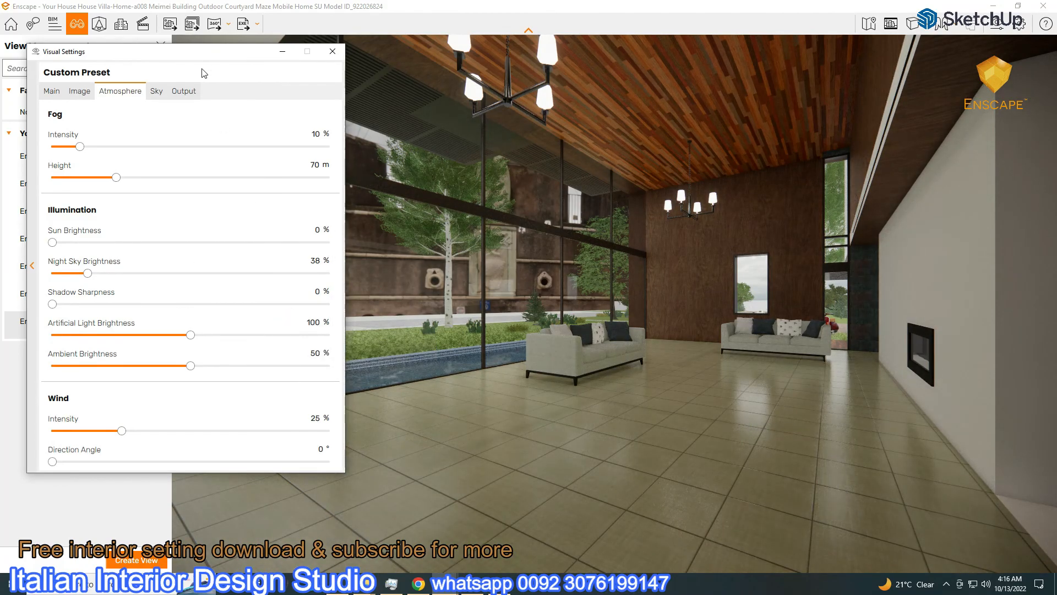
left_click_drag(191, 54, 832, 63)
left_click(798, 101)
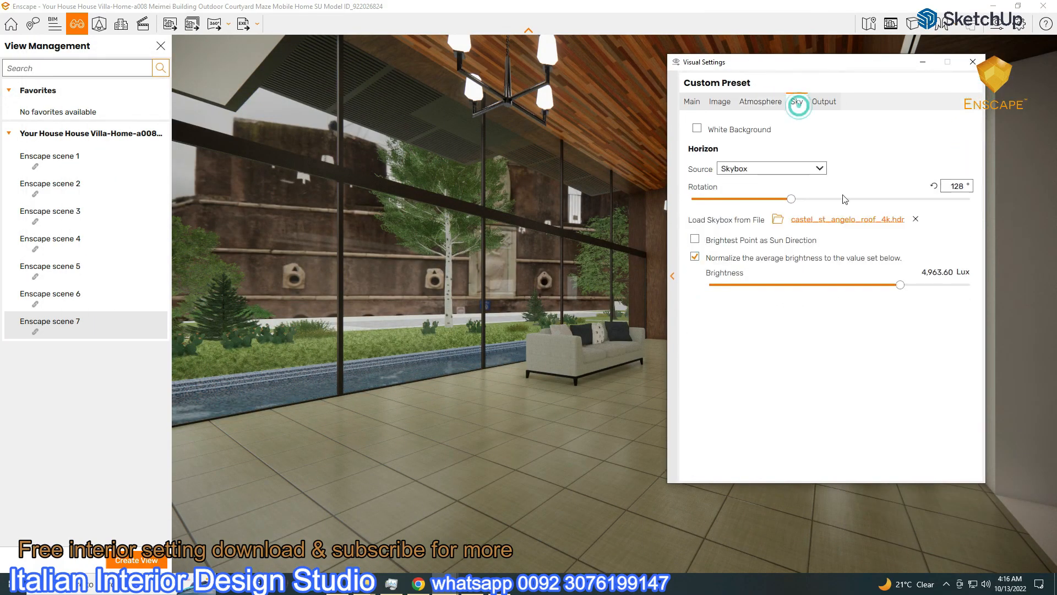
left_click_drag(792, 198, 926, 231)
Load chinese_garden_4k.hdr from Textures > HDRI > Outdoor as the skybox
left_click(859, 220)
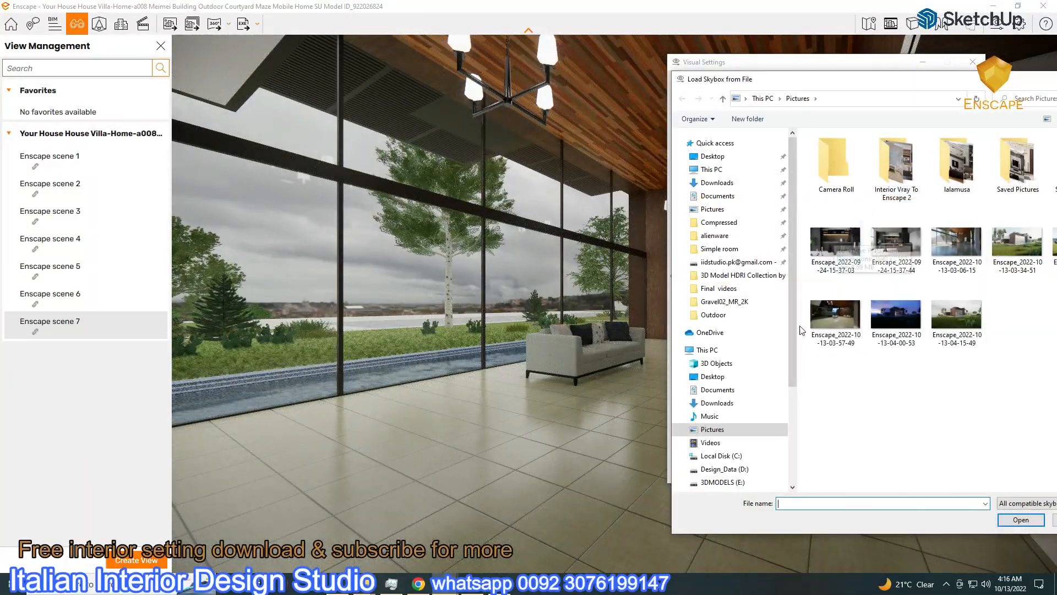
scroll(742, 487, "down", 1)
scroll(721, 487, "down", 1)
left_click(721, 473)
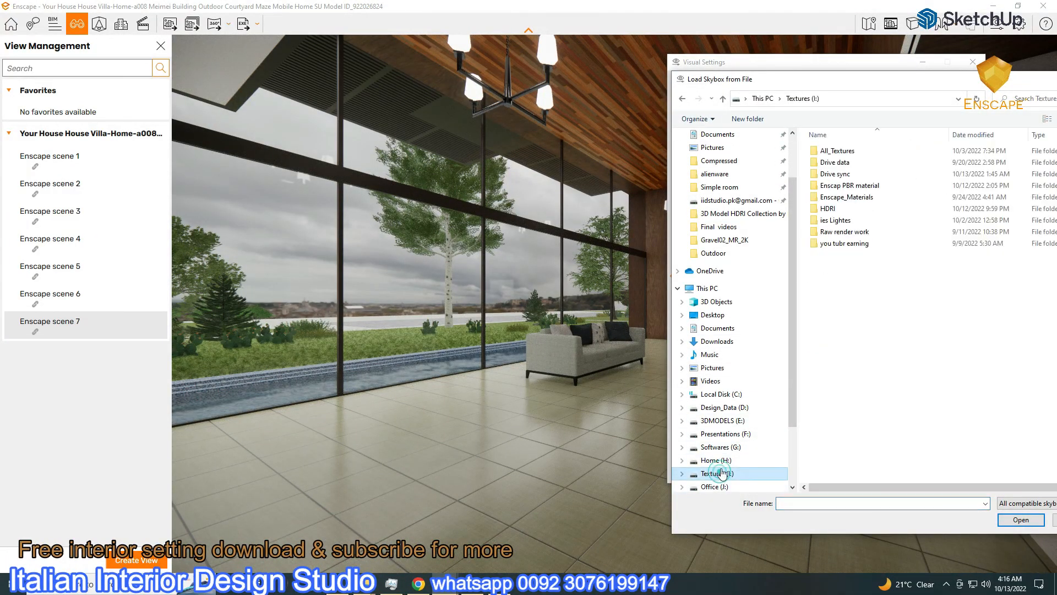
left_click_drag(785, 84, 633, 58)
double_click(674, 183)
double_click(678, 229)
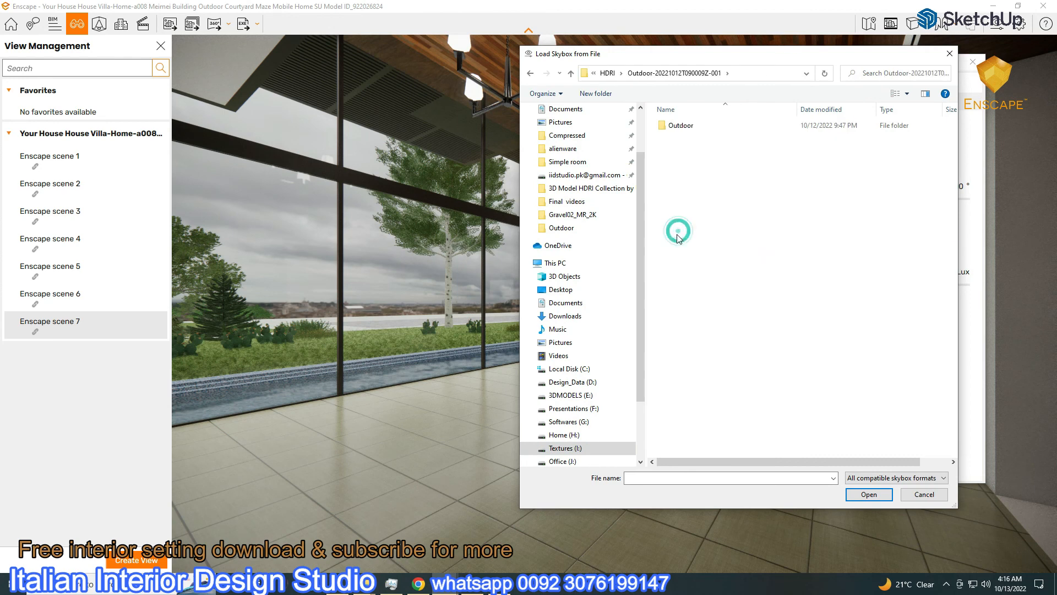
double_click(663, 125)
scroll(702, 325, "down", 1)
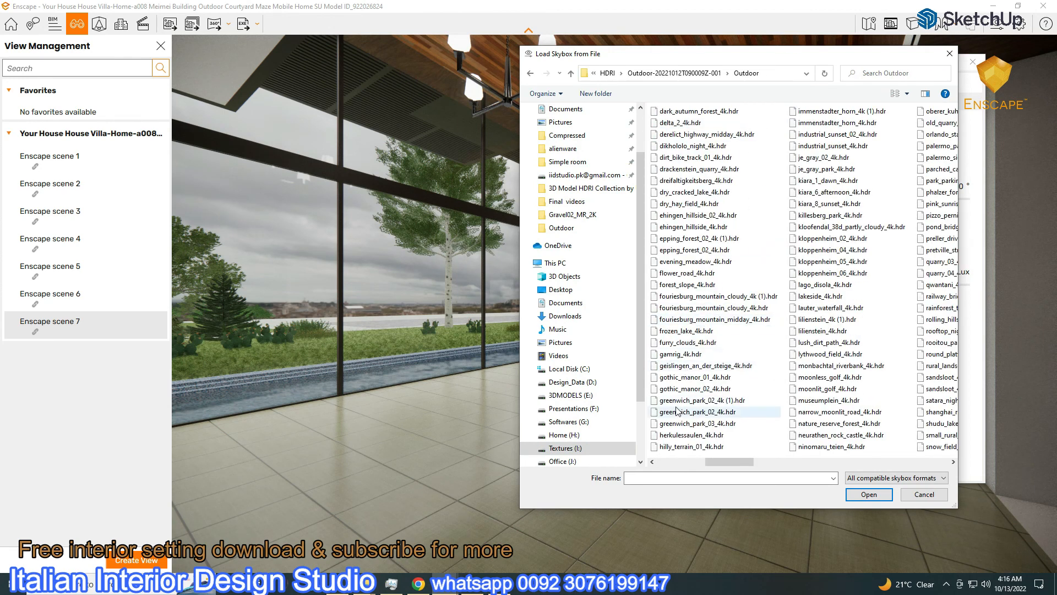
scroll(698, 315, "up", 1)
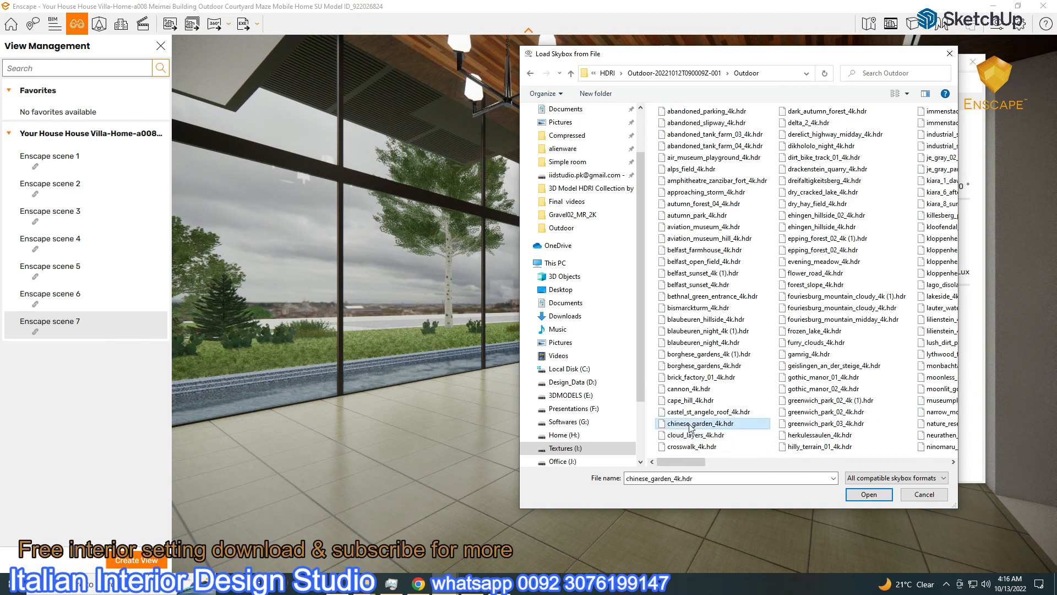
double_click(697, 423)
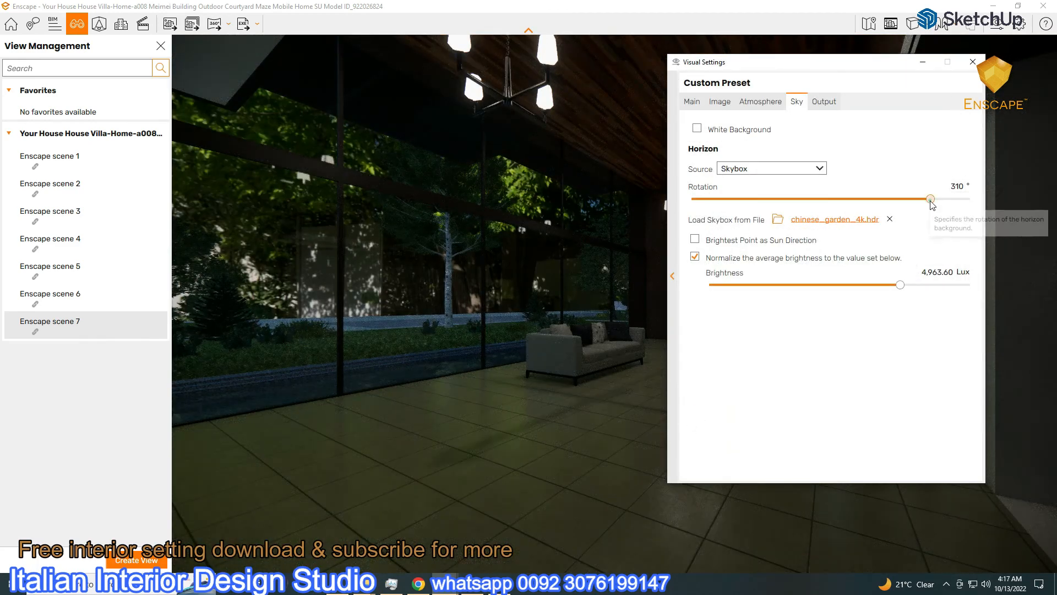
Raise artificial light brightness to 126% and brighten the sky
left_click(753, 104)
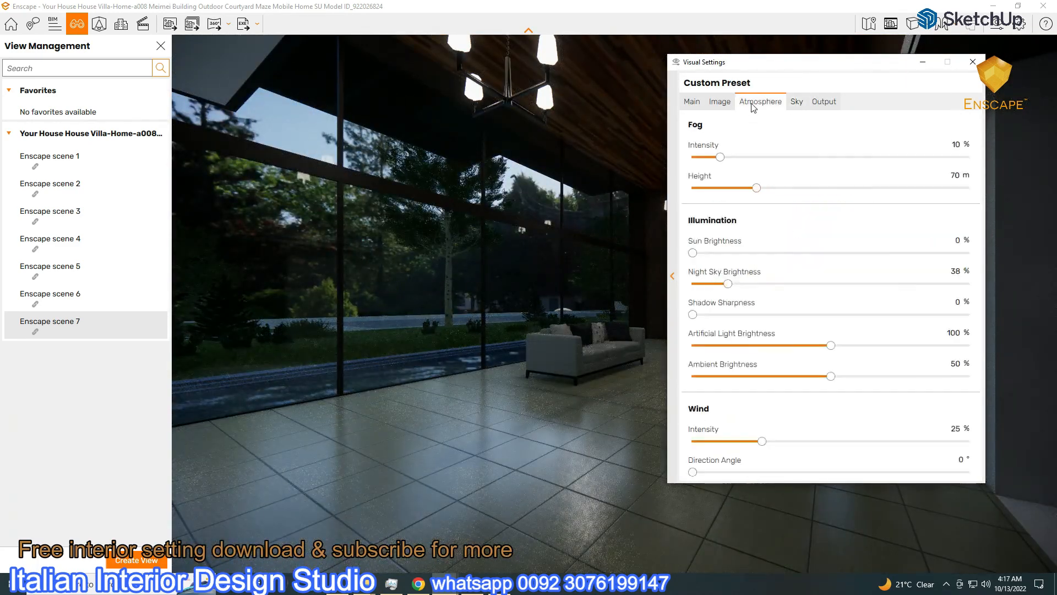
left_click_drag(831, 345, 867, 345)
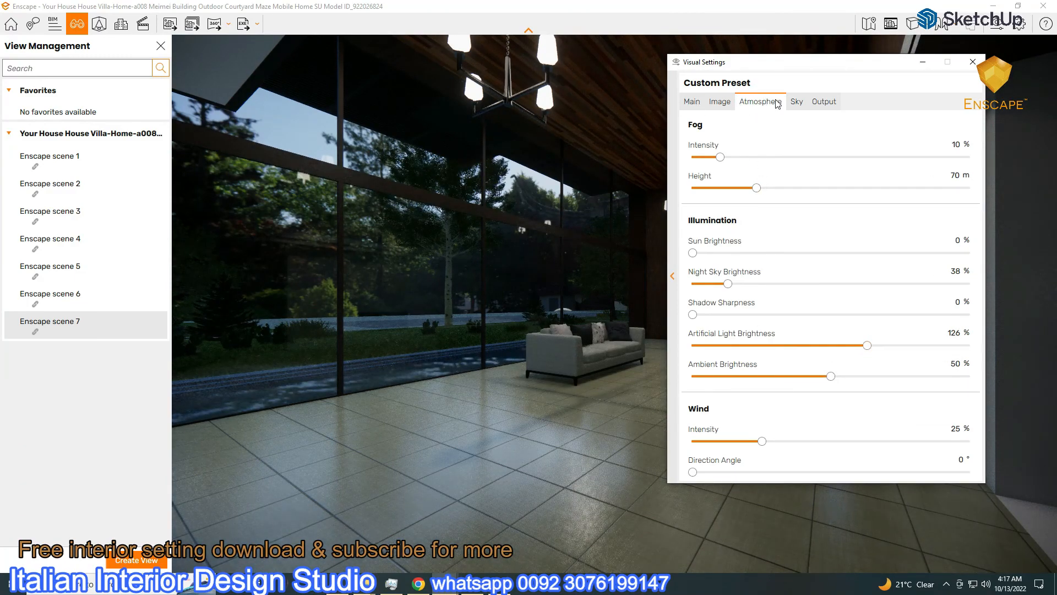
left_click(796, 101)
left_click_drag(890, 285, 930, 286)
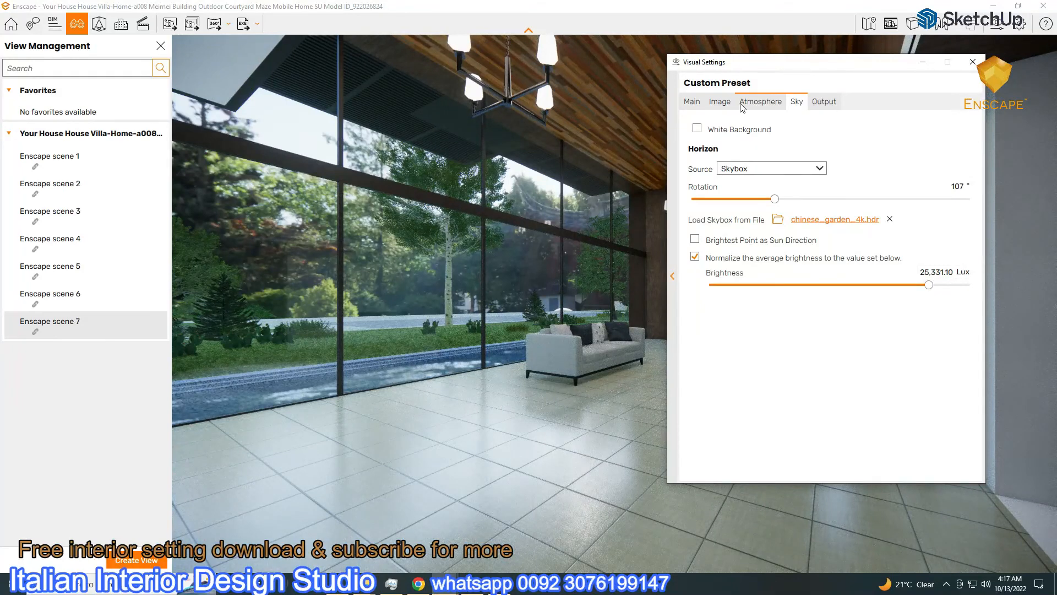
Set exposure to 51% and sky brightness to about 16,853 Lux, then hide the settings
left_click(717, 102)
left_click(765, 103)
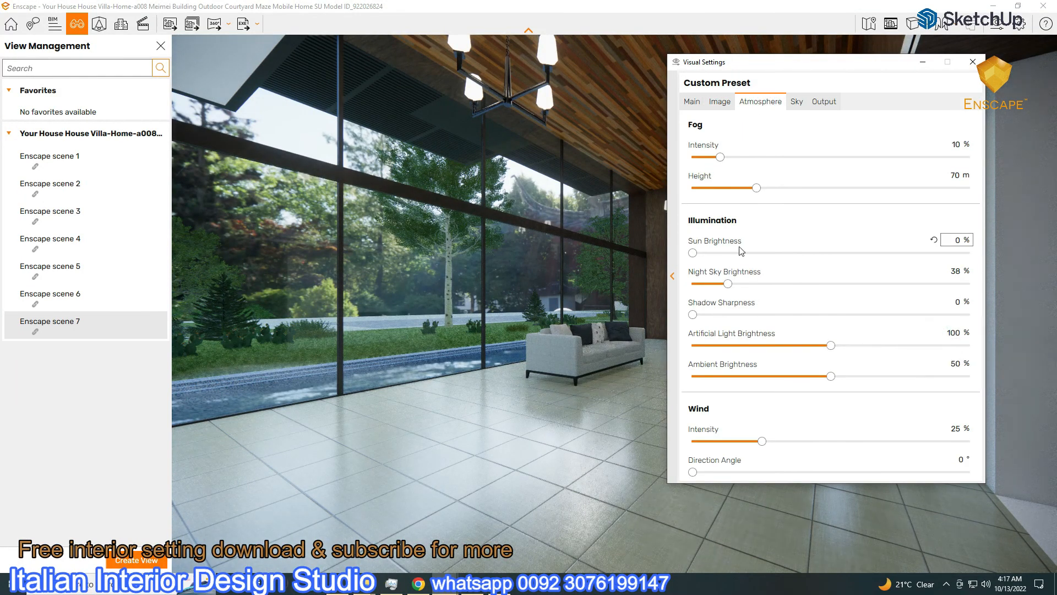
left_click(693, 102)
left_click_drag(821, 275, 834, 276)
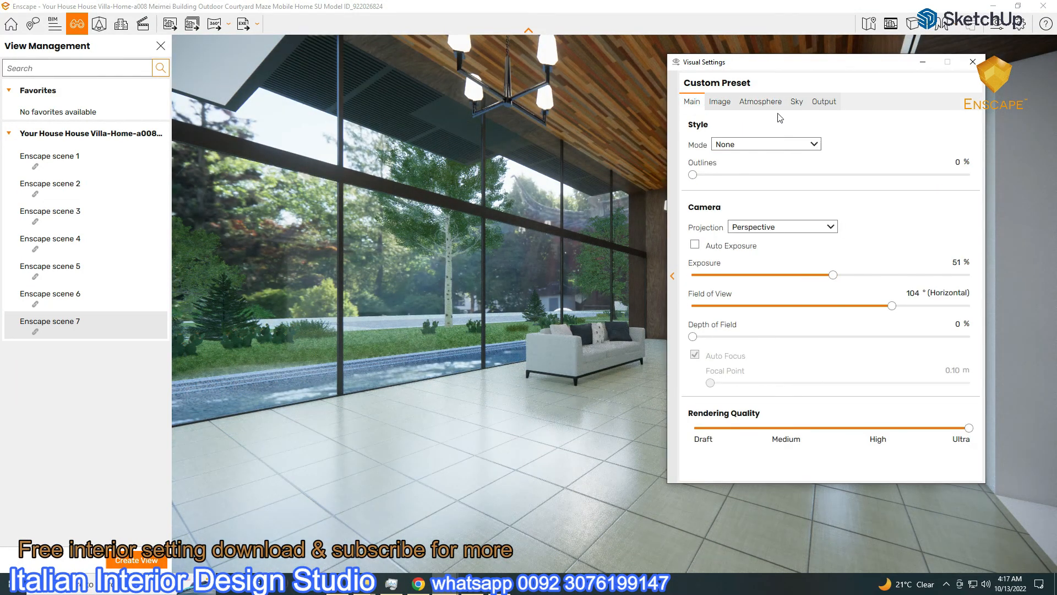
left_click(797, 102)
left_click_drag(929, 286, 922, 285)
left_click_drag(801, 63, 700, 181)
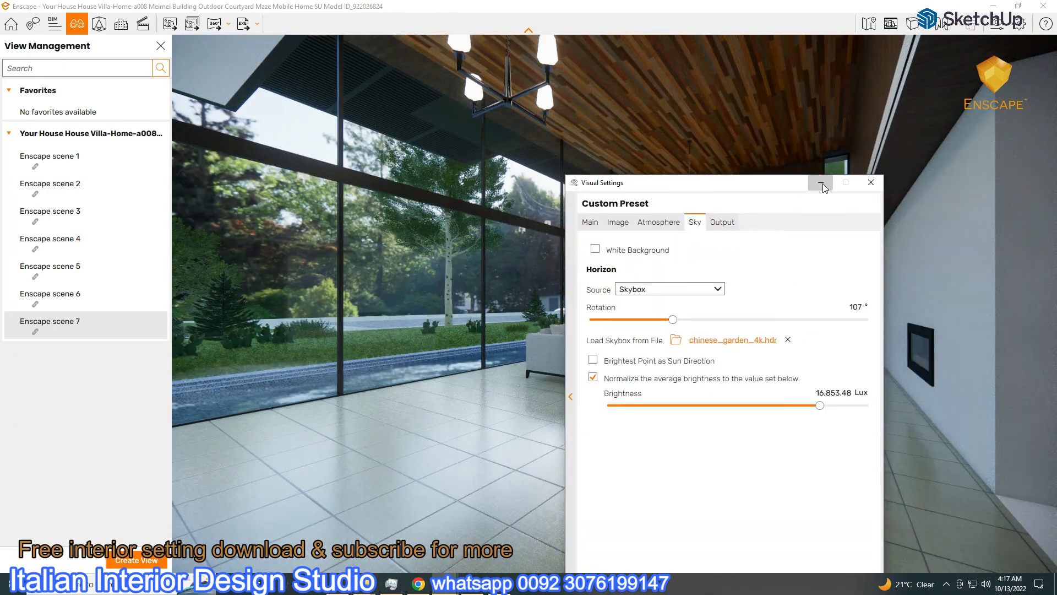
left_click(820, 182)
On scene 3's exterior, load cloud_layers_4k.hdr at about 2,267 Lux using its brightest point as sun direction
left_click(63, 214)
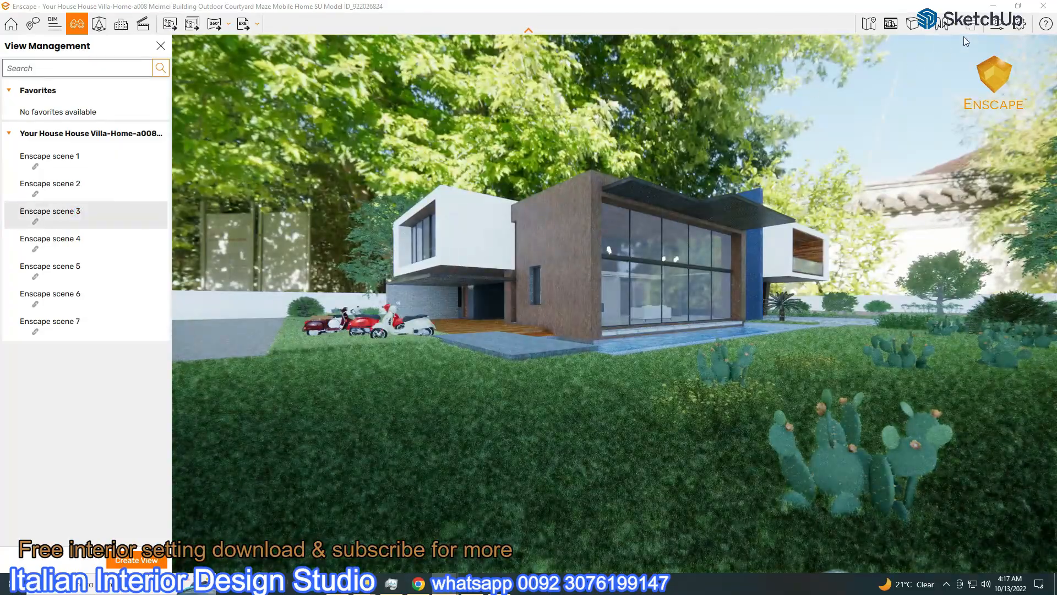
left_click(965, 40)
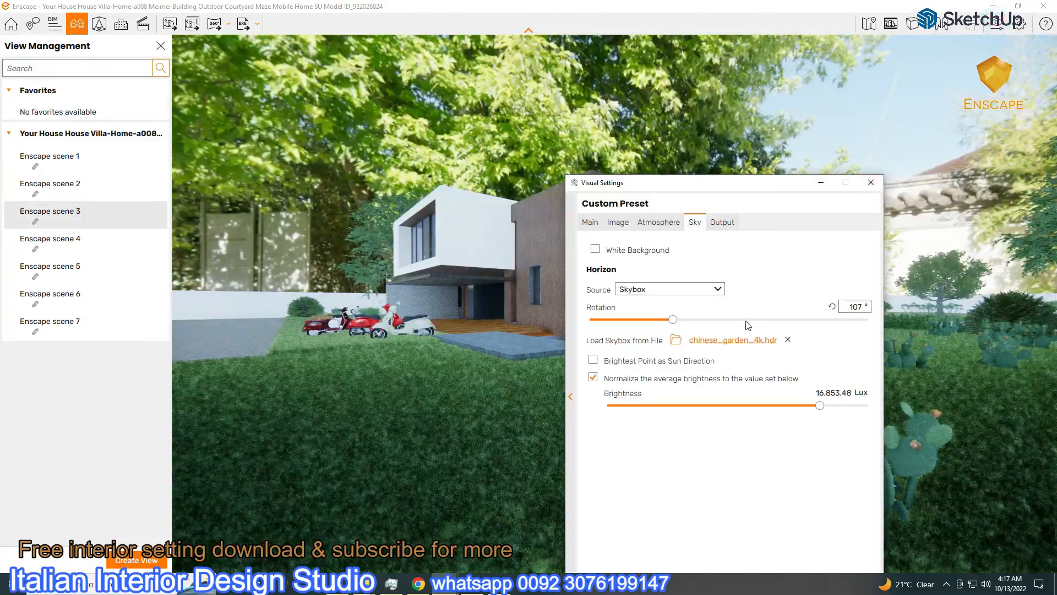
left_click_drag(673, 319, 837, 319)
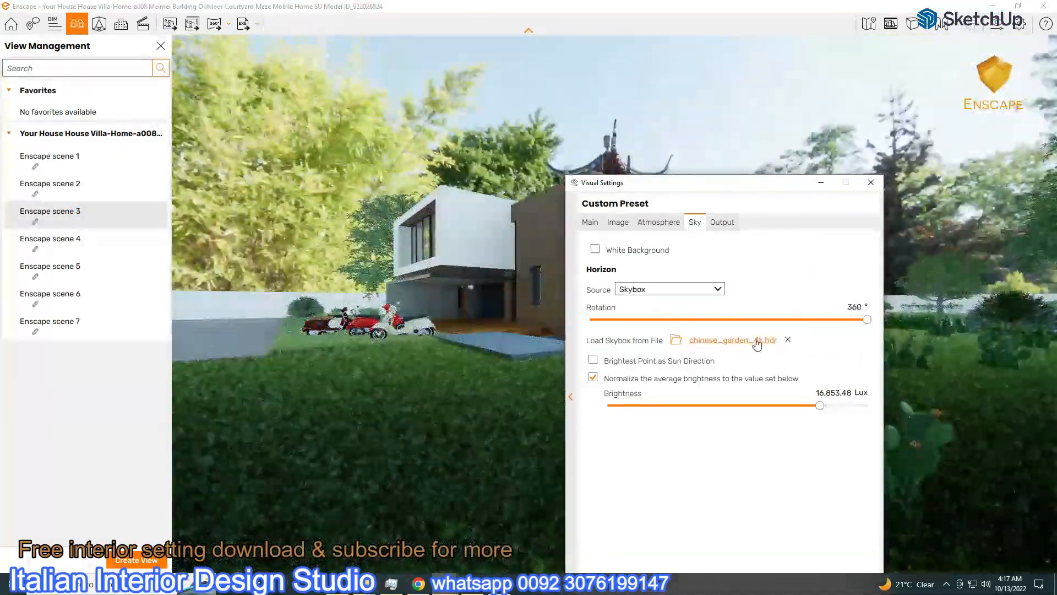
left_click(675, 340)
double_click(751, 496)
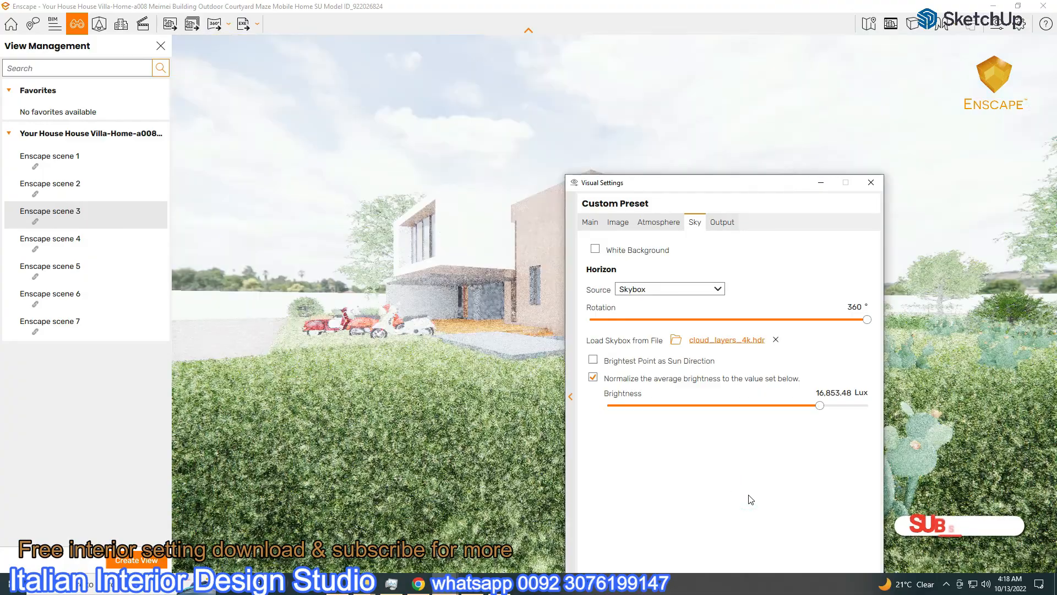
left_click_drag(820, 406, 785, 405)
left_click_drag(633, 185, 213, 110)
left_click(126, 277)
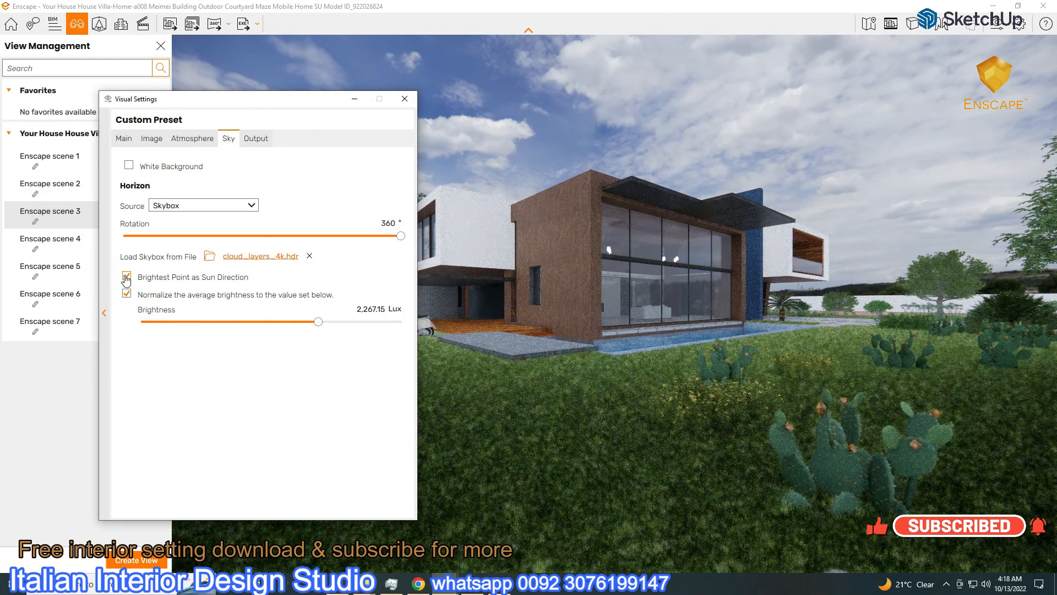
Raise the exposure slightly to 53%
left_click(119, 140)
left_click_drag(264, 312, 319, 322)
left_click(228, 138)
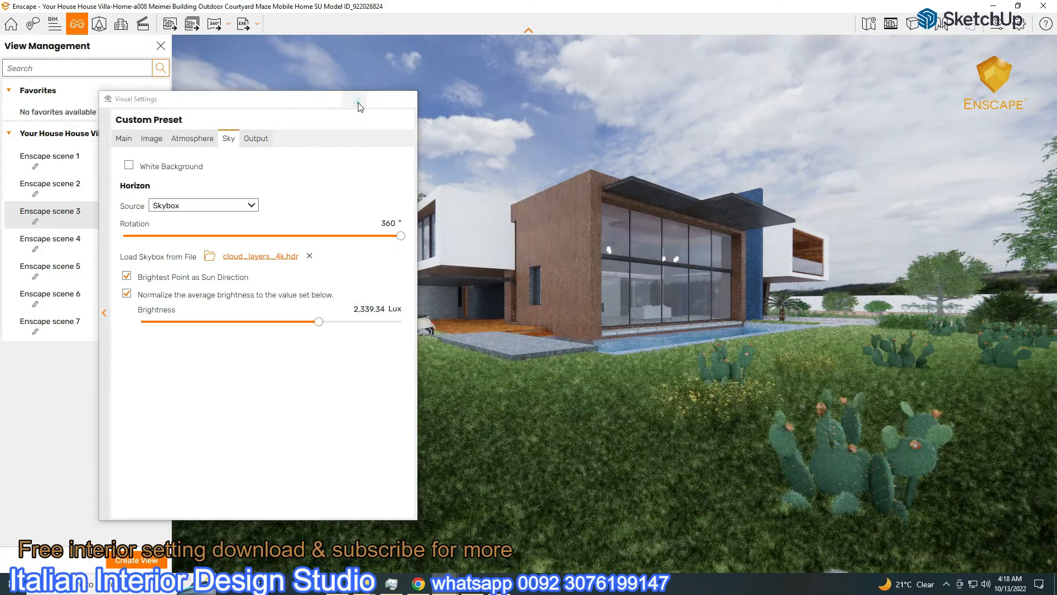
left_click(355, 99)
Rotate the cloud sky to about 44° and adjust its brightness to 1,249.80 Lux
left_click(1007, 26)
left_click_drag(401, 236, 296, 247)
left_click_drag(281, 251, 221, 265)
left_click_drag(305, 100, 360, 306)
mouse_move(275, 442)
left_mouse_down()
mouse_move(309, 441)
mouse_move(269, 441)
left_mouse_up()
left_click_drag(328, 309, 272, 368)
left_click_drag(211, 495, 161, 518)
left_click_drag(253, 372, 241, 293)
left_click_drag(300, 502, 260, 496)
left_click(109, 318)
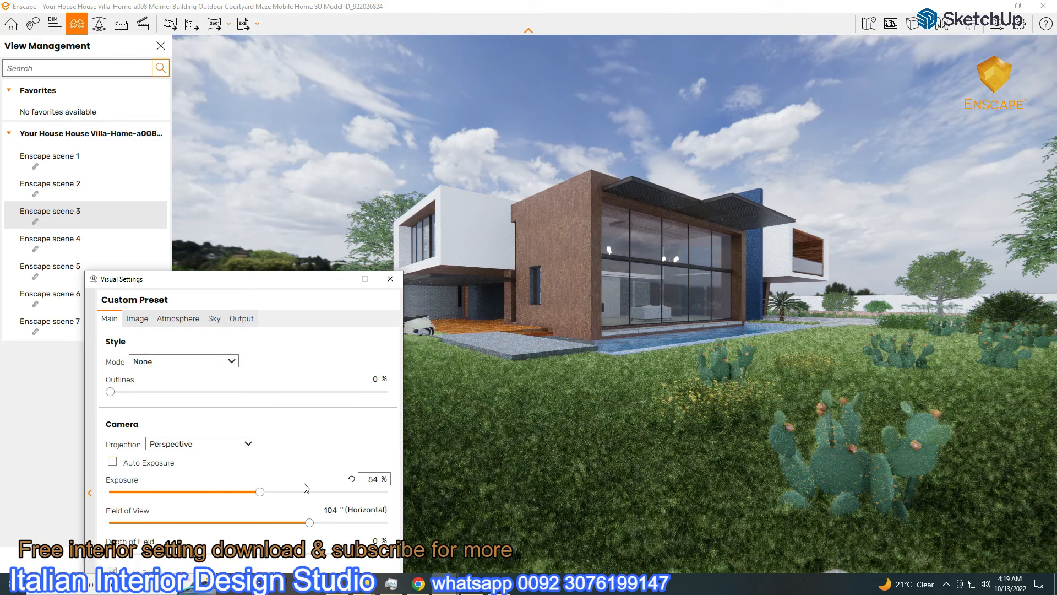
Adjust the sun brightness and dim the sky to about 627 Lux
left_click(177, 319)
mouse_move(114, 470)
left_mouse_down()
mouse_move(137, 476)
mouse_move(127, 478)
left_mouse_up()
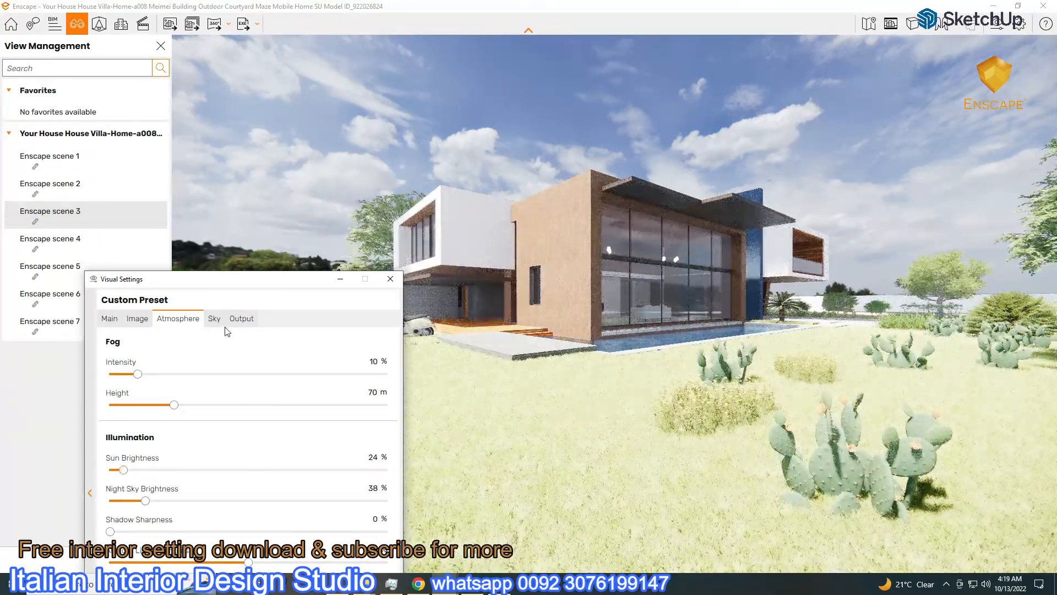
left_click(214, 319)
left_click_drag(296, 502, 221, 500)
Lower exposure from 44% to 27% and set sky brightness to about 3,006 Lux
left_click(109, 319)
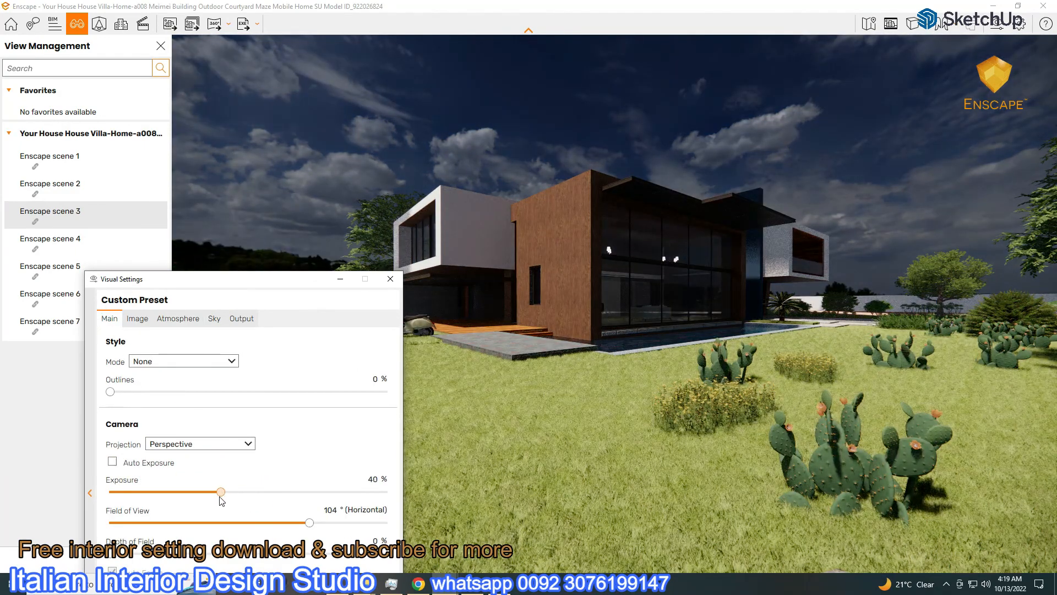
left_click(214, 320)
left_click(162, 319)
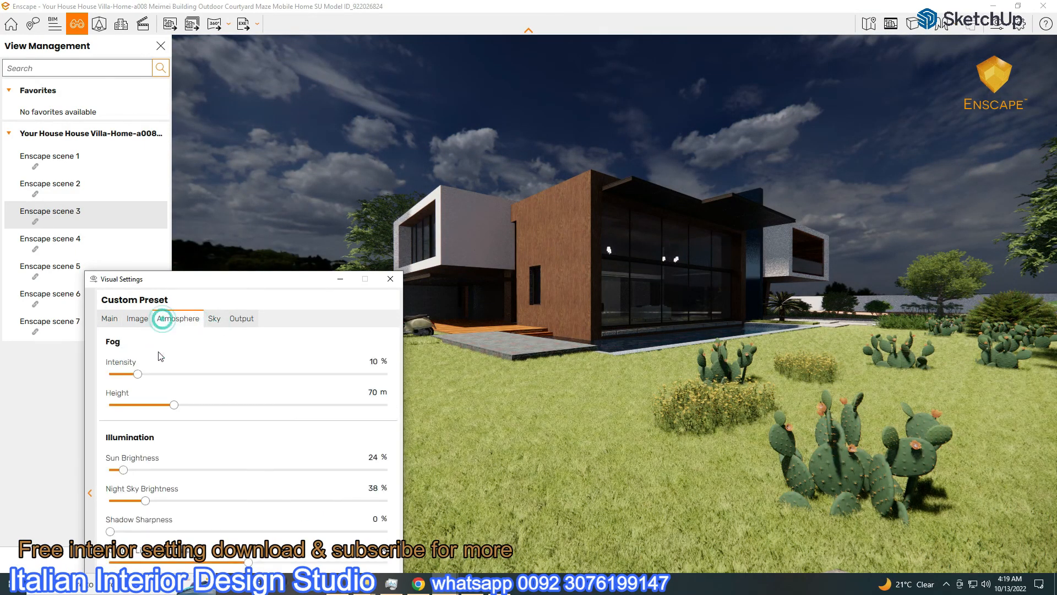
left_click(109, 318)
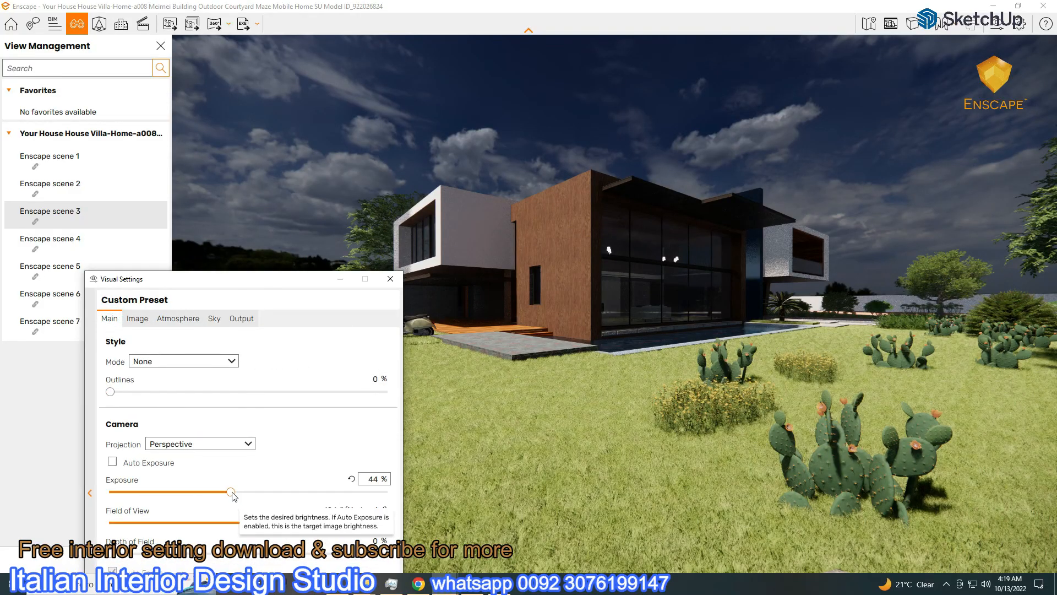
left_click_drag(231, 493, 186, 493)
left_click(216, 320)
left_click_drag(279, 501, 307, 518)
left_click_drag(244, 284, 174, 235)
left_click_drag(234, 452, 238, 453)
Rotate the cloud sky and raise its brightness to about 7,460 Lux
left_click(106, 270)
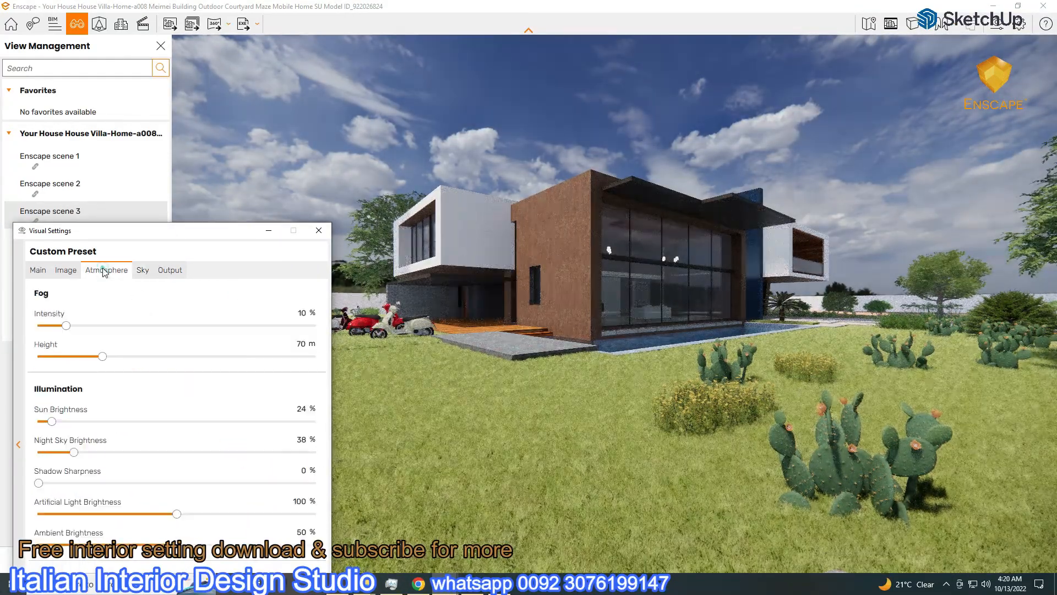
left_click(67, 270)
left_click(117, 272)
left_click(143, 270)
left_click_drag(71, 368, 246, 408)
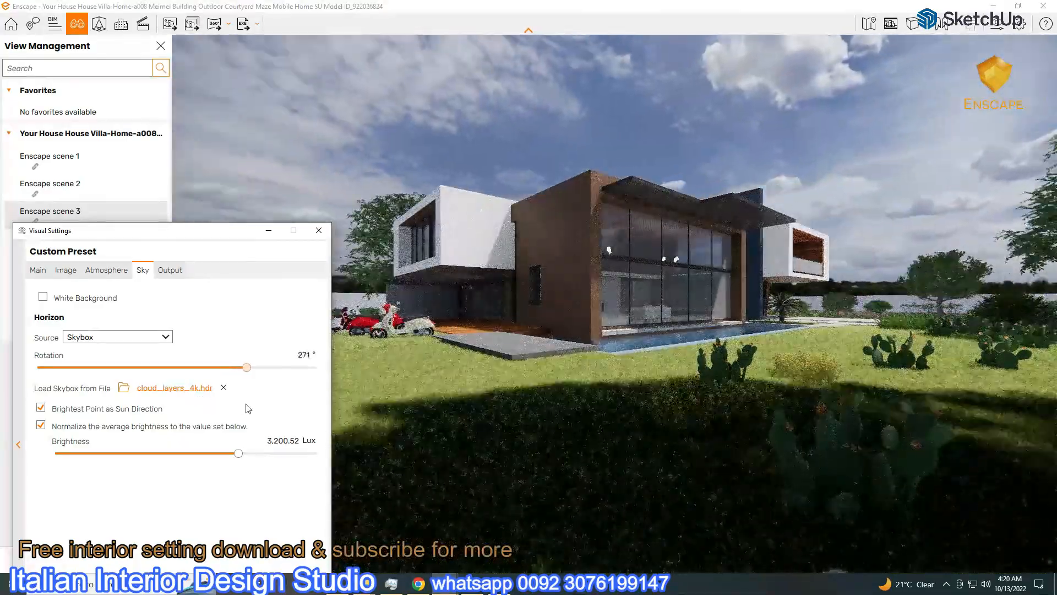
left_click_drag(211, 235, 263, 144)
left_click_drag(289, 359, 303, 359)
left_click_drag(235, 134, 328, 145)
Lower exposure to 21% and export the exterior view as an image
left_click(180, 183)
left_click_drag(255, 356, 241, 362)
left_click_drag(317, 161, 326, 346)
left_click(418, 335)
left_click(169, 26)
left_click(359, 462)
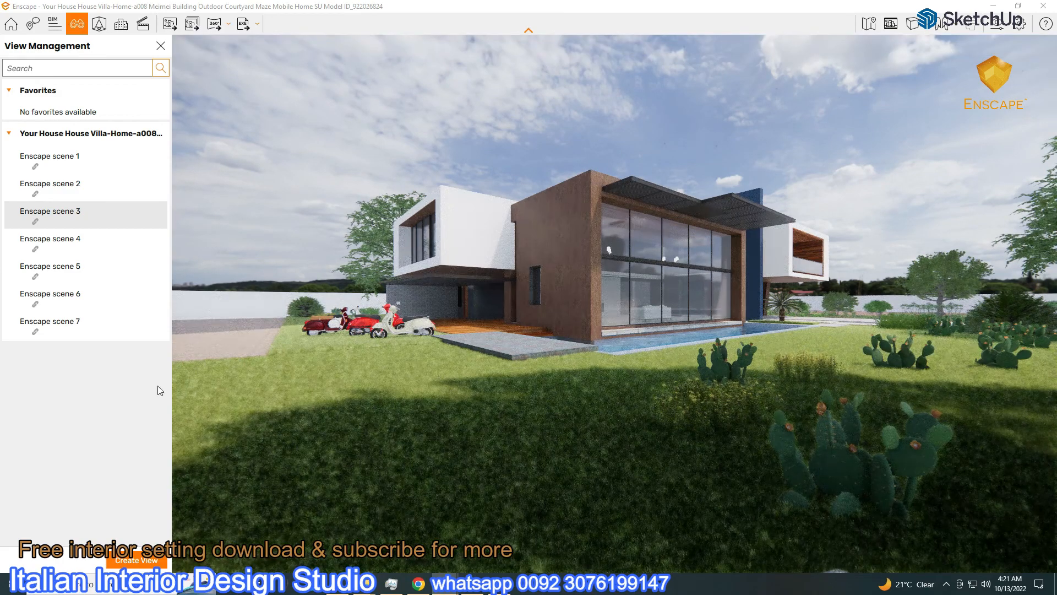
Load crosswalk_4k.hdr from Textures > HDRI > Outdoor as the skybox
left_click(997, 24)
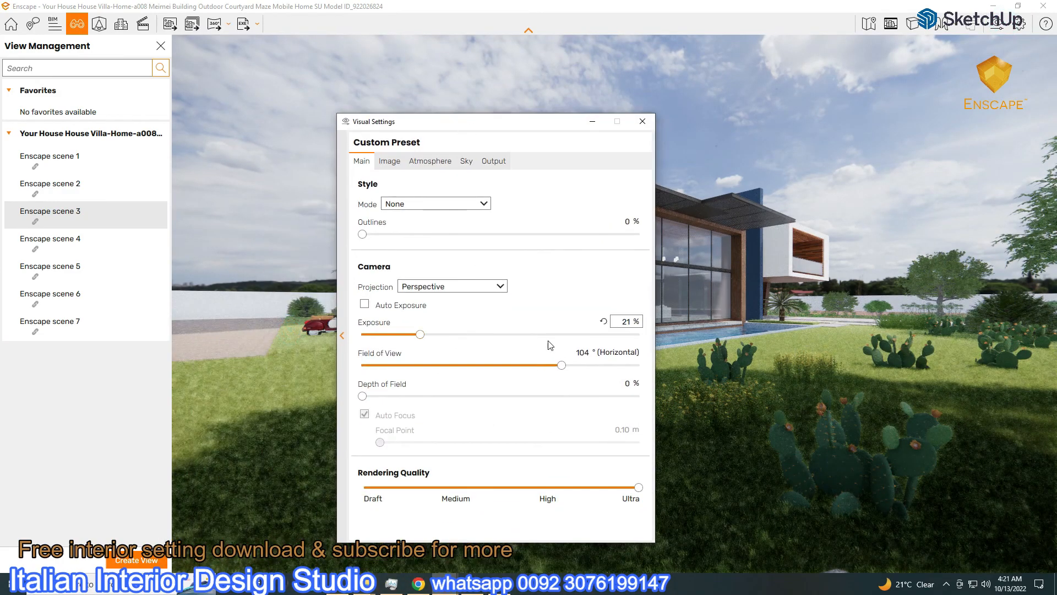
left_click(466, 161)
left_click(582, 275)
left_click_drag(462, 402, 458, 455)
left_click(386, 494)
double_click(495, 244)
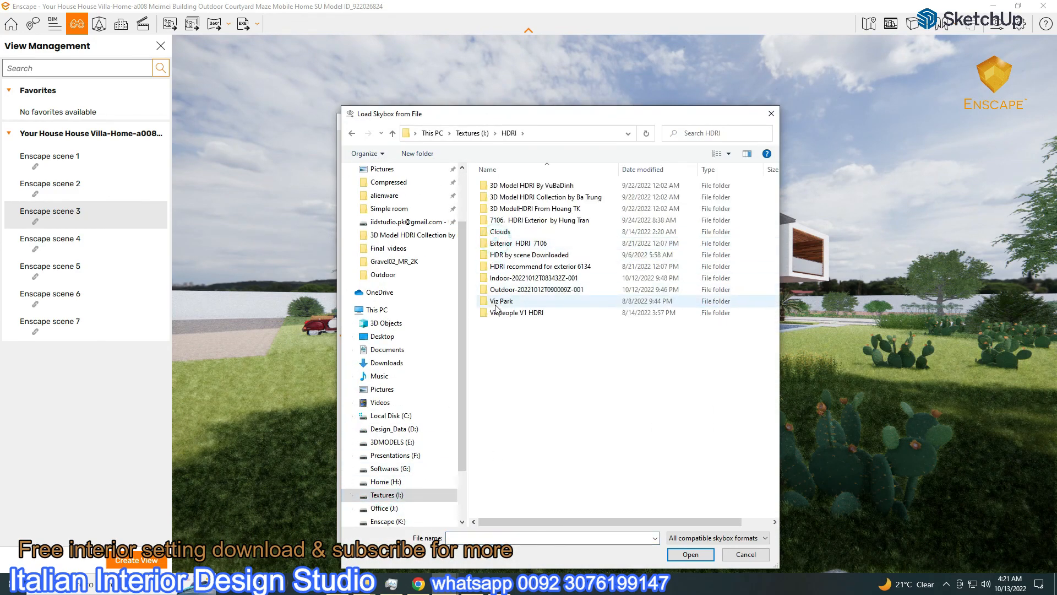
double_click(503, 292)
double_click(499, 185)
double_click(512, 507)
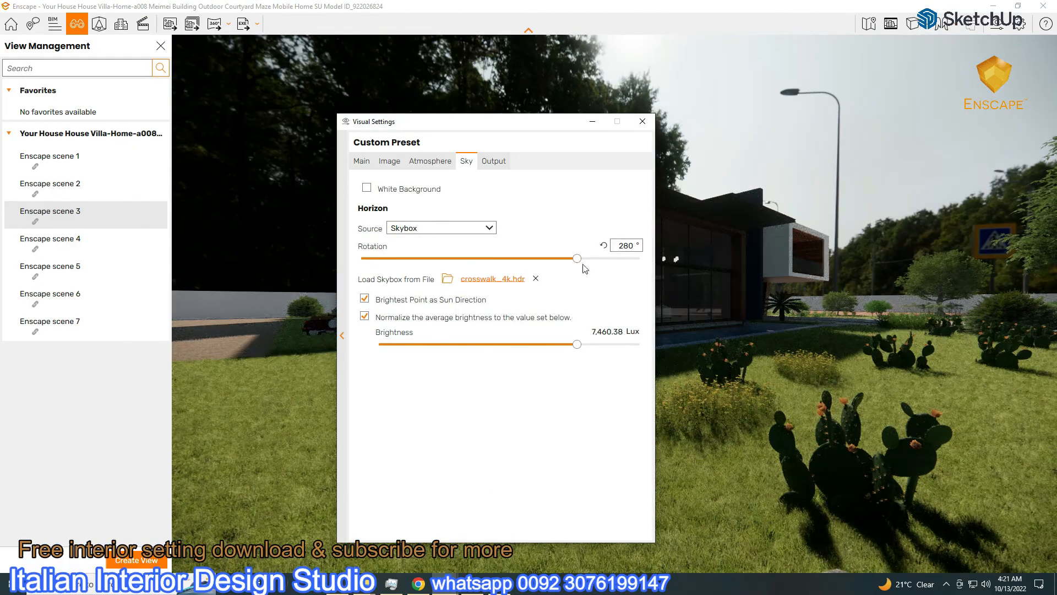
Rotate the crosswalk sky to 26°, raise exposure to 51% and sky brightness to about 30,572 Lux
left_click_drag(577, 258, 382, 298)
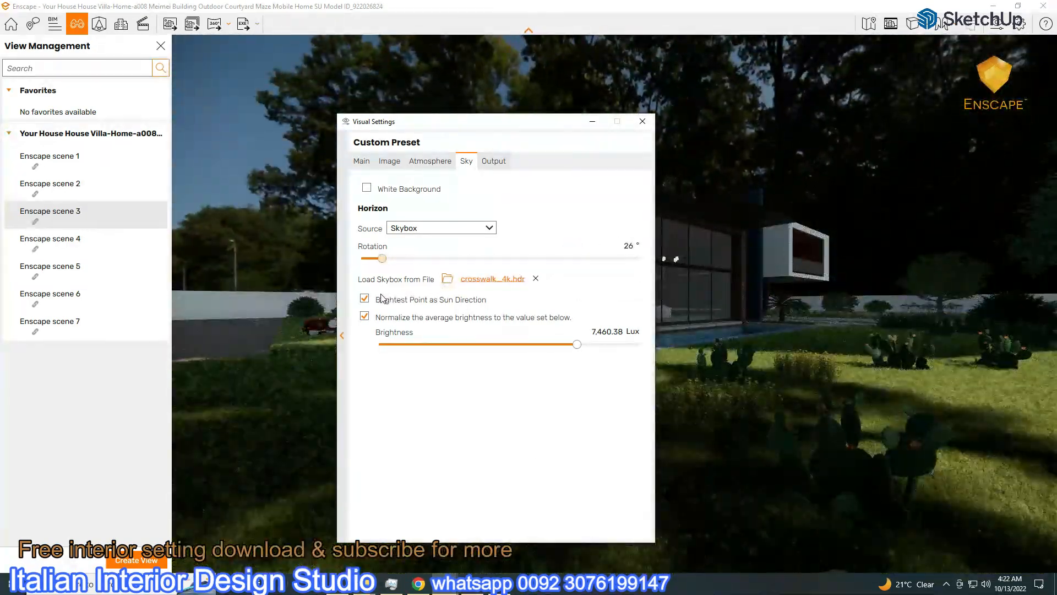
left_click_drag(512, 120, 268, 106)
left_click_drag(337, 322, 348, 328)
left_click(123, 141)
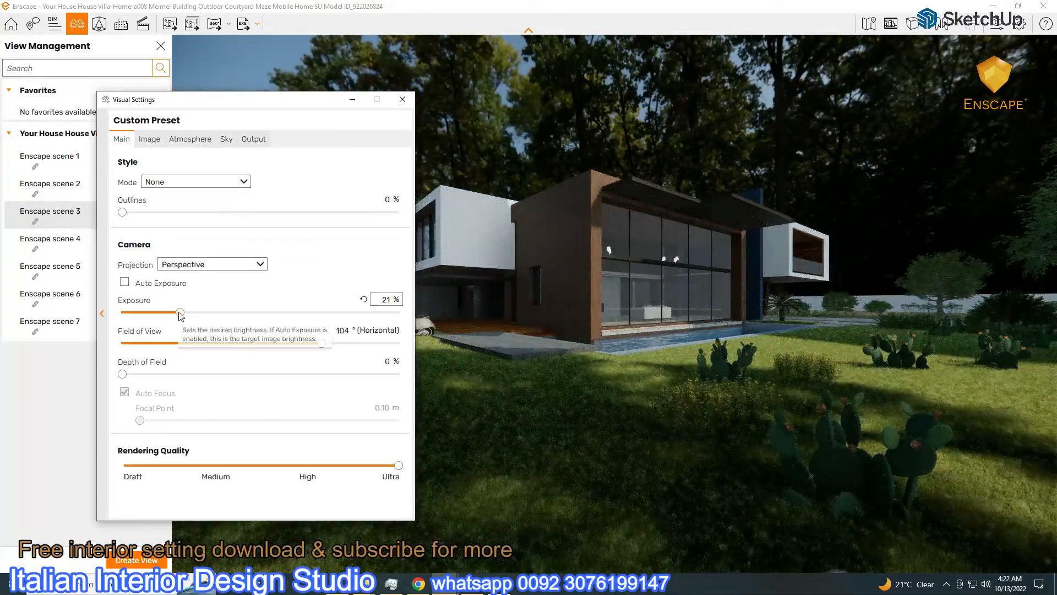
left_click_drag(200, 313, 215, 313)
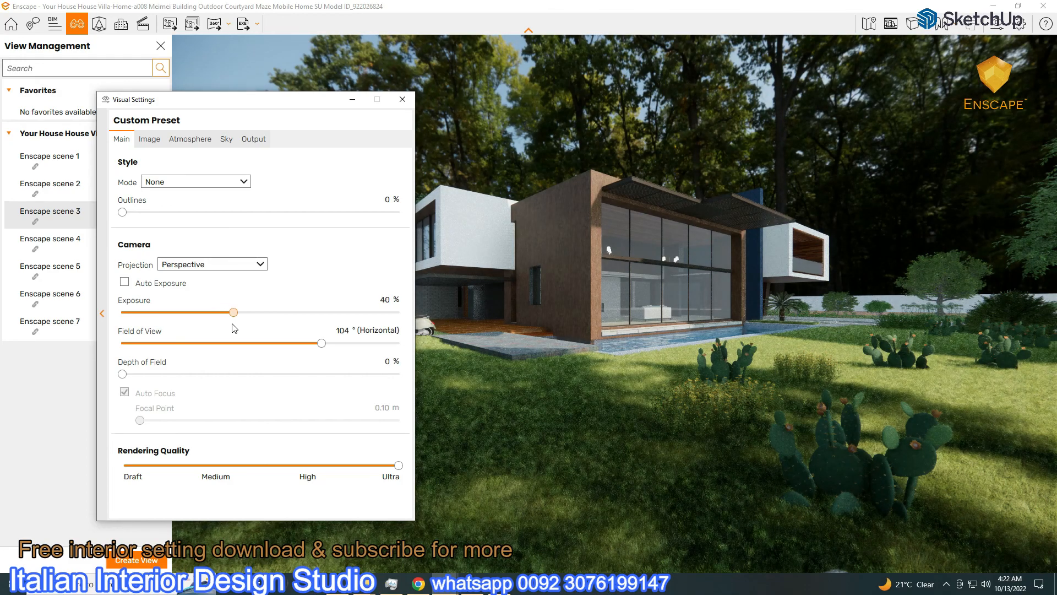
left_click_drag(268, 112, 214, 125)
left_click_drag(180, 324, 211, 340)
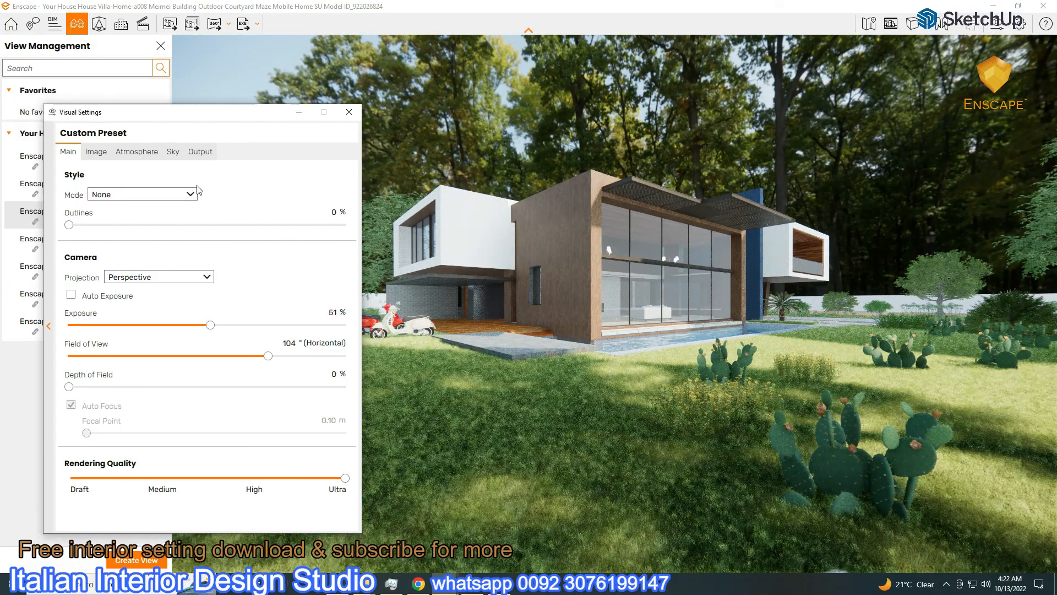
left_click(173, 151)
mouse_move(289, 335)
left_mouse_down()
mouse_move(306, 335)
mouse_move(297, 337)
left_mouse_up()
Lower sky brightness to about 13,964 Lux and save a screenshot of scene 3's exterior
left_click(299, 111)
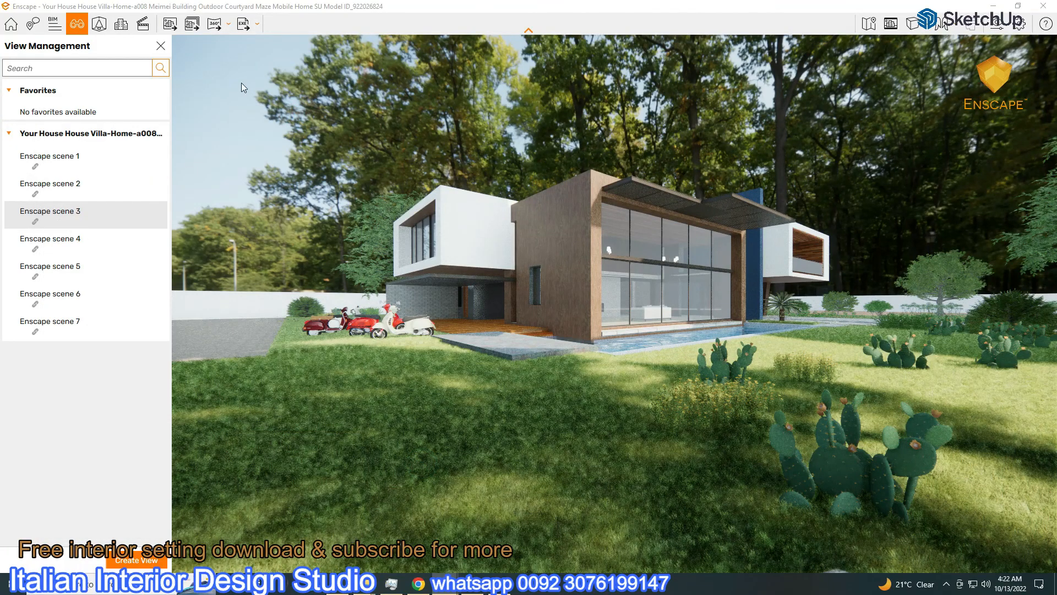
left_click(168, 25)
left_click(354, 462)
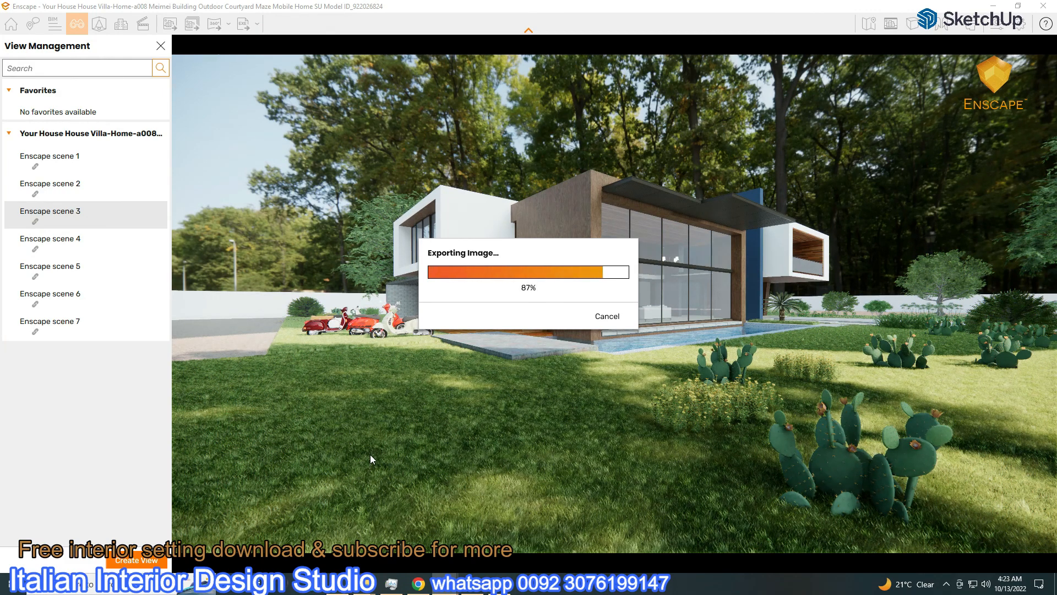
Switch to Enscape scene 7's interior living room and save a screenshot of it
left_click(61, 325)
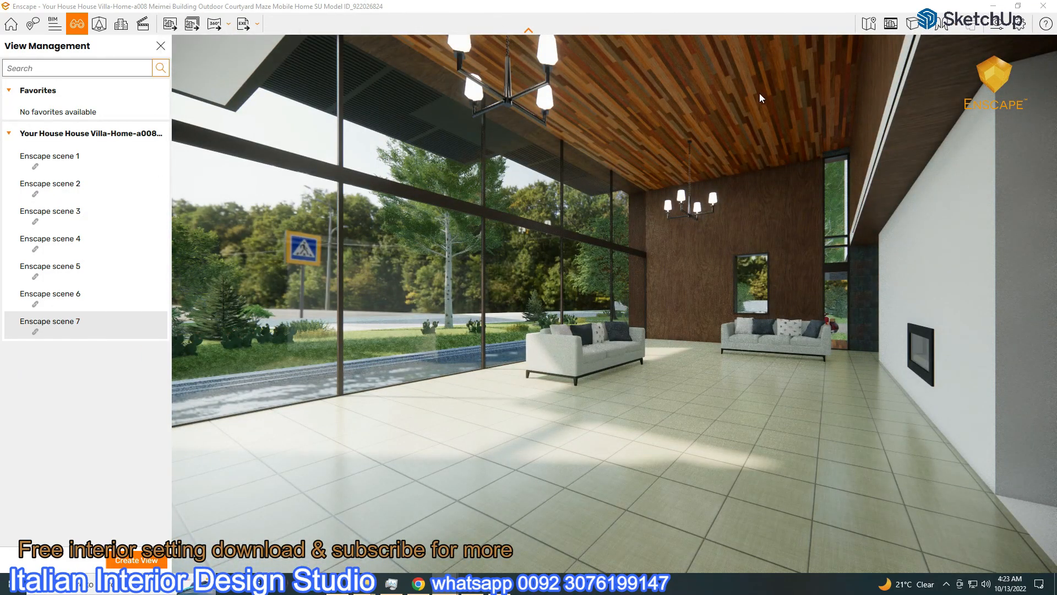
left_click(1000, 31)
left_click(142, 149)
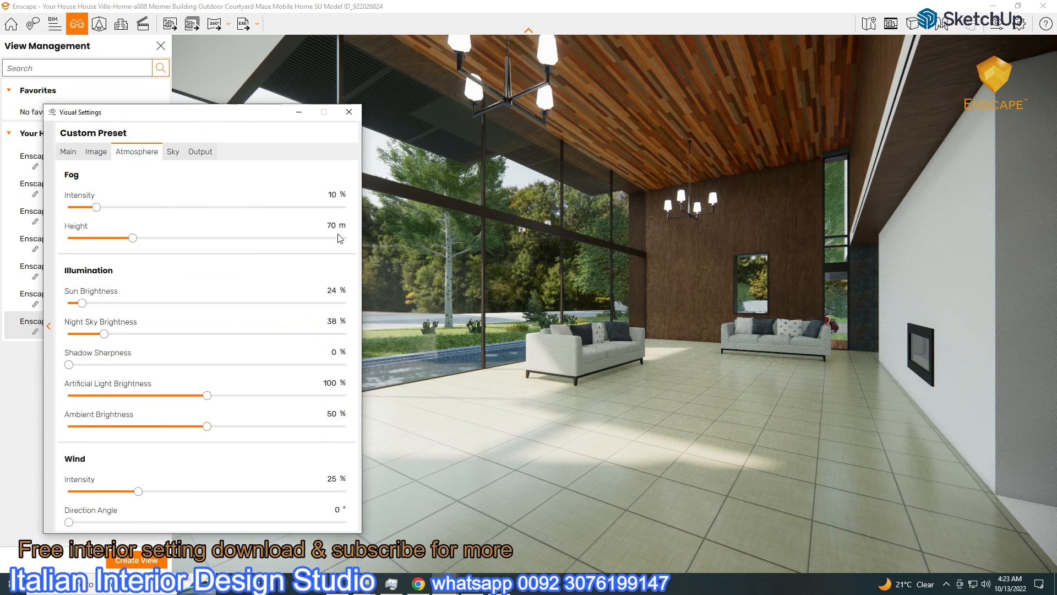
left_click(299, 112)
left_click(169, 24)
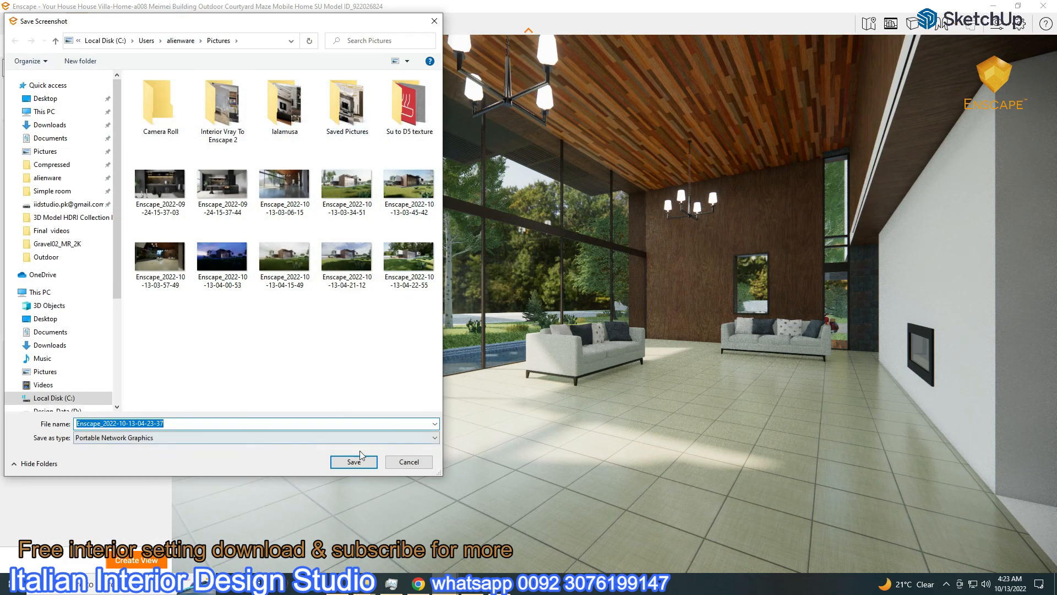
left_click(357, 435)
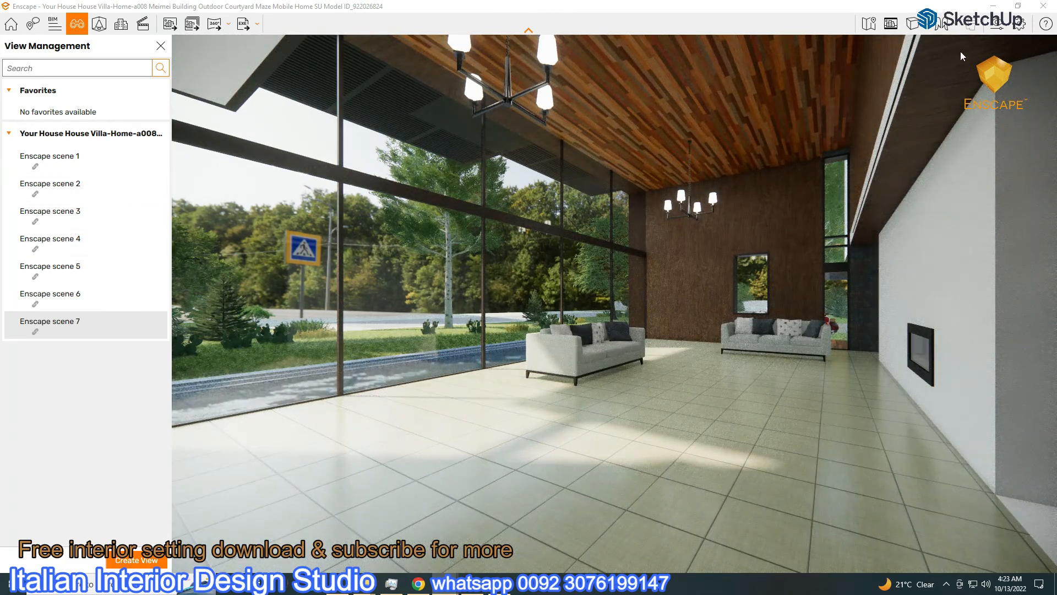
Show Enscape's sky settings in a floating window and rotate the sky to change the lighting
left_click(998, 26)
left_click(173, 152)
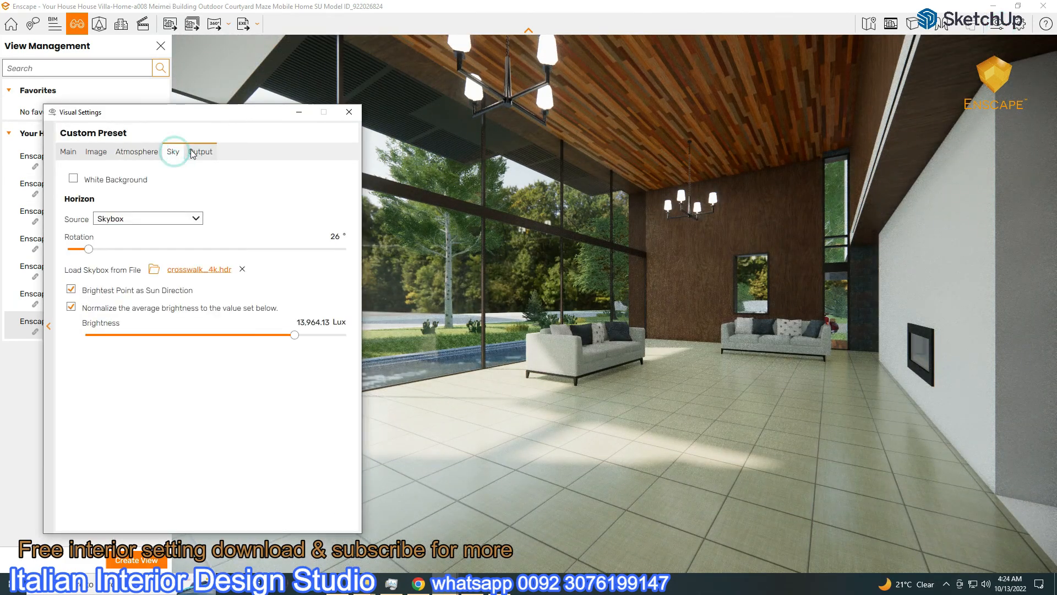
left_click_drag(165, 111, 905, 72)
left_click_drag(852, 209, 1052, 235)
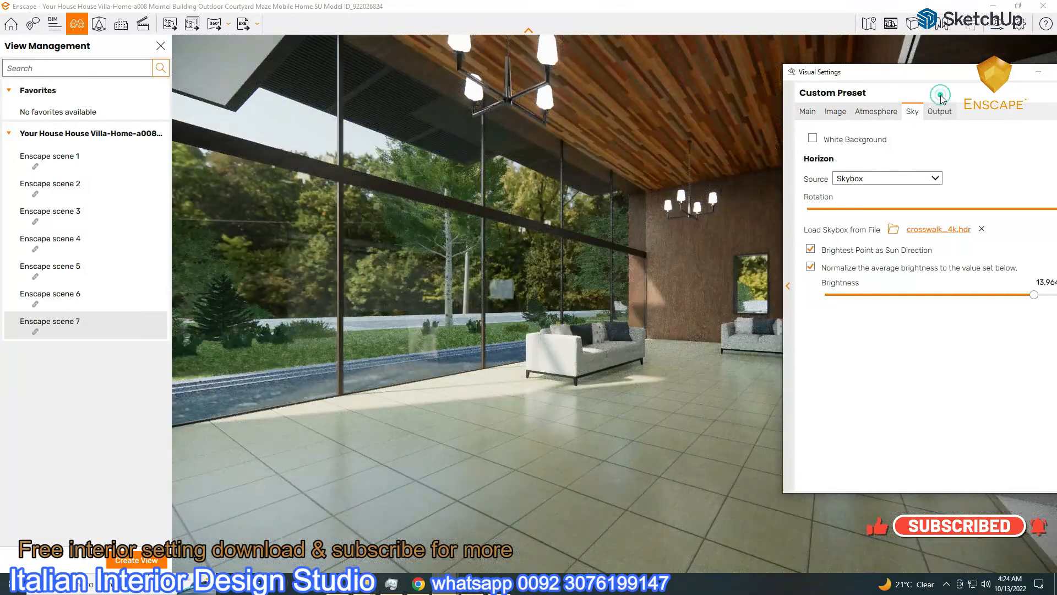
left_click(943, 98)
Try the dark_autumn_forest_4k and delta_2_4k HDRIs from Textures > HDRI > Outdoor, rotating each sky
left_click(628, 211)
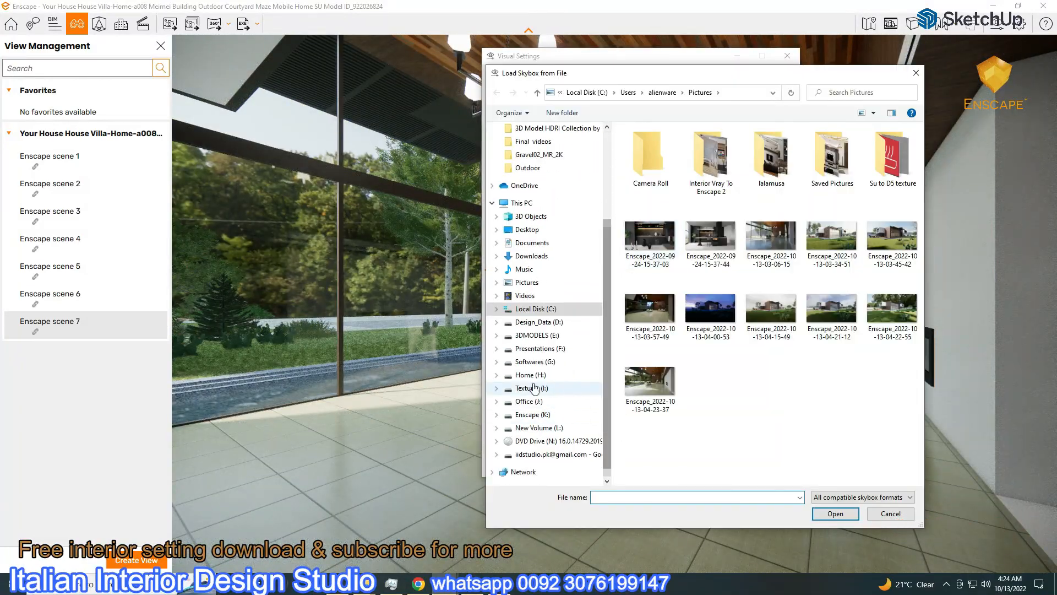
left_click(531, 388)
double_click(638, 207)
double_click(647, 237)
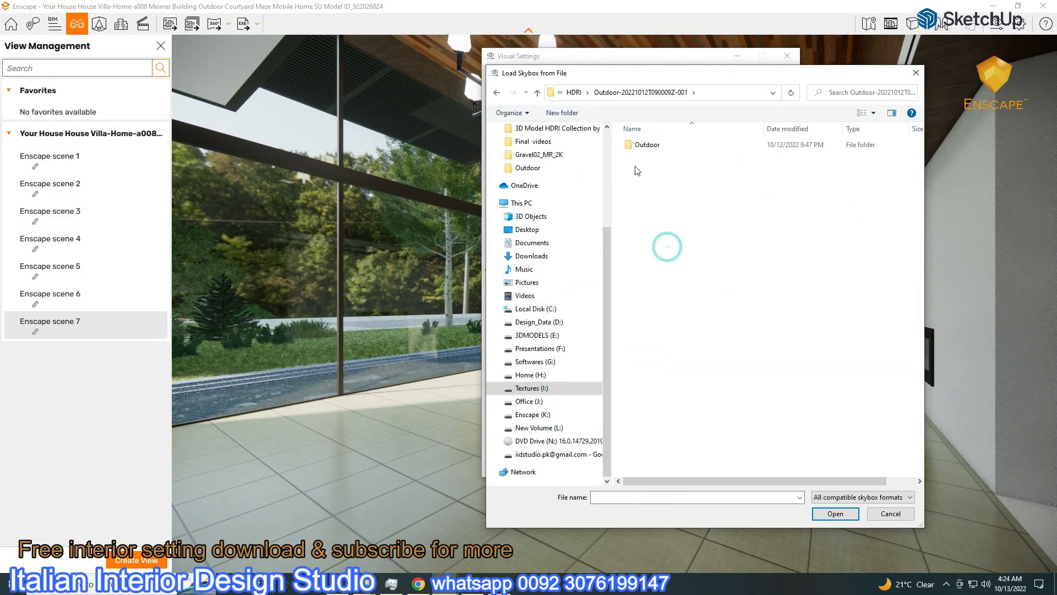
double_click(645, 144)
double_click(763, 145)
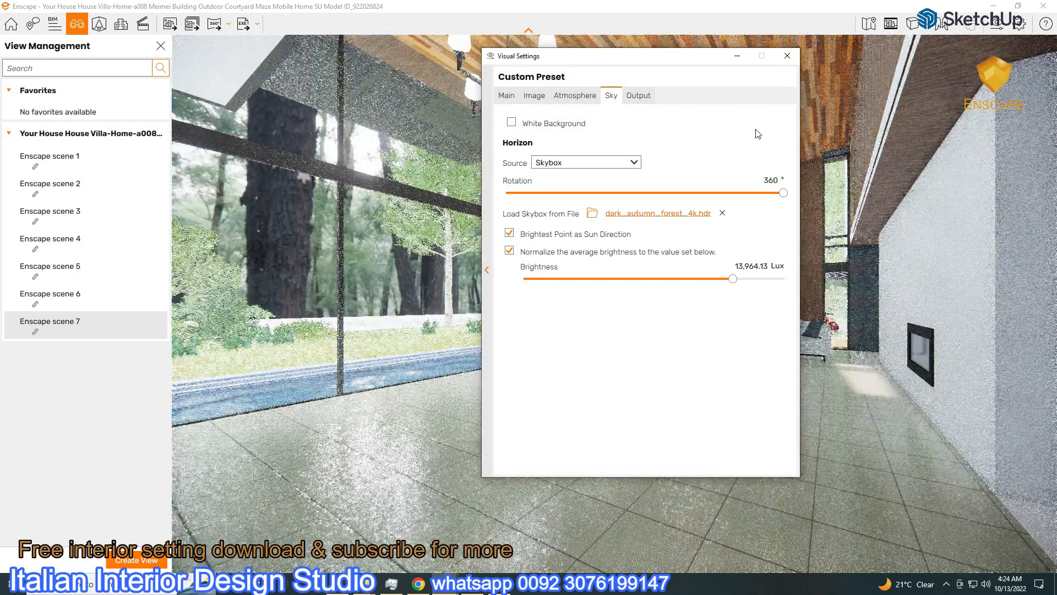
left_click_drag(783, 193, 591, 192)
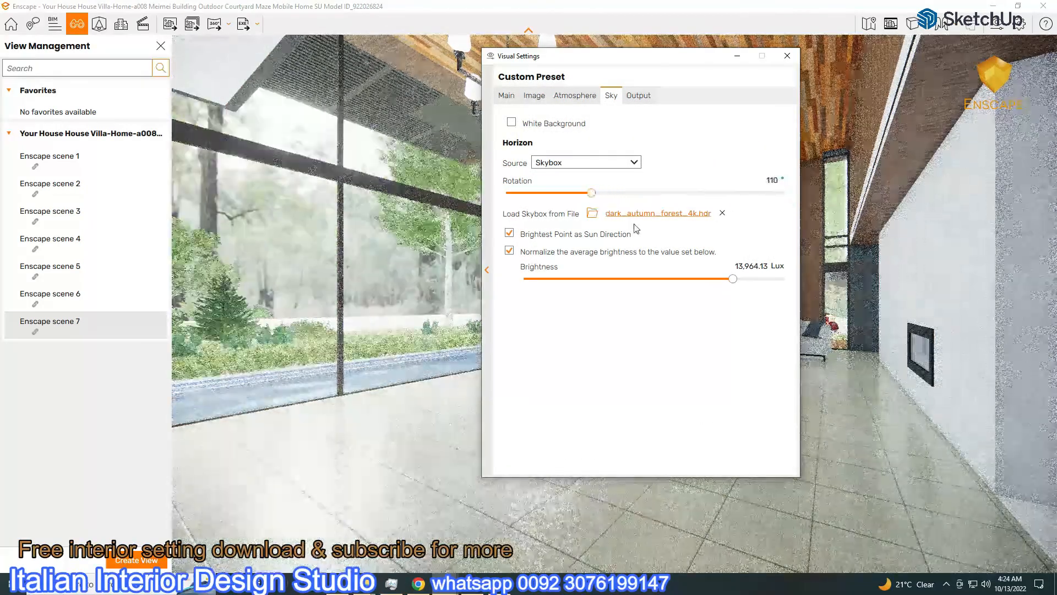
left_click(593, 213)
double_click(782, 142)
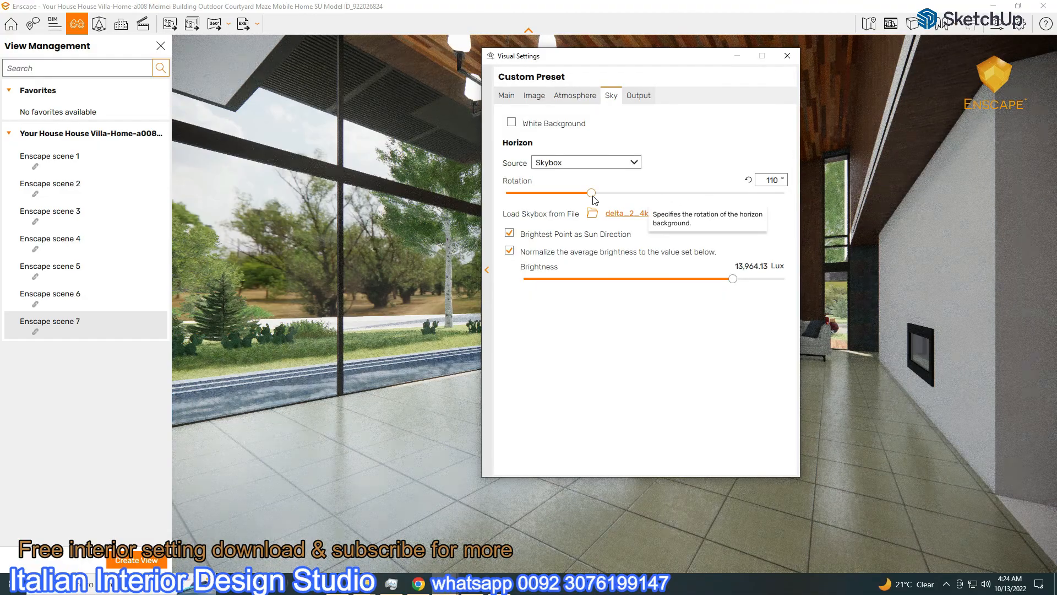
left_click_drag(592, 193, 736, 193)
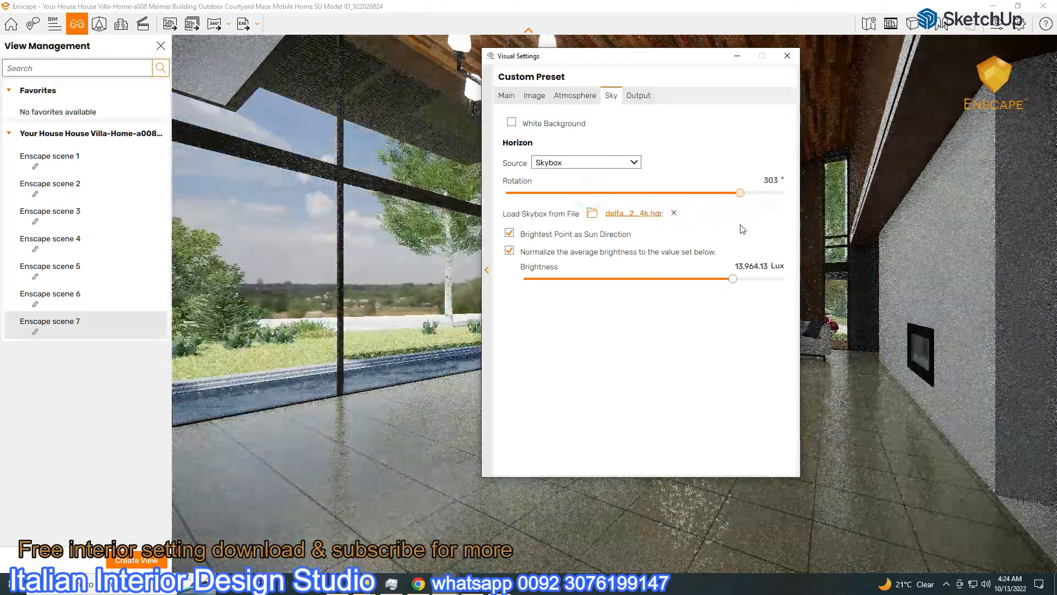
Settle on derelict_highway_midday_4k.hdr as the sky, rotate it to about 5°, and minimize the settings
left_click(593, 213)
left_click(778, 154)
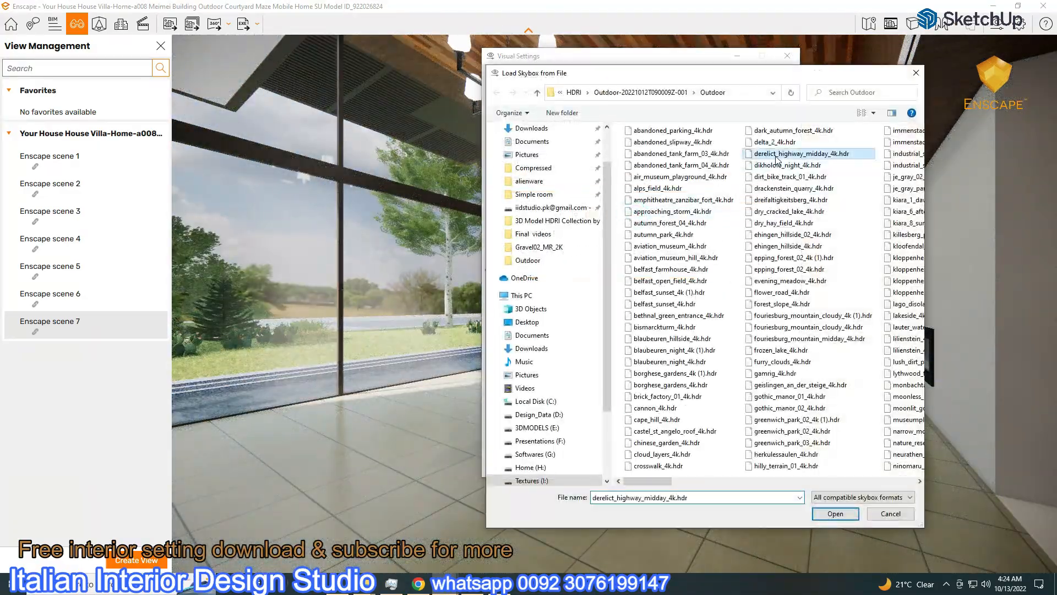
double_click(778, 154)
left_click_drag(736, 193, 511, 221)
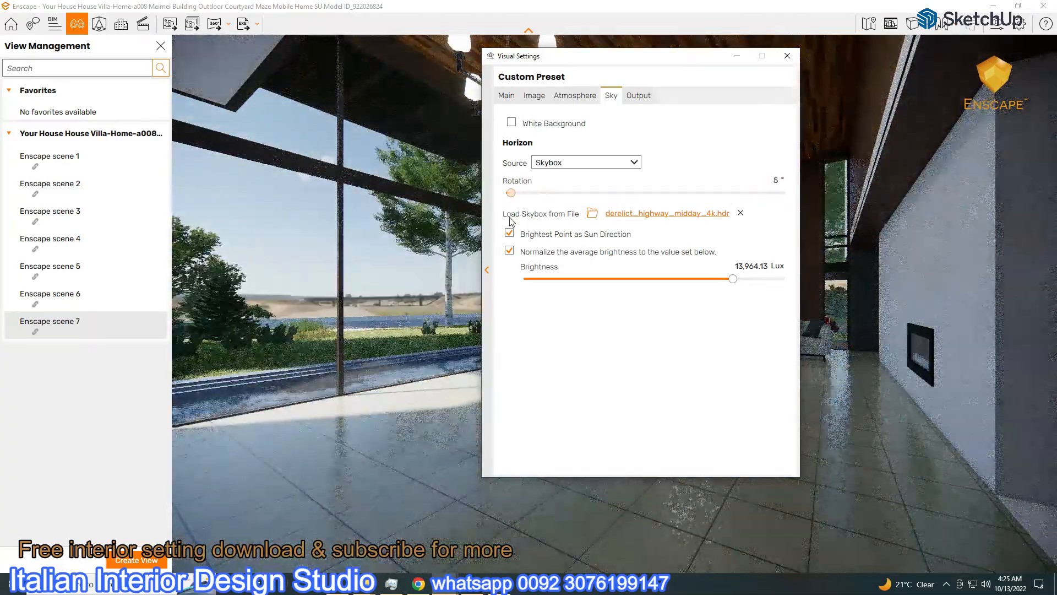
left_click(737, 56)
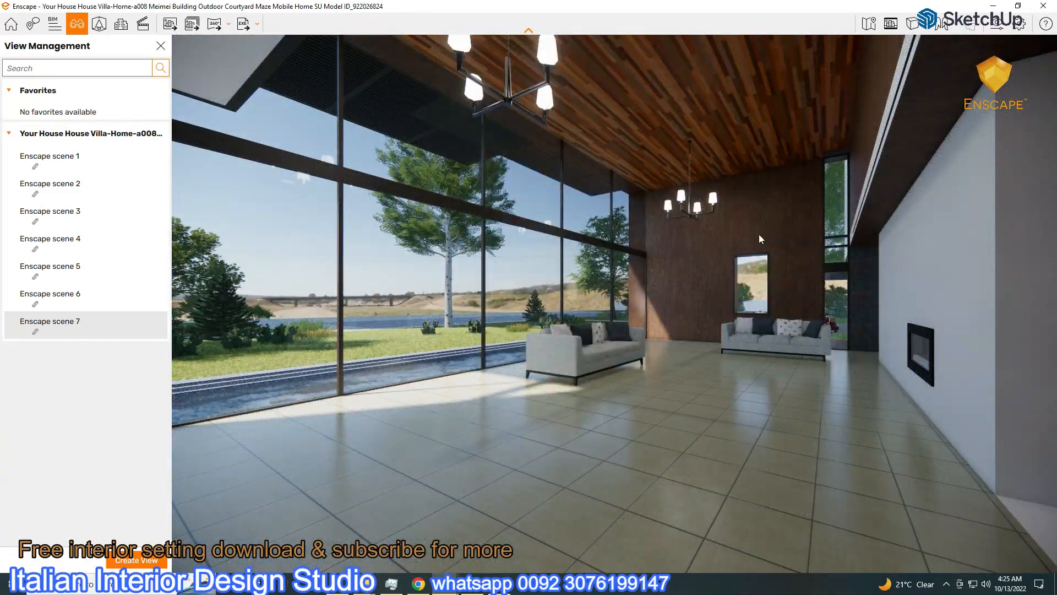
Select two rectangular ceiling lights in SketchUp, then make Enscape full screen again
left_click(1020, 6)
left_click(249, 186)
left_click(249, 215)
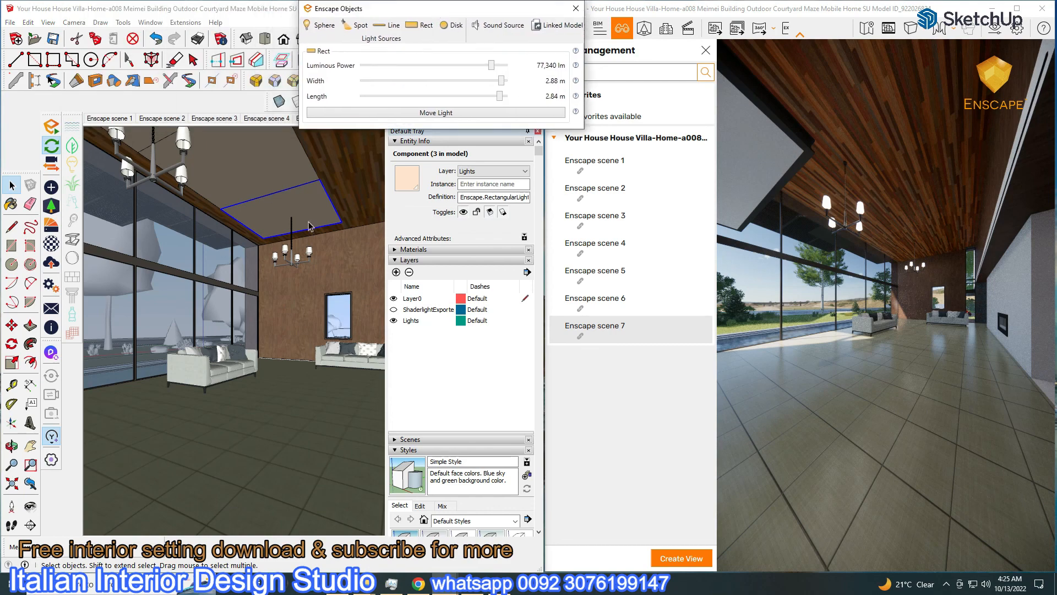
left_click(1017, 8)
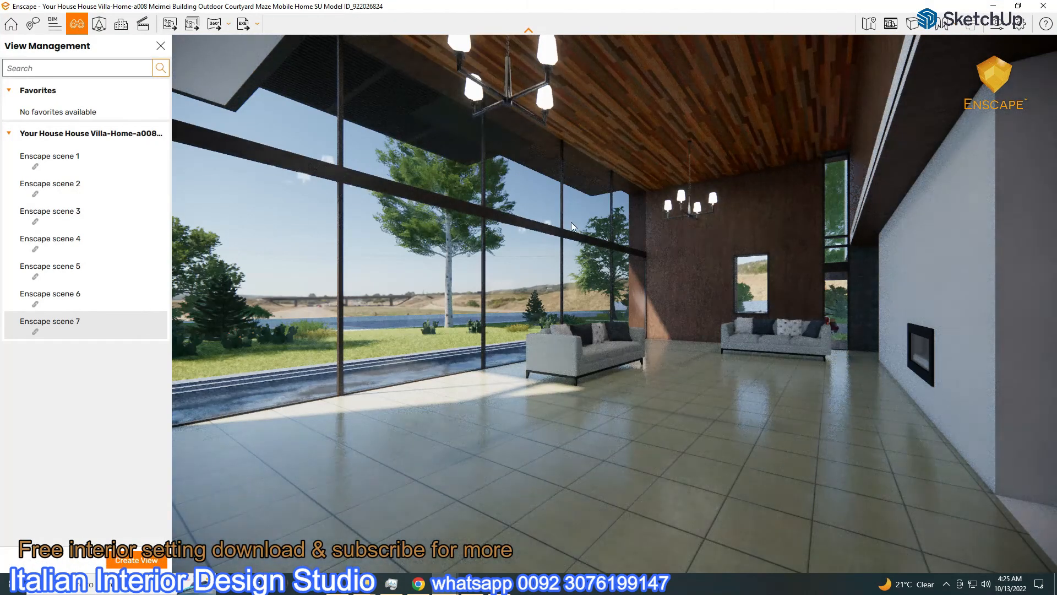
Save a screenshot of the living room, then fly to scene 3 and back to scene 7
left_click(166, 26)
left_click(358, 464)
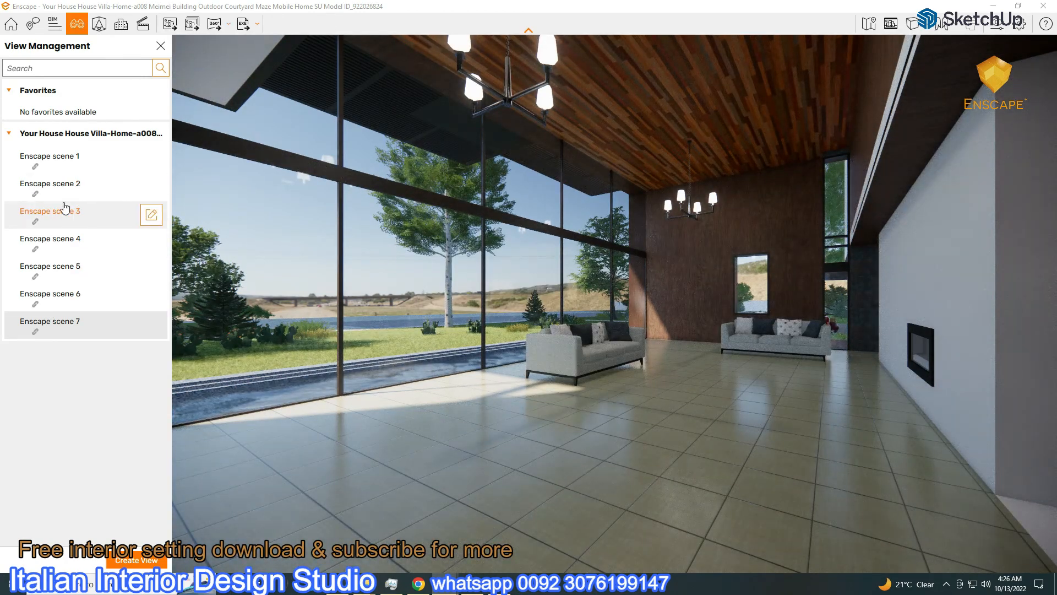
left_click(63, 213)
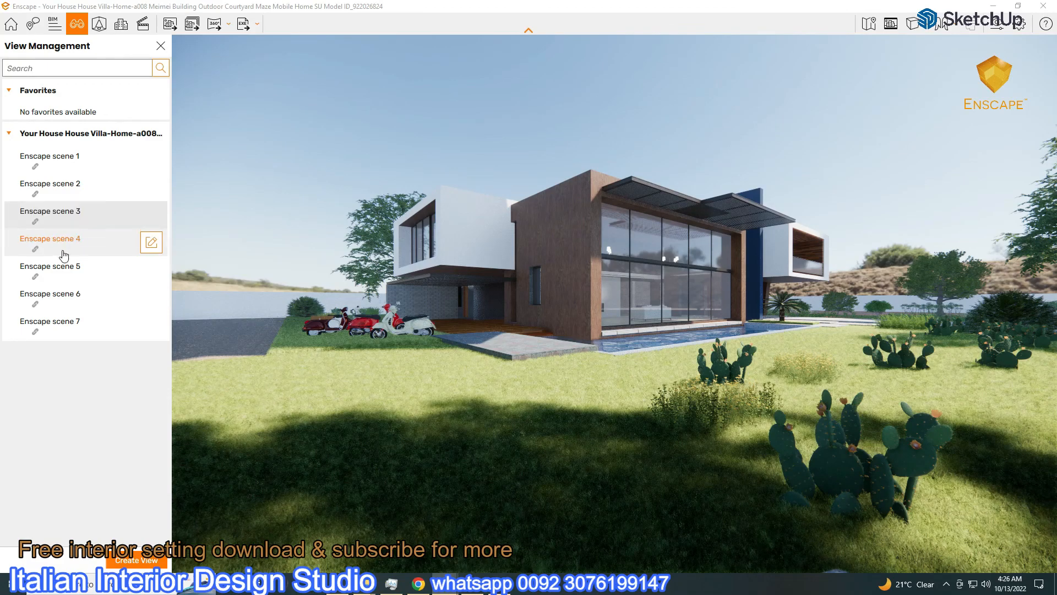
left_click(61, 324)
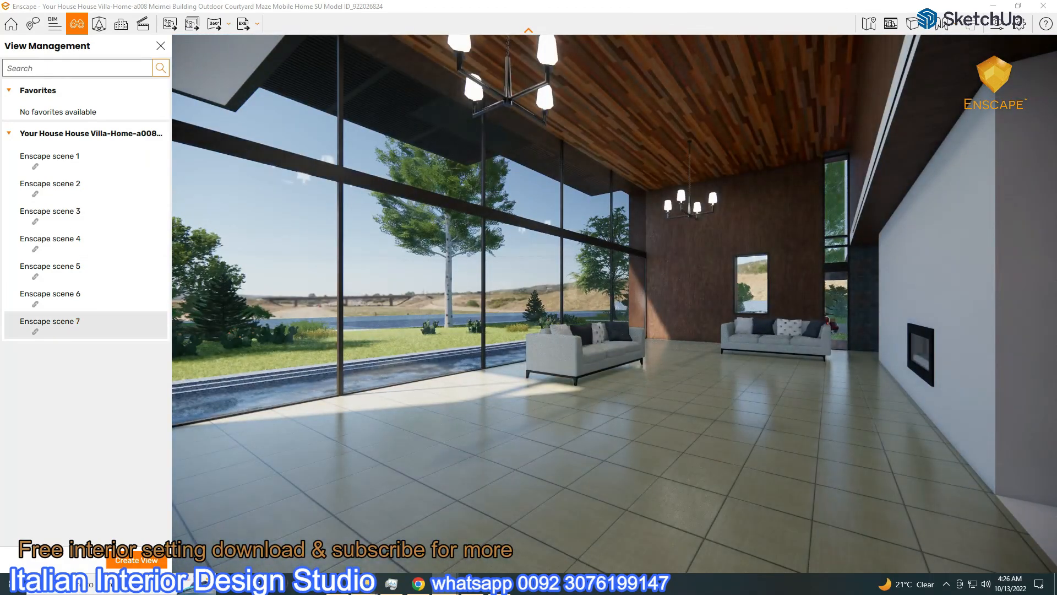
key("alt+Tab")
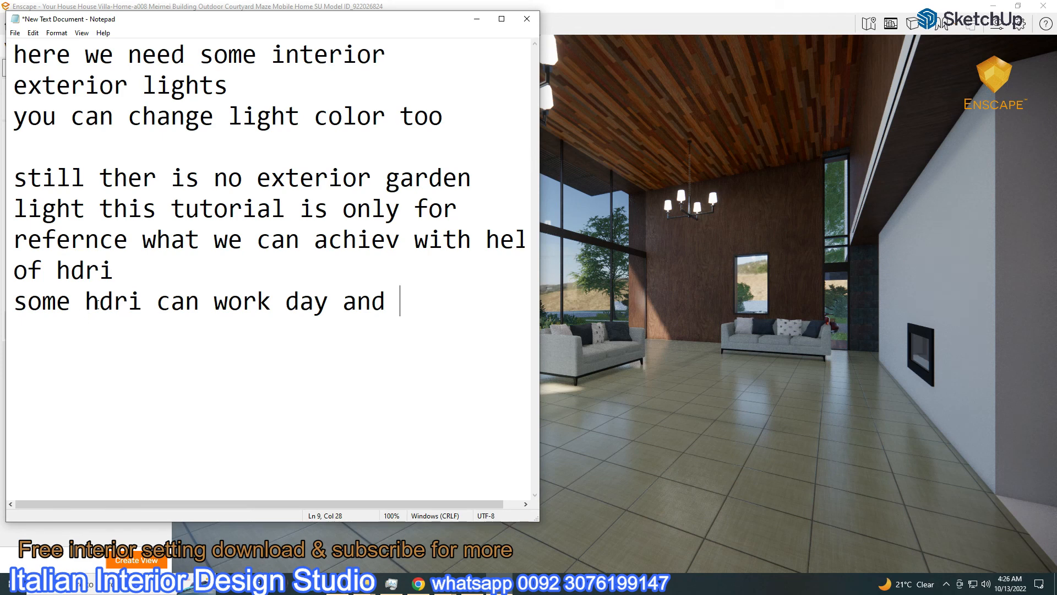
Add note lines about interior Enscape lights, ending 'can be used as per scene requirment'
type("for")
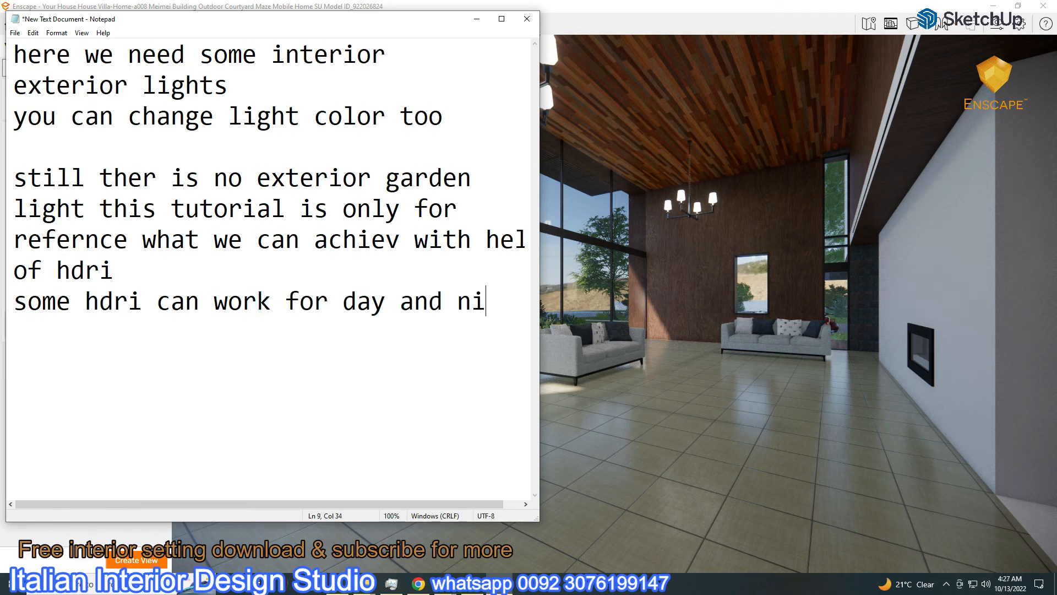
type(" day and night")
key("Return")
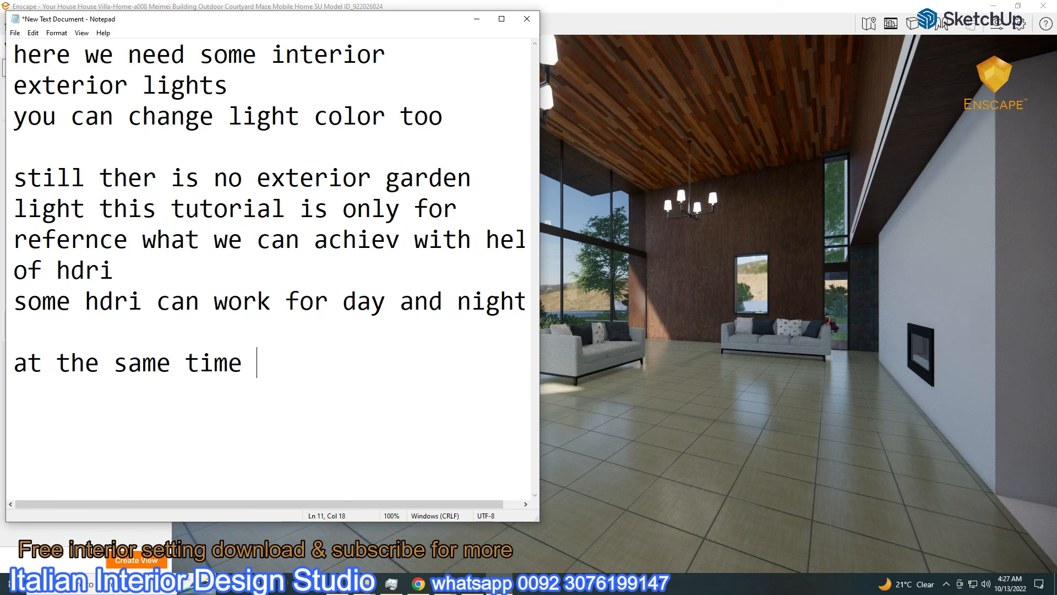
type("e in")
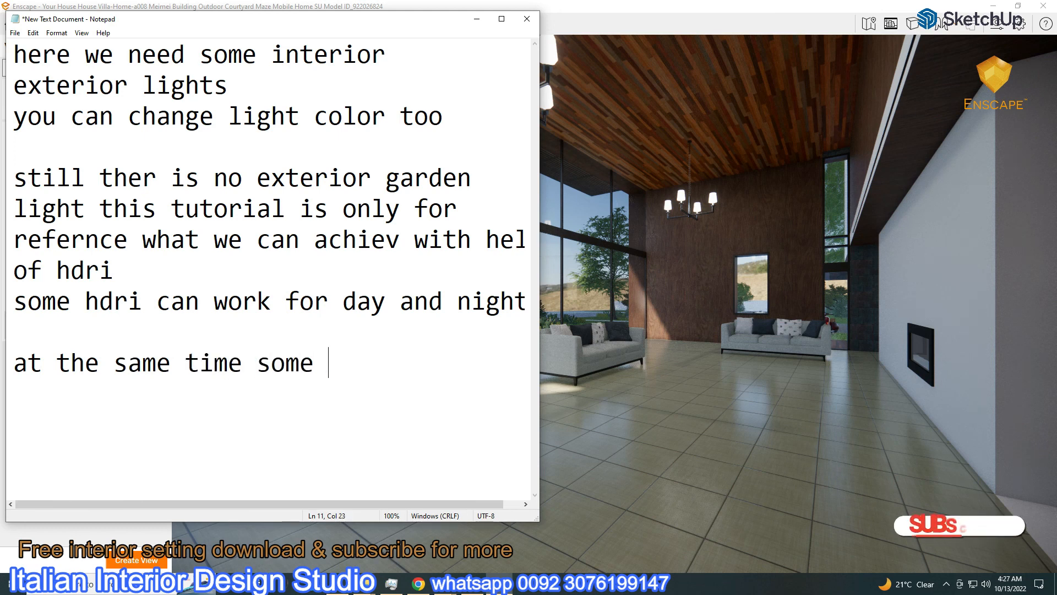
type("ter")
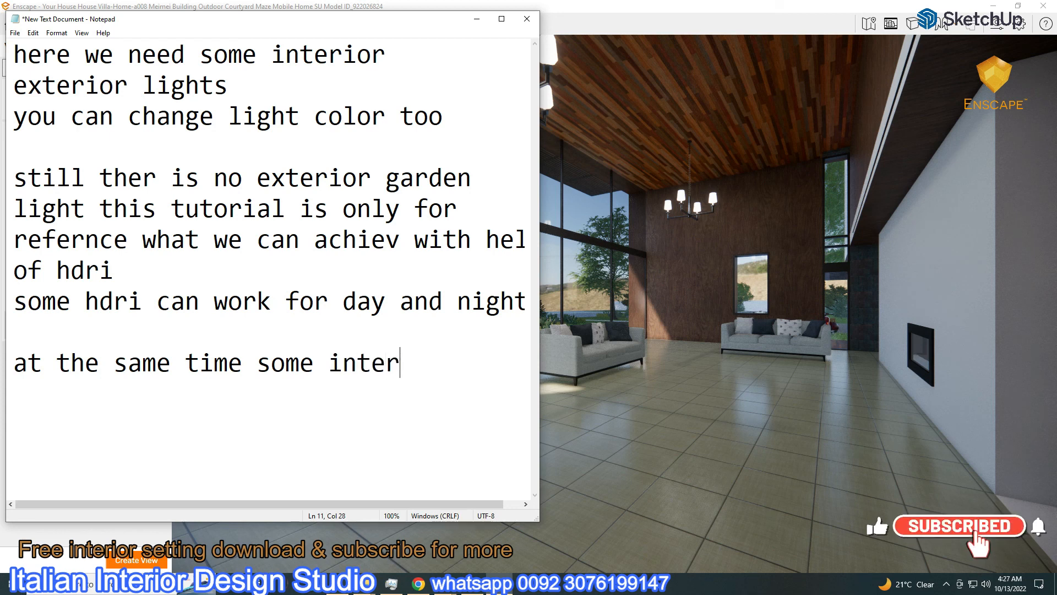
type("ior enscape")
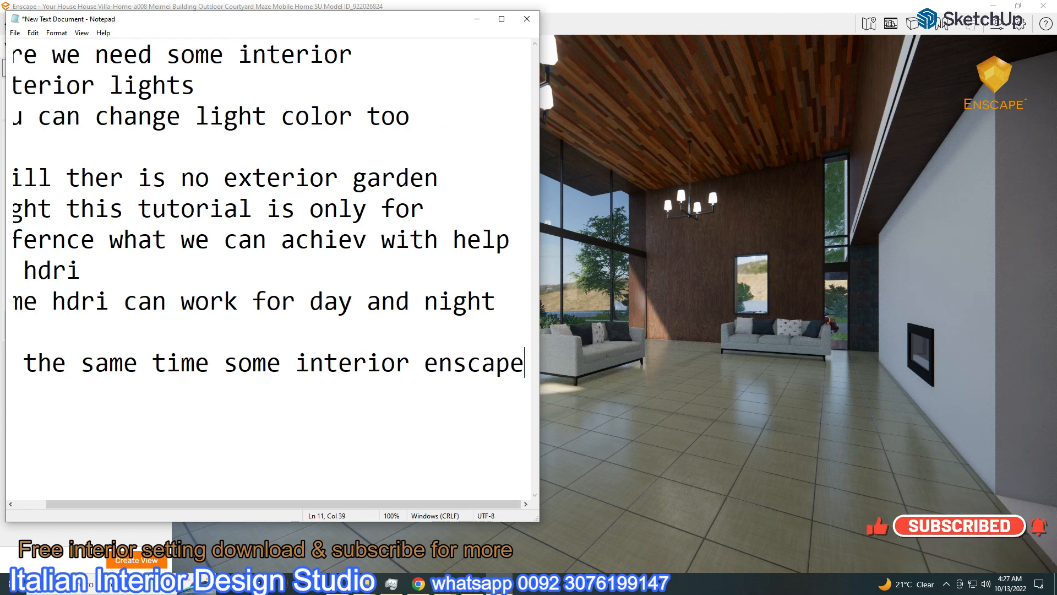
key("Return")
type("can be used as per s")
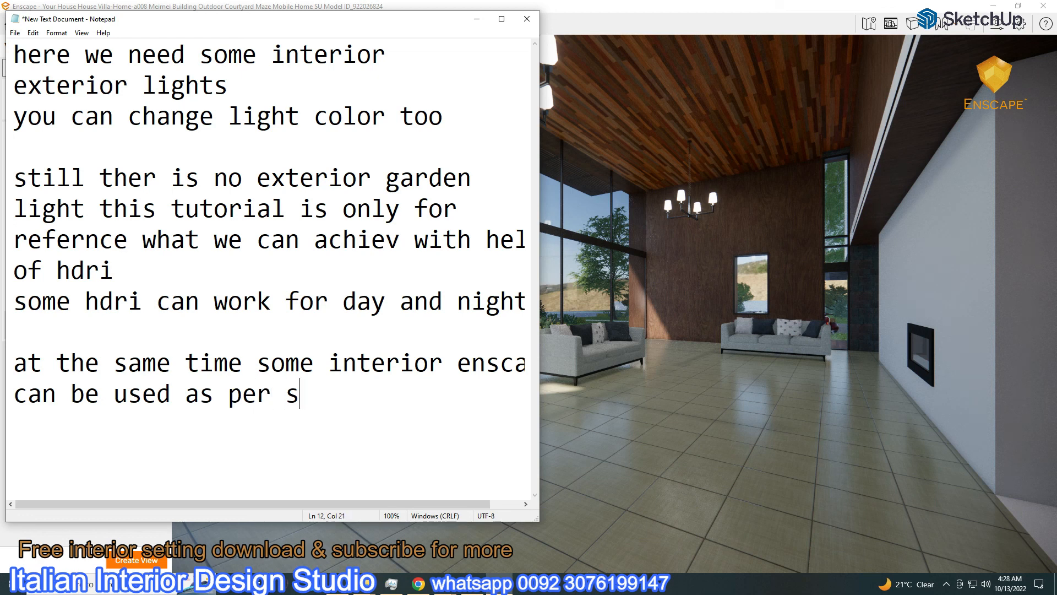
left_click_drag(288, 397, 330, 398)
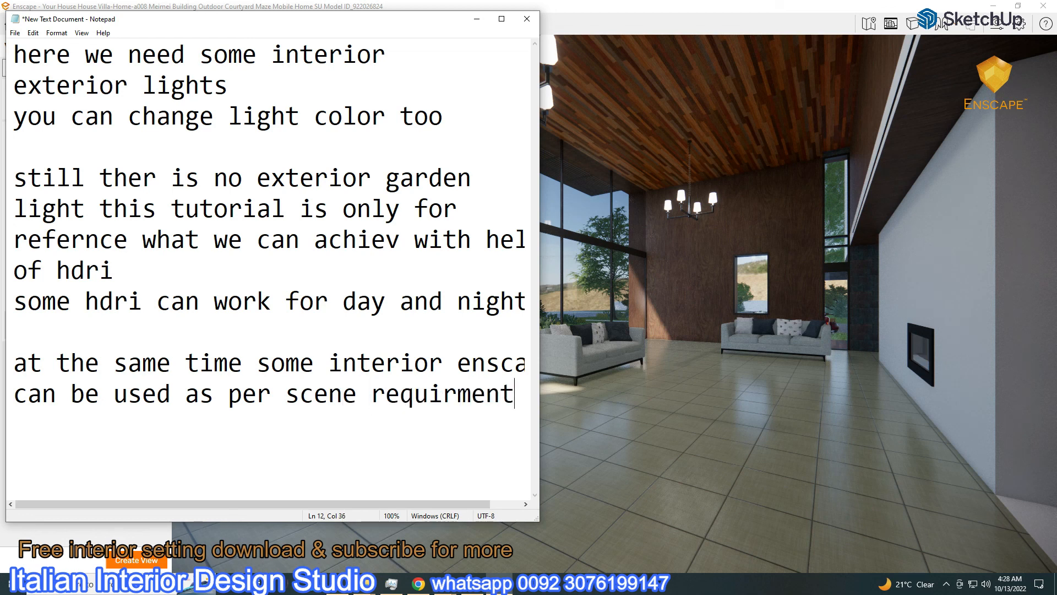
Return to Enscape and switch between exterior scene 3 and interior scene 7, ending on scene 7
left_click(477, 22)
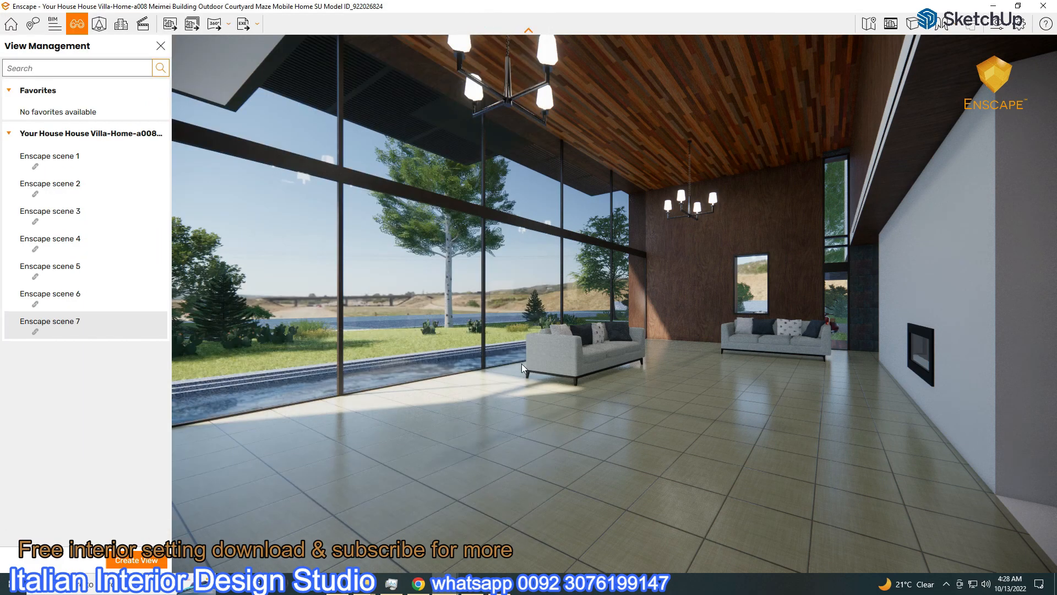
left_click(64, 211)
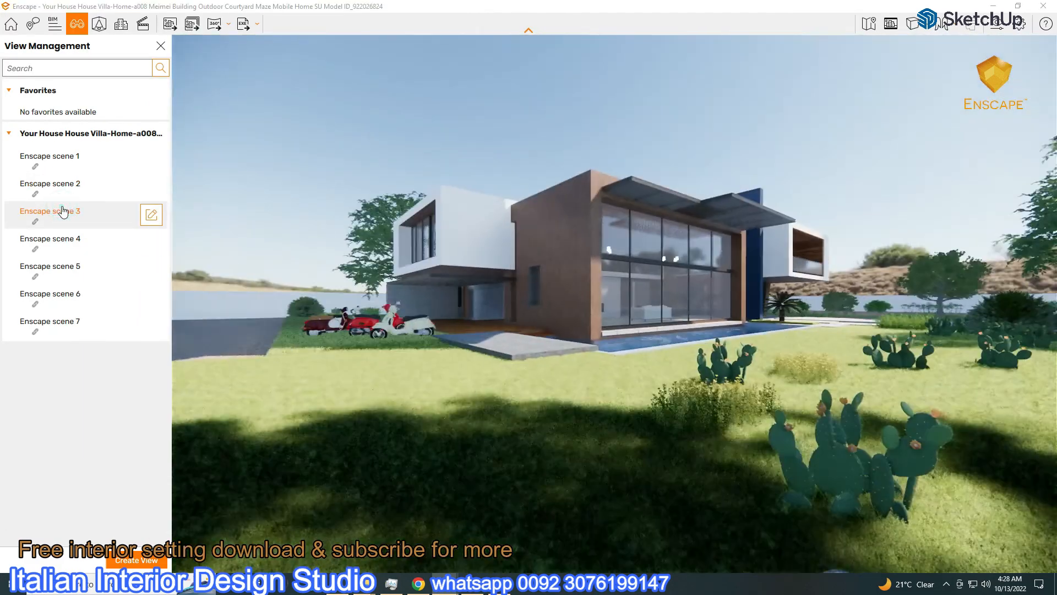
left_click(63, 325)
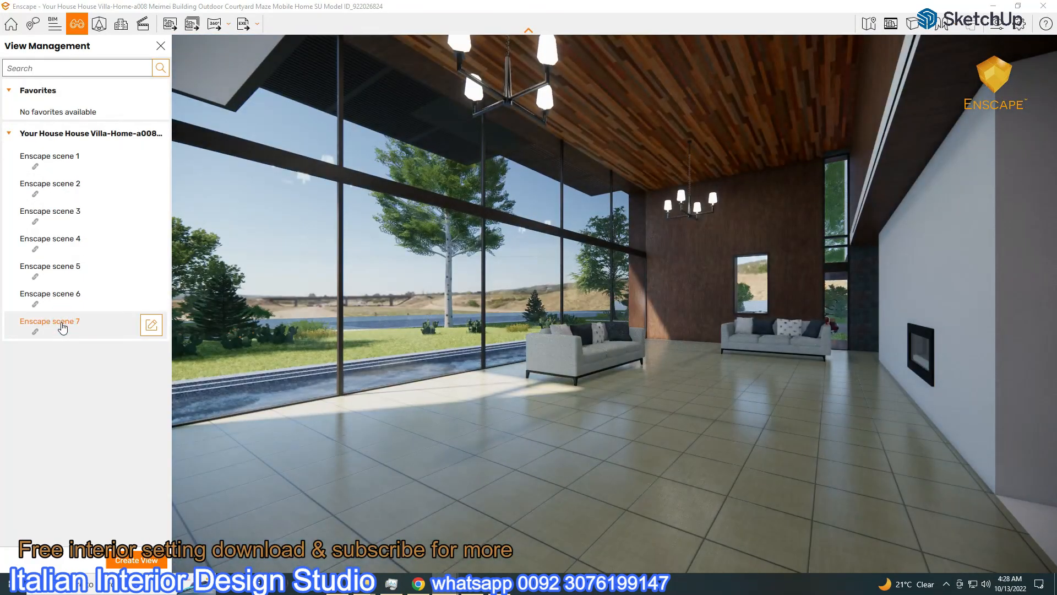
left_click(58, 214)
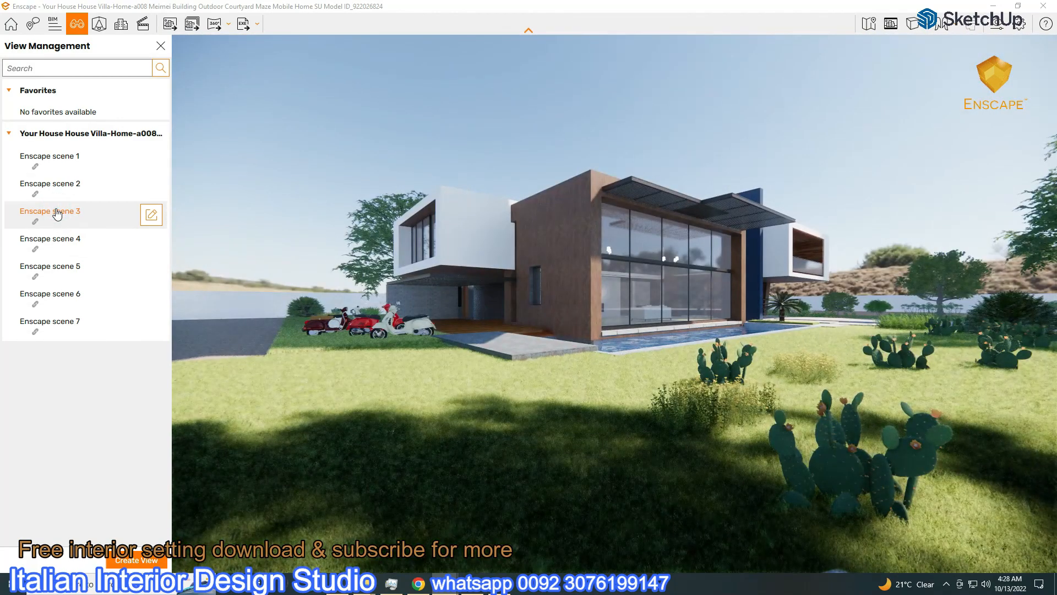
left_click(57, 323)
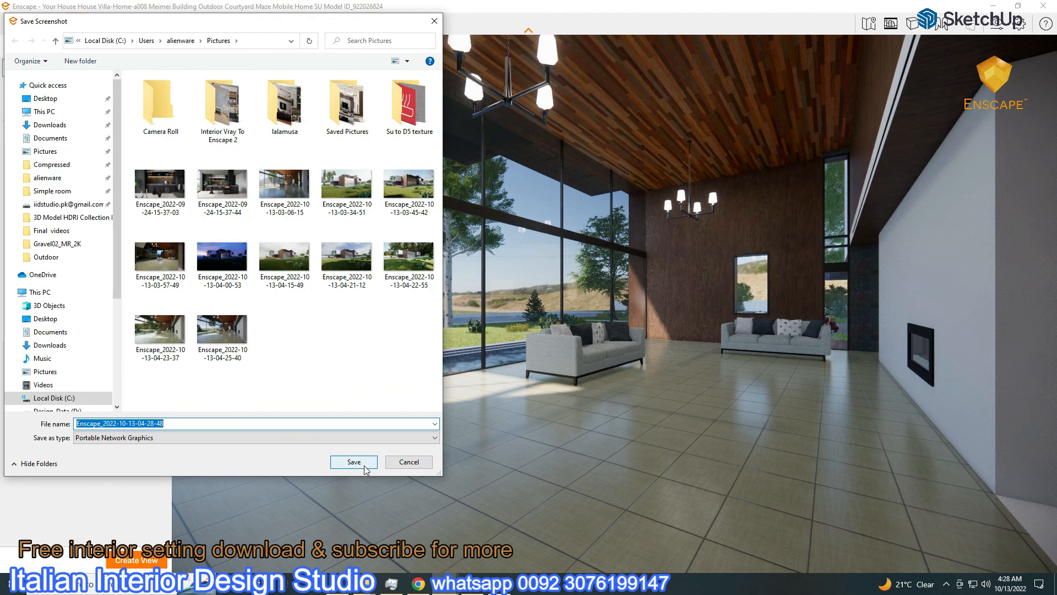
Decline overwriting the previous screenshot, then export a fresh screenshot of scene 7
right_click(226, 336)
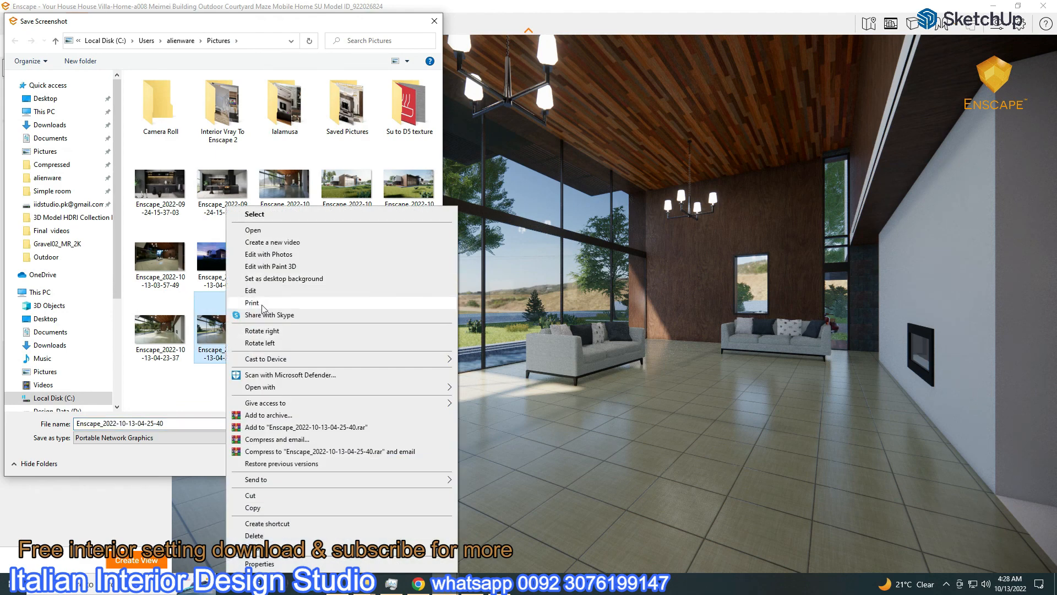
left_click(155, 385)
double_click(223, 337)
left_click(605, 296)
left_click(408, 463)
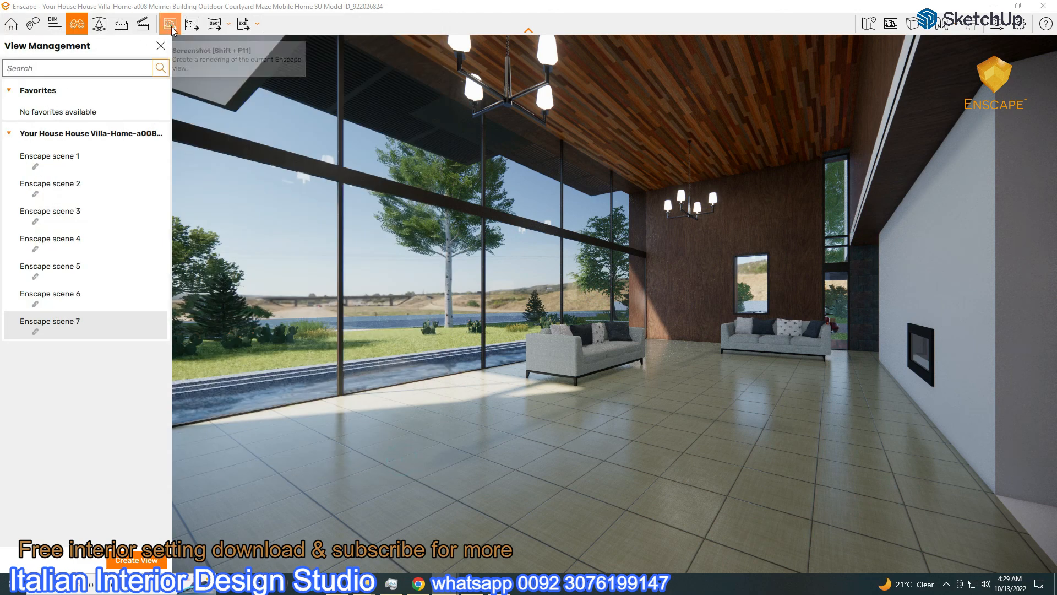
left_click(170, 25)
key("Return")
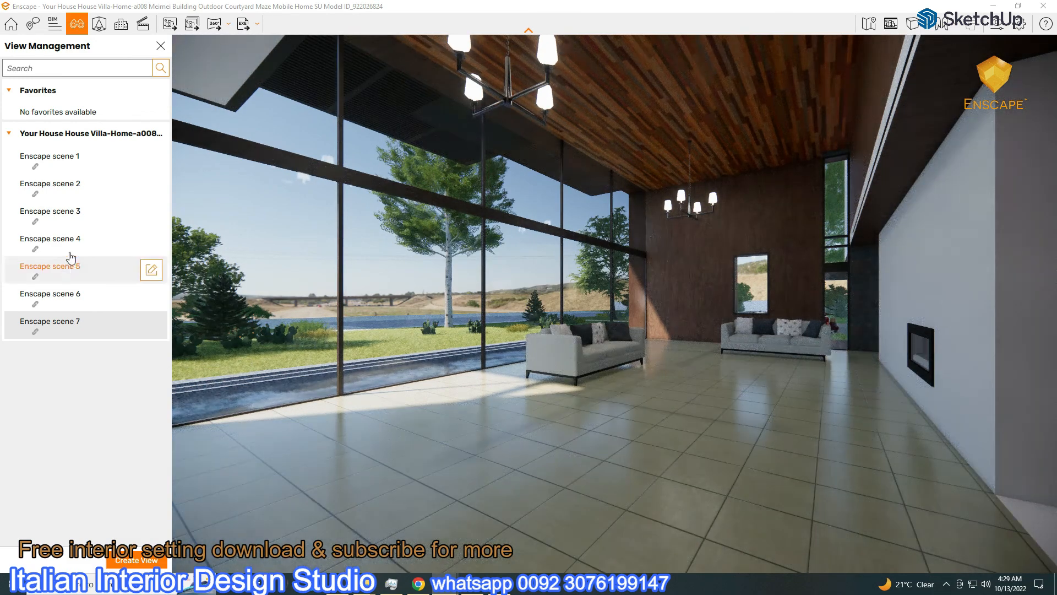
Load dikhololo_night_4k.hdr as the skybox and lower sky brightness to 130.84 Lux
left_click(996, 24)
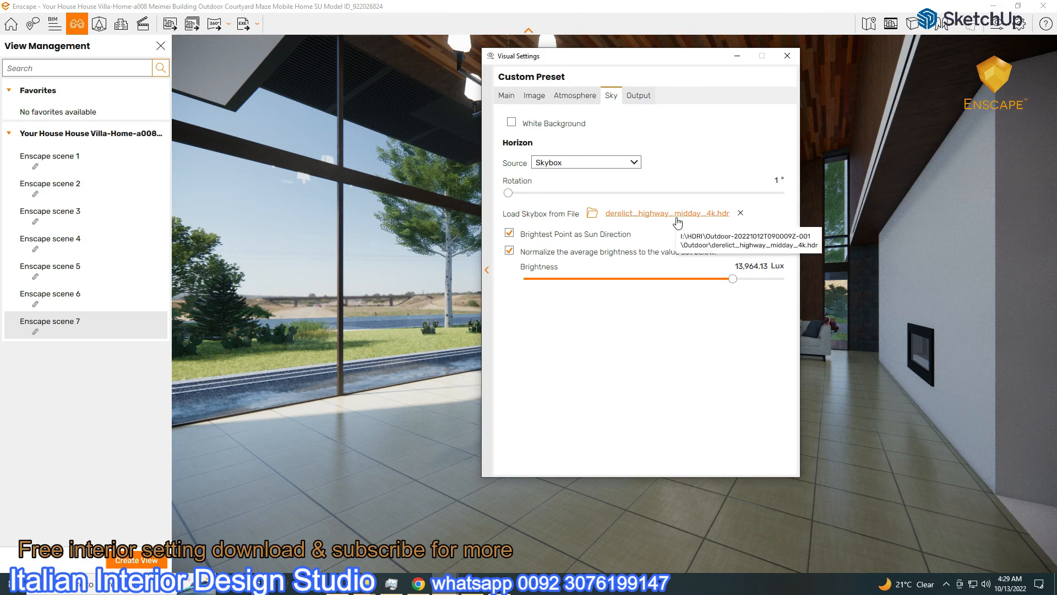
left_click(674, 225)
left_click_drag(608, 377, 608, 453)
left_click(523, 402)
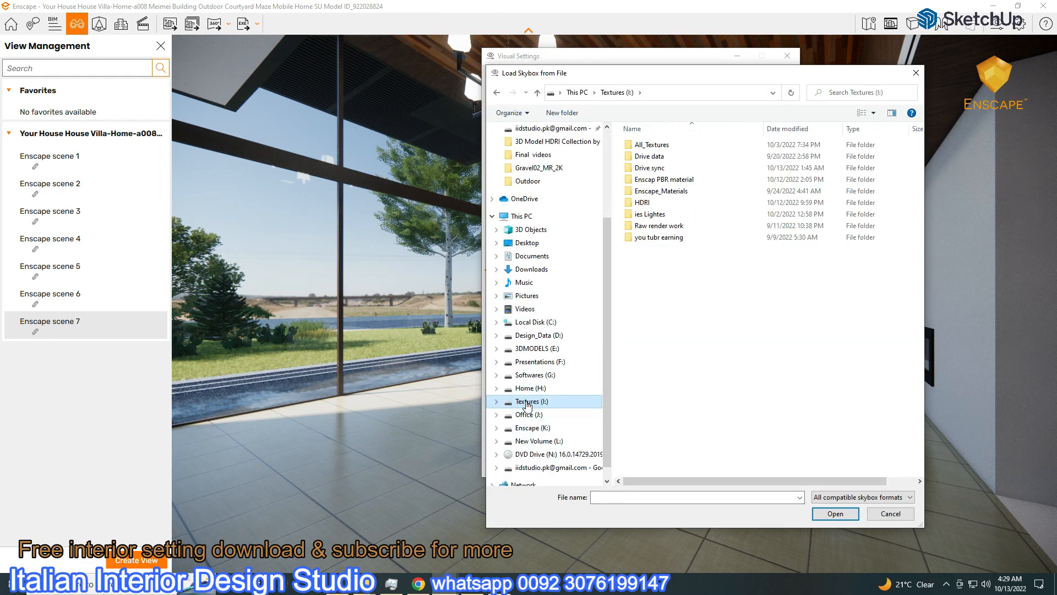
double_click(644, 204)
double_click(682, 249)
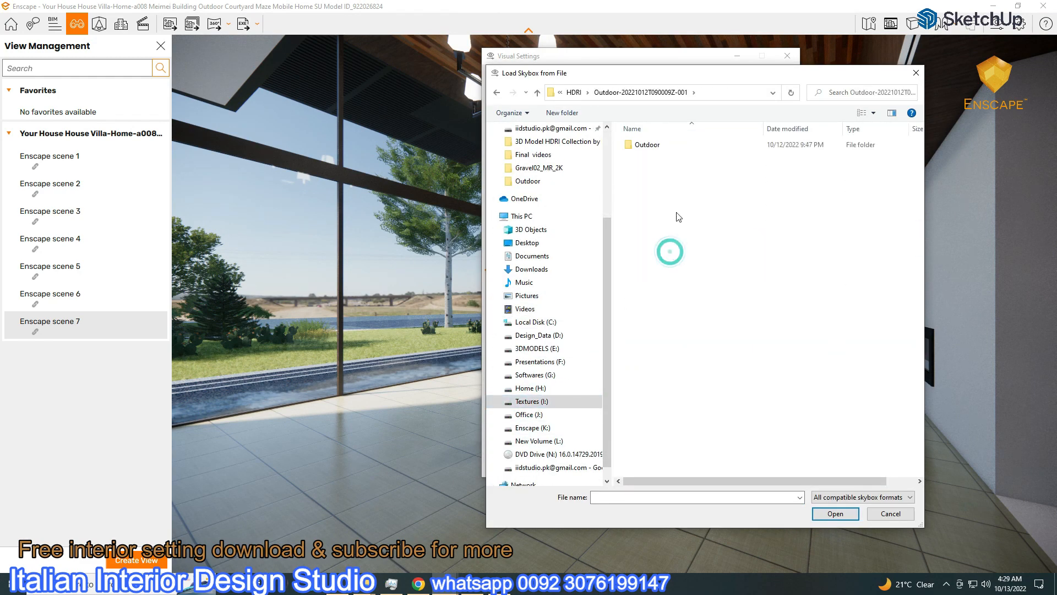
double_click(642, 144)
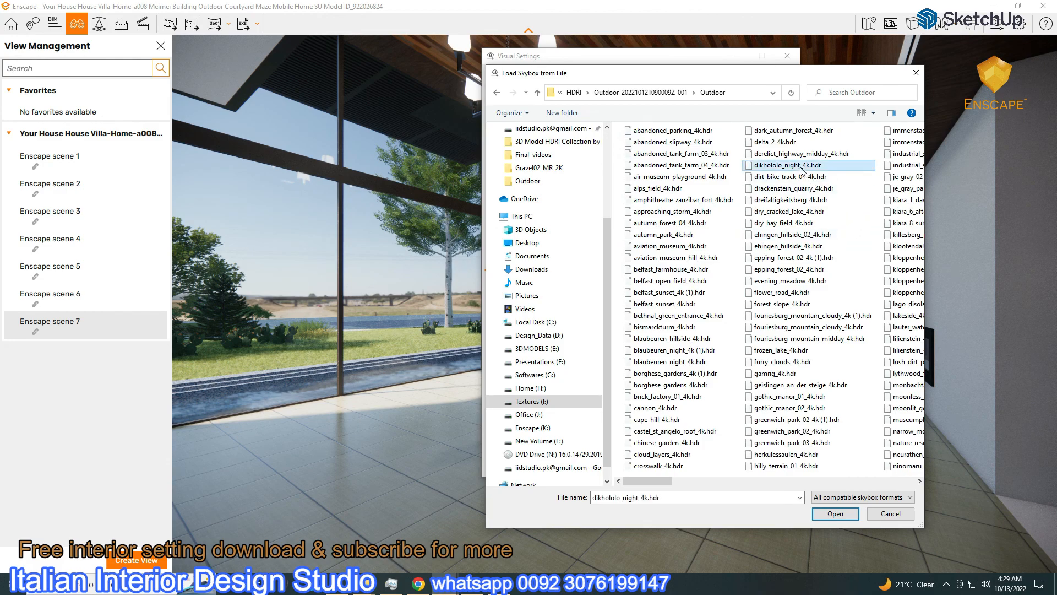
double_click(801, 167)
left_click_drag(732, 278, 652, 291)
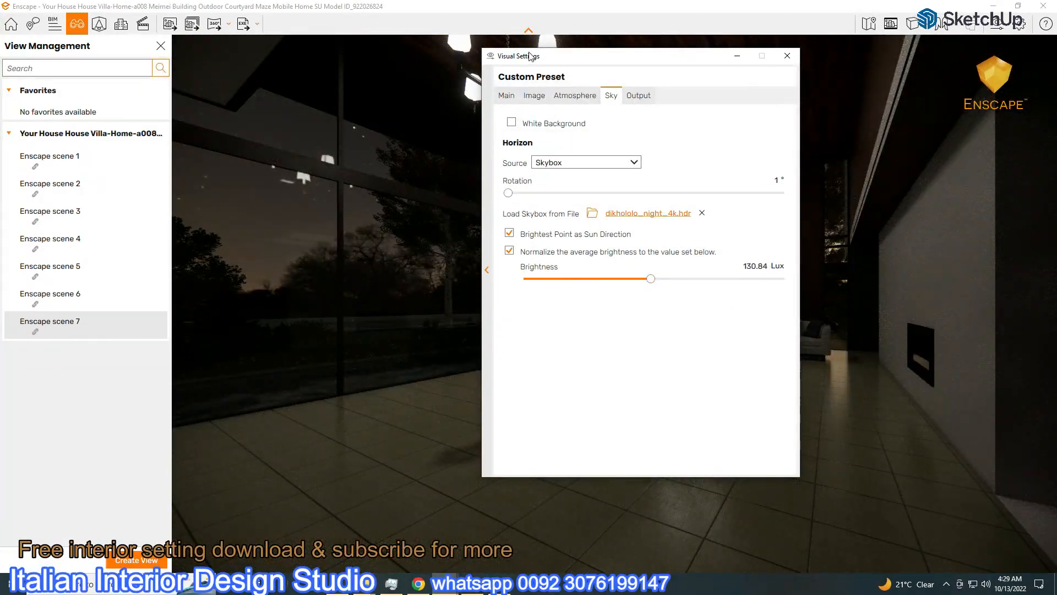
Lower exposure to 46%, rotate the sky to 182°, and raise artificial light brightness to 142%
left_click_drag(530, 55, 741, 86)
left_click(716, 126)
left_click_drag(859, 301, 846, 300)
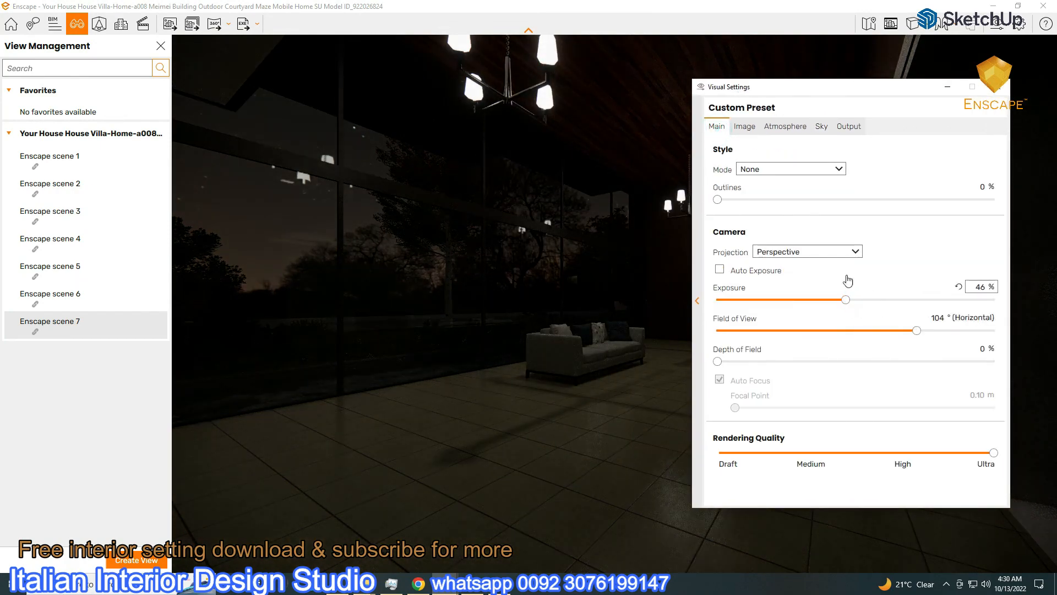
left_click(821, 126)
left_click_drag(718, 224, 868, 244)
left_click(785, 126)
left_click_drag(854, 371, 943, 384)
Dim the night sky brightness further and rotate the sky to 313°
left_click_drag(779, 91, 83, 60)
left_click(125, 96)
left_click_drag(164, 284, 151, 279)
left_click_drag(178, 57, 926, 75)
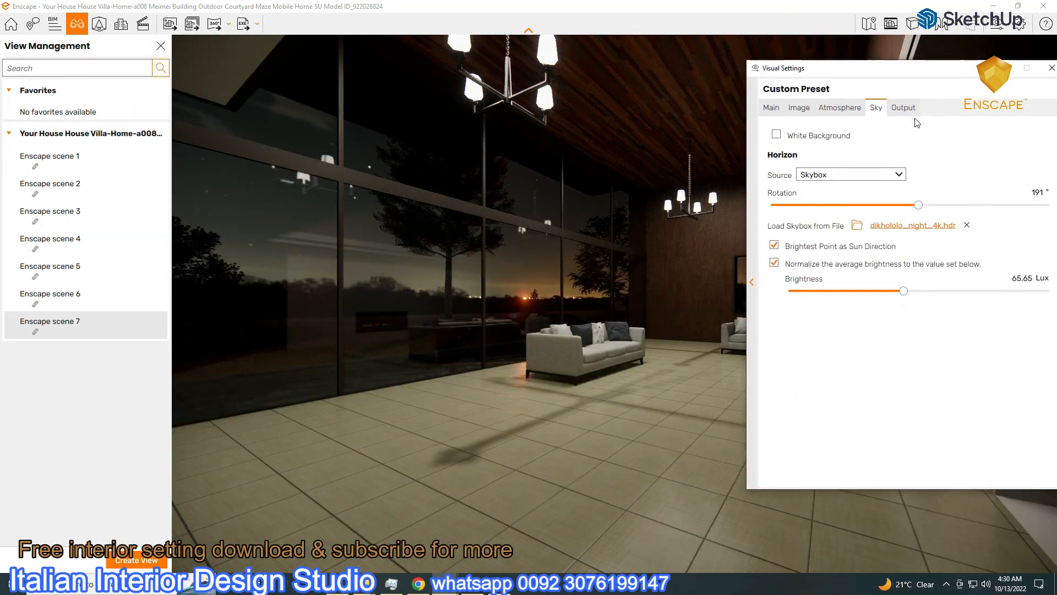
left_click_drag(923, 207, 912, 230)
Brighten exposure slightly, set artificial light brightness to about 145%, and close the visual settings
left_click_drag(912, 68, 993, 205)
left_click(810, 245)
mouse_move(940, 418)
left_mouse_down()
mouse_move(962, 421)
mouse_move(953, 428)
left_mouse_up()
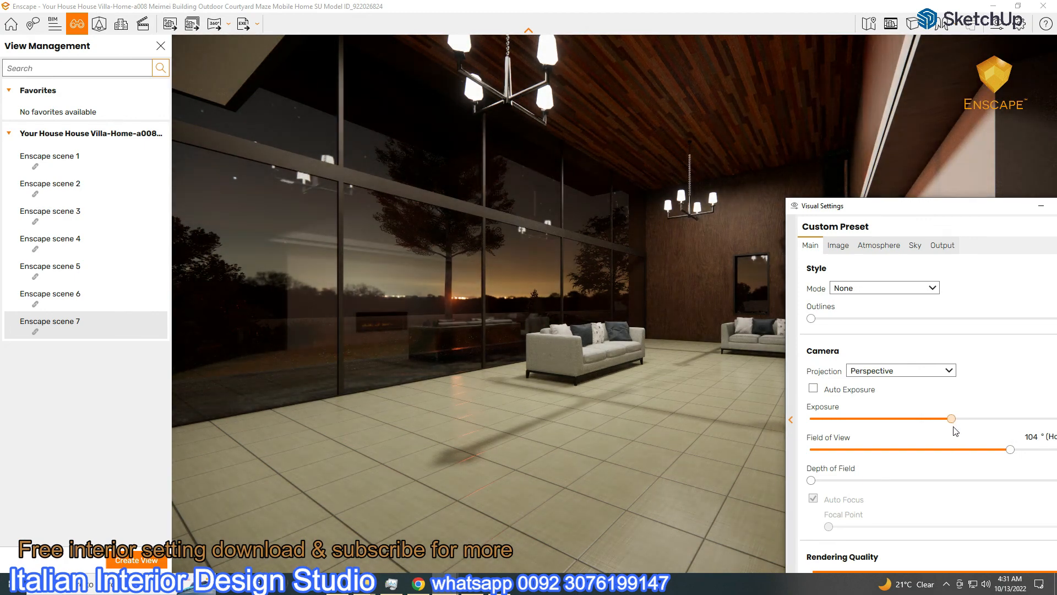
left_click_drag(922, 210, 515, 184)
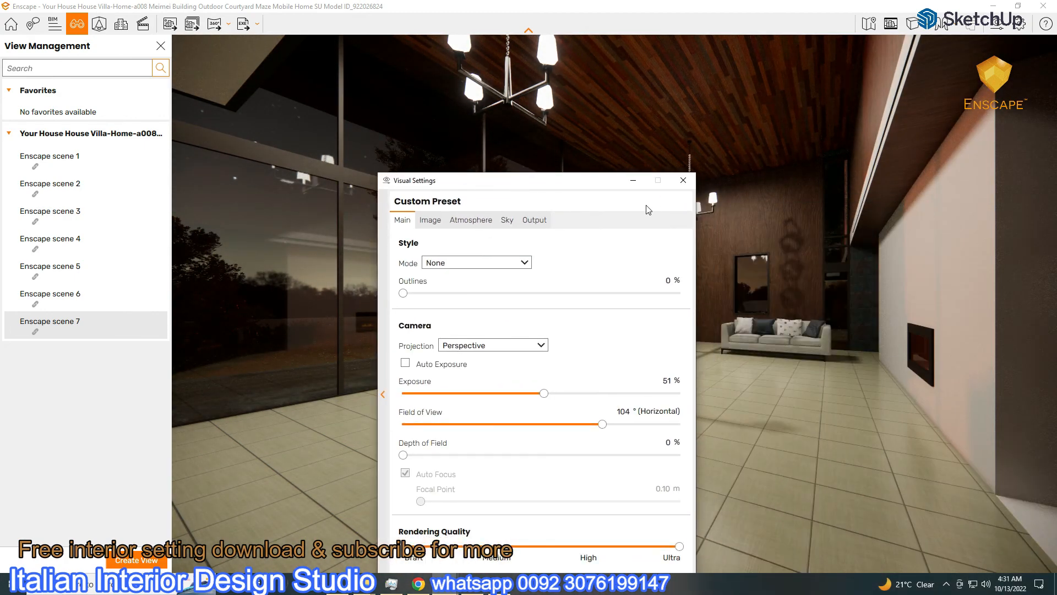
left_click(470, 220)
left_click_drag(633, 464, 606, 465)
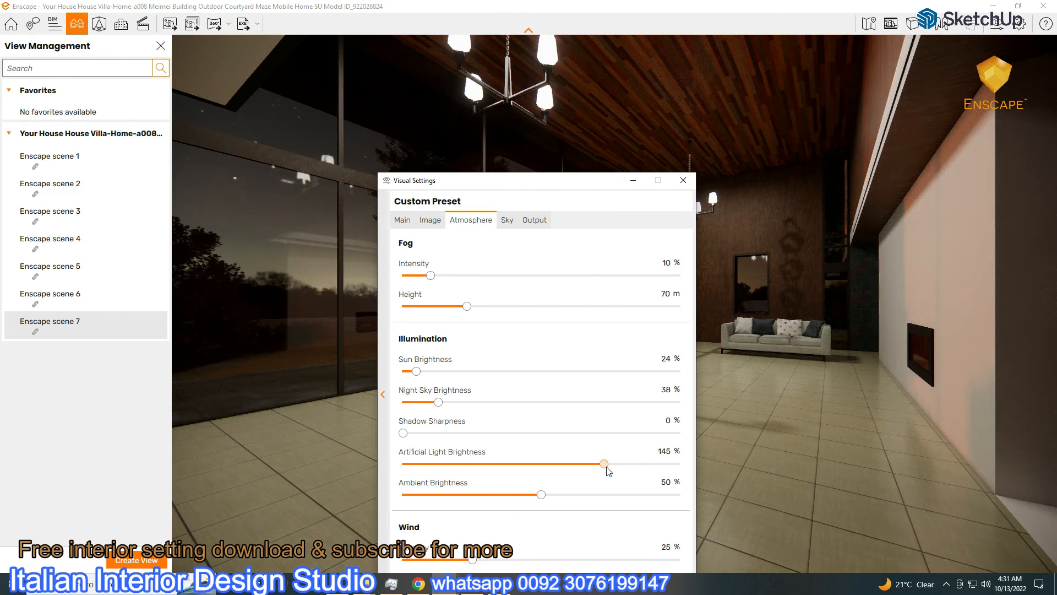
left_click_drag(572, 187, 719, 261)
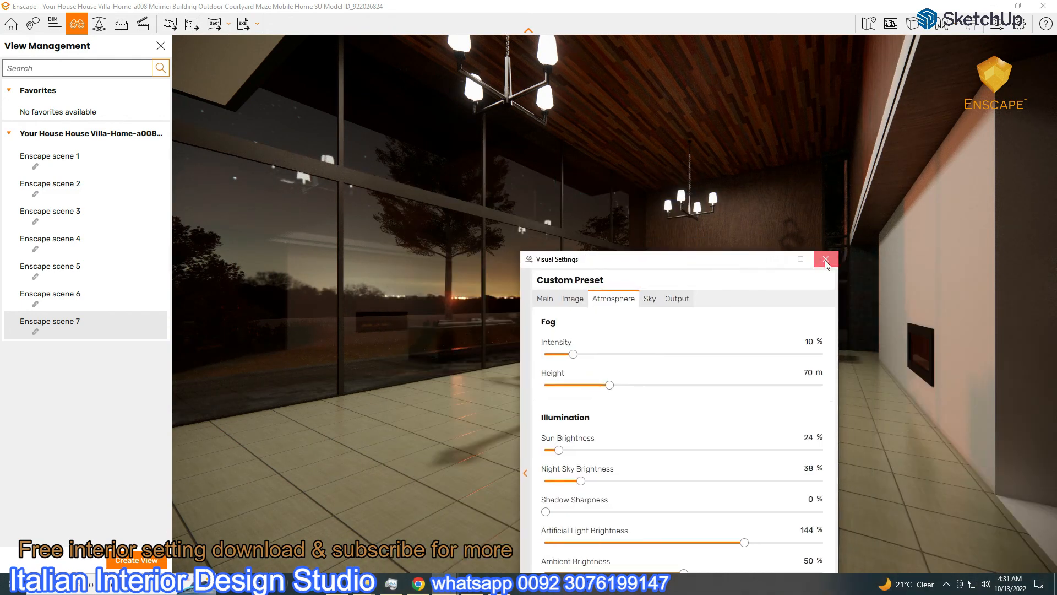
left_click(826, 260)
Maximise the render window and save a screenshot of the night interior
left_click(1018, 6)
left_click(1019, 6)
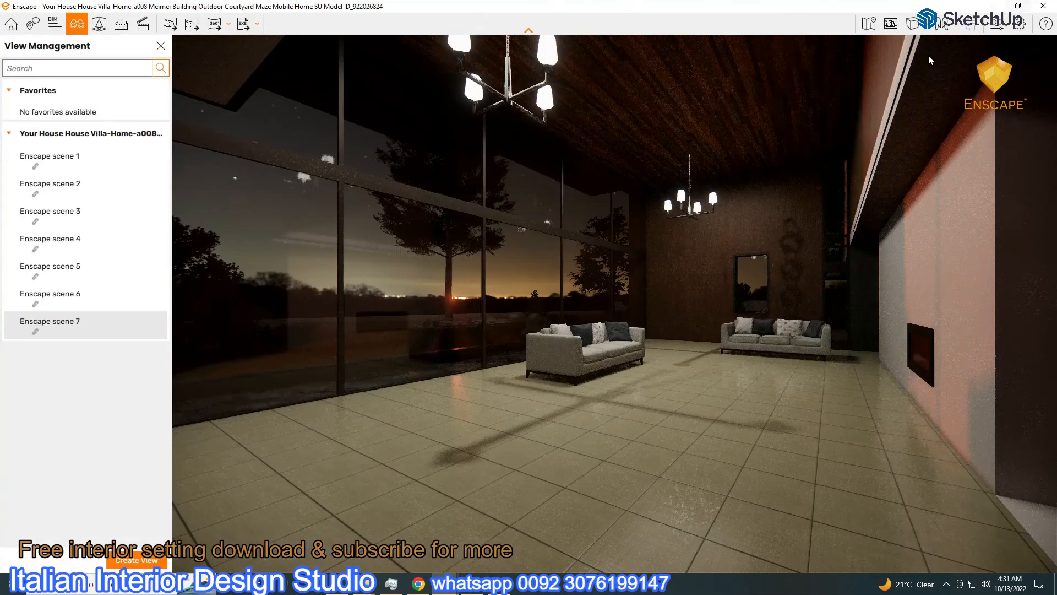
left_click(169, 26)
left_click(356, 463)
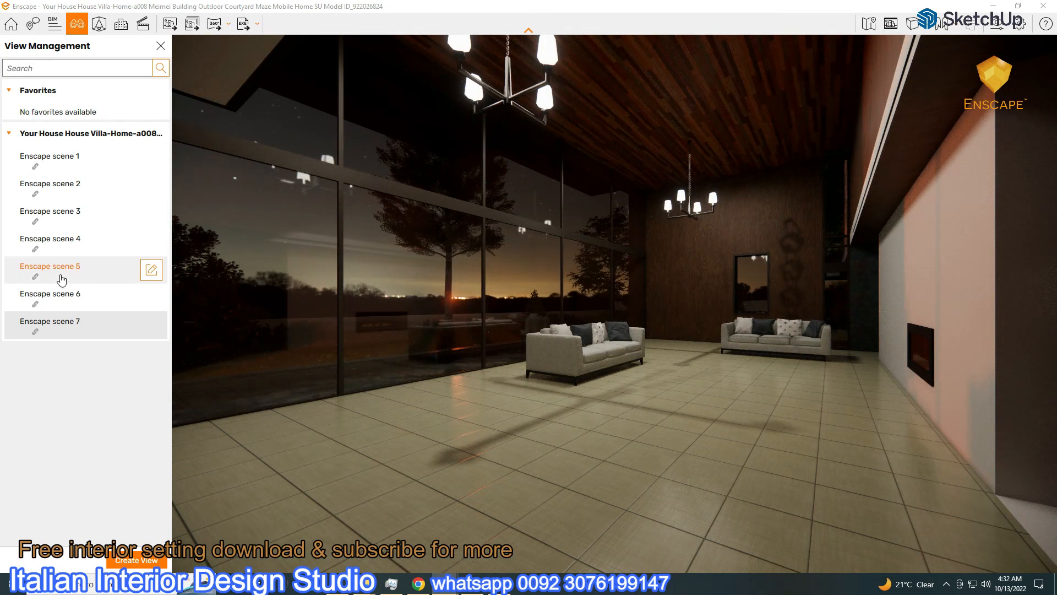
Switch to exterior scene 3 and rotate the sky to 360° in Visual Settings
left_click(55, 214)
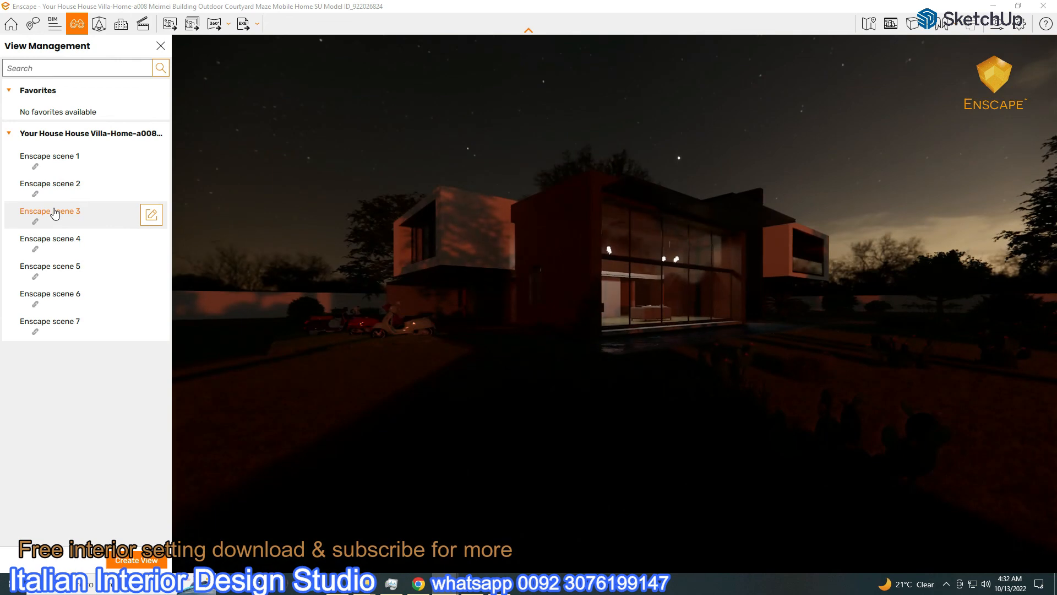
left_click(997, 24)
left_click(645, 298)
left_click_drag(738, 396, 801, 414)
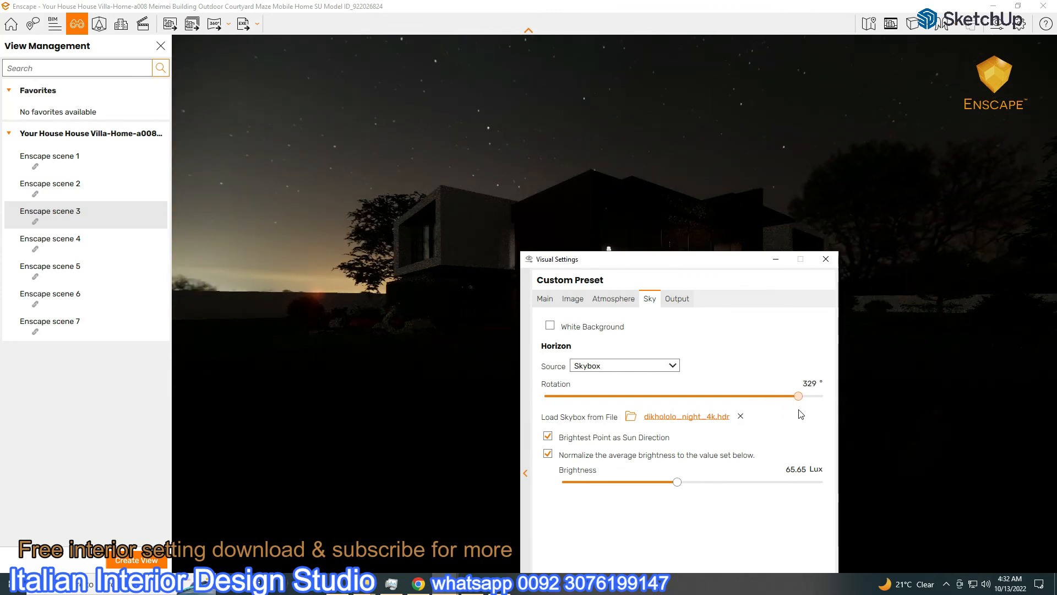
left_click_drag(681, 269, 309, 145)
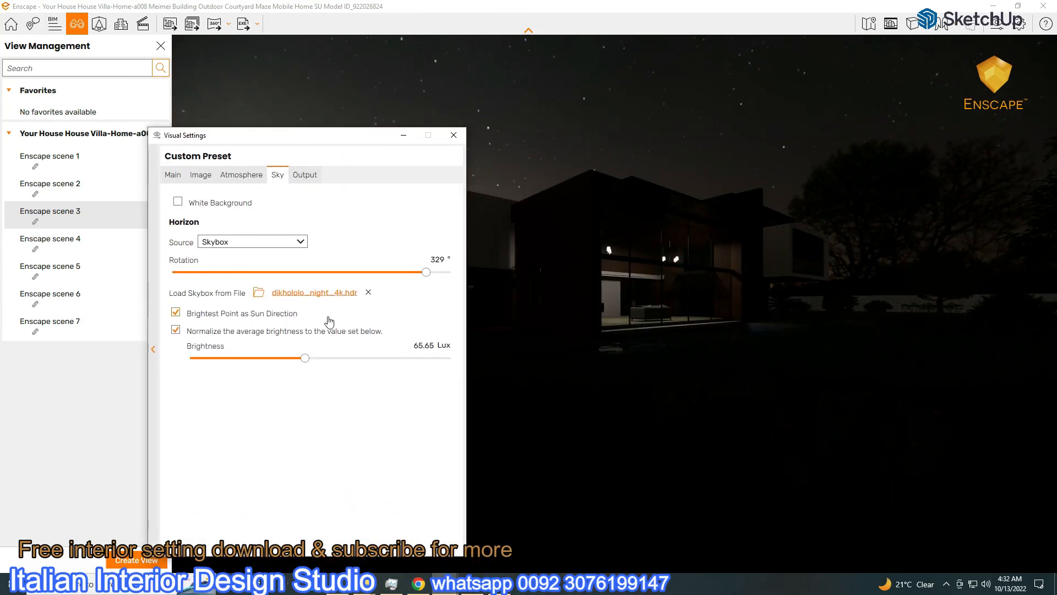
left_click_drag(426, 273, 456, 282)
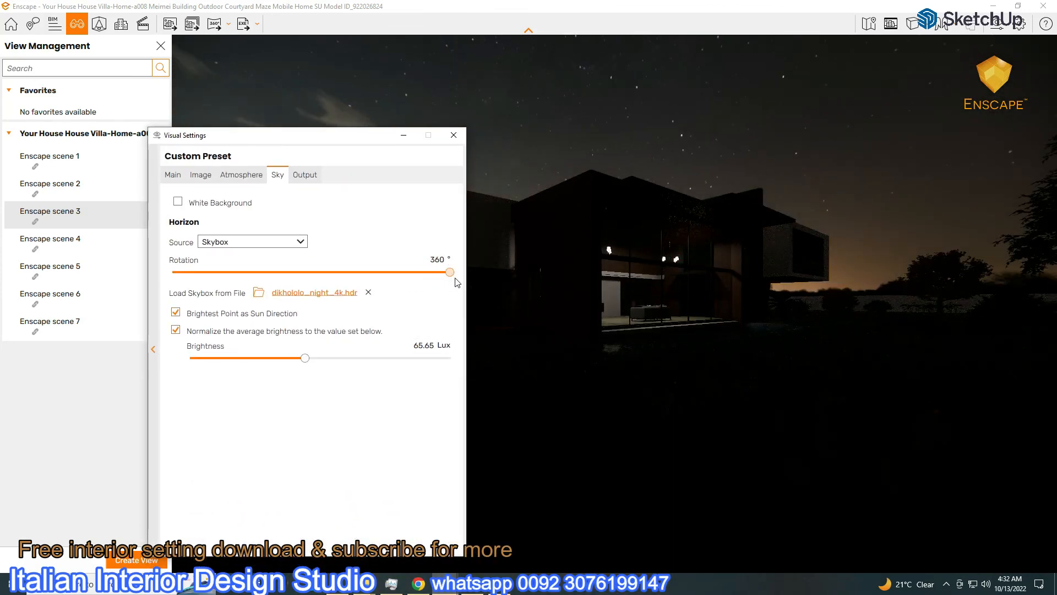
left_click_drag(343, 139, 911, 140)
Raise exposure to about 53% and set sky brightness to 31.93 Lux
left_click(741, 176)
left_click_drag(881, 350, 903, 355)
left_click(846, 176)
left_click(741, 176)
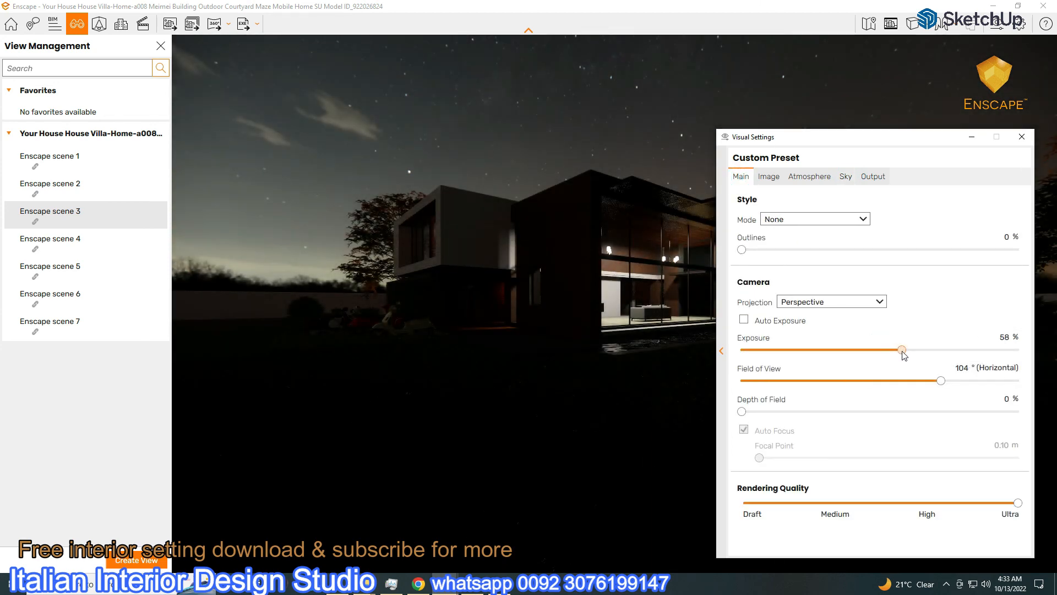
left_click(845, 176)
left_click_drag(856, 365, 872, 369)
left_click_drag(810, 145, 263, 73)
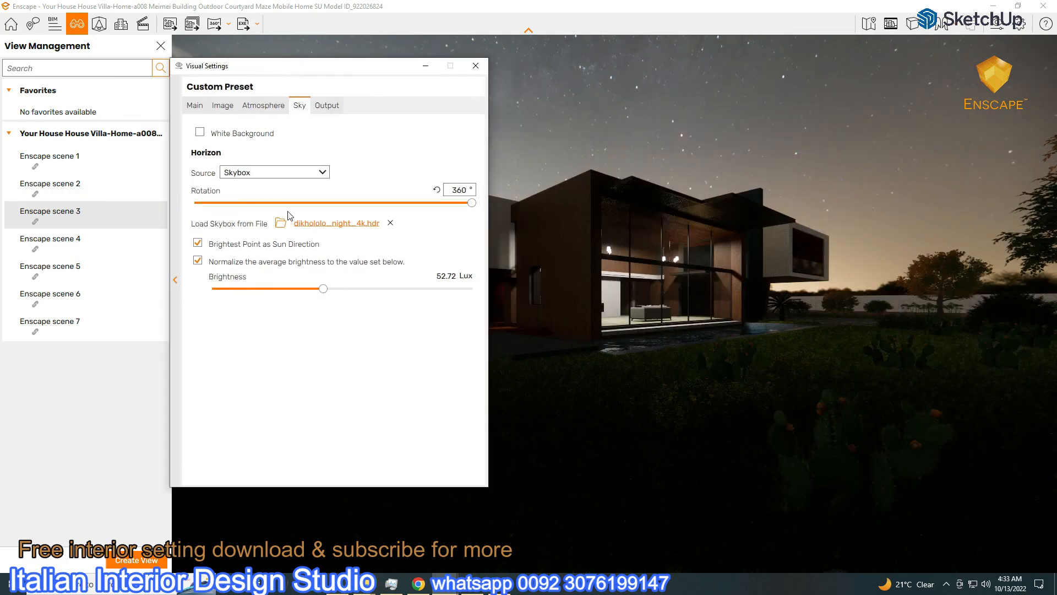
left_click_drag(323, 289, 349, 279)
Boost the night sky brightness and lower sun brightness to about 15%
left_click(195, 105)
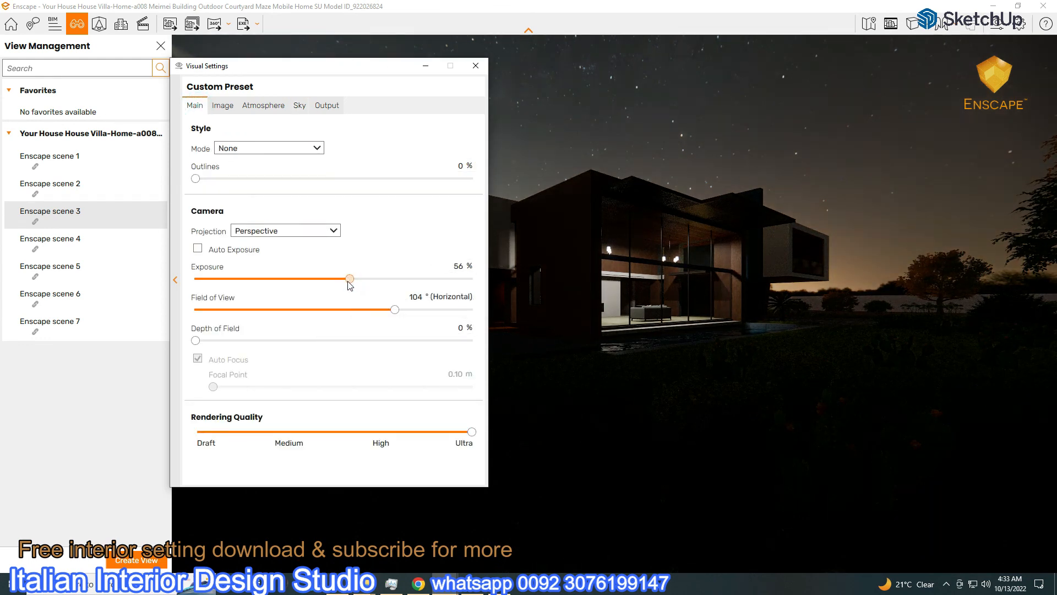
left_click(263, 106)
left_click_drag(228, 287, 366, 300)
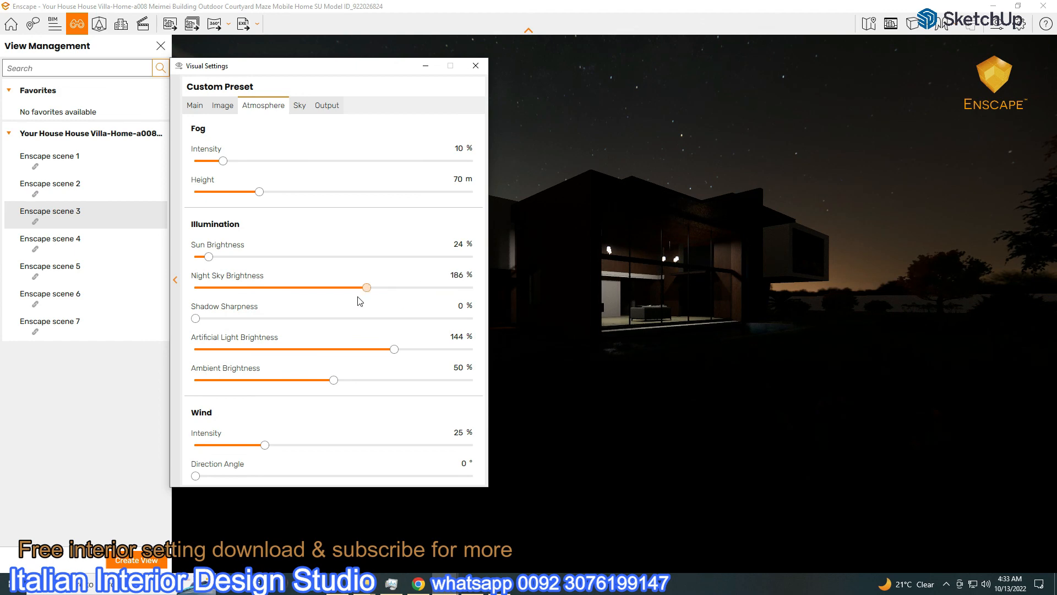
left_click_drag(208, 256, 202, 261)
left_click_drag(377, 68, 950, 151)
Replace the notes with 'here we need some exterior night lights' and open Enscape's Asset Library
left_click(499, 583)
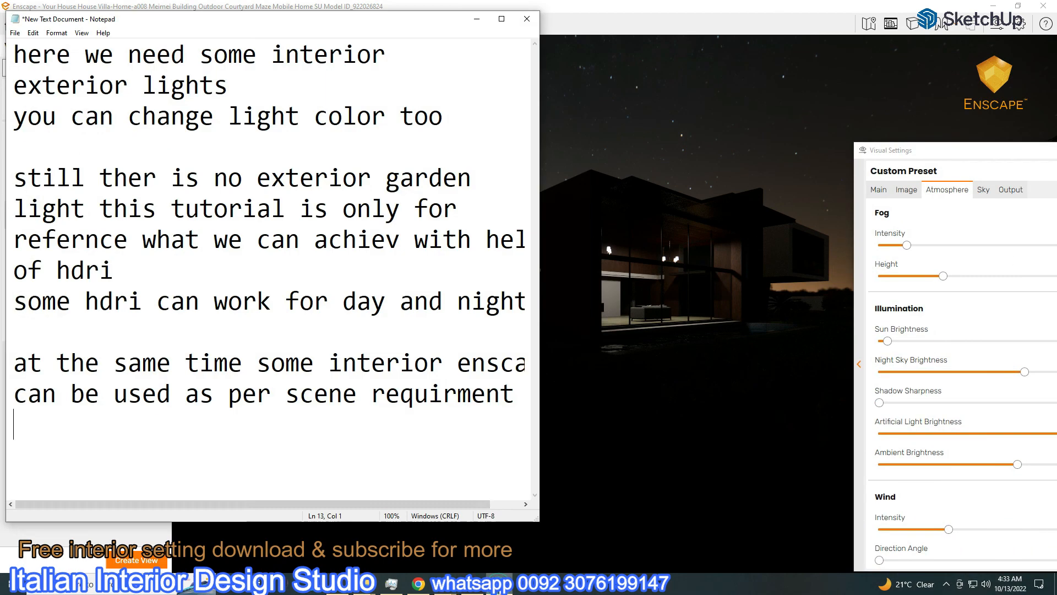
key("ctrl+a")
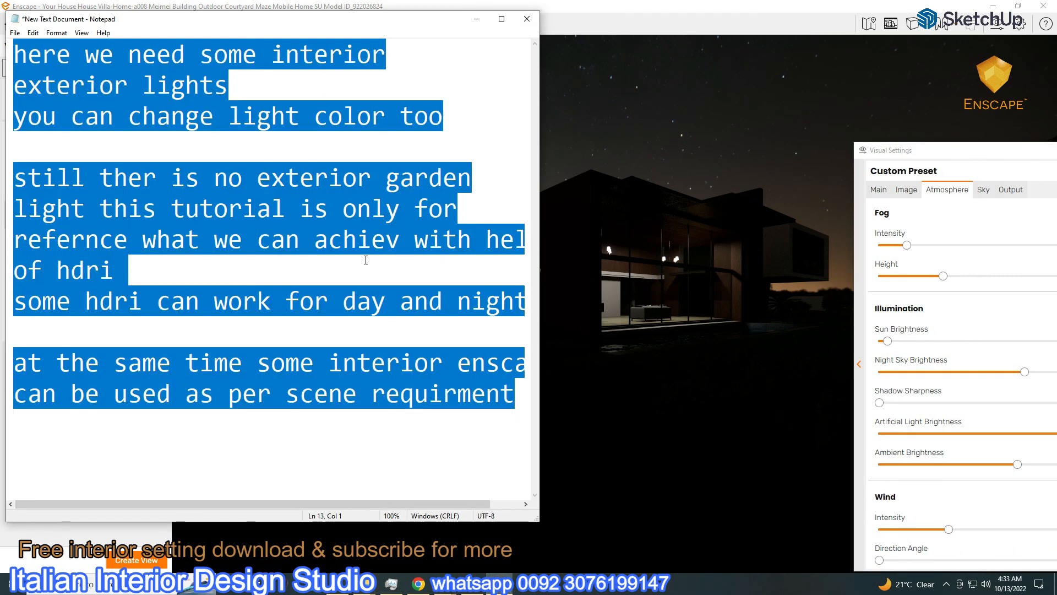
key("Delete")
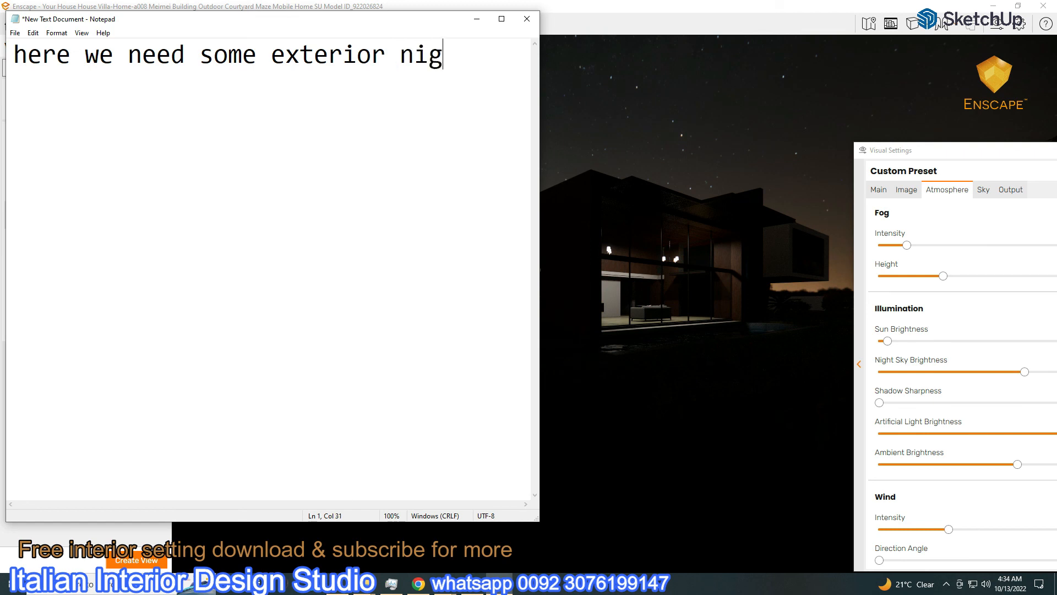
type("li")
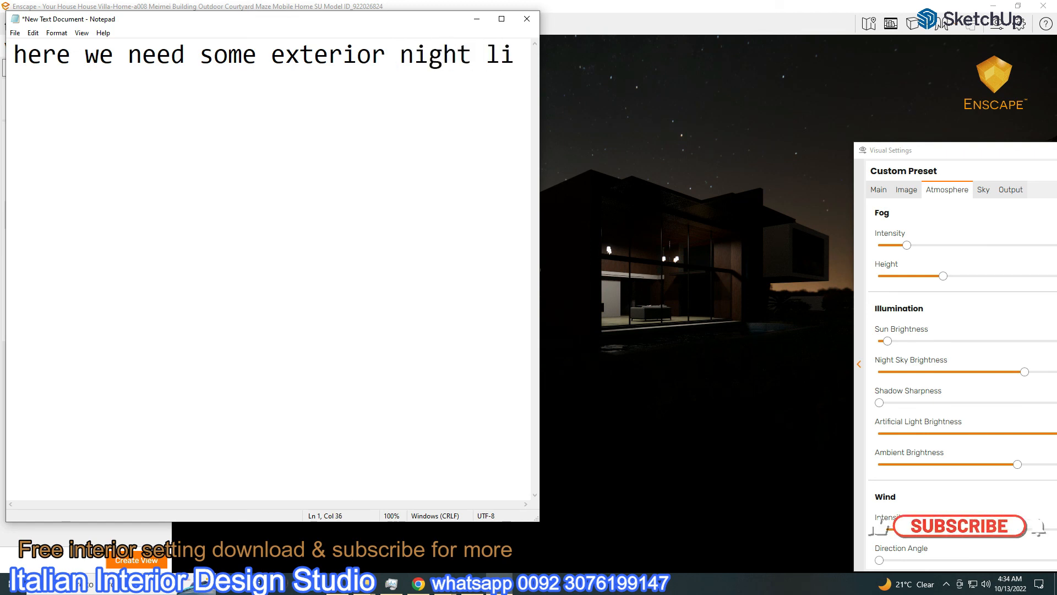
type("ghts")
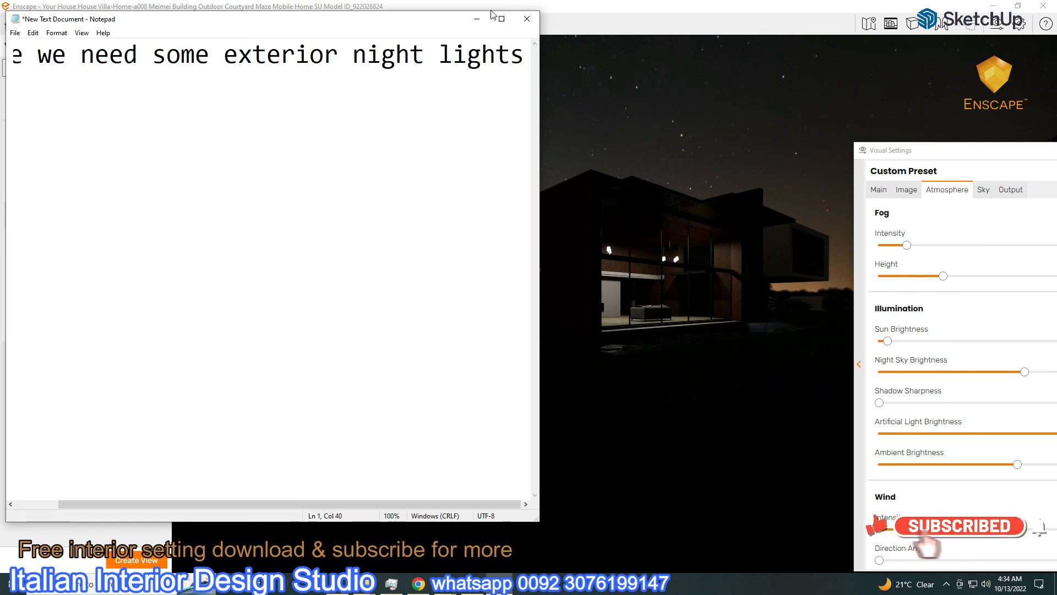
left_click(495, 424)
left_click(99, 23)
left_click(93, 68)
Browse the Asset Library for exterior lights and place a garden bollard light on the lawn
type("e")
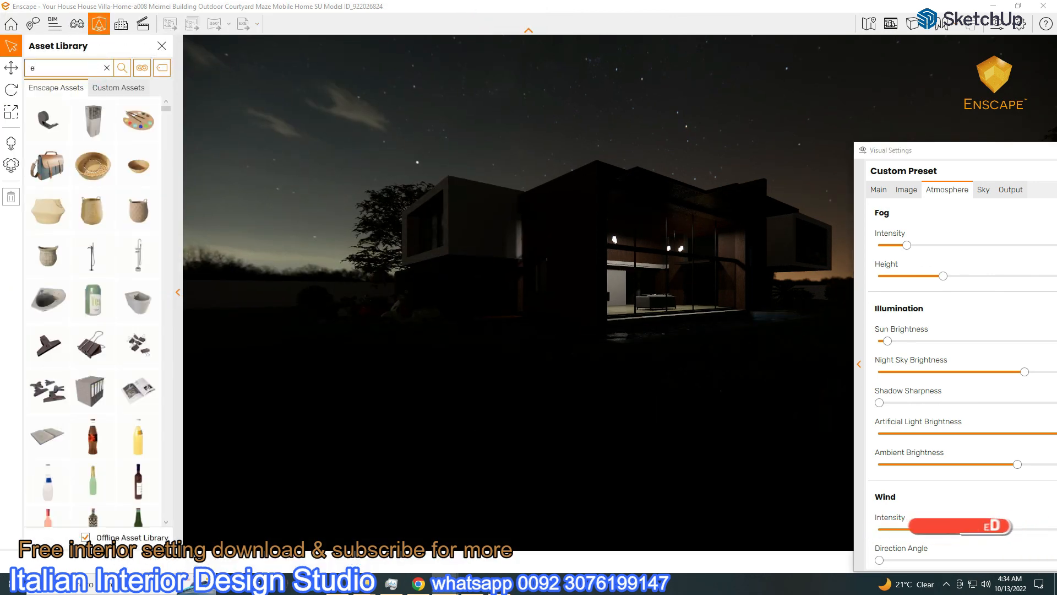
type("xterior li")
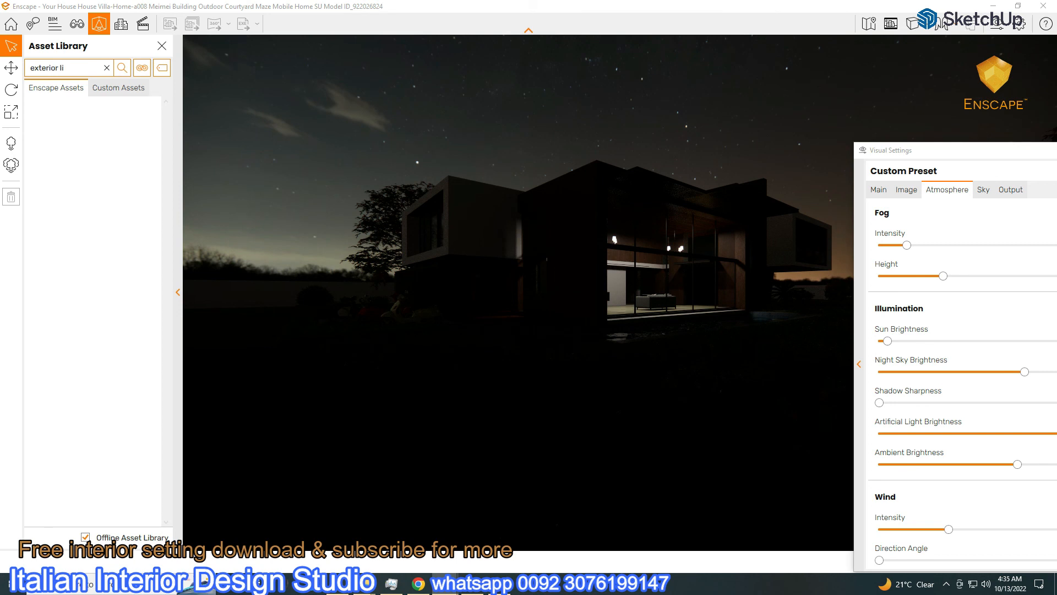
type("ght")
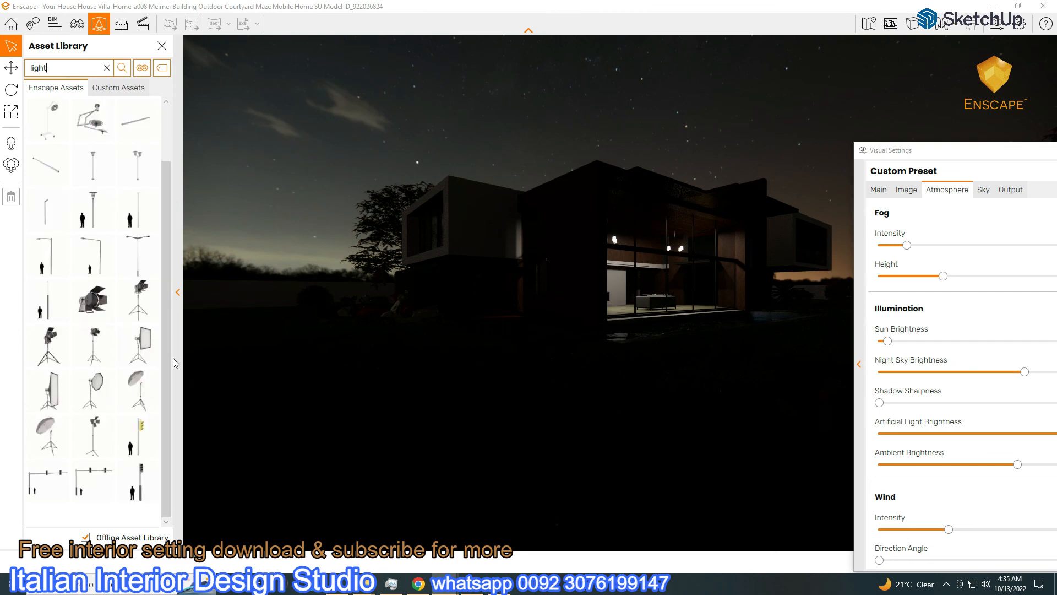
key("BackSpace")
key("BackSpace")
key("BackSpace")
key("BackSpace")
key("BackSpace")
scroll(82, 264, "down", 15)
scroll(83, 307, "down", 15)
scroll(82, 314, "down", 15)
scroll(82, 319, "down", 15)
left_click_drag(165, 197, 163, 249)
scroll(163, 251, "down", 10)
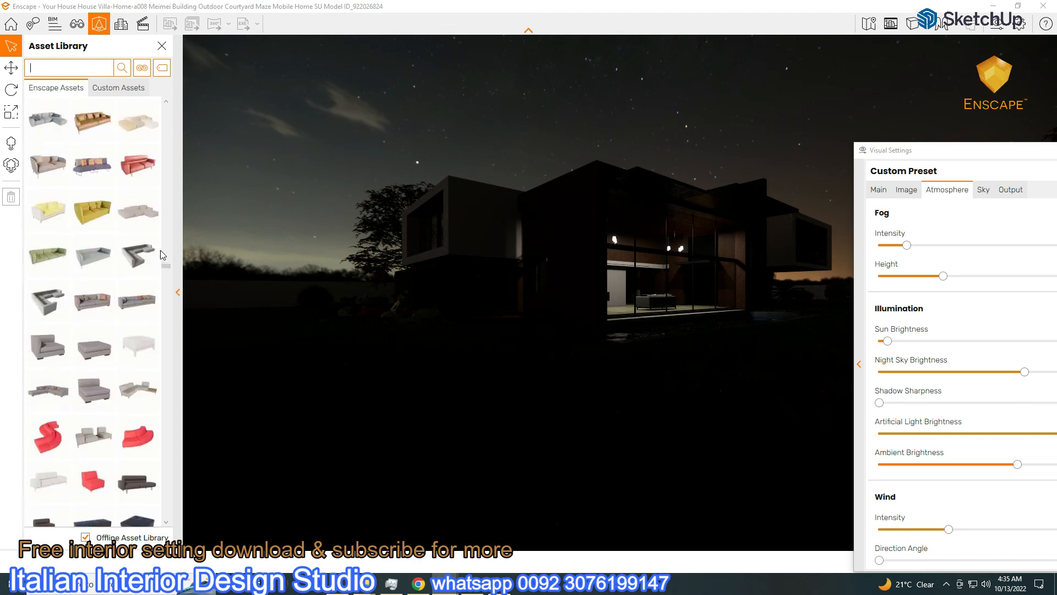
scroll(163, 255, "down", 10)
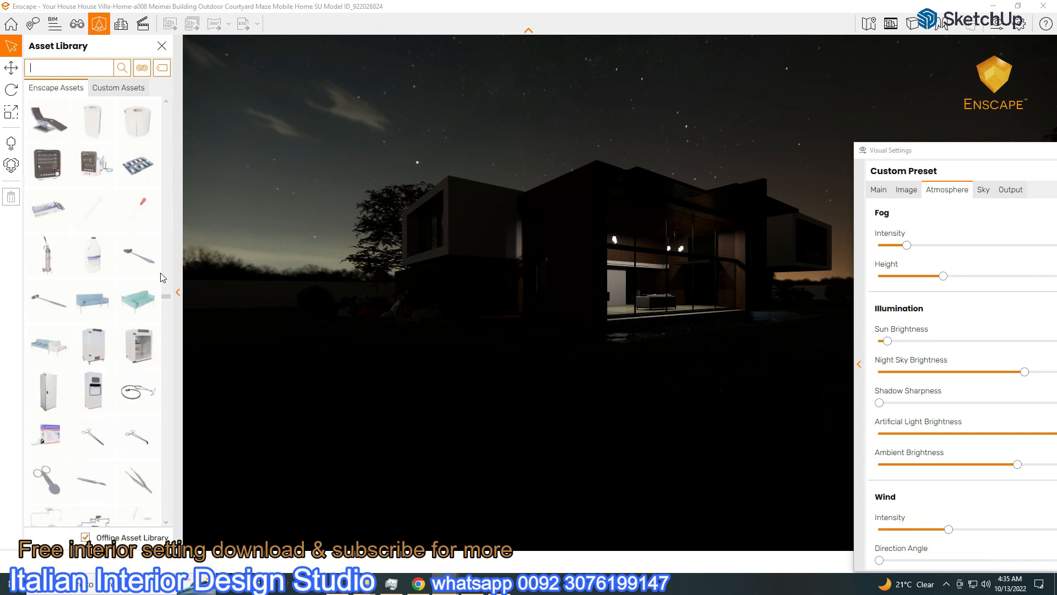
scroll(163, 278, "down", 10)
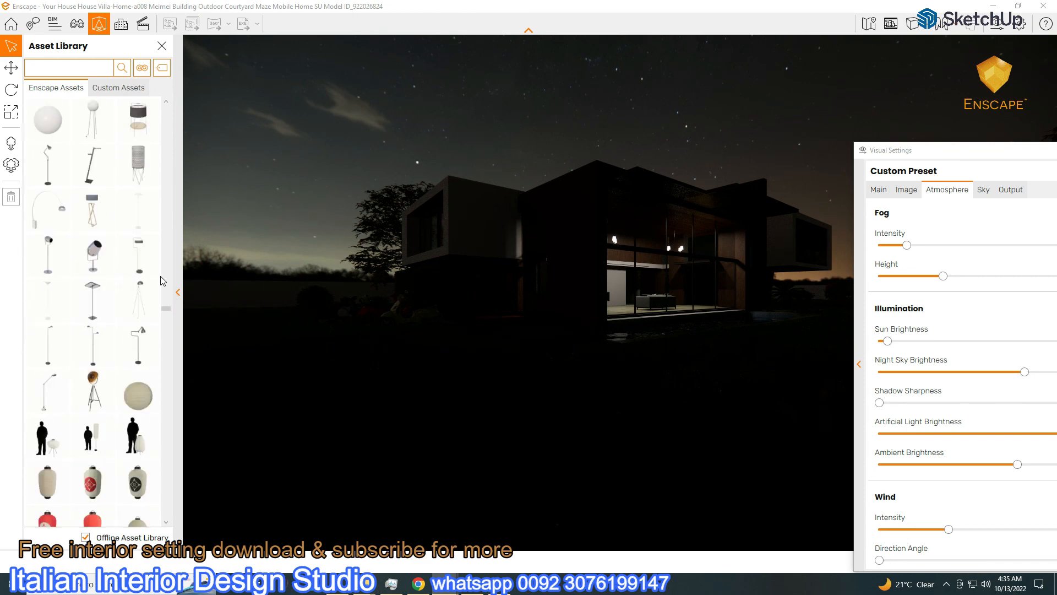
scroll(163, 280, "down", 8)
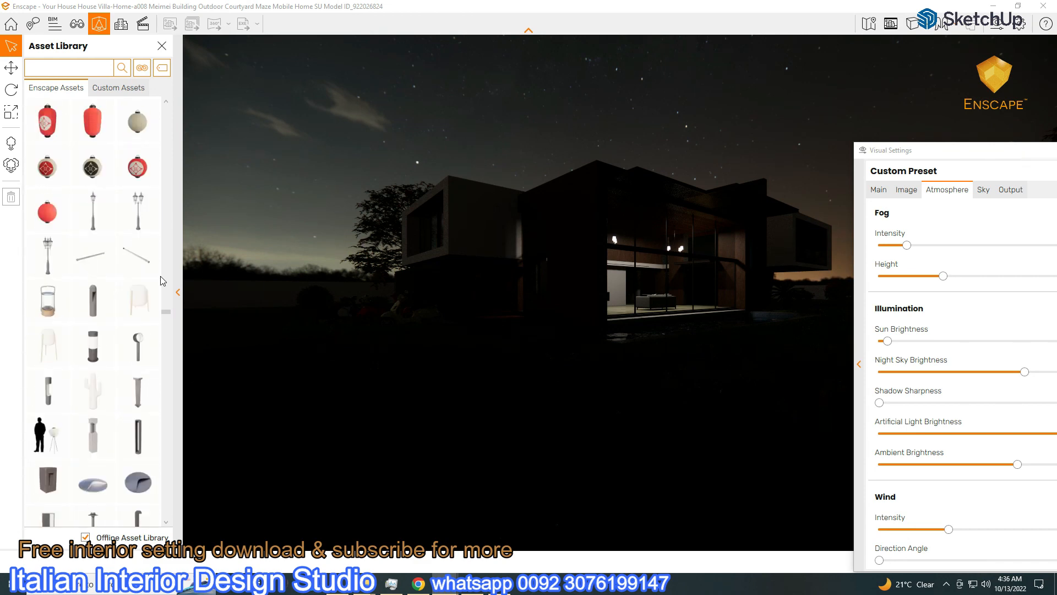
scroll(163, 281, "down", 7)
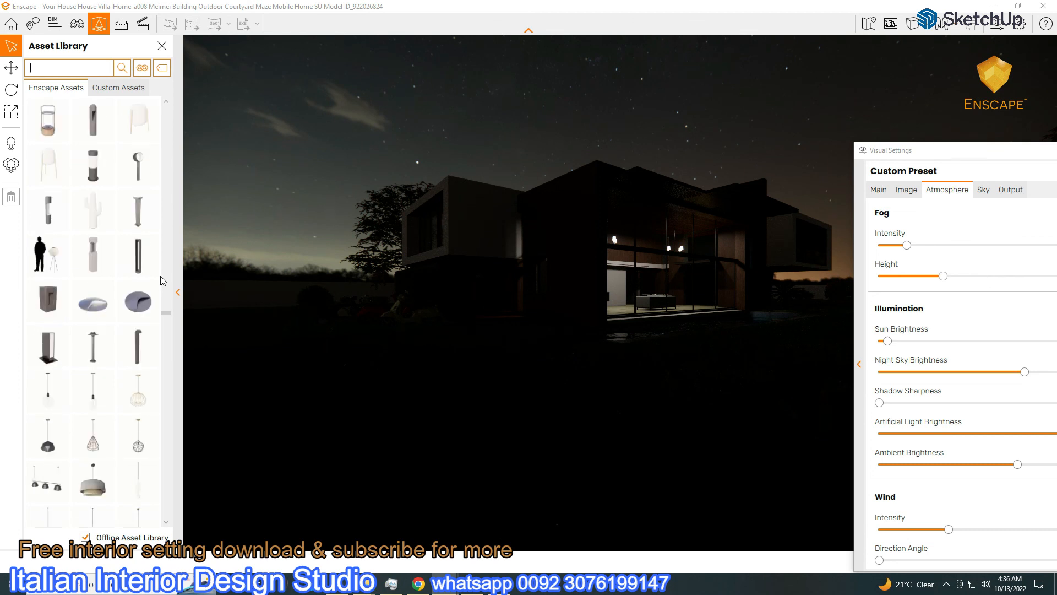
scroll(163, 281, "up", 4)
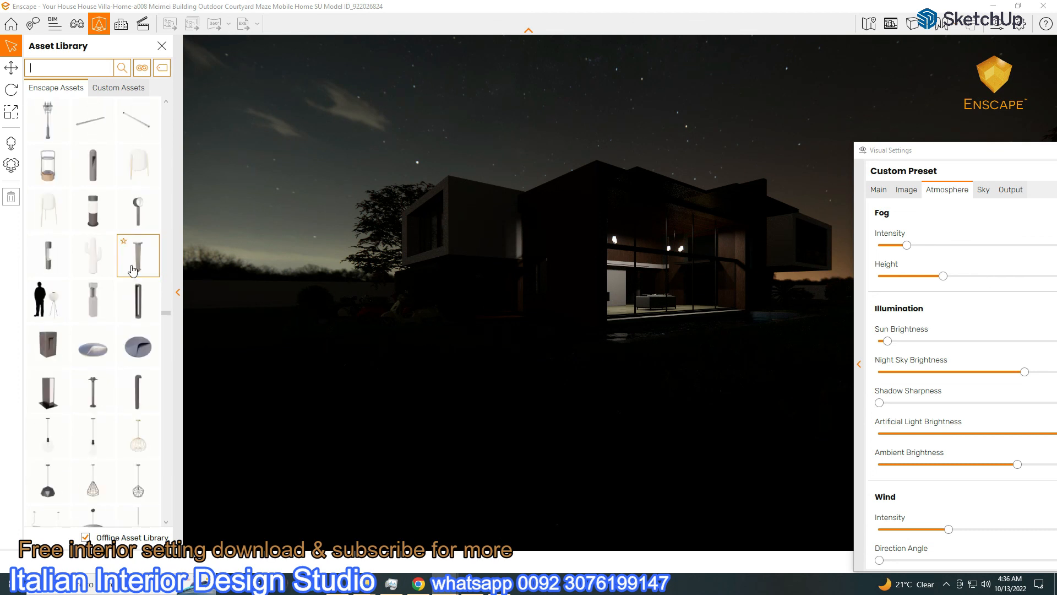
left_click(96, 219)
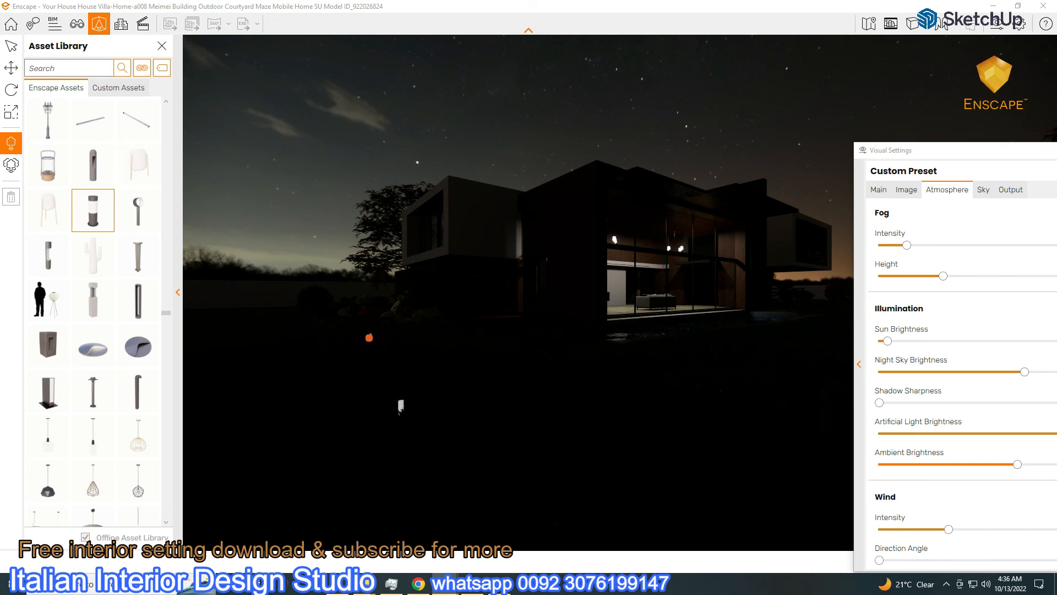
right_click(247, 231)
Discard the pending visual settings changes and restore Enscape down to reveal SketchUp
left_click_drag(817, 114, 968, 157)
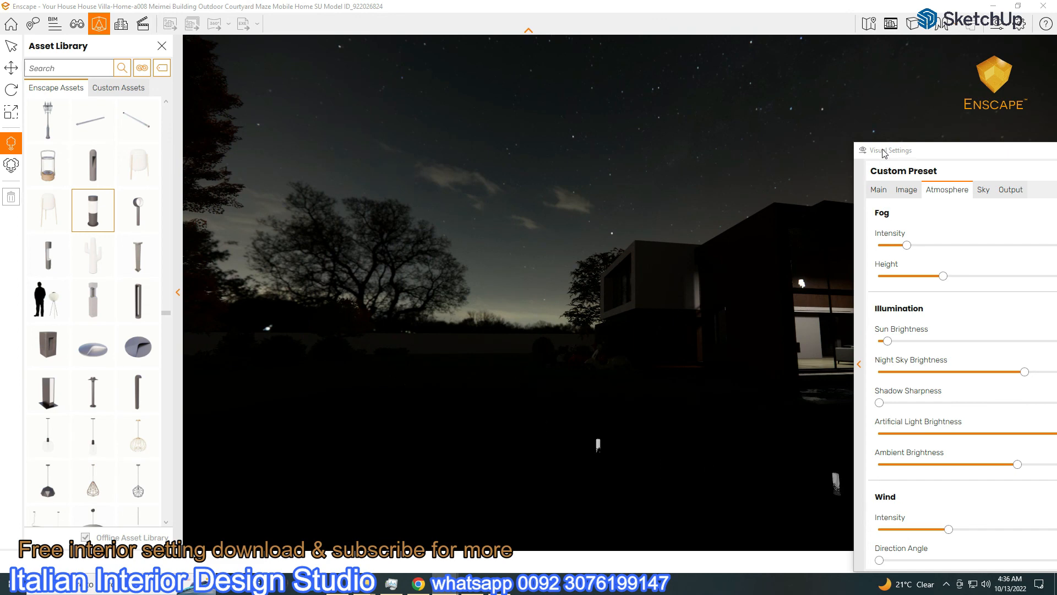
left_click_drag(883, 160, 497, 53)
left_click(1012, 562)
left_click(548, 306)
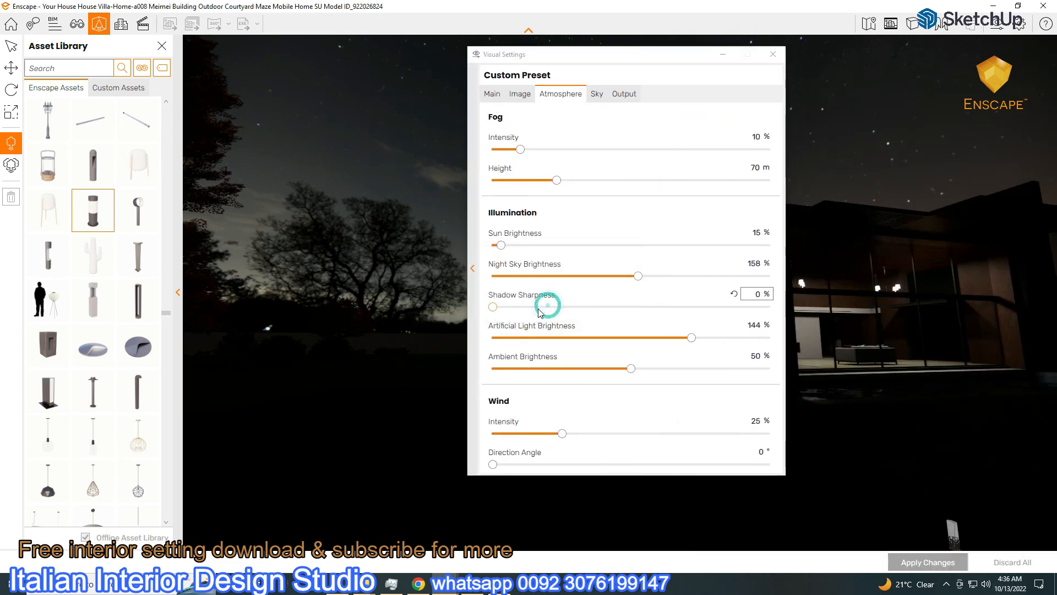
left_click(1019, 8)
Browse File Explorer to 3DMODELS (E:) > Enscape Data > Enscape lights > Lights from wharouse
left_click_drag(507, 52, 642, 53)
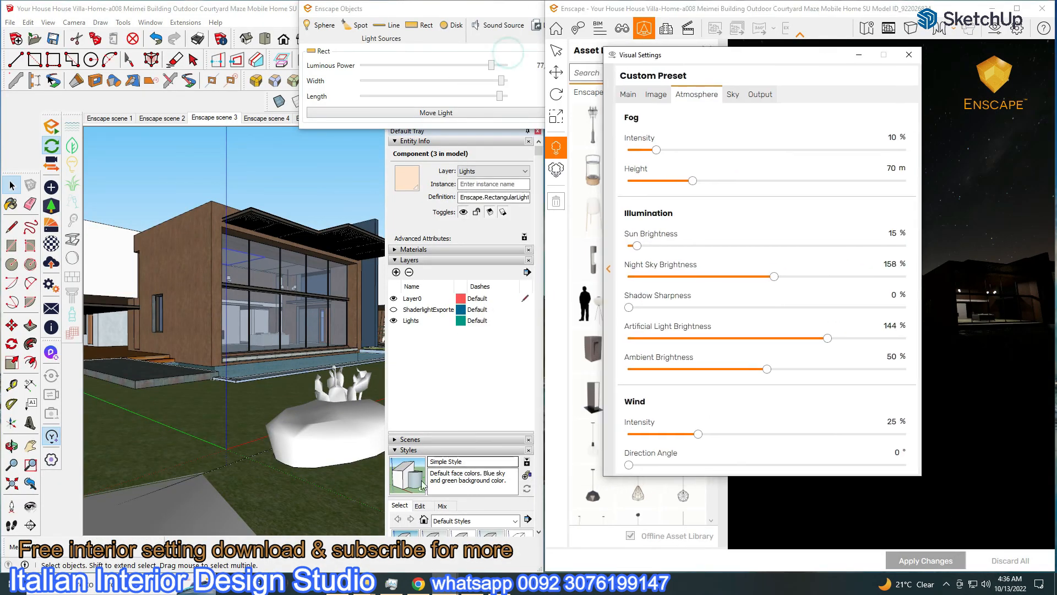
left_click(366, 583)
left_click(413, 549)
left_click(10, 87)
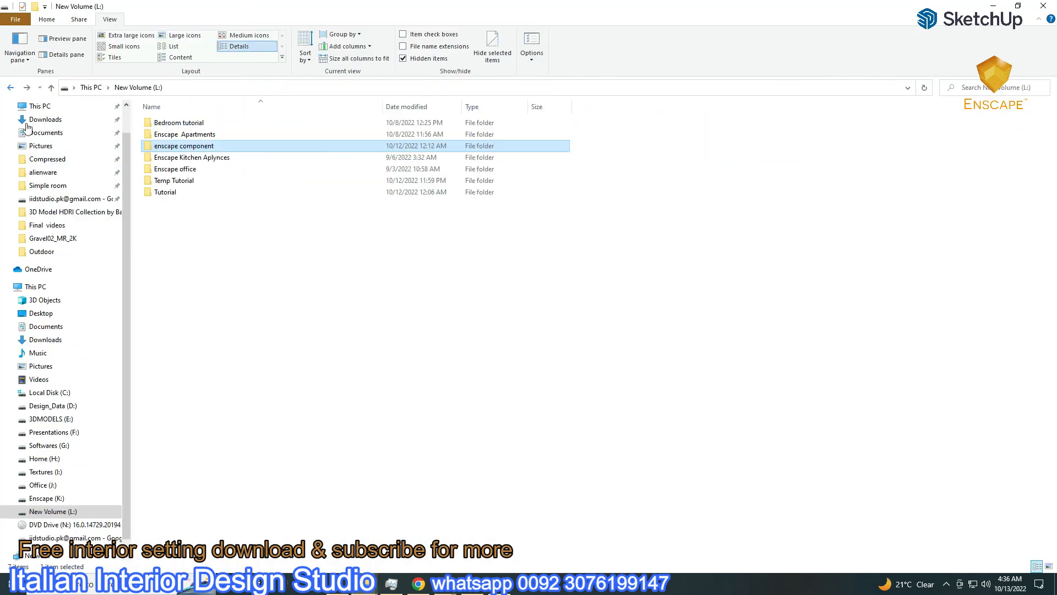
left_click(51, 418)
double_click(163, 158)
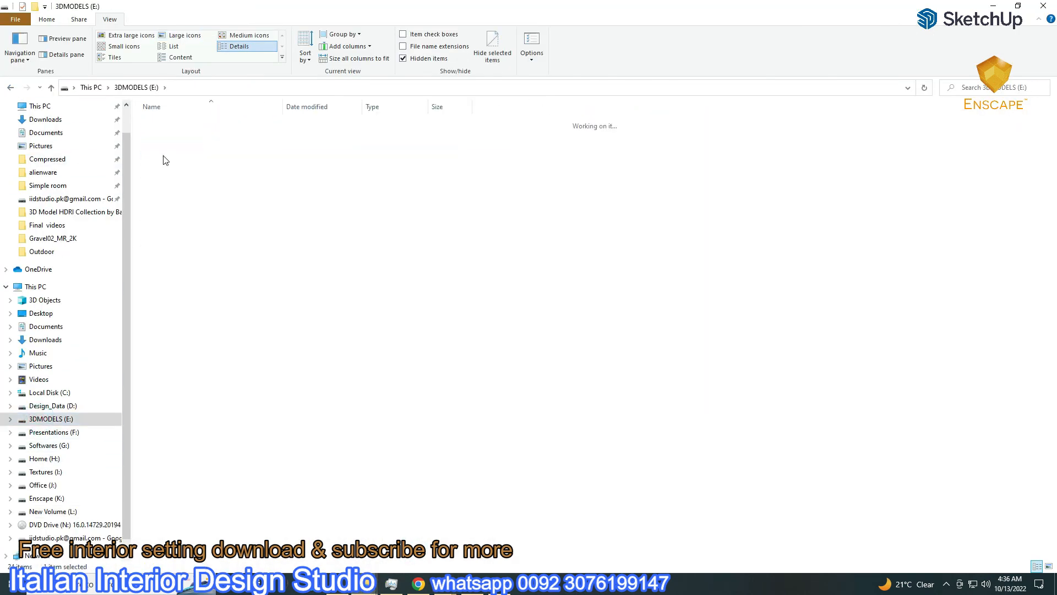
double_click(166, 157)
double_click(227, 234)
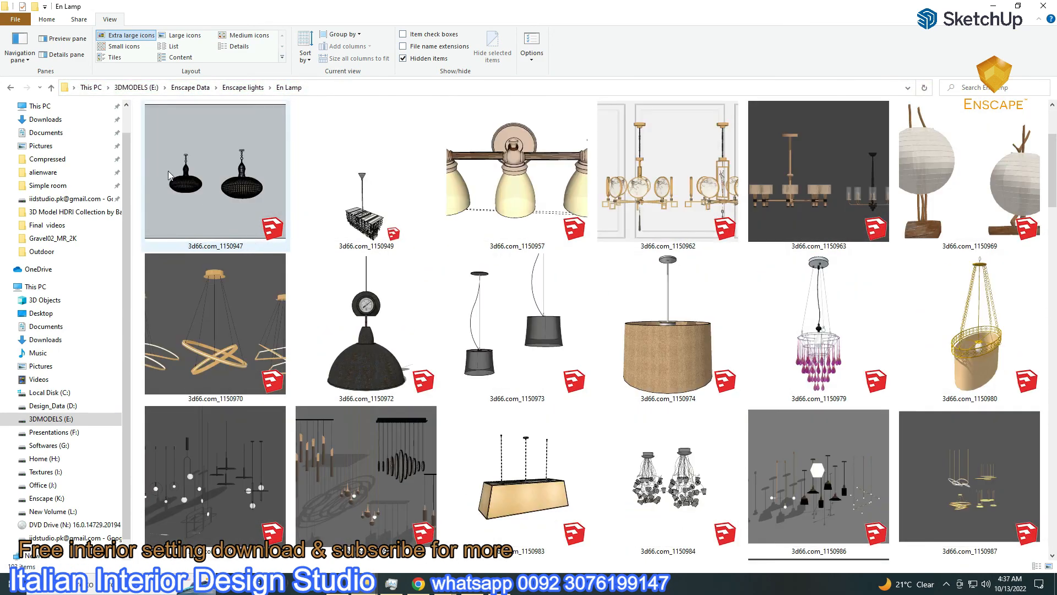
left_click(10, 87)
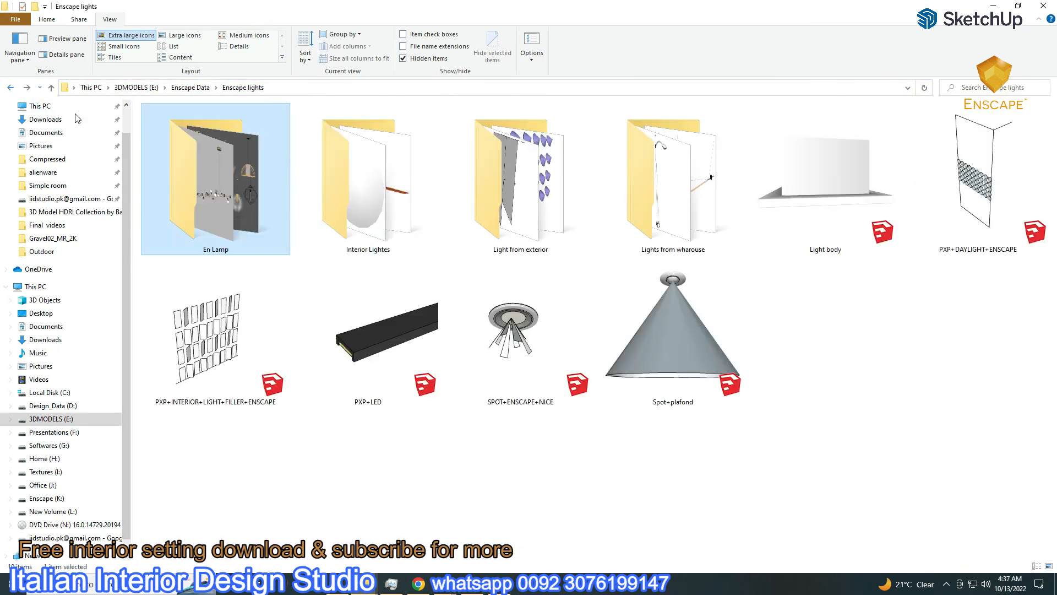
double_click(510, 218)
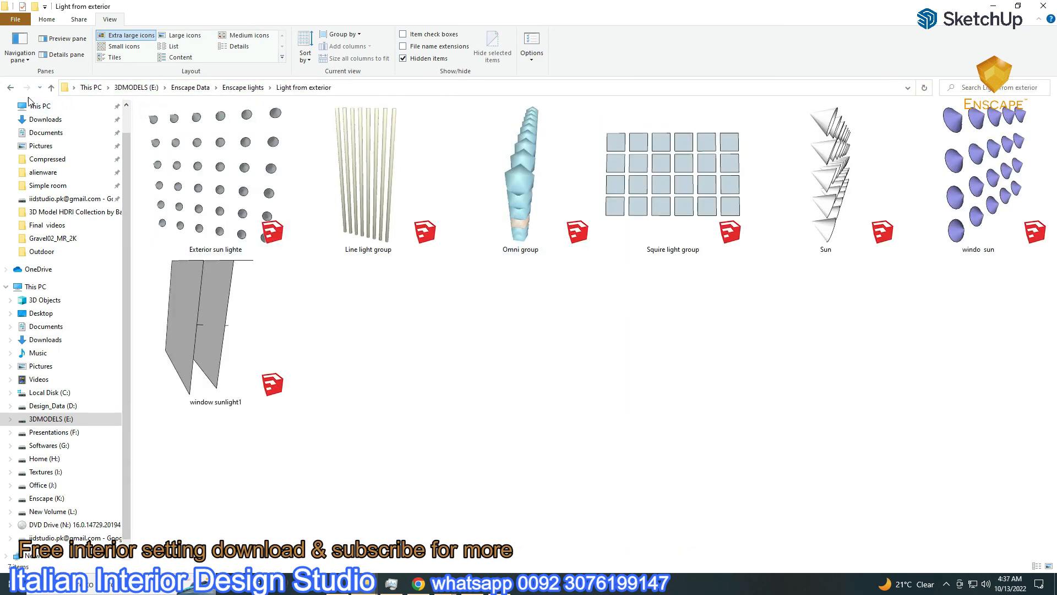
key("alt+Left")
double_click(673, 176)
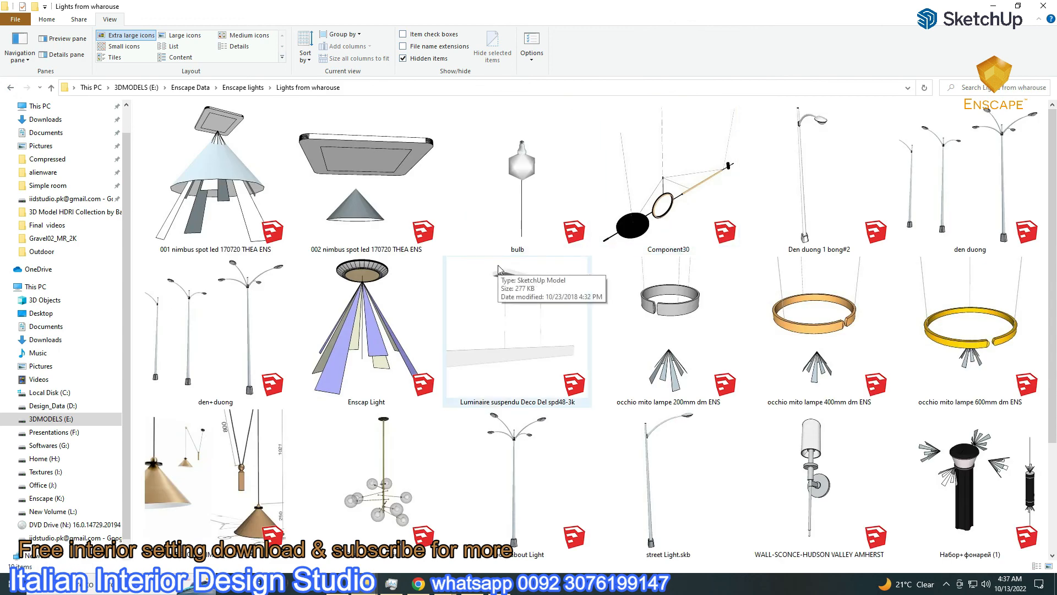
Drag Набор+фонарей (1).skp into SketchUp and drop it beside the house
scroll(669, 342, "down", 3)
mouse_move(961, 339)
left_mouse_down()
mouse_move(570, 567)
mouse_move(394, 584)
mouse_move(430, 584)
mouse_move(421, 550)
mouse_move(435, 570)
mouse_move(439, 559)
mouse_move(384, 542)
left_mouse_up()
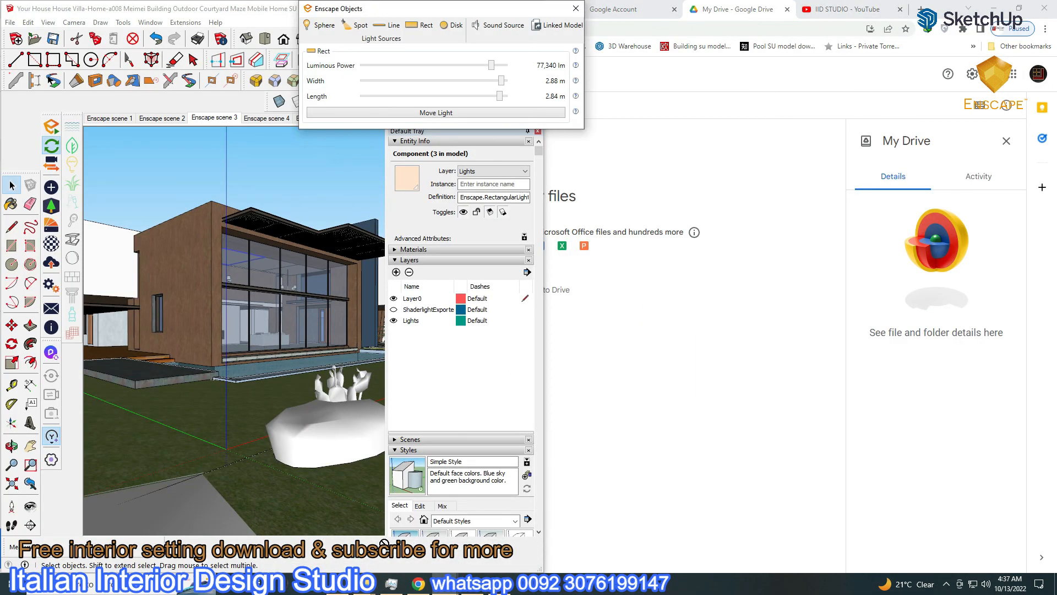
left_click_drag(254, 462, 236, 438)
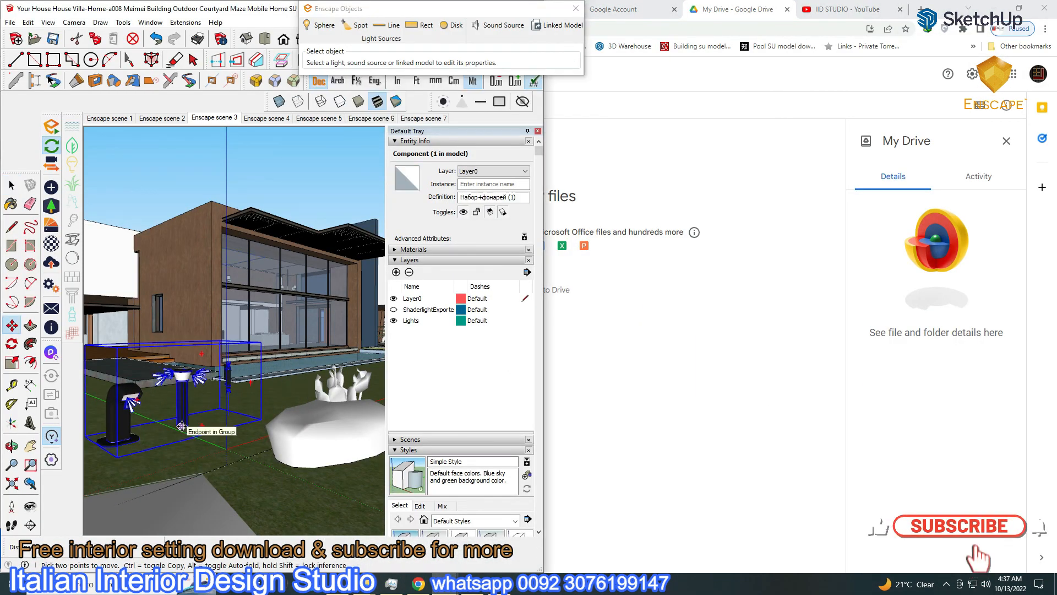
Explode the imported lamp set into separate lamps
scroll(175, 380, "down", 3)
middle_click_drag(175, 380, 363, 436)
middle_click_drag(284, 440, 237, 394, "shift")
scroll(220, 193, "up", 1)
right_click(325, 389)
left_click(352, 140)
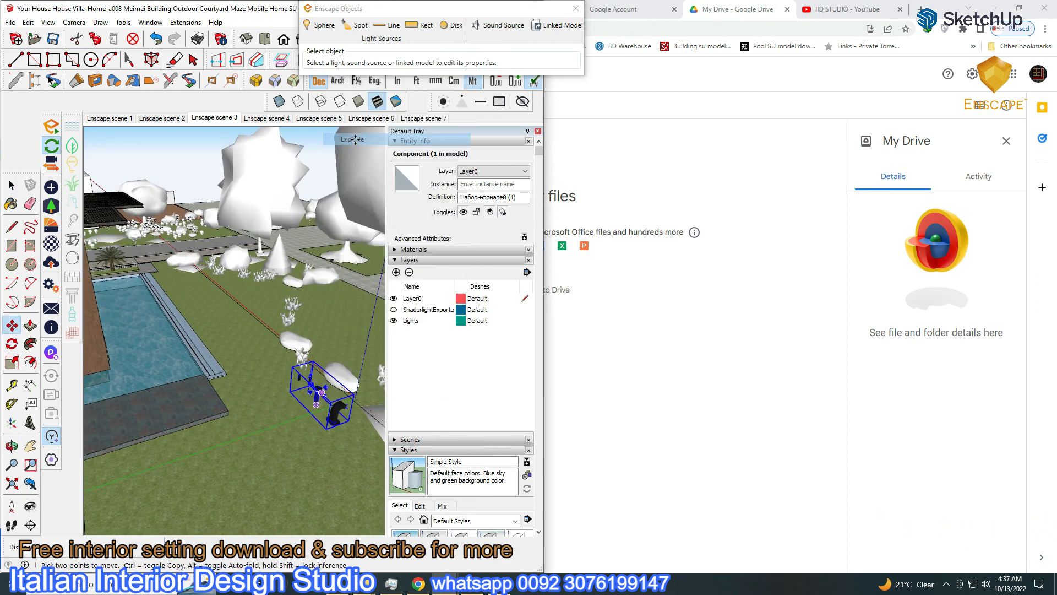
Select one lamp from the exploded set and switch to the Move tool
left_click(11, 187)
left_click(308, 413)
left_click(317, 402)
scroll(318, 406, "up", 1)
middle_click_drag(324, 408, 351, 397, "shift")
scroll(353, 401, "down", 3)
left_click(11, 325)
scroll(351, 410, "up", 2)
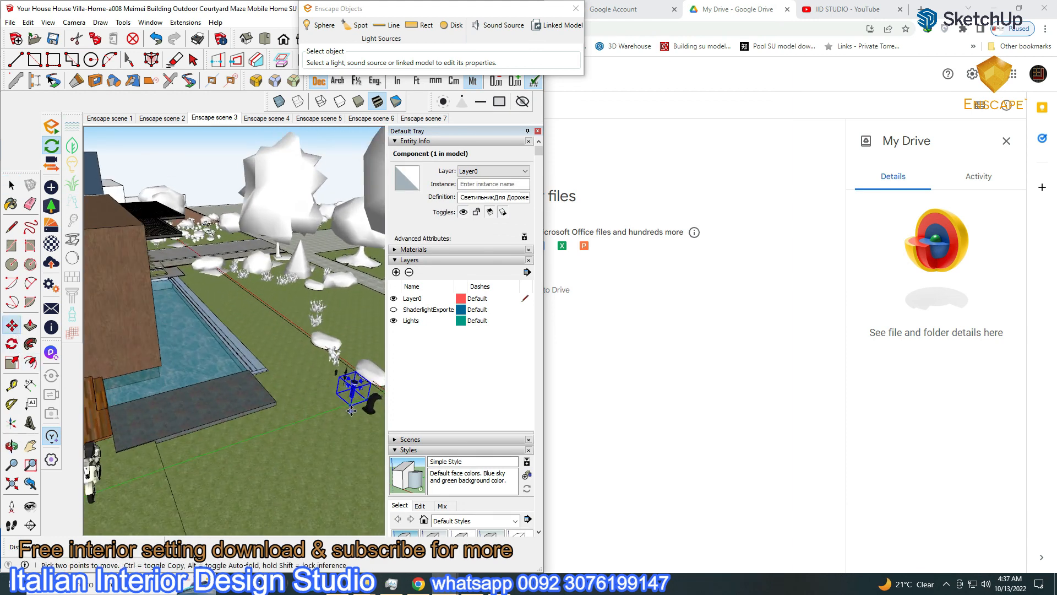
middle_click_drag(145, 412, 269, 447)
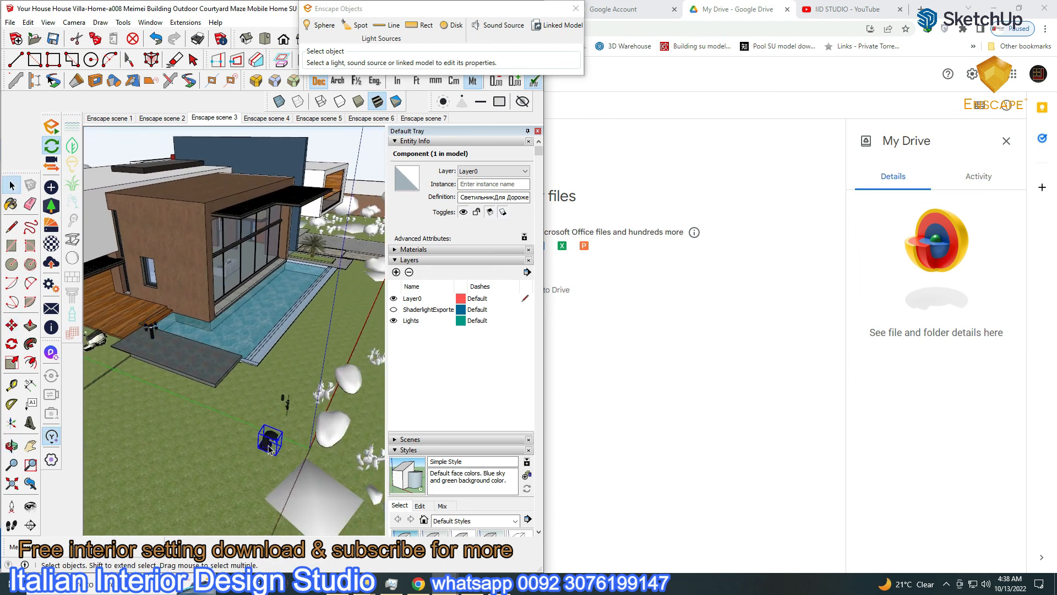
Copy the dark garden lamp onto the lawn beside the pool
left_click(269, 449)
key("m")
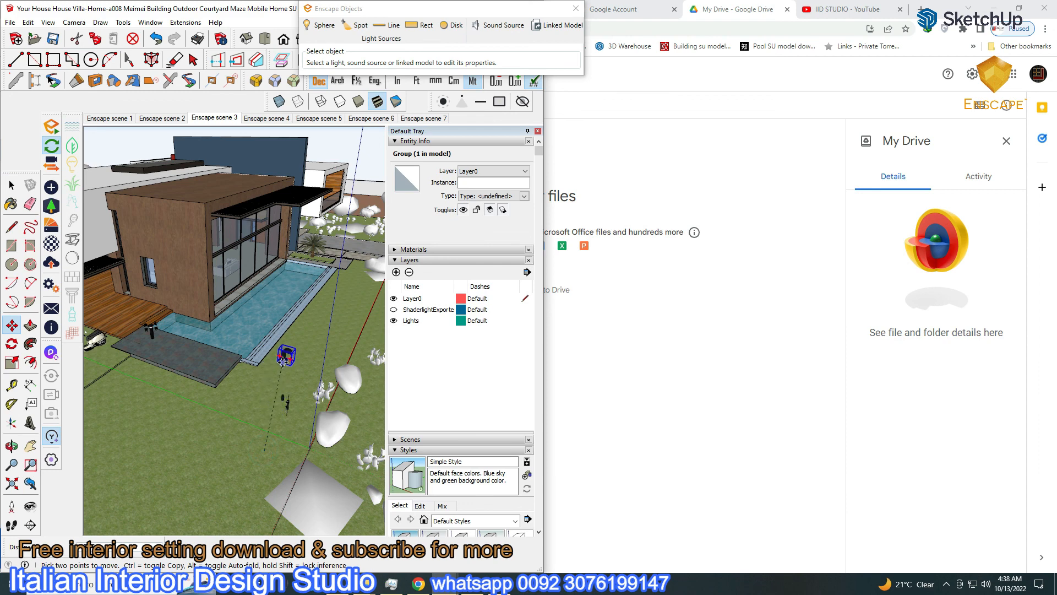
scroll(283, 358, "up", 3)
left_click(266, 376)
scroll(295, 335, "up", 1)
middle_click_drag(295, 335, 257, 380, "shift")
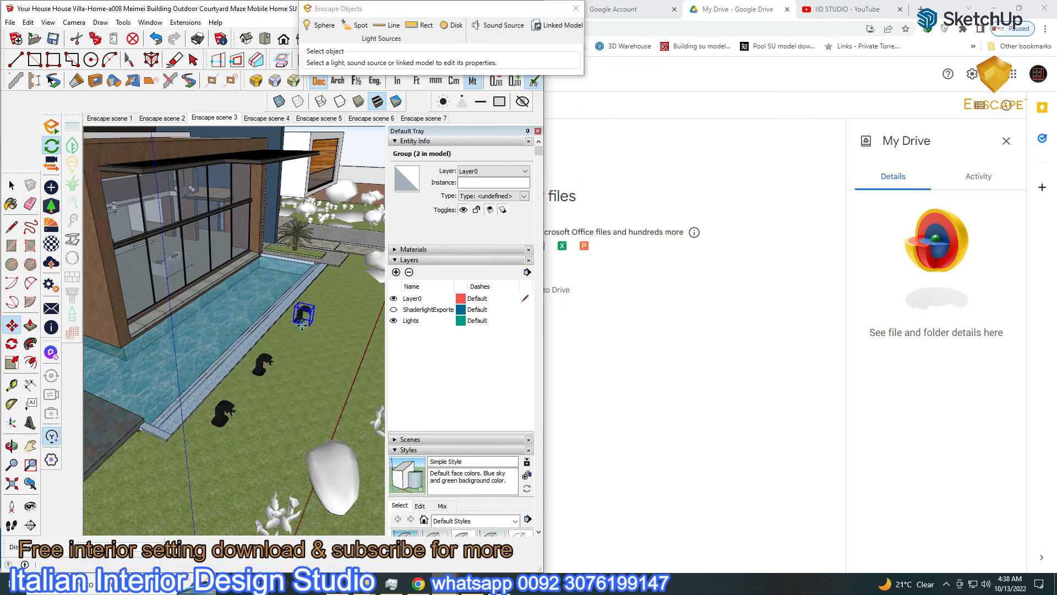
left_click(337, 300)
From a top-down view, select the pipe-shaped lamp and the small black lamp
middle_click_drag(261, 435, 148, 349)
left_click(12, 186)
middle_click_drag(232, 380, 343, 462)
left_click(246, 416)
scroll(254, 457, "up", 3)
left_click(262, 434)
scroll(271, 463, "down", 4)
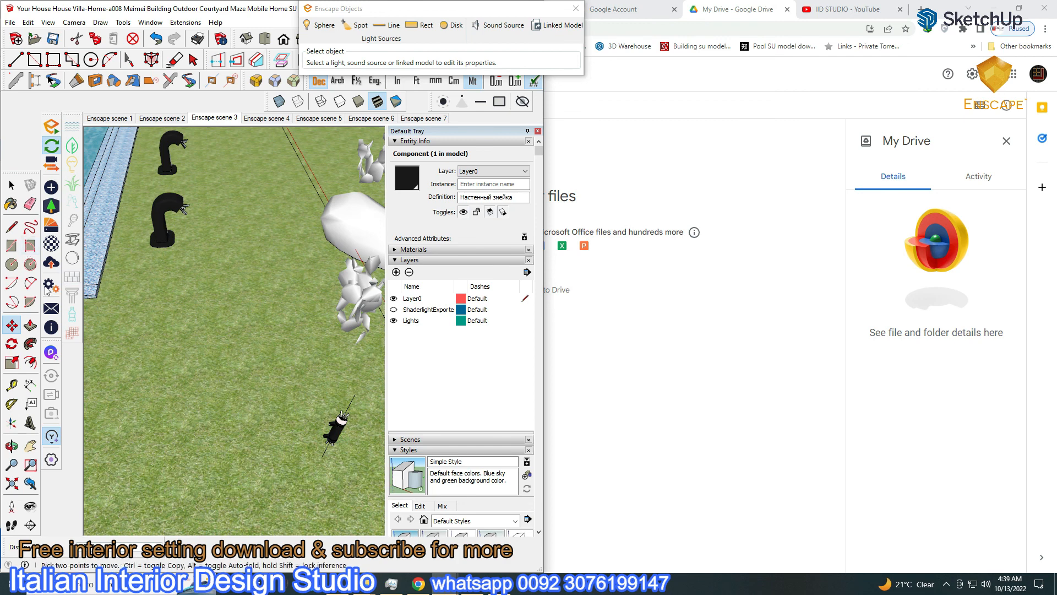
Rotate the pipe lamp so it stands upright on the brown house wall
left_click(340, 433)
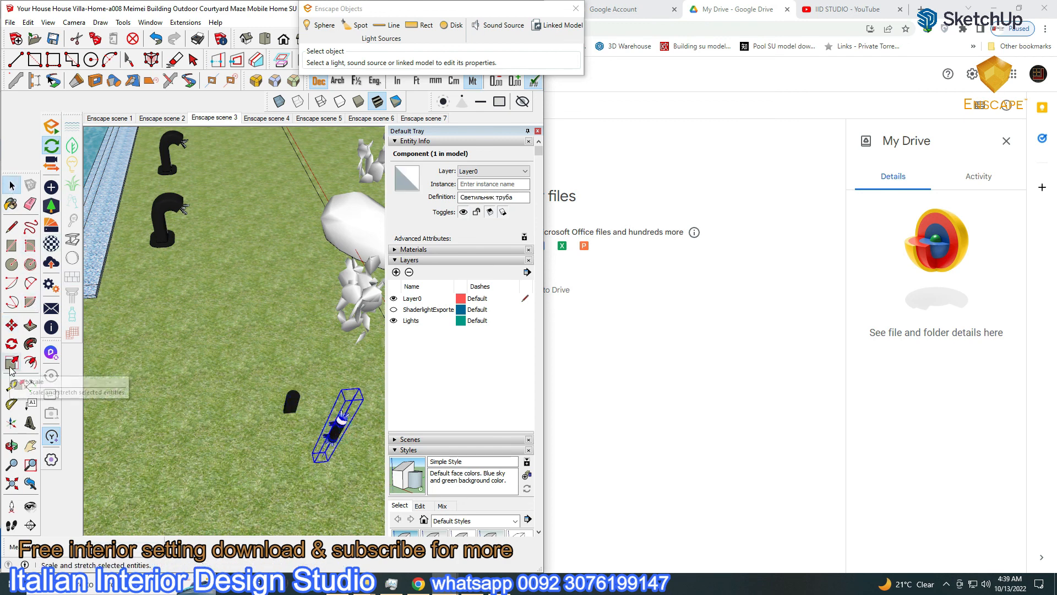
left_click(11, 325)
scroll(335, 434, "up", 2)
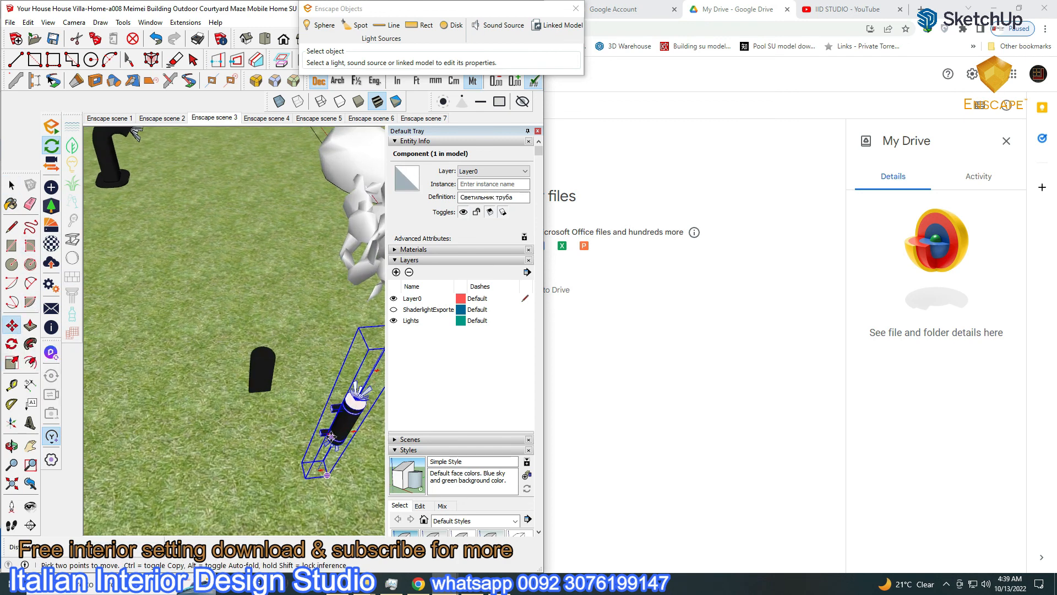
scroll(332, 410, "down", 5)
scroll(267, 333, "up", 4)
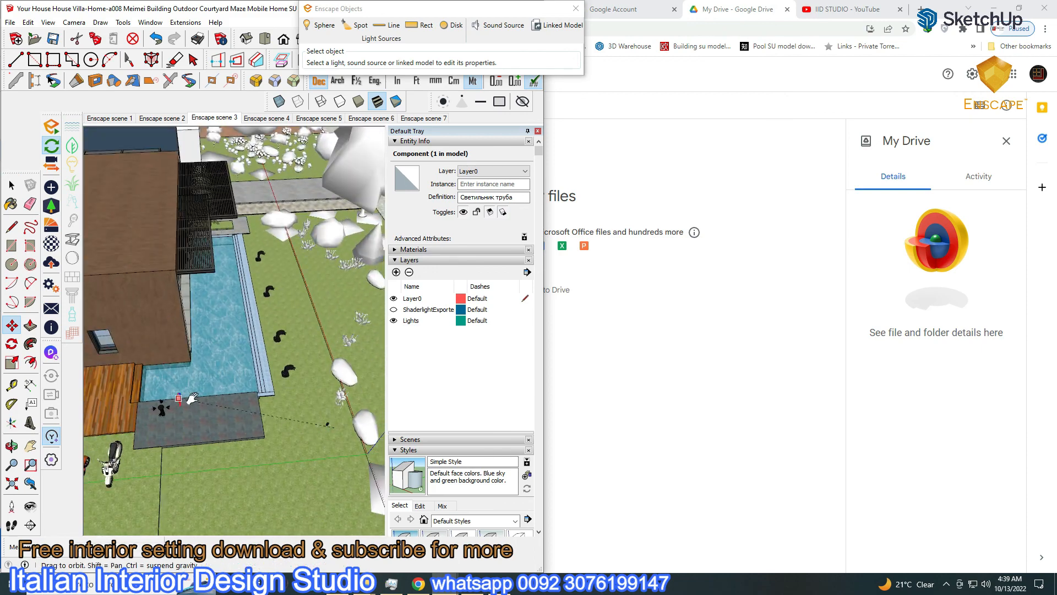
scroll(267, 334, "up", 4)
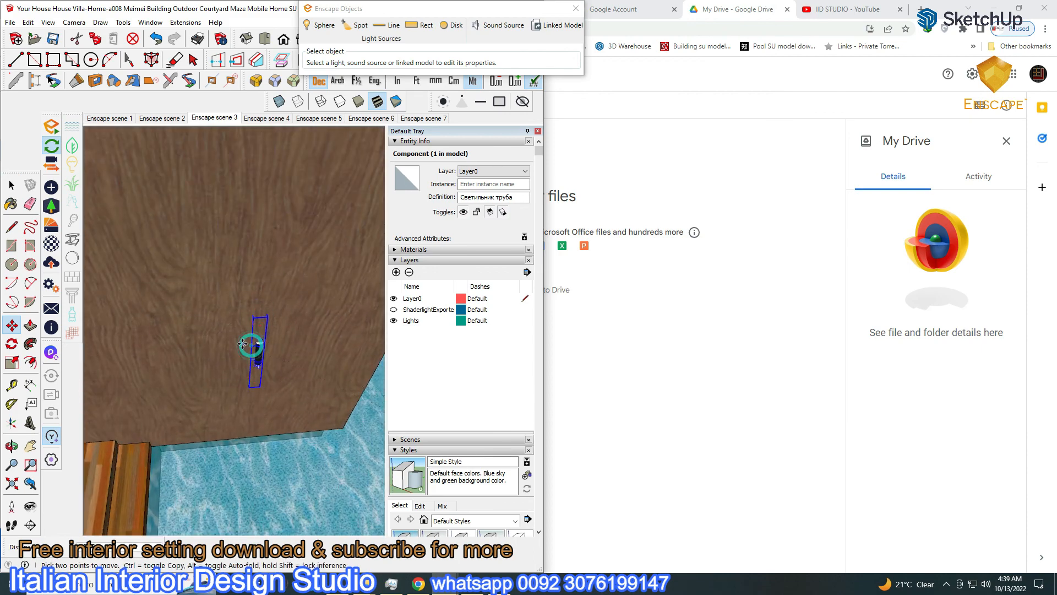
scroll(244, 345, "up", 2)
left_click(294, 257)
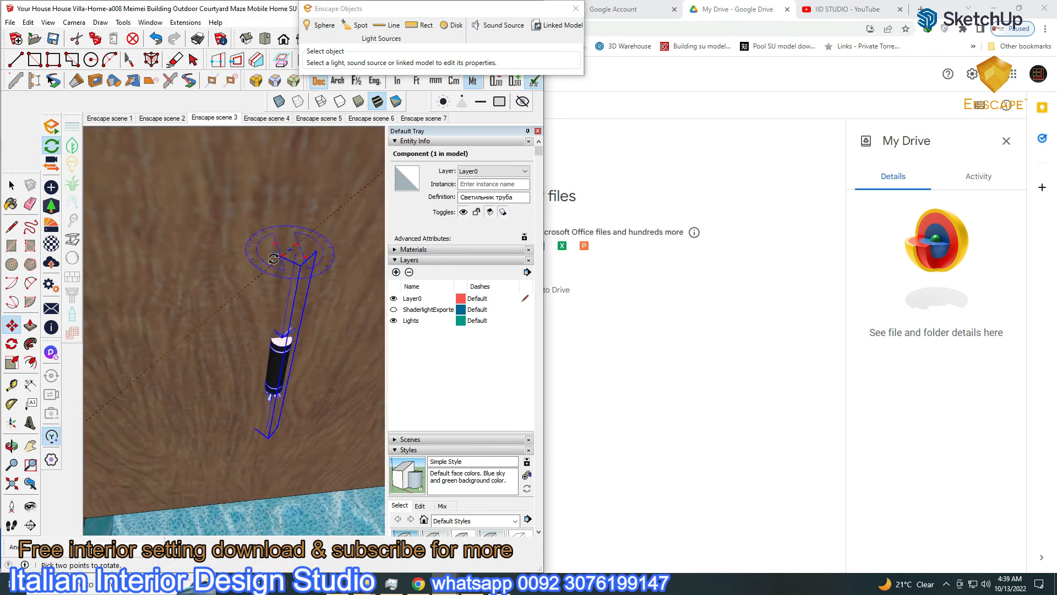
left_click(308, 385)
Copy the bollard lamp to two spots on the lawn
middle_click_drag(309, 385, 297, 315)
scroll(242, 374, "down", 6)
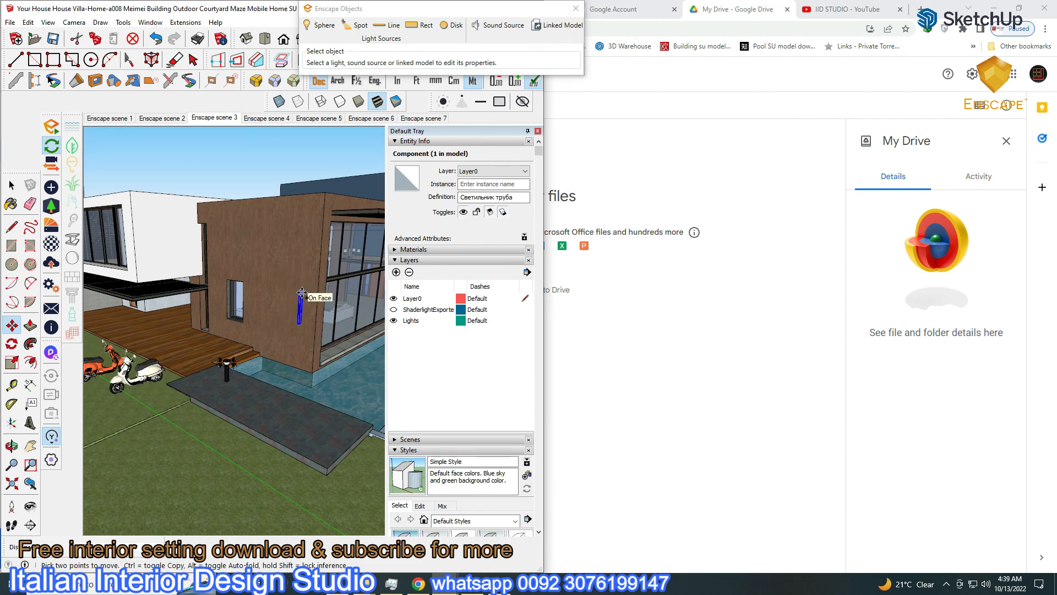
scroll(274, 296, "up", 5)
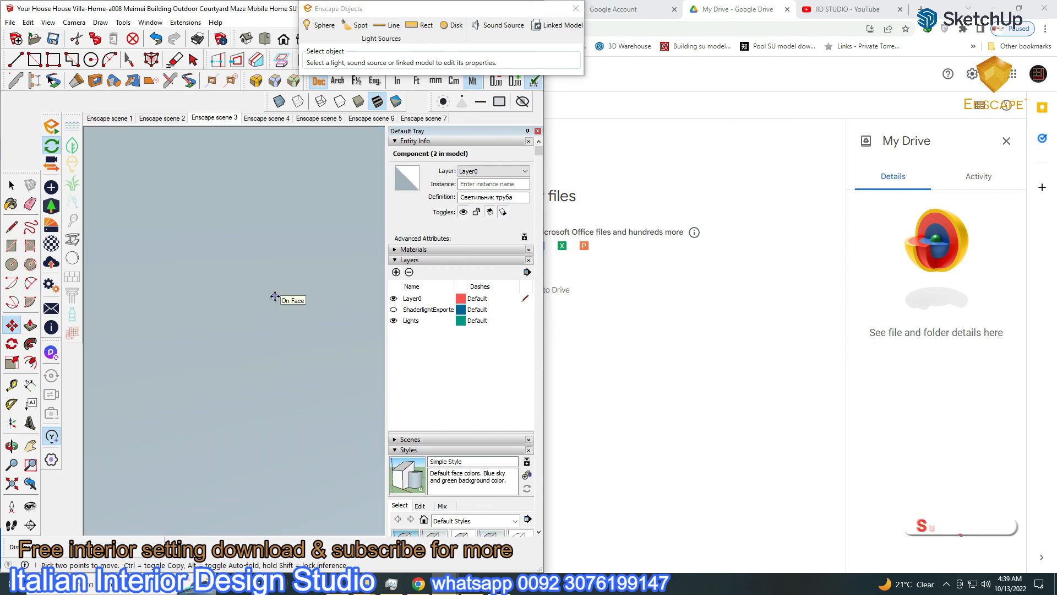
left_click(297, 384)
key("ctrl")
left_click(214, 366)
left_click(118, 328)
scroll(231, 358, "down", 2)
mouse_move(231, 358)
middle_mouse_down()
mouse_move(256, 347)
mouse_move(246, 434)
mouse_move(200, 394)
mouse_move(225, 393)
mouse_move(182, 353)
middle_mouse_up()
scroll(246, 434, "down", 4)
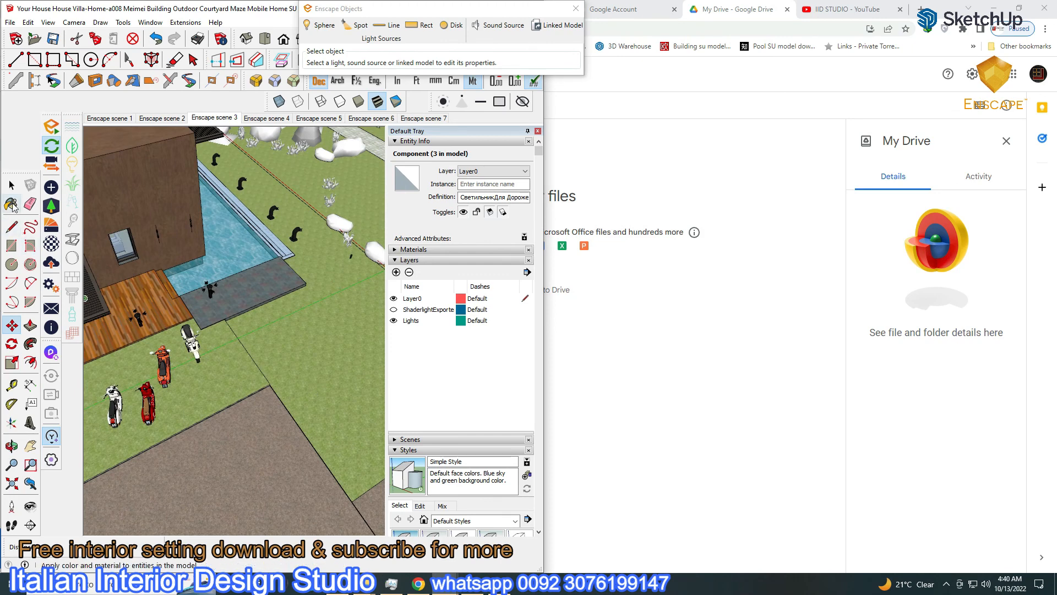
Copy the bollard lamp twice more around the lawn, making six lamps in all
key("m")
left_click(220, 303)
middle_click_drag(368, 286, 200, 304, "shift")
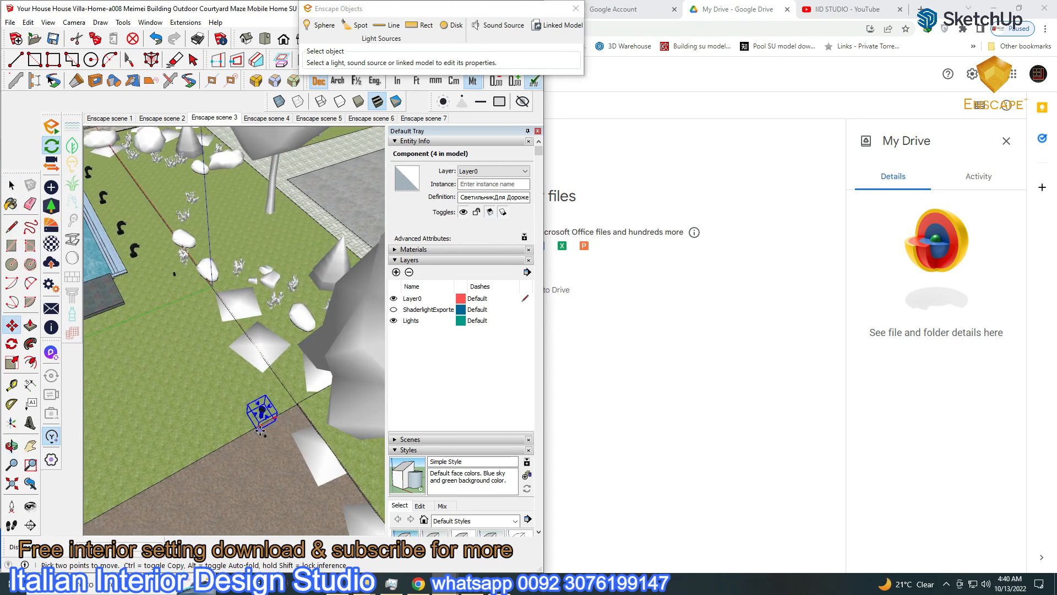
left_click(257, 232)
middle_click_drag(257, 233, 338, 352)
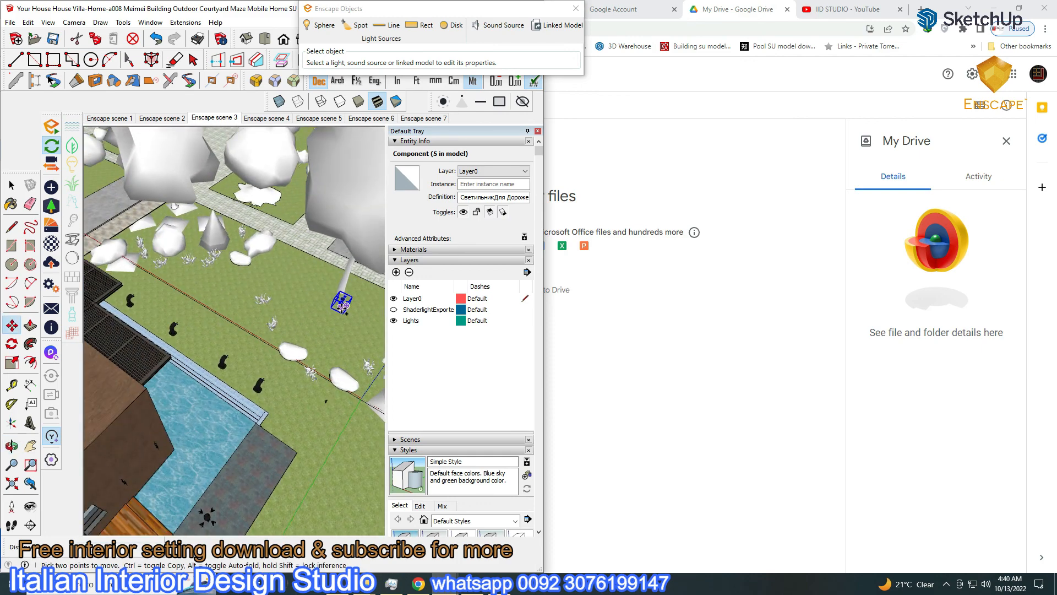
left_click(235, 241)
Bring Enscape to full screen and switch the render to Enscape scene 3
left_click(444, 583)
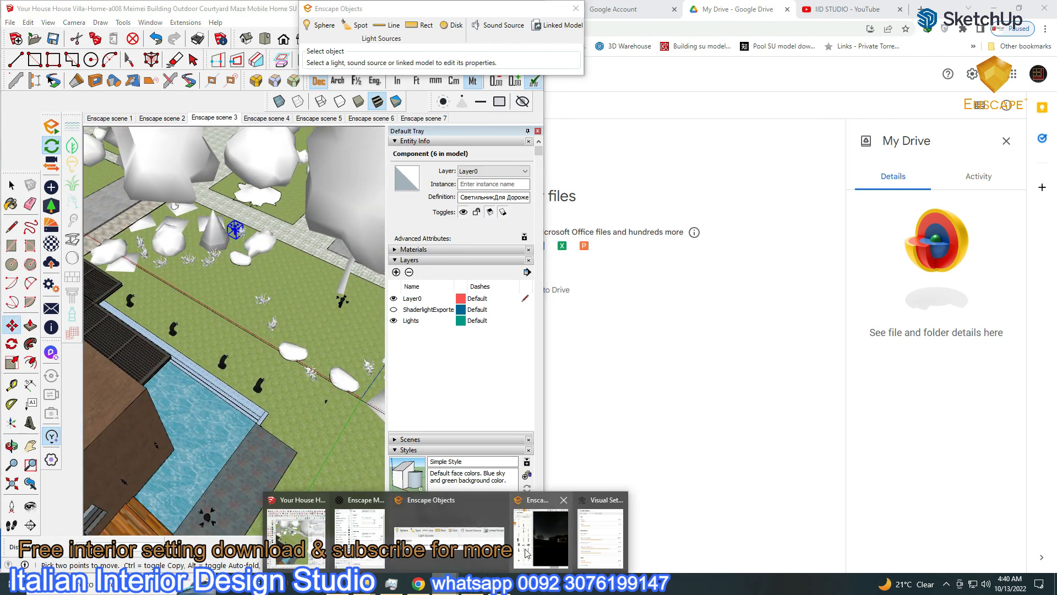
left_click(544, 549)
left_click(908, 55)
left_click(1017, 9)
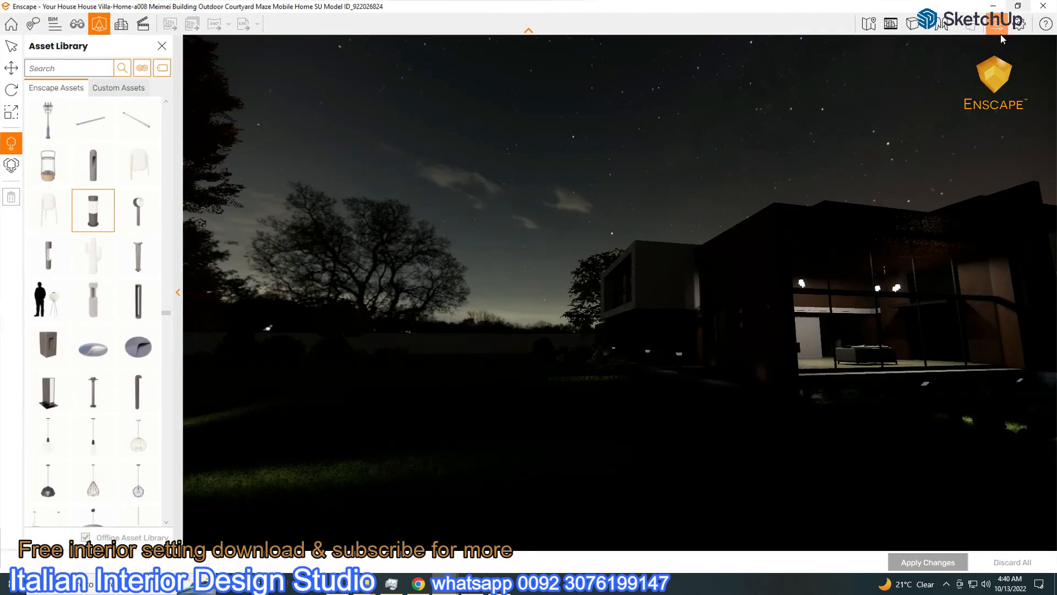
left_click(162, 46)
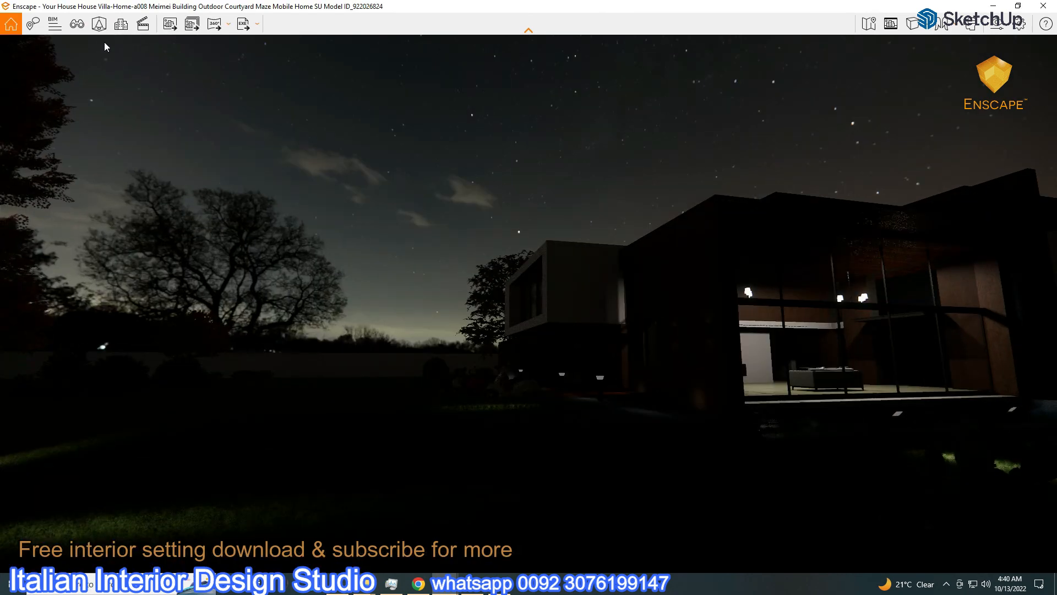
left_click(77, 24)
left_click(76, 220)
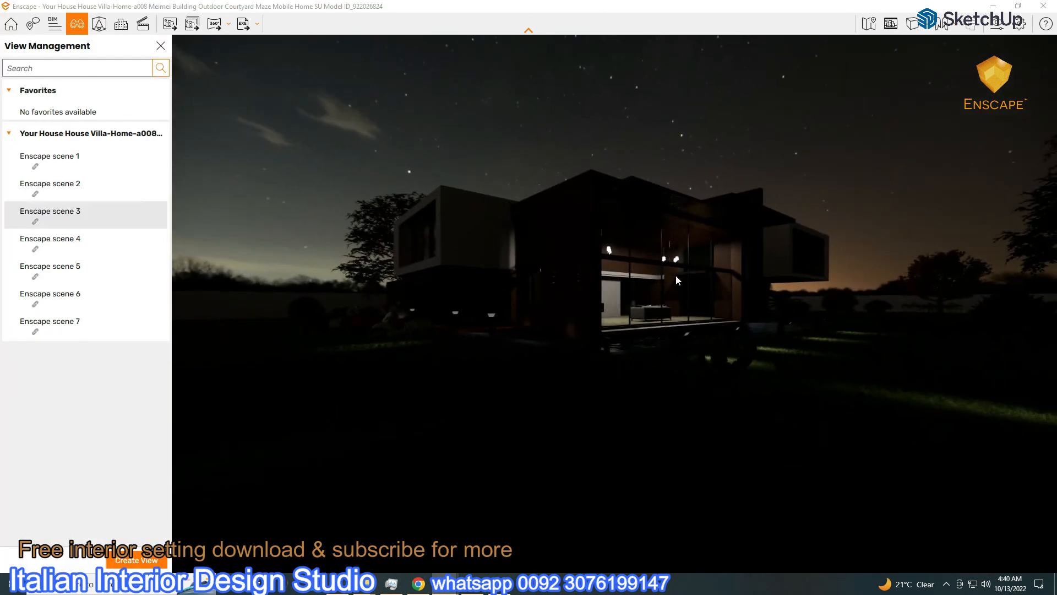
Raise Artificial Light Brightness to 166%, then restore Enscape beside SketchUp
left_click(997, 23)
left_click_drag(827, 339, 844, 339)
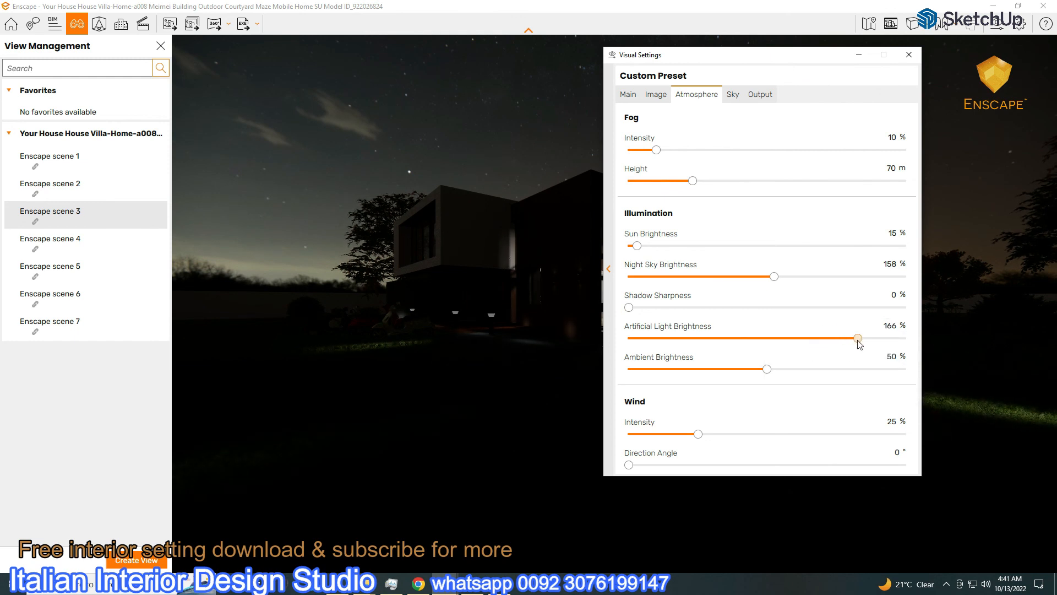
left_click(628, 95)
left_click(853, 55)
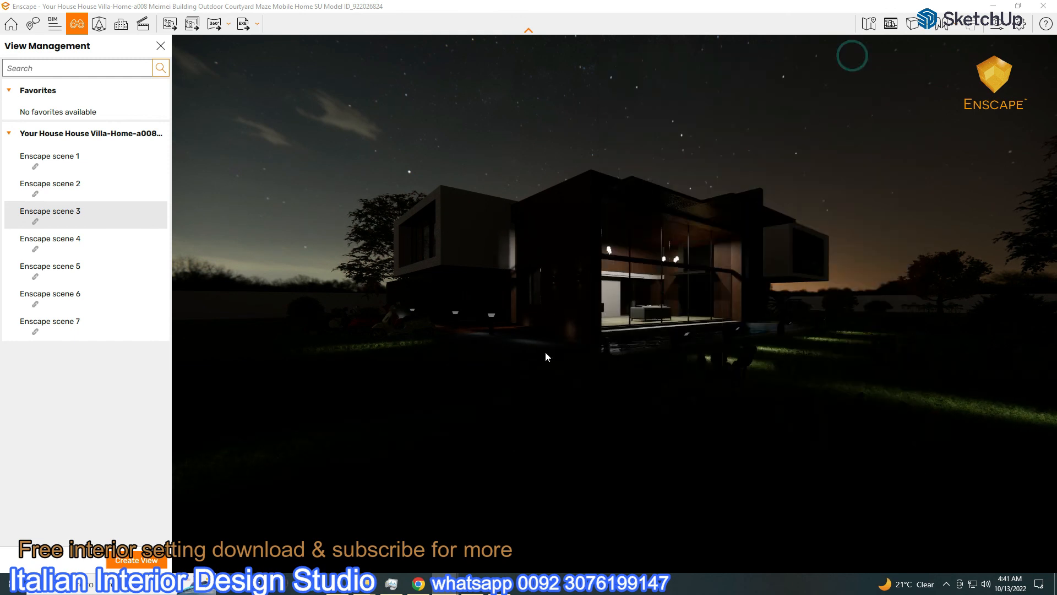
left_click(1018, 6)
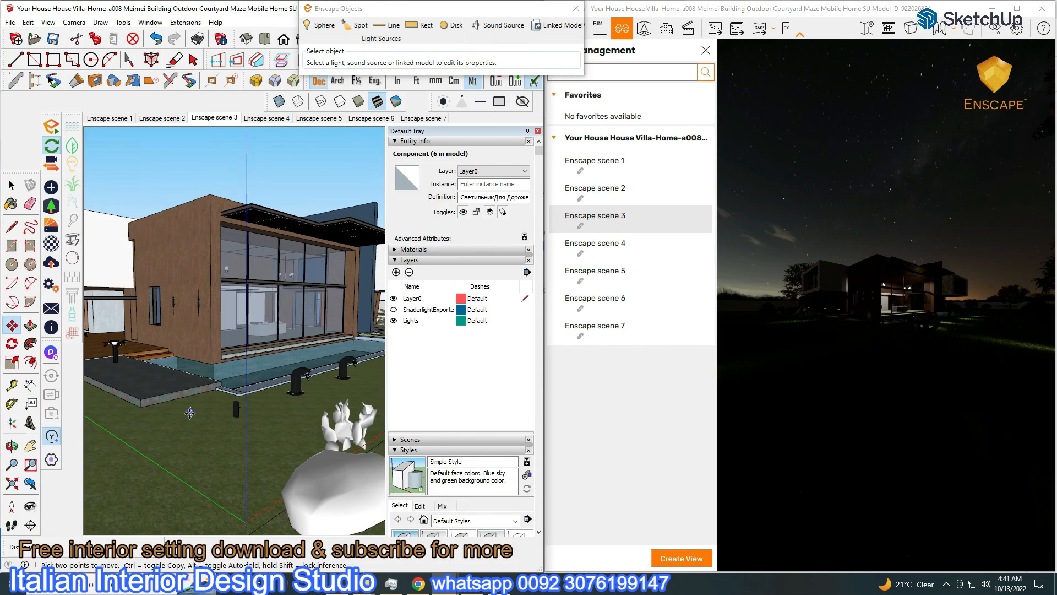
Raise the bollard lamp's spotlight to 14,870 cd
left_click(11, 186)
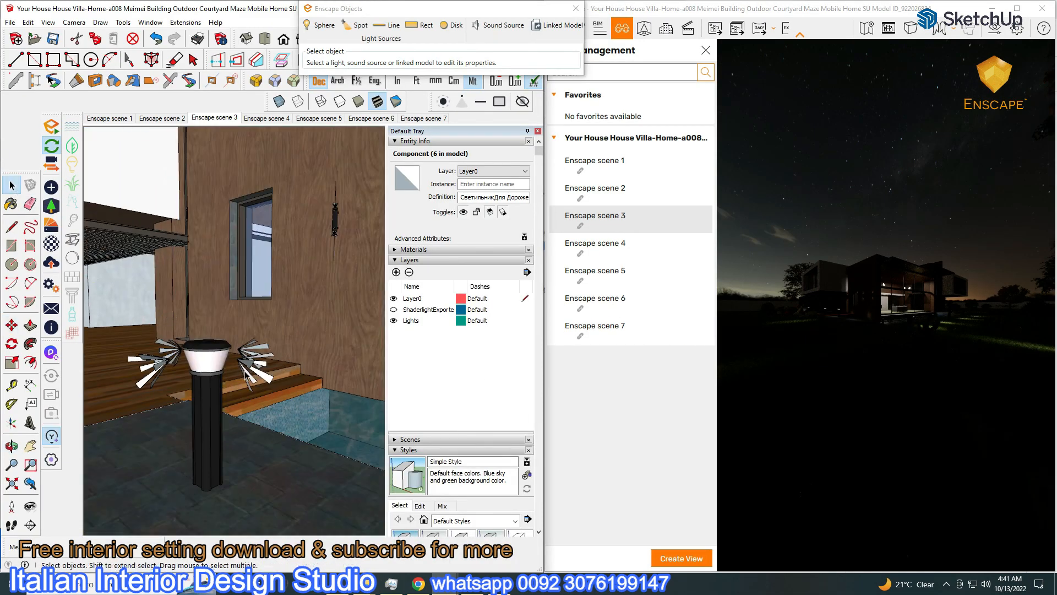
double_click(243, 374)
left_click_drag(444, 69, 463, 66)
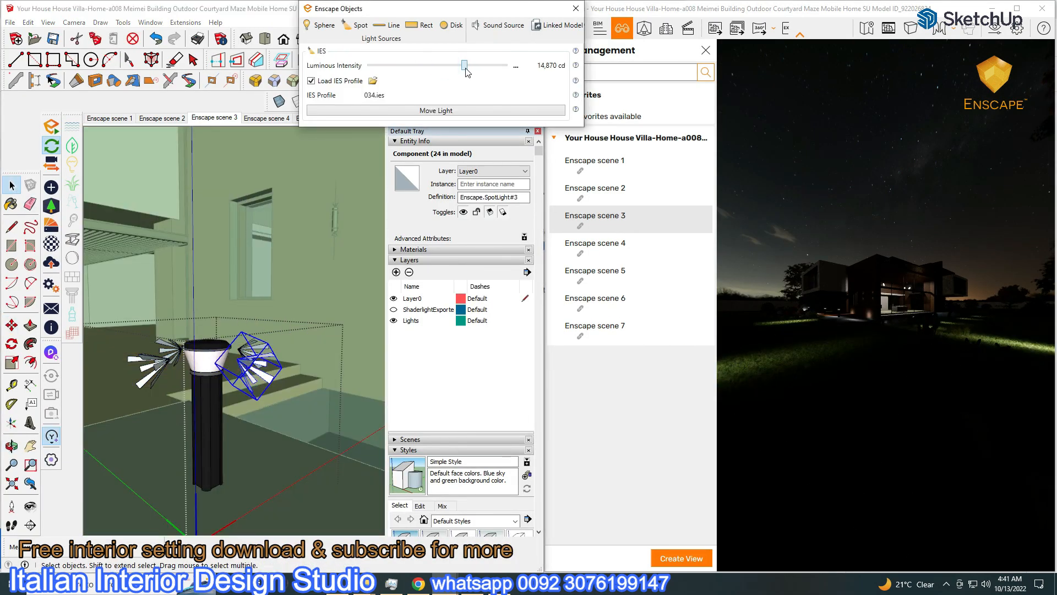
key("Escape")
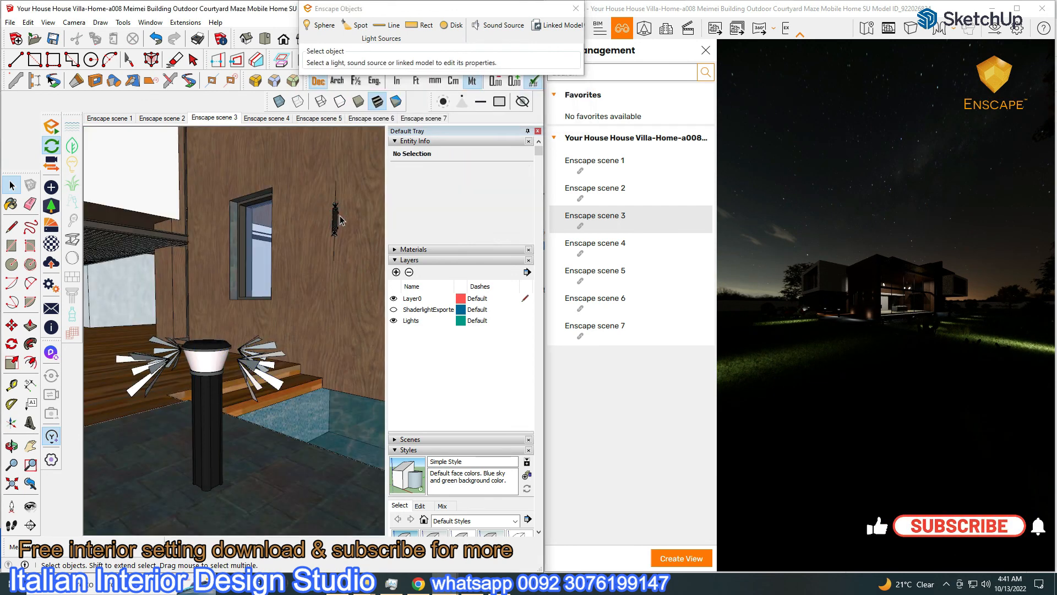
Raise the wall light's spotlight to about 1,447 cd, exit the component, and maximize Enscape
double_click(335, 211)
scroll(336, 207, "up", 5)
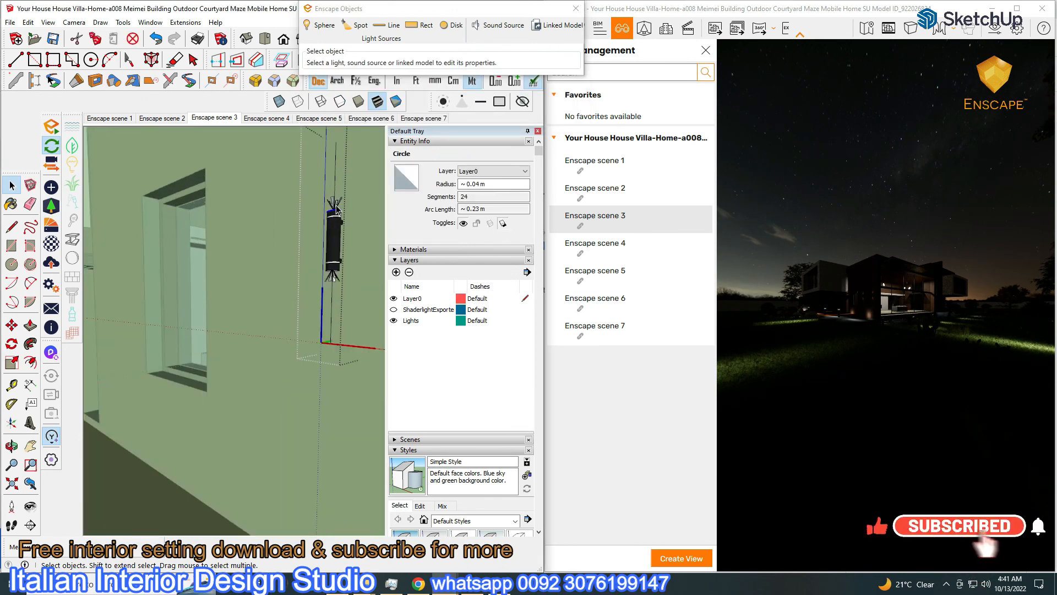
left_click(336, 203)
left_click_drag(399, 65, 440, 71)
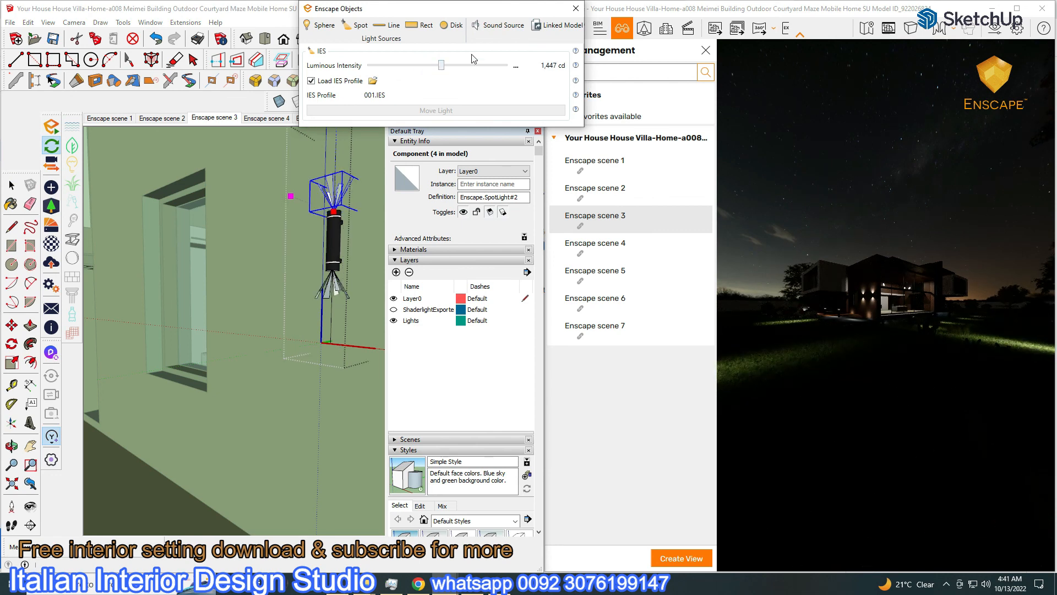
left_click(576, 9)
right_click(132, 220)
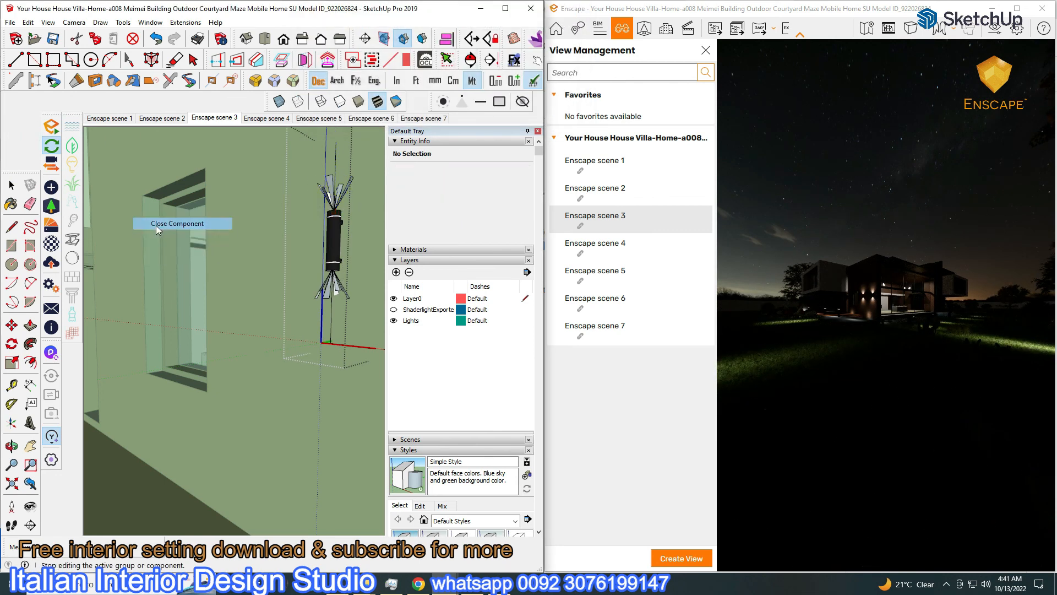
left_click(174, 284)
left_click(1021, 9)
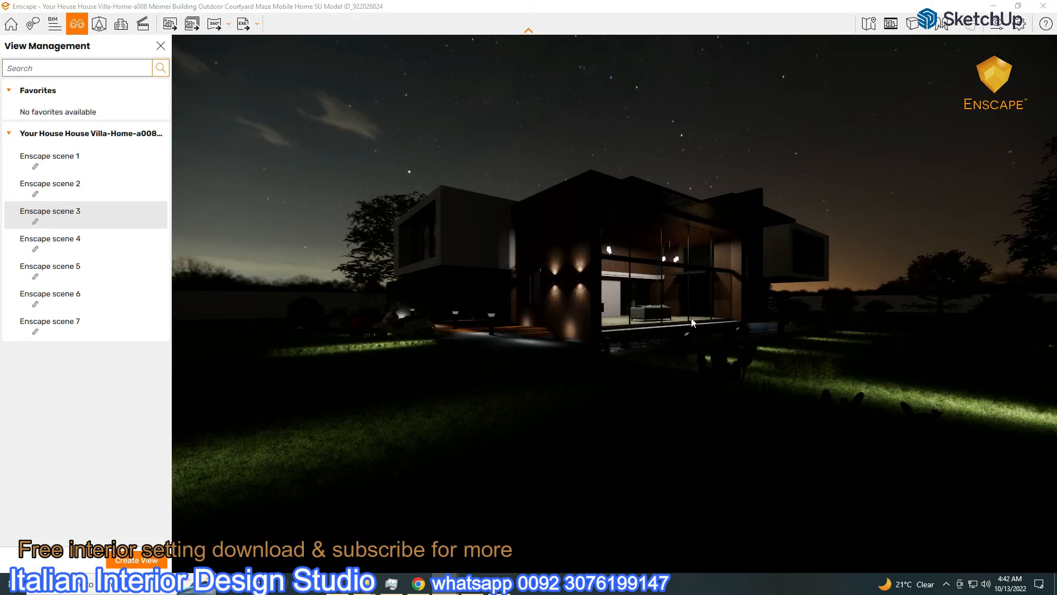
Set exposure to 56% and sky brightness to 47.99 Lux, then return to Enscape scene 3
left_click(931, 24)
left_click_drag(716, 47, 151, 8)
left_click(212, 222)
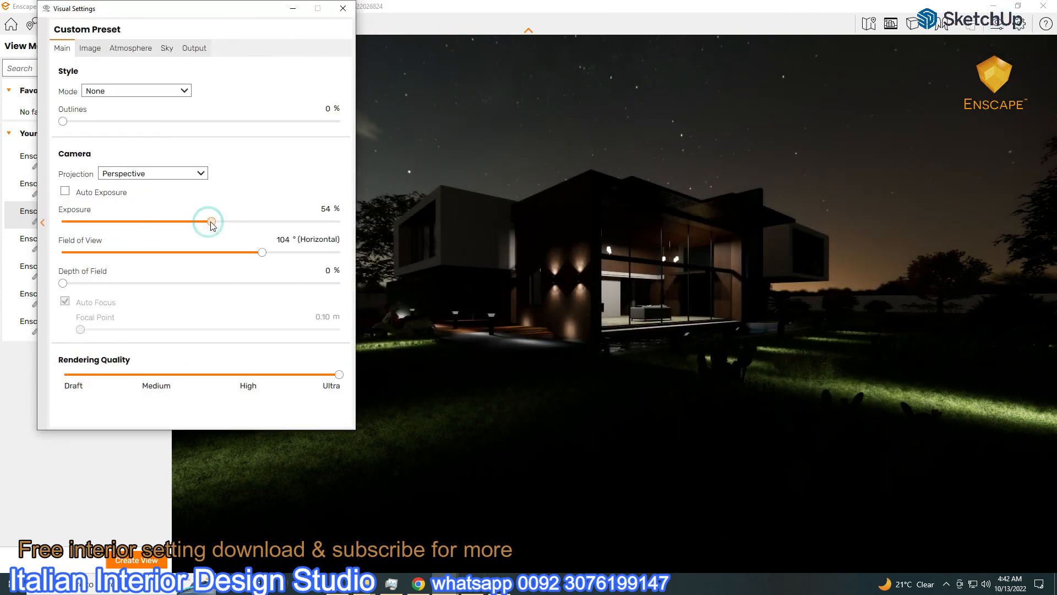
left_click_drag(215, 225, 216, 225)
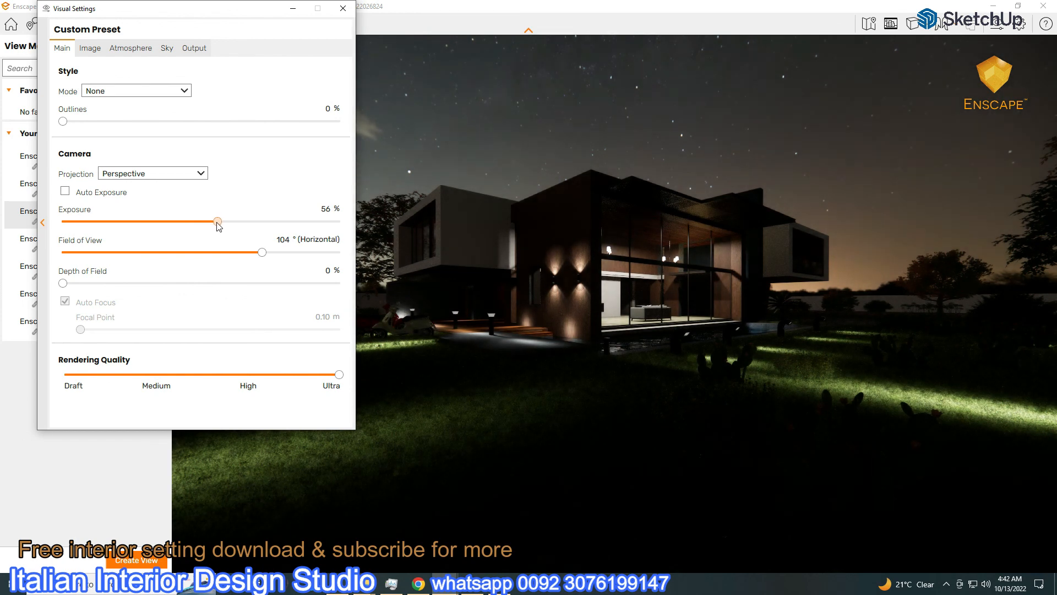
left_click(167, 49)
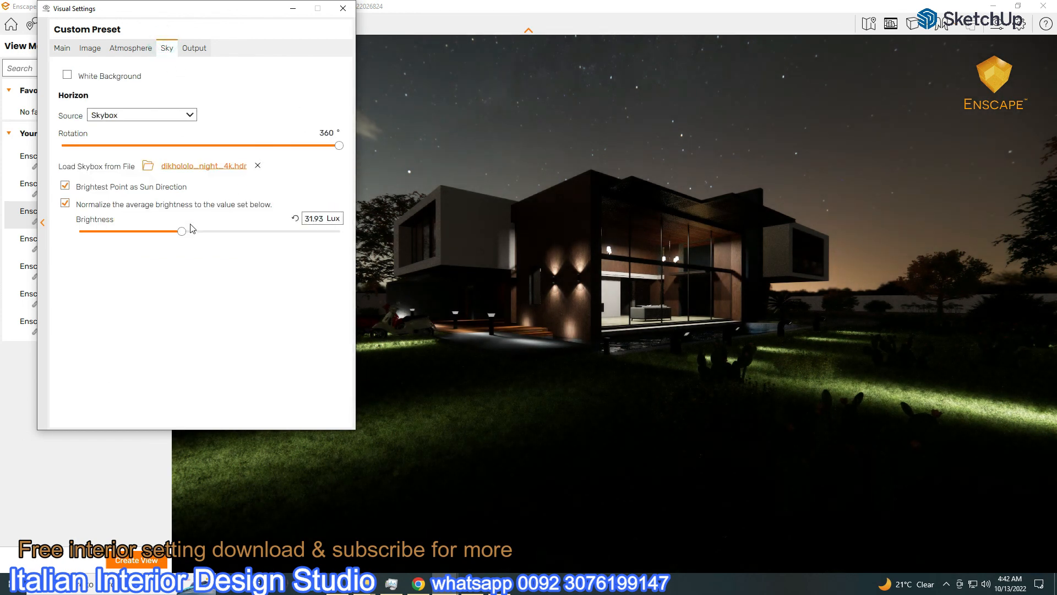
left_click_drag(184, 234, 191, 236)
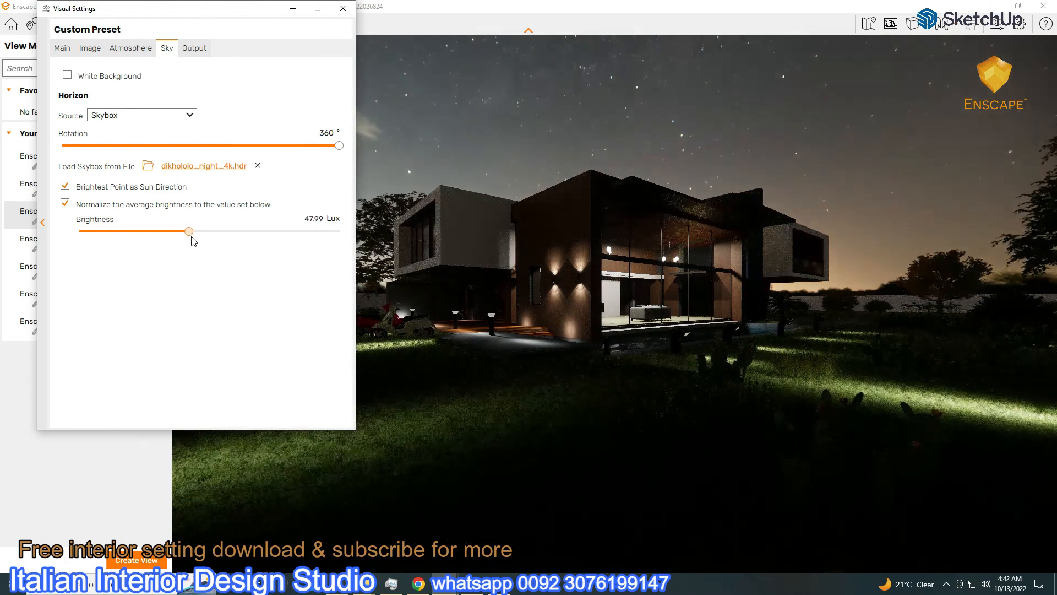
left_click(294, 12)
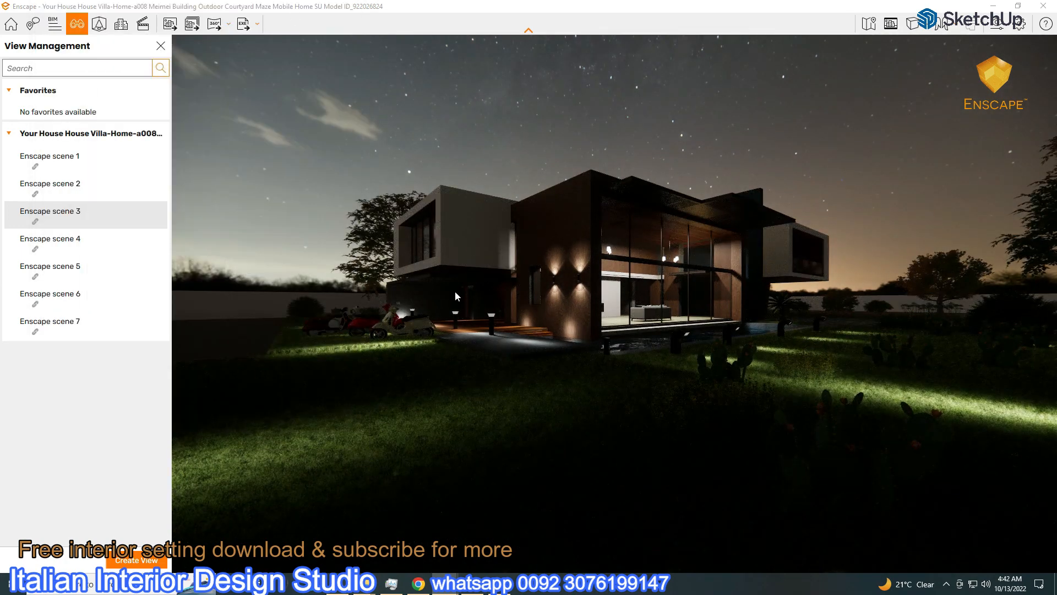
left_click(78, 247)
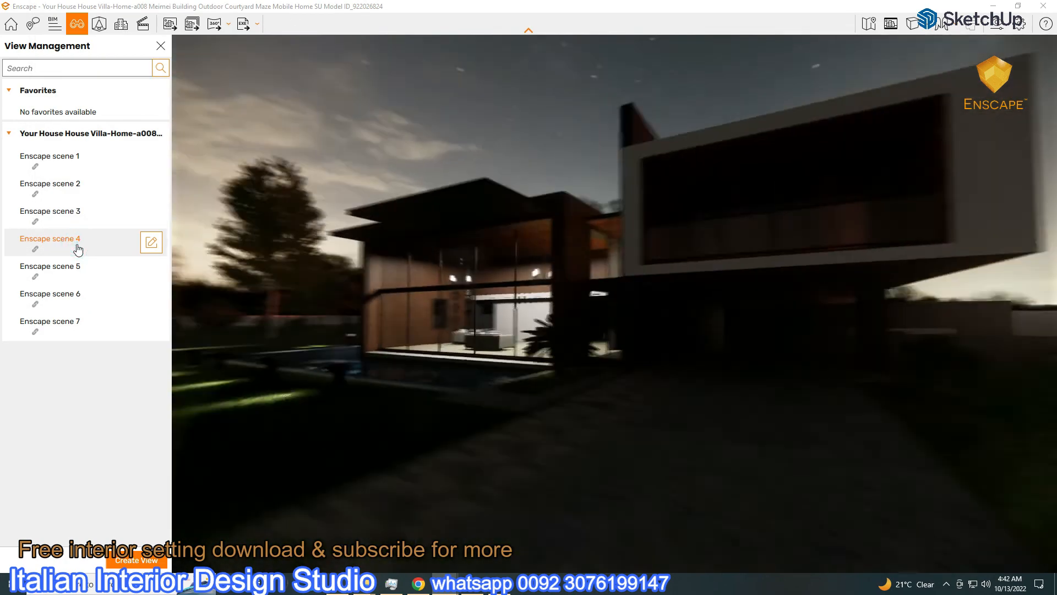
left_click(61, 212)
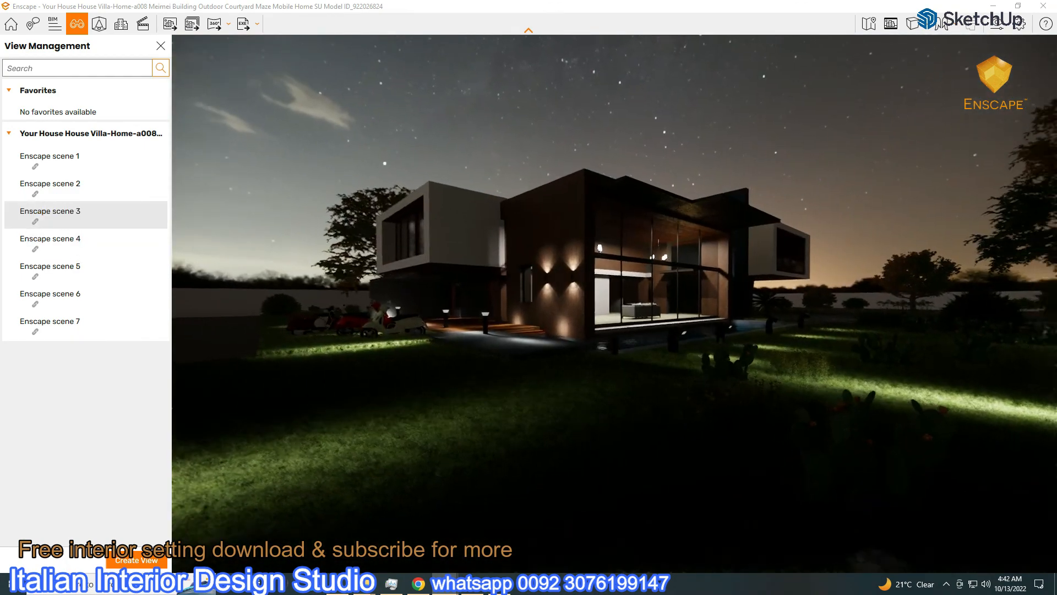
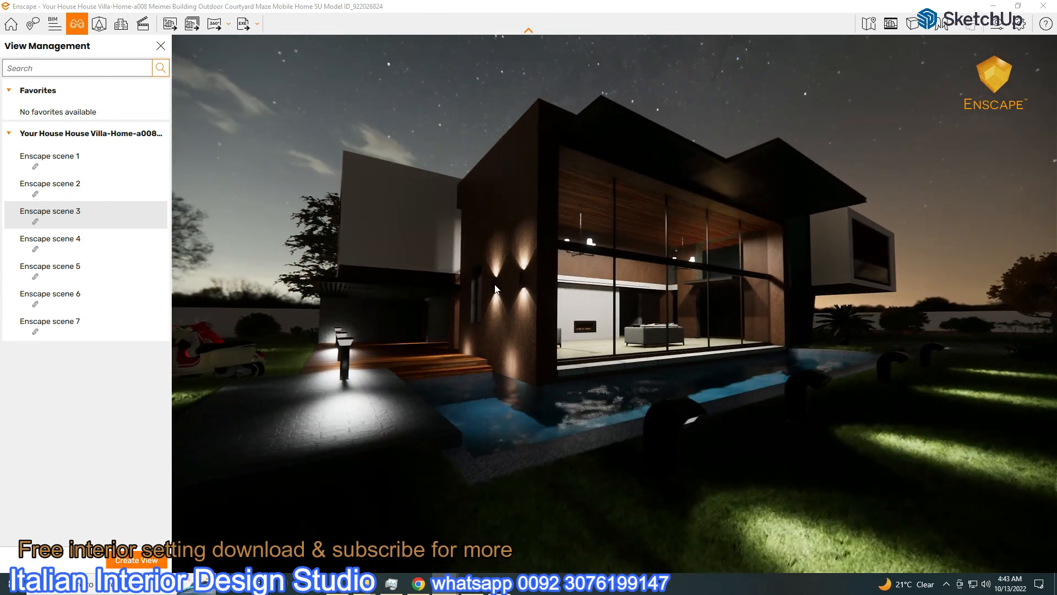
Save a screenshot of the villa's night pool-side render, then open Visual Settings
left_click(169, 24)
left_click(353, 462)
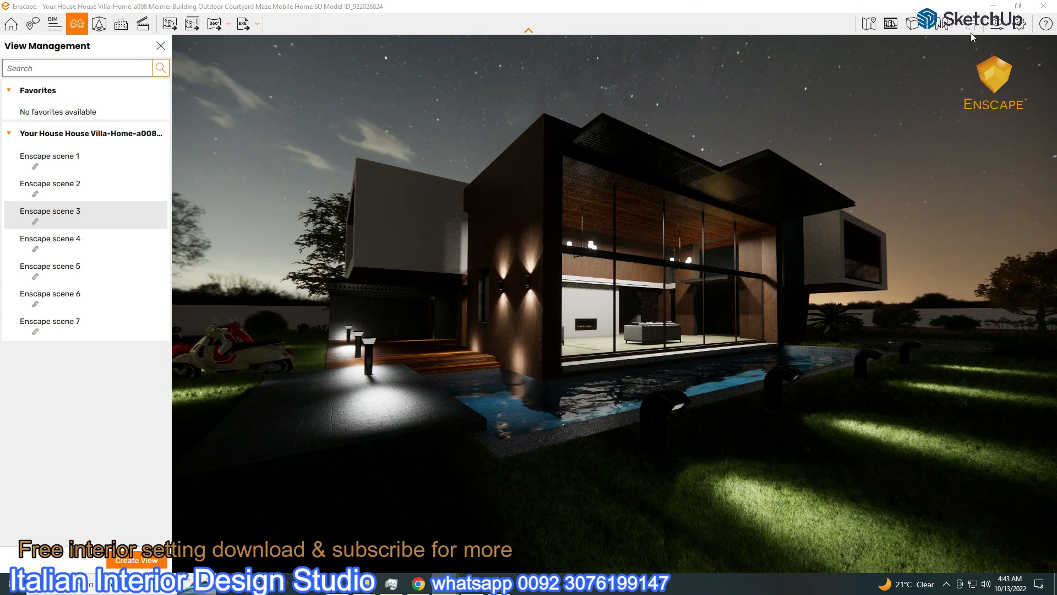
left_click(991, 26)
Load dirt_bike_track_01_4k.hdr from the Textures drive's HDRI Outdoor folder as the skybox
left_click(192, 166)
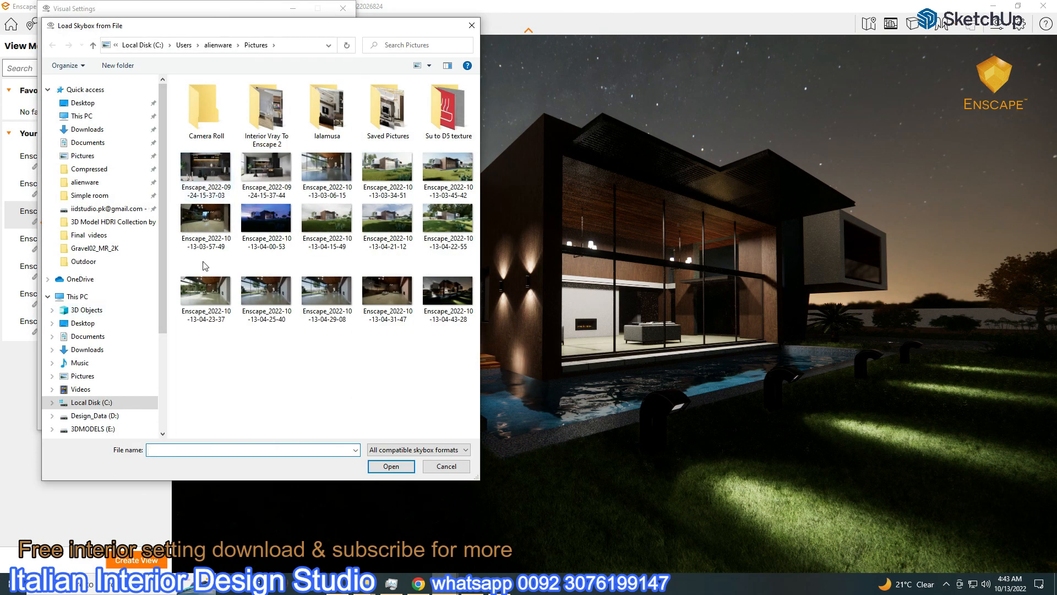
left_click_drag(443, 38, 698, 40)
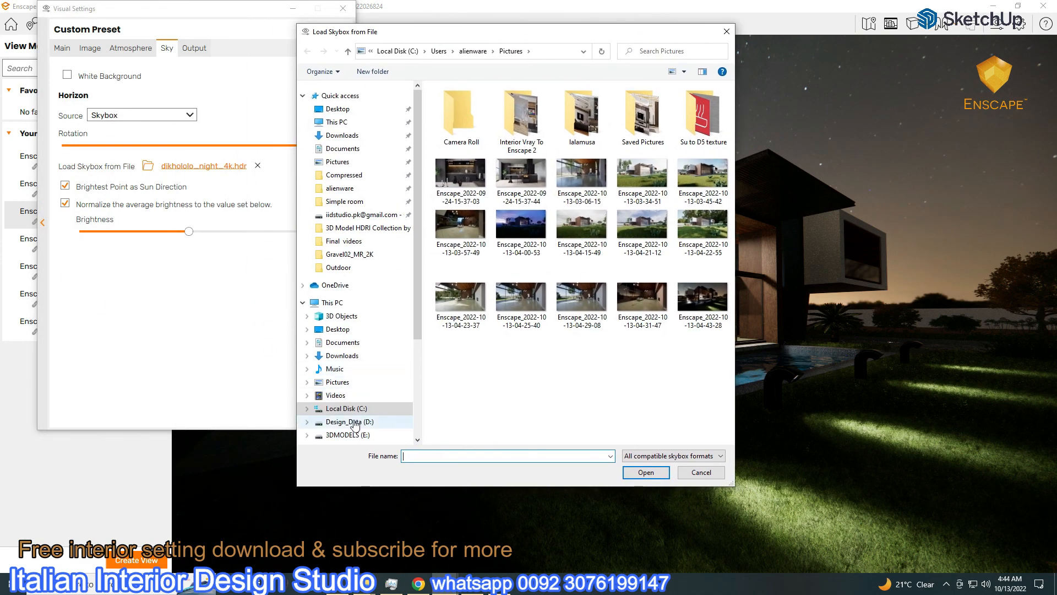
scroll(355, 424, "down", 2)
left_click(339, 413)
double_click(458, 162)
double_click(462, 208)
double_click(449, 104)
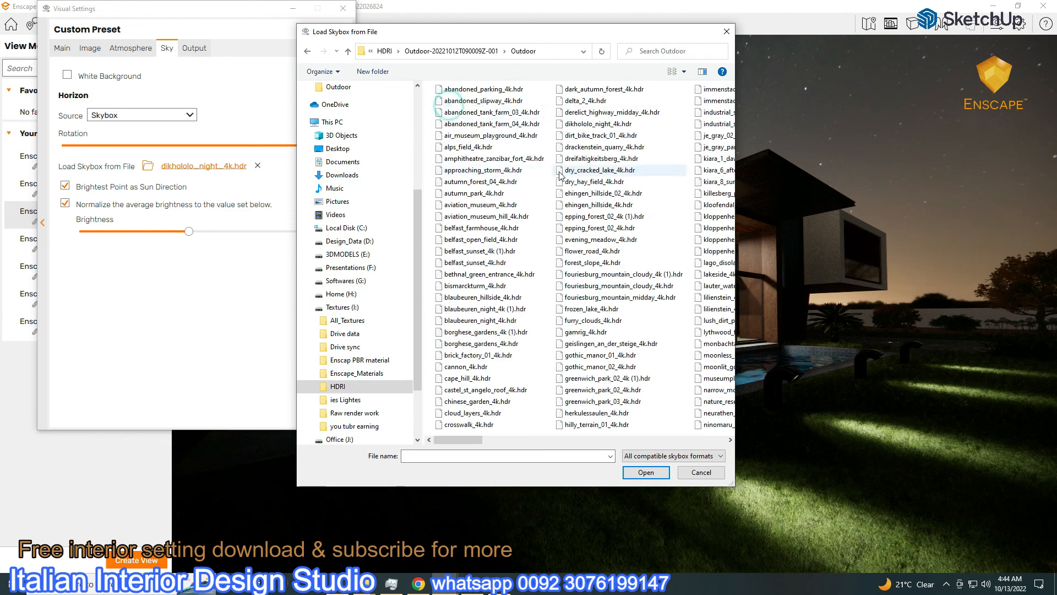
double_click(600, 136)
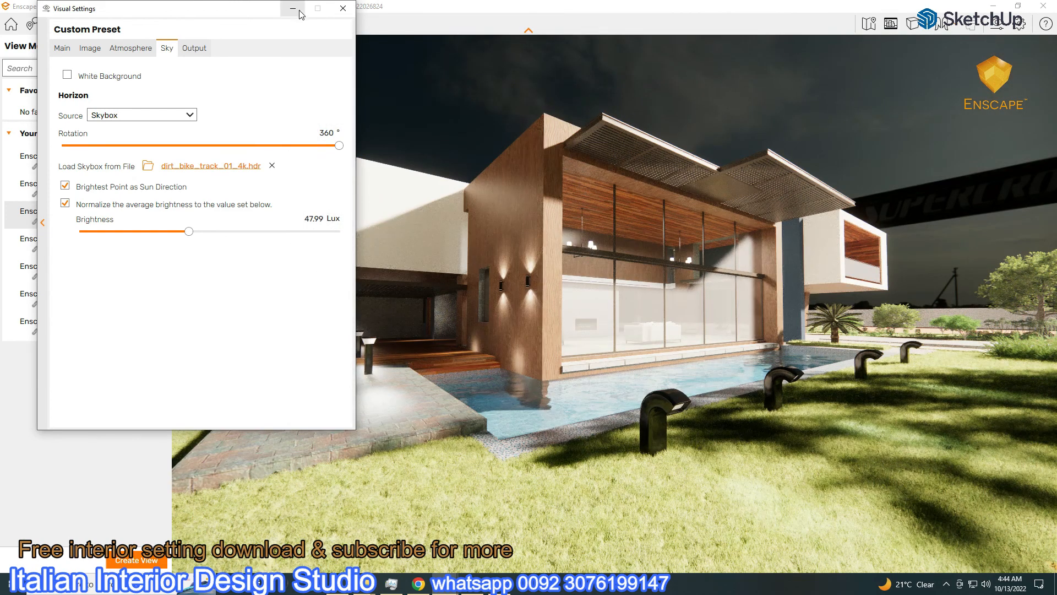
Raise skybox brightness to 356.73 Lux and rotate the skybox to 163°
left_click_drag(263, 11, 307, 90)
left_click_drag(231, 310, 267, 316)
left_click_drag(226, 88, 762, 118)
left_click_drag(917, 255, 766, 291)
left_click_drag(694, 121, 714, 155)
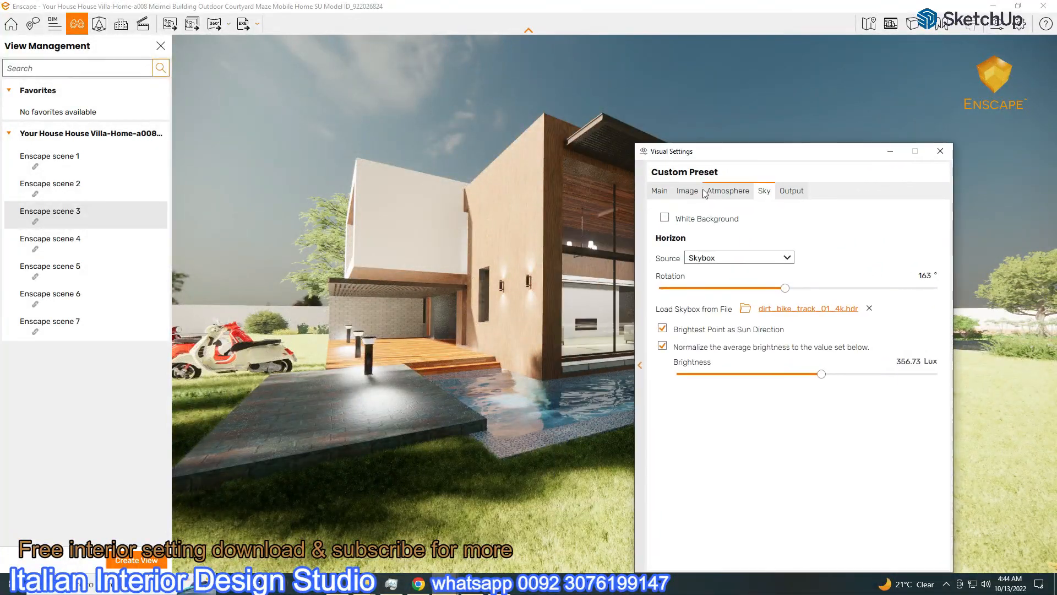
Widen the field of view to 113° and settle exposure at 52%
left_click(660, 190)
mouse_move(815, 365)
left_mouse_down()
mouse_move(805, 369)
mouse_move(814, 370)
left_mouse_up()
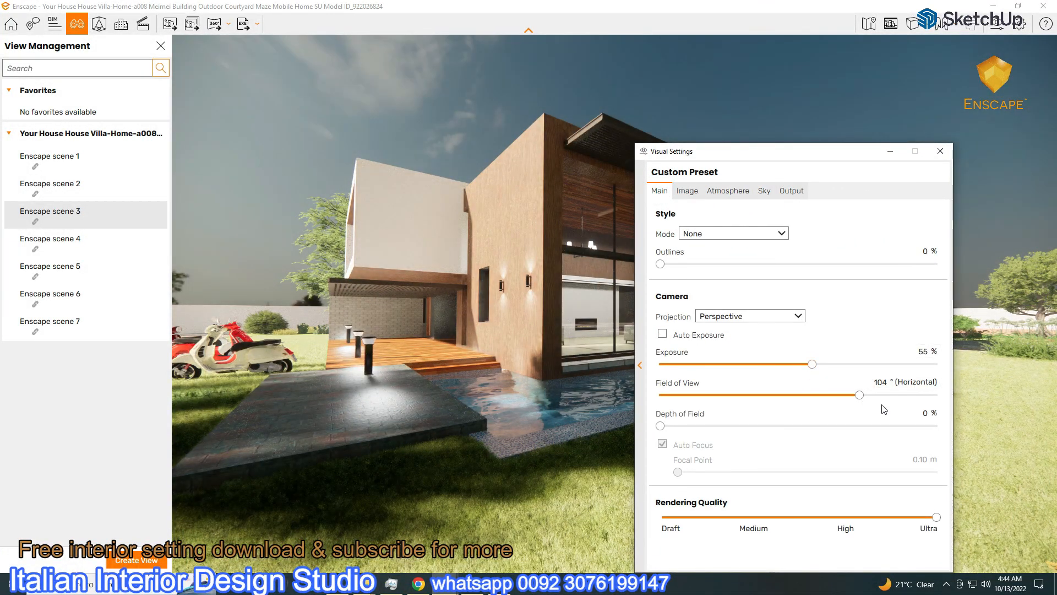
left_click_drag(859, 396, 879, 394)
left_click(765, 191)
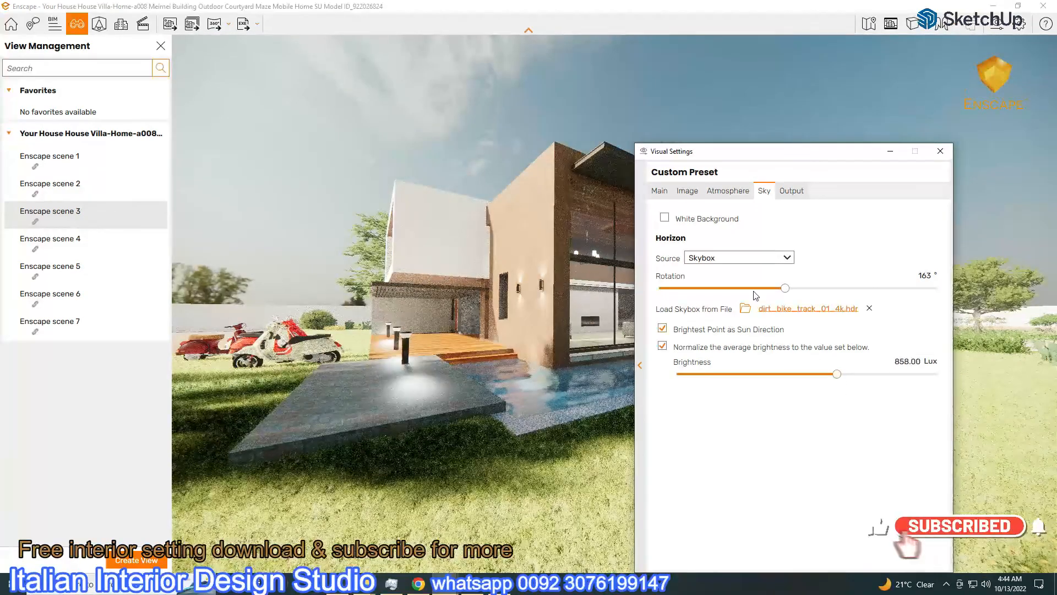
left_click(660, 190)
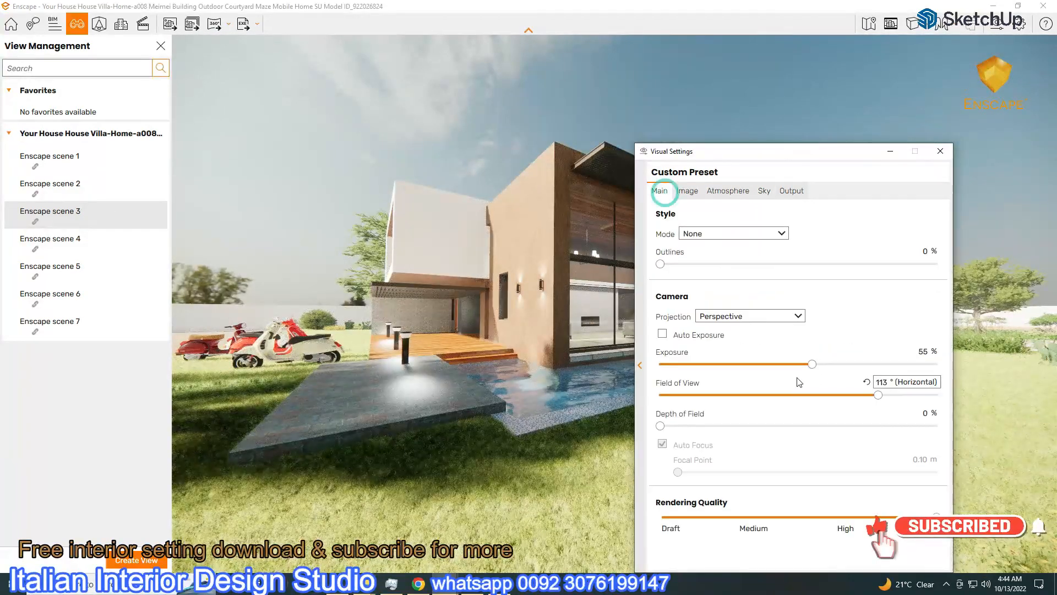
left_click_drag(812, 368, 804, 366)
Rotate the skybox to 56° and set its brightness to about 806 Lux
left_click_drag(766, 159, 178, 125)
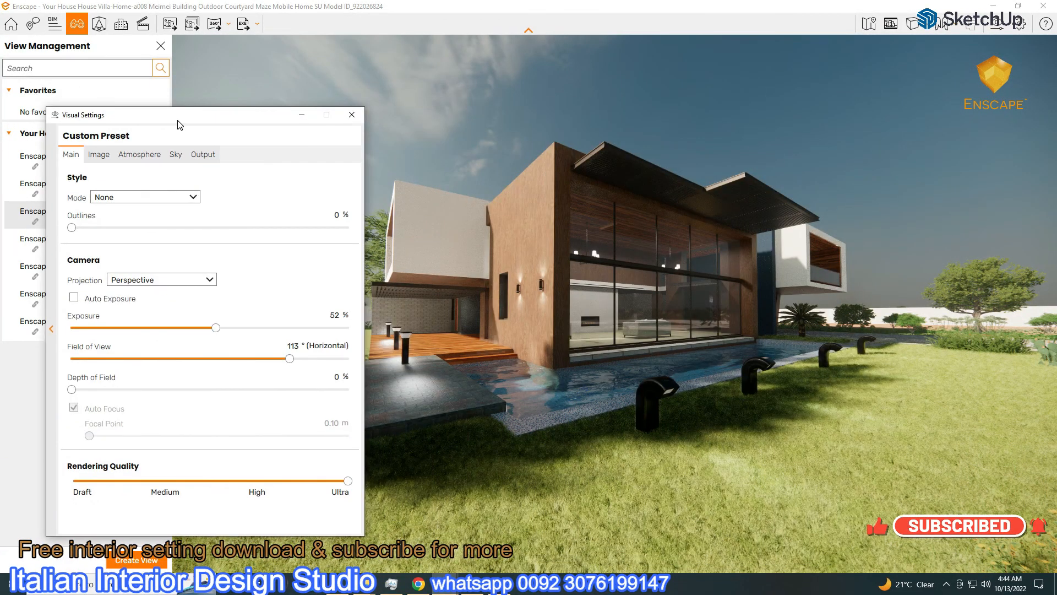
left_click(176, 155)
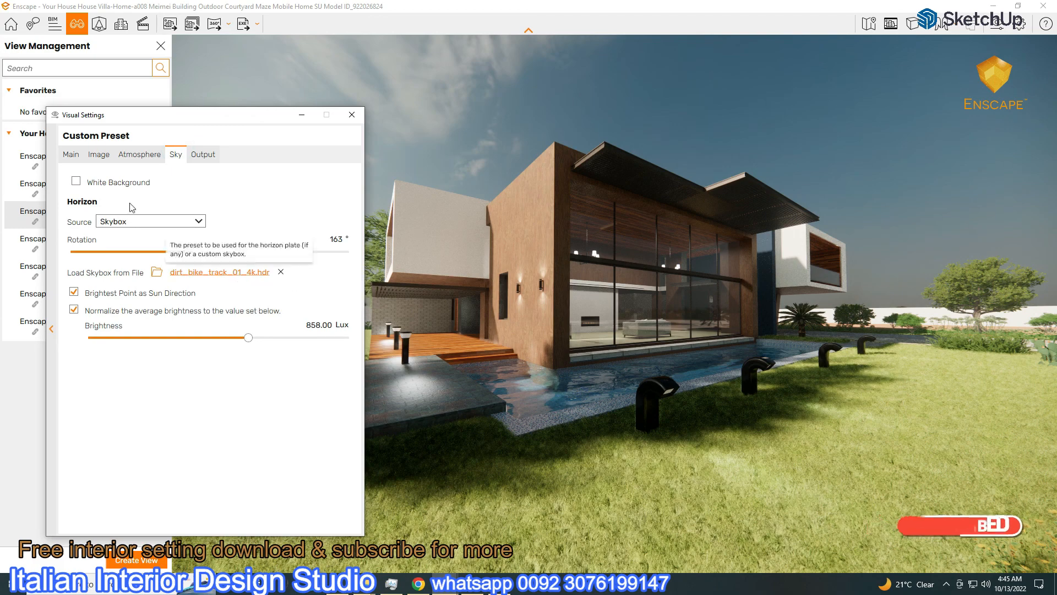
left_click(139, 155)
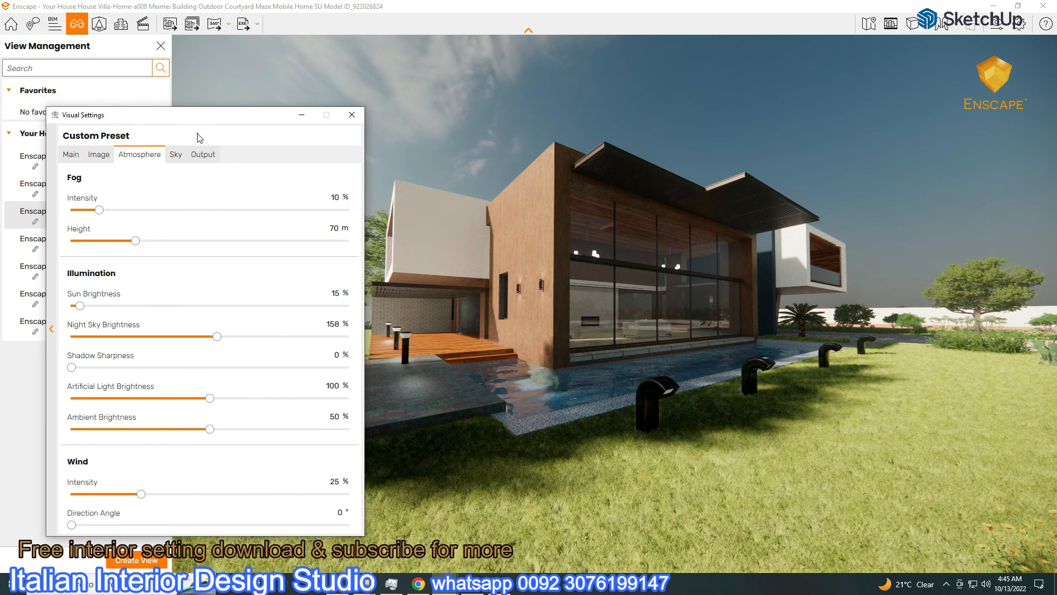
left_click_drag(204, 128, 237, 201)
left_click(210, 228)
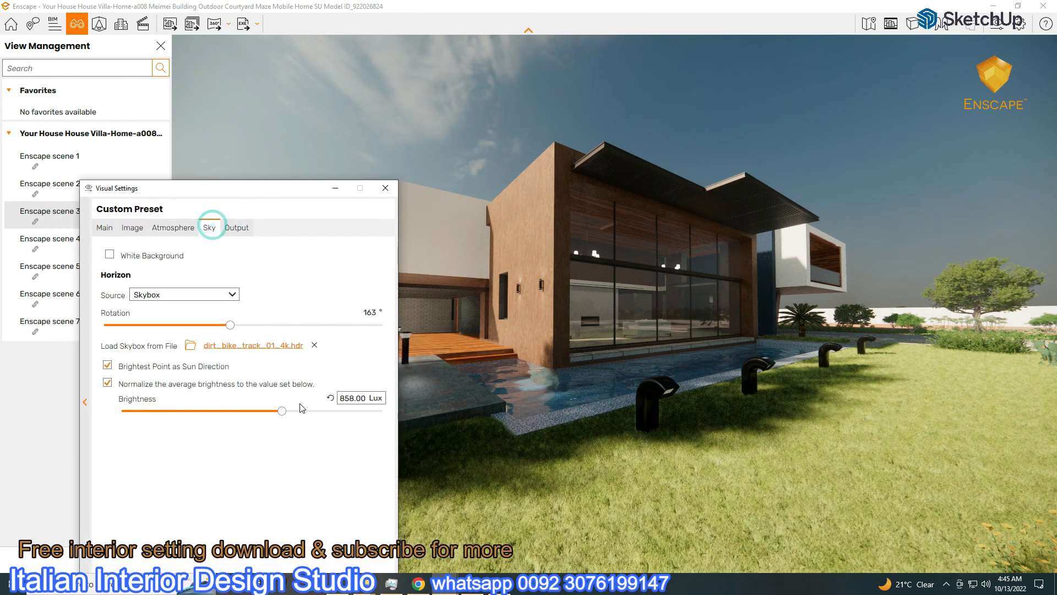
left_click_drag(231, 326, 145, 330)
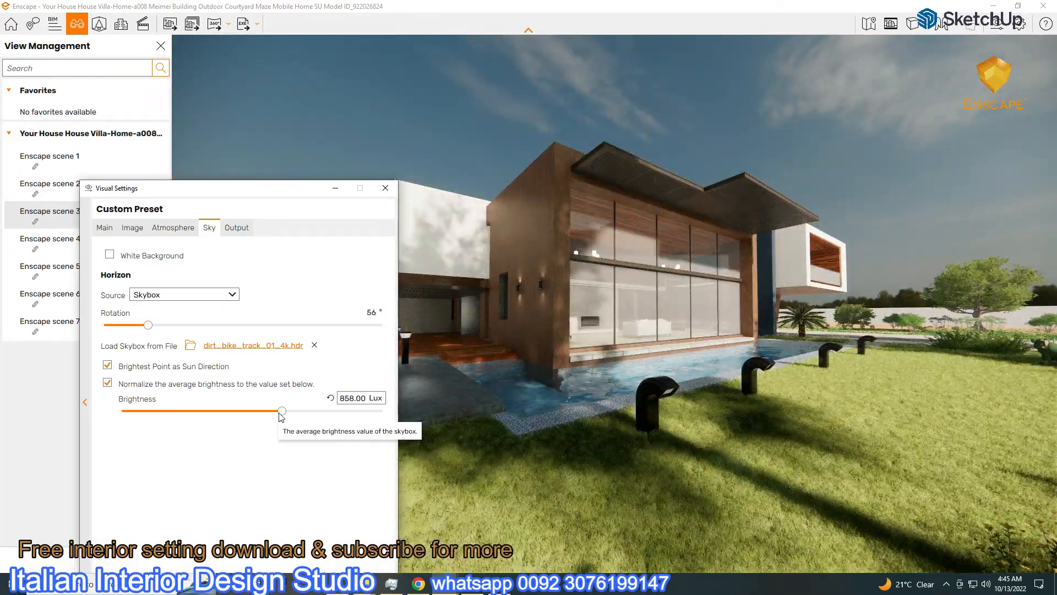
left_click_drag(282, 410, 252, 406)
Reopen the Load Skybox file chooser from the Sky settings
left_click(113, 230)
left_click_drag(262, 187, 212, 89)
left_click(161, 122)
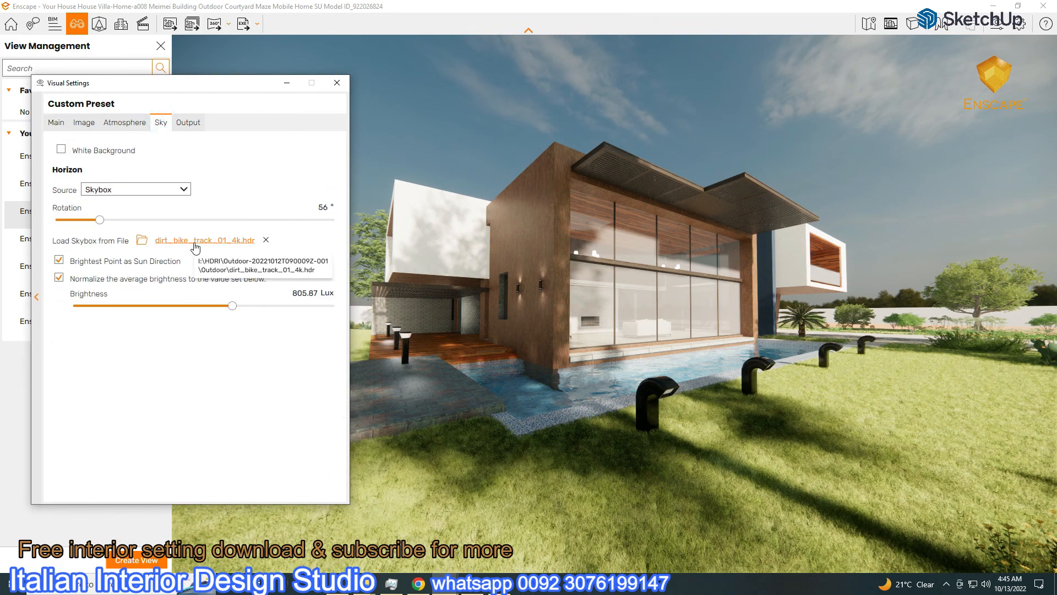
left_click(243, 262)
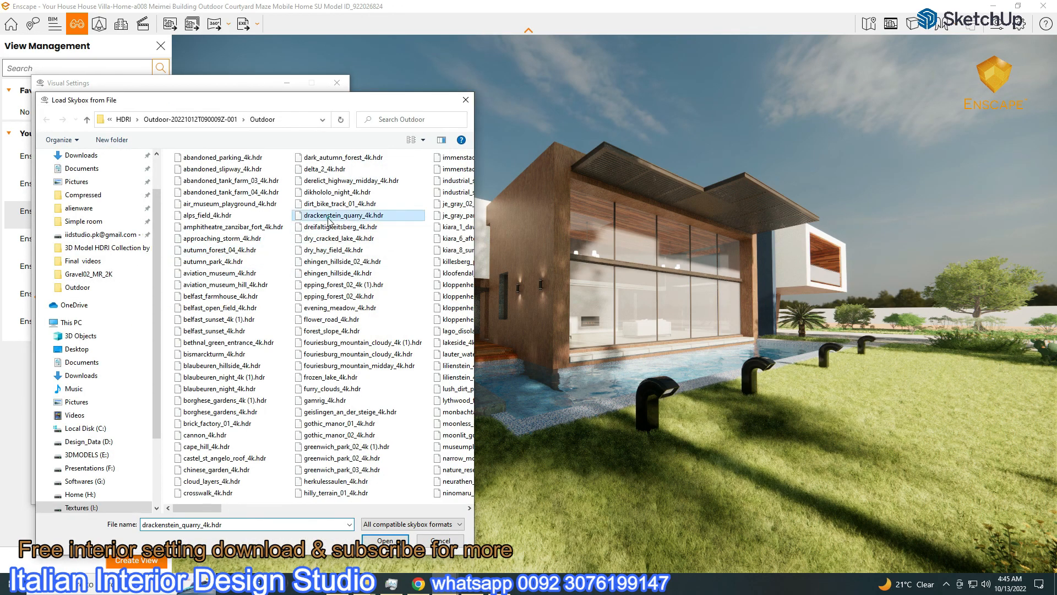
Load drackenstein_quarry_4k.hdr as the skybox, rotate it to 141°, and raise its brightness
double_click(329, 221)
mouse_move(235, 306)
left_click_drag(100, 223, 167, 238)
left_click(58, 124)
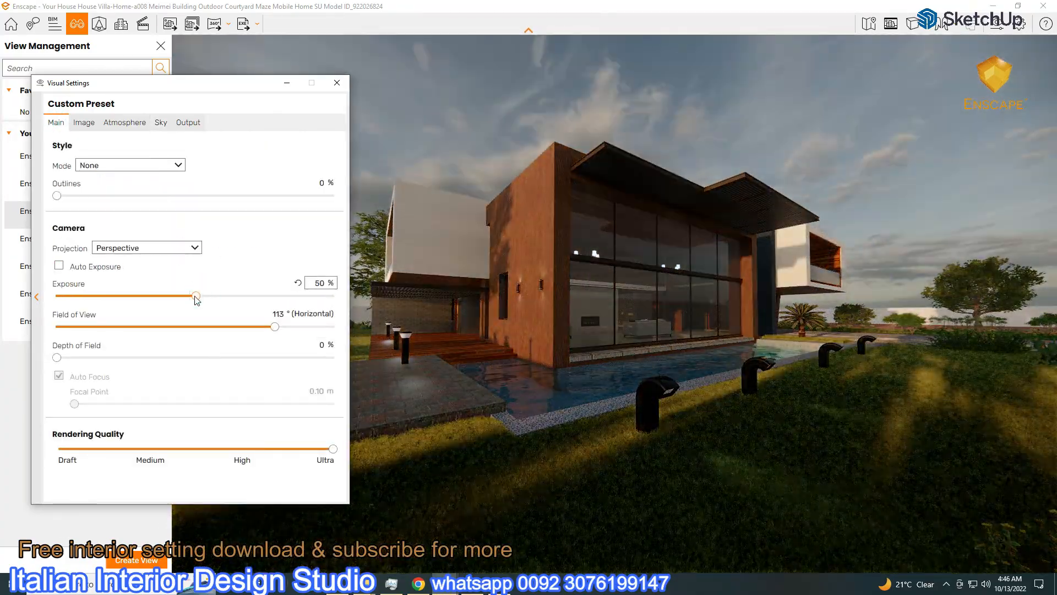
left_click(161, 122)
left_click_drag(232, 306, 257, 316)
Switch to Enscape scene 3, lower skybox brightness to 2,129.39 Lux, and rotate the sun direction
left_click_drag(228, 82, 900, 18)
left_click(83, 214)
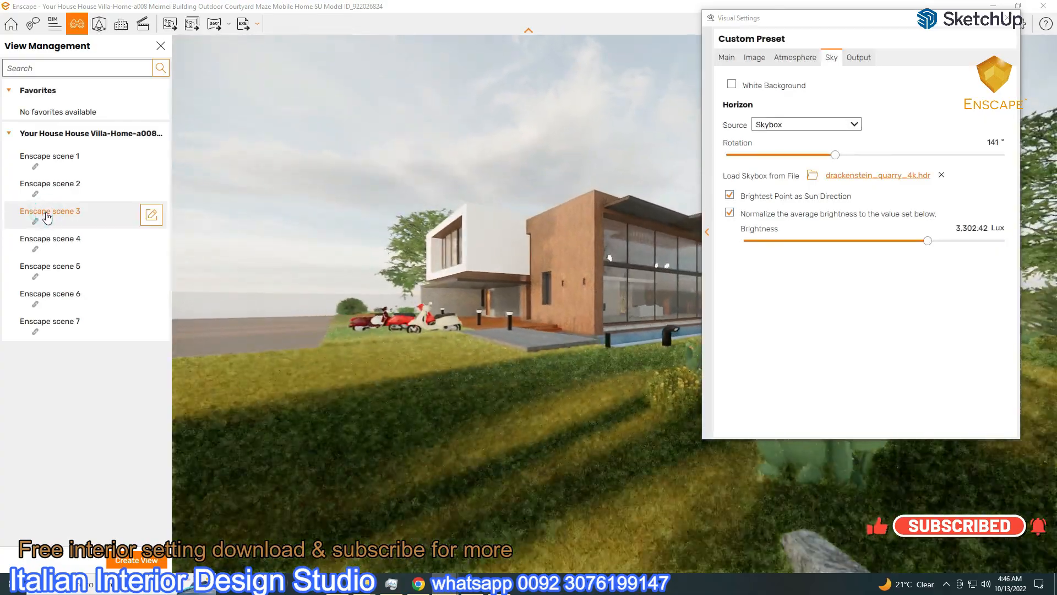
left_click_drag(760, 19, 72, 36)
left_click_drag(240, 257, 186, 253)
left_click(43, 74)
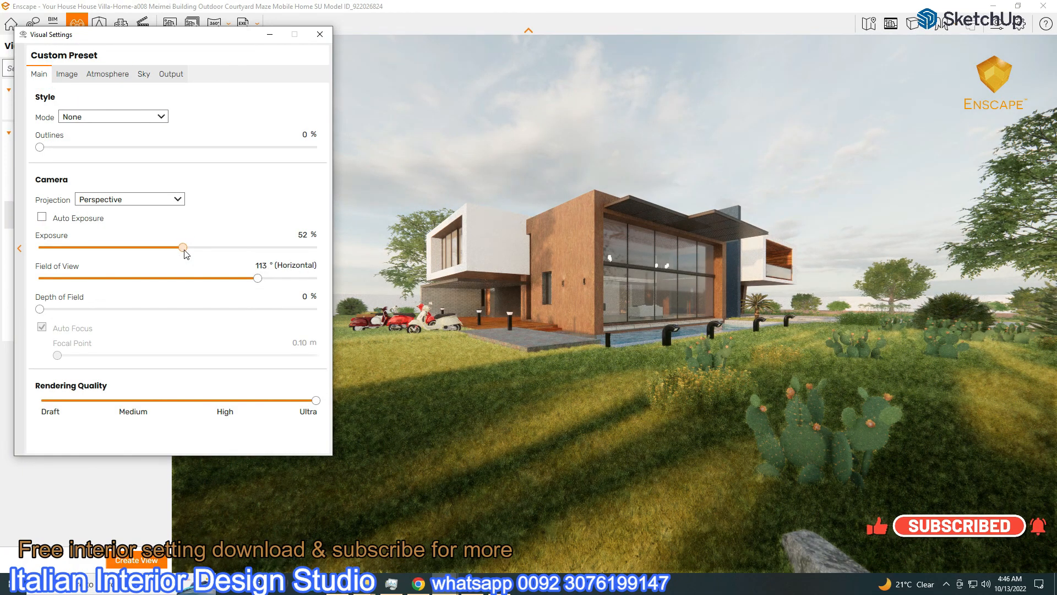
left_click(147, 81)
left_click_drag(148, 172, 274, 209)
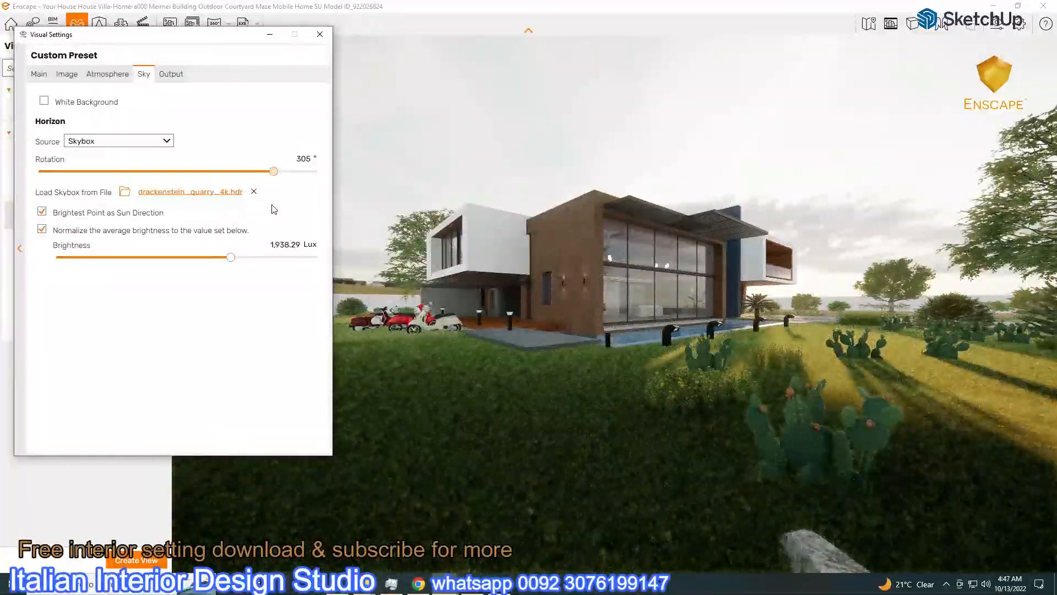
Walk the camera toward the house and turn it to face the front glazing
left_click_drag(235, 45, 264, 50)
left_click(480, 222)
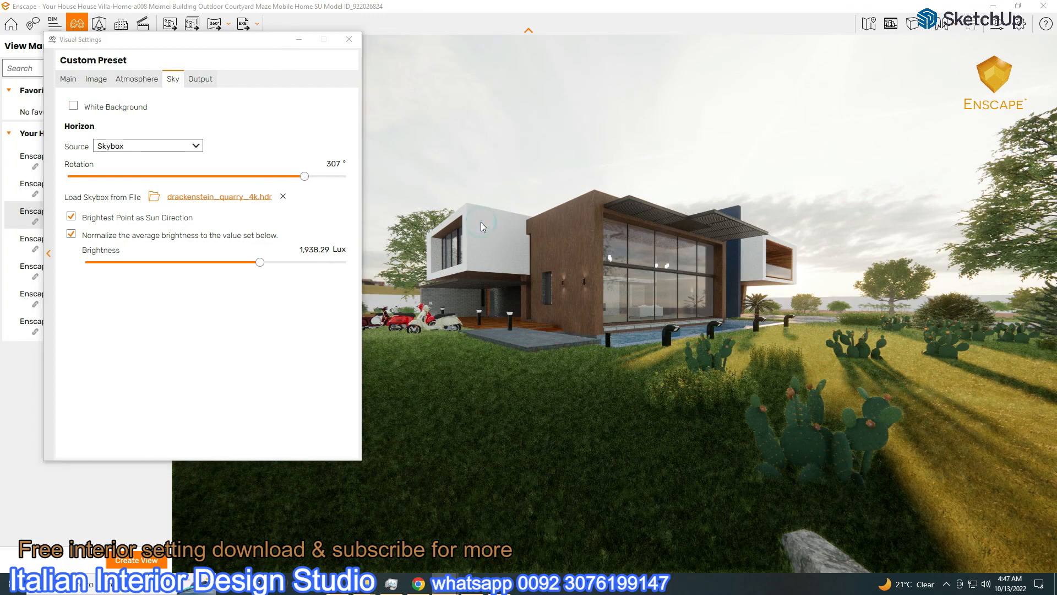
key("w")
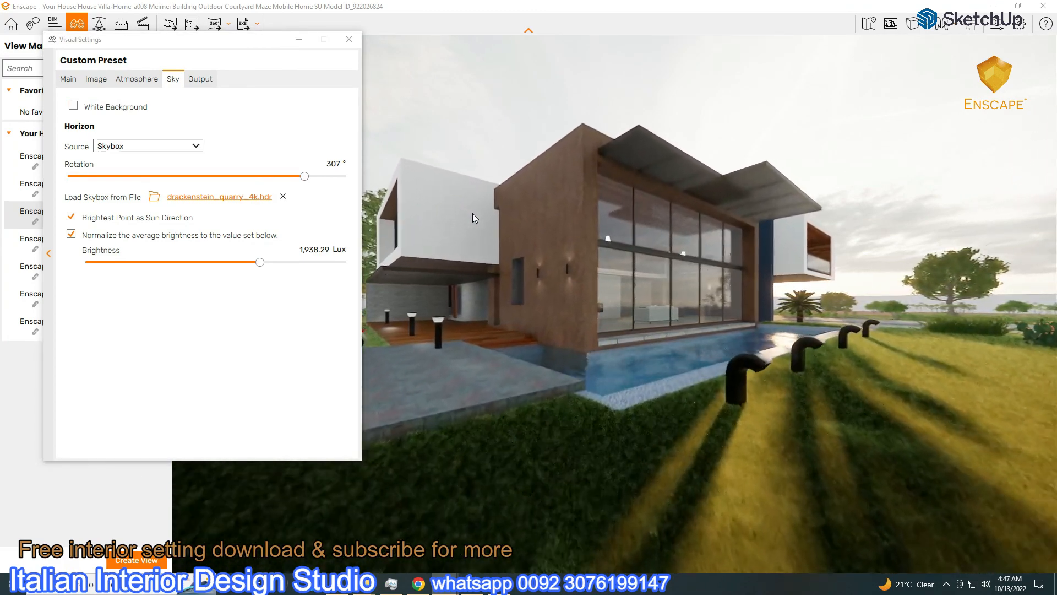
left_click(260, 53)
left_click_drag(260, 53, 973, 348)
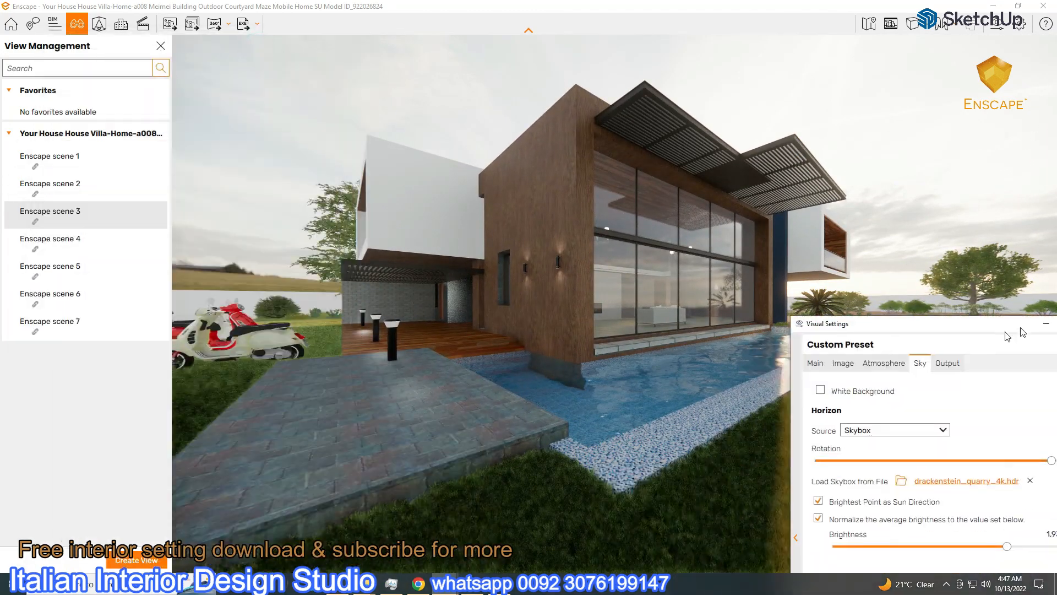
left_click_drag(980, 306, 34, 194)
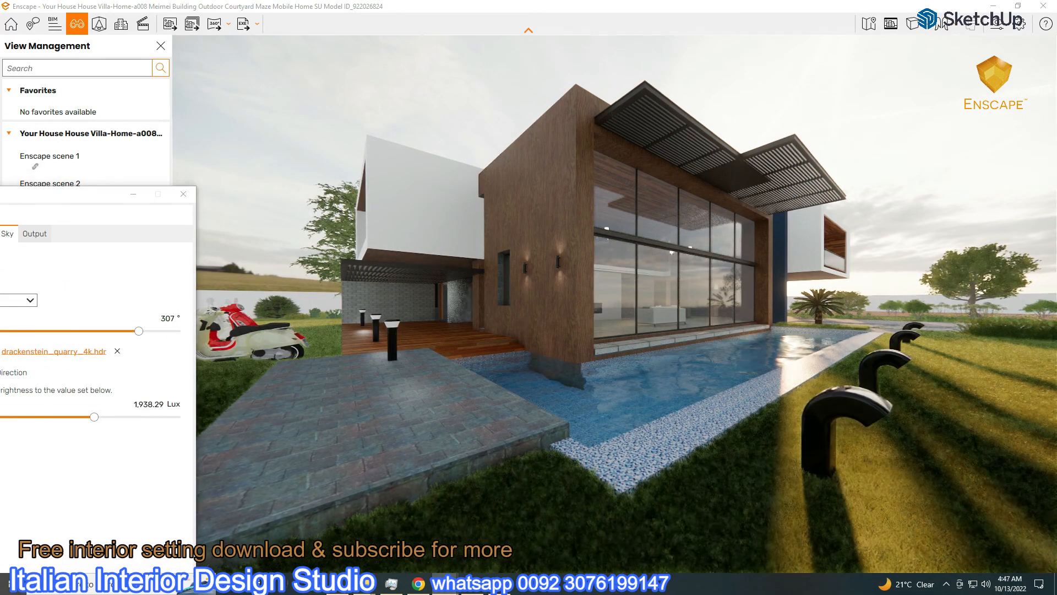
key("a")
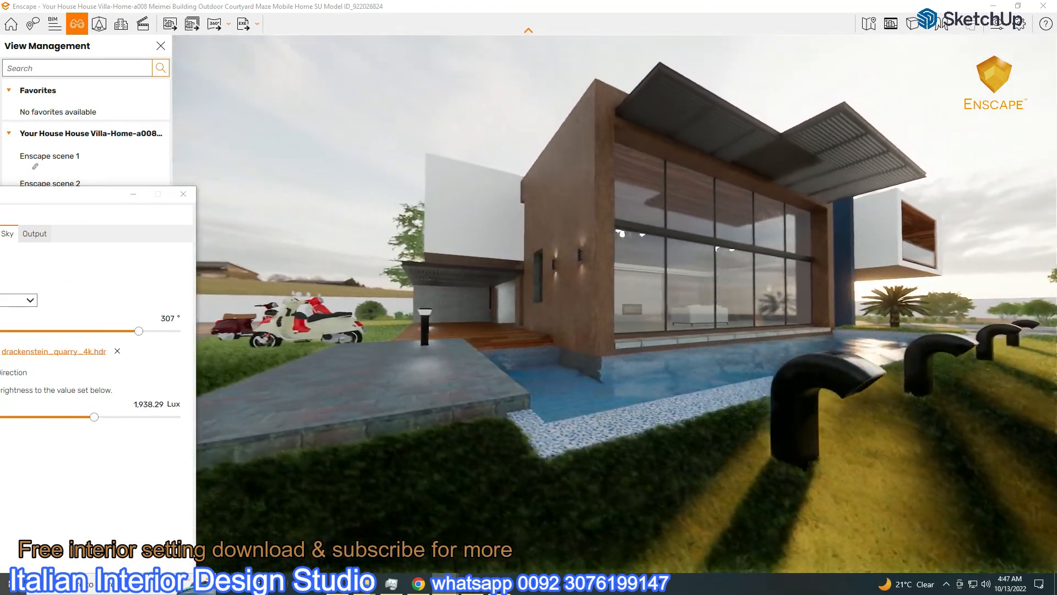
scroll(524, 319, "up", 2)
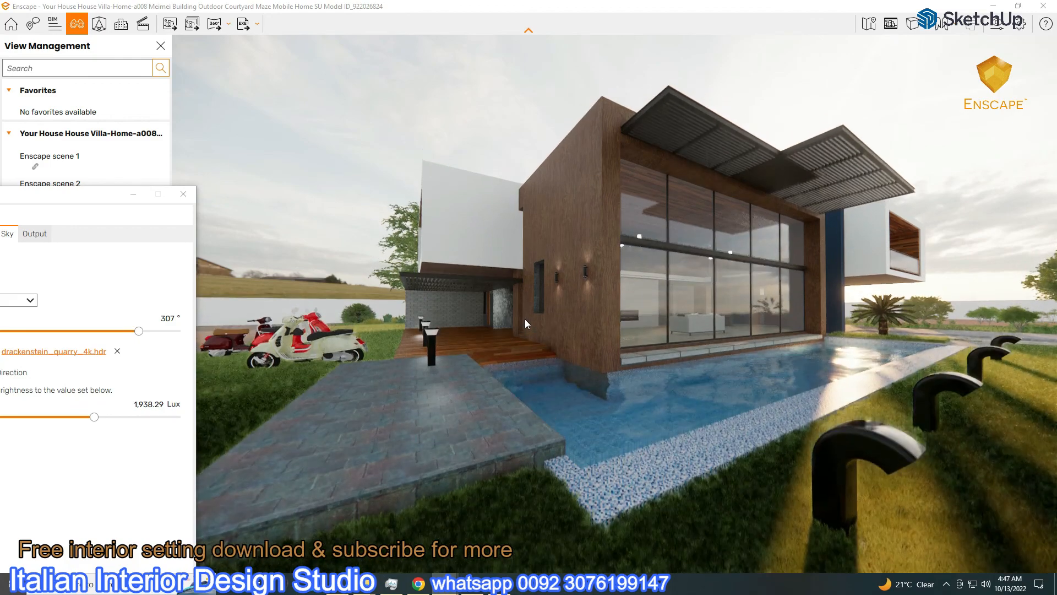
Raise artificial light brightness to 121% and put the settings window away
left_click_drag(95, 202, 231, 100)
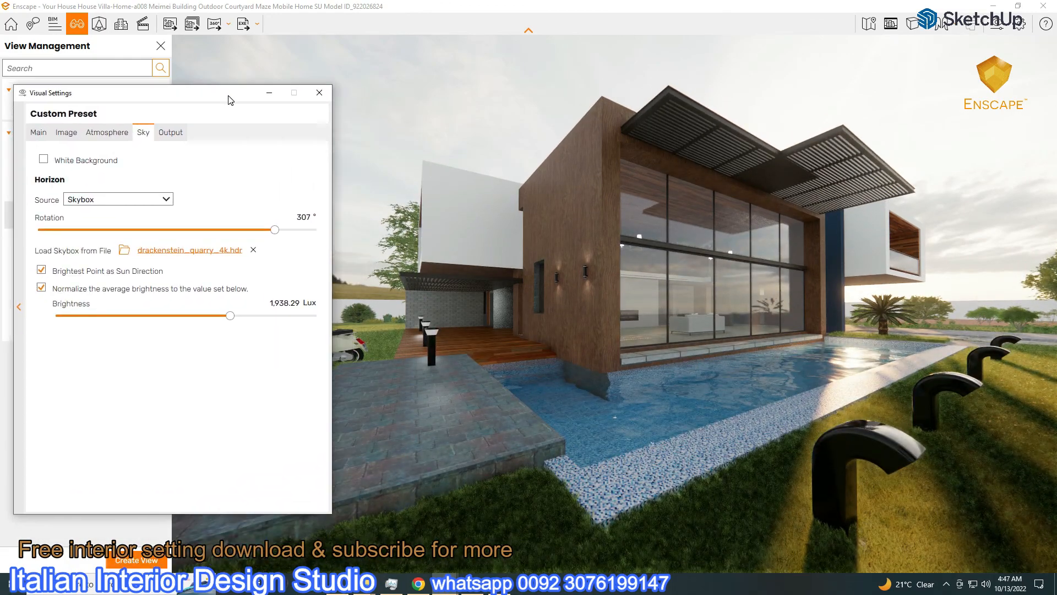
left_click(107, 132)
left_click_drag(180, 377, 218, 386)
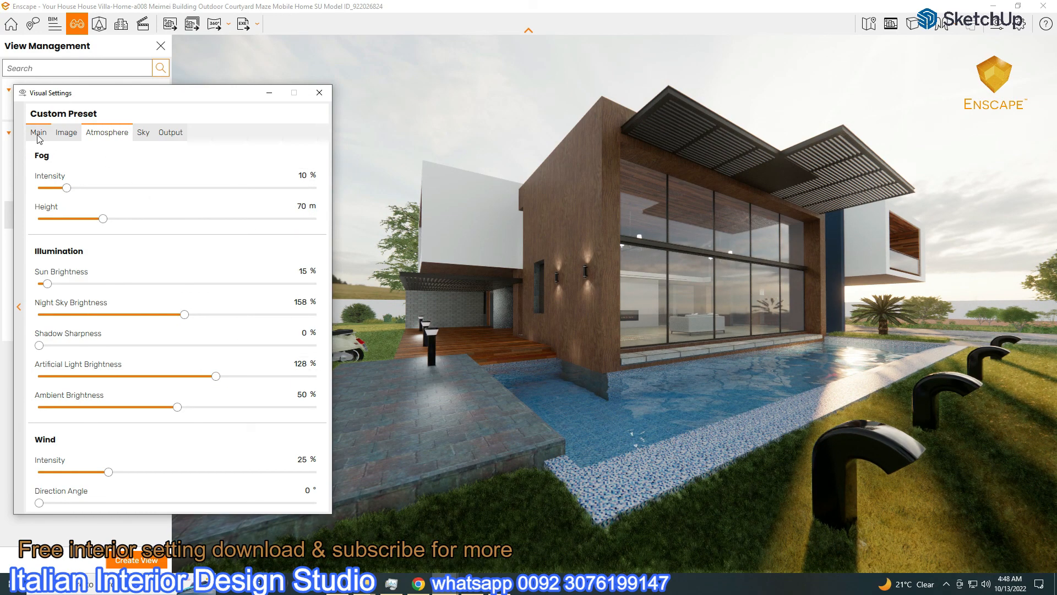
left_click(269, 92)
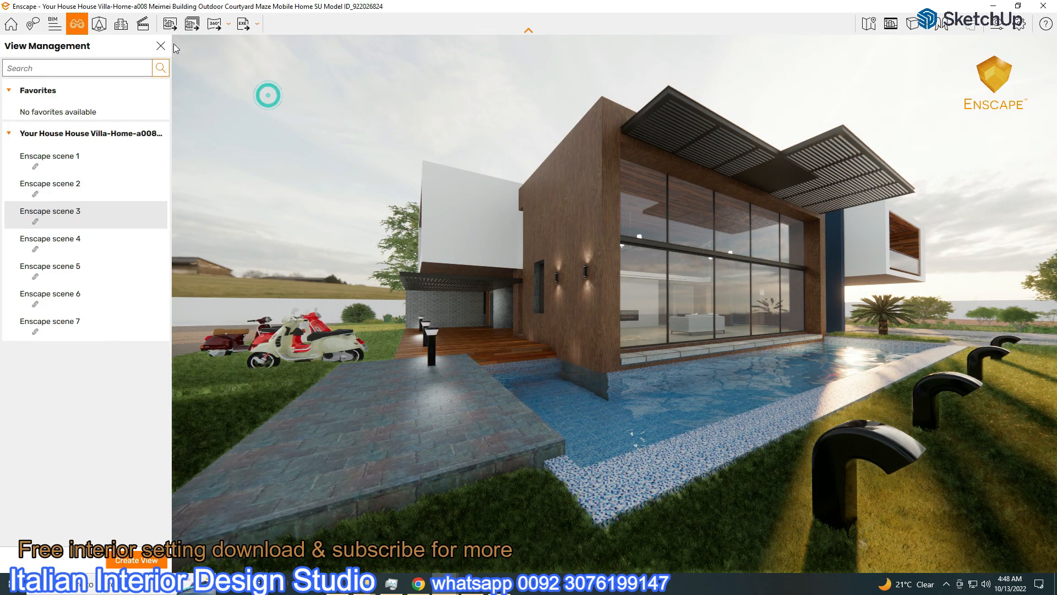
Save a screenshot of the daytime pool-side view and reopen the Sky settings
left_click(170, 23)
left_click(353, 462)
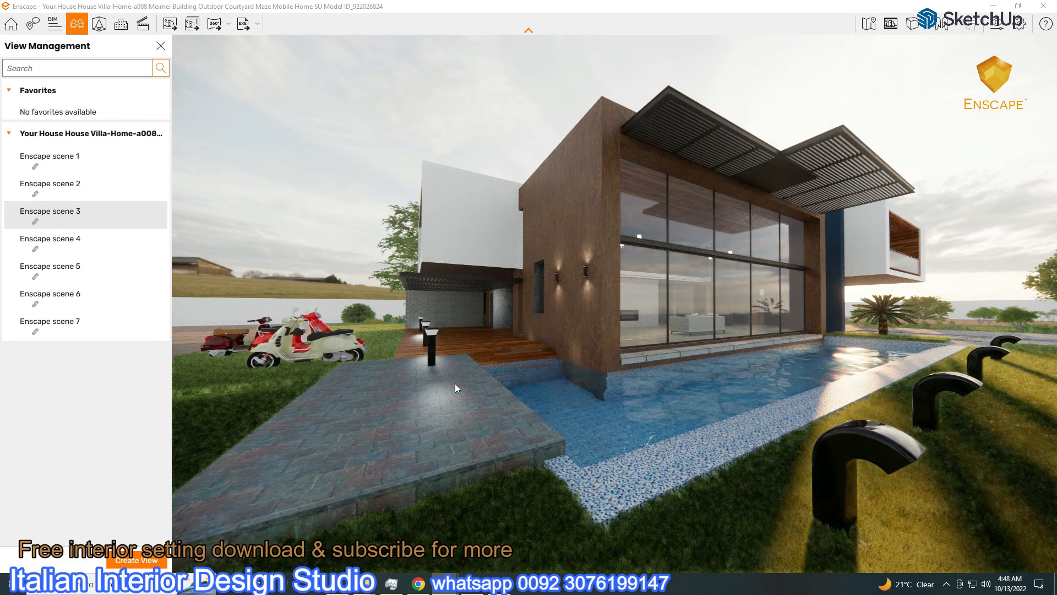
left_click(998, 23)
left_click(147, 135)
Load dreifaltigkeitsberg_4k.hdr from the Textures drive's HDRI Outdoor folder as the skybox
left_click(201, 246)
scroll(77, 419, "down", 4)
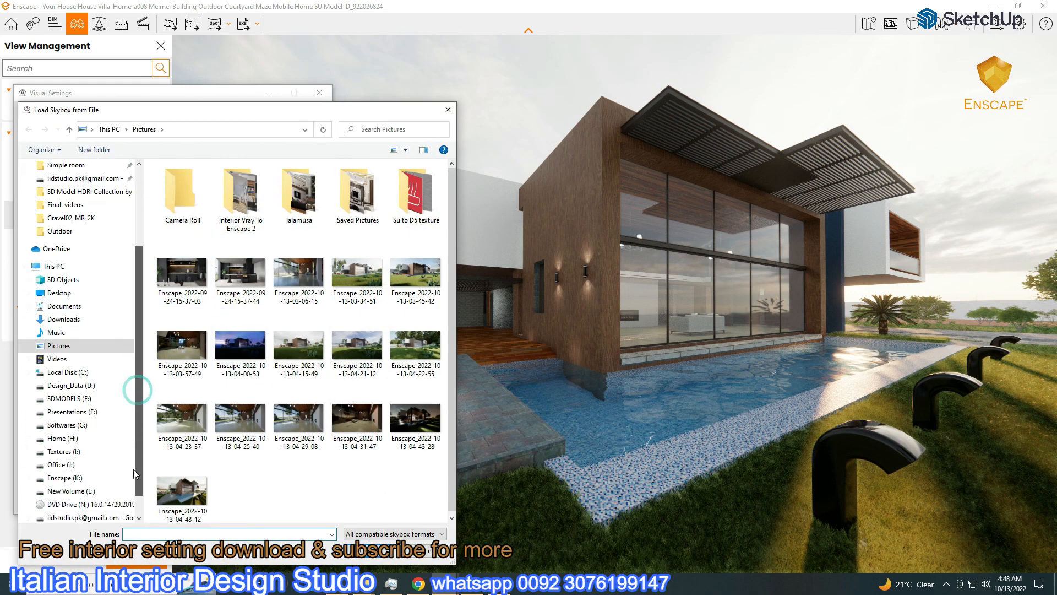
left_click(61, 424)
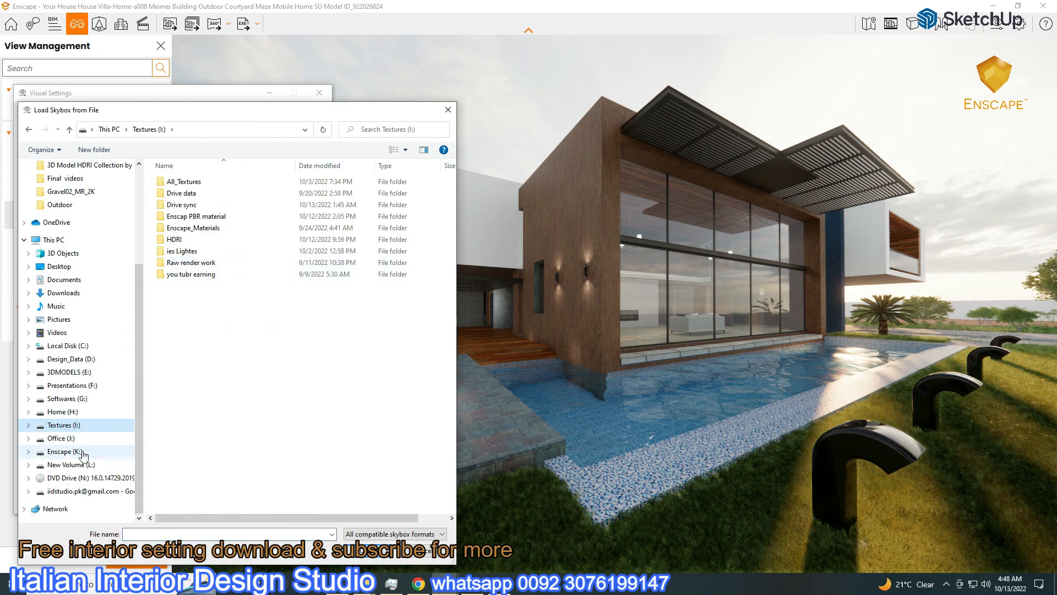
double_click(174, 239)
double_click(181, 286)
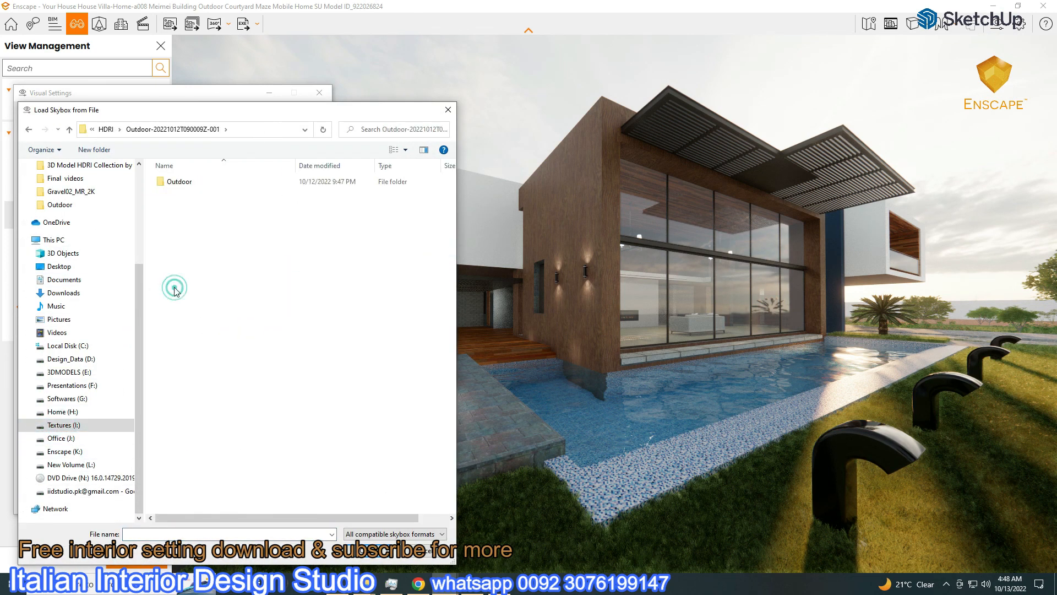
double_click(172, 187)
left_click_drag(174, 116, 431, 109)
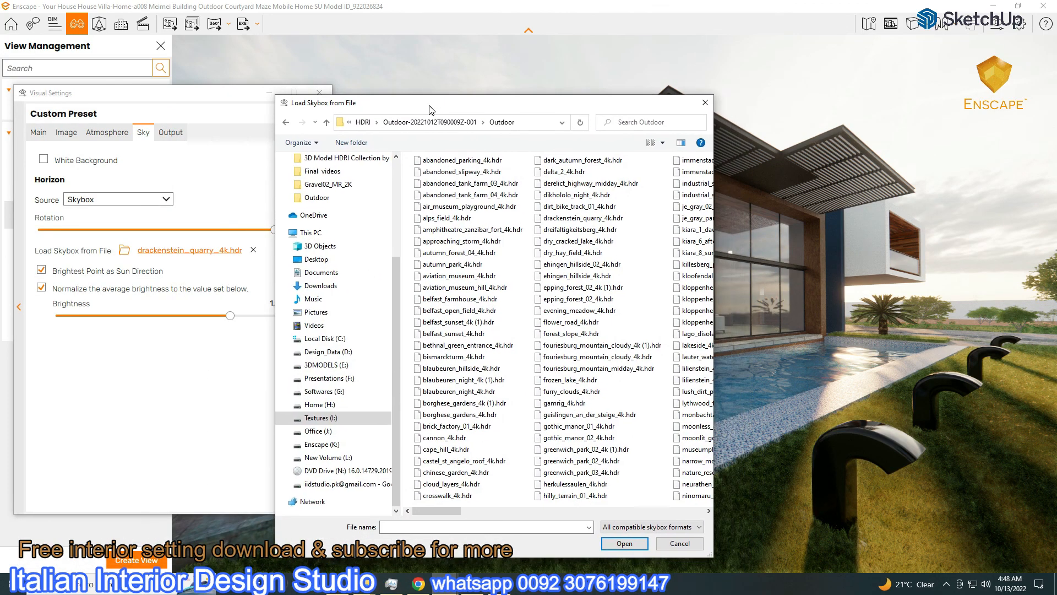
double_click(556, 230)
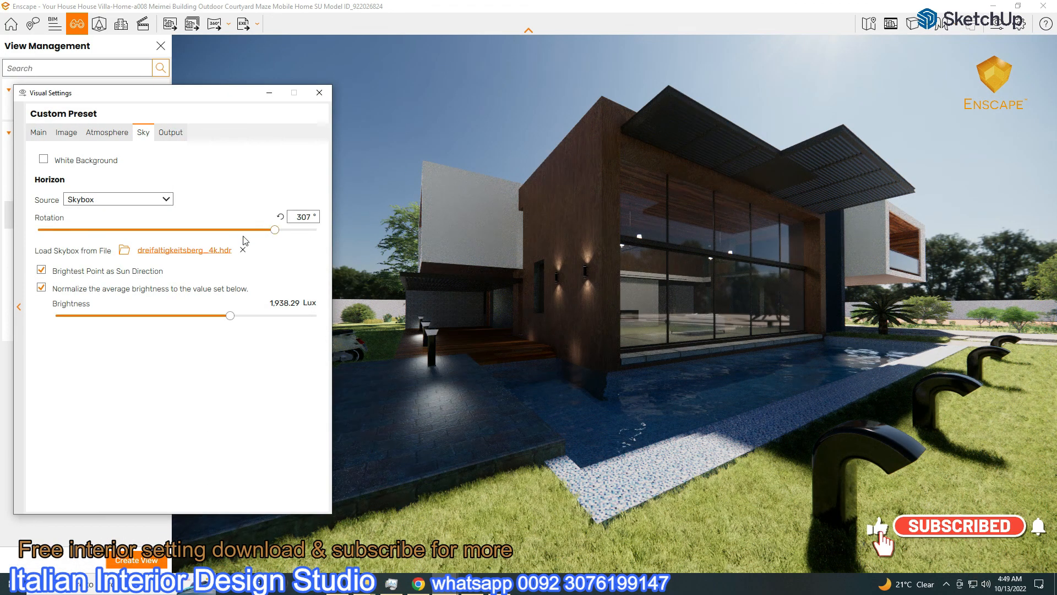
Rotate the skybox to about 217°, reset artificial light brightness, and set sky brightness to 13,533.24 Lux
left_click_drag(275, 231, 205, 230)
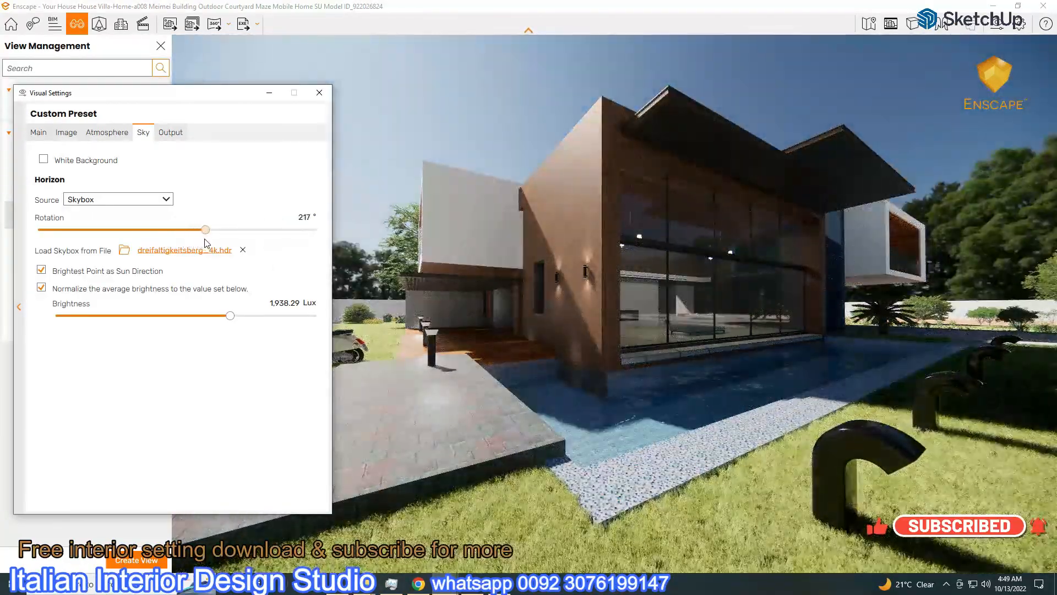
left_click(107, 132)
left_click(281, 363)
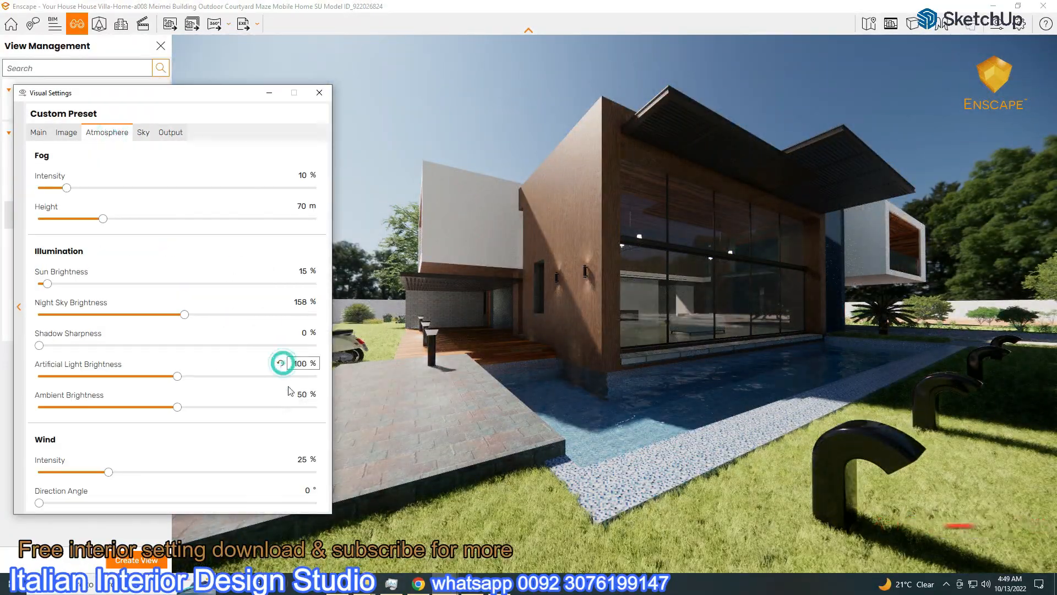
left_click_drag(210, 93, 207, 57)
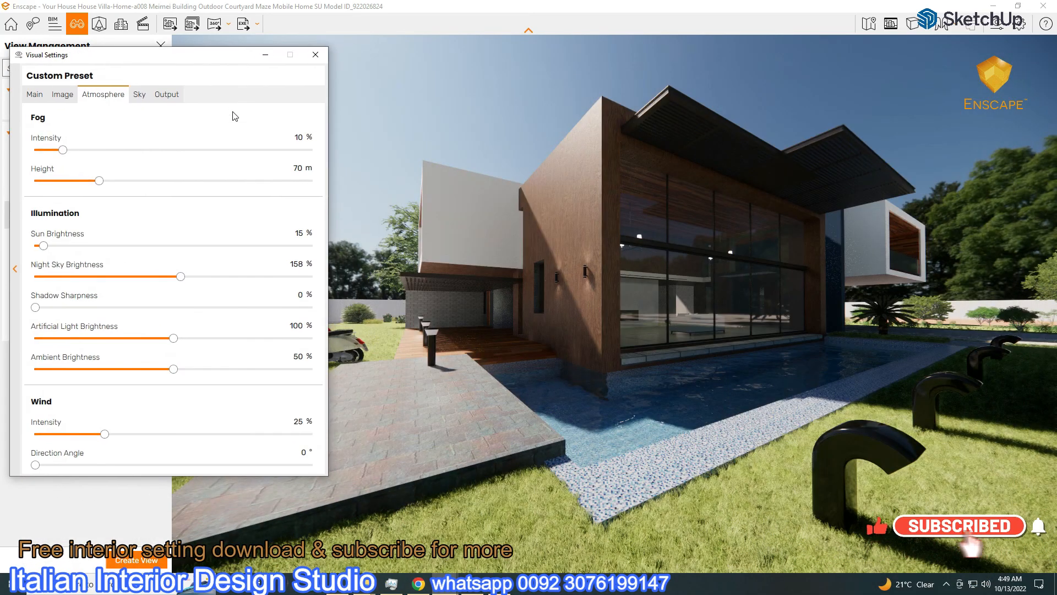
left_click(139, 94)
left_click_drag(229, 282, 258, 291)
Rotate the dreifaltigkeitsberg skybox to 313°
left_click(34, 94)
left_click(139, 95)
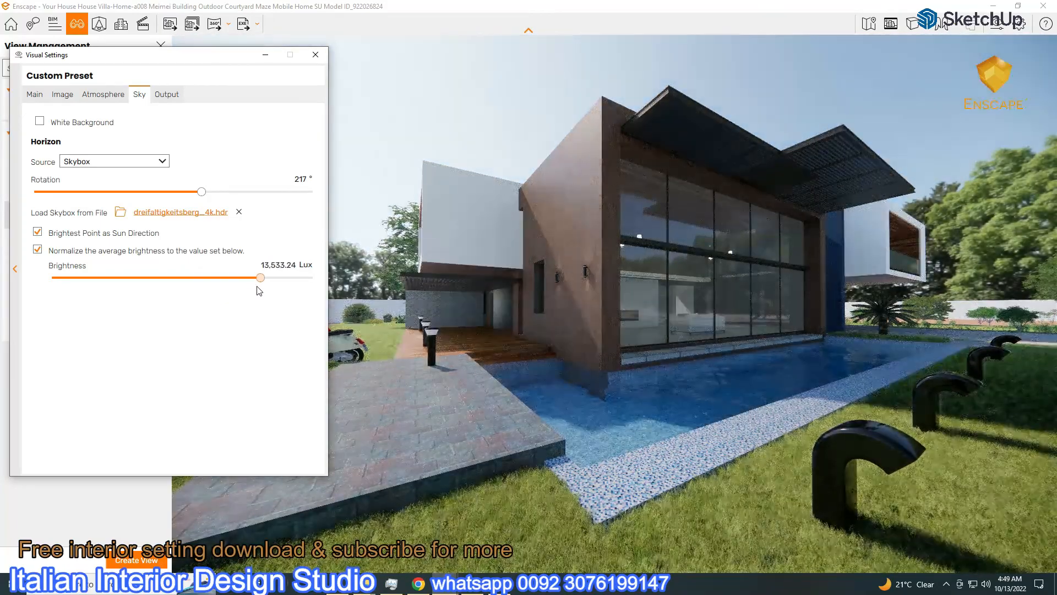
left_click(34, 95)
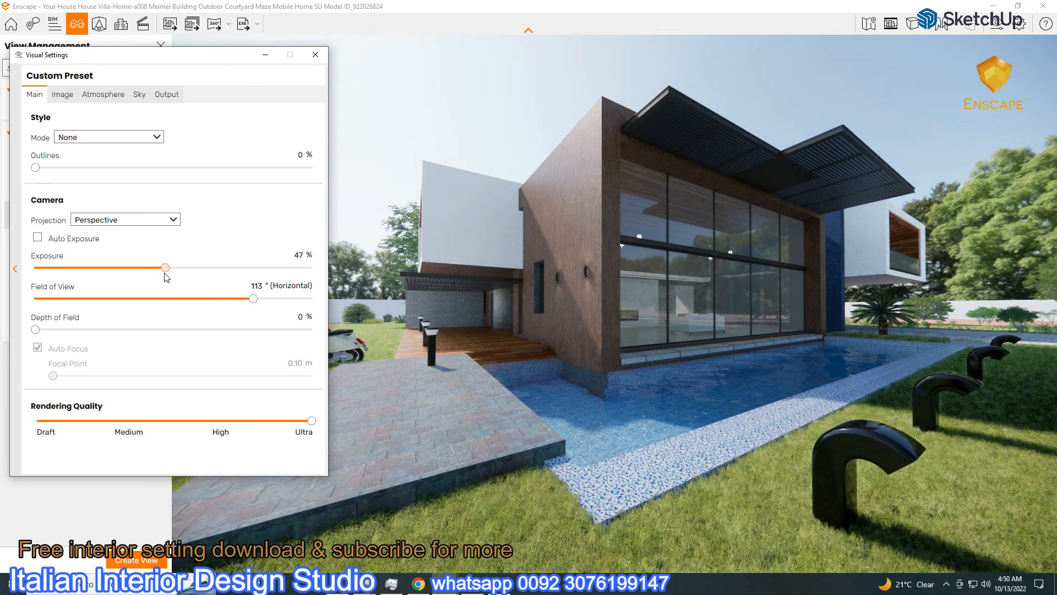
left_click_drag(191, 61, 225, 30)
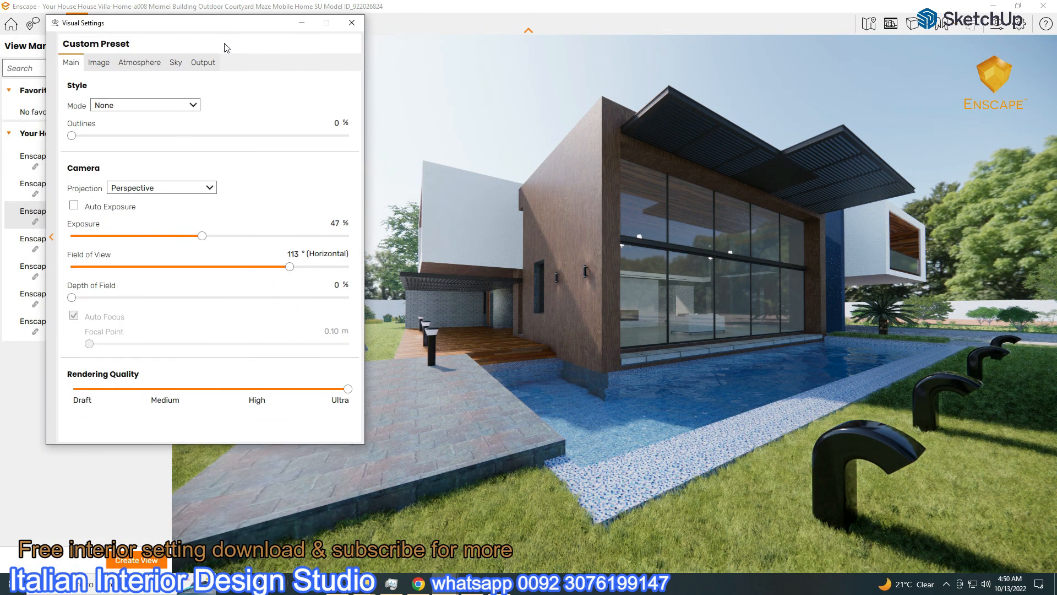
left_click(176, 62)
left_click_drag(236, 159, 311, 160)
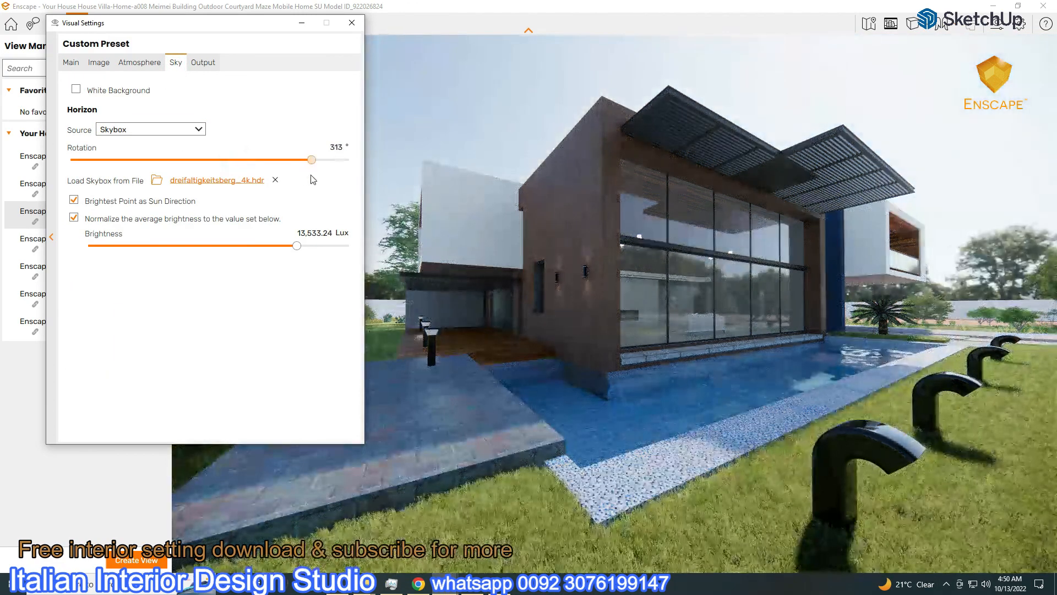
Raise artificial light brightness to about 125%, then reopen Visual Settings on the Sky tab
left_click_drag(241, 28, 203, 250)
left_click(127, 286)
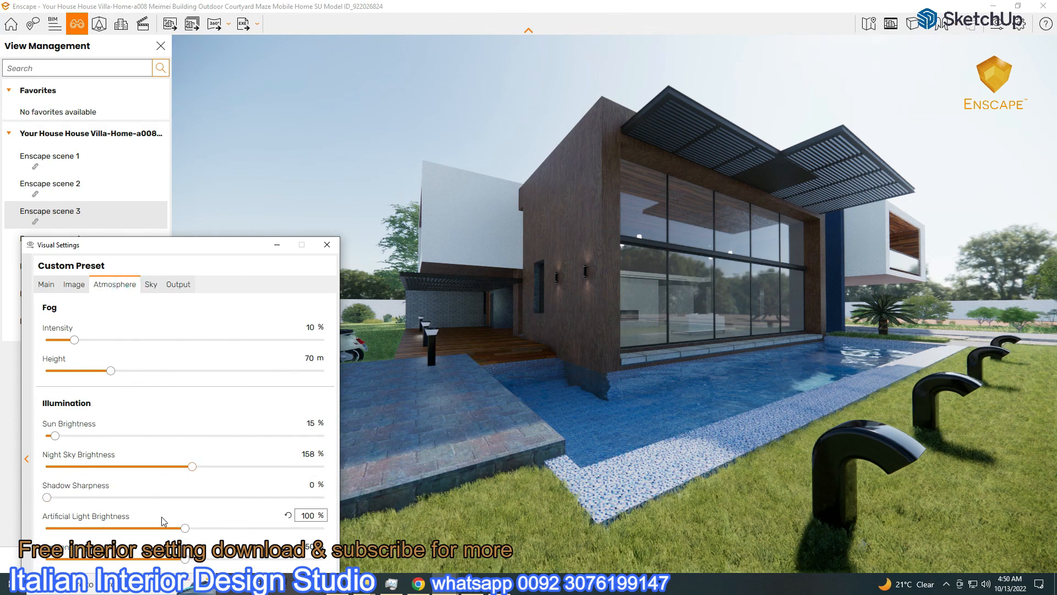
left_click_drag(186, 529, 237, 528)
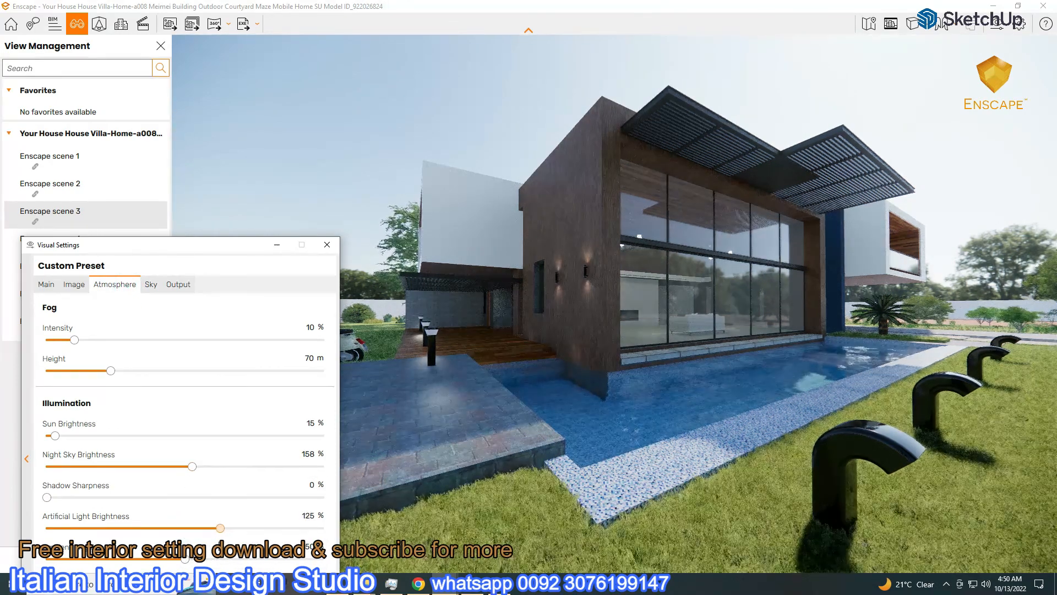
left_click(327, 245)
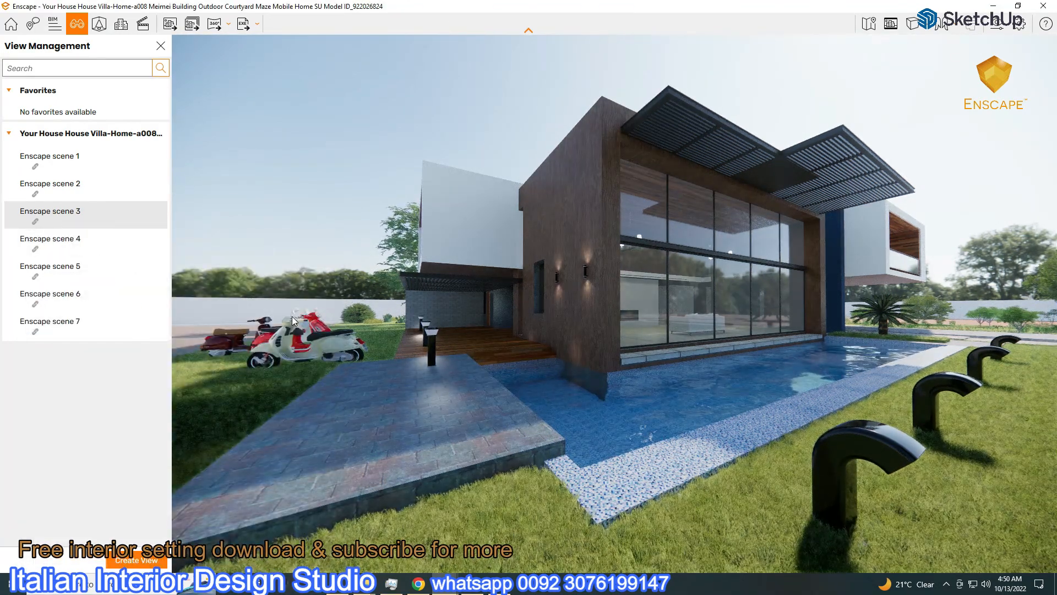
left_click(998, 23)
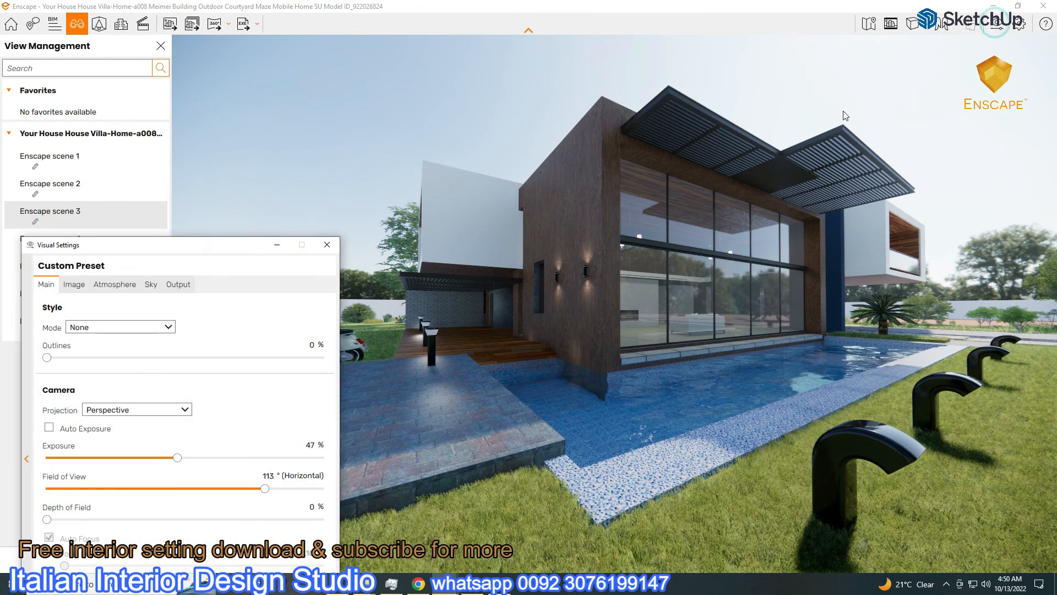
left_click_drag(105, 235, 457, 125)
left_click(552, 164)
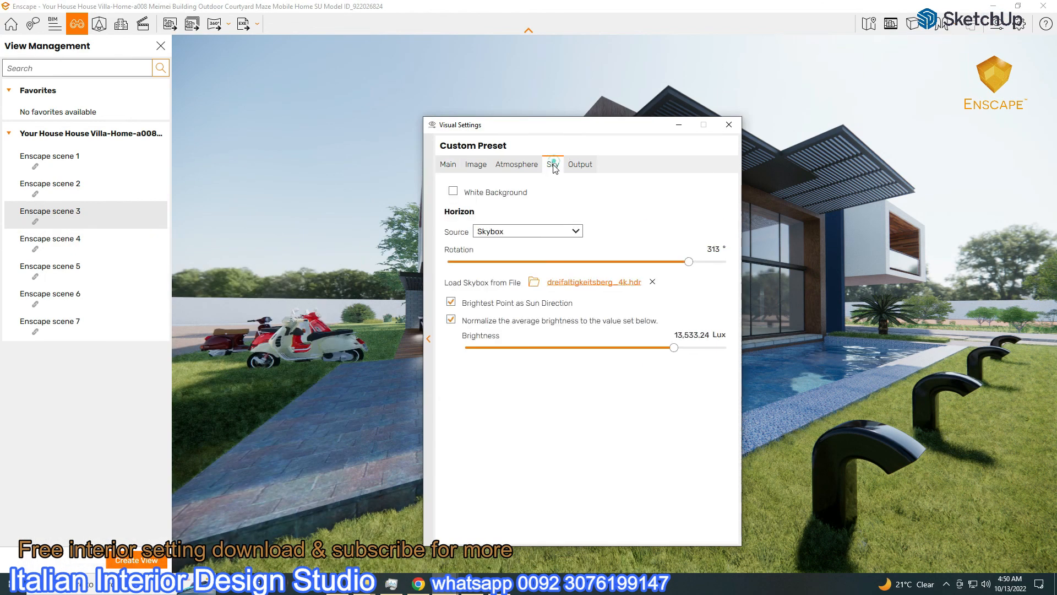
Try the dry_cracked_lake_4k.hdr and dry_hay_field_4k.hdr skyboxes, rotating the hay field to 247°
left_click(586, 283)
double_click(748, 253)
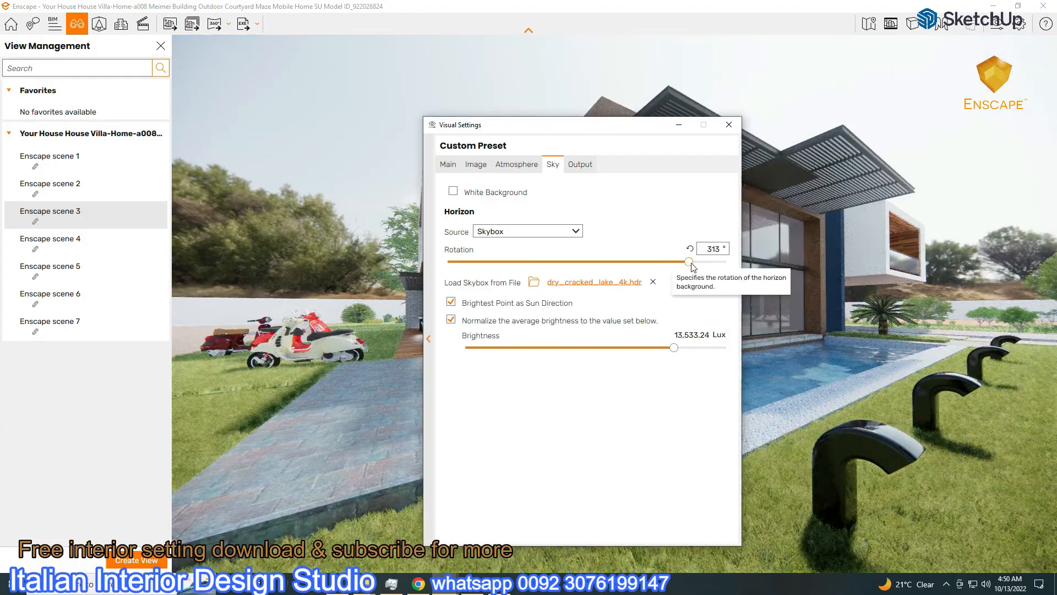
left_click_drag(691, 262, 498, 262)
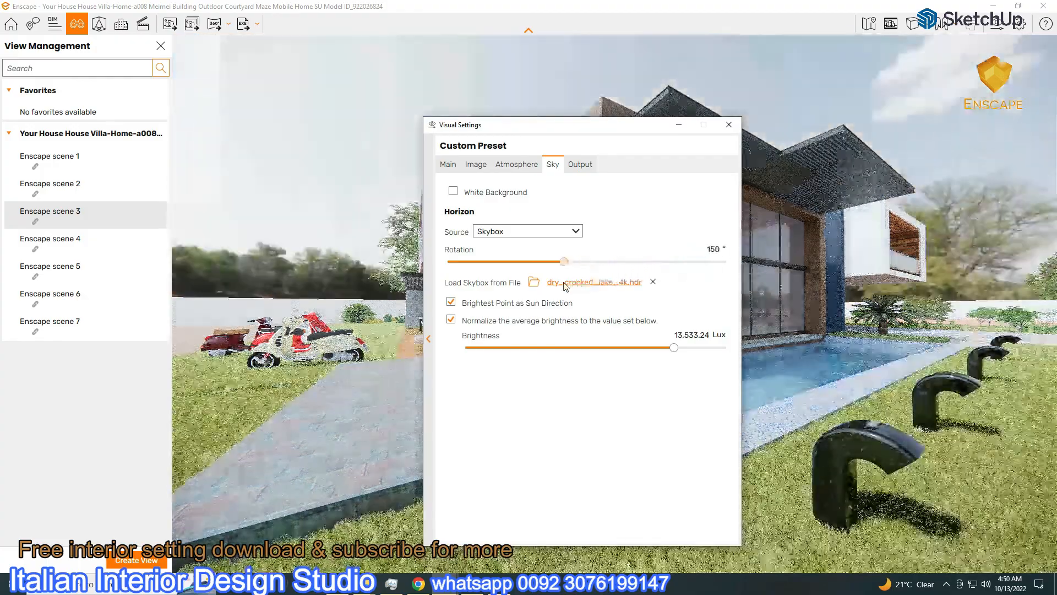
left_click_drag(504, 125, 357, 69)
left_click(414, 228)
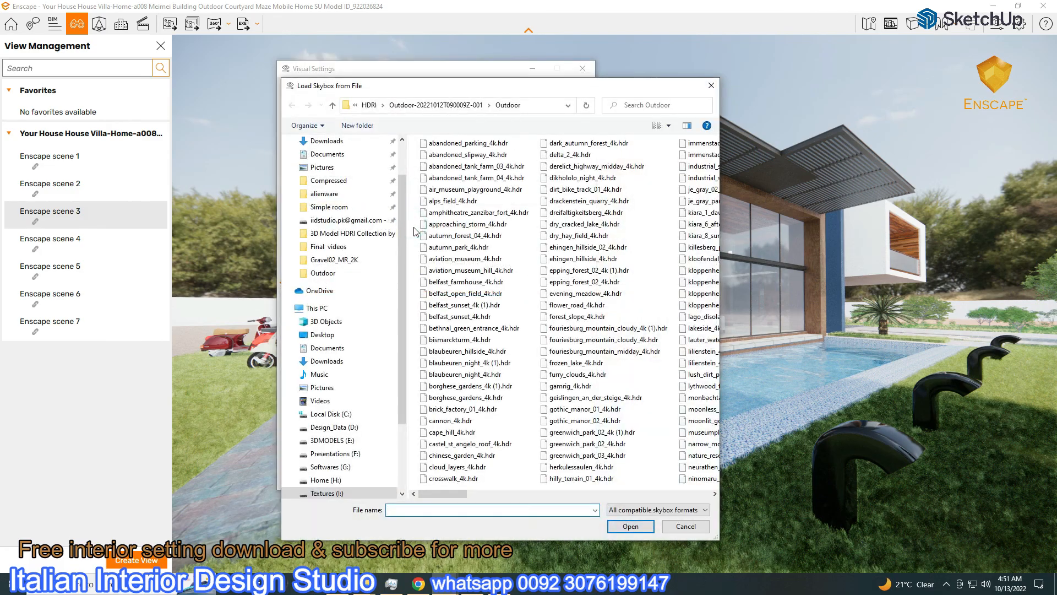
double_click(578, 236)
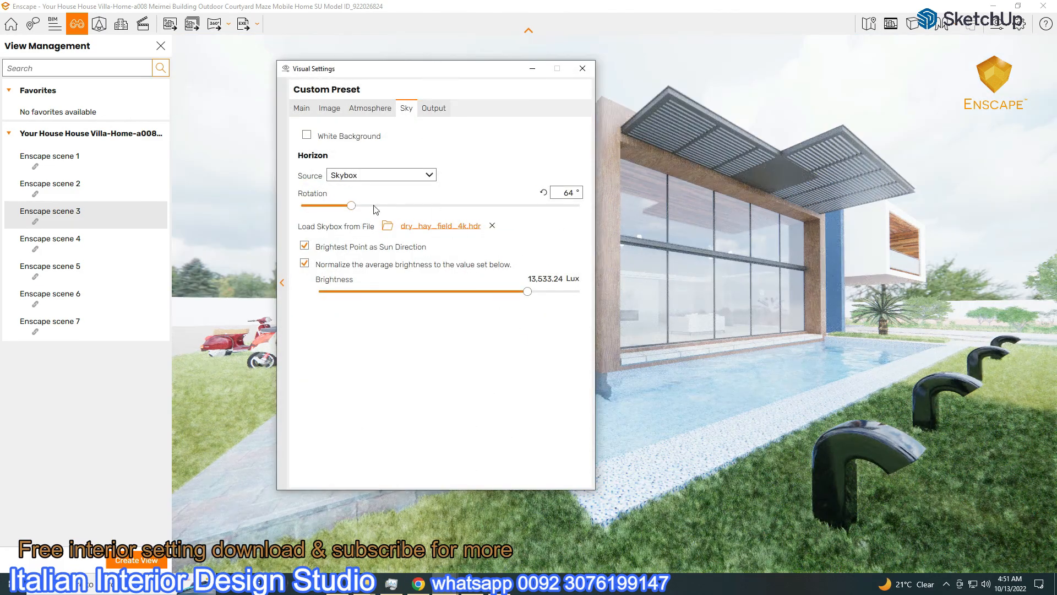
left_click_drag(375, 209, 492, 207)
Load ehingen_hillside_02_4k.hdr as the skybox and rotate it to 360°
left_click(465, 228)
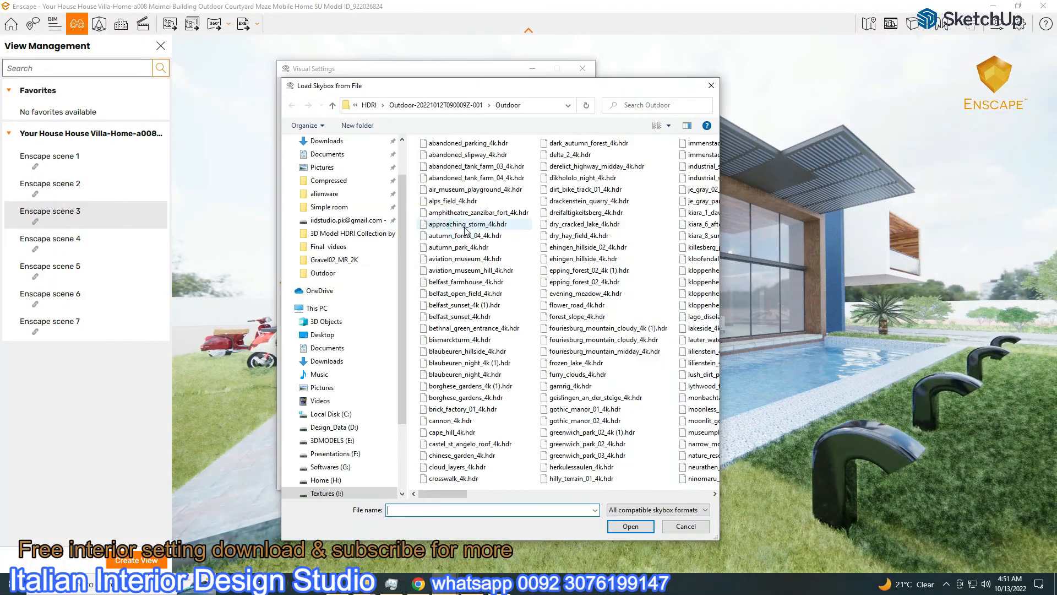
double_click(550, 249)
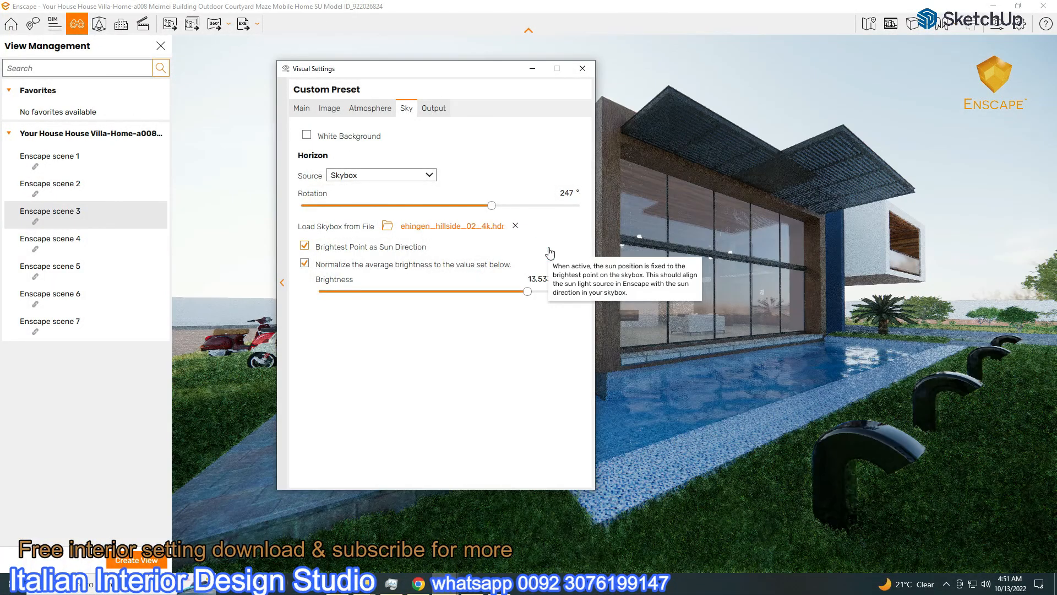
left_click_drag(492, 212, 603, 220)
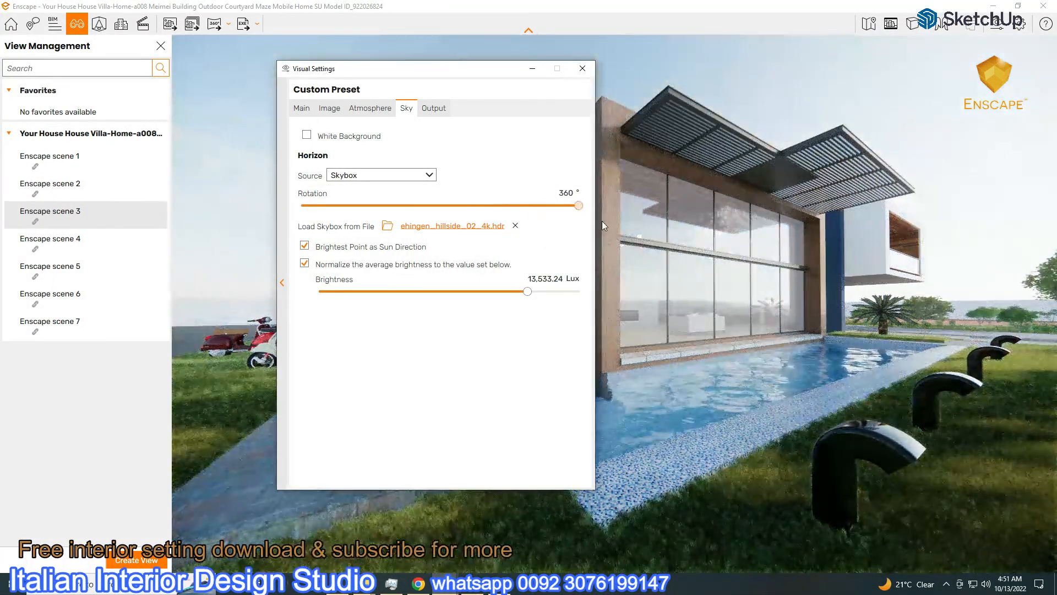
left_click_drag(507, 81, 298, 45)
Set exposure to 44% and sky brightness to 11,938.54 Lux, then move the window aside
left_click(92, 74)
left_click(197, 75)
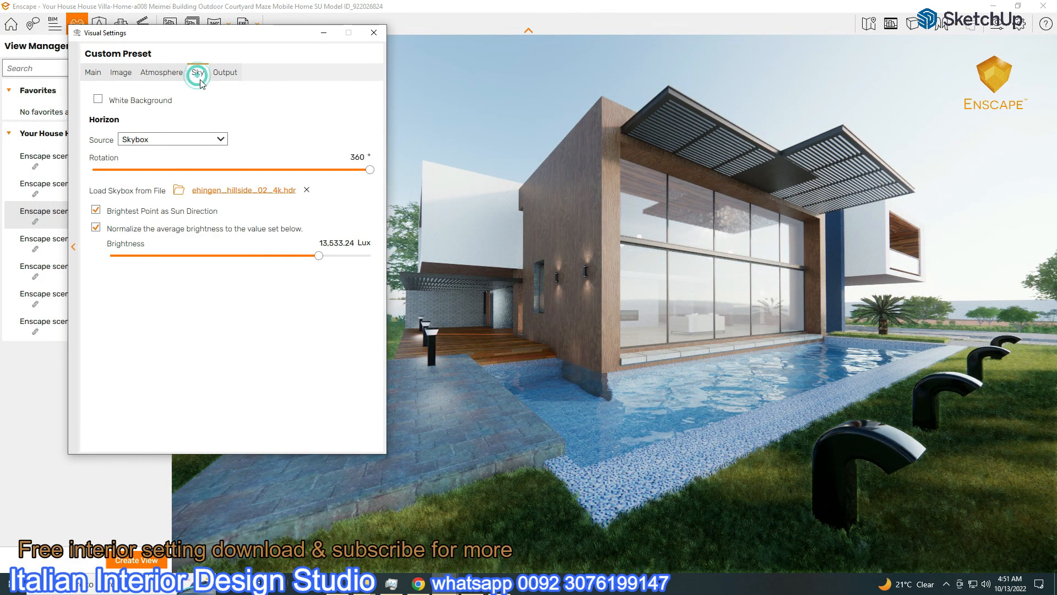
left_click(92, 72)
left_click(223, 245)
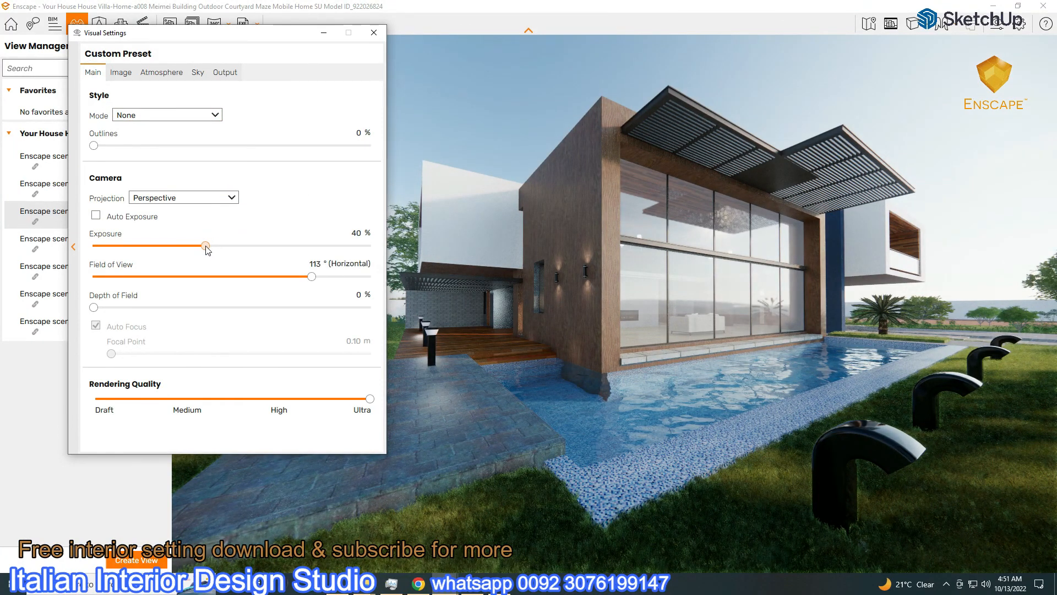
left_click(197, 73)
left_click_drag(307, 256, 316, 256)
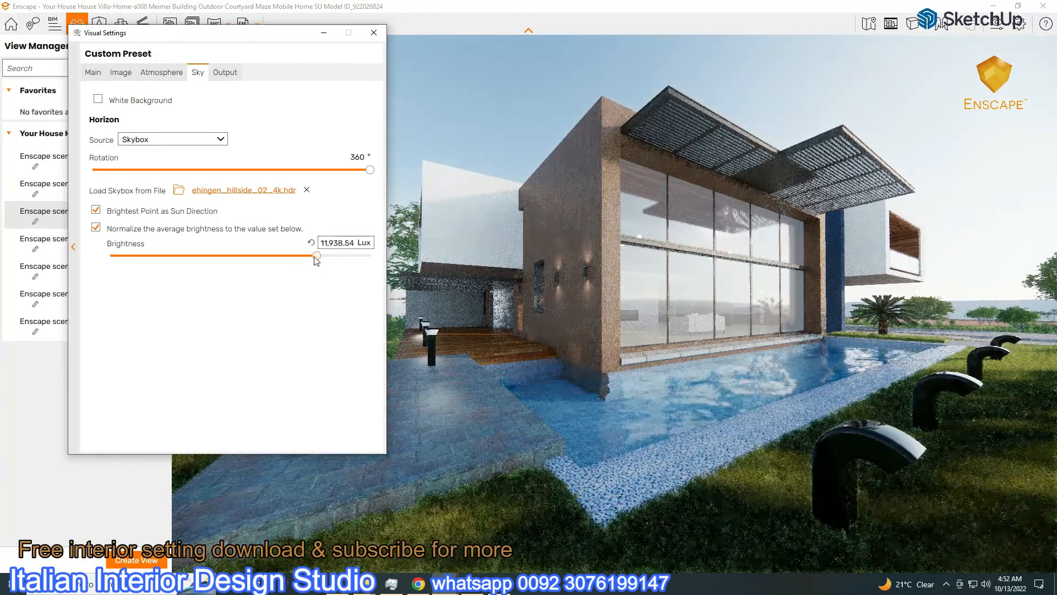
left_click_drag(281, 40, 234, 50)
Switch to the interior Enscape scene 7 and rotate the skybox back toward 0°
left_click(272, 44)
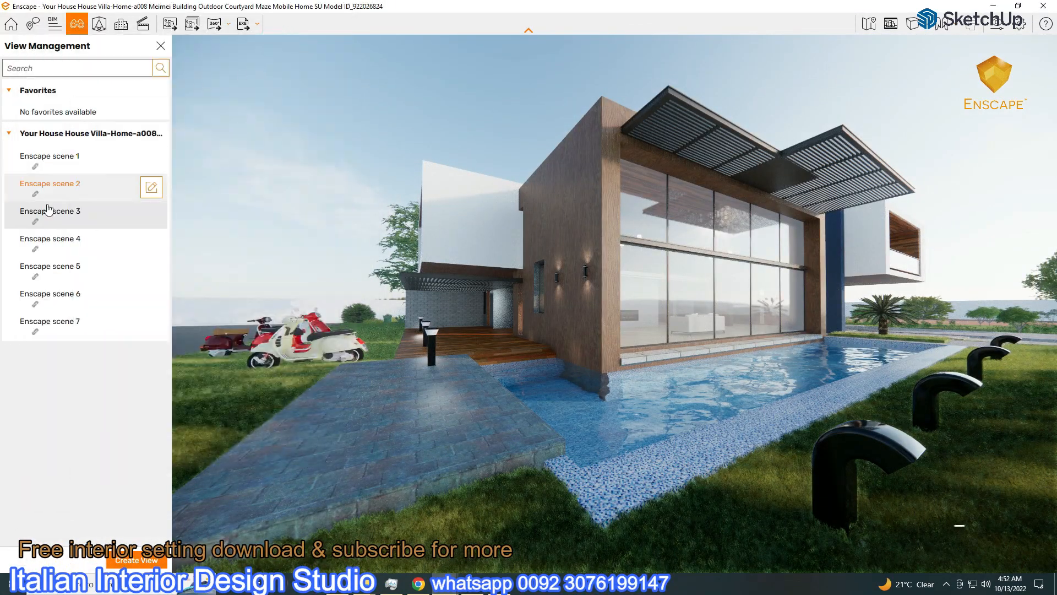
left_click(45, 324)
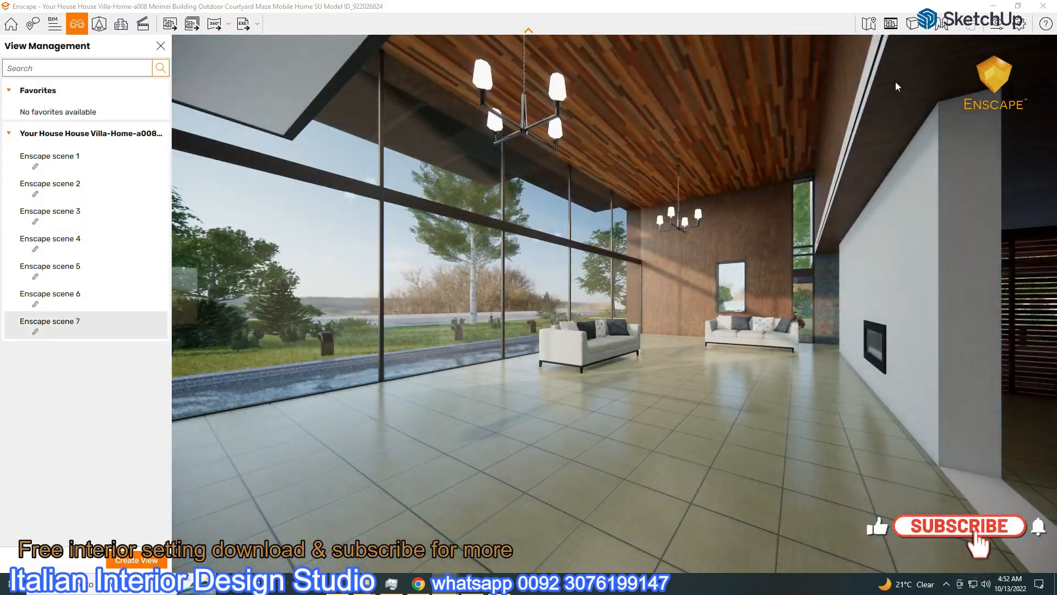
left_click(997, 24)
left_click_drag(319, 180, 172, 208)
left_click_drag(213, 179, 61, 234)
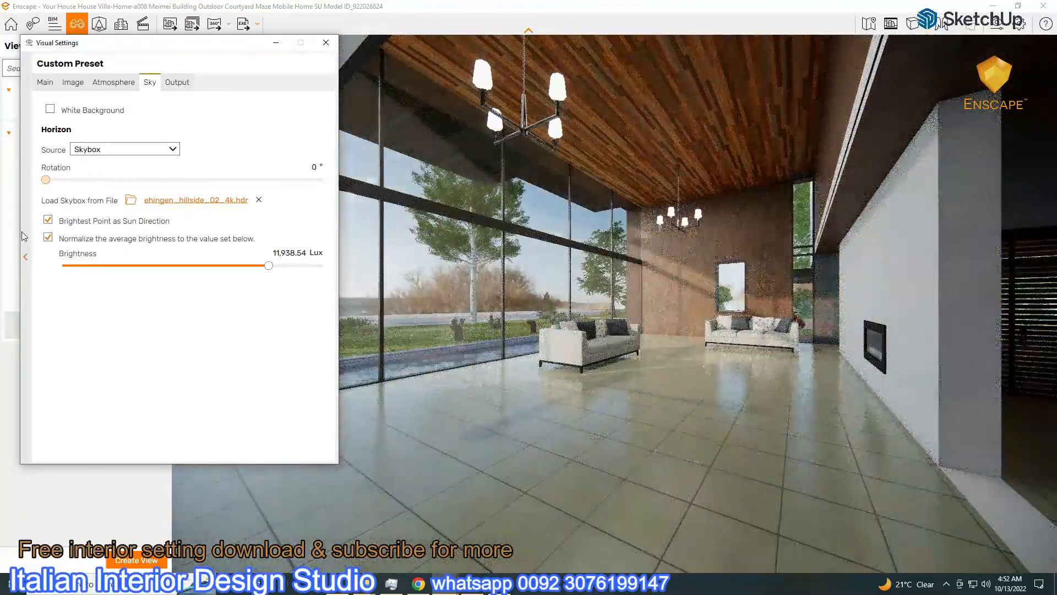
Load epping_forest_02_4k.hdr as the skybox and rotate it to 267°
left_click(147, 200)
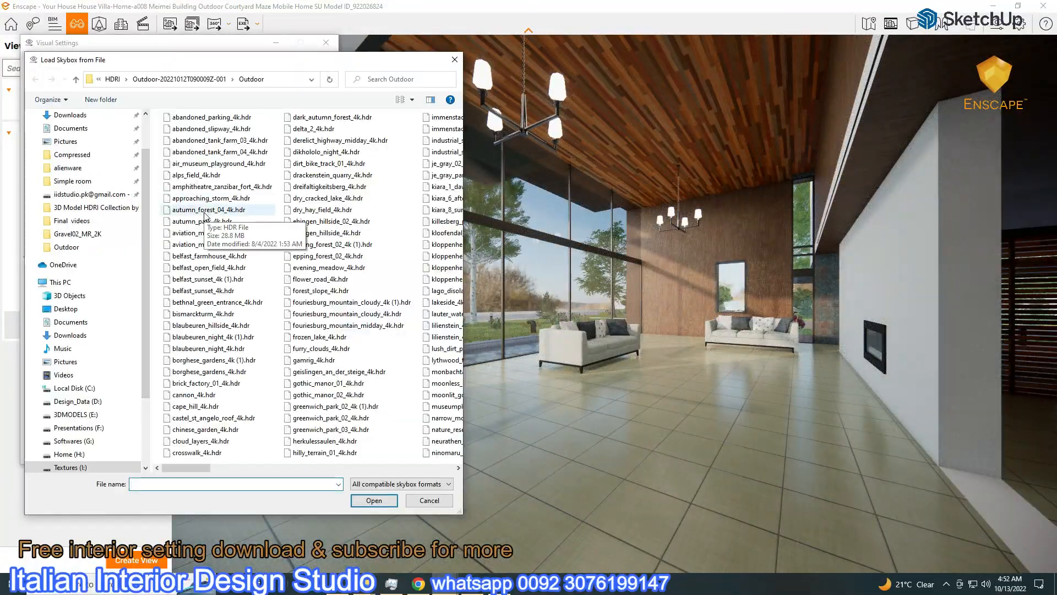
double_click(325, 256)
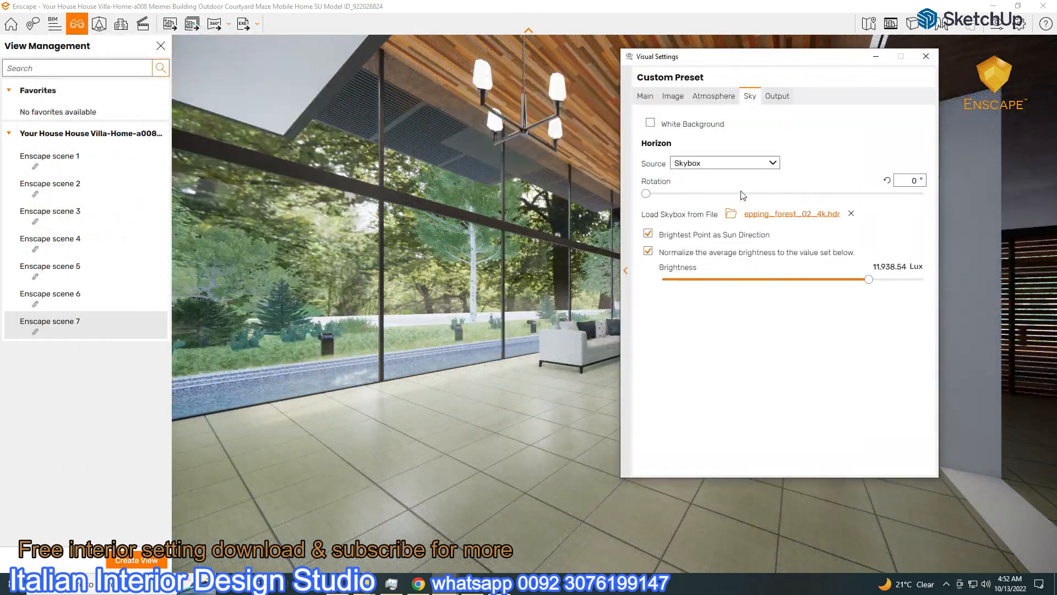
left_click_drag(645, 193, 817, 193)
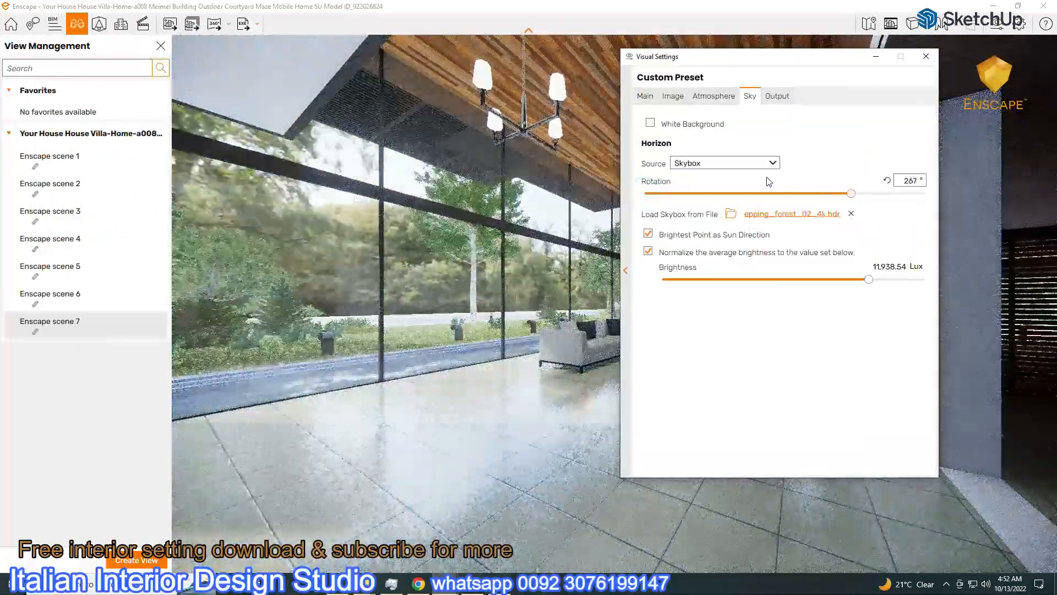
left_click(821, 214)
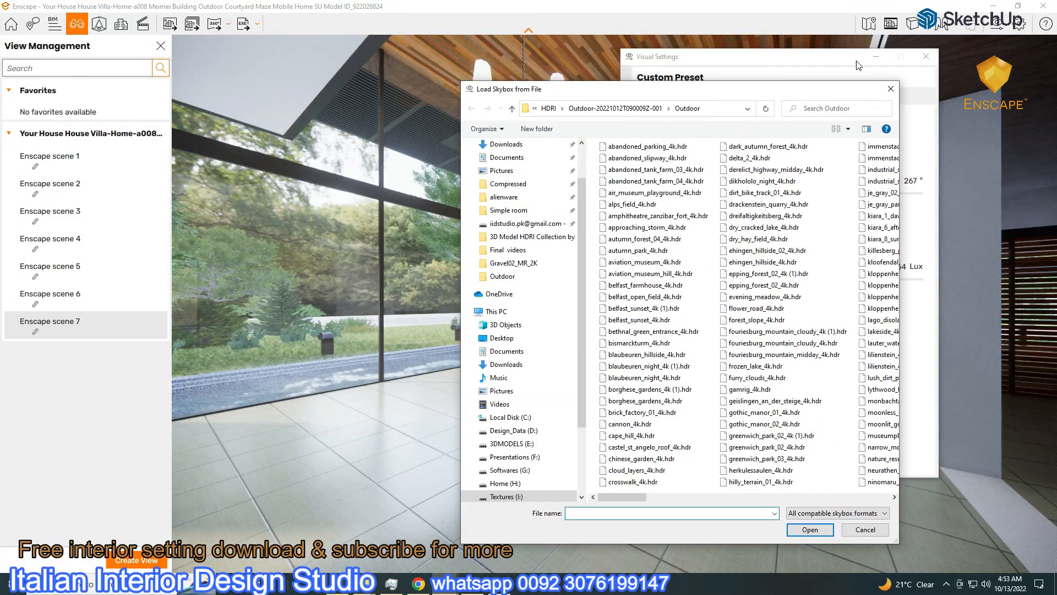
left_click(447, 589)
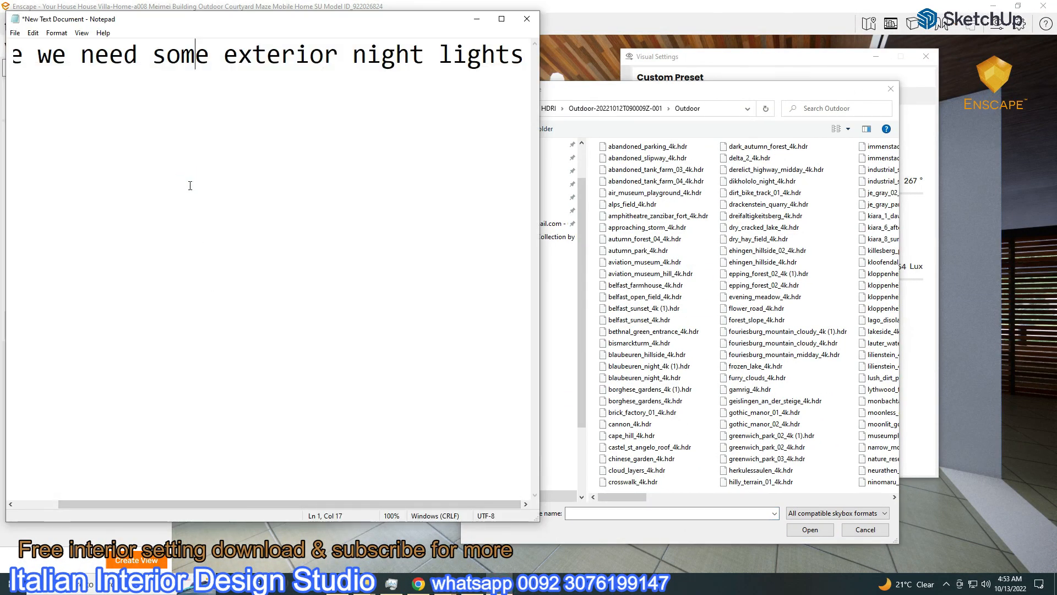
Delete the words 'night lights' from the Notepad note
left_click_drag(356, 52, 527, 58)
left_click(531, 61)
left_click_drag(338, 55, 497, 56)
key("Delete")
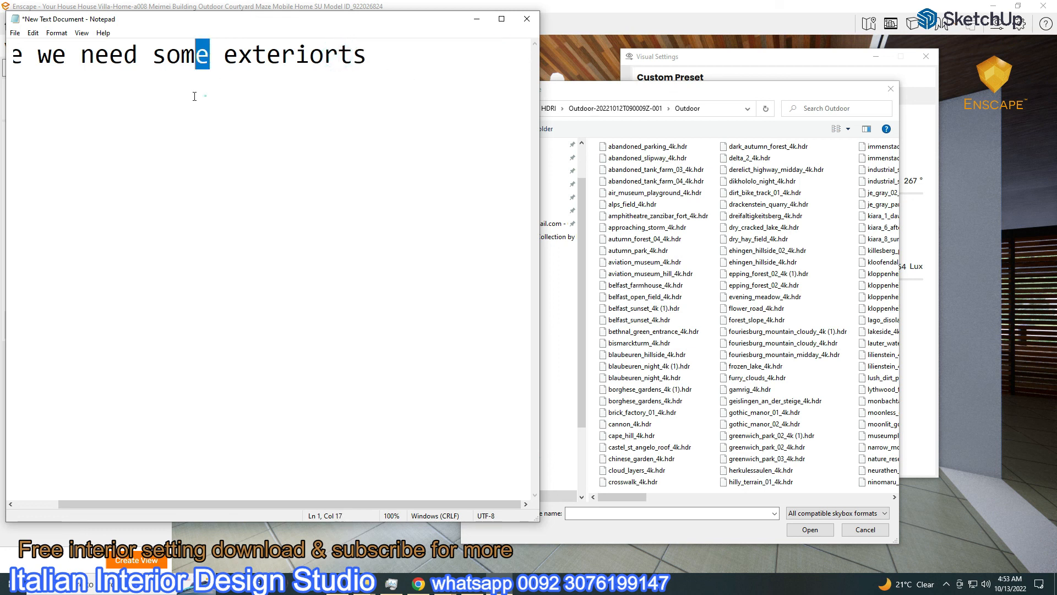
Clear the whole note line and start typing 'i like this hdri'
left_click_drag(126, 504, 83, 504)
key("ctrl+a")
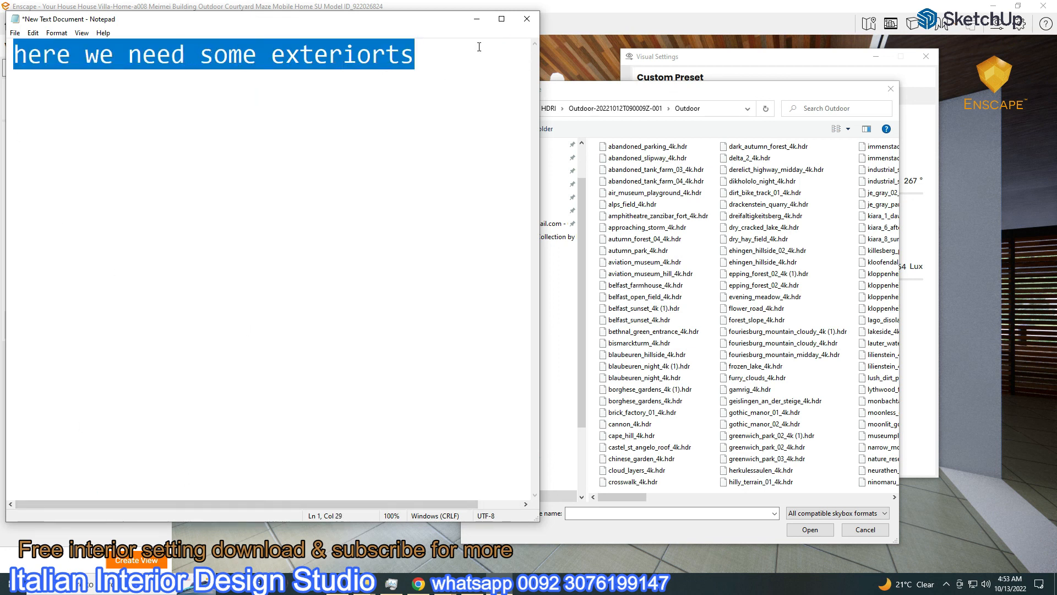
key("Delete")
type("i b")
type("ike thi")
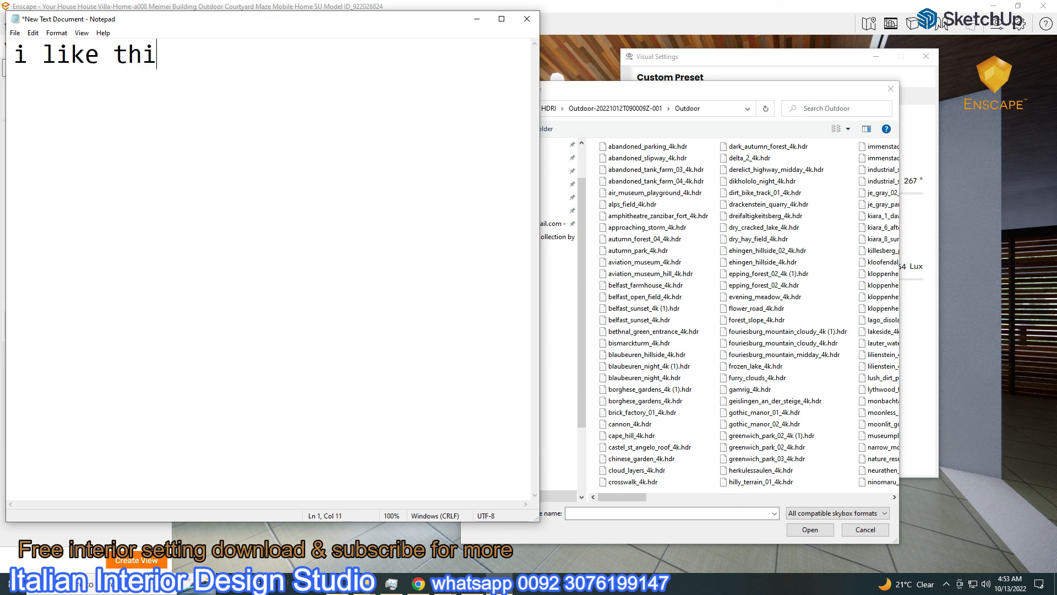
type("s hdri")
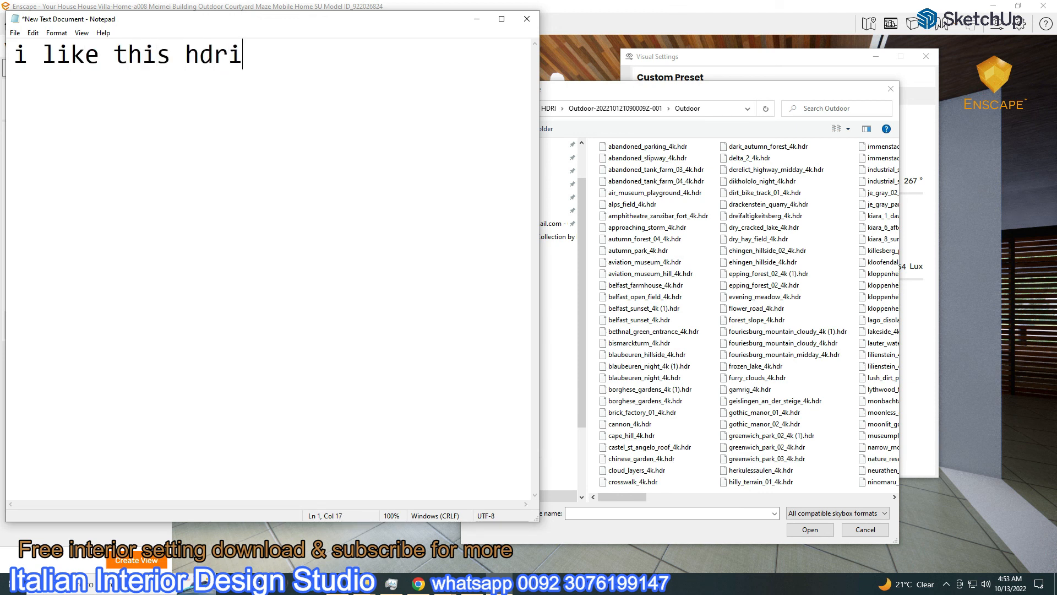
Load alps_field_4k.hdr as the Enscape skybox and rotate the alpine view behind the windows
left_click(477, 19)
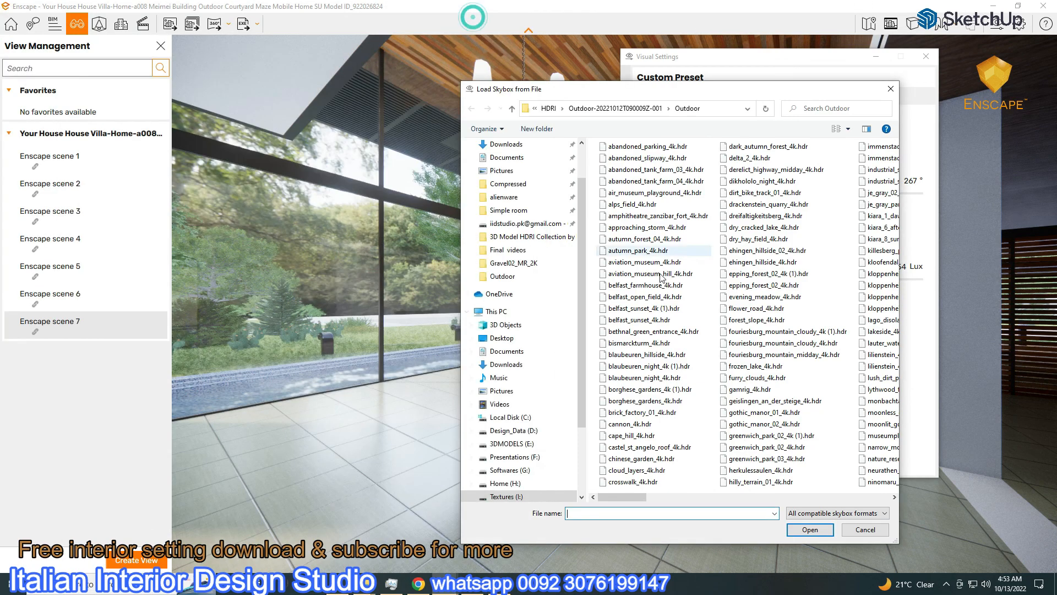
double_click(628, 205)
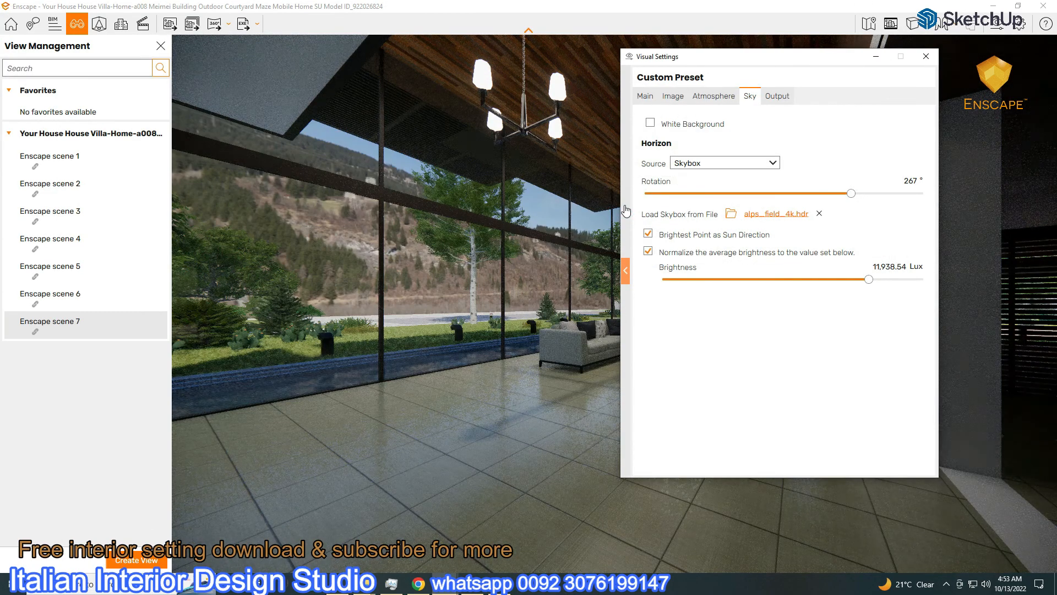
left_click_drag(851, 194, 659, 237)
left_click_drag(729, 71, 676, 137)
left_click(660, 162)
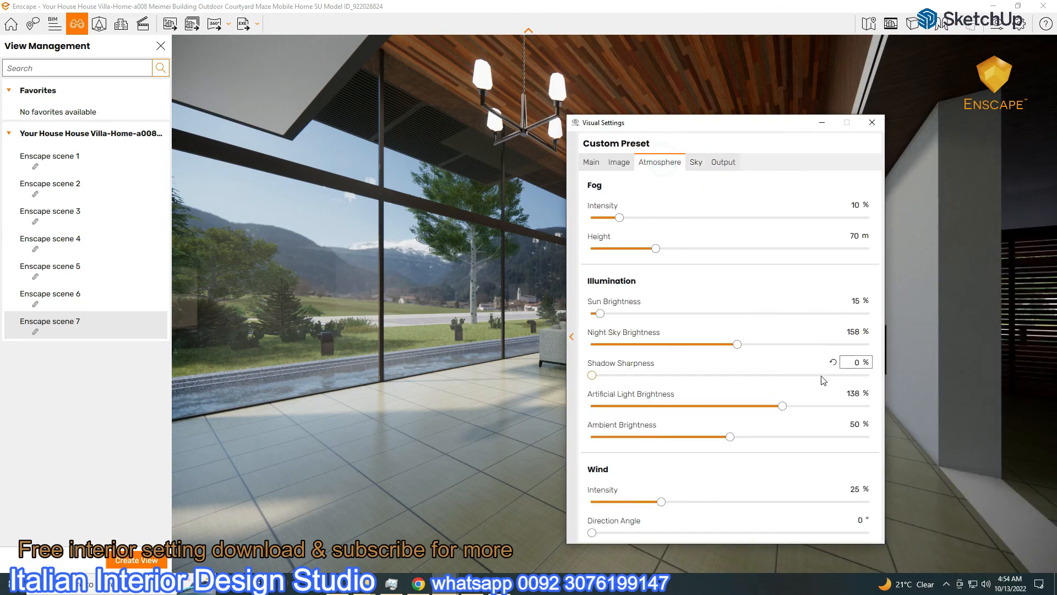
left_click_drag(798, 130, 1050, 297)
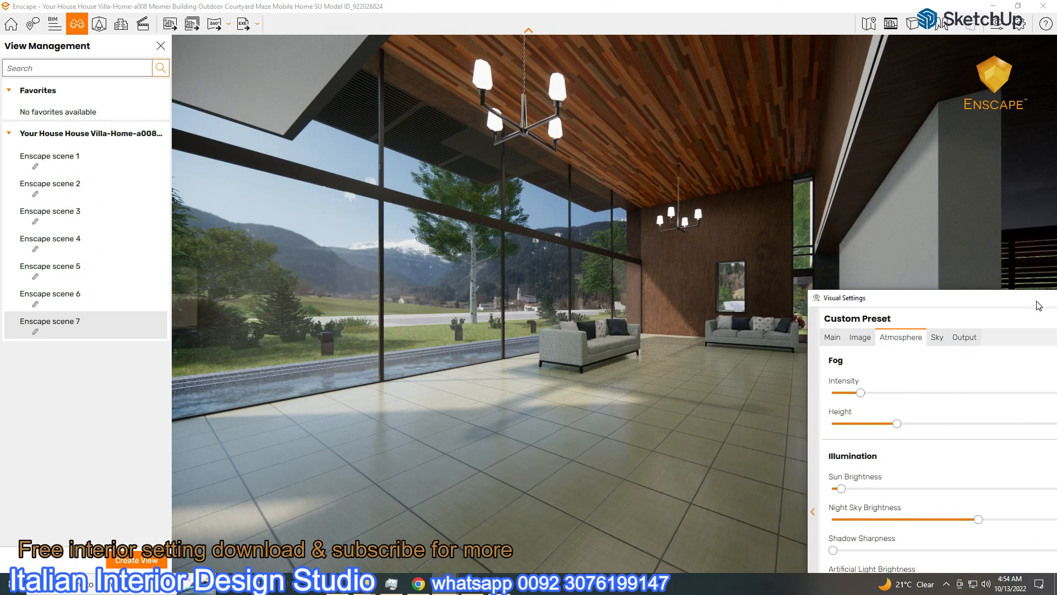
Go to Enscape scene 3 and save a screenshot of the exterior view
left_click(52, 212)
left_click_drag(939, 301, 355, 549)
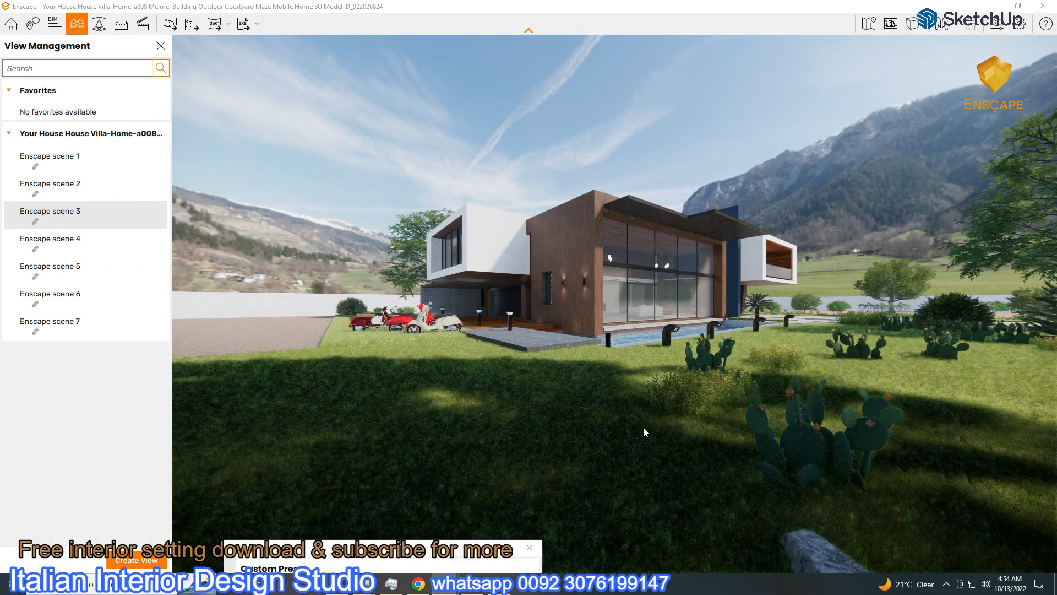
left_click(170, 23)
left_click(350, 464)
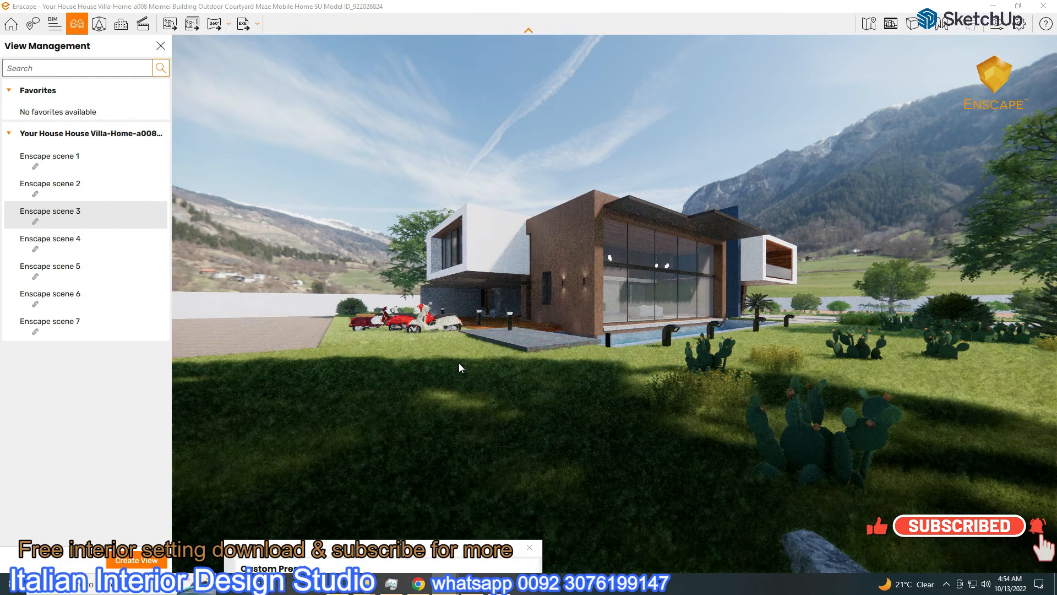
Switch to Enscape scene 6, frame the house front and driveway, and capture a screenshot
left_click_drag(453, 361, 688, 353)
scroll(409, 348, "up", 5)
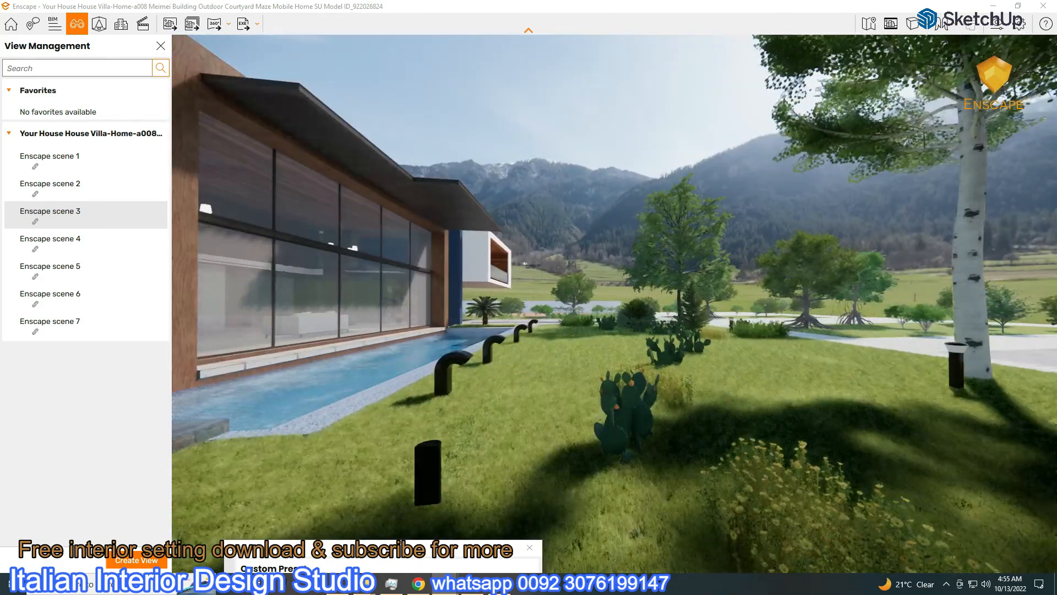
right_click_drag(349, 329, 396, 350)
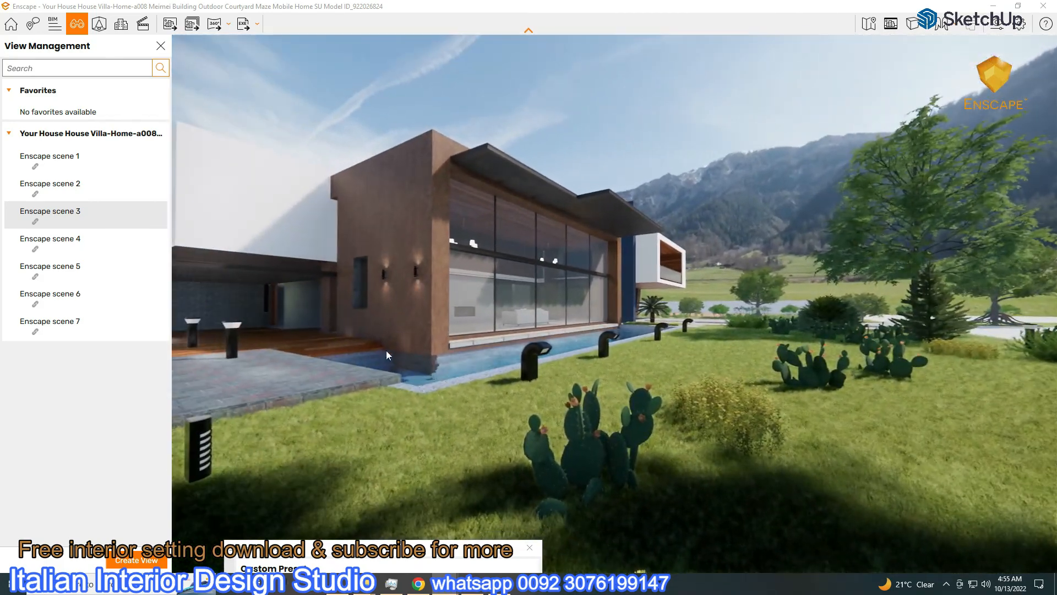
left_click(74, 301)
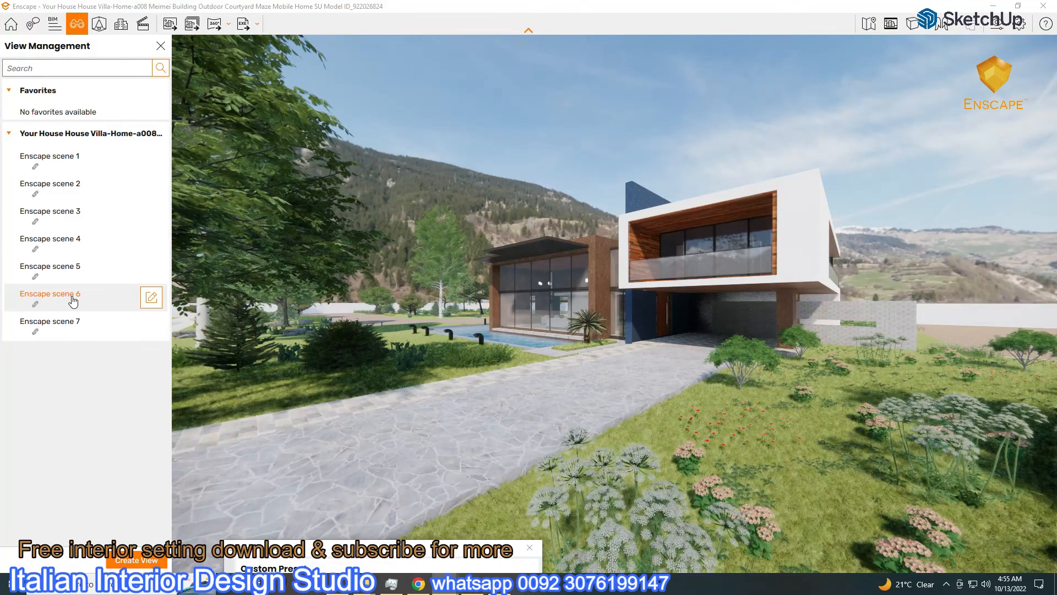
scroll(497, 380, "up", 3)
right_click_drag(497, 379, 606, 380)
left_click(170, 24)
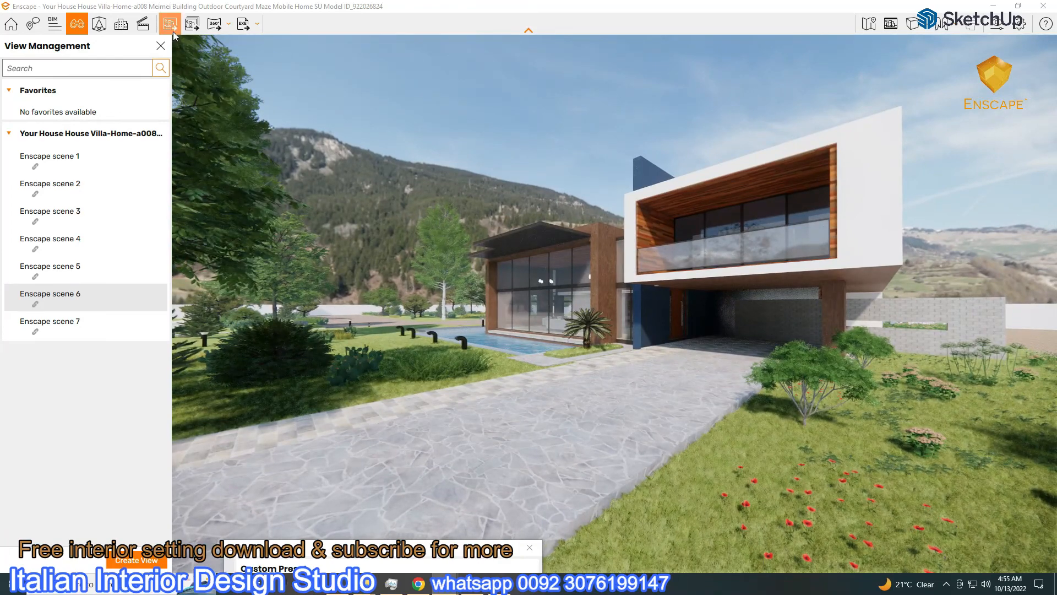
Confirm the screenshot save and clear the 'i like this hdri' line from the note
key("Return")
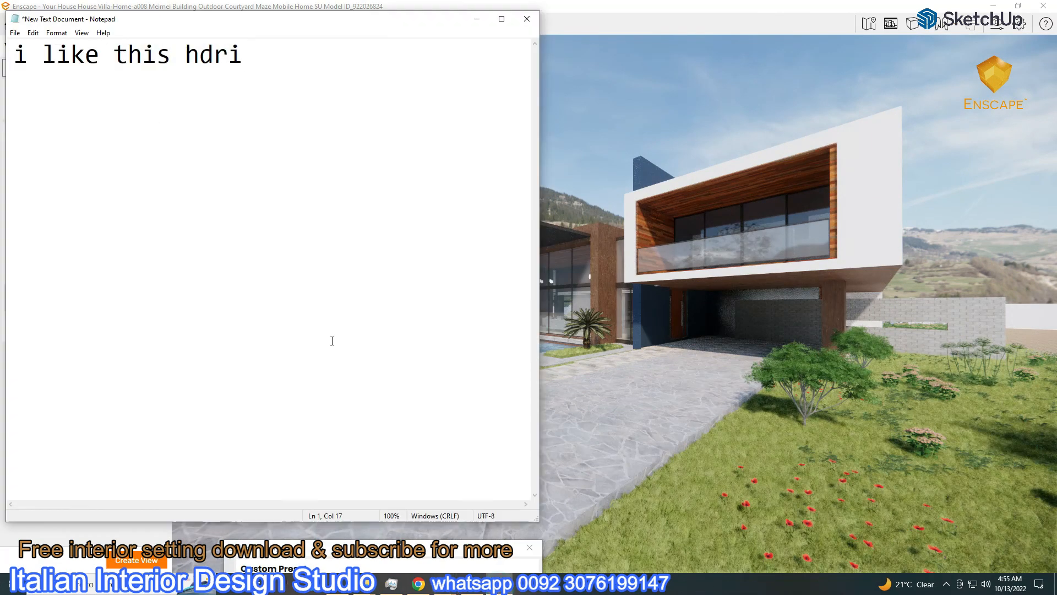
key("ctrl+a")
key("BackSpace")
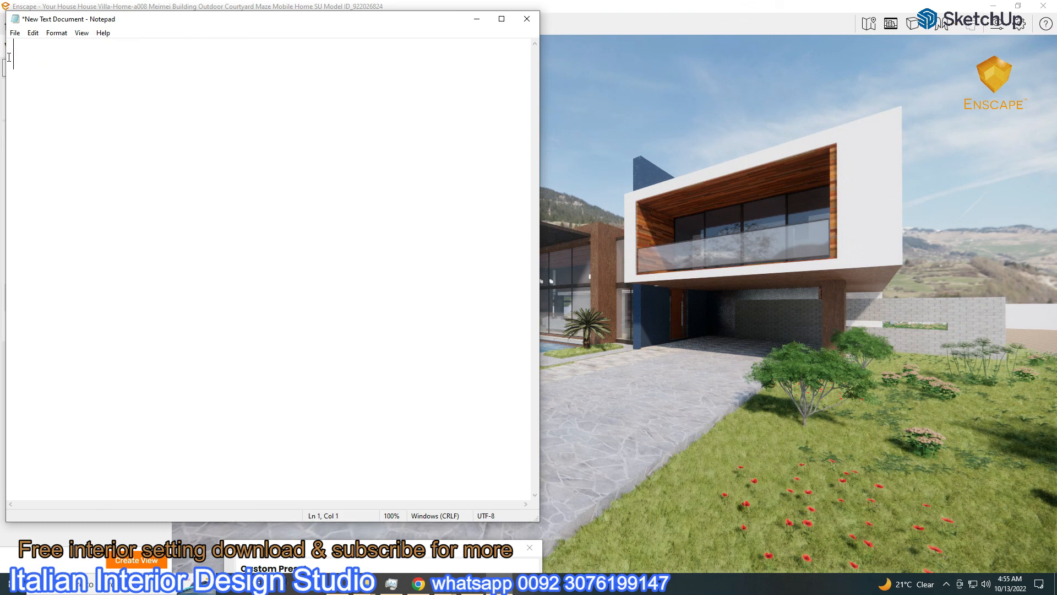
Type a note that the remaining video is too long, viewers should try themselves, and an HDRI download link will follow
type("now thre too much remaining")
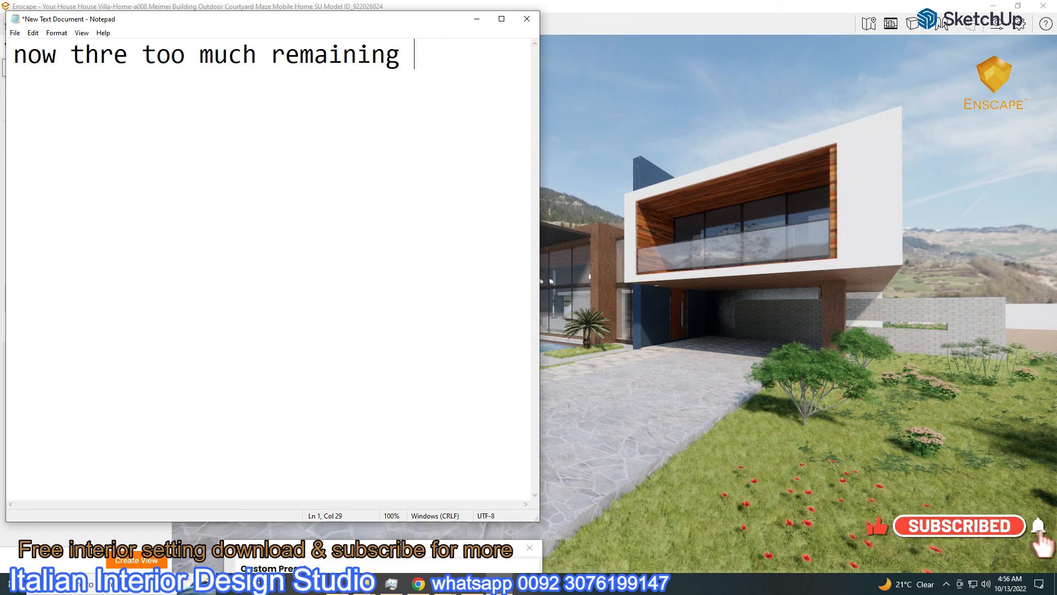
type(" video ")
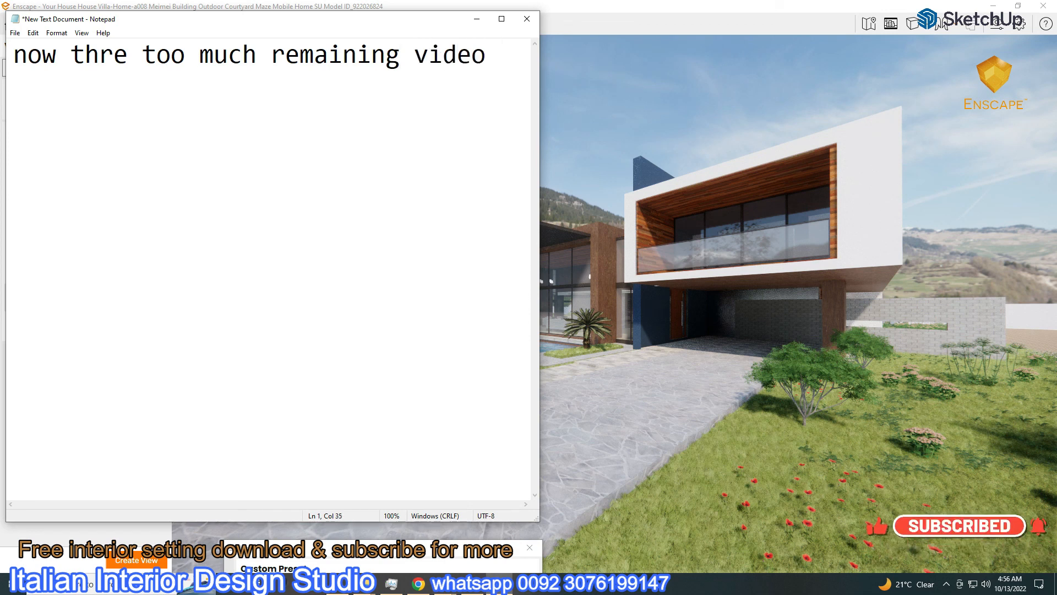
type("going to be")
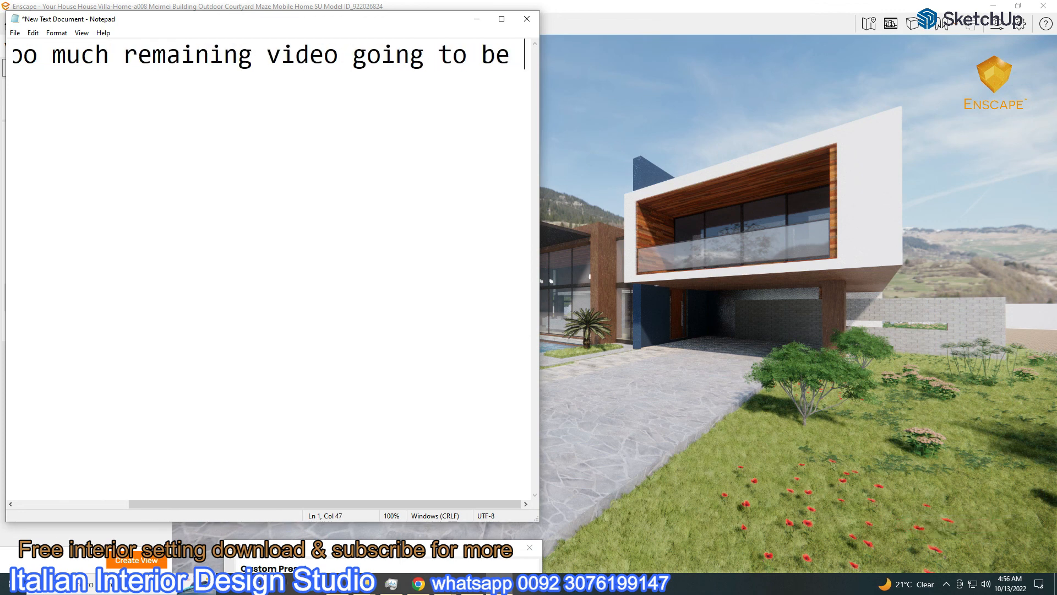
key("Return")
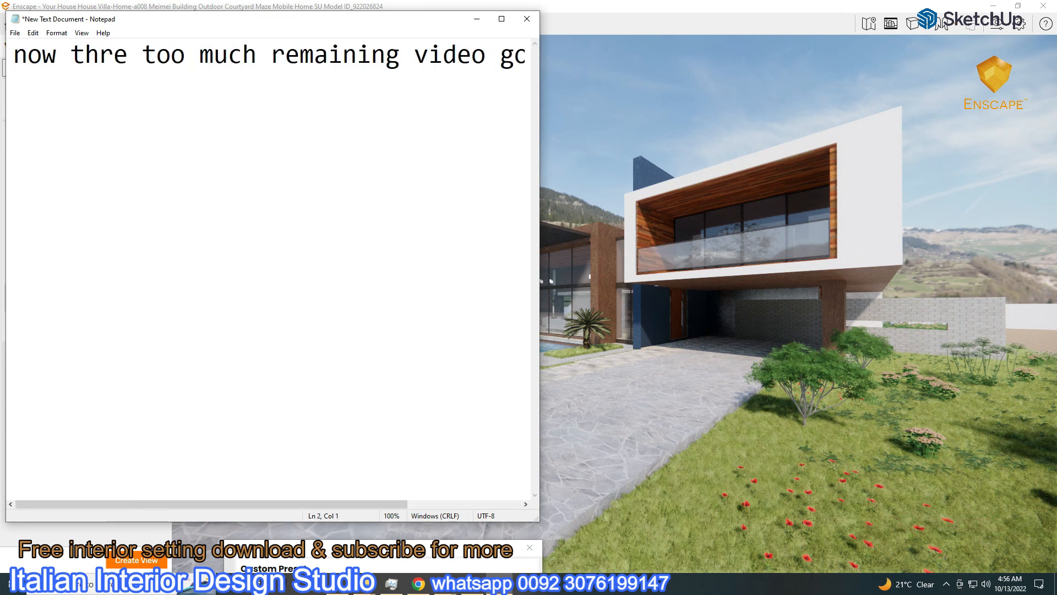
type("long ")
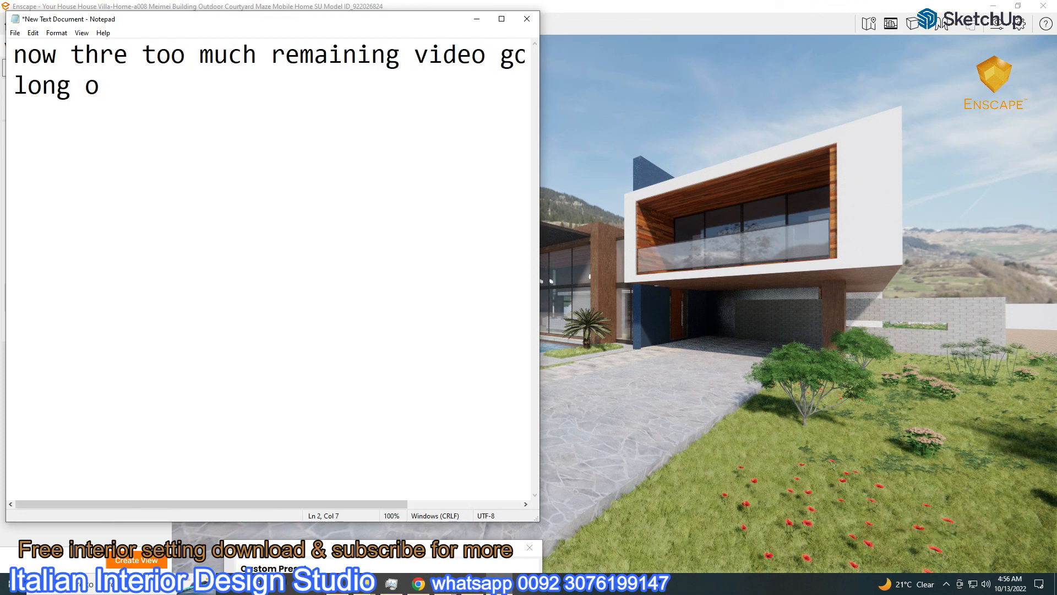
type("so i will letit upto y")
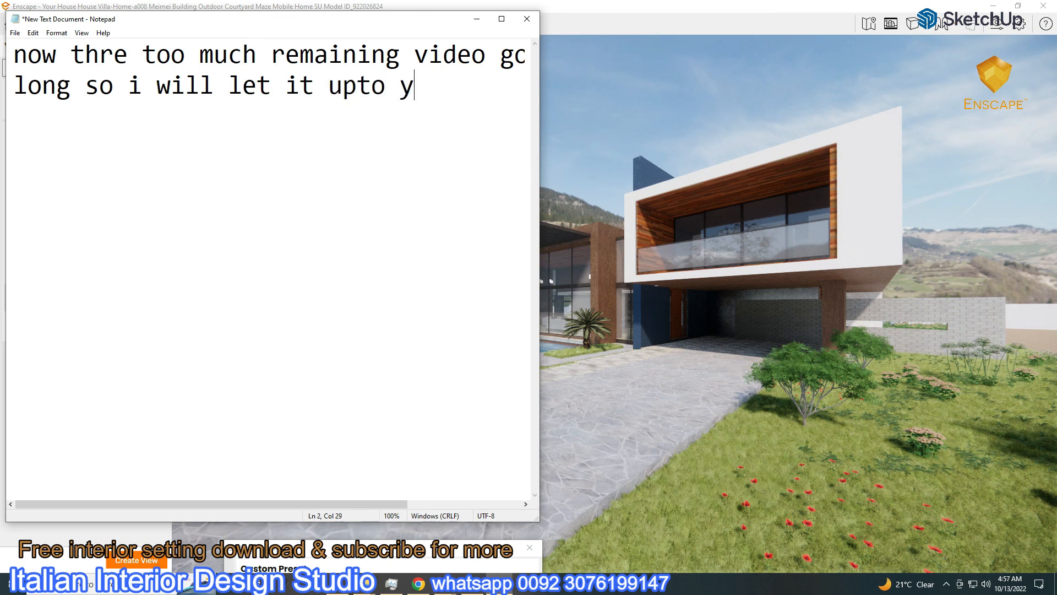
type("ou try")
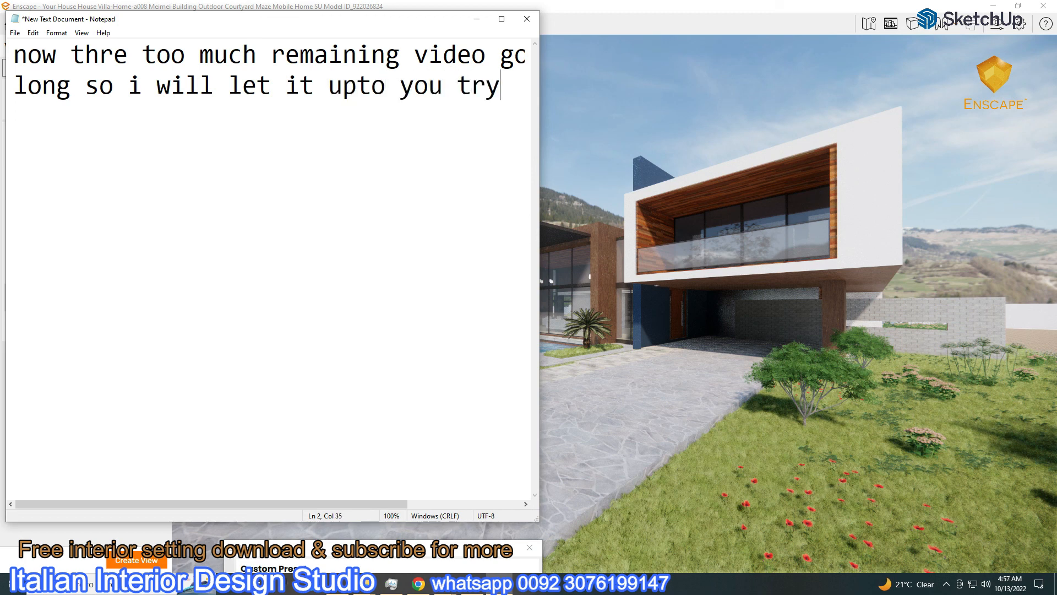
type("yourself i wi")
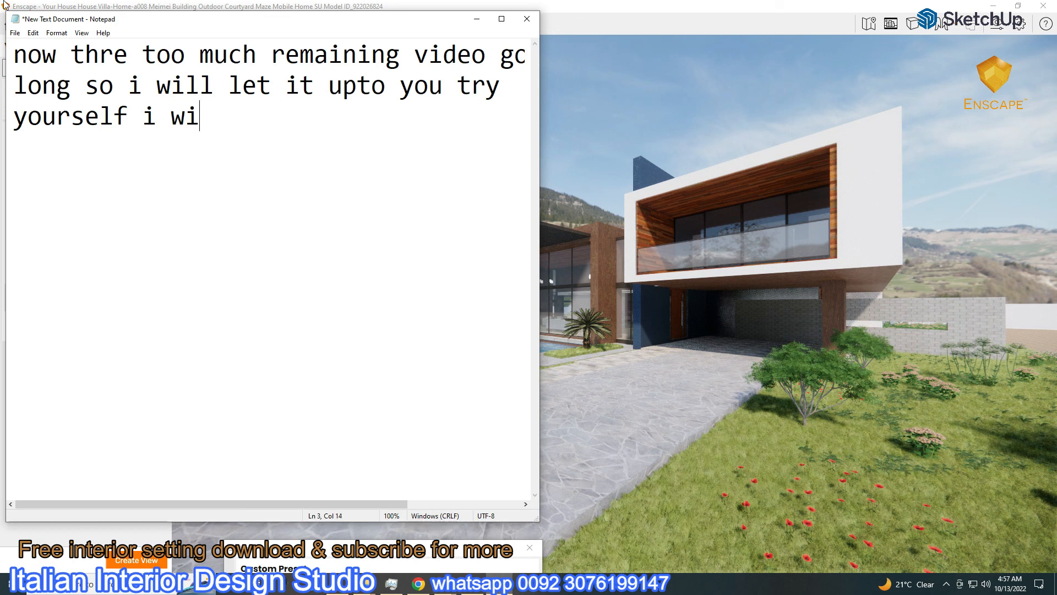
type("ll give li")
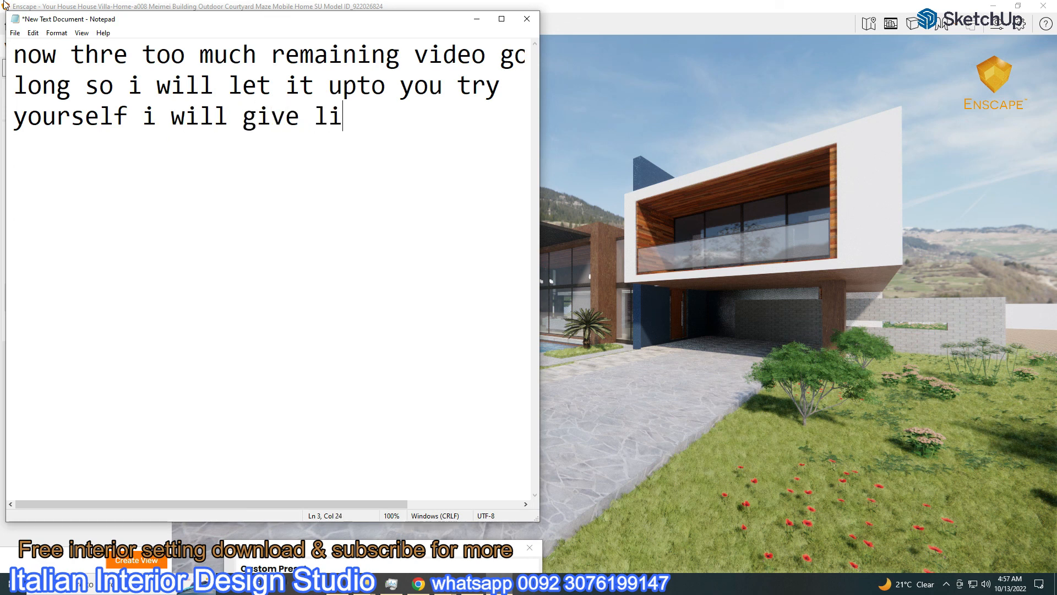
type("nk of hdri")
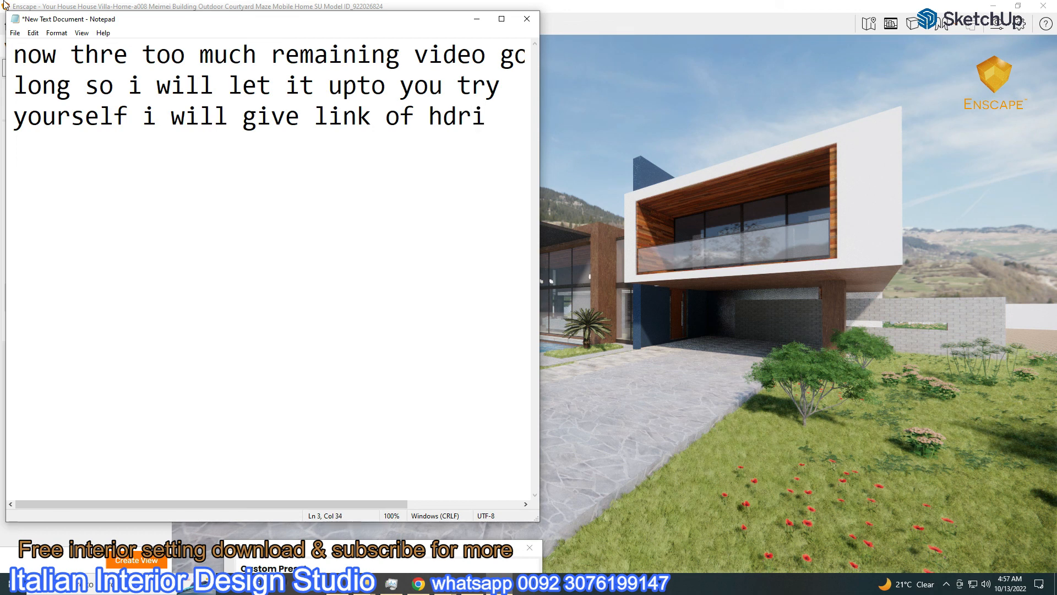
type(" to download i")
Add a line saying the HDRI is free and that a link will be left
key("Return")
type("from m")
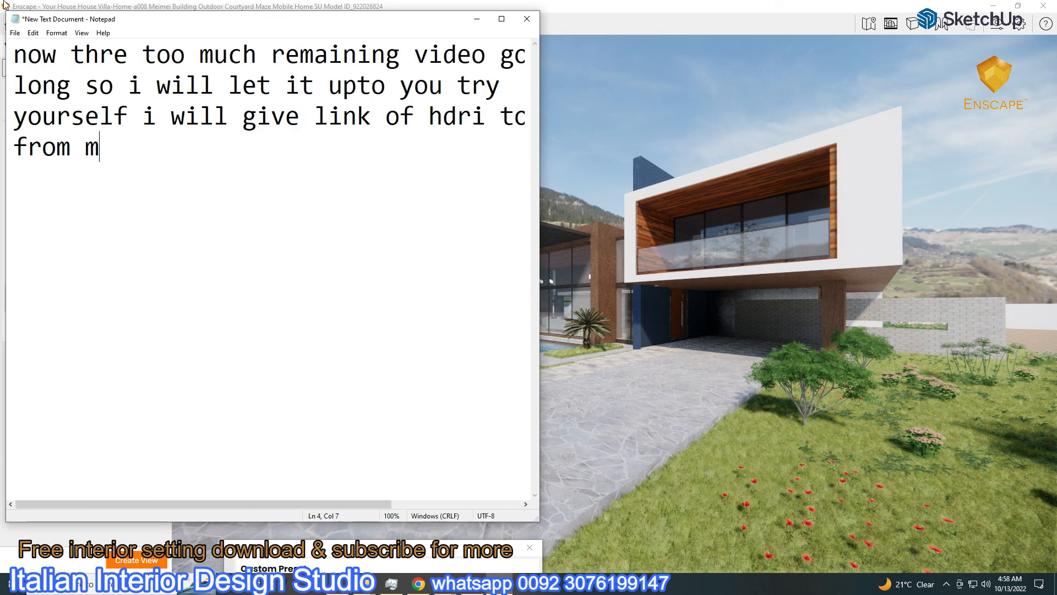
key("Home")
type("free")
left_click(184, 154)
type("y s")
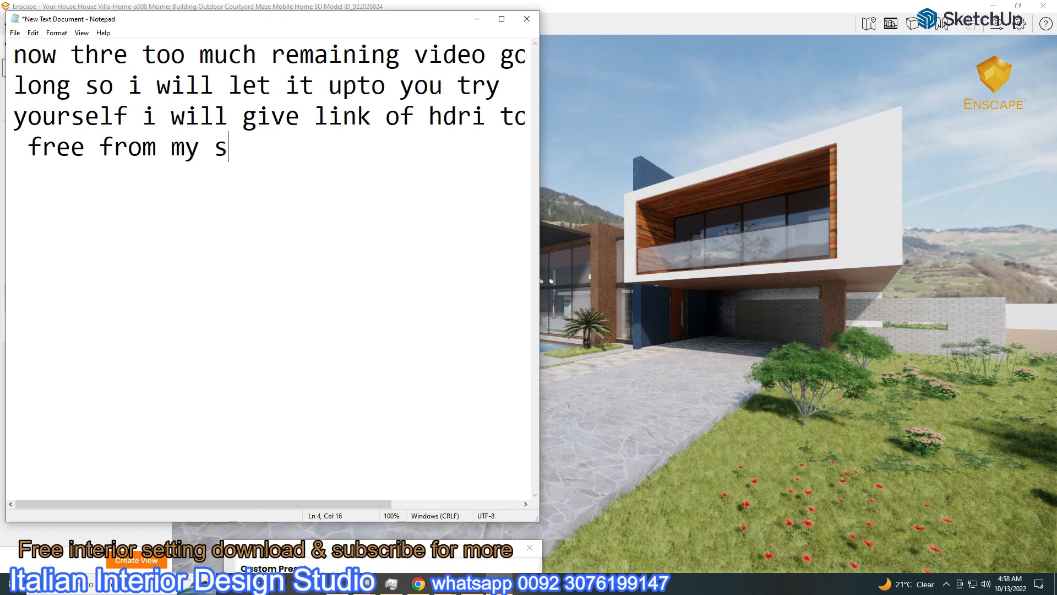
type("pce and also i will ")
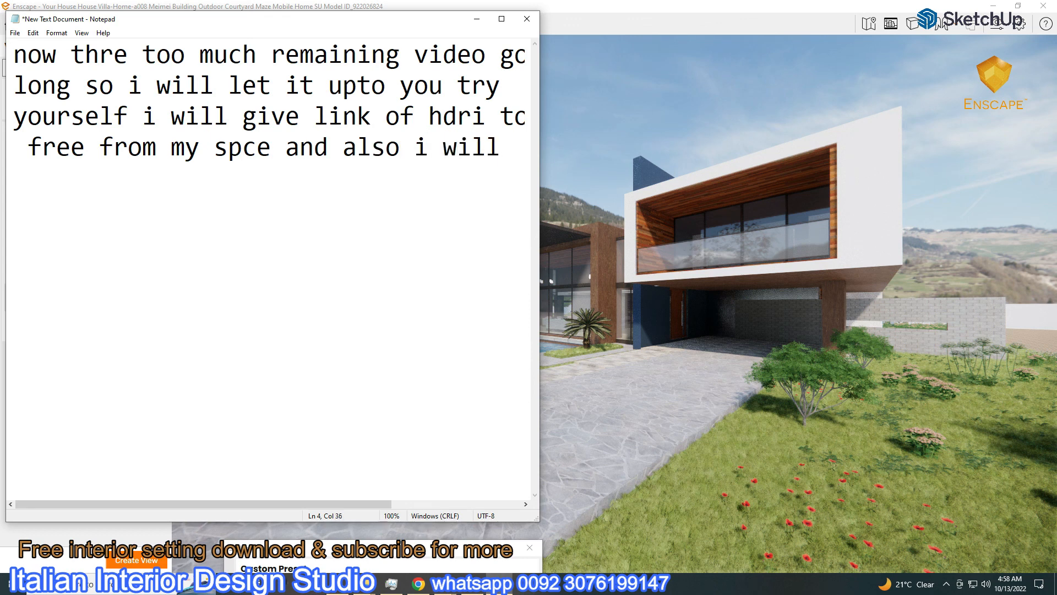
type("up")
double_click(343, 150)
type("leav")
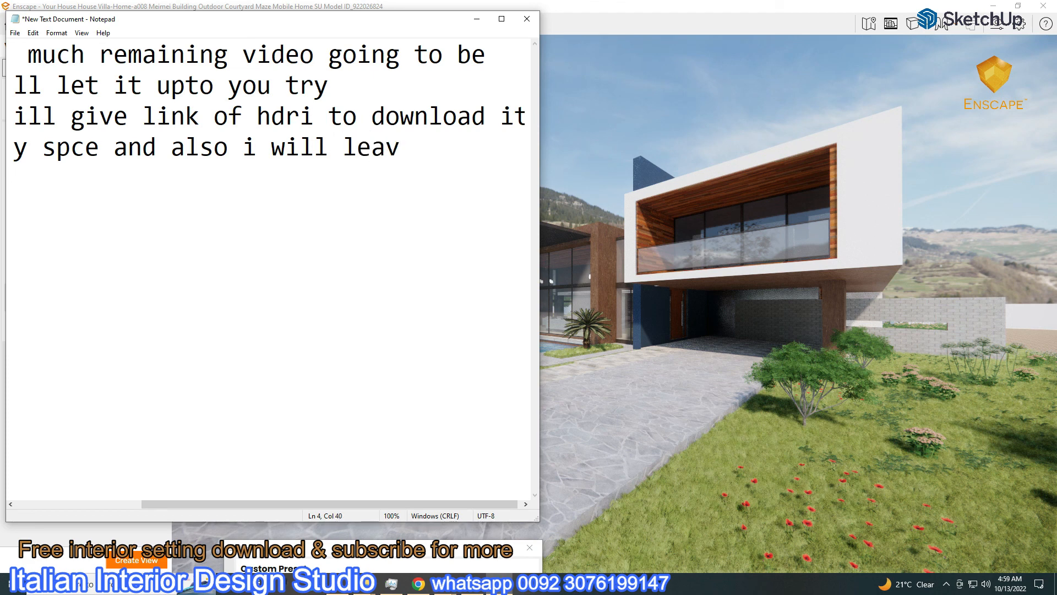
type("e a link")
Add a line offering the SketchUp scene for training, sign off with 'please like and subscribe thank you', and minimize Notepad
key("Return")
type("for this ")
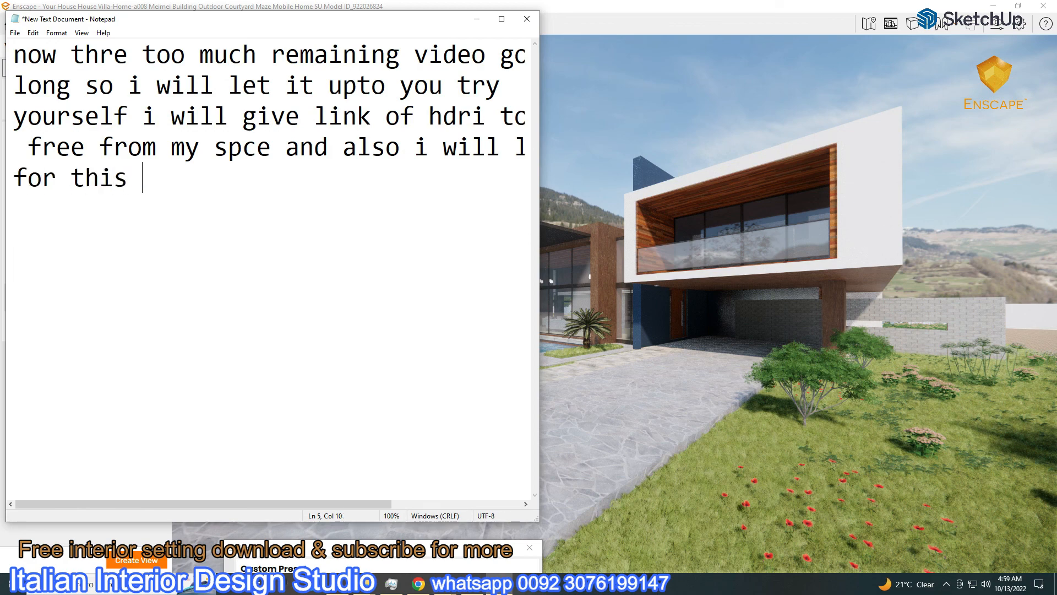
type("sketch")
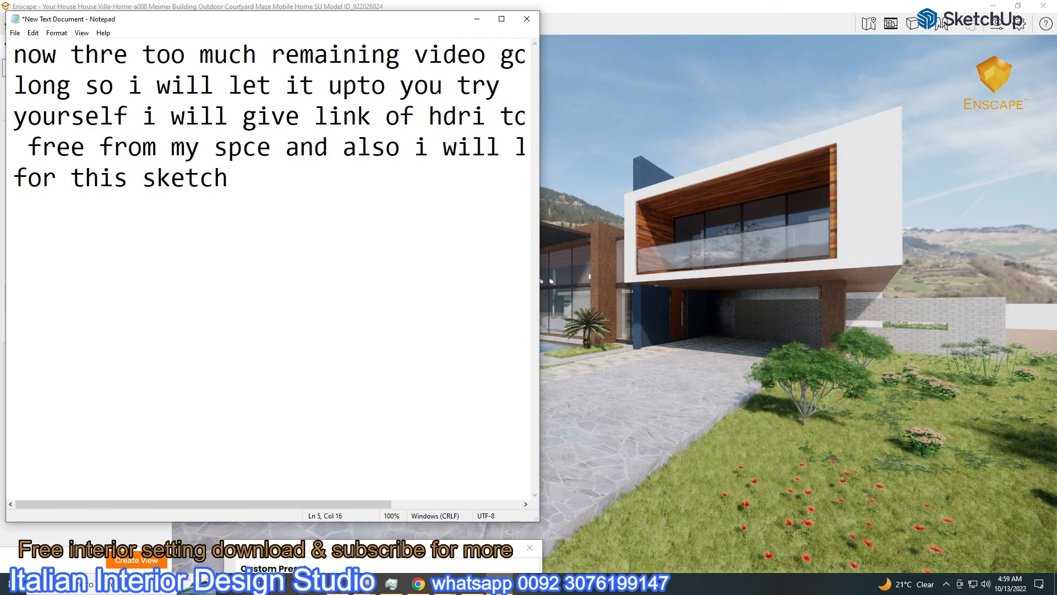
type("up scene so ")
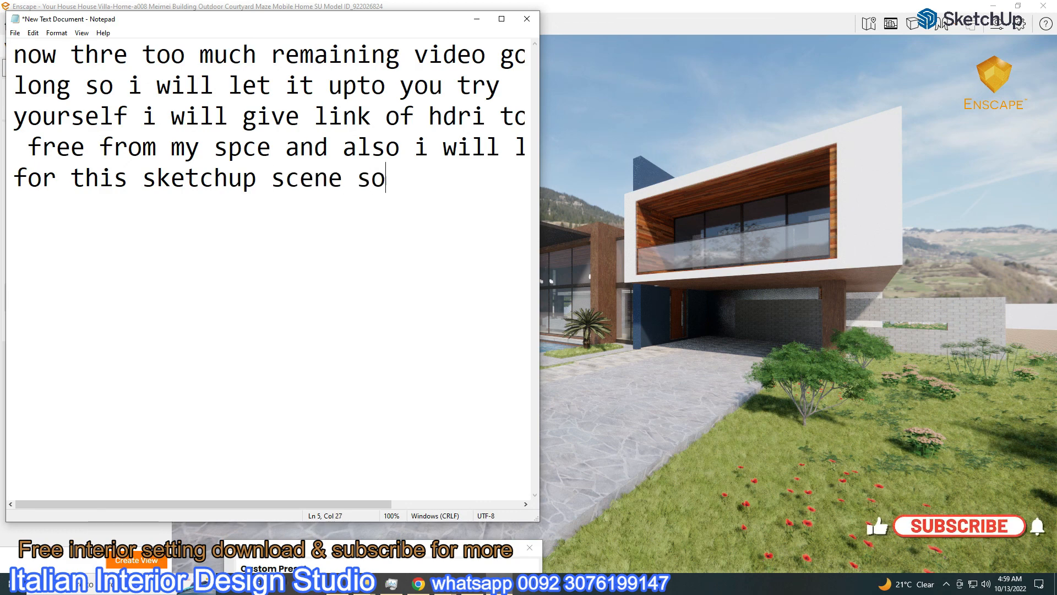
type("you ")
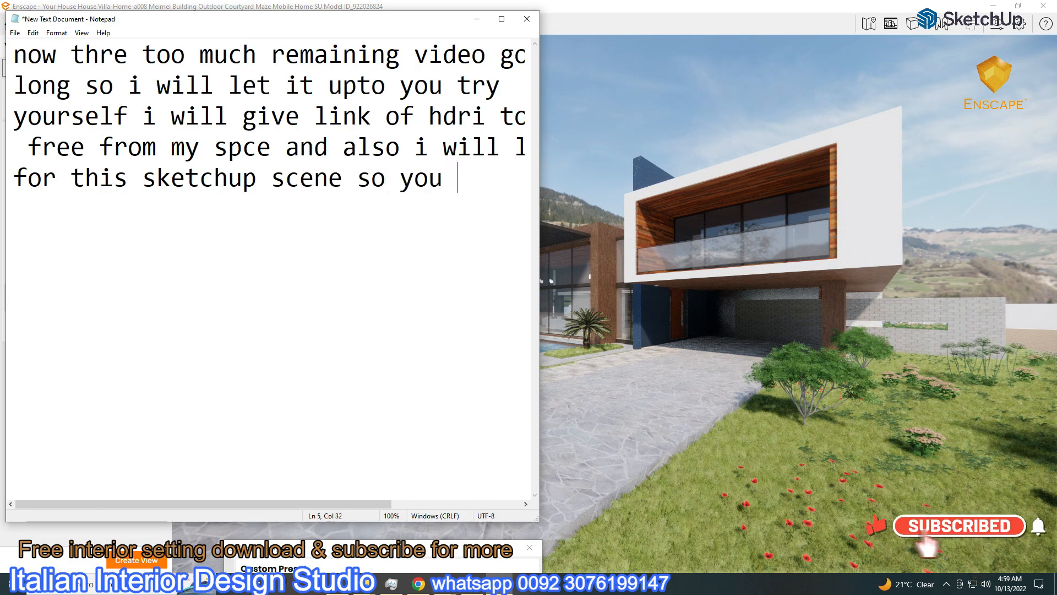
type("can")
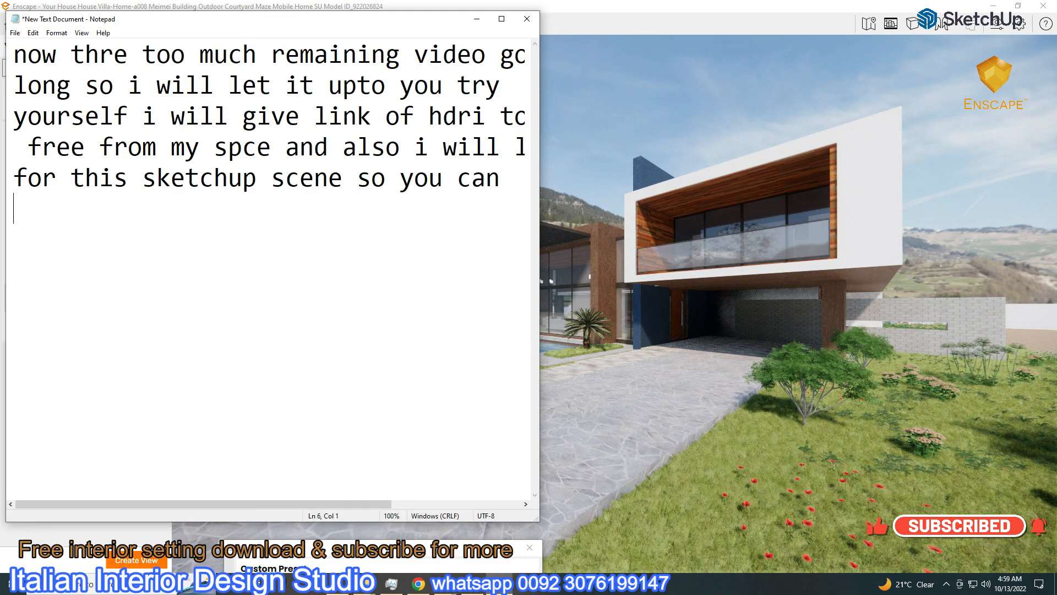
type("do ")
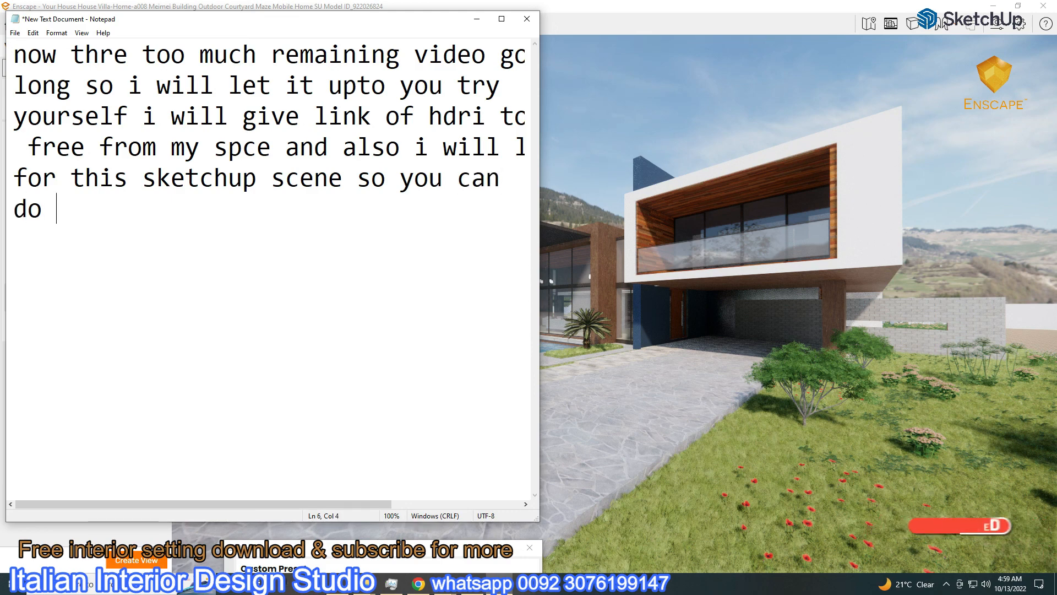
type("tr")
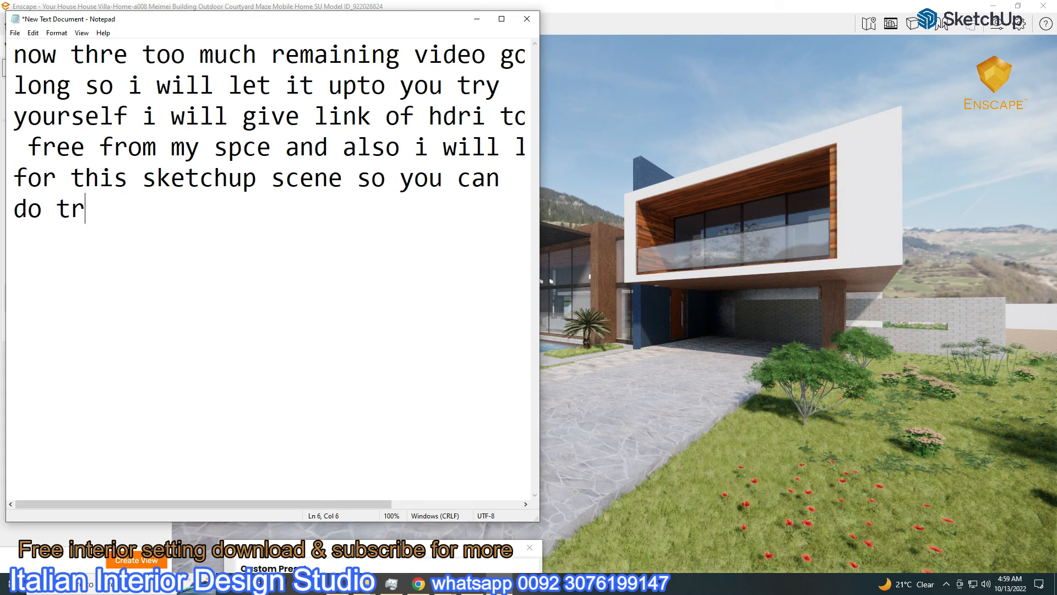
type("ainin")
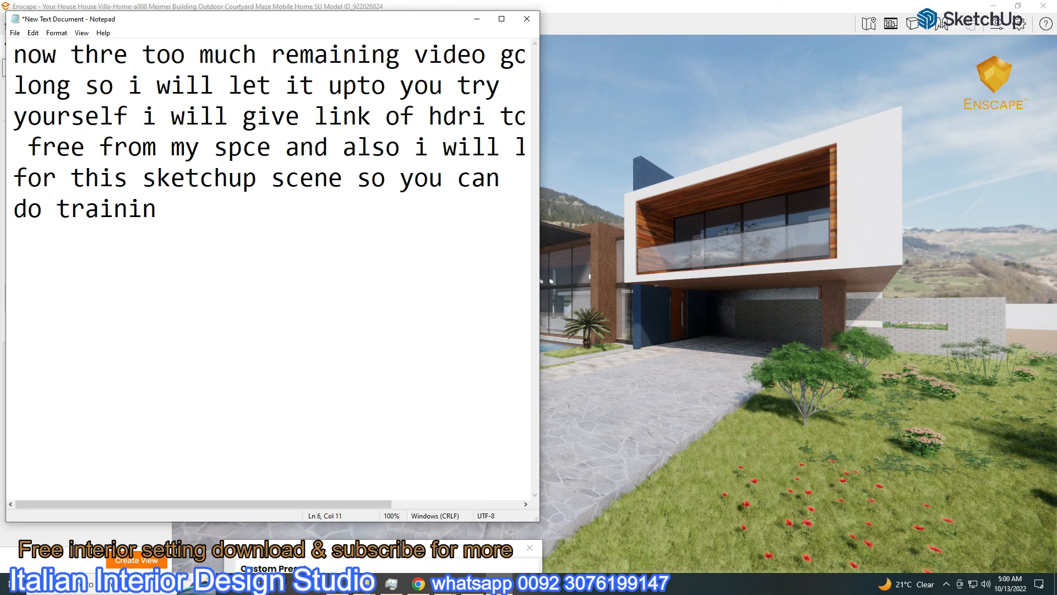
type("g pleal")
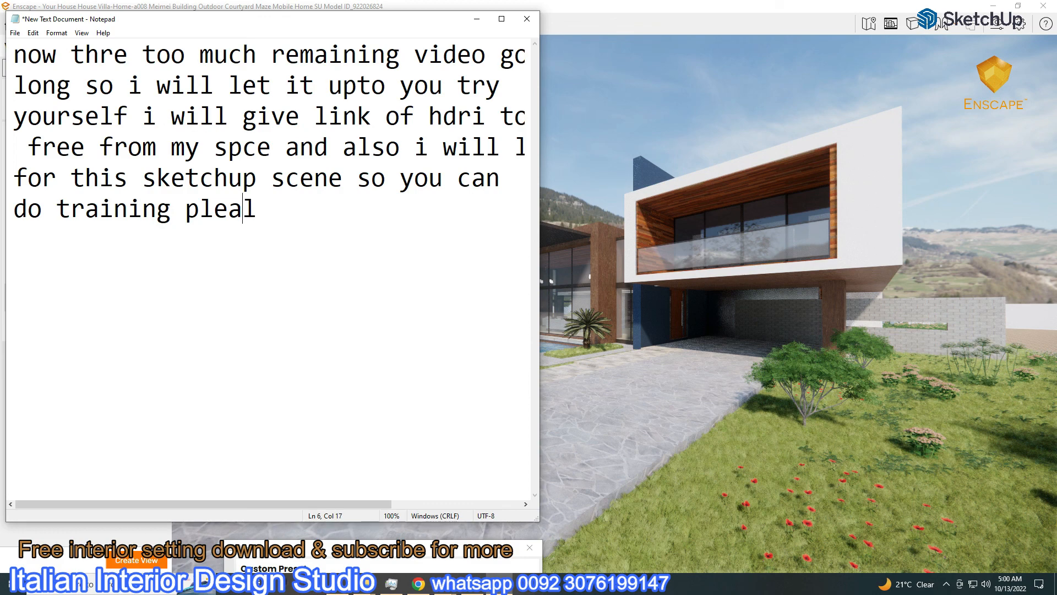
key("BackSpace")
type("se li")
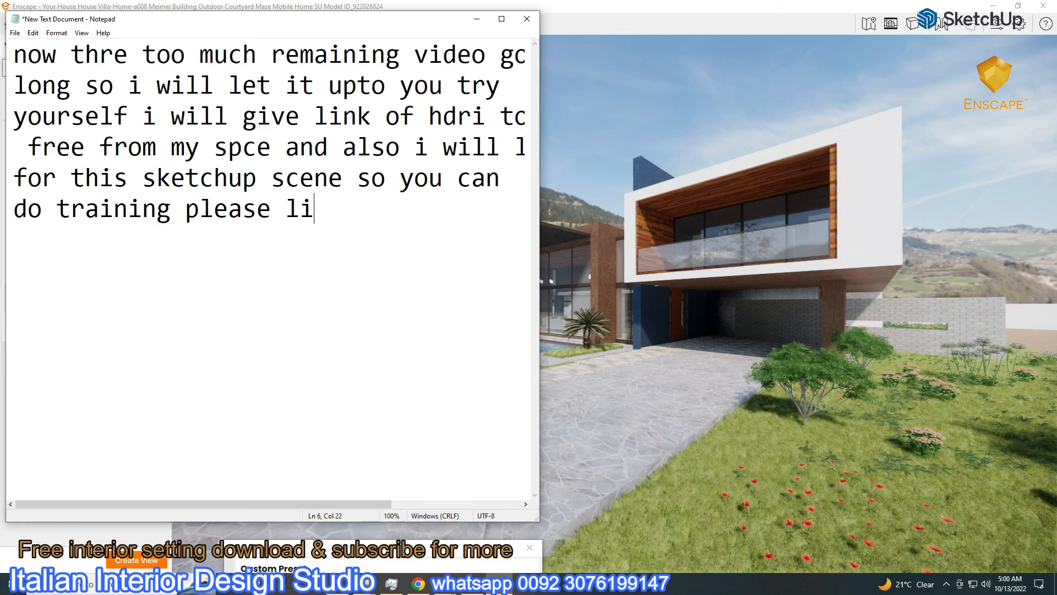
type("ke and subscribe")
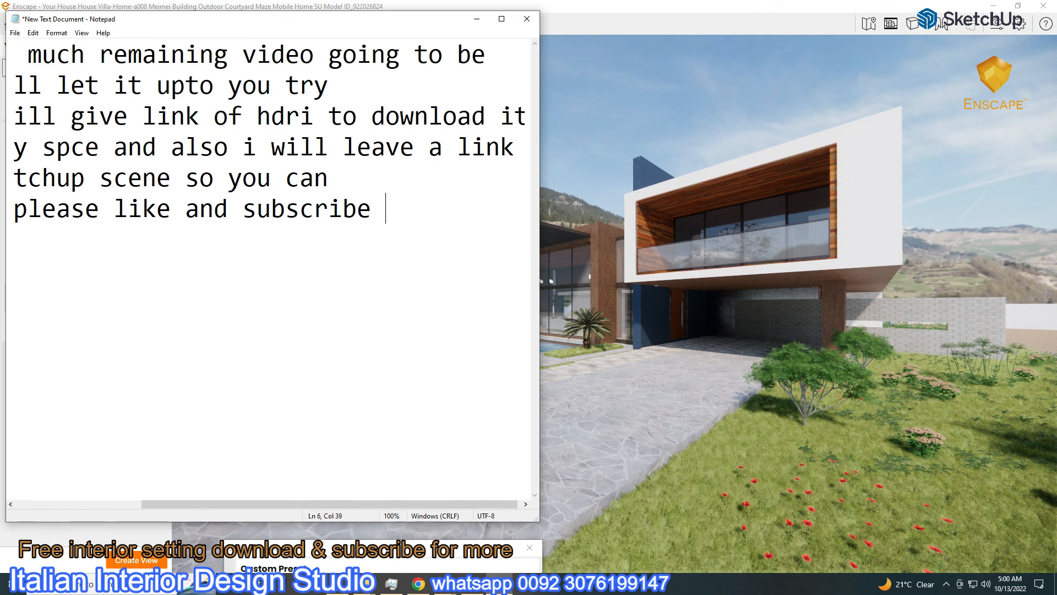
type(" thank you")
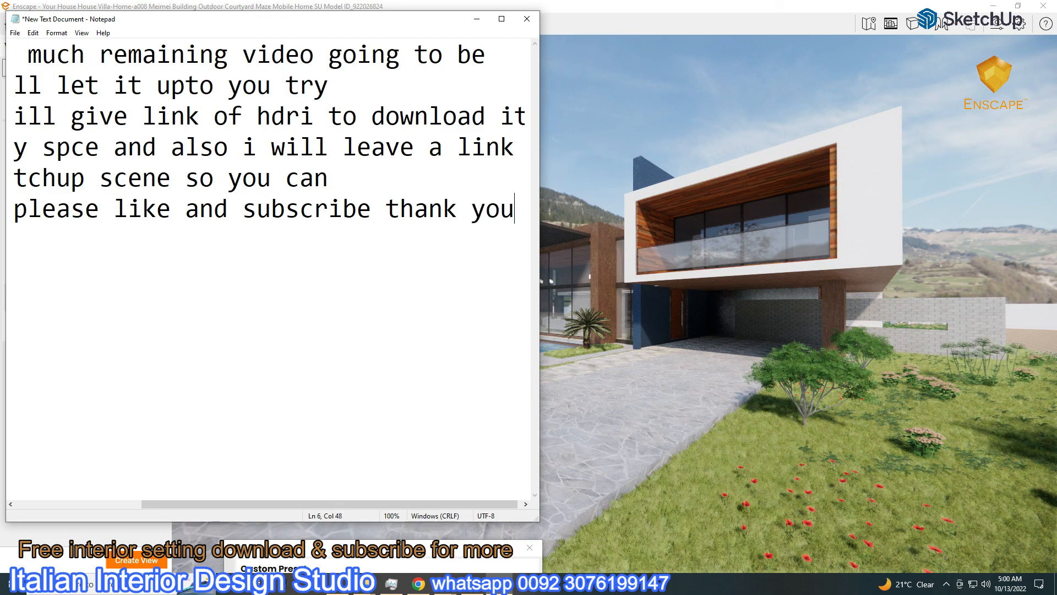
left_click(477, 19)
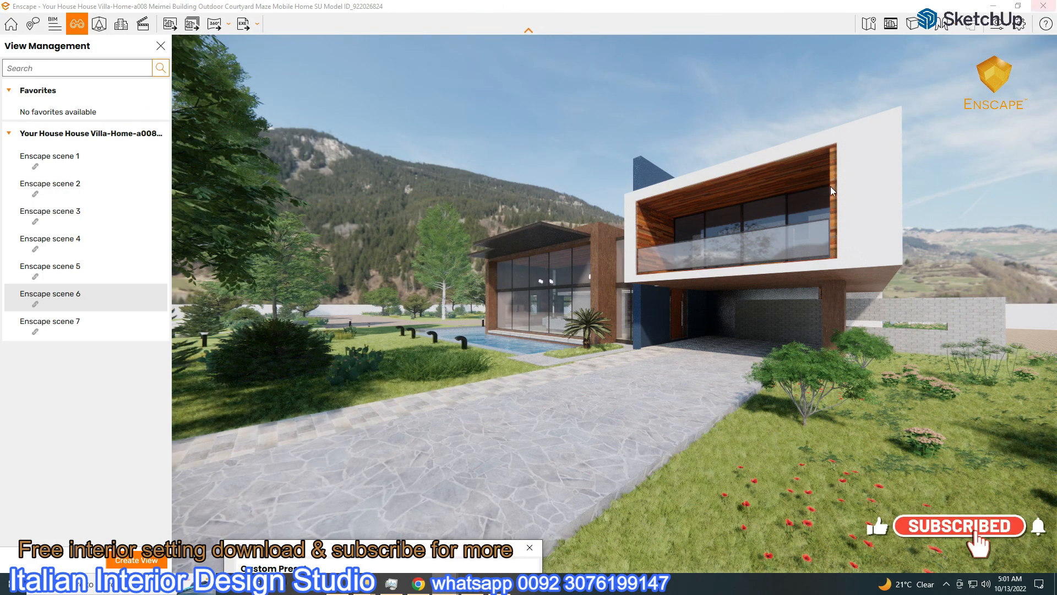
Show the Pictures folder of renders in File Explorer, close Enscape, and bring the SketchUp villa model forward
left_click(300, 515)
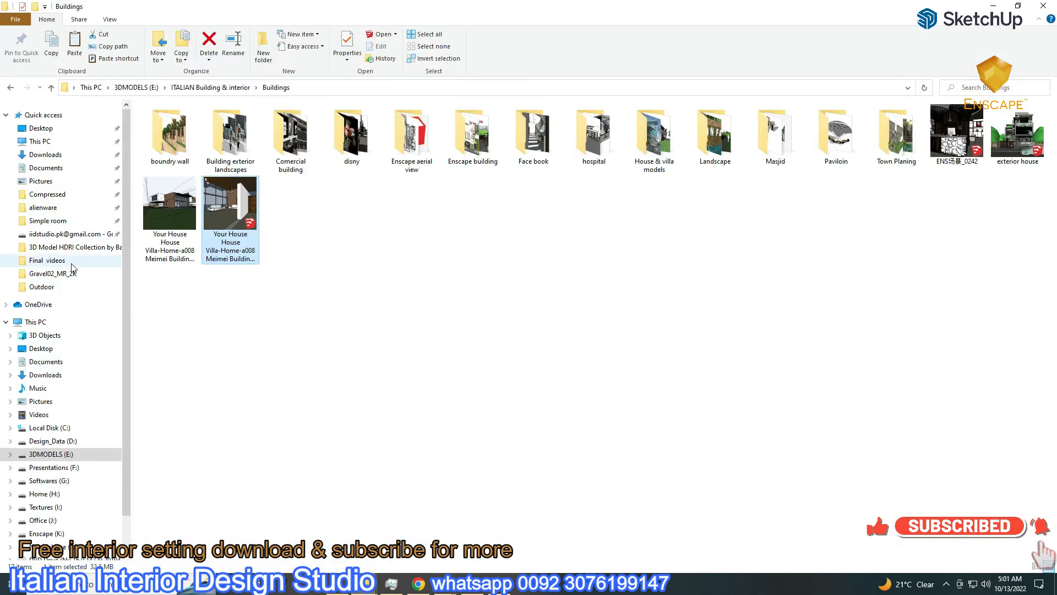
left_click(40, 181)
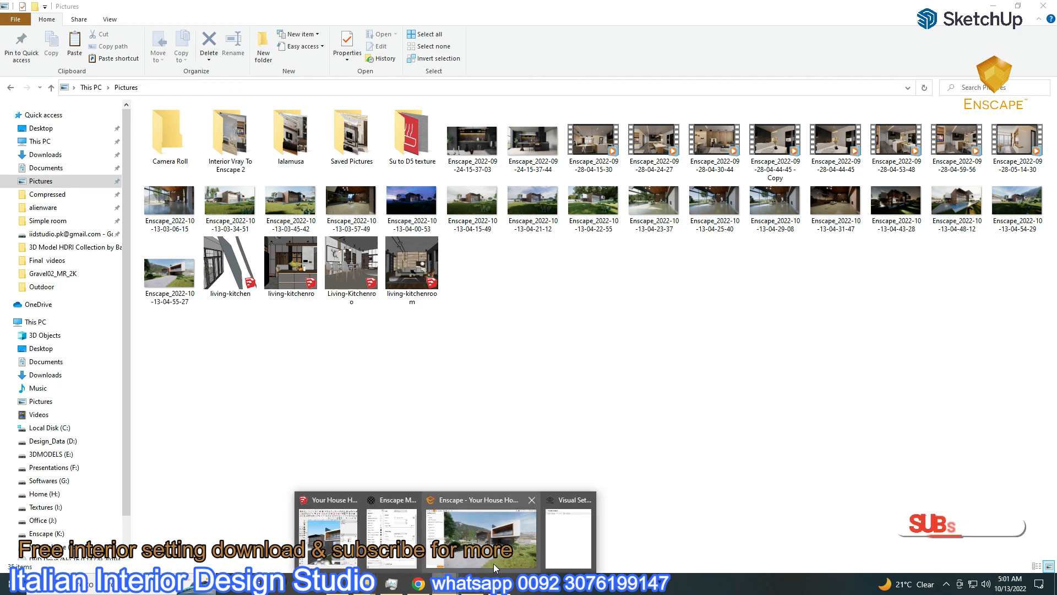
left_click(492, 567)
left_click(1044, 5)
mouse_move(435, 583)
left_click(417, 561)
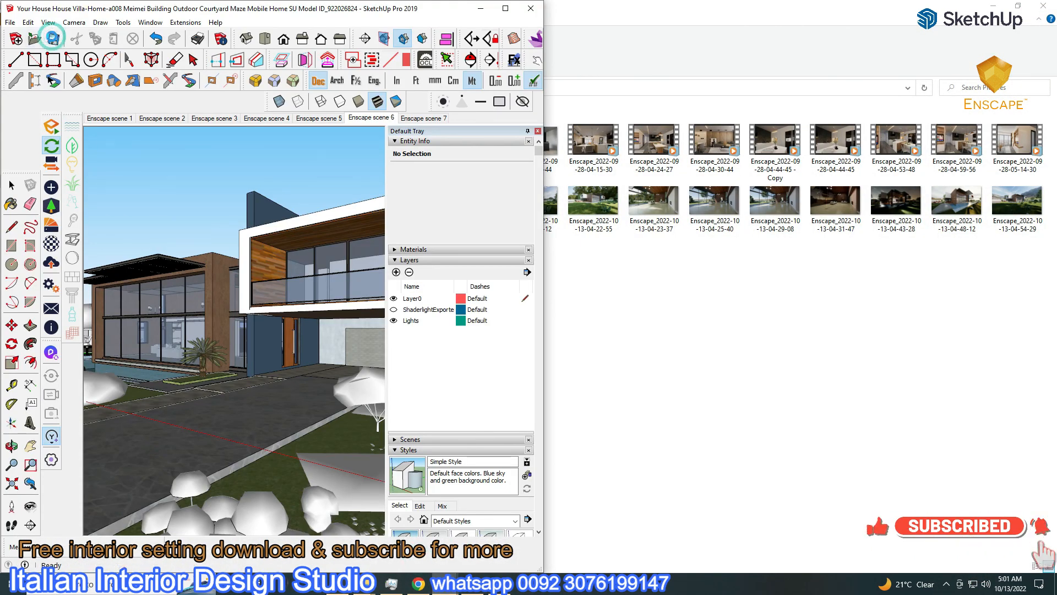